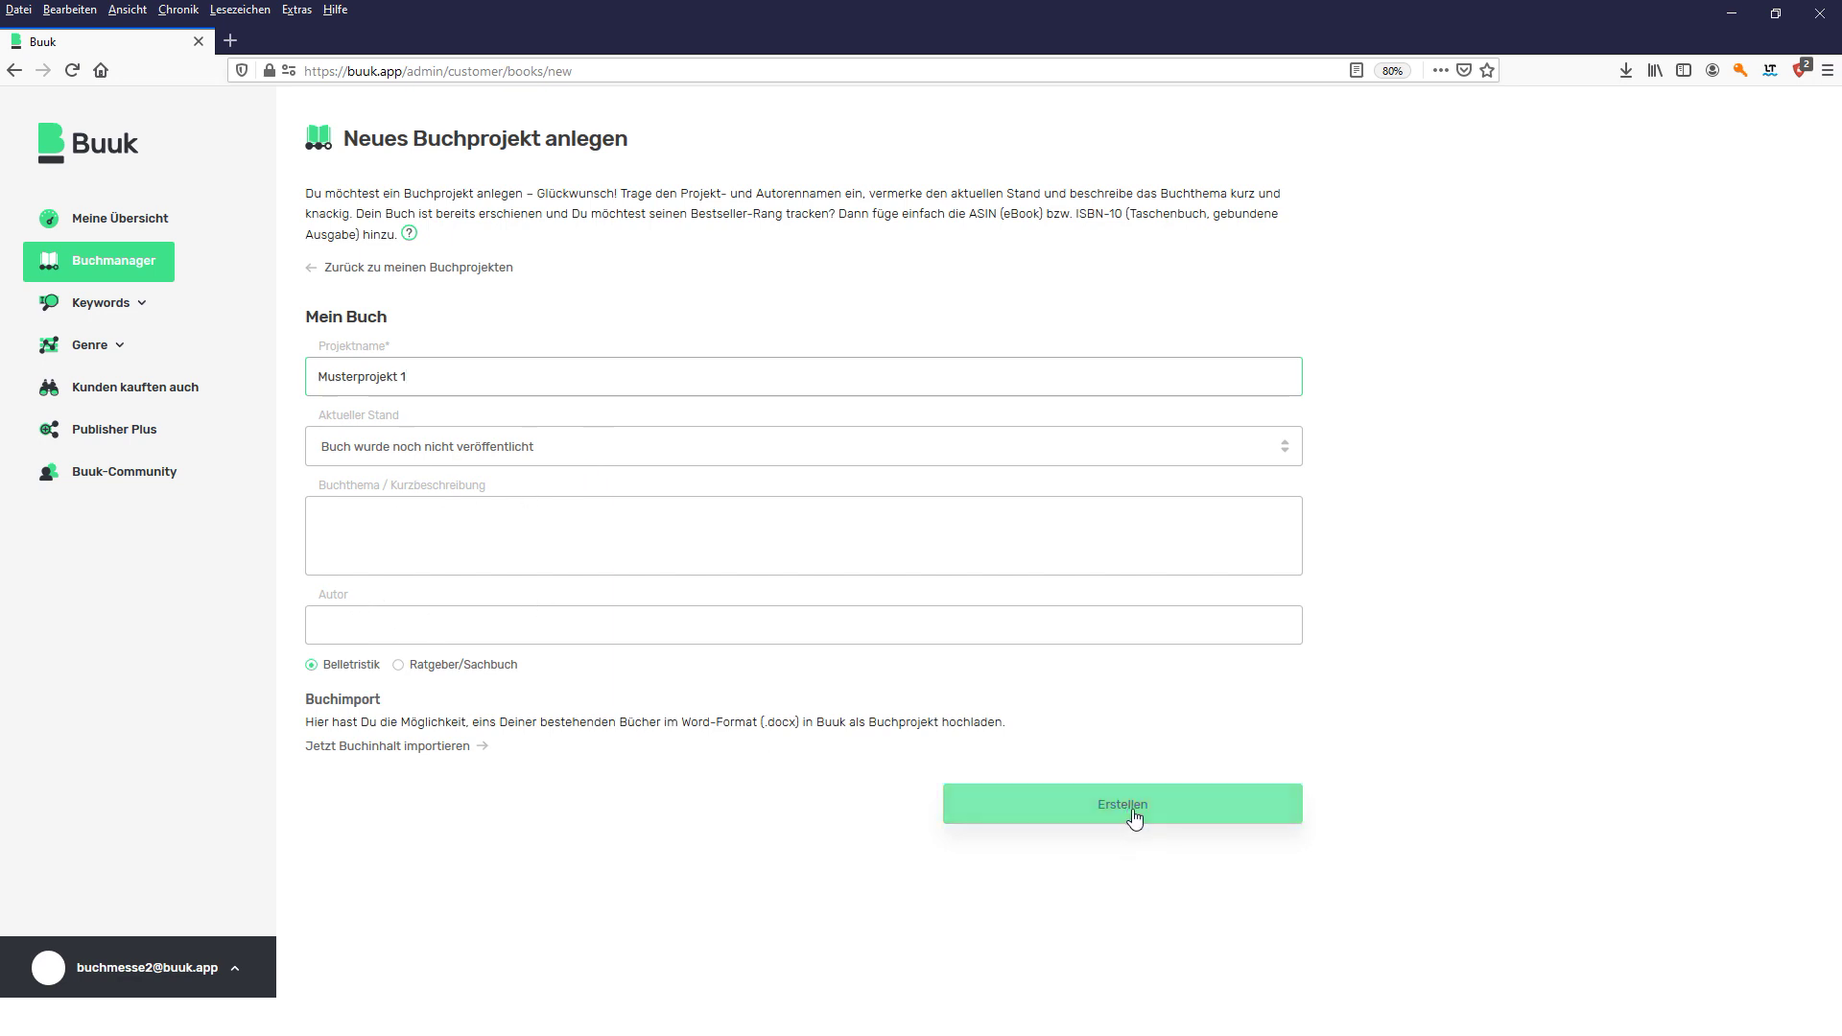
# - Import the Word file "Tutorial Buuk Inhalte importieren" as the book's content and create the new book project
pyautogui.click(402, 669)
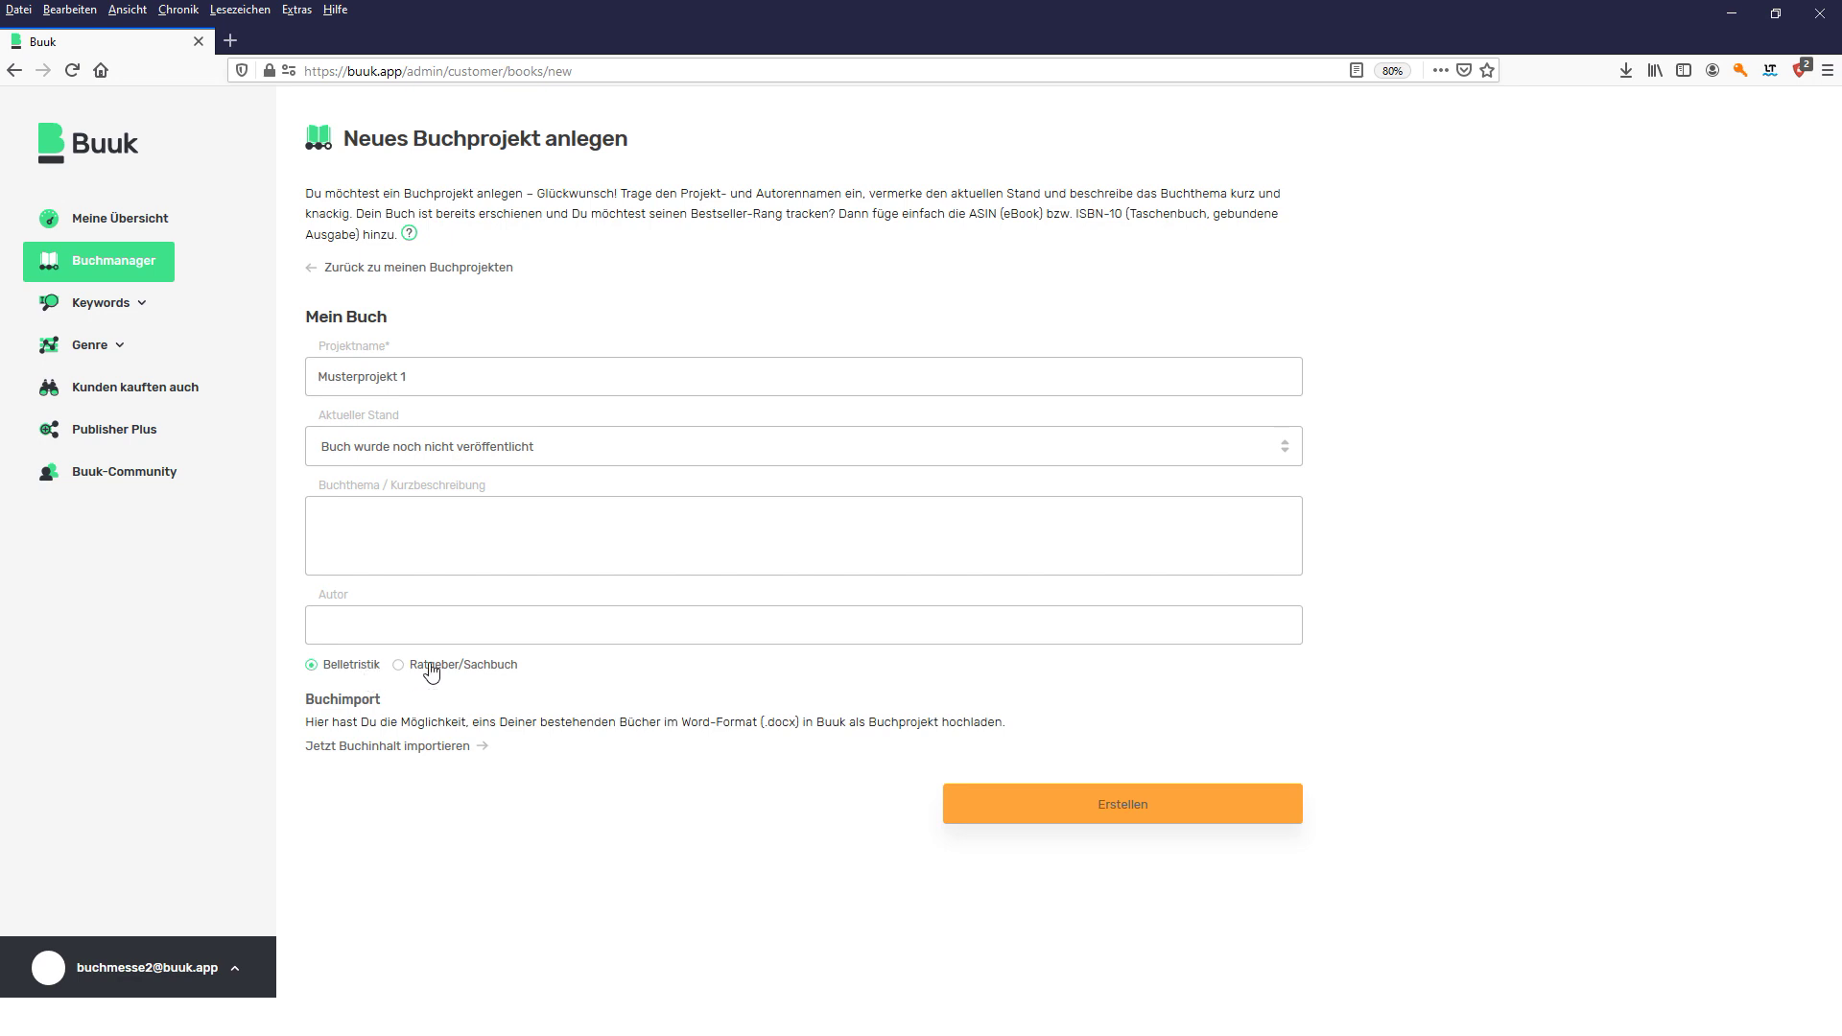
pyautogui.click(458, 749)
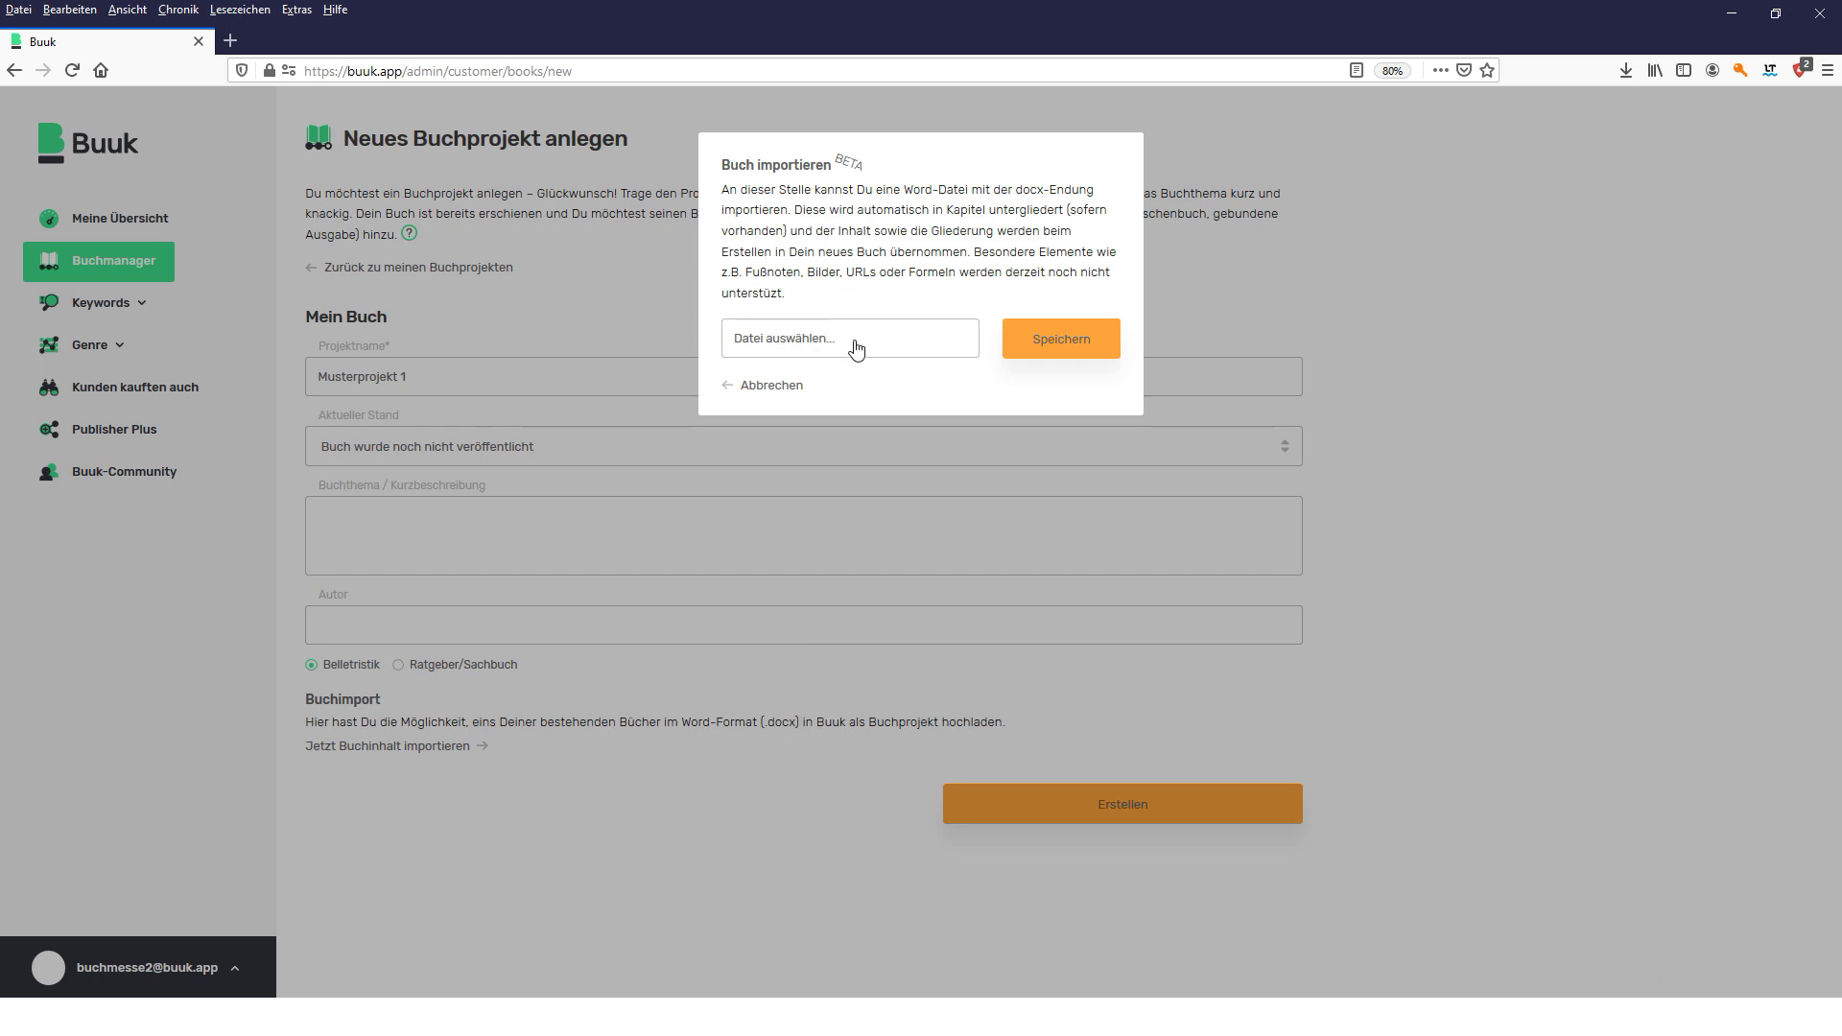
pyautogui.click(854, 340)
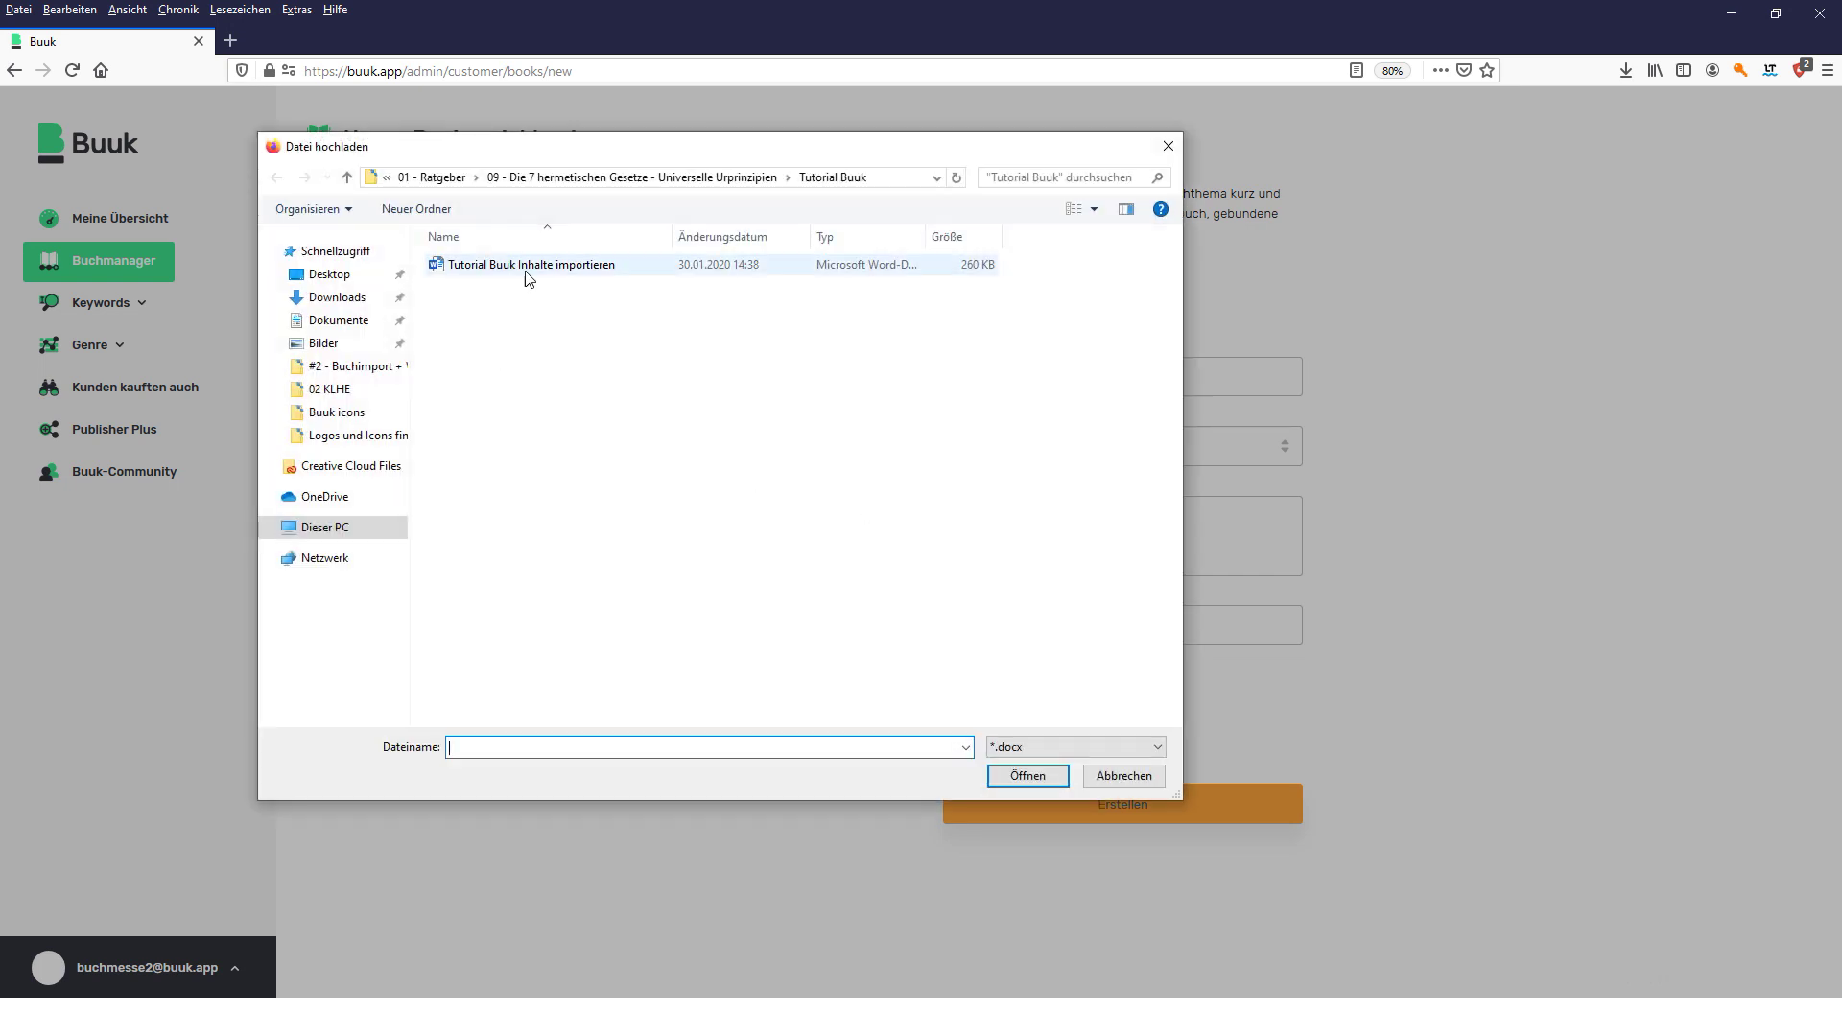
pyautogui.click(526, 270)
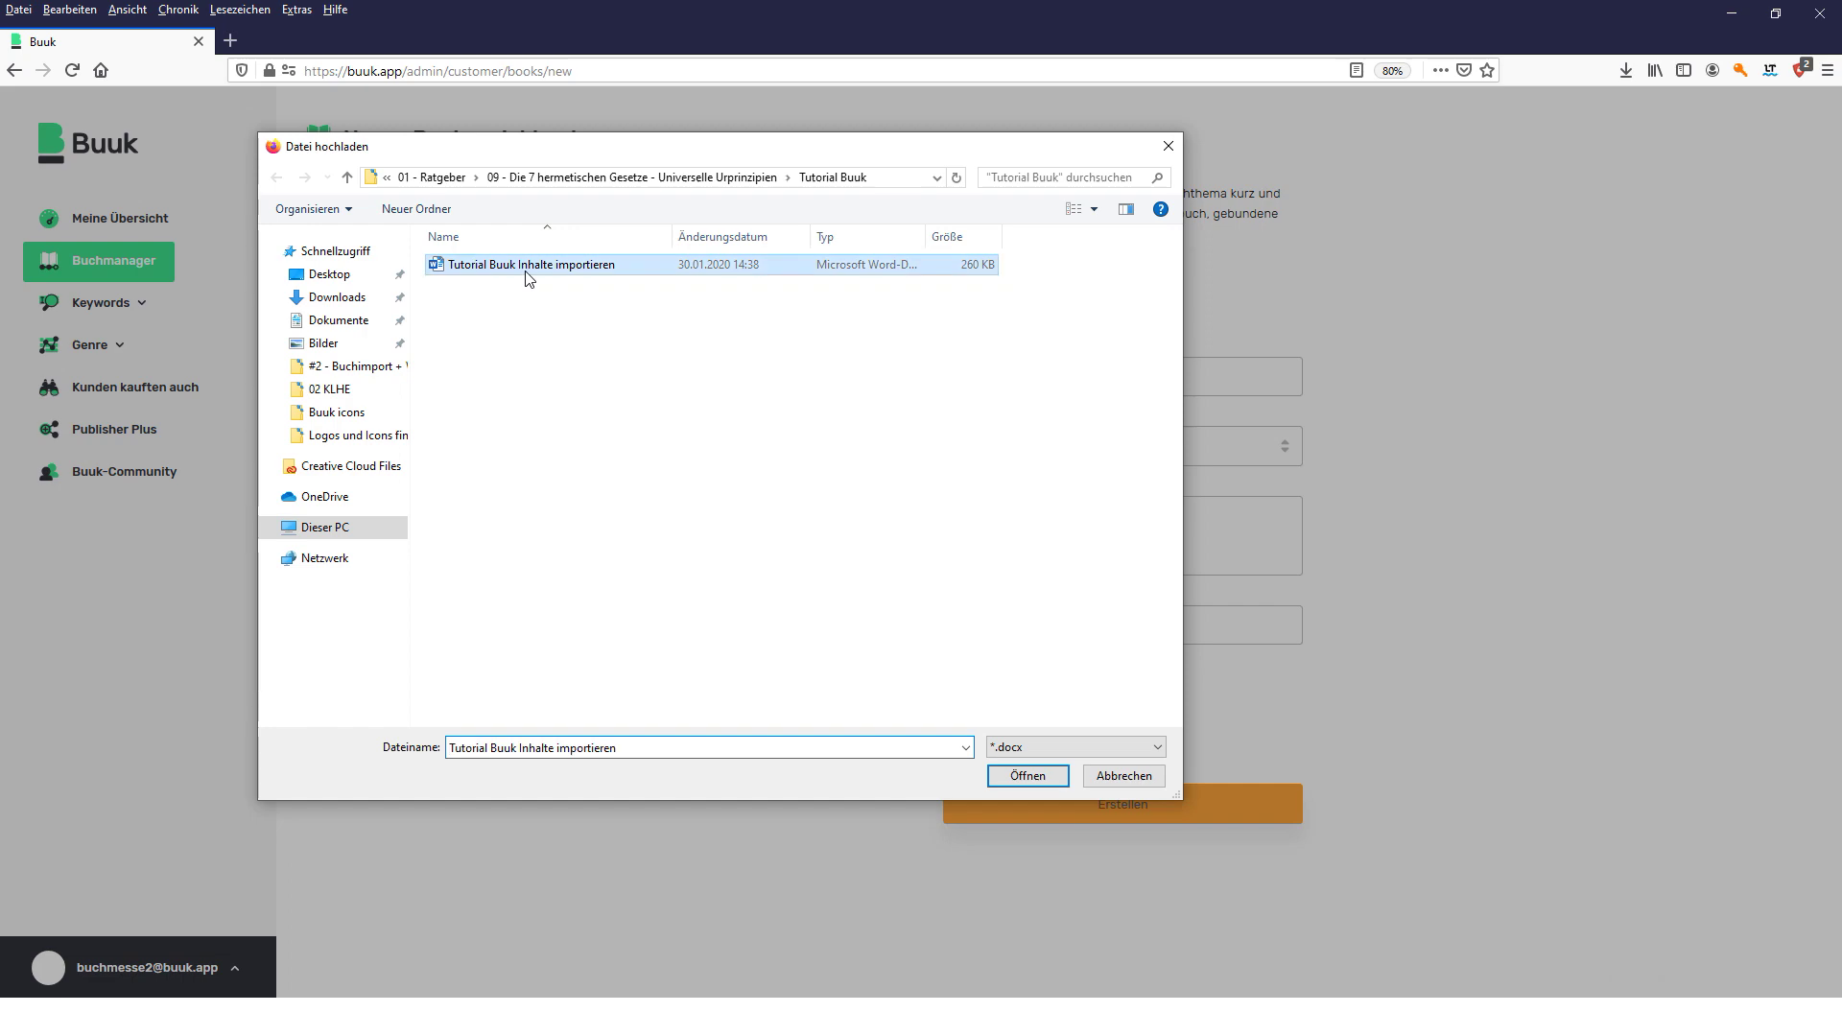
pyautogui.click(1025, 777)
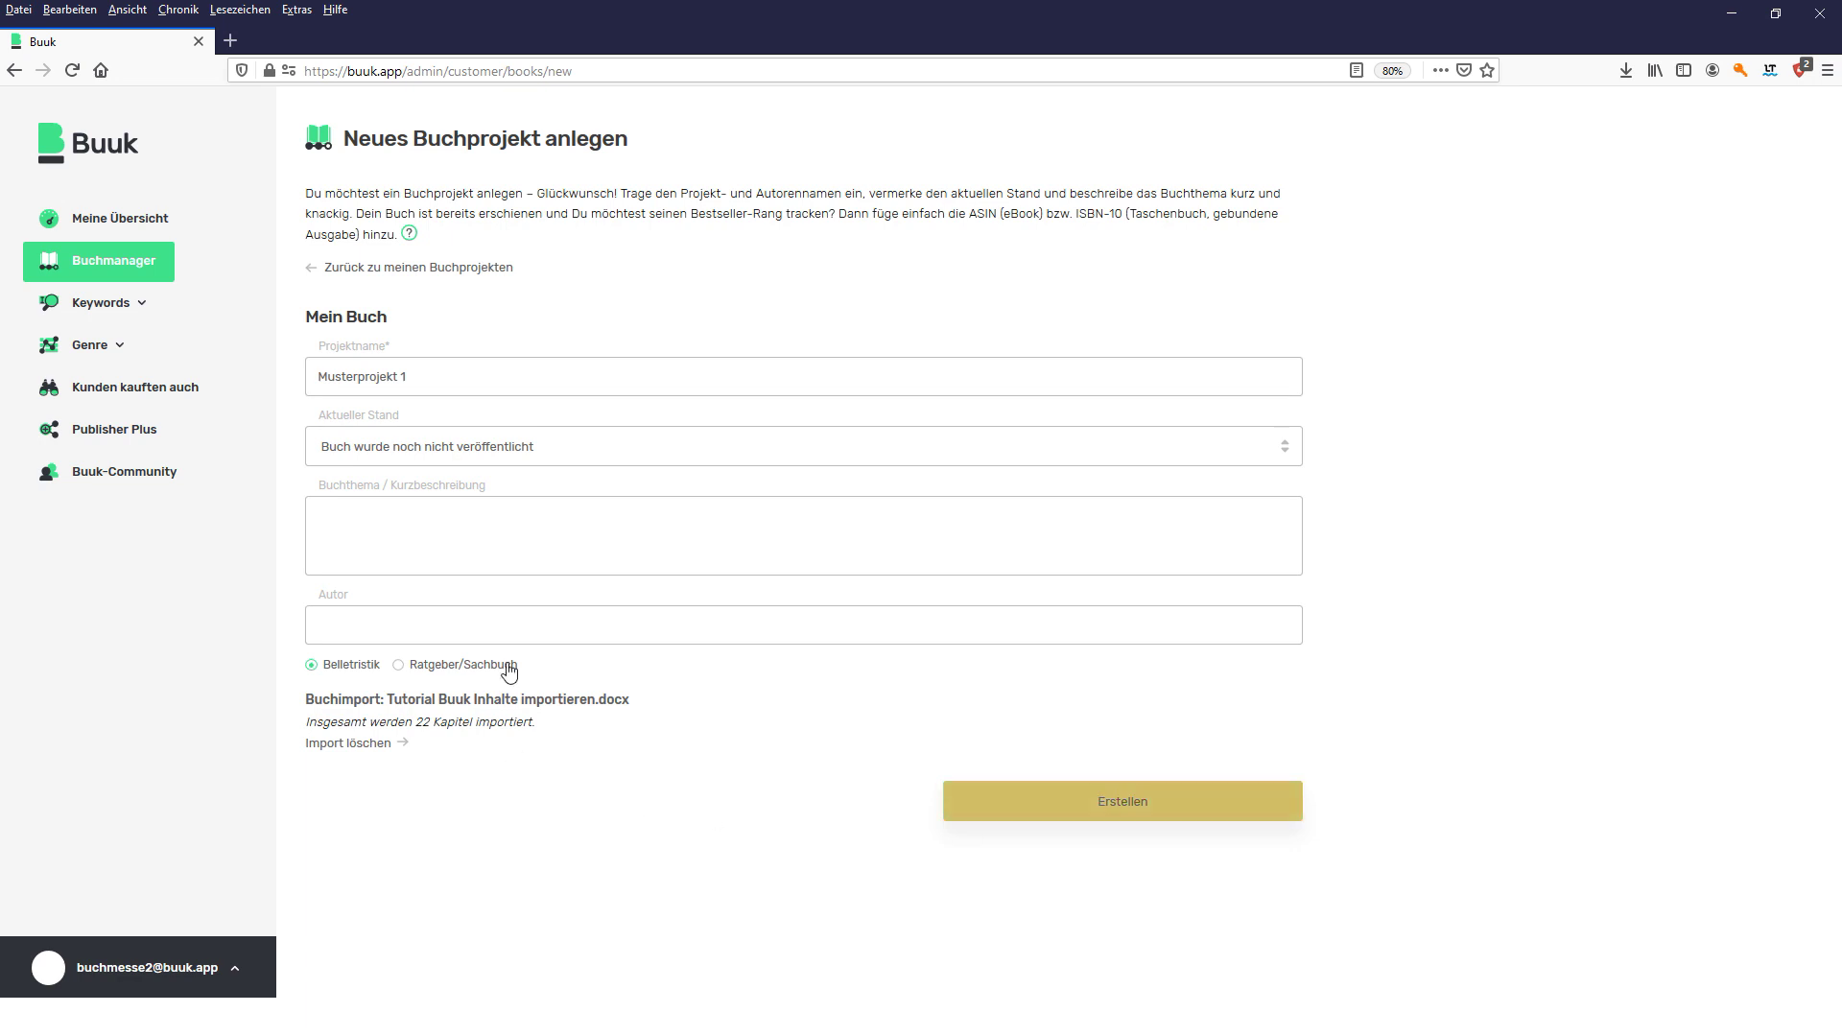
pyautogui.click(1102, 810)
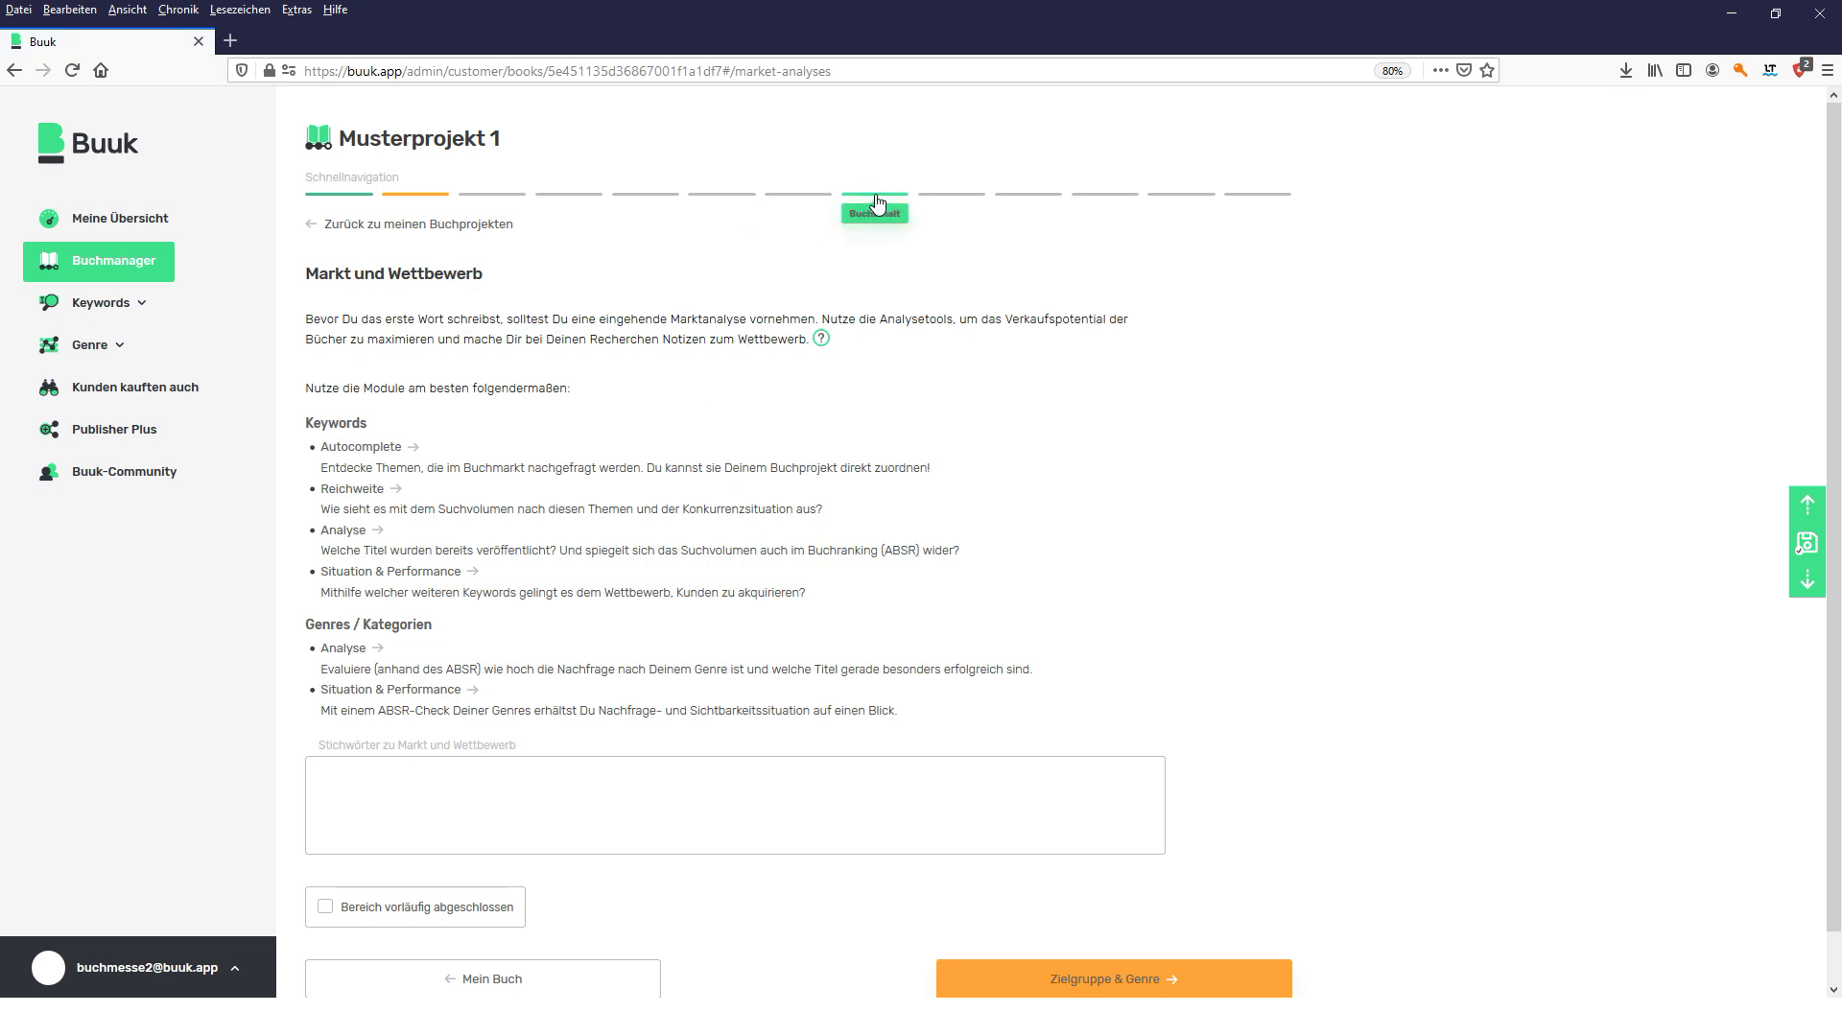
# - Review the imported outline under Titel & Gliederung, including the subchapters of "Hermetik: Universalprinzipien erklärt"
pyautogui.click(806, 205)
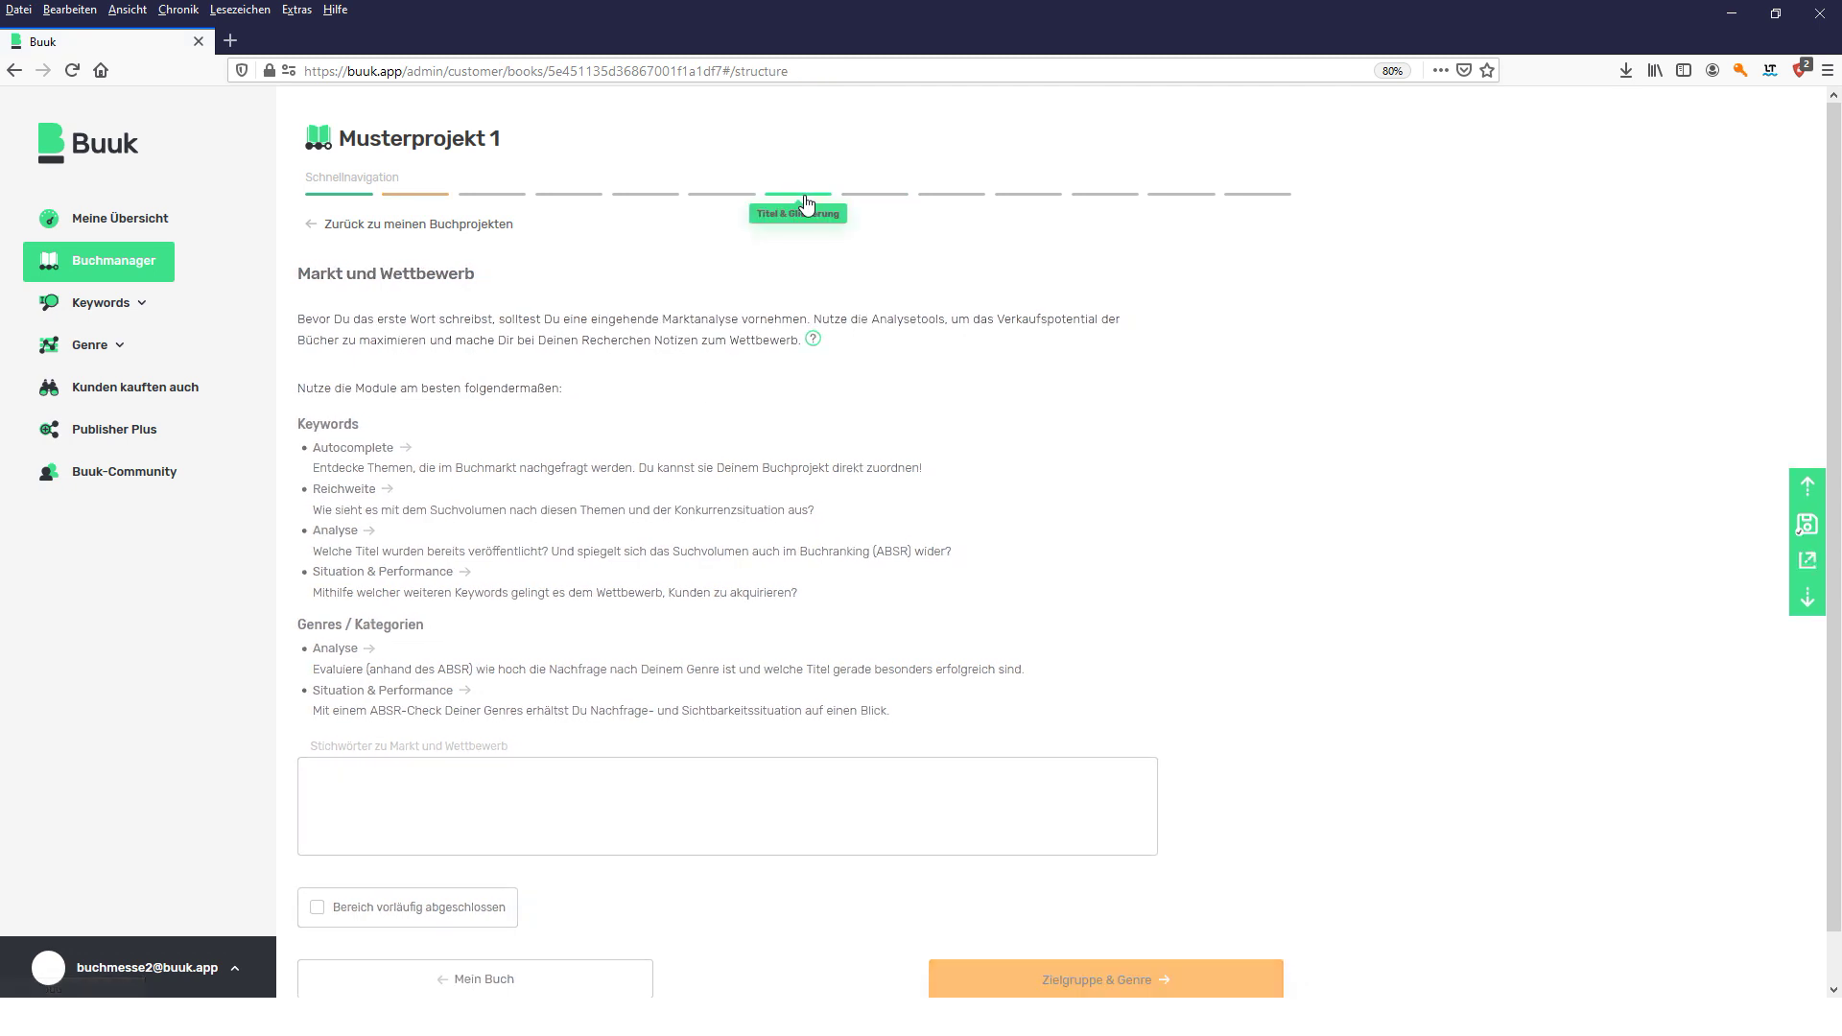
pyautogui.scroll(-3, 626, 589)
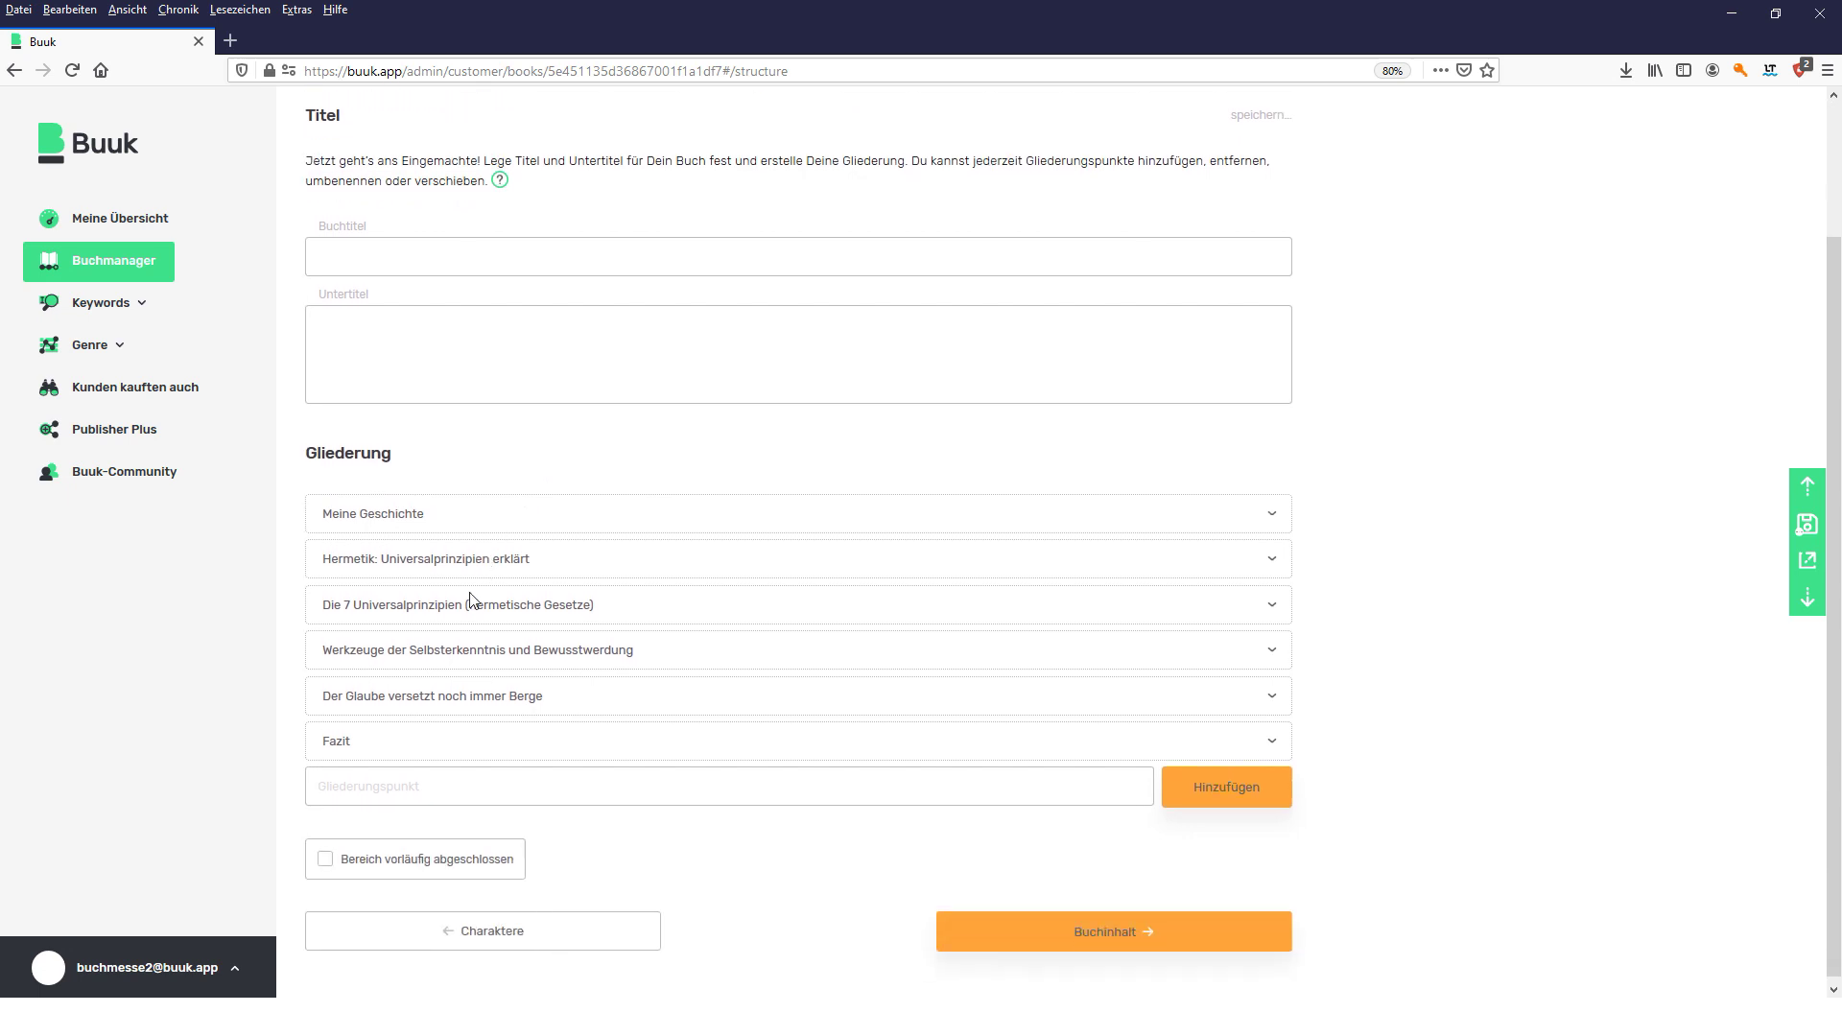
pyautogui.moveTo(370, 555)
pyautogui.mouseDown()
pyautogui.moveTo(371, 642)
pyautogui.moveTo(376, 558)
pyautogui.mouseUp()
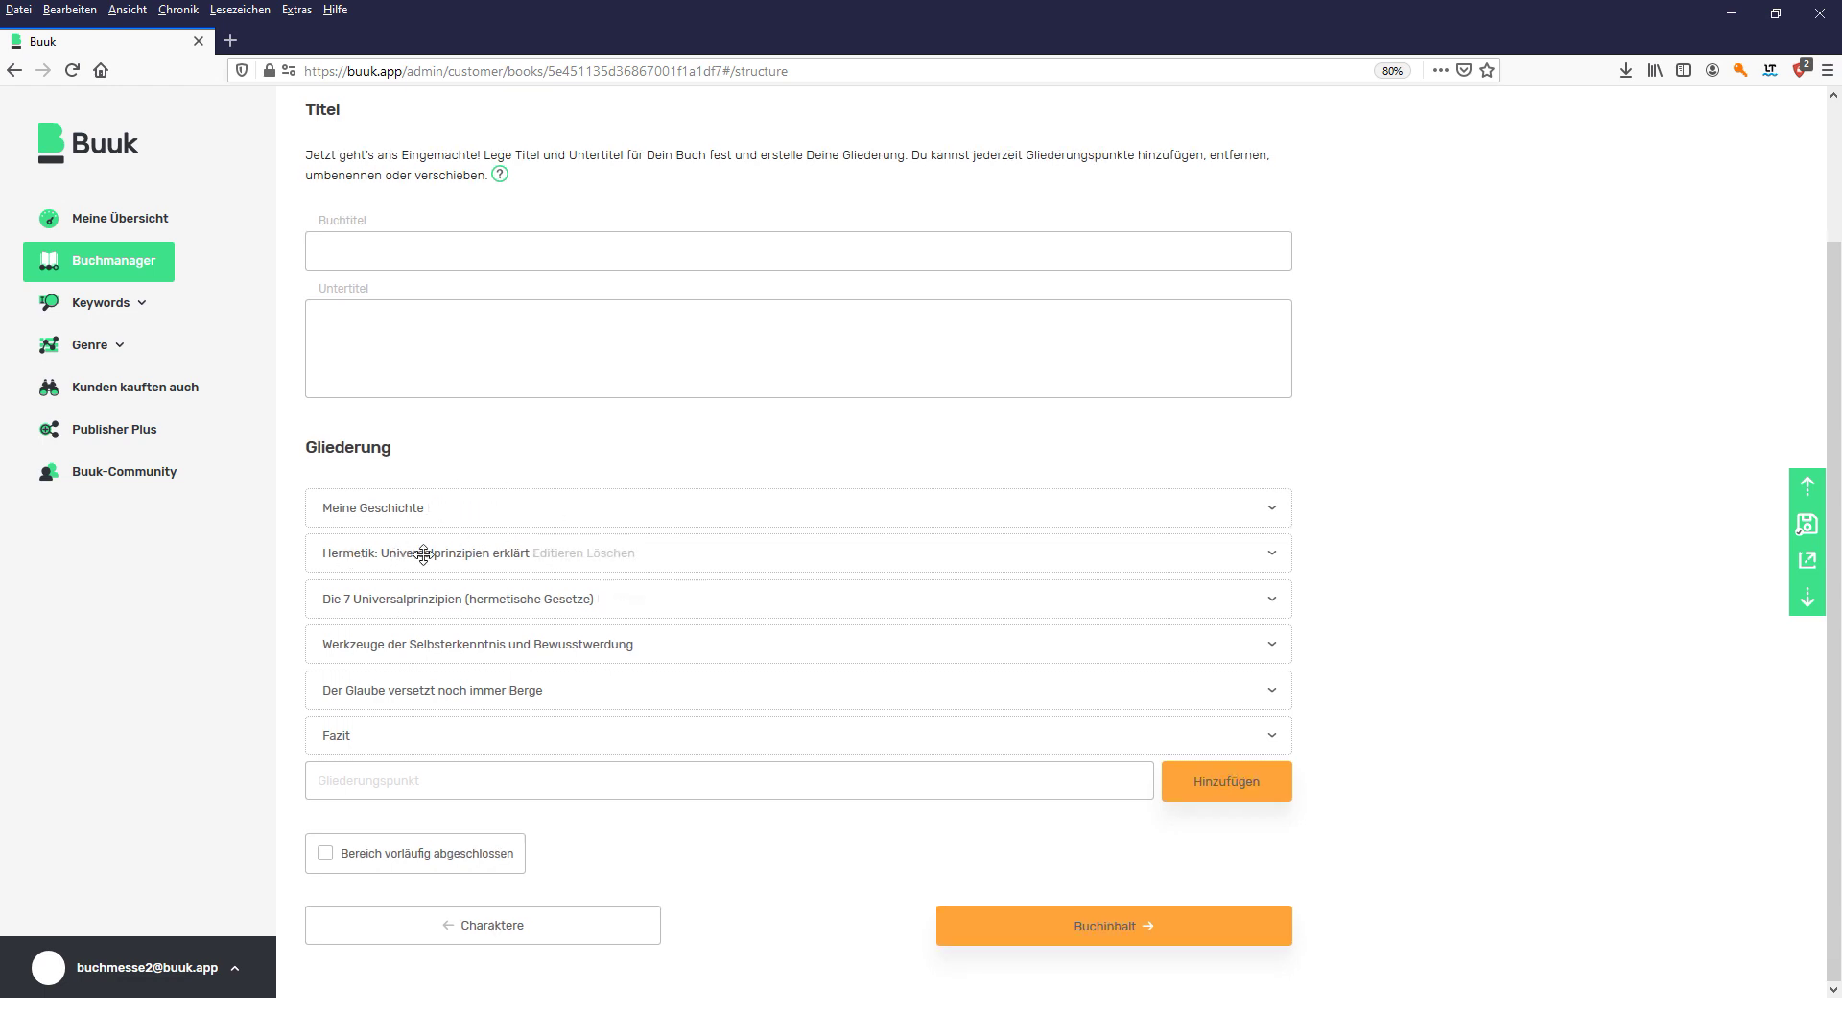
pyautogui.click(1270, 557)
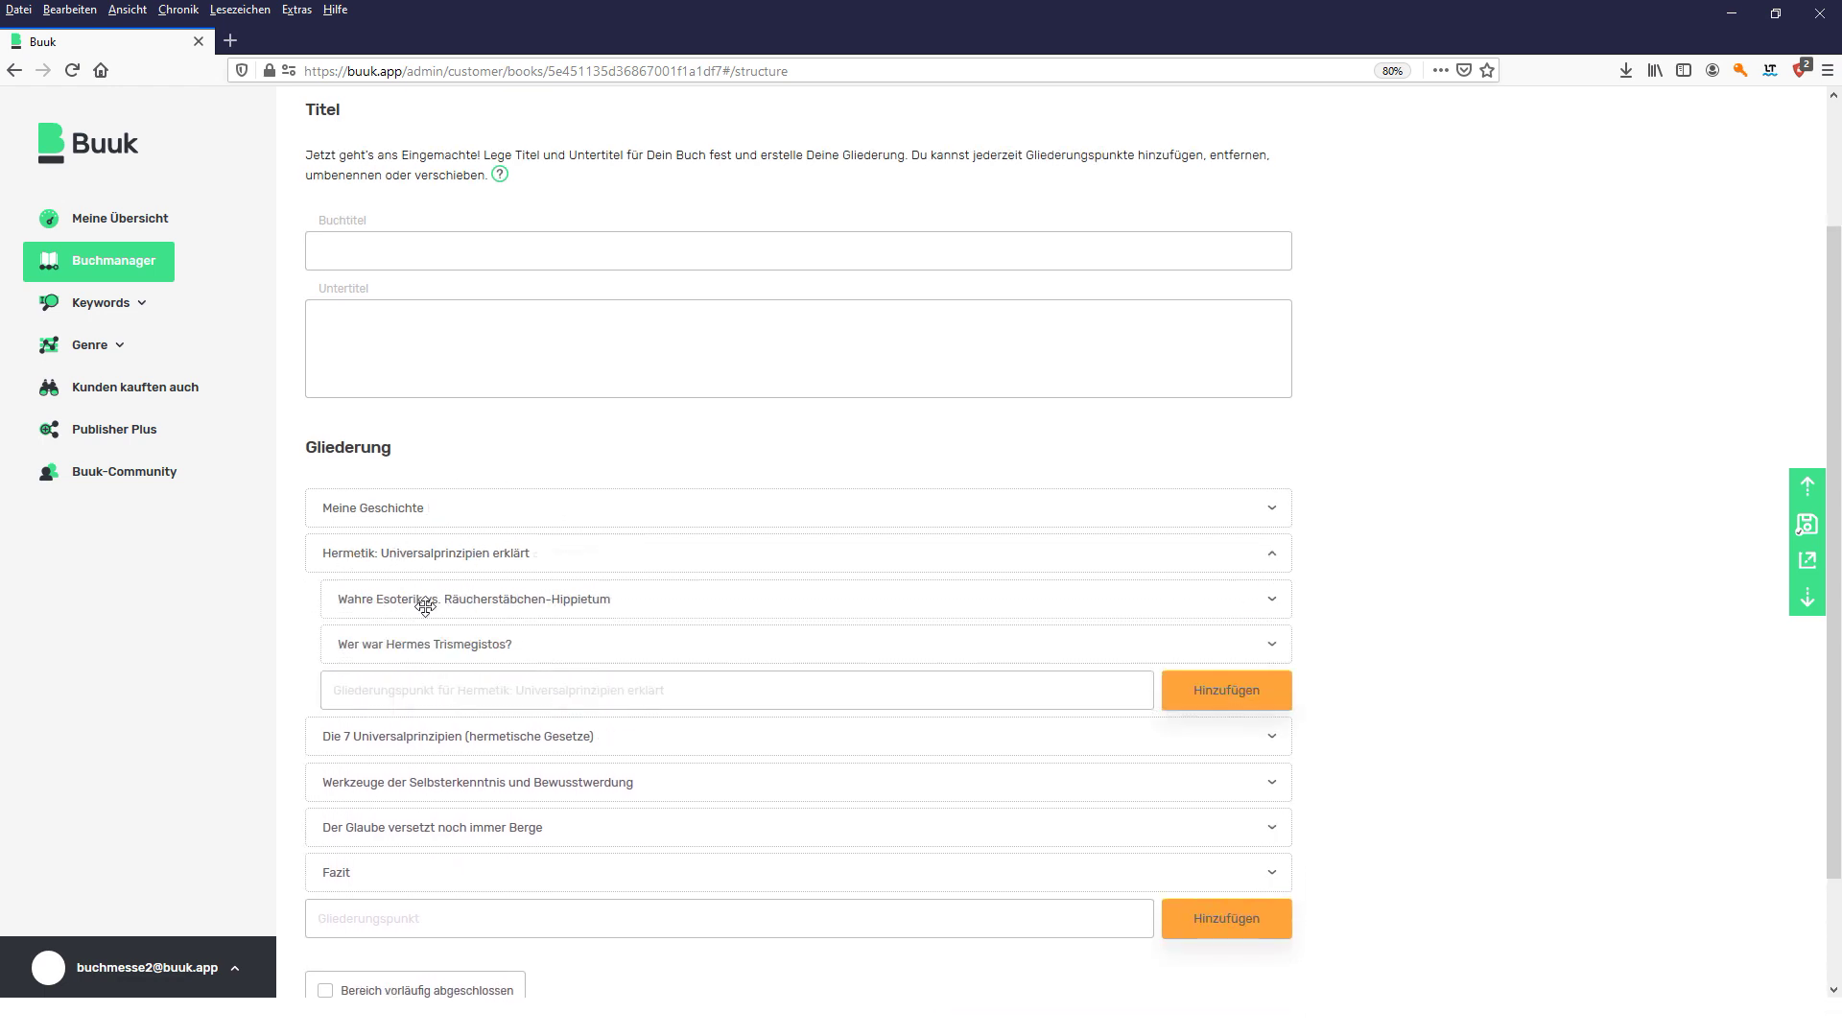
pyautogui.scroll(-2, 590, 600)
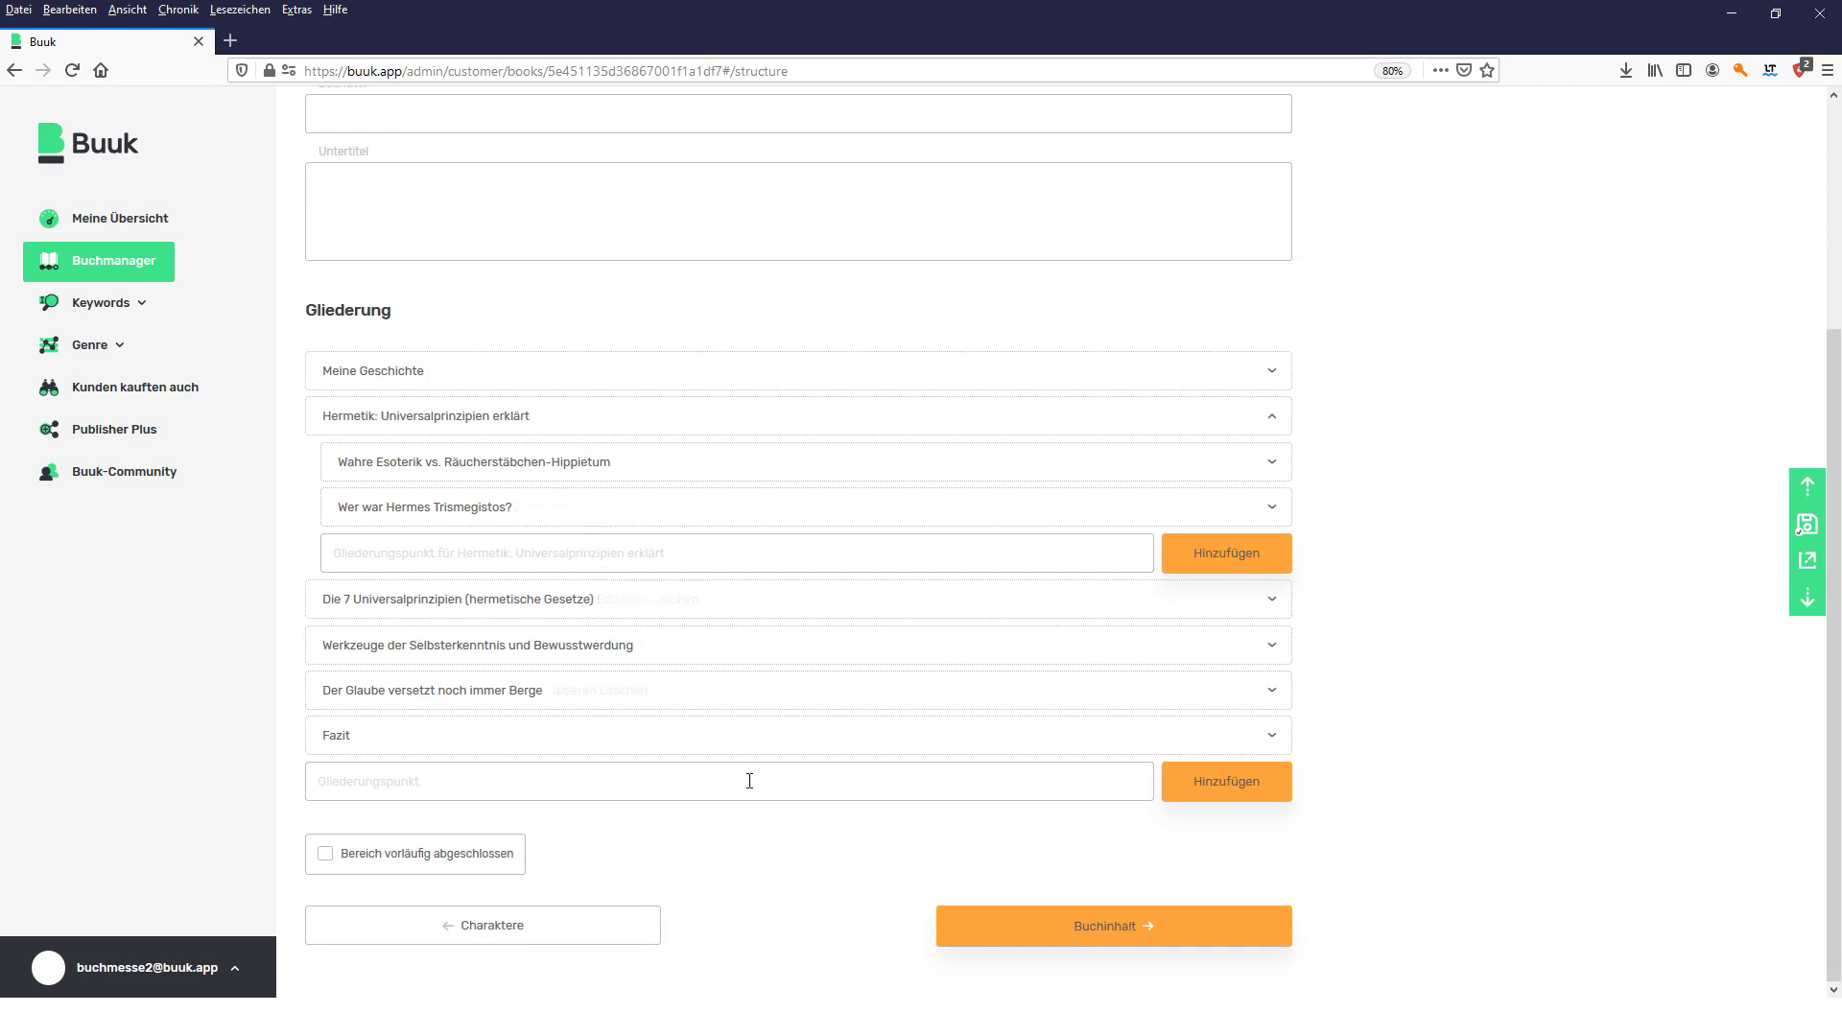
# - Review the imported Buchinhalt, expanding "Die 7 Universalprinzipien" and reading the chapter "Universalprinzip #6: Das Gesetz des Rhythmus (Schwingung)"
pyautogui.click(1131, 925)
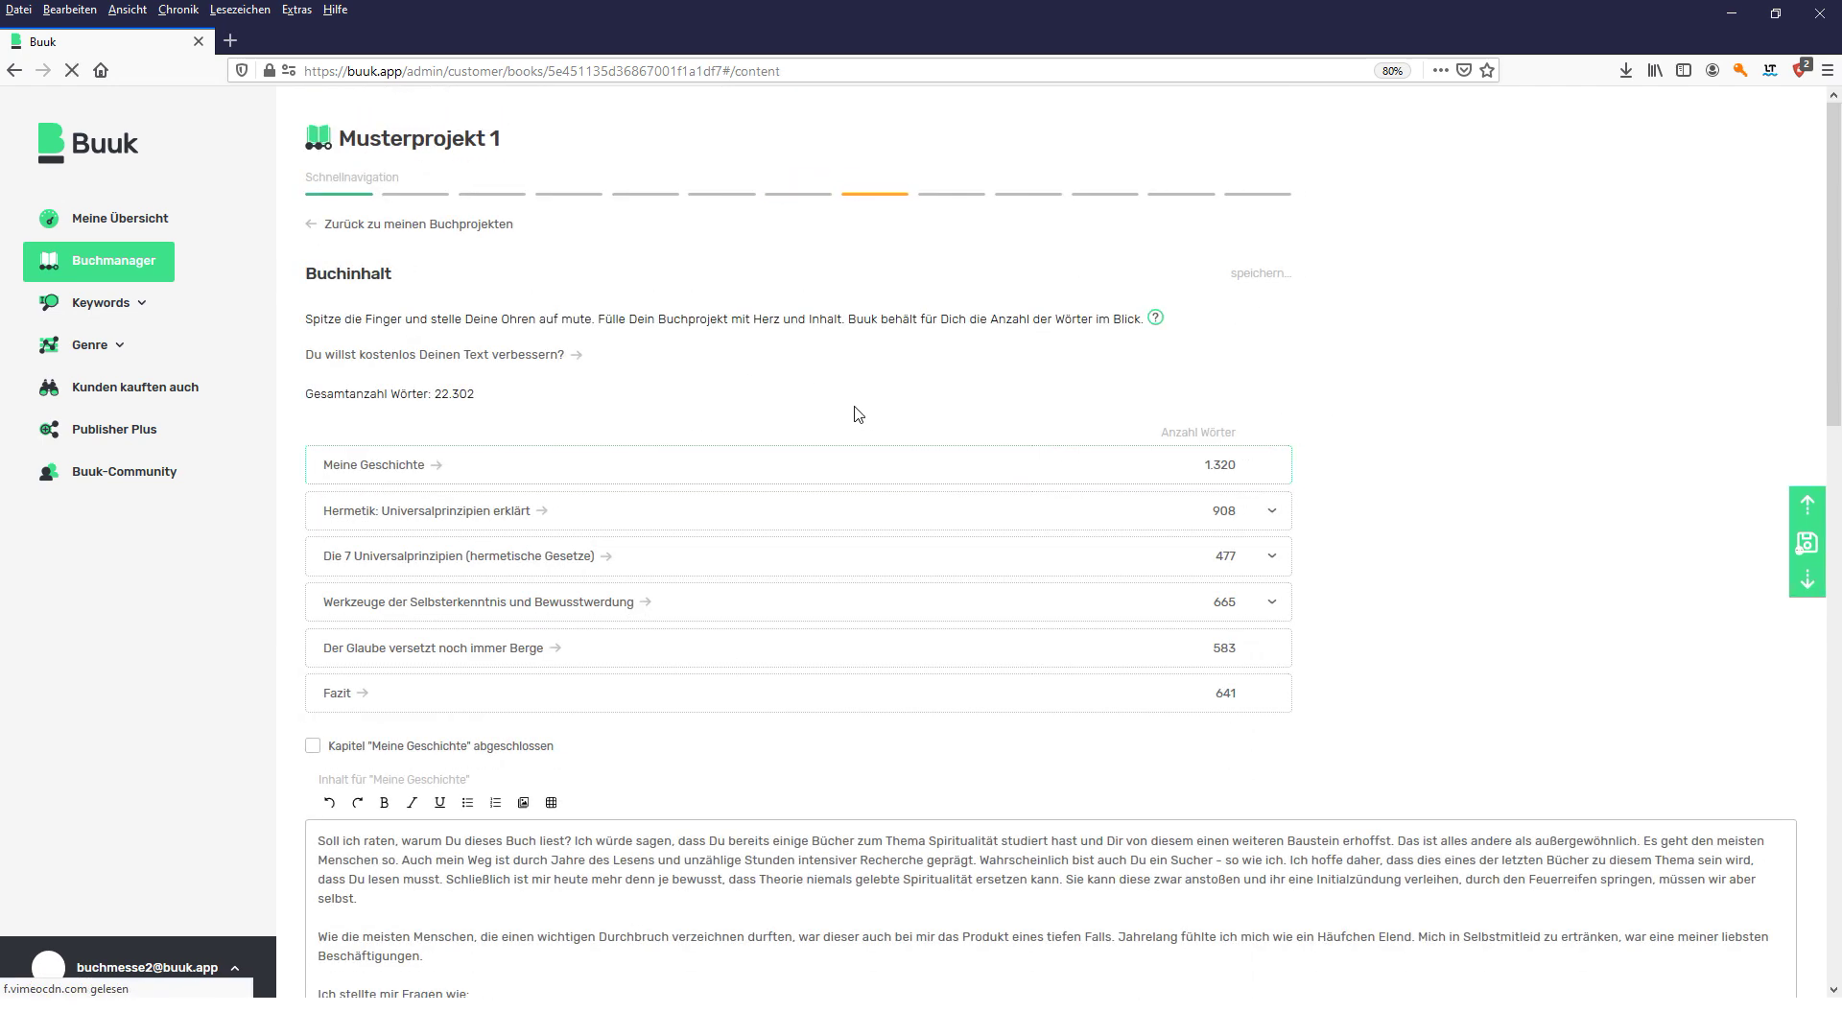
pyautogui.click(1270, 559)
pyautogui.scroll(-3, 794, 690)
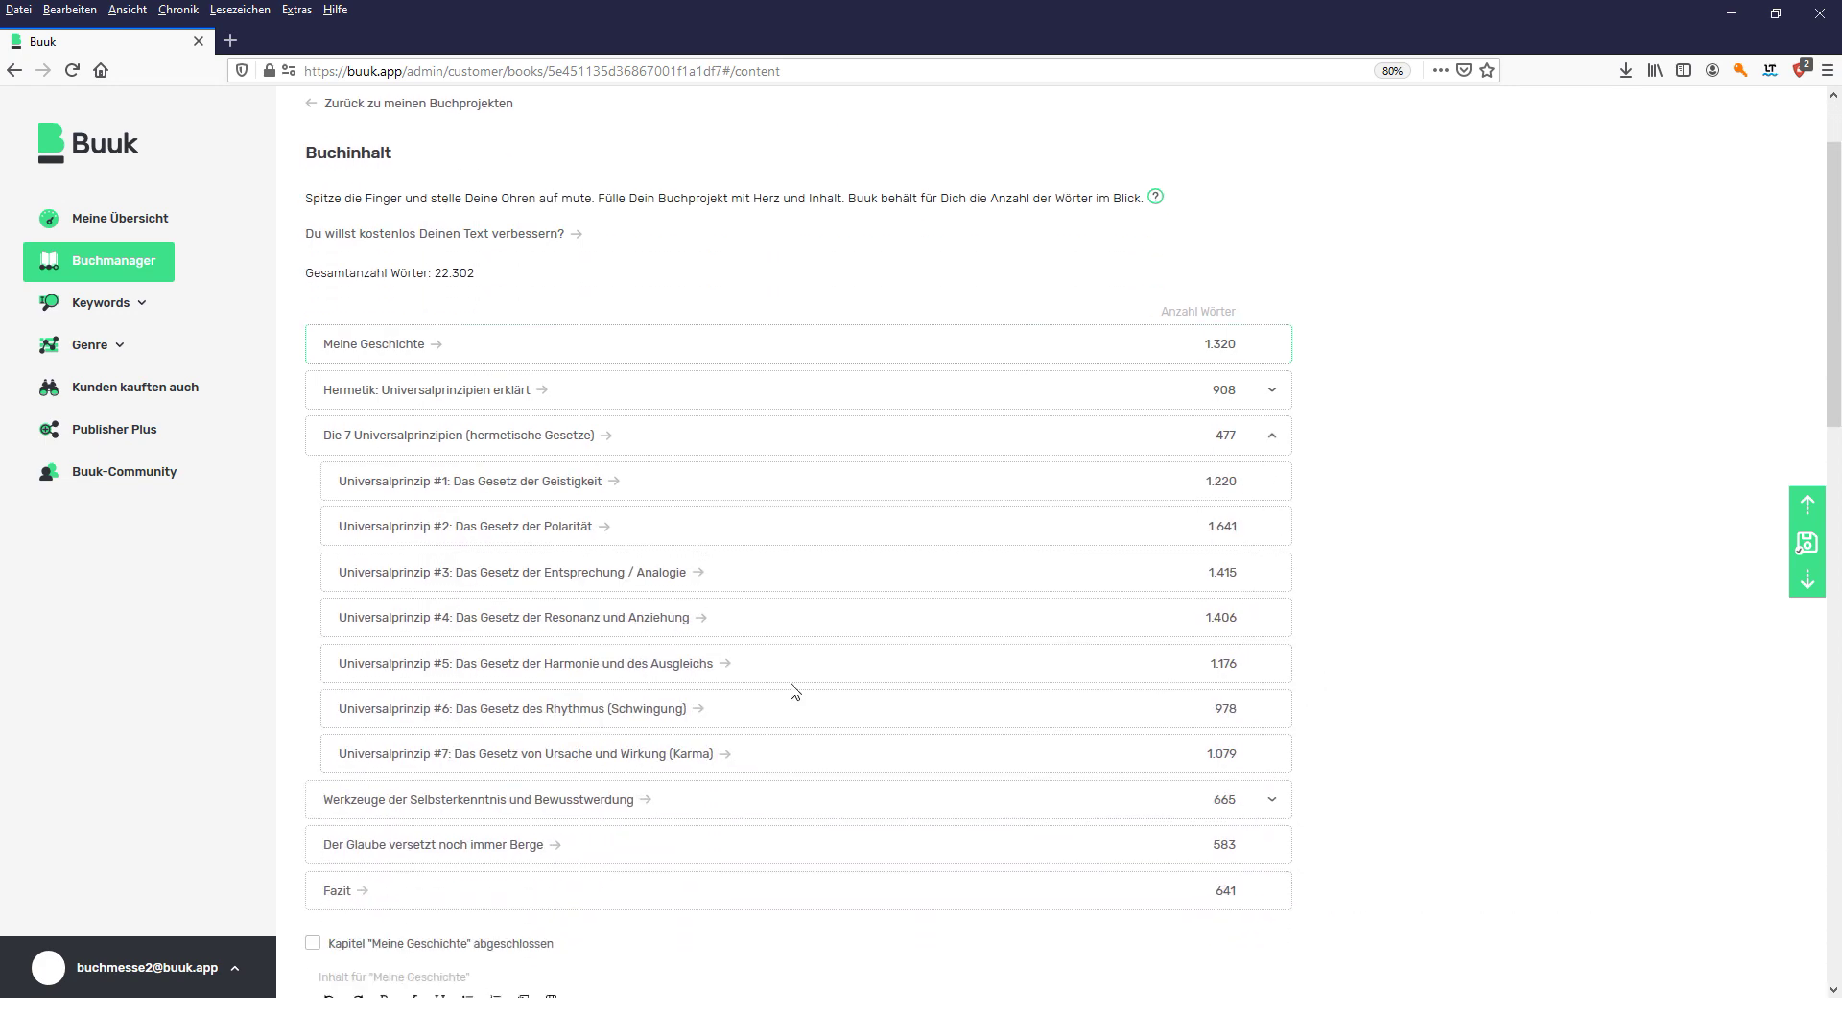
pyautogui.click(559, 668)
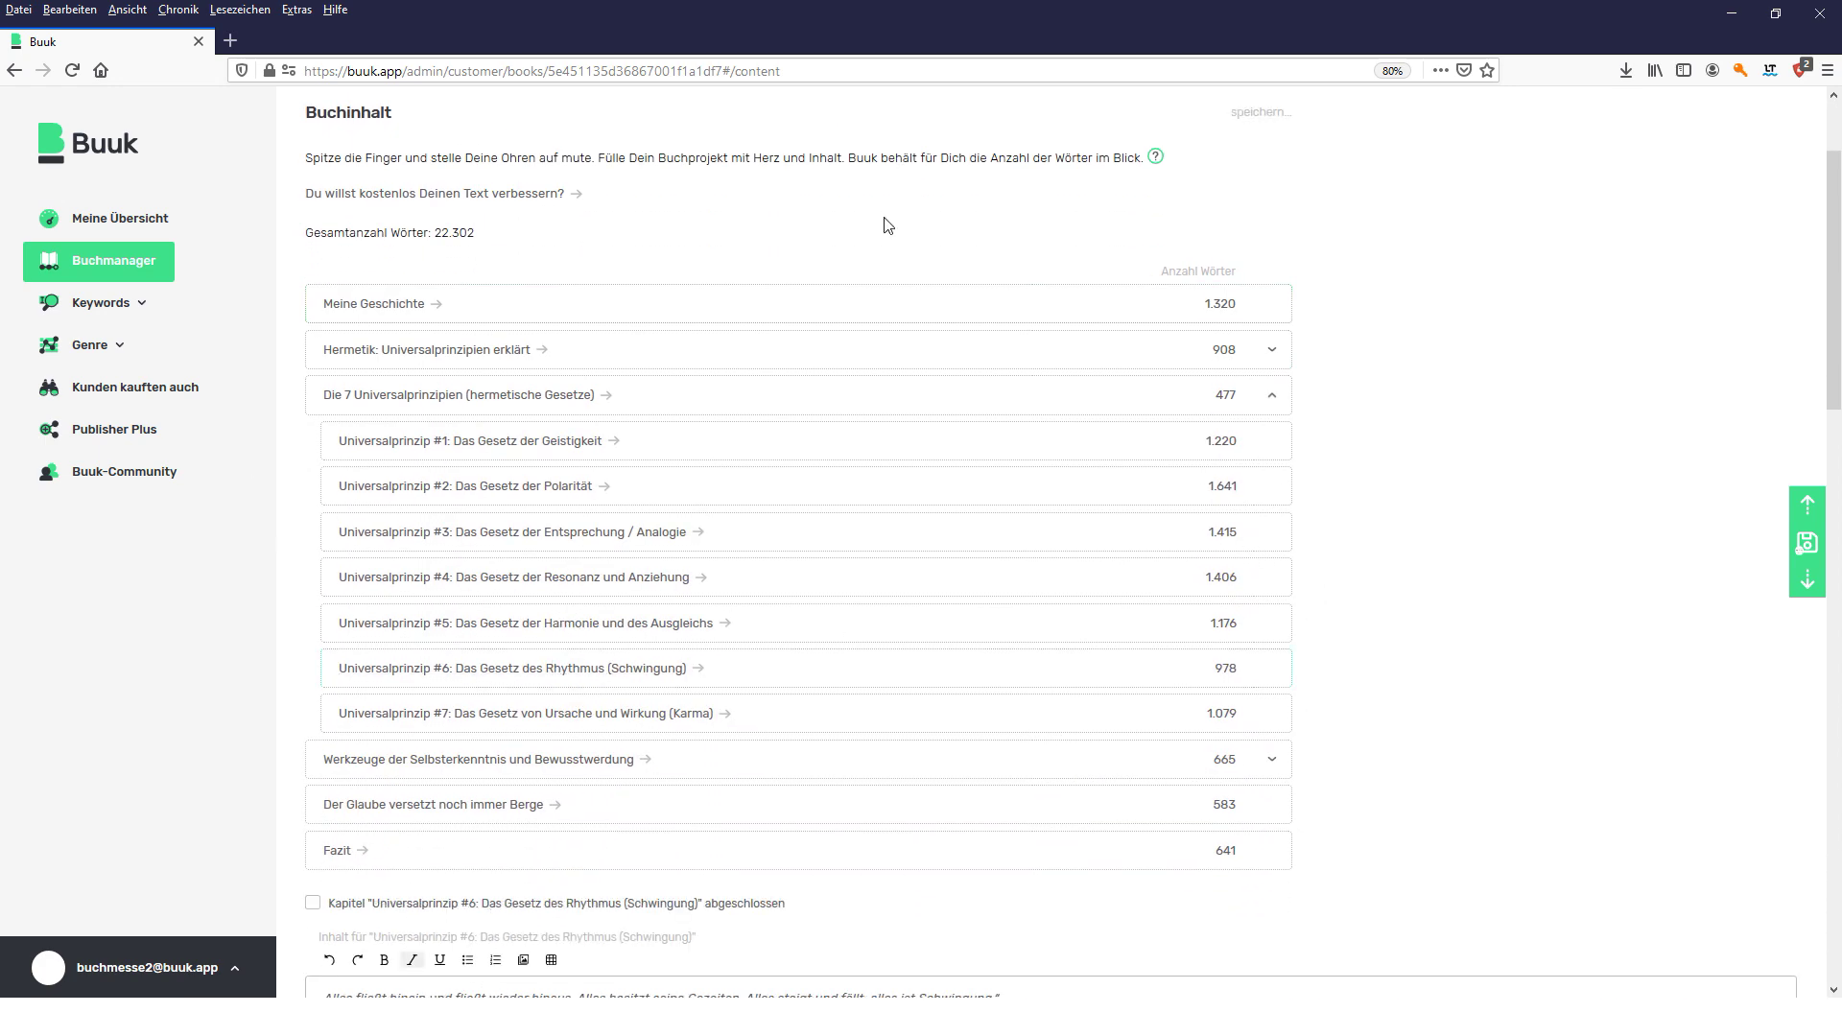
pyautogui.scroll(-10, 851, 558)
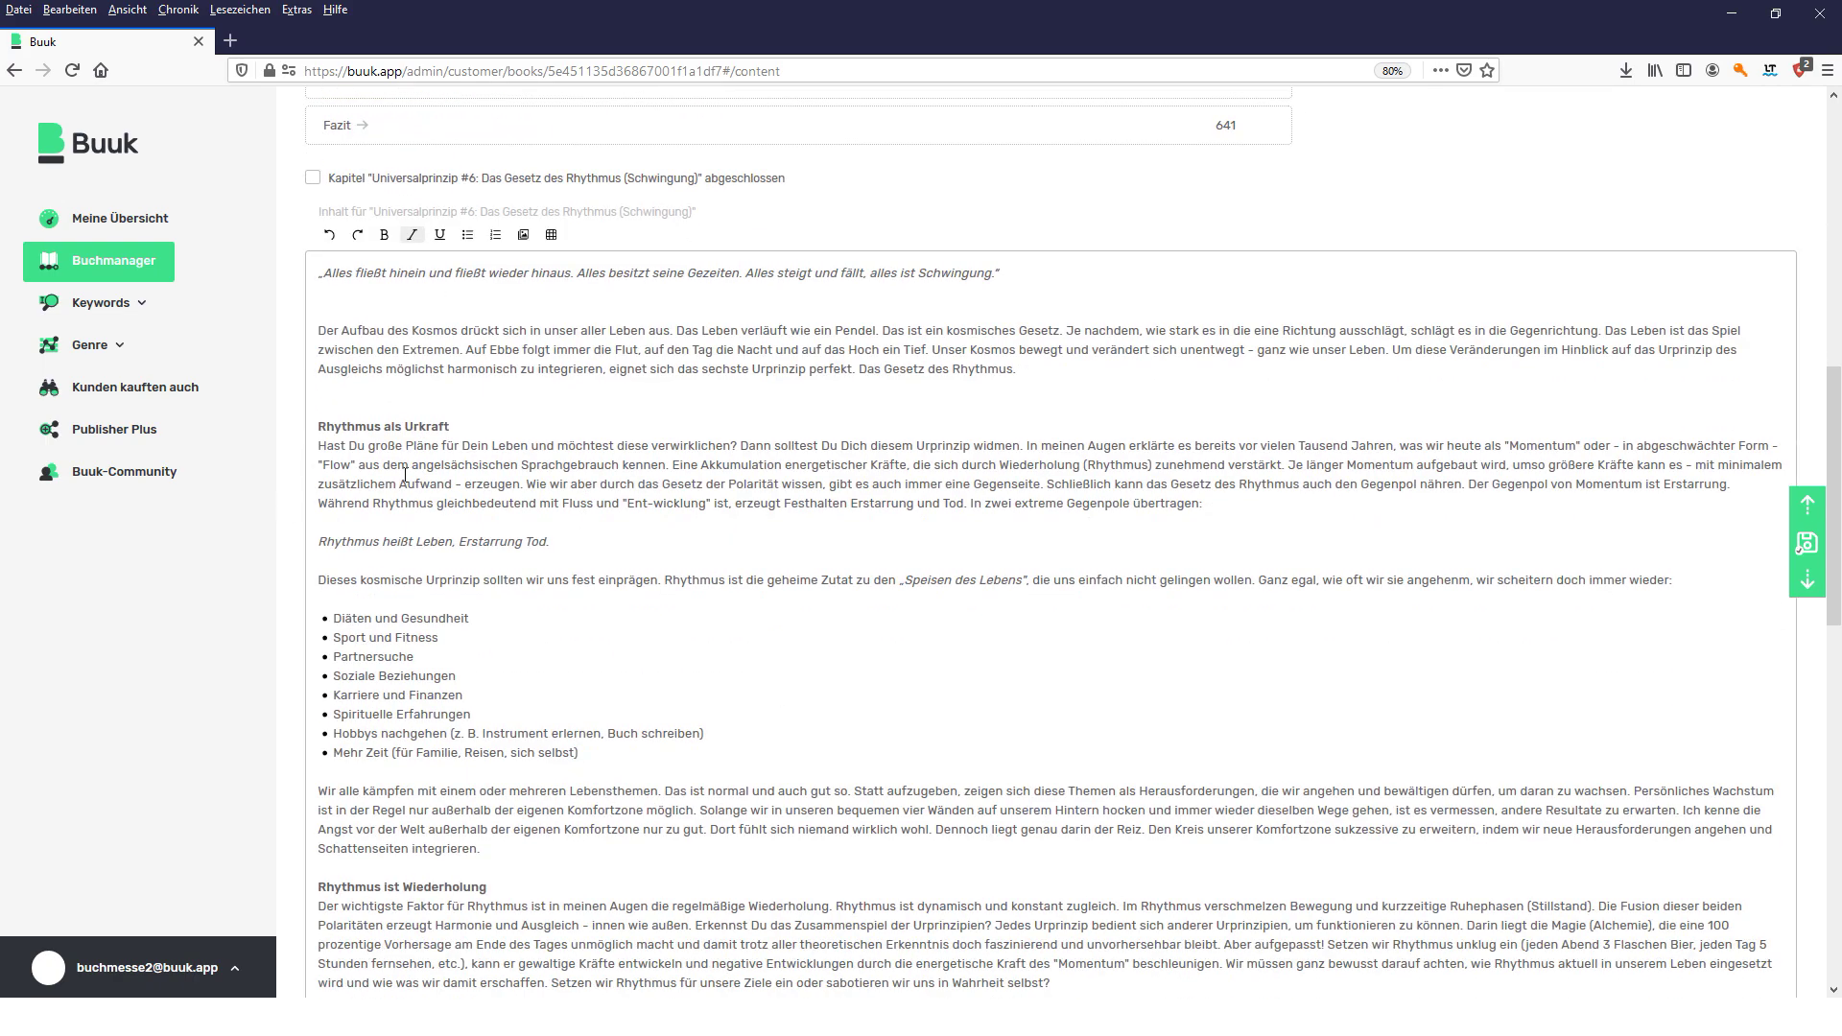
pyautogui.scroll(-15, 766, 626)
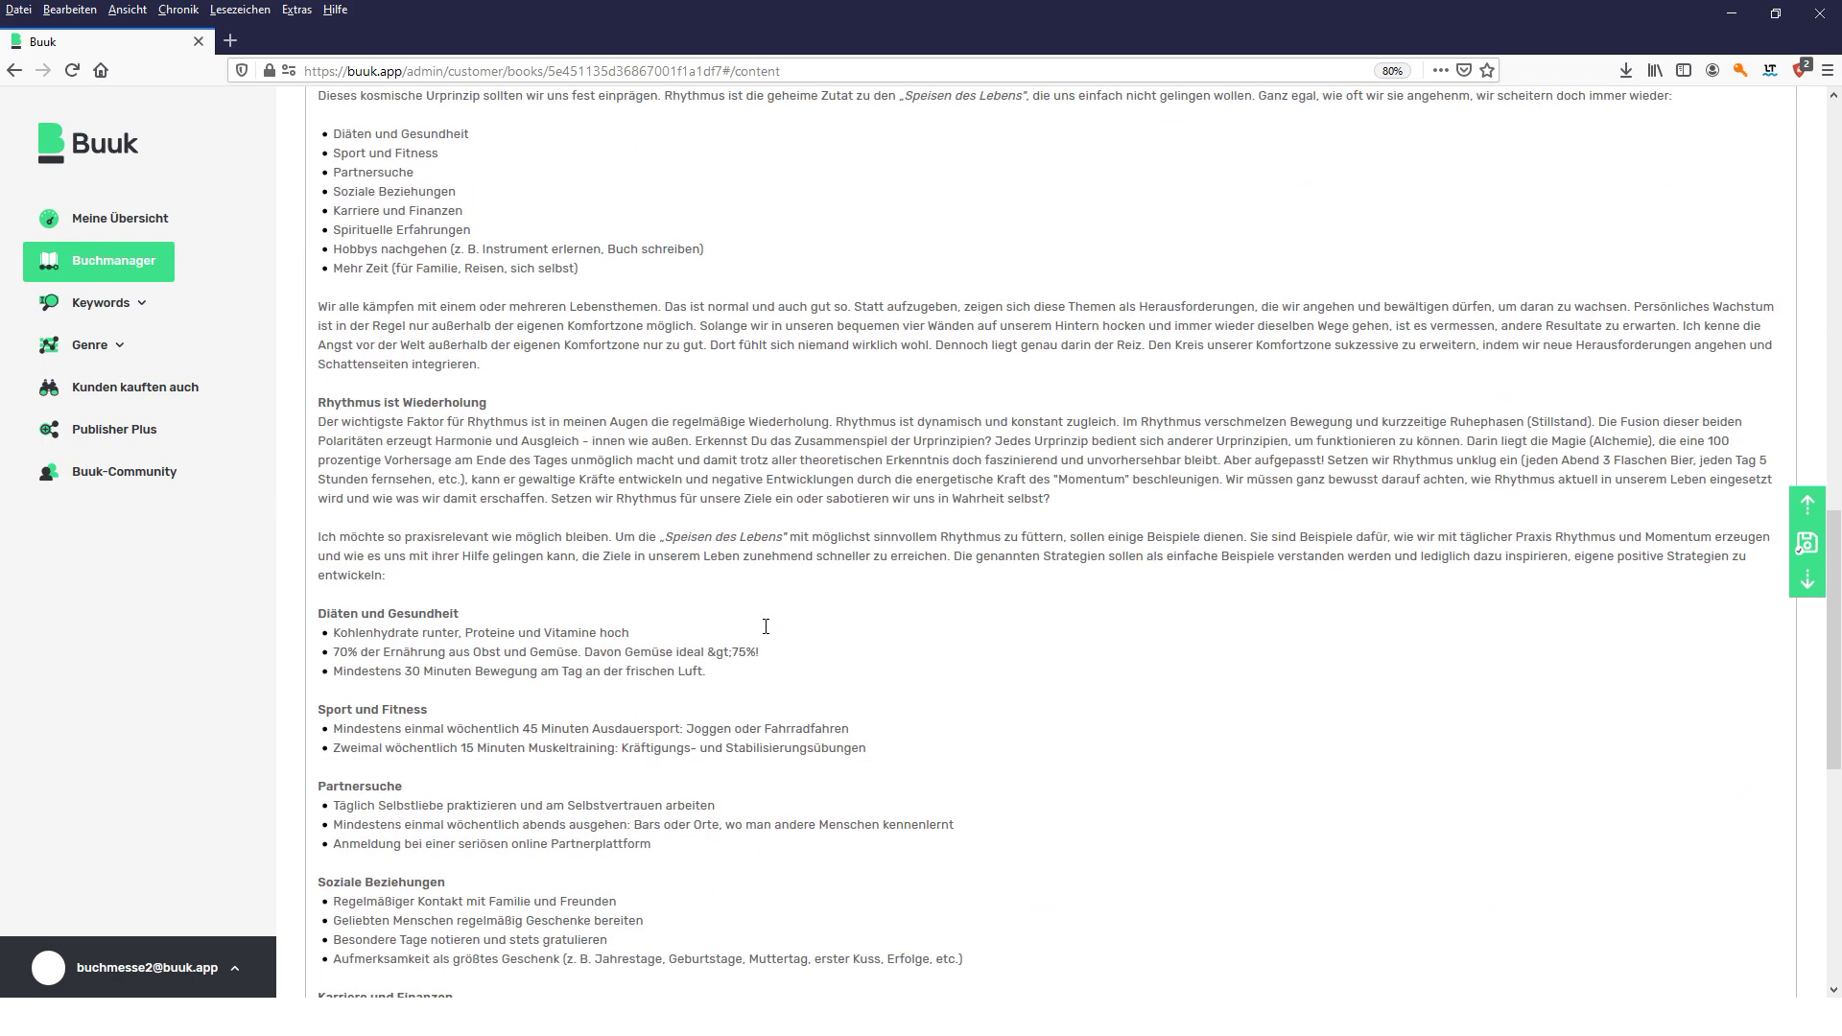
pyautogui.scroll(20, 766, 625)
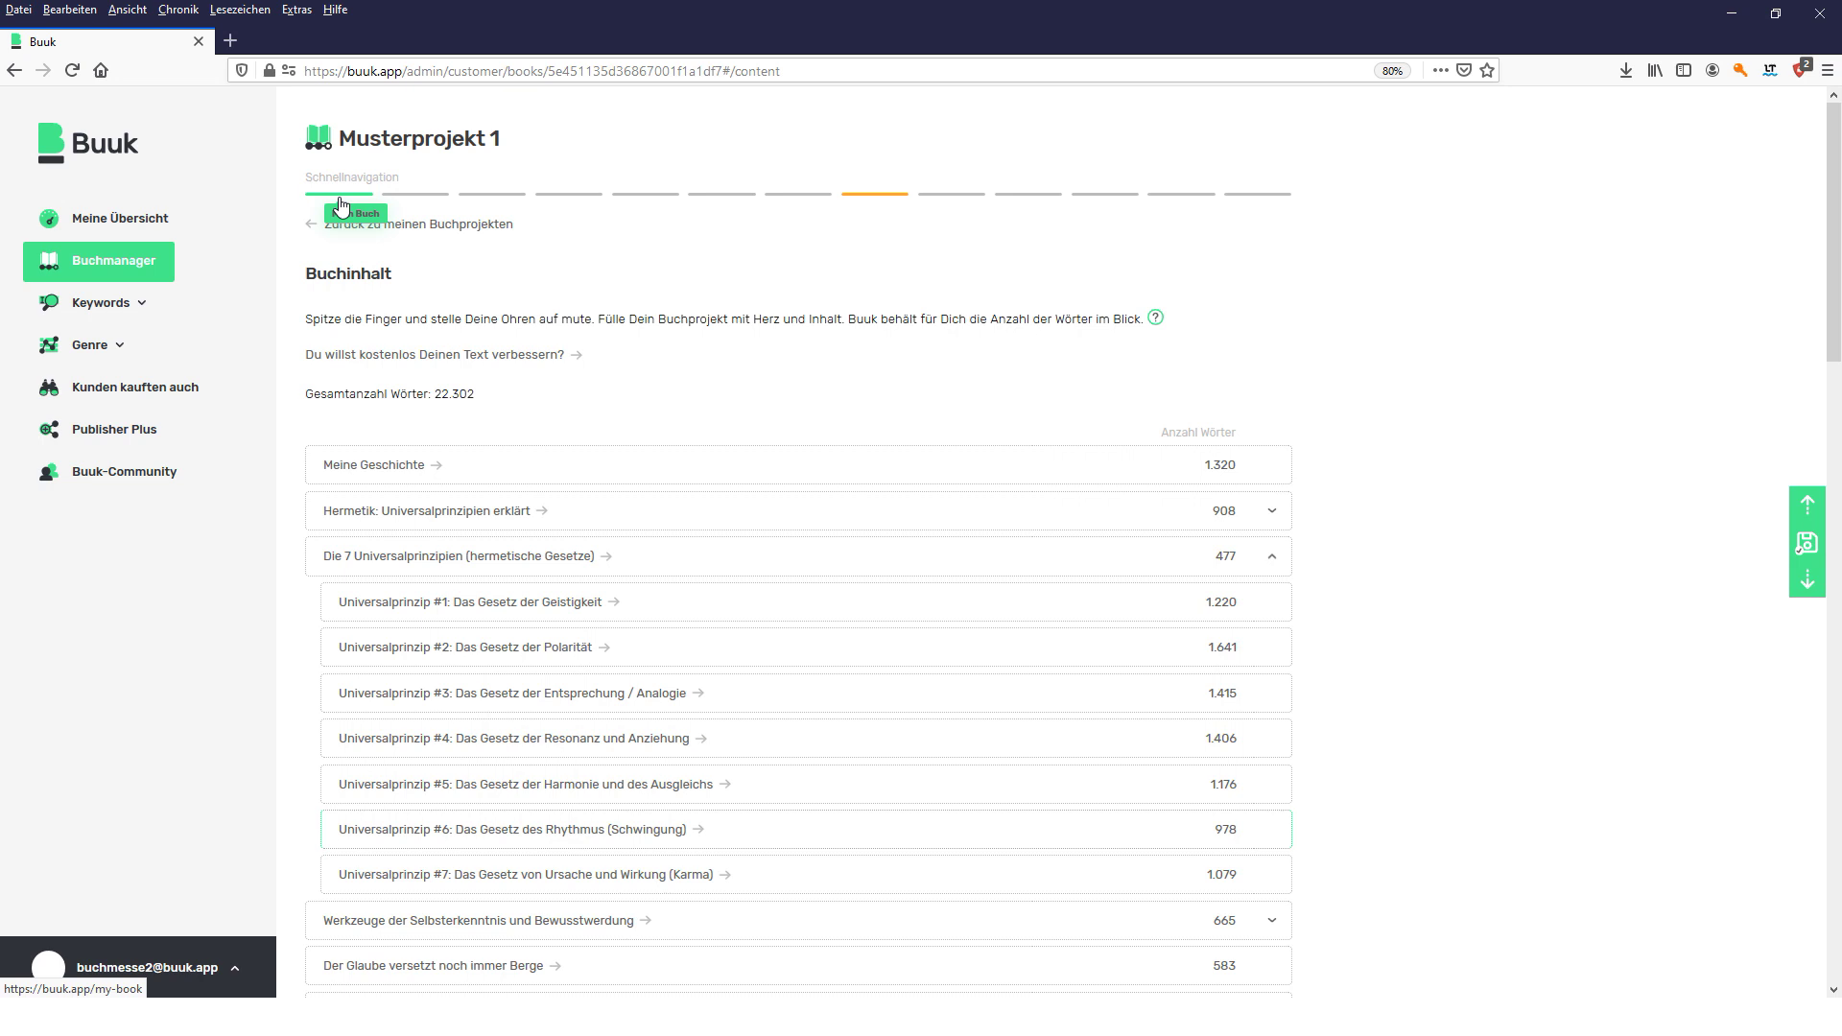
# - Return to the Mein Buch section of the project and fill in the author's name
pyautogui.click(342, 201)
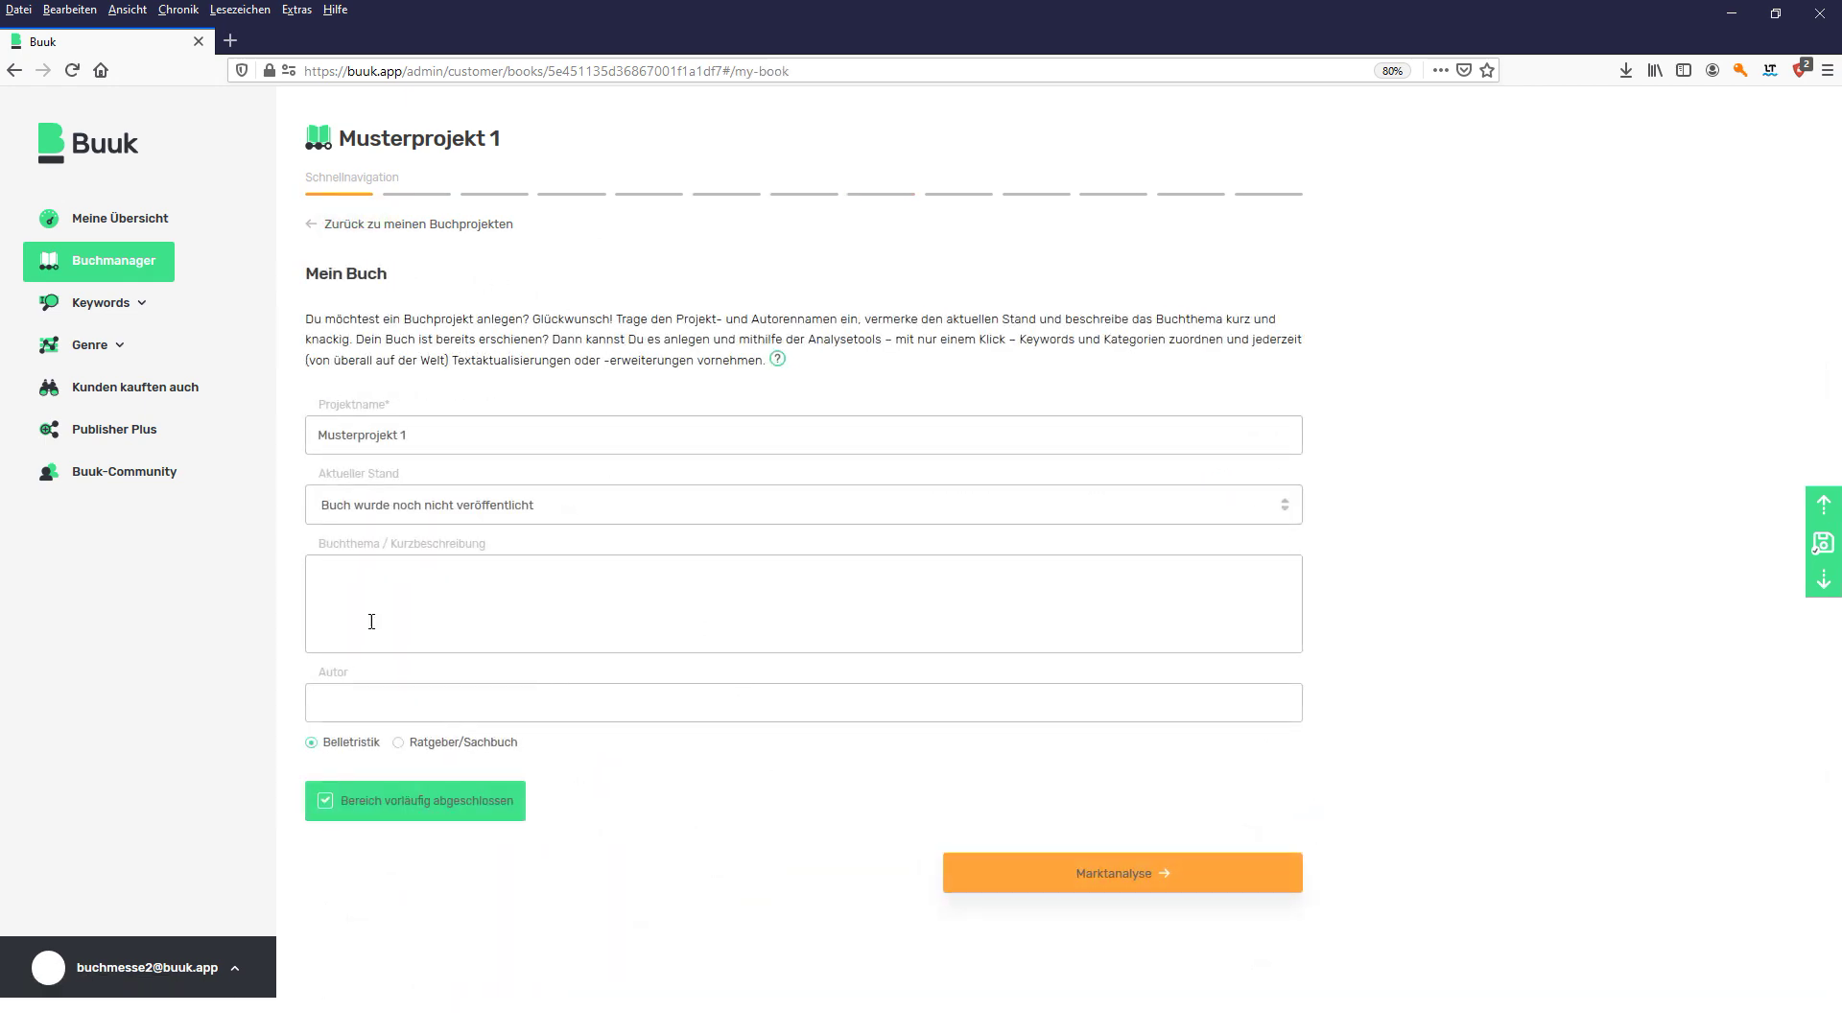
pyautogui.click(397, 693)
pyautogui.write('Max')
pyautogui.press('Down')
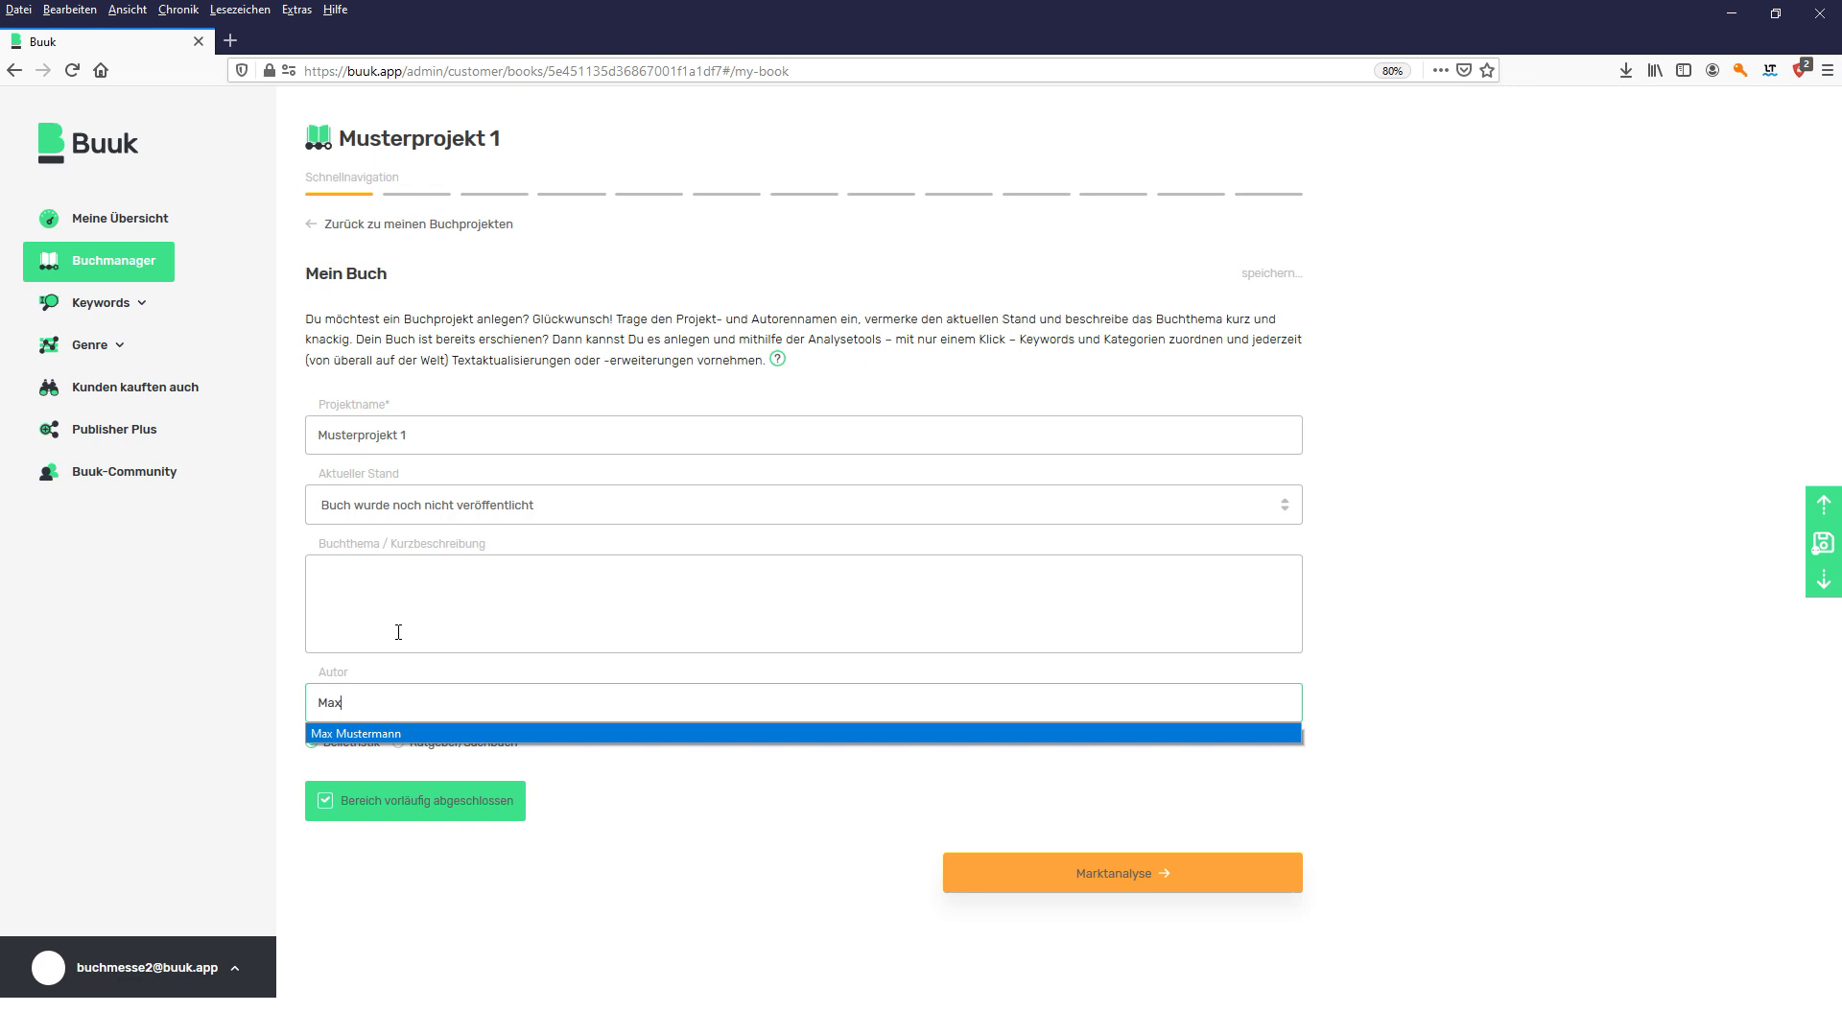
pyautogui.press('Return')
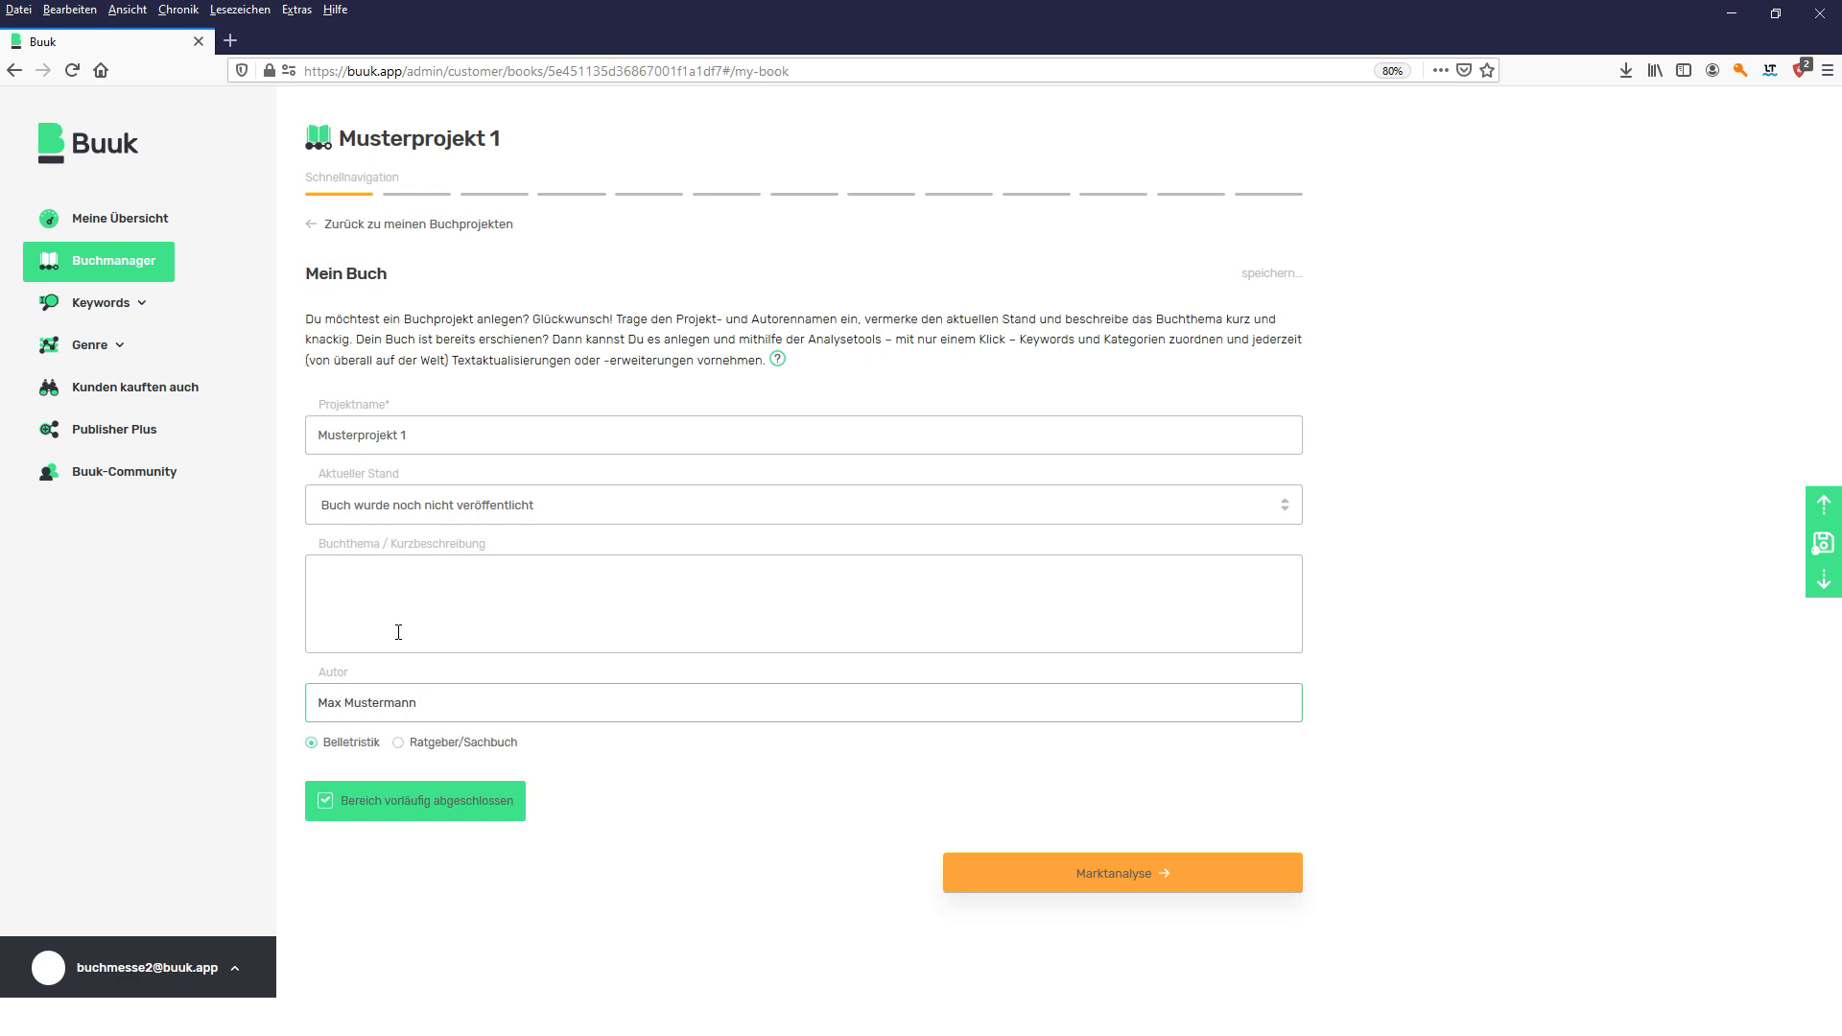
# - Proceed past the market analysis to the Zielgruppe section and name the target audience "Rentner Ü60"
pyautogui.click(1123, 871)
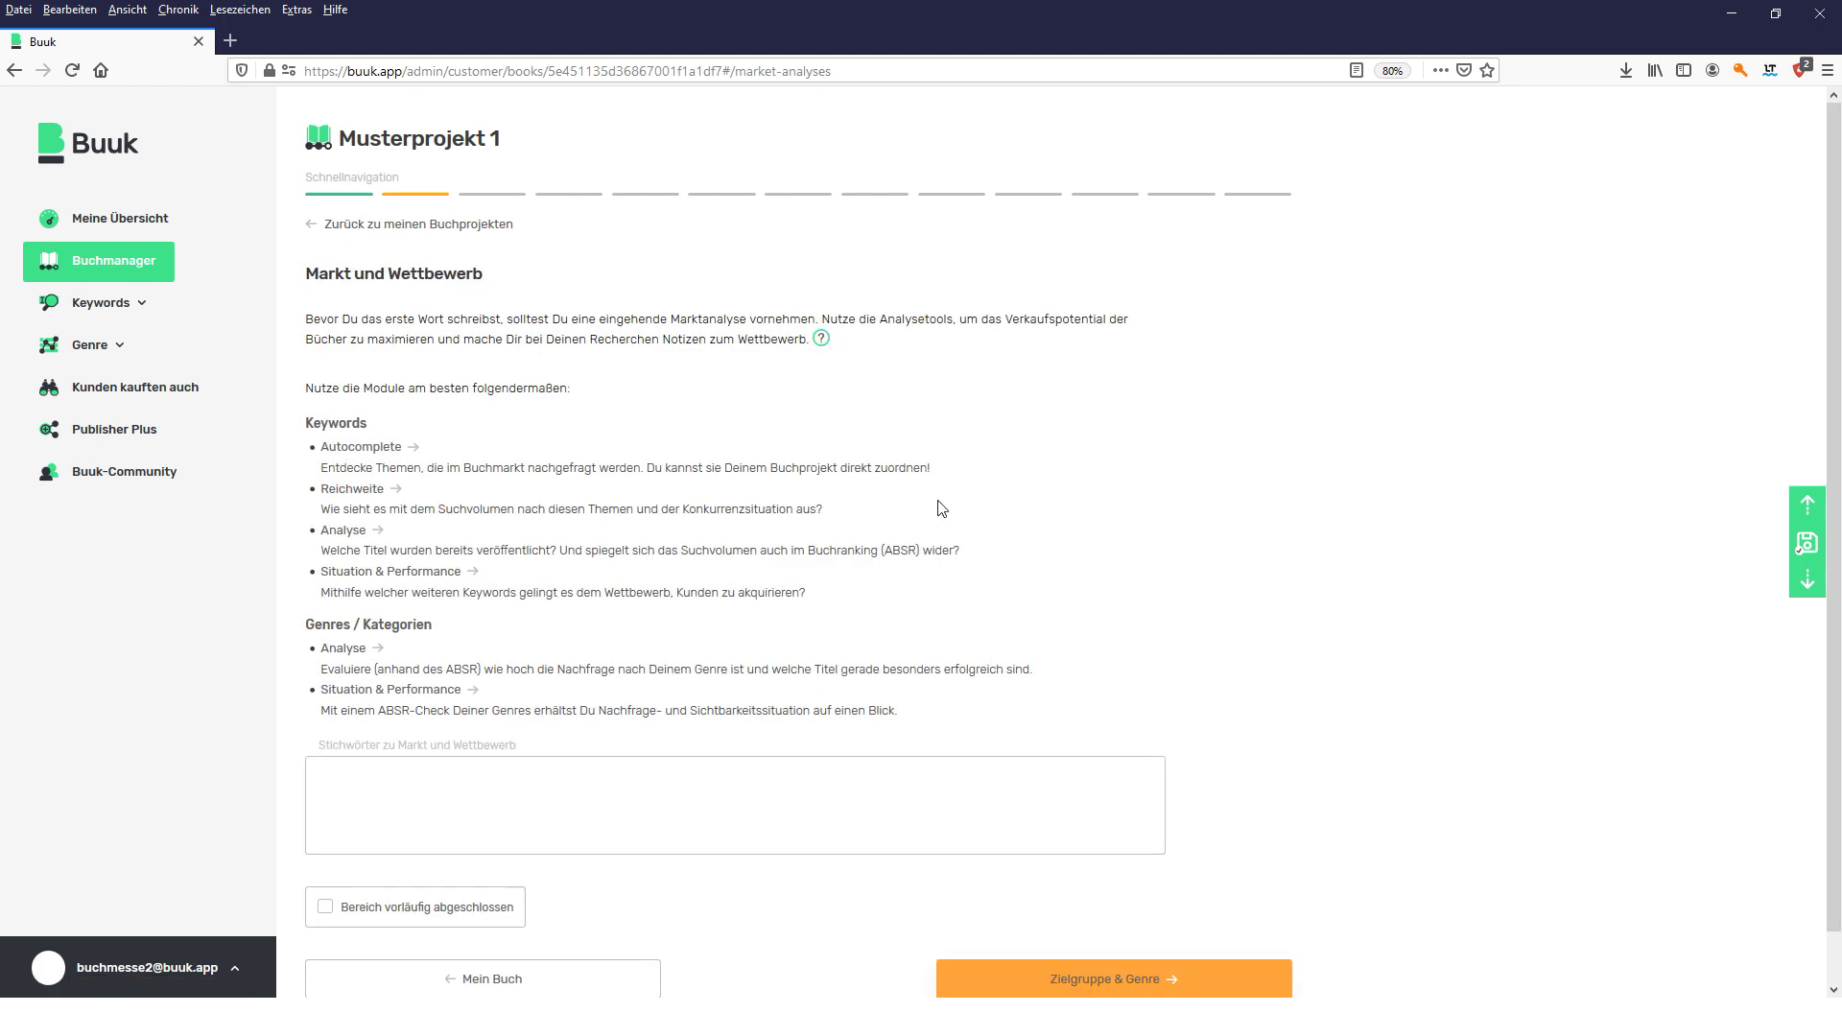
pyautogui.click(1125, 980)
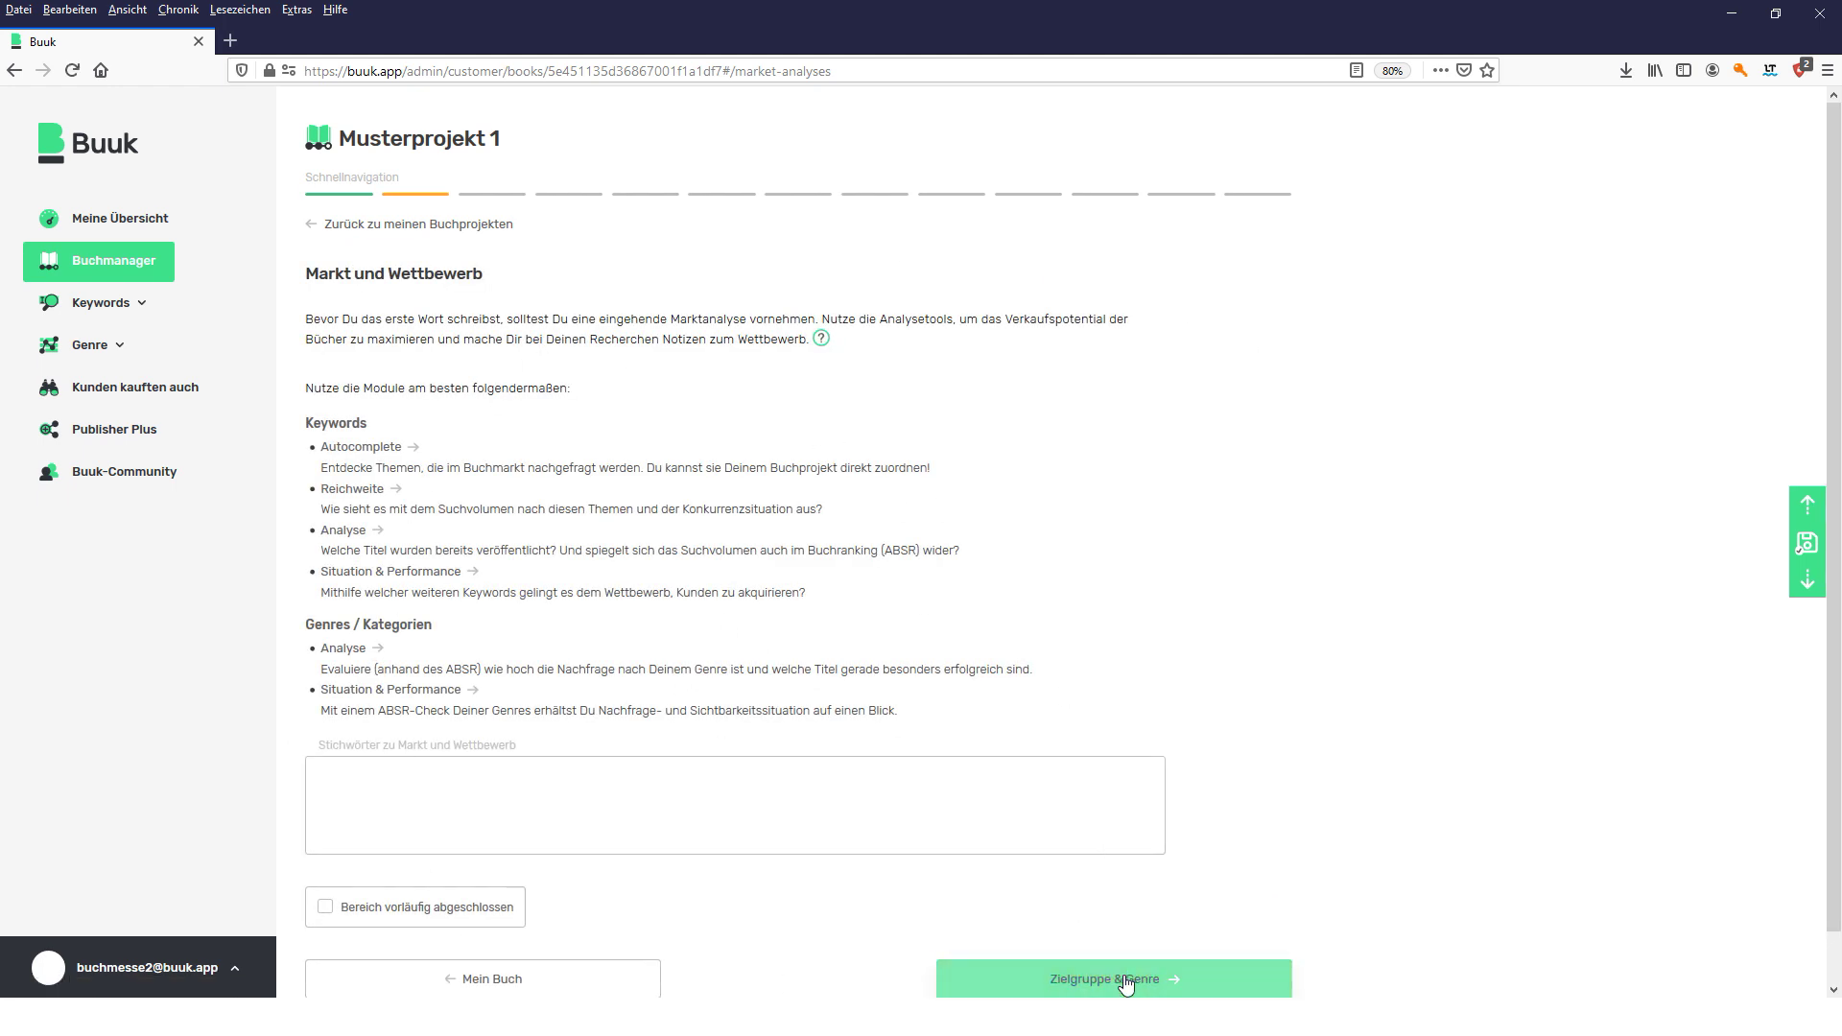
pyautogui.click(427, 438)
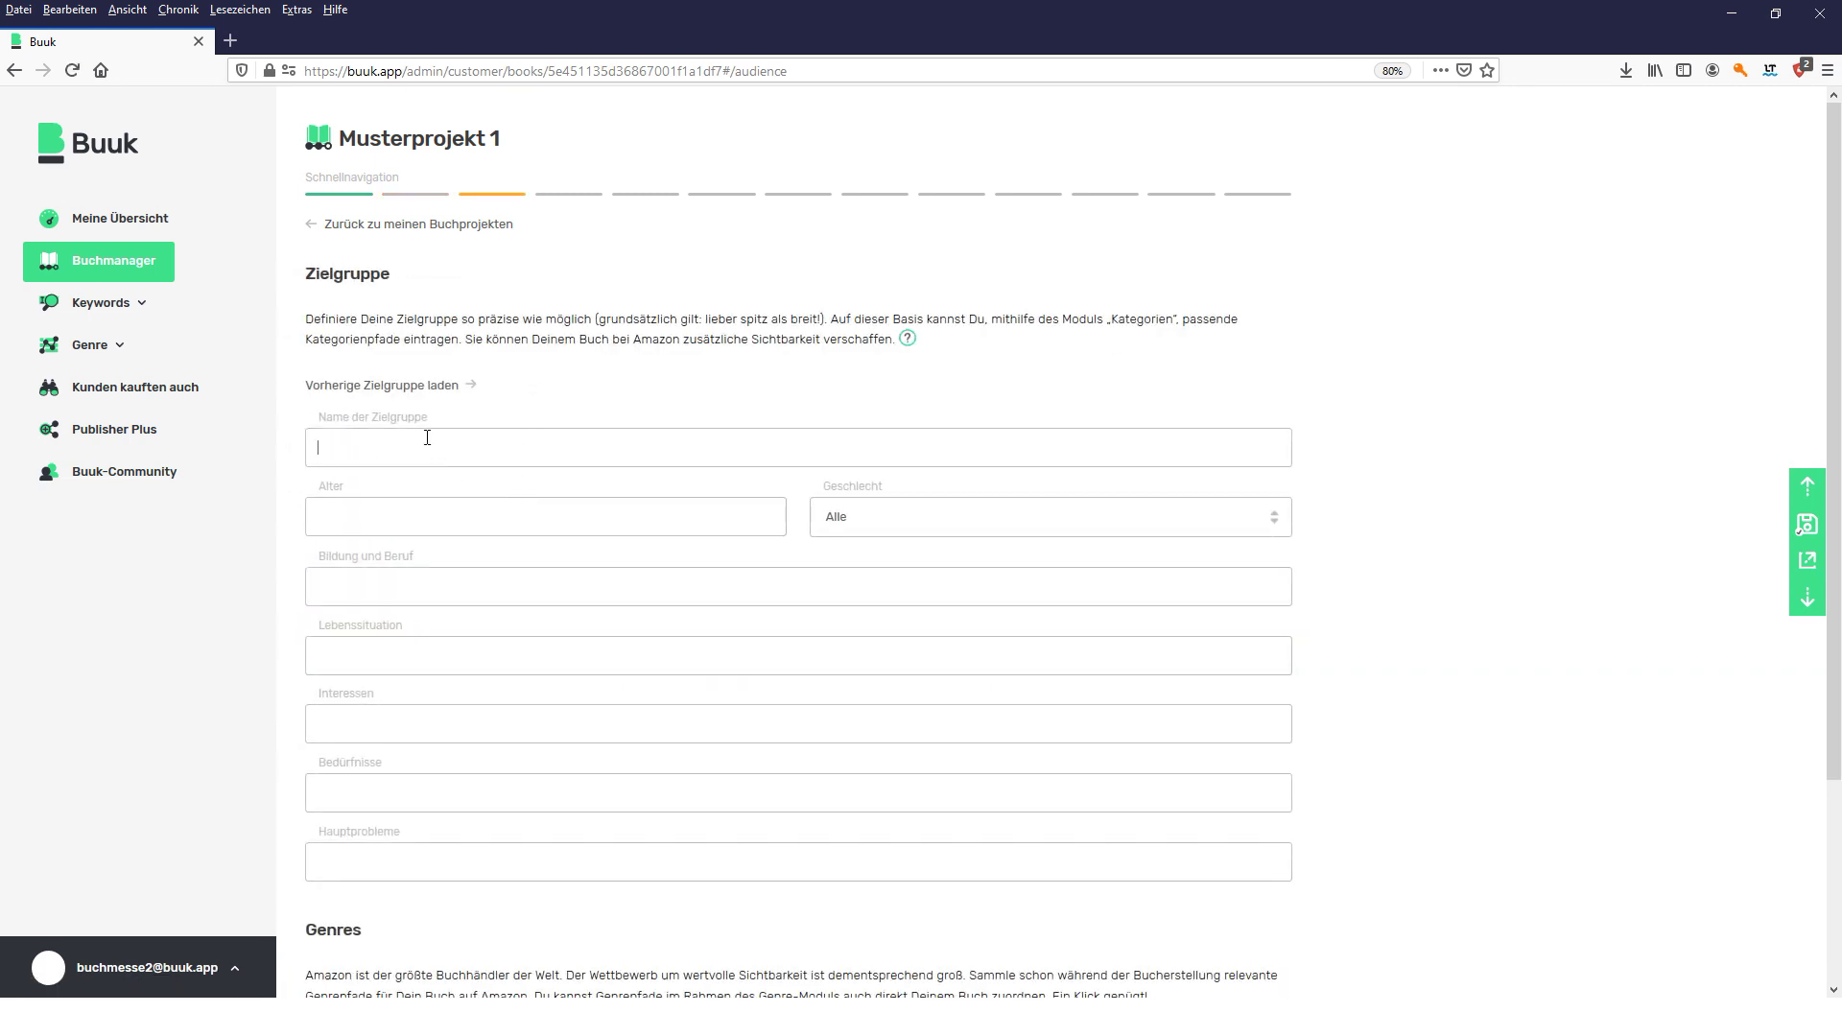
pyautogui.scroll(-1, 506, 466)
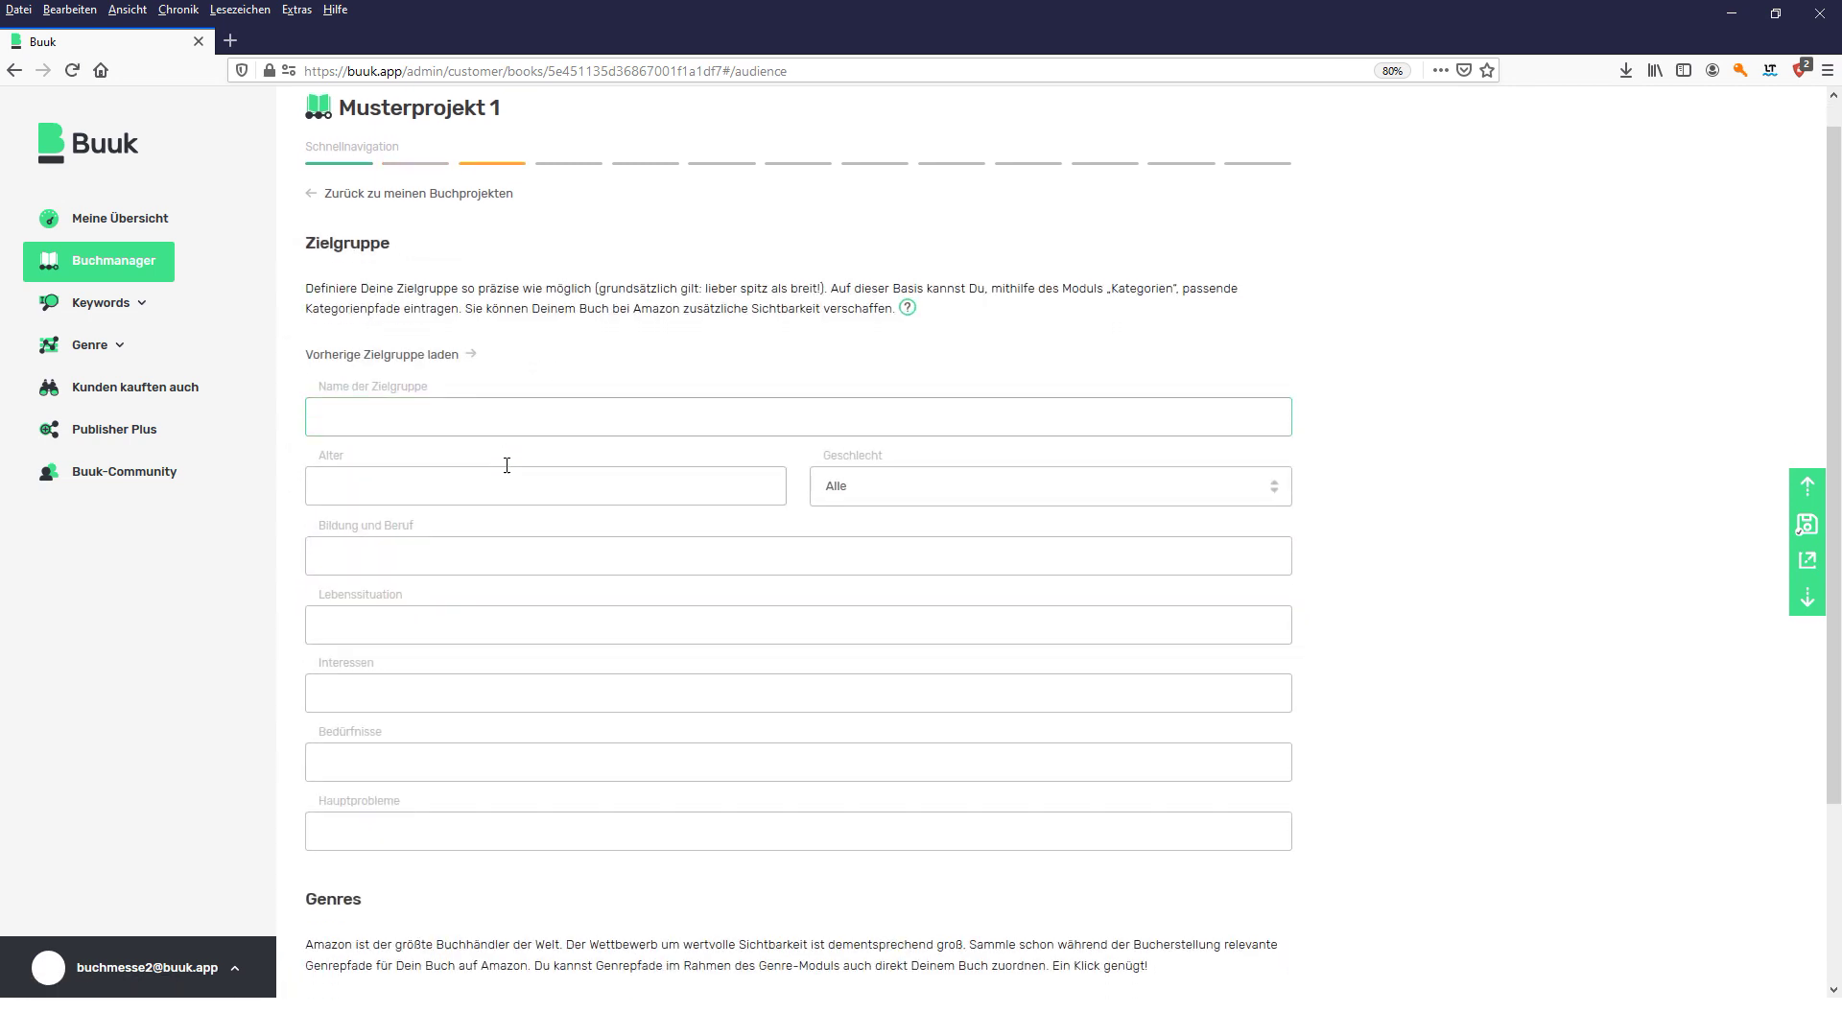
pyautogui.scroll(-1, 506, 466)
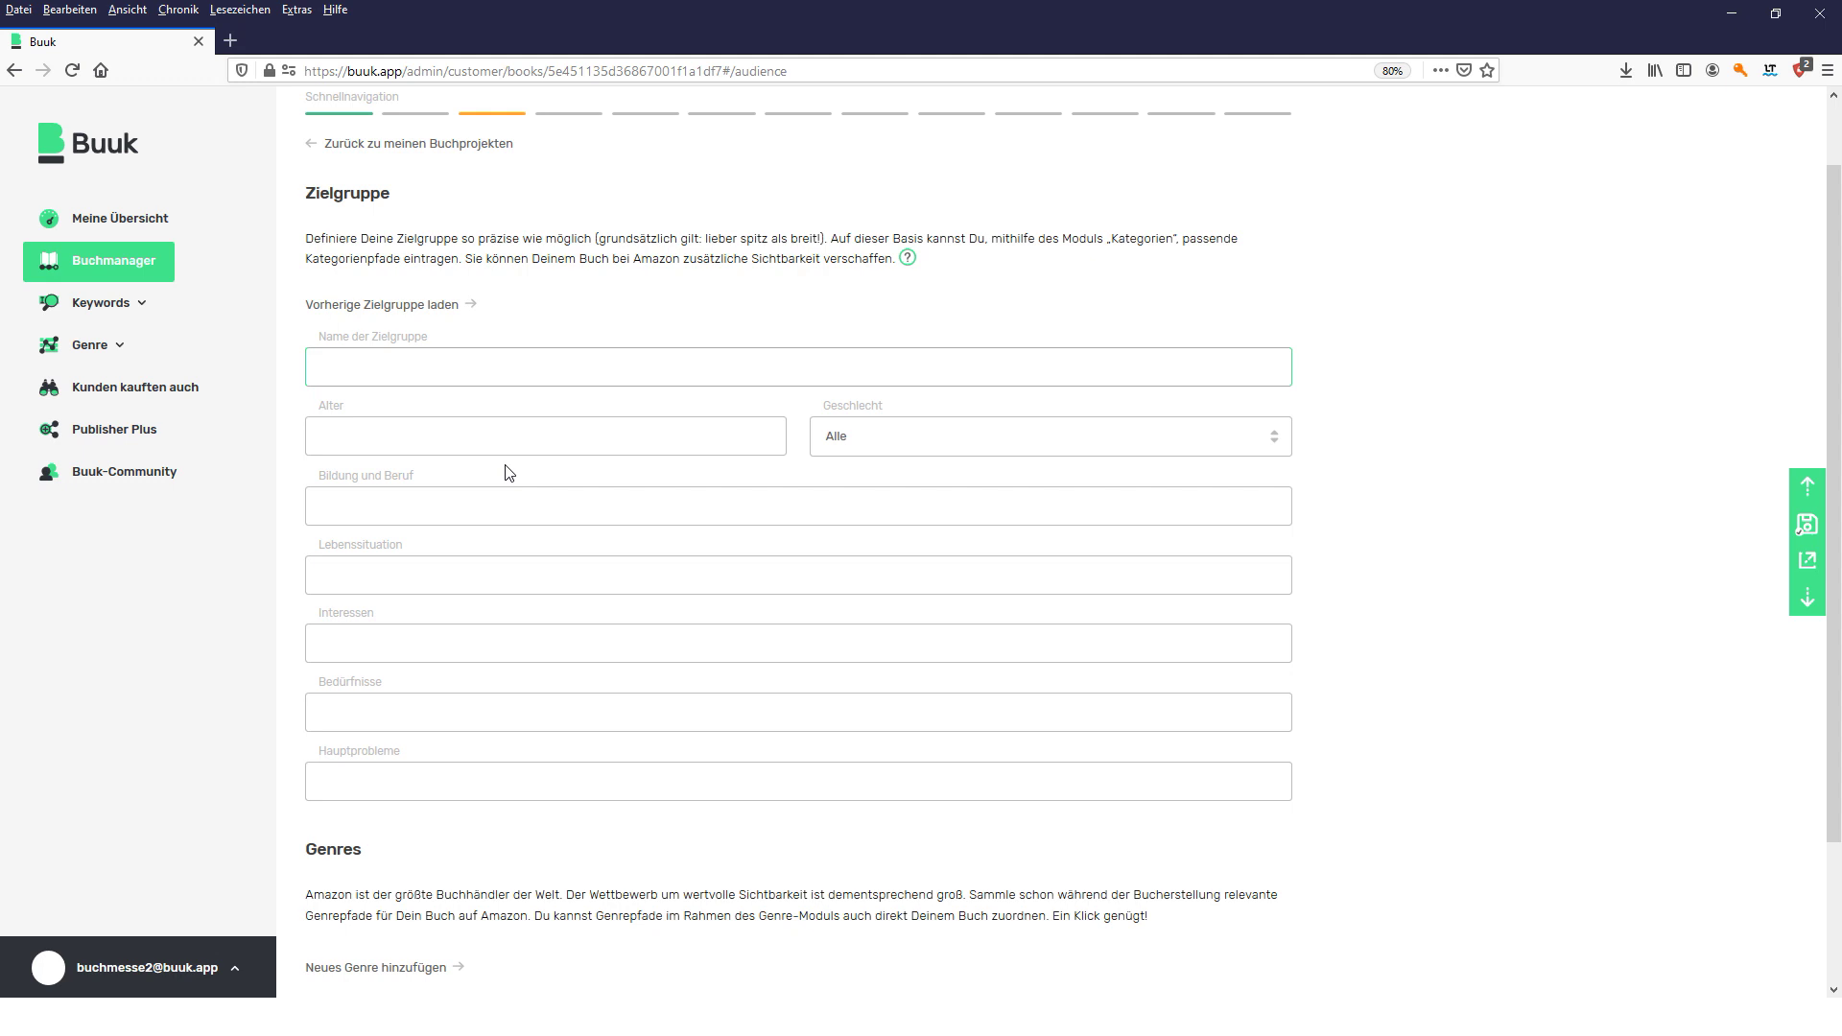
pyautogui.write('Rentner ')
pyautogui.write('Ü')
pyautogui.write('60')
# - Set the target audience's age to 60+ and its gender to Männlich
pyautogui.write('7')
pyautogui.press('BackSpace')
pyautogui.write('6')
pyautogui.press('Tab')
pyautogui.press('w')
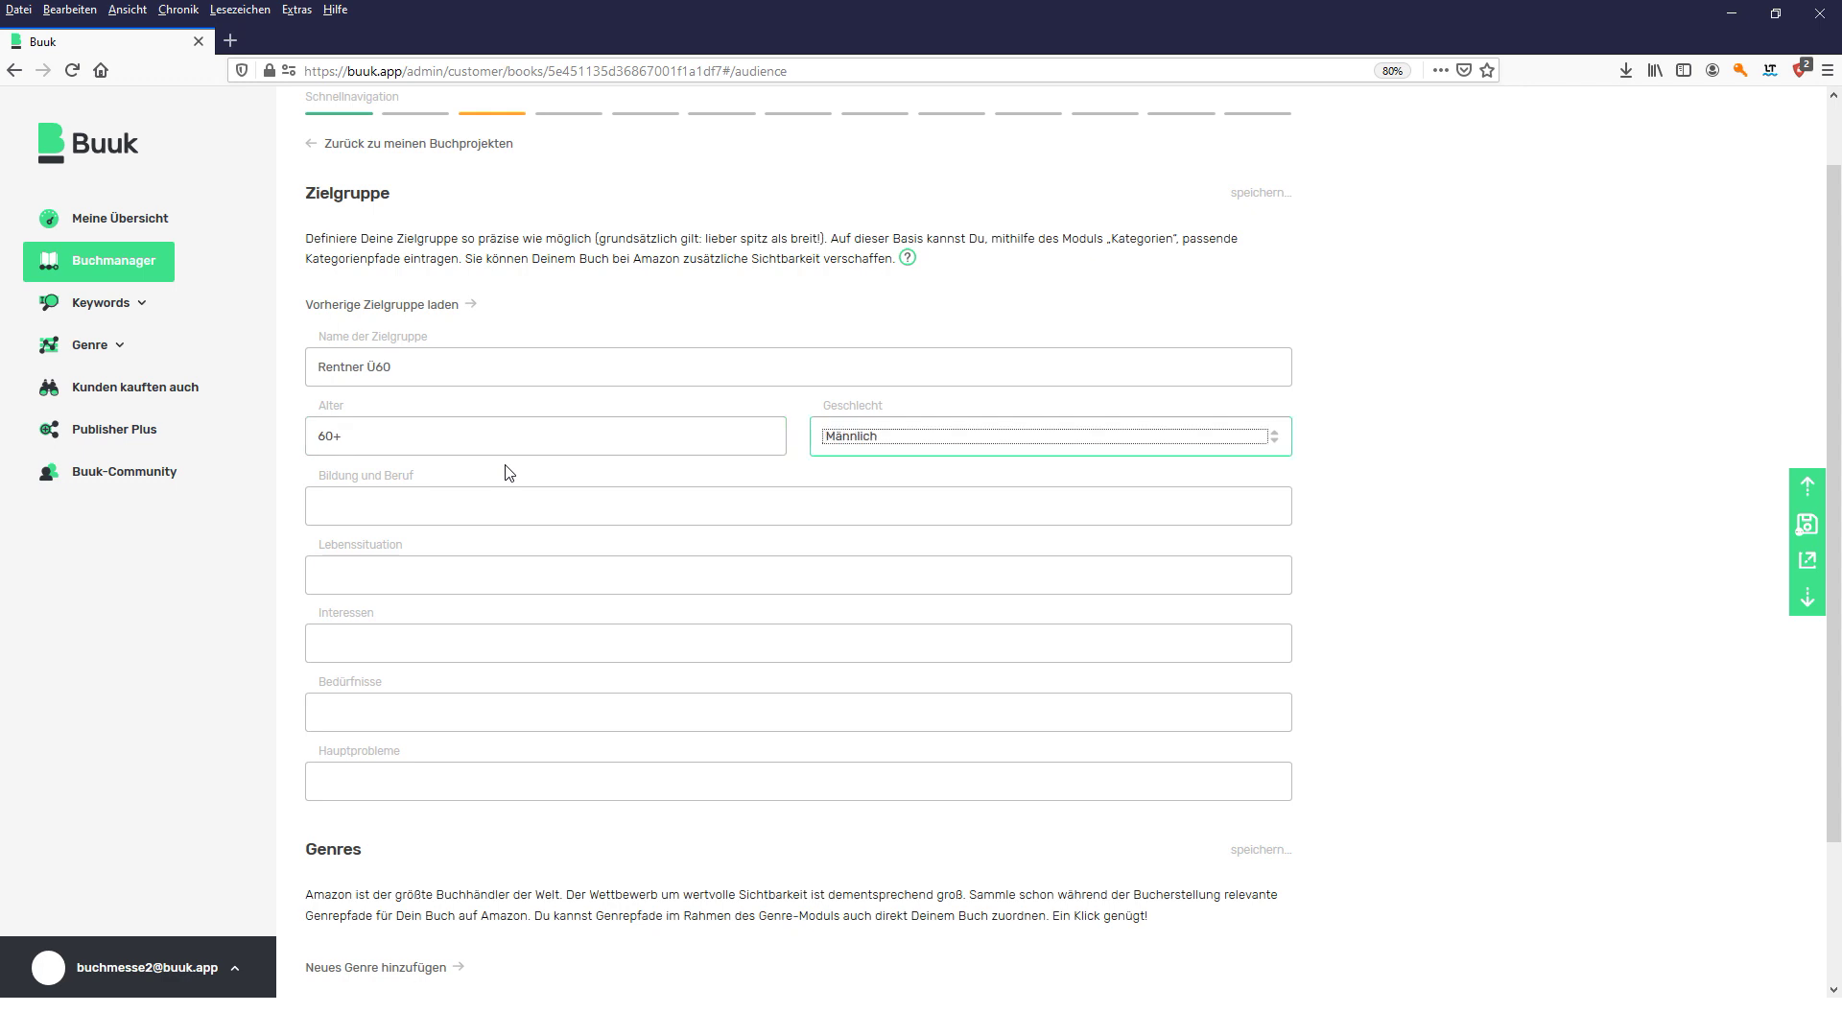
pyautogui.press('m')
pyautogui.press('Tab')
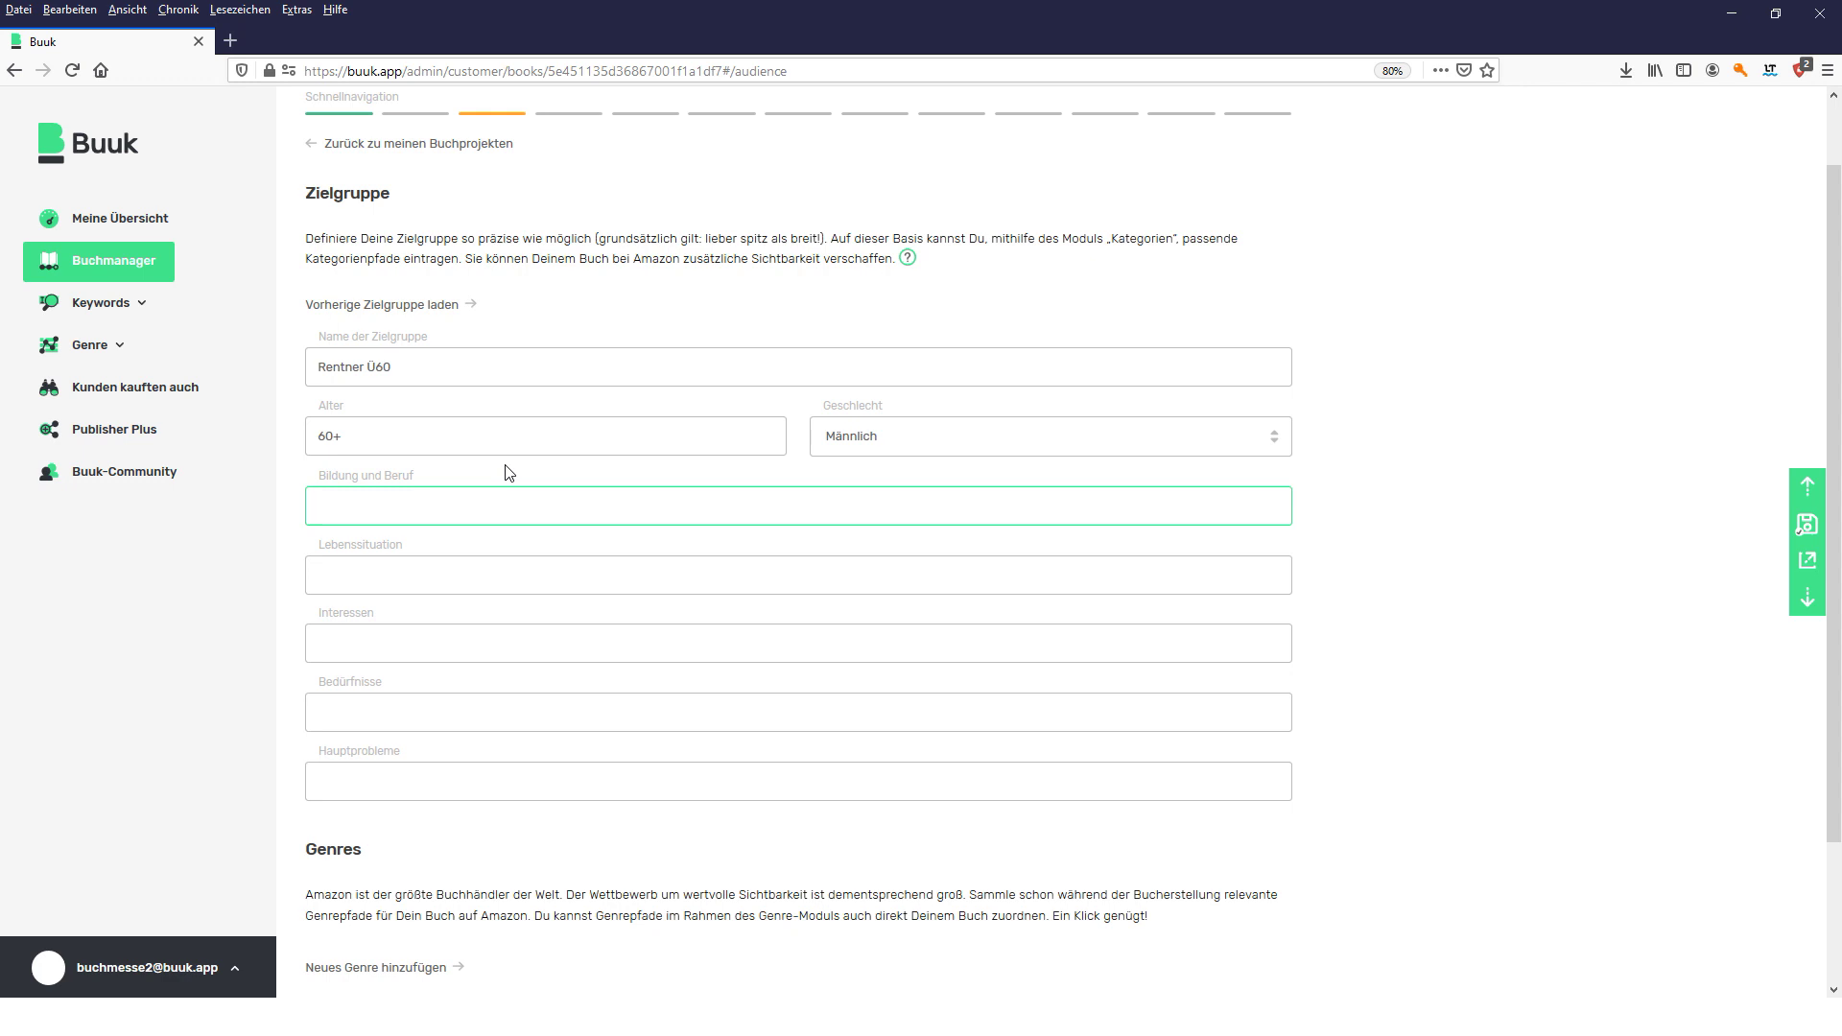
# - Switch to amazon.de in a new browser tab and search for "liebesroman"
pyautogui.scroll(-3, 397, 652)
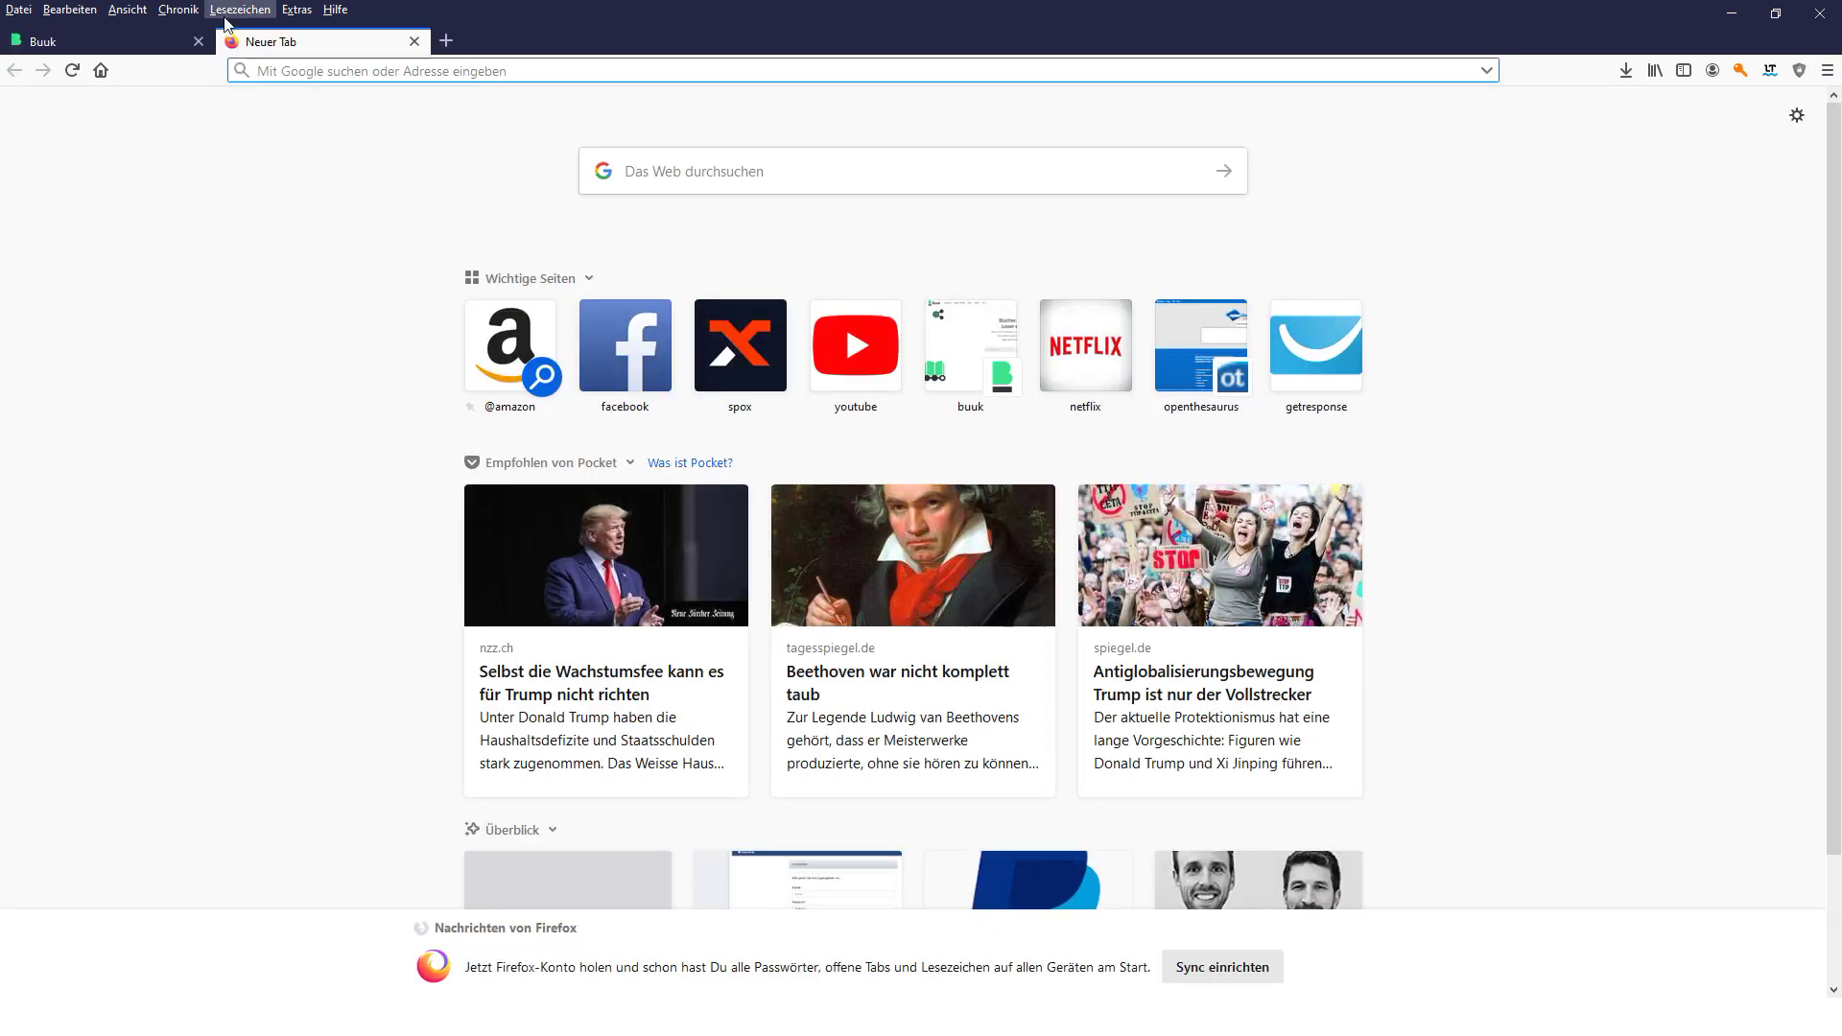
pyautogui.write('amazon.de/')
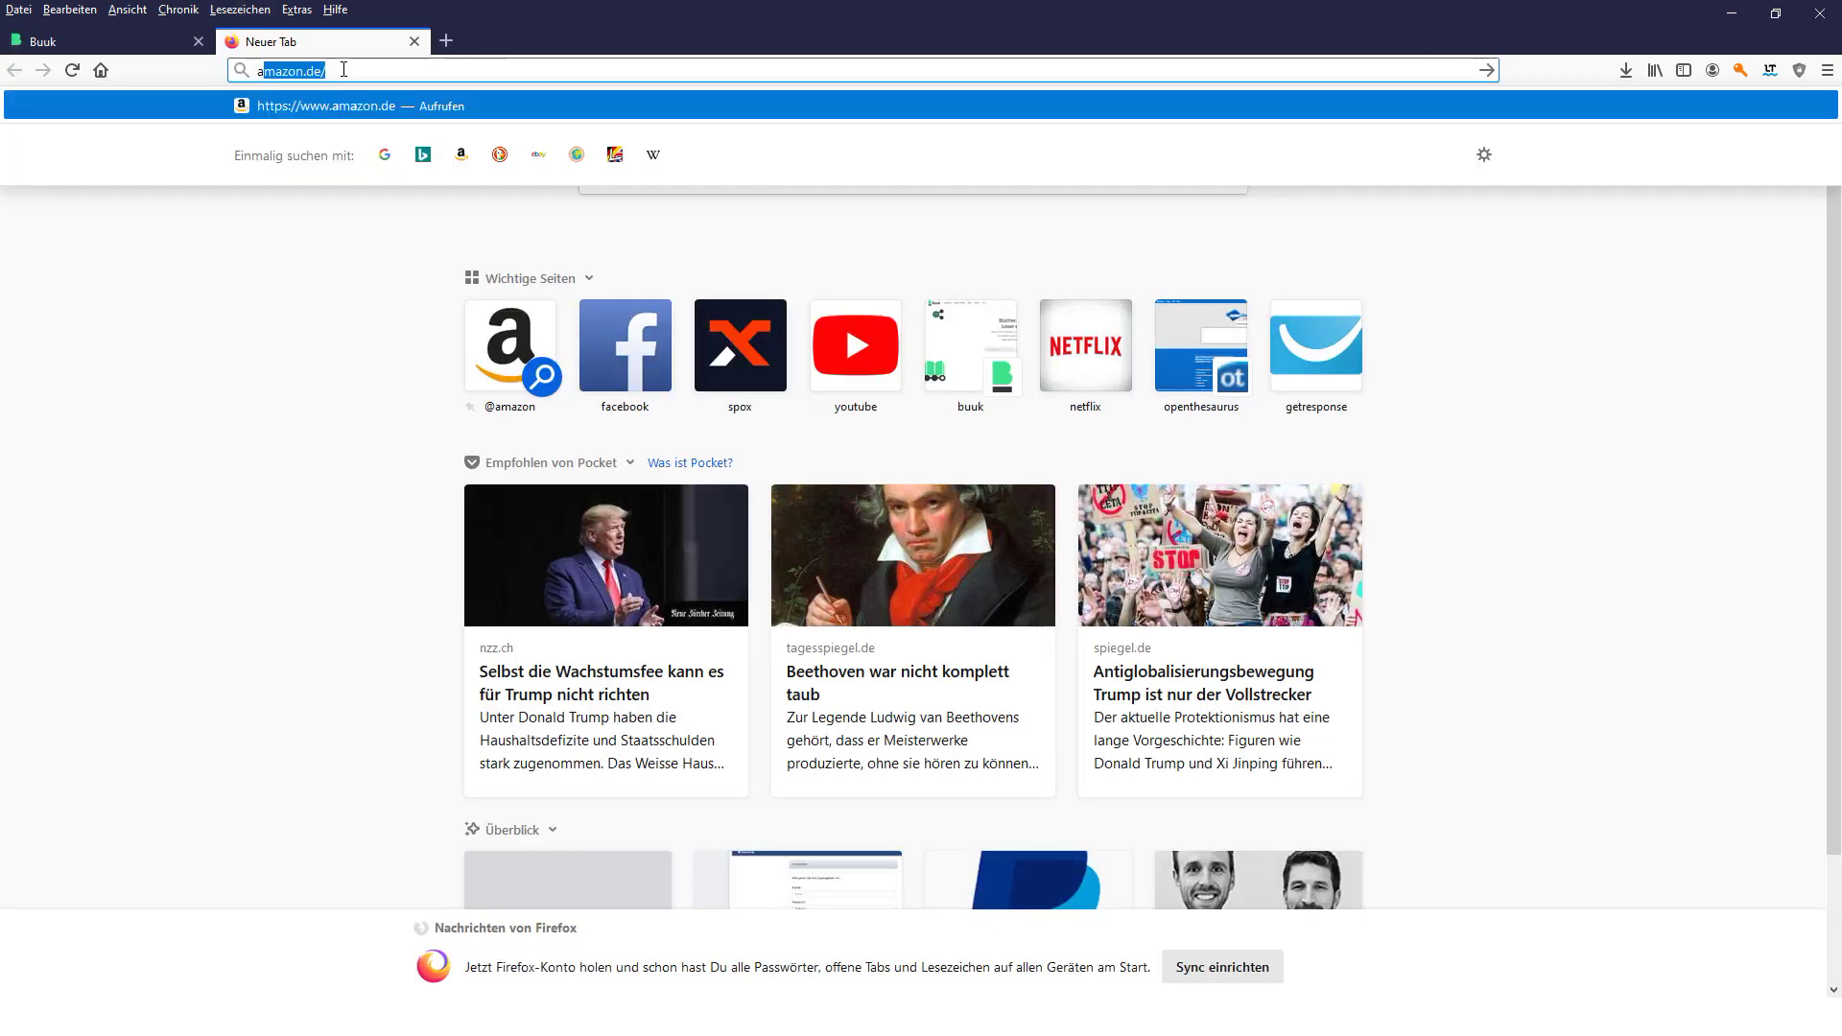
pyautogui.press('Return')
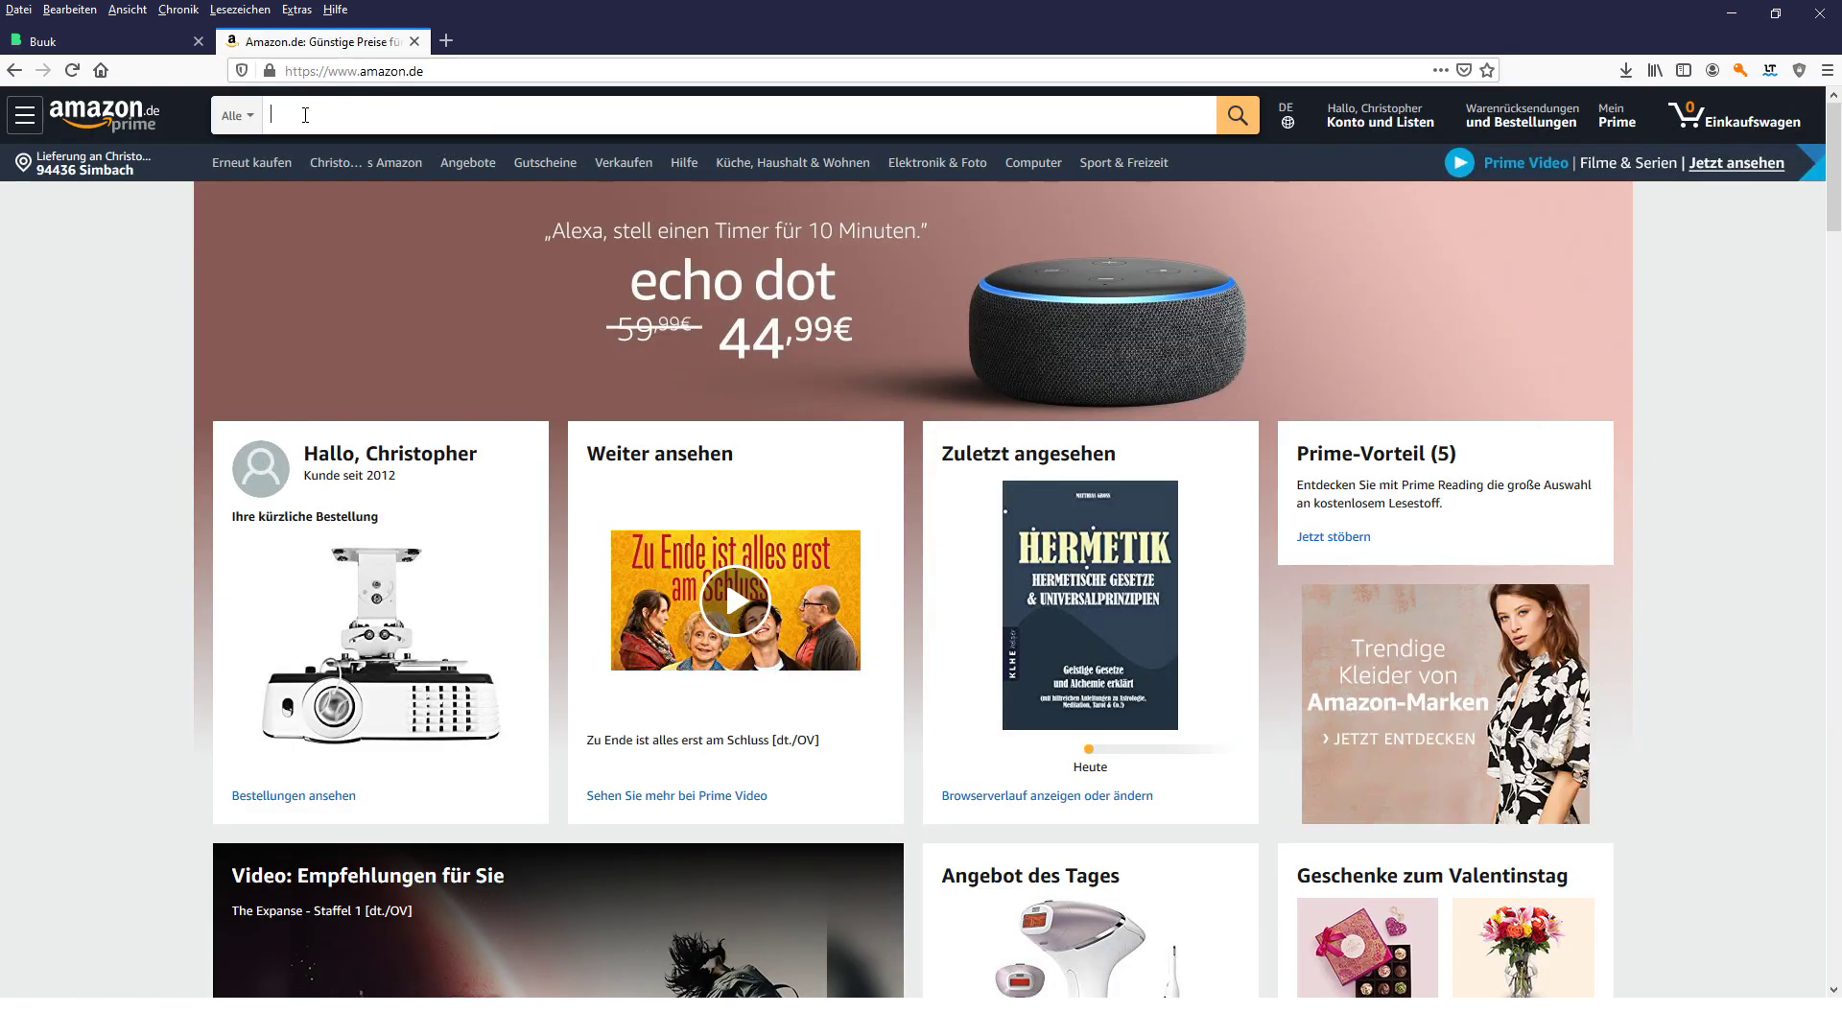
pyautogui.click(305, 115)
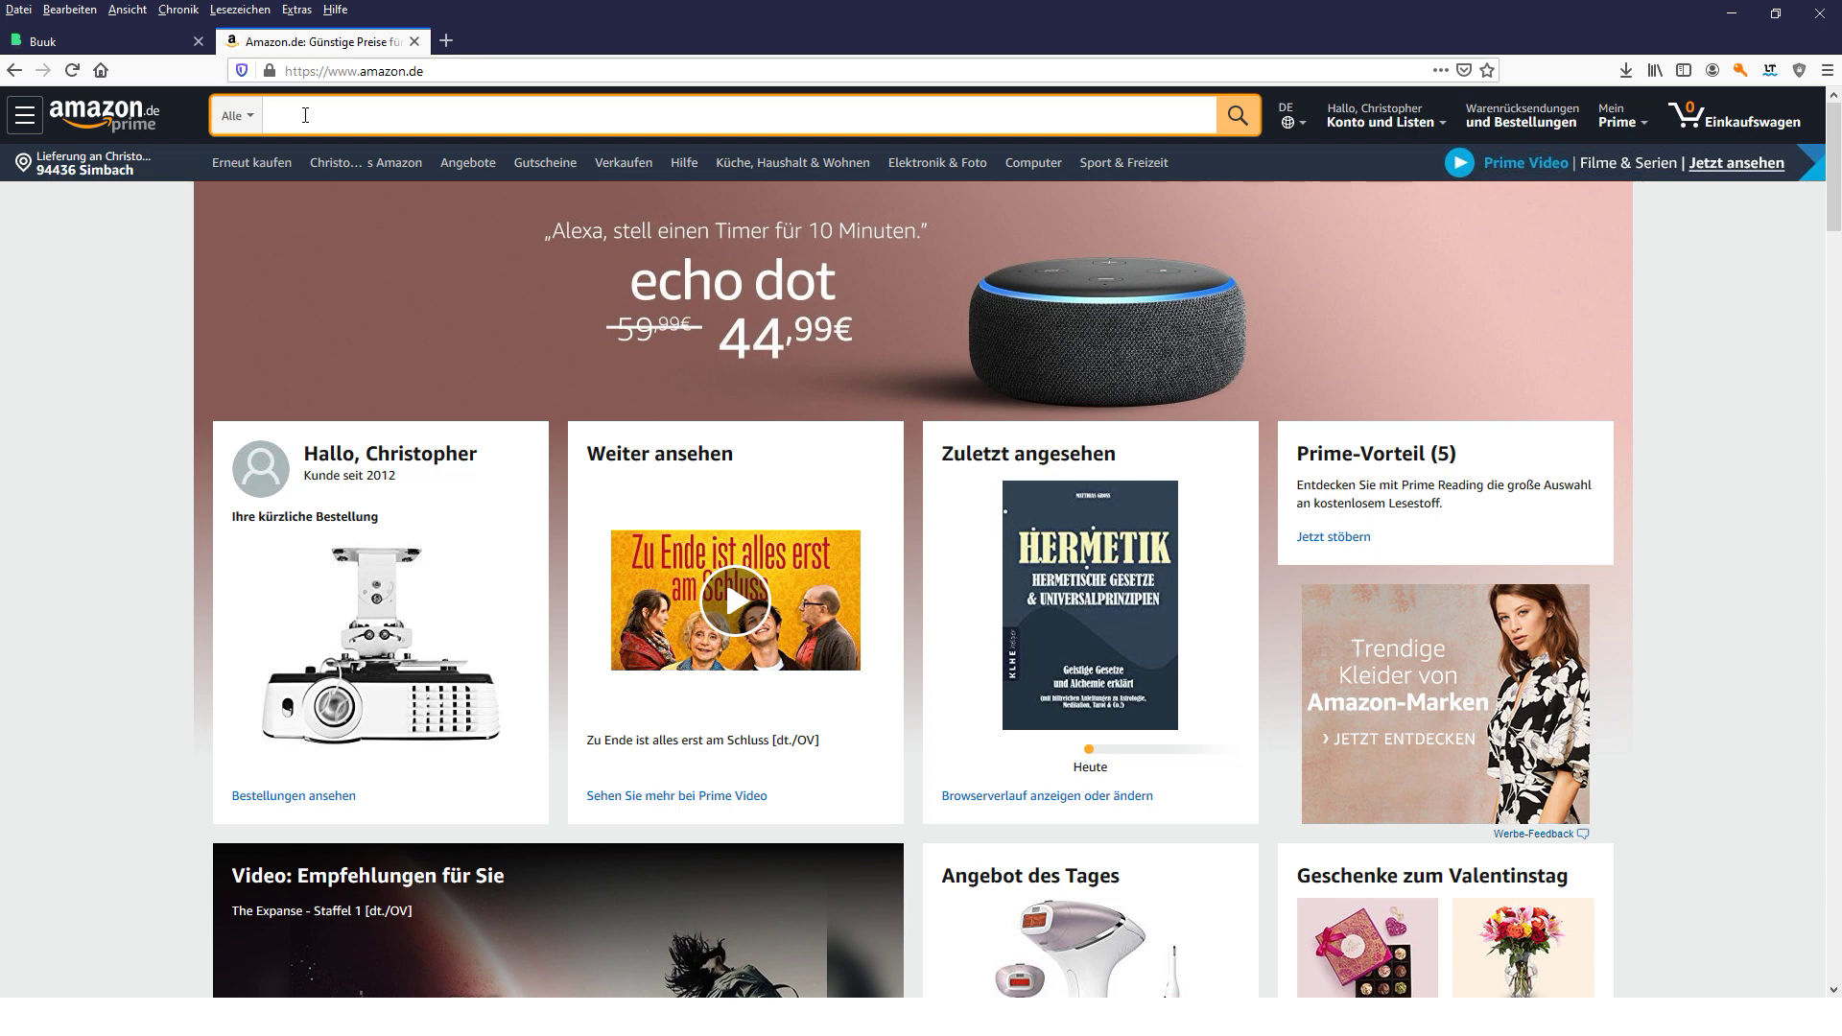
pyautogui.write('liebesroman')
pyautogui.press('Return')
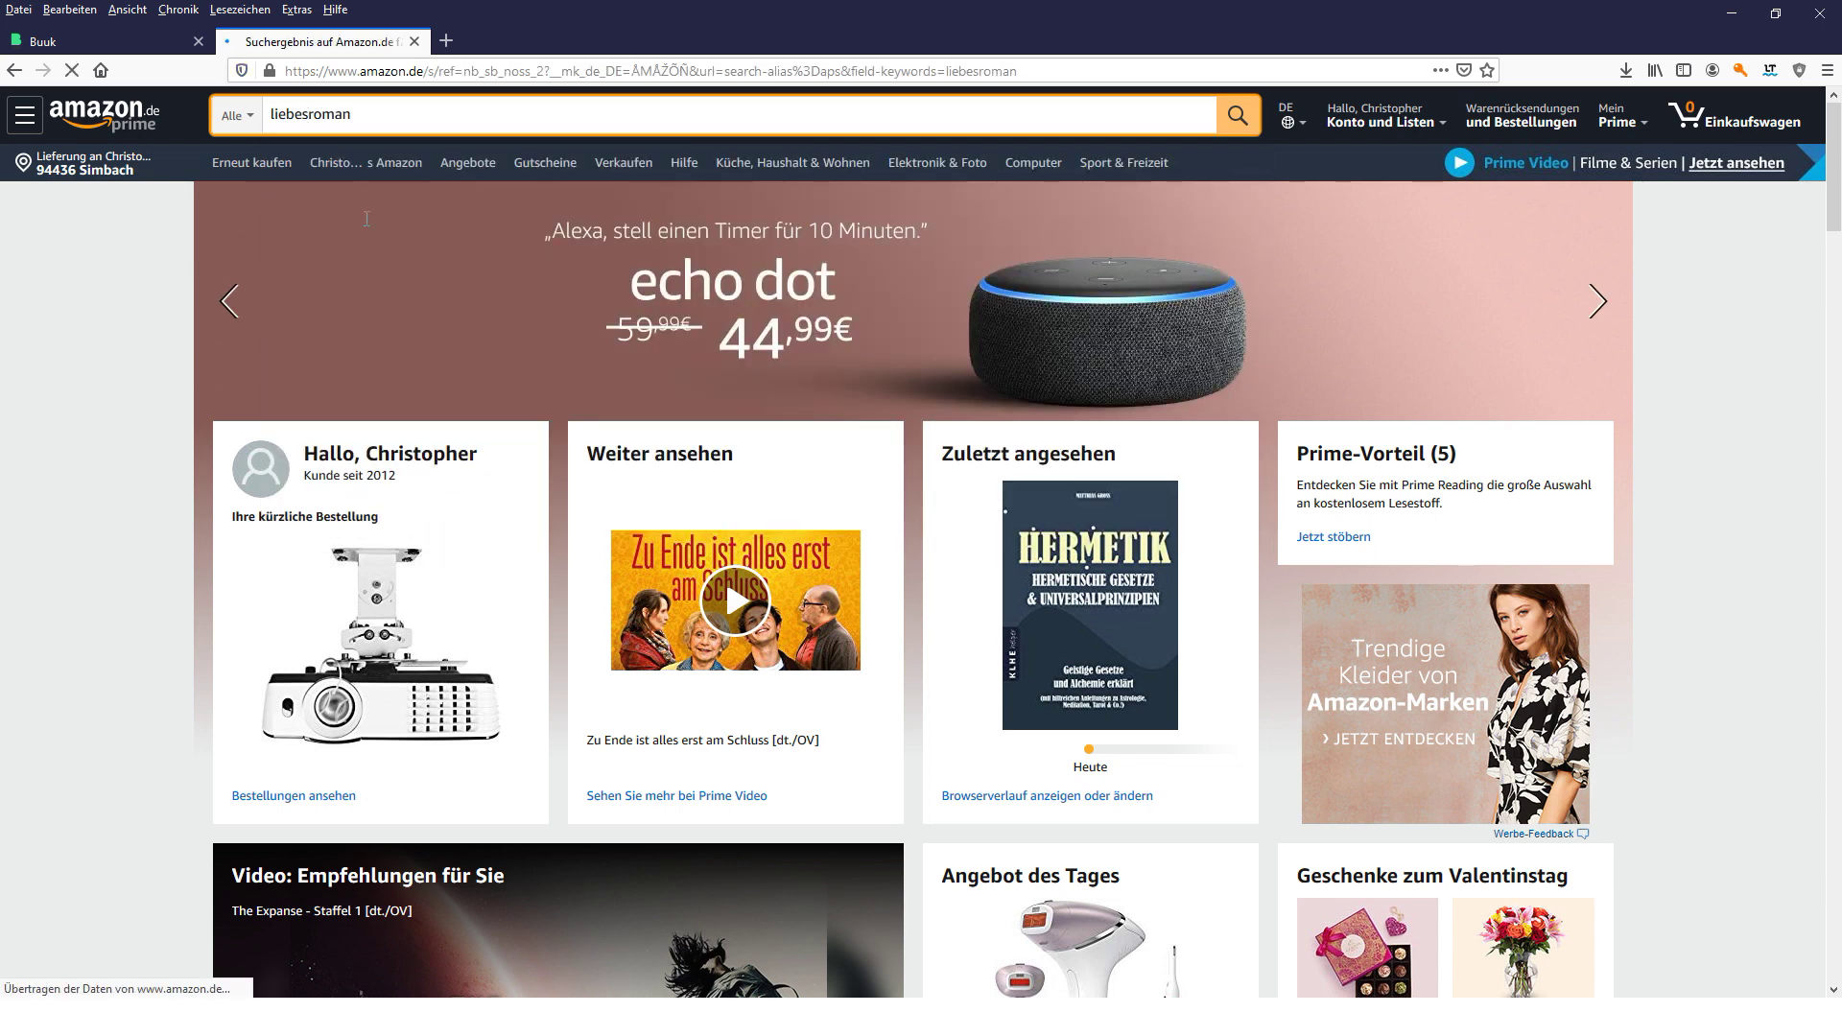
# - Browse the search results and open the Kindle edition page of "Ohne ein einziges Wort: Roman"
pyautogui.scroll(-12, 589, 576)
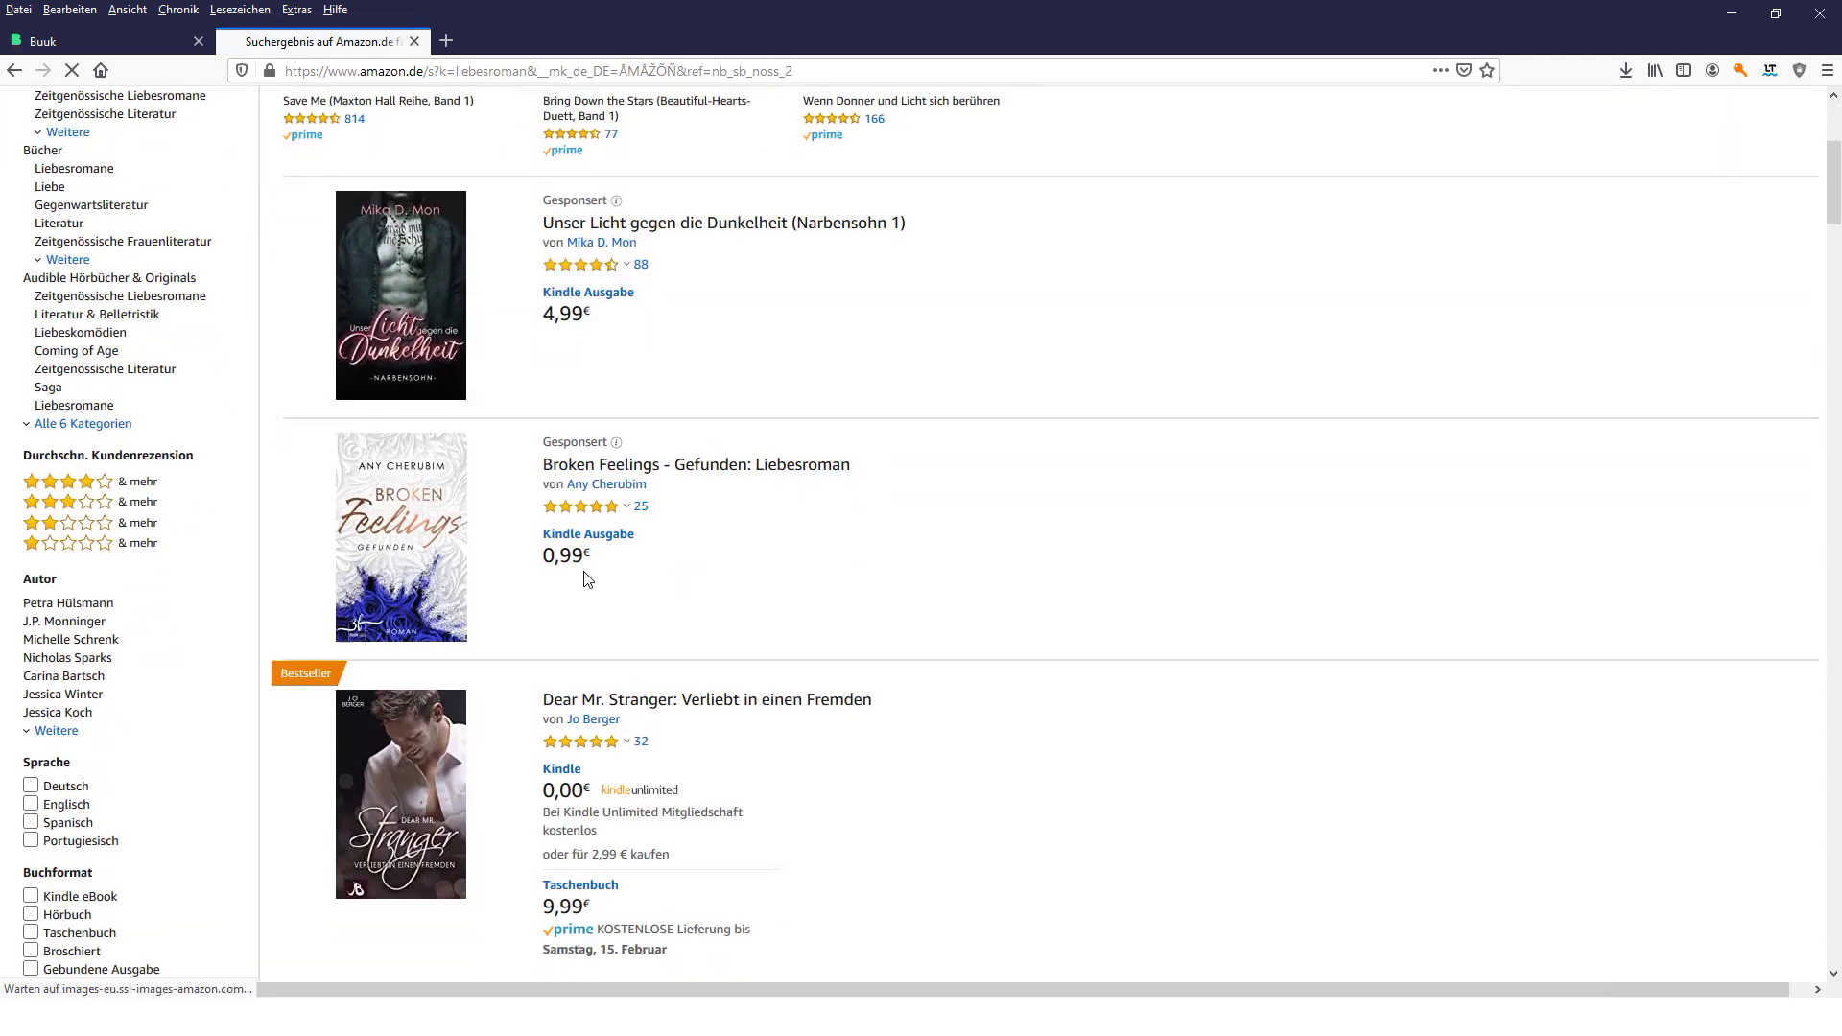
pyautogui.scroll(3, 559, 515)
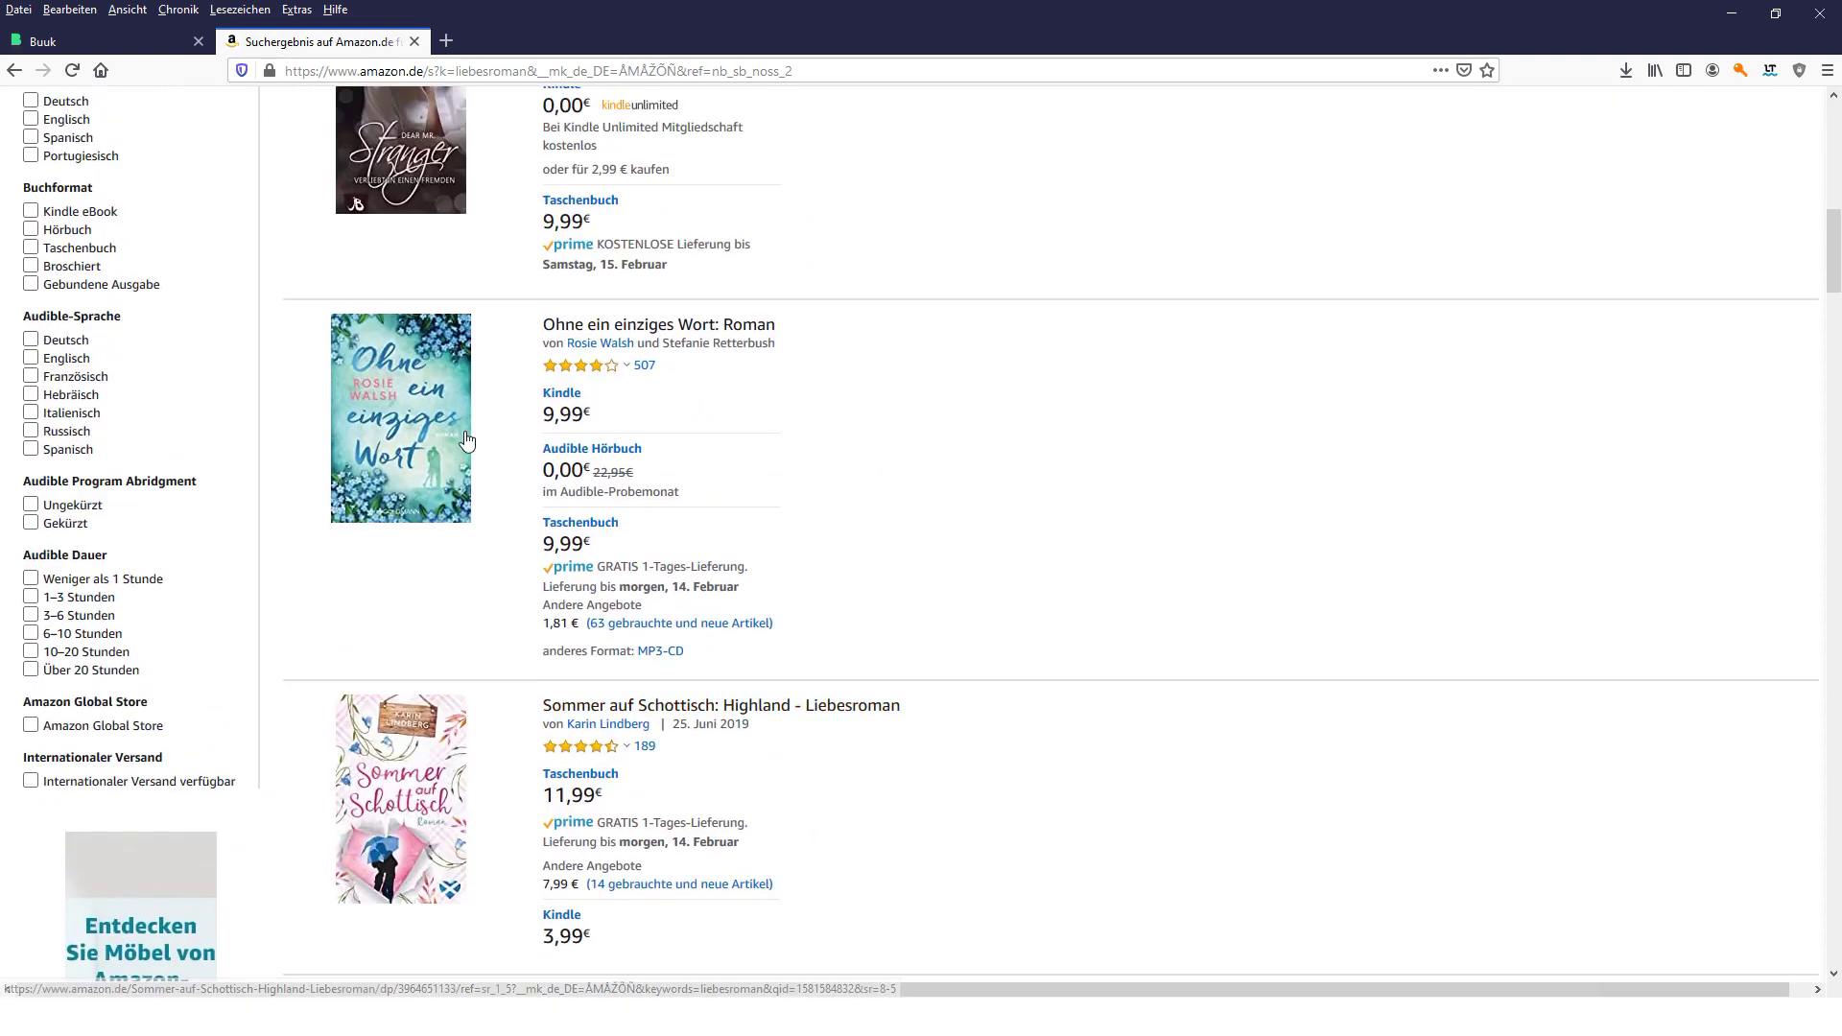
pyautogui.click(722, 469)
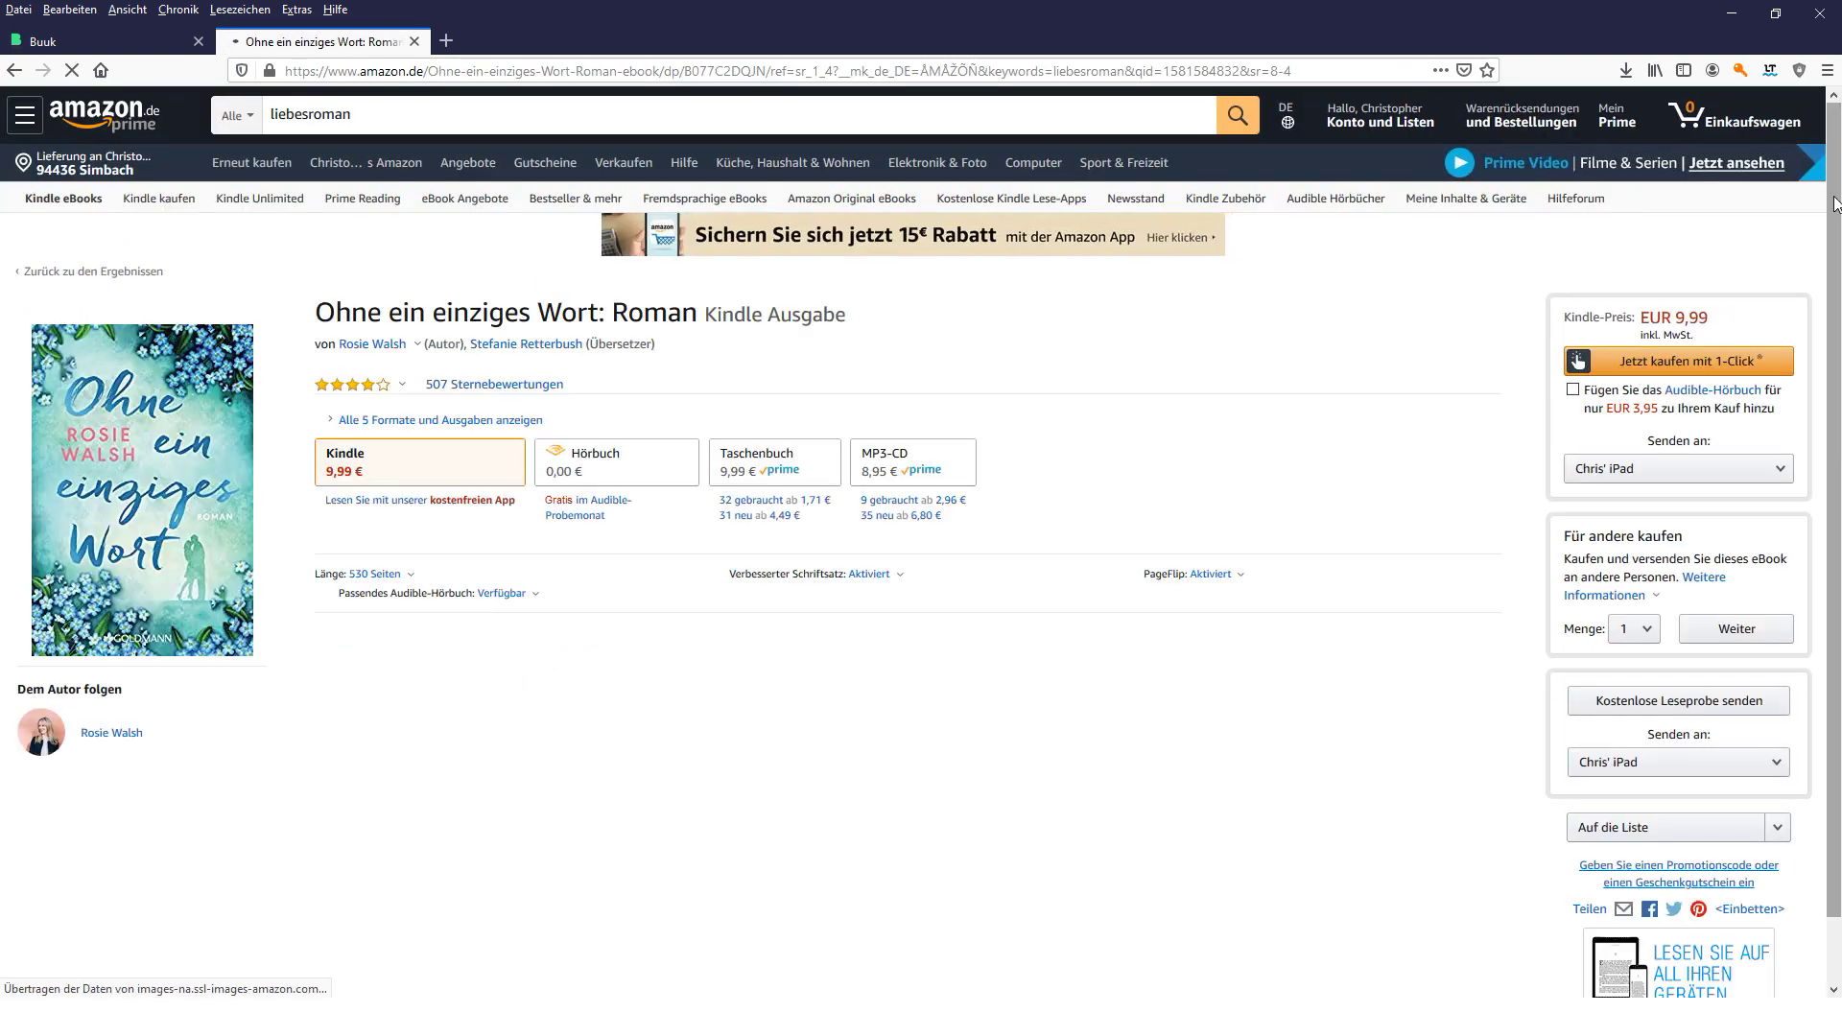
# - Examine the novel's category sales ranks in its Amazon product information and return to the Buuk tab
pyautogui.scroll(-5, 1817, 321)
pyautogui.scroll(-15, 1816, 322)
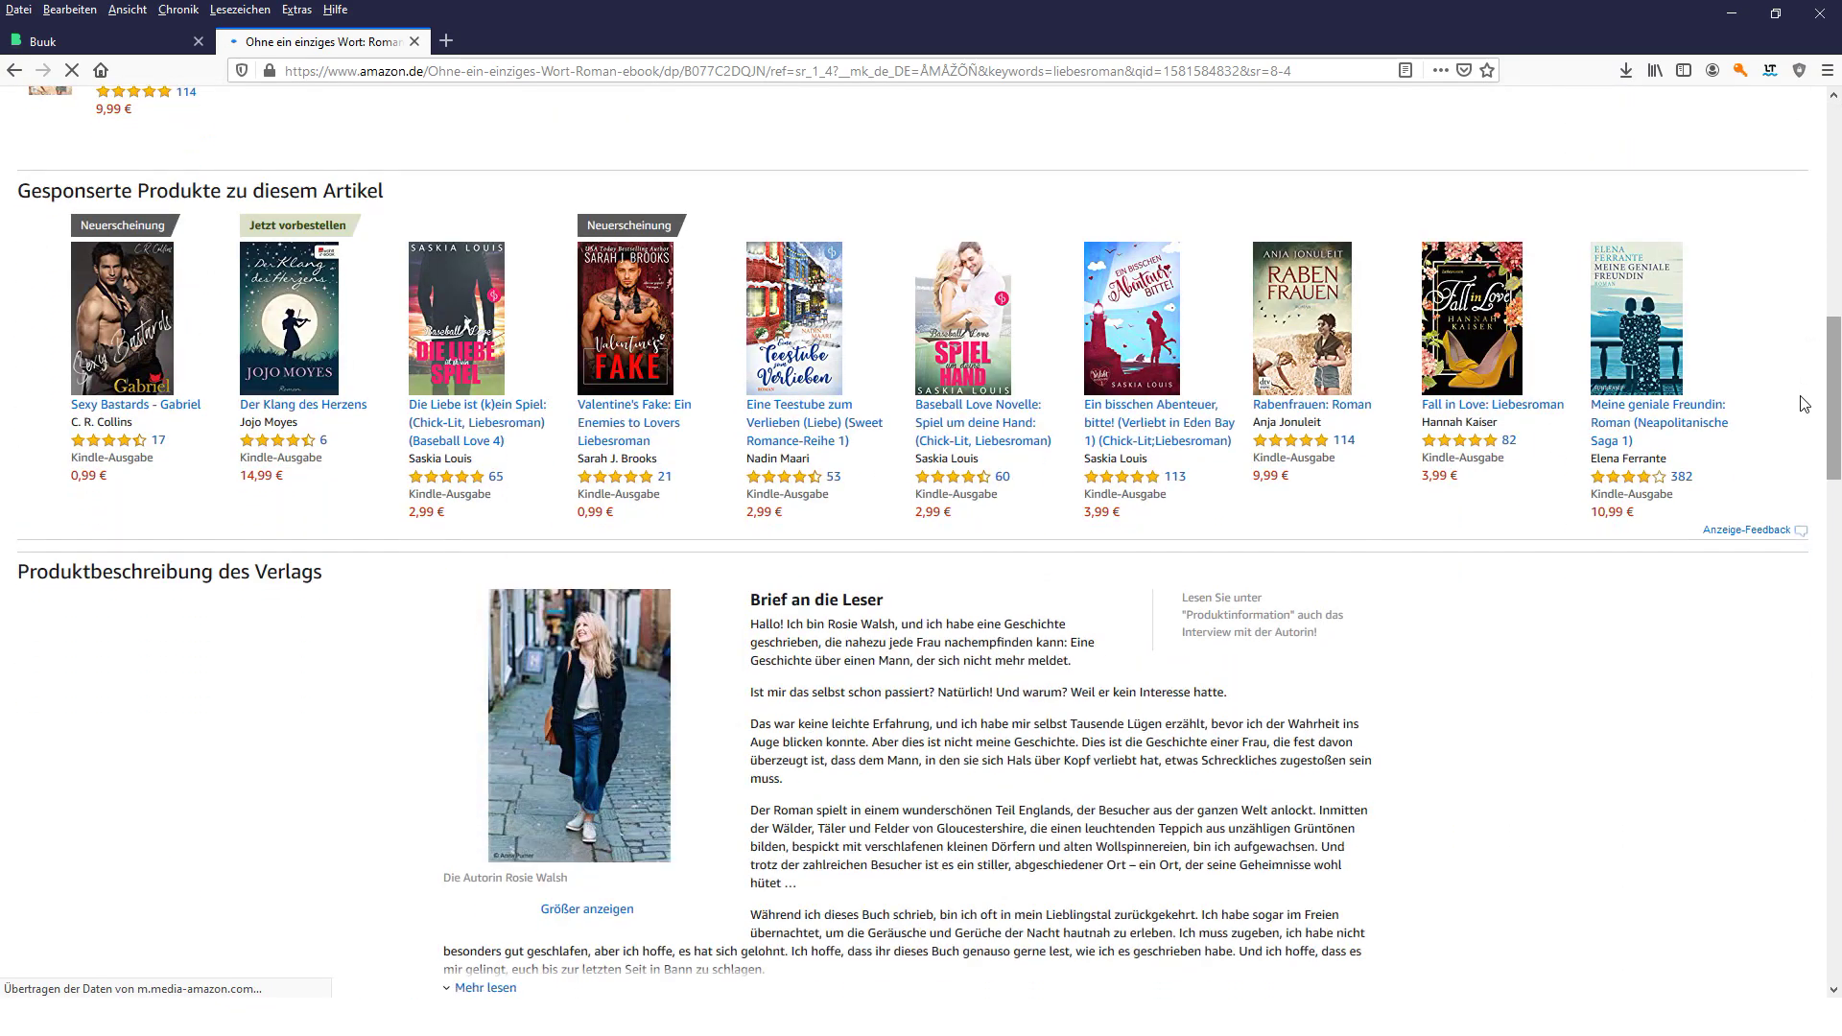
pyautogui.scroll(-7, 1811, 467)
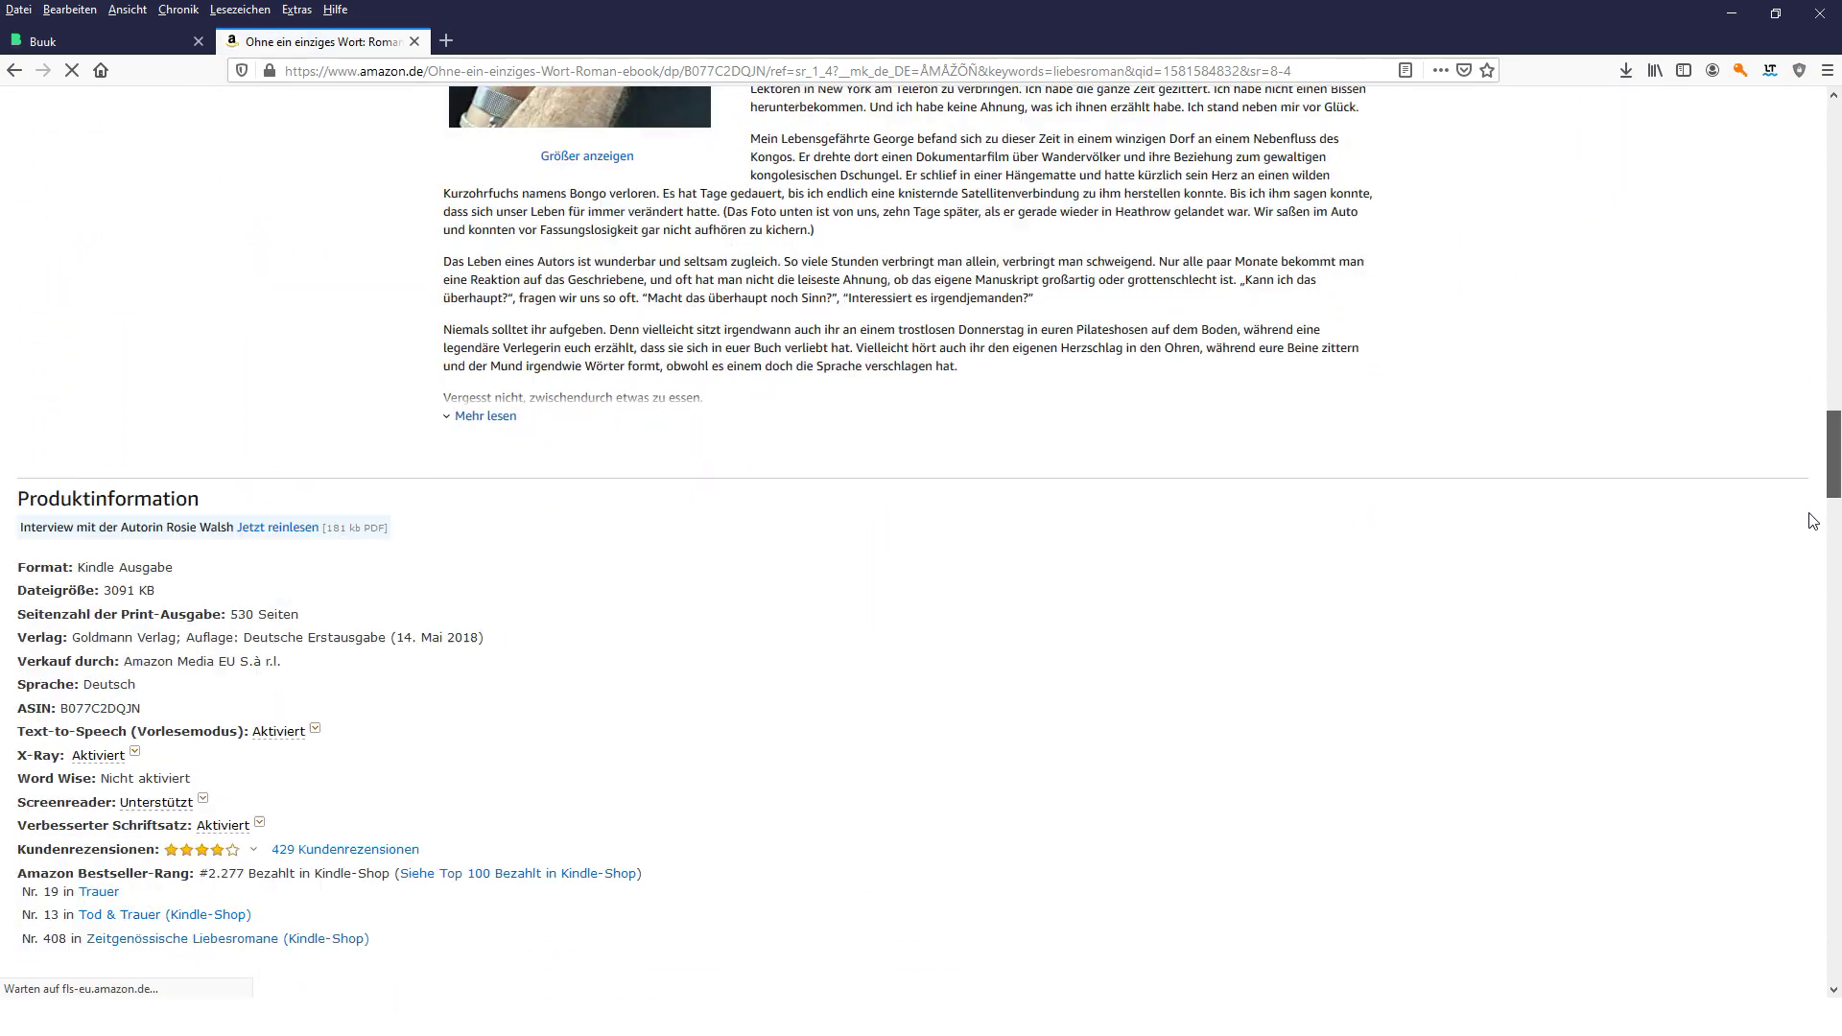
pyautogui.moveTo(403, 583); pyautogui.dragTo(14, 537)
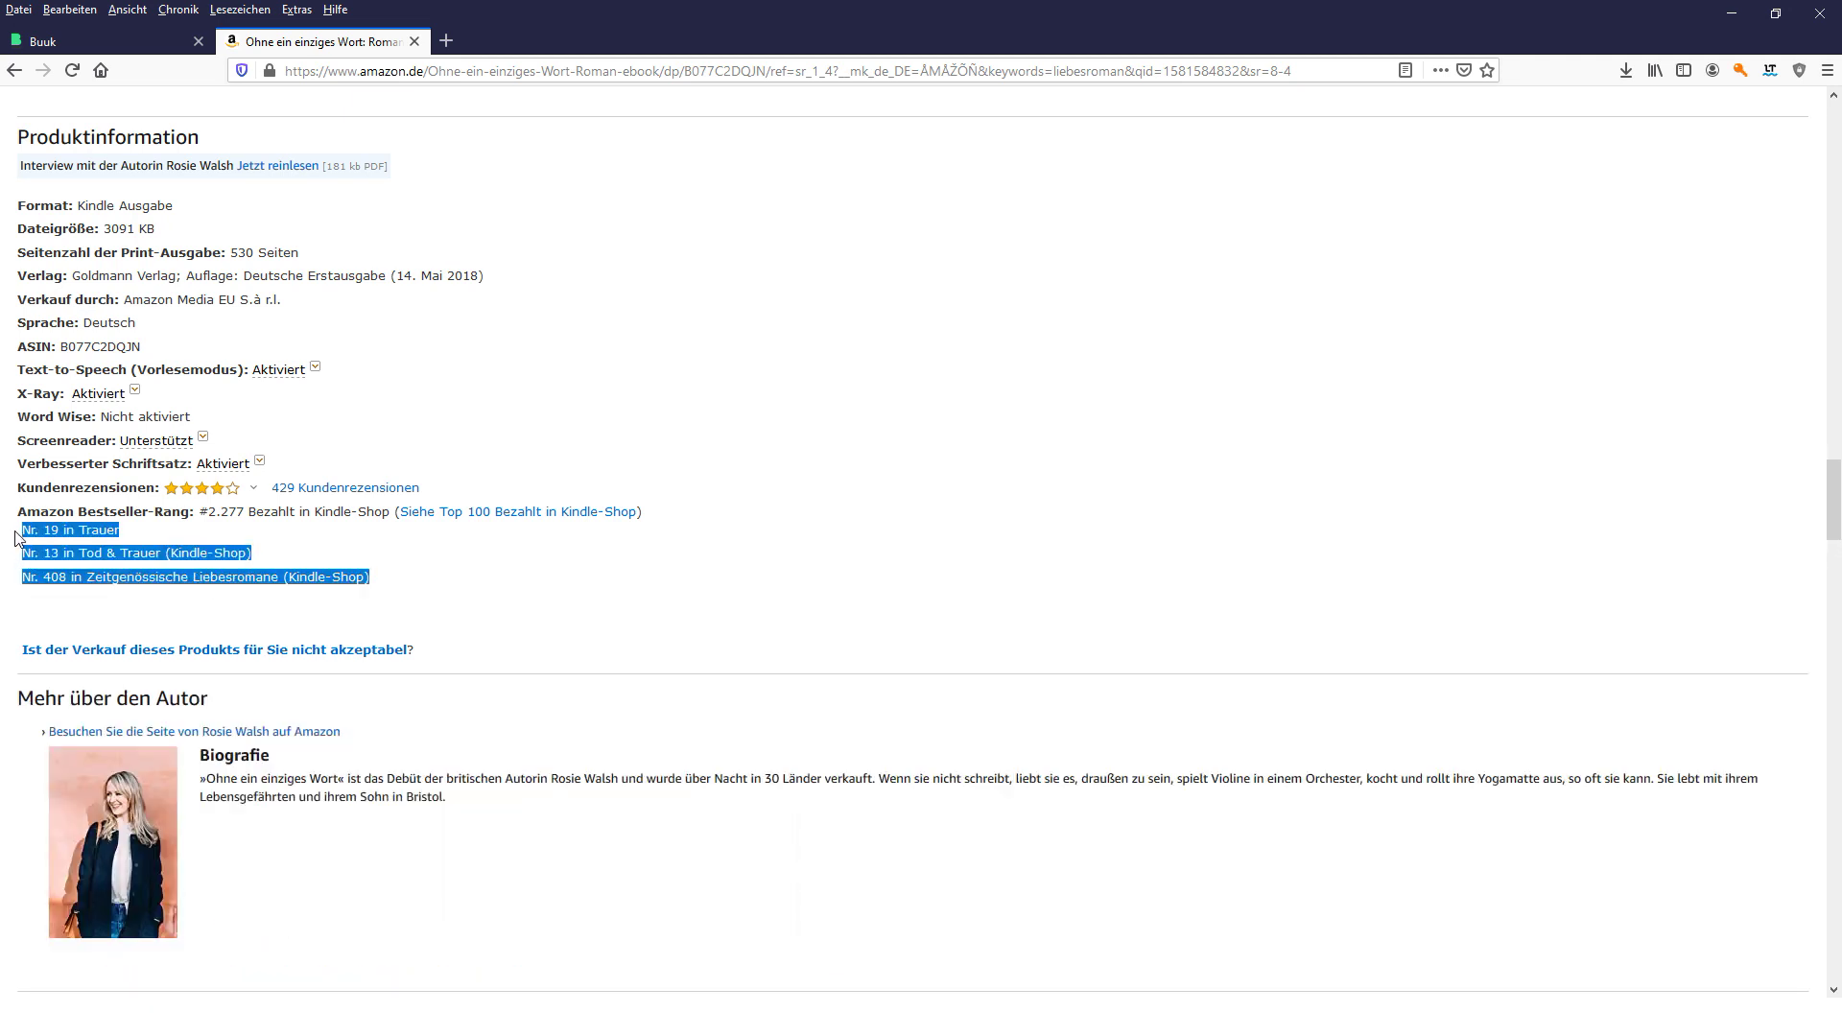
pyautogui.click(16, 535)
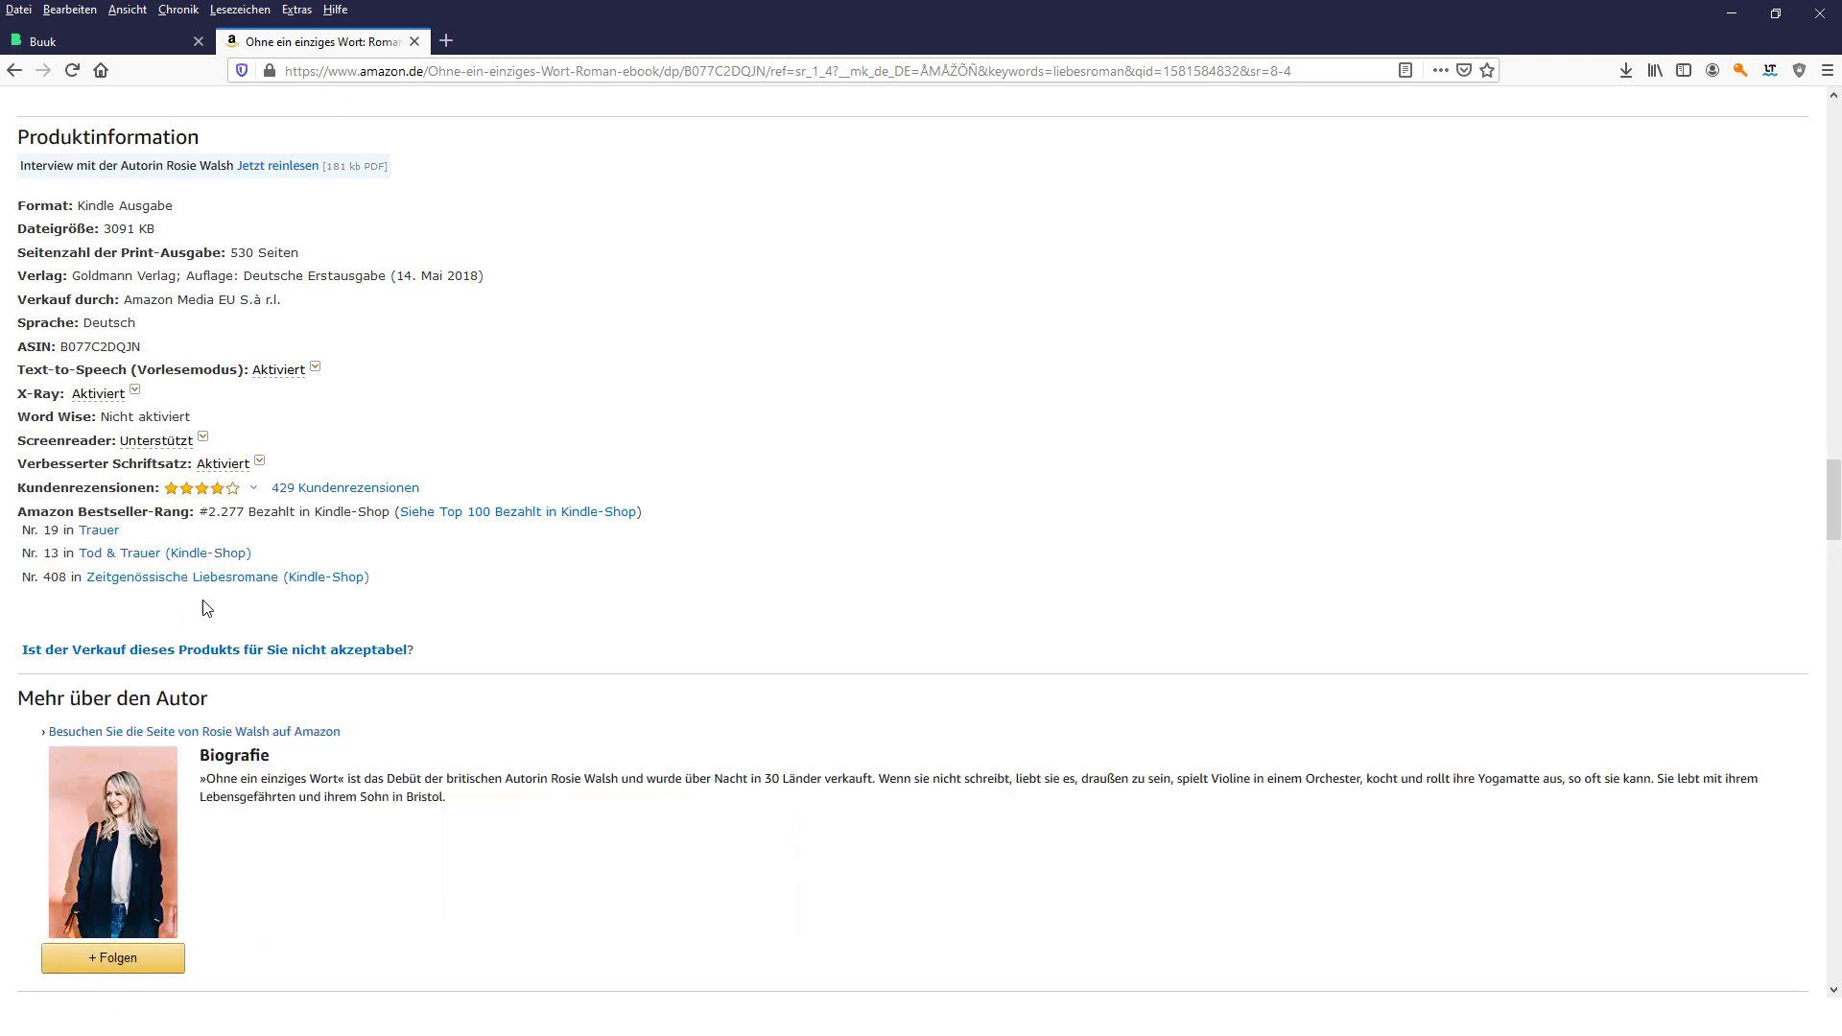
pyautogui.moveTo(66, 579); pyautogui.dragTo(44, 579)
pyautogui.click(46, 579)
pyautogui.moveTo(51, 553); pyautogui.dragTo(43, 552)
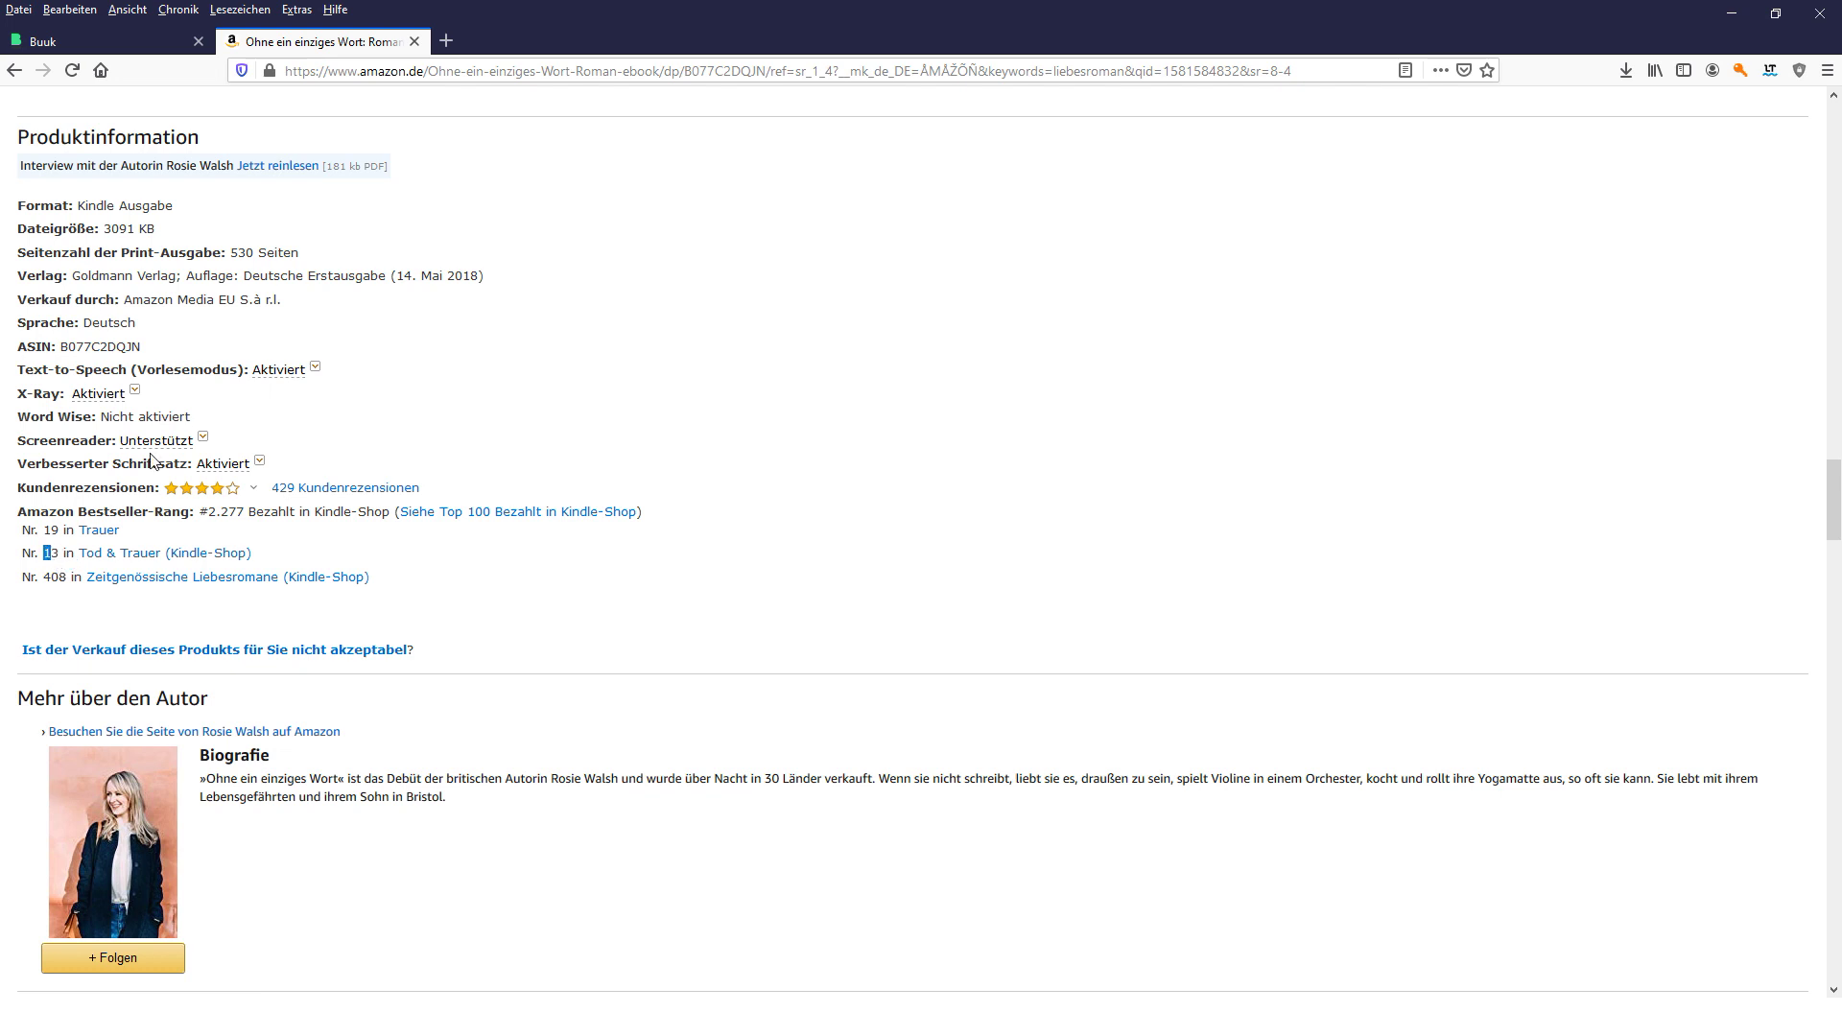
pyautogui.click(136, 48)
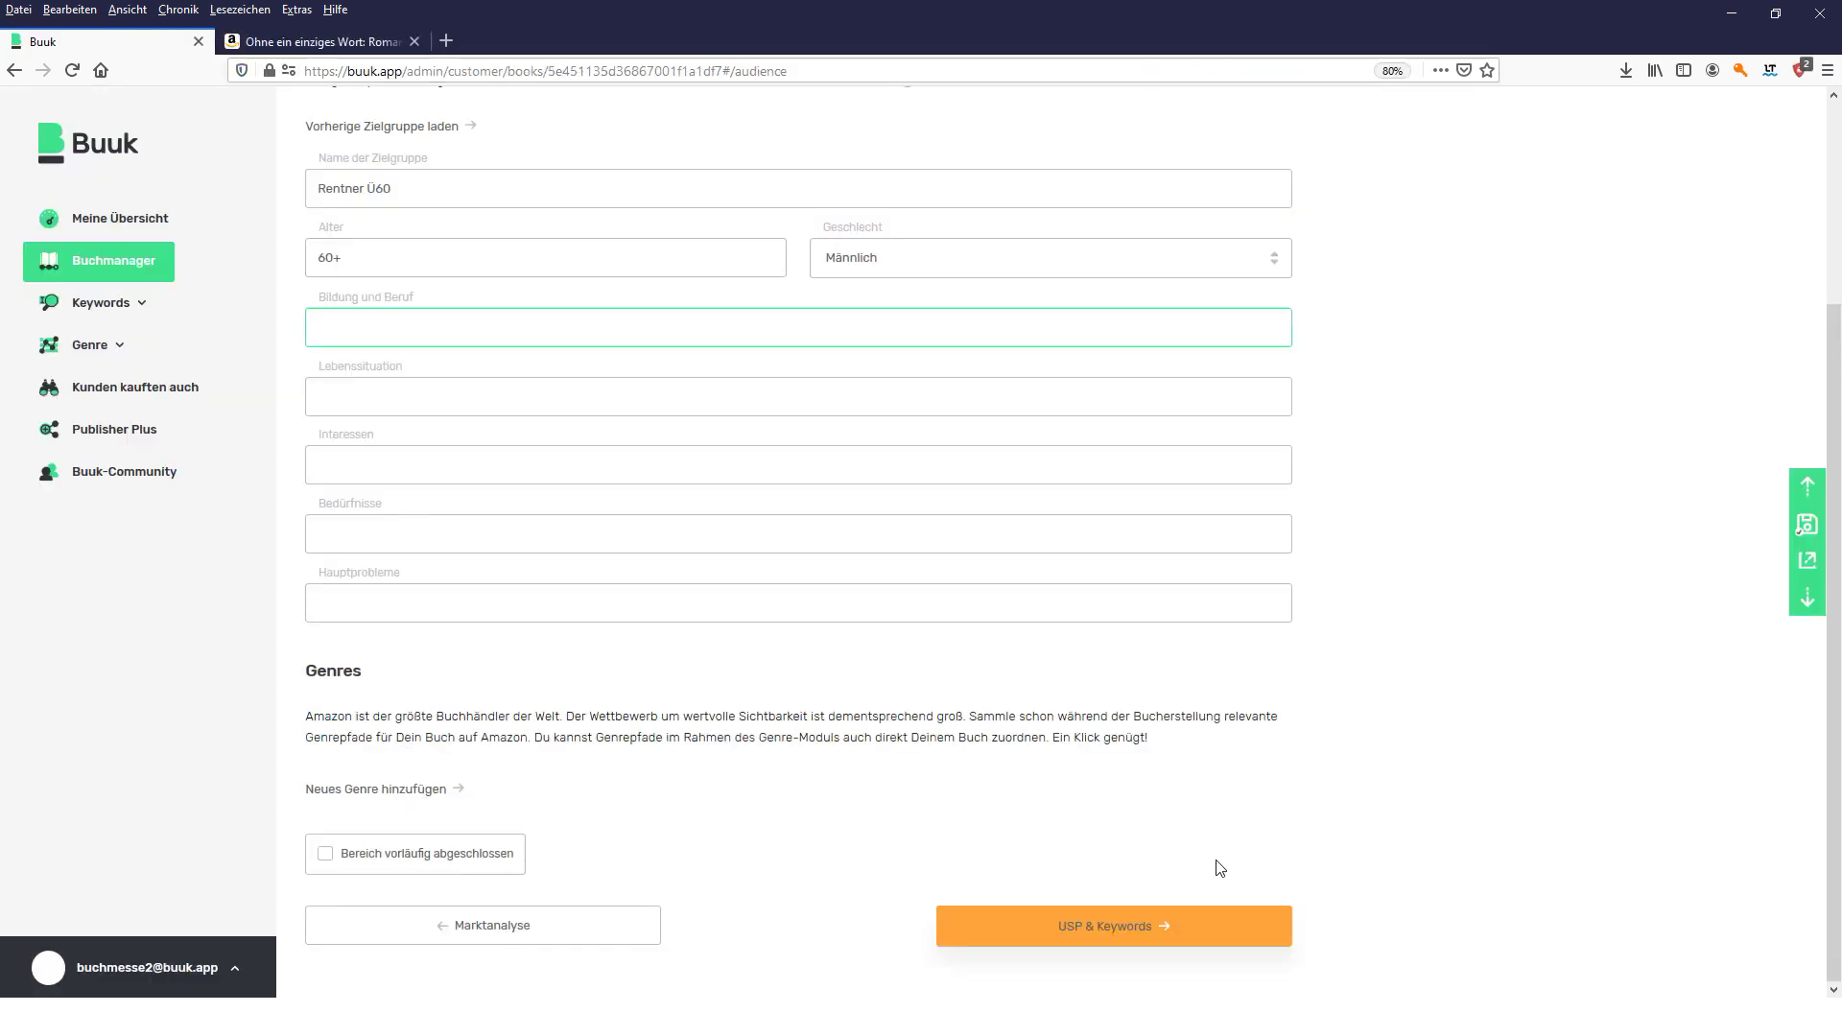
pyautogui.click(1139, 926)
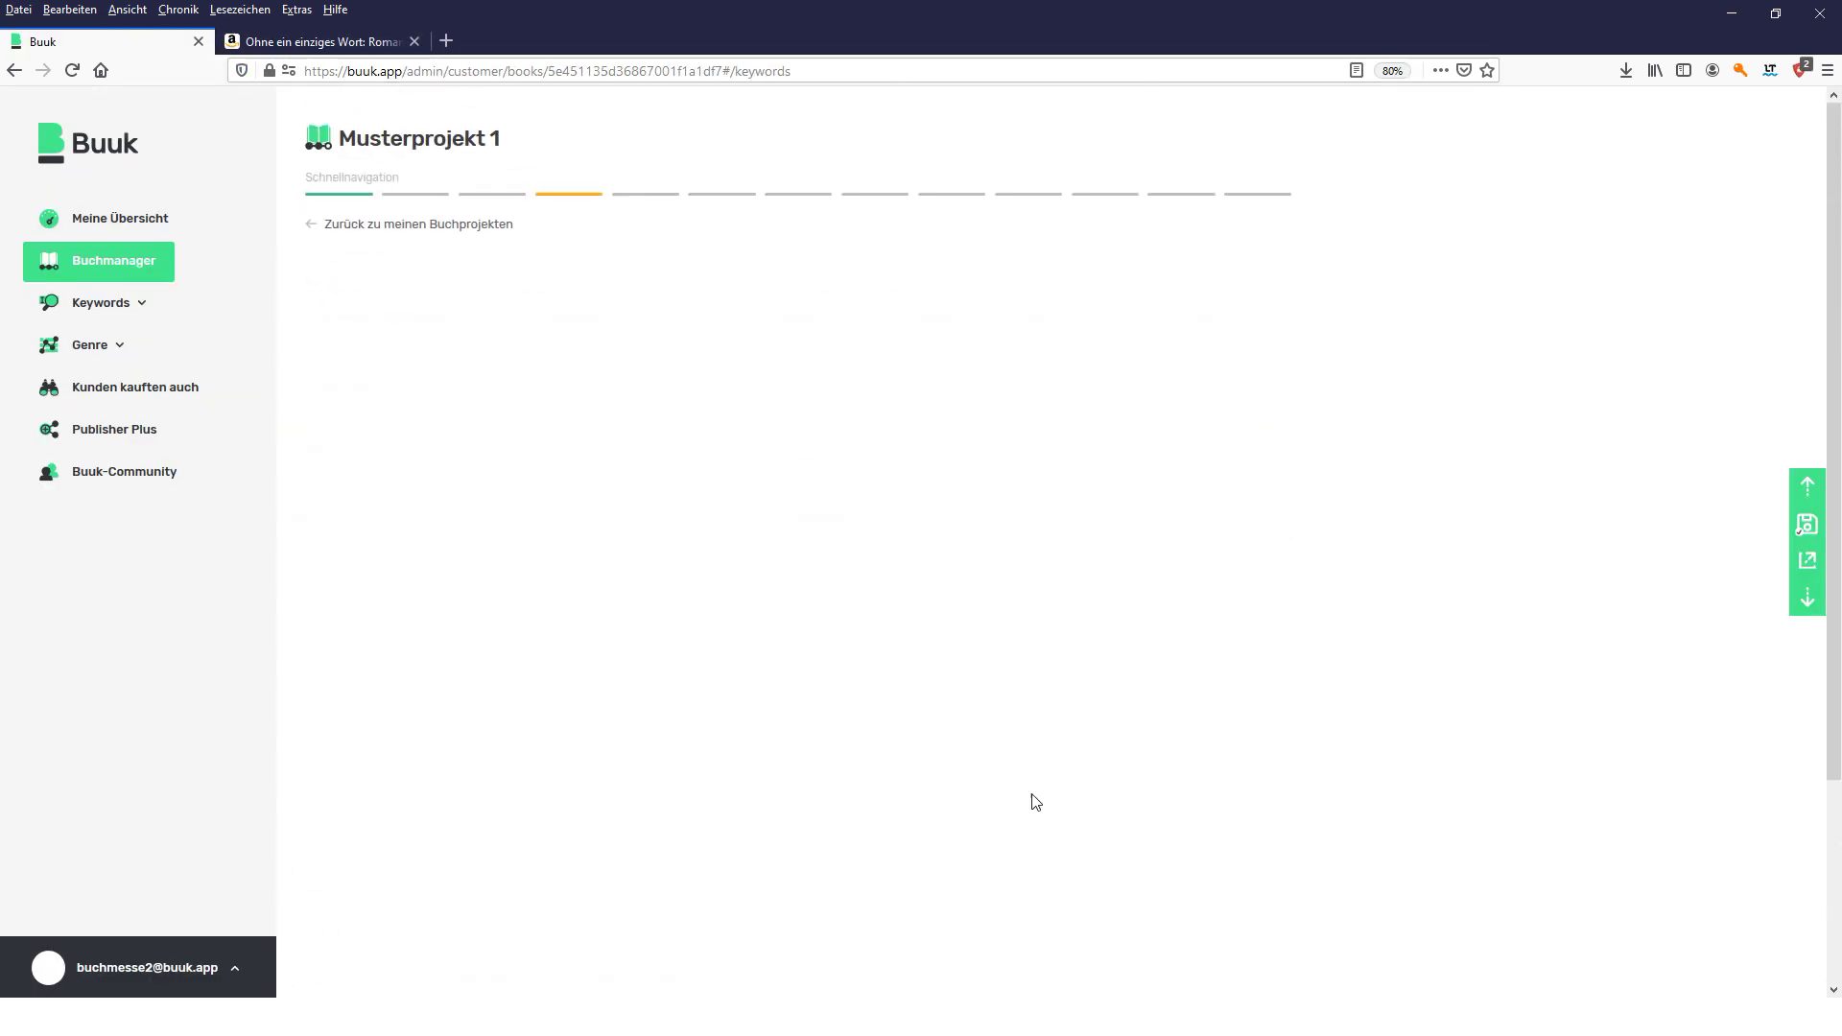
pyautogui.click(568, 691)
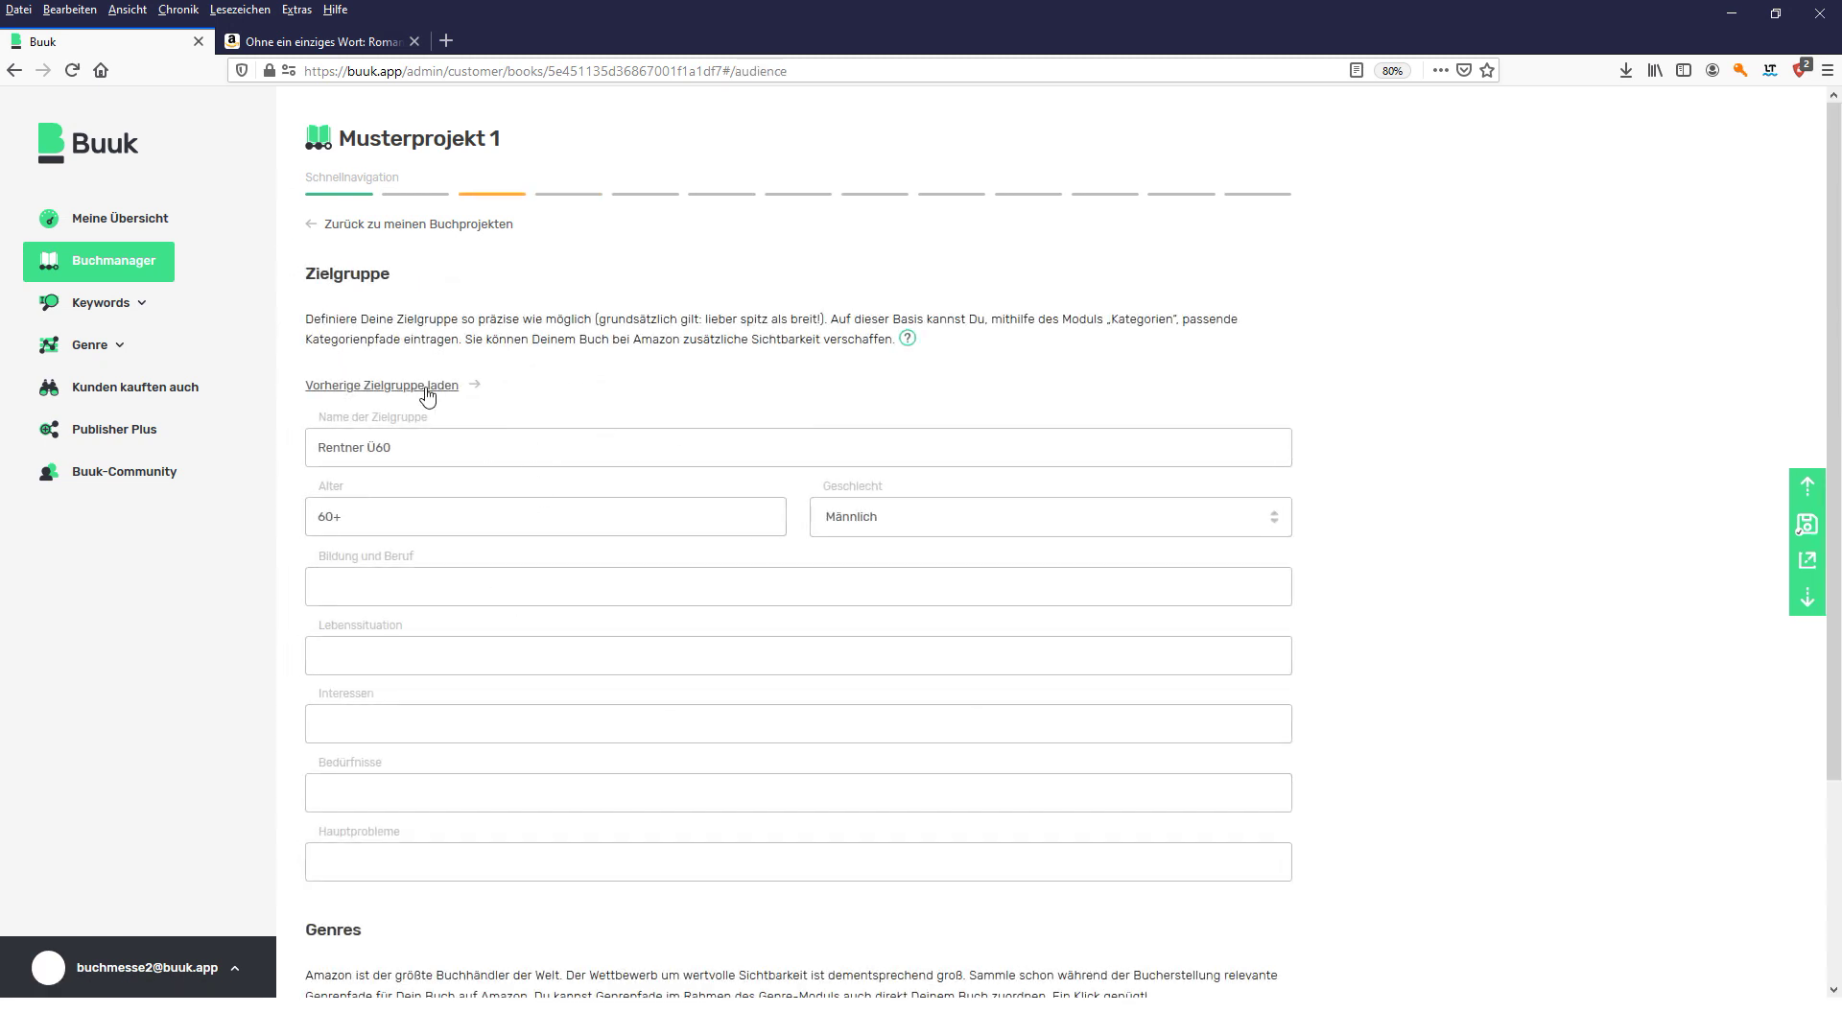
pyautogui.click(427, 386)
pyautogui.click(430, 395)
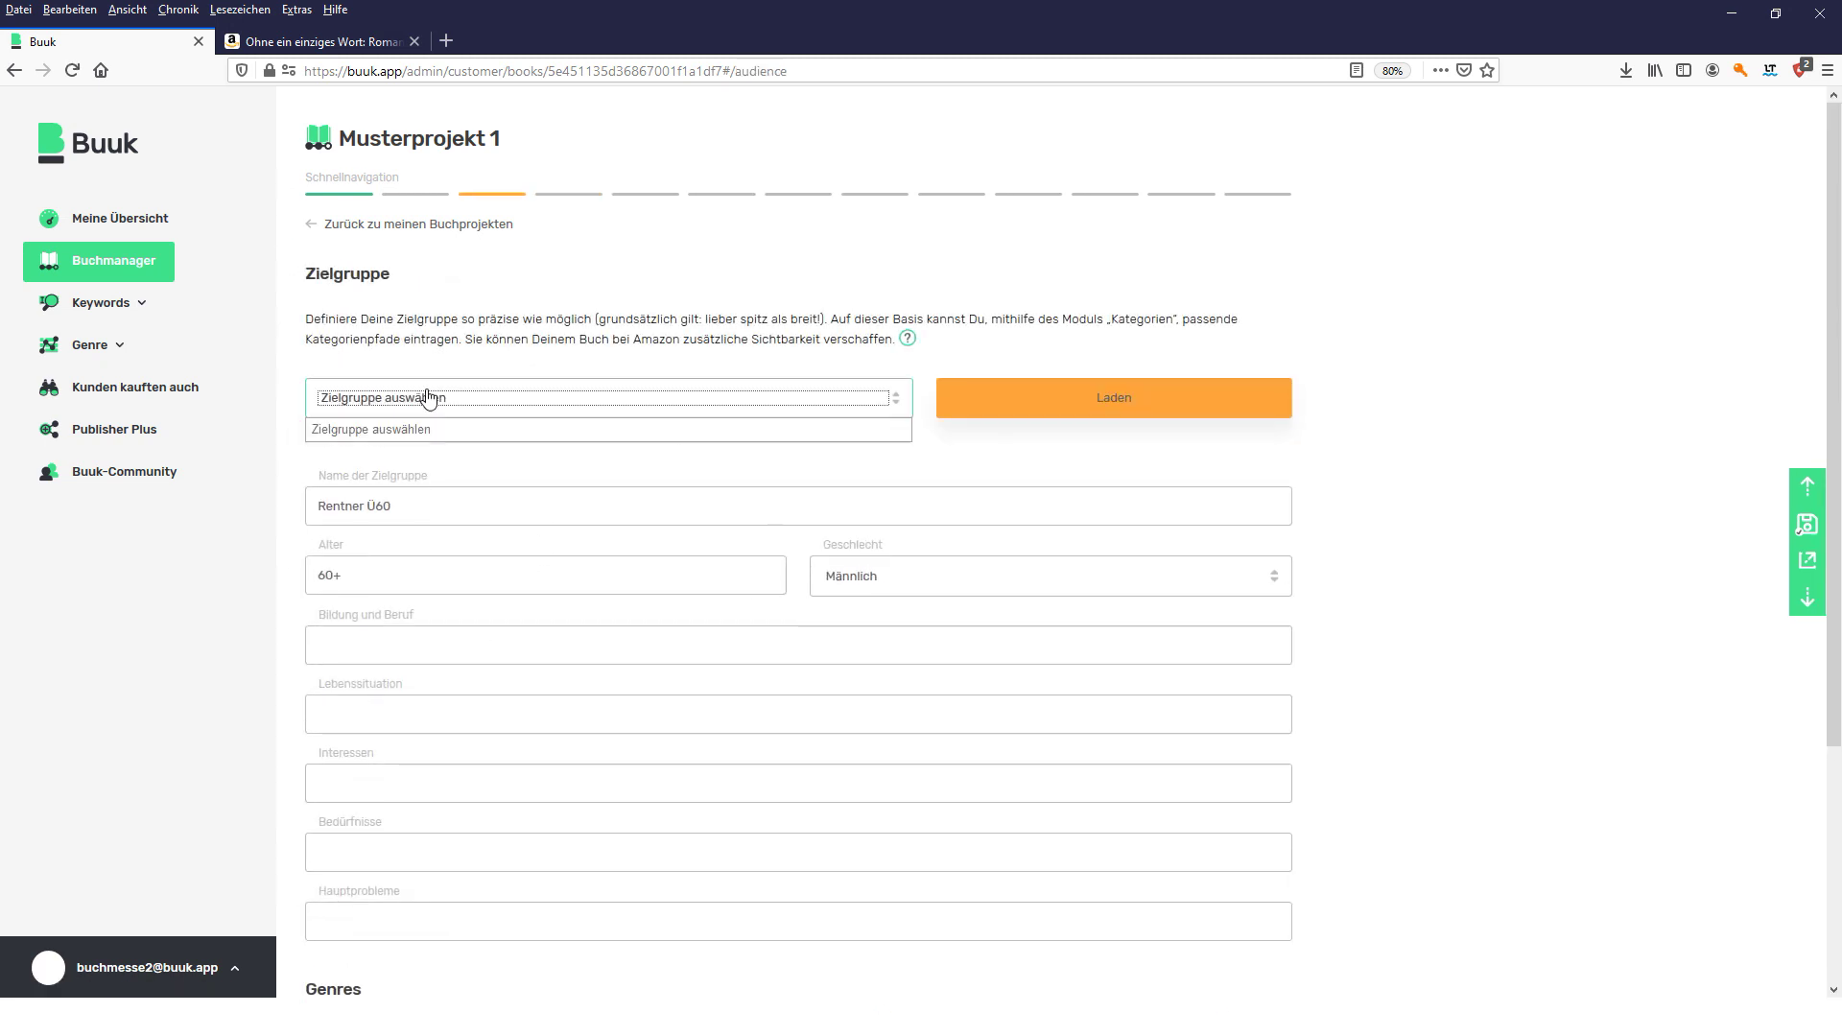
pyautogui.click(768, 468)
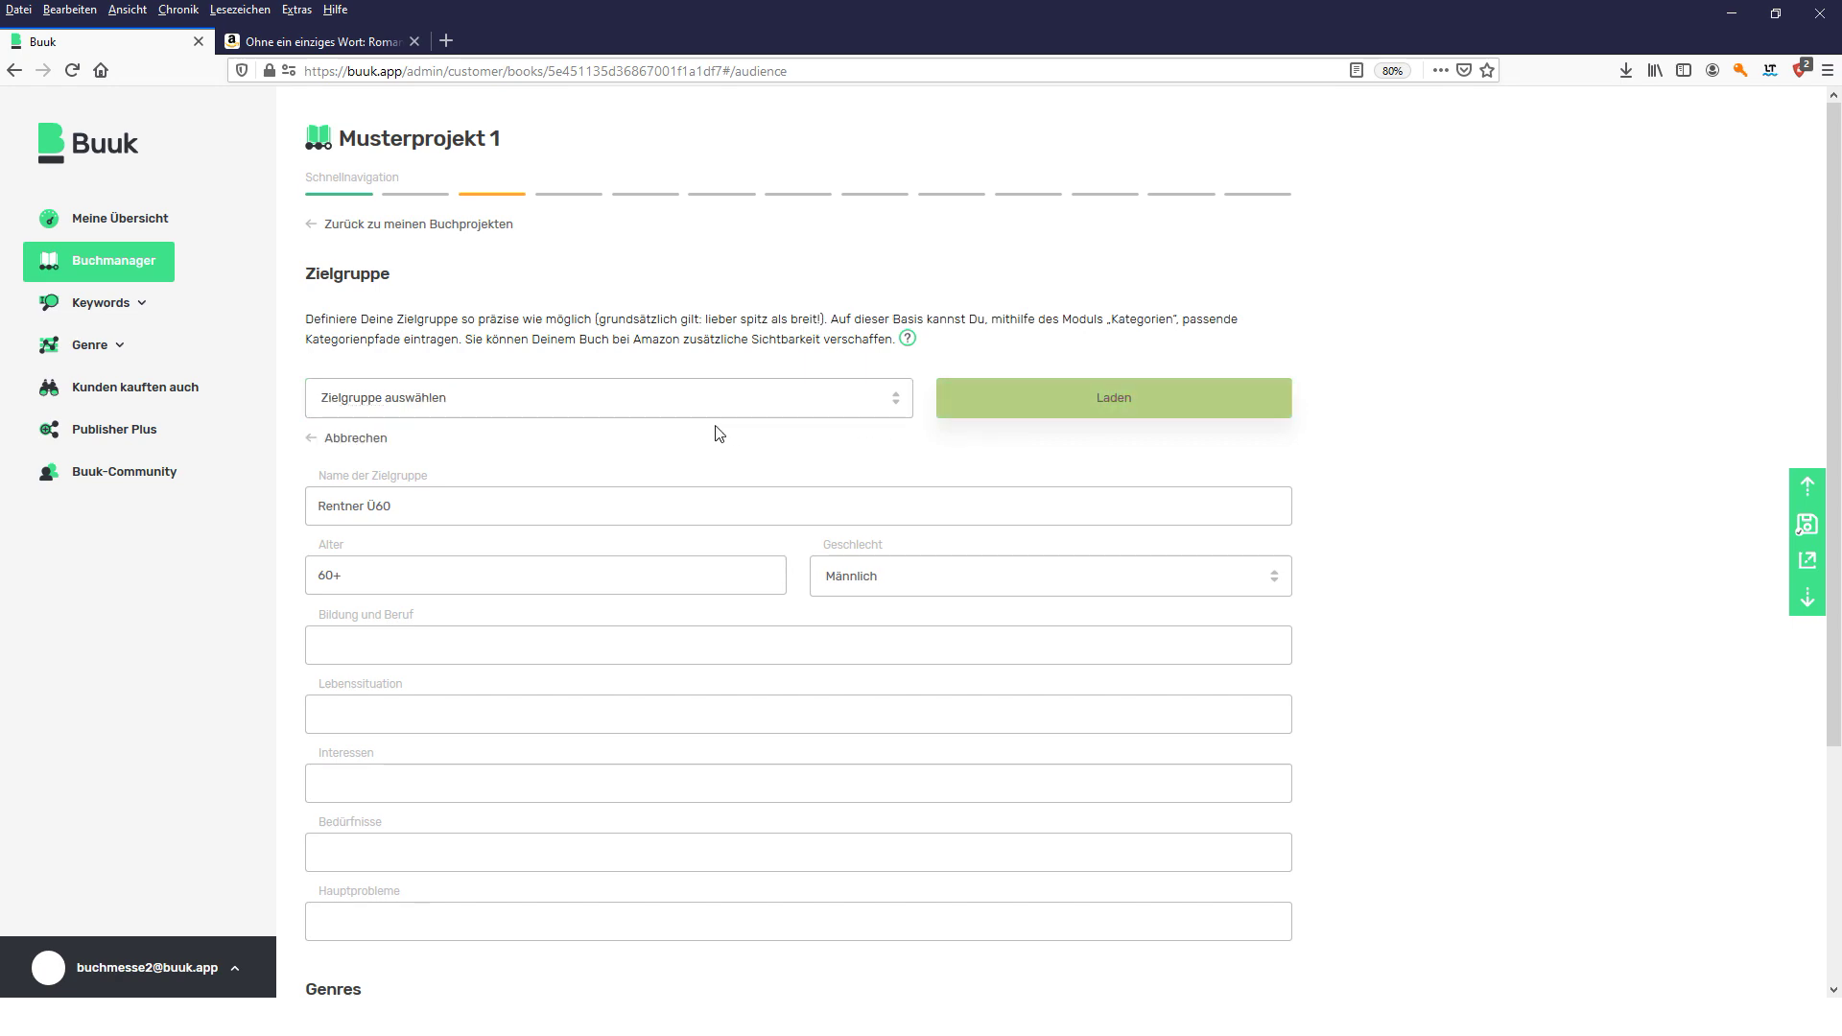
pyautogui.click(365, 448)
# - Proceed to the USP & Keywords section and enter the logline "Die Abenteuer des" followed by the main character's full name
pyautogui.scroll(-5, 538, 715)
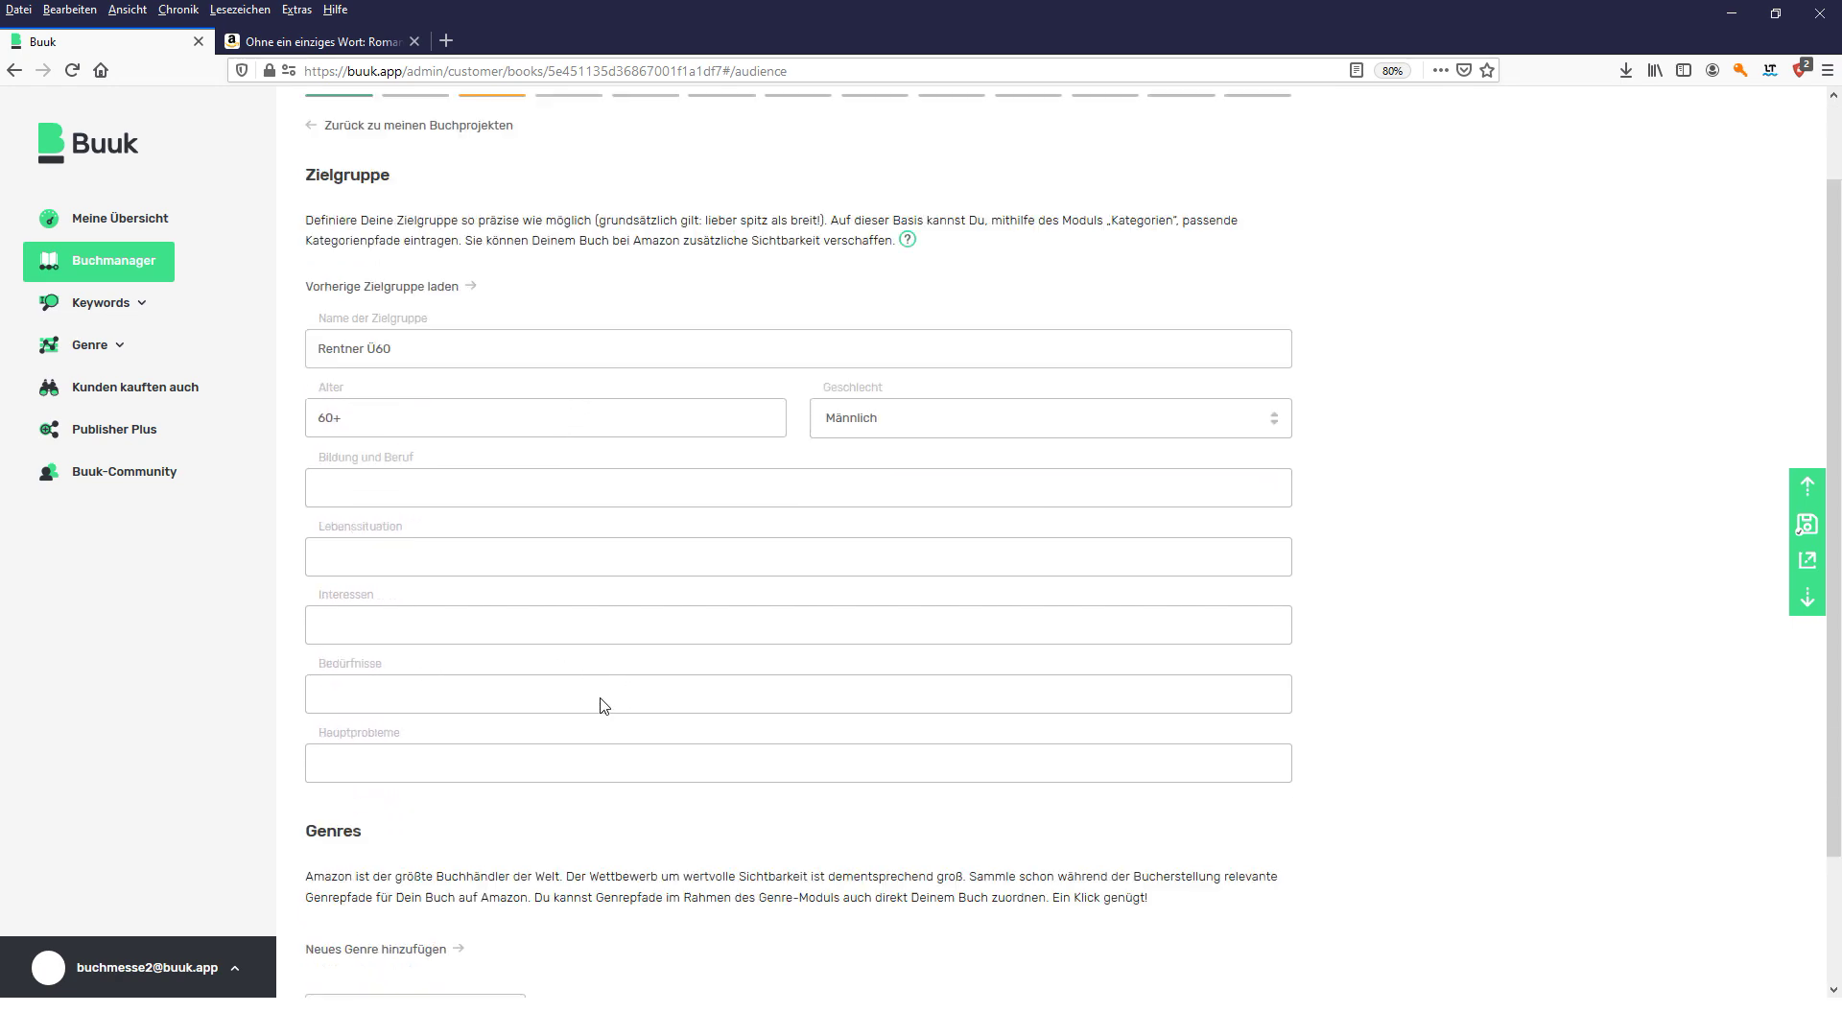
pyautogui.click(1193, 930)
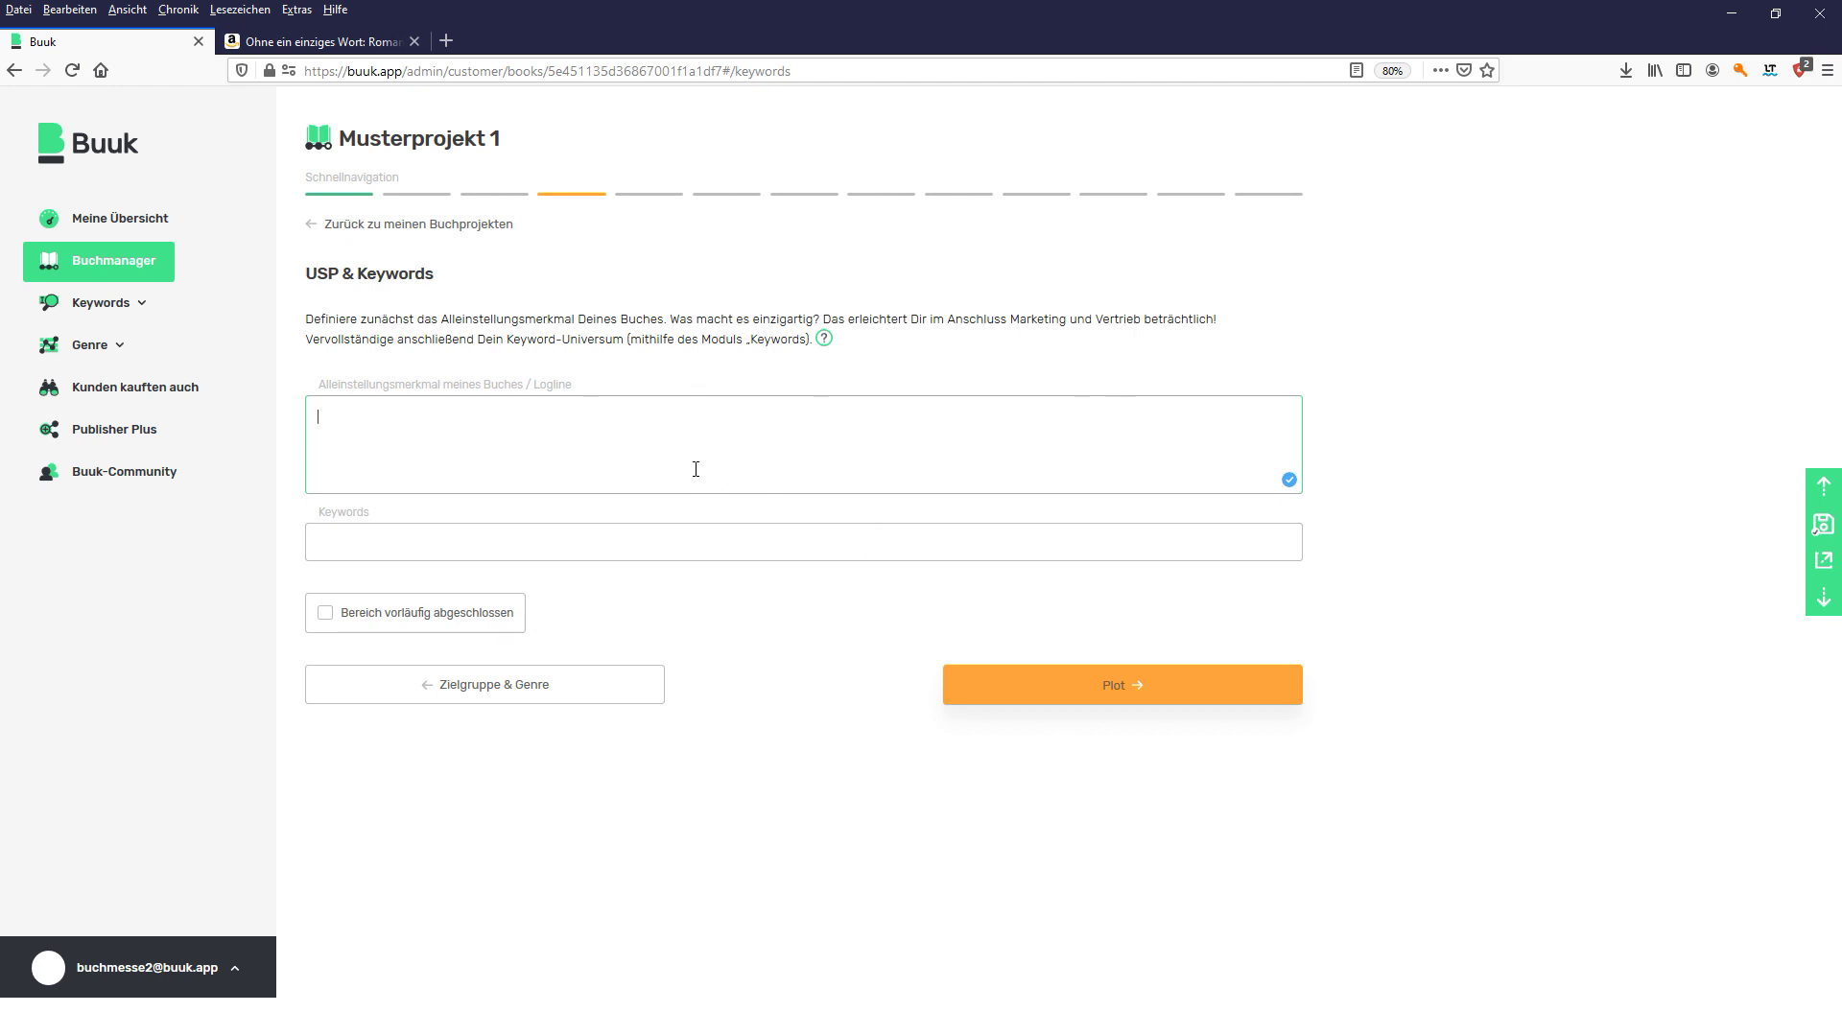
pyautogui.moveTo(576, 388); pyautogui.dragTo(535, 388)
pyautogui.click(506, 421)
pyautogui.write('Max MuastermannDie Abenteue')
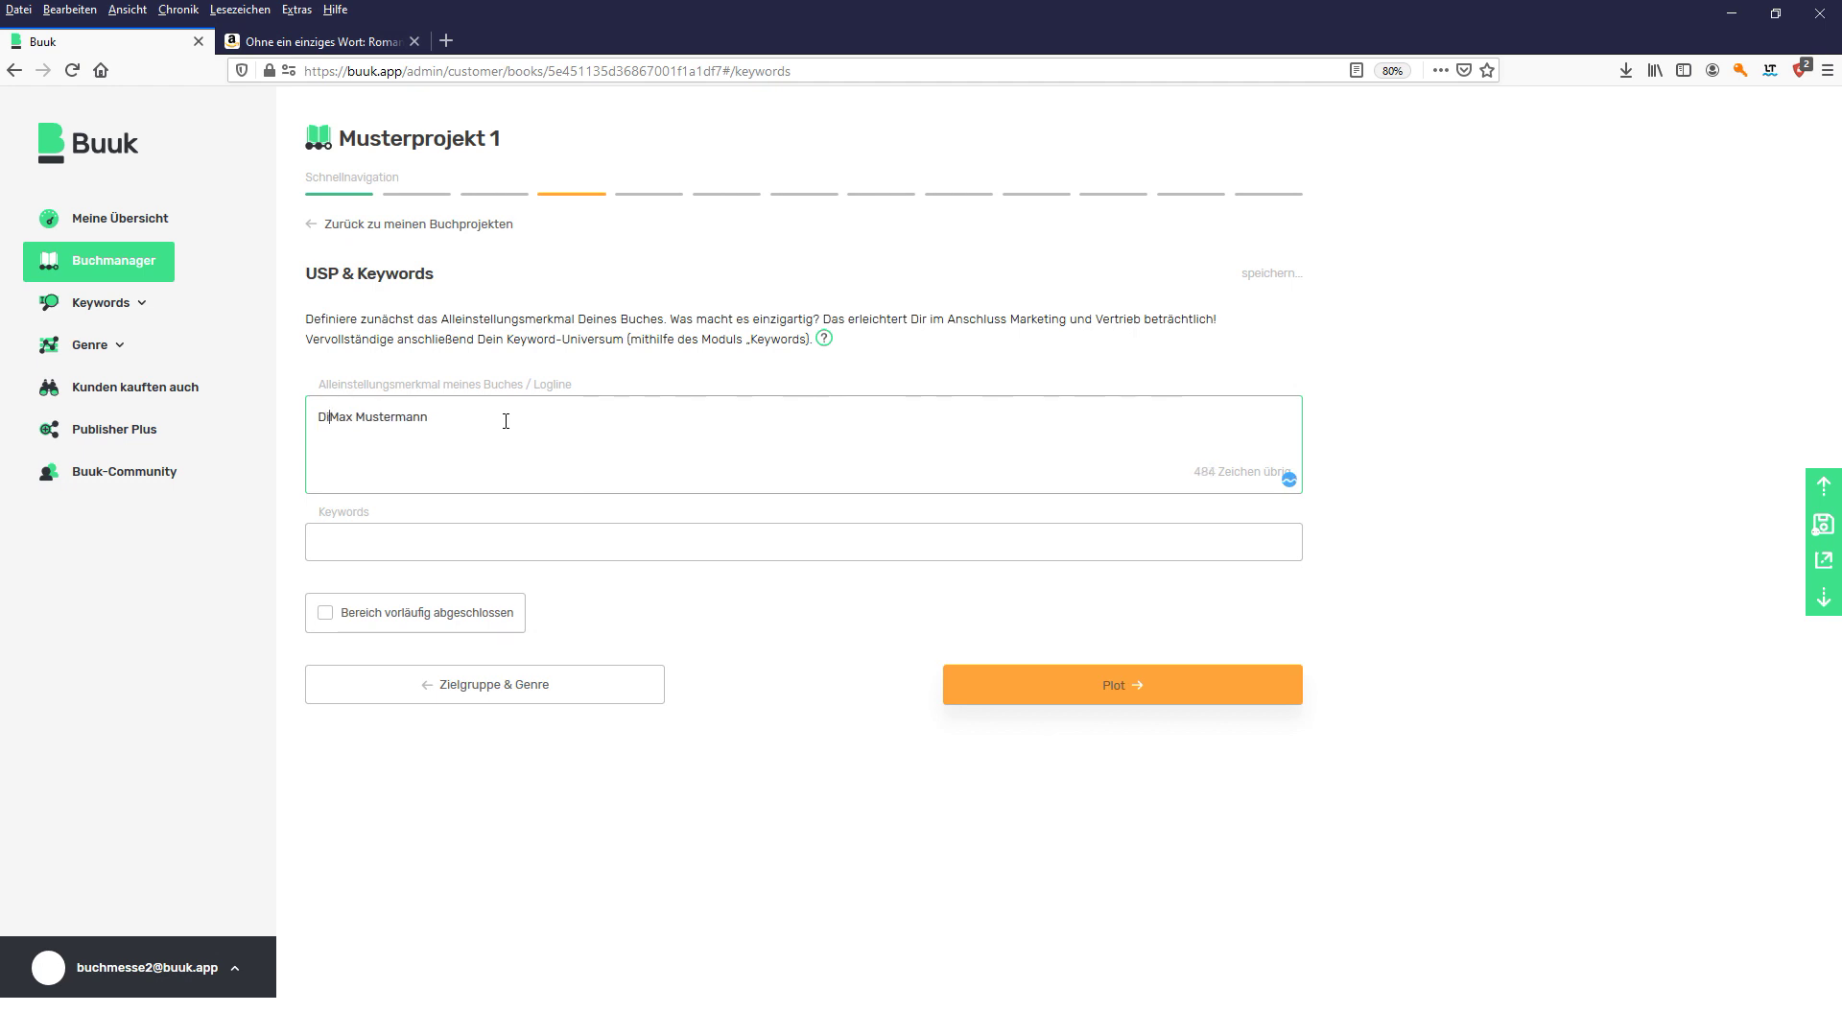
pyautogui.write('r des')
# - Add two keywords for the book: the main character's first name and the character's full name
pyautogui.click(426, 537)
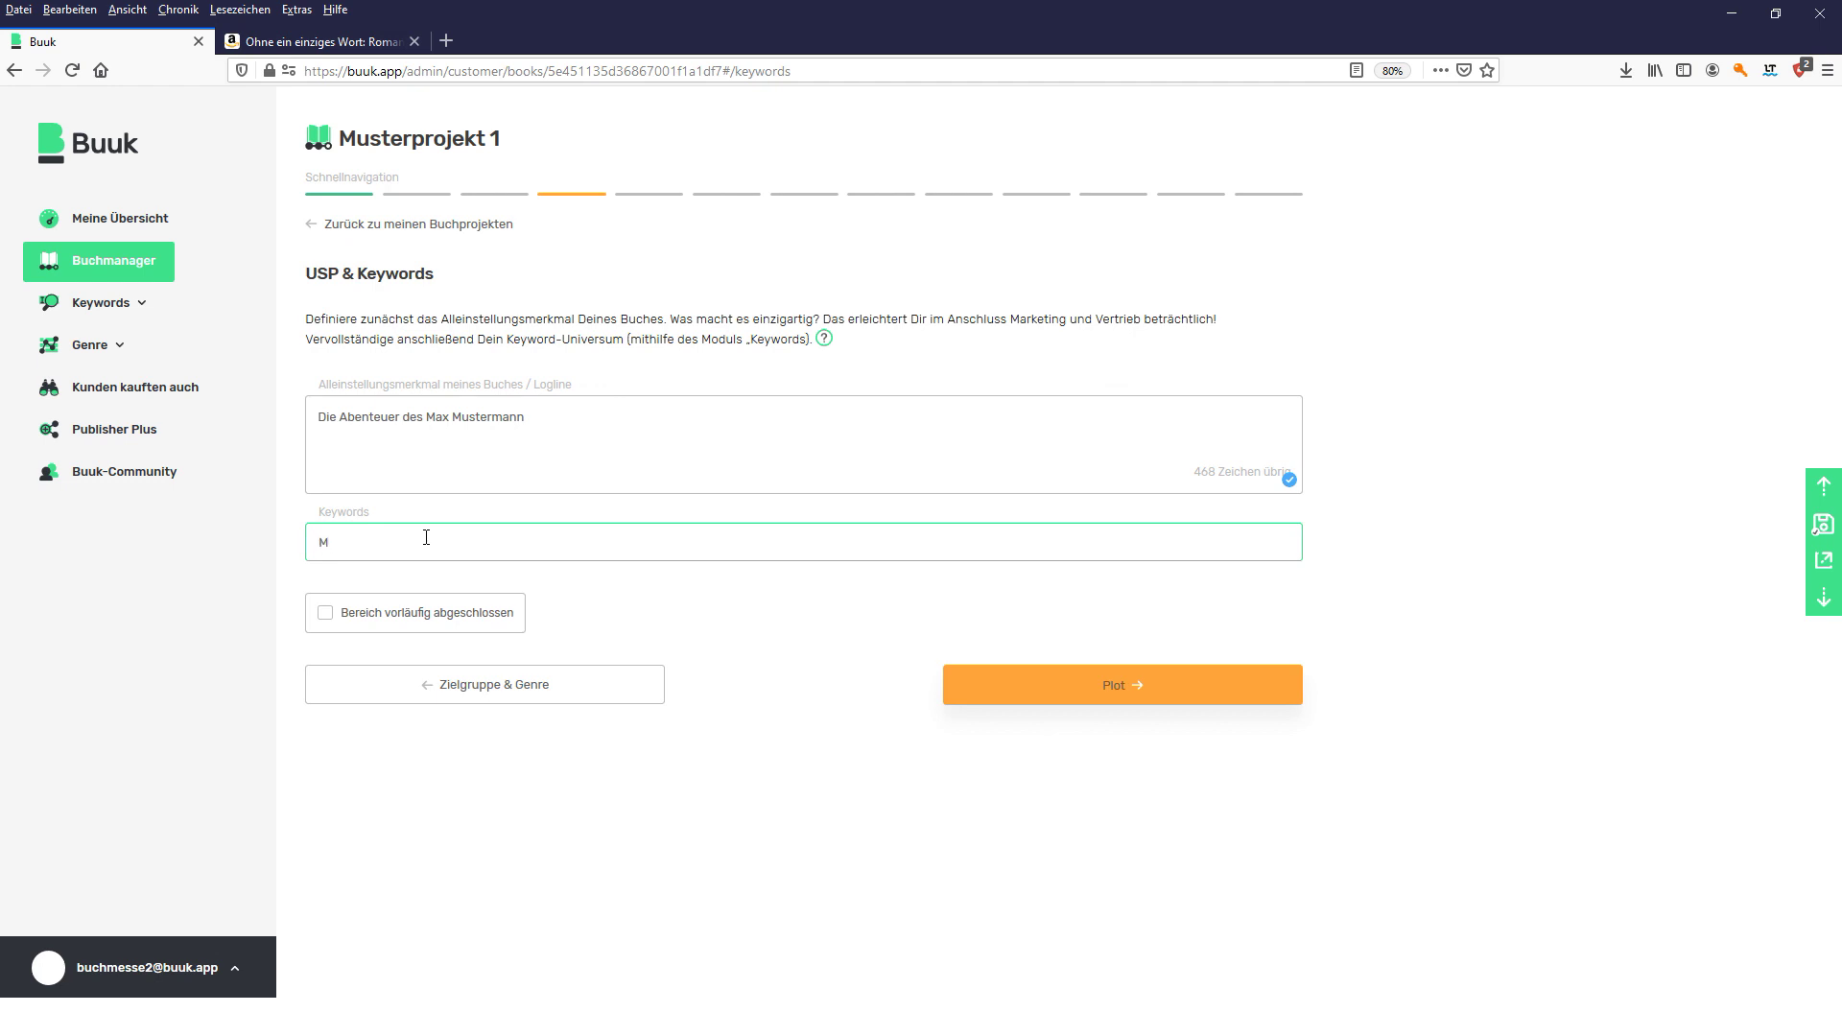
pyautogui.press('Return')
pyautogui.write('Max M')
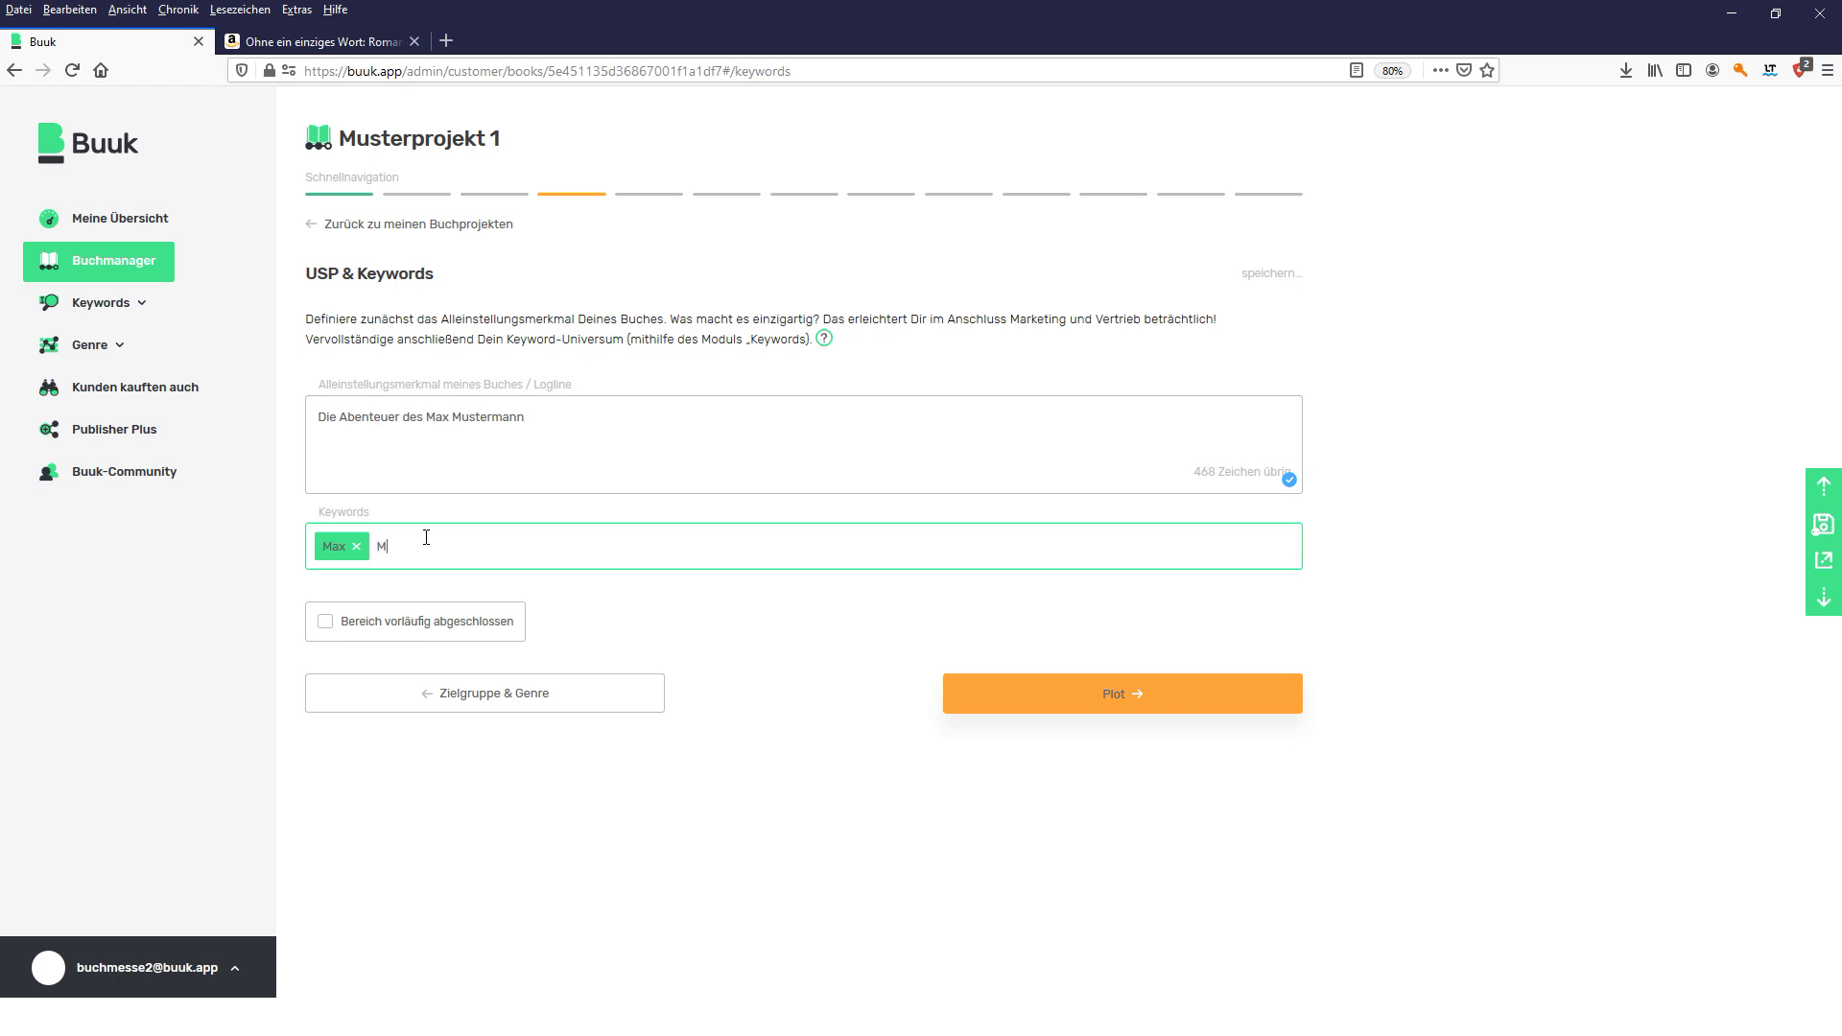
pyautogui.write('ustermann')
pyautogui.press('Return')
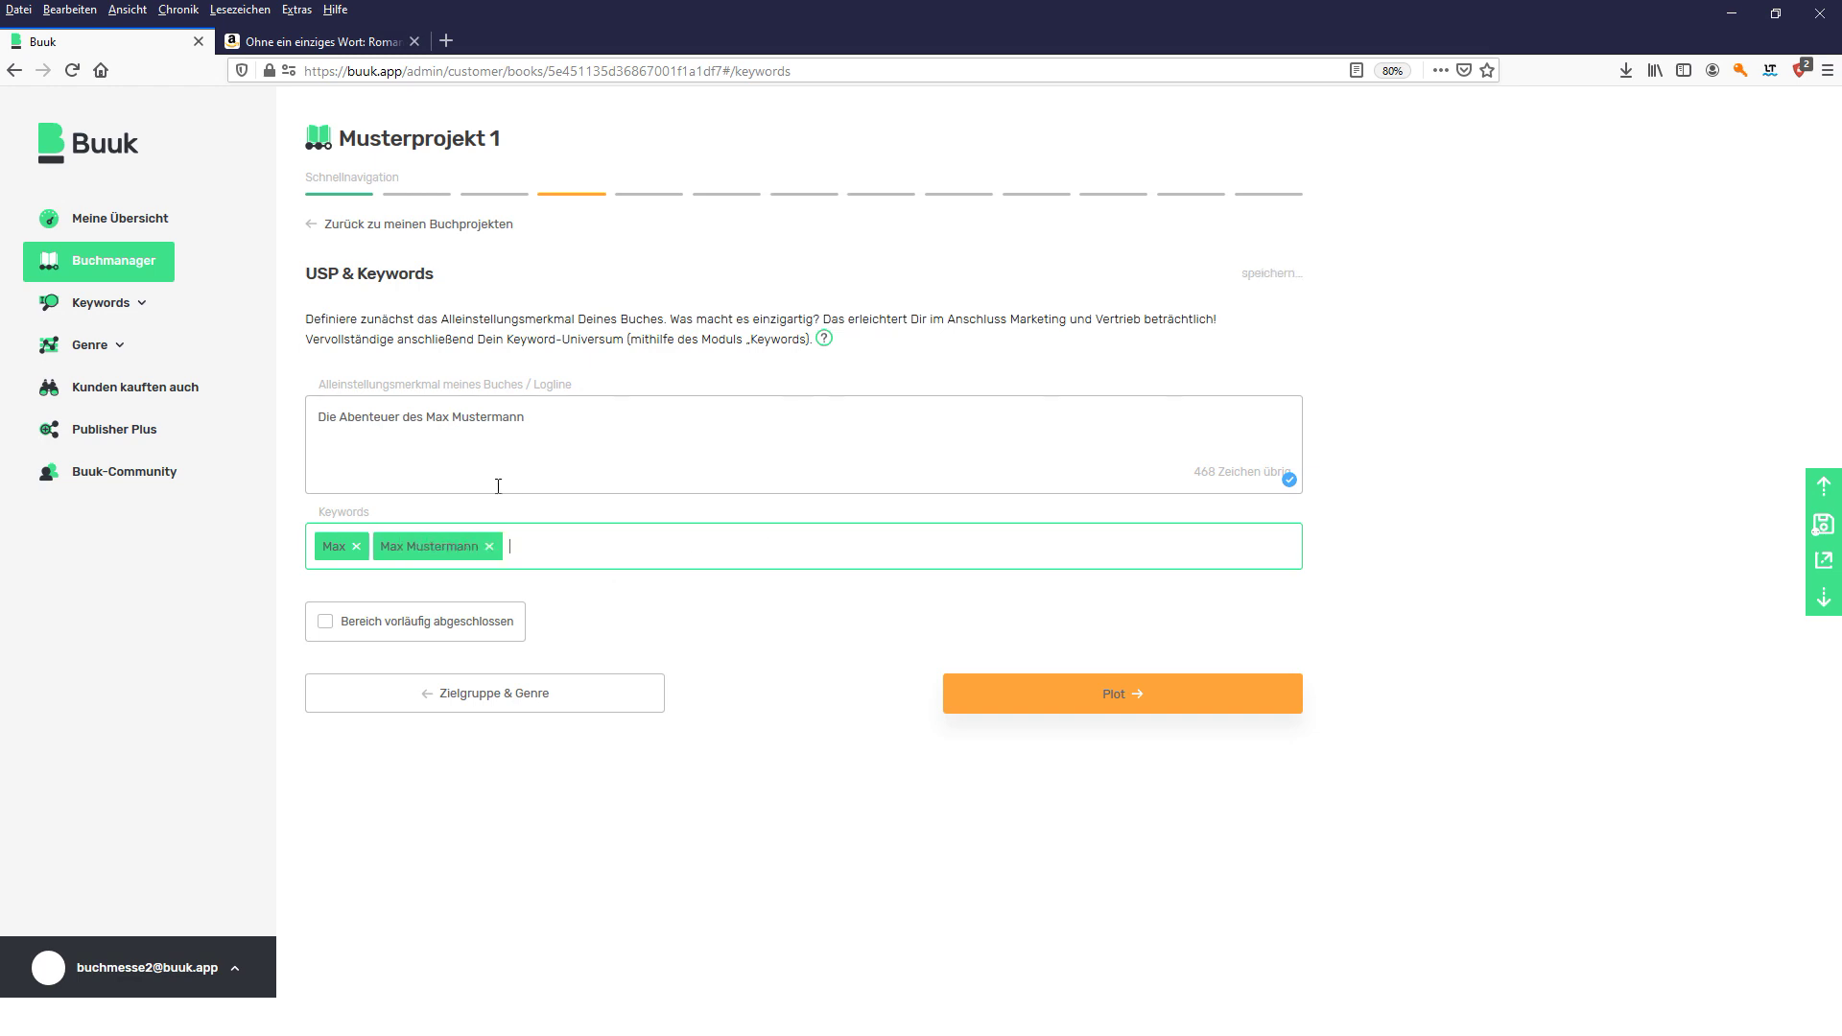
# - Proceed to the Plot section and go through the fields for initial conflict, turning point and resolution, leaving them empty
pyautogui.click(1188, 693)
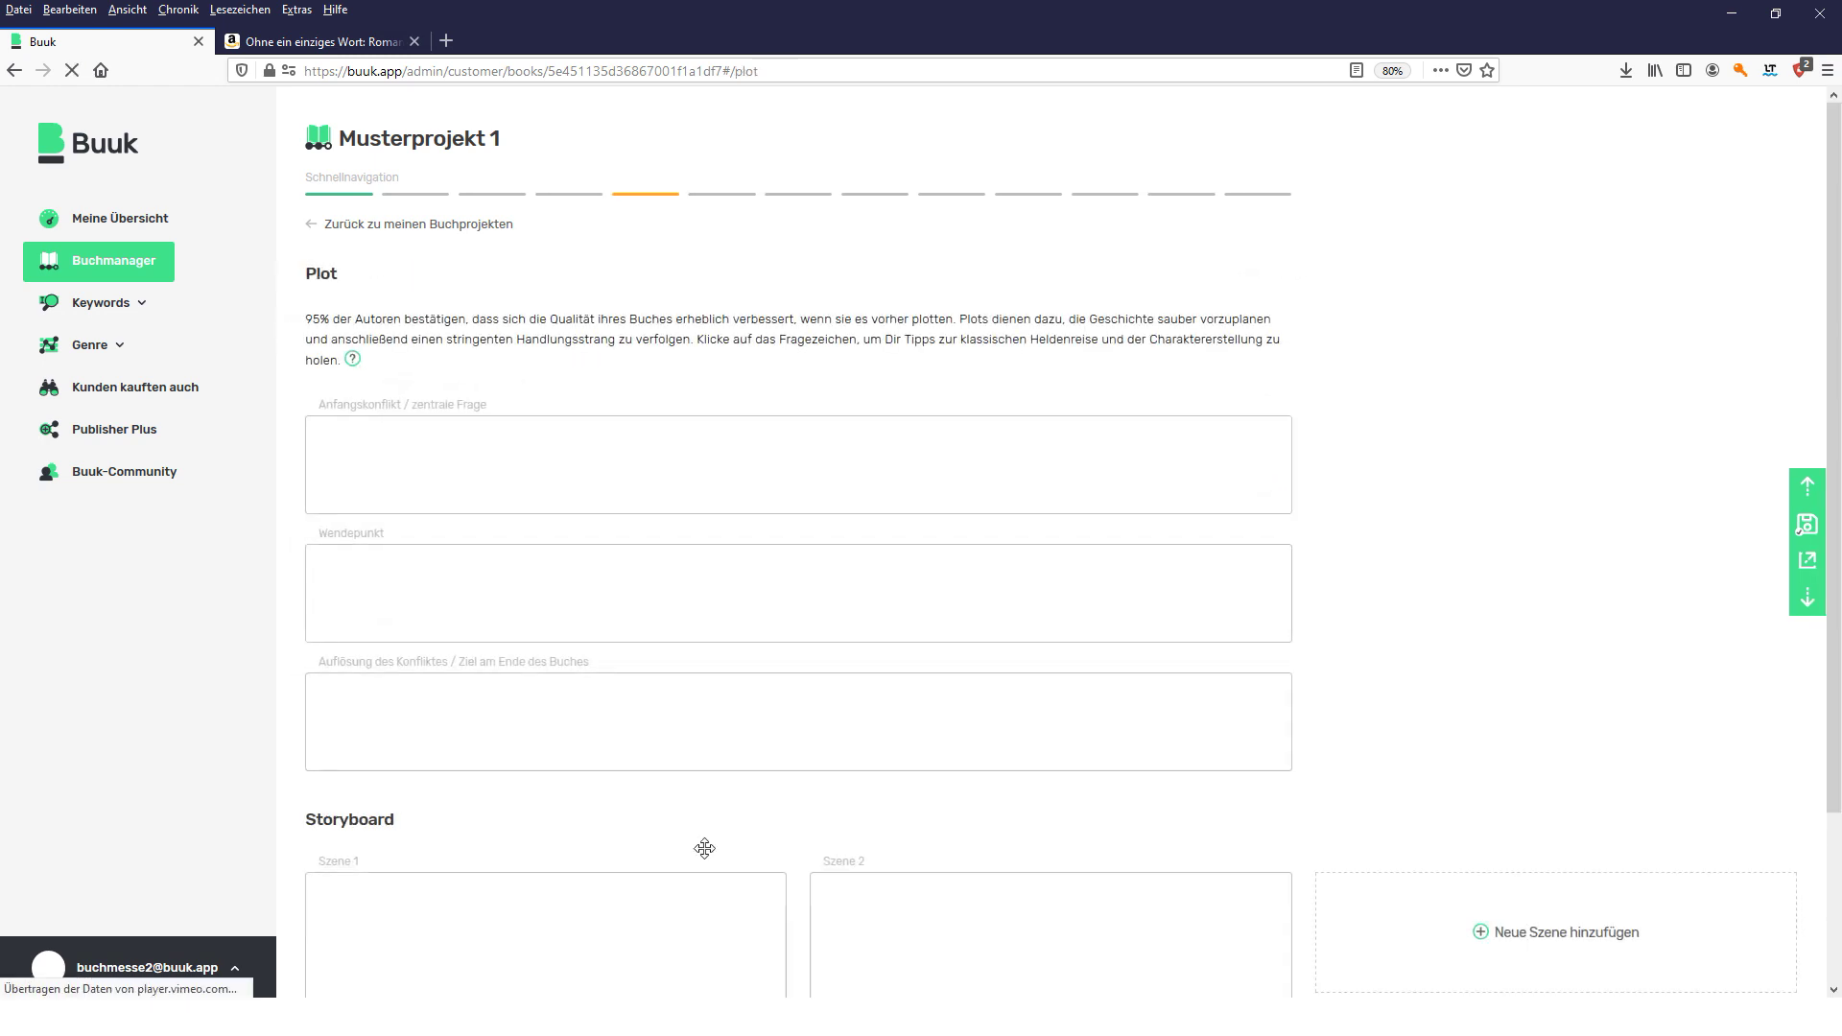
pyautogui.scroll(-1, 476, 565)
pyautogui.scroll(-1, 476, 565)
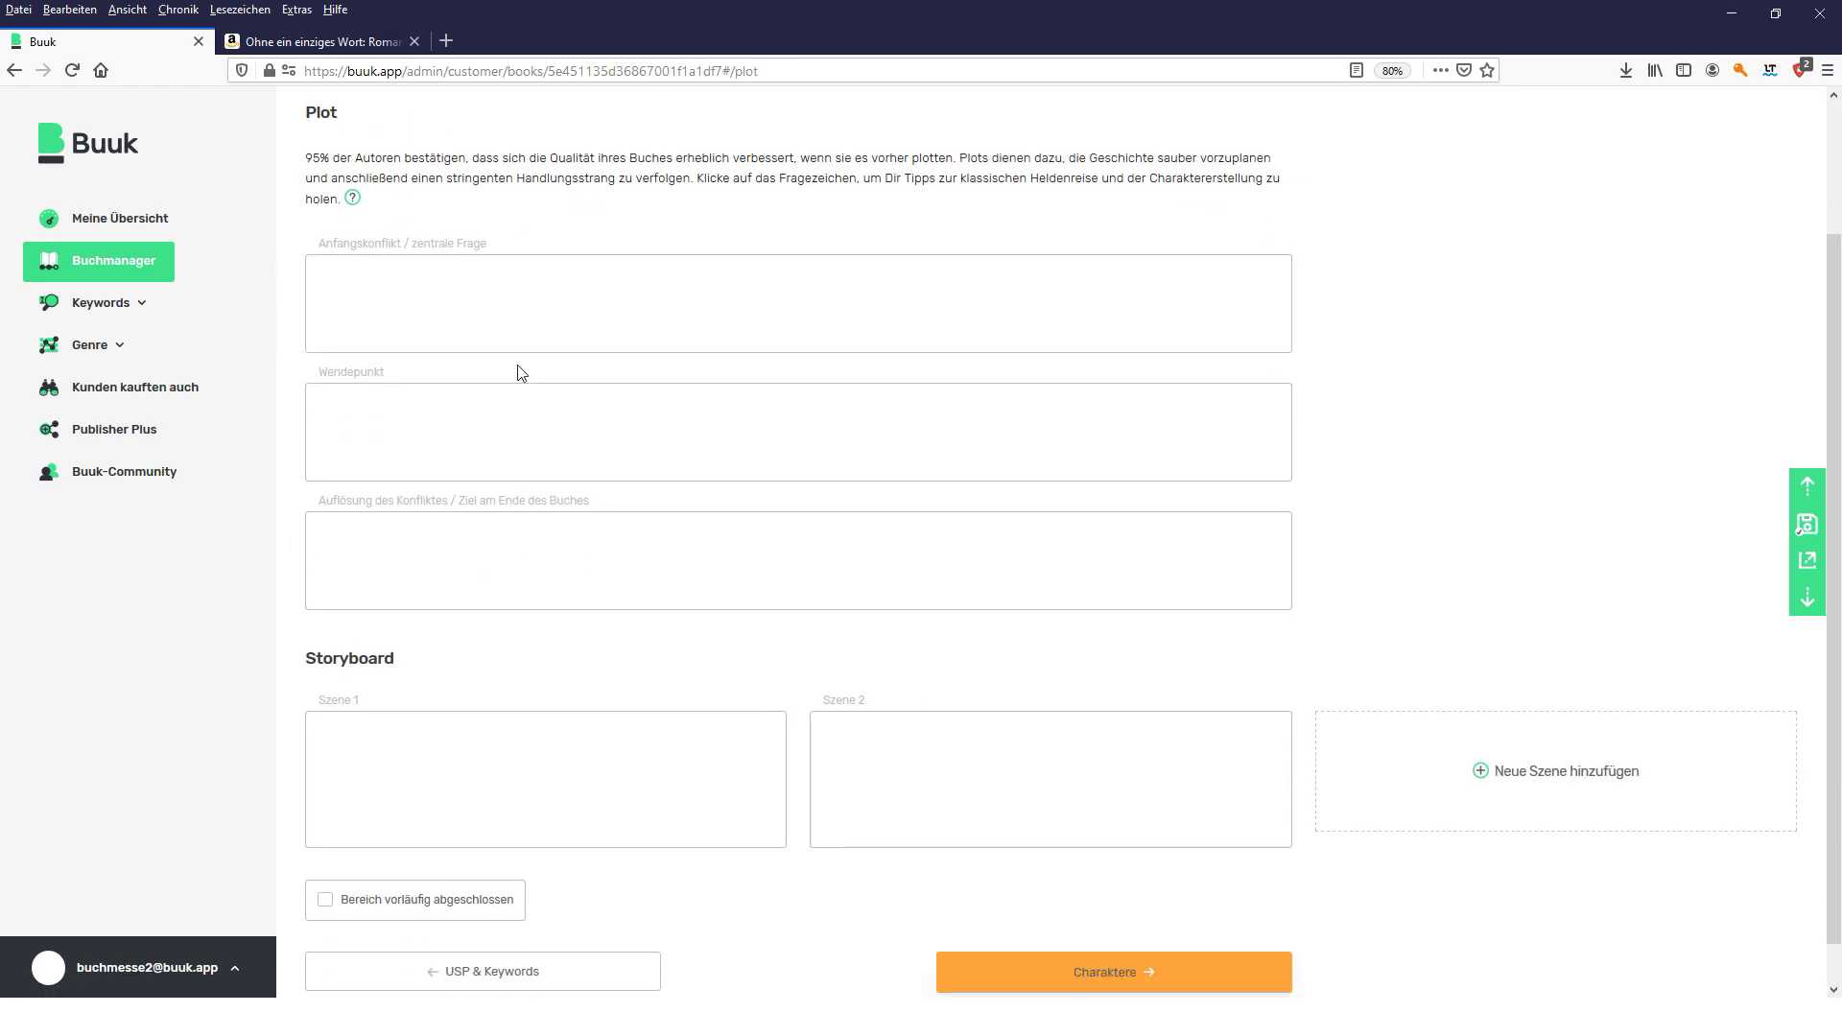
pyautogui.click(477, 304)
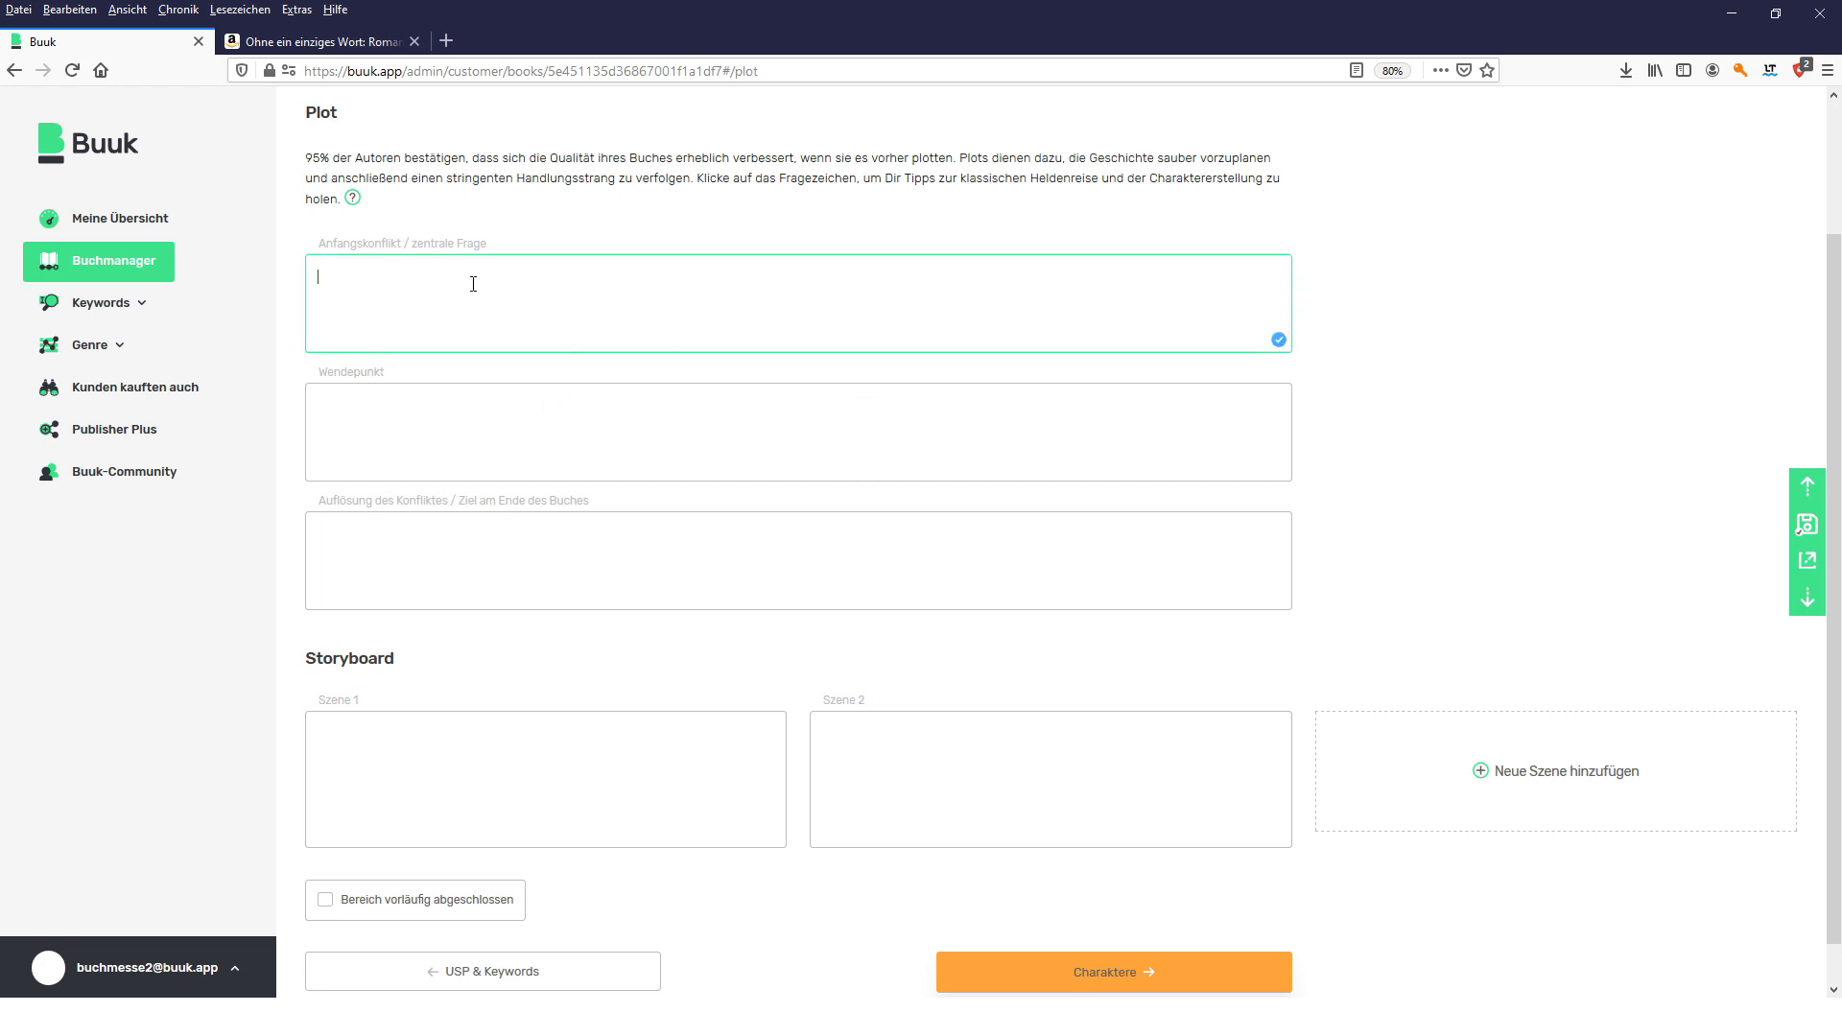
pyautogui.click(431, 407)
pyautogui.click(777, 579)
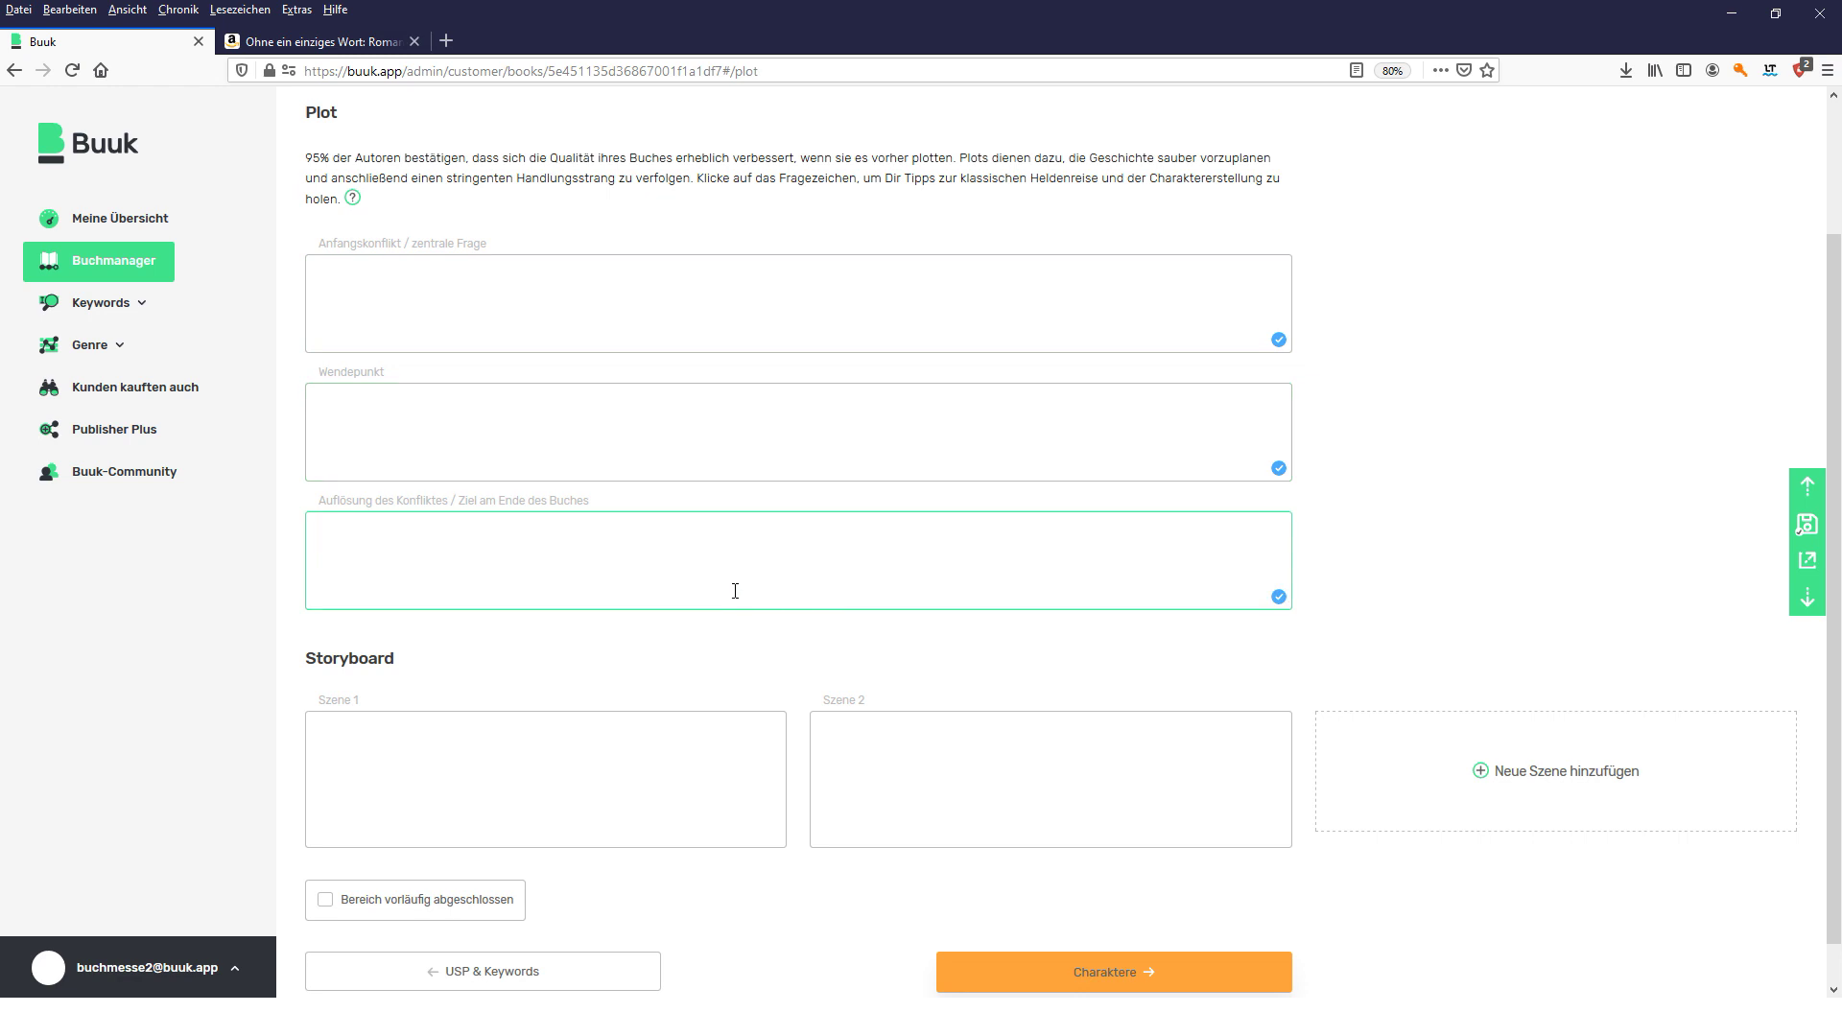
# - Fill storyboard scene 1 with the main character's full name plus "steht auf" and scene 2 with "Er hüpft aus dem Bett"
pyautogui.scroll(-1, 729, 595)
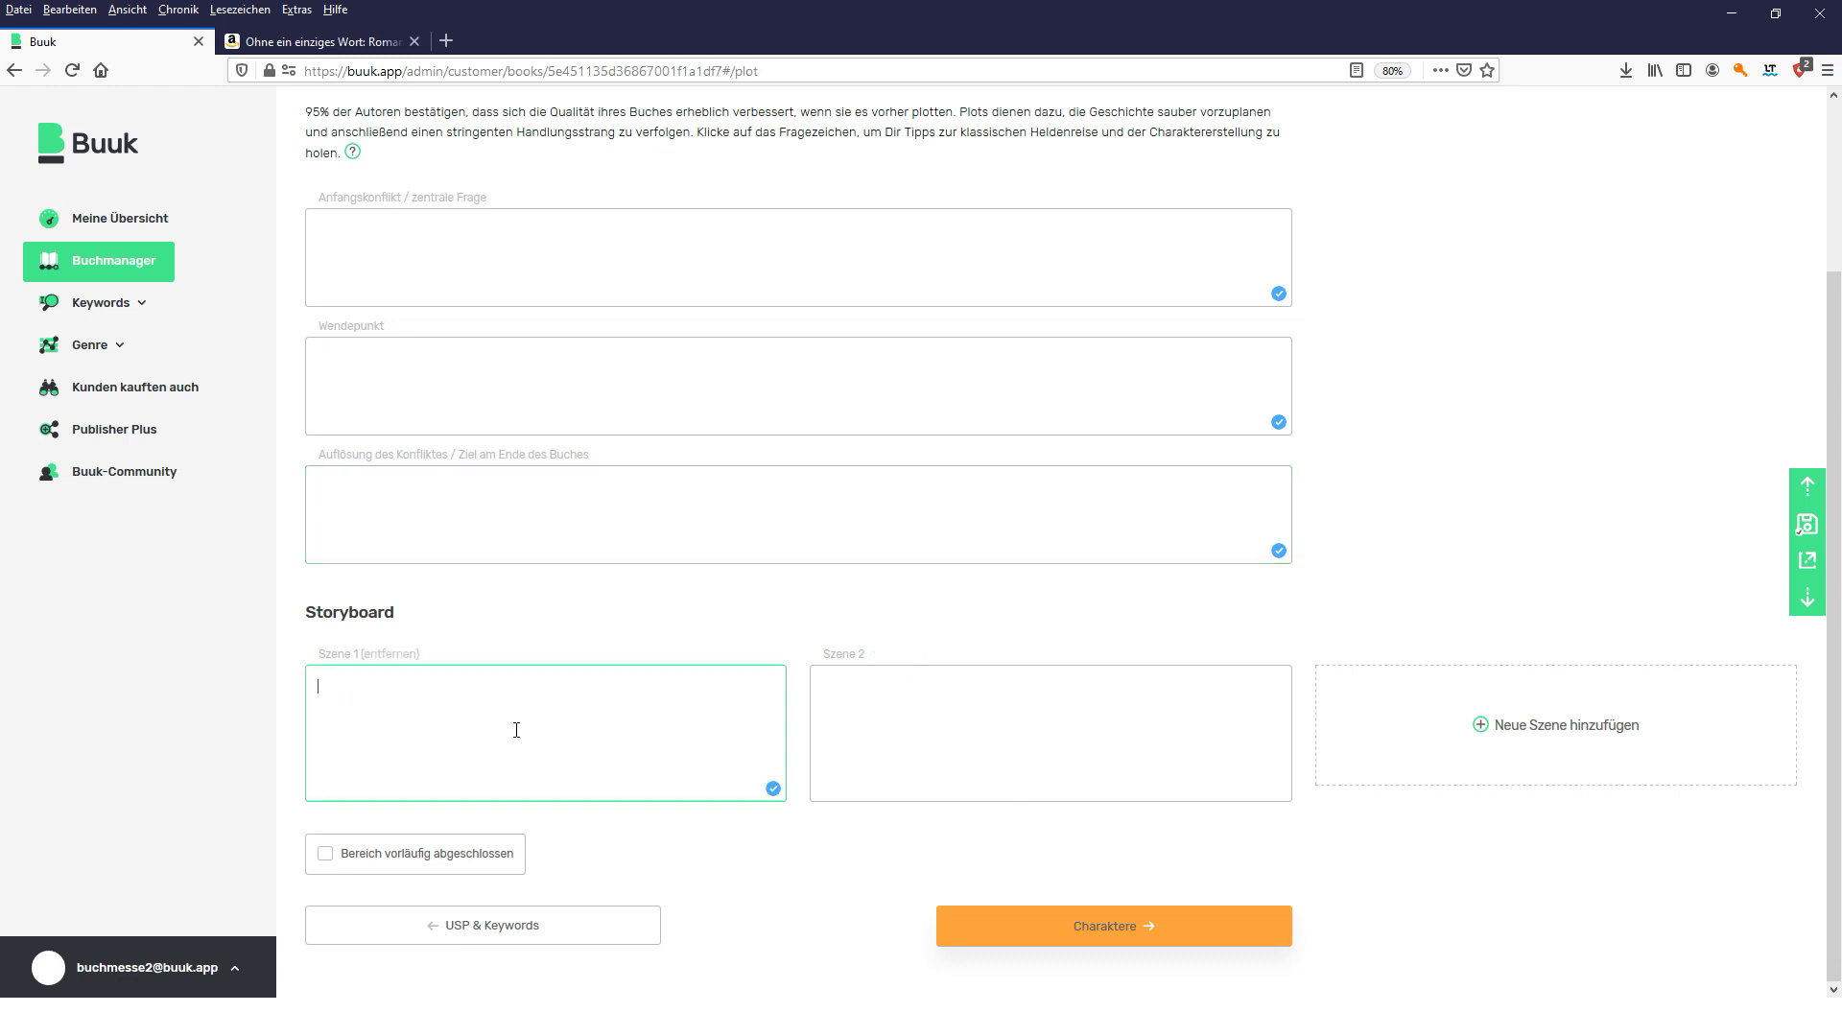
pyautogui.write('Max Mustermann steht auf')
pyautogui.press('Tab')
pyautogui.write('Er ')
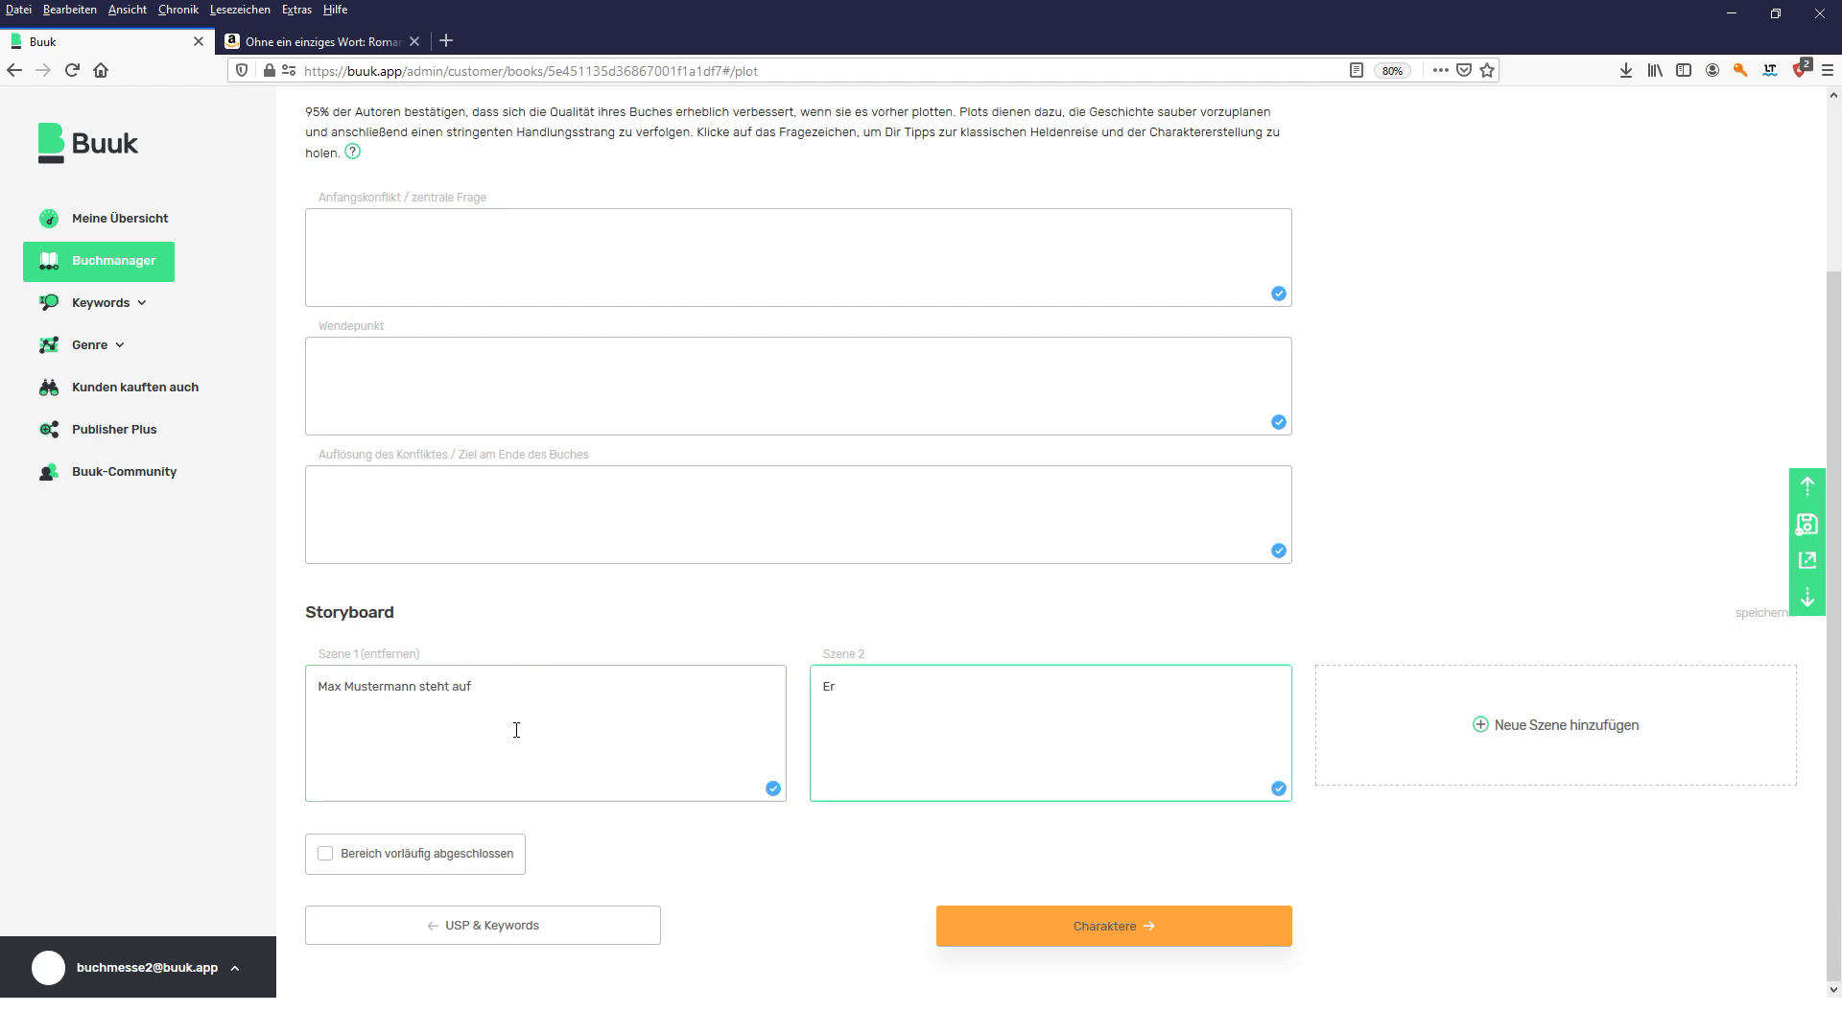
pyautogui.write('hüpft aus dem Bett')
# - Add storyboard scenes 3 to 5: "In die Dusche", "Frühstück", and a sentence saying he gets to know the female character
pyautogui.click(1459, 727)
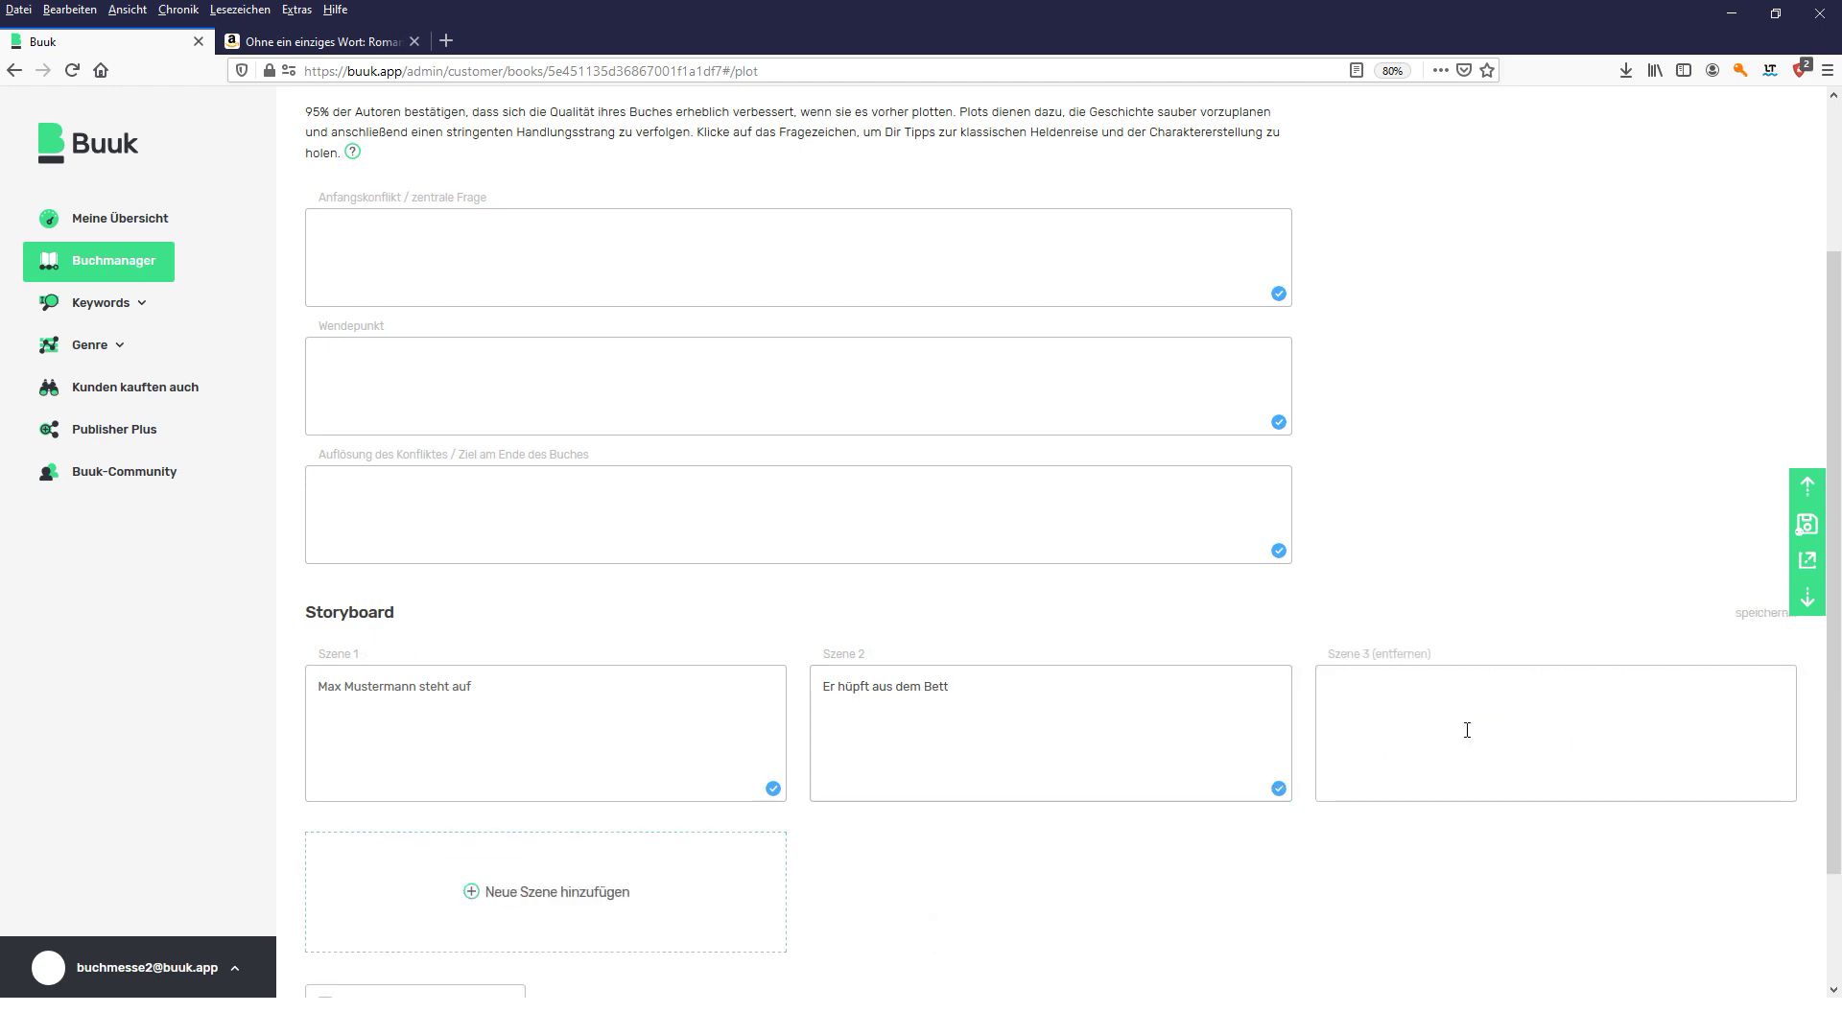
pyautogui.write('In die Dusche')
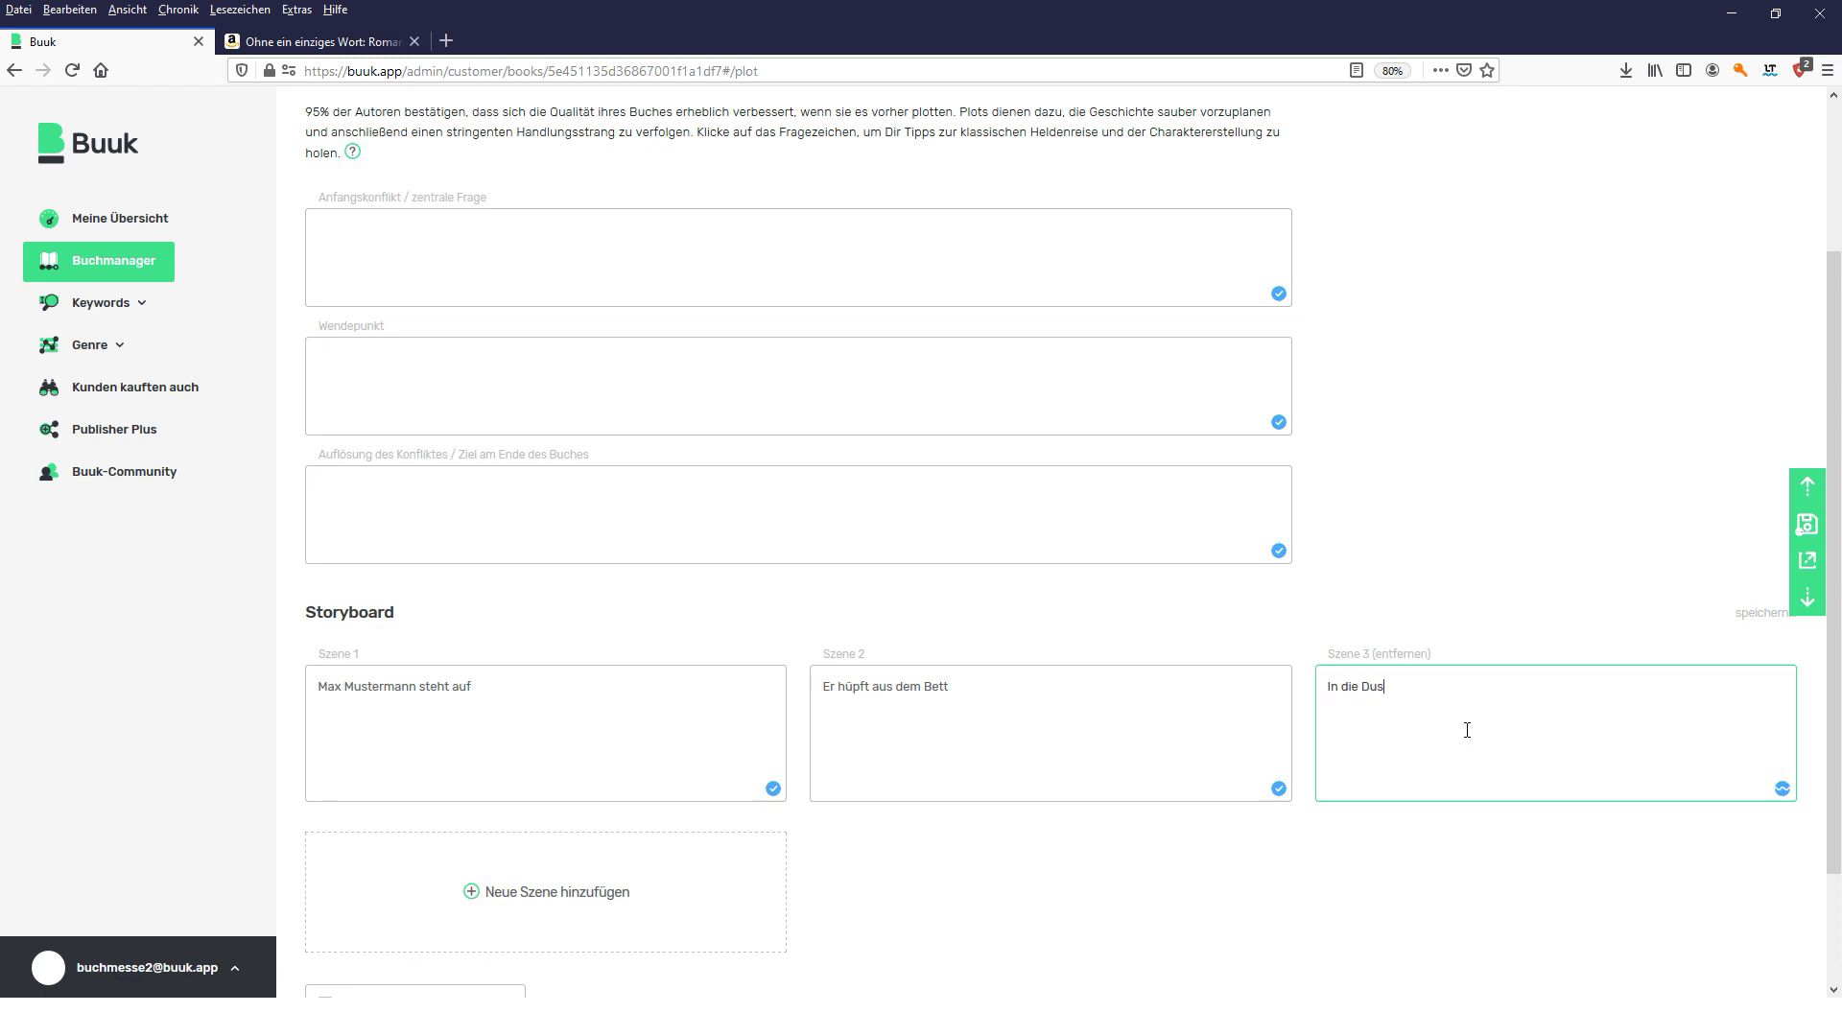
pyautogui.click(482, 897)
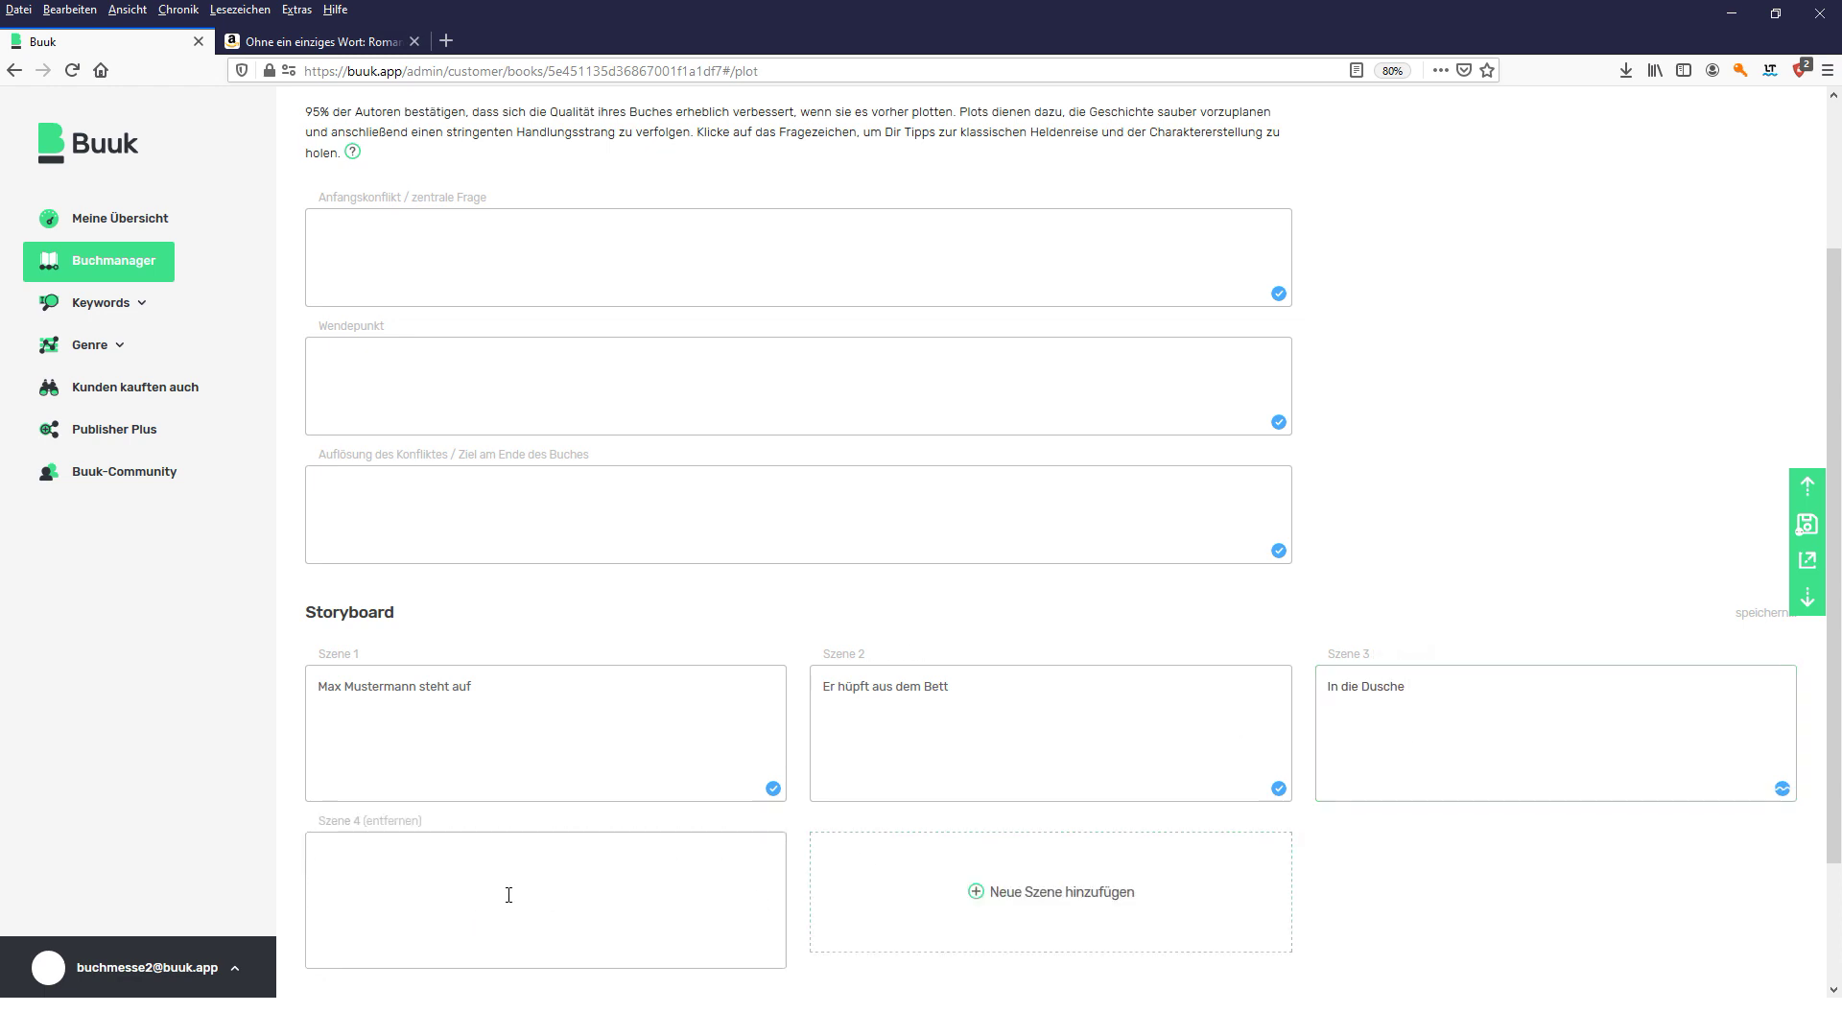
pyautogui.write('Frühstück')
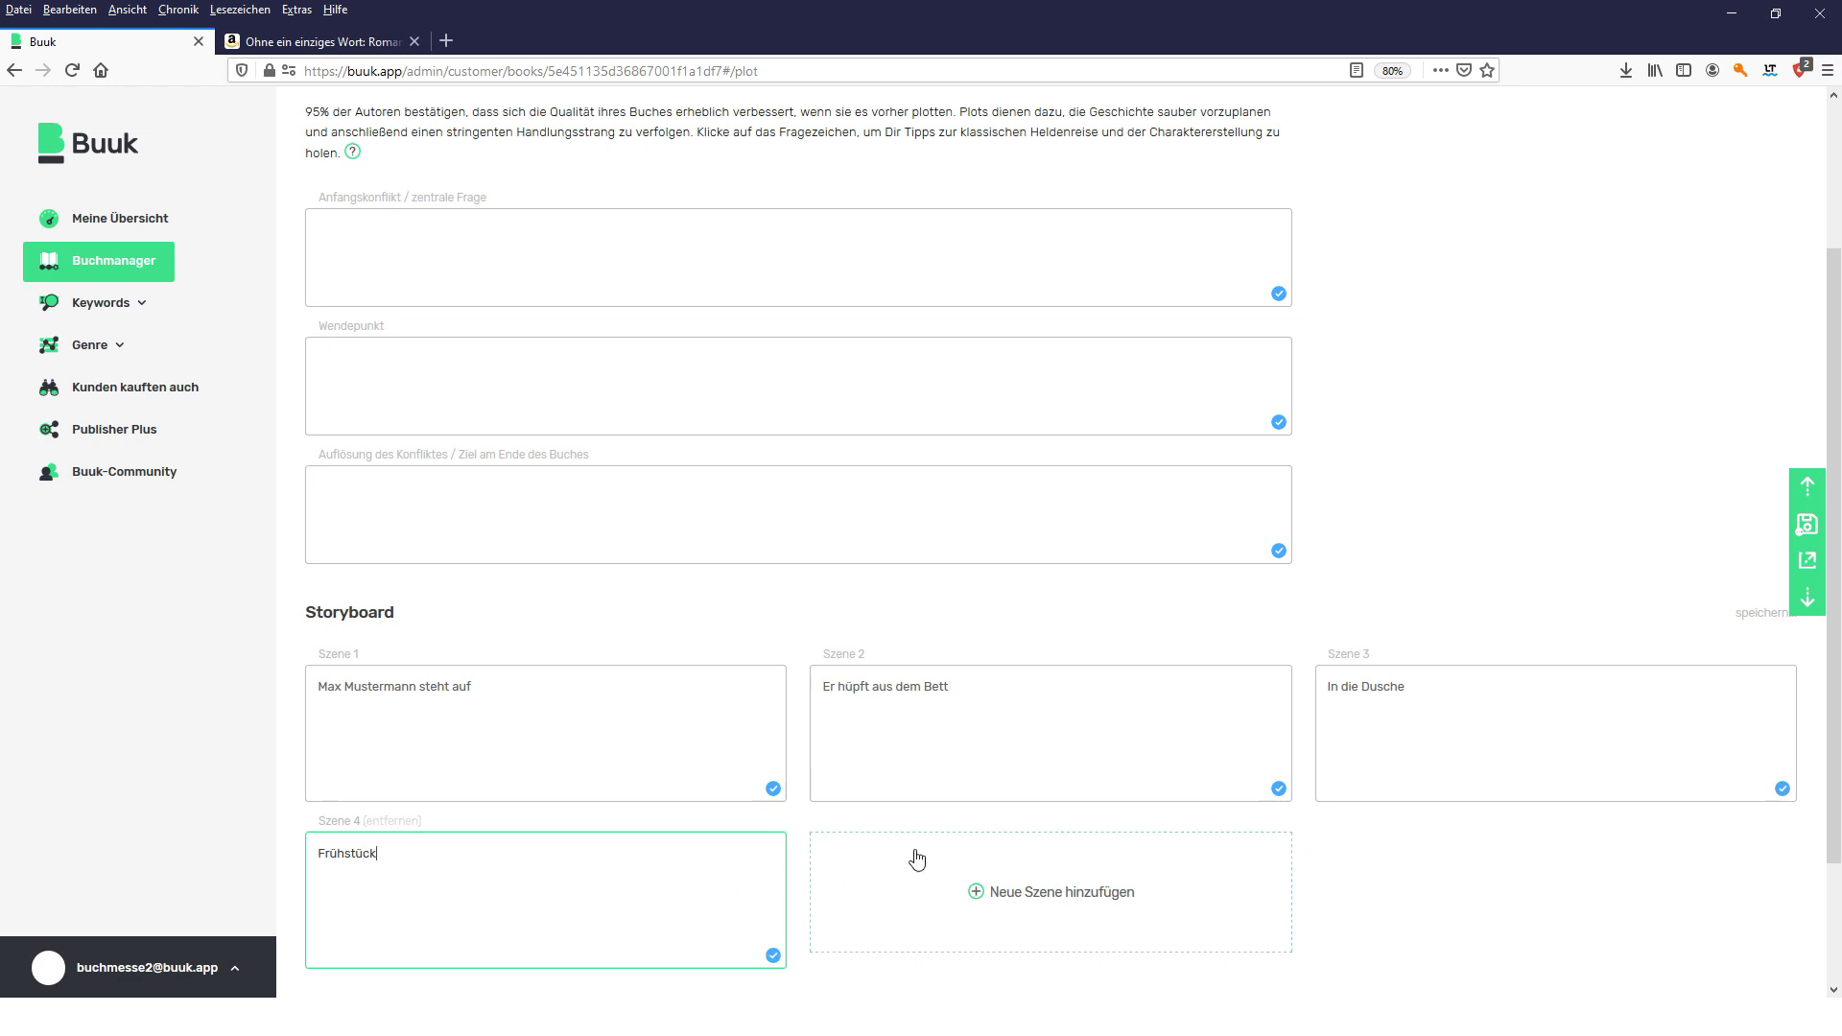
pyautogui.click(959, 870)
pyautogui.write('Er ler')
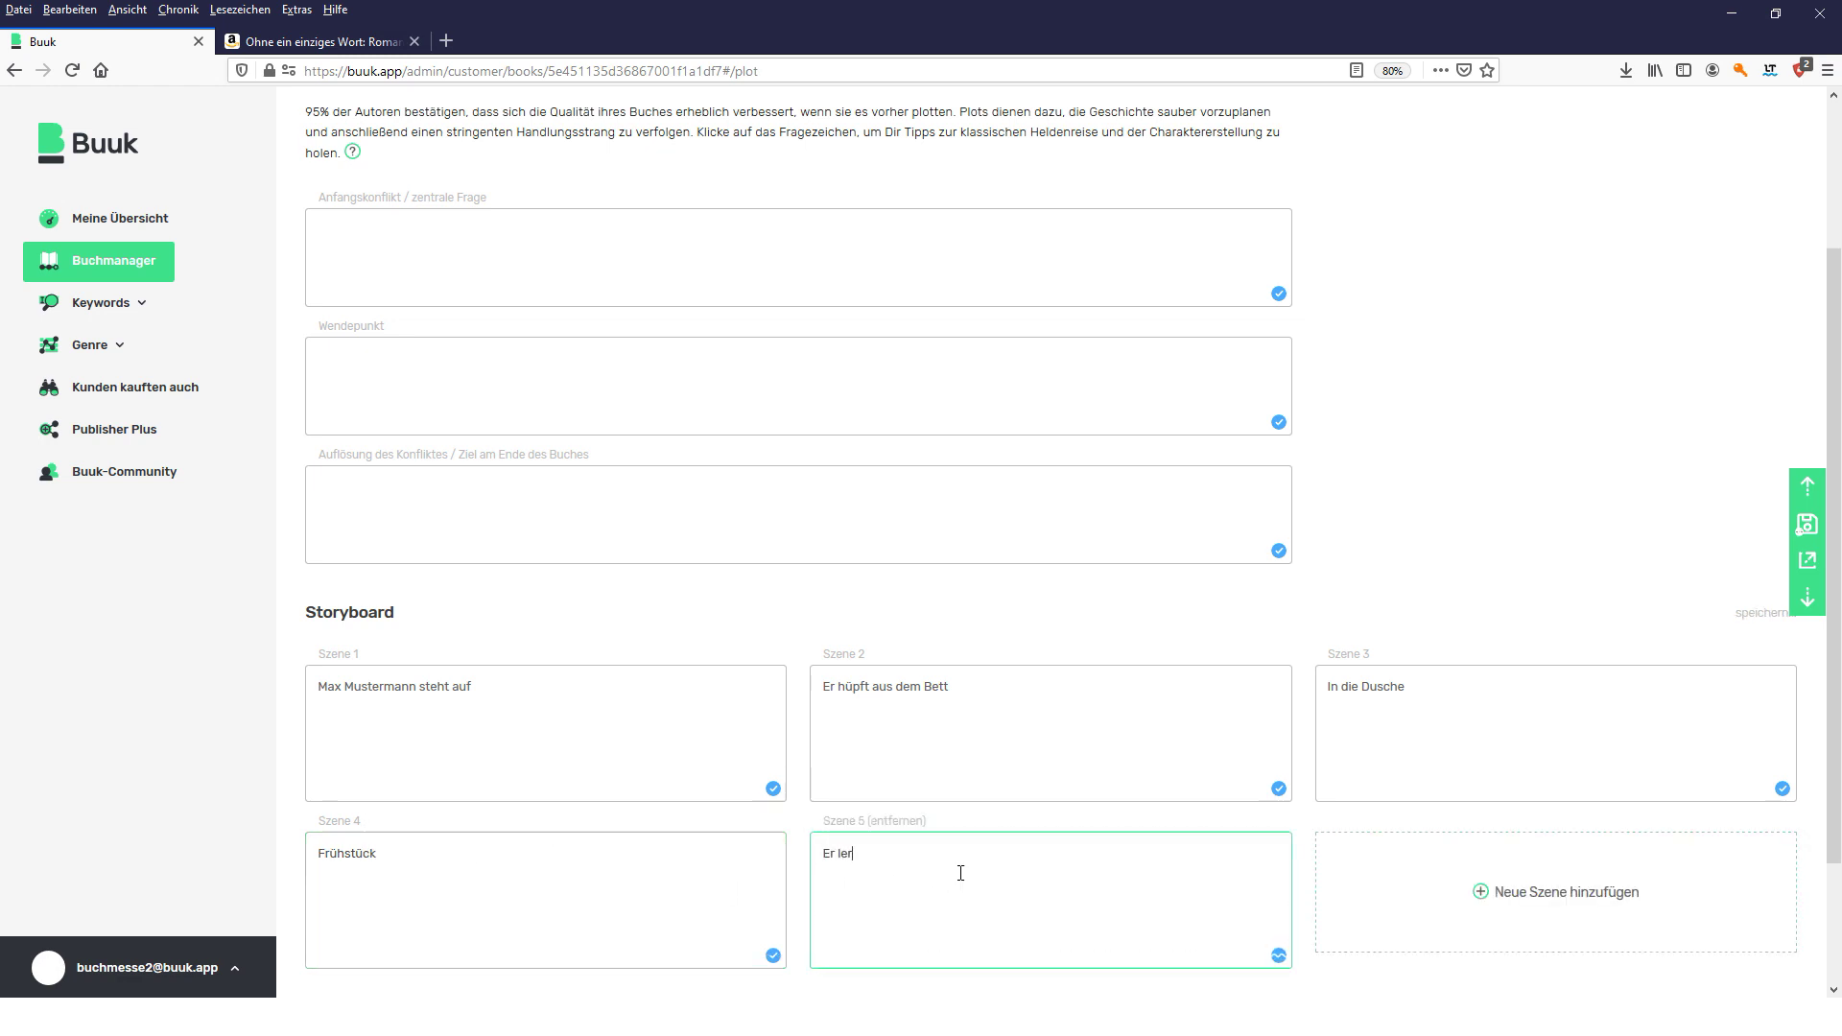
pyautogui.write('nt Jasmin kennen')
# - Reorder the storyboard so the scene about getting to know the female character comes before "Frühstück"
pyautogui.moveTo(844, 772); pyautogui.dragTo(705, 814)
pyautogui.scroll(-2, 855, 768)
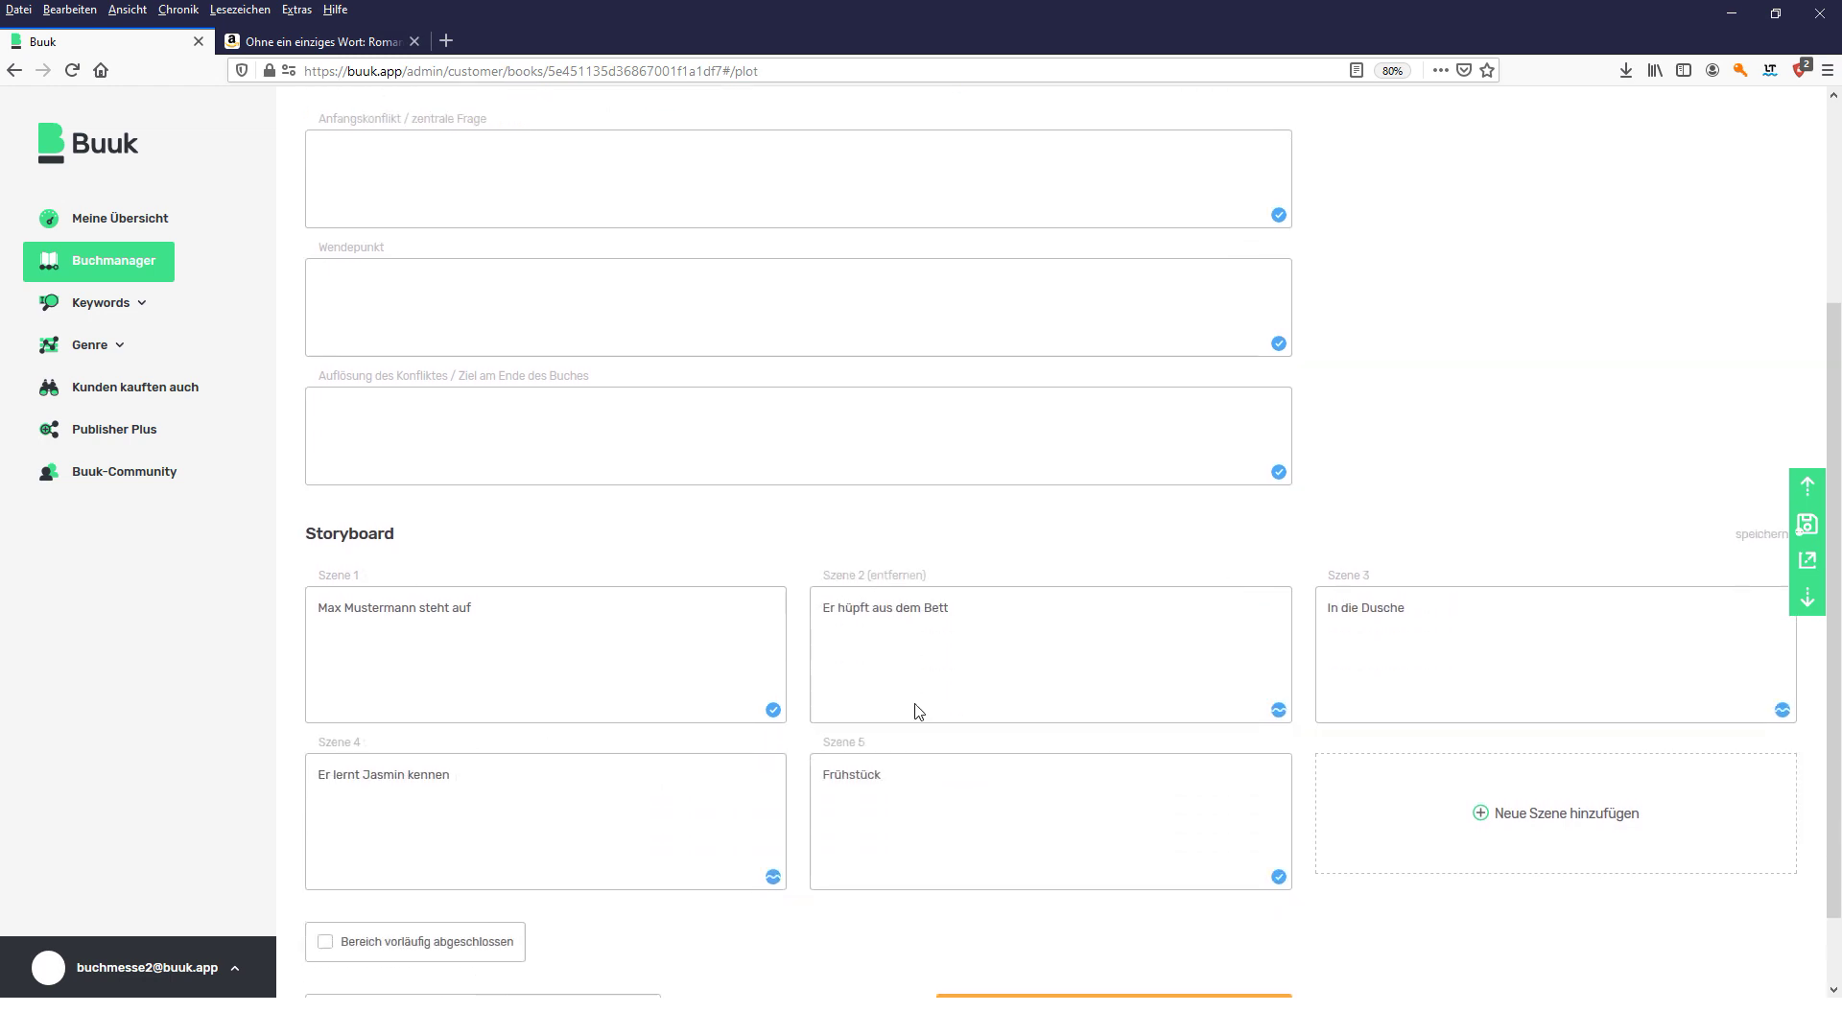
pyautogui.scroll(2, 753, 578)
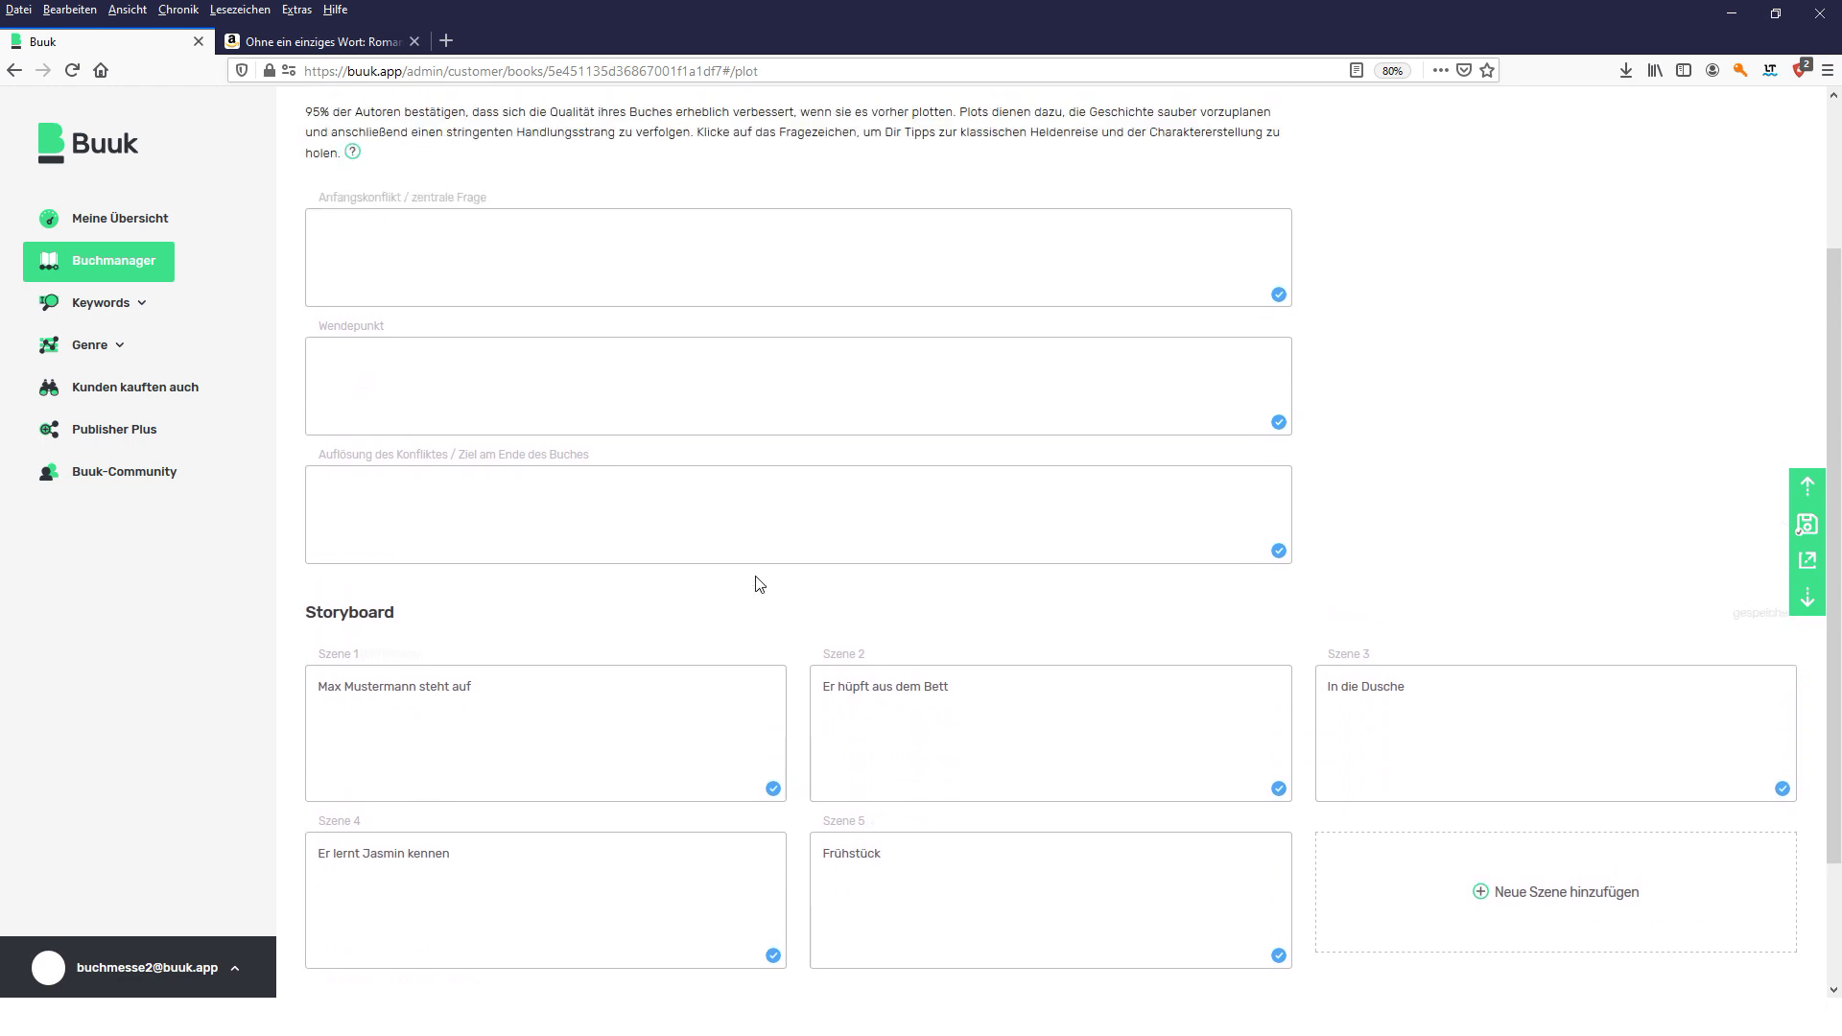
pyautogui.scroll(-2, 754, 581)
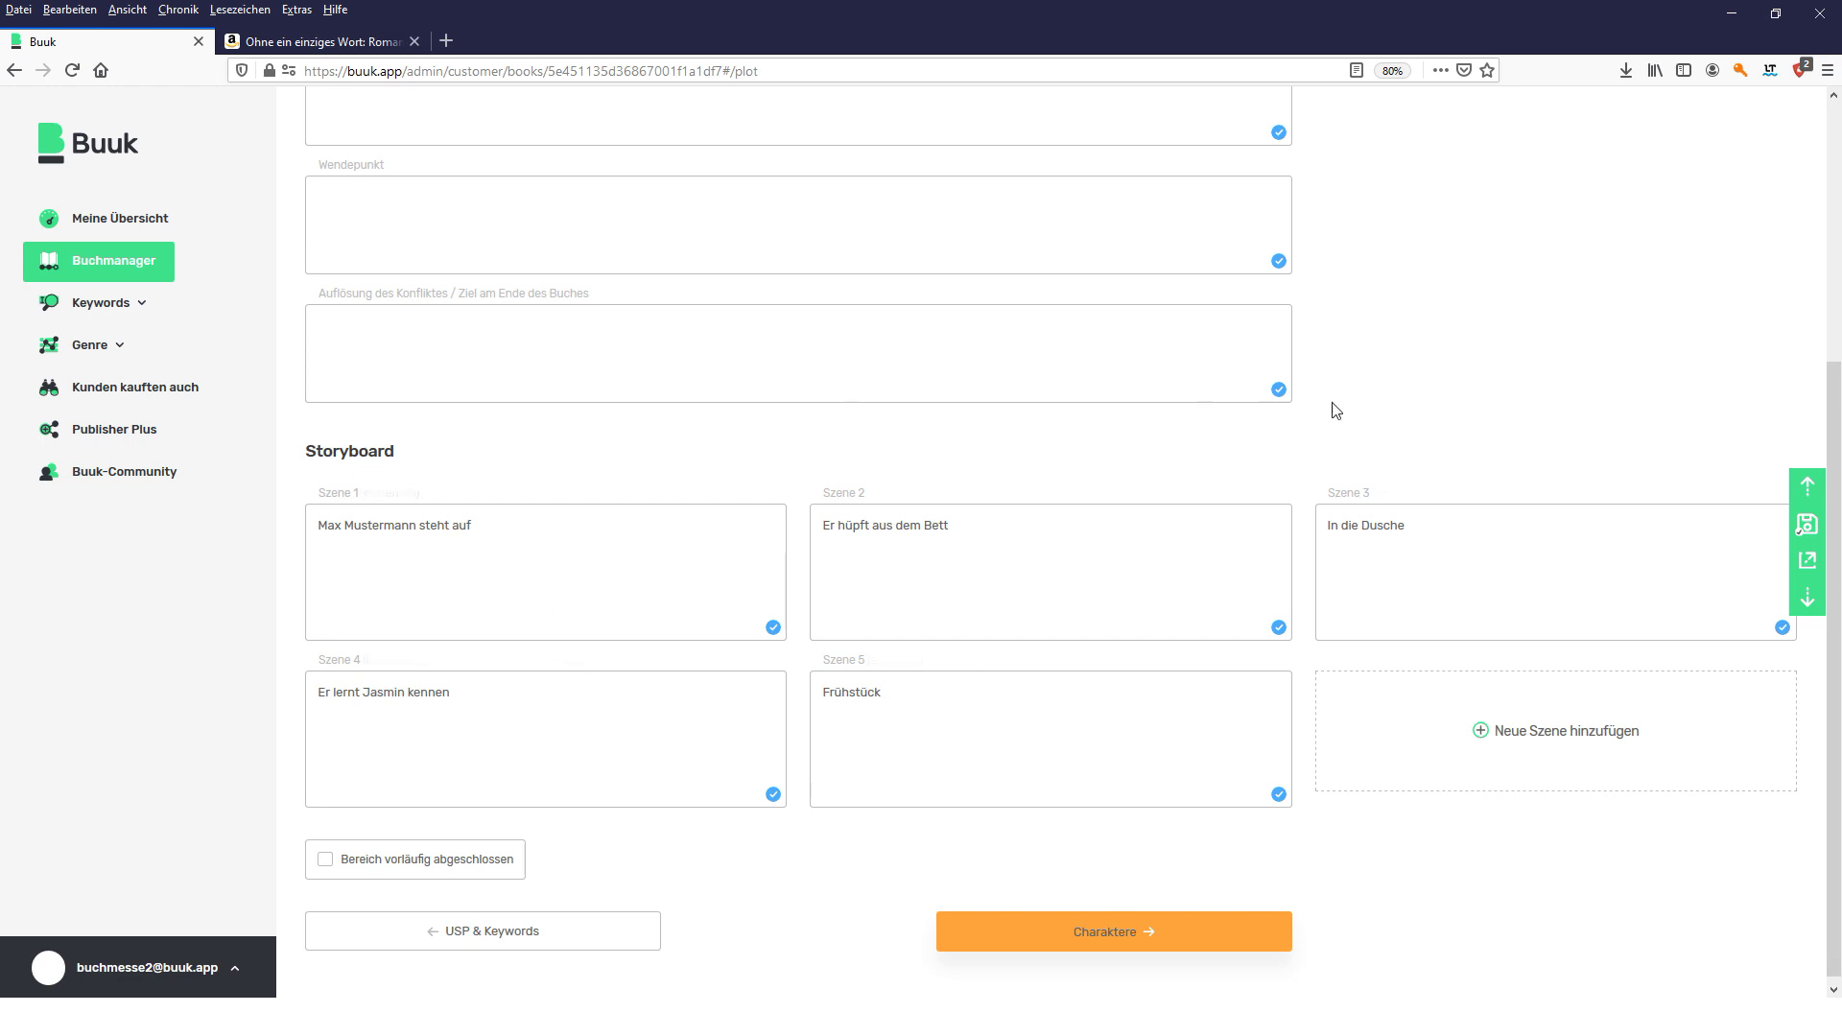
# - Export the plot as a PDF, review its storyboard scenes, and close the PDF
pyautogui.click(1810, 563)
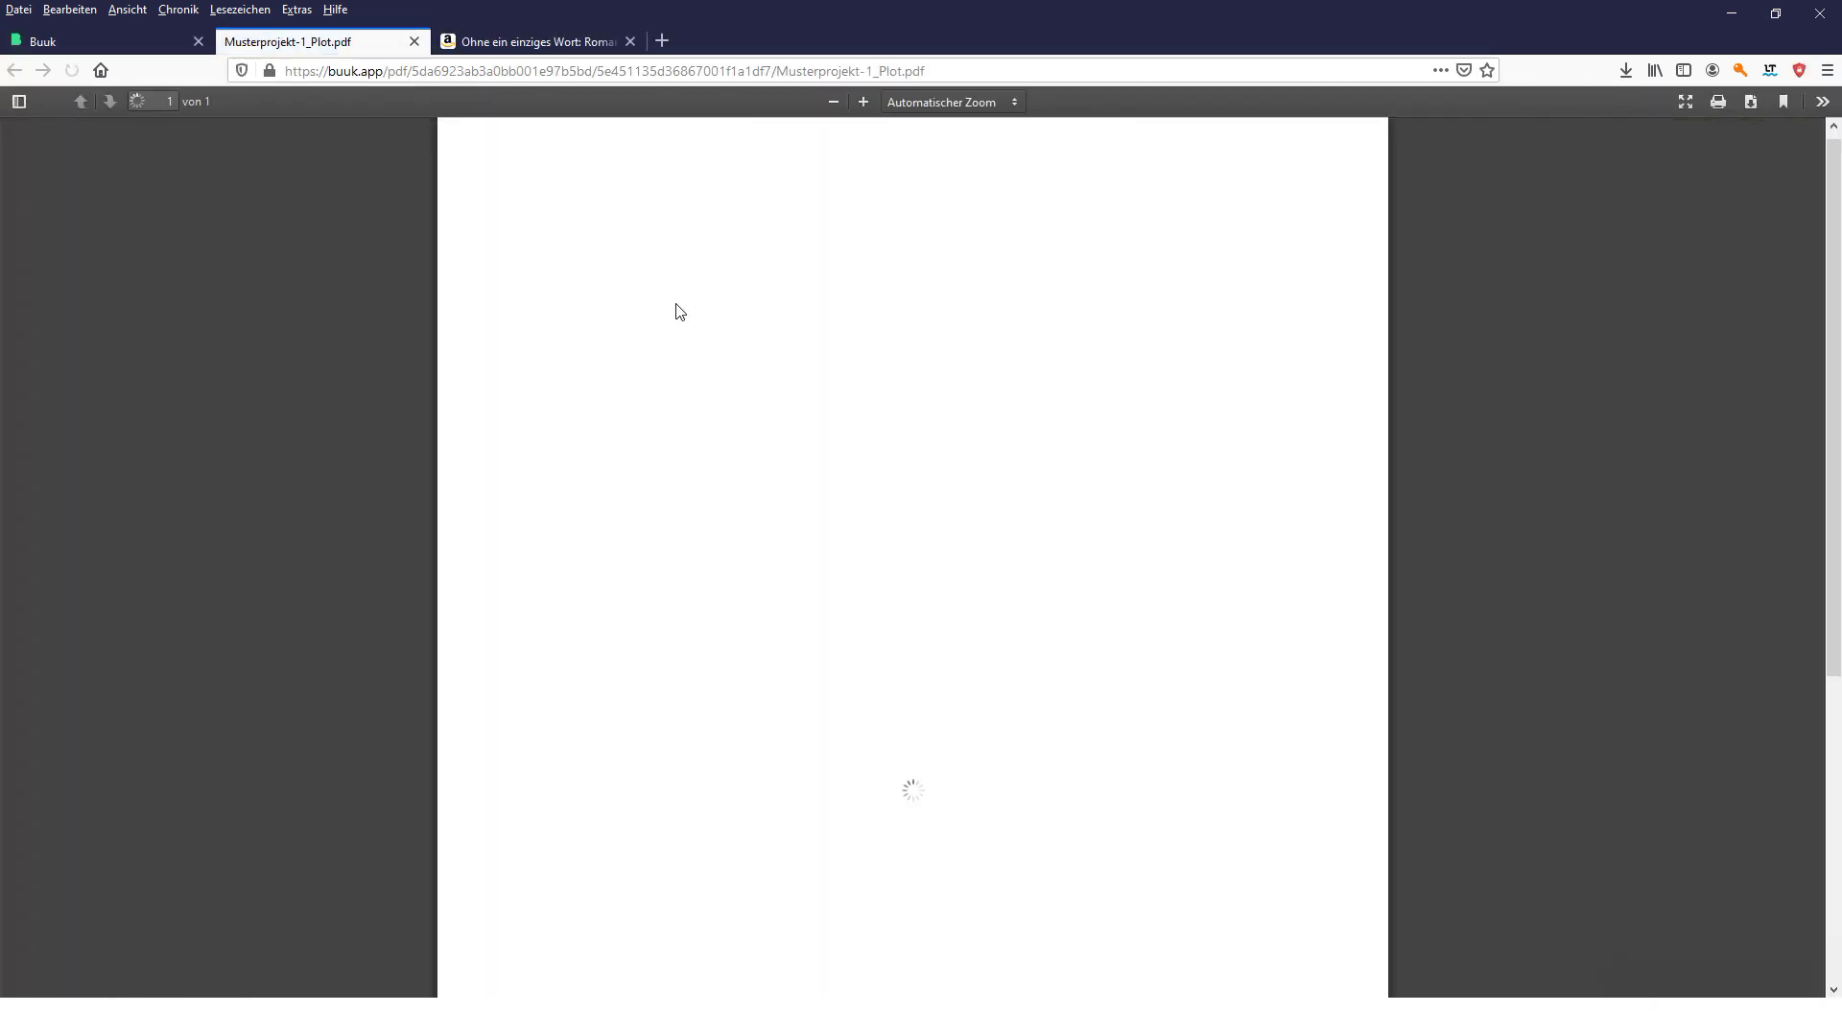
pyautogui.scroll(-5, 744, 596)
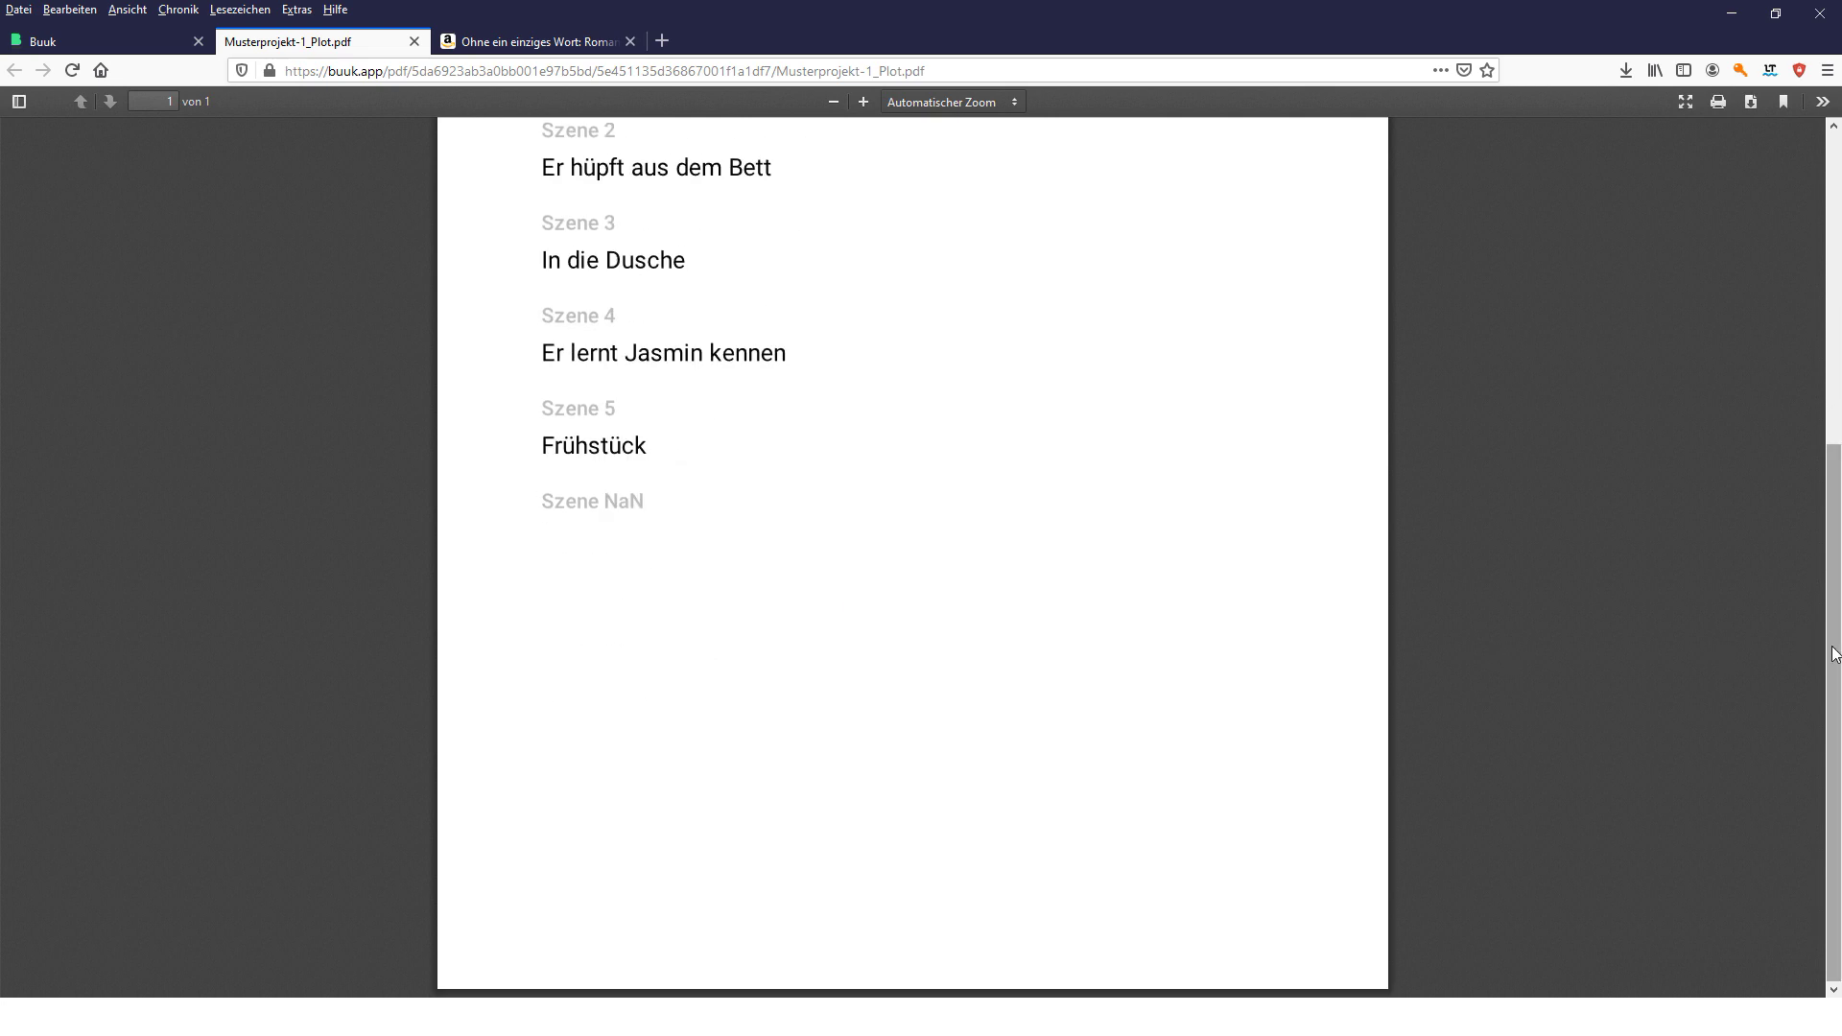
pyautogui.scroll(5, 1834, 654)
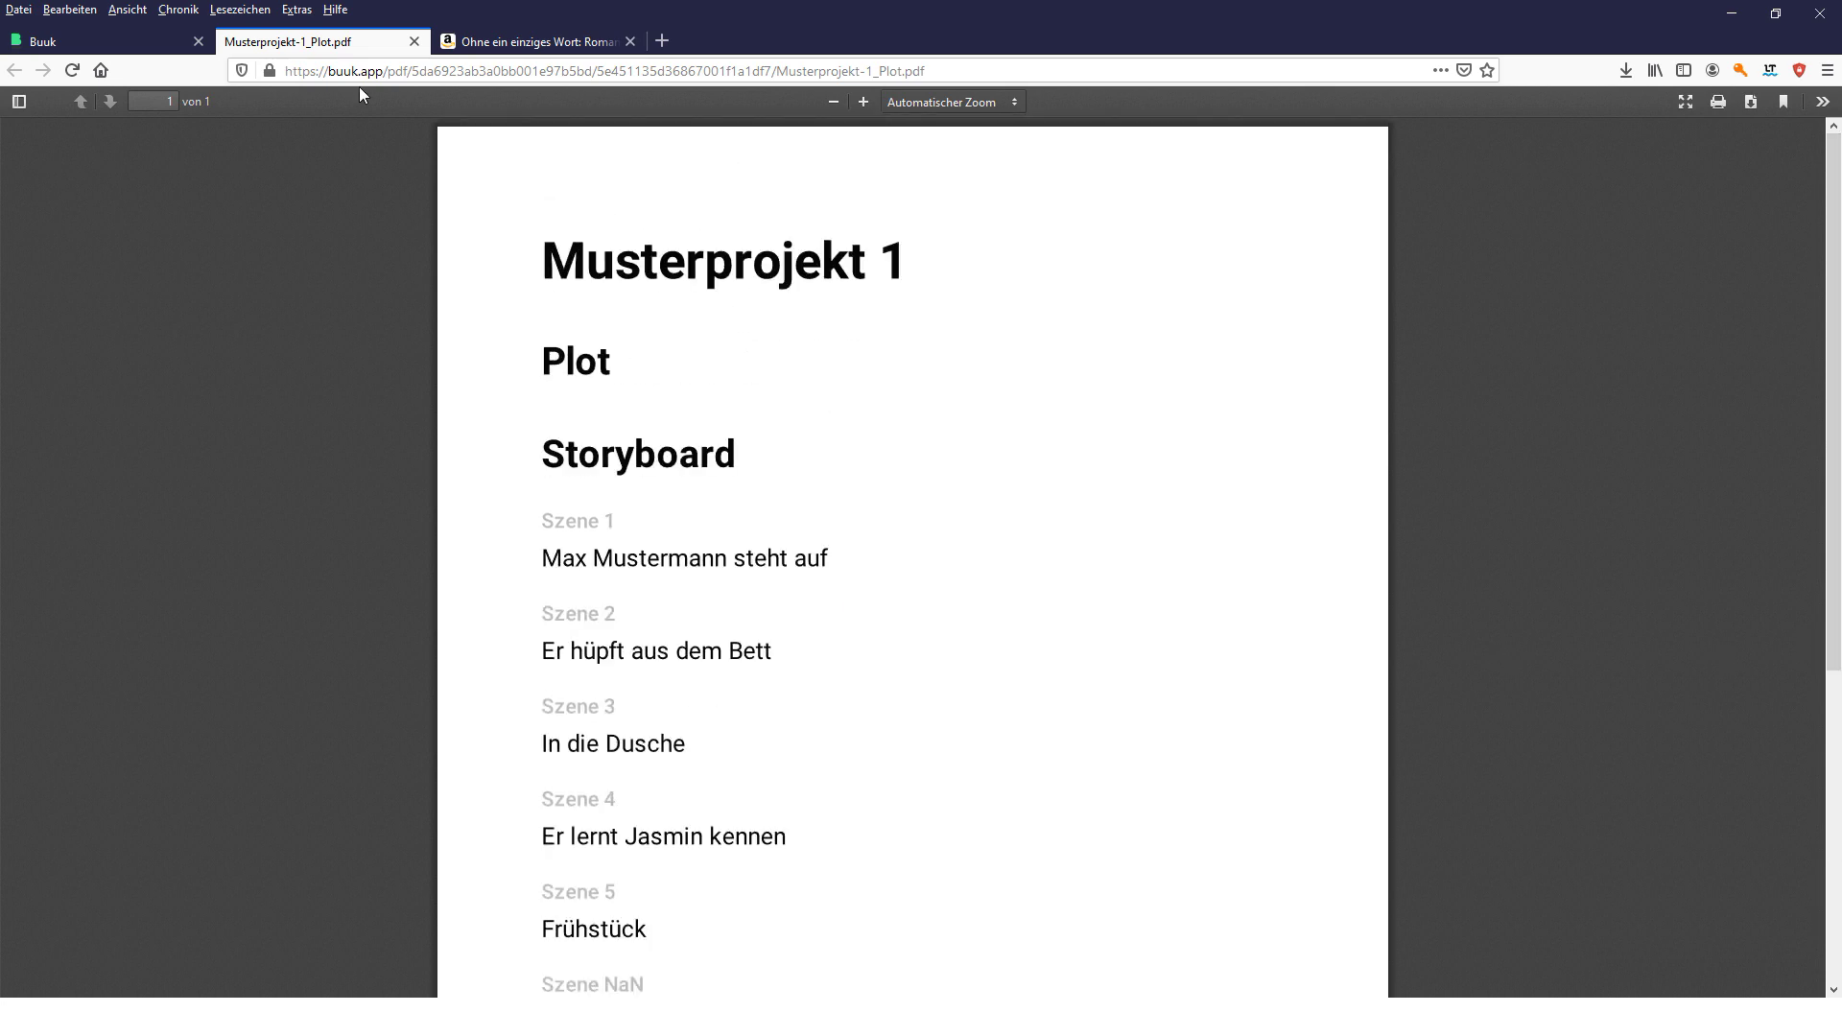
pyautogui.click(414, 42)
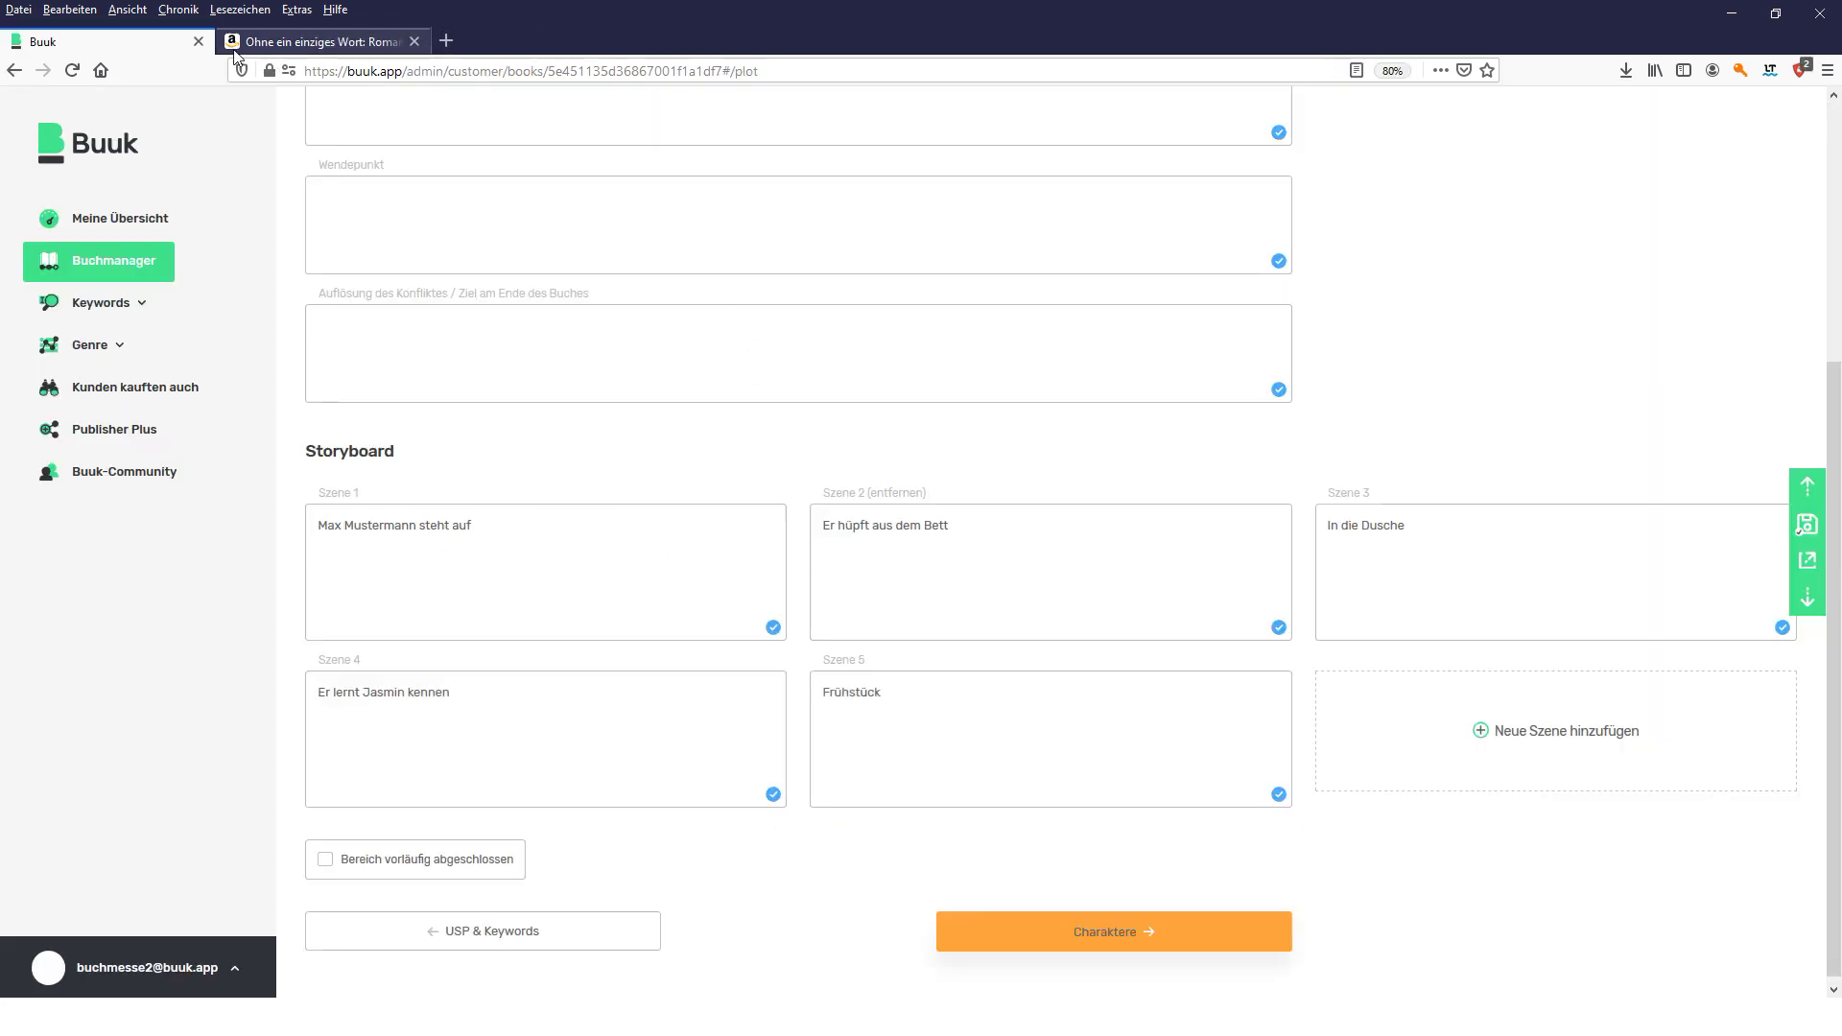
# - Create a new character in the characters section, entering the main character's full name and a short physical description
pyautogui.click(1083, 935)
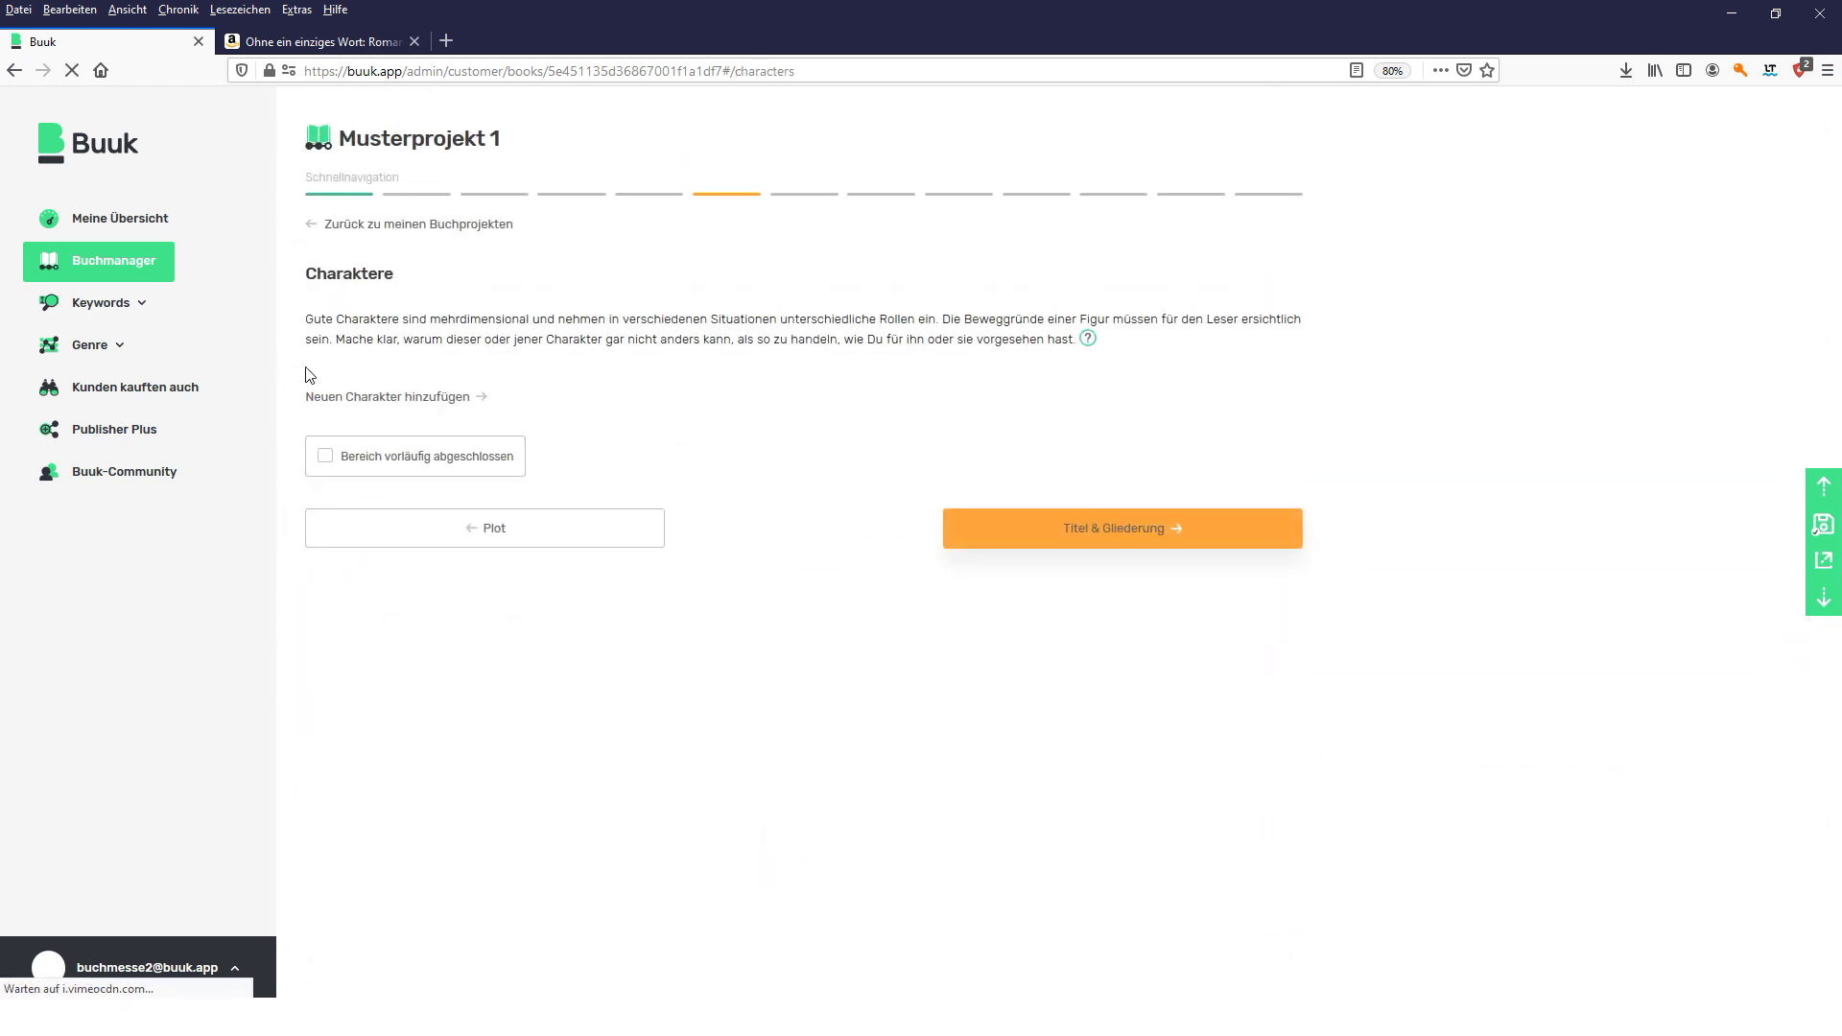
pyautogui.click(394, 399)
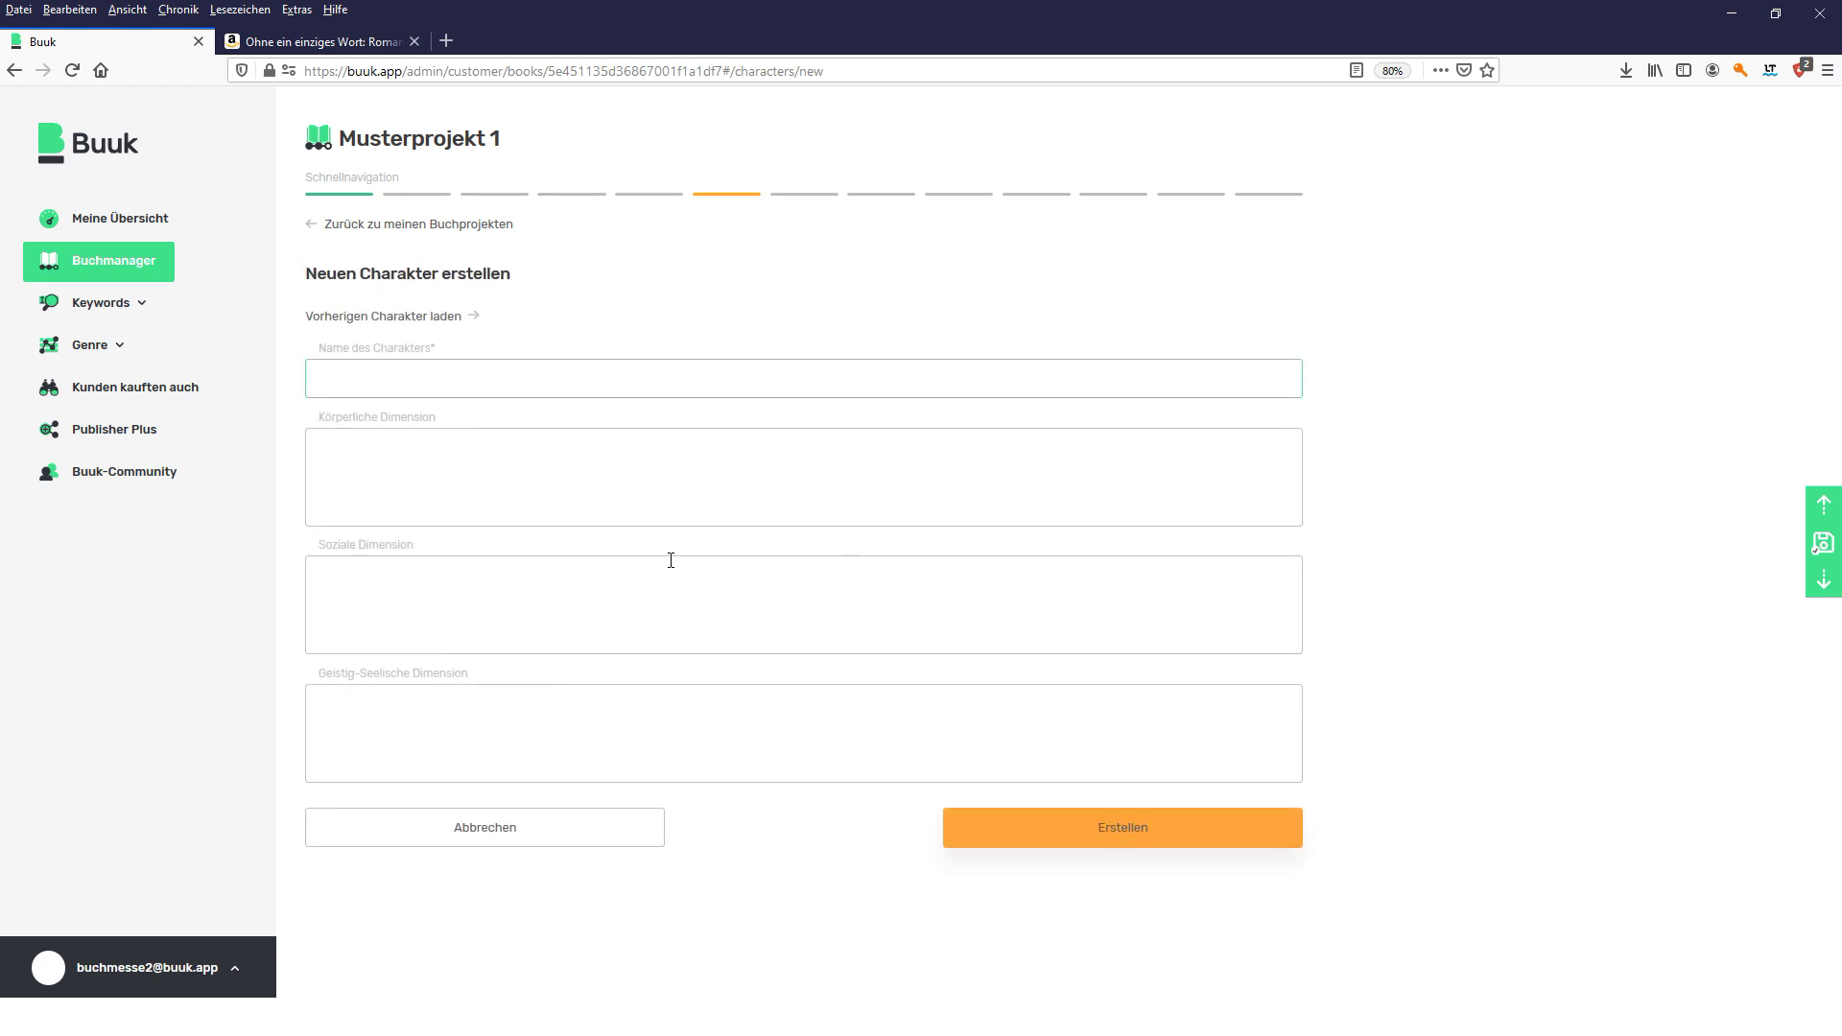
pyautogui.write('Max Mustermann')
pyautogui.press('Tab')
pyautogui.write('Dic')
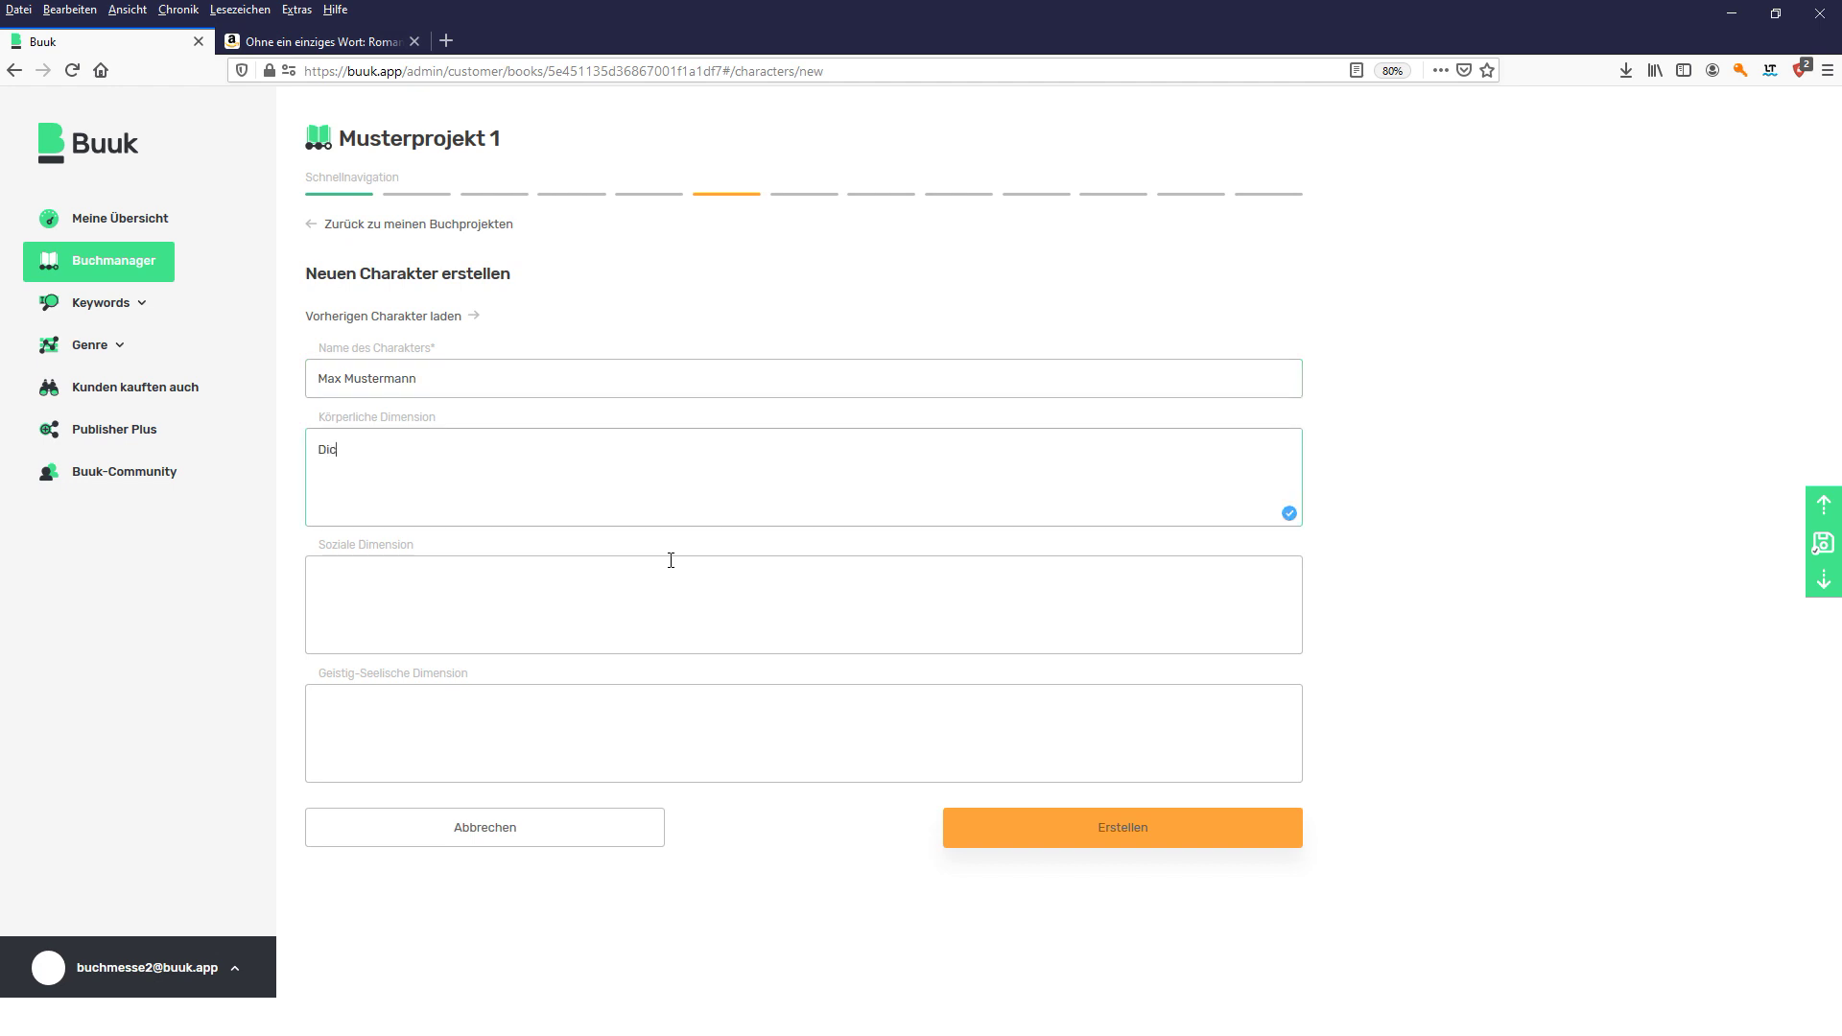
pyautogui.click(670, 561)
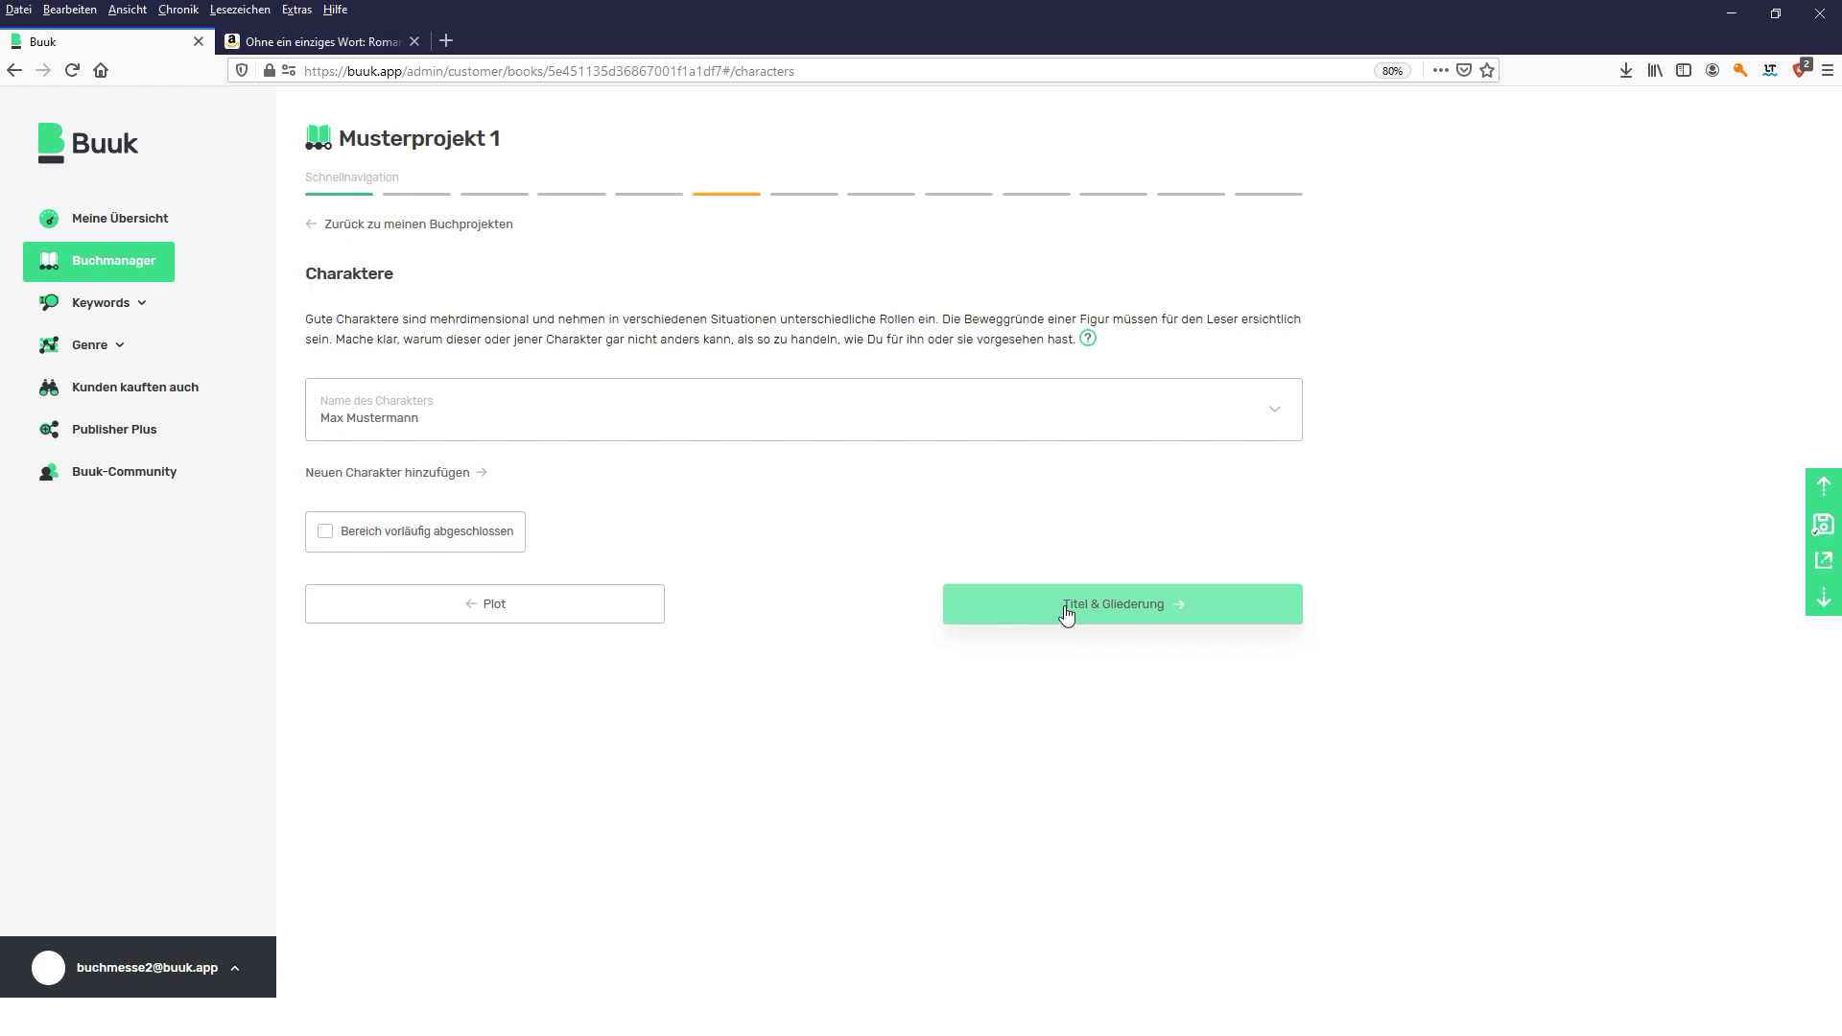
# - Go to the title and outline section and add an outline point with the main character's first name plus "steht auf"
pyautogui.click(1065, 622)
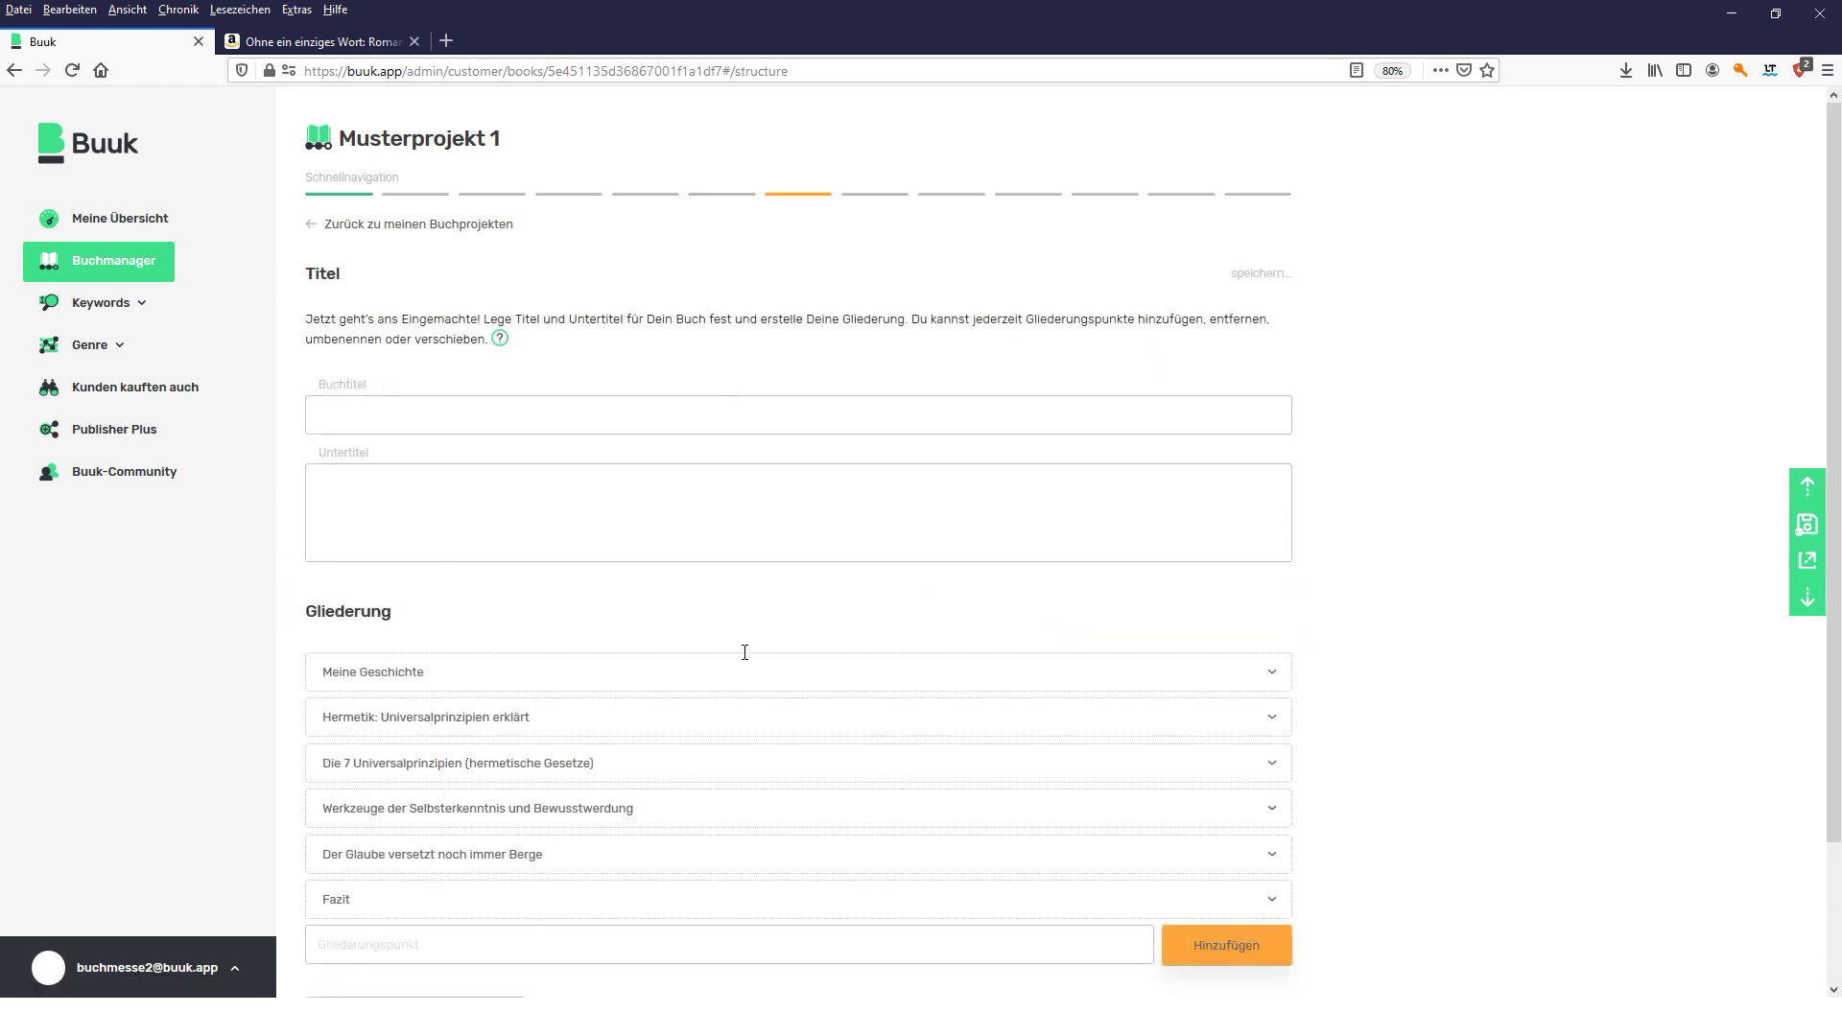
pyautogui.scroll(-3, 391, 608)
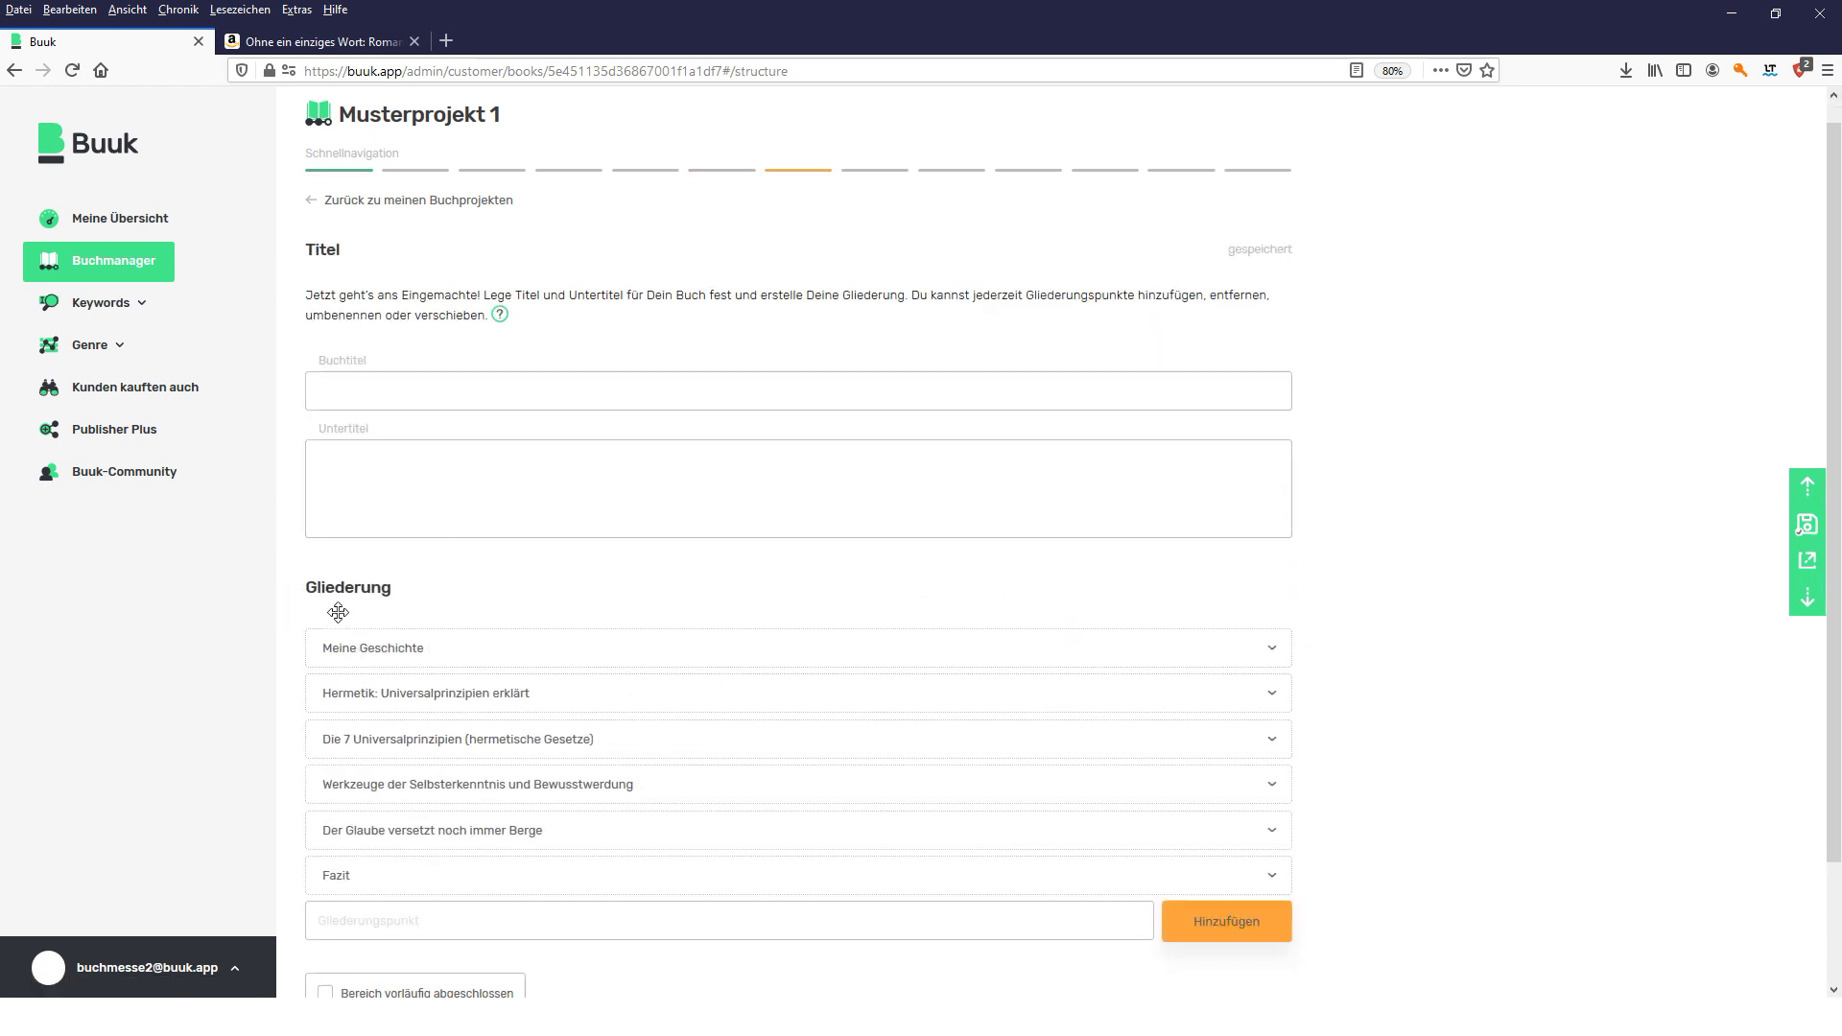
pyautogui.click(393, 774)
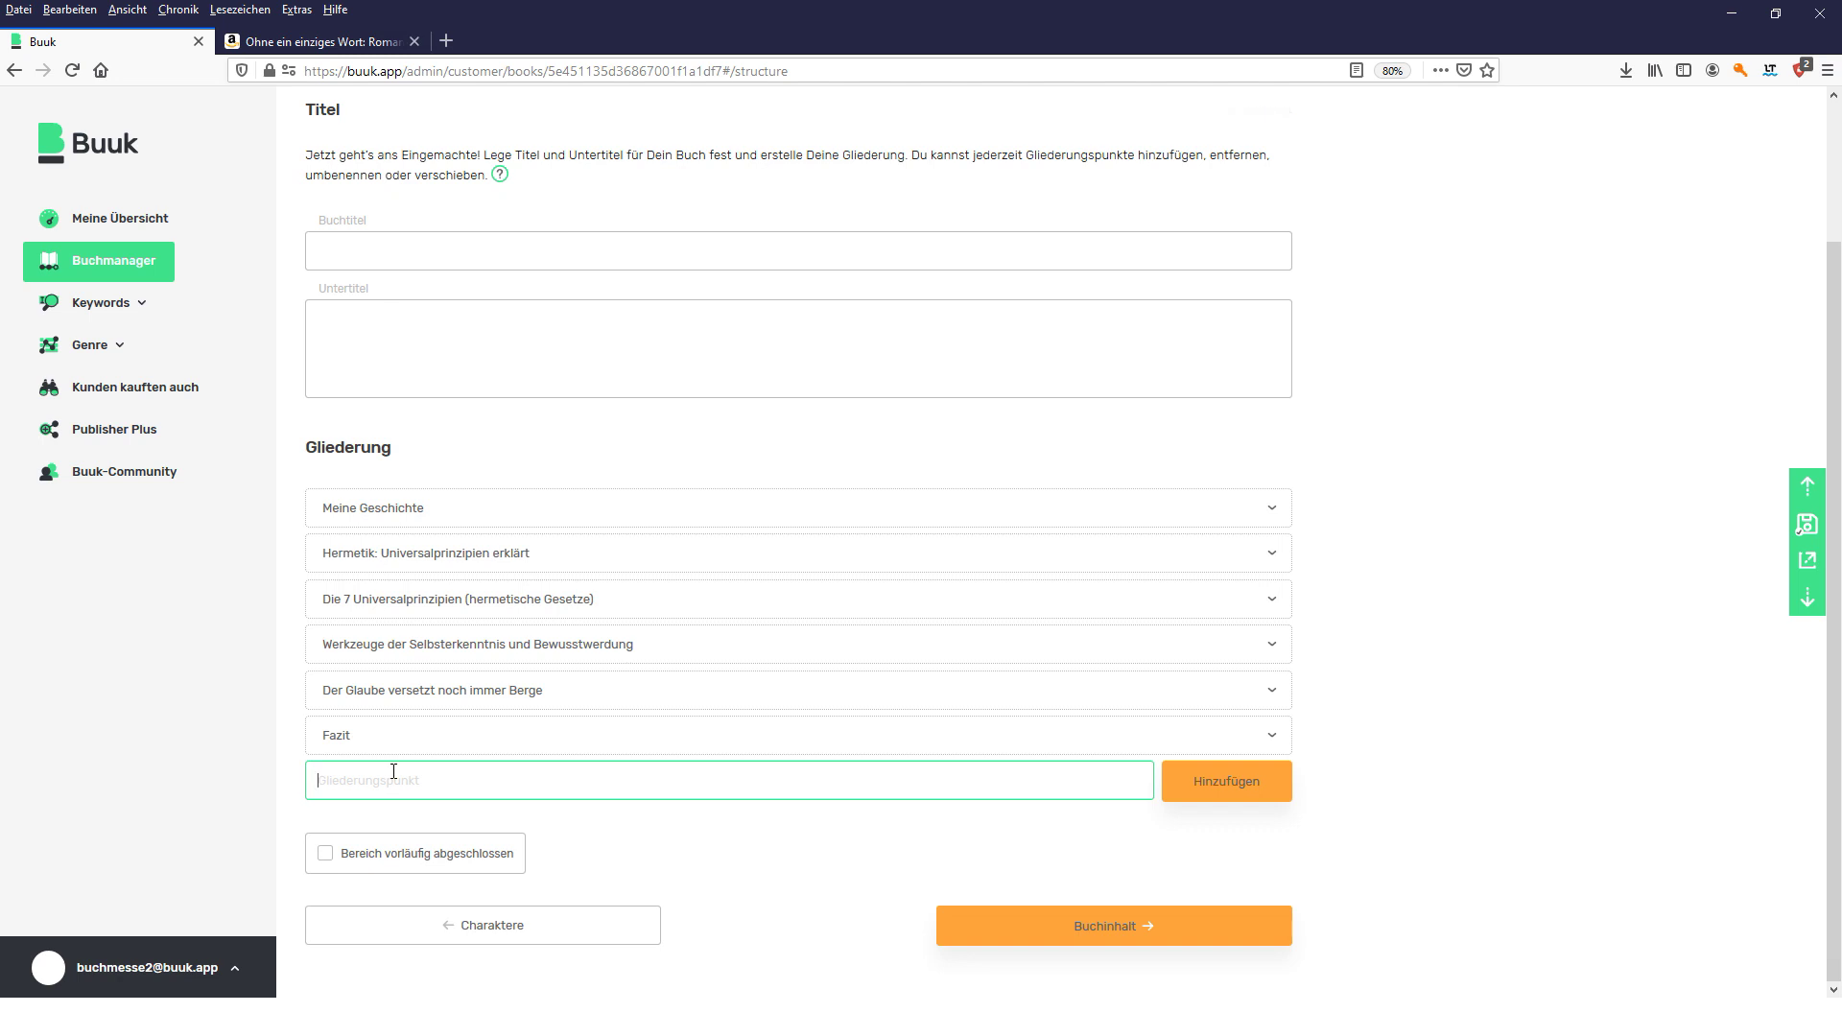
pyautogui.write('Max steht auf')
pyautogui.press('Return')
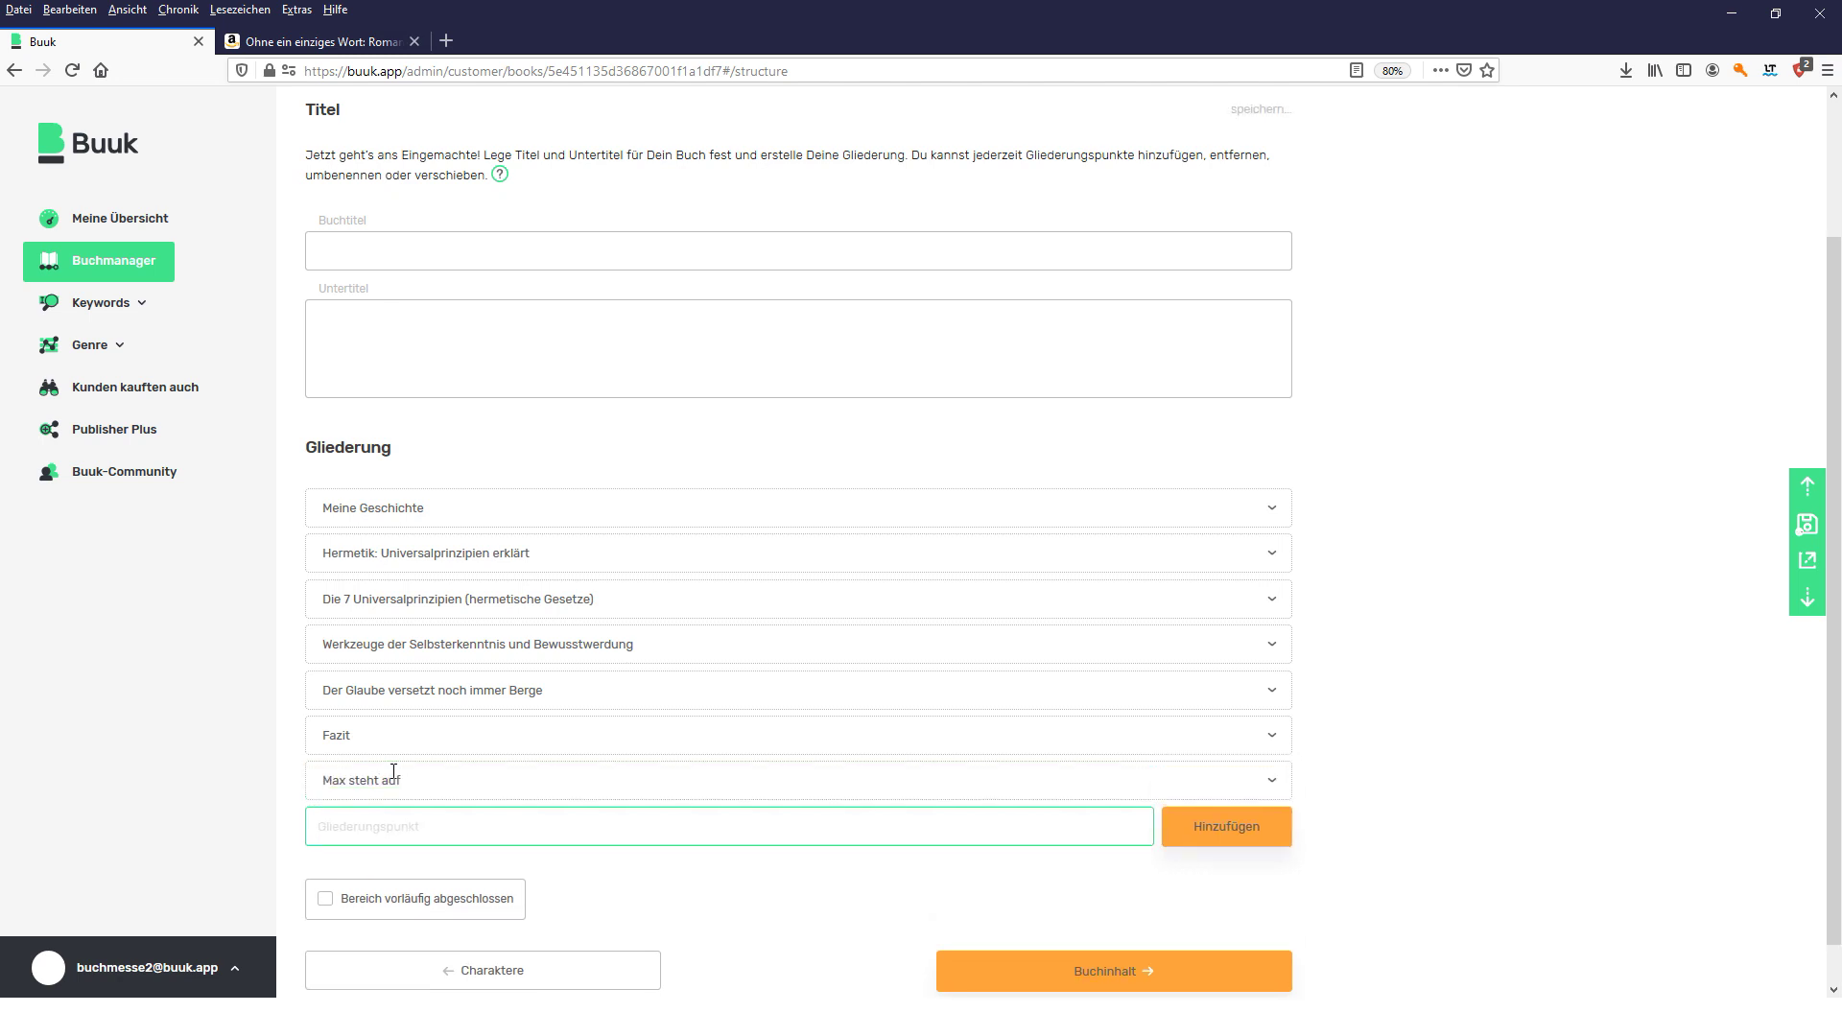
# - Add a sub-point beneath the new outline point with the female character's first name plus "und die Liebe"
pyautogui.click(1270, 785)
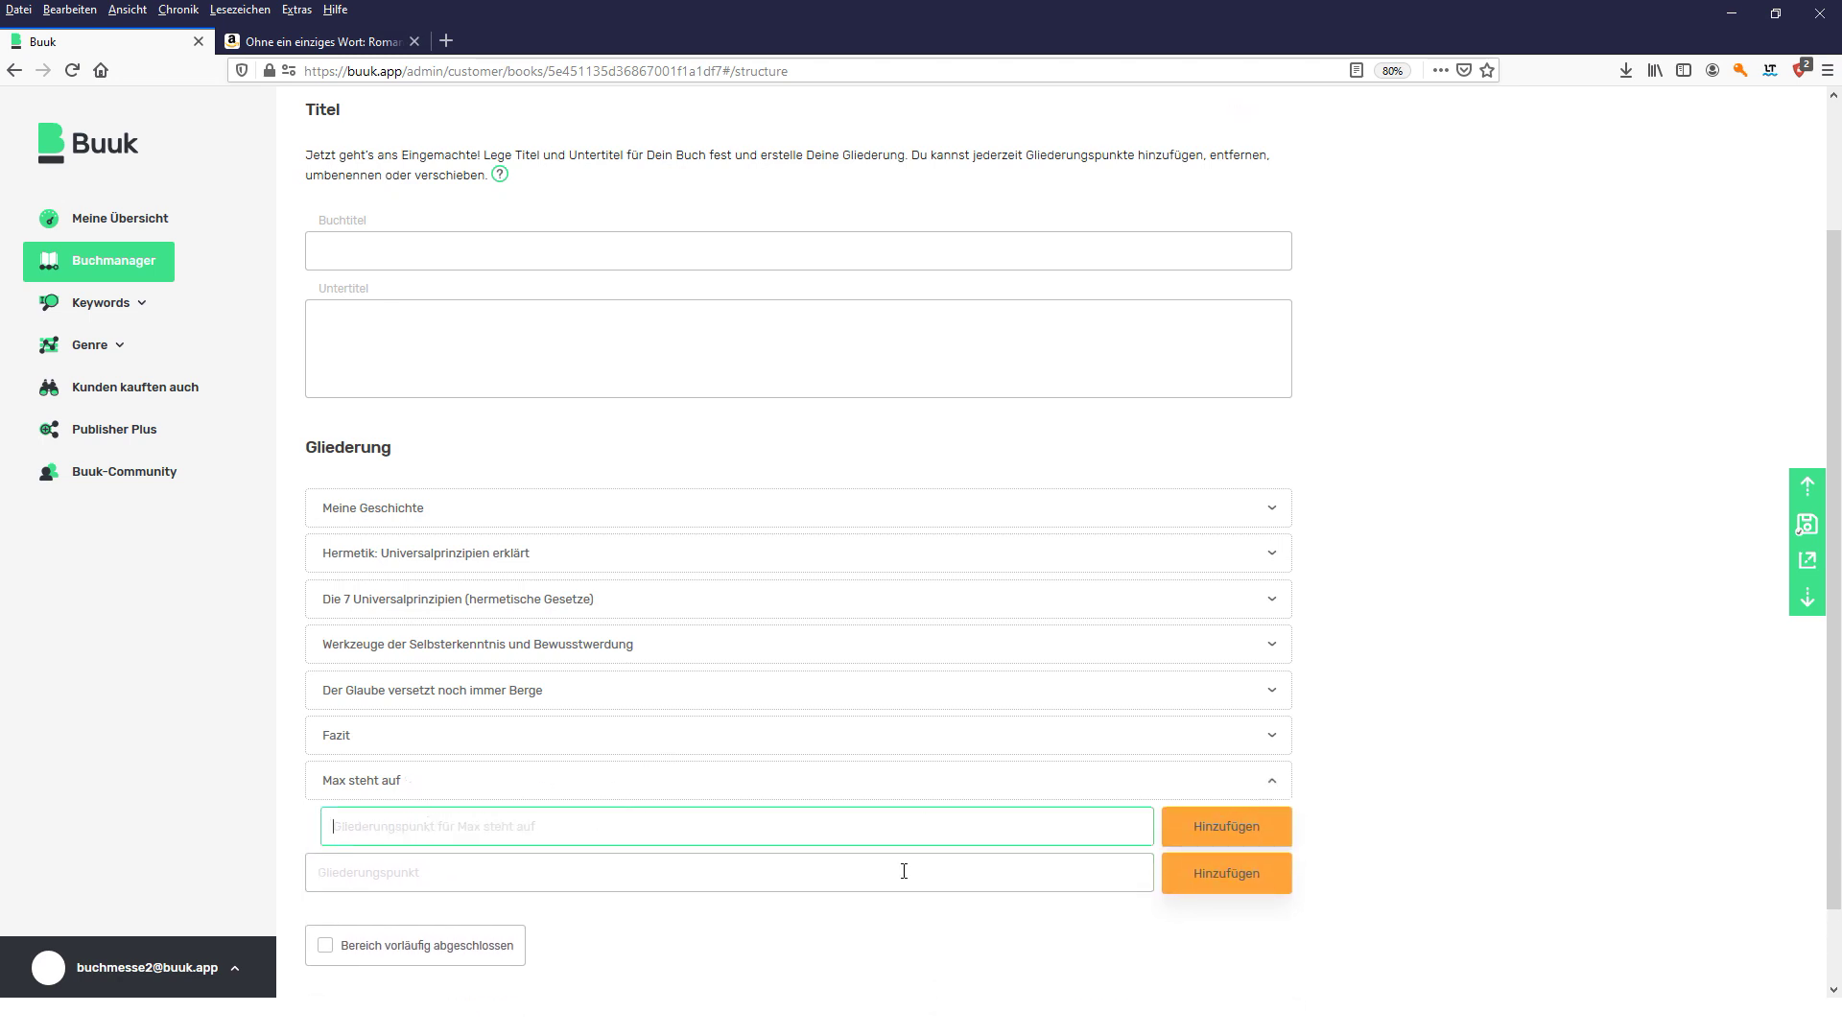
pyautogui.write('Jasmin und die Liebe')
pyautogui.click(1244, 838)
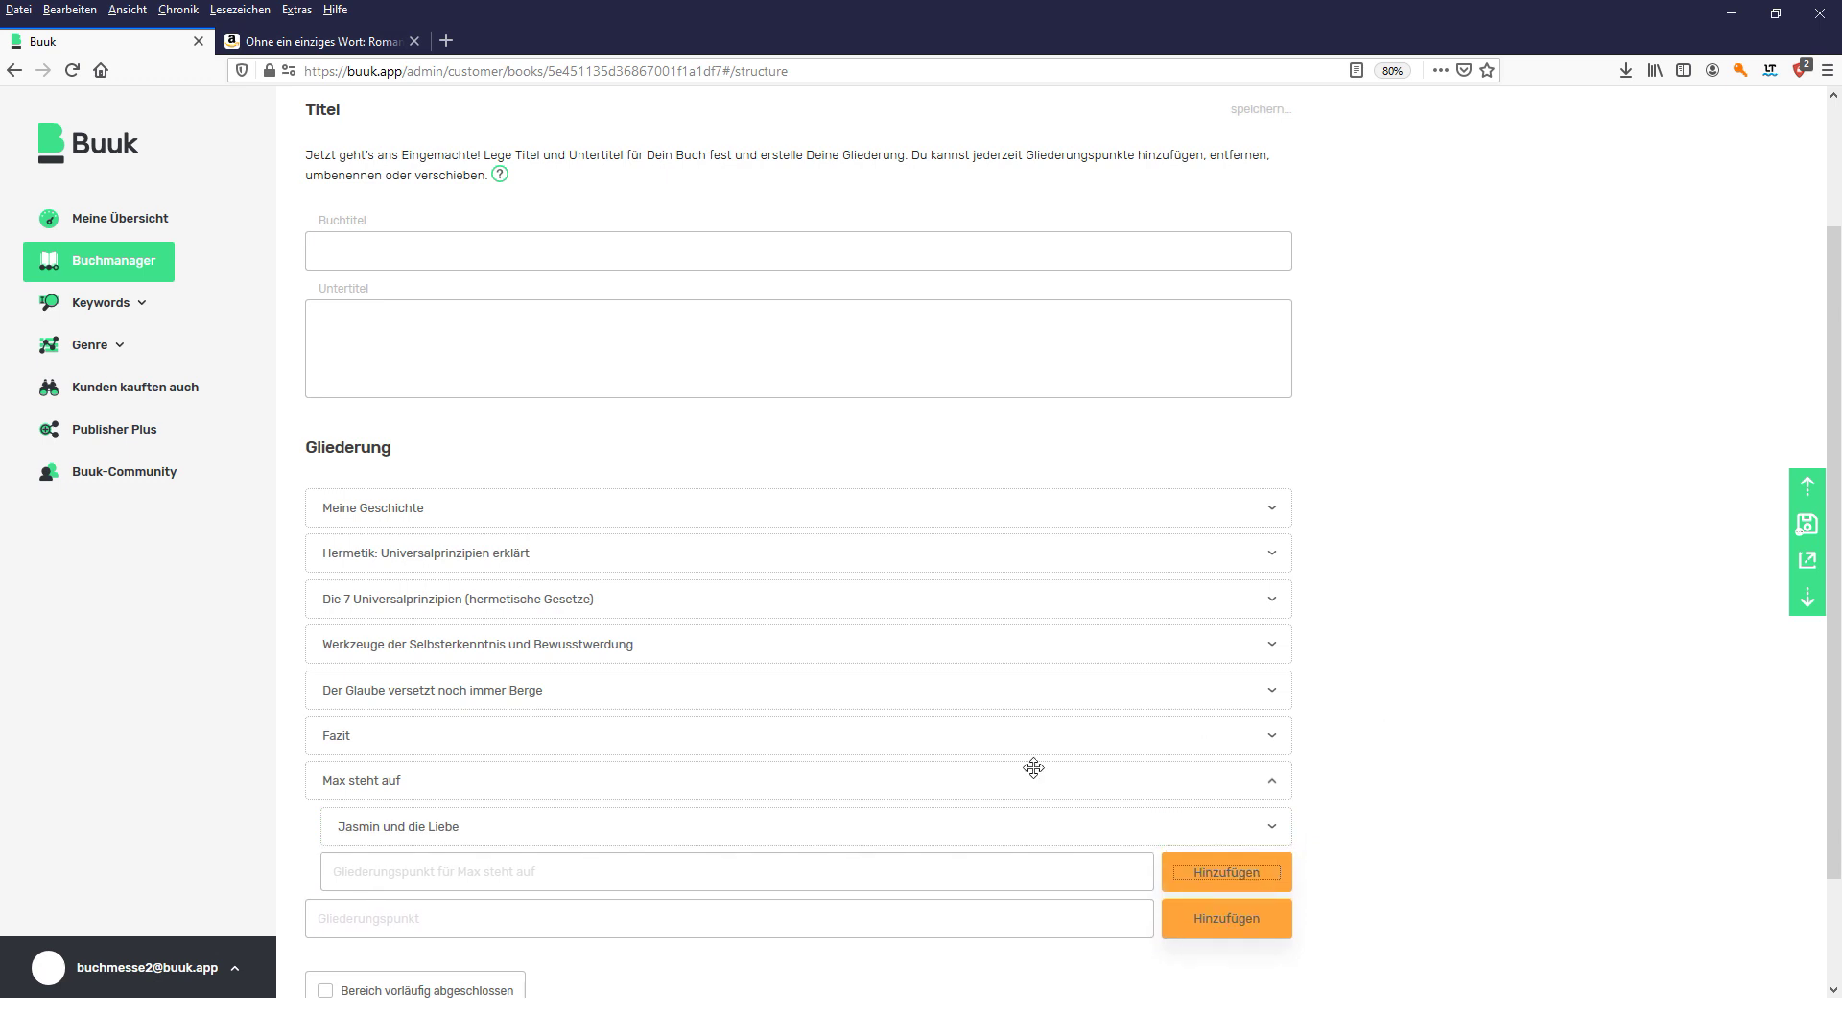
pyautogui.scroll(-3, 826, 816)
pyautogui.scroll(3, 748, 786)
pyautogui.scroll(2, 713, 763)
pyautogui.click(482, 369)
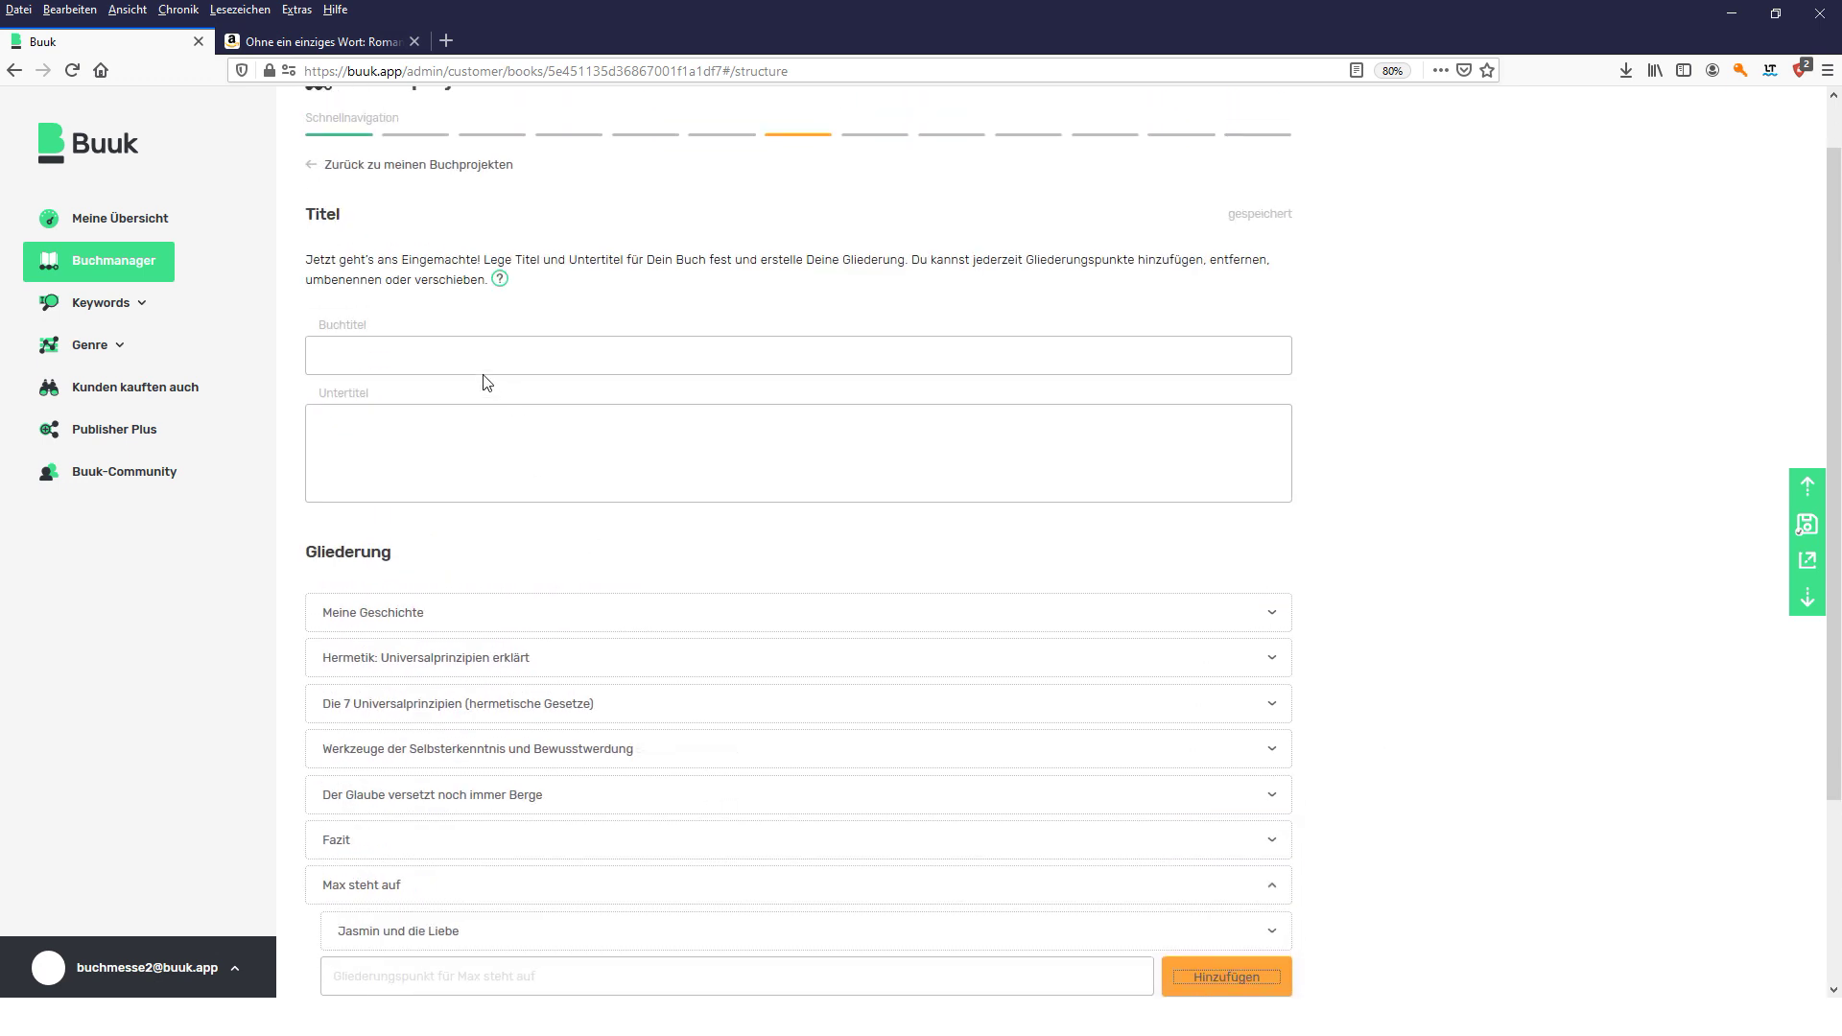
pyautogui.click(499, 420)
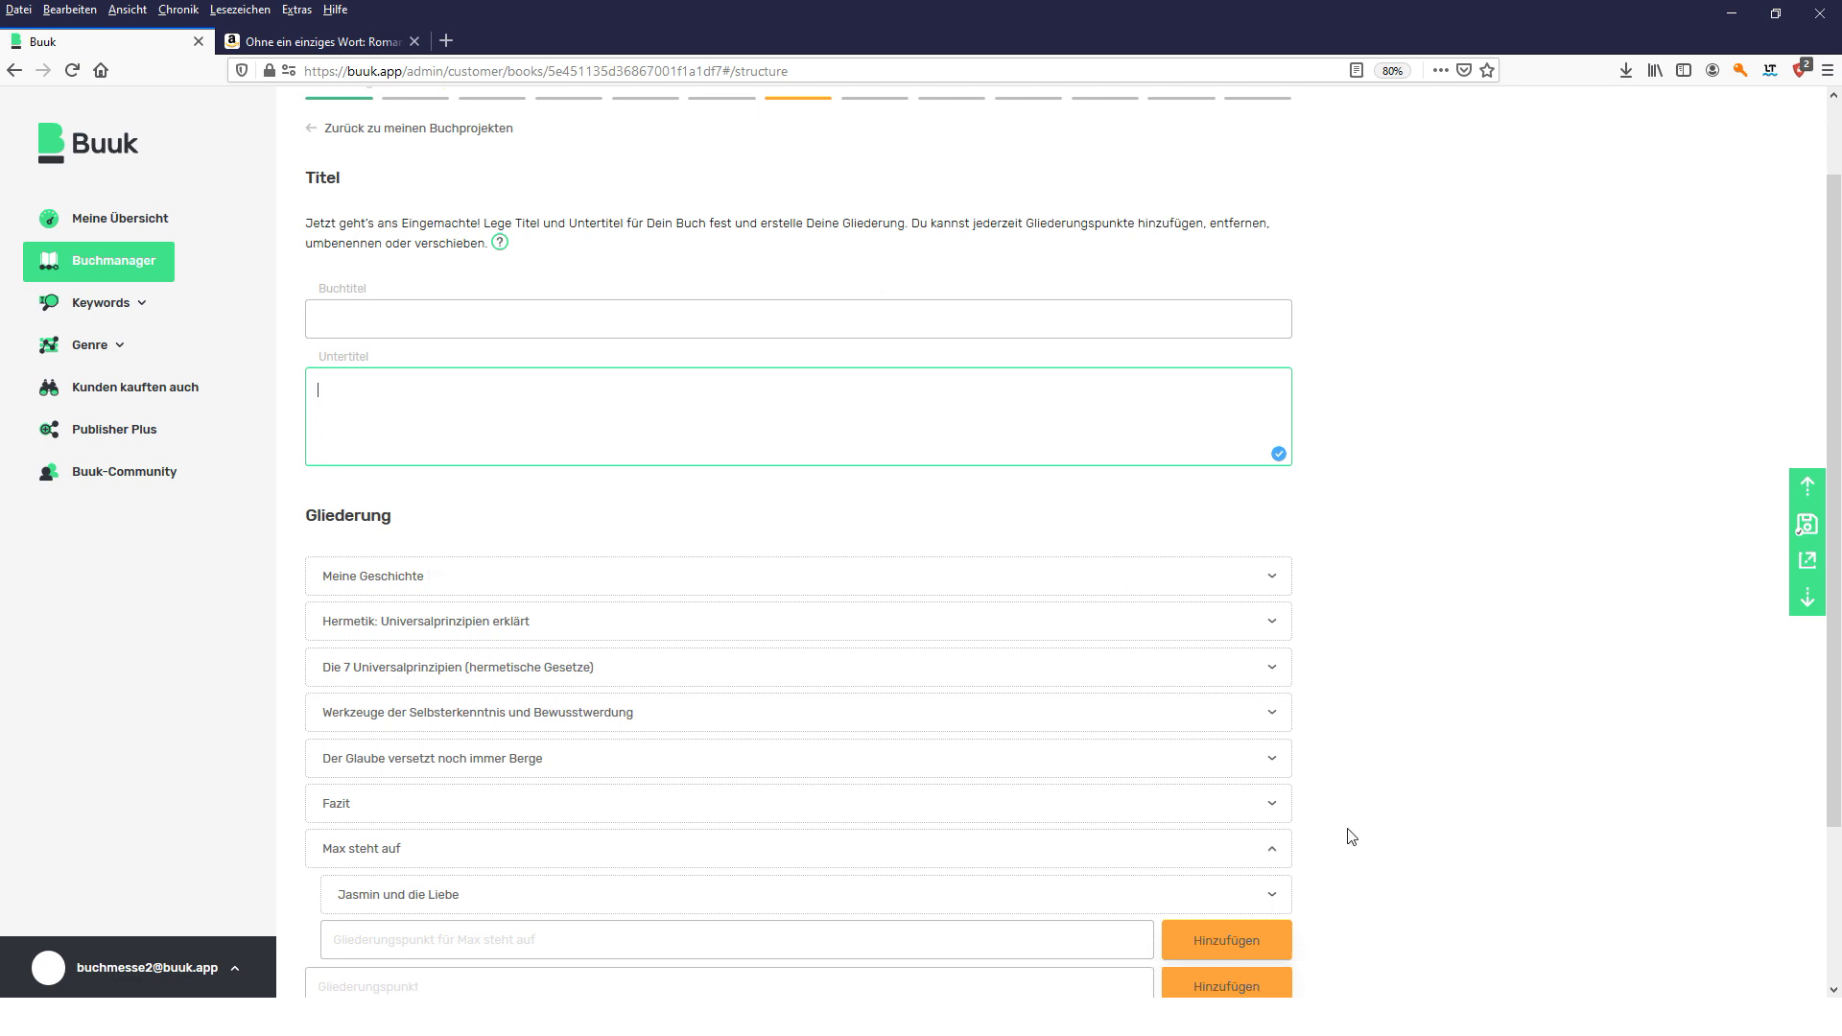
# - Go to the book content section and open the empty chapter about the main character getting up for writing
pyautogui.scroll(-3, 1296, 864)
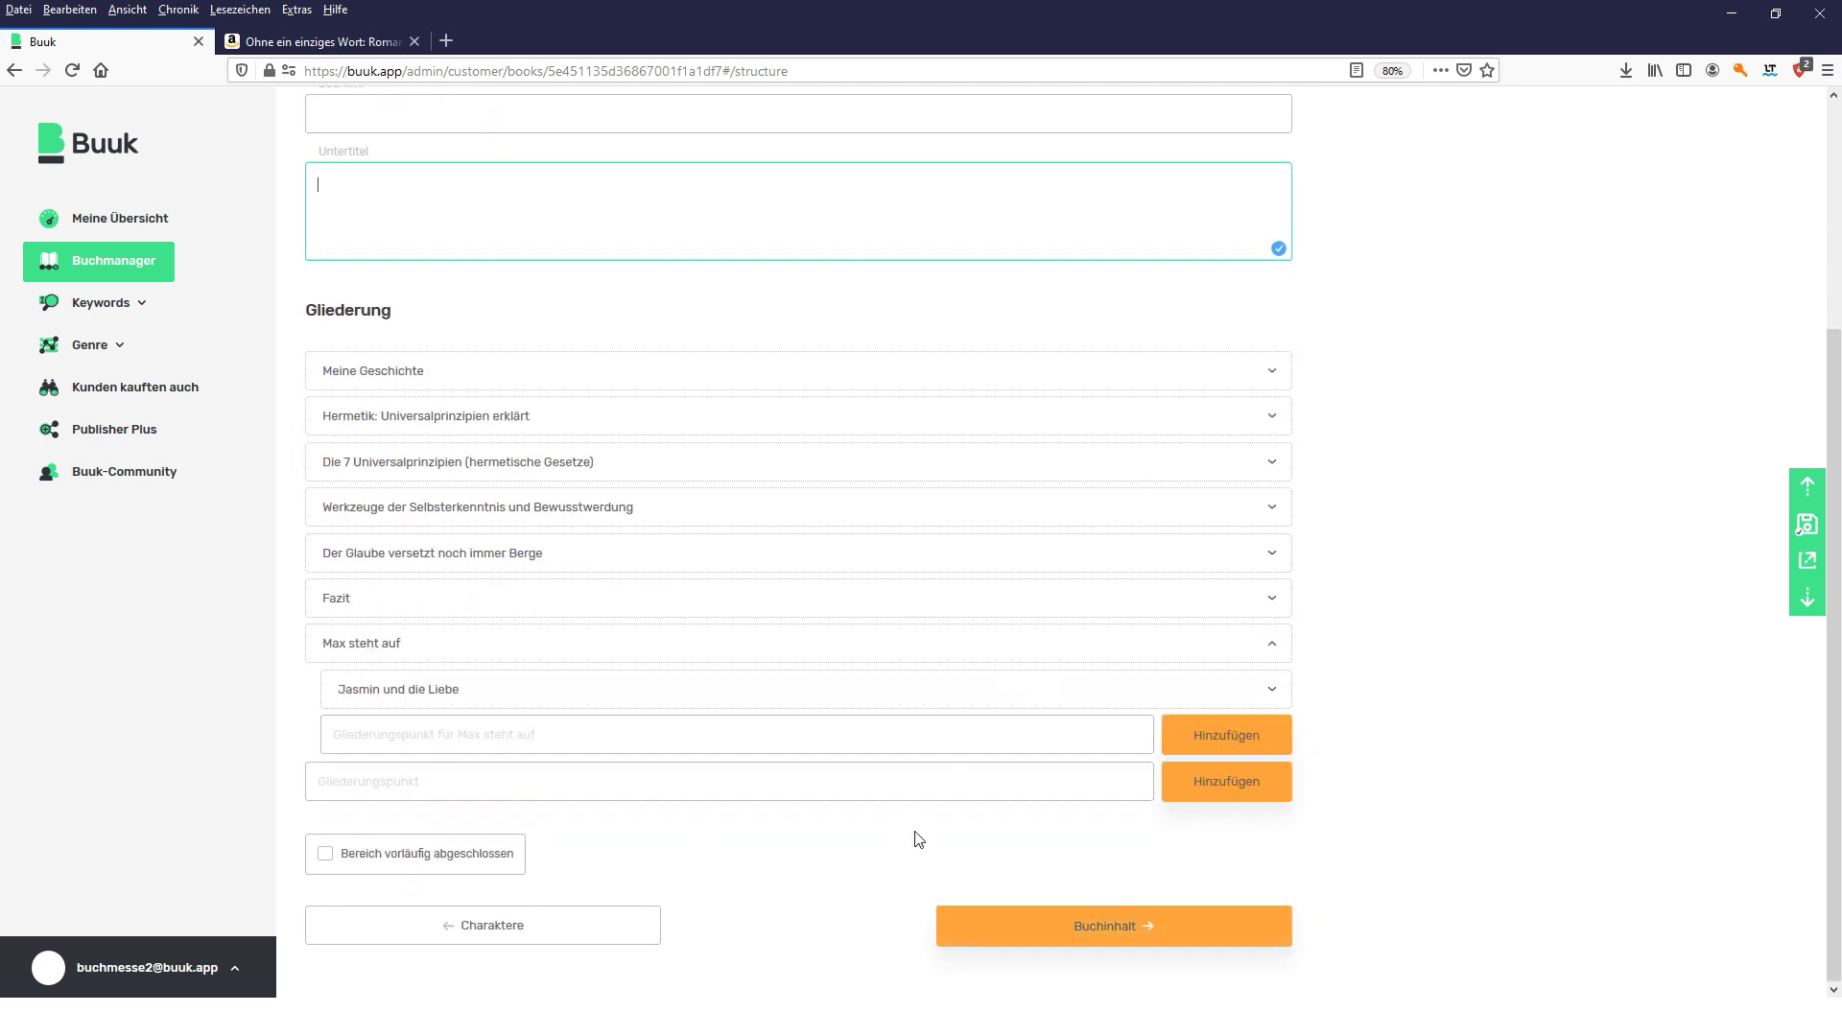
pyautogui.click(1074, 946)
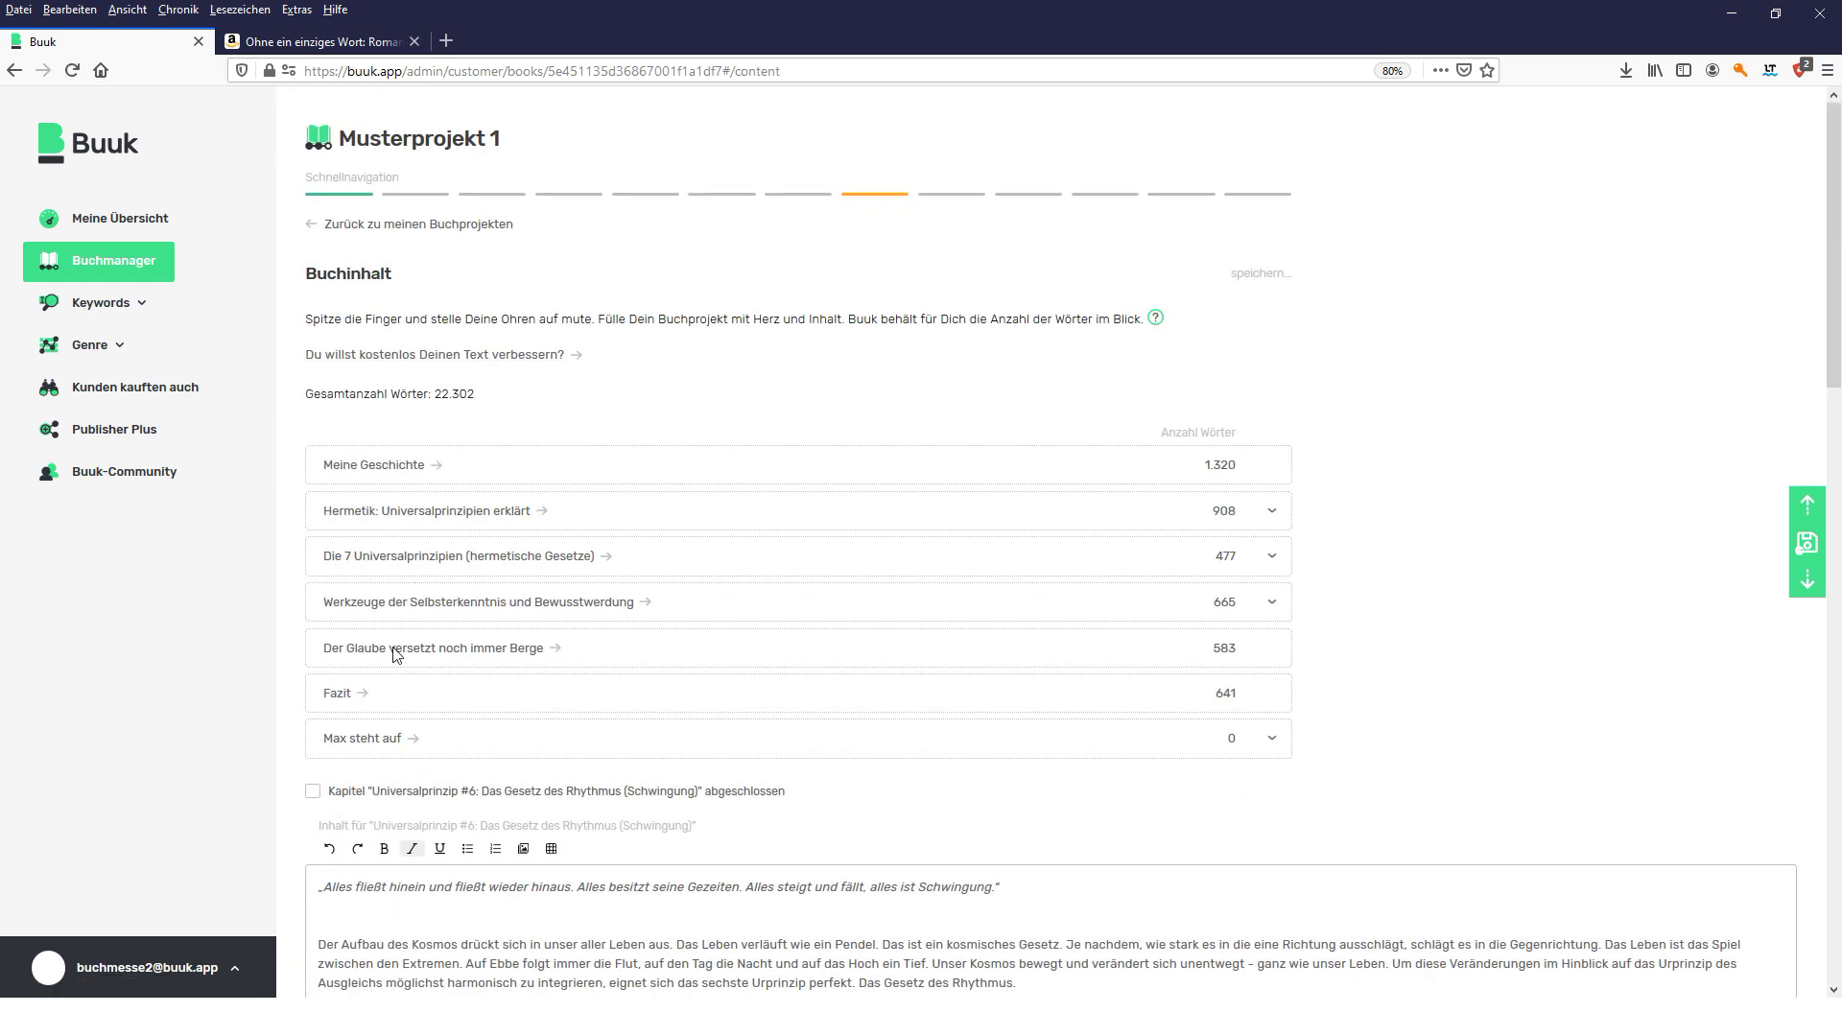
pyautogui.scroll(-1, 456, 338)
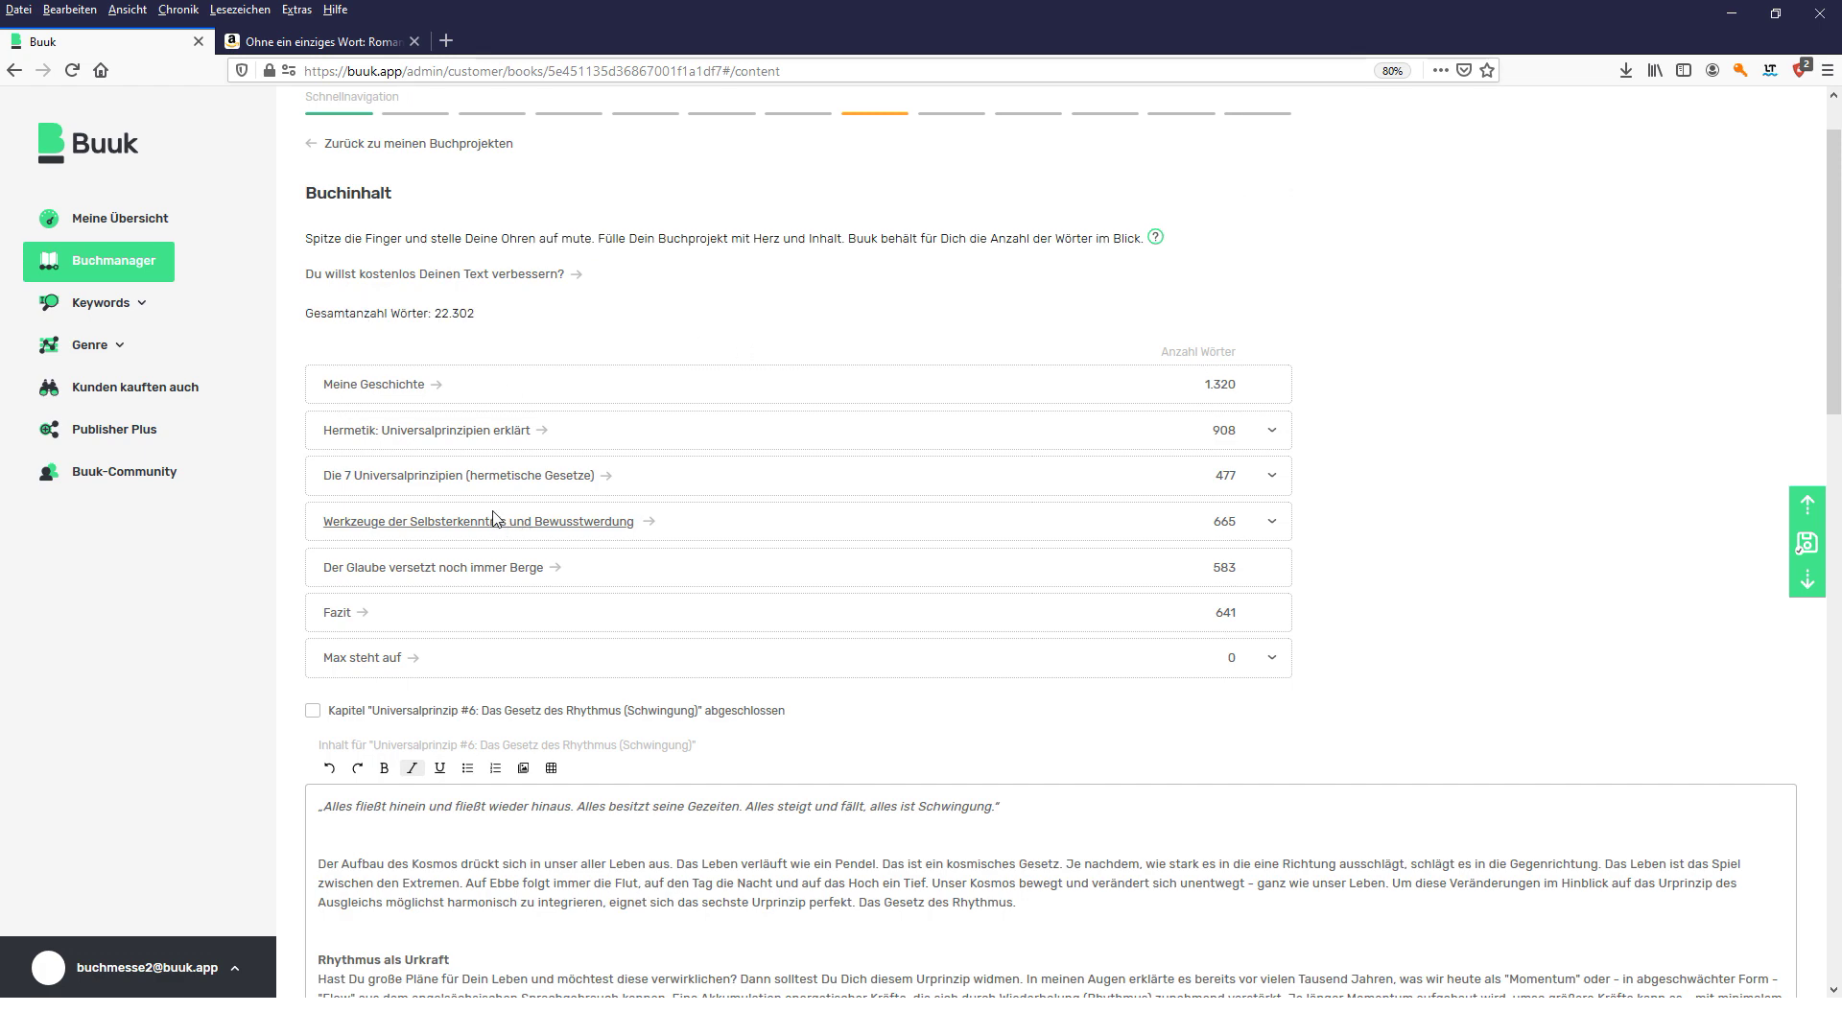
pyautogui.click(350, 612)
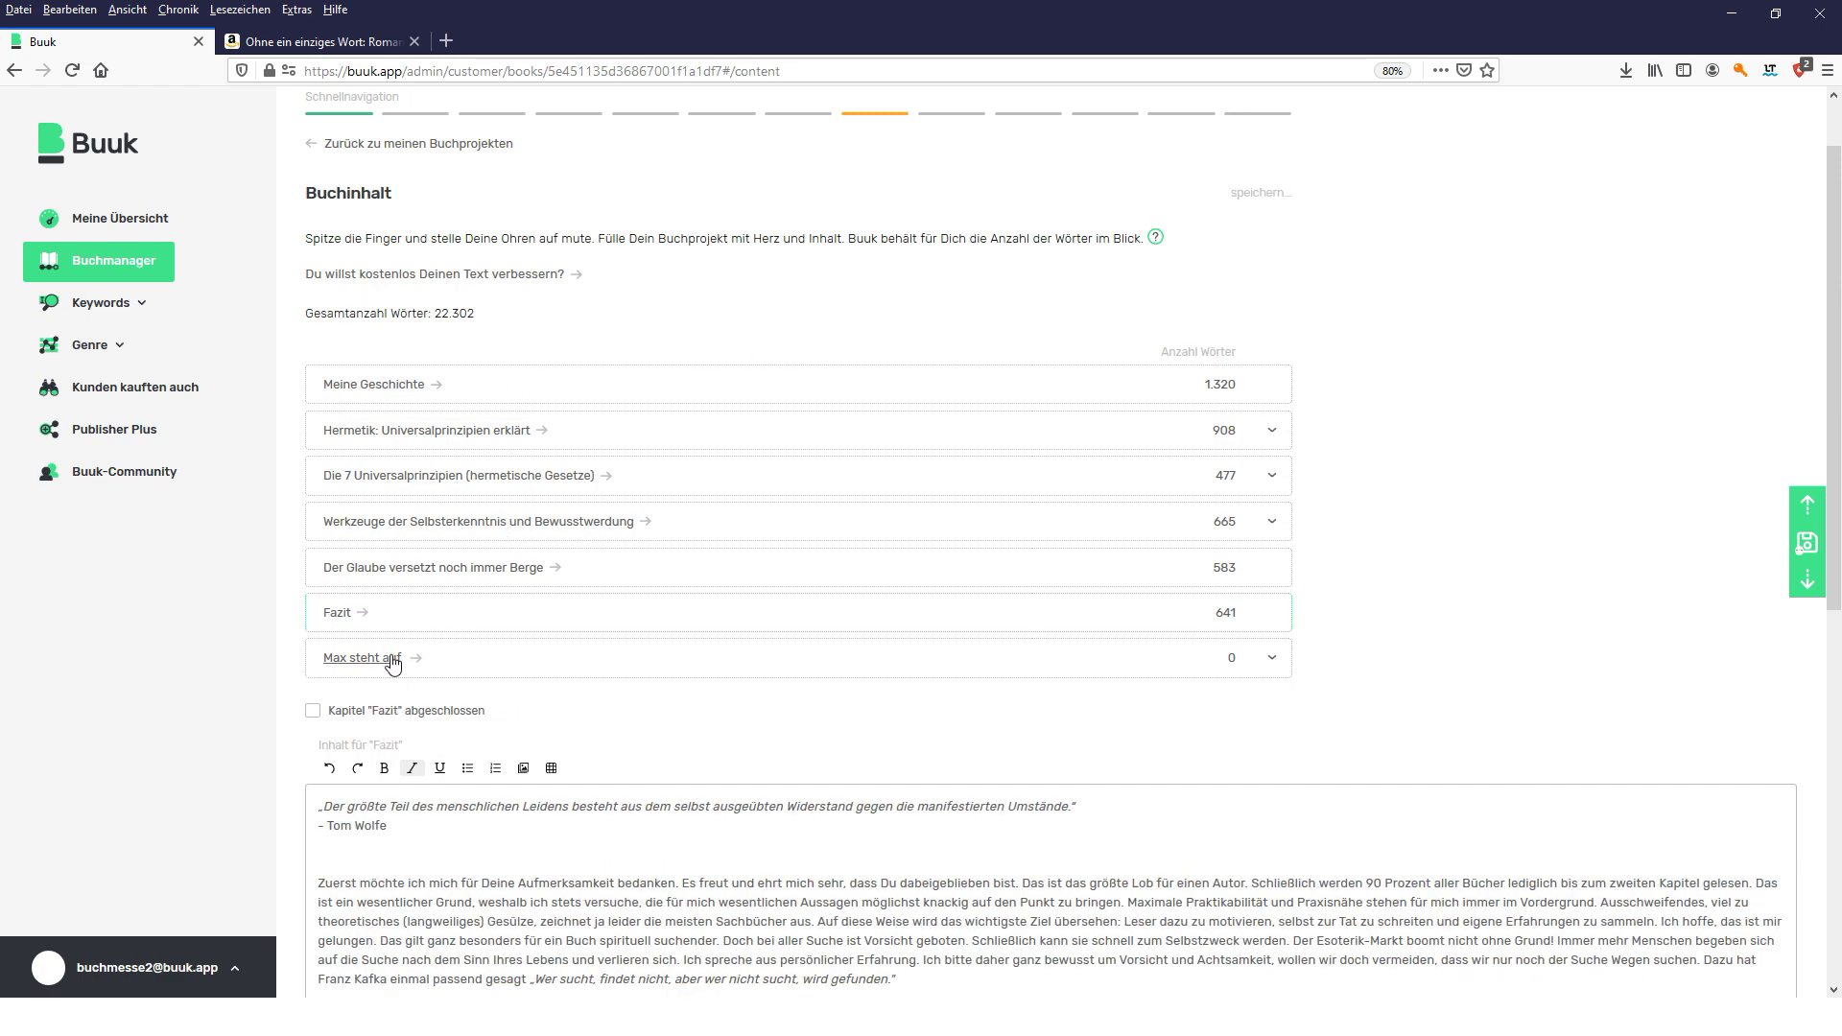
pyautogui.click(392, 662)
pyautogui.scroll(-2, 486, 634)
pyautogui.click(486, 633)
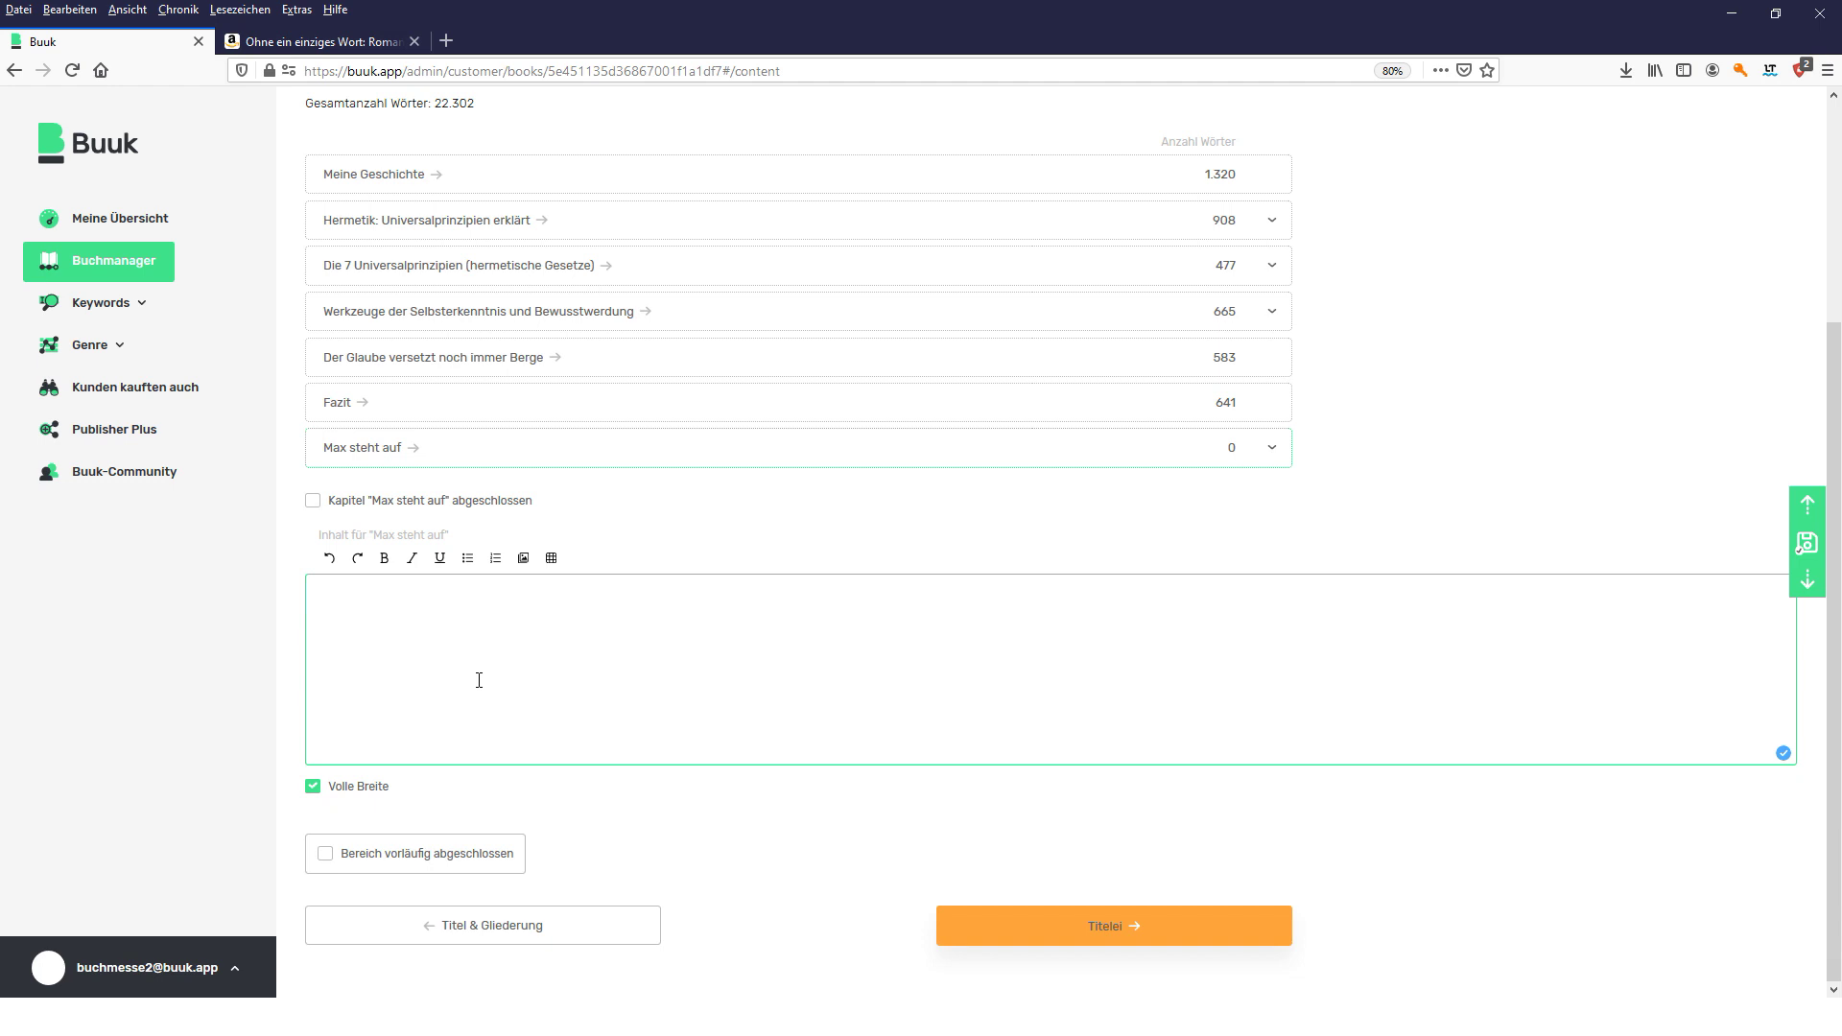
# - Try the bulleted list, numbered list and image insertion in the chapter text, and insert a three-by-three table
pyautogui.click(467, 566)
pyautogui.click(496, 567)
pyautogui.click(523, 557)
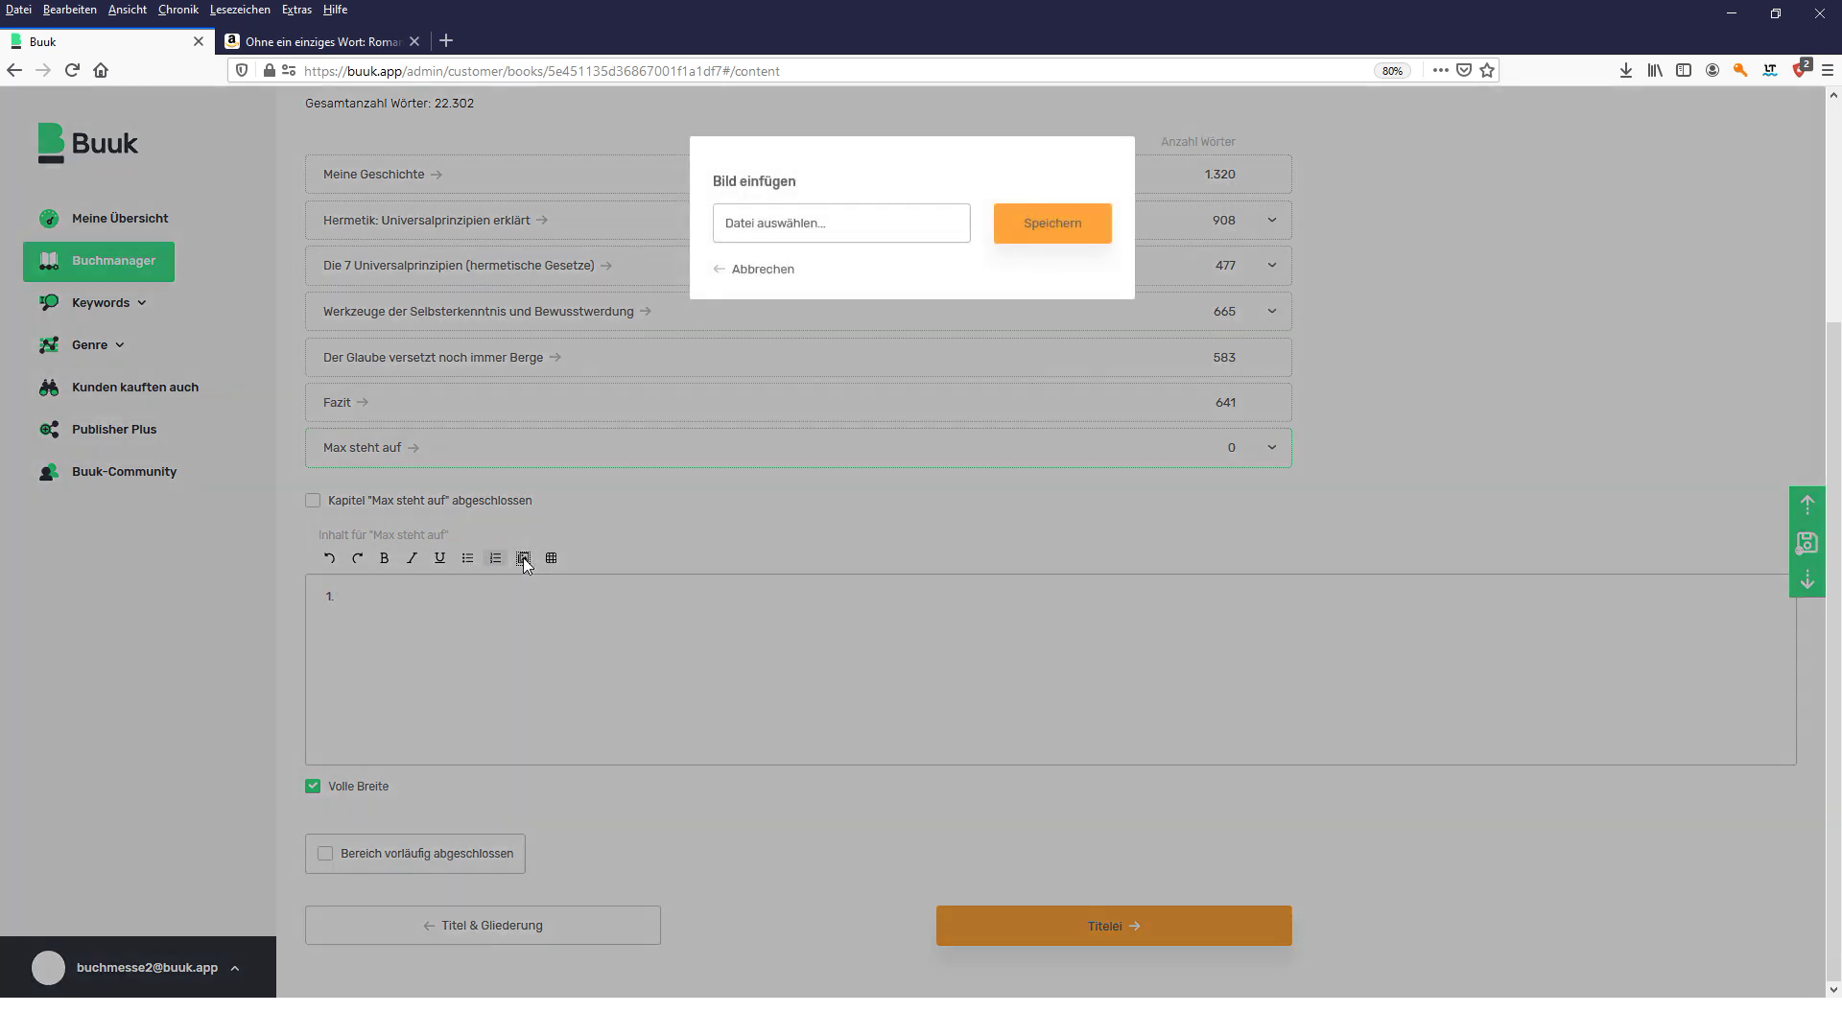
pyautogui.click(788, 267)
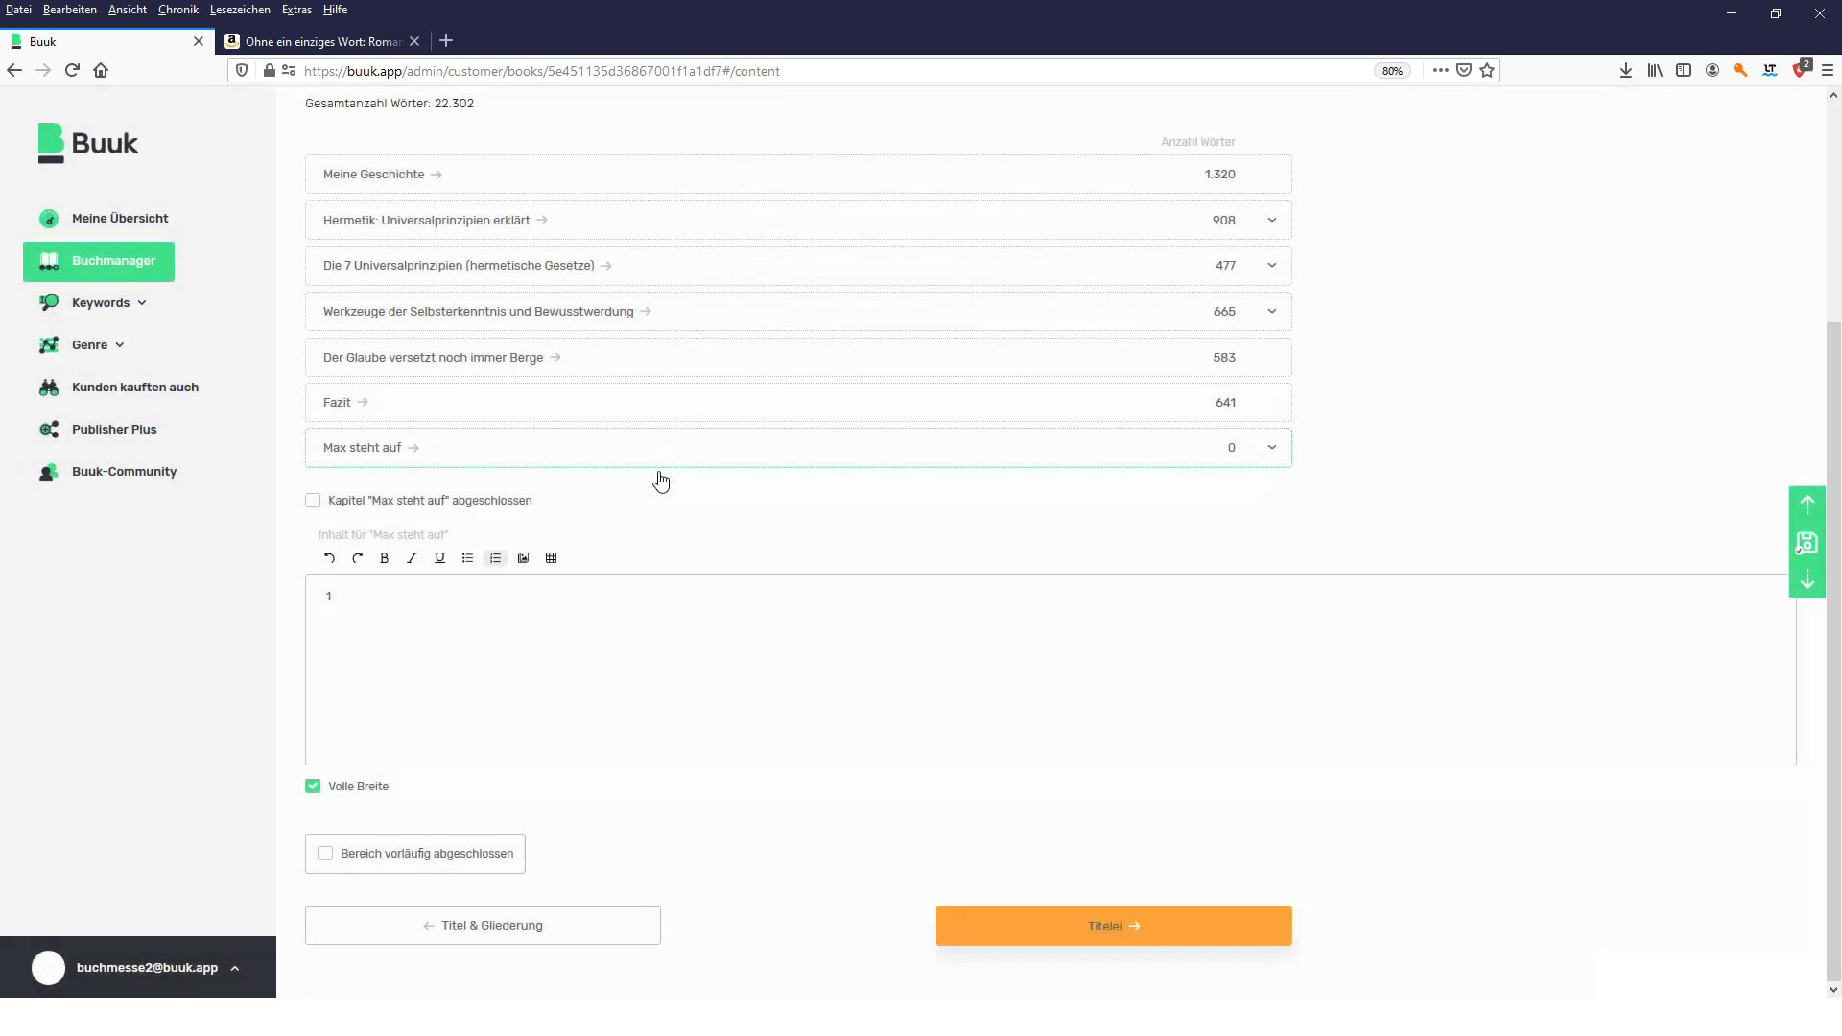
pyautogui.click(551, 559)
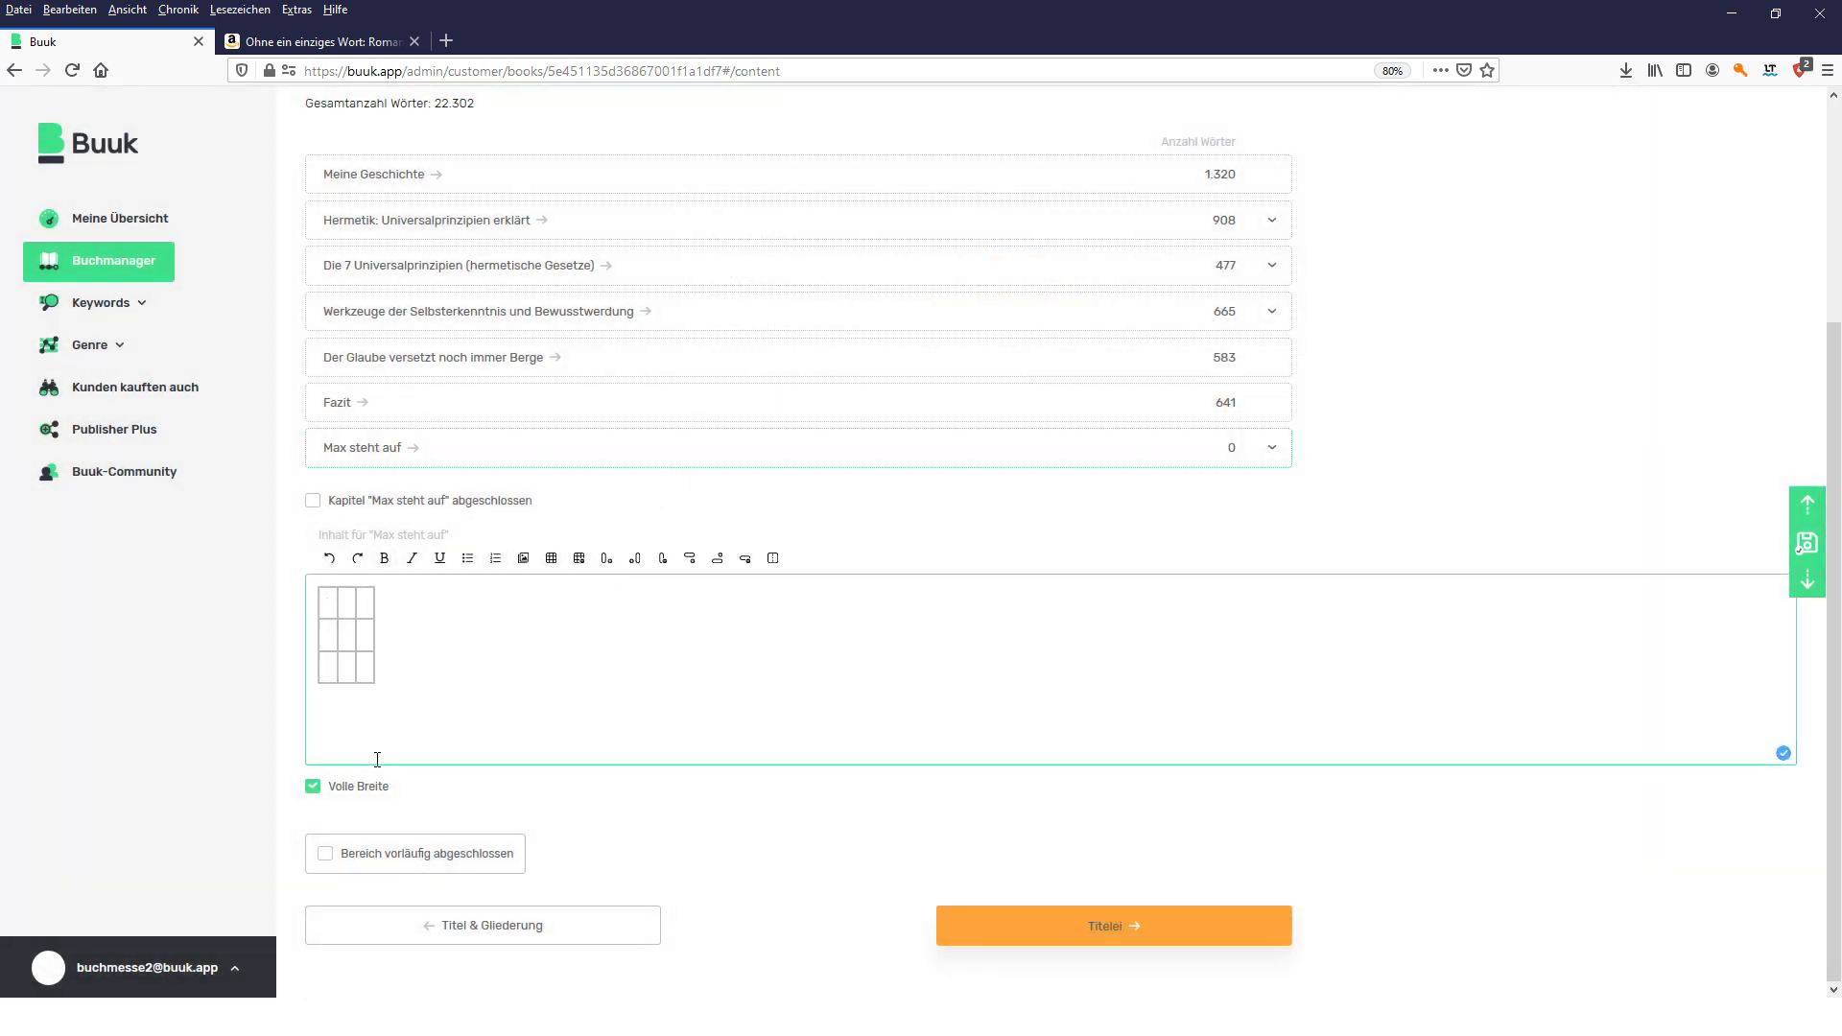
# - Review the front matter's metadata fields and the checklists in the editing and proofreading section
pyautogui.click(1103, 928)
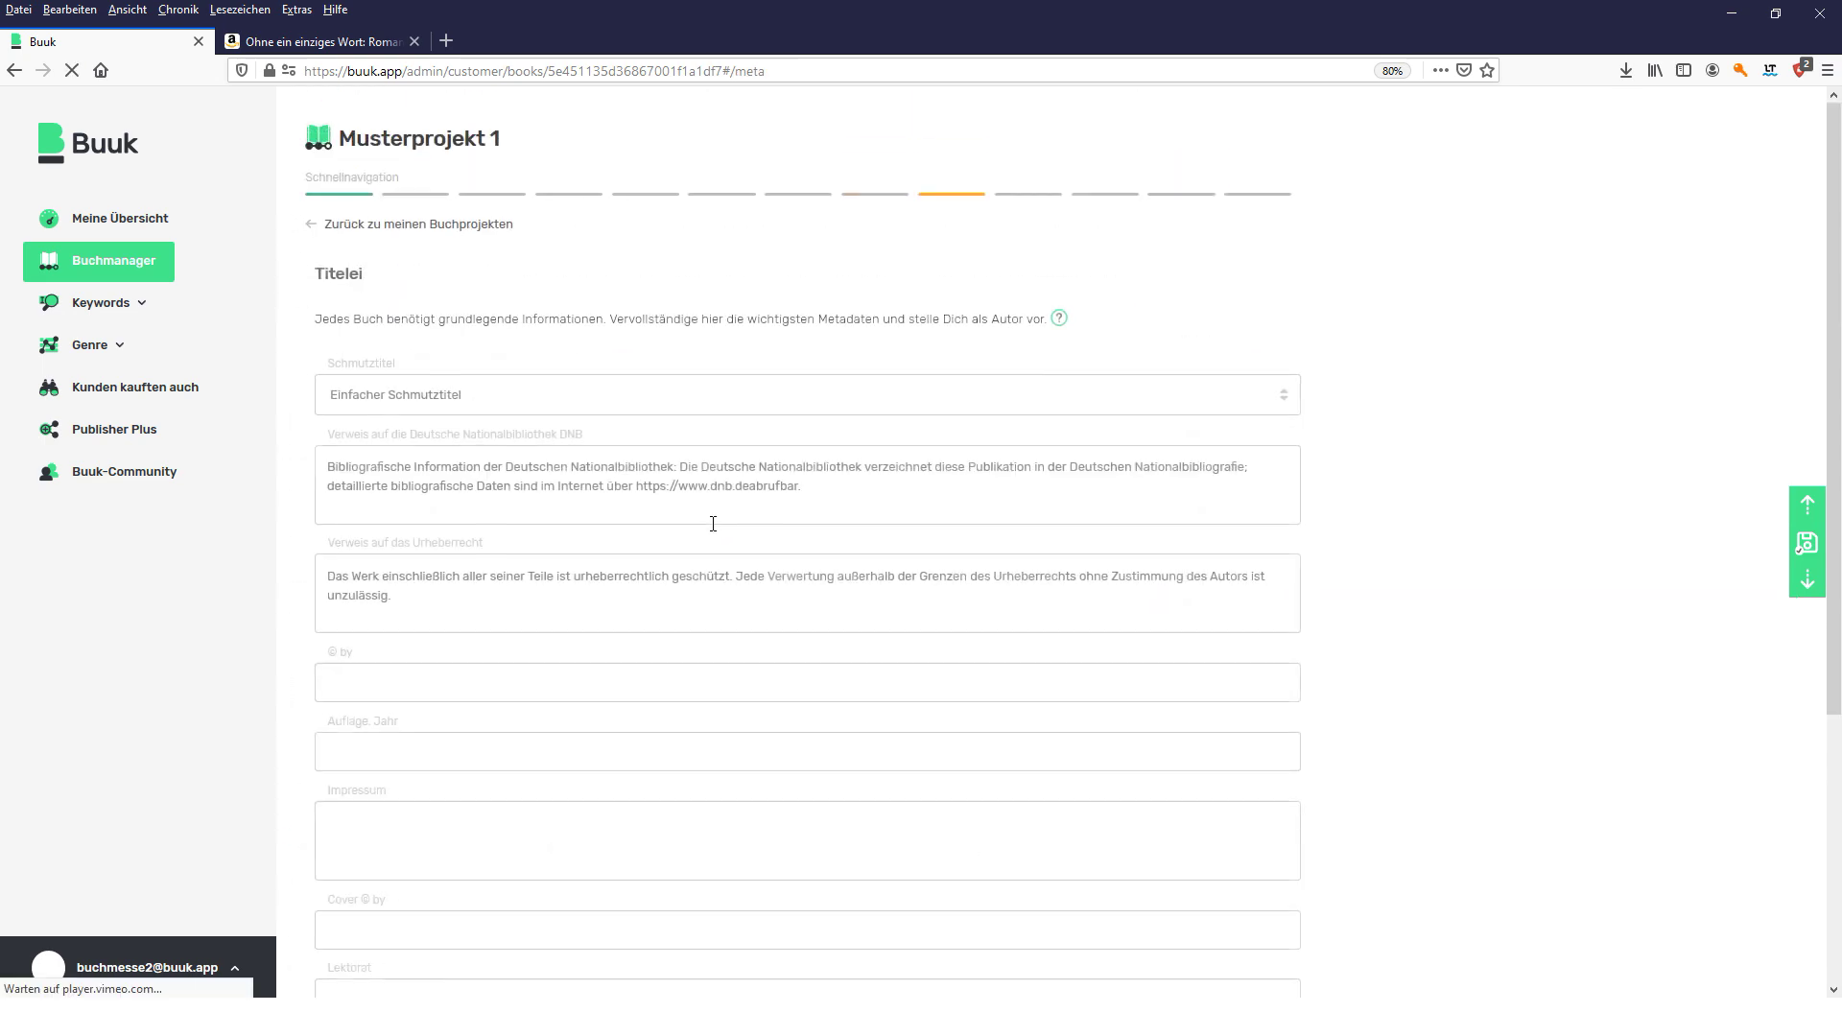
pyautogui.scroll(-3, 467, 492)
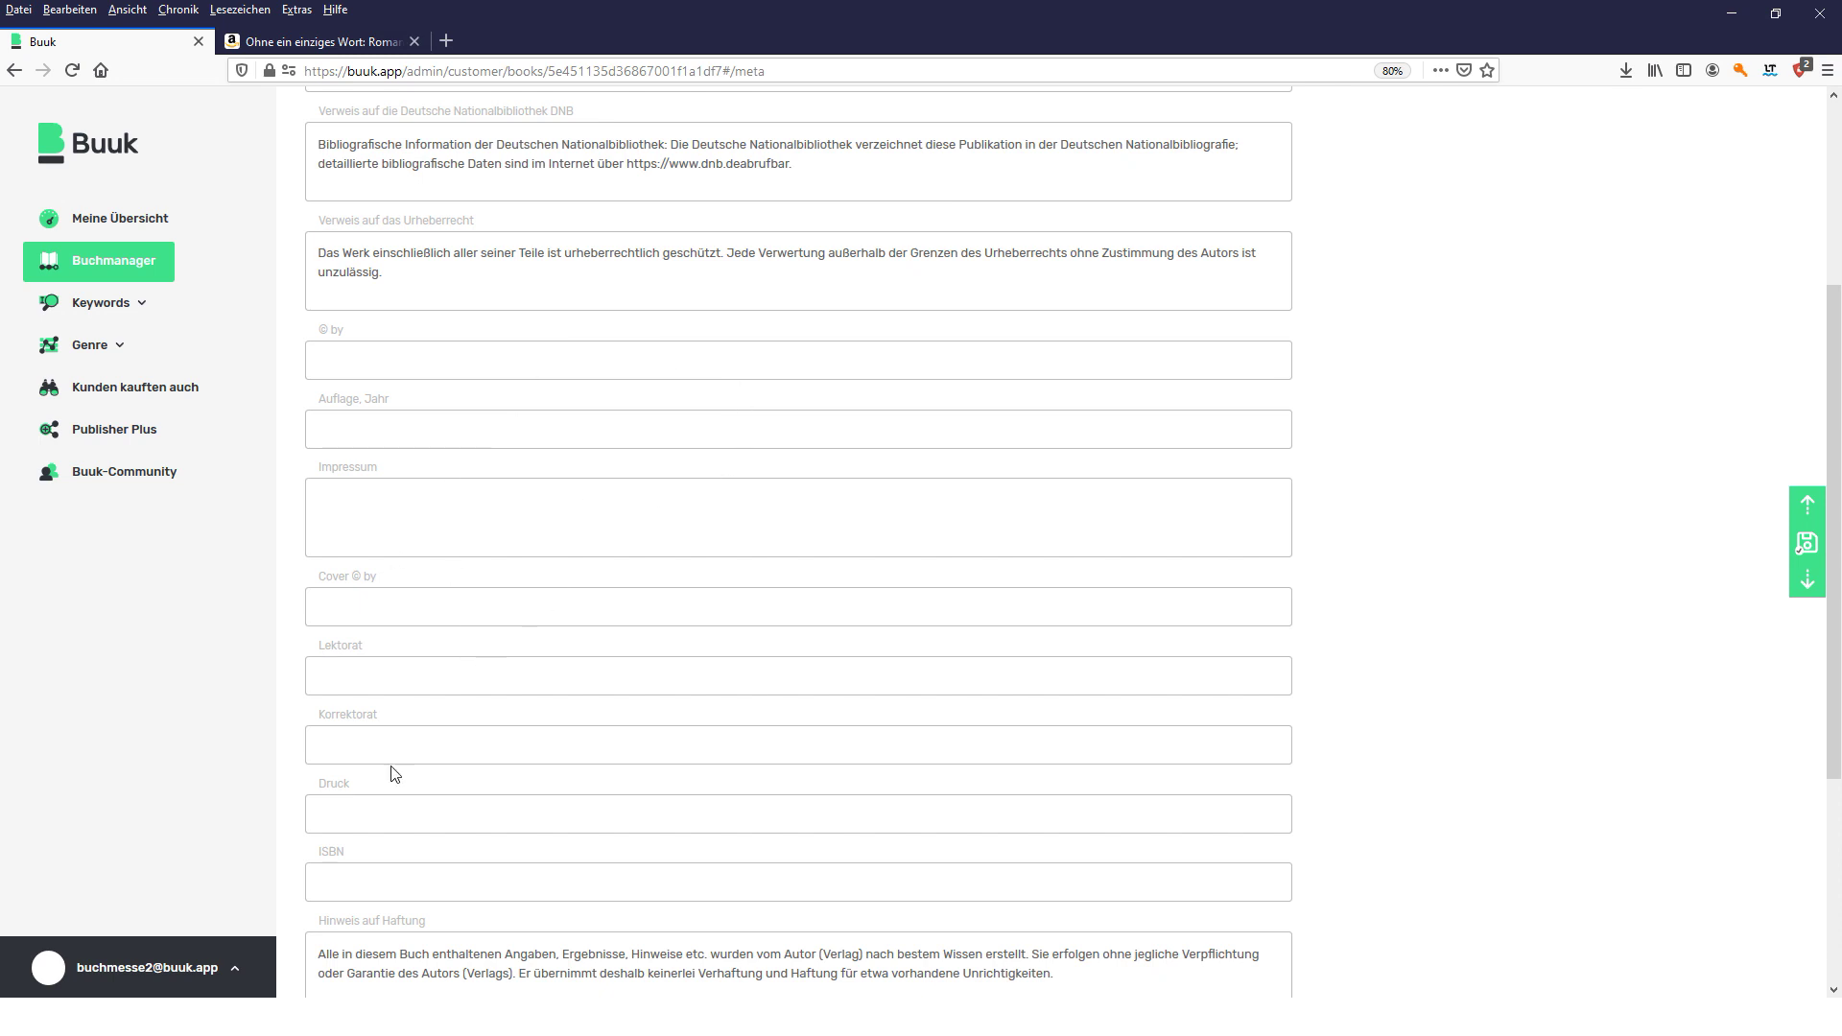
pyautogui.scroll(-1, 394, 773)
pyautogui.scroll(5, 497, 667)
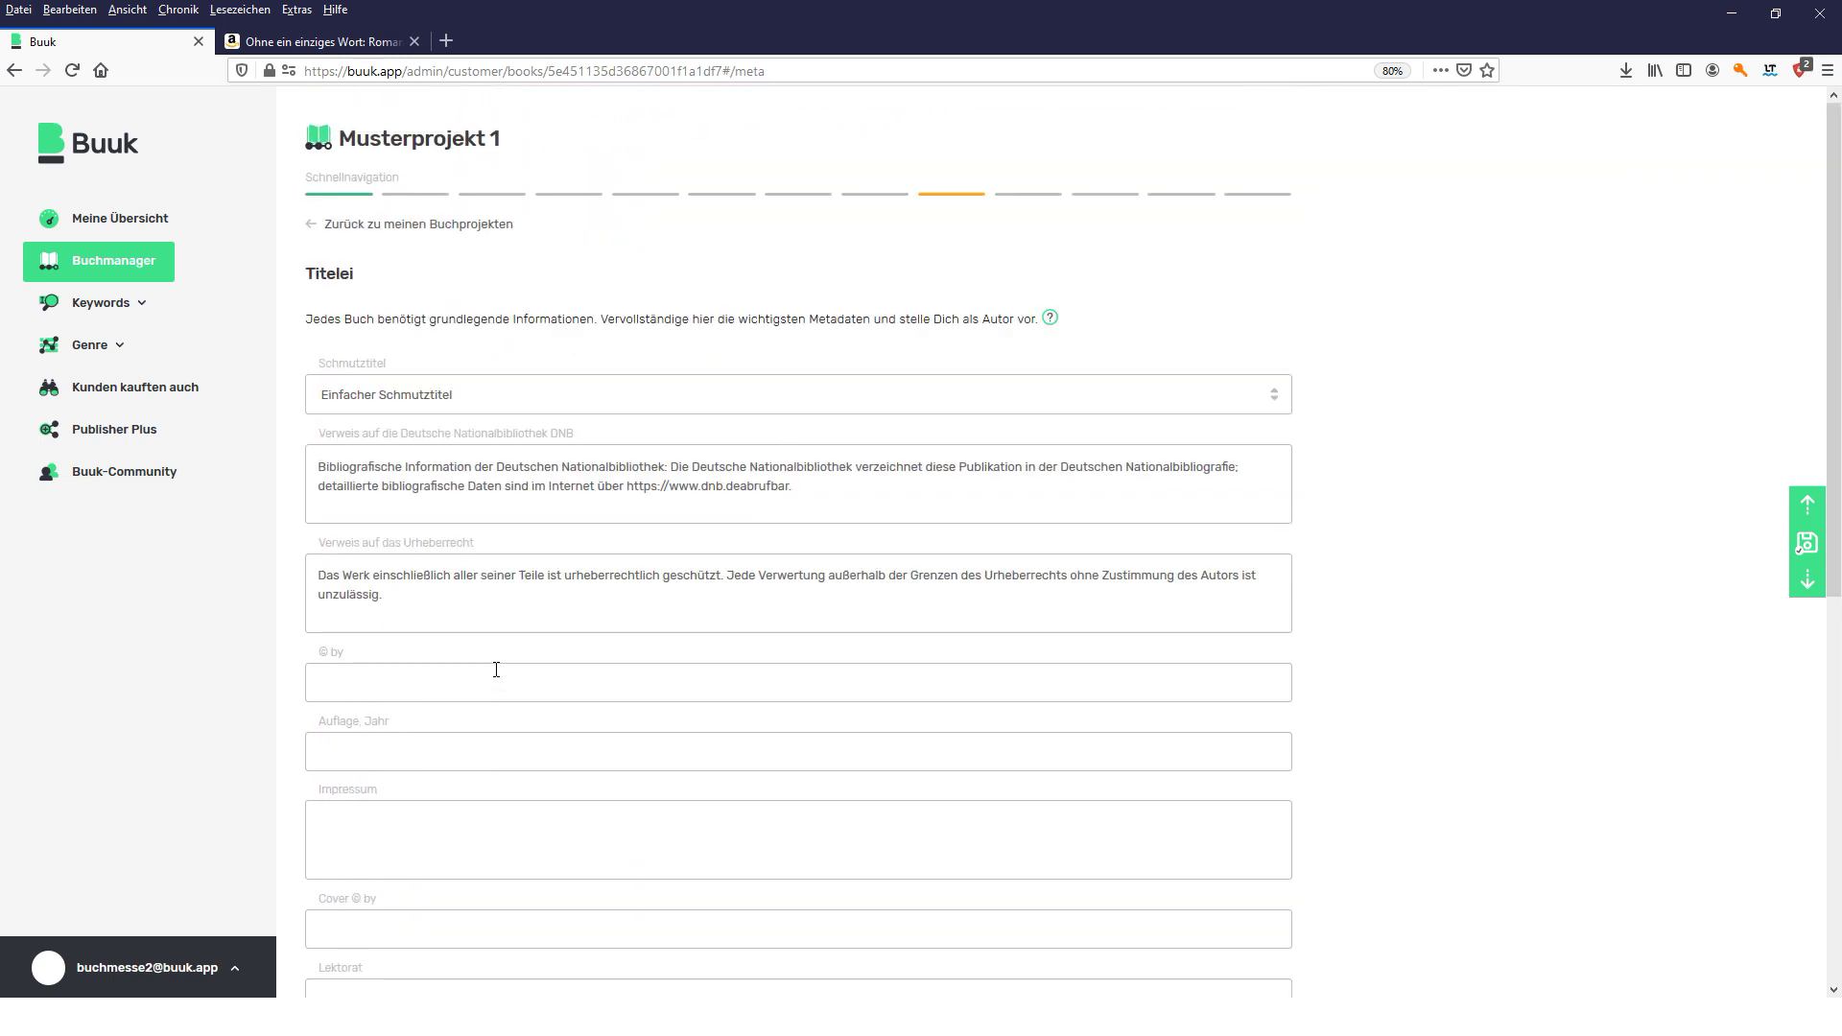
pyautogui.scroll(-8, 749, 535)
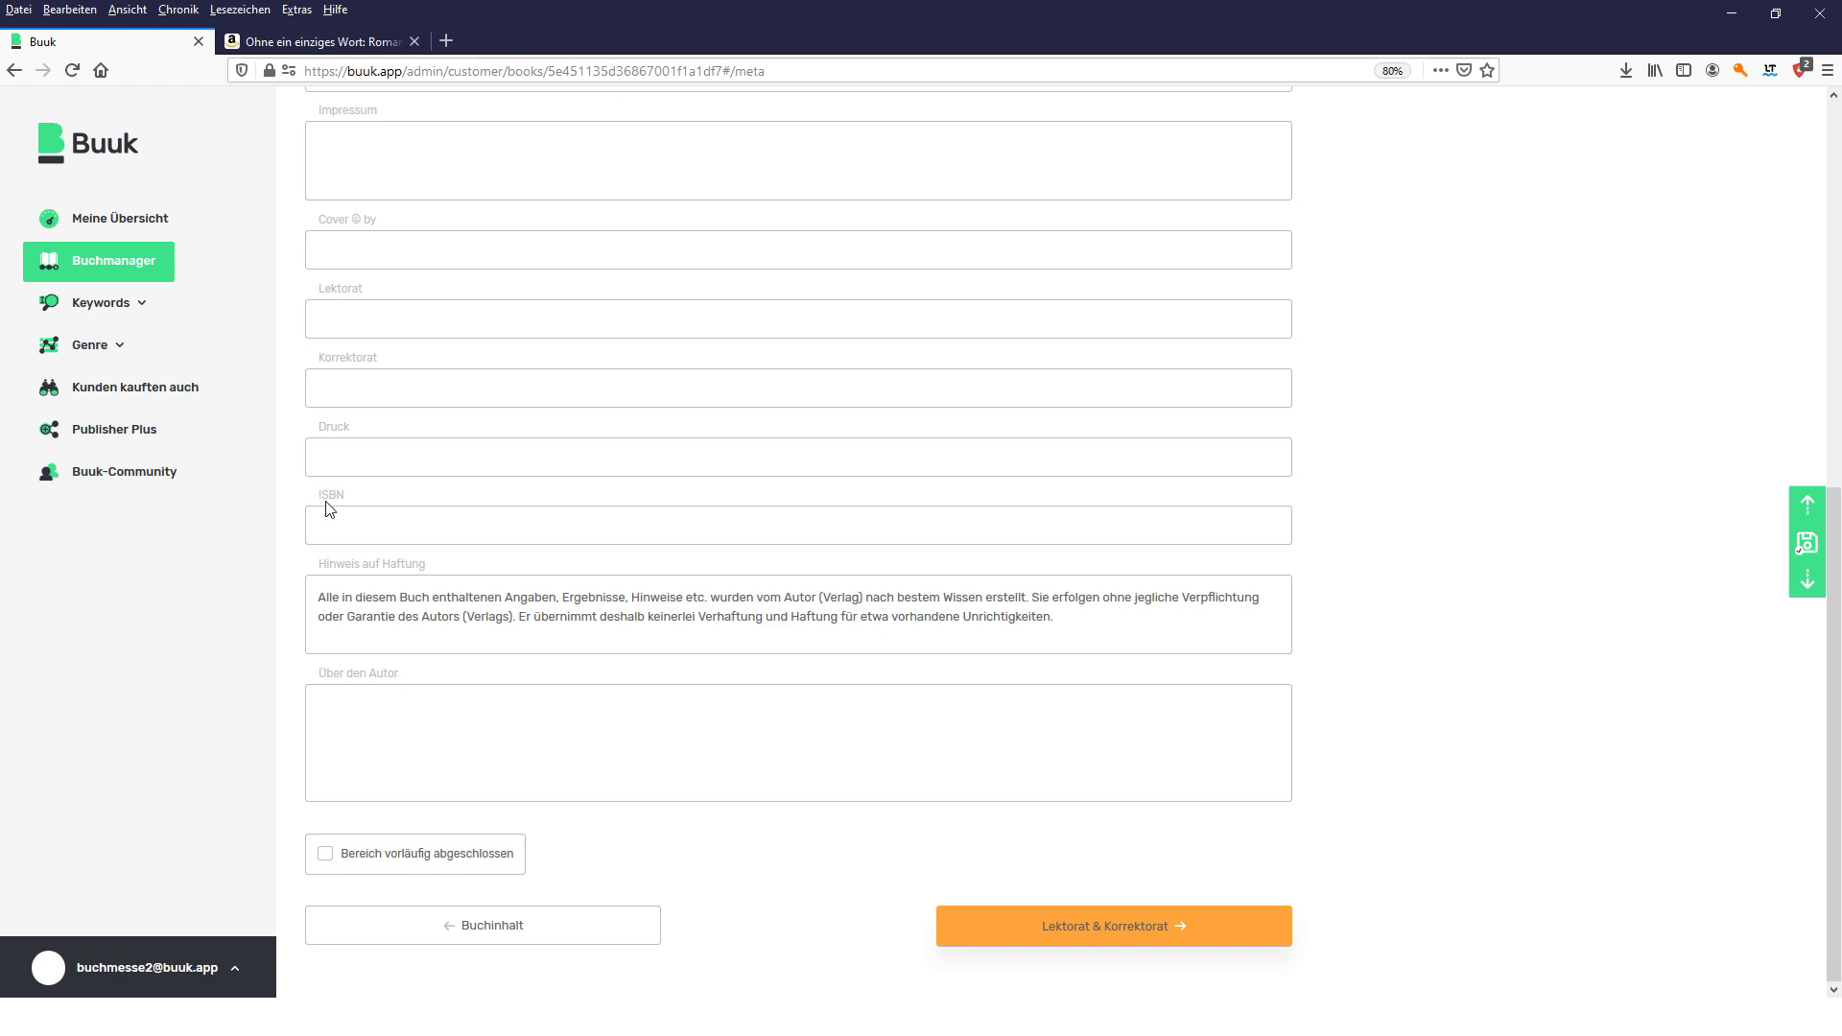
pyautogui.click(1073, 942)
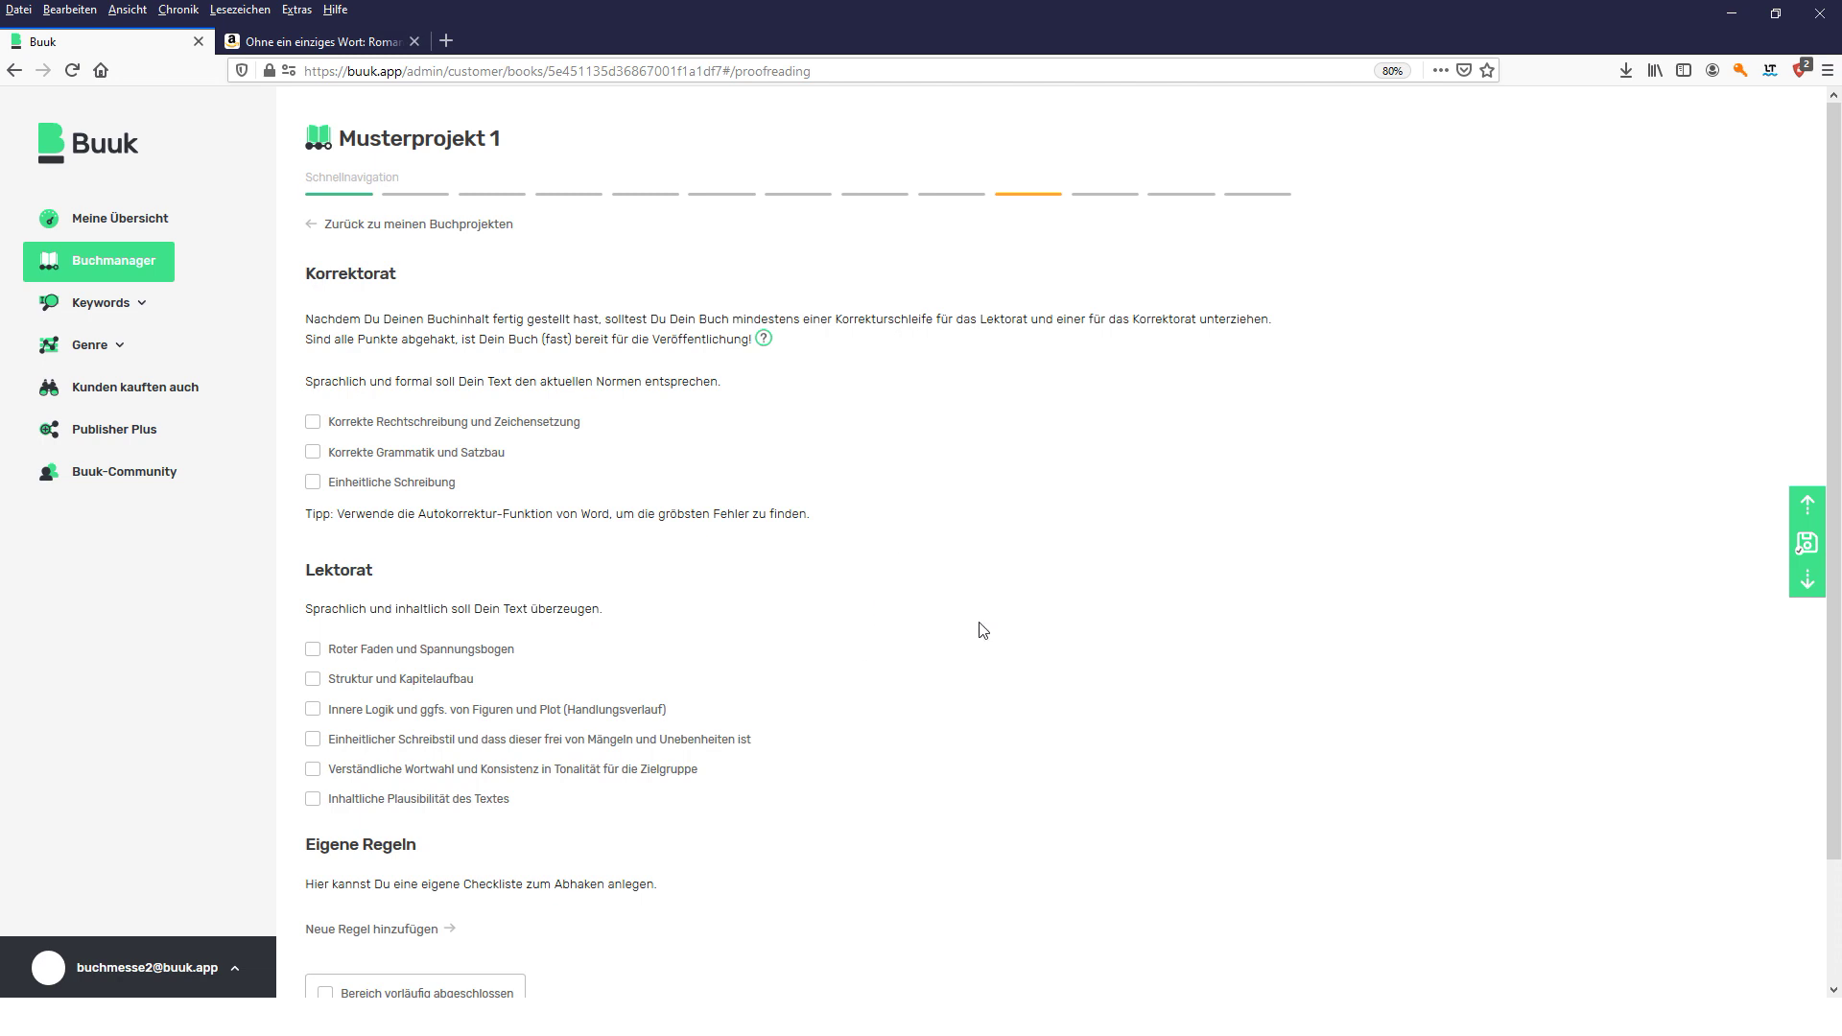
pyautogui.scroll(-3, 983, 630)
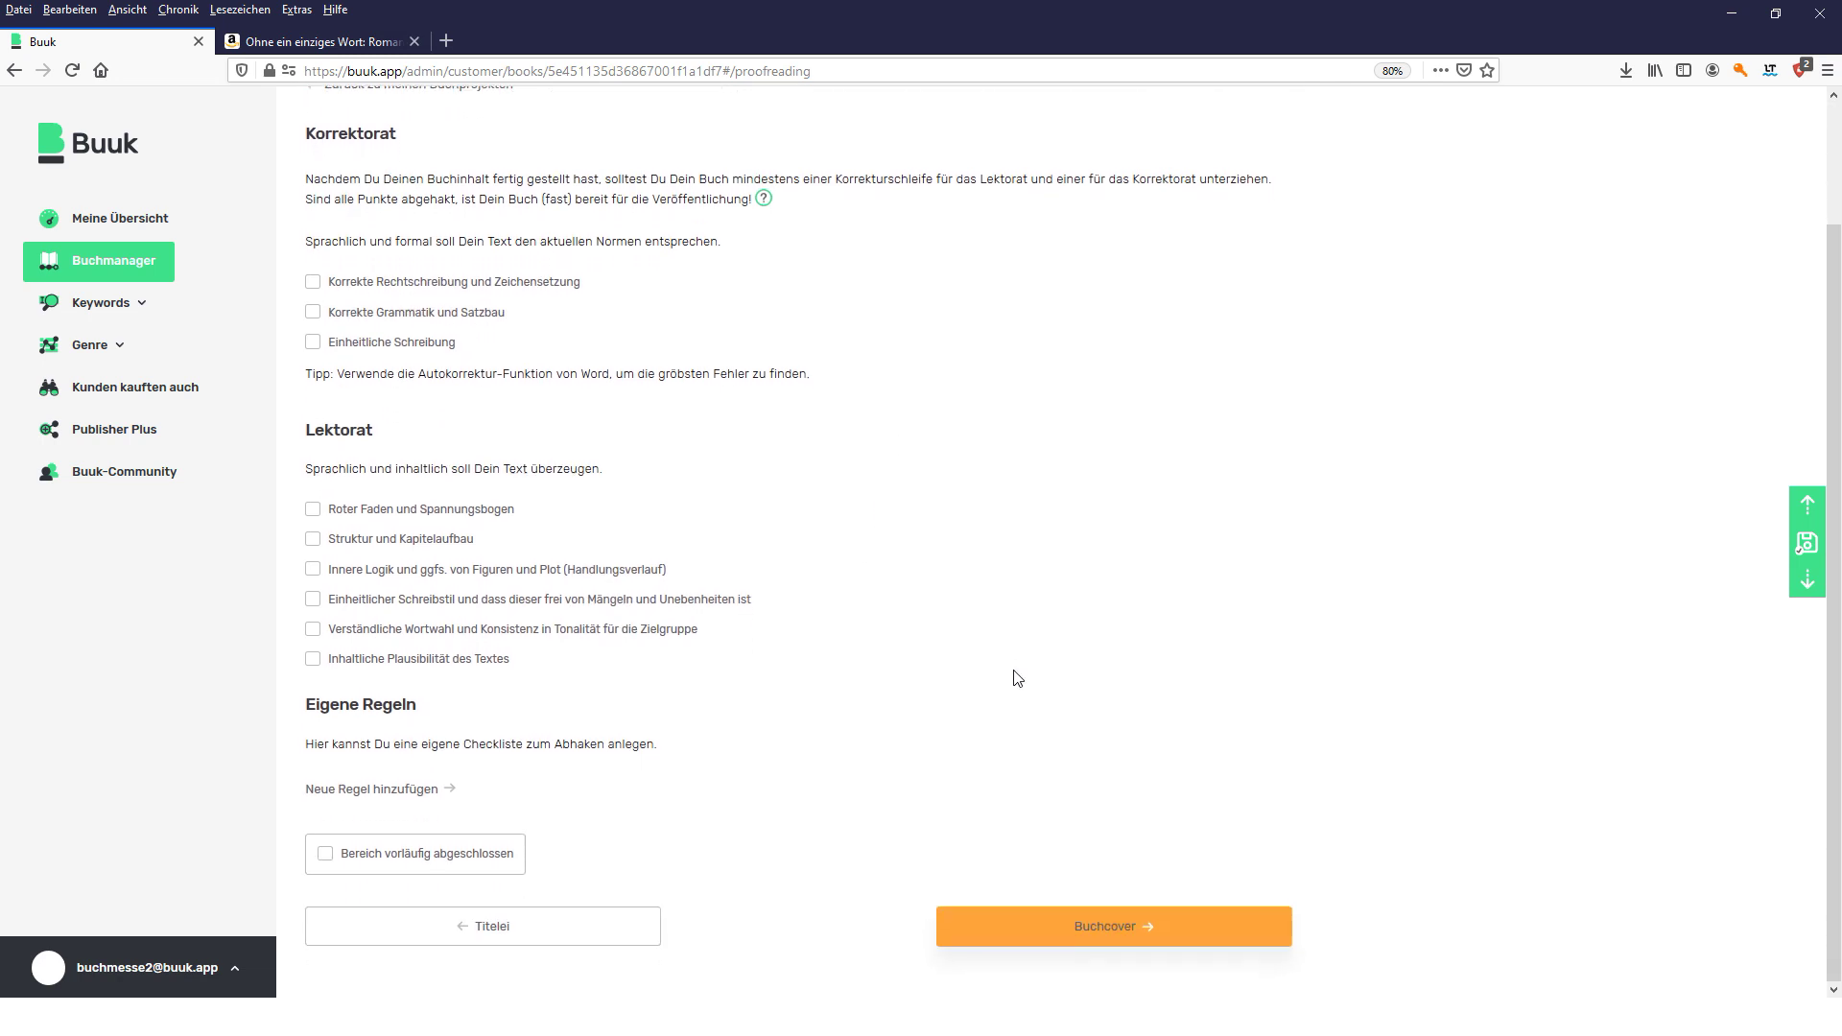
# - Upload "Clutch Cover eBook klein" from the "08 - Clutch" eBook cover folder as the book cover
pyautogui.click(1136, 929)
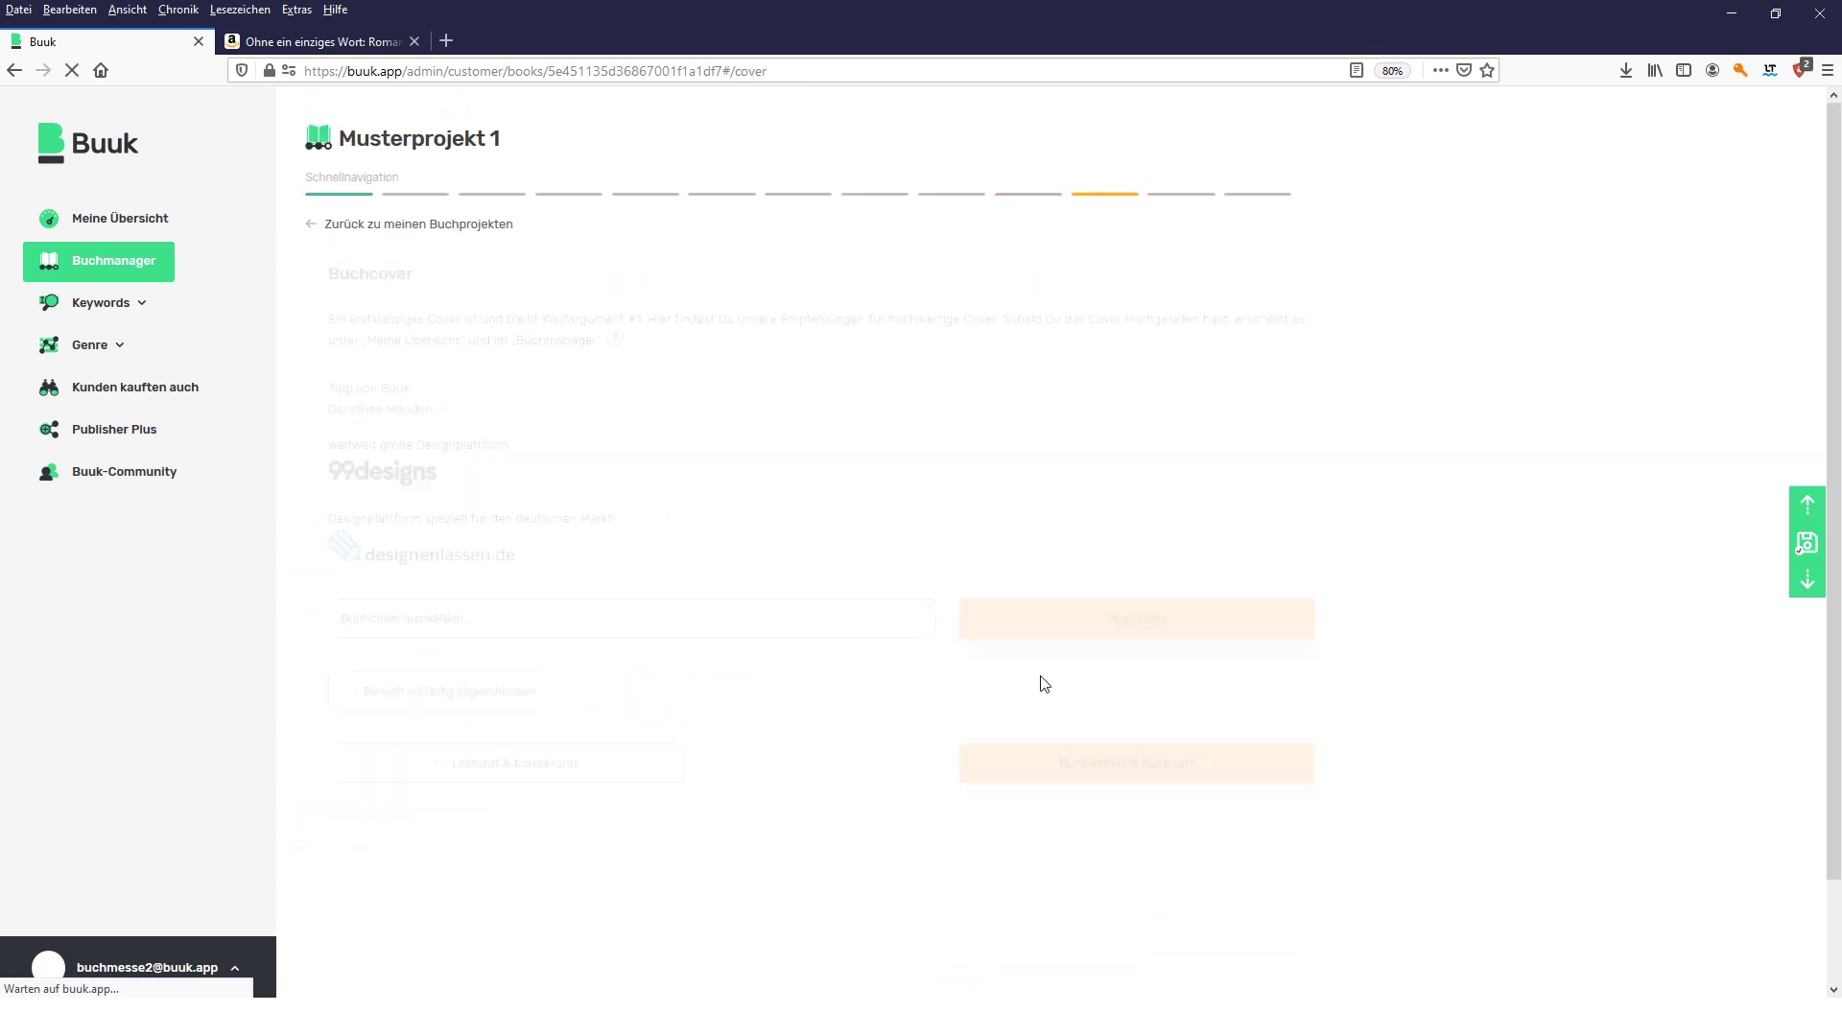
pyautogui.click(397, 623)
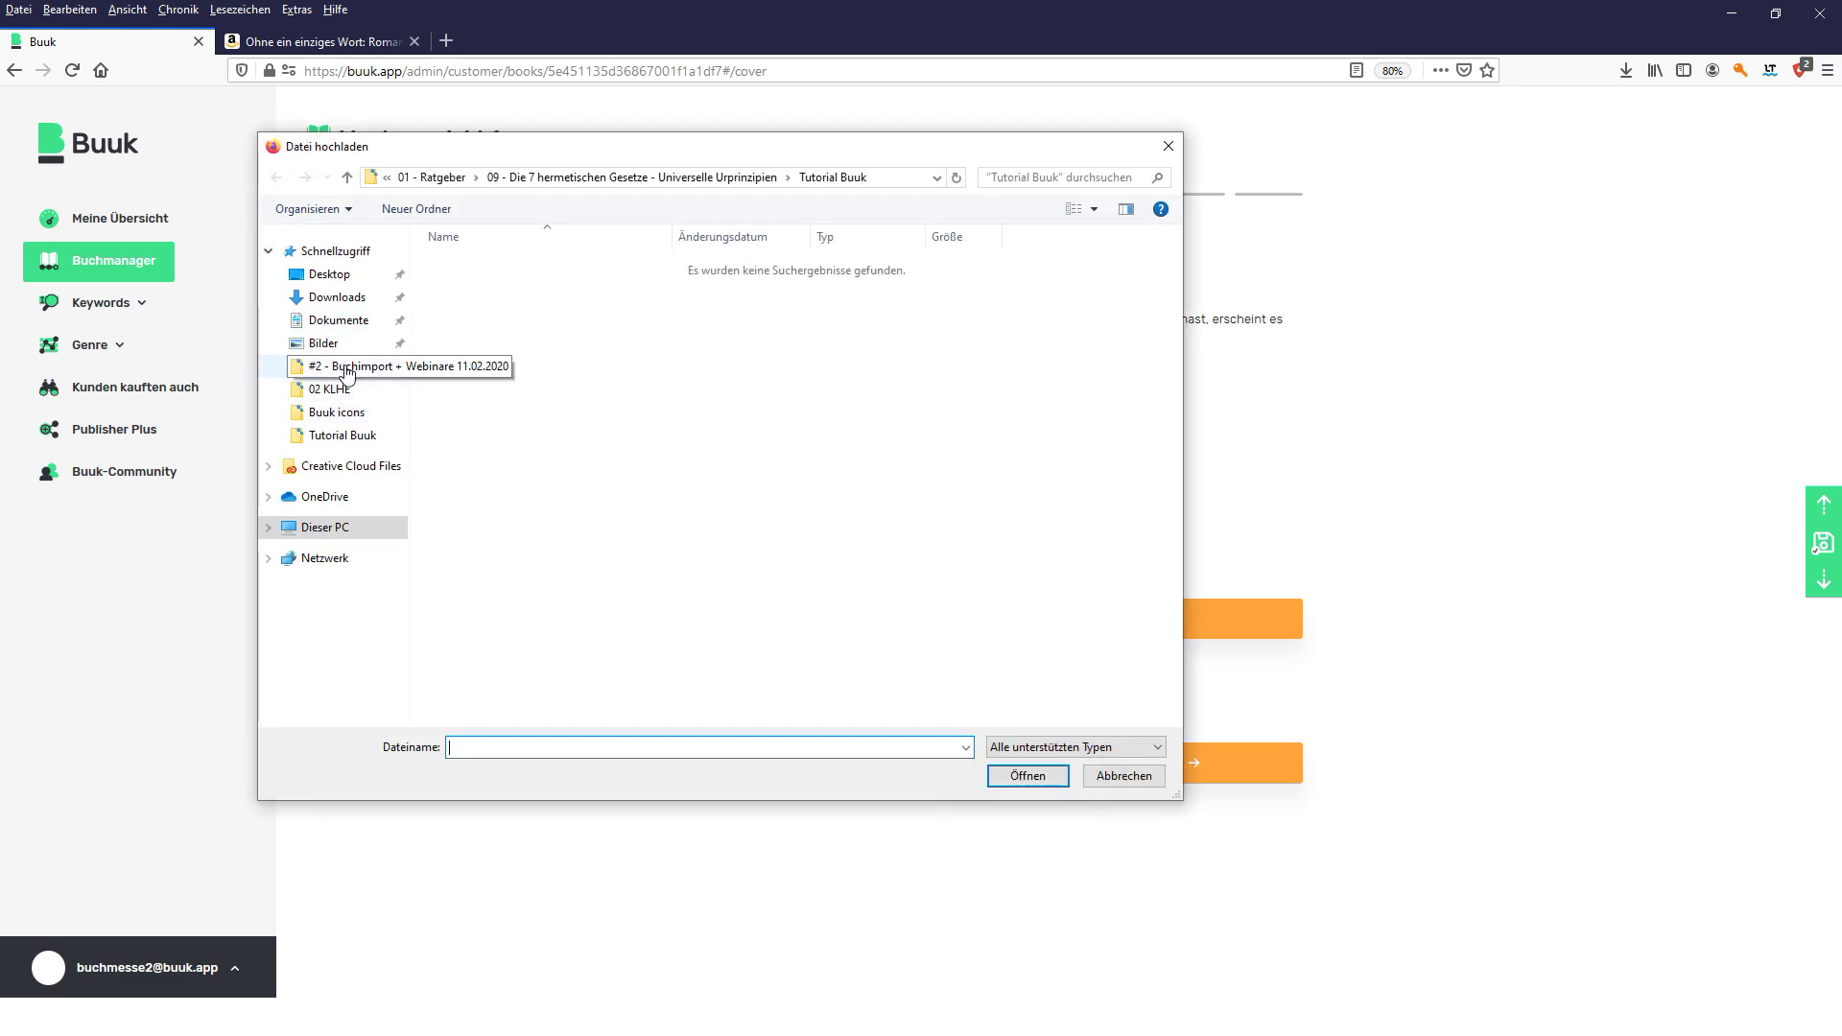
pyautogui.click(385, 394)
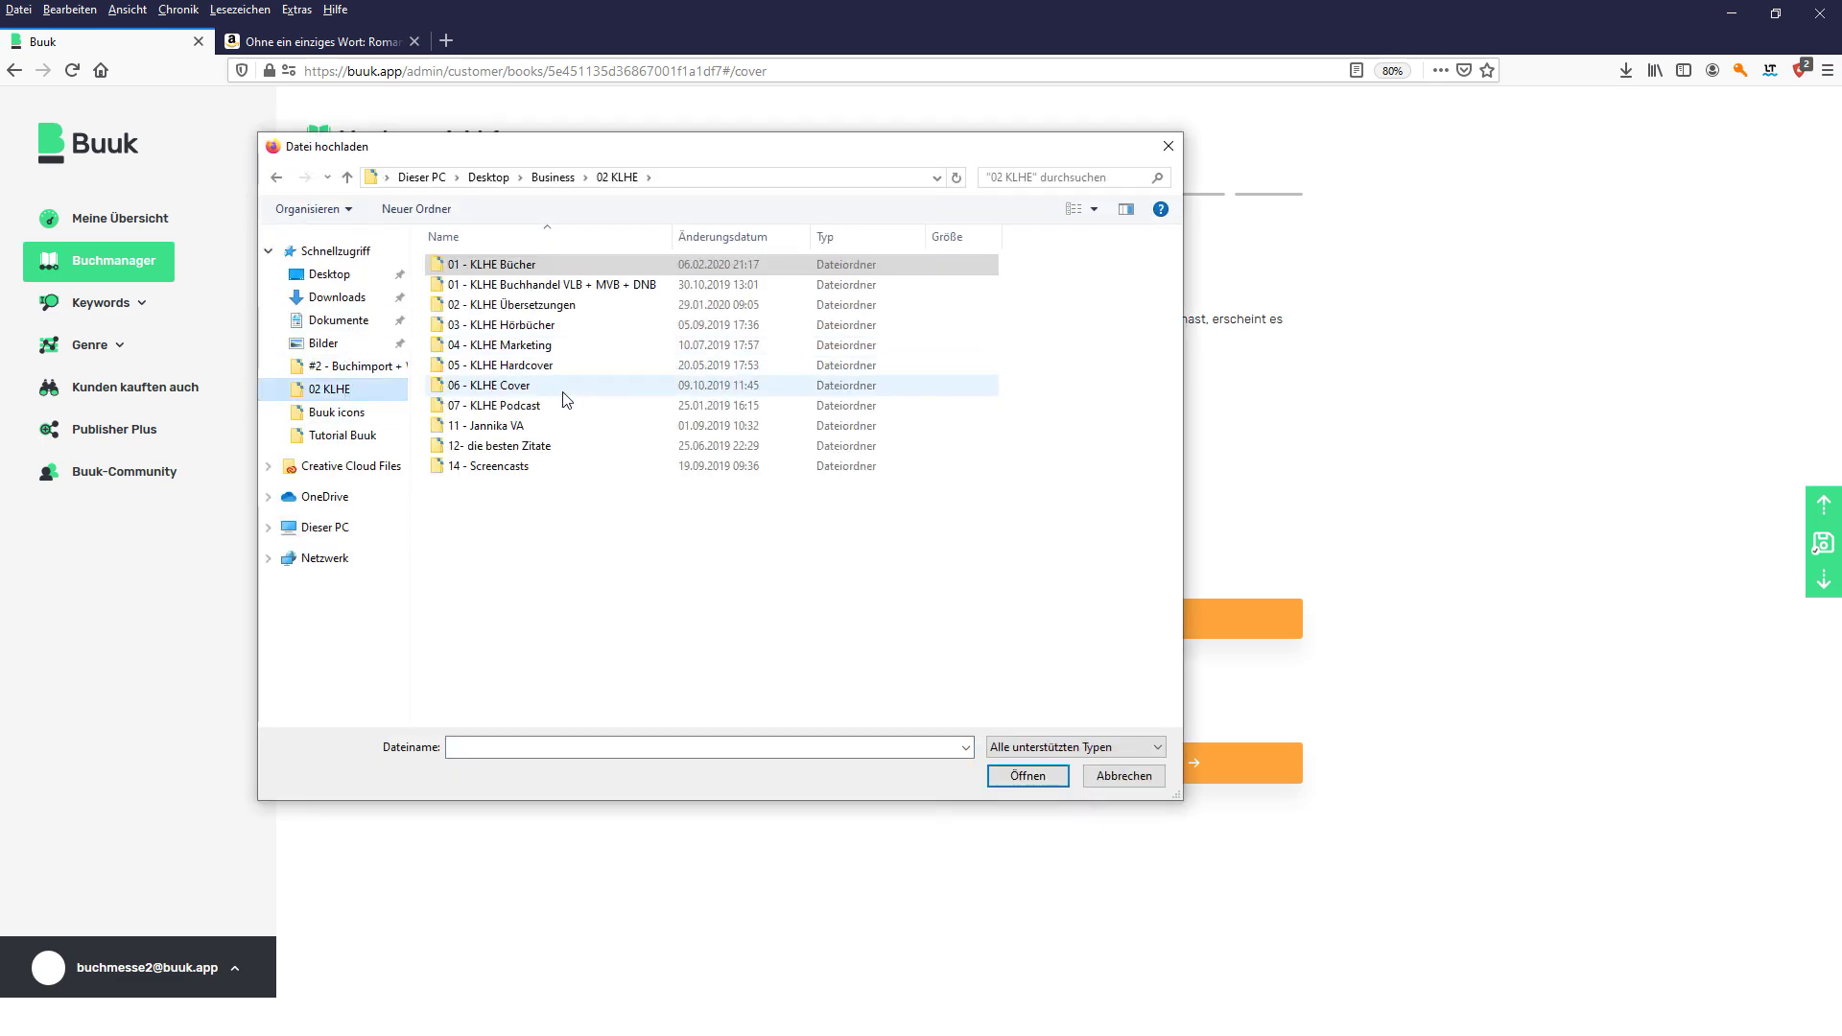
pyautogui.doubleClick(564, 393)
pyautogui.doubleClick(780, 299)
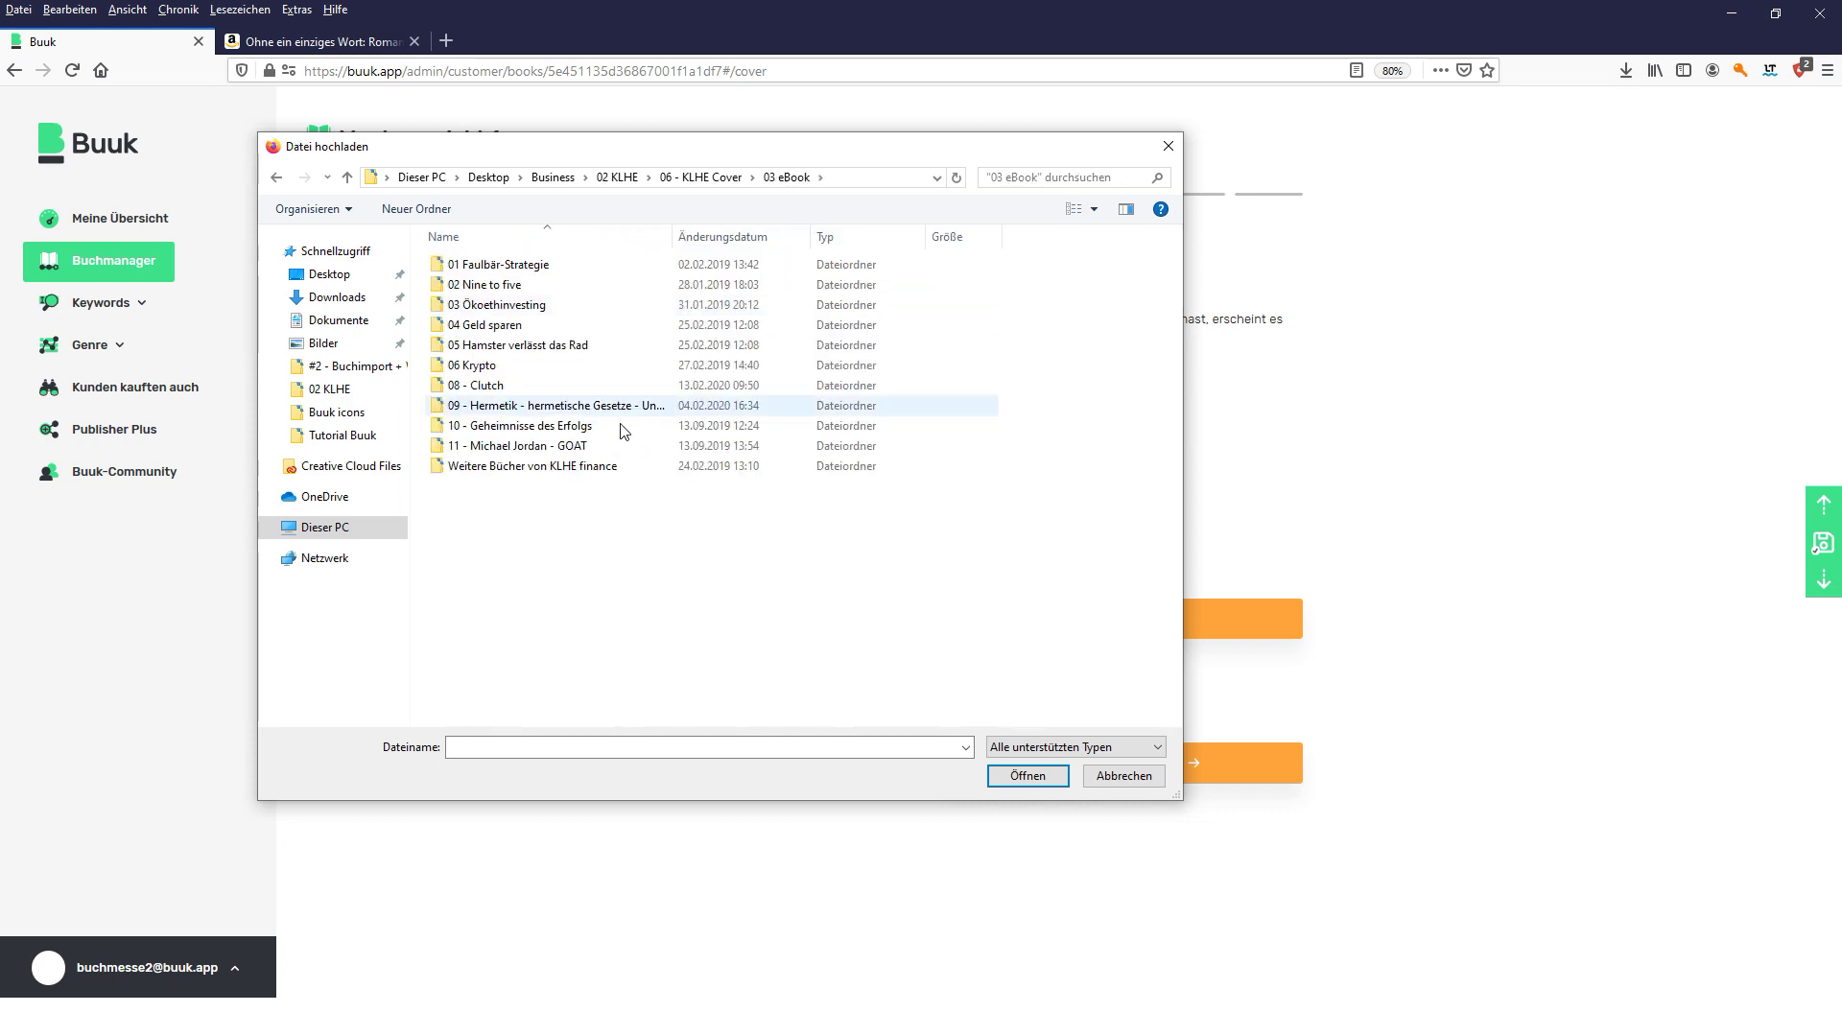
pyautogui.doubleClick(546, 395)
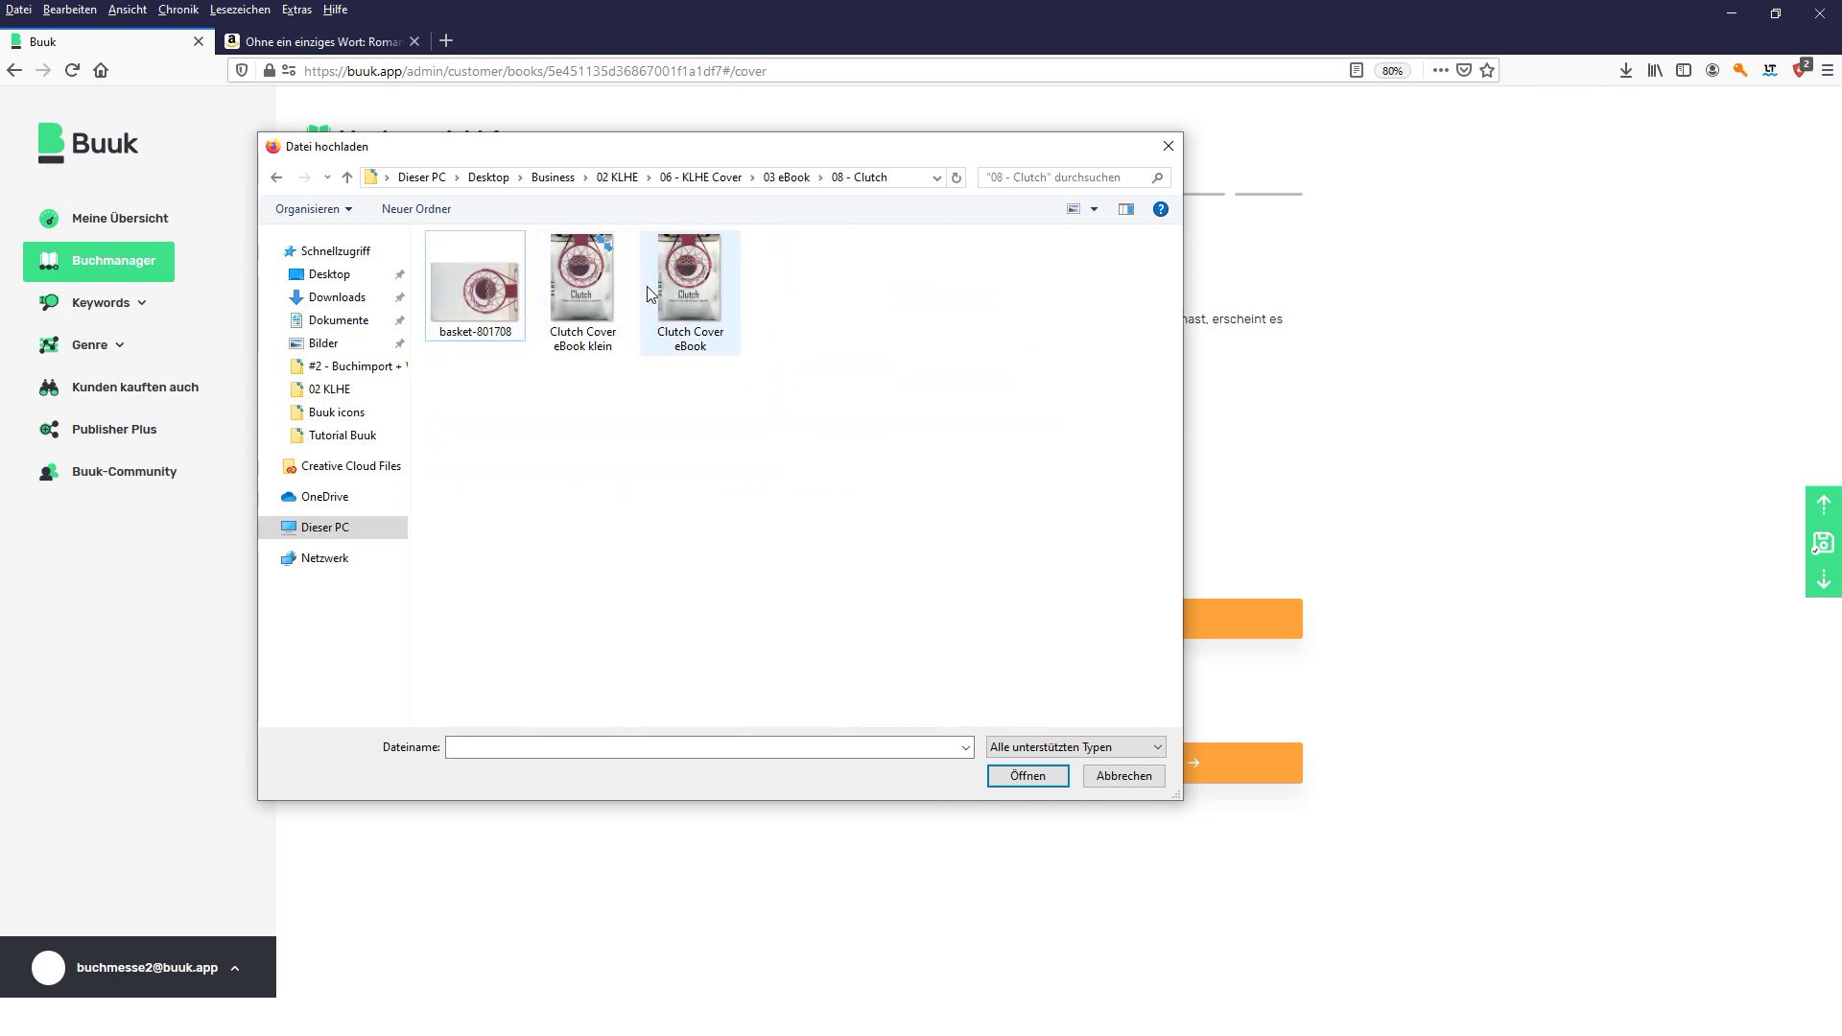
pyautogui.click(590, 288)
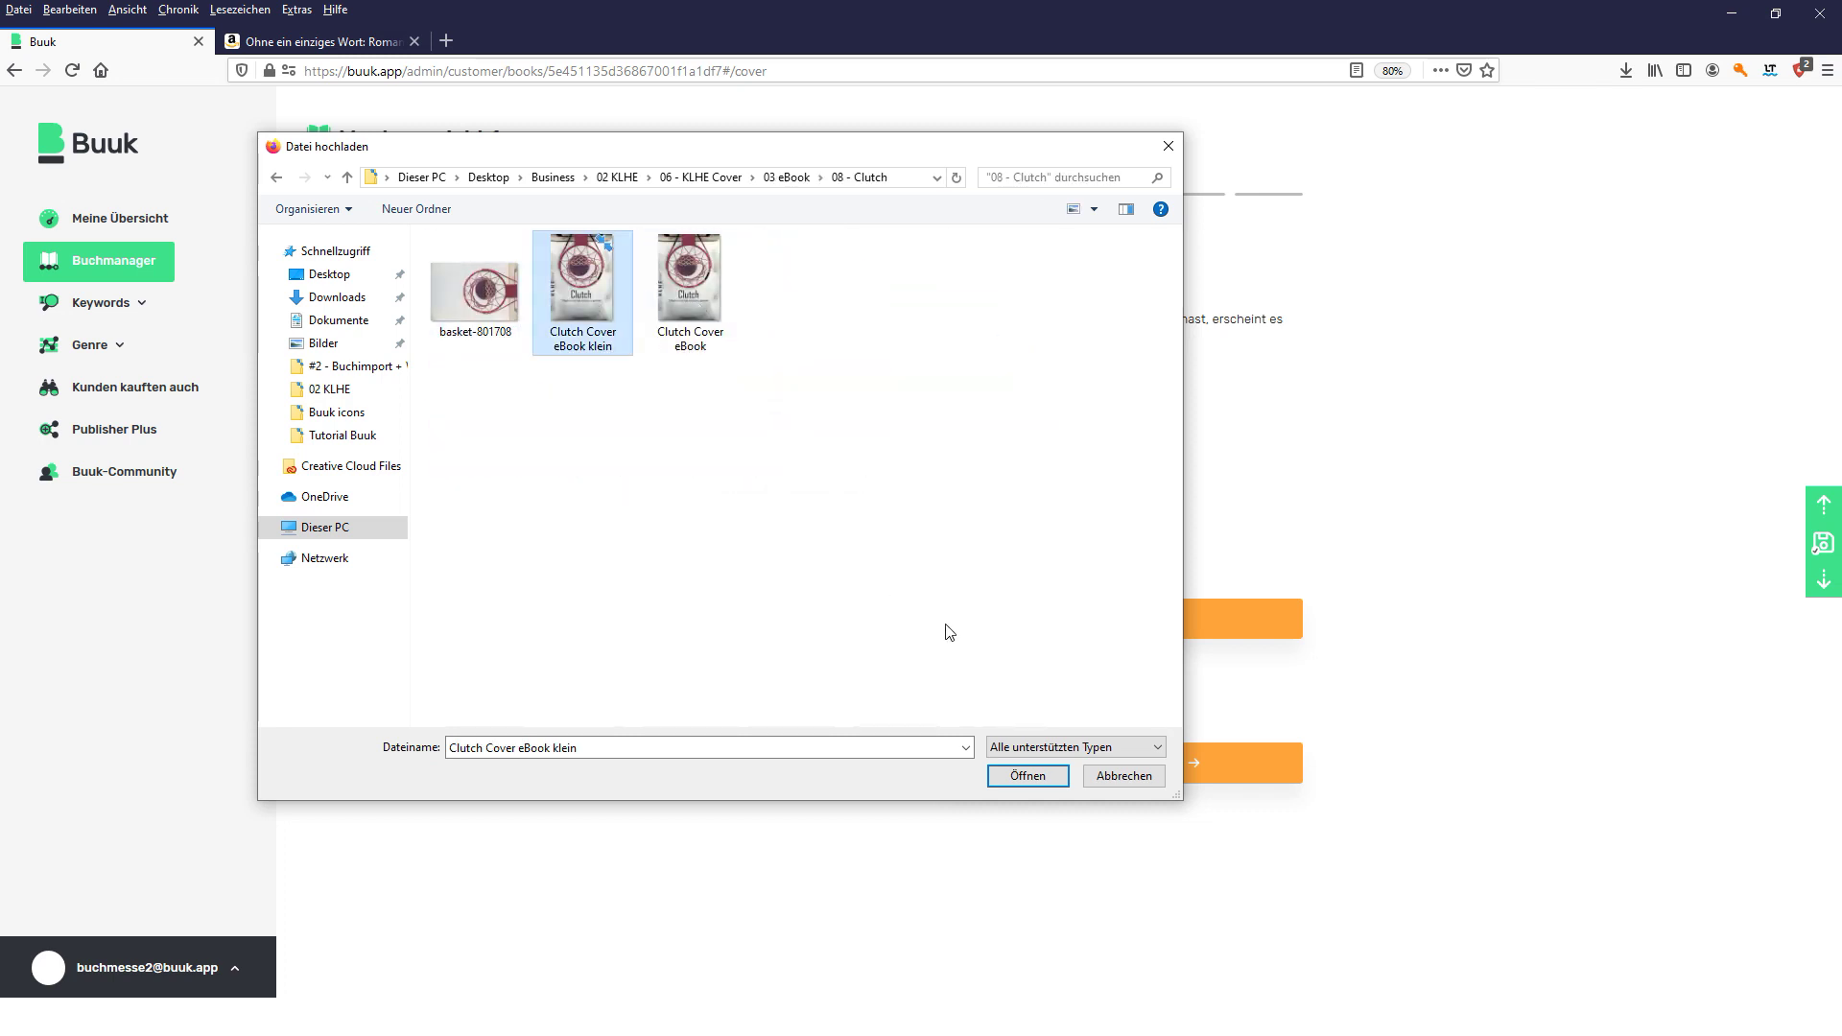
pyautogui.click(1025, 775)
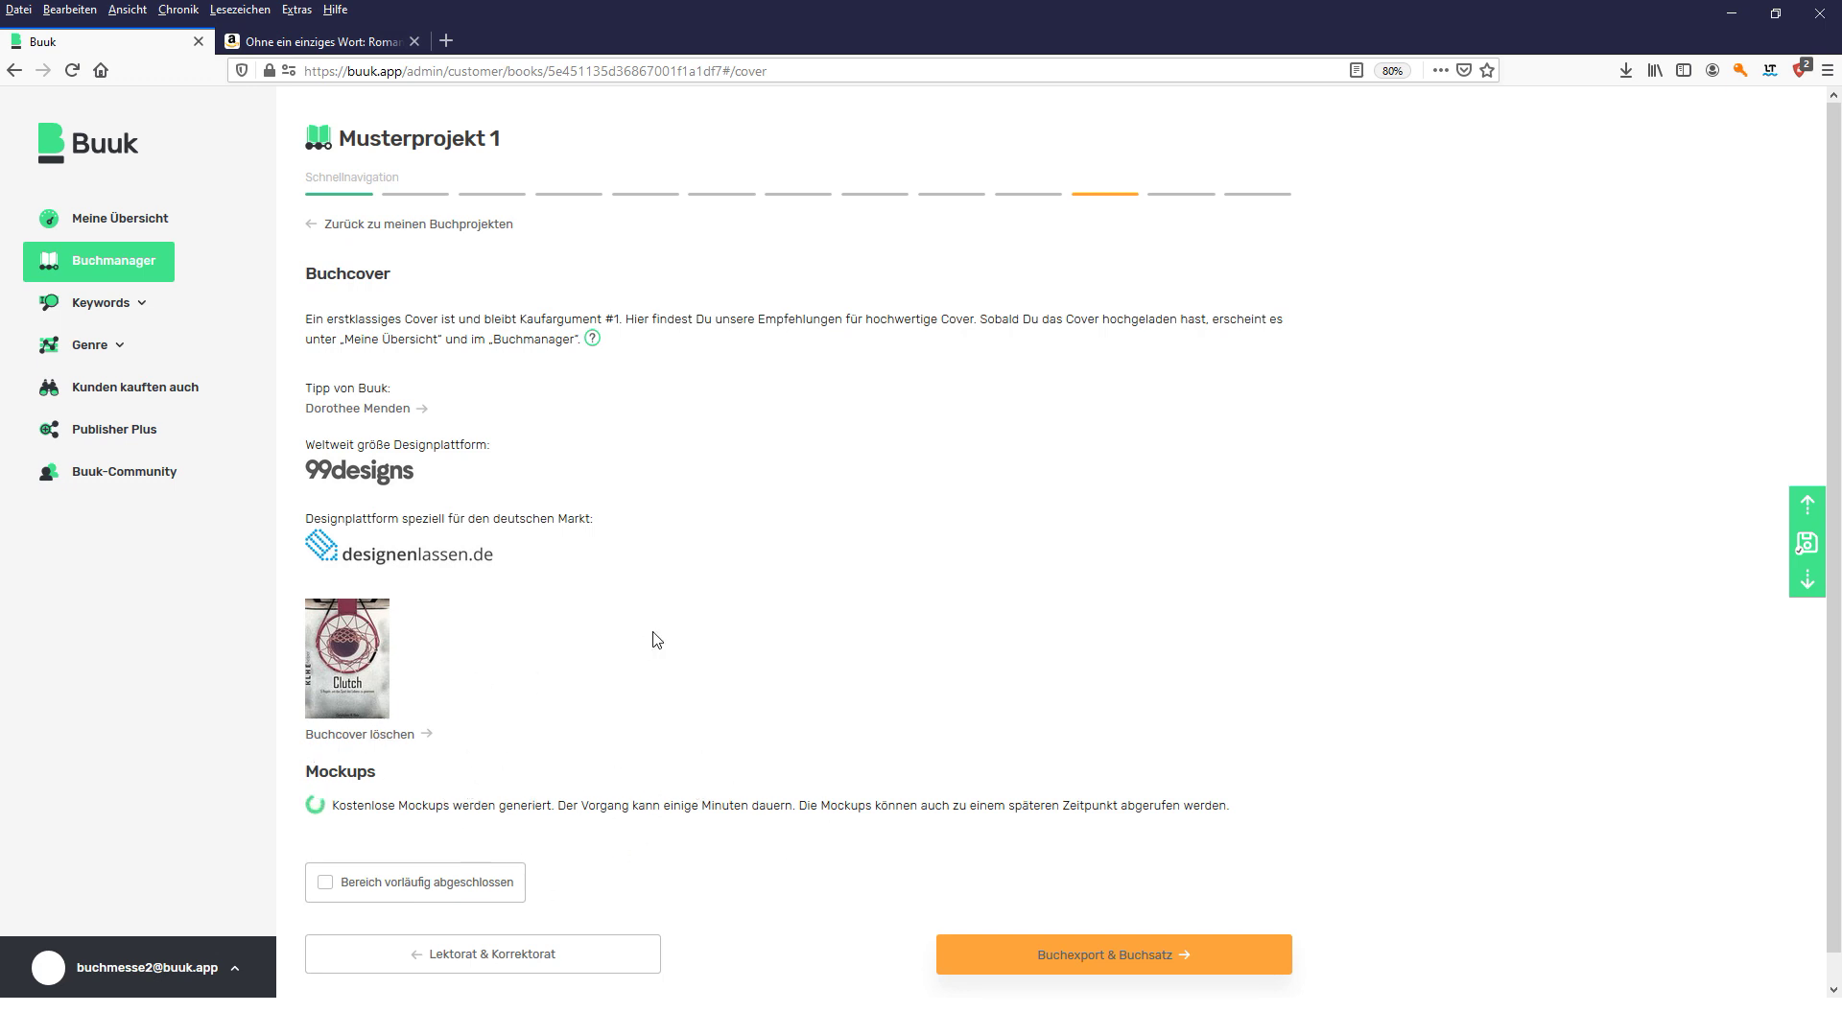
# - Go to the book export section and set the font to Garamond, the size to 9pt and the alignment to Blocksatz
pyautogui.click(1100, 973)
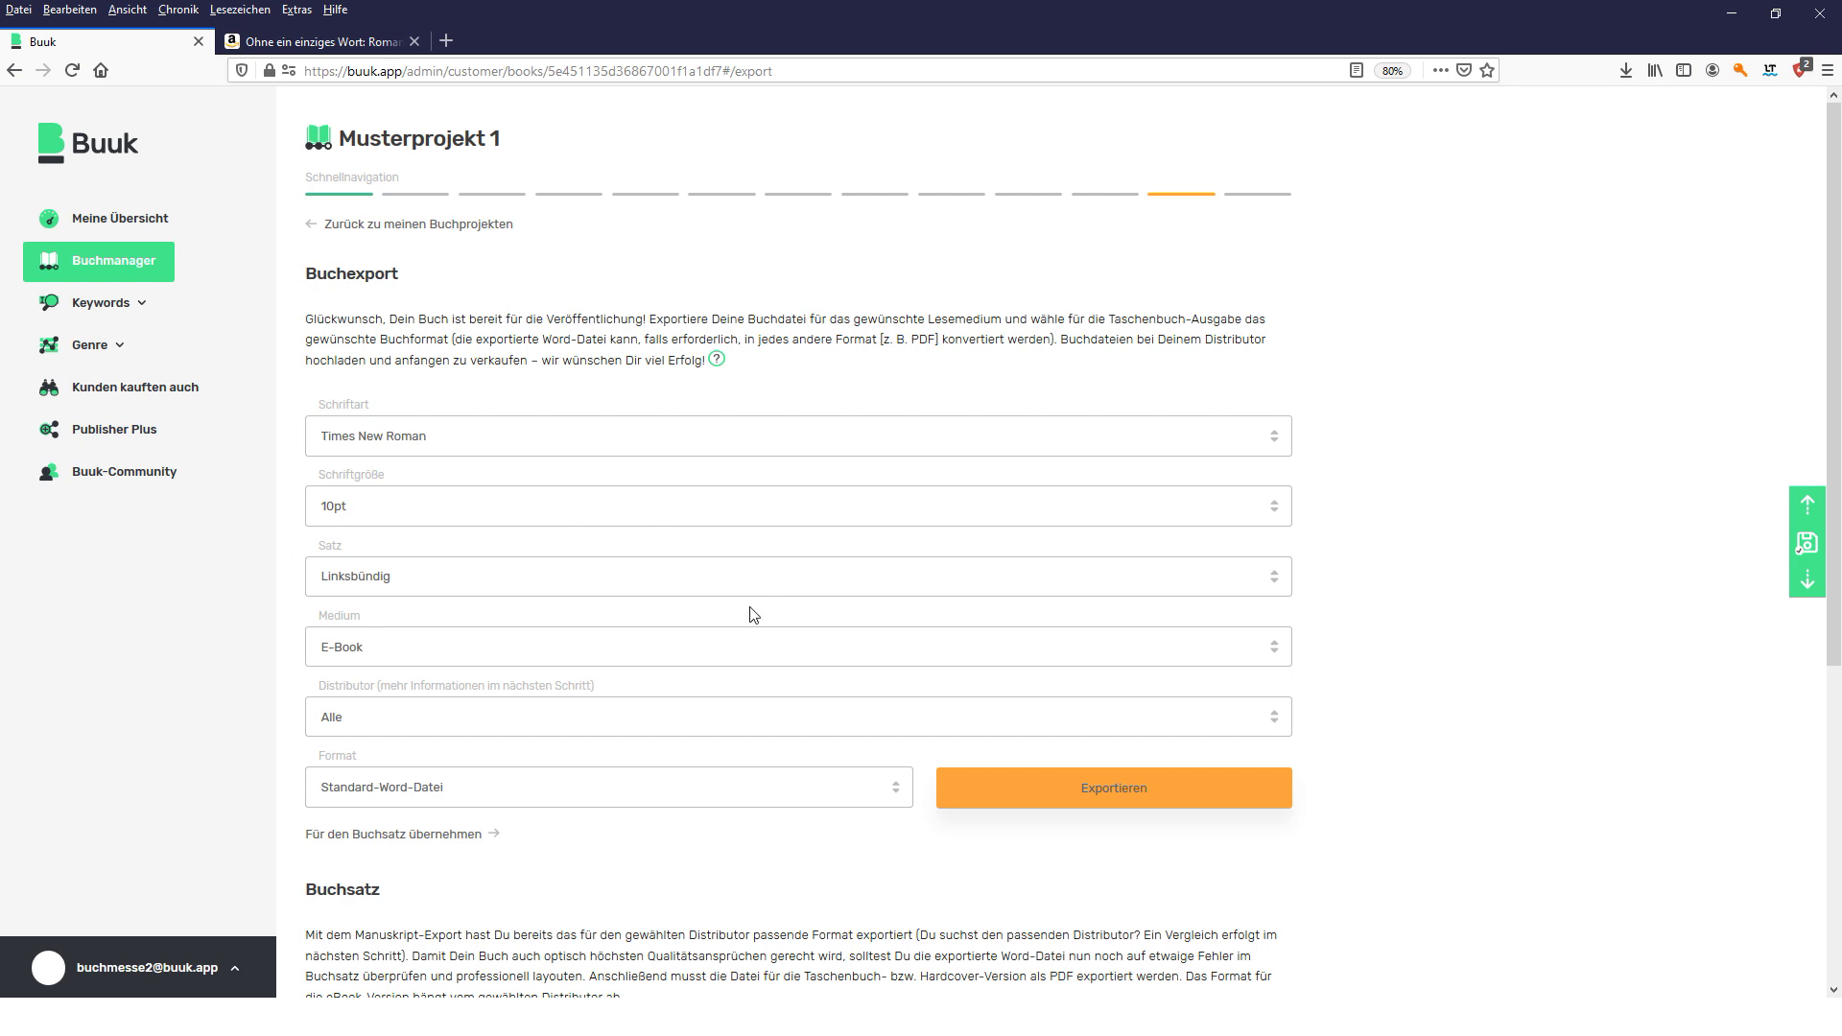
pyautogui.click(611, 446)
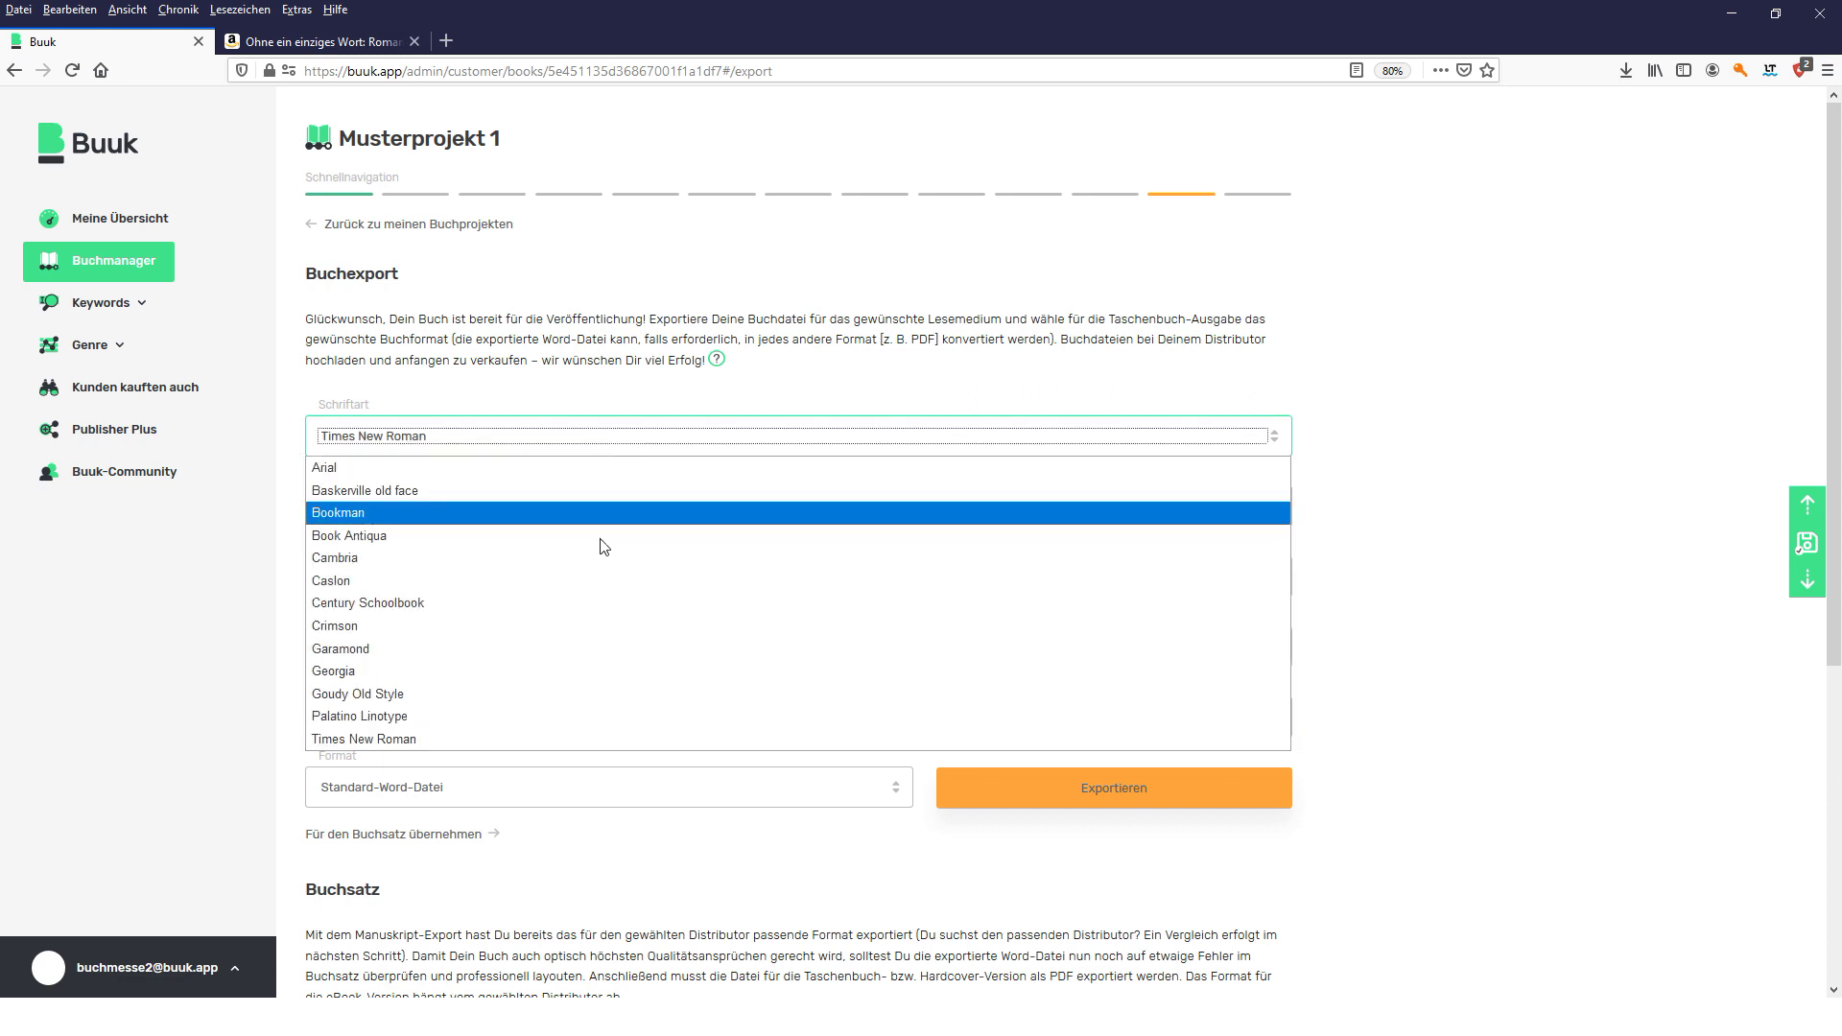
pyautogui.click(576, 645)
pyautogui.click(483, 516)
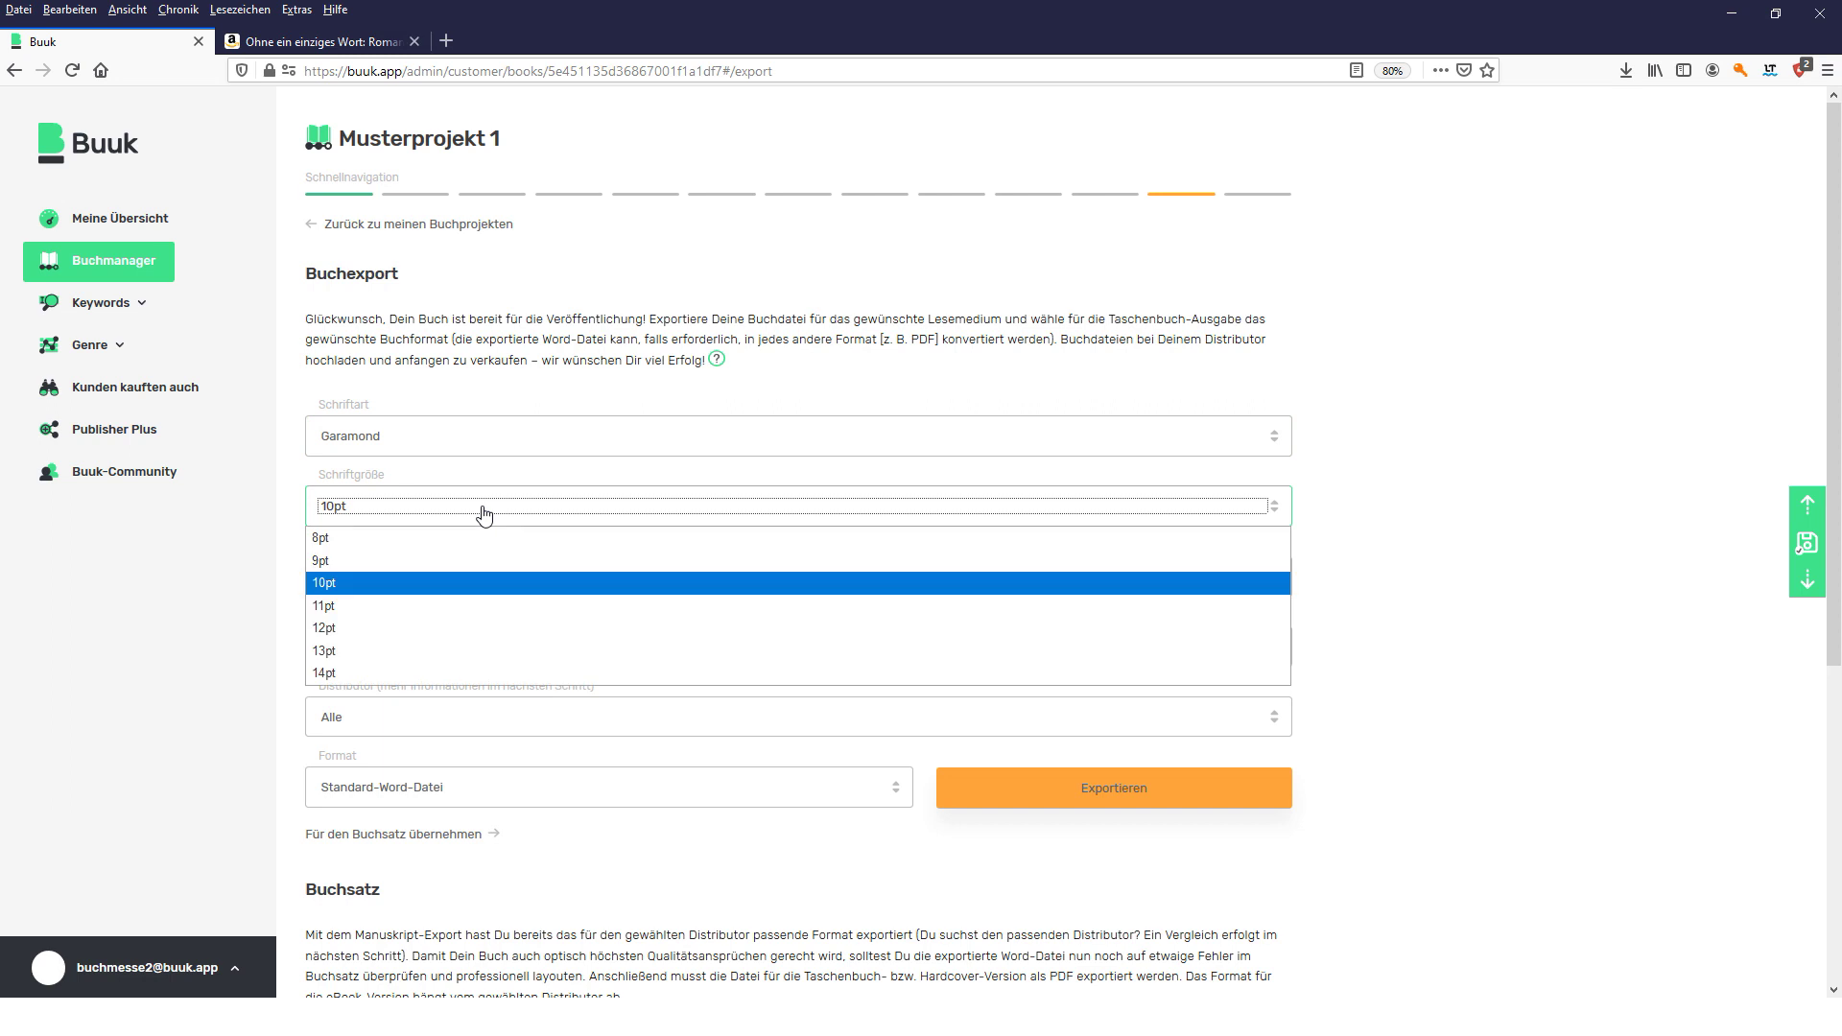
pyautogui.click(480, 560)
pyautogui.click(464, 584)
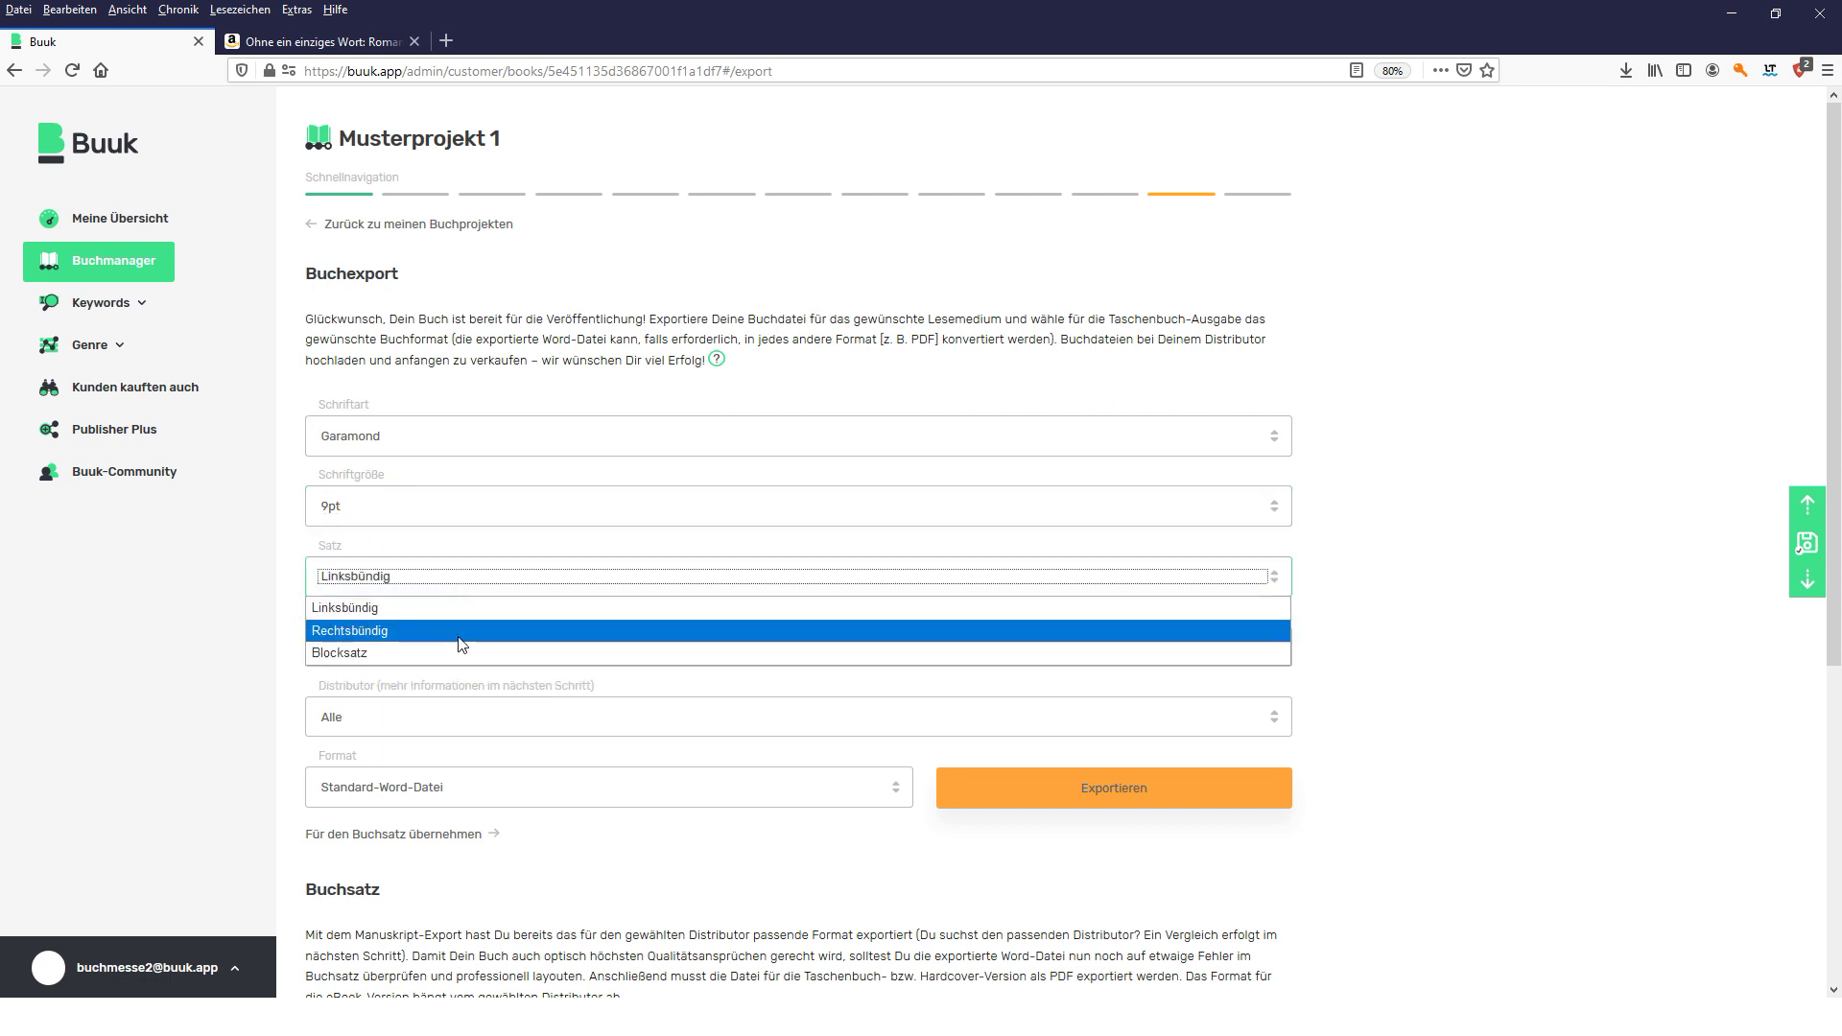
pyautogui.click(444, 653)
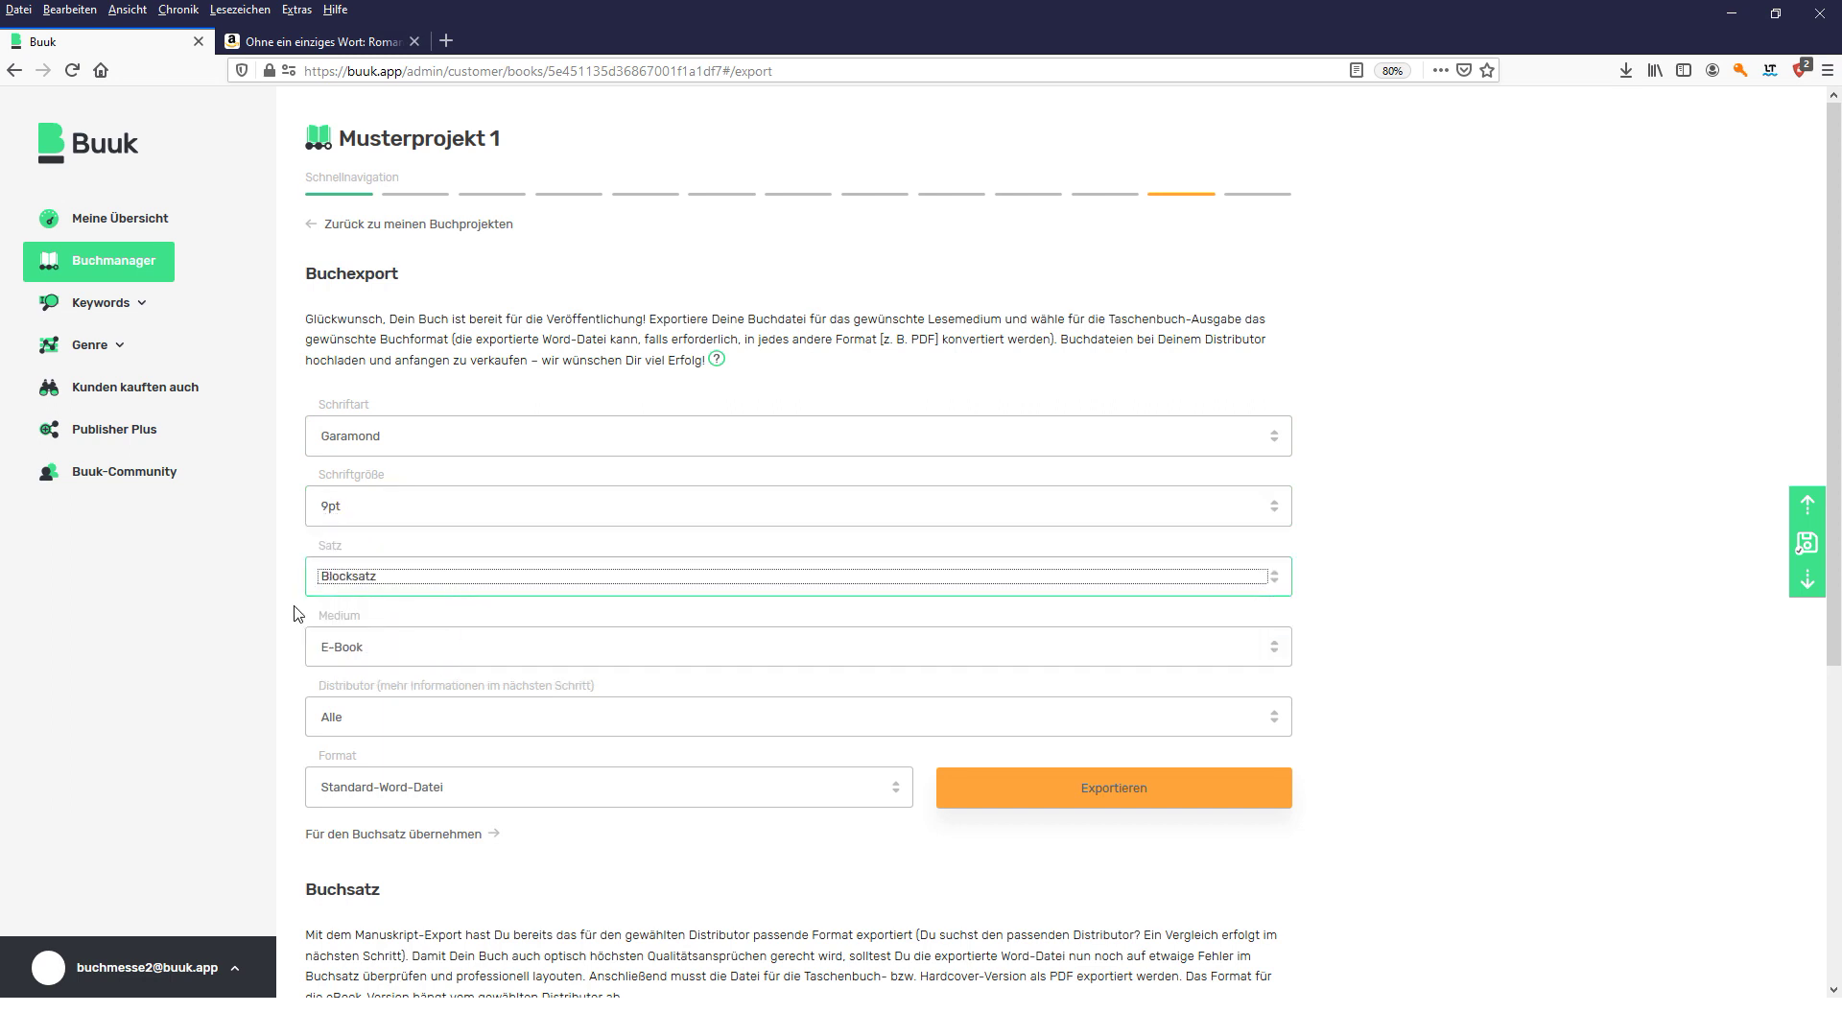
# - Set the export medium to Taschenbuch, the distributor to BoD and the format to 14,8 x 21 cm (A5)
pyautogui.click(403, 648)
pyautogui.click(408, 696)
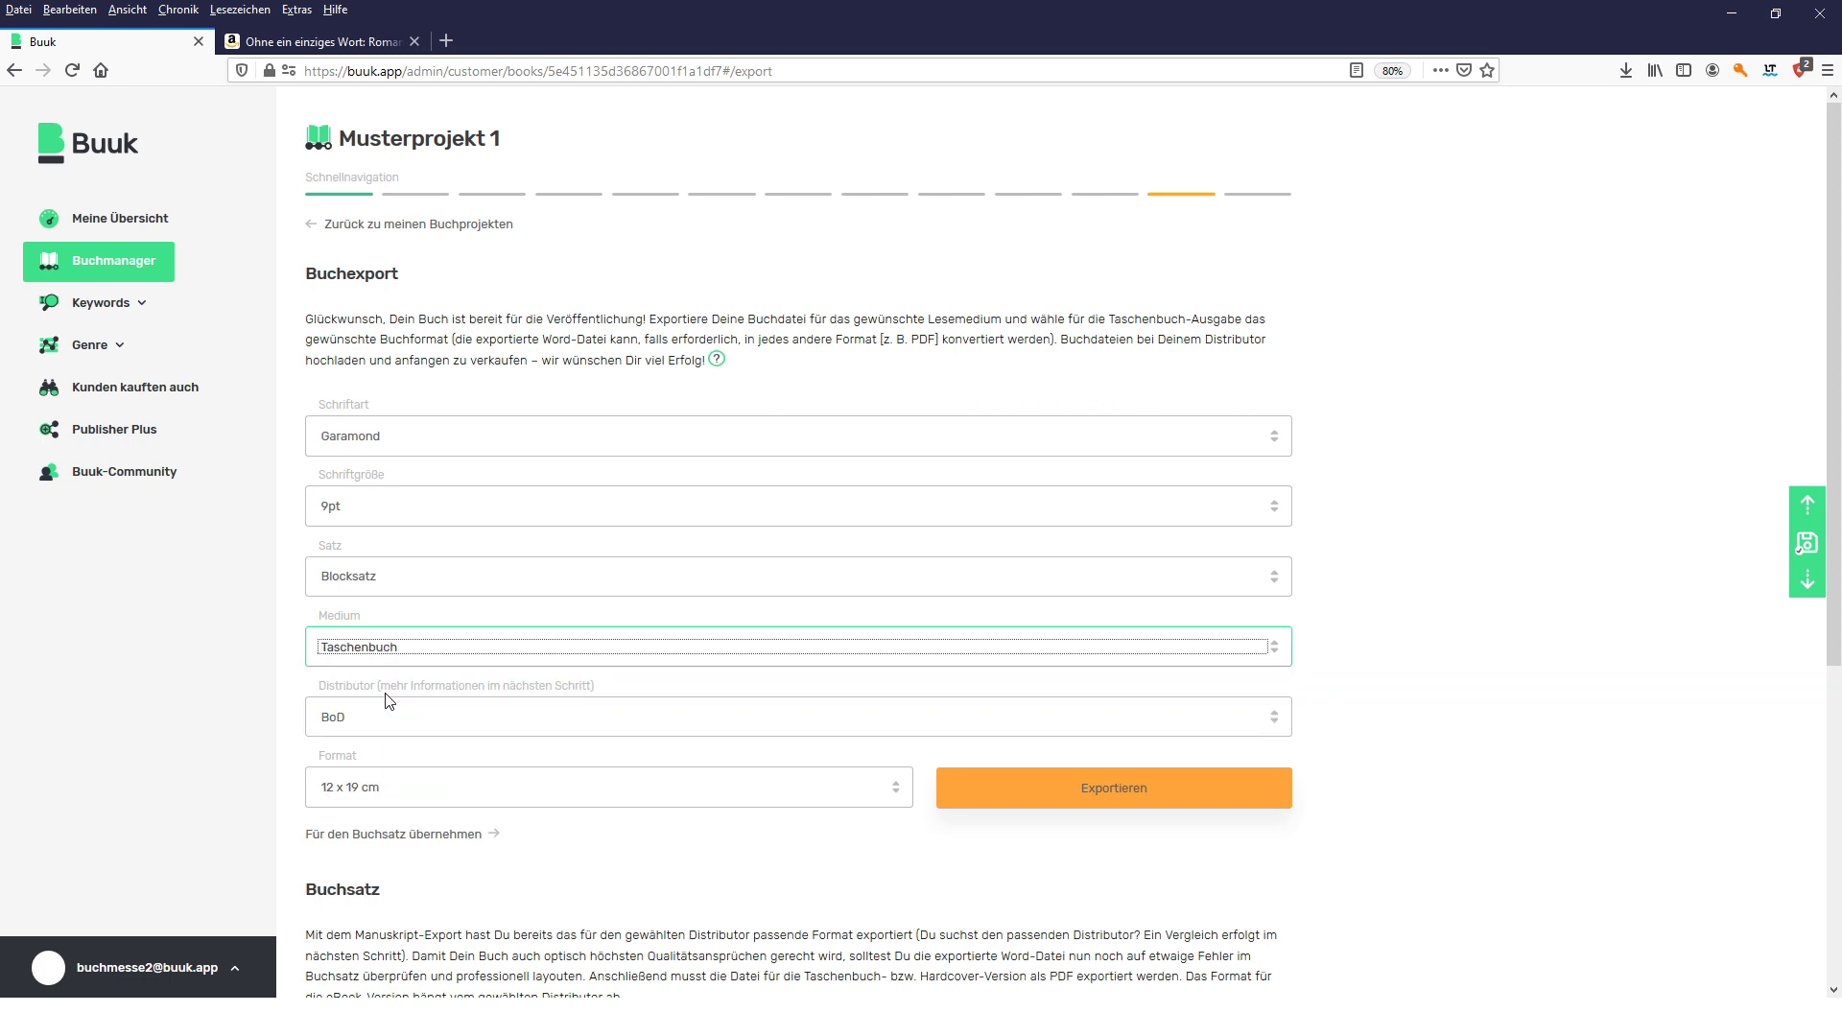
pyautogui.click(393, 720)
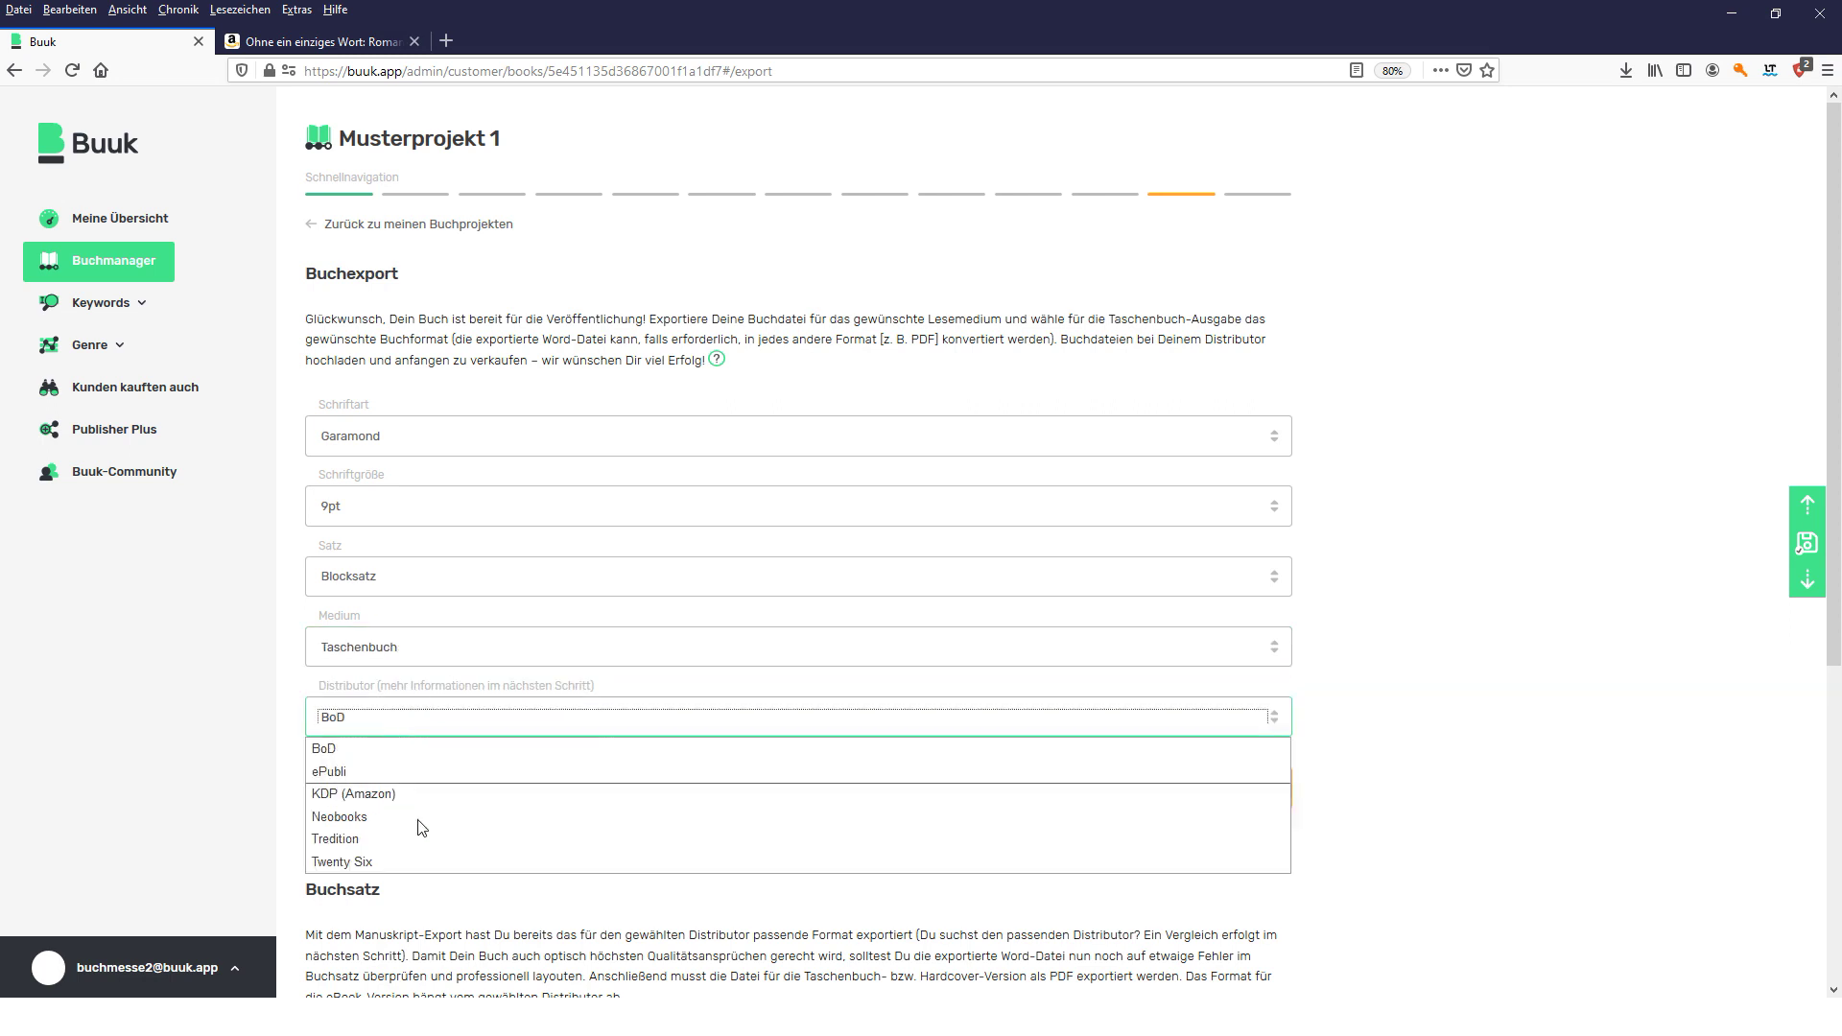
pyautogui.click(415, 758)
pyautogui.click(370, 788)
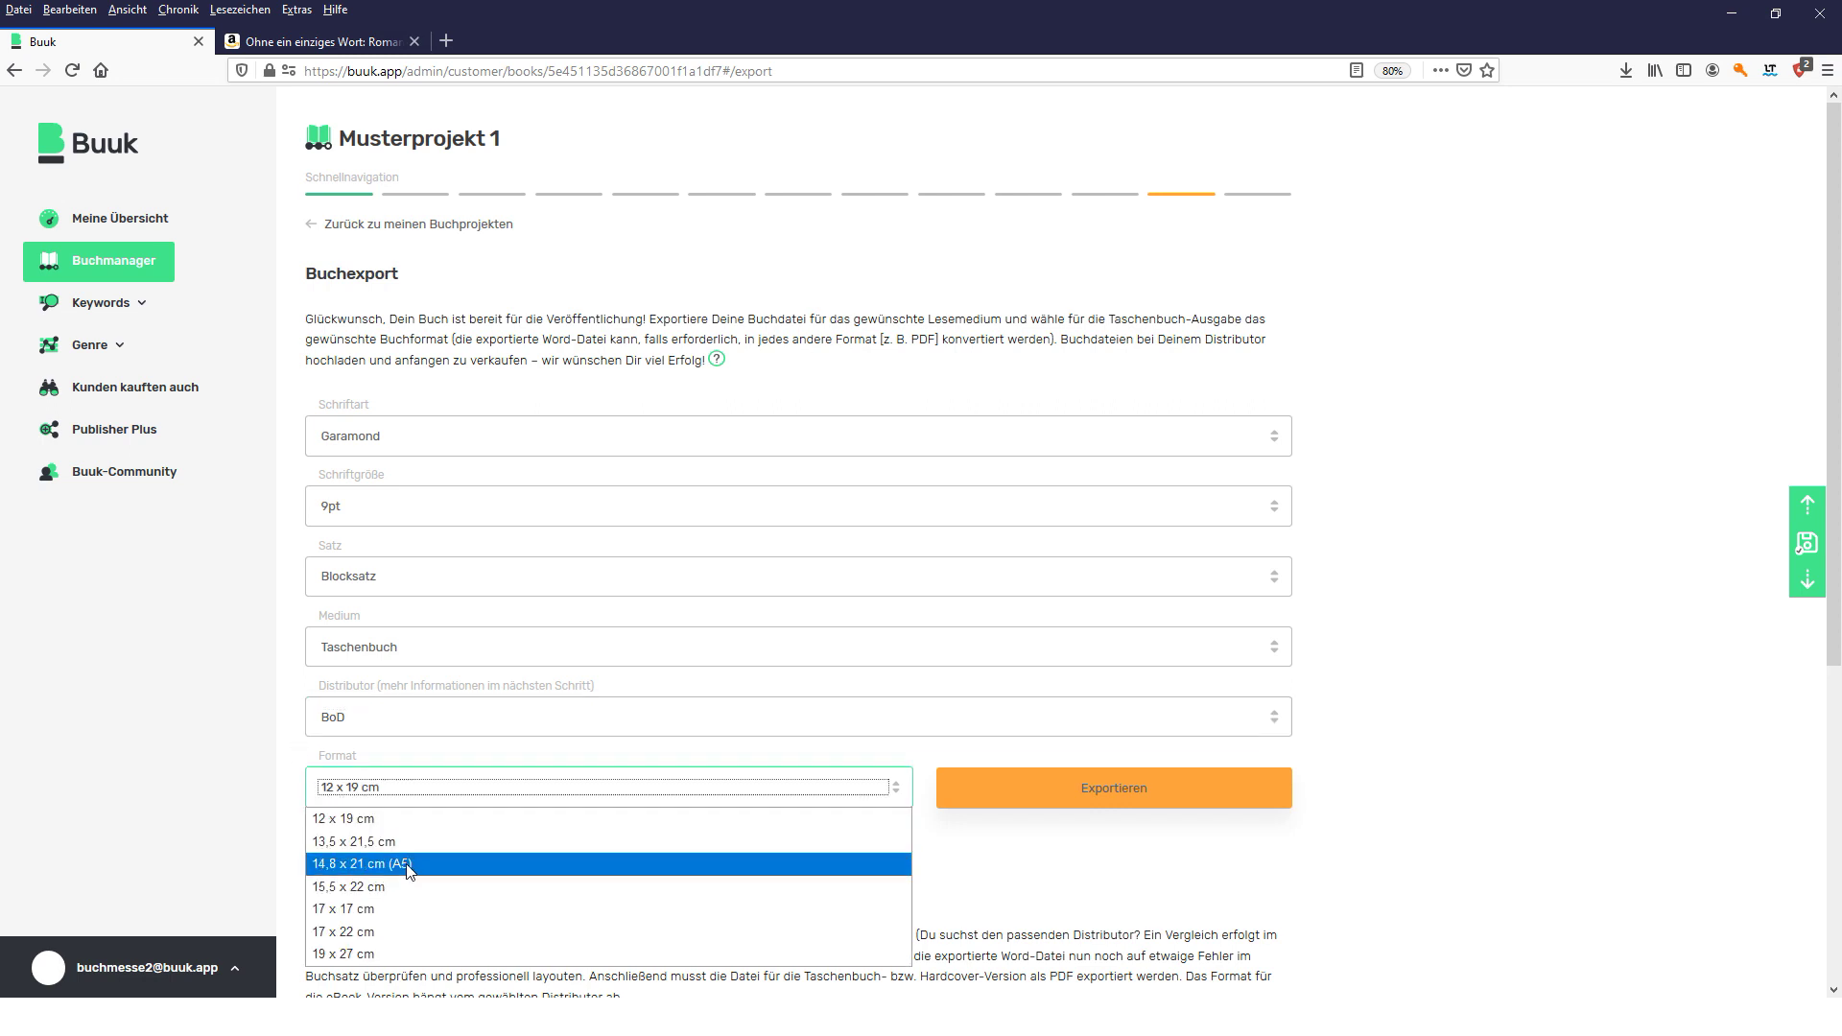
pyautogui.click(410, 869)
# - Export the book and save the Word file as Musterprojekt-1_bod_148x21 in the folder "03 Die Faulbär-Strategie zur Million"
pyautogui.scroll(-1, 937, 657)
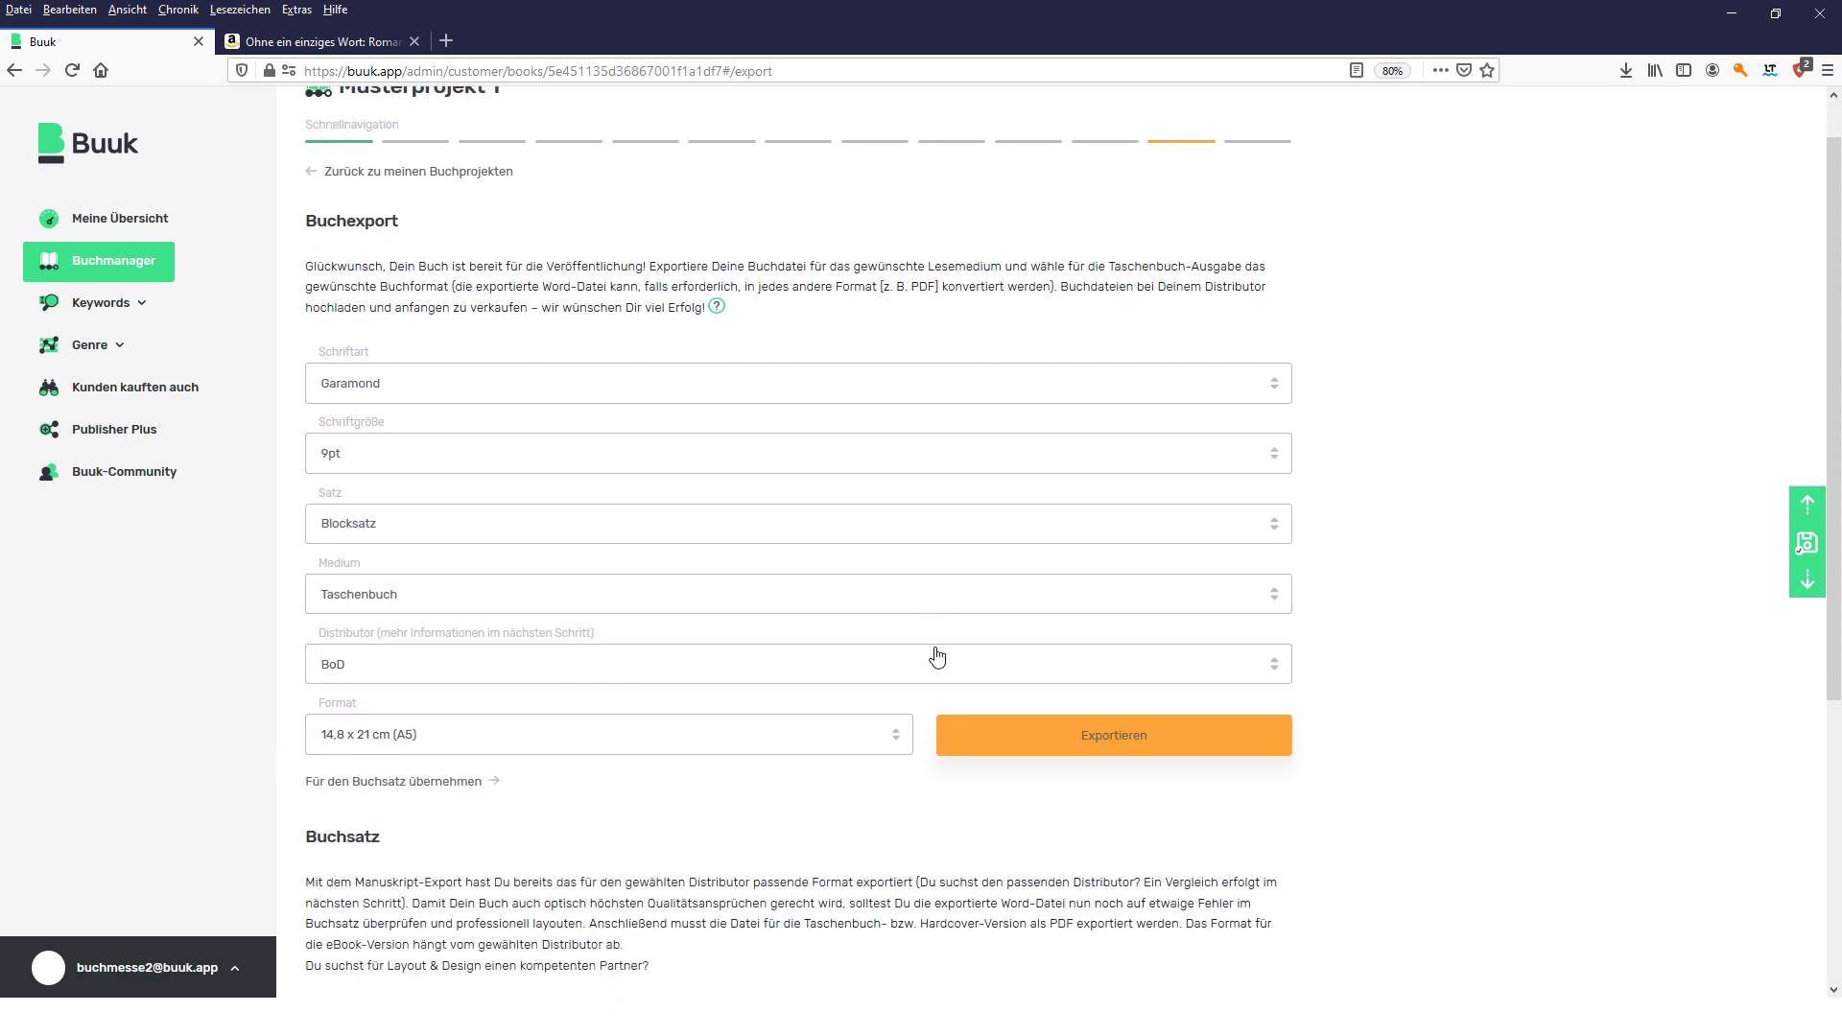
pyautogui.scroll(-1, 938, 656)
pyautogui.click(958, 707)
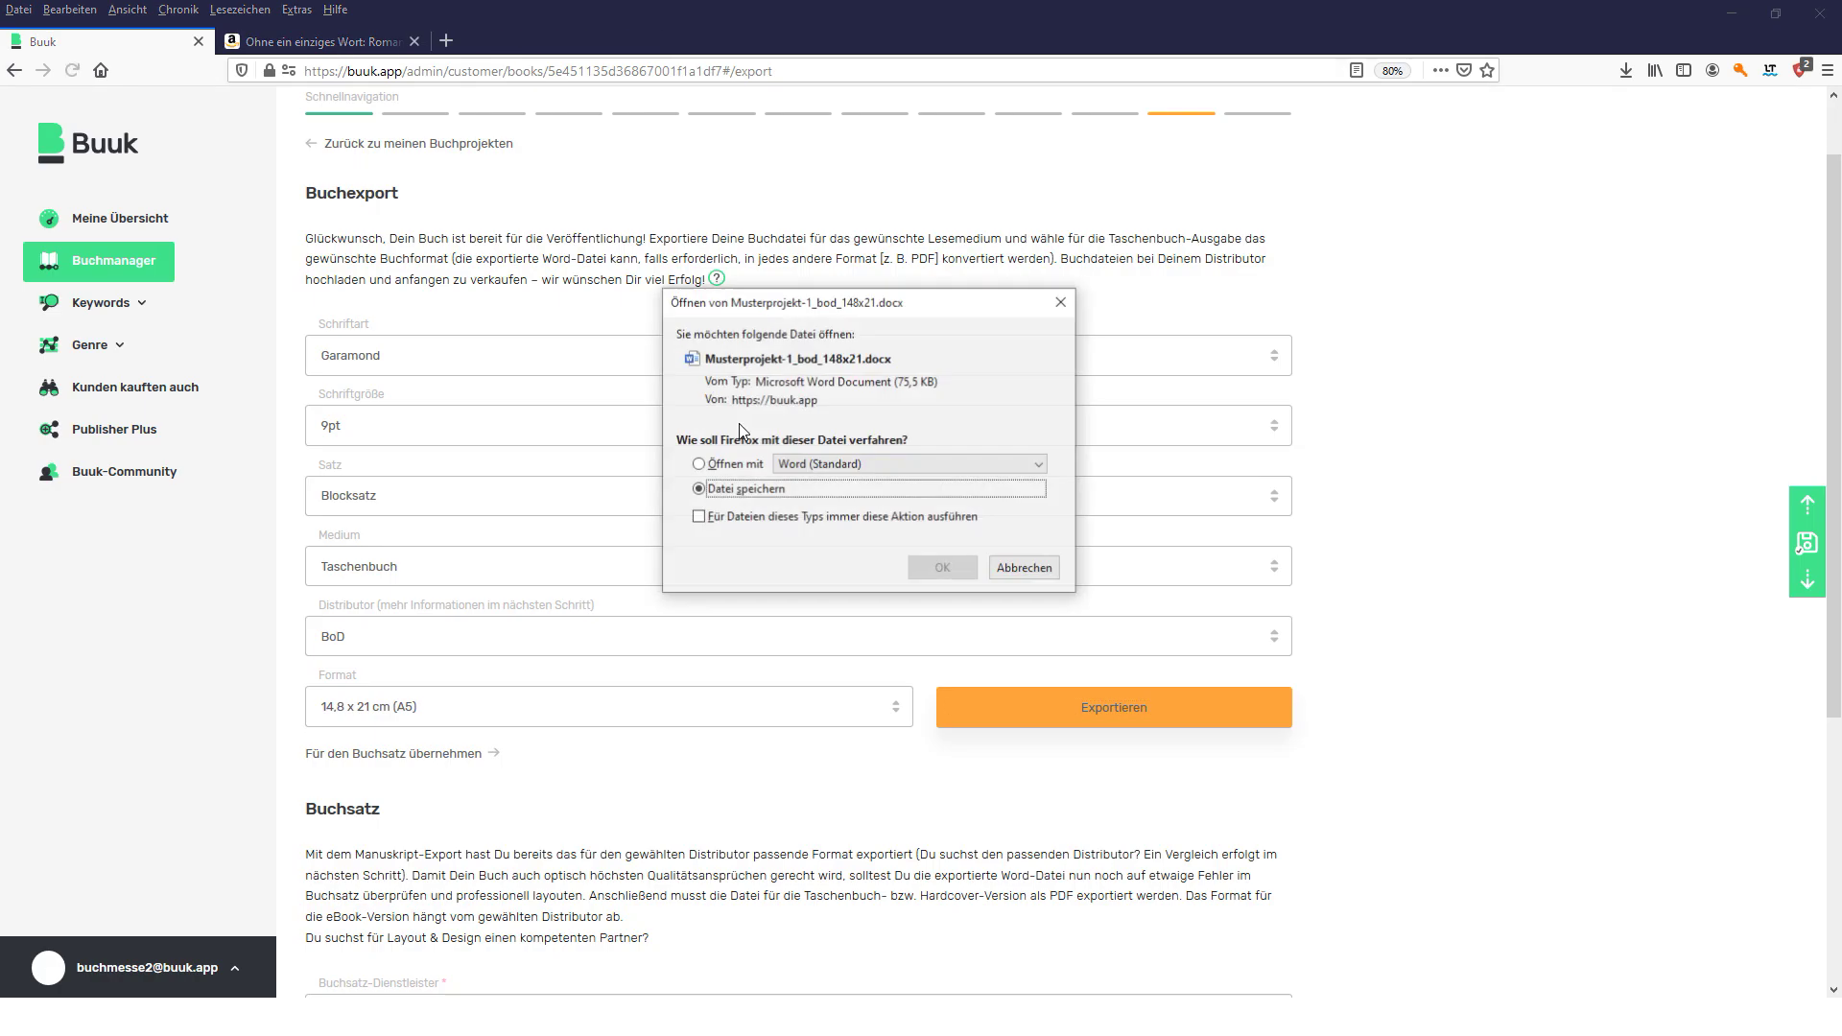
pyautogui.click(941, 569)
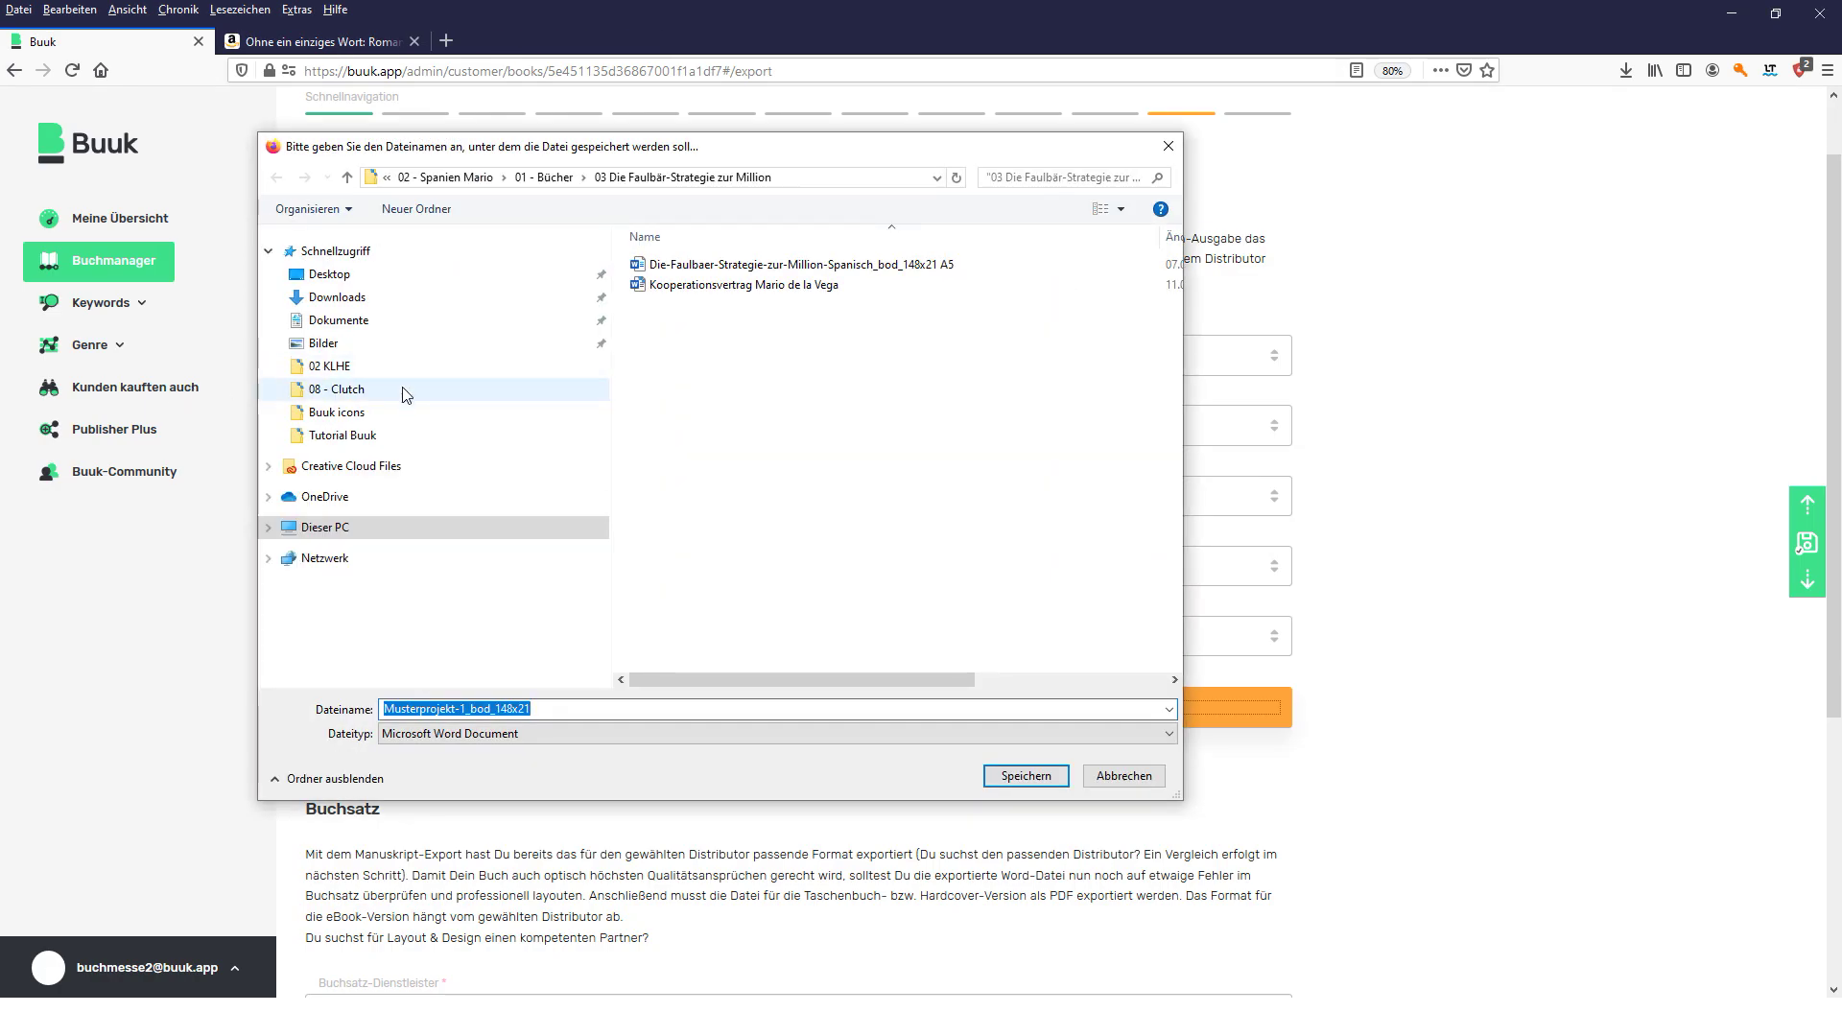
pyautogui.click(1026, 776)
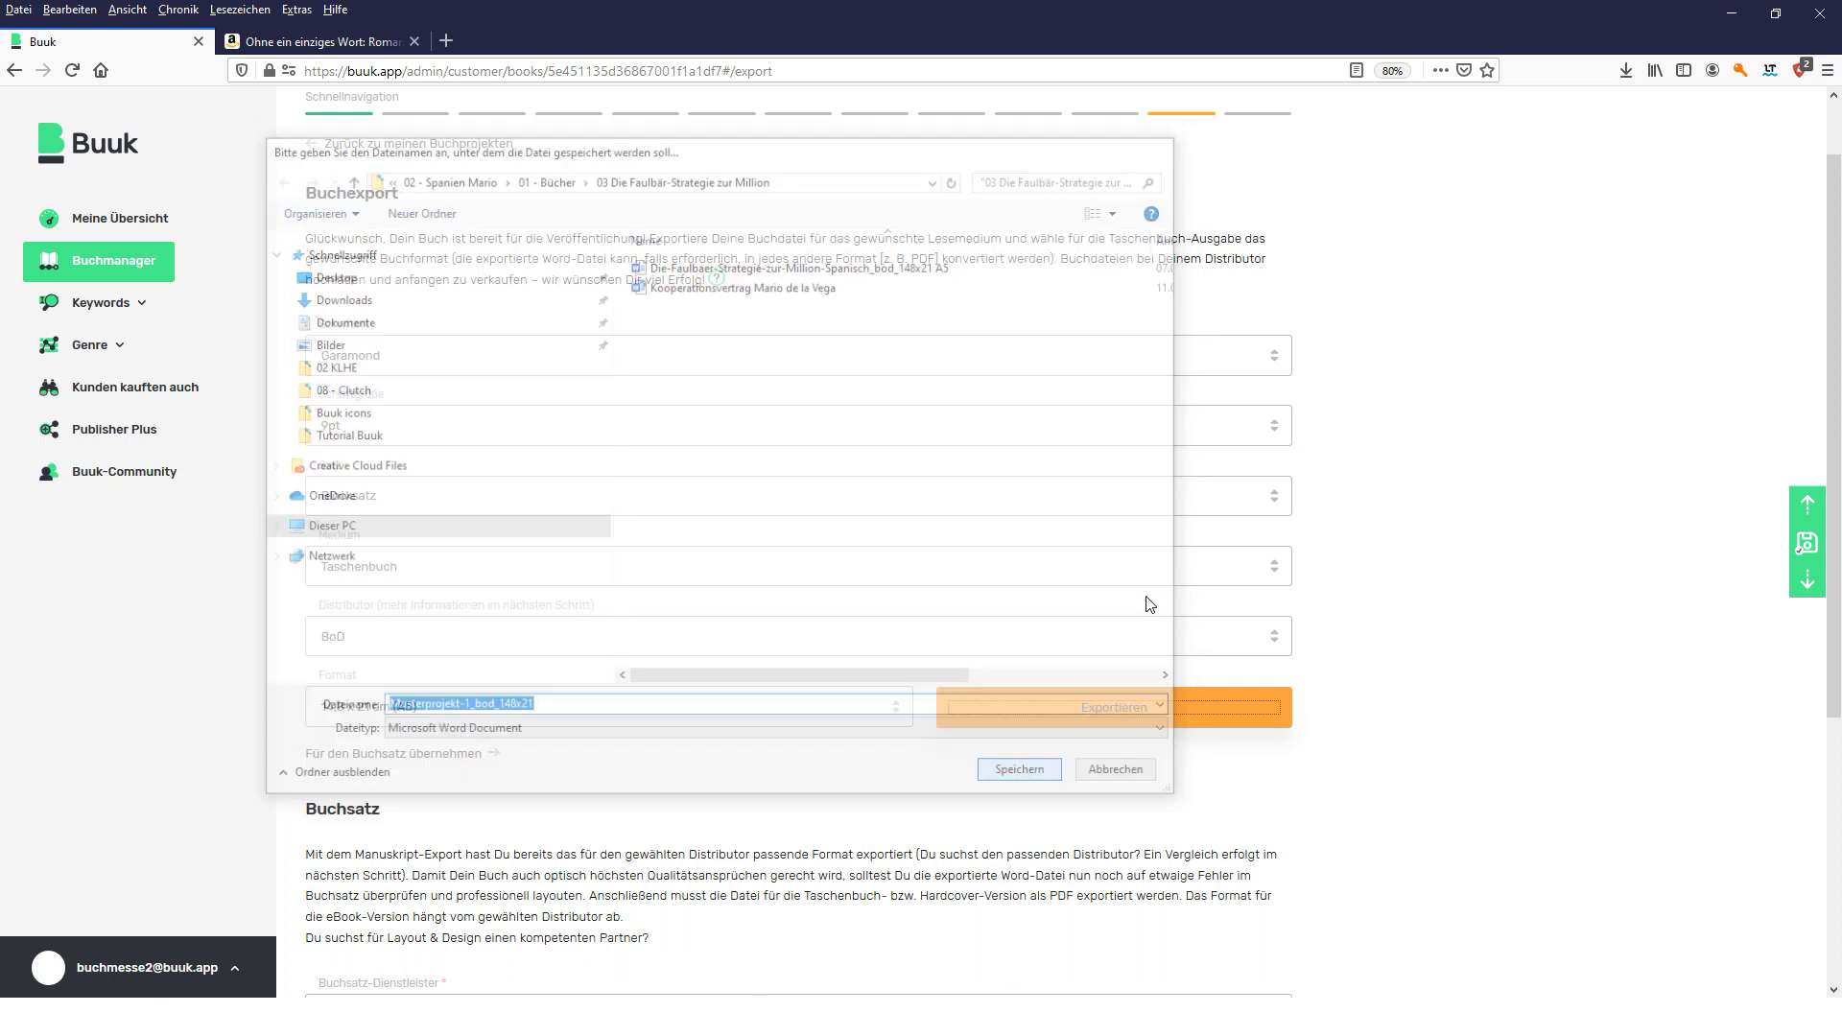
# - Open the downloaded Musterprojekt-1_bod_148x21 file in Word, enable editing and update the document's fields
pyautogui.click(1629, 79)
pyautogui.click(1391, 110)
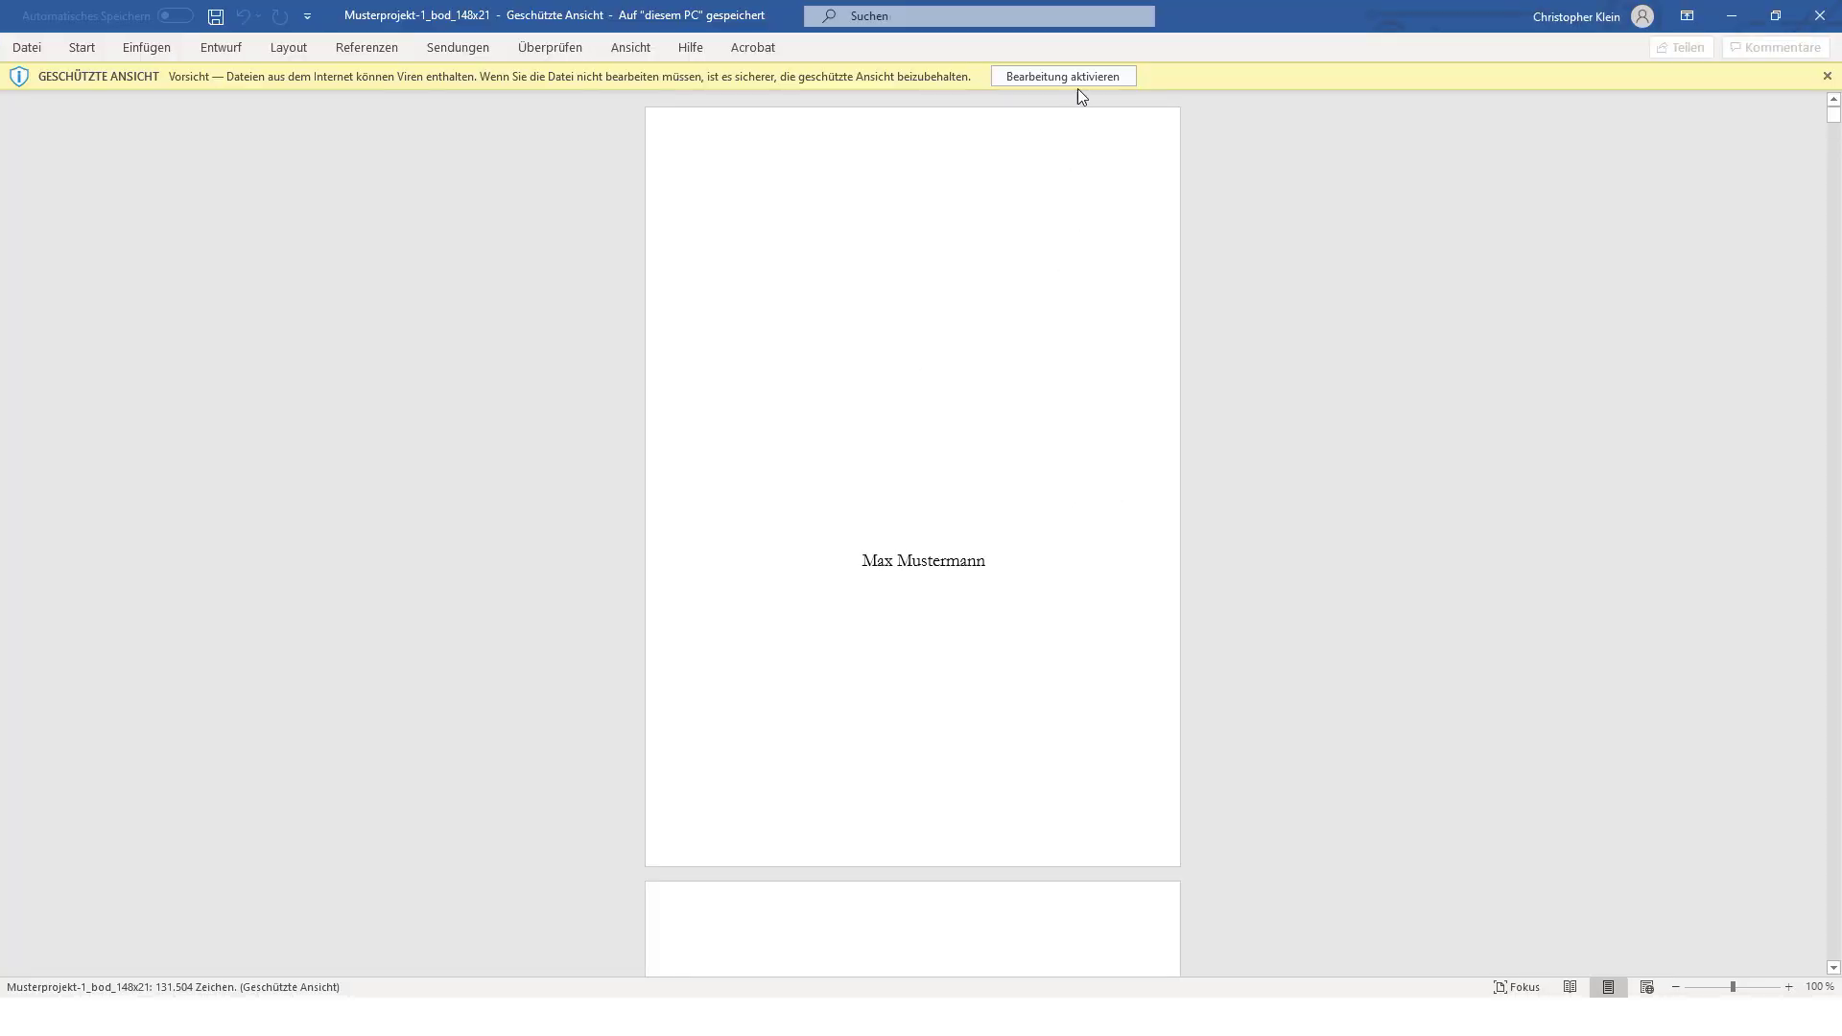
pyautogui.click(1069, 75)
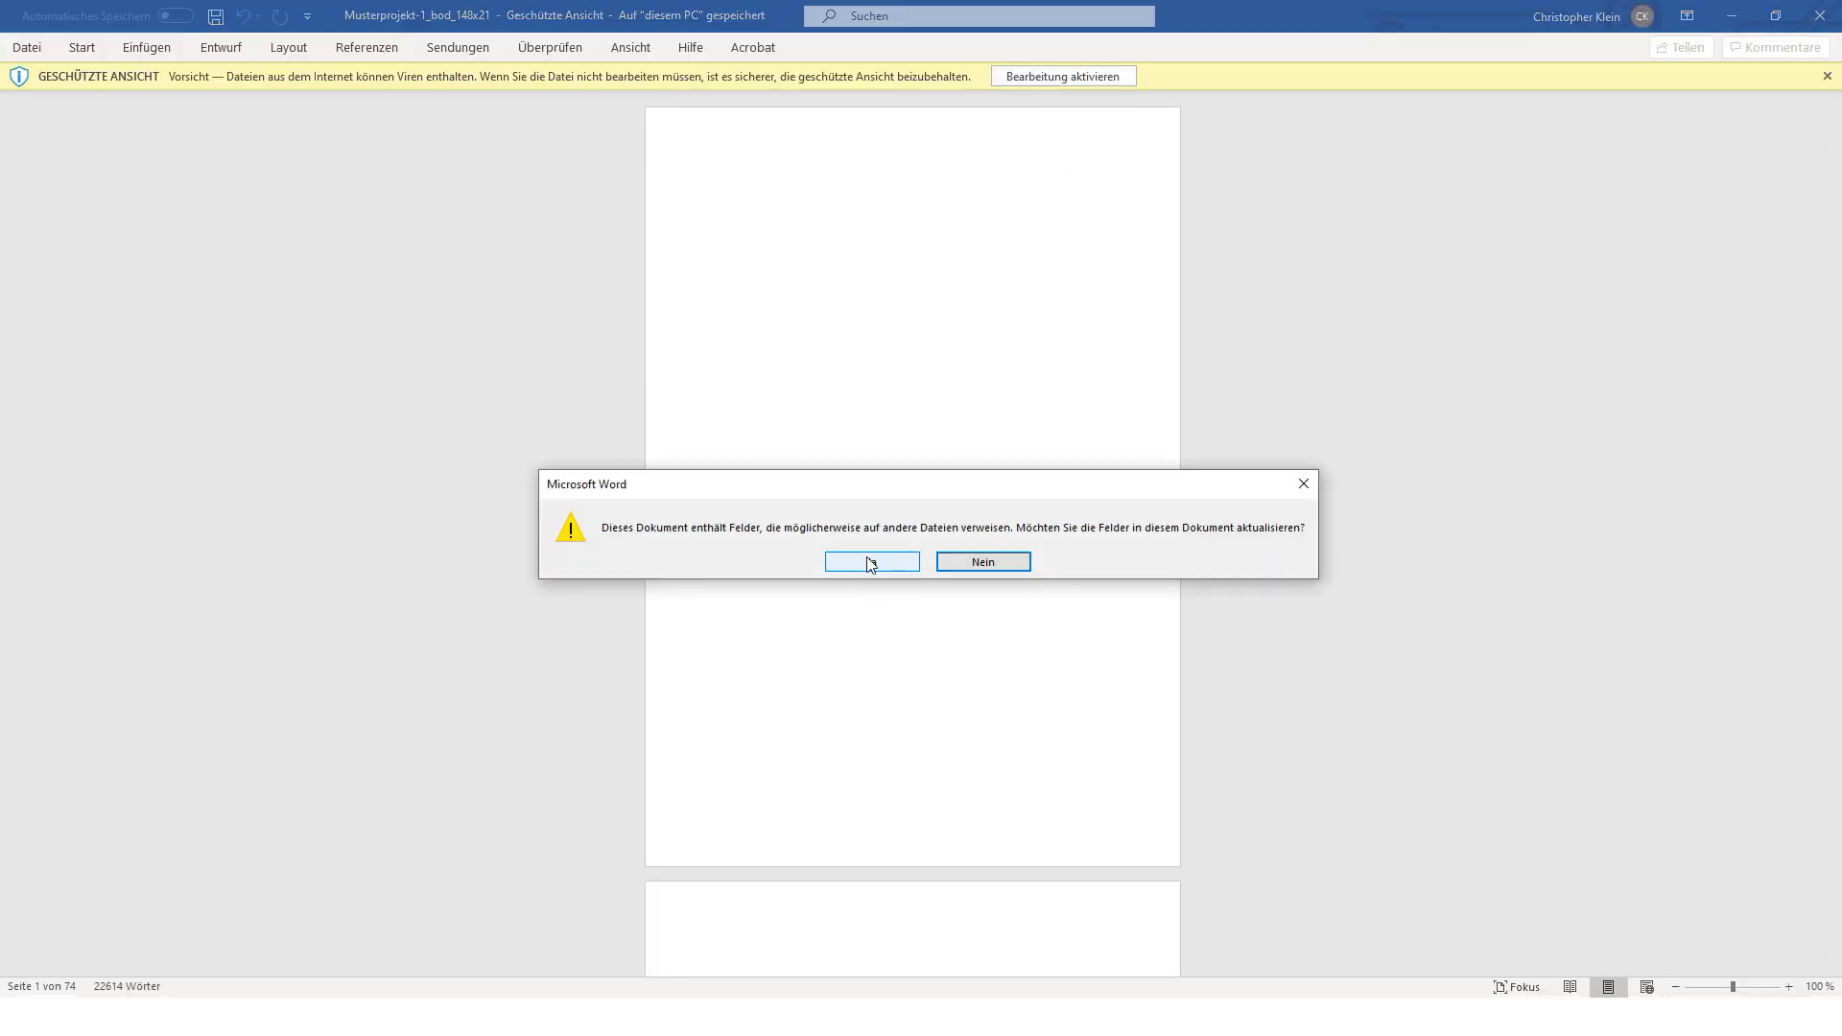
pyautogui.click(869, 563)
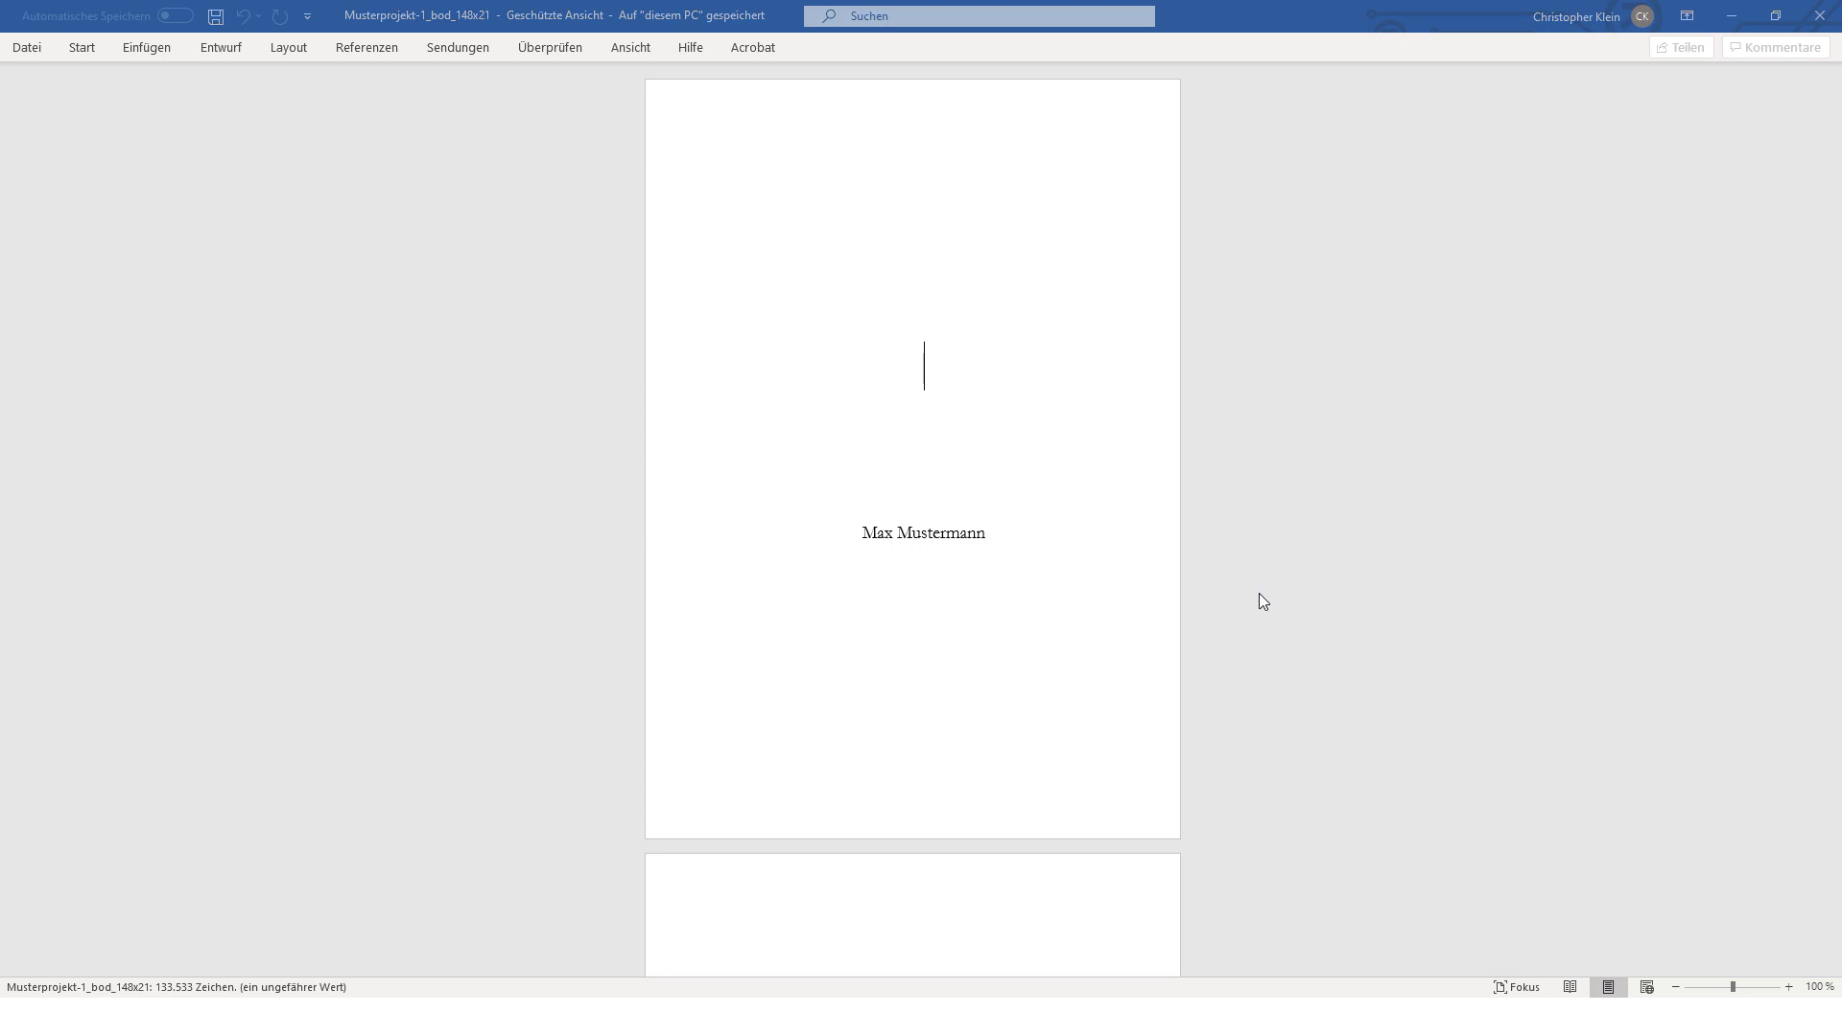
# - Look through the exported document's table of contents and chapter layout, and close Word
pyautogui.scroll(-4, 804, 583)
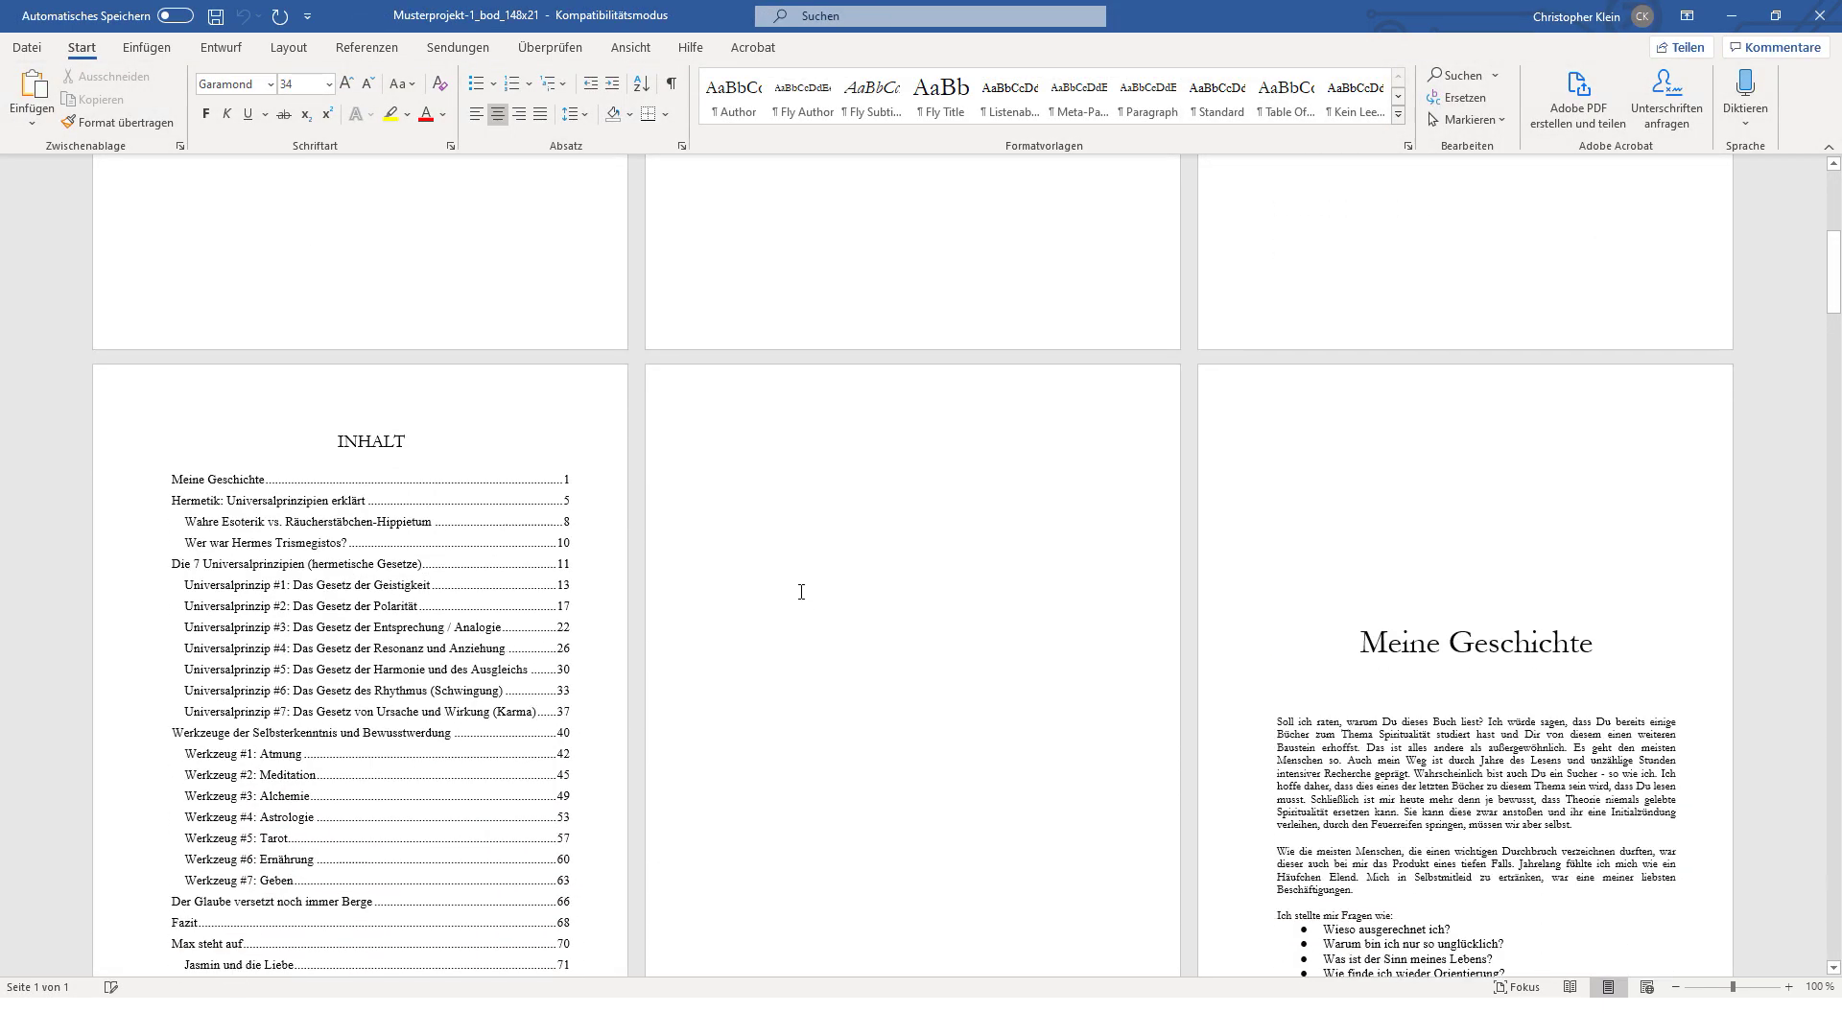
pyautogui.scroll(-7, 247, 797)
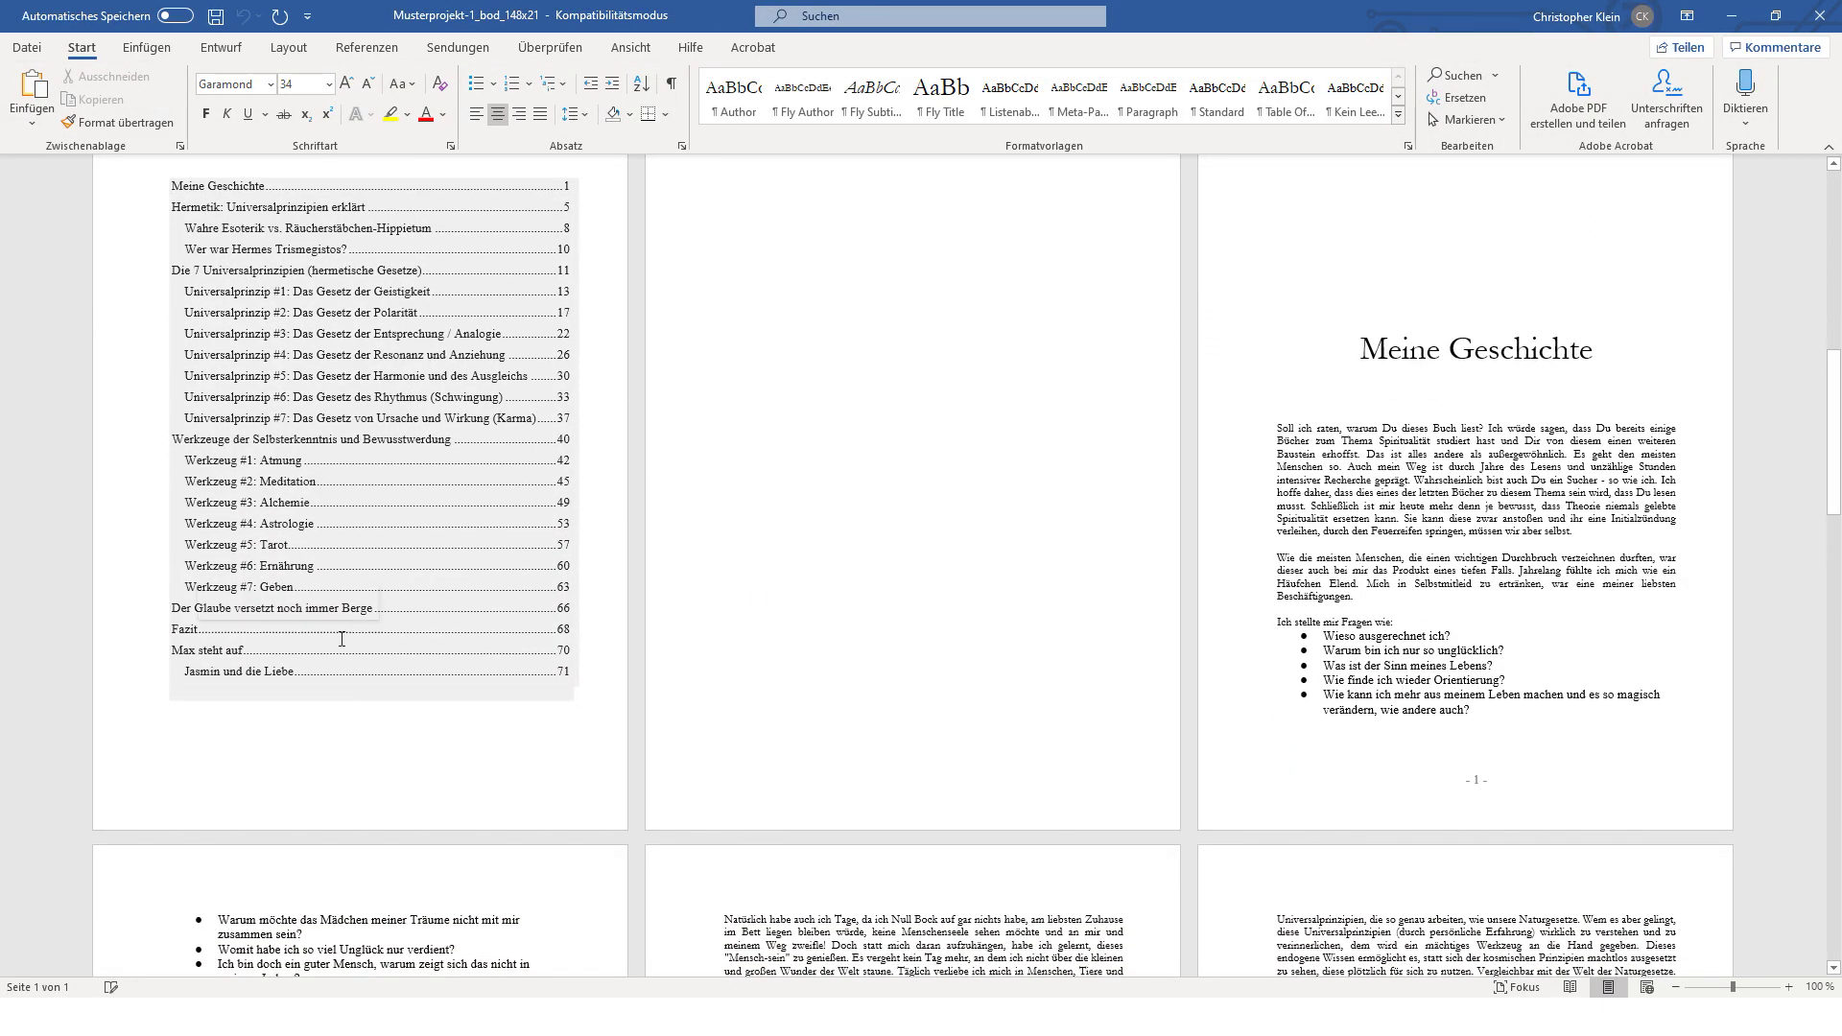
pyautogui.scroll(-10, 370, 648)
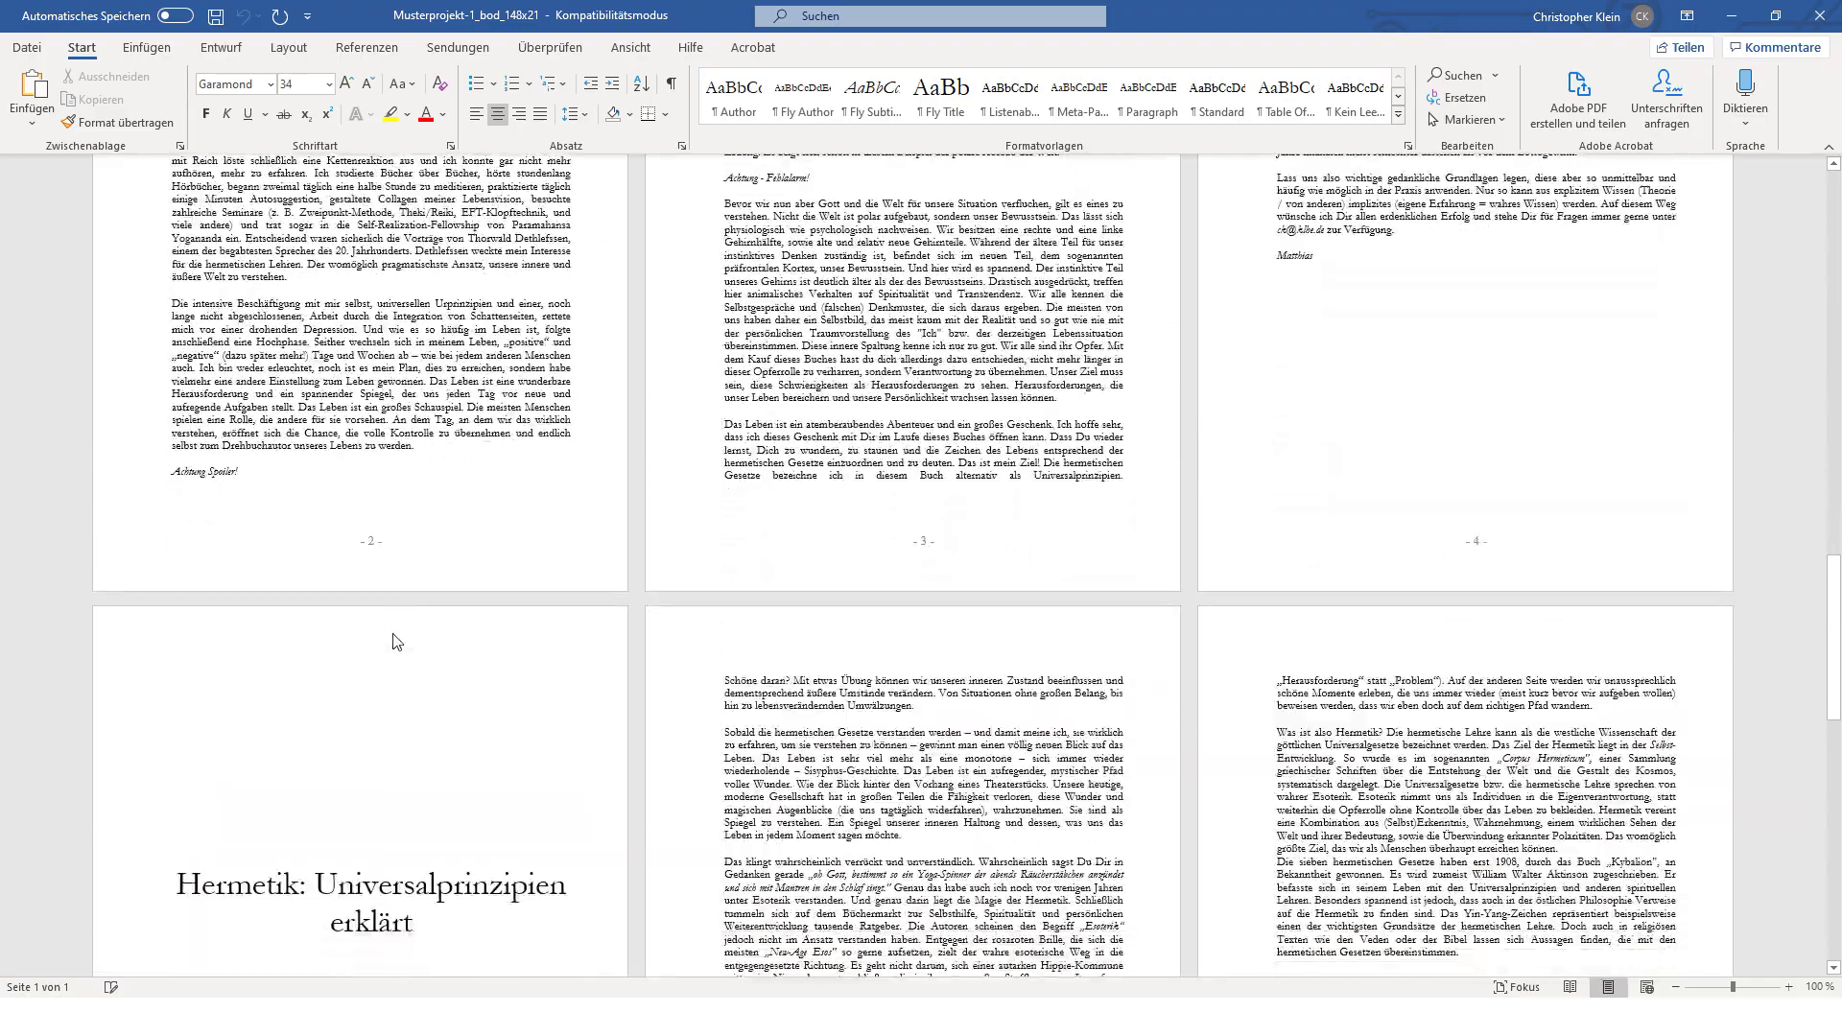
pyautogui.scroll(-6, 629, 580)
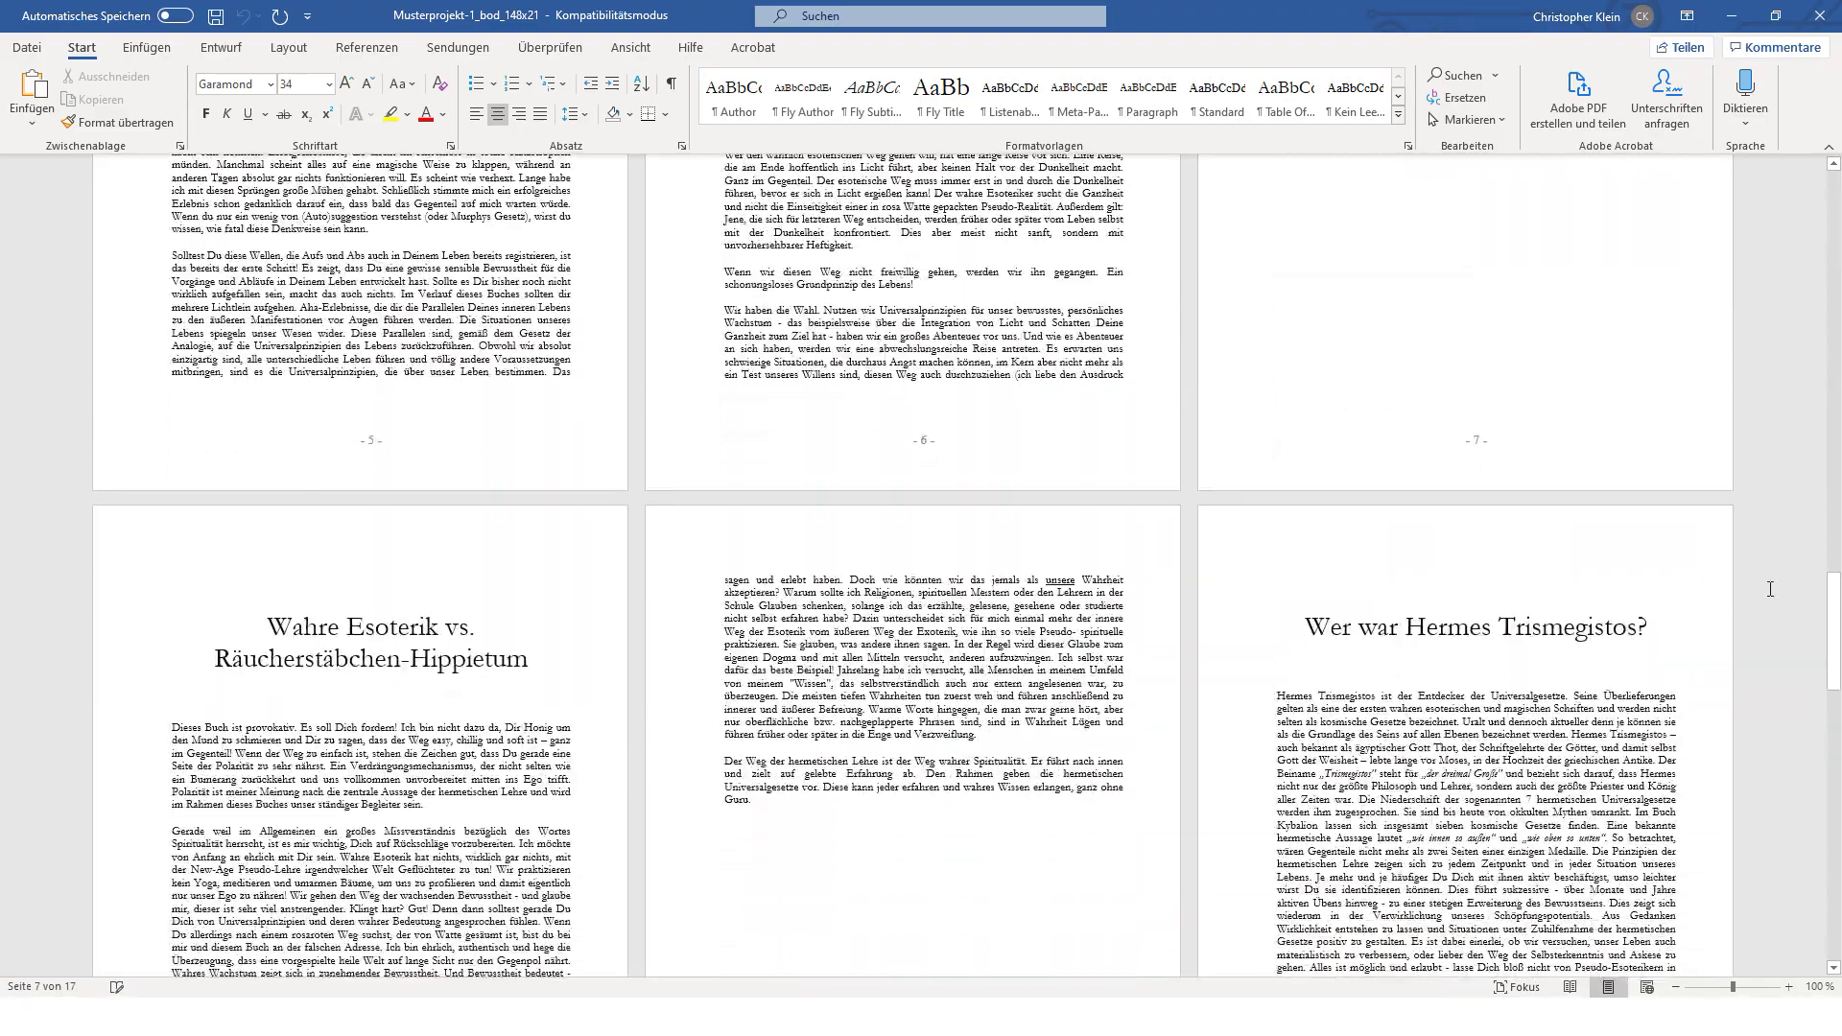
pyautogui.moveTo(1835, 502); pyautogui.dragTo(1835, 168)
pyautogui.hotkey('alt', 'F4')
pyautogui.click(919, 544)
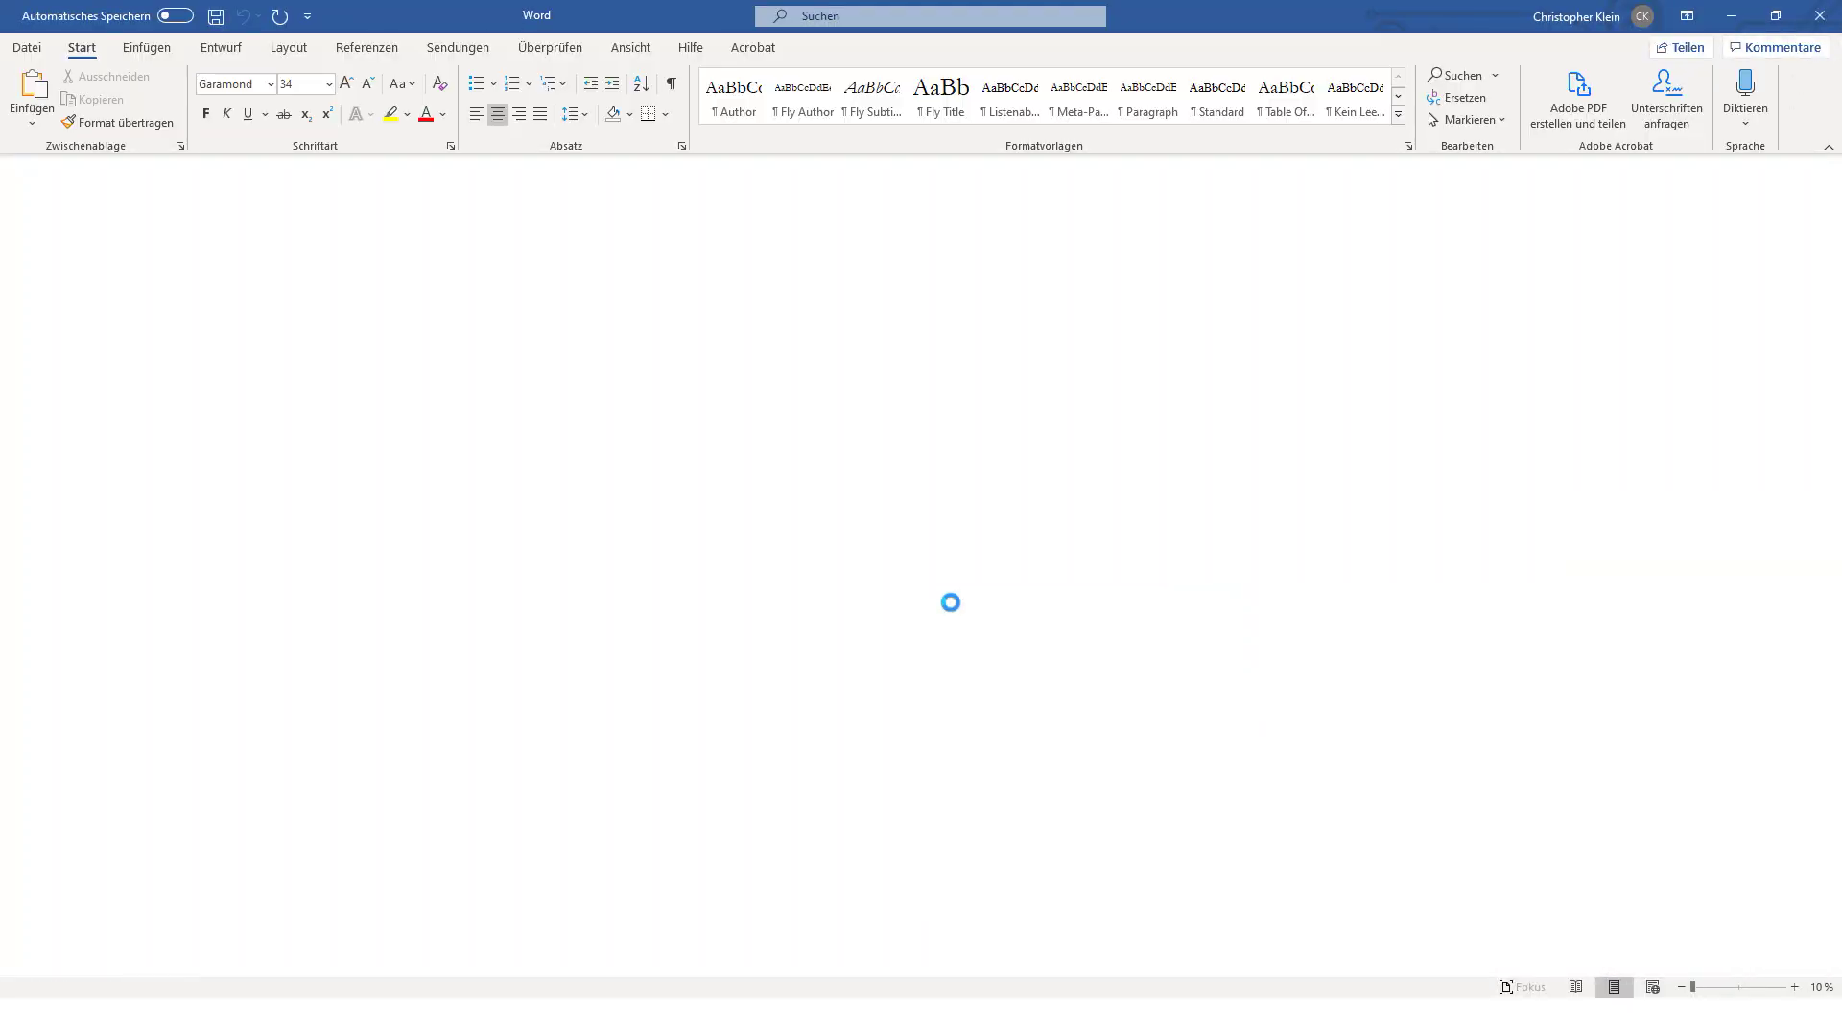
# - Go from the export page in Buuk to the publication section and read the details of the distributor BoD
pyautogui.scroll(-5, 1094, 787)
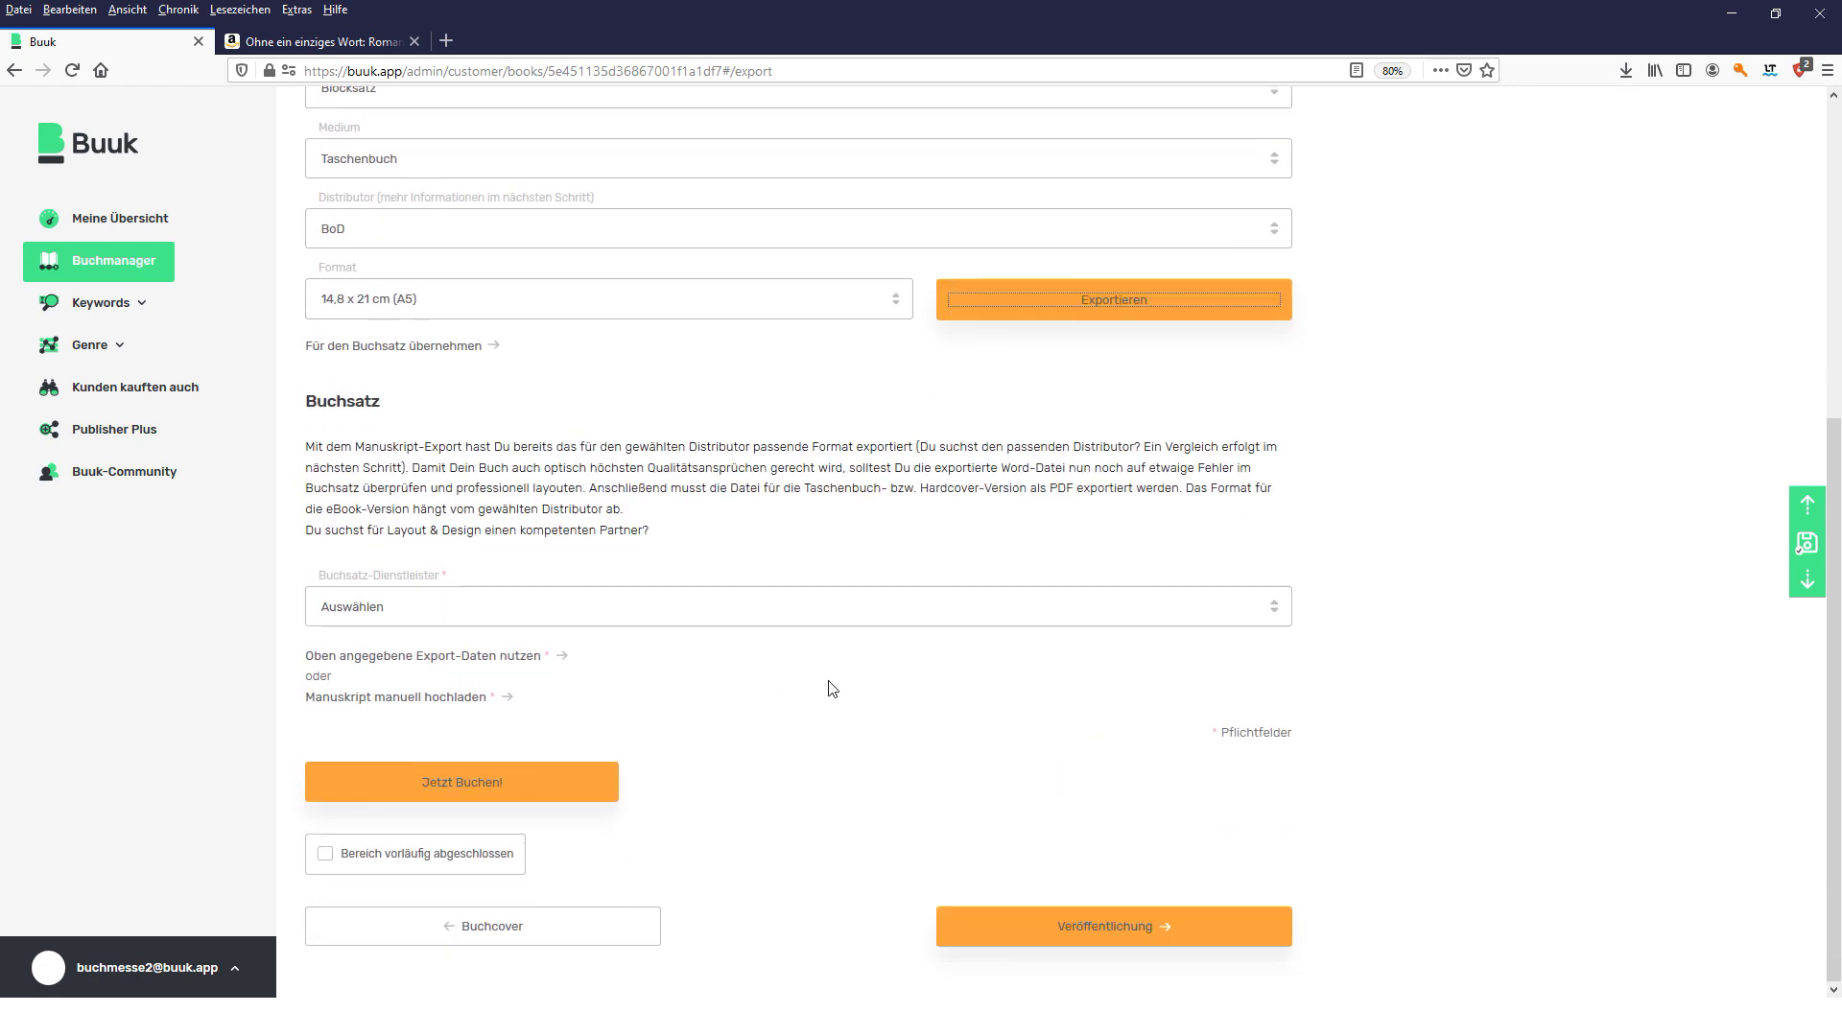
pyautogui.click(1049, 940)
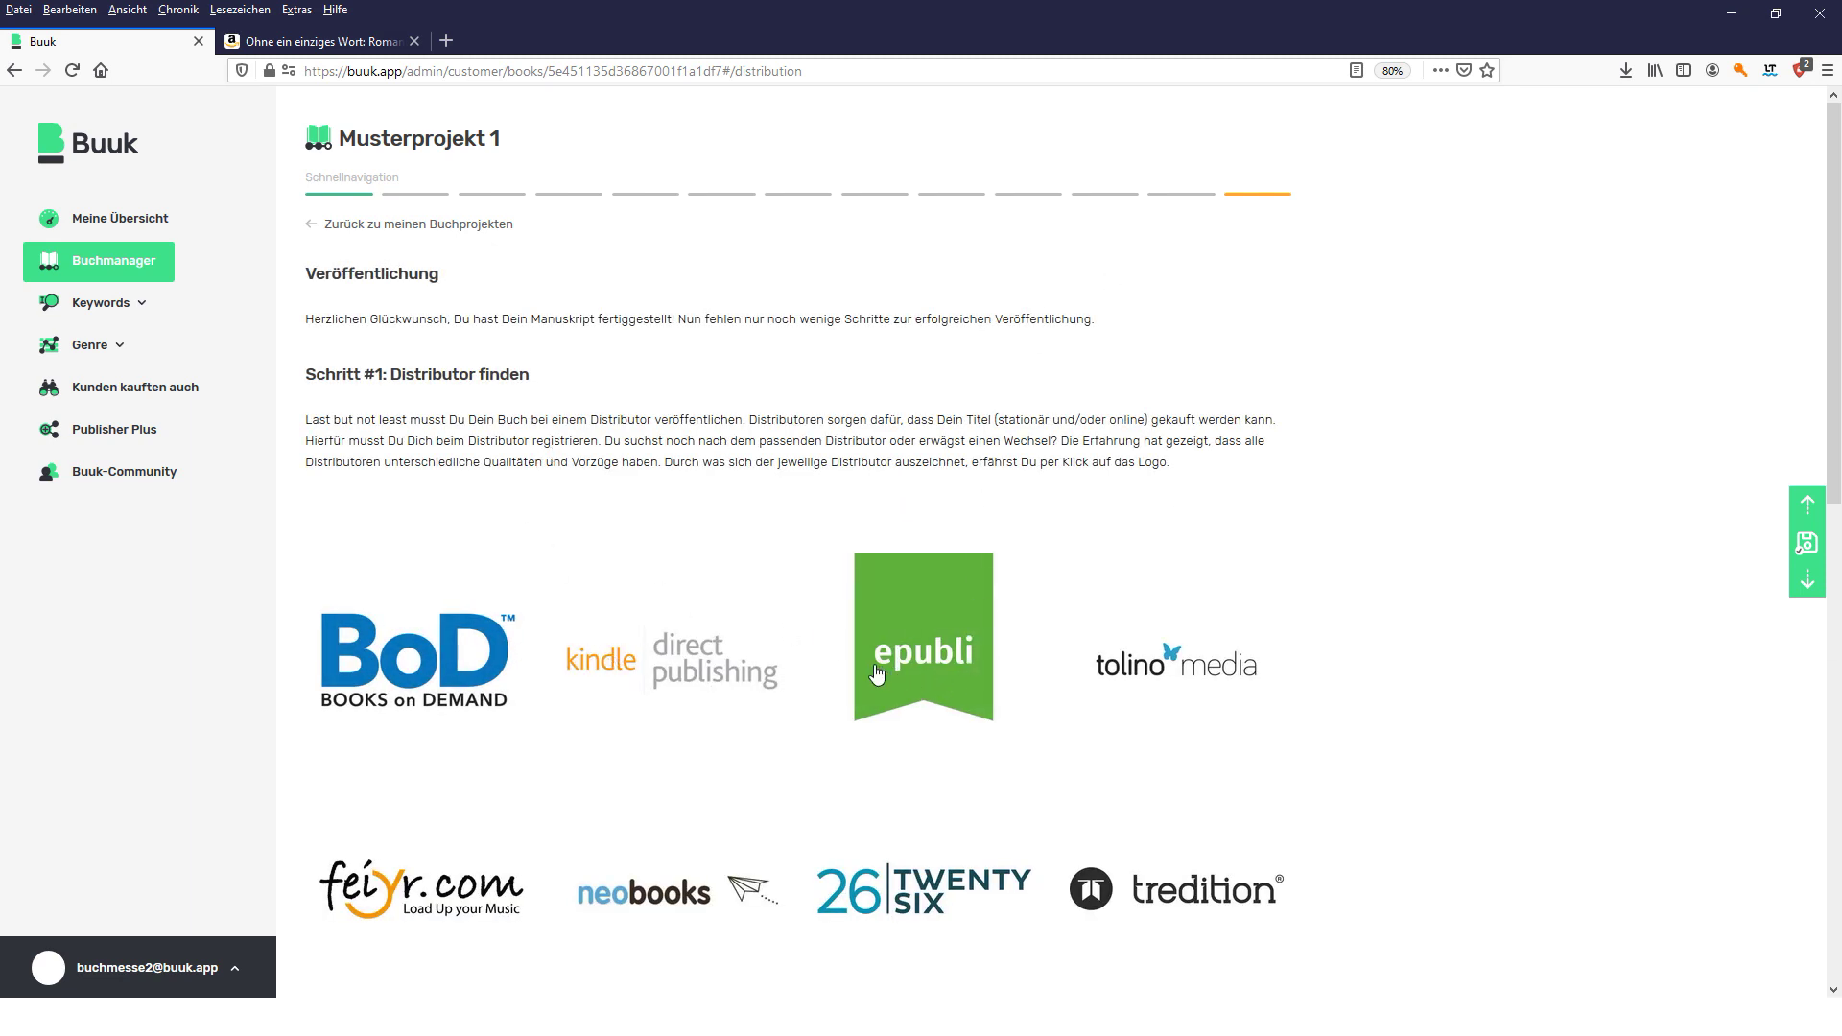
pyautogui.click(435, 678)
pyautogui.scroll(-4, 929, 607)
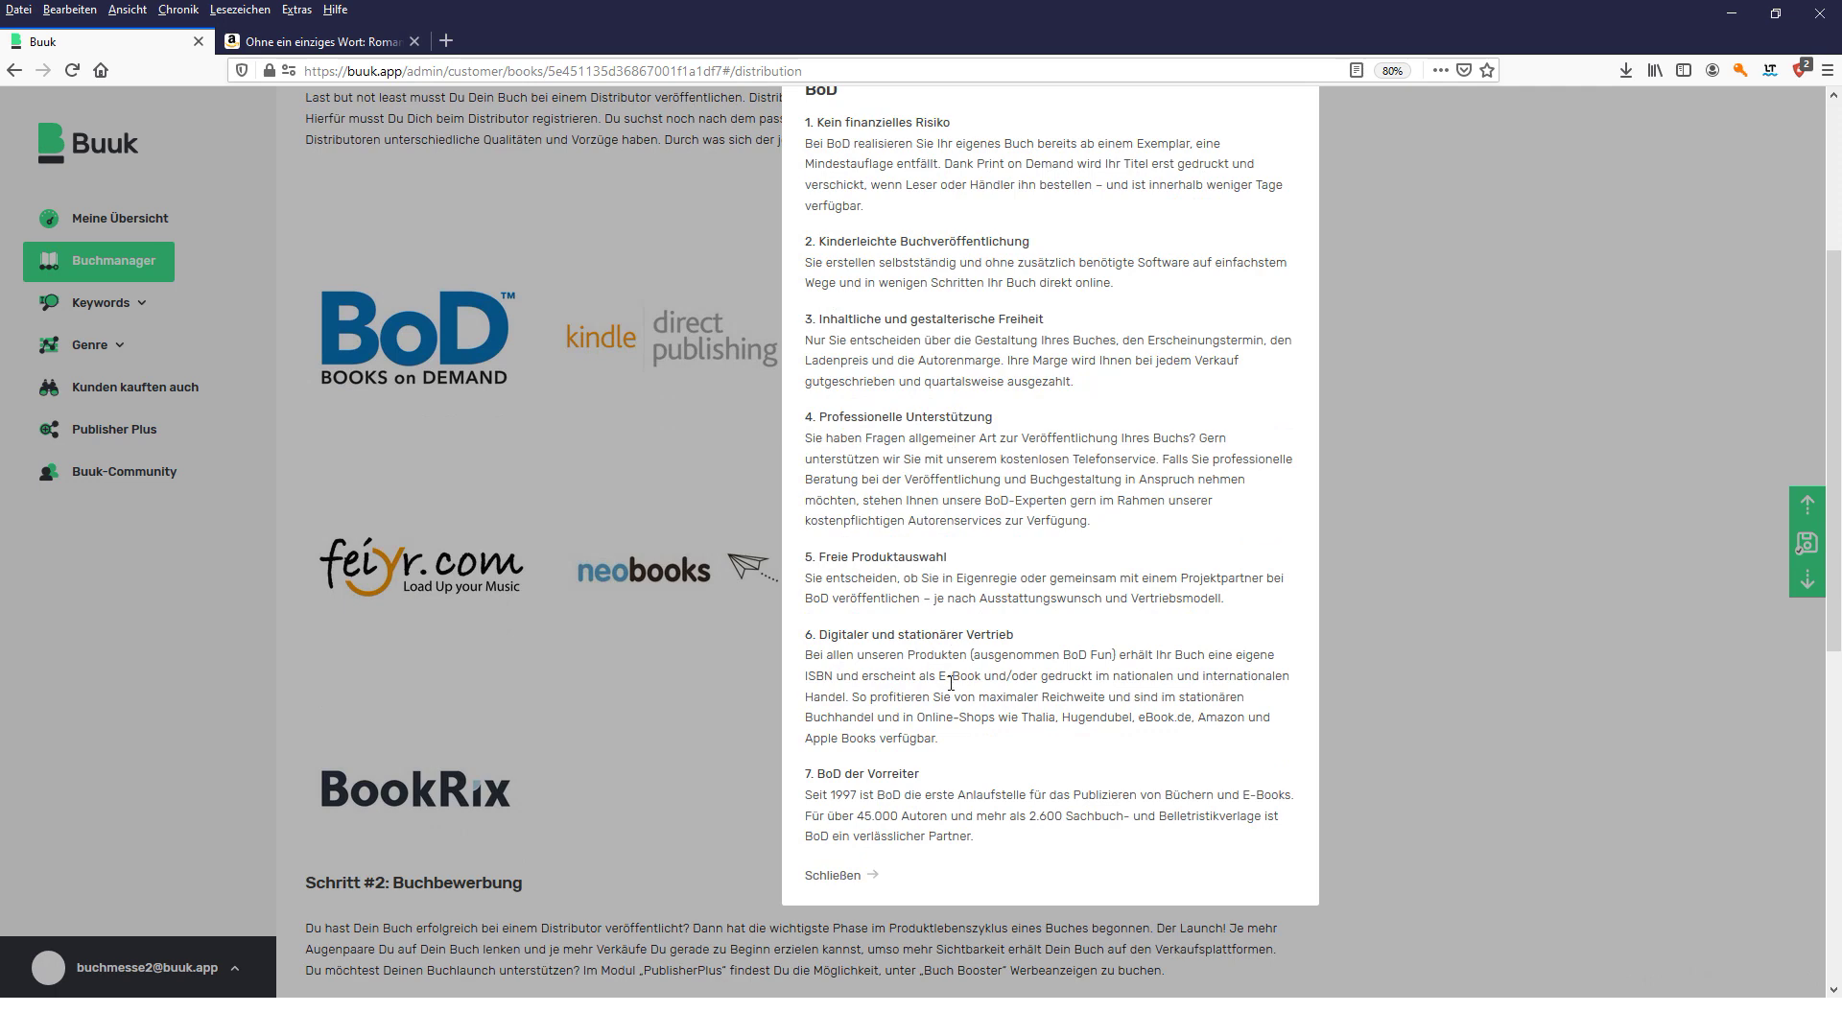
pyautogui.scroll(1, 951, 682)
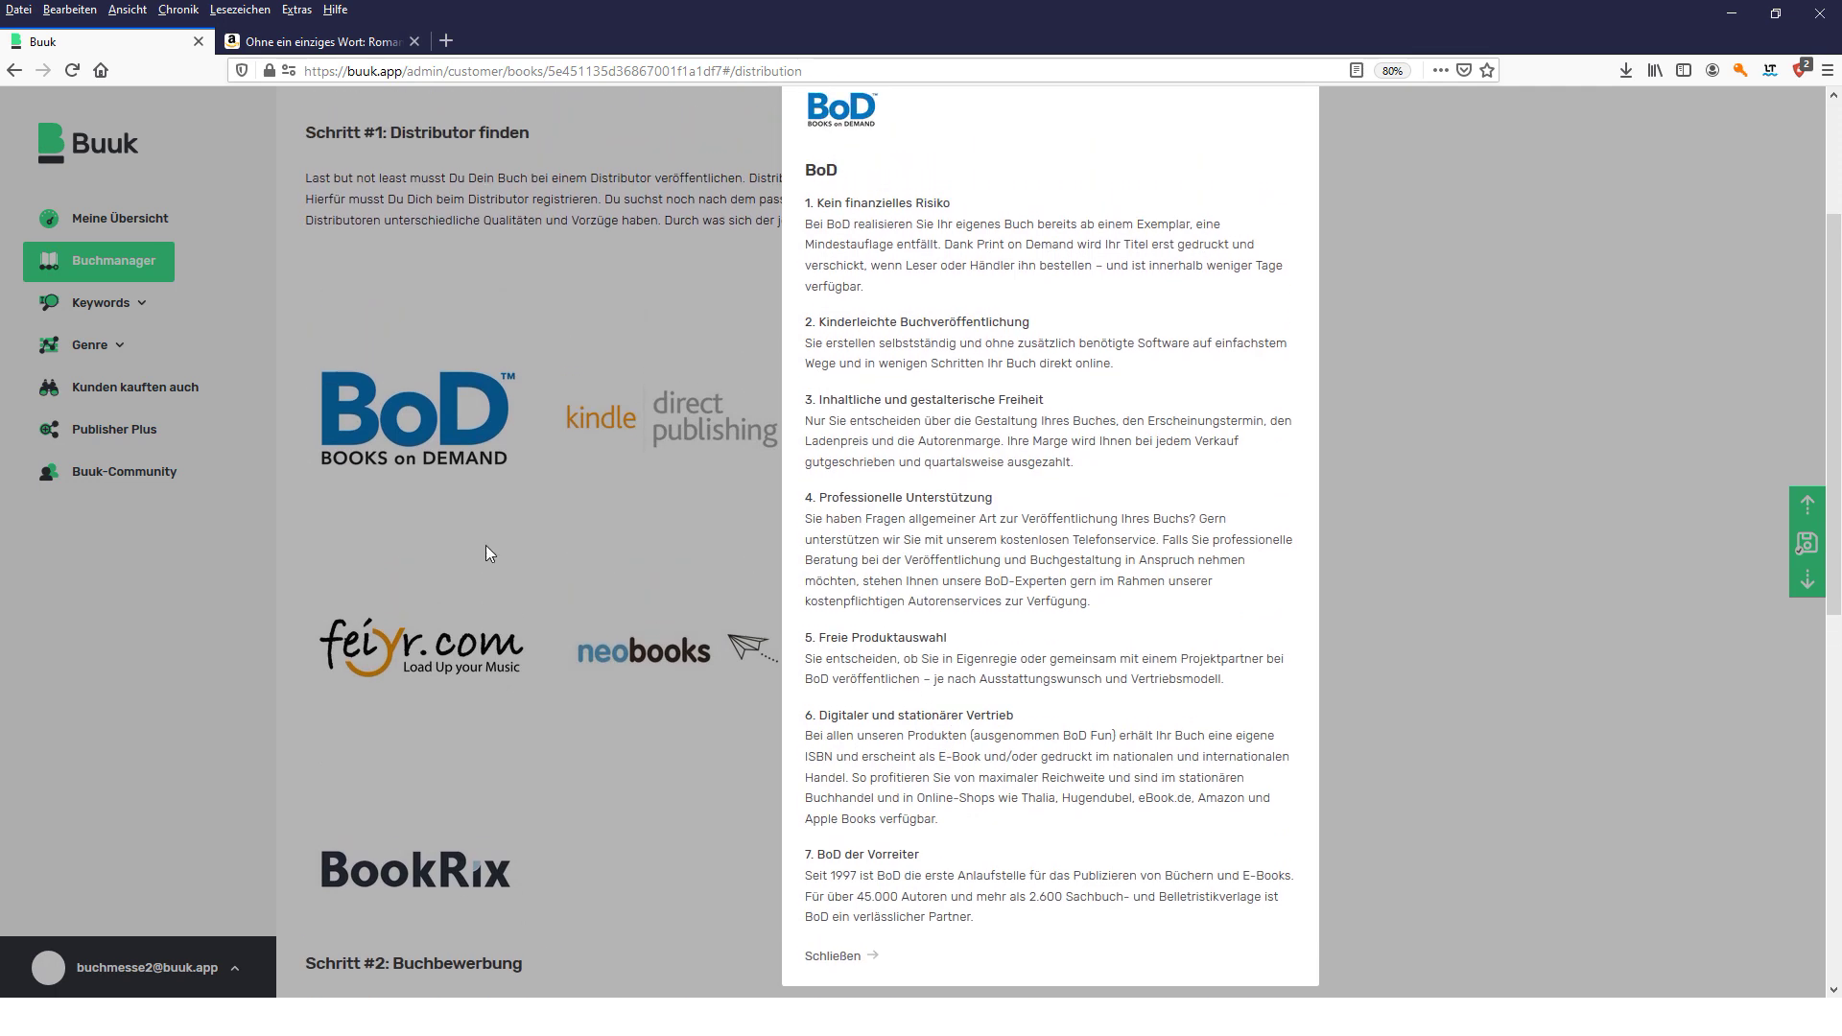
pyautogui.click(509, 547)
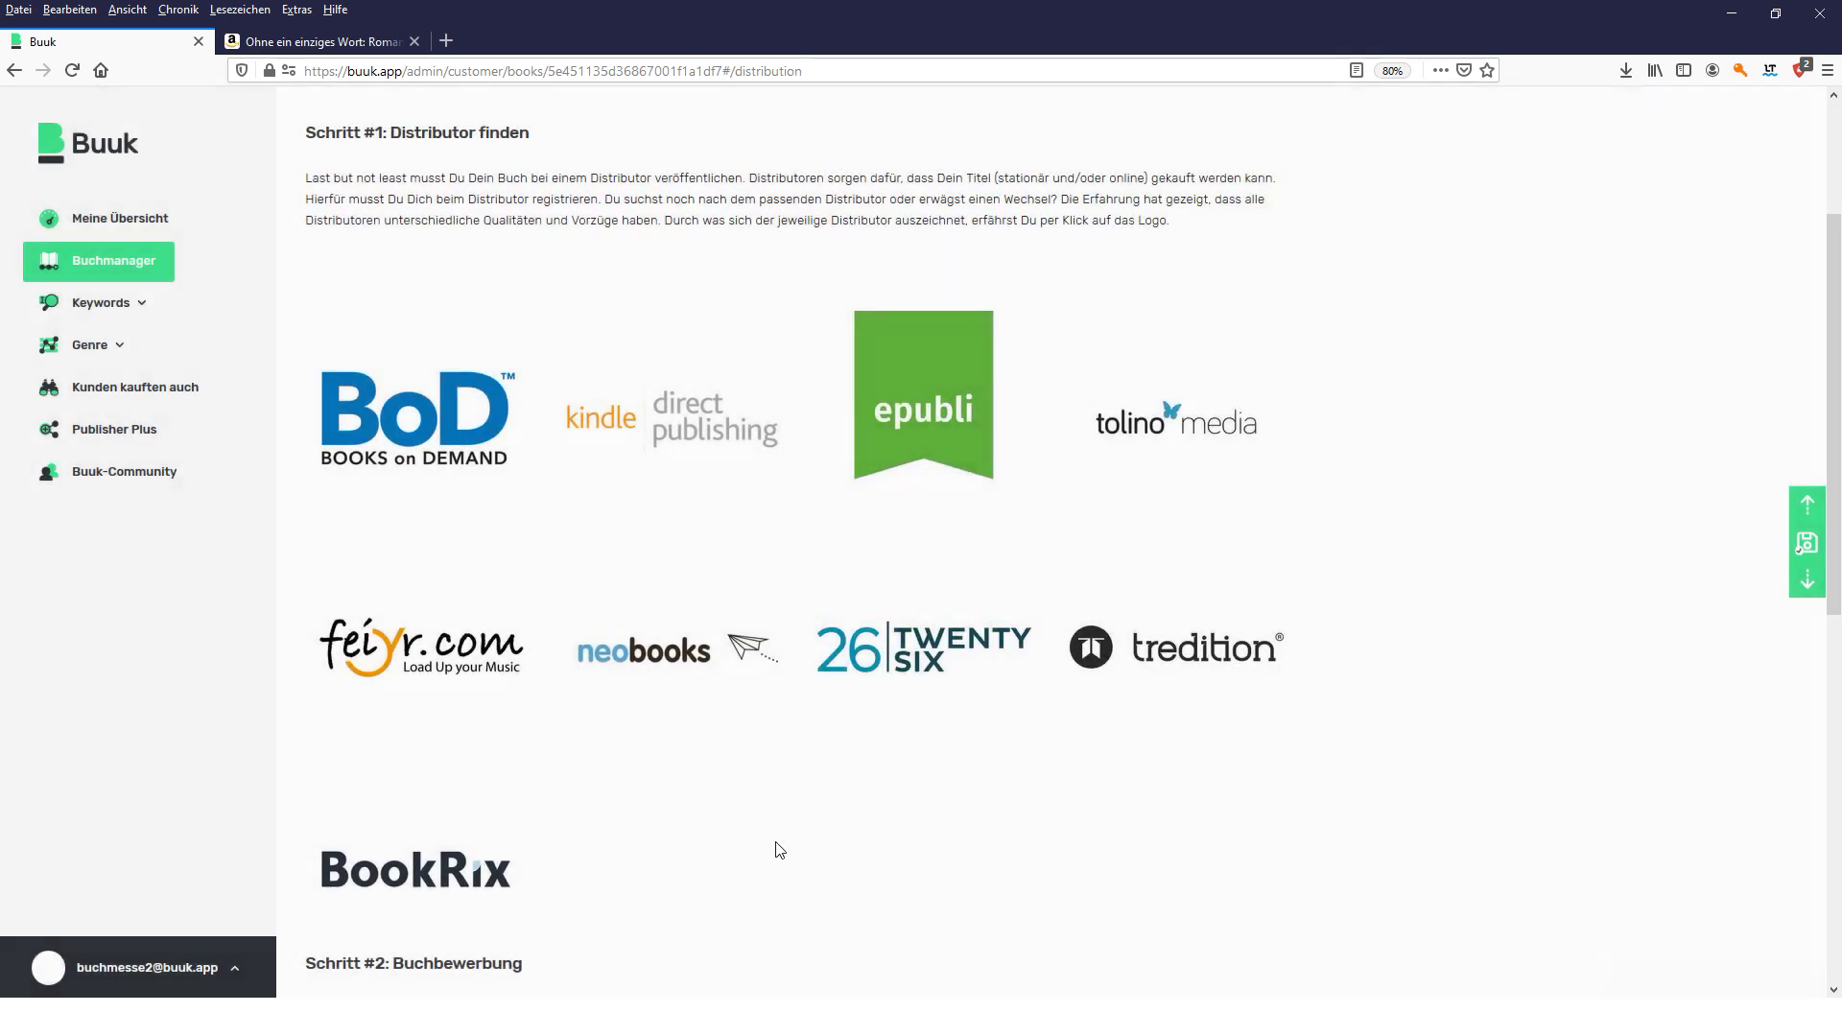
pyautogui.scroll(3, 1171, 248)
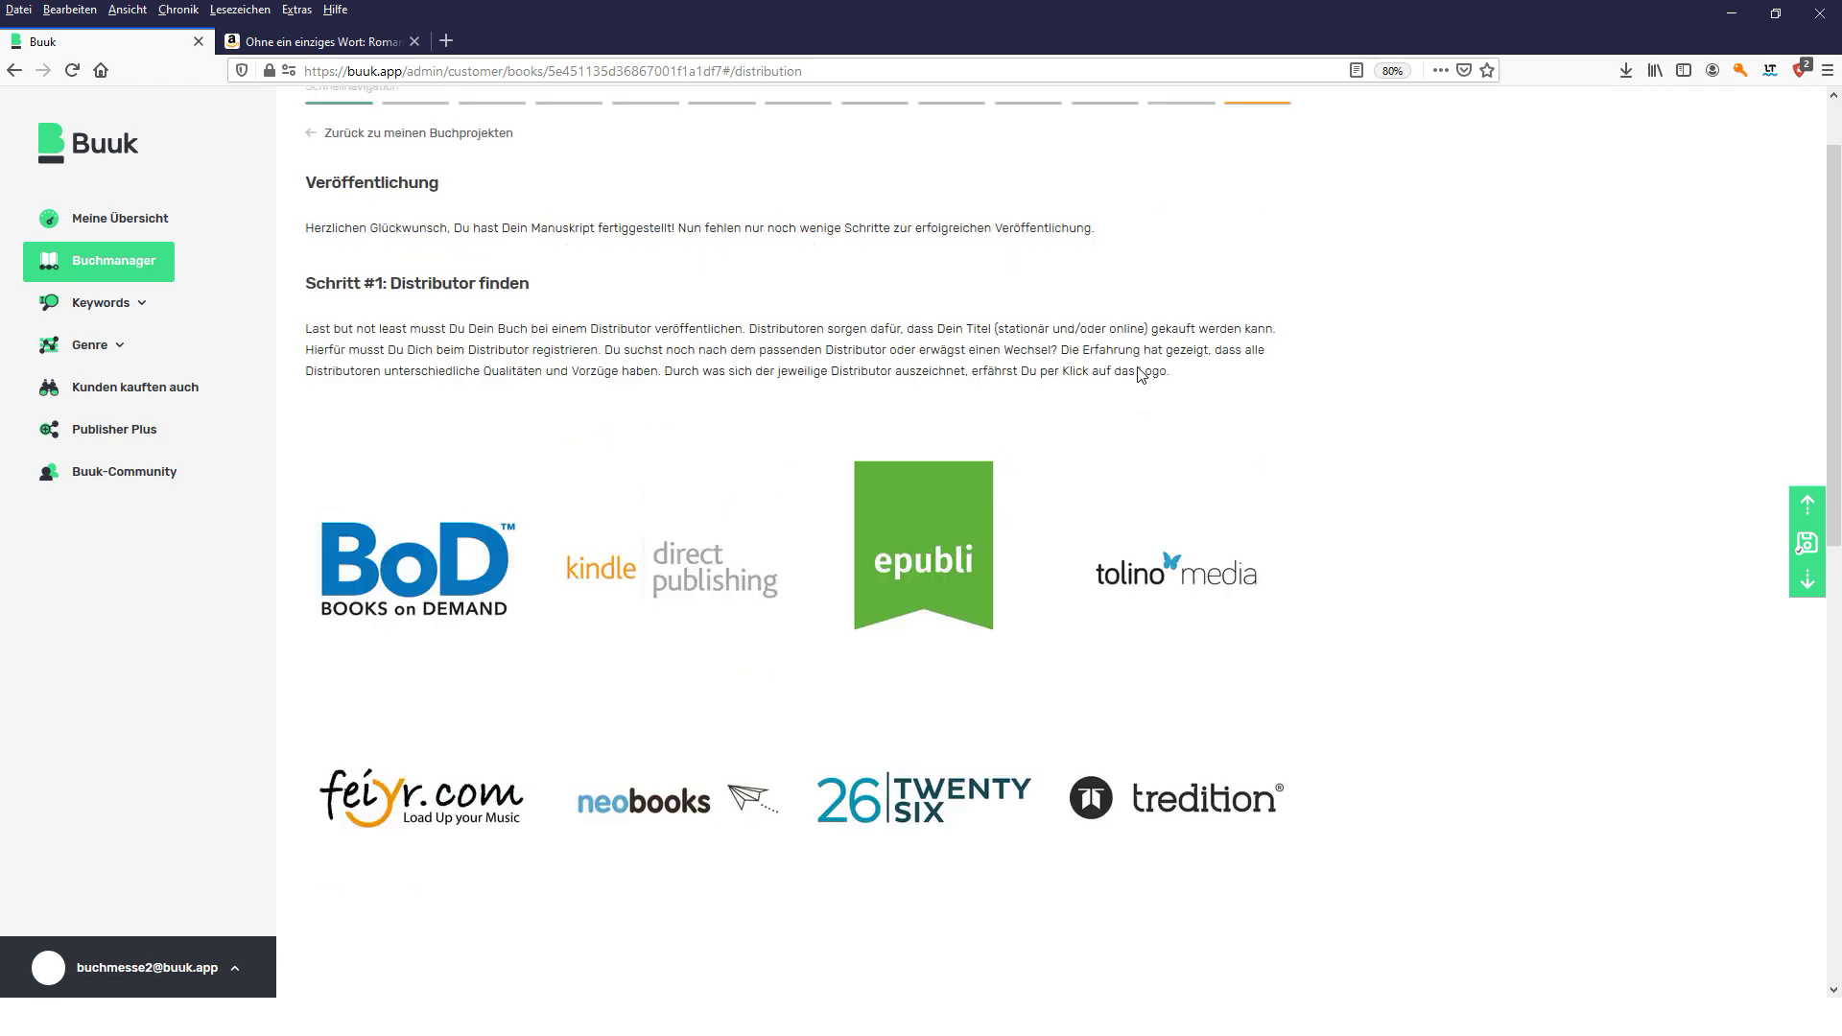
# - Return to the book export section, set the medium to Hardcover and check which distributors are offered
pyautogui.click(1179, 194)
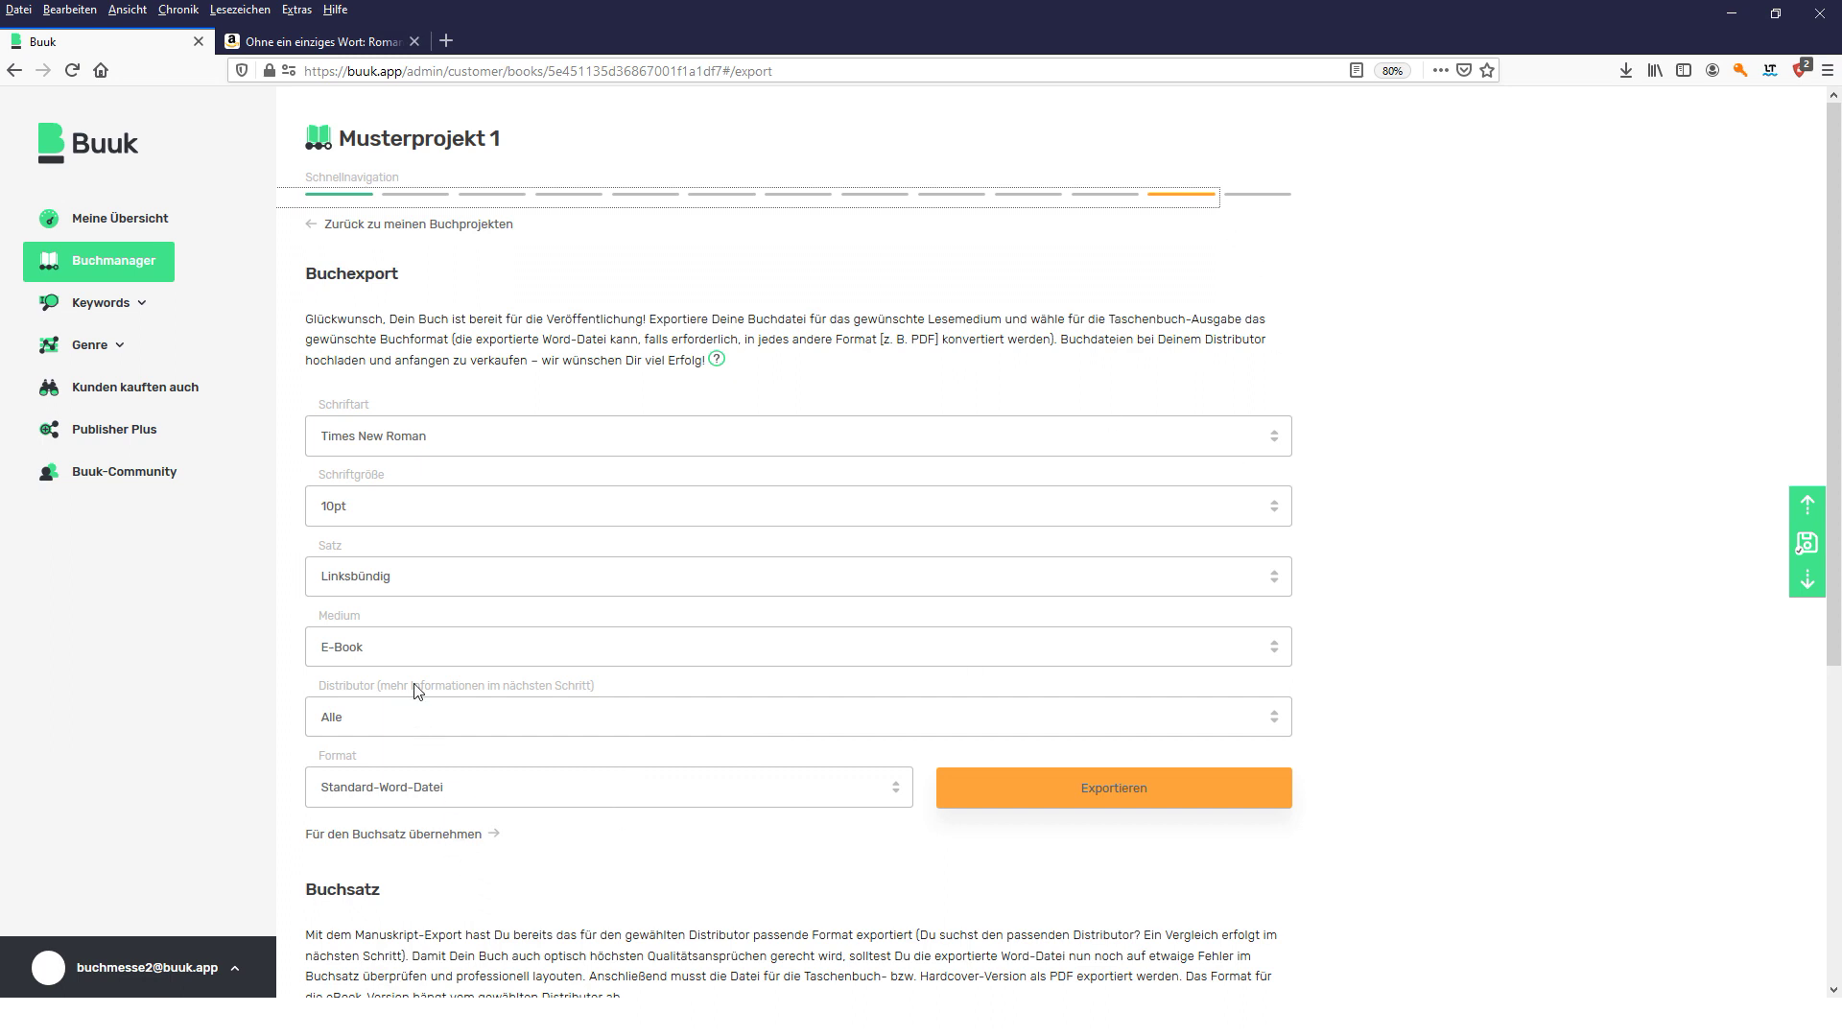
pyautogui.click(417, 656)
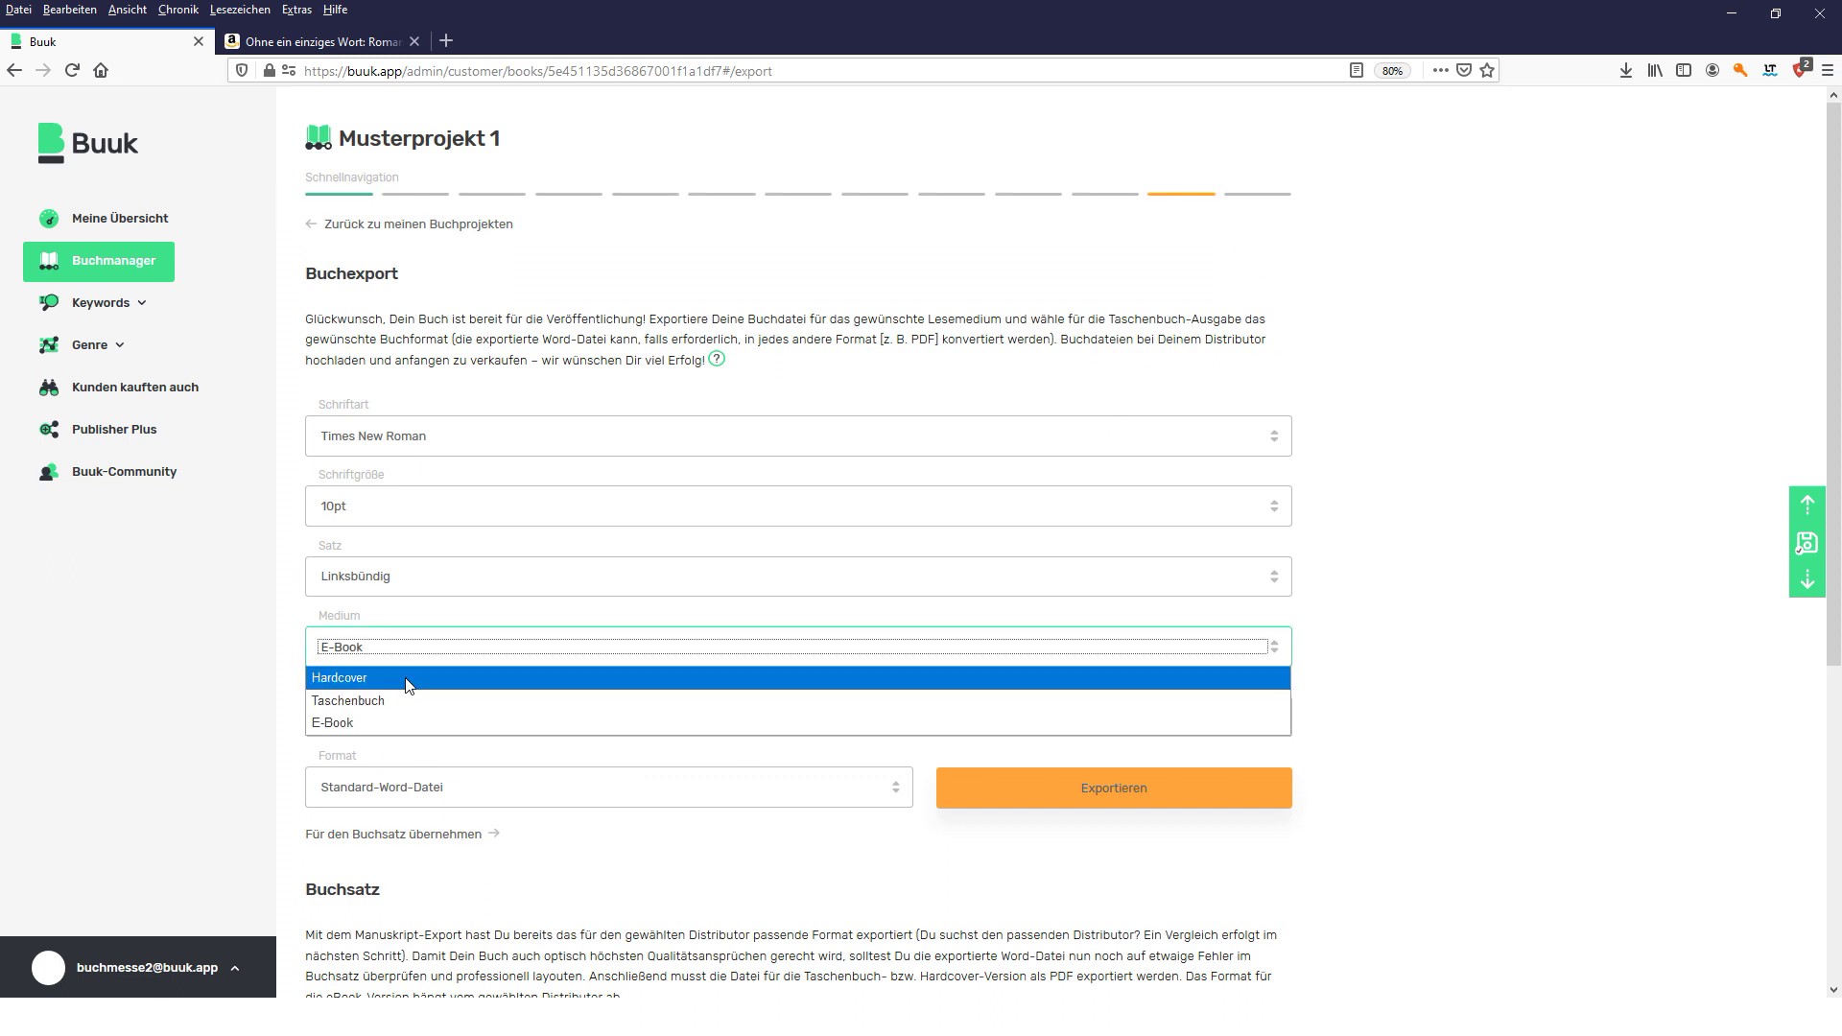
pyautogui.click(410, 681)
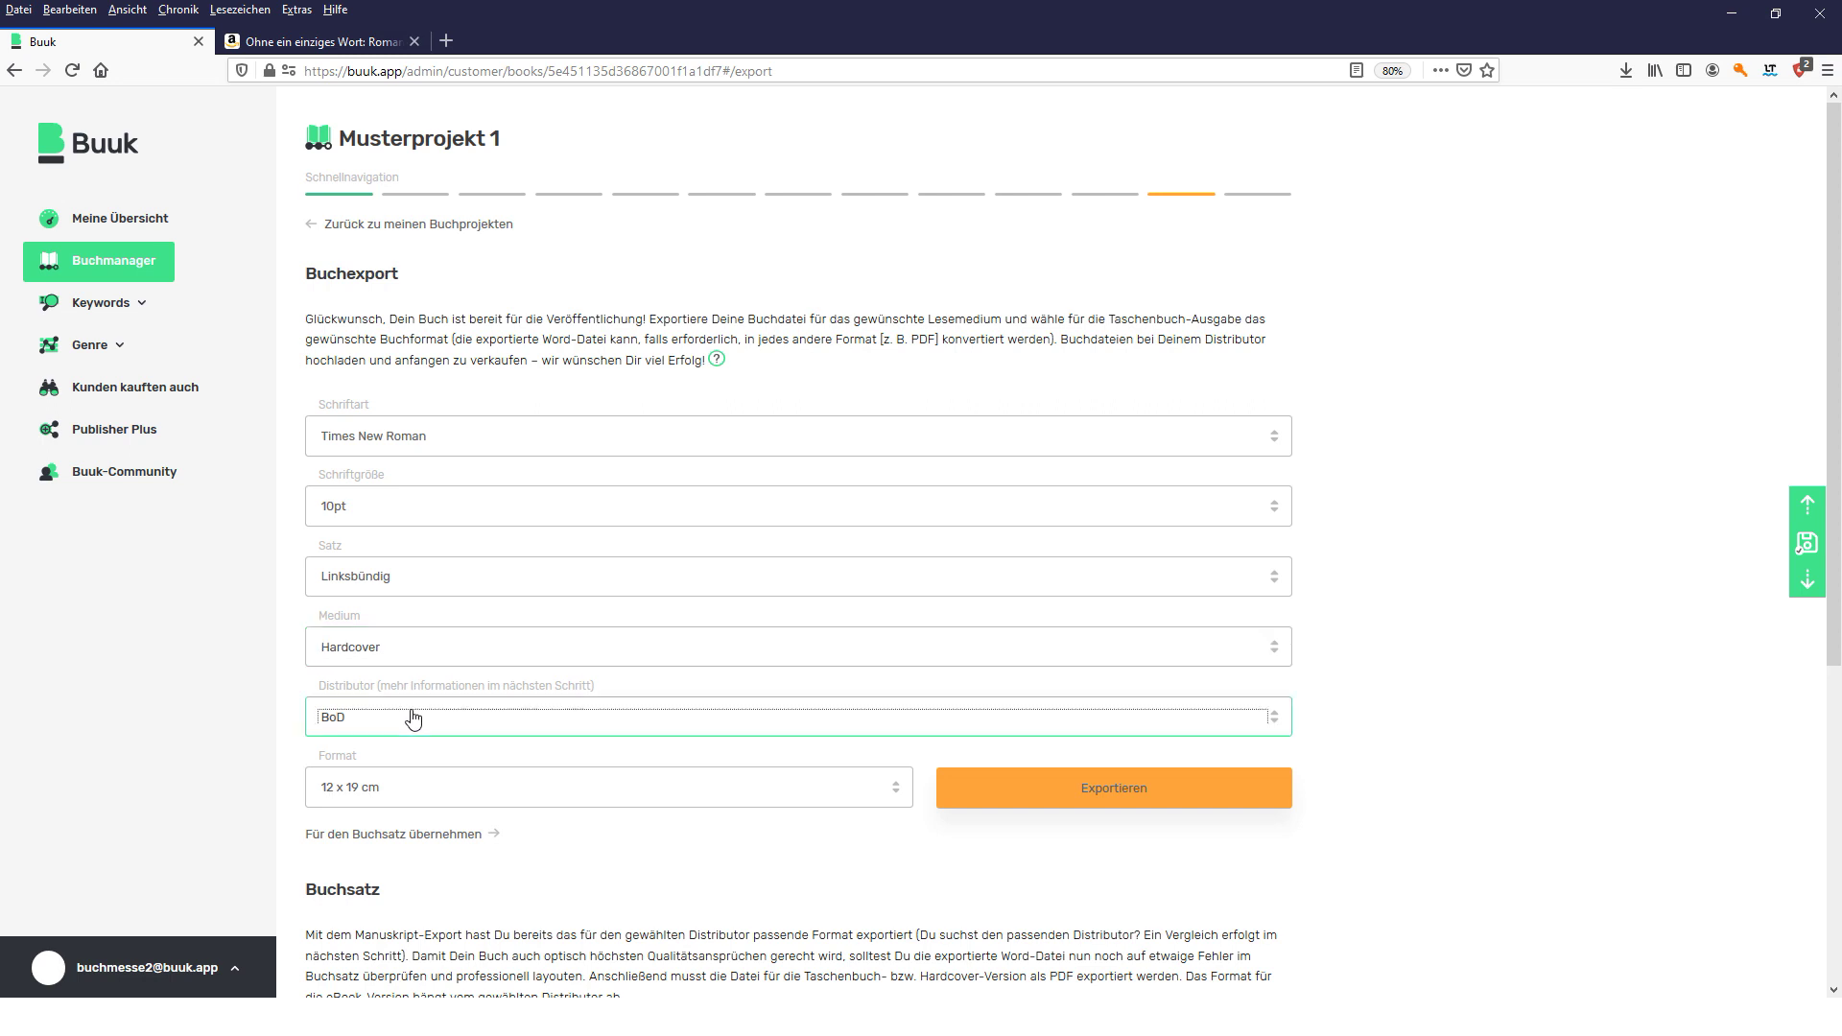
pyautogui.click(413, 718)
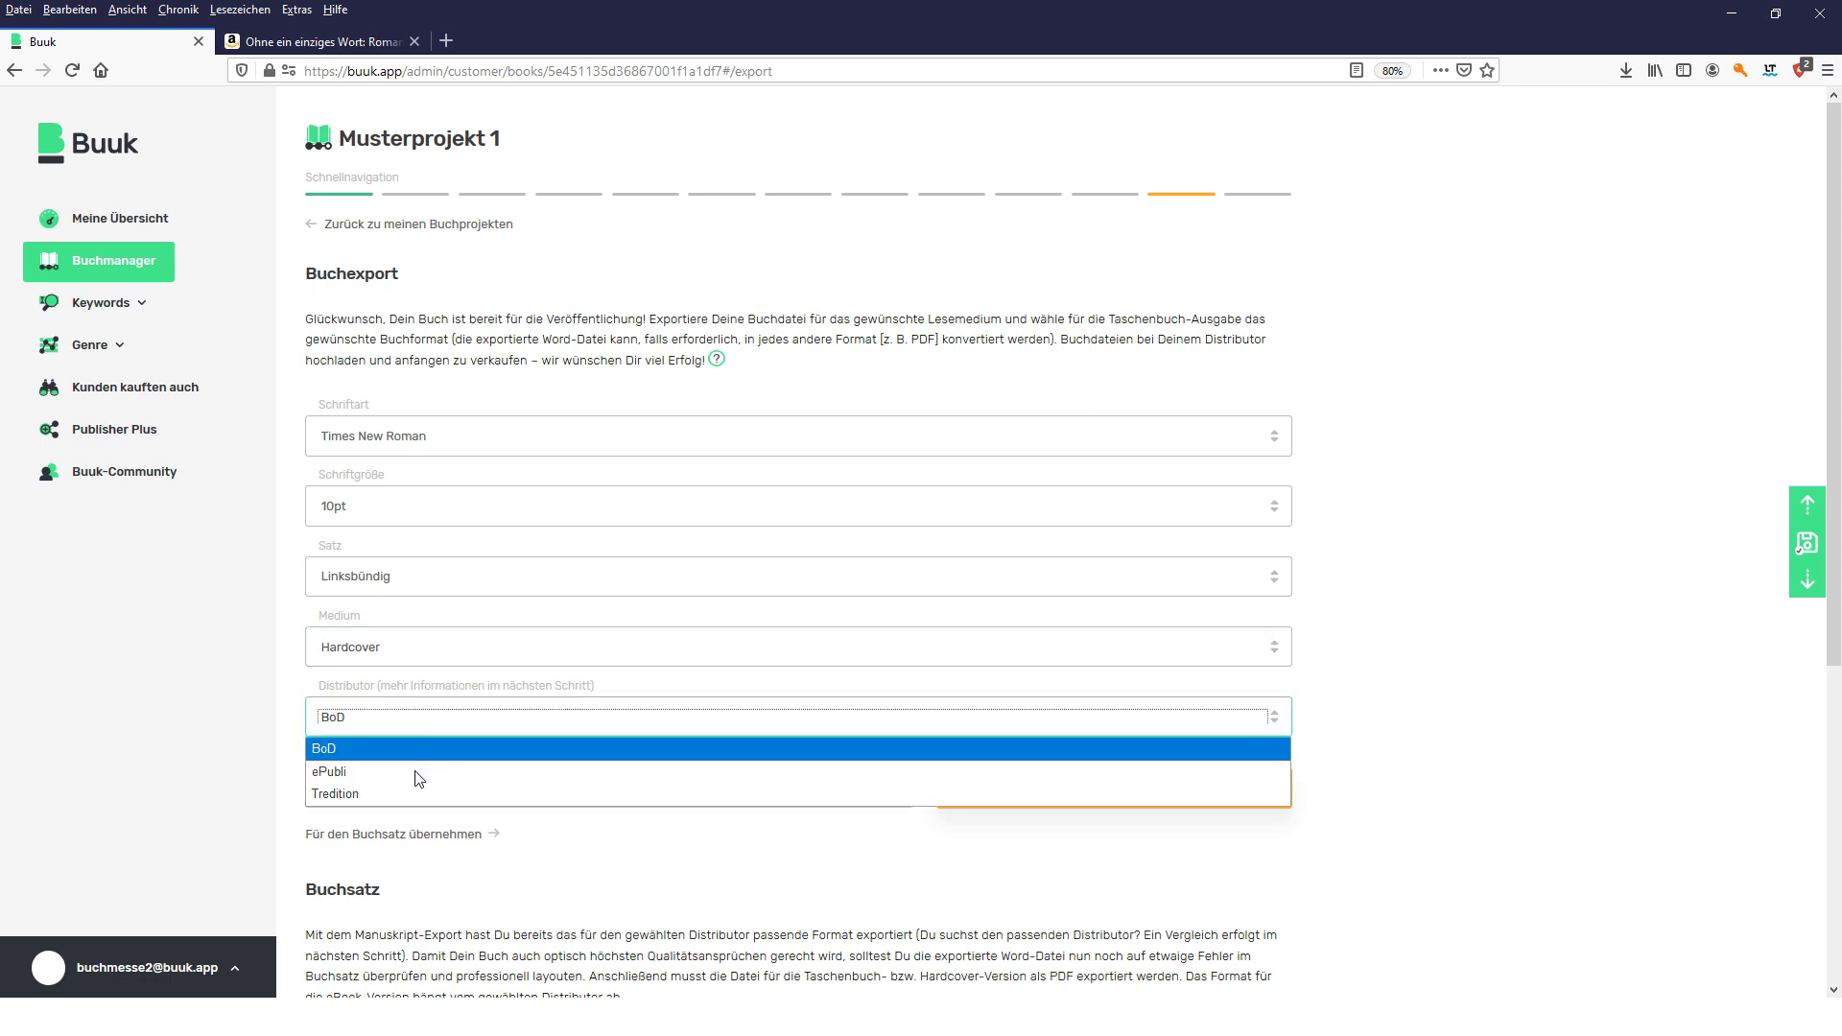
pyautogui.click(312, 715)
# - Set the medium to Taschenbuch and the distributor to KDP (Amazon), check the available formats, and return to the publication section
pyautogui.click(423, 662)
pyautogui.click(430, 699)
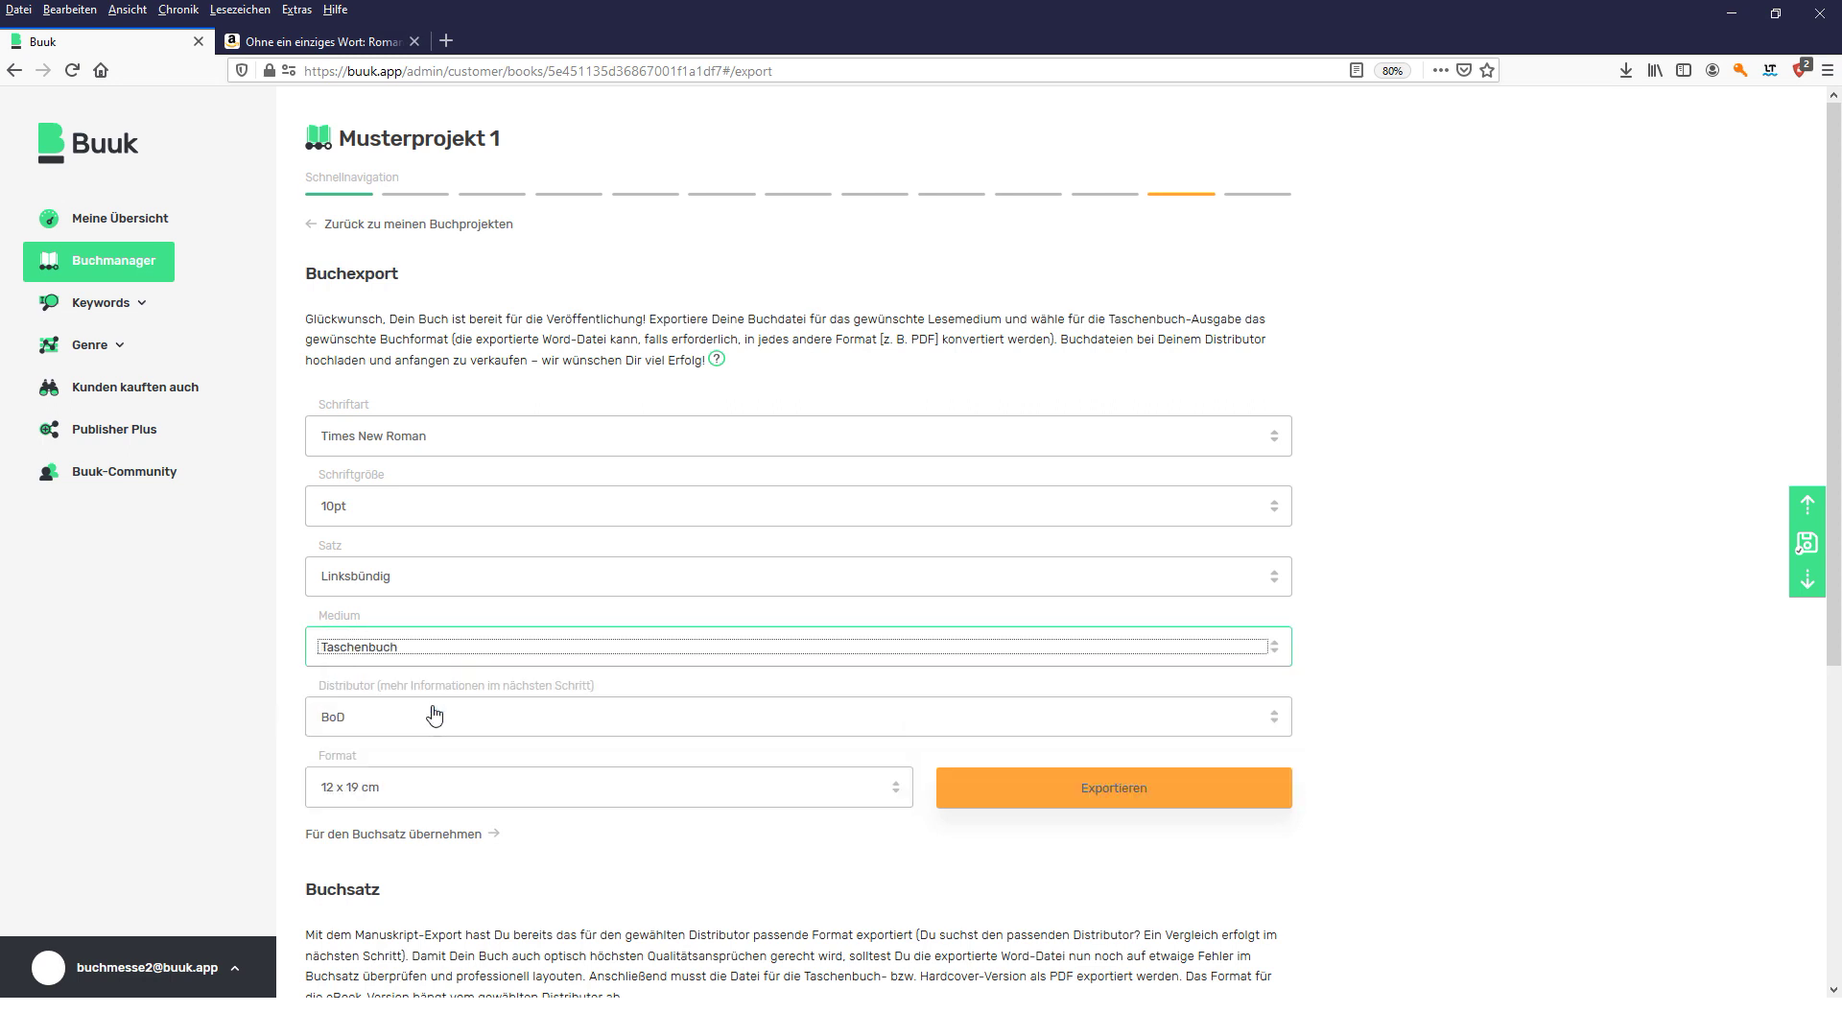
pyautogui.click(384, 729)
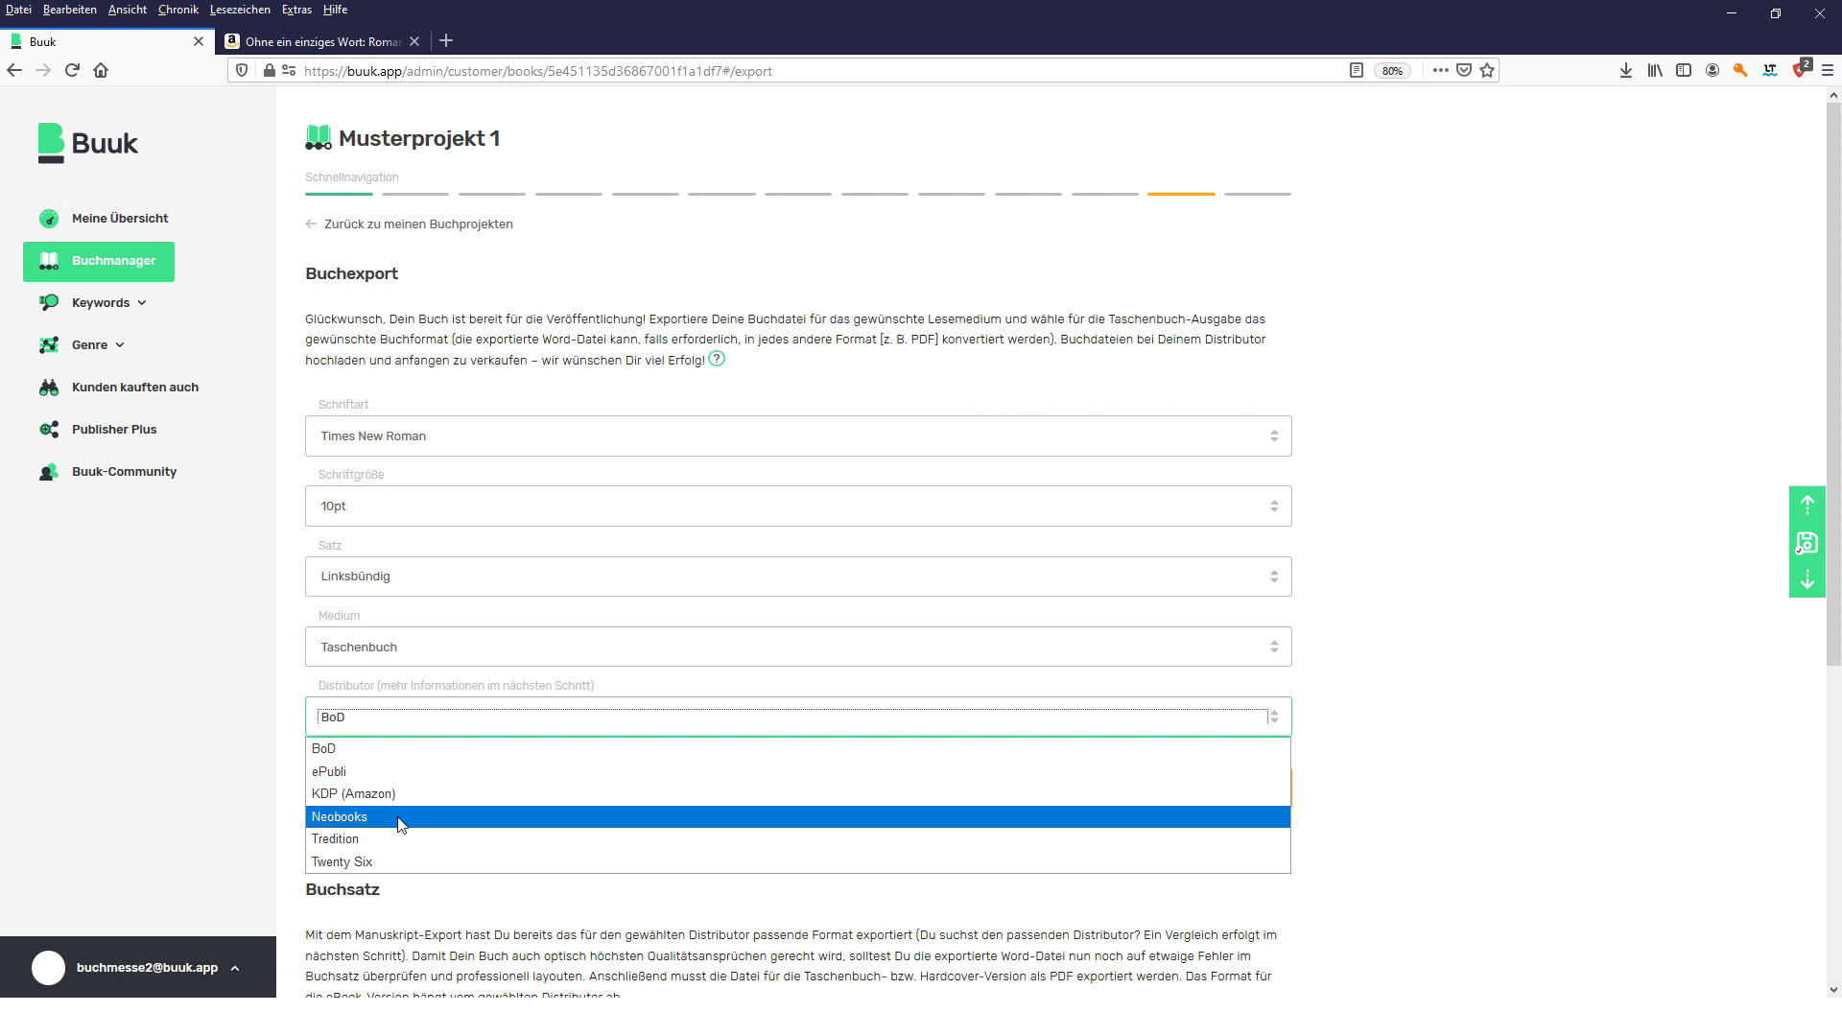
pyautogui.click(412, 796)
pyautogui.click(480, 807)
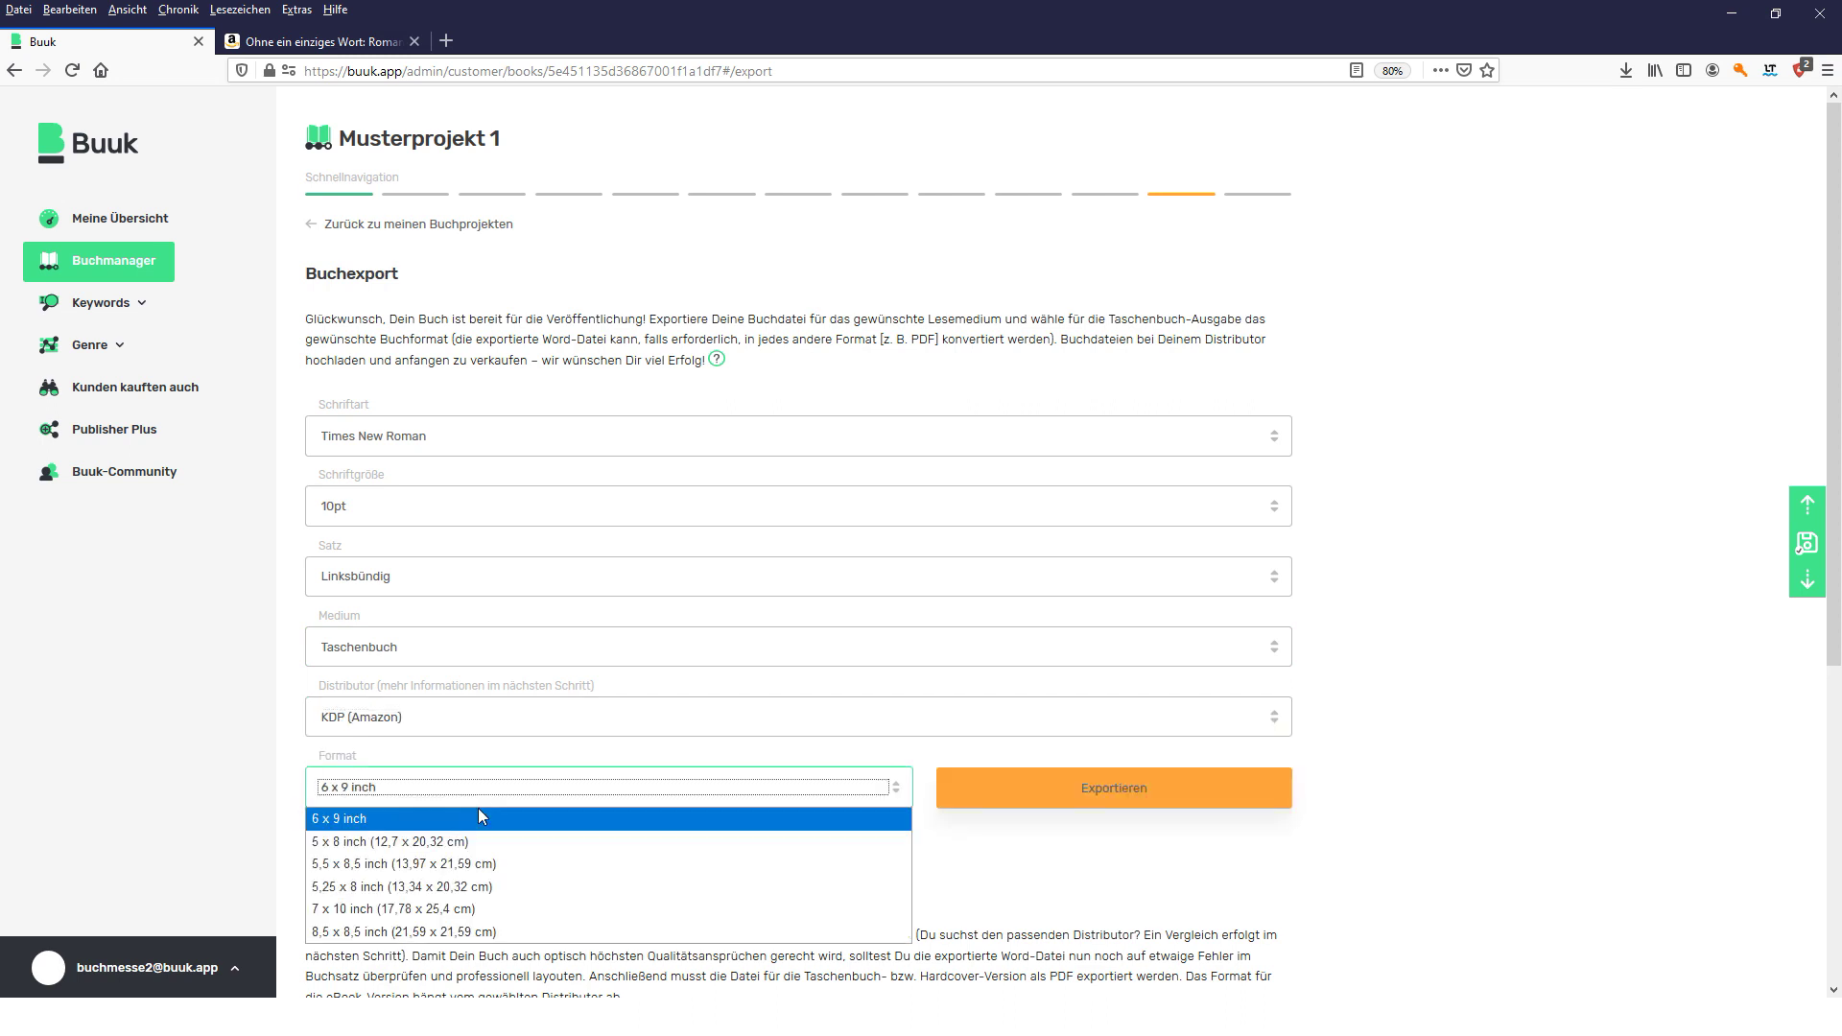
pyautogui.click(295, 755)
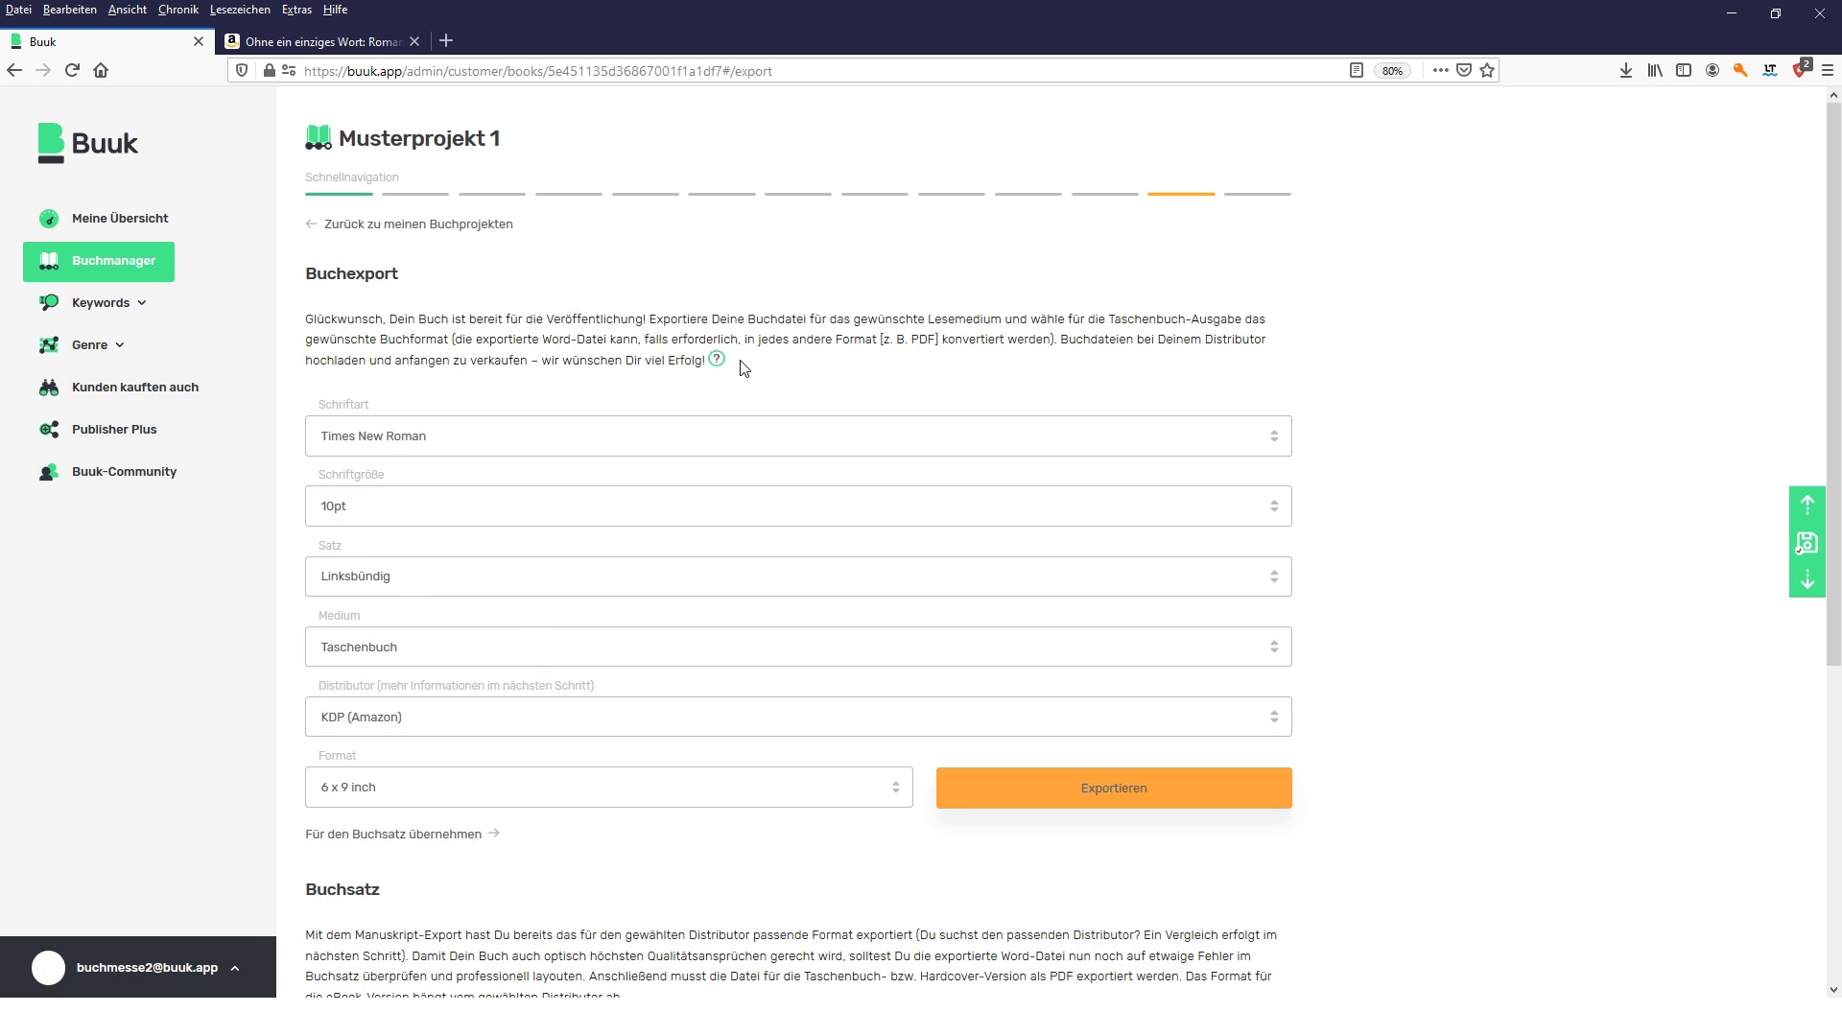
pyautogui.click(1233, 204)
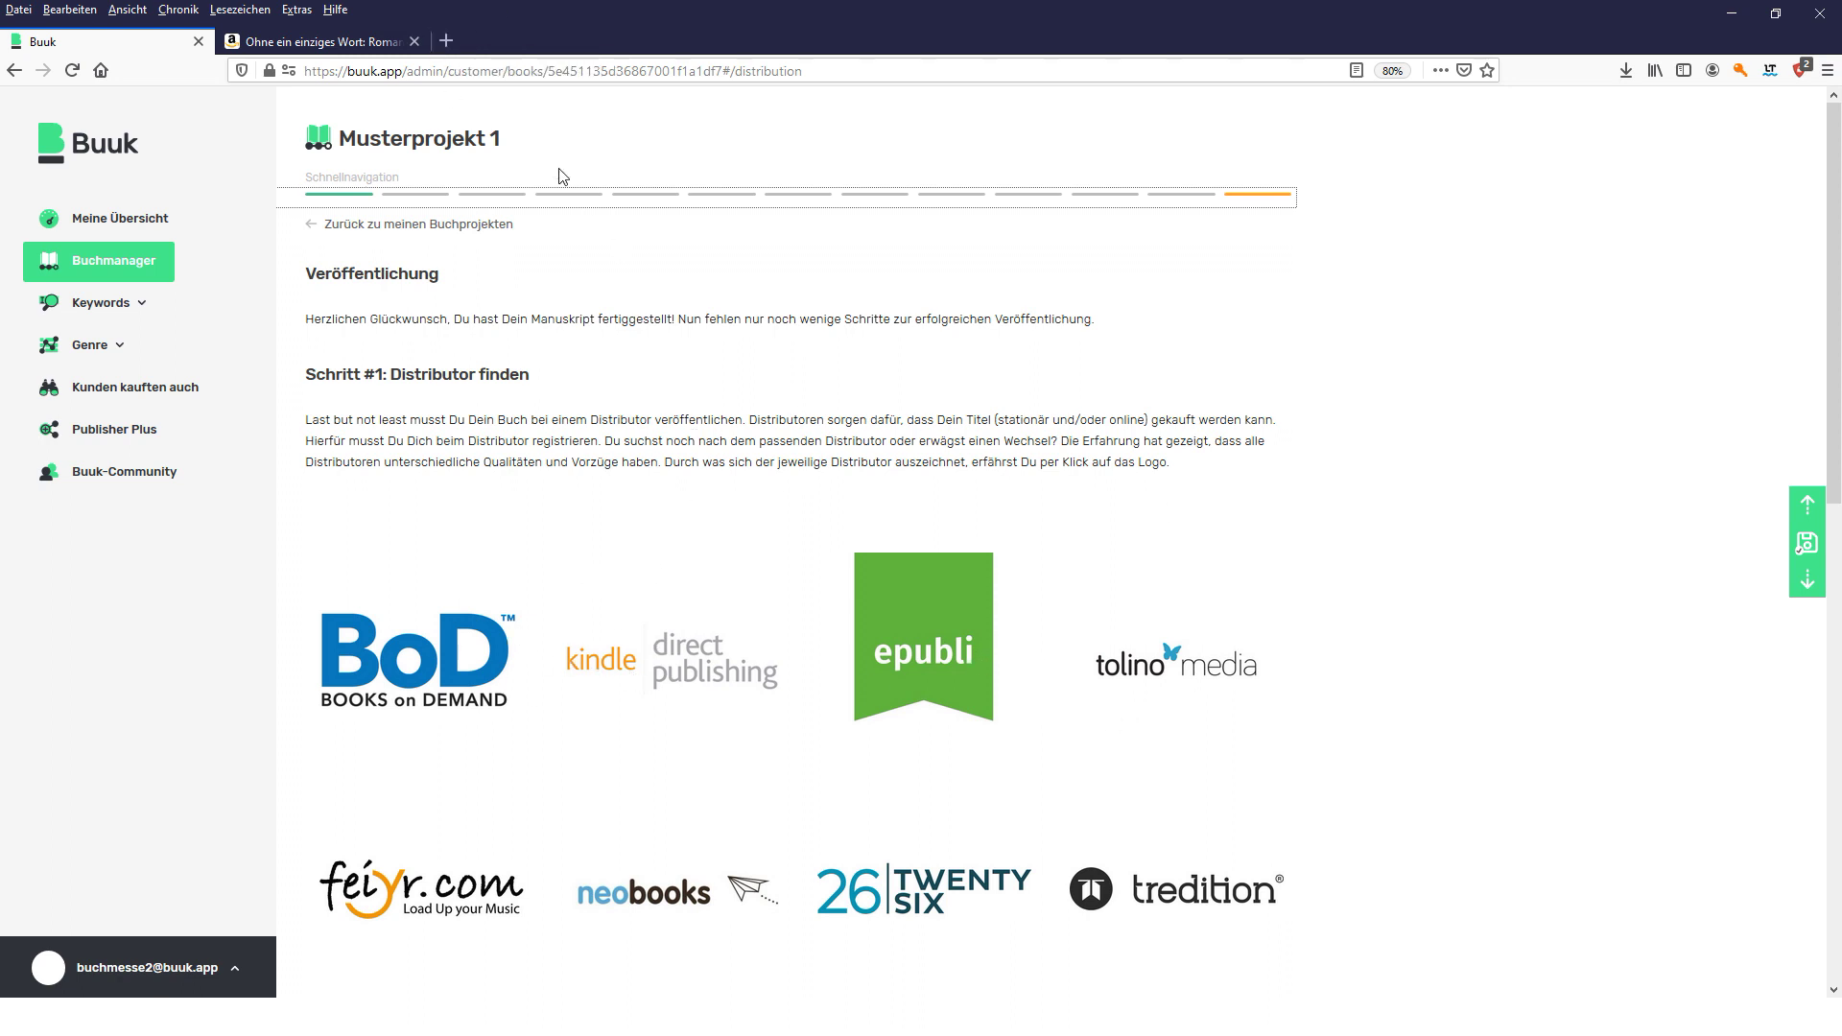
# - Open Kindle Direct Publishing from the bookmarks in a new tab, sign in and start a new Kindle eBook
pyautogui.click(446, 41)
pyautogui.click(238, 9)
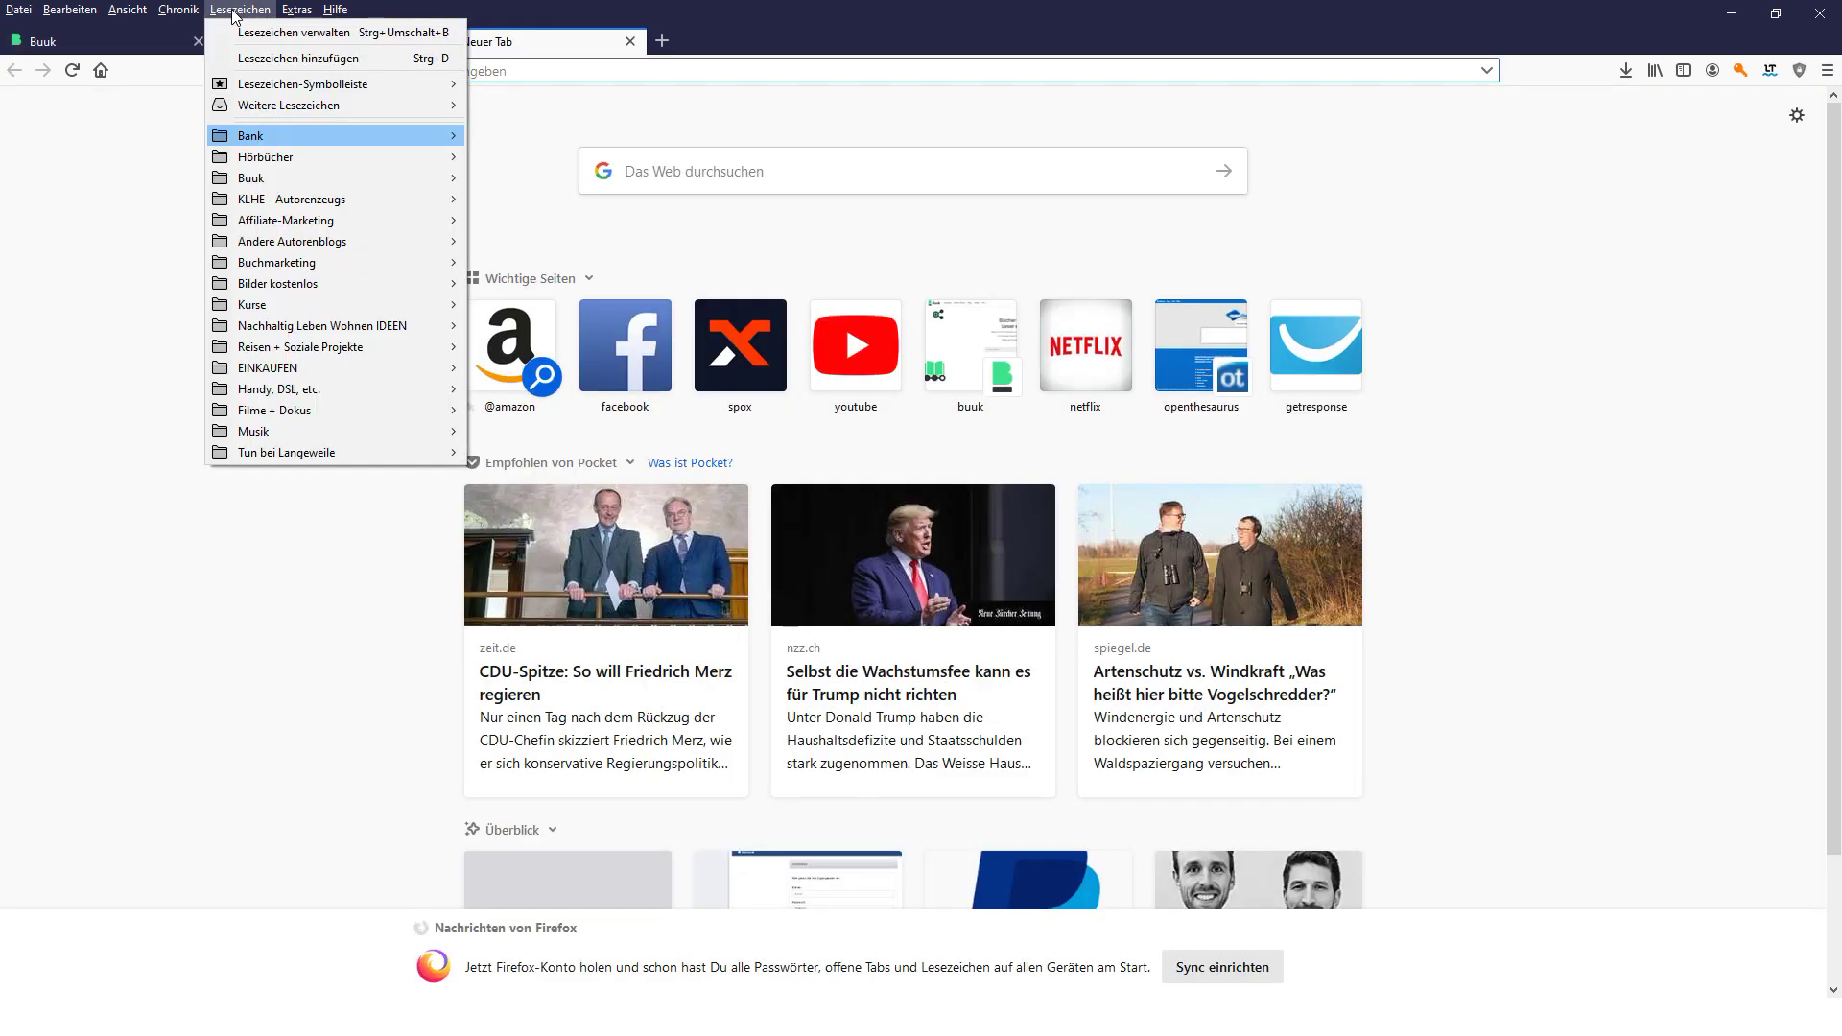
pyautogui.moveTo(305, 204)
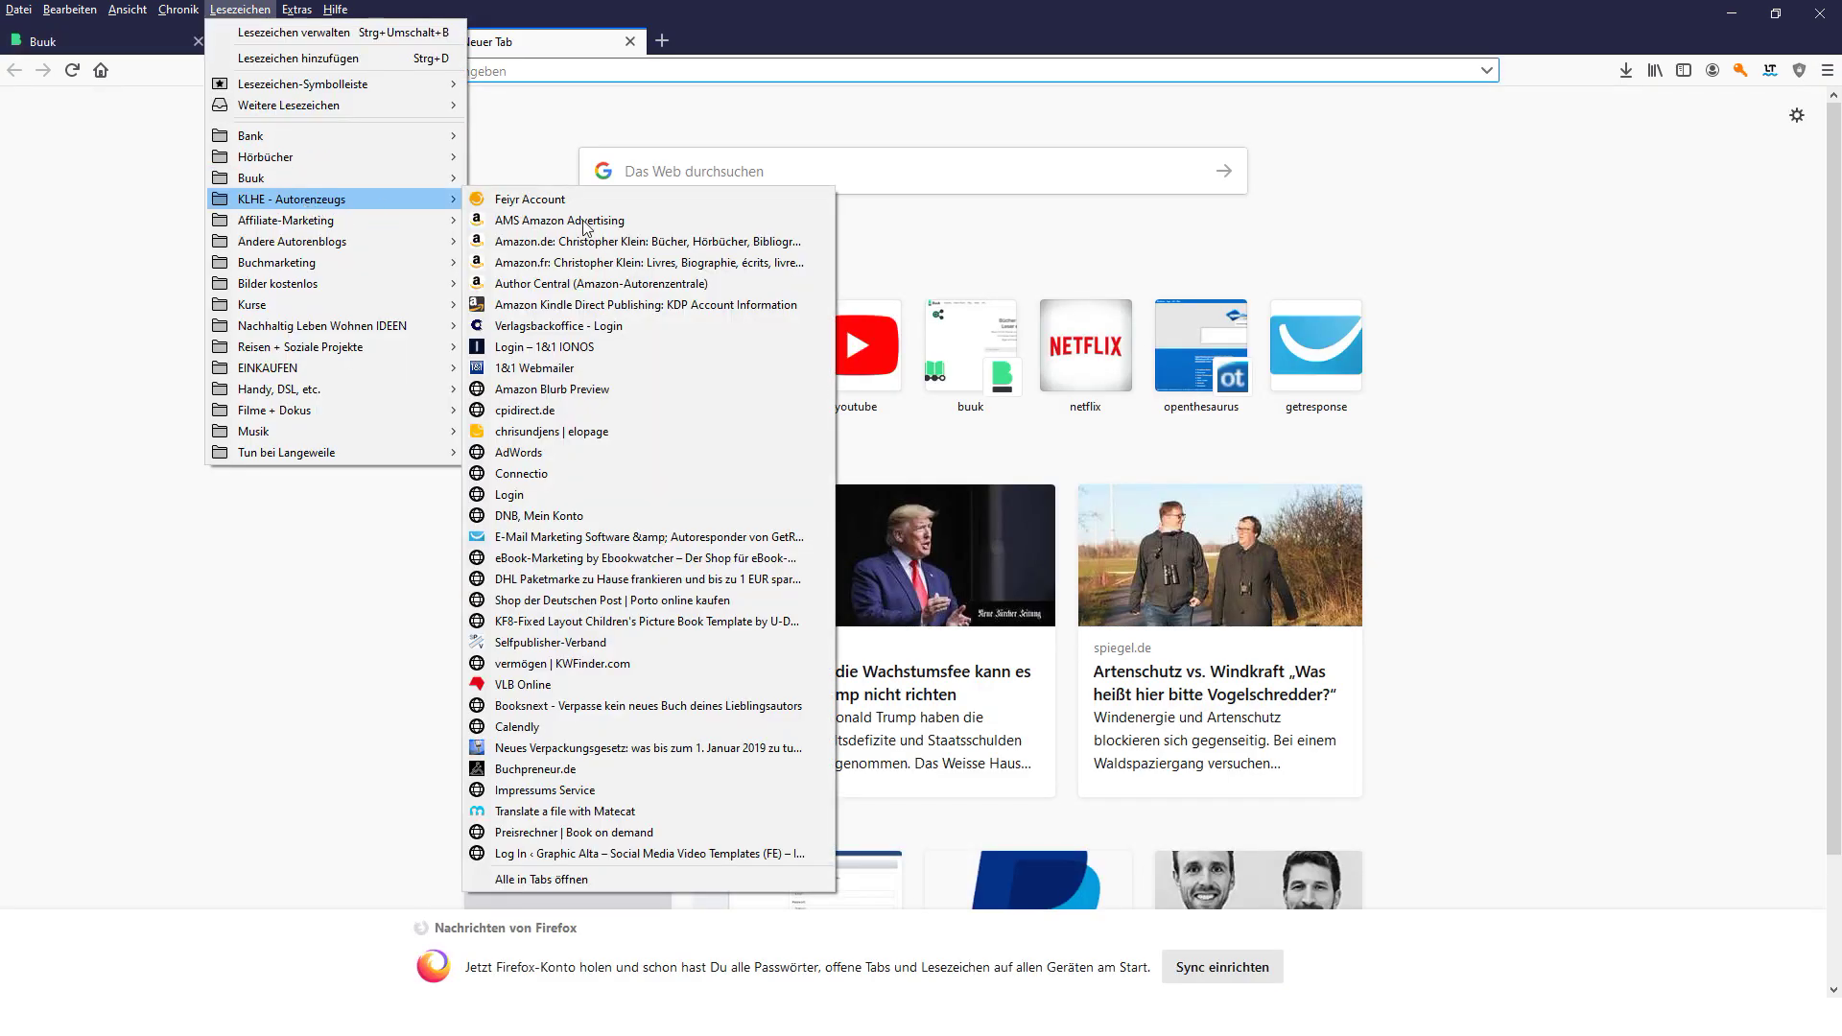
pyautogui.click(613, 303)
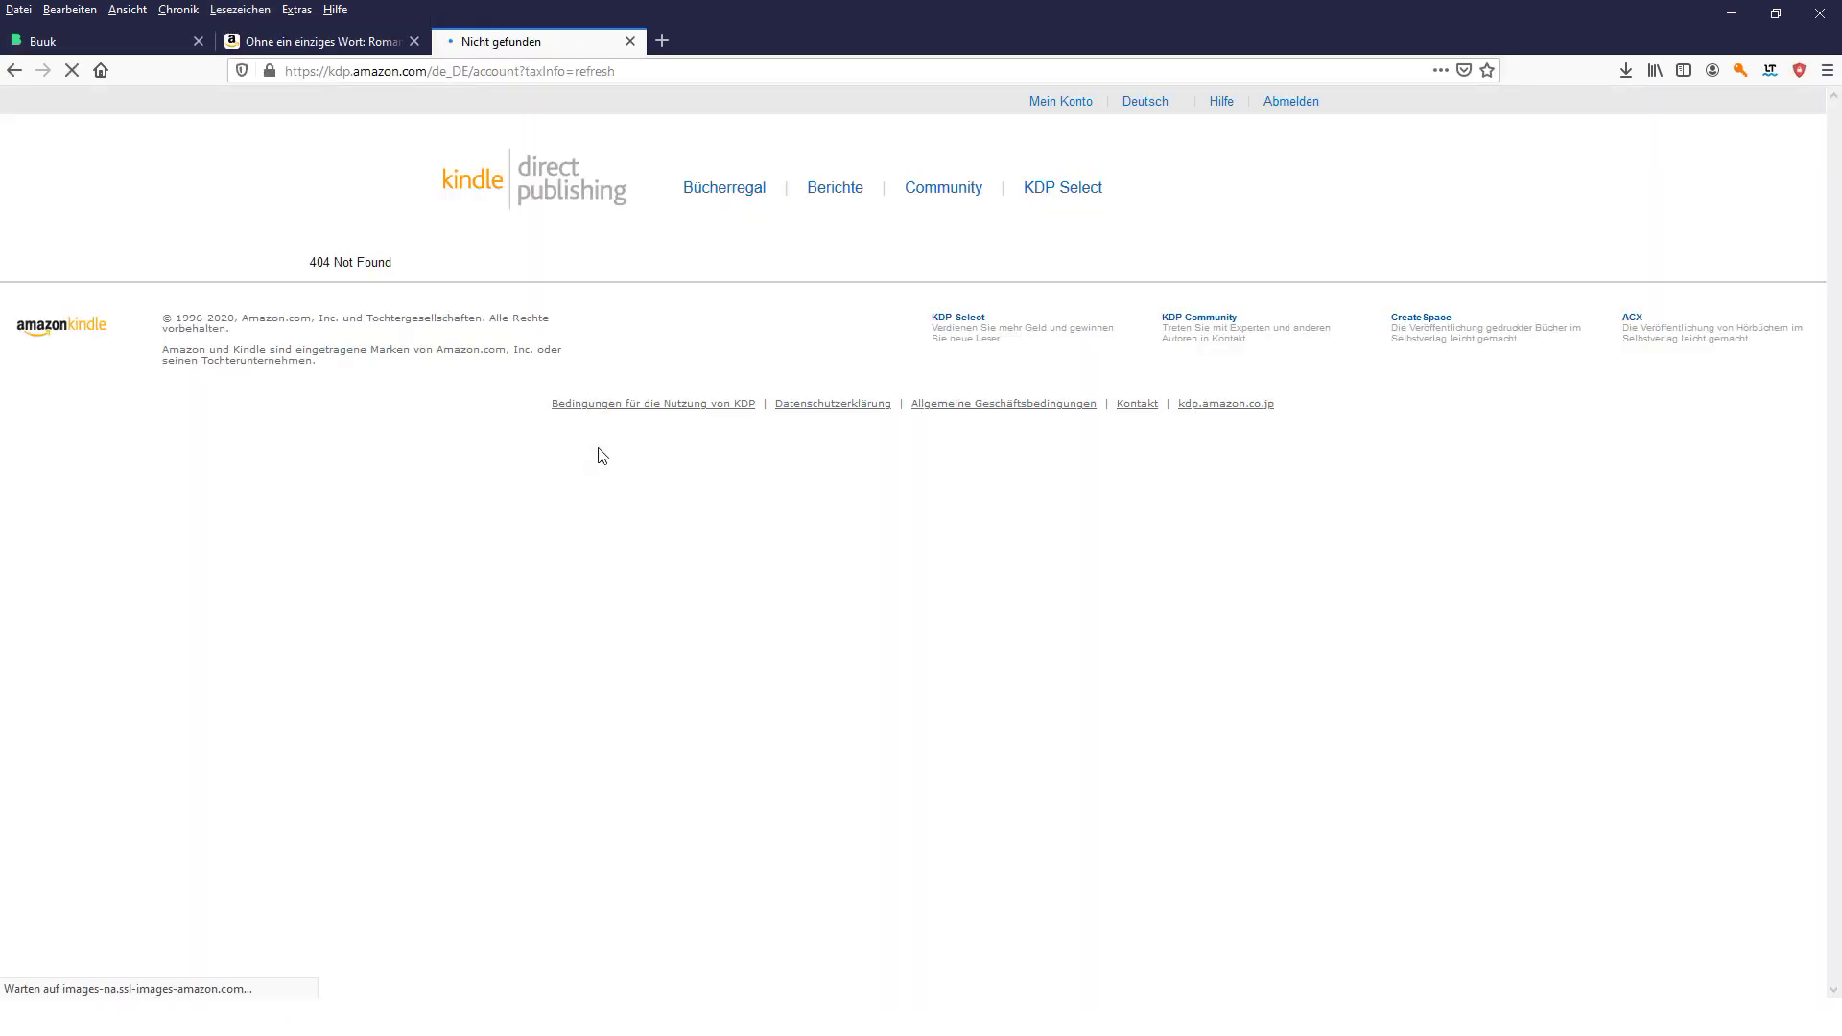
pyautogui.click(725, 188)
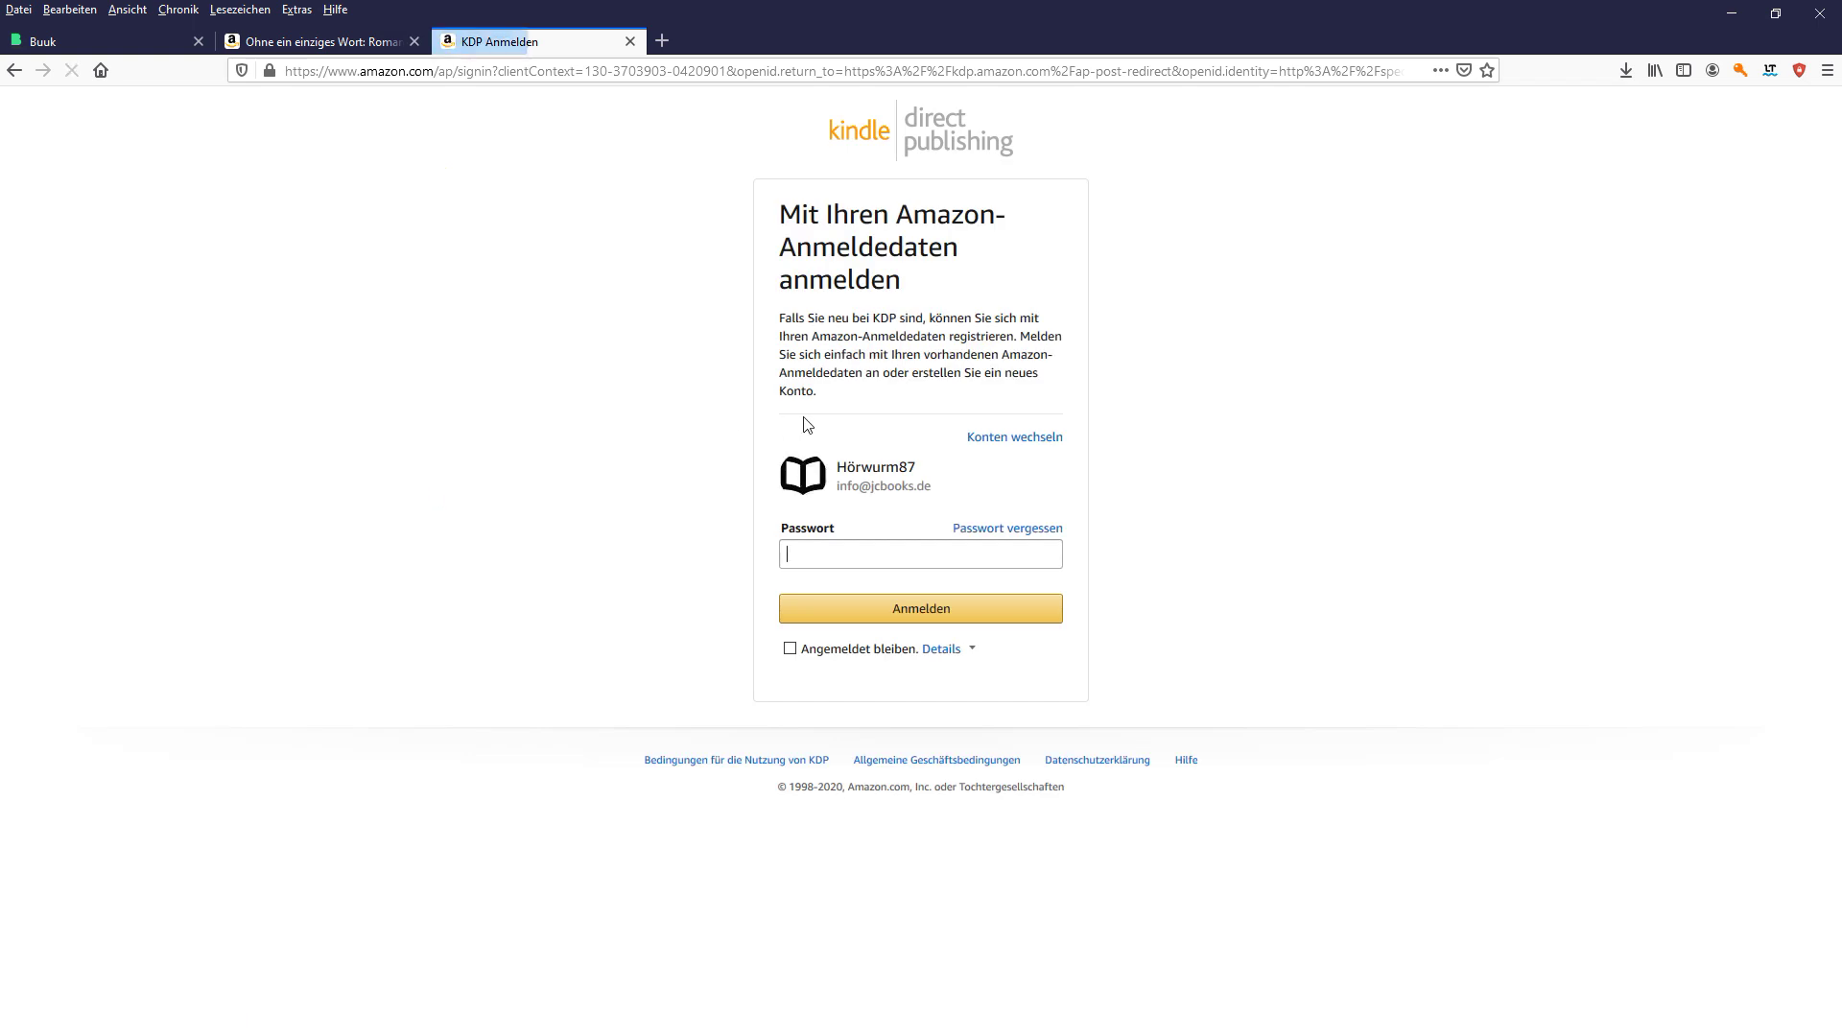
pyautogui.click(869, 648)
pyautogui.click(883, 614)
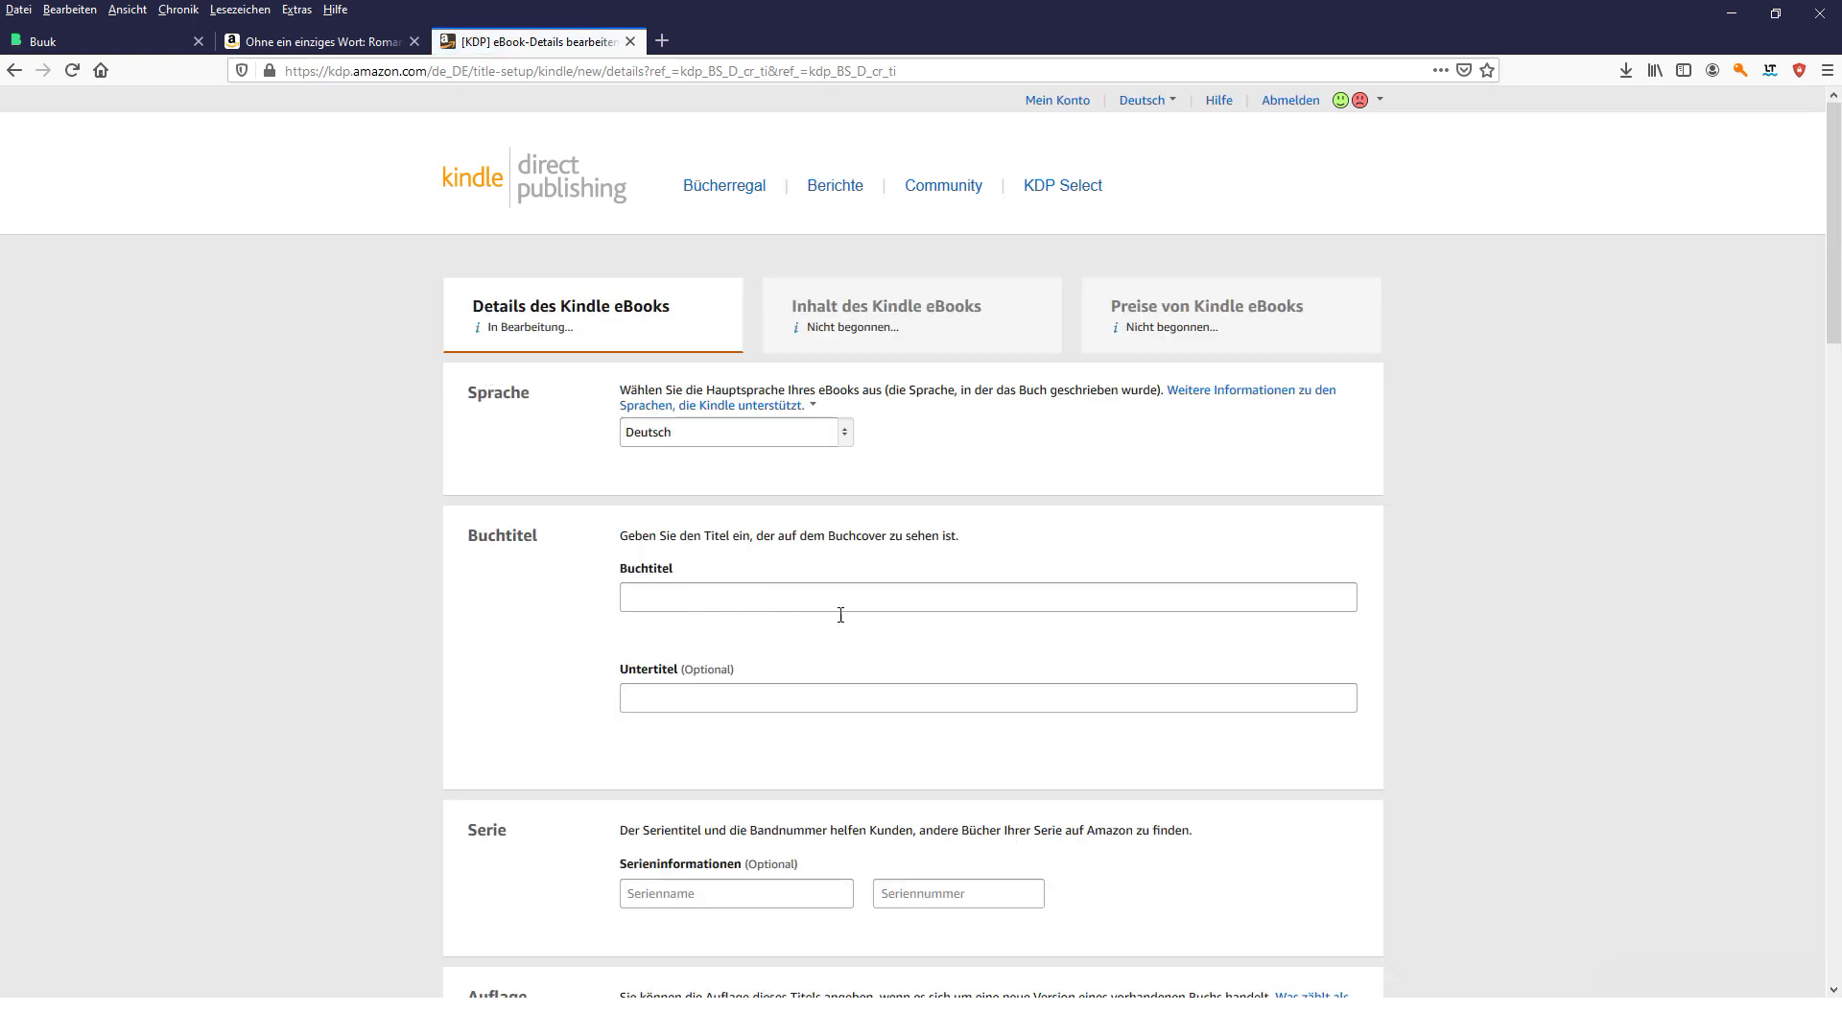
# - Look through the Kindle eBook details form, from book title and subtitle down to author and description
pyautogui.click(841, 615)
pyautogui.scroll(-3, 526, 624)
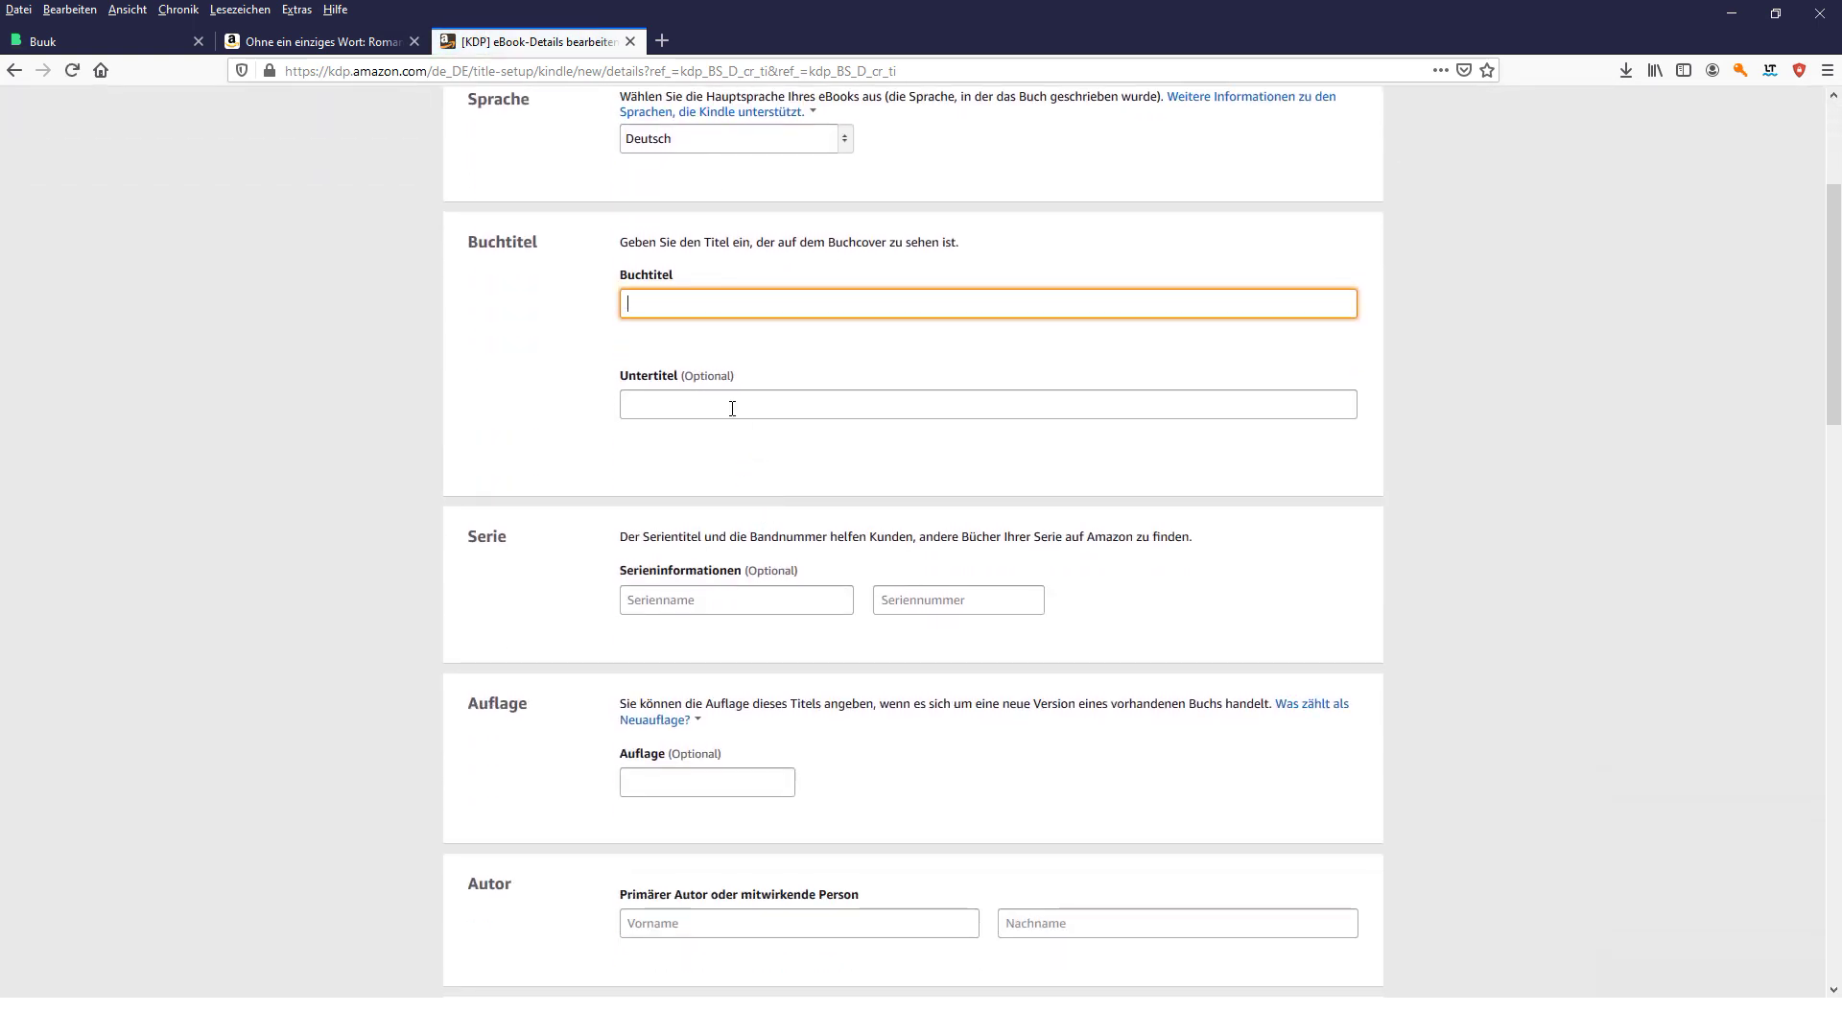
pyautogui.click(732, 409)
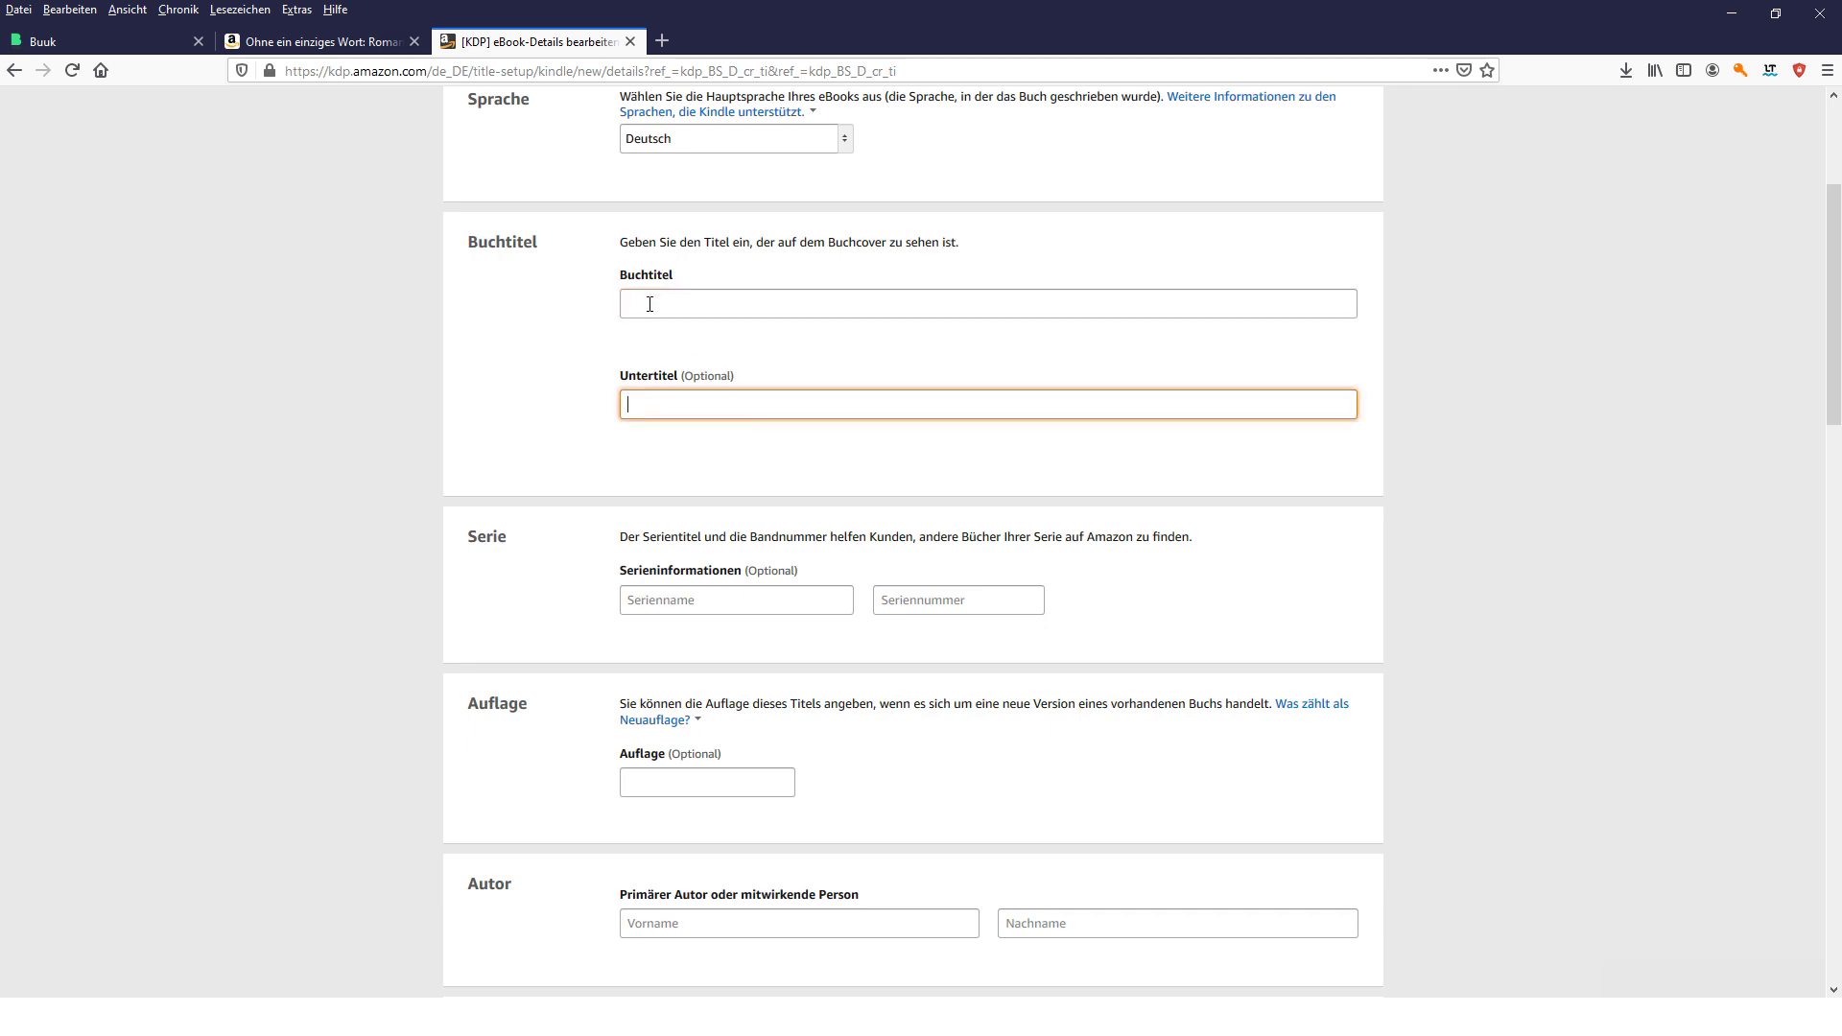
pyautogui.scroll(-4, 860, 732)
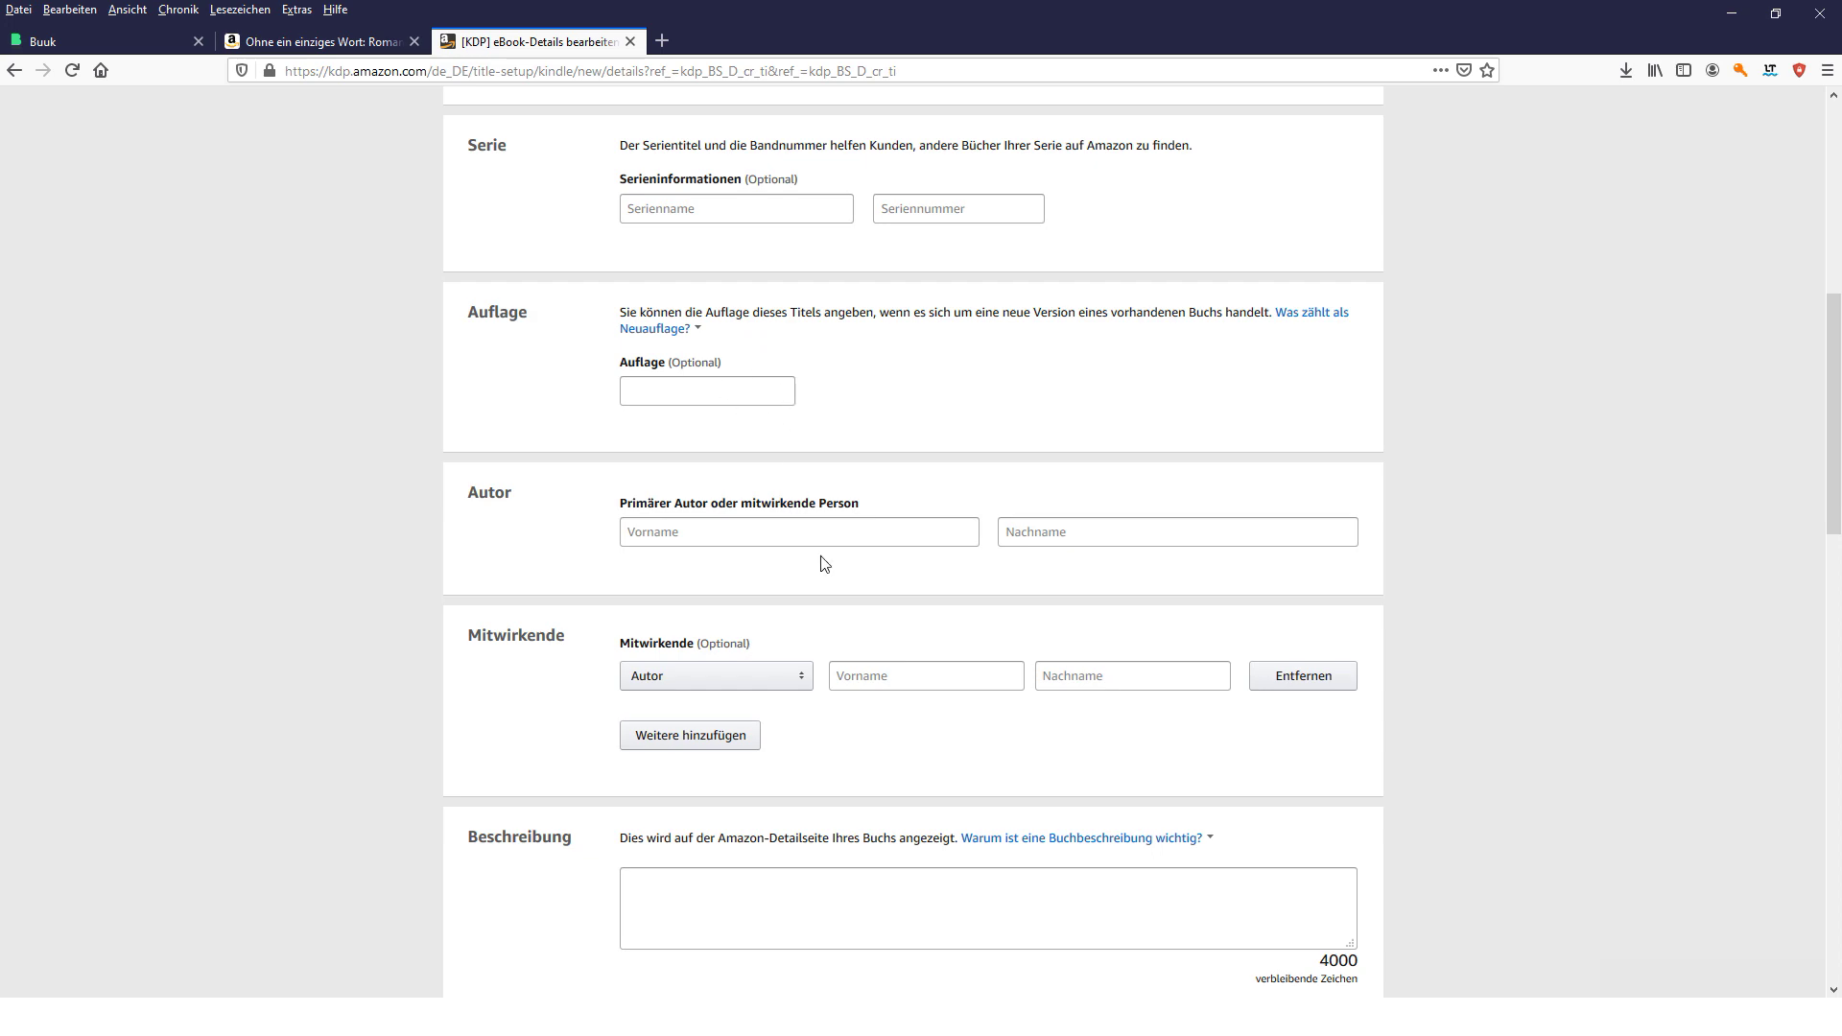
pyautogui.scroll(-2, 827, 827)
pyautogui.click(753, 743)
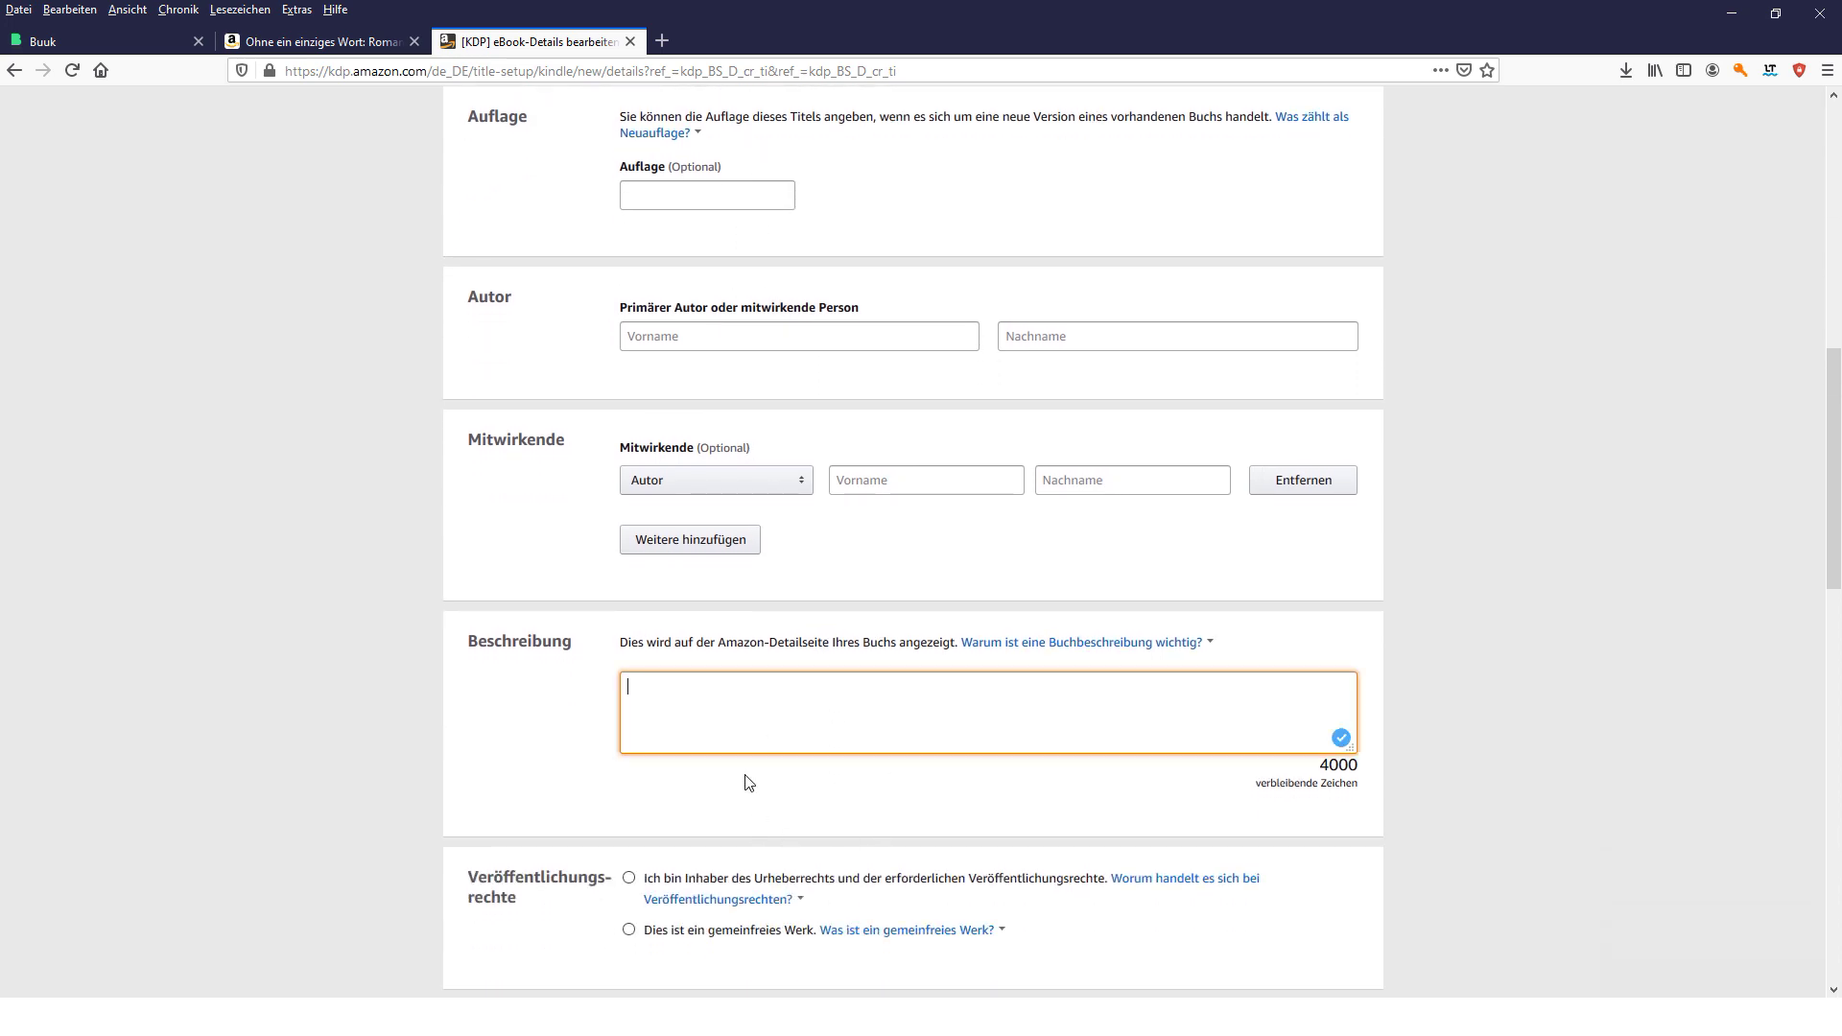
pyautogui.scroll(8, 543, 699)
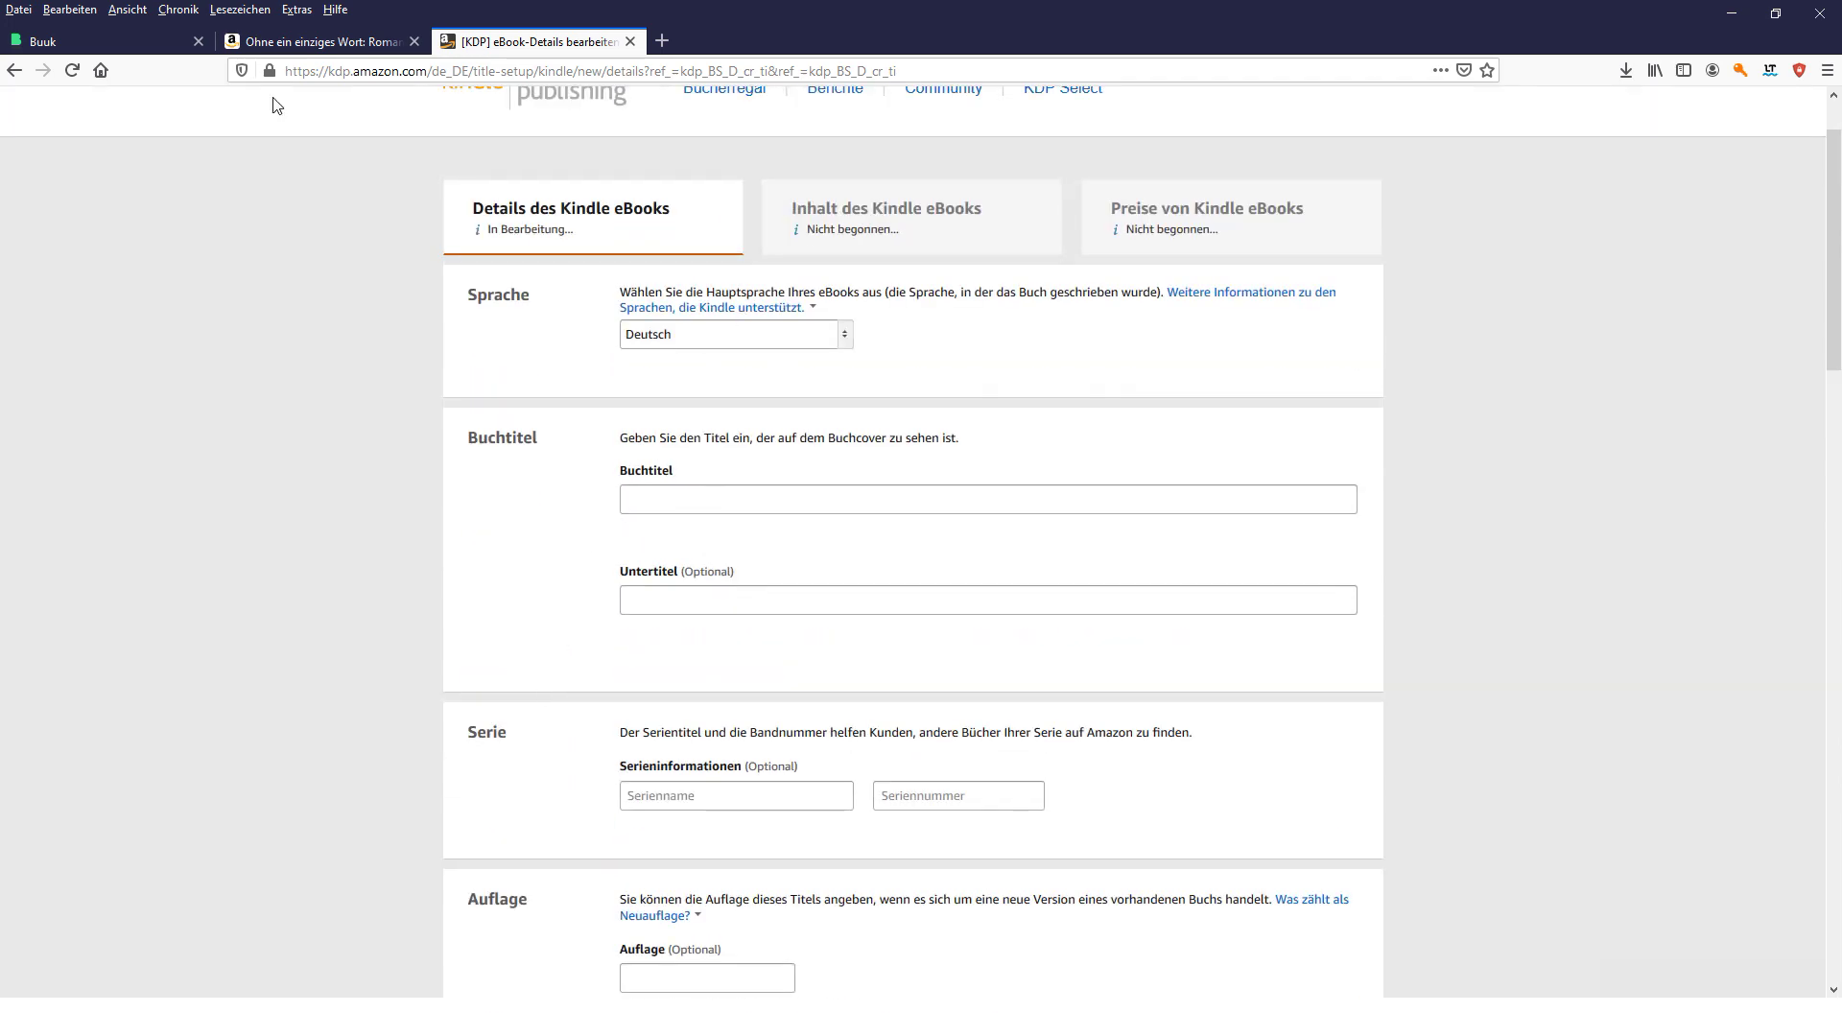
pyautogui.scroll(1, 996, 355)
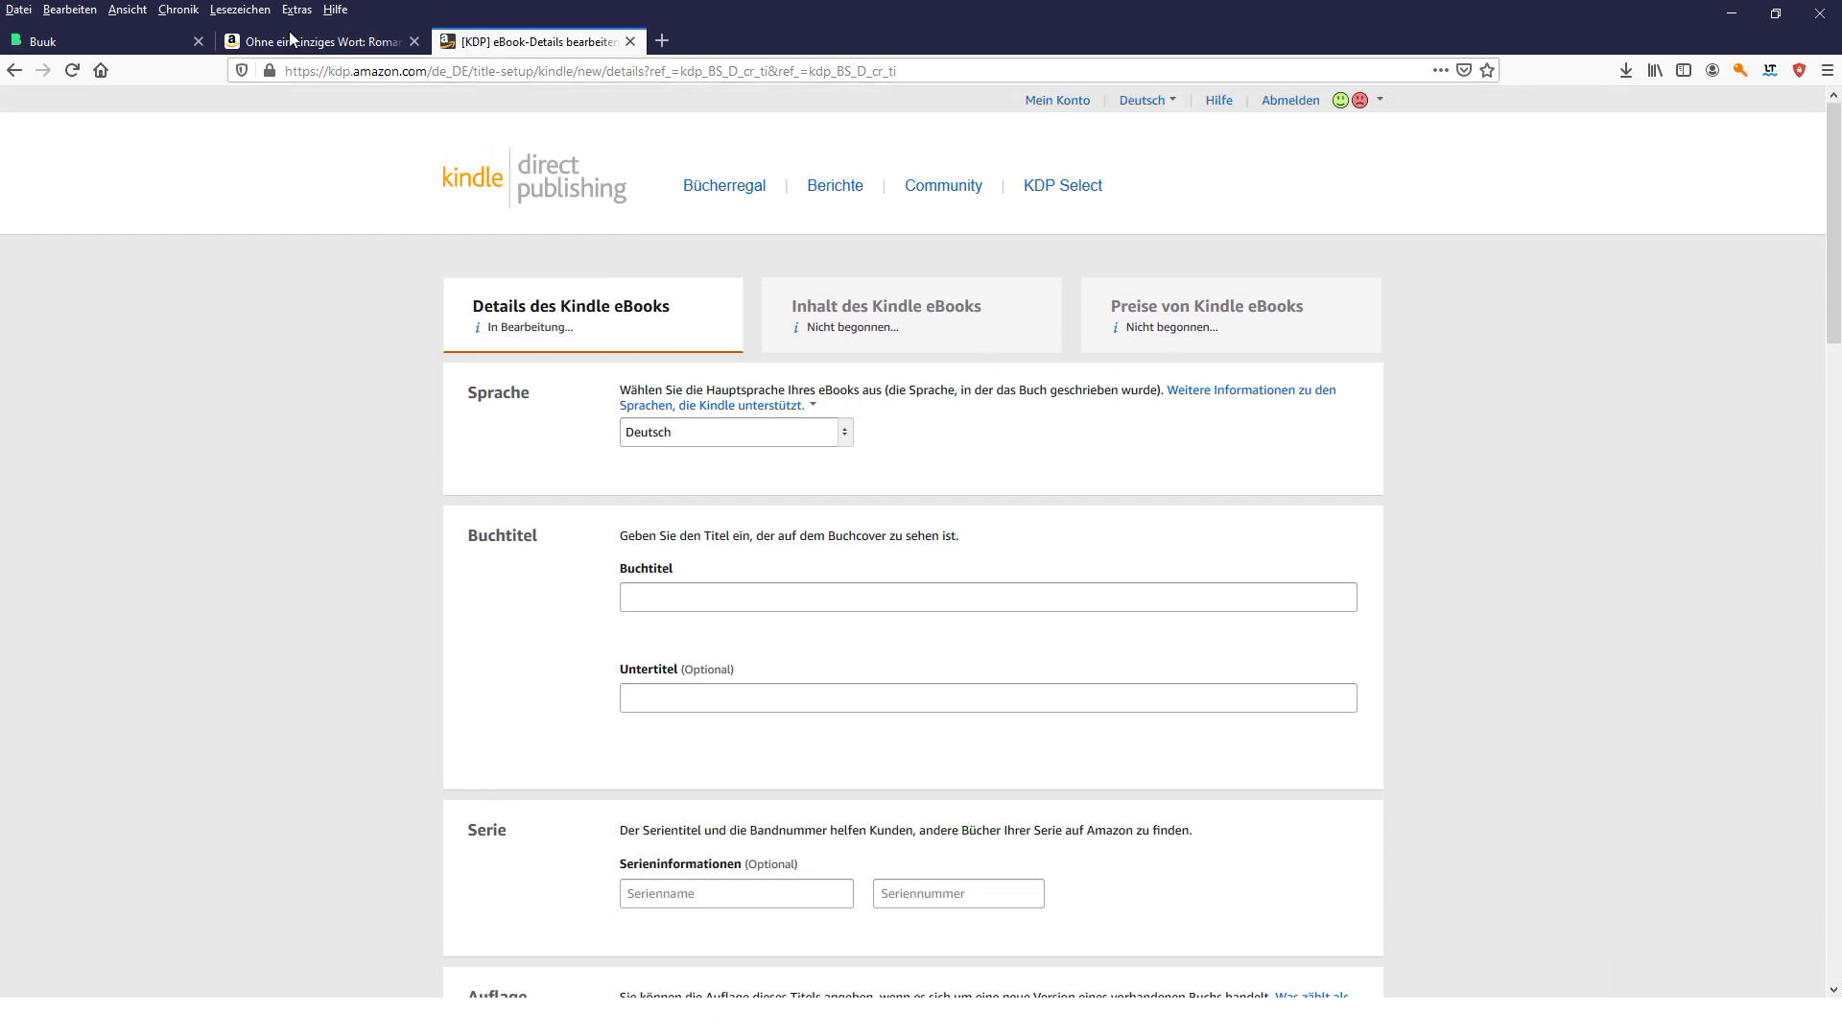
# - Return to Buuk, open the book export section of Musterprojekt 1 and switch to the PowerPoint presentation
pyautogui.click(106, 41)
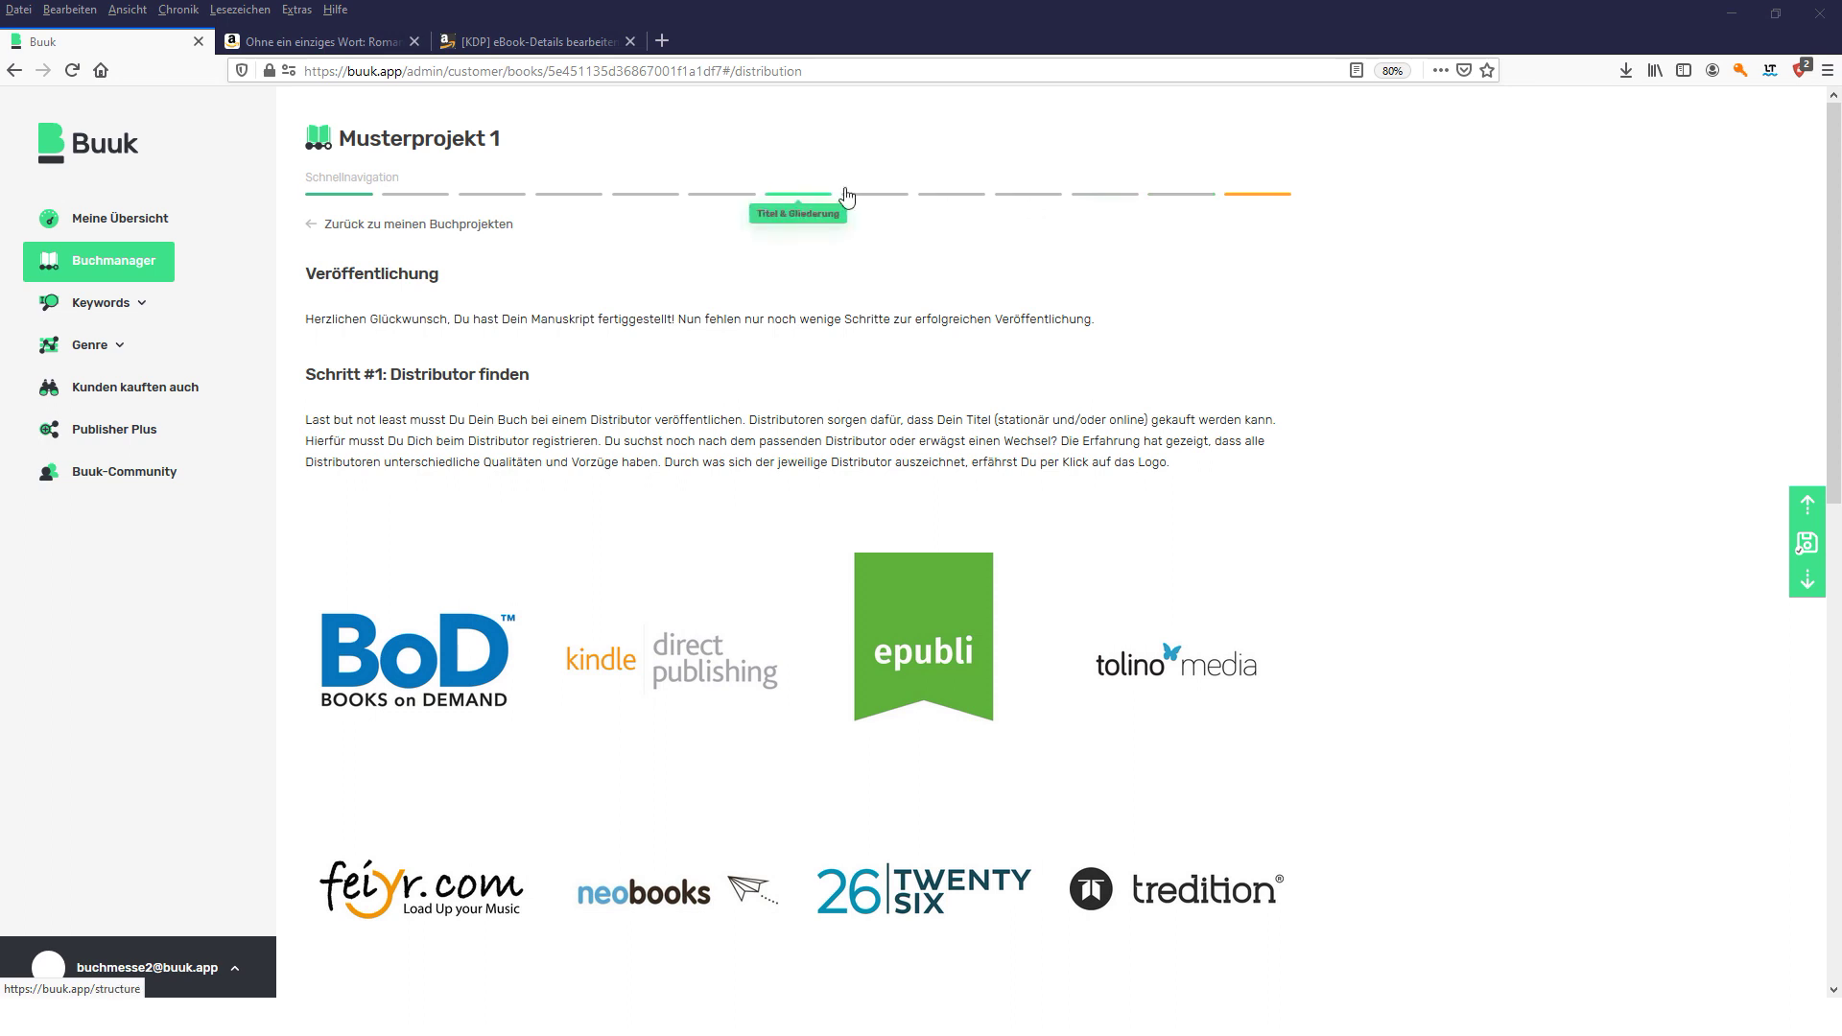
pyautogui.click(1205, 197)
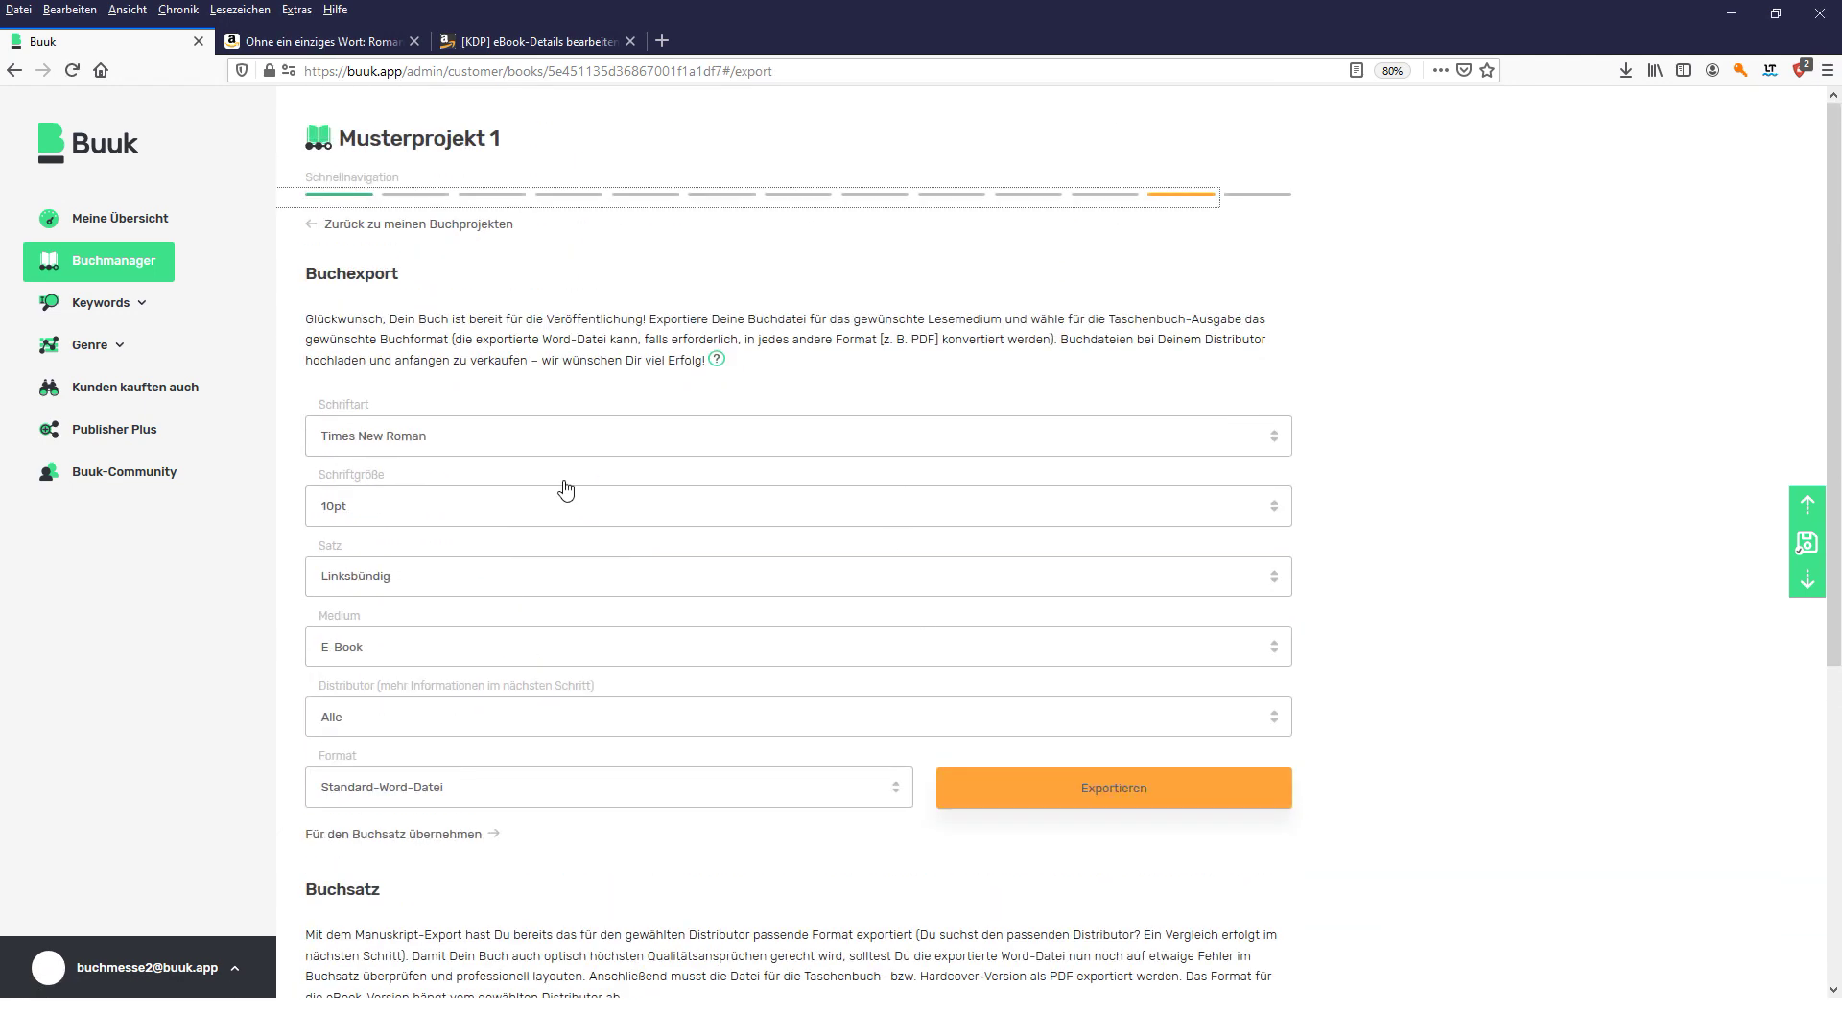
pyautogui.hotkey('alt', 'Tab')
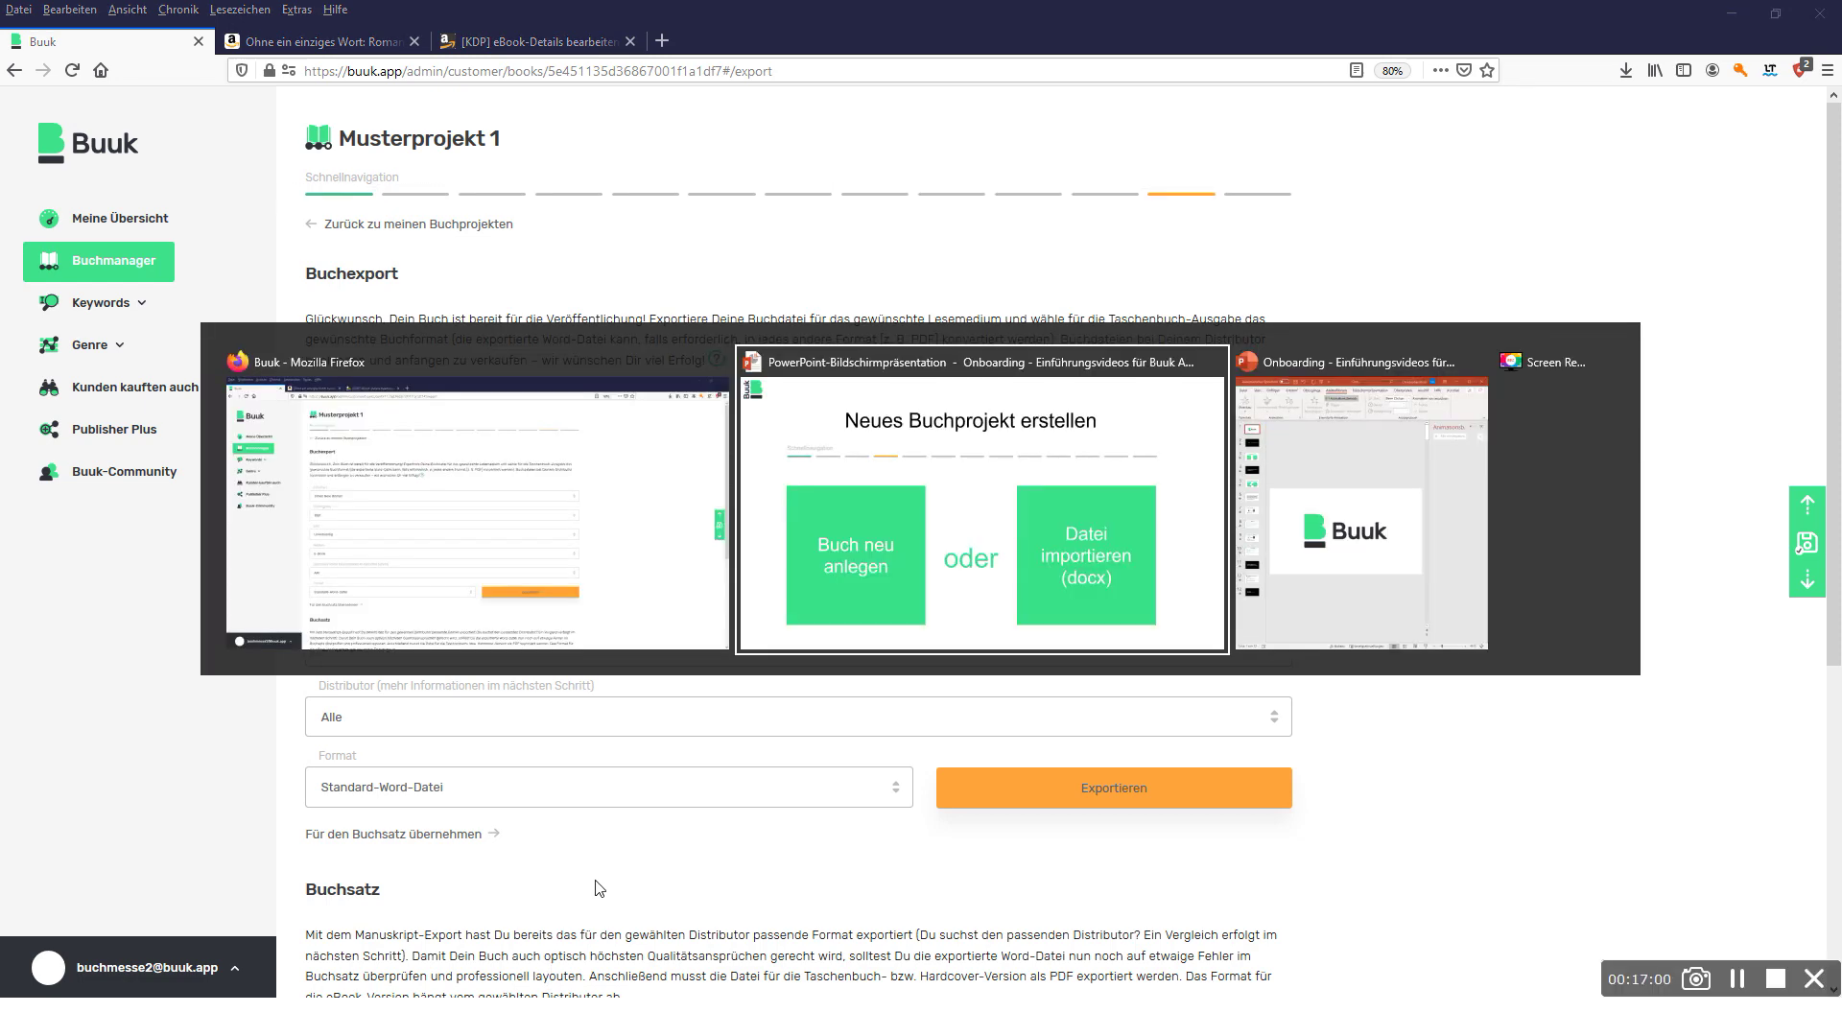
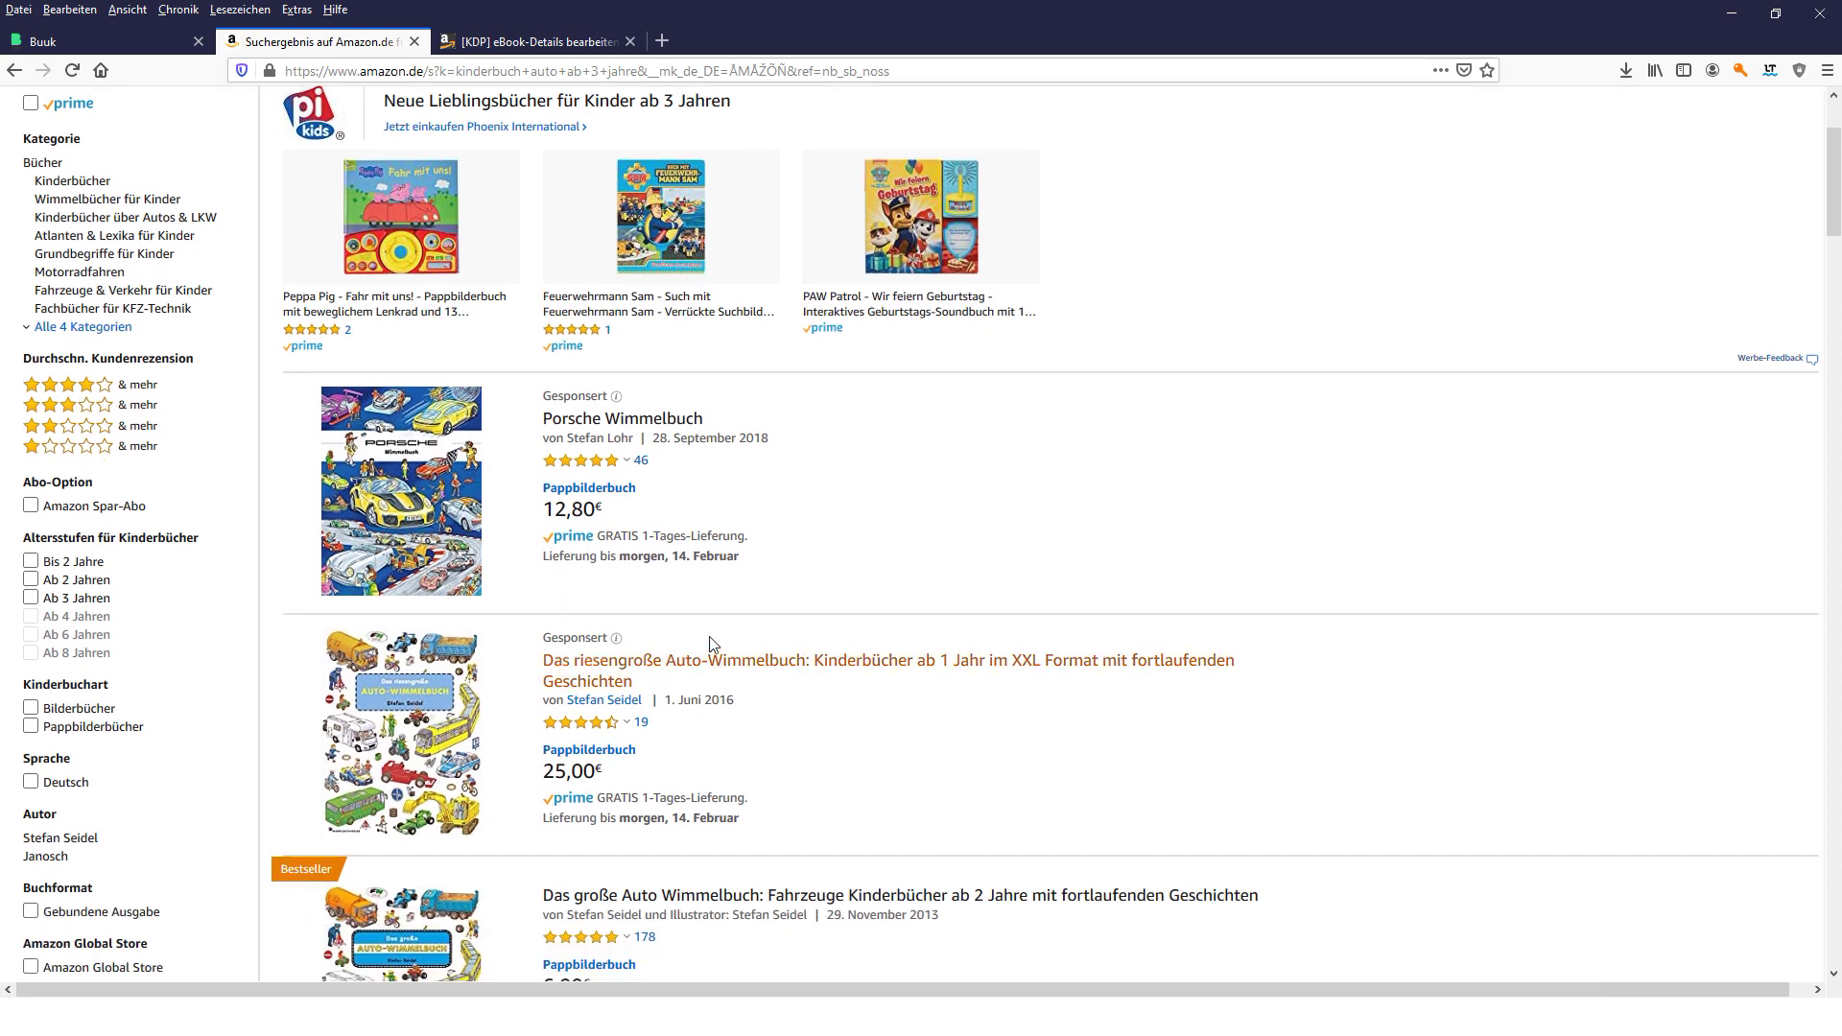
# - Look through the Amazon results for "kinderbuch auto ab 3 jahre", comparing titles, ratings and prices
pyautogui.scroll(-5, 494, 669)
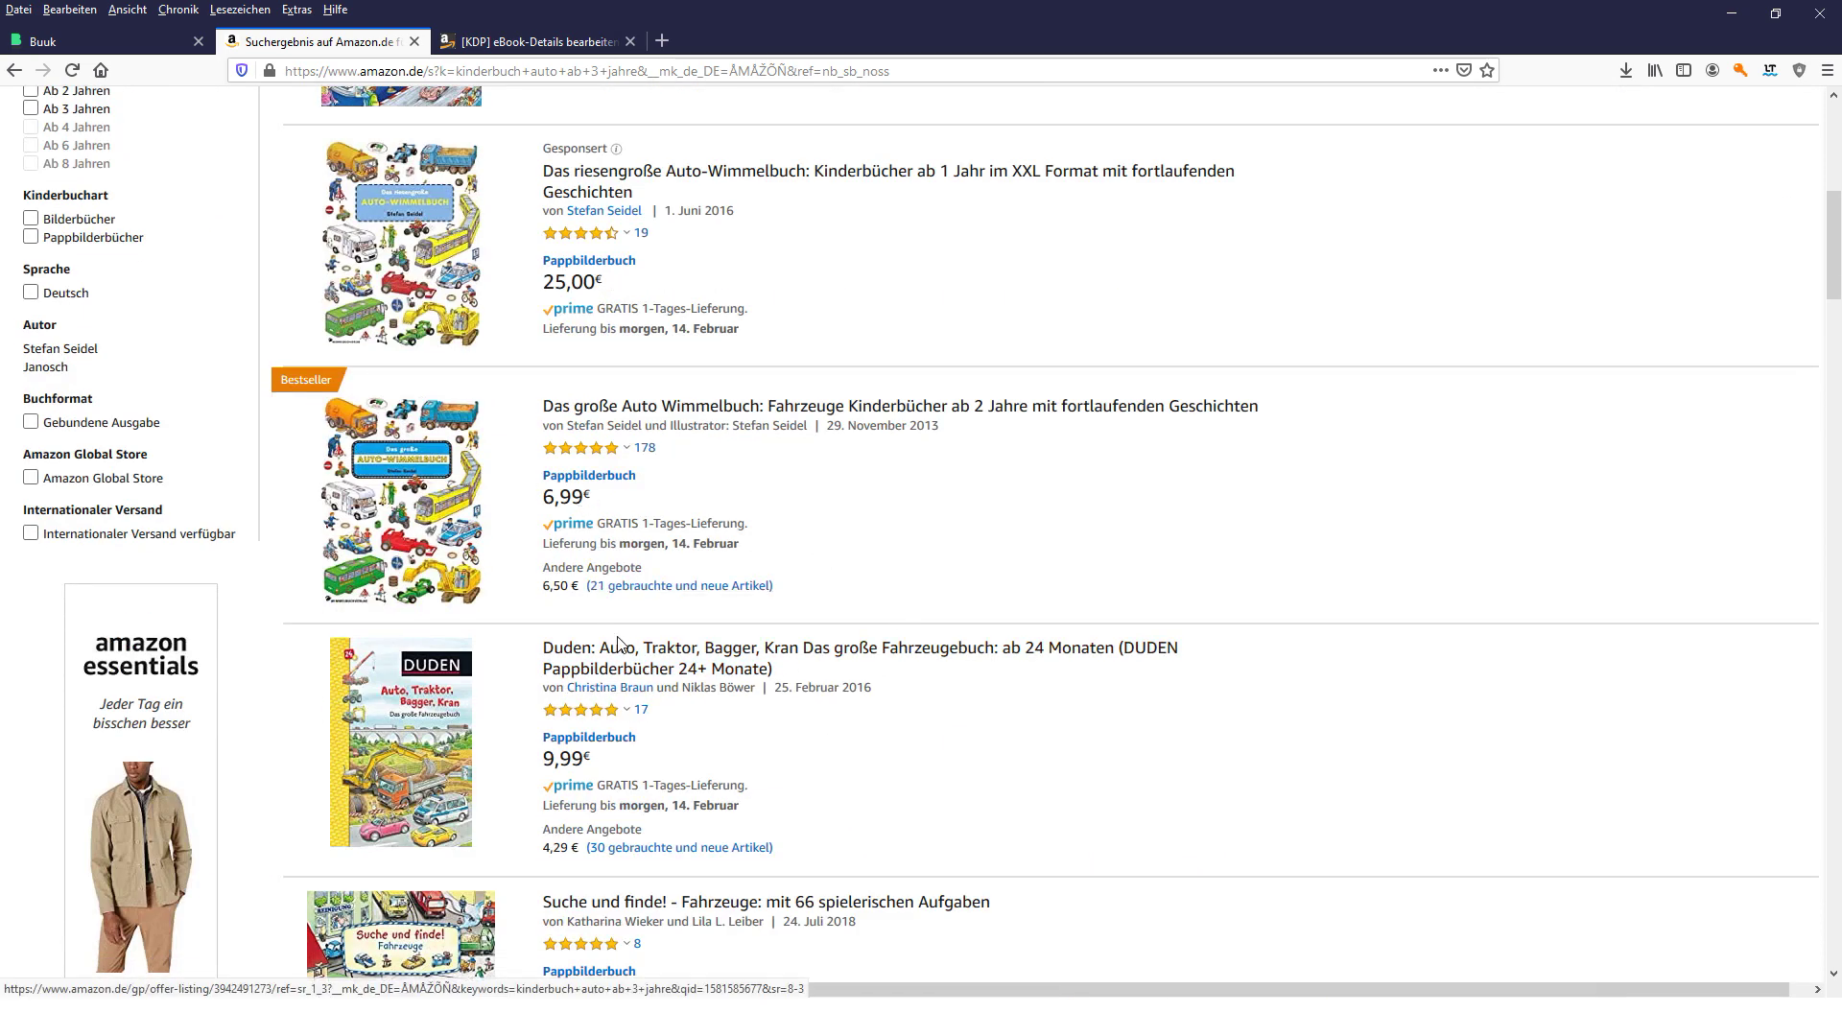
pyautogui.scroll(6, 527, 524)
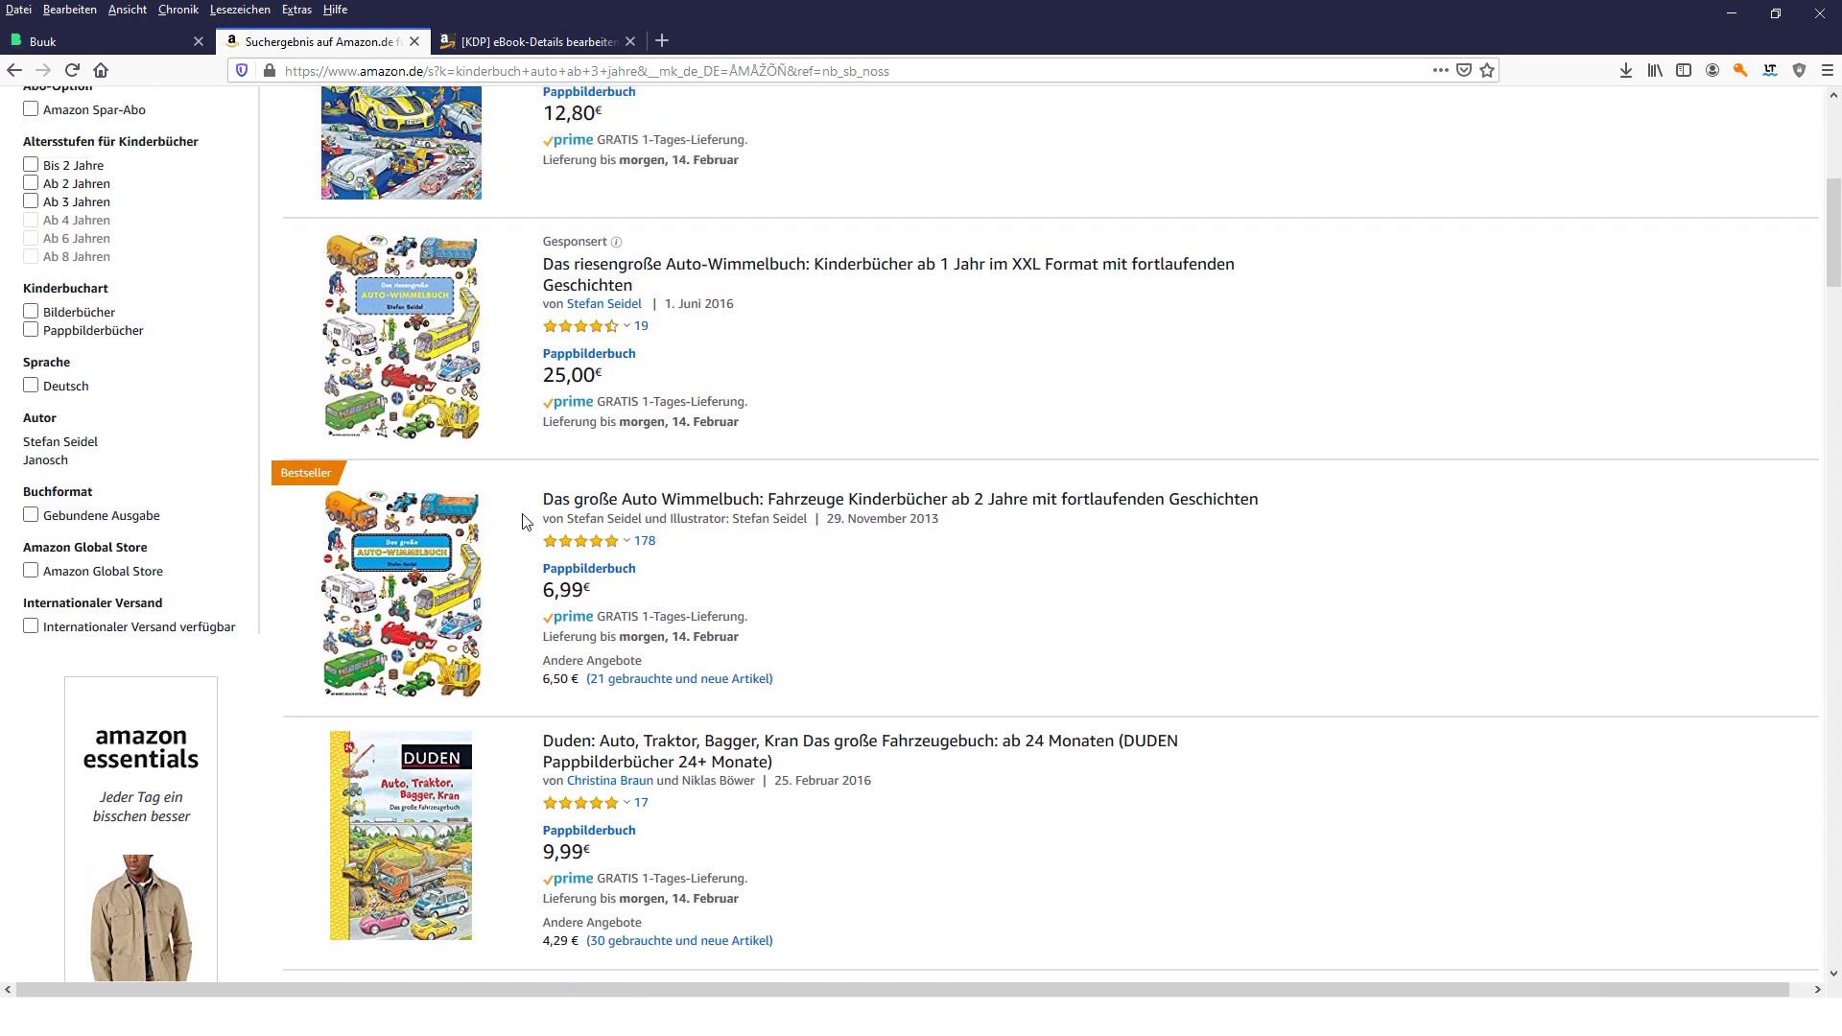
pyautogui.scroll(-3, 669, 509)
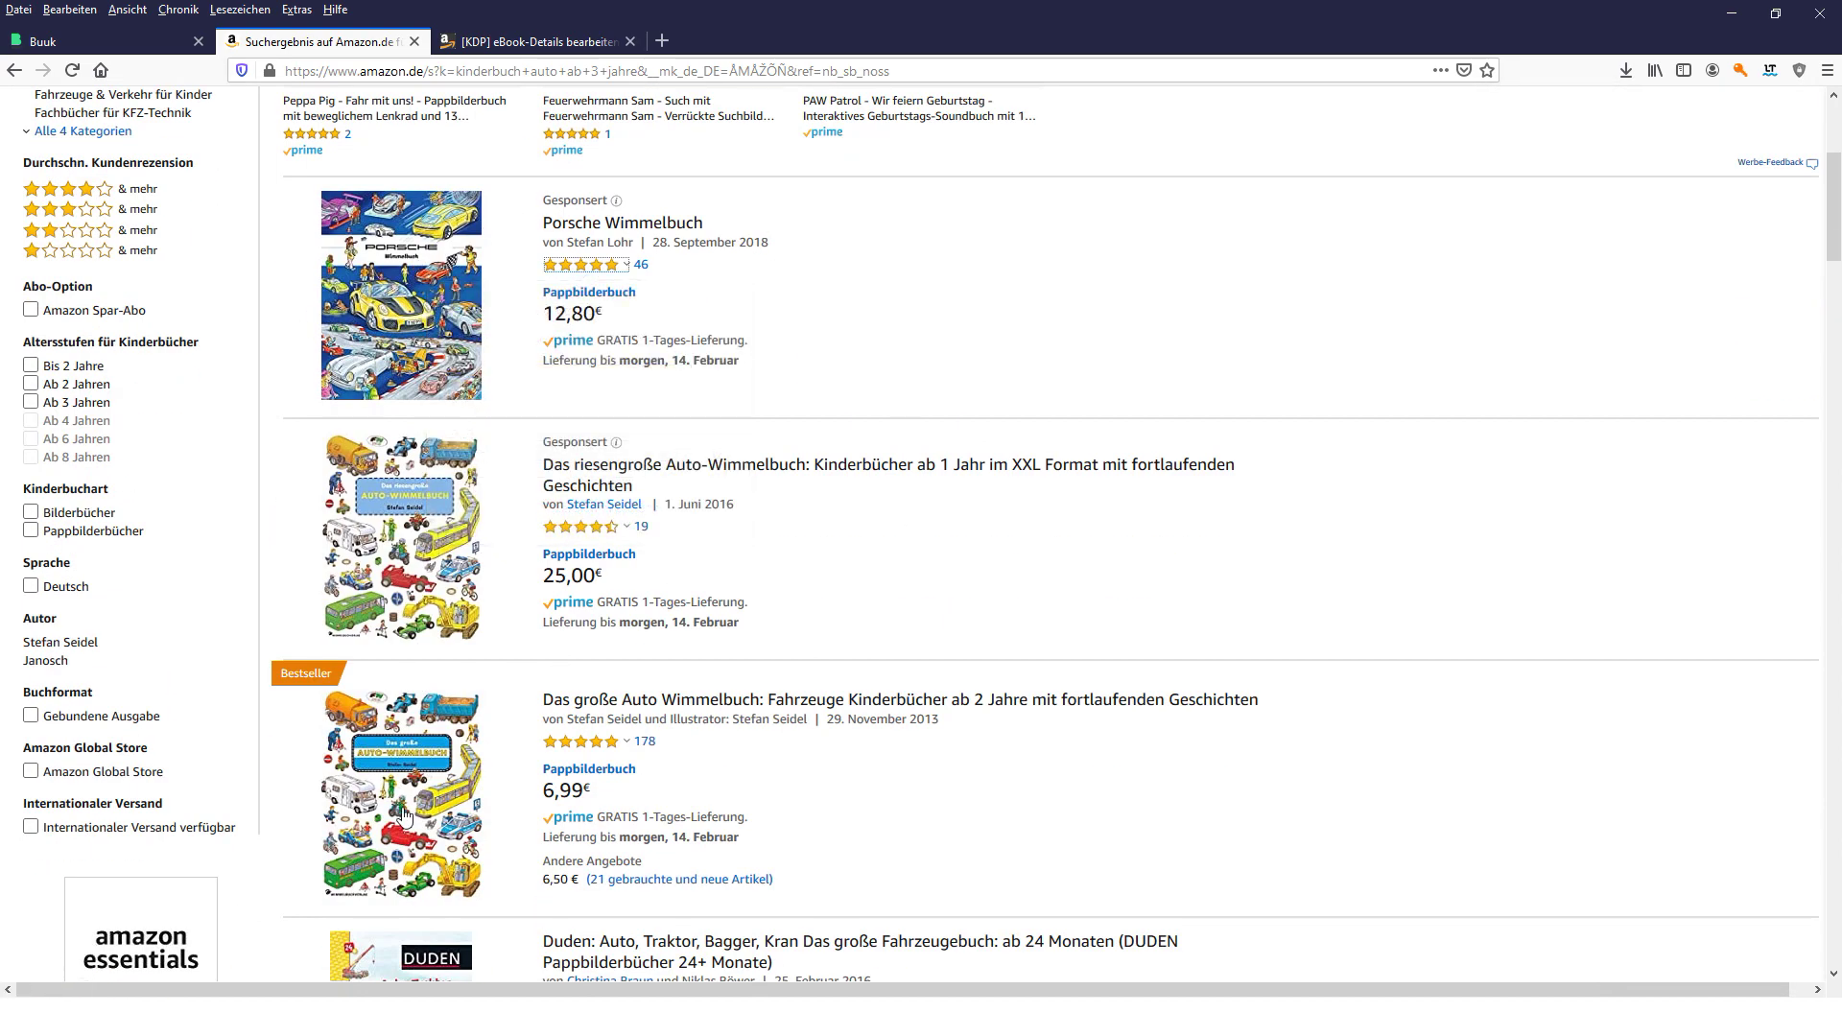
pyautogui.scroll(-4, 457, 564)
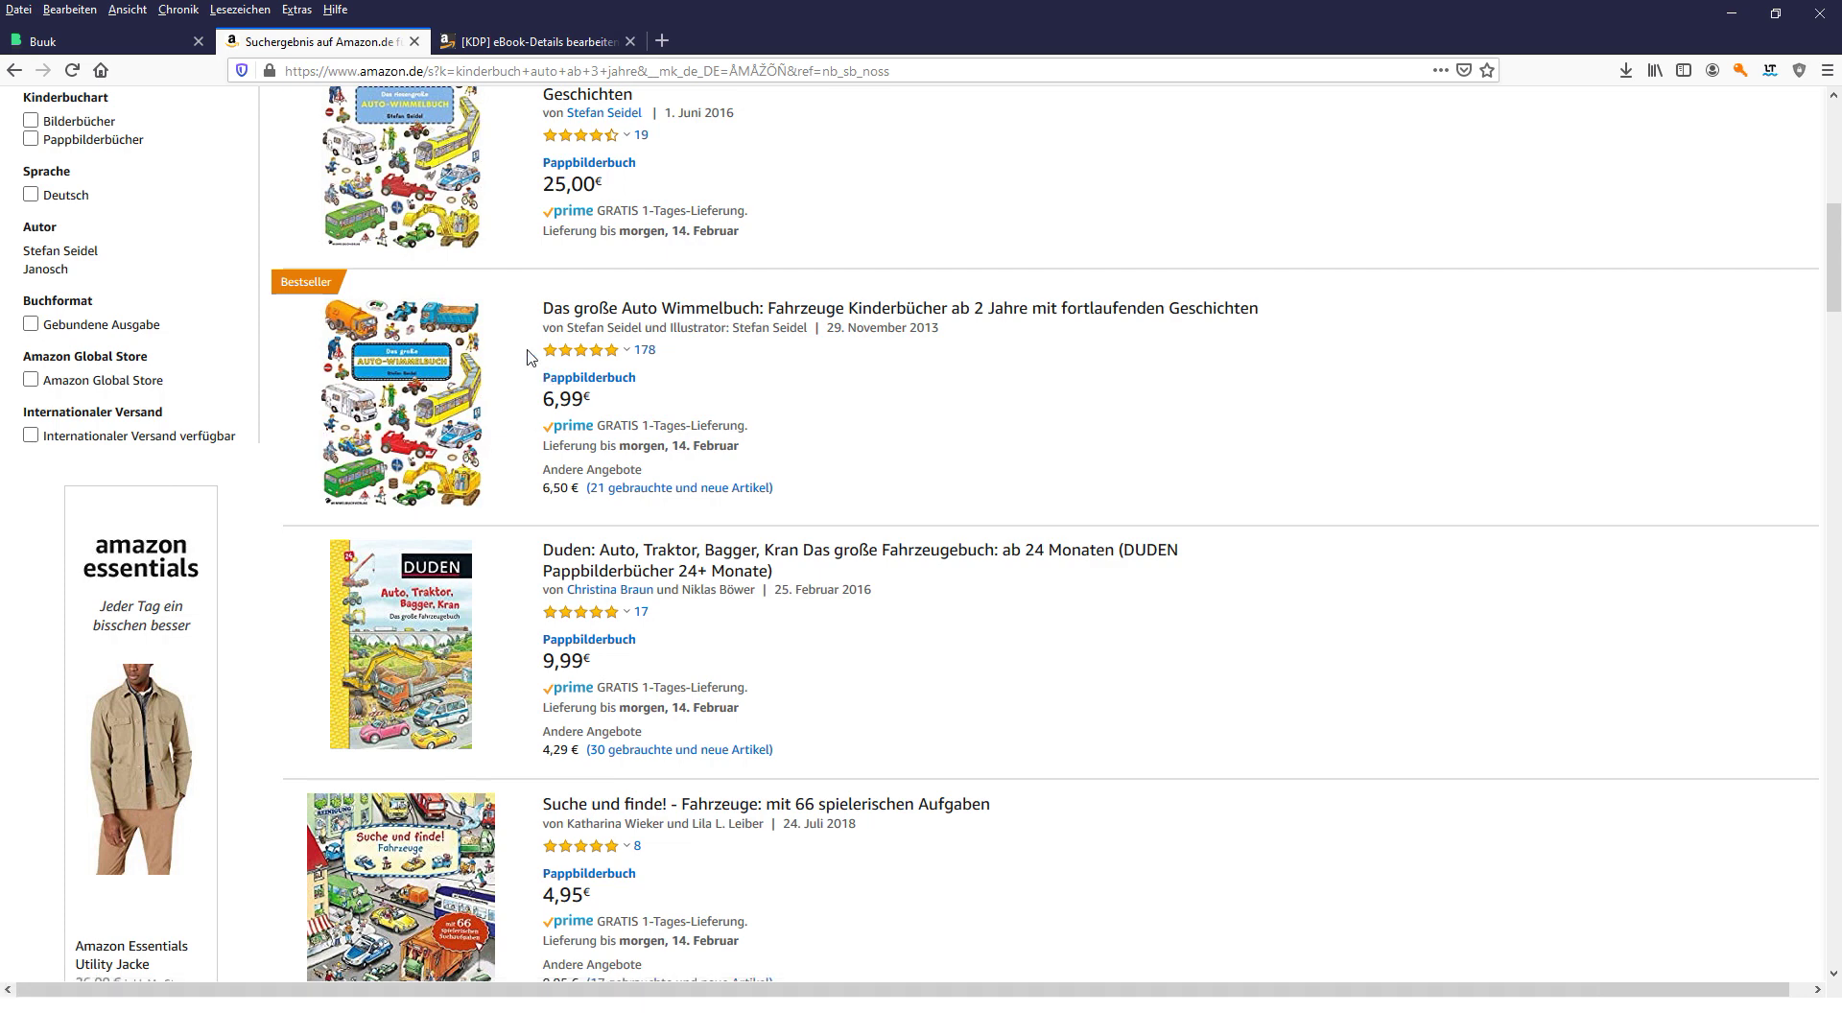
pyautogui.click(624, 351)
pyautogui.scroll(1, 808, 242)
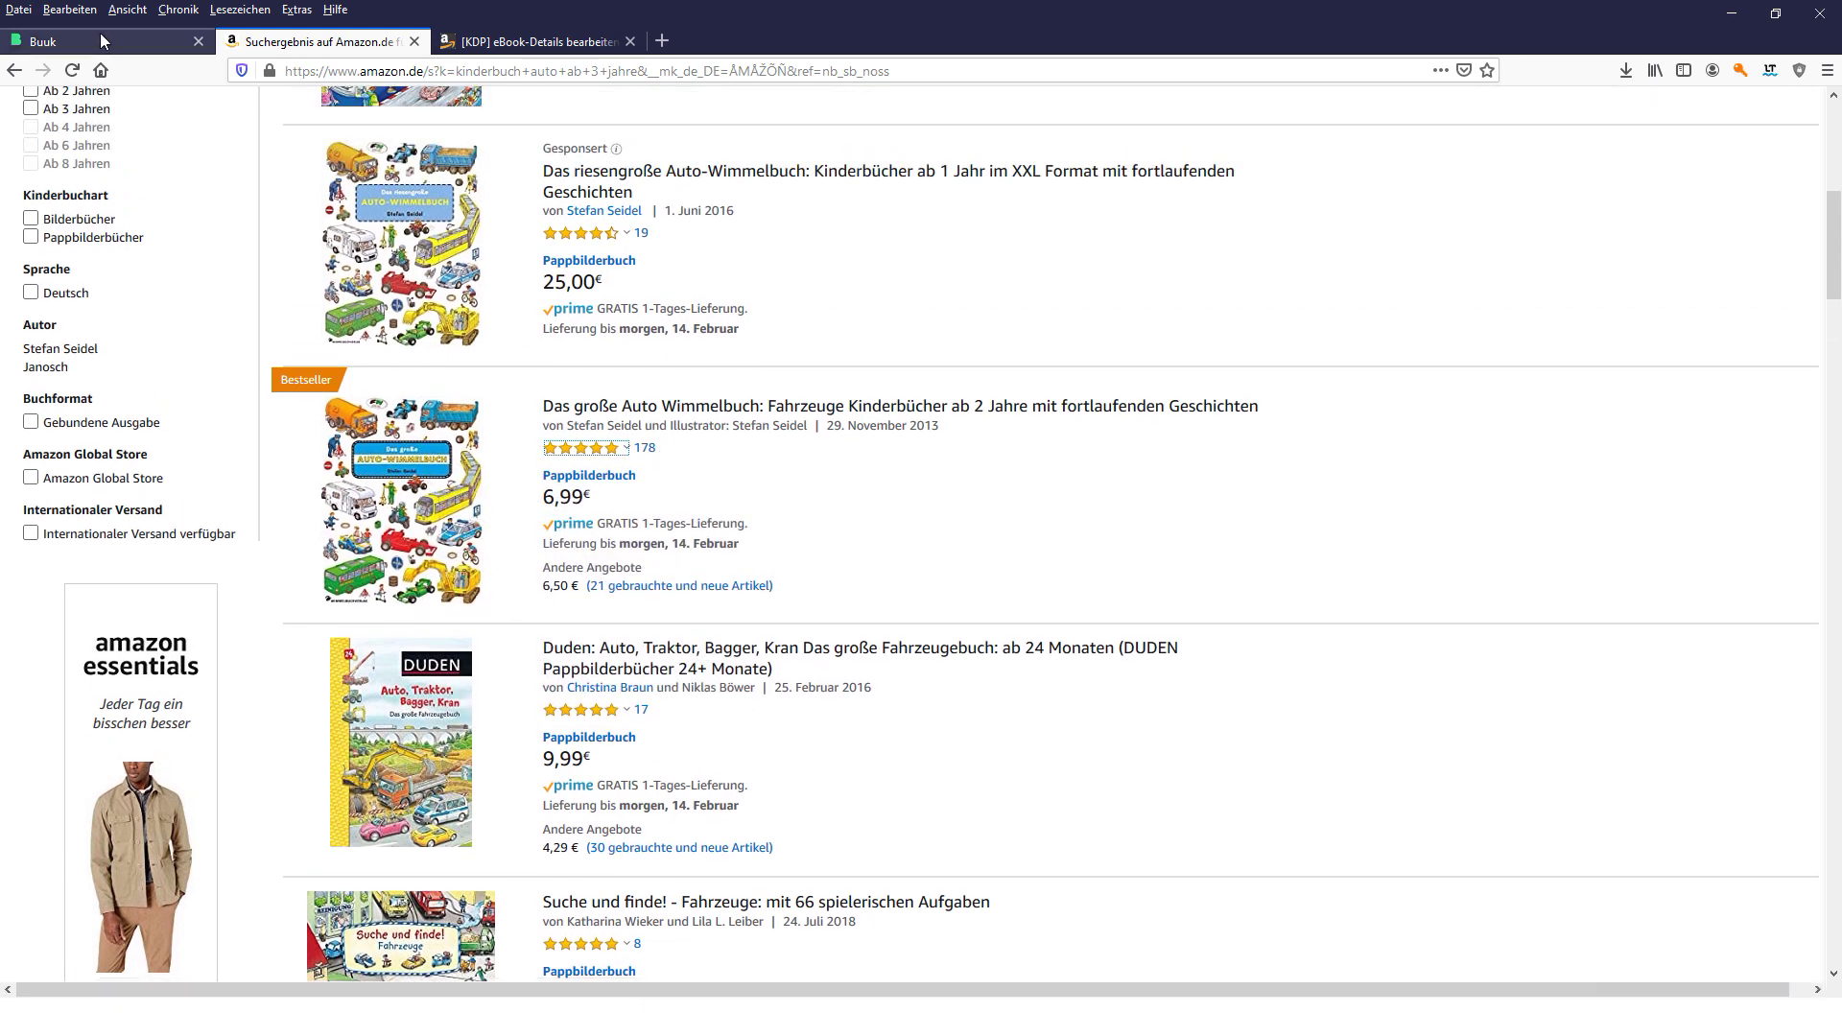
# - Check the PowerPoint slide on how keywords create reach, and open the Keywords module in Buuk
pyautogui.hotkey('alt', 'Tab')
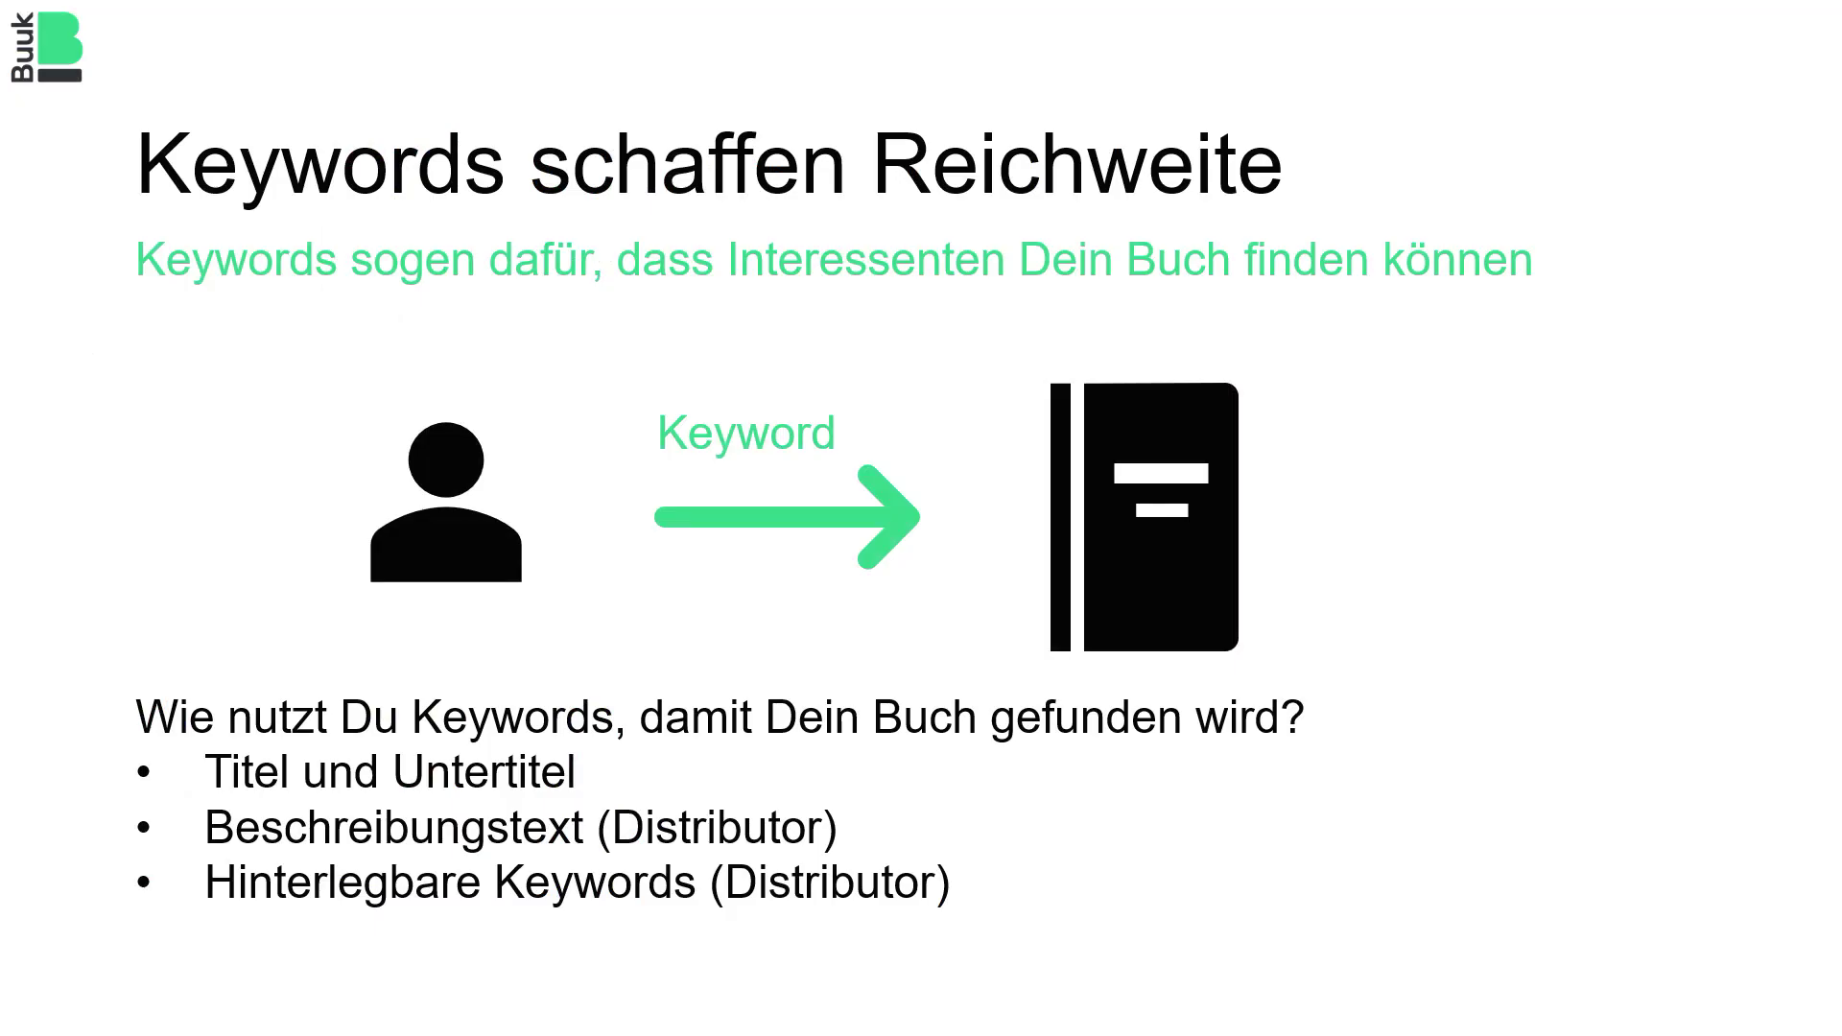
pyautogui.hotkey('alt', 'Tab')
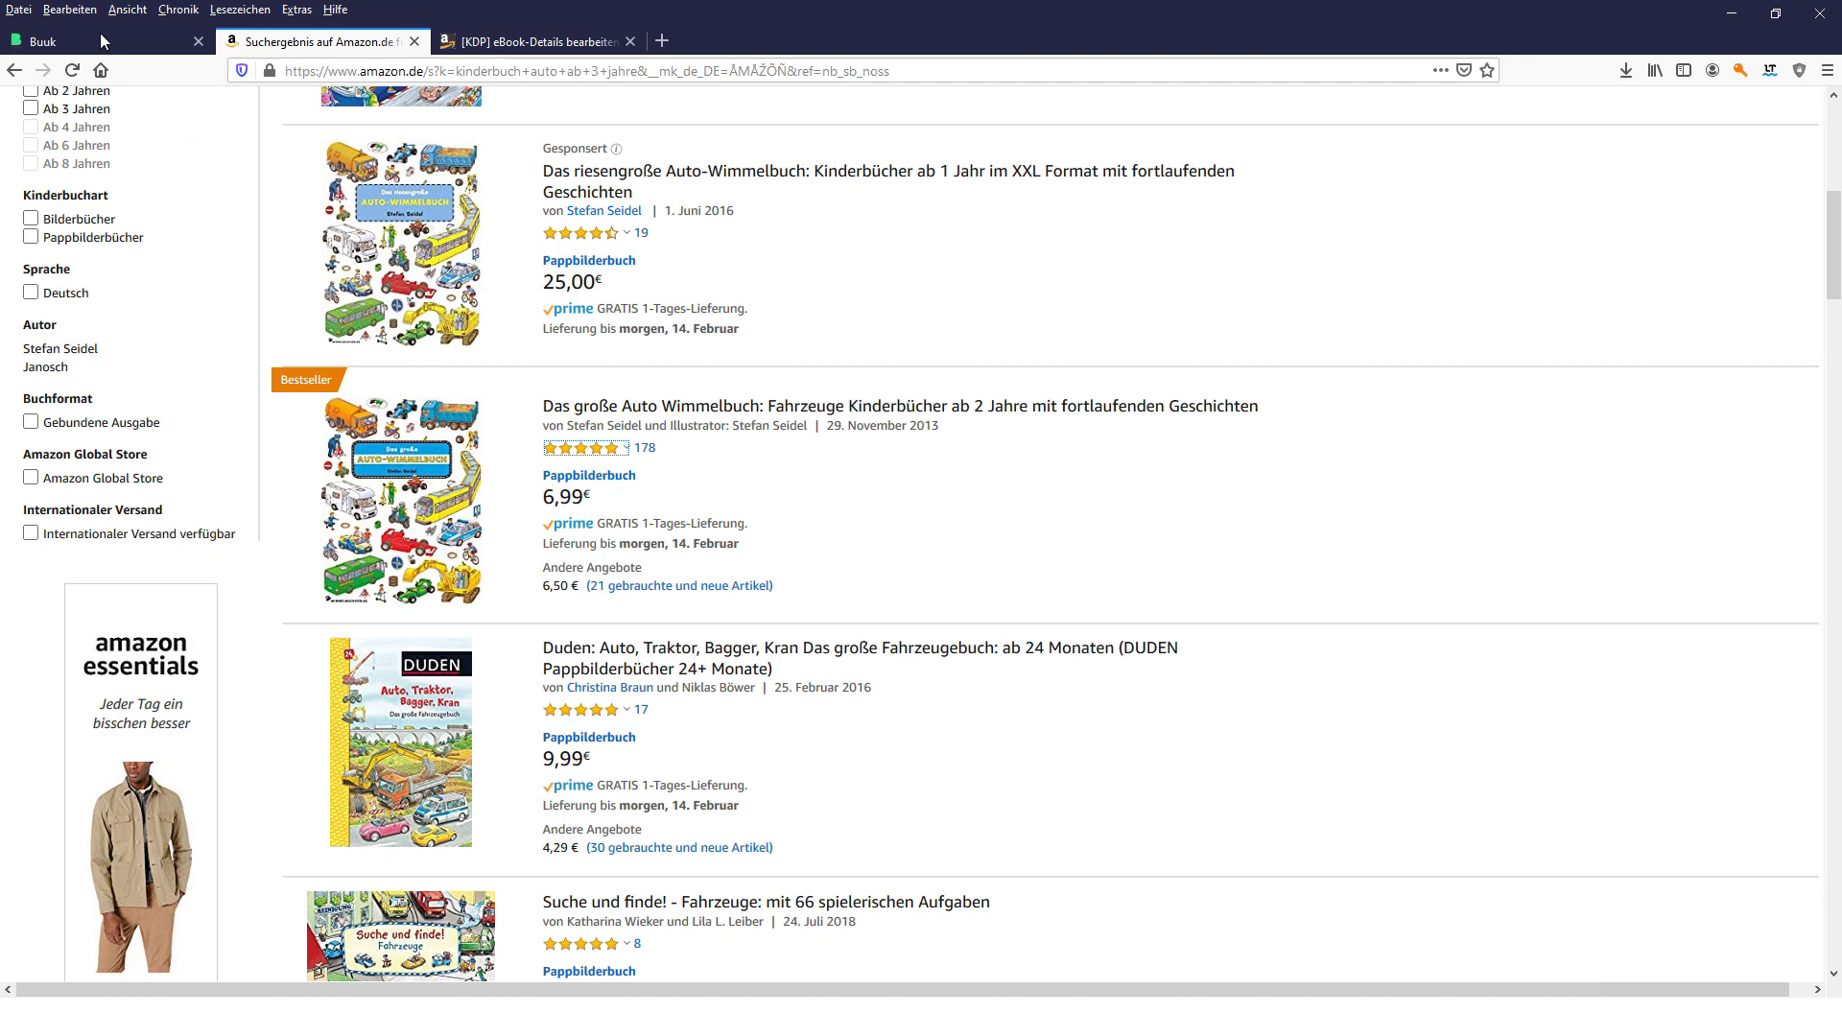
pyautogui.click(100, 38)
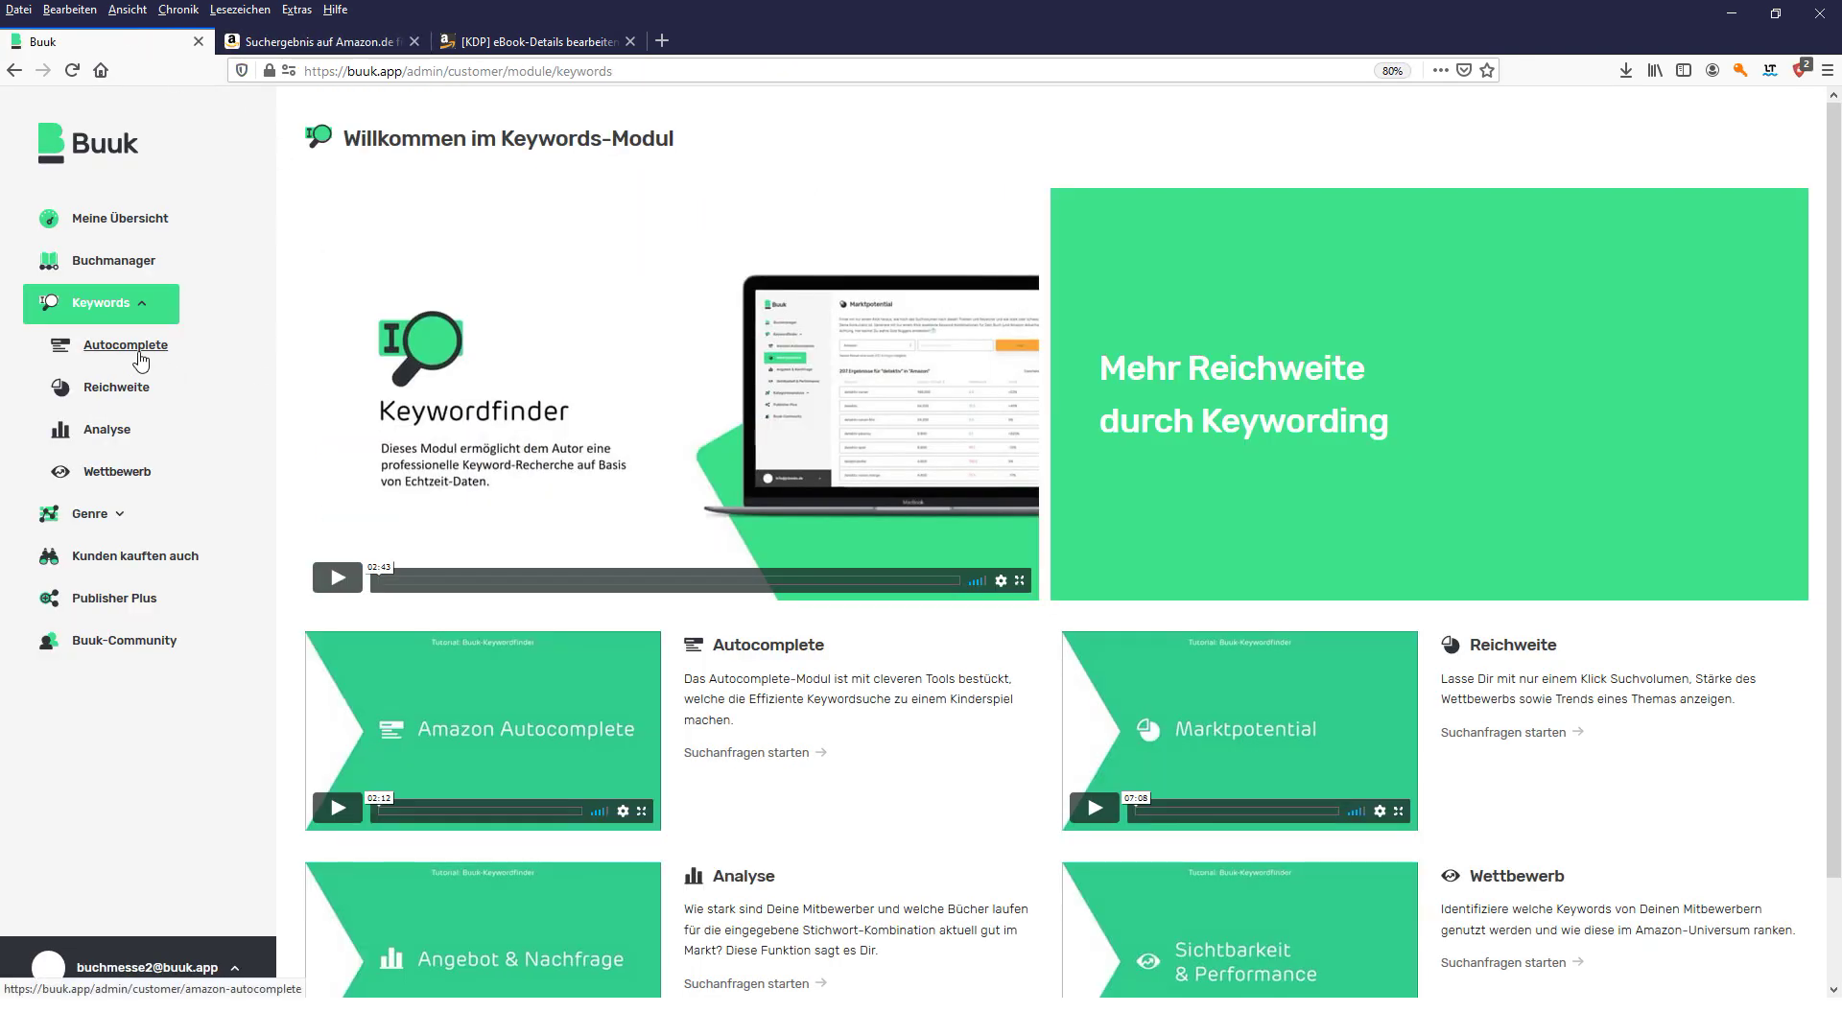
# - Present the PowerPoint slide listing the Keywords functions, and return to the Keywords module in Buuk
pyautogui.hotkey('alt', 'Tab')
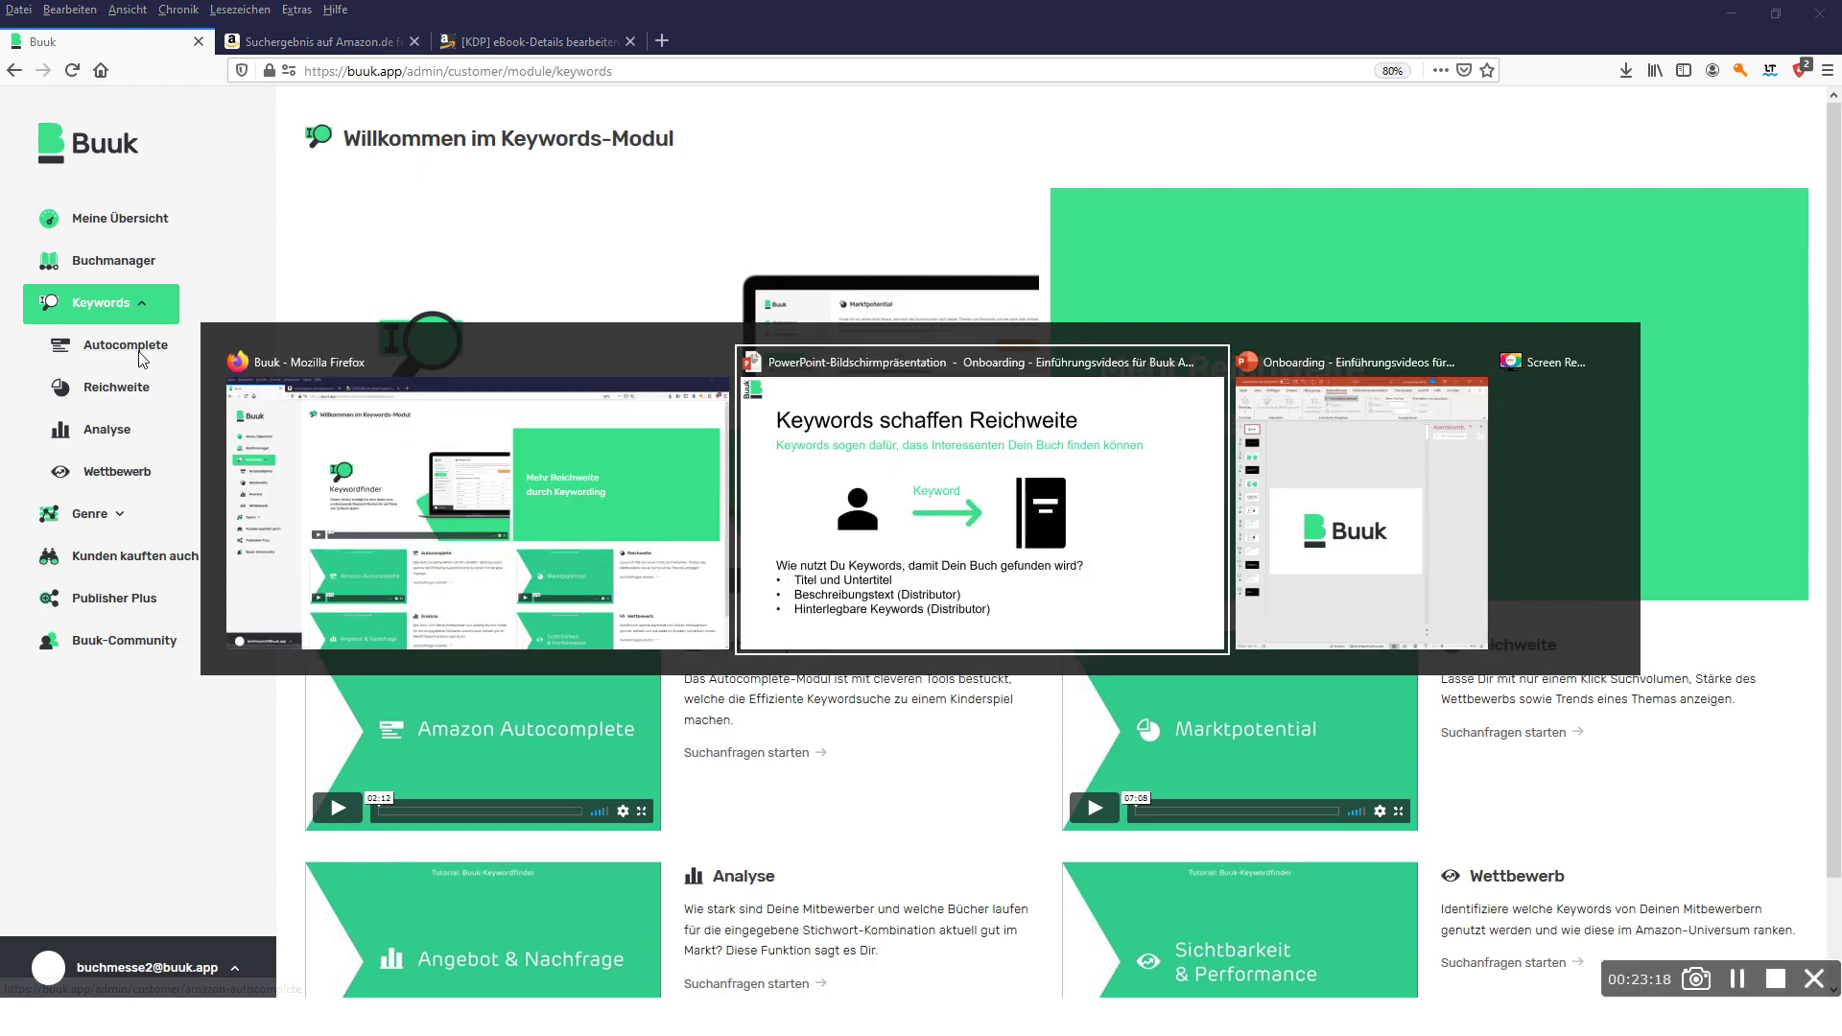
pyautogui.press('Right')
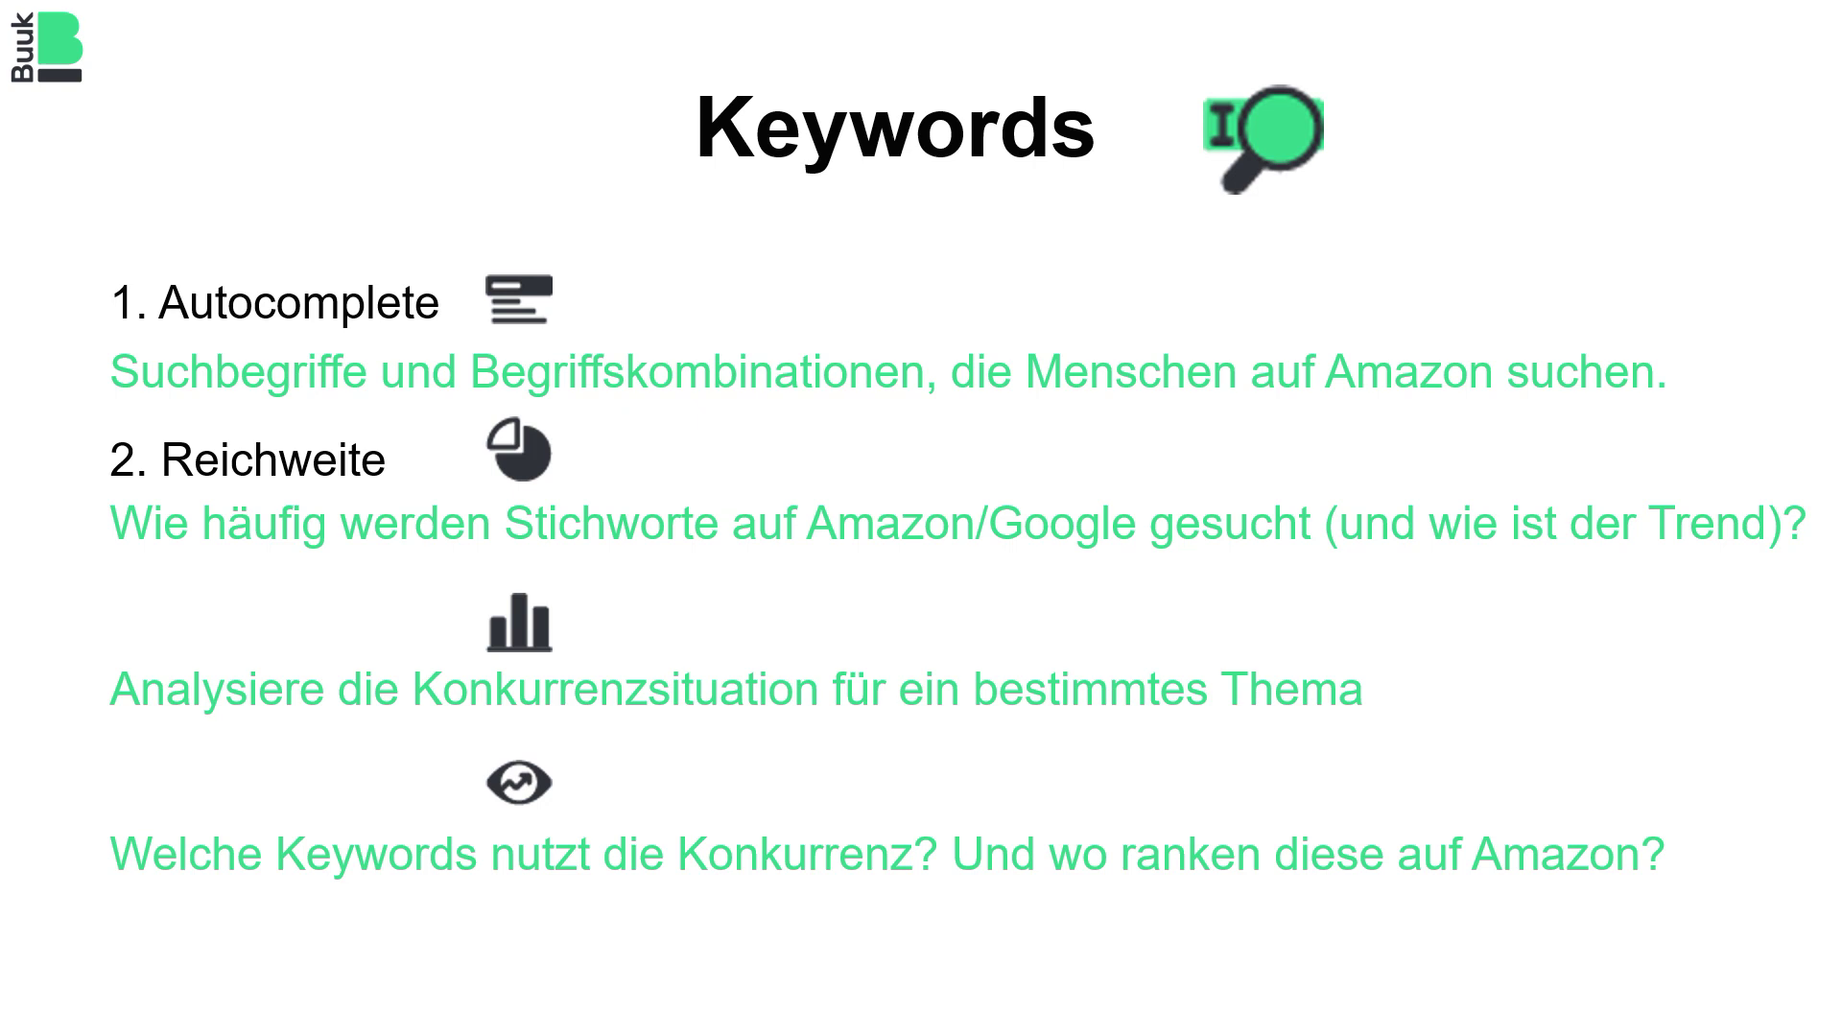
pyautogui.hotkey('alt', 'Tab')
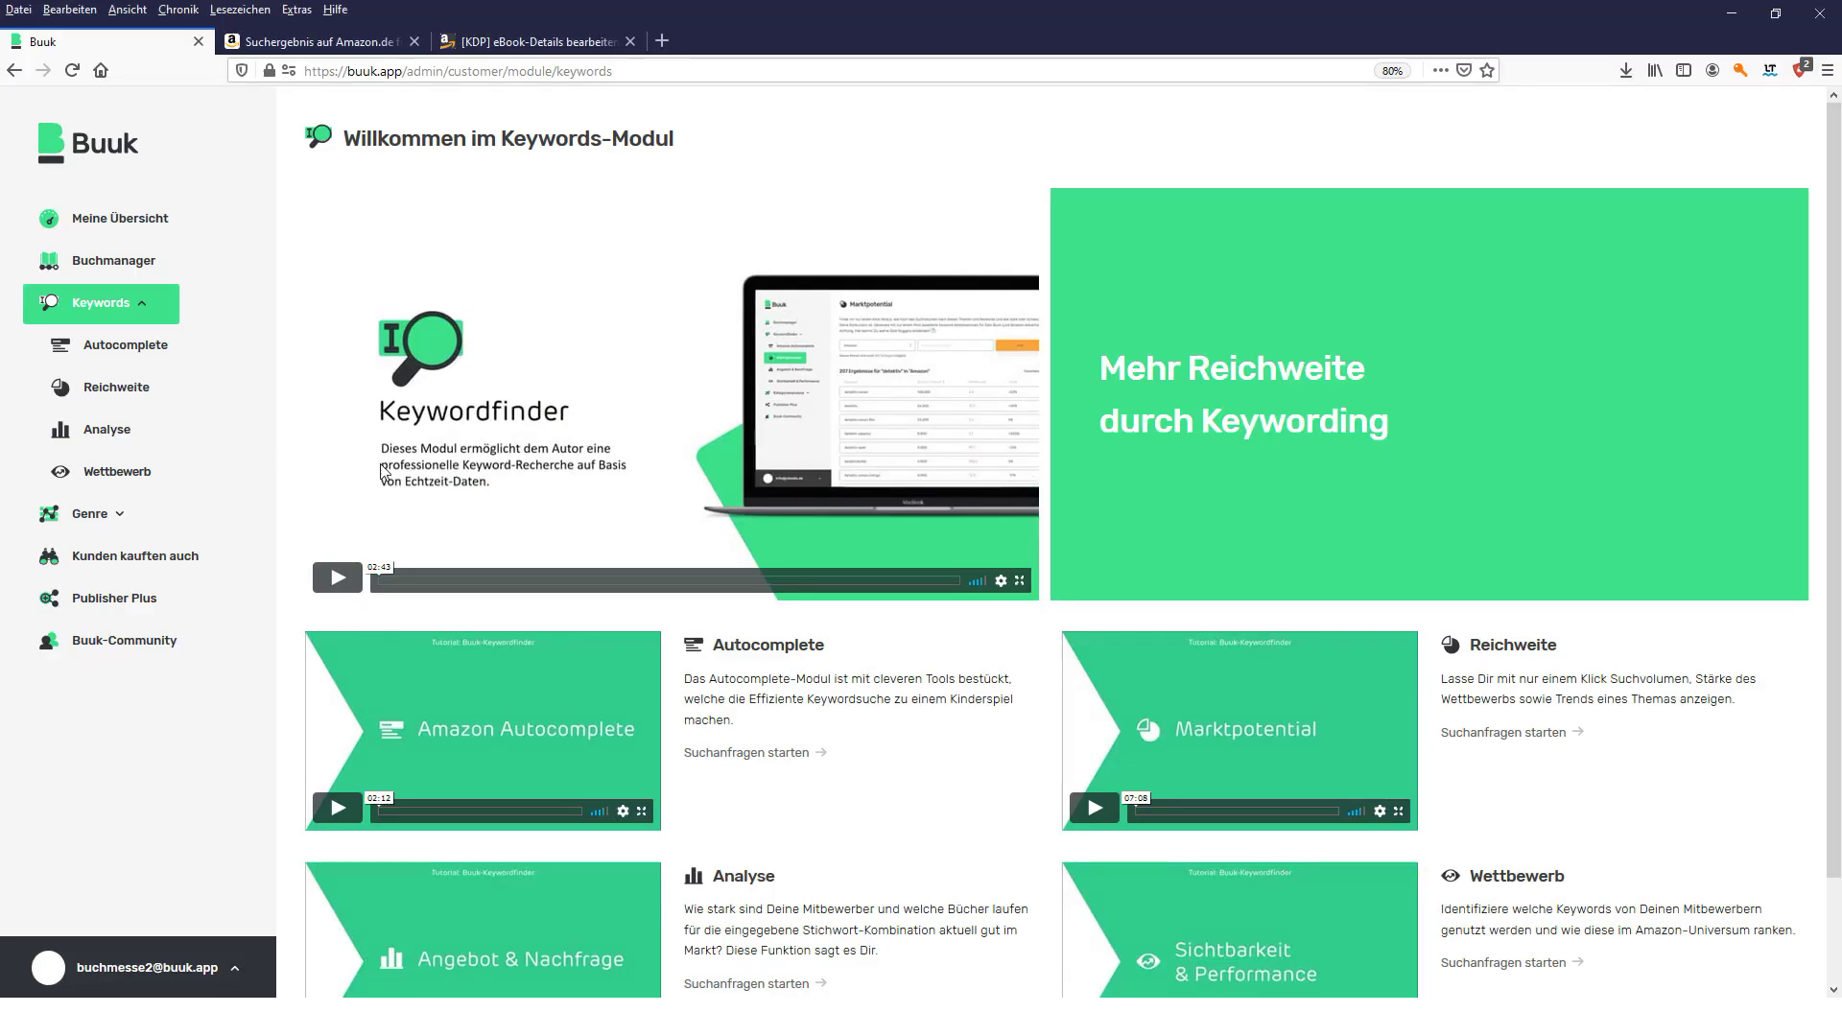
# - Run an Autocomplete search for "Kinderbuch Auto" in all categories and examine the suggested keyword combinations
pyautogui.click(120, 351)
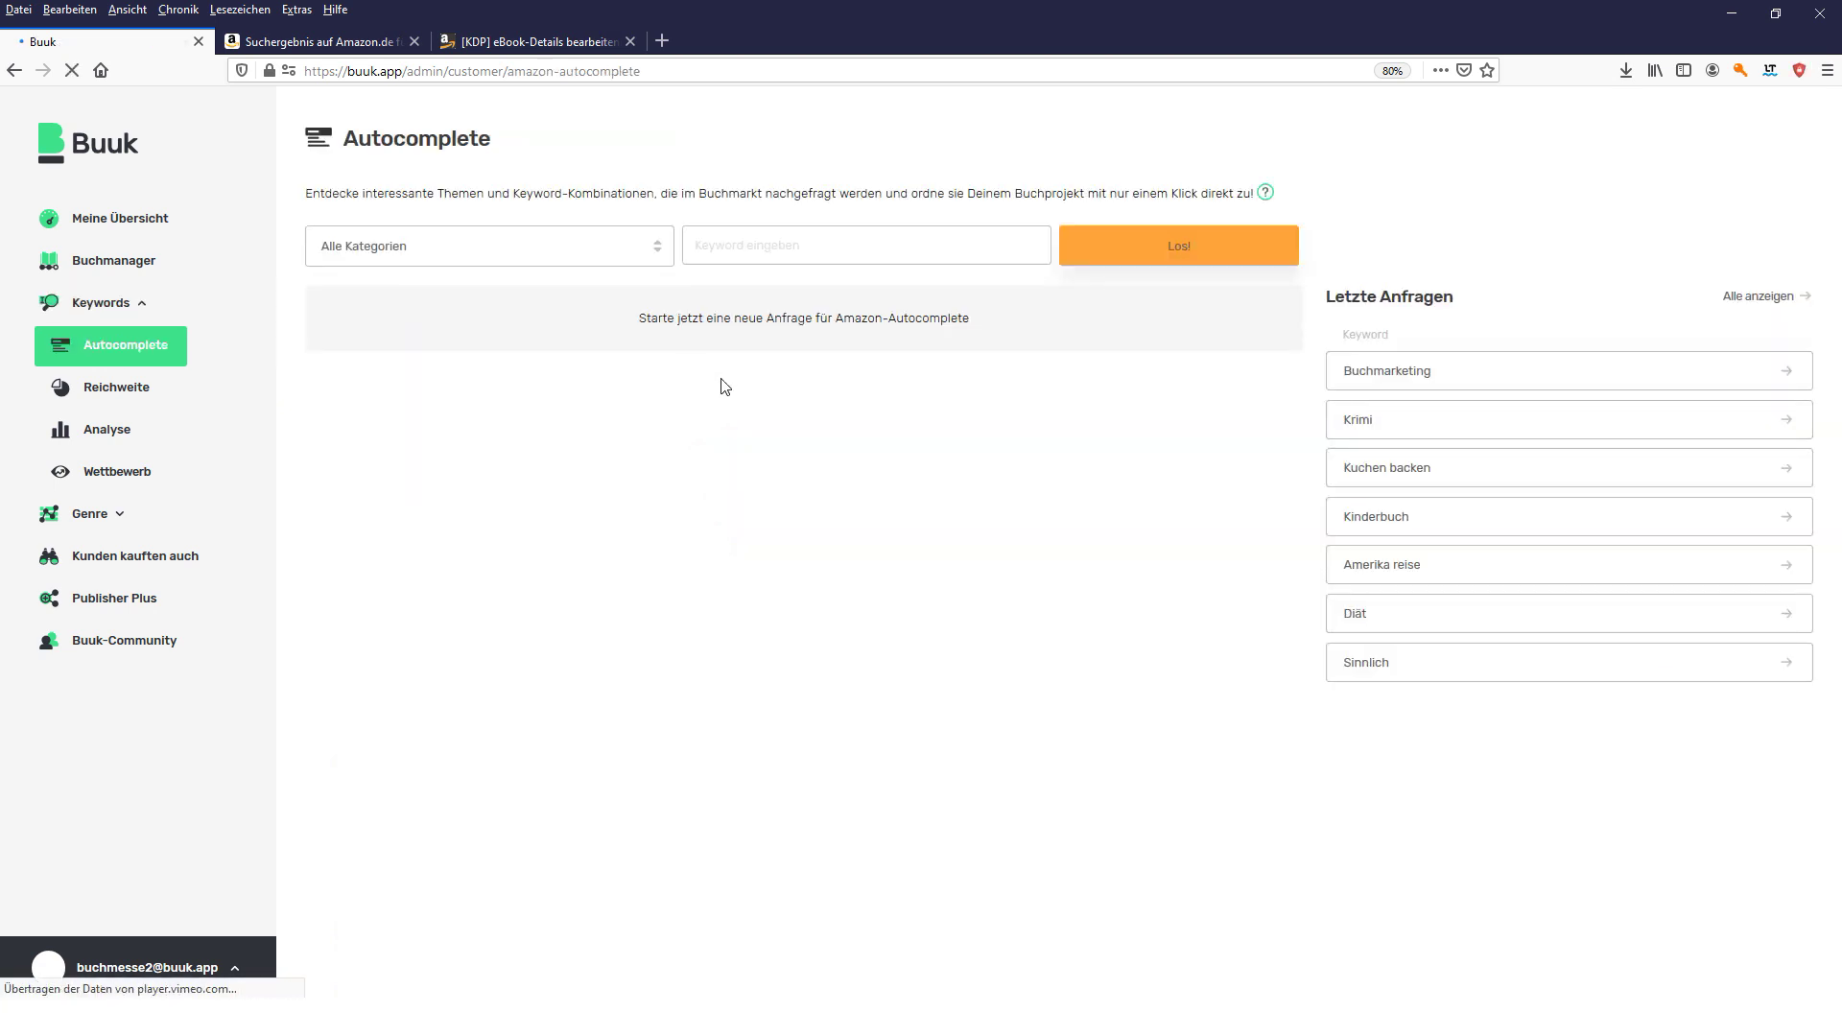
pyautogui.click(701, 245)
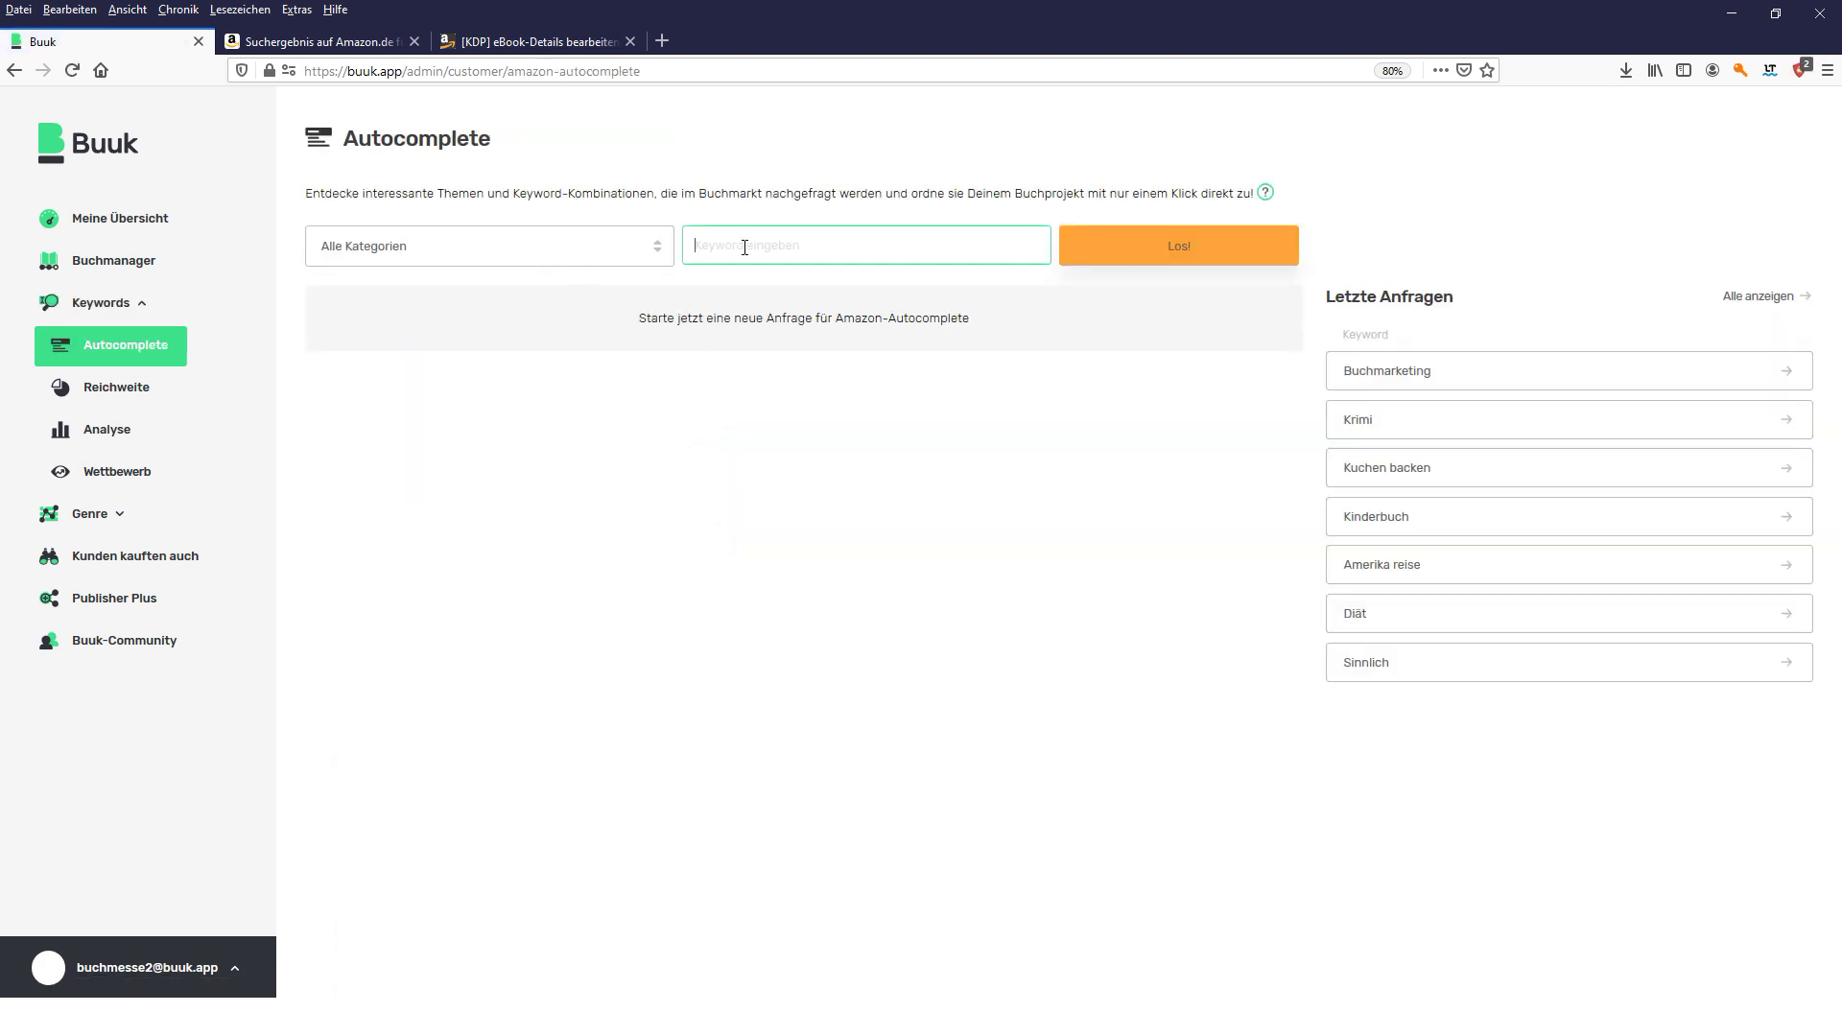
pyautogui.write('Kinderbuch')
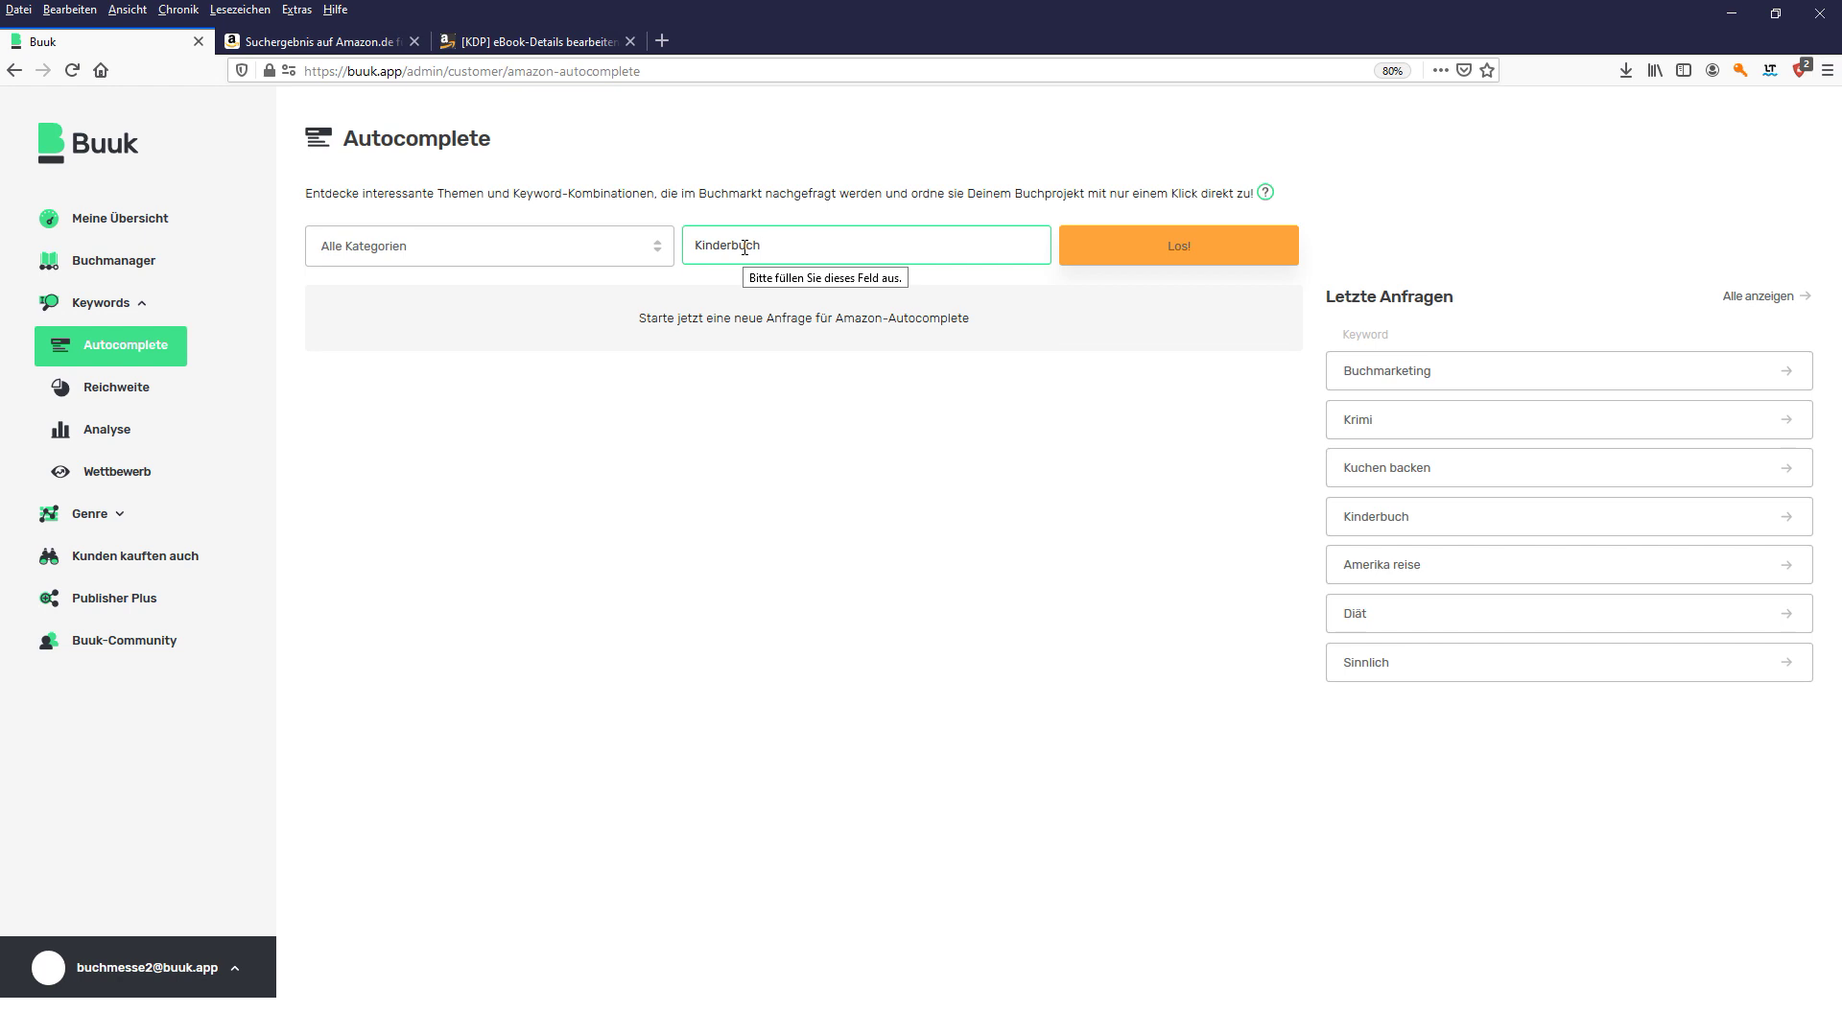
pyautogui.write(' Auto')
pyautogui.click(1155, 249)
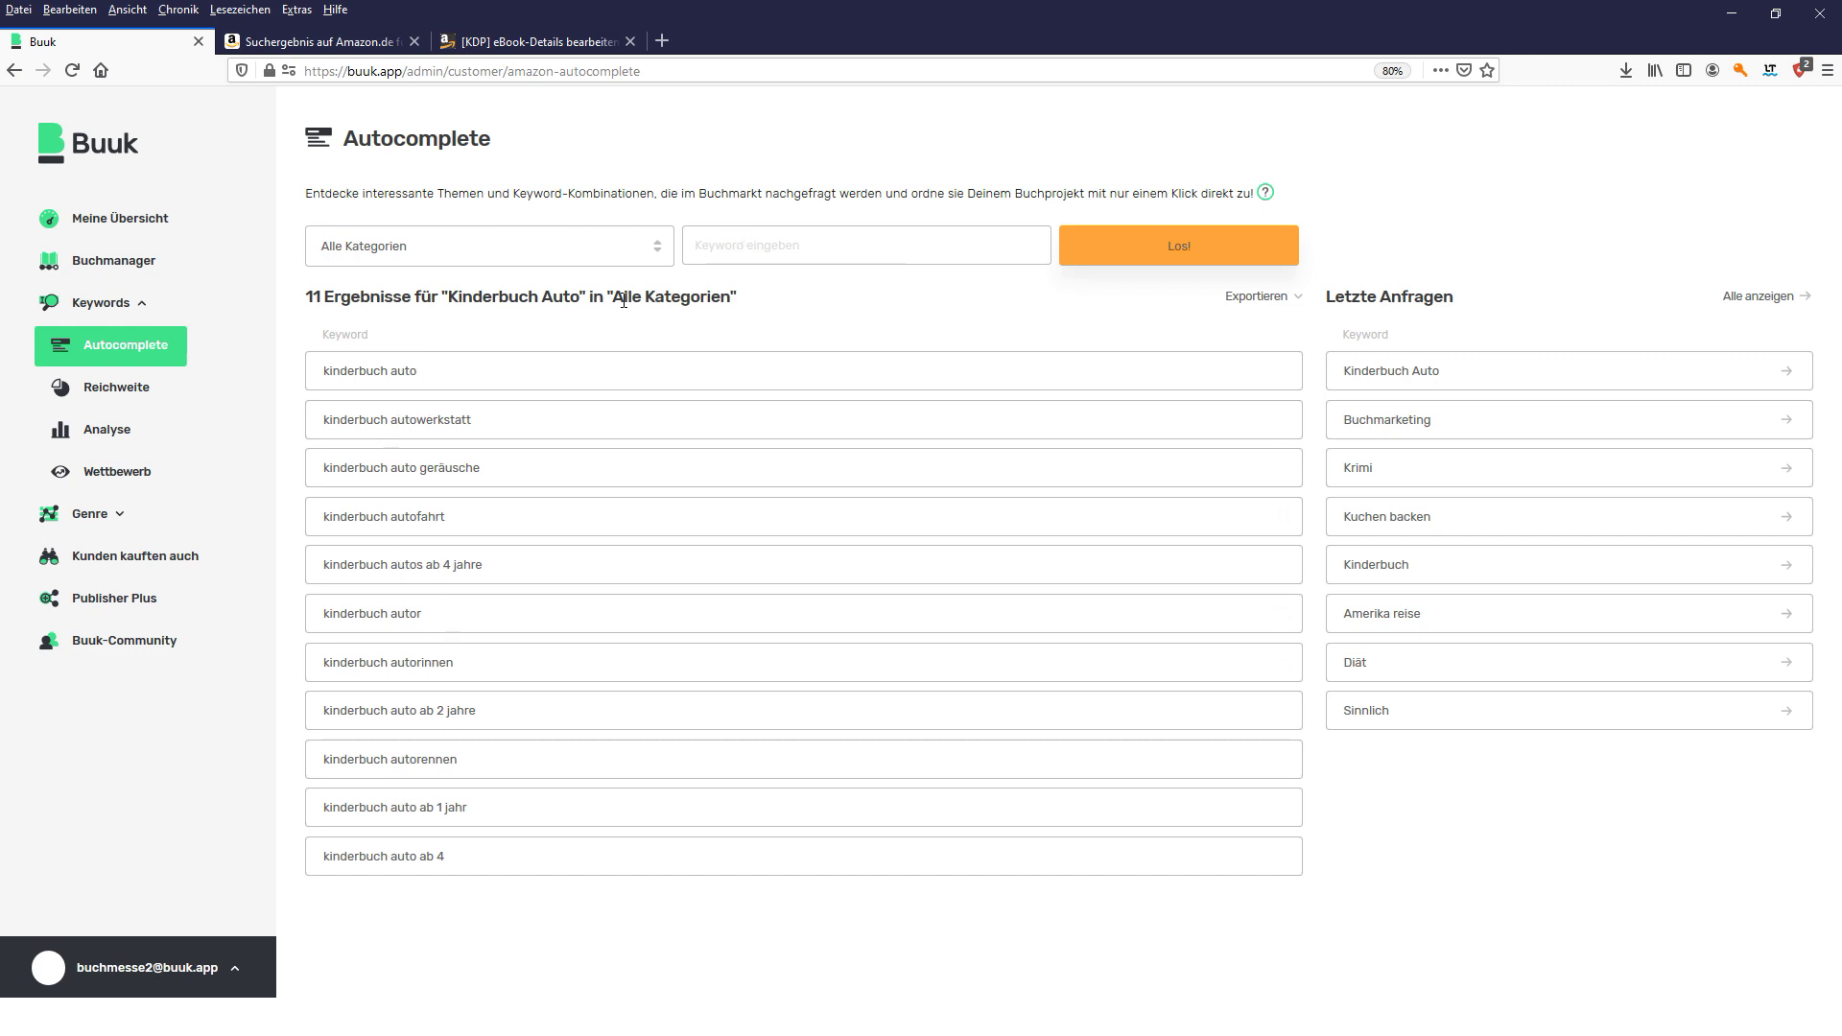
pyautogui.moveTo(452, 296); pyautogui.dragTo(579, 301)
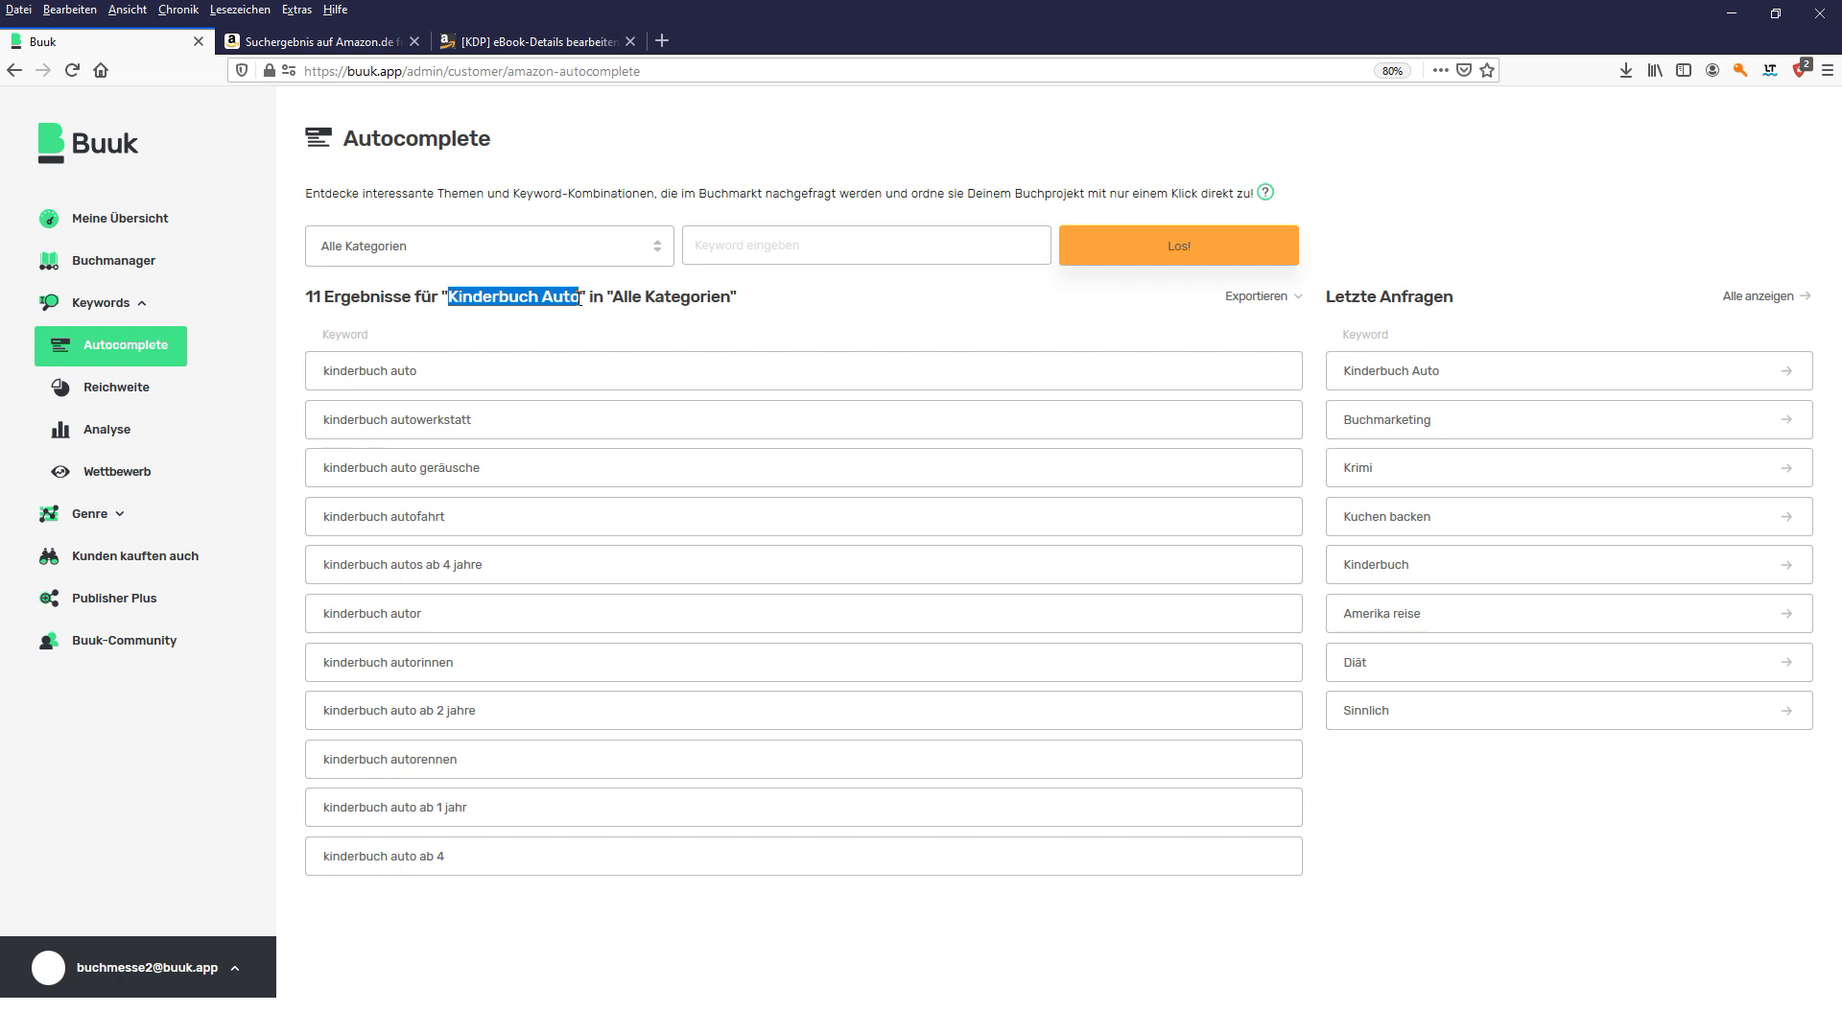
pyautogui.click(582, 299)
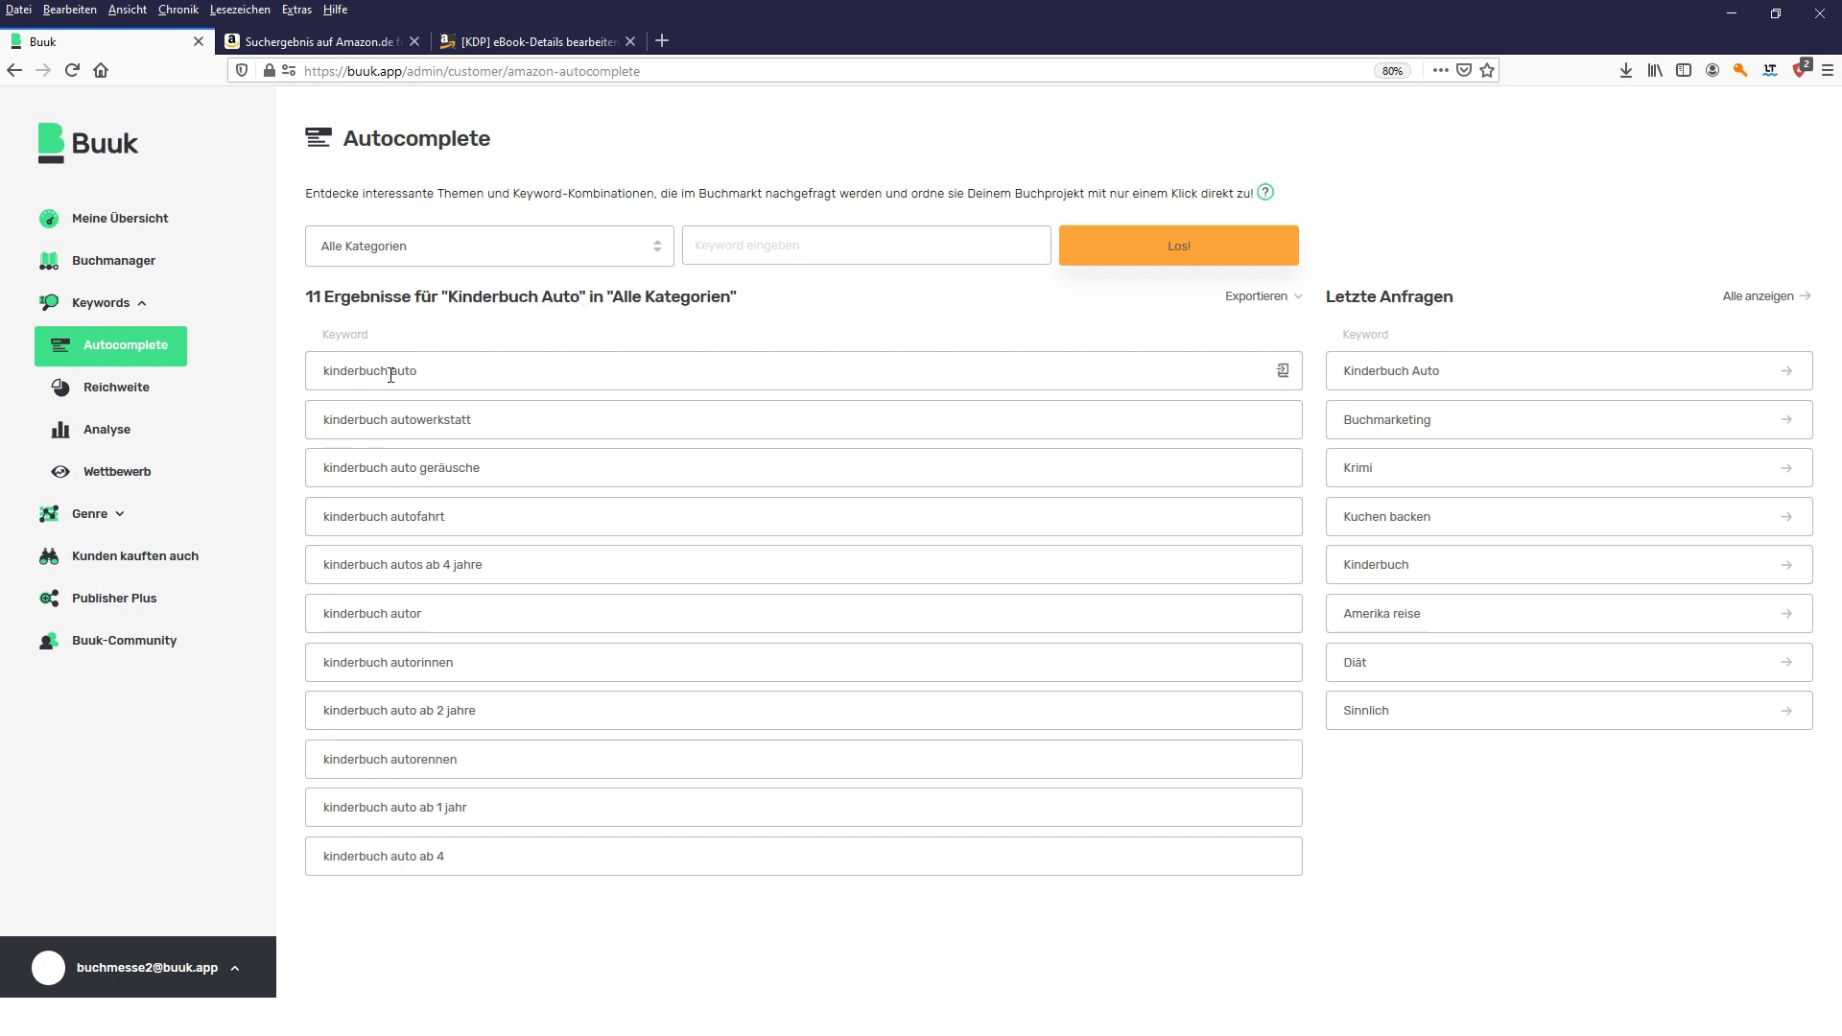
# - Run an Autocomplete search for "Kinderbuch" in the Amazon Bücher category
pyautogui.click(634, 257)
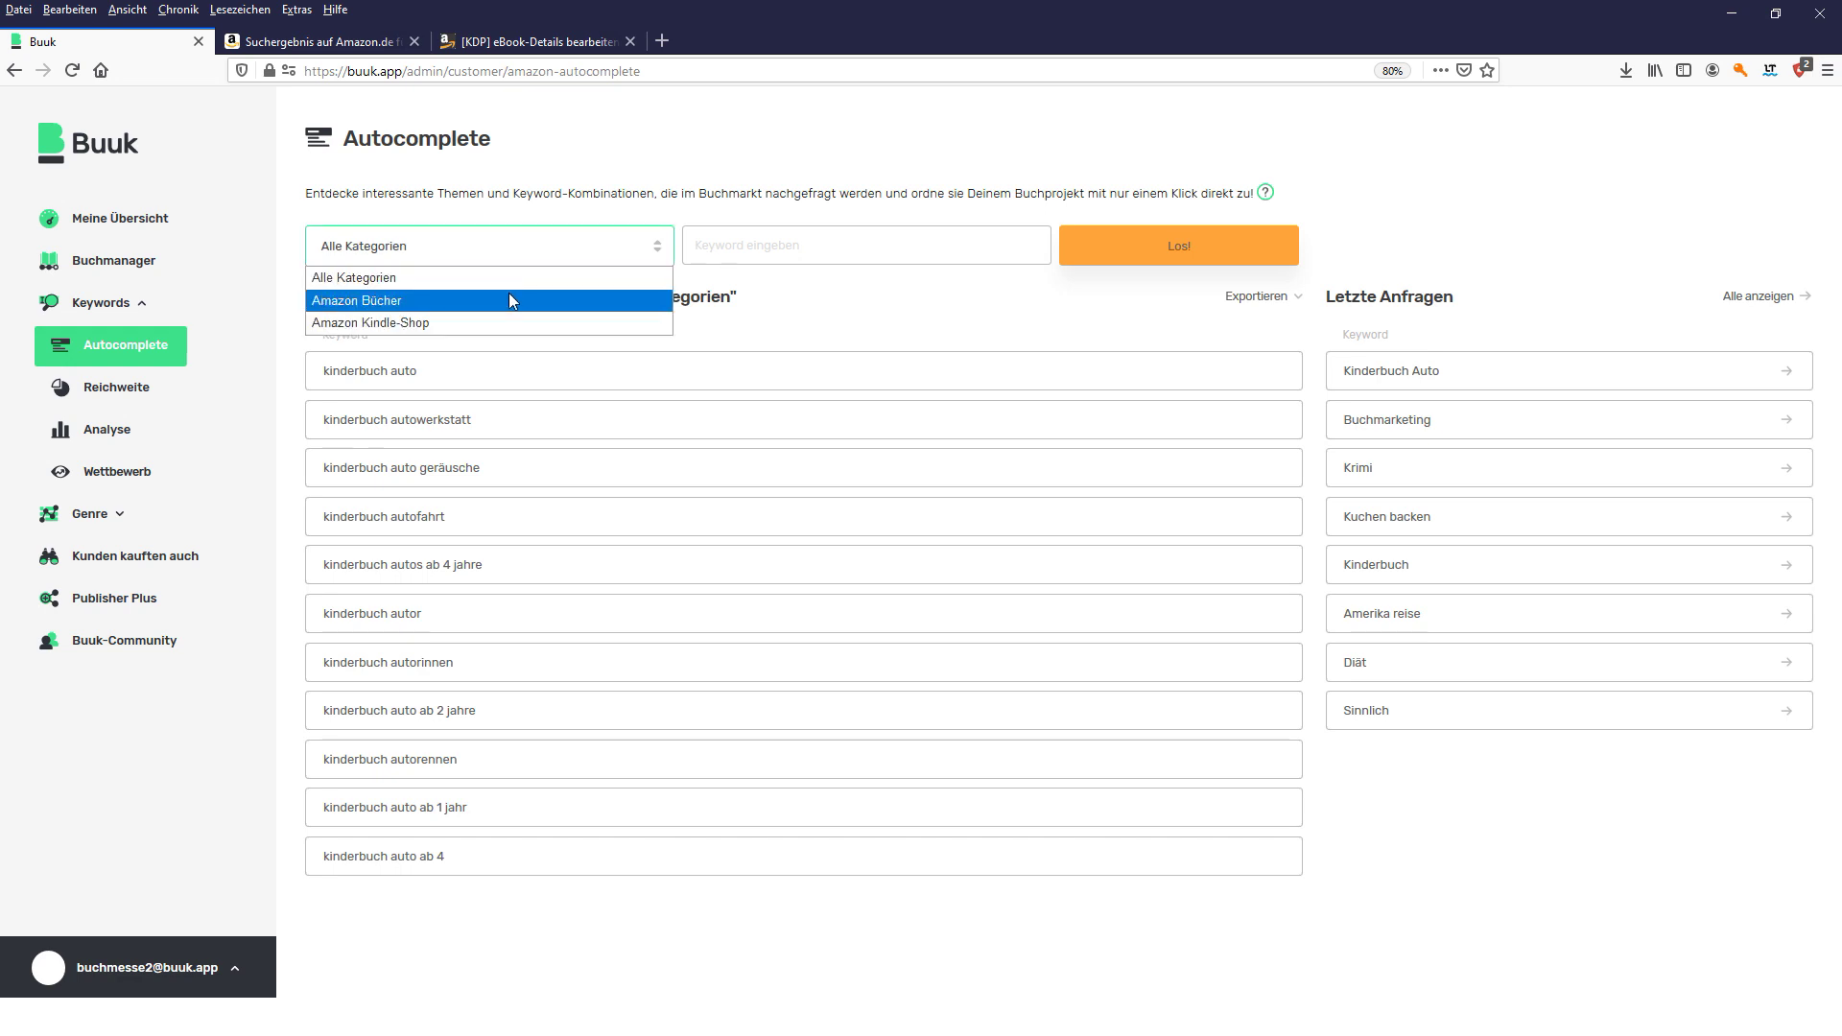
pyautogui.click(510, 300)
pyautogui.click(771, 240)
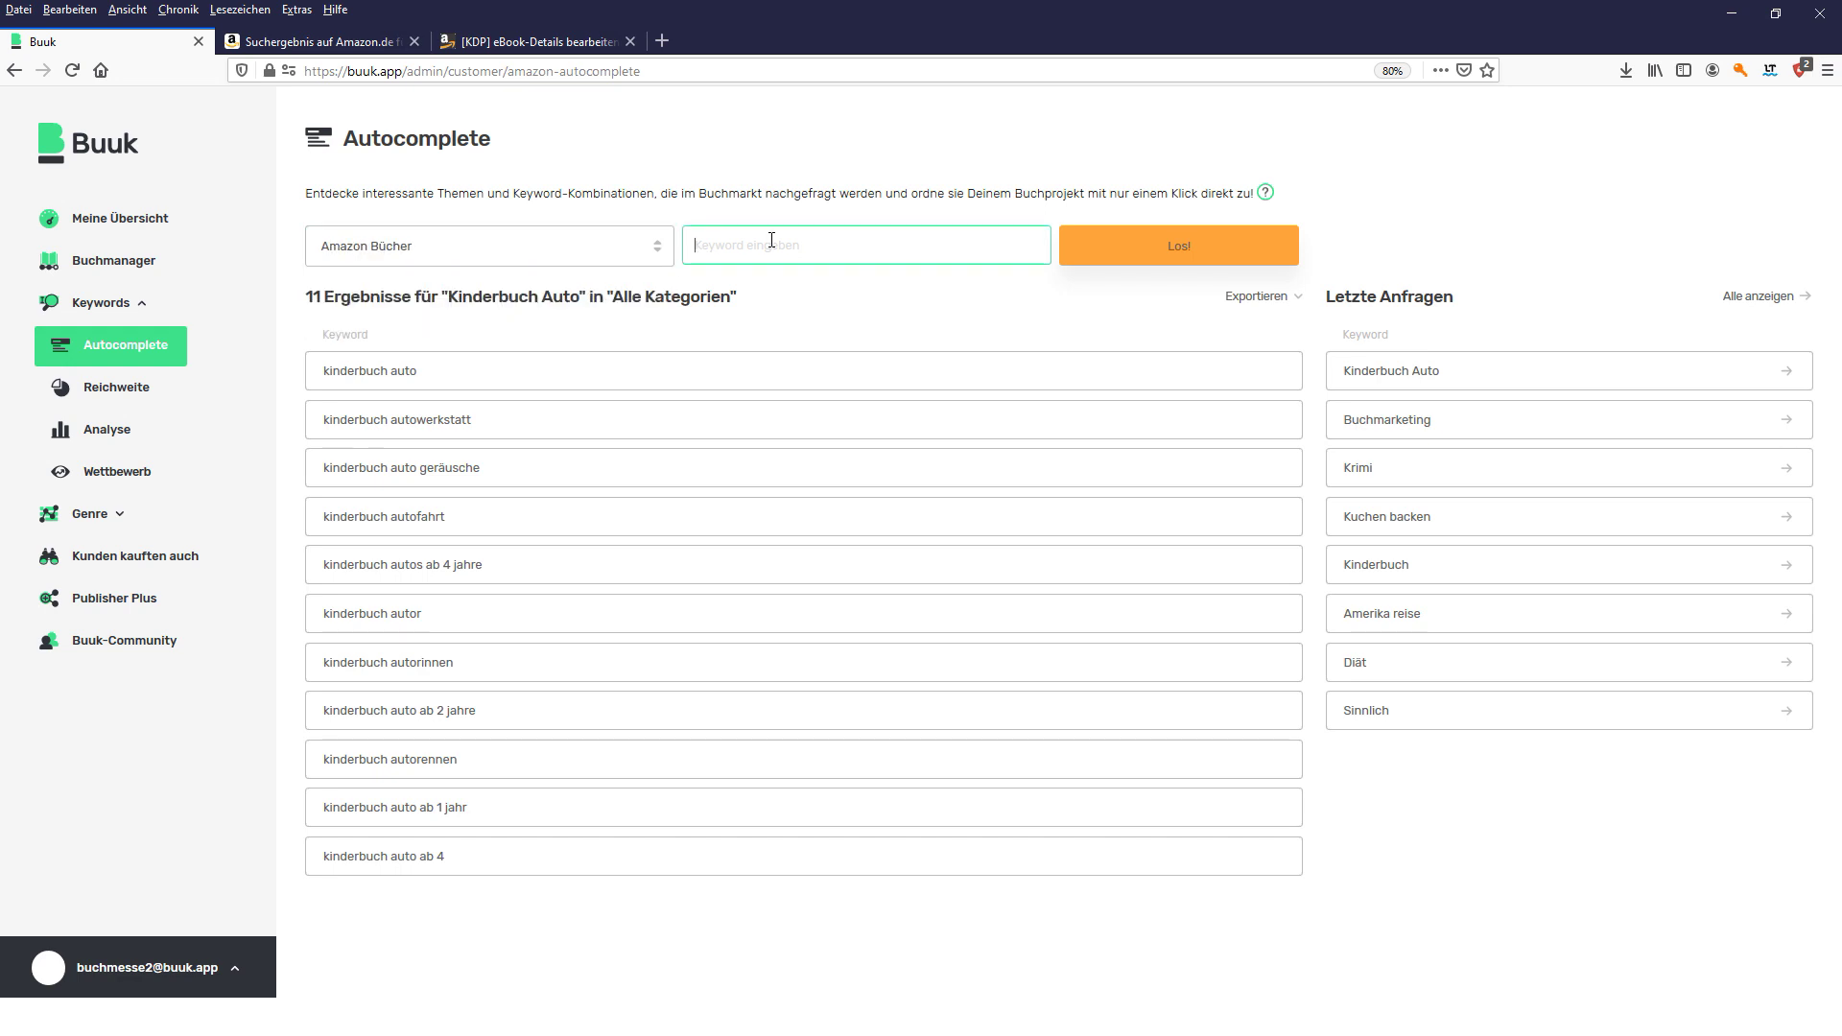
pyautogui.click(552, 247)
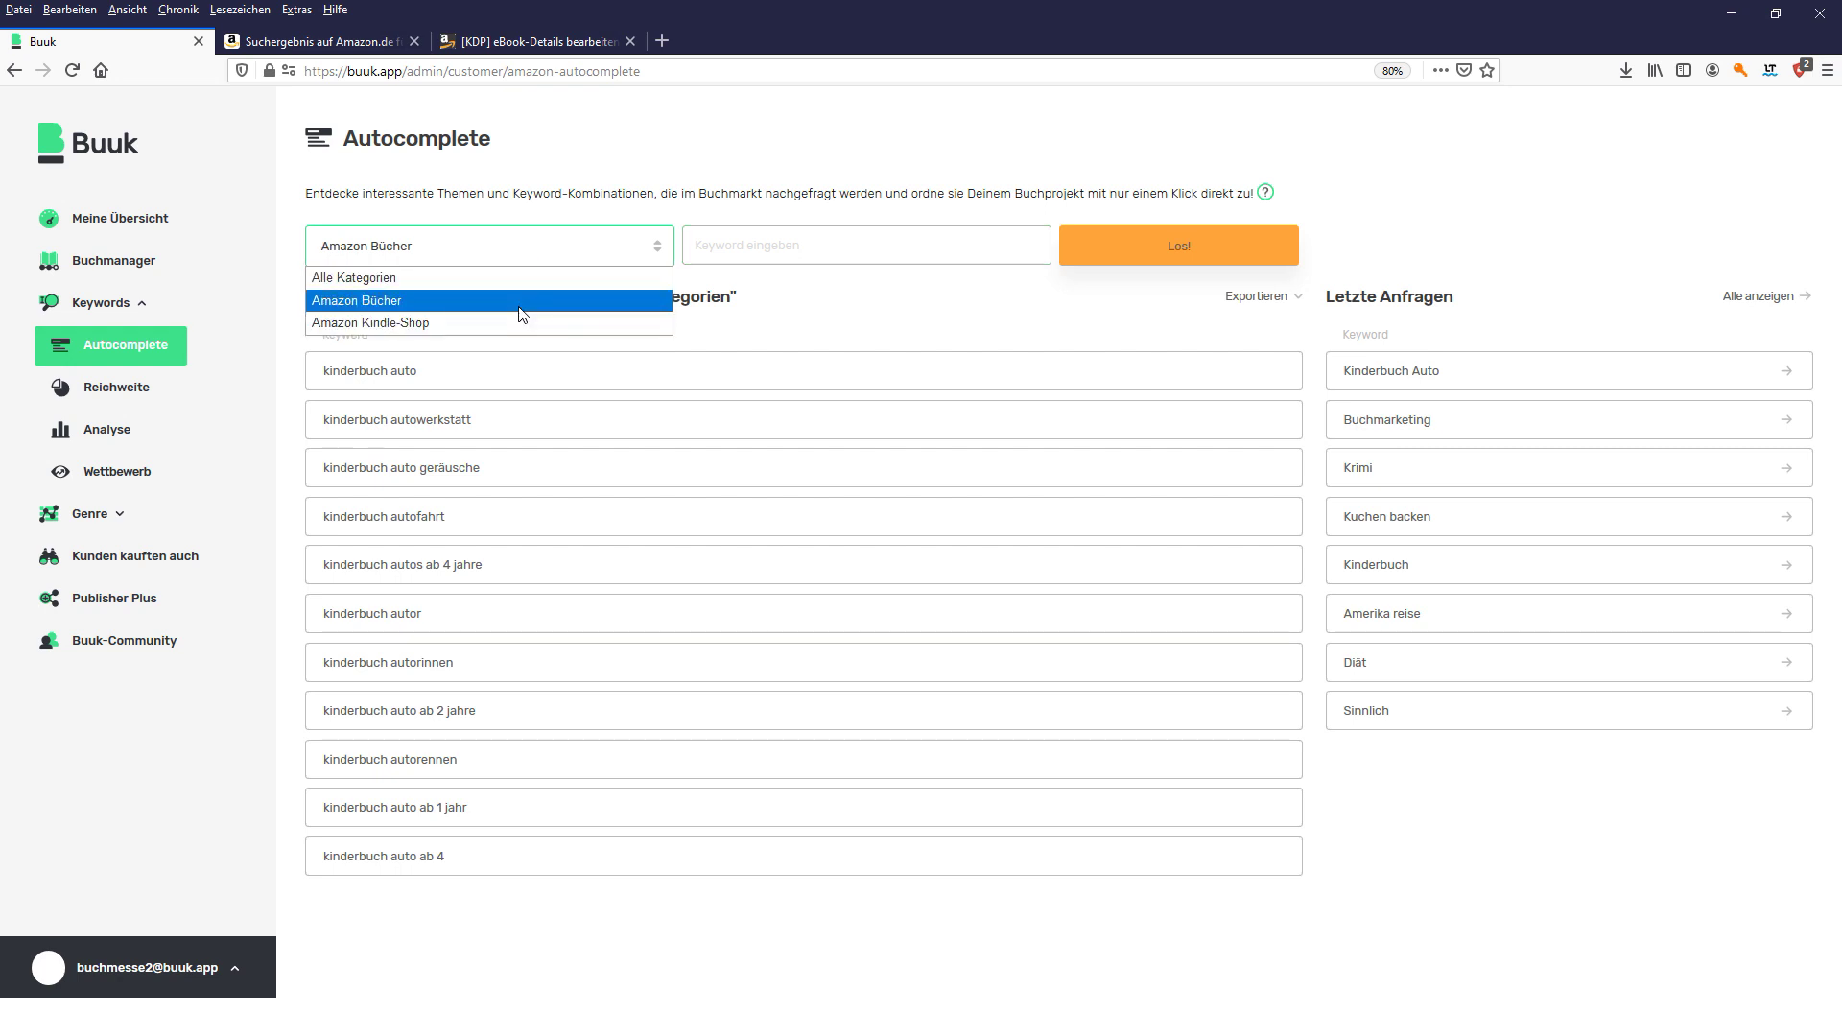
pyautogui.click(765, 307)
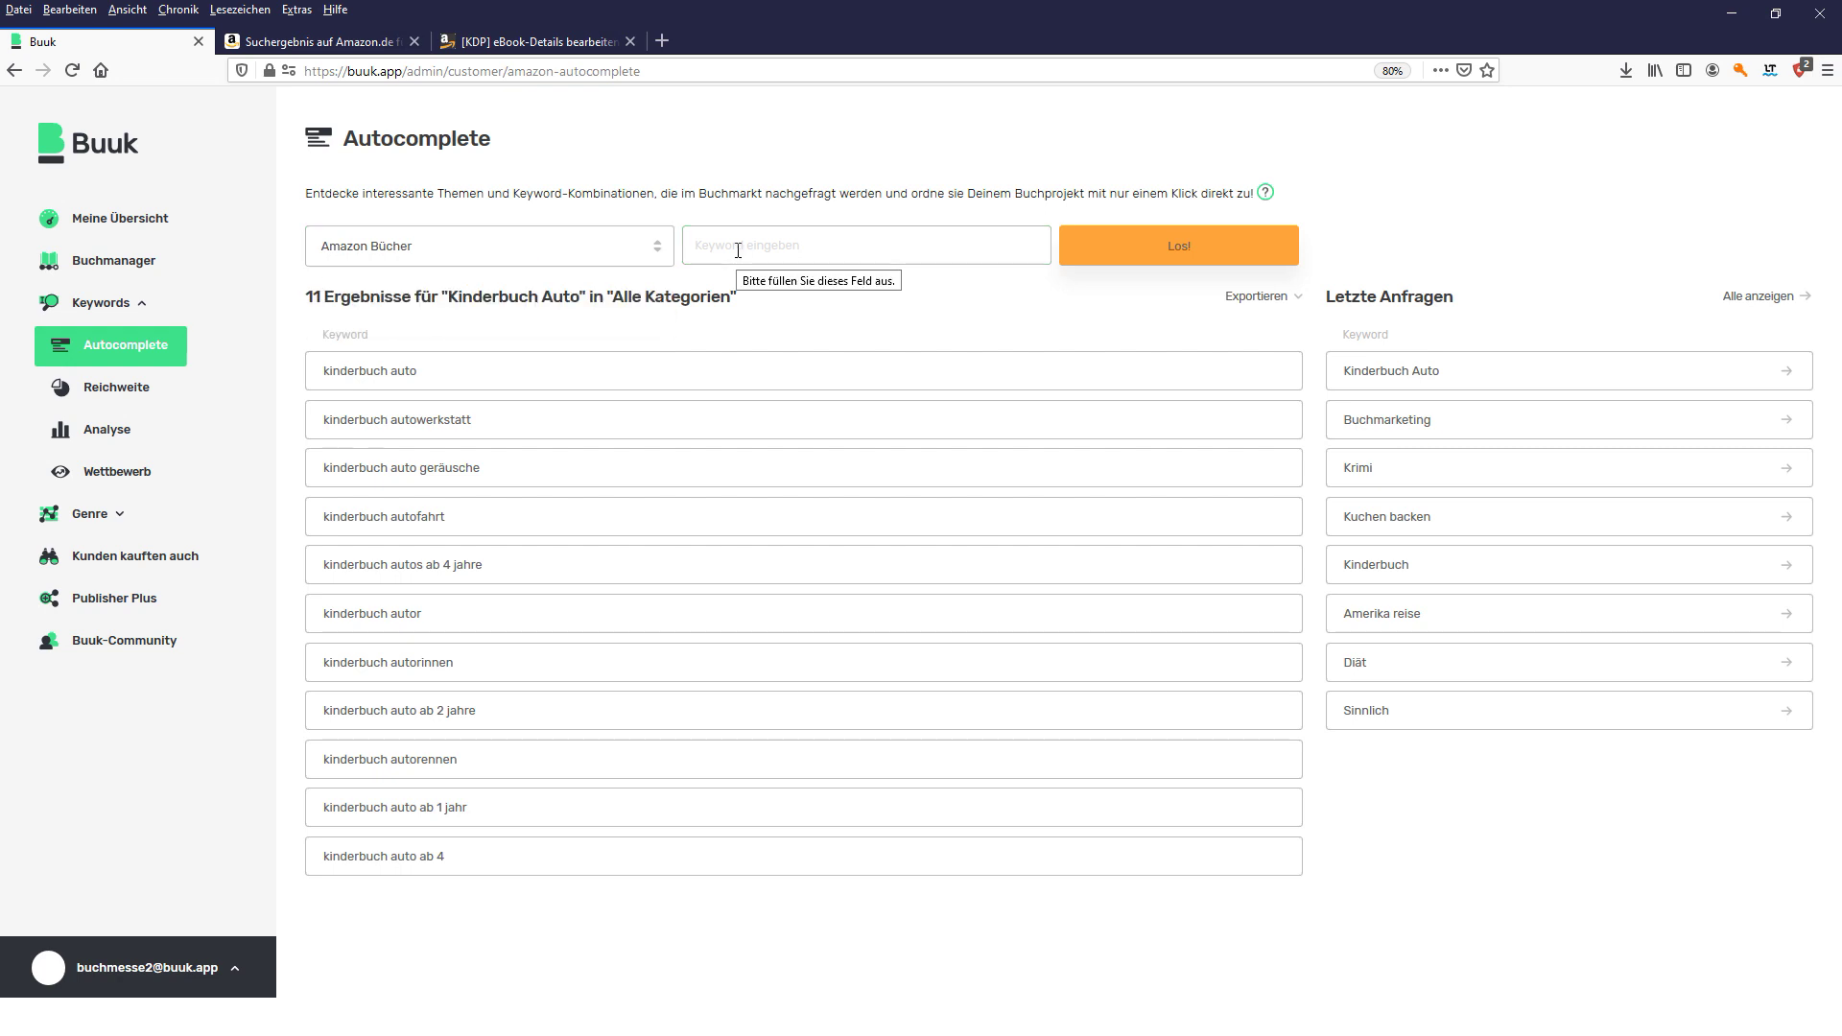
pyautogui.click(579, 250)
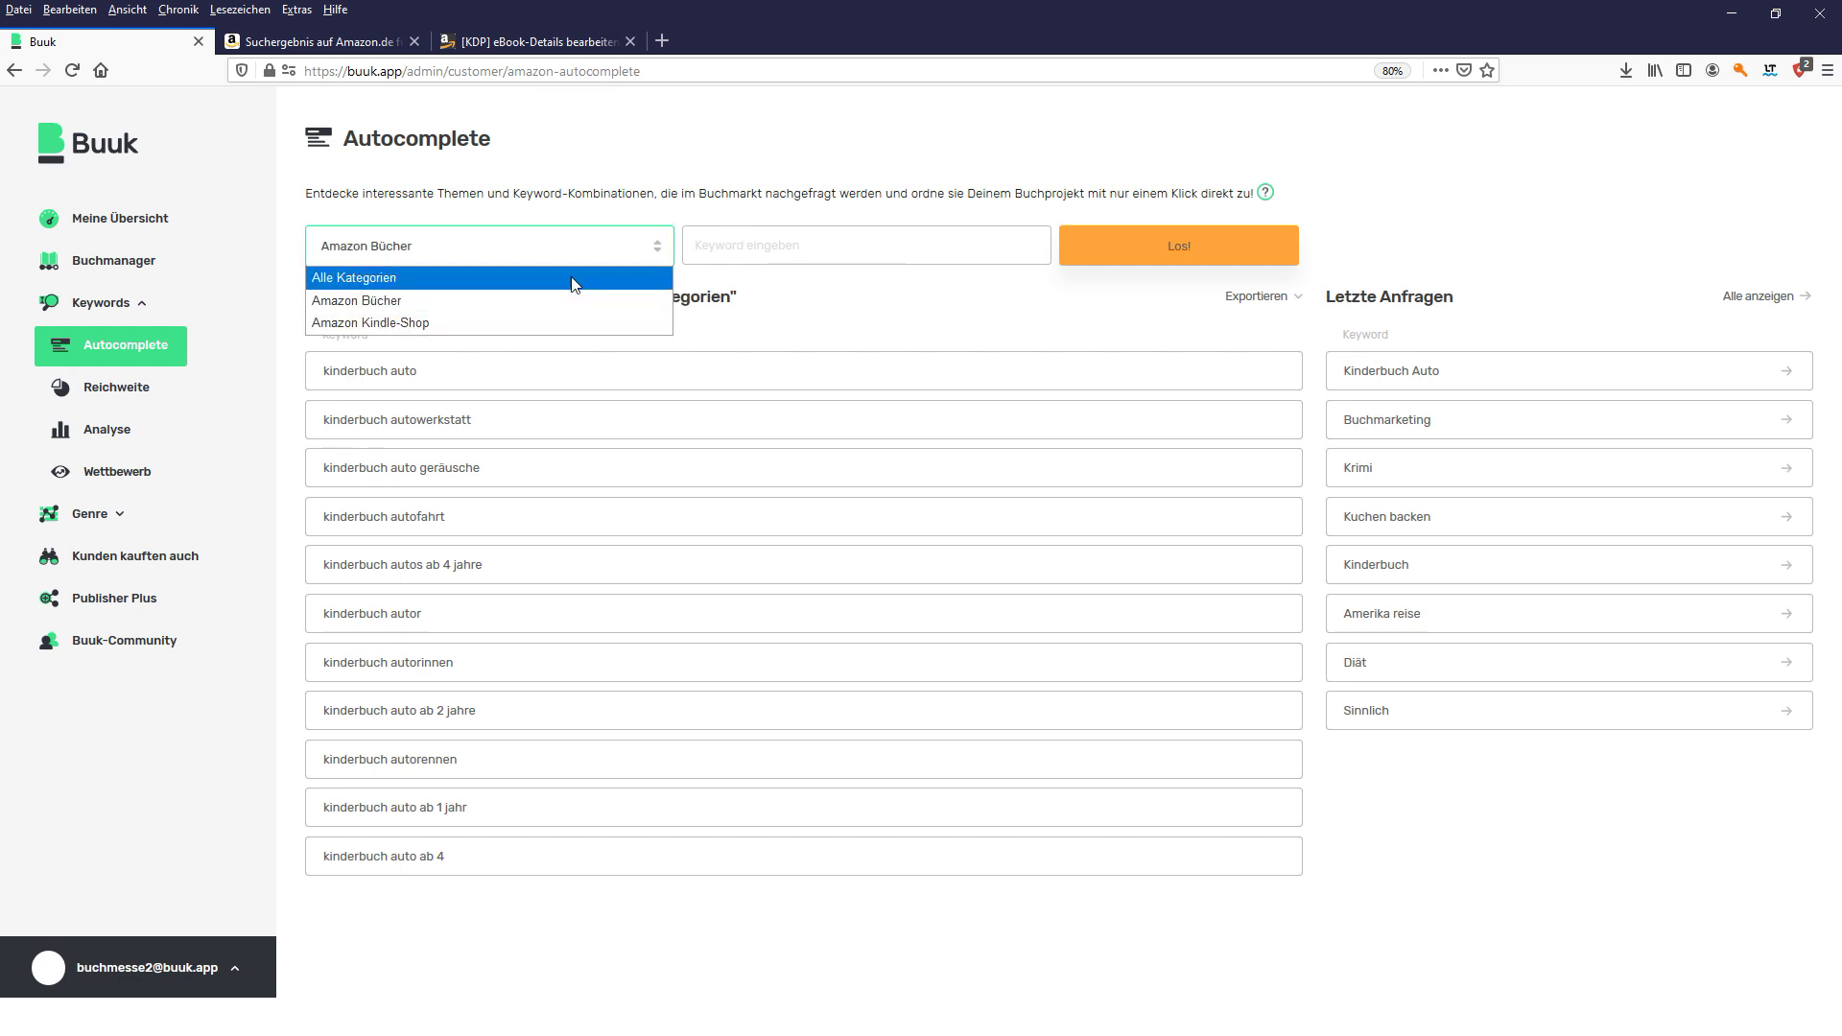
pyautogui.click(576, 279)
pyautogui.click(664, 253)
pyautogui.click(624, 300)
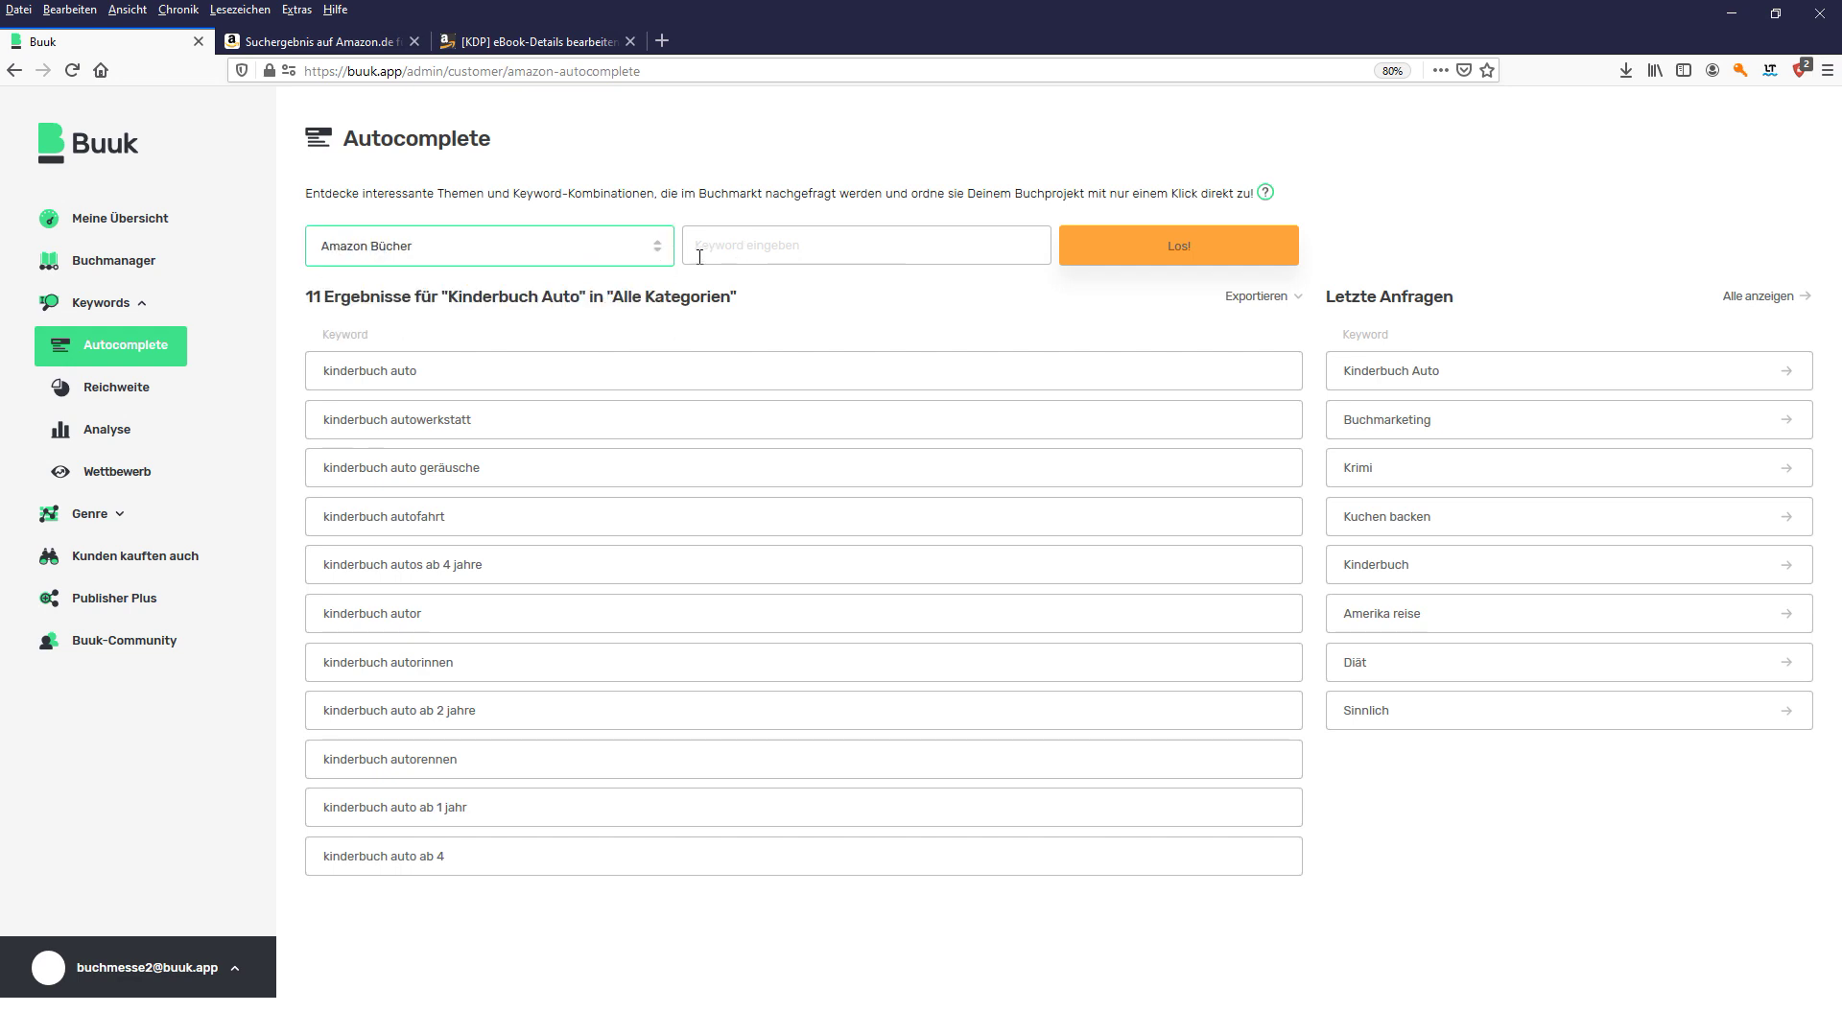
pyautogui.click(699, 253)
pyautogui.write('Kinderbuch')
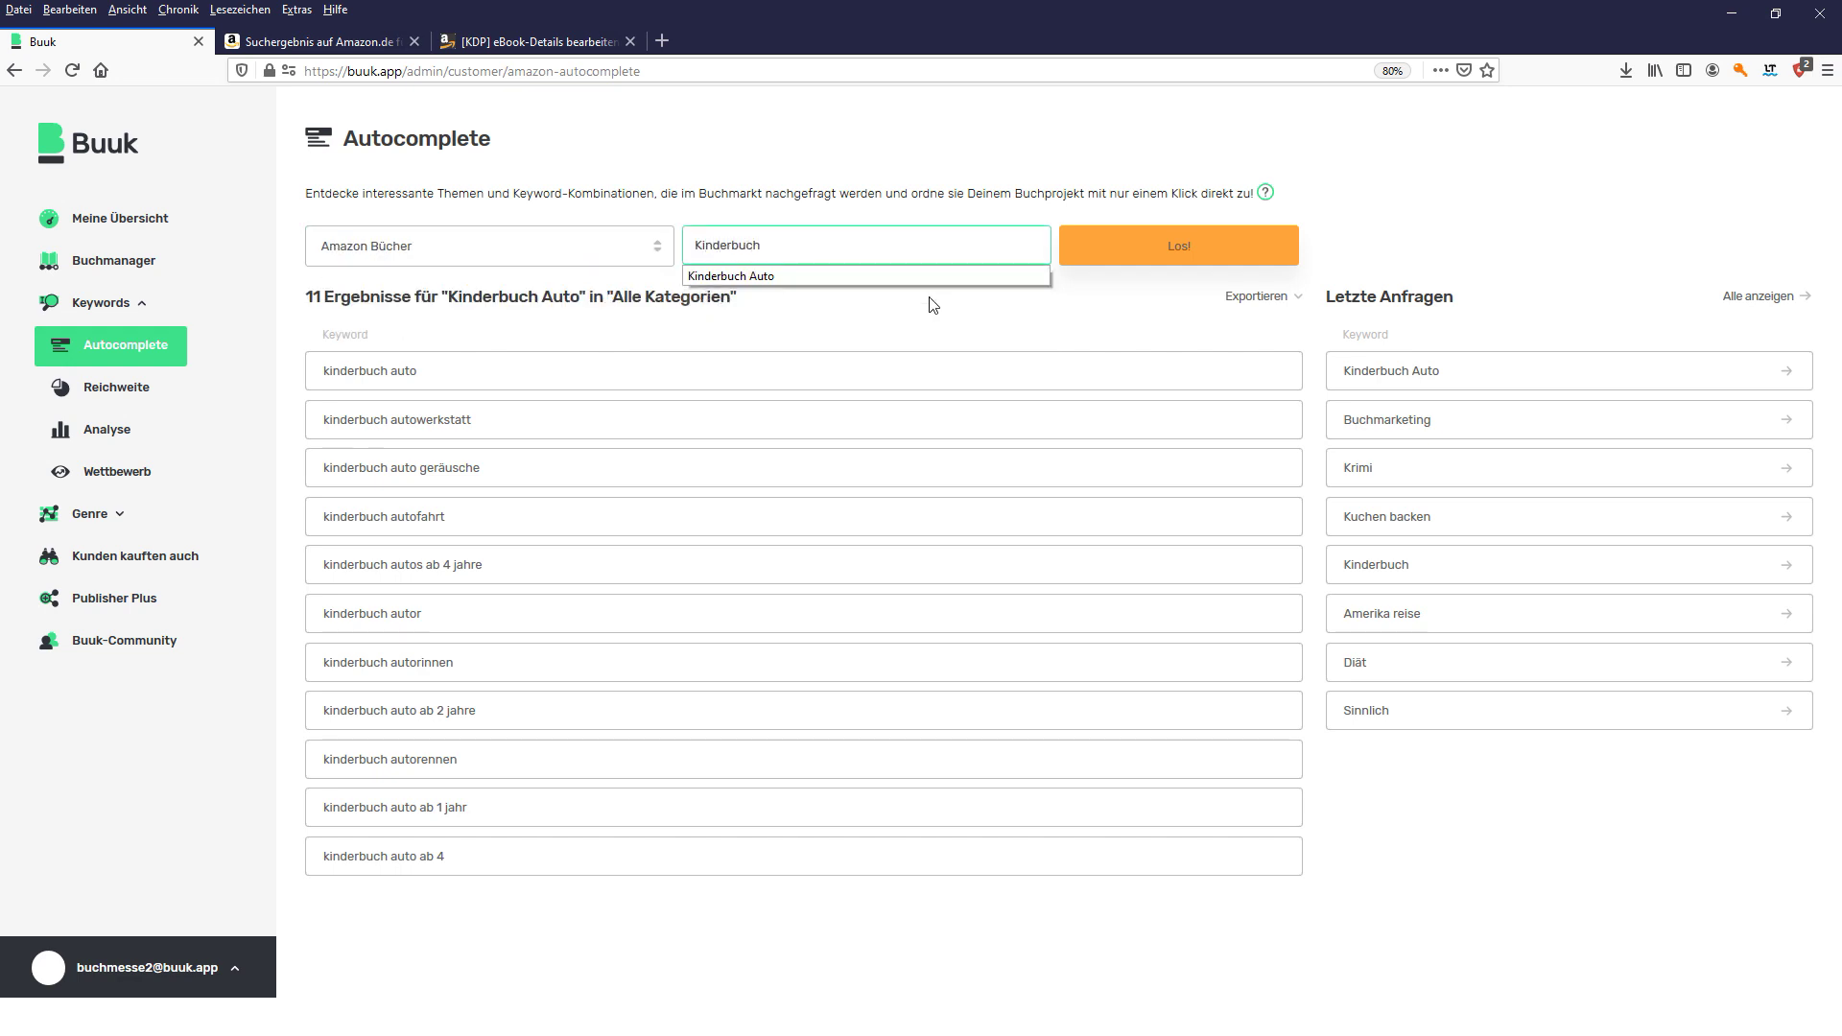
pyautogui.press('Return')
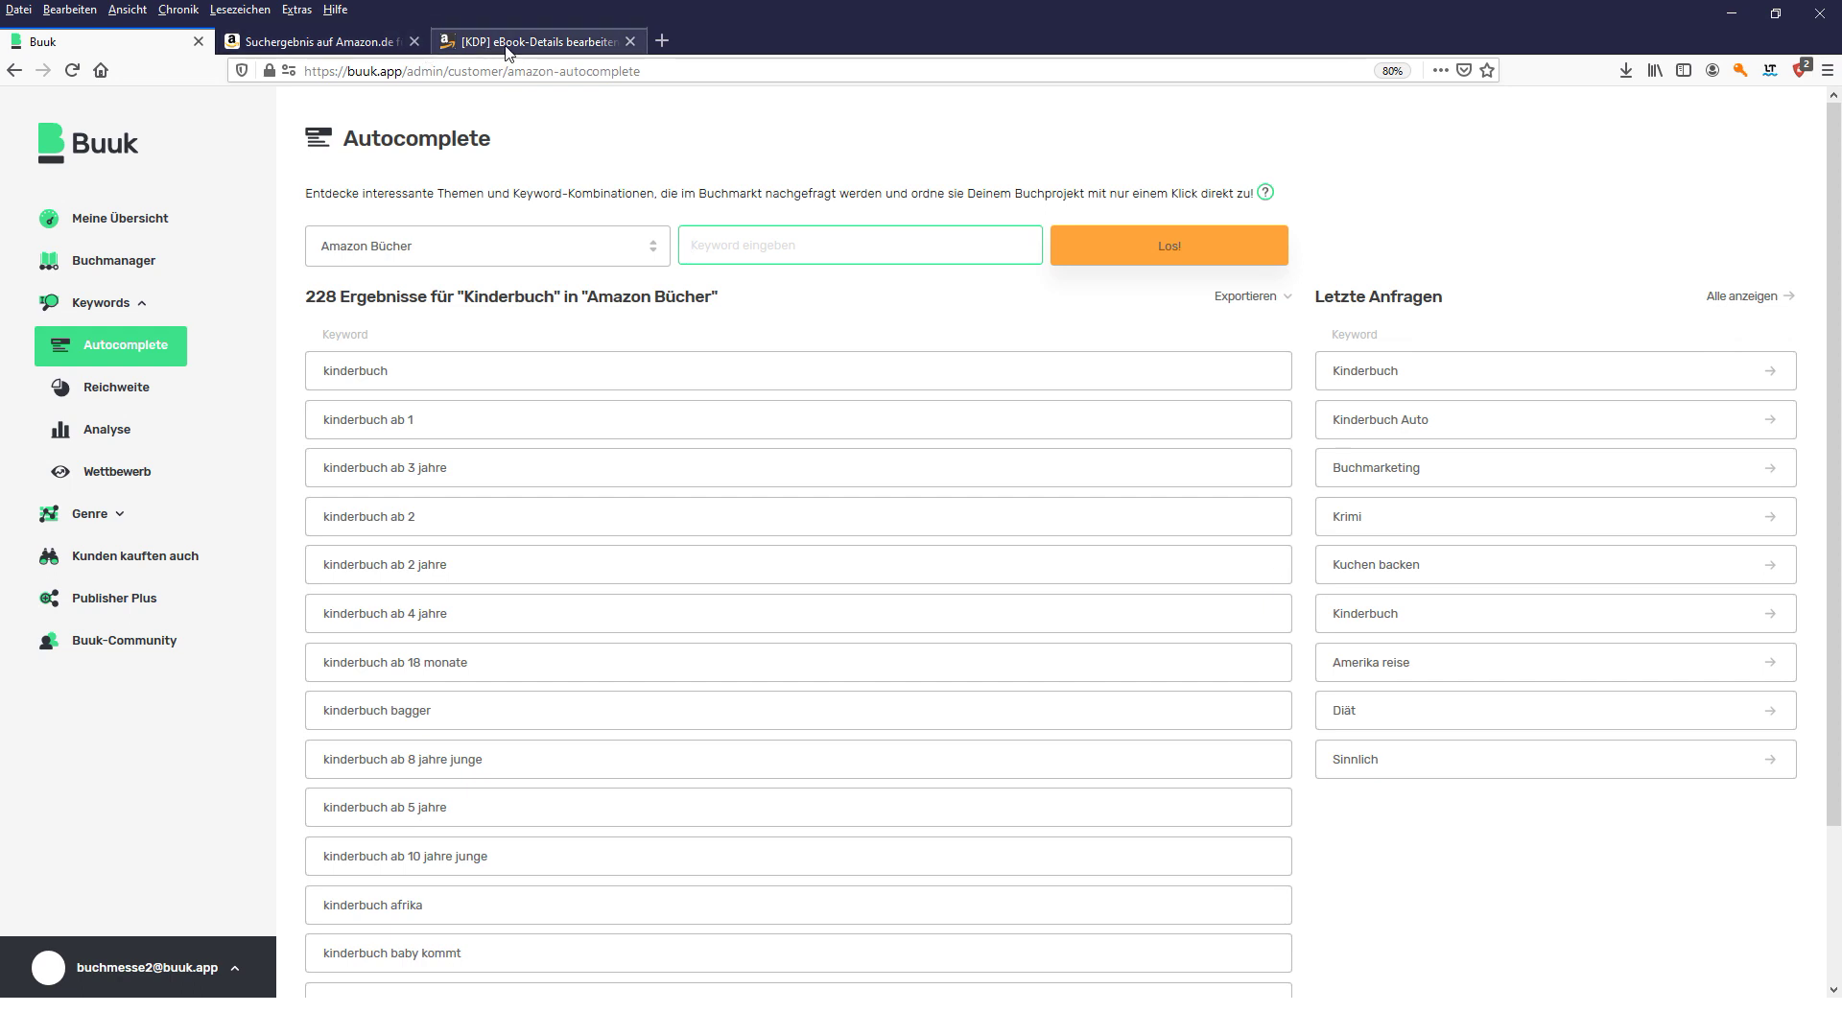
# - Copy the suggestion "kinderbuch ab 2 jahre" from the Buuk results into the first Stichwörter field of the KDP eBook details form
pyautogui.click(537, 41)
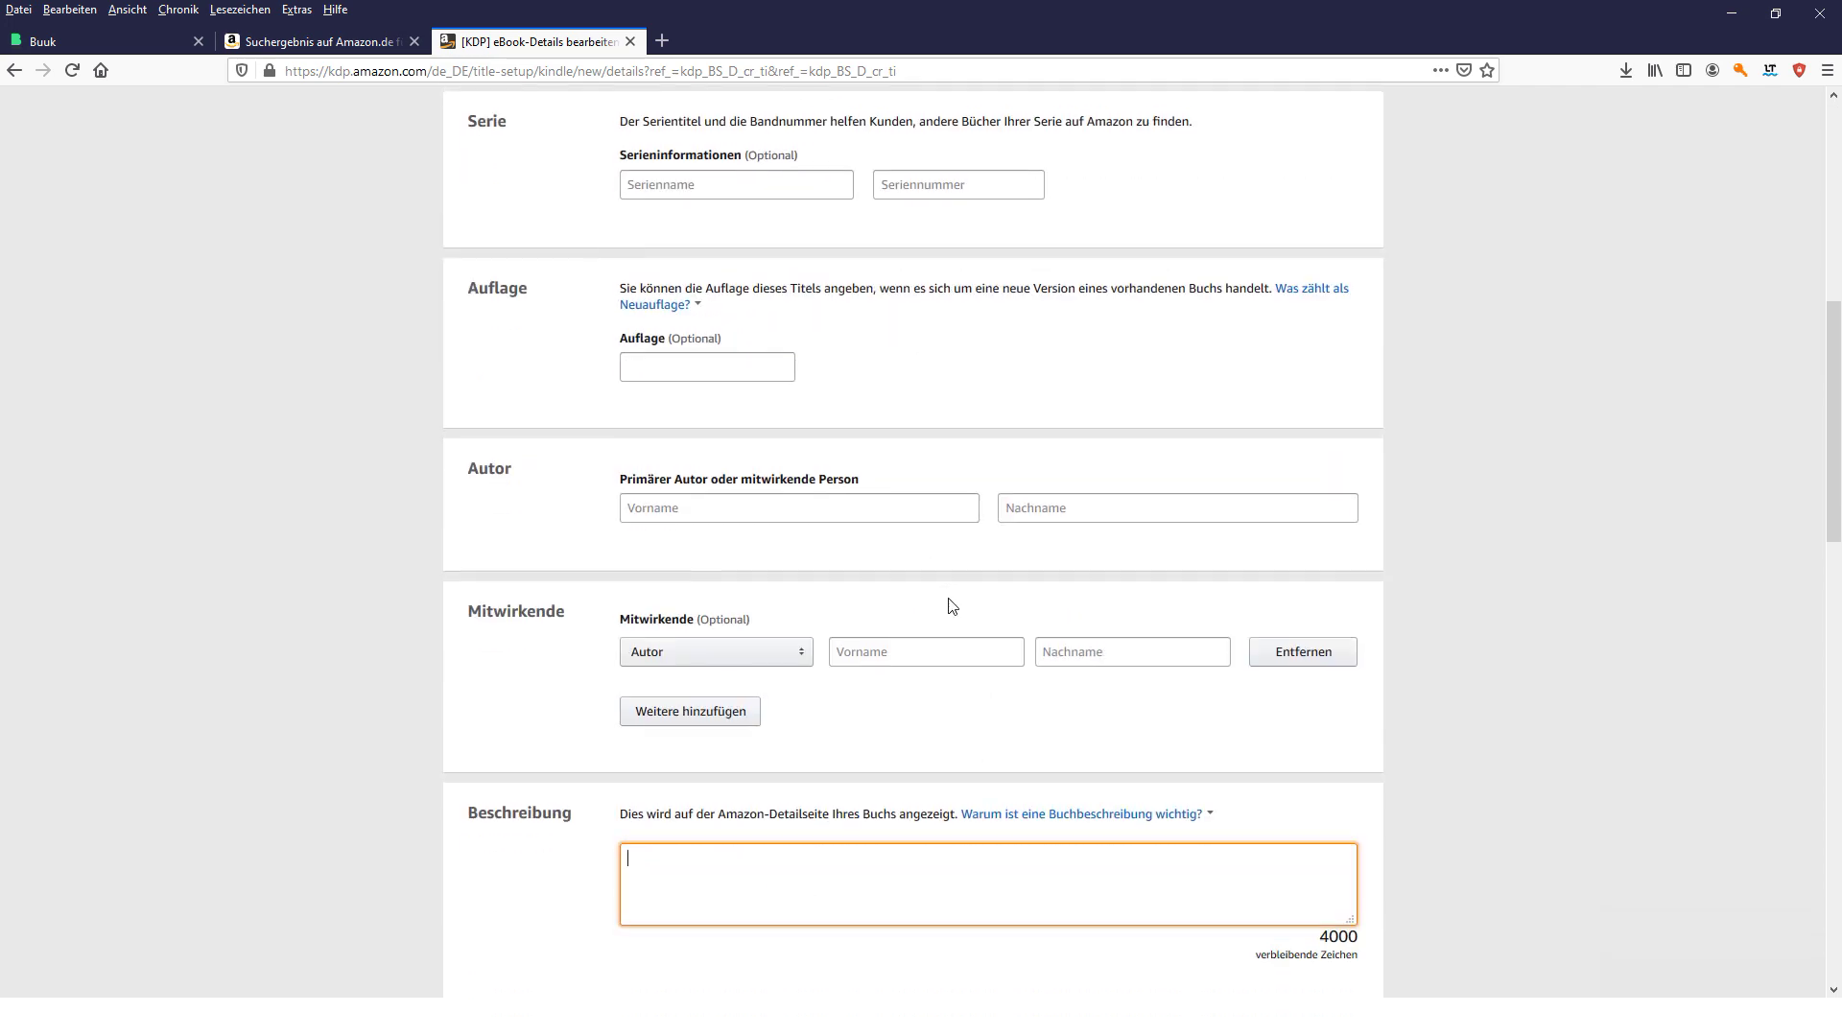
pyautogui.click(800, 610)
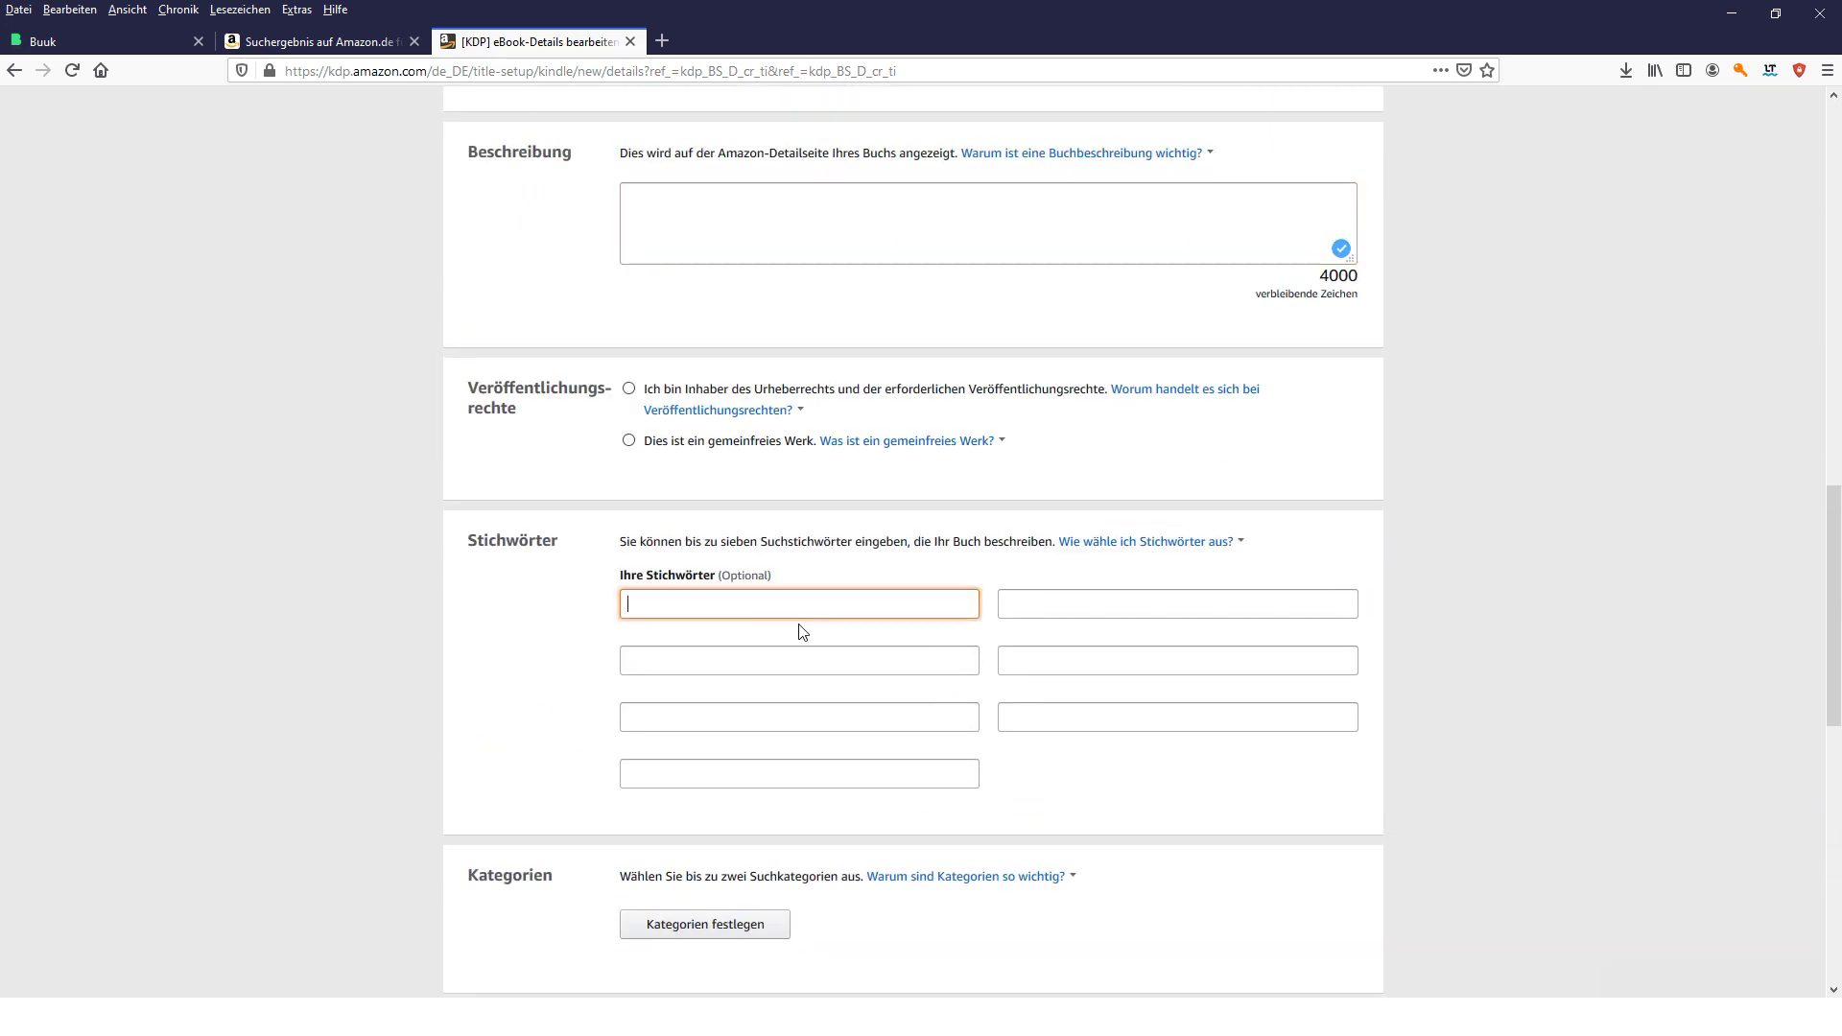
pyautogui.click(288, 42)
pyautogui.click(115, 42)
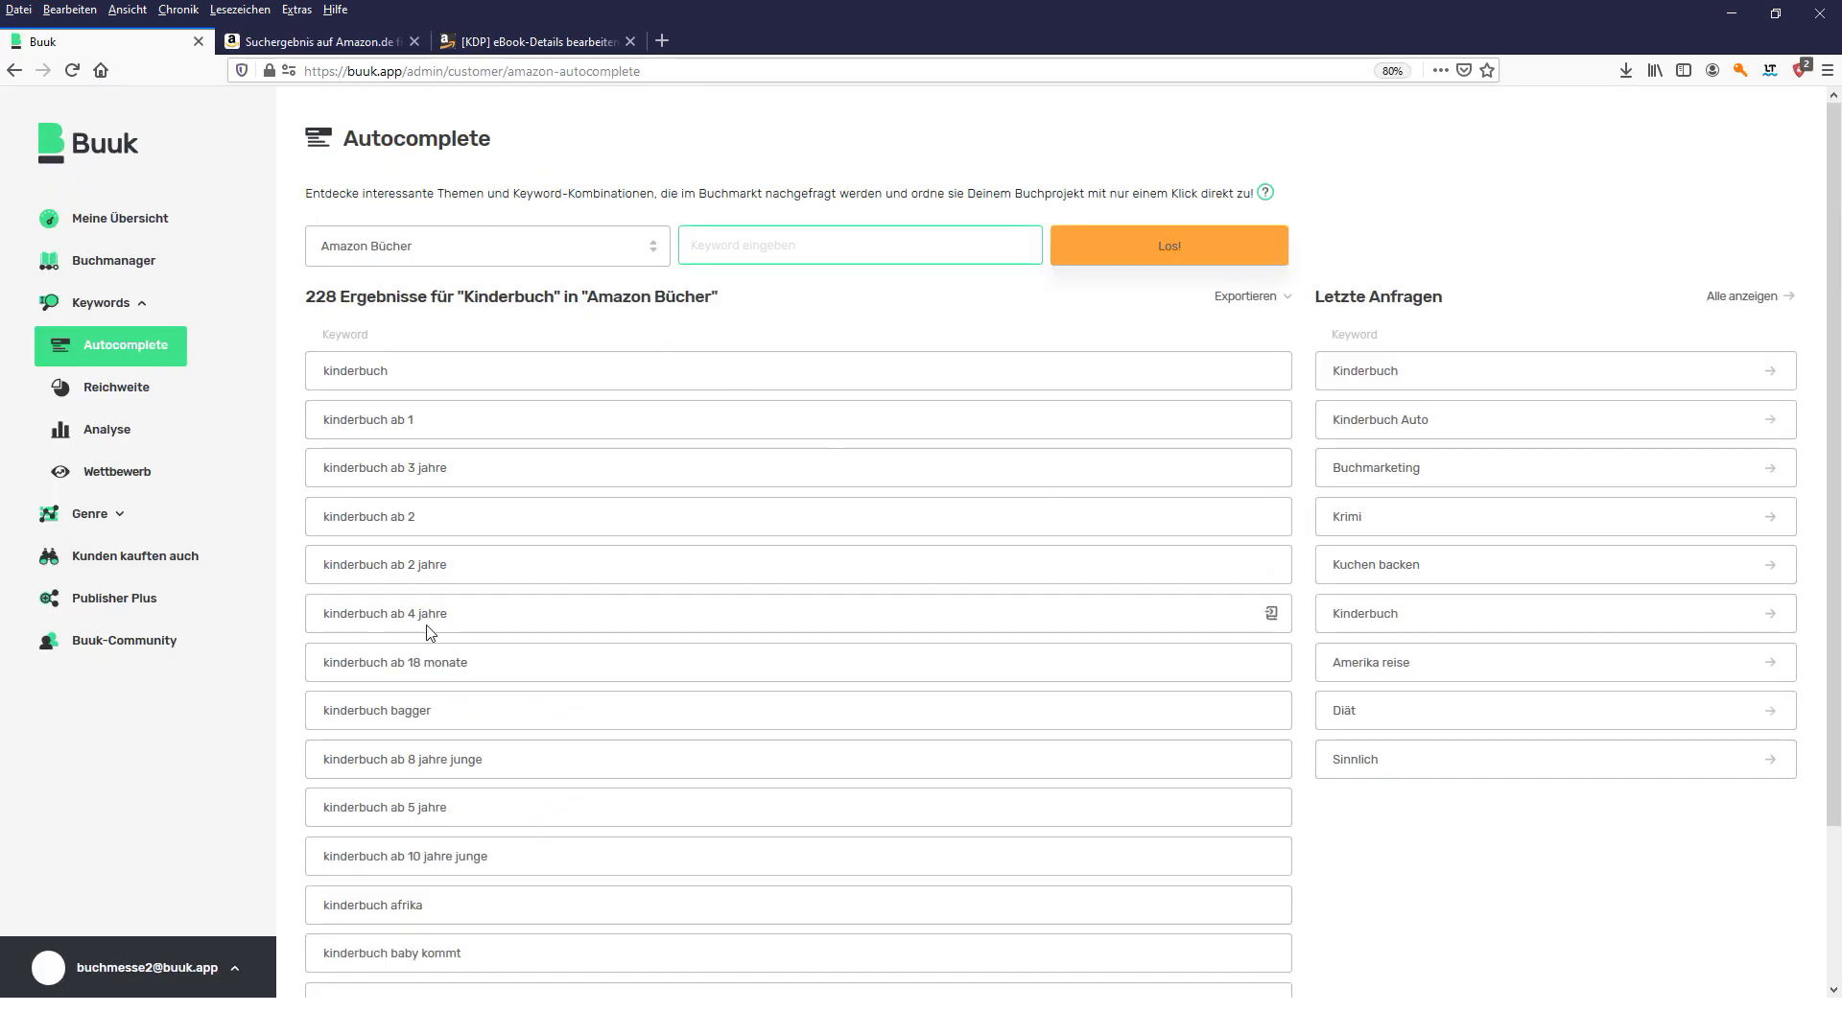
pyautogui.moveTo(457, 566); pyautogui.dragTo(322, 569)
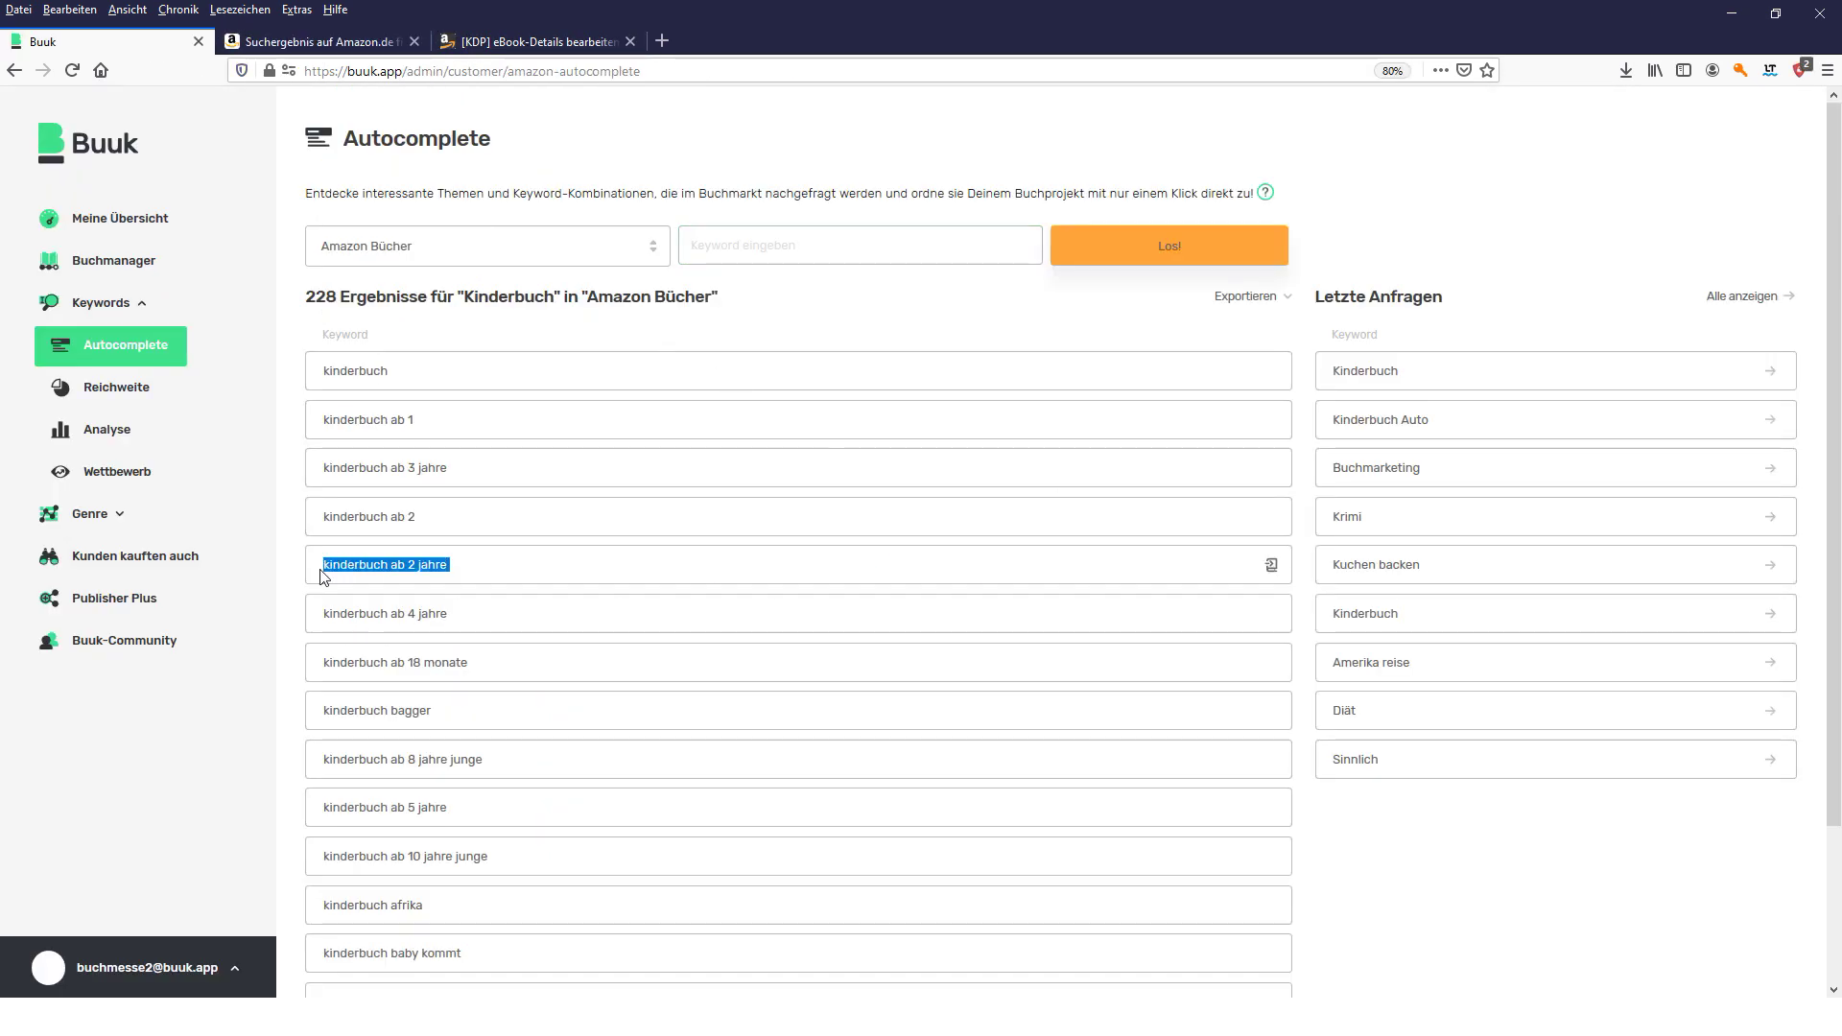
pyautogui.hotkey('ctrl', 'c')
pyautogui.click(532, 41)
pyautogui.hotkey('ctrl', 'v')
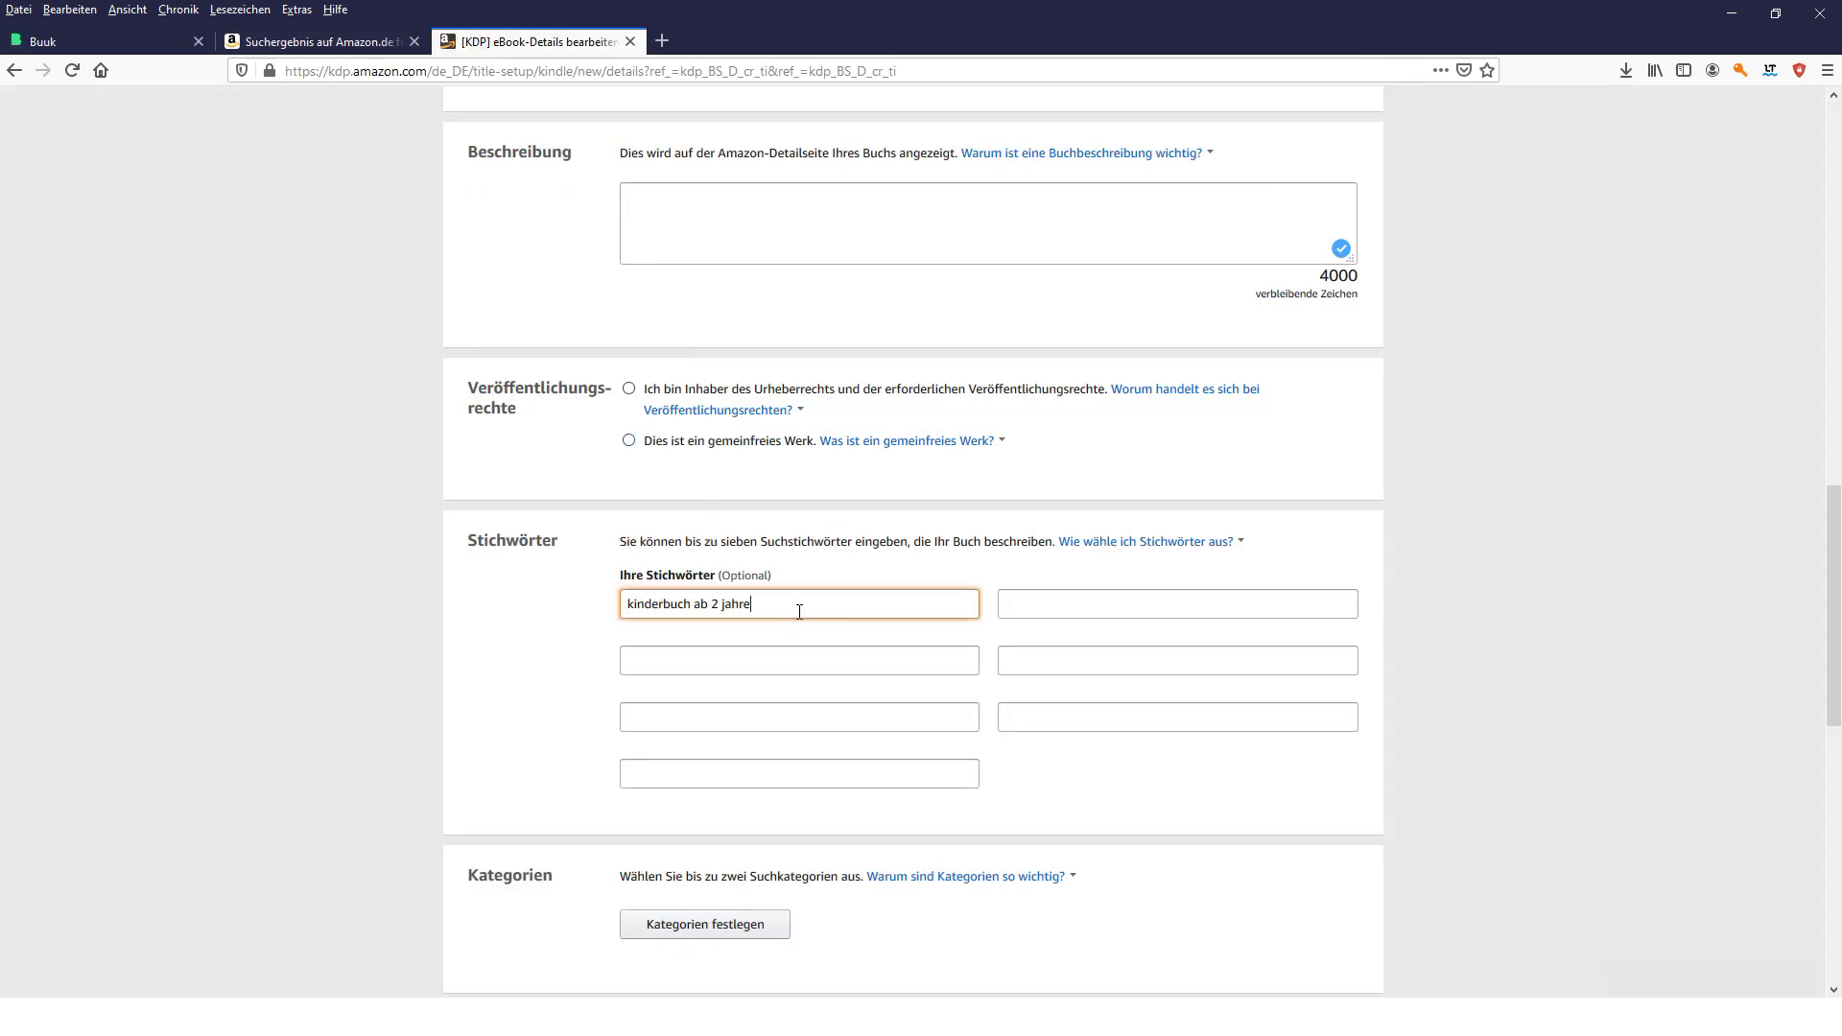
# - In Buuk, add the keyword "kinderbuch ab 2 jahre" to Musterprojekt 1 and check it in the project's USP & Keywords section
pyautogui.click(105, 41)
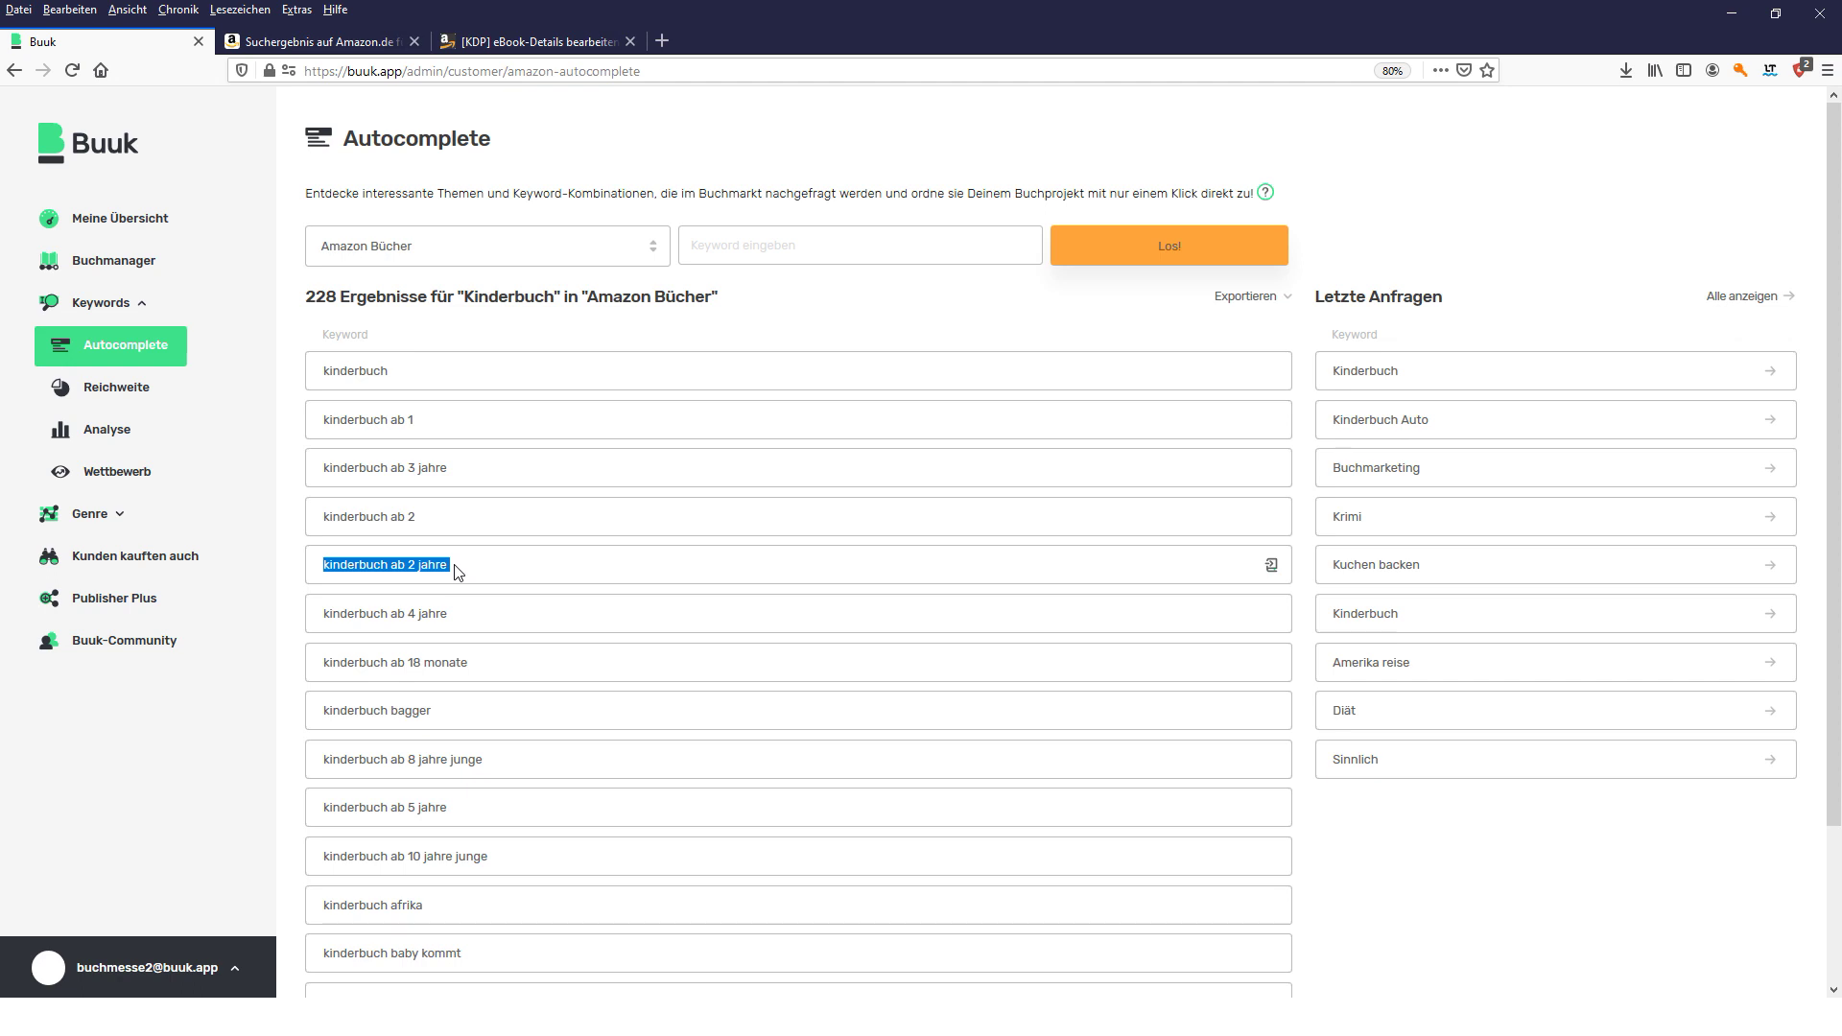
pyautogui.click(1269, 569)
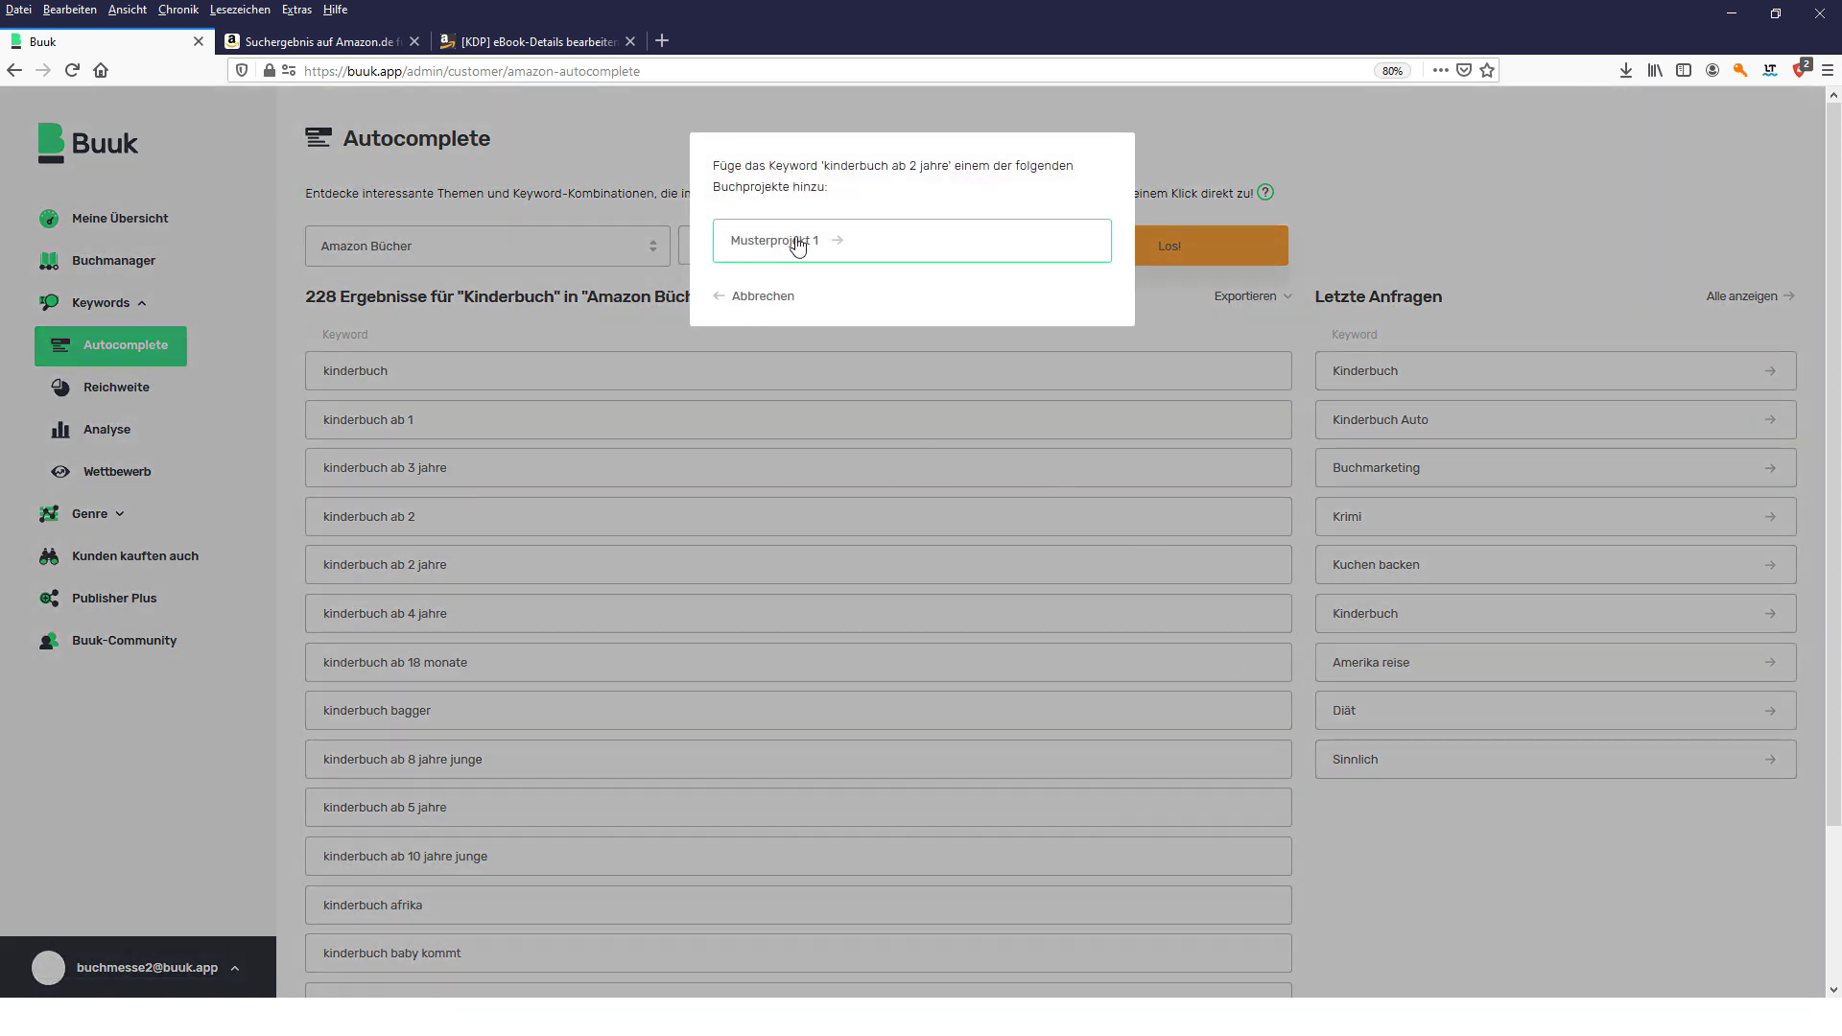
pyautogui.click(754, 298)
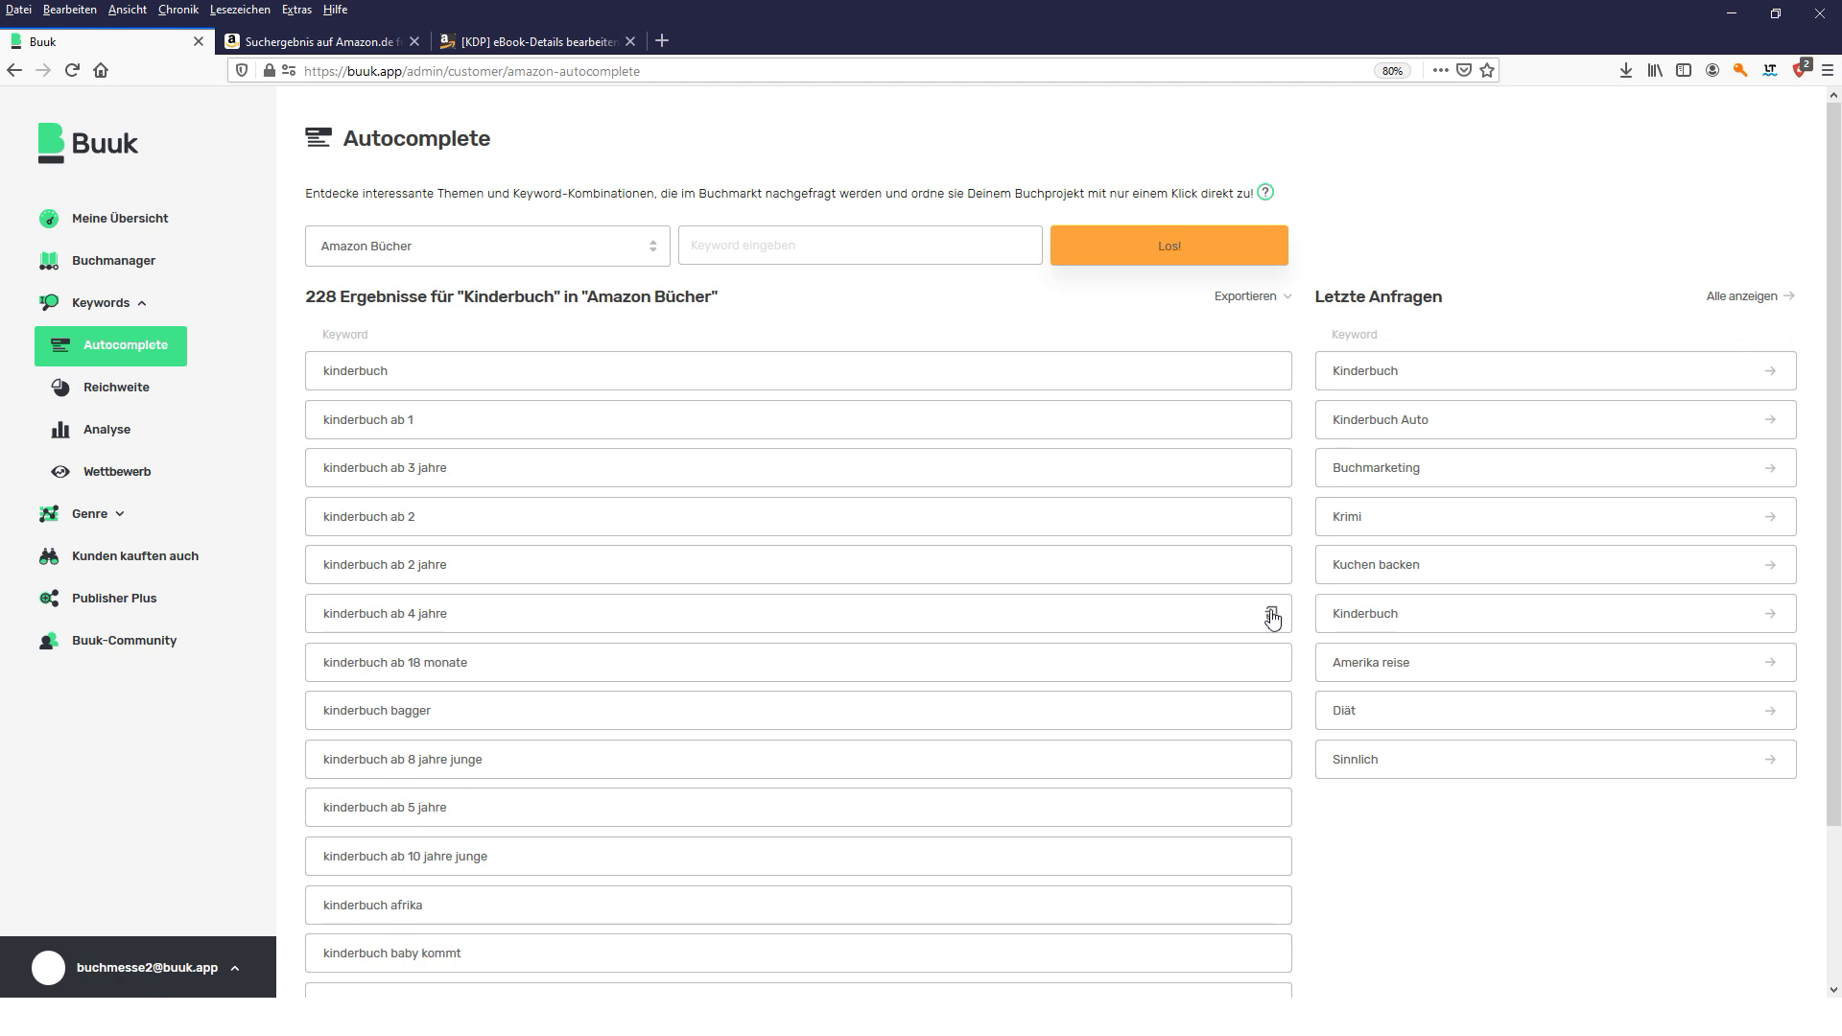
pyautogui.click(1273, 568)
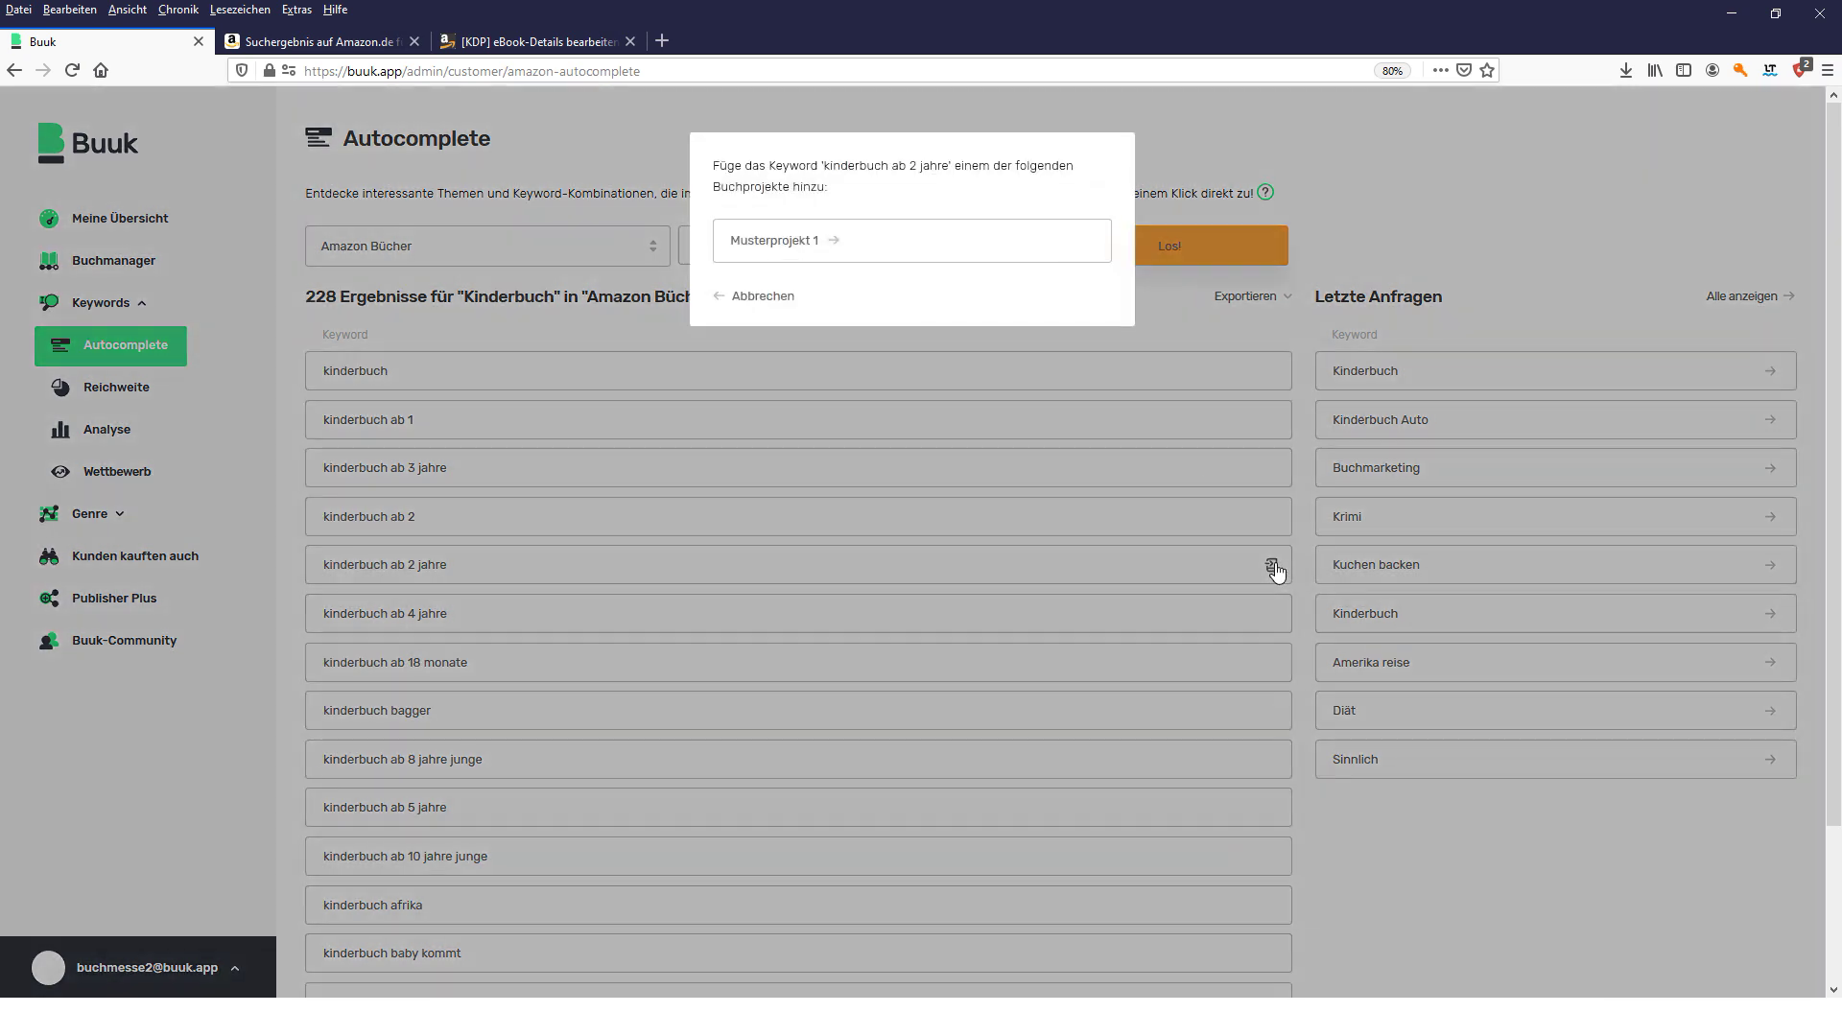
pyautogui.click(782, 248)
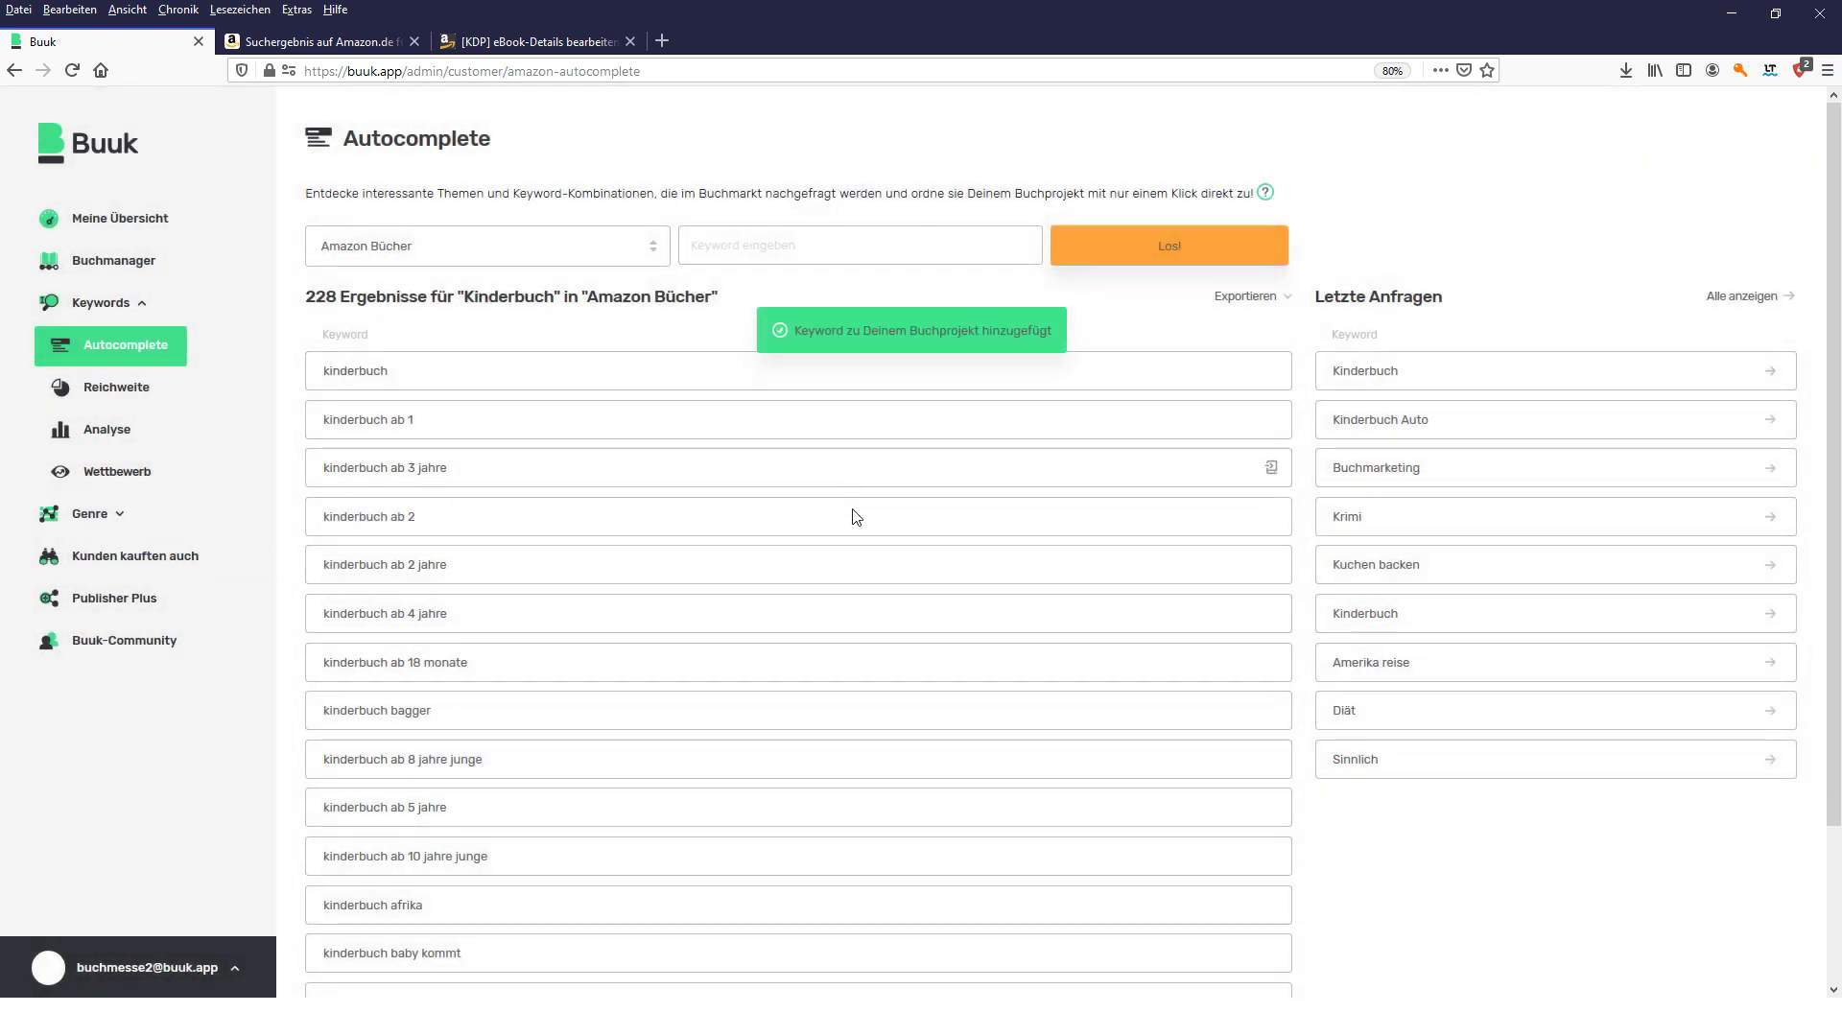
pyautogui.click(130, 268)
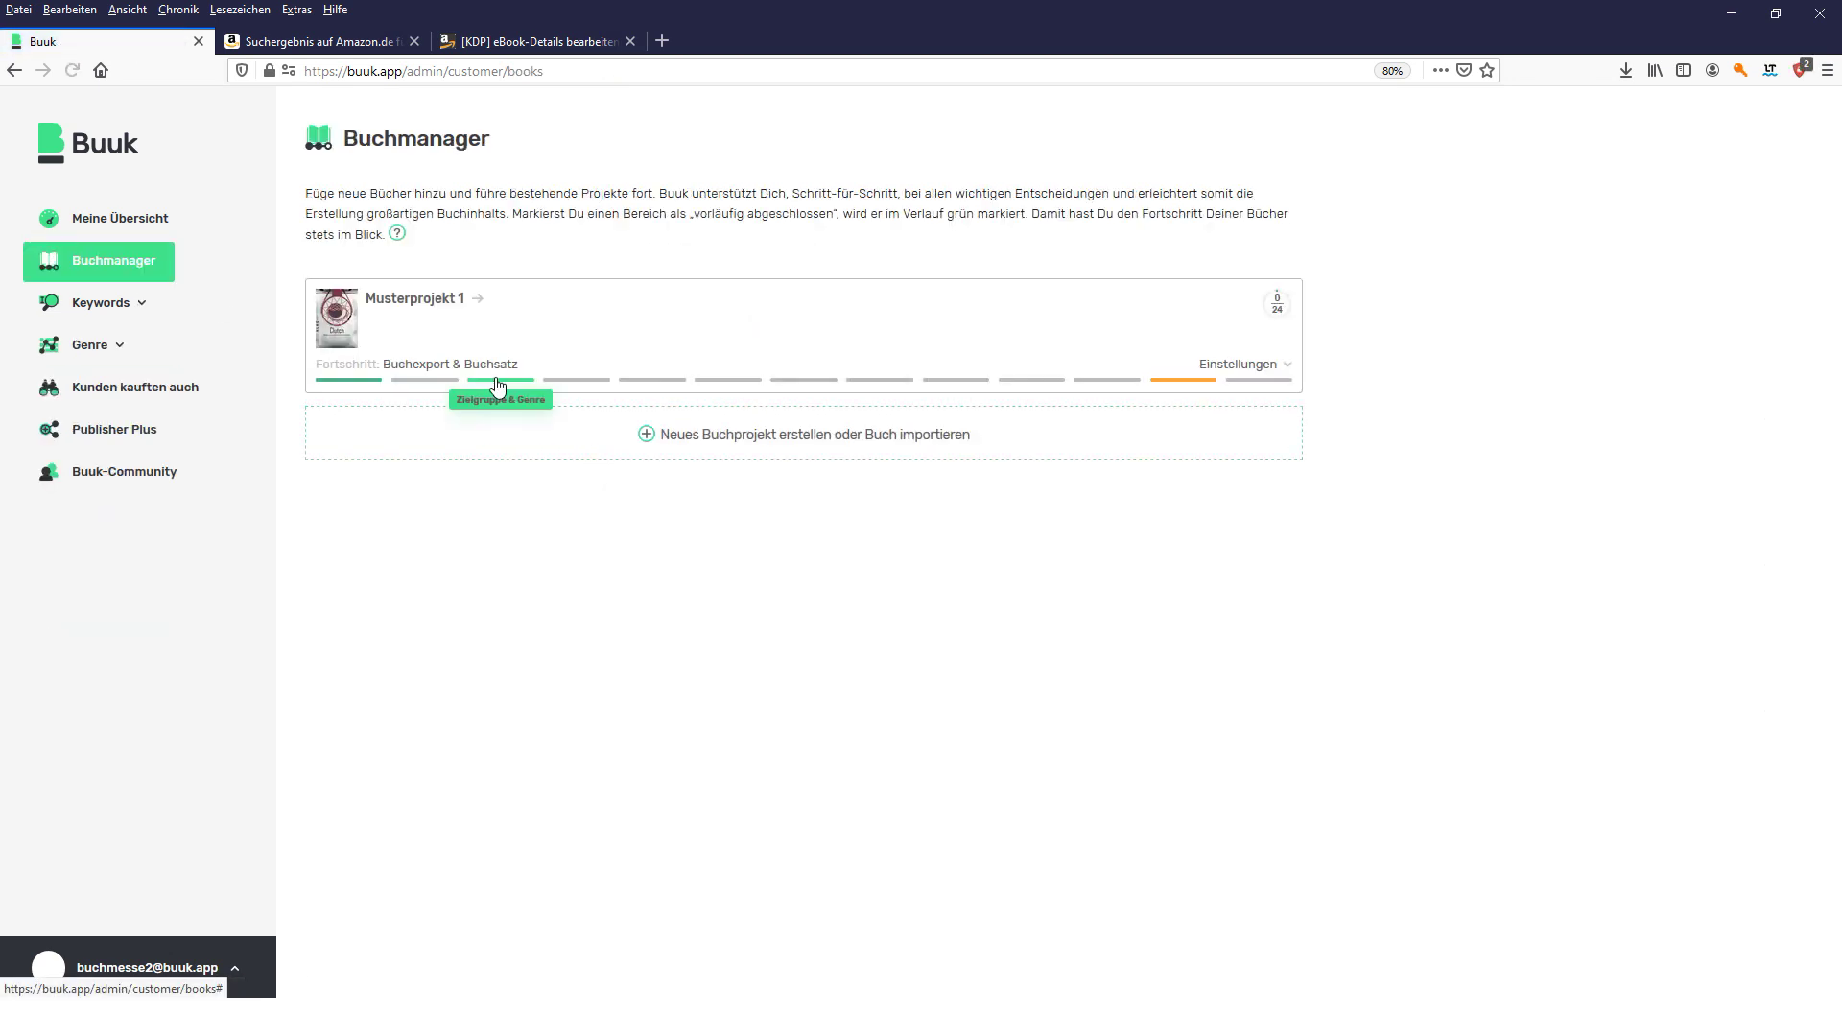
pyautogui.click(551, 381)
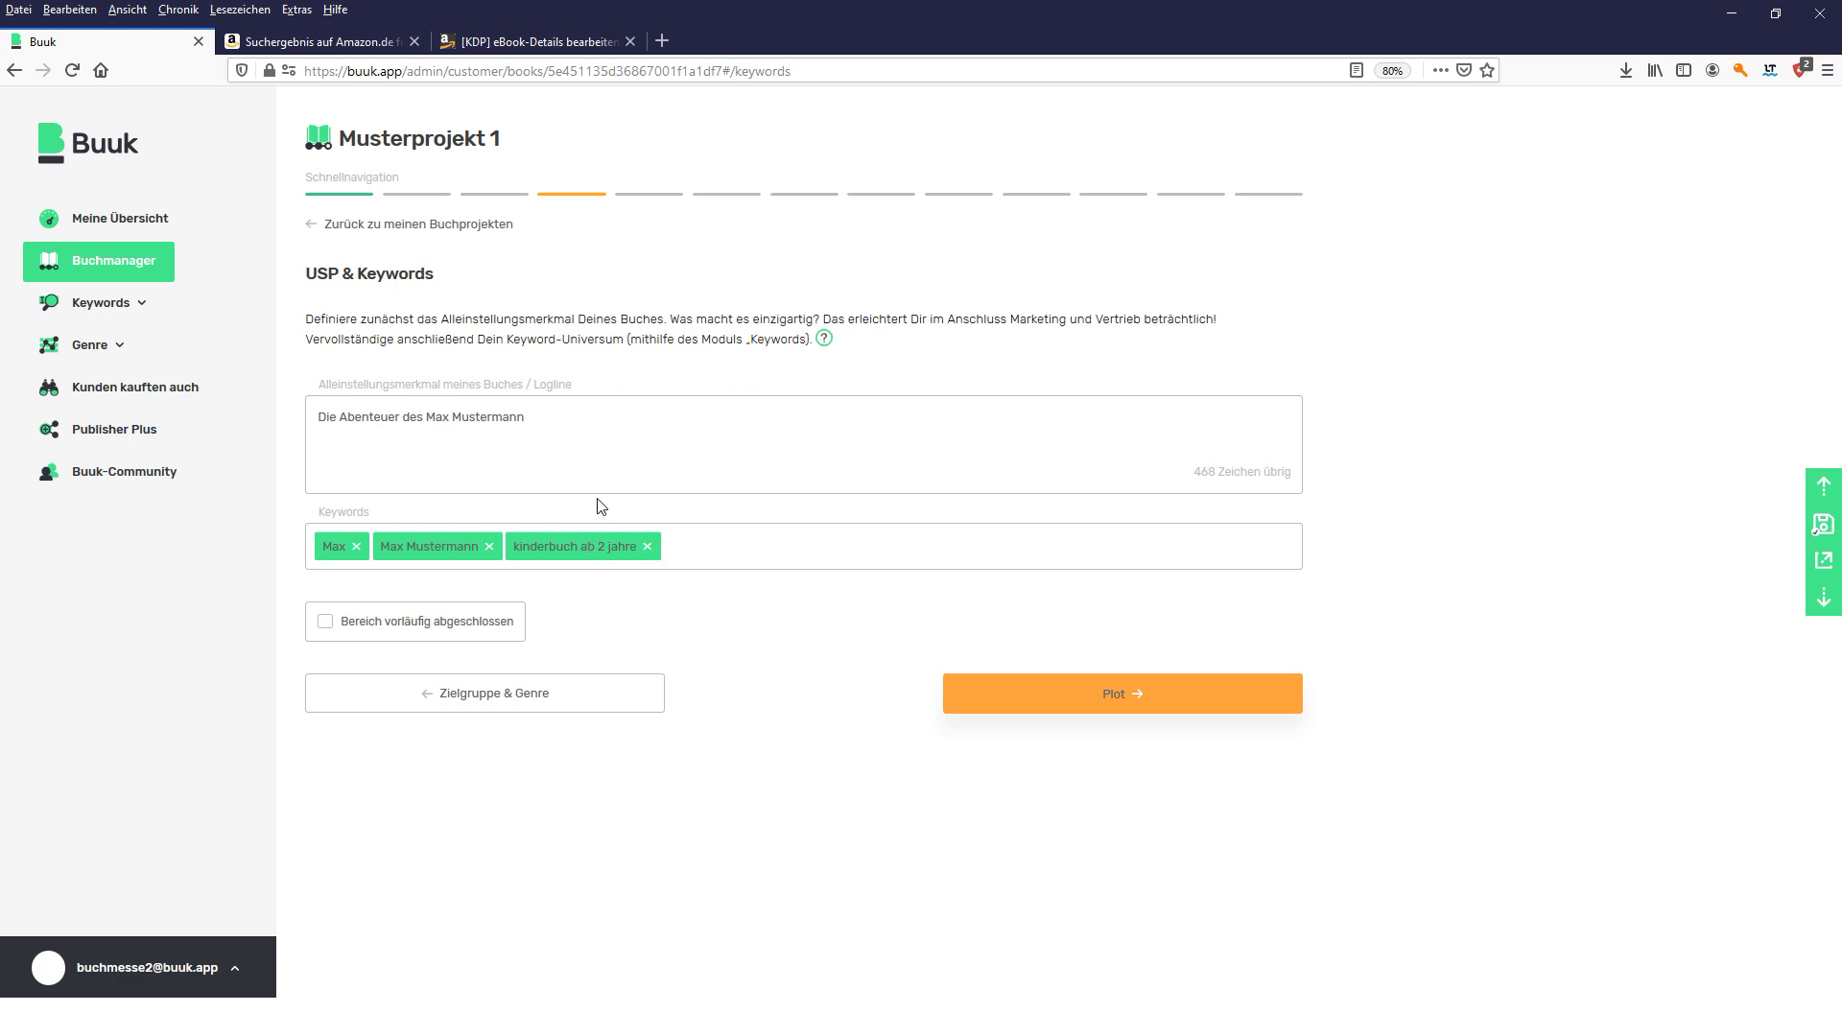
# - Return to Autocomplete, review the category options and reopen the most recent "Kinderbuch" query
pyautogui.click(144, 307)
pyautogui.click(102, 355)
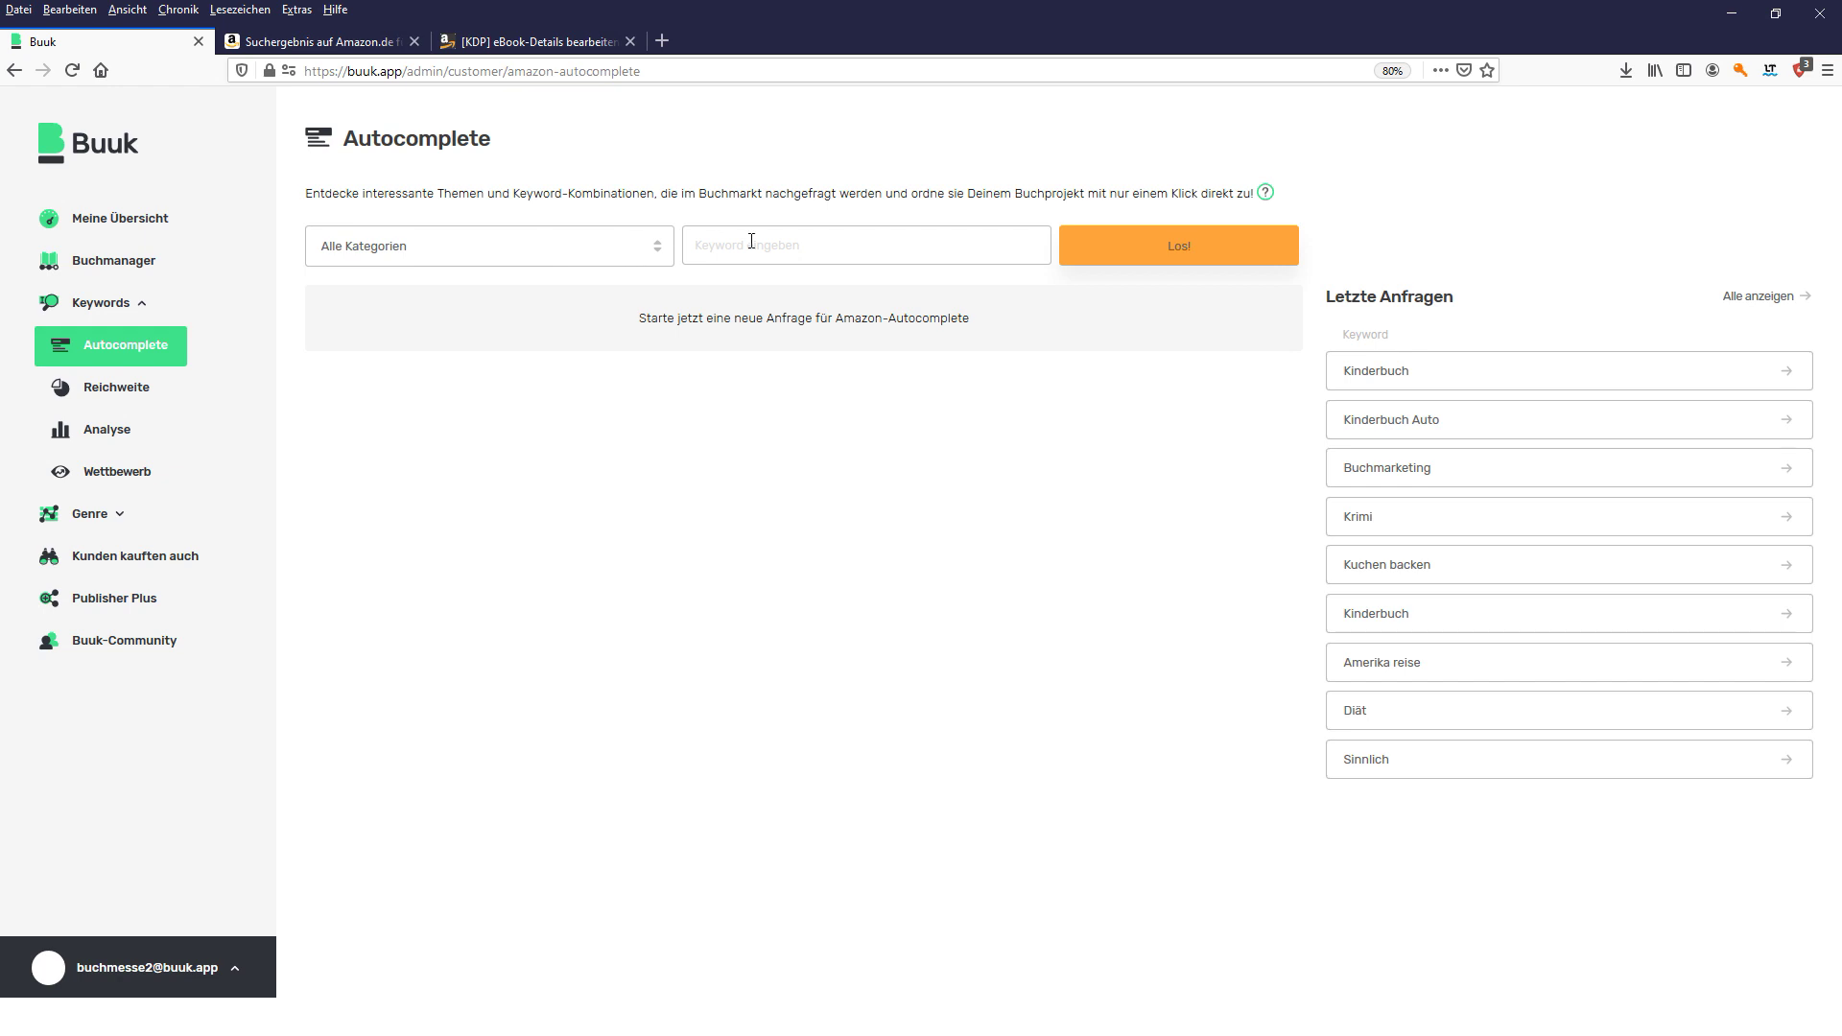
pyautogui.click(633, 254)
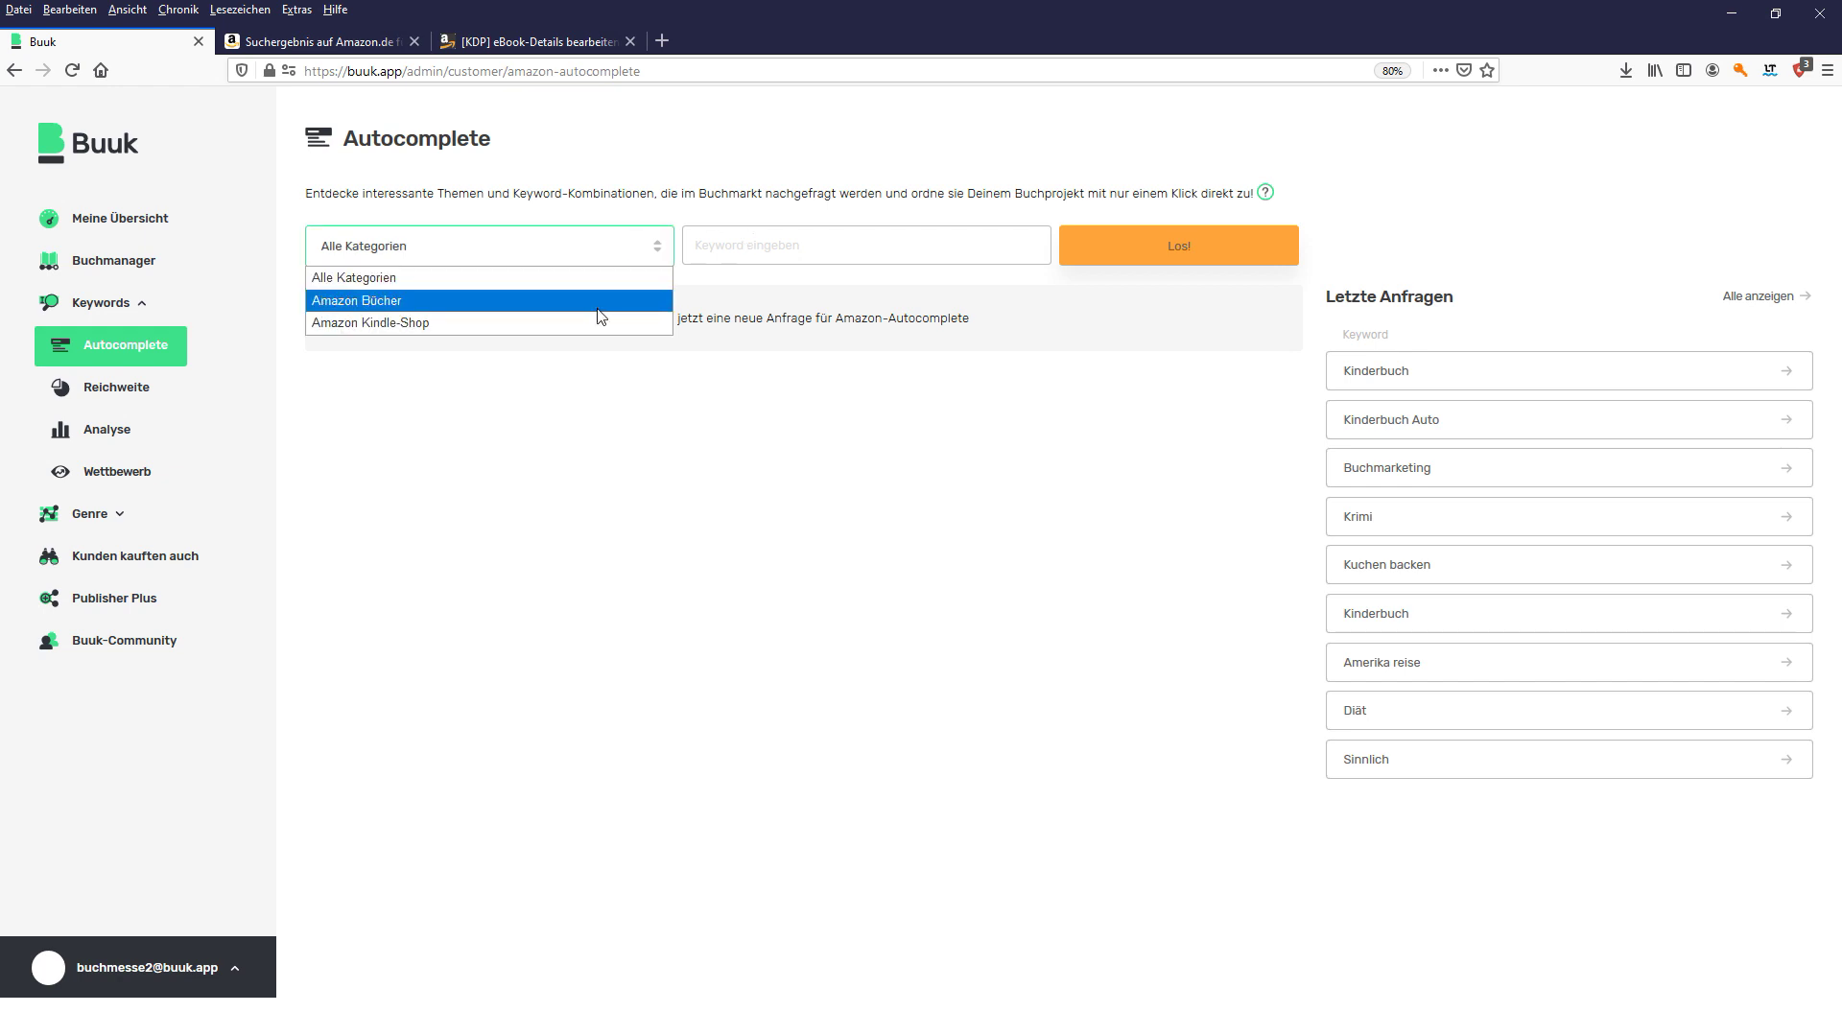
pyautogui.click(584, 278)
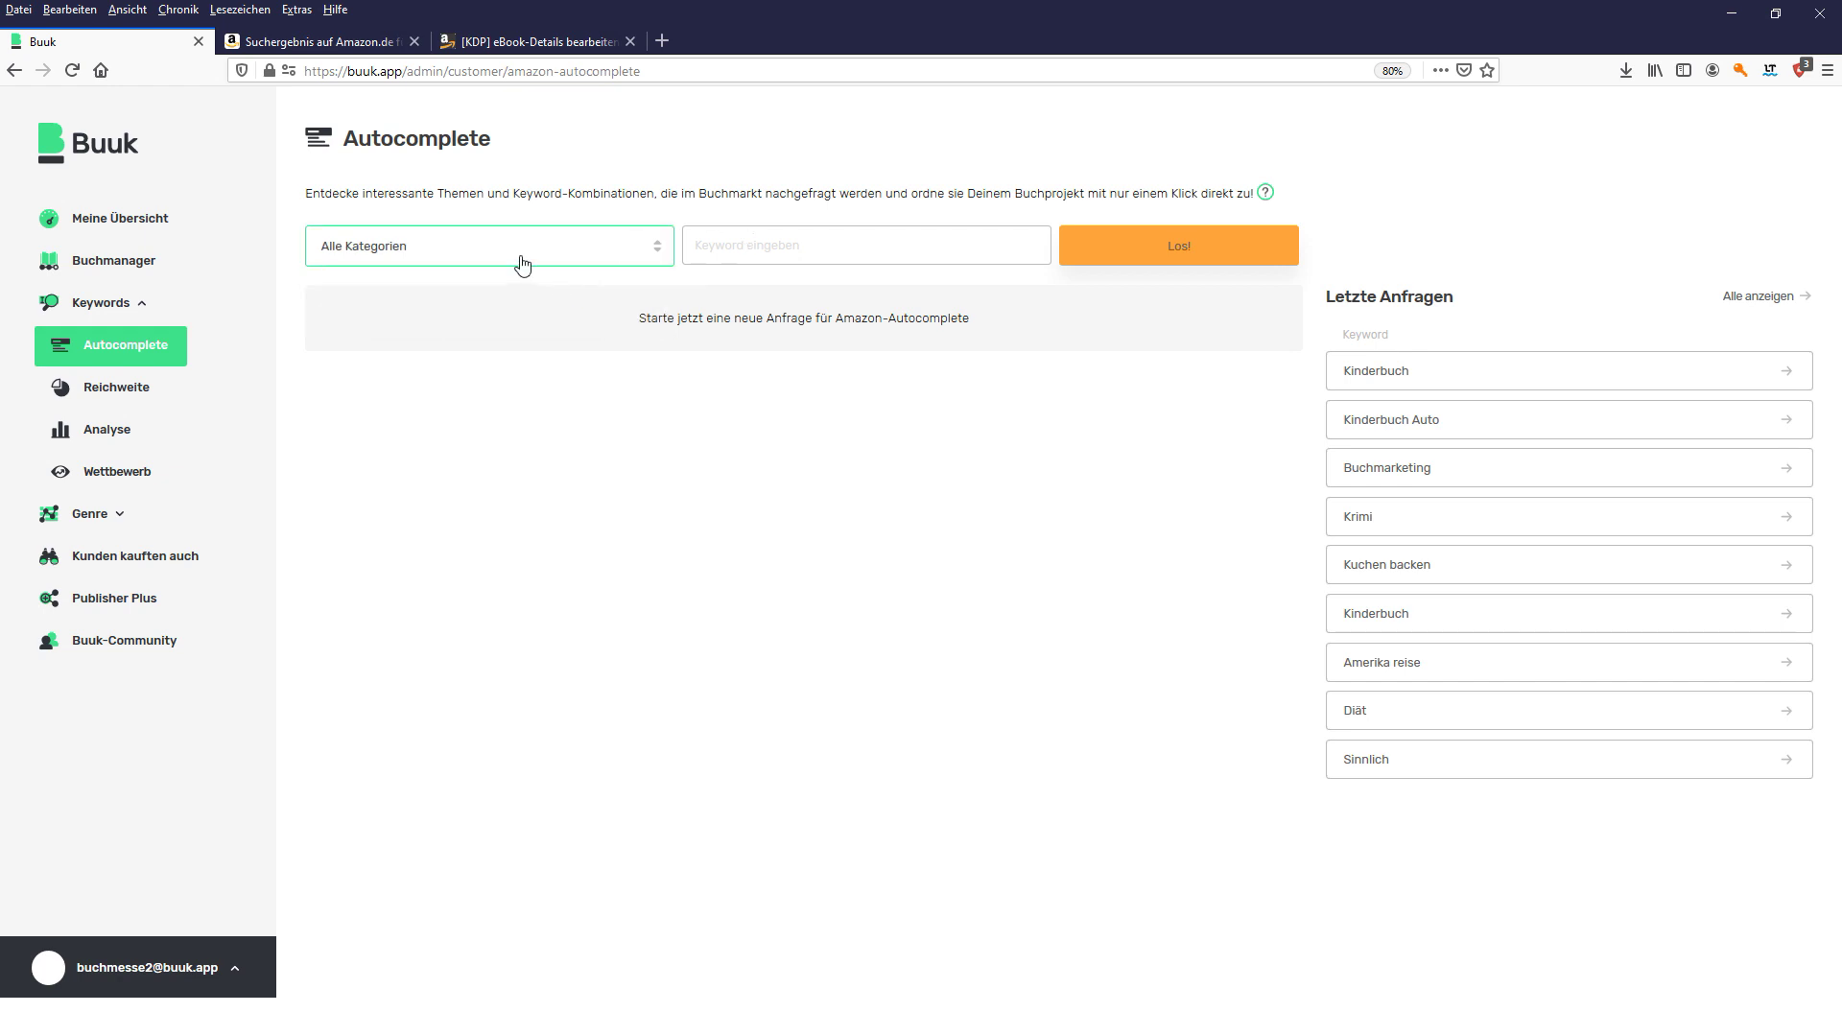
pyautogui.click(412, 249)
pyautogui.click(427, 301)
pyautogui.click(768, 245)
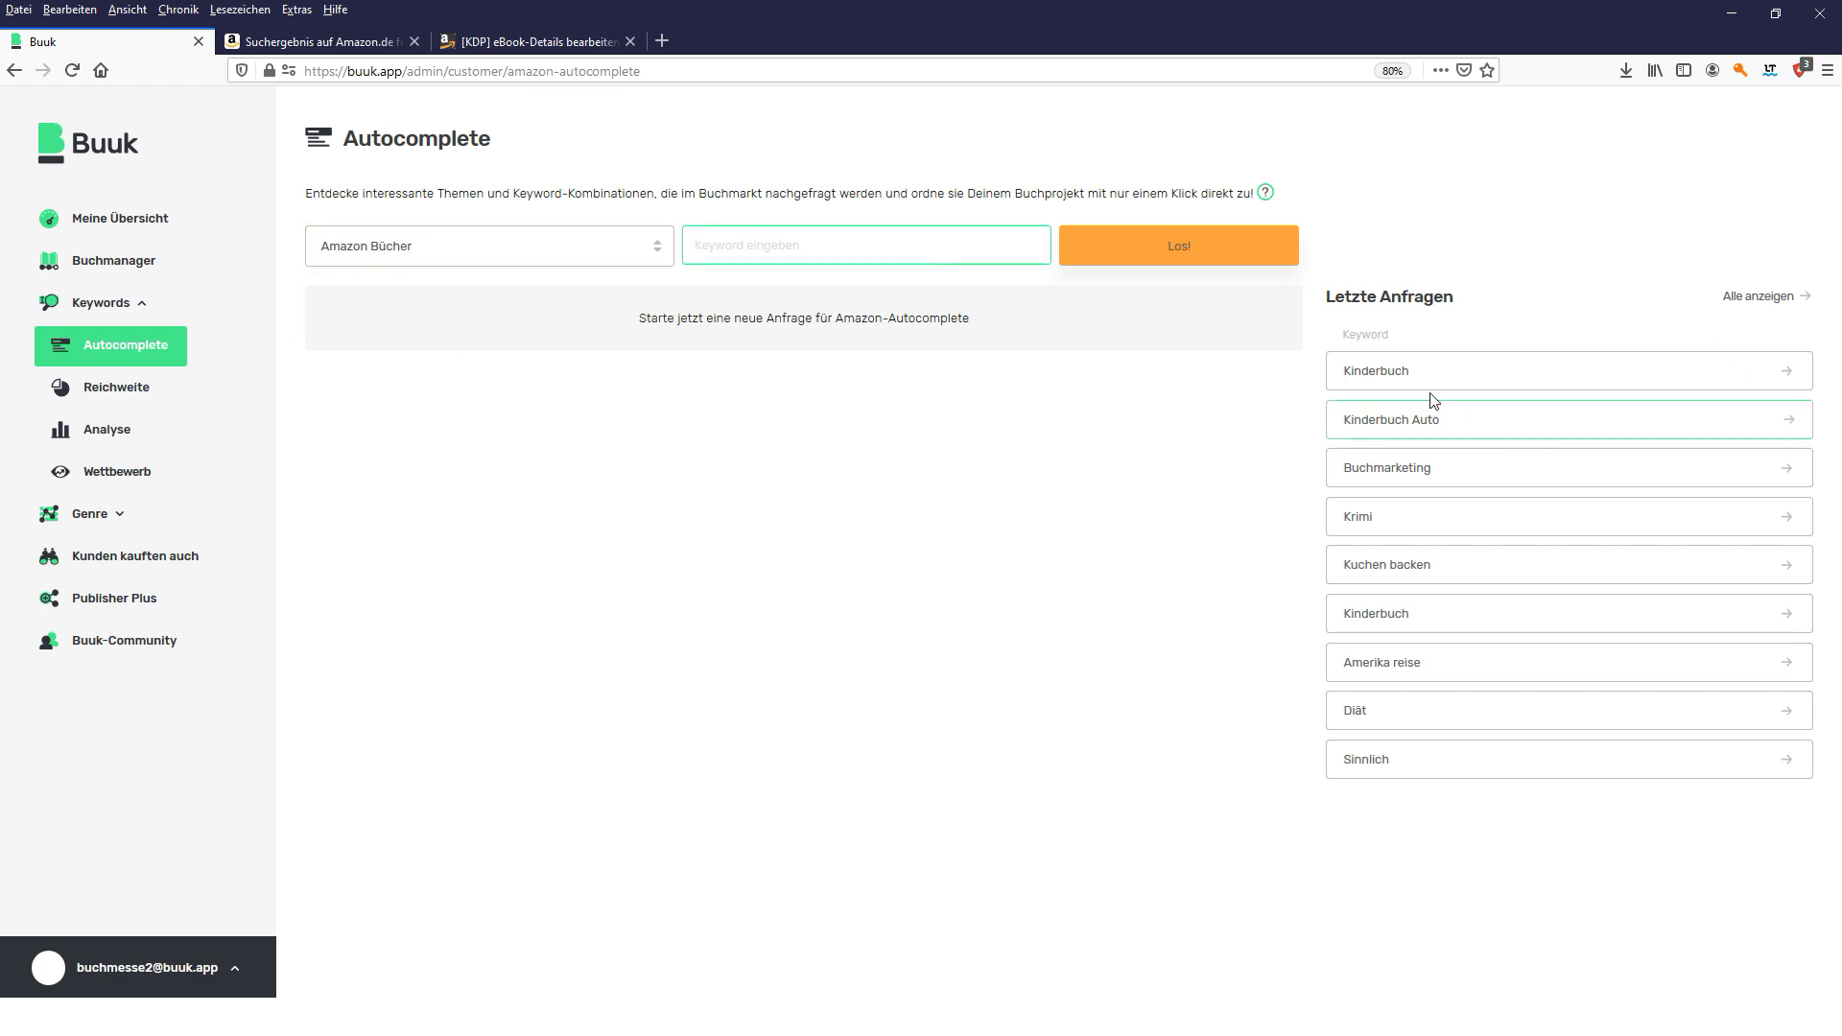
pyautogui.click(1388, 374)
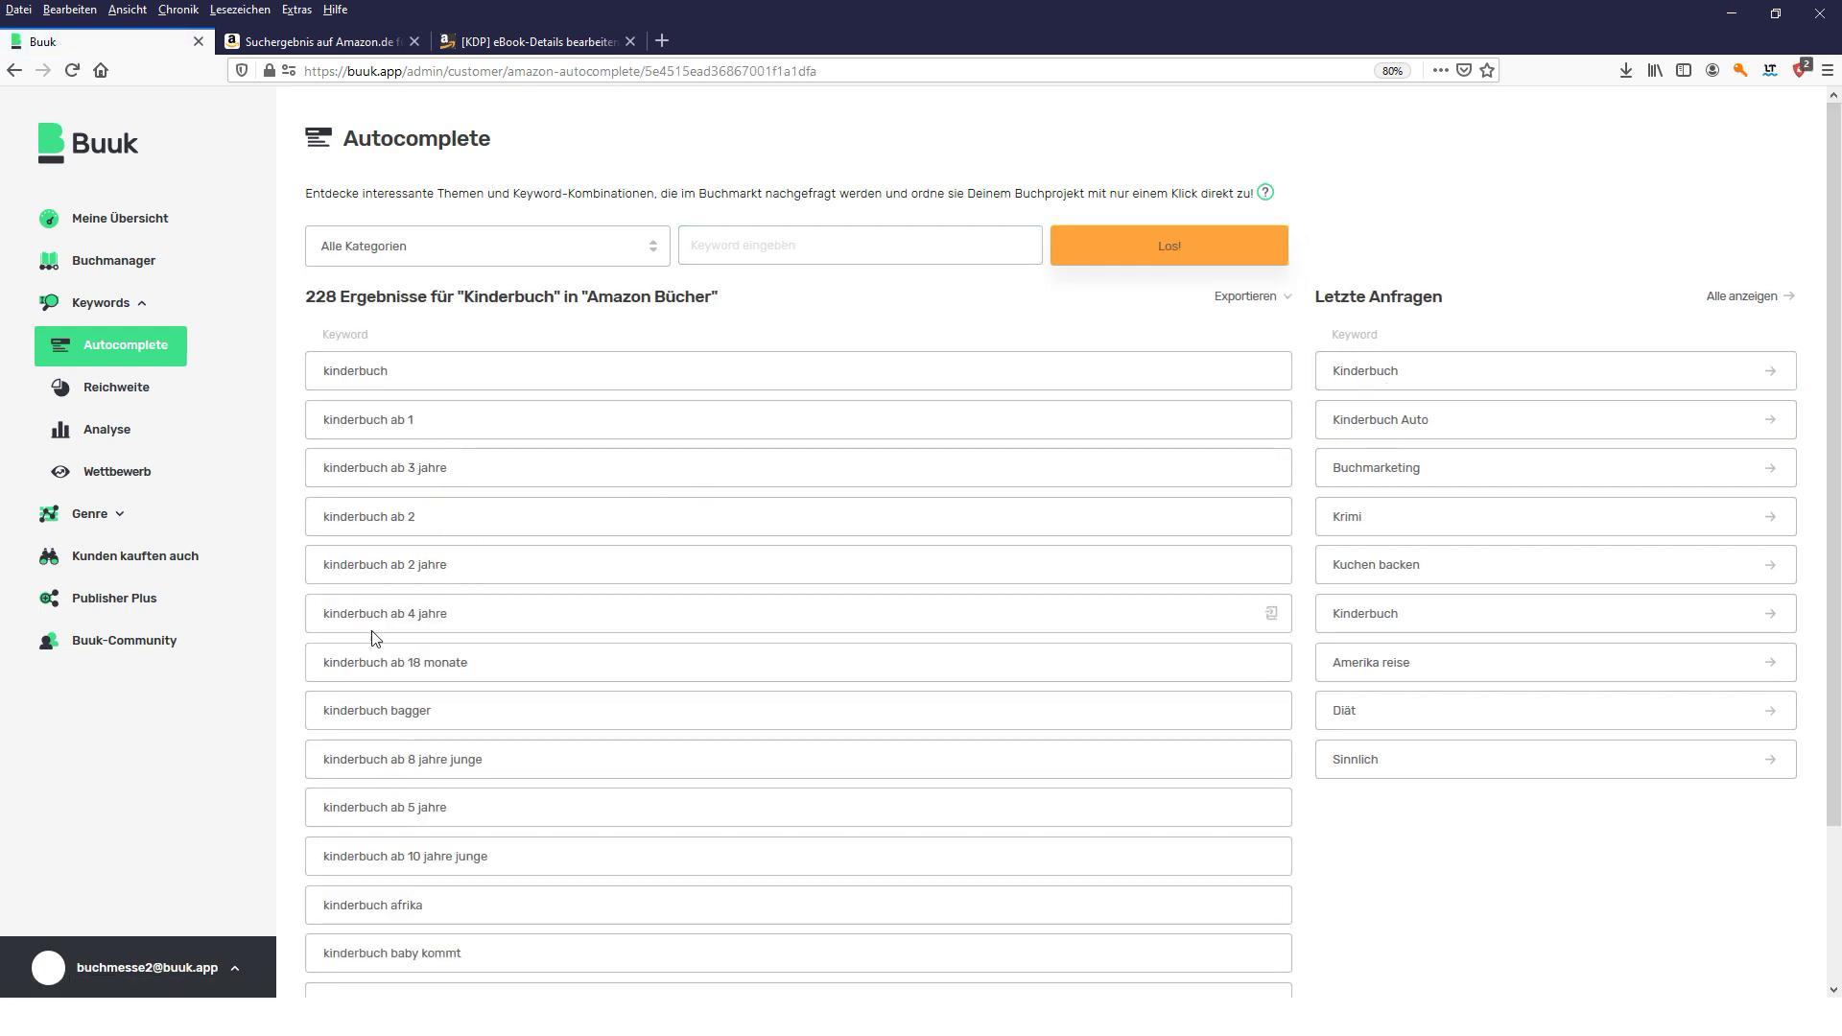
# - Examine the suggested "Kinderbuch" keyword combinations, such as "kinderbuch afrika", "kinderbuch baby kommt", "kinderbuch ballett" and "kinderbuch baustelle"
pyautogui.scroll(-2, 365, 653)
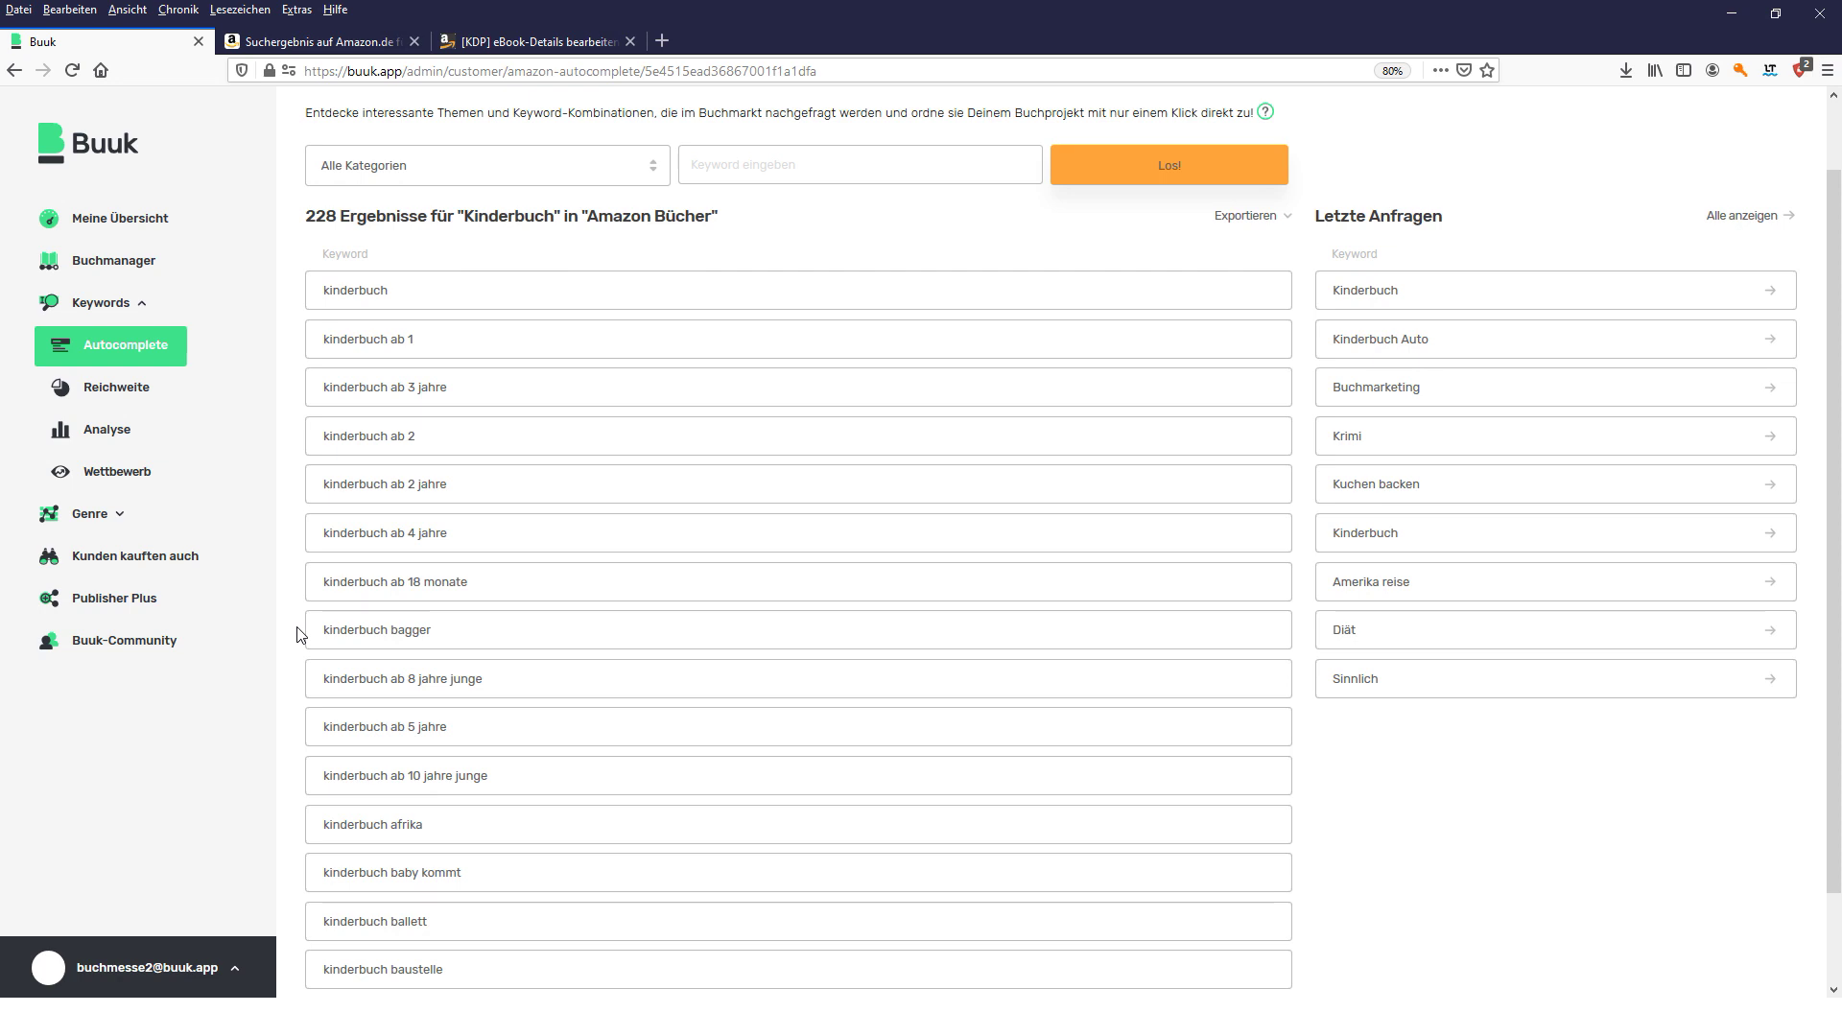
pyautogui.scroll(-3, 300, 635)
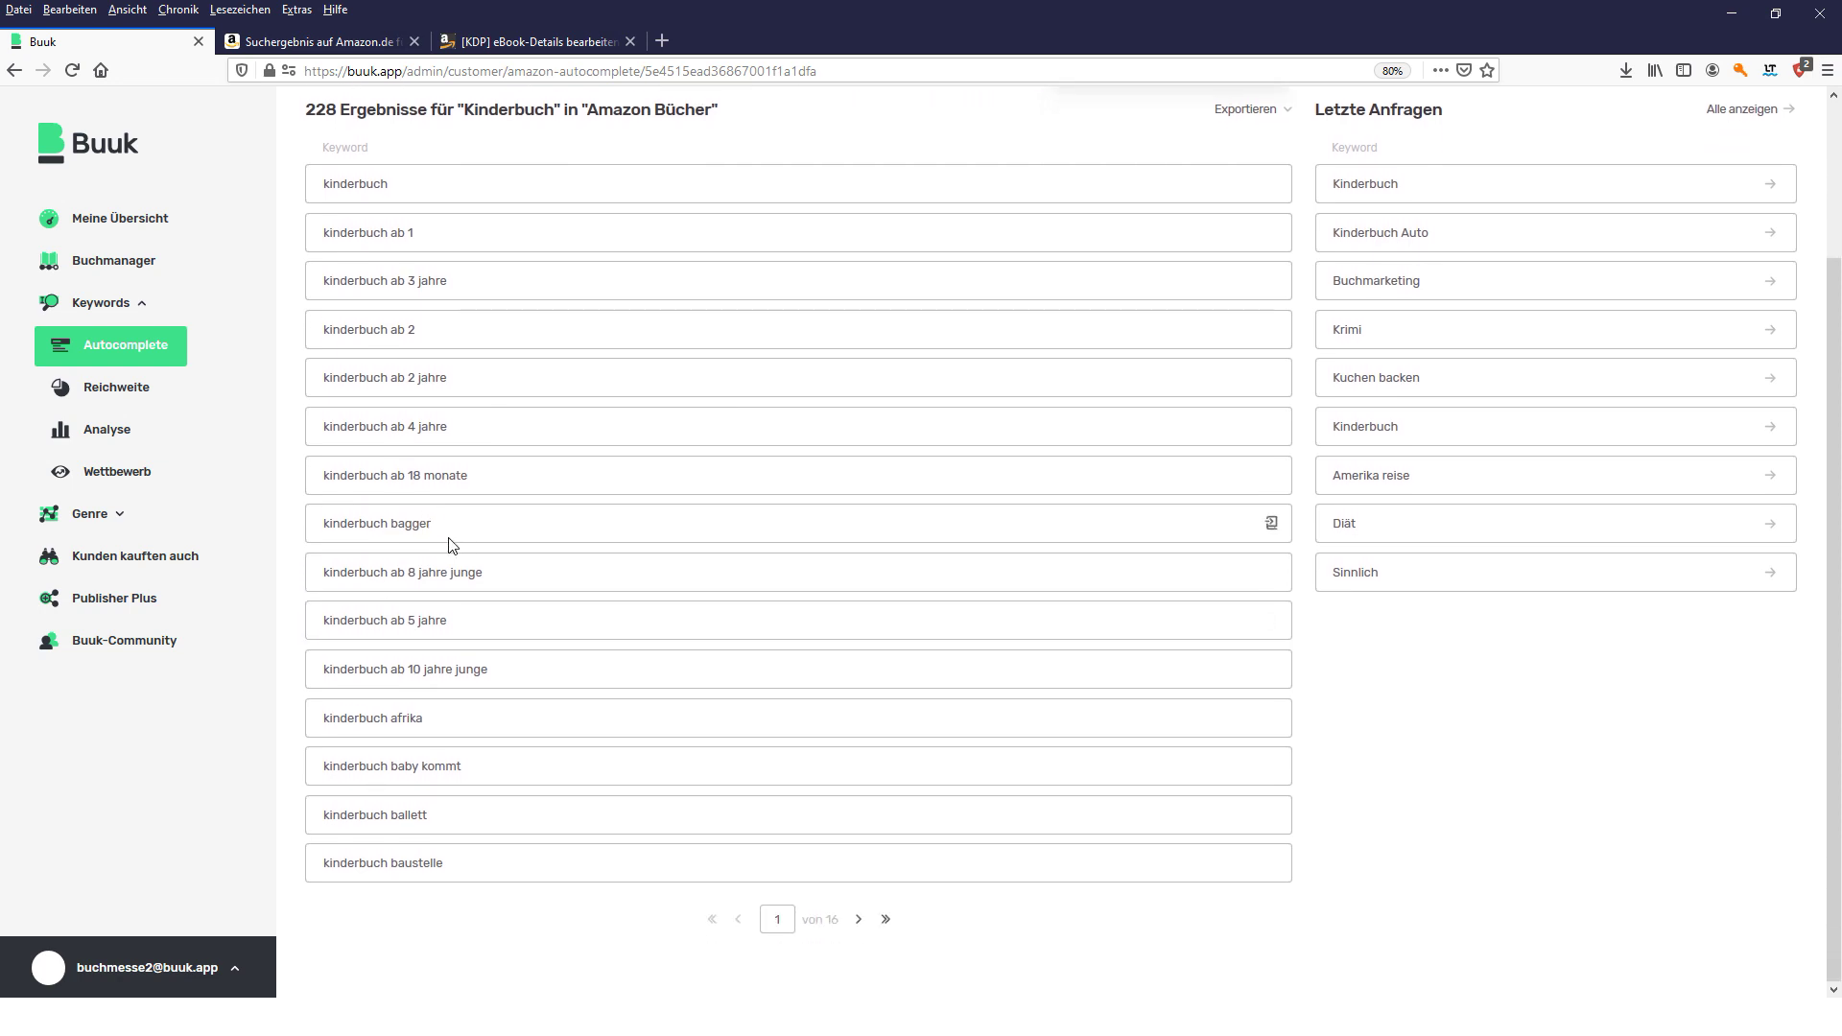
pyautogui.moveTo(477, 719); pyautogui.dragTo(343, 715)
pyautogui.moveTo(514, 773); pyautogui.dragTo(317, 781)
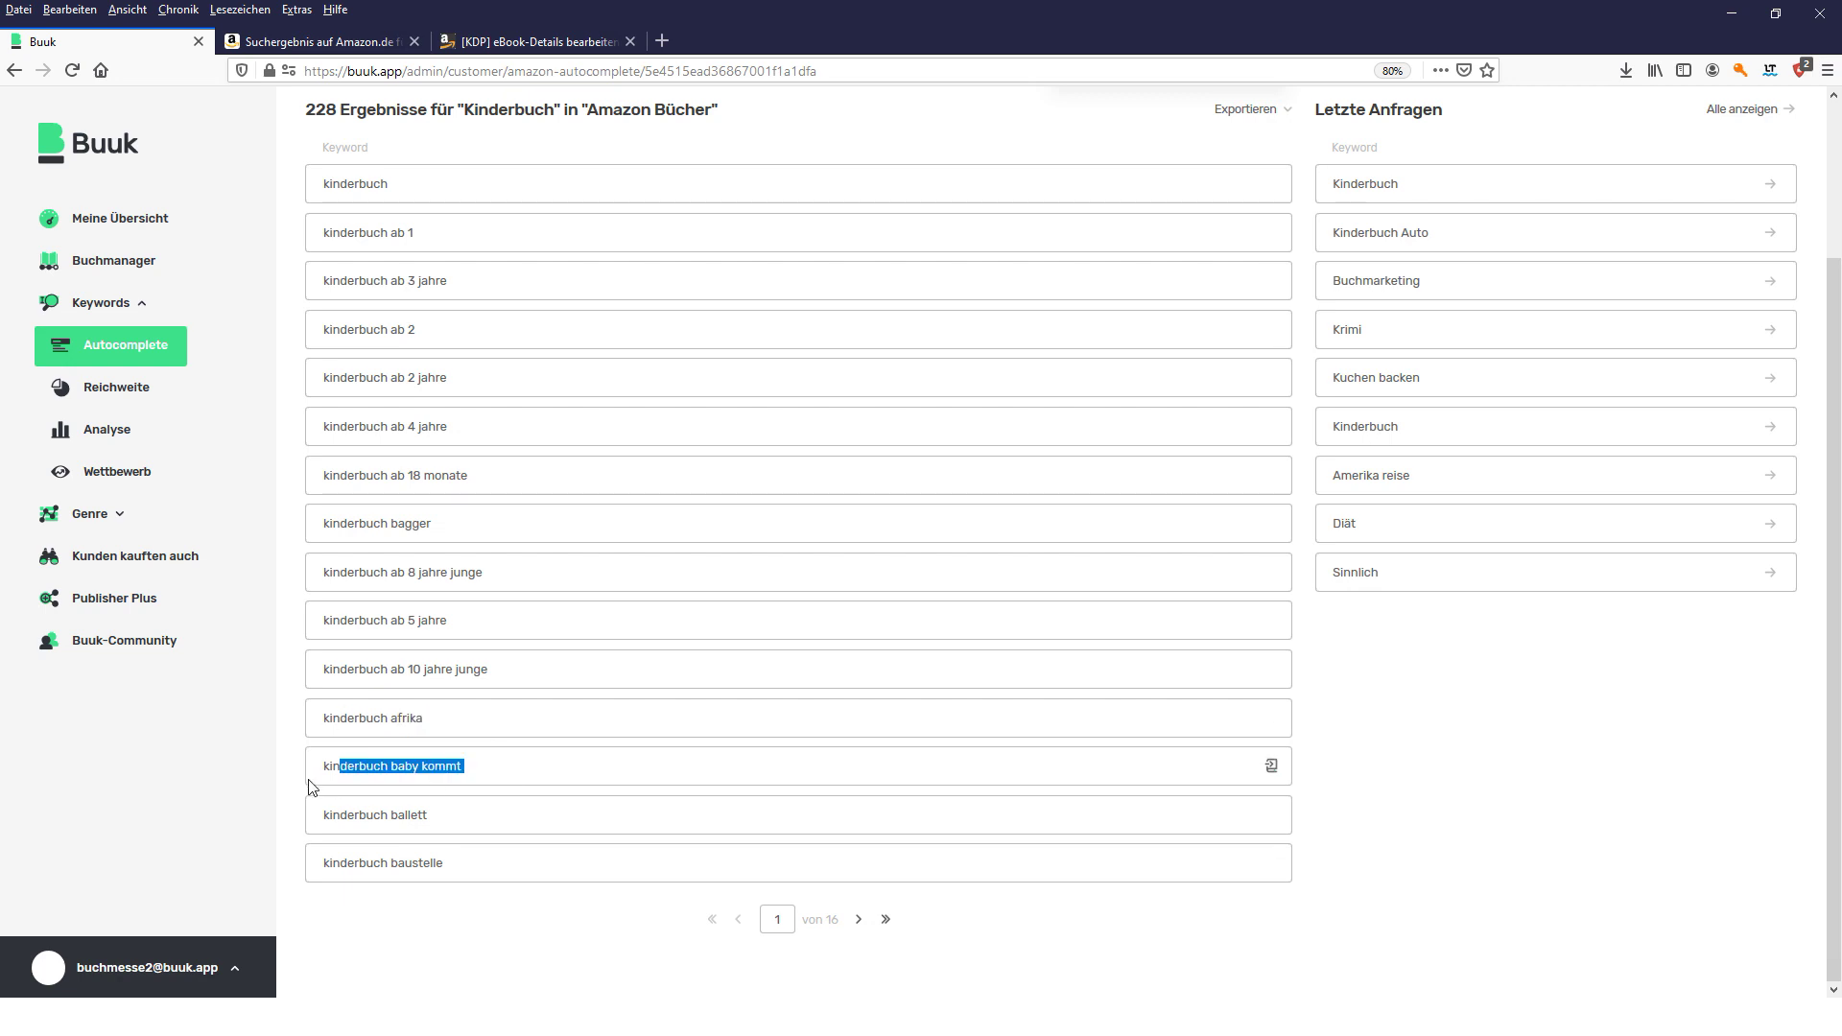
pyautogui.moveTo(461, 822); pyautogui.dragTo(321, 838)
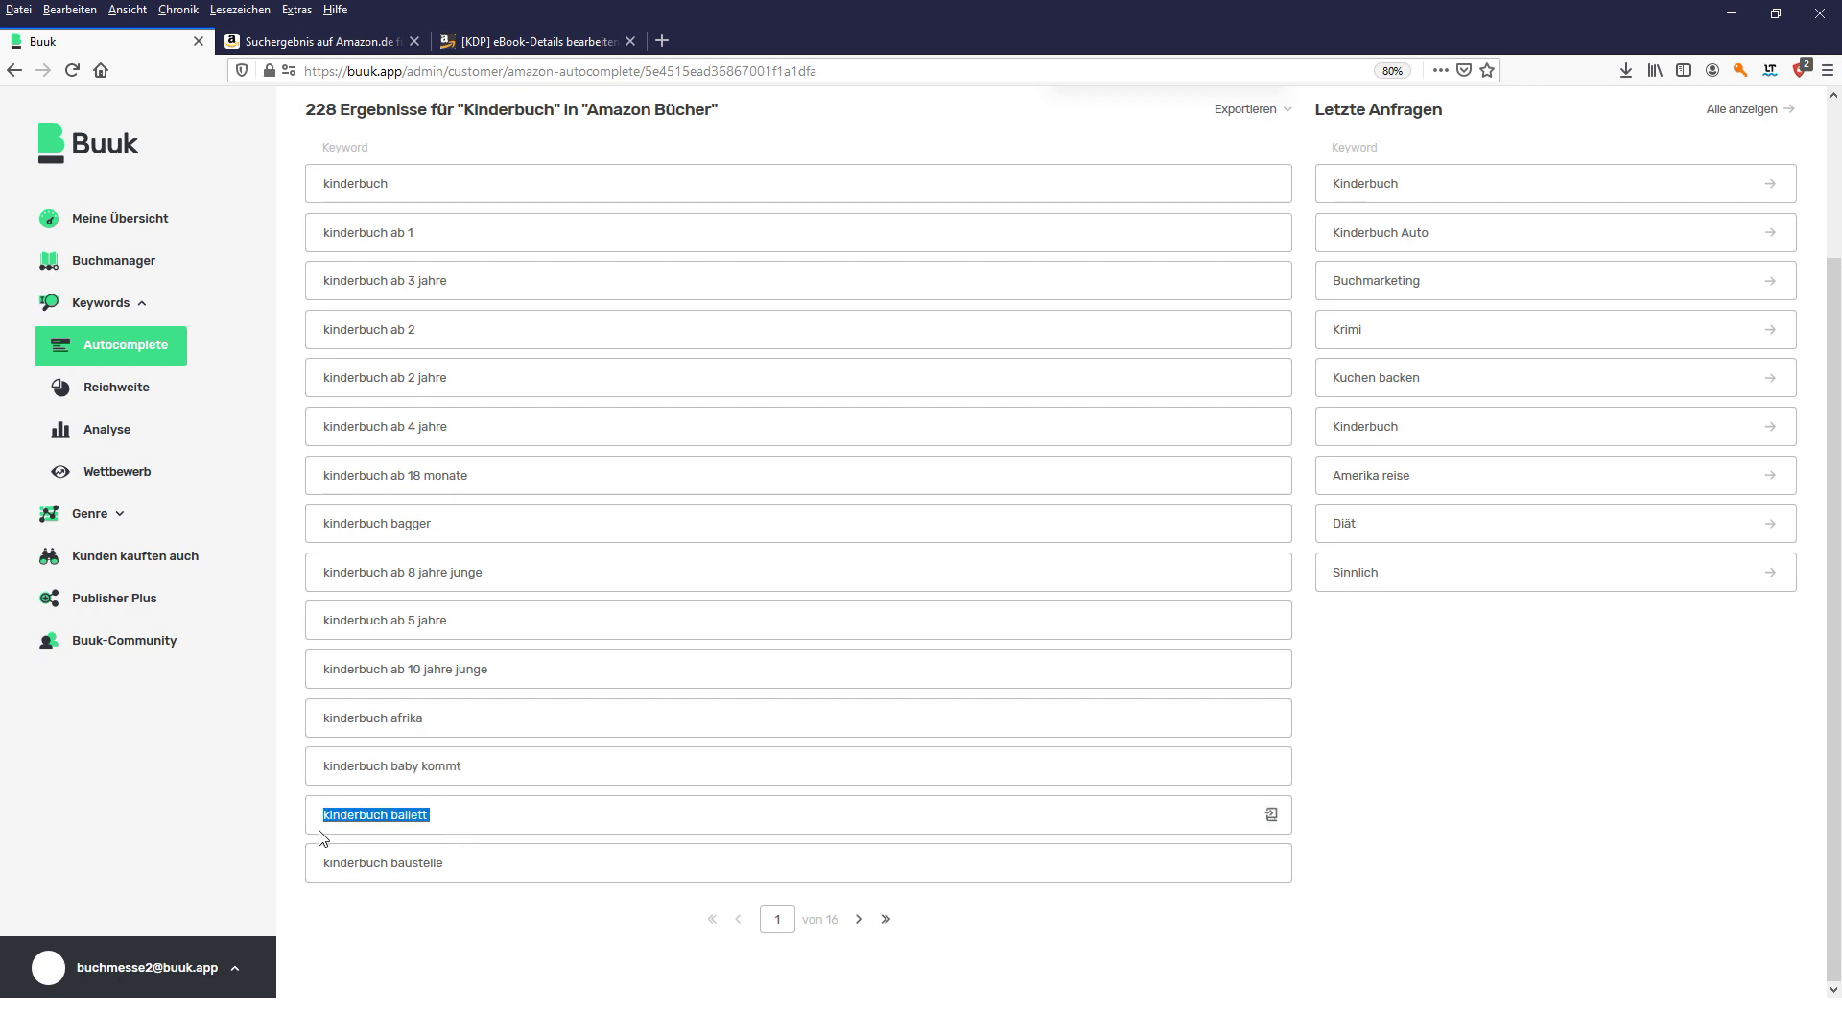
pyautogui.click(445, 876)
pyautogui.moveTo(444, 882); pyautogui.dragTo(318, 868)
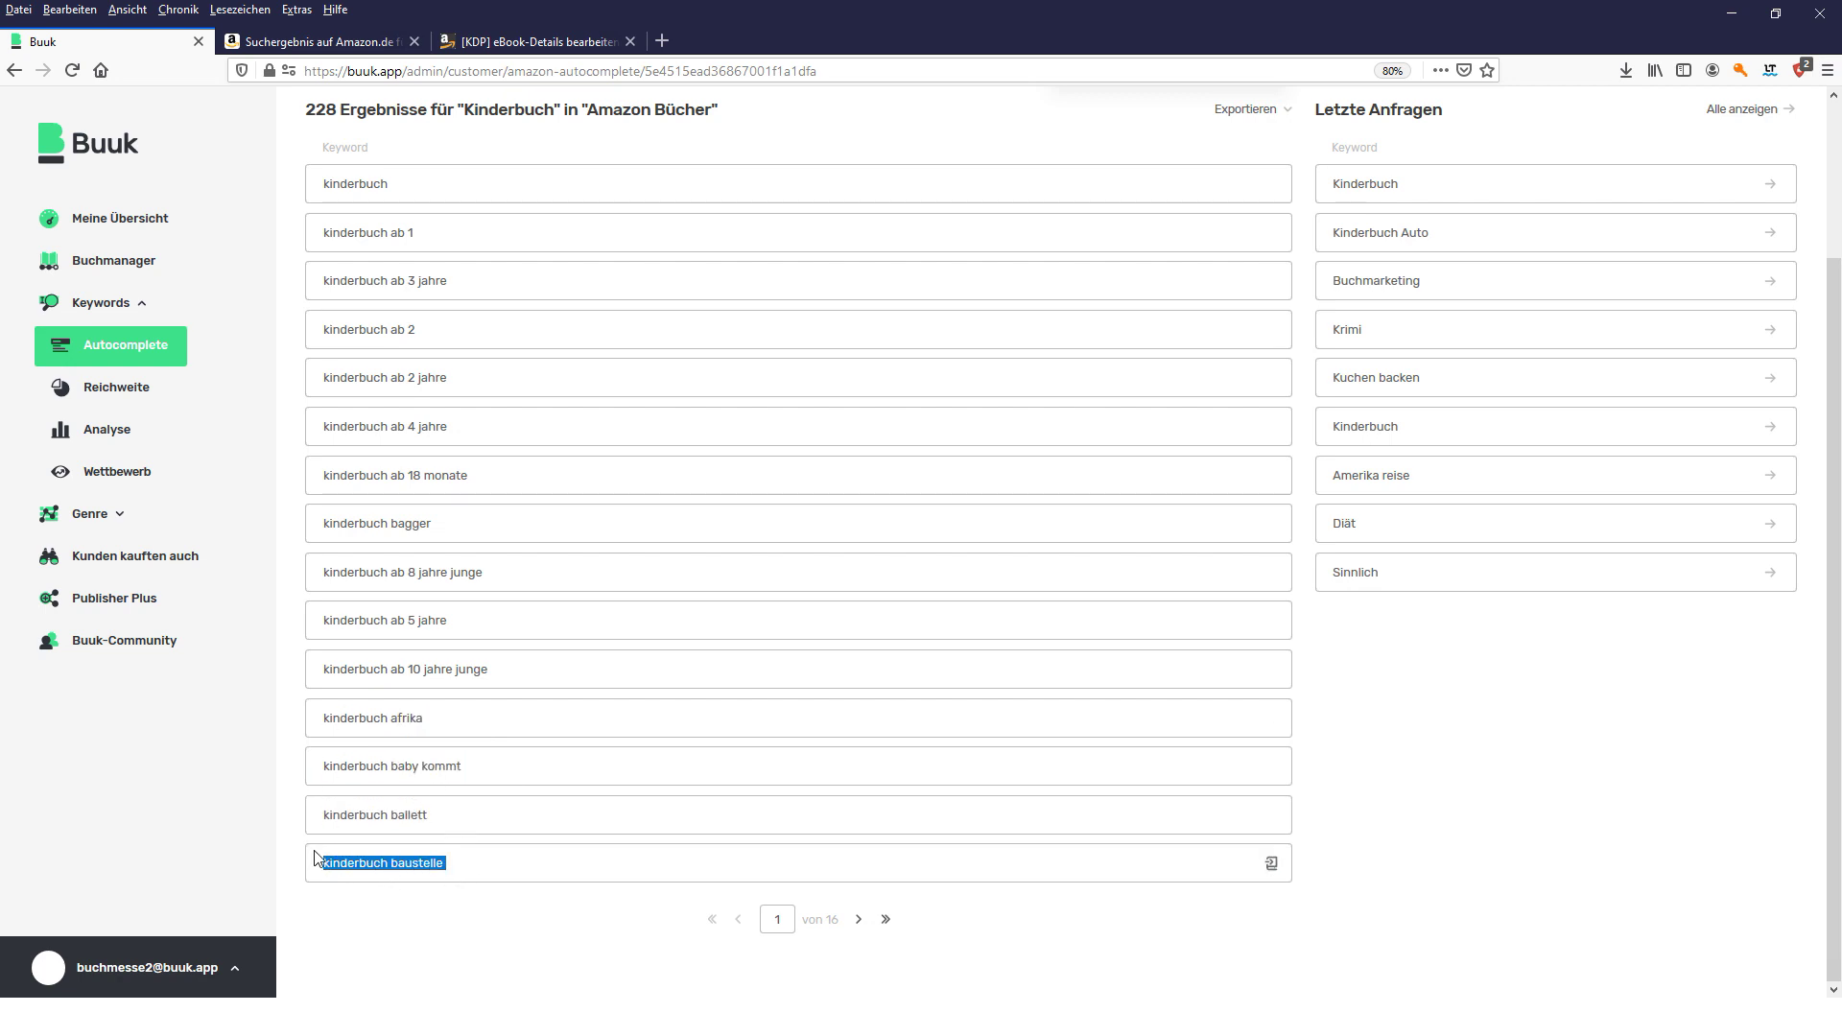
pyautogui.click(288, 693)
pyautogui.scroll(3, 301, 511)
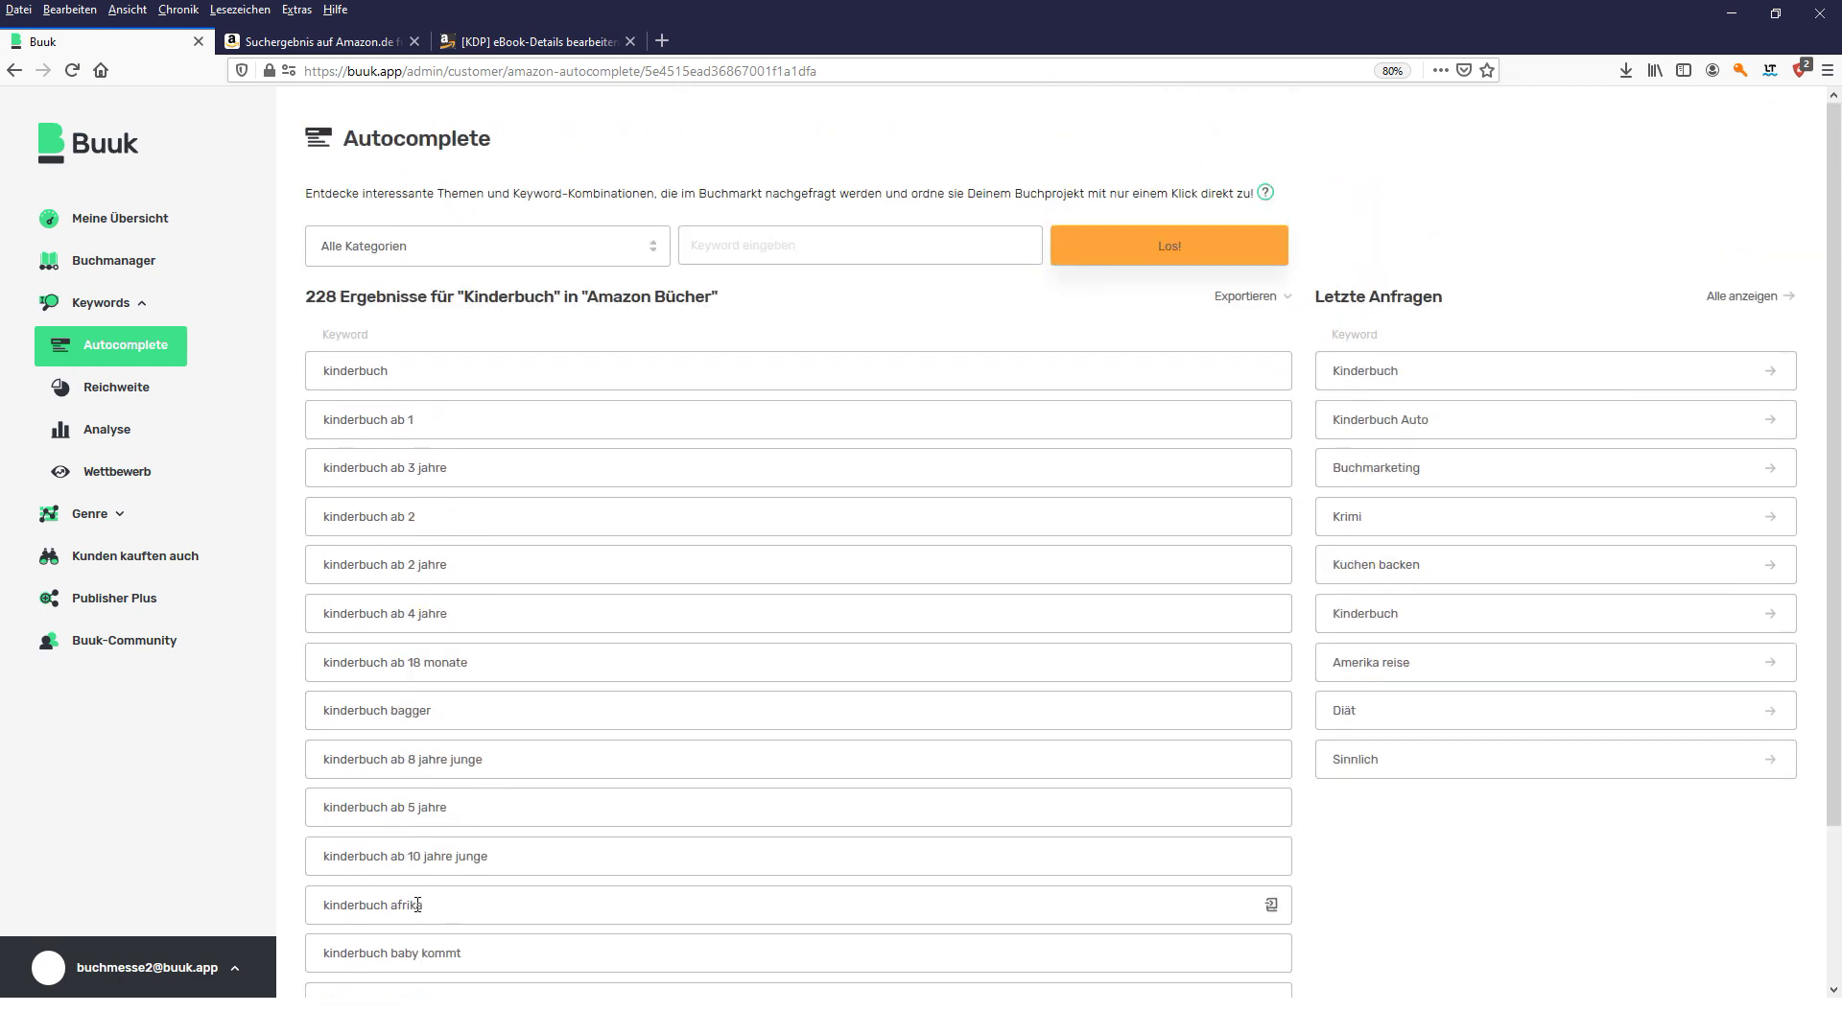
# - Open the Reichweite function and run an Amazon query for the keyword "kinderbuch"
pyautogui.hotkey('alt', 'Tab')
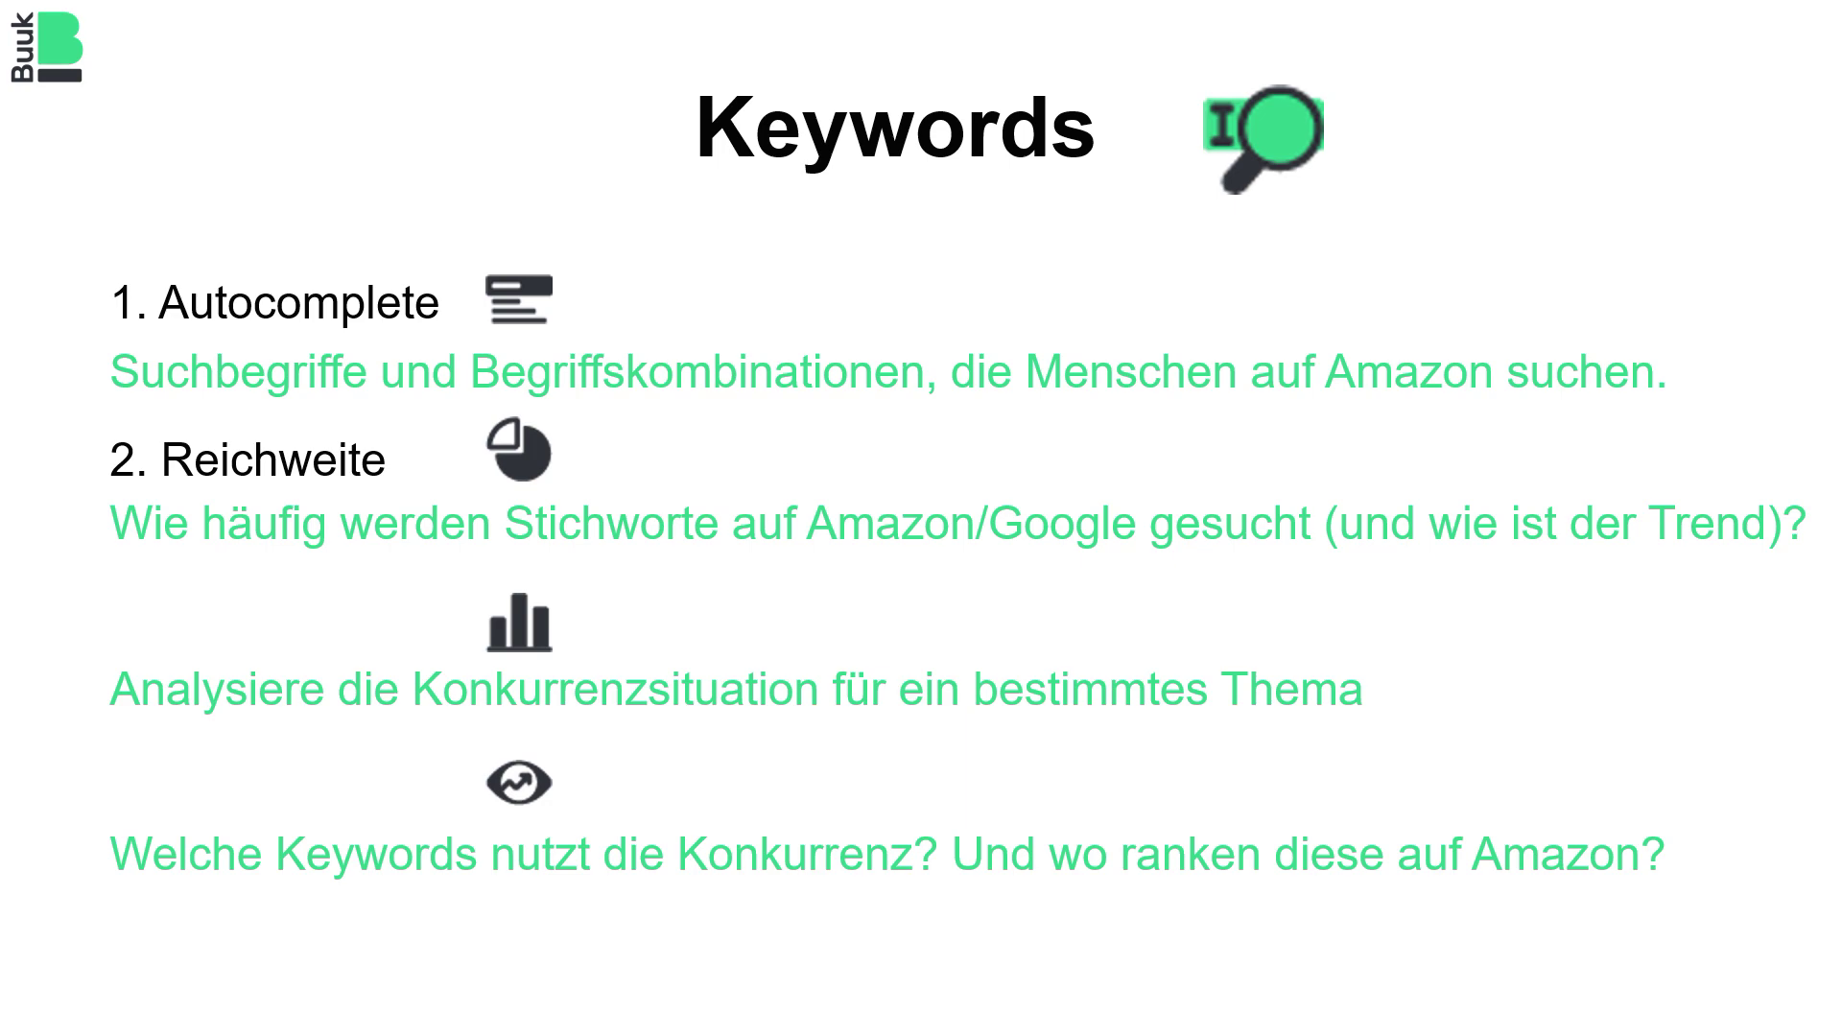
pyautogui.hotkey('alt', 'Tab')
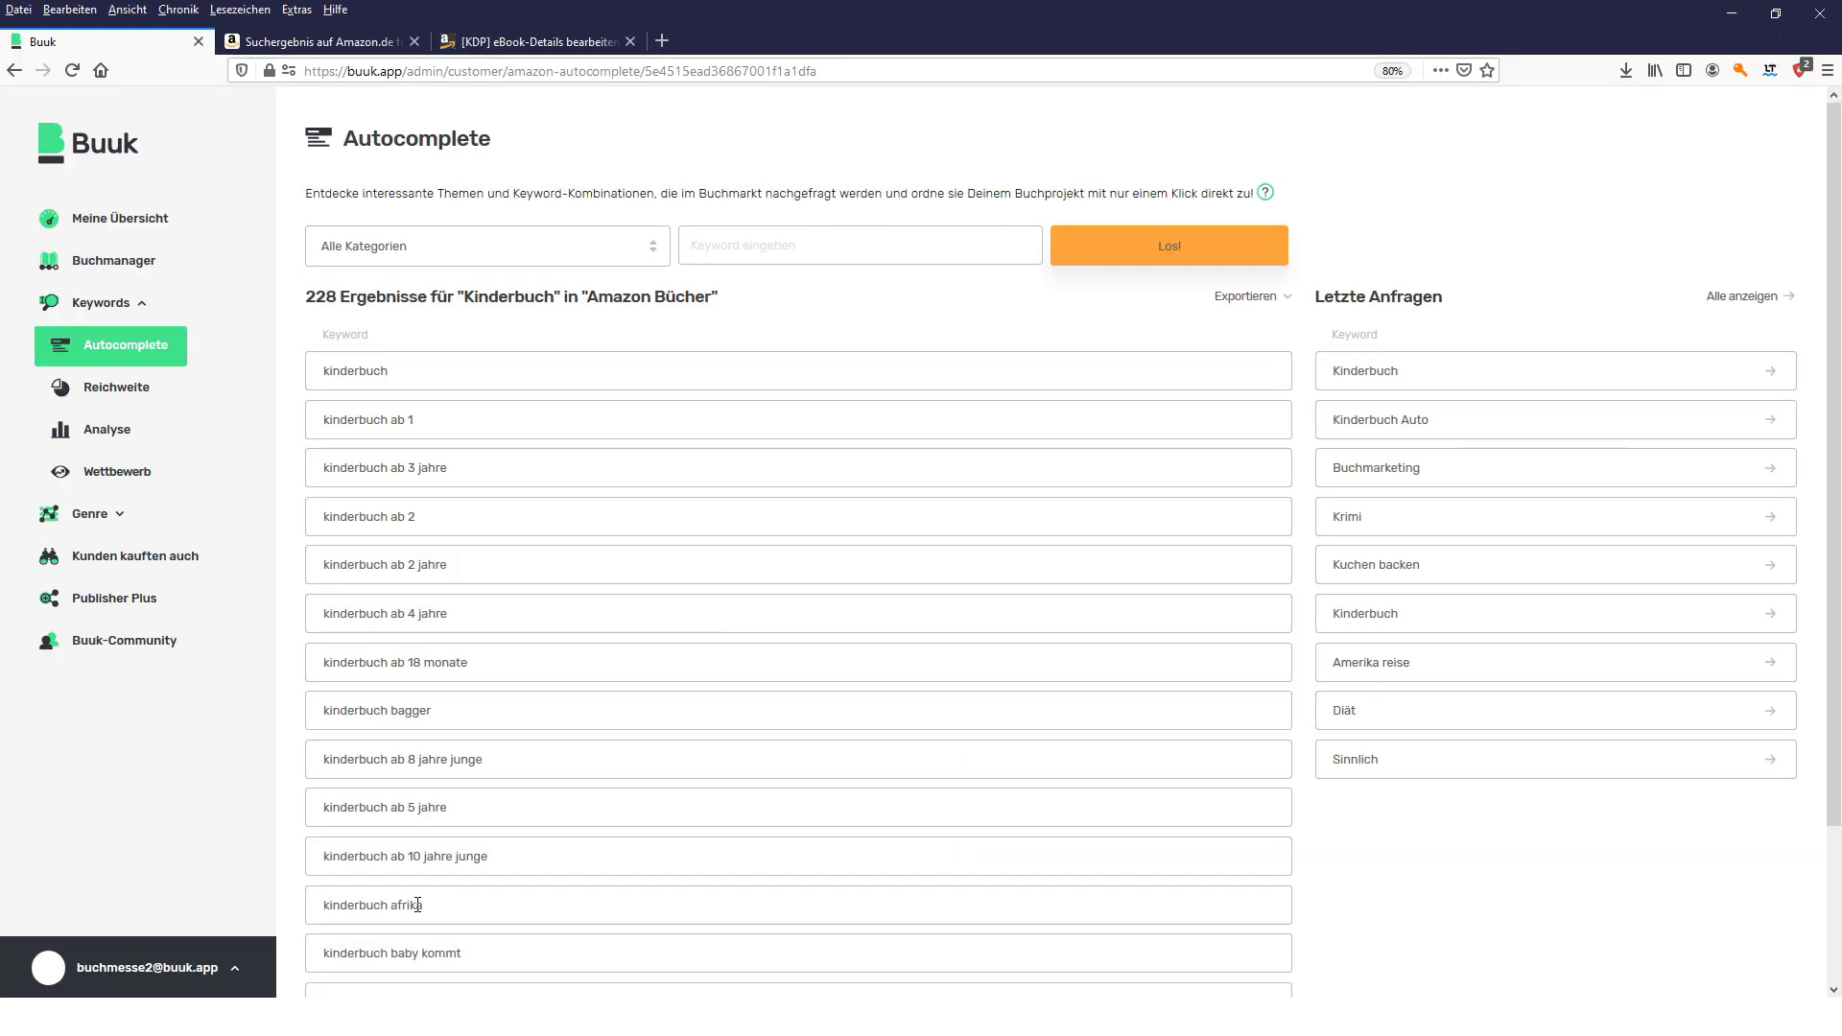
pyautogui.click(74, 397)
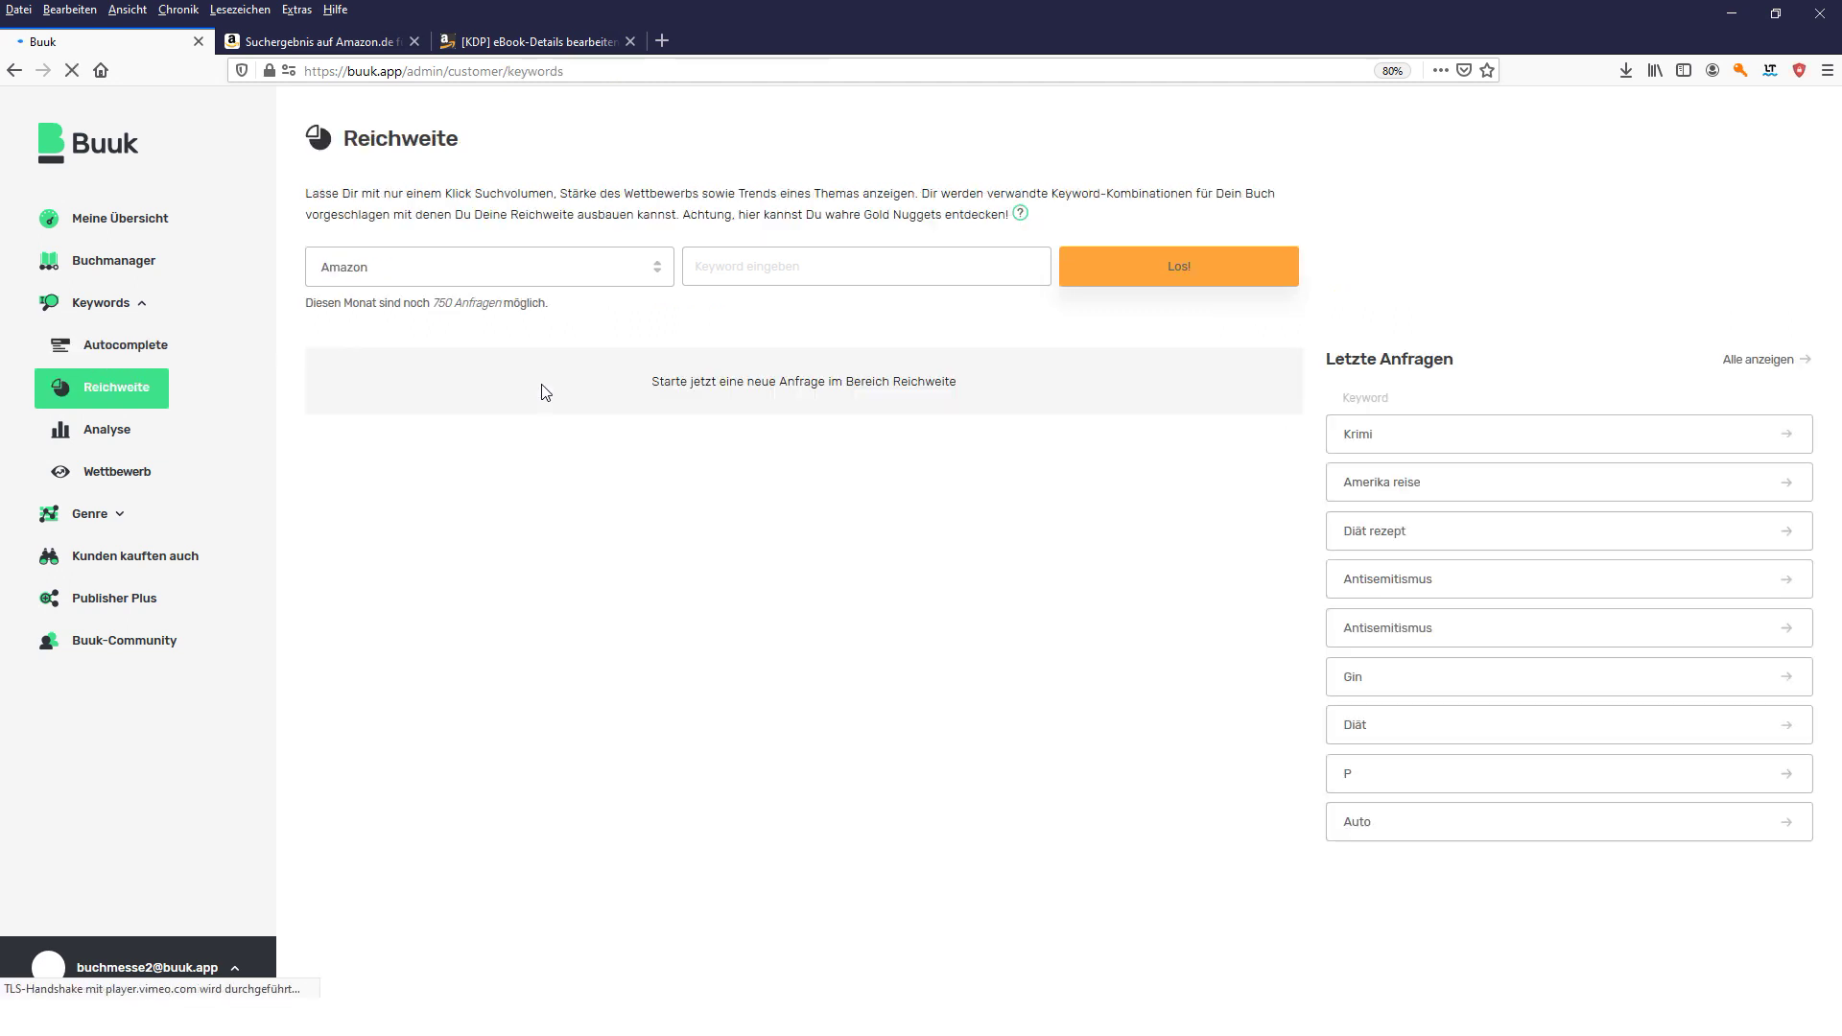
pyautogui.click(749, 265)
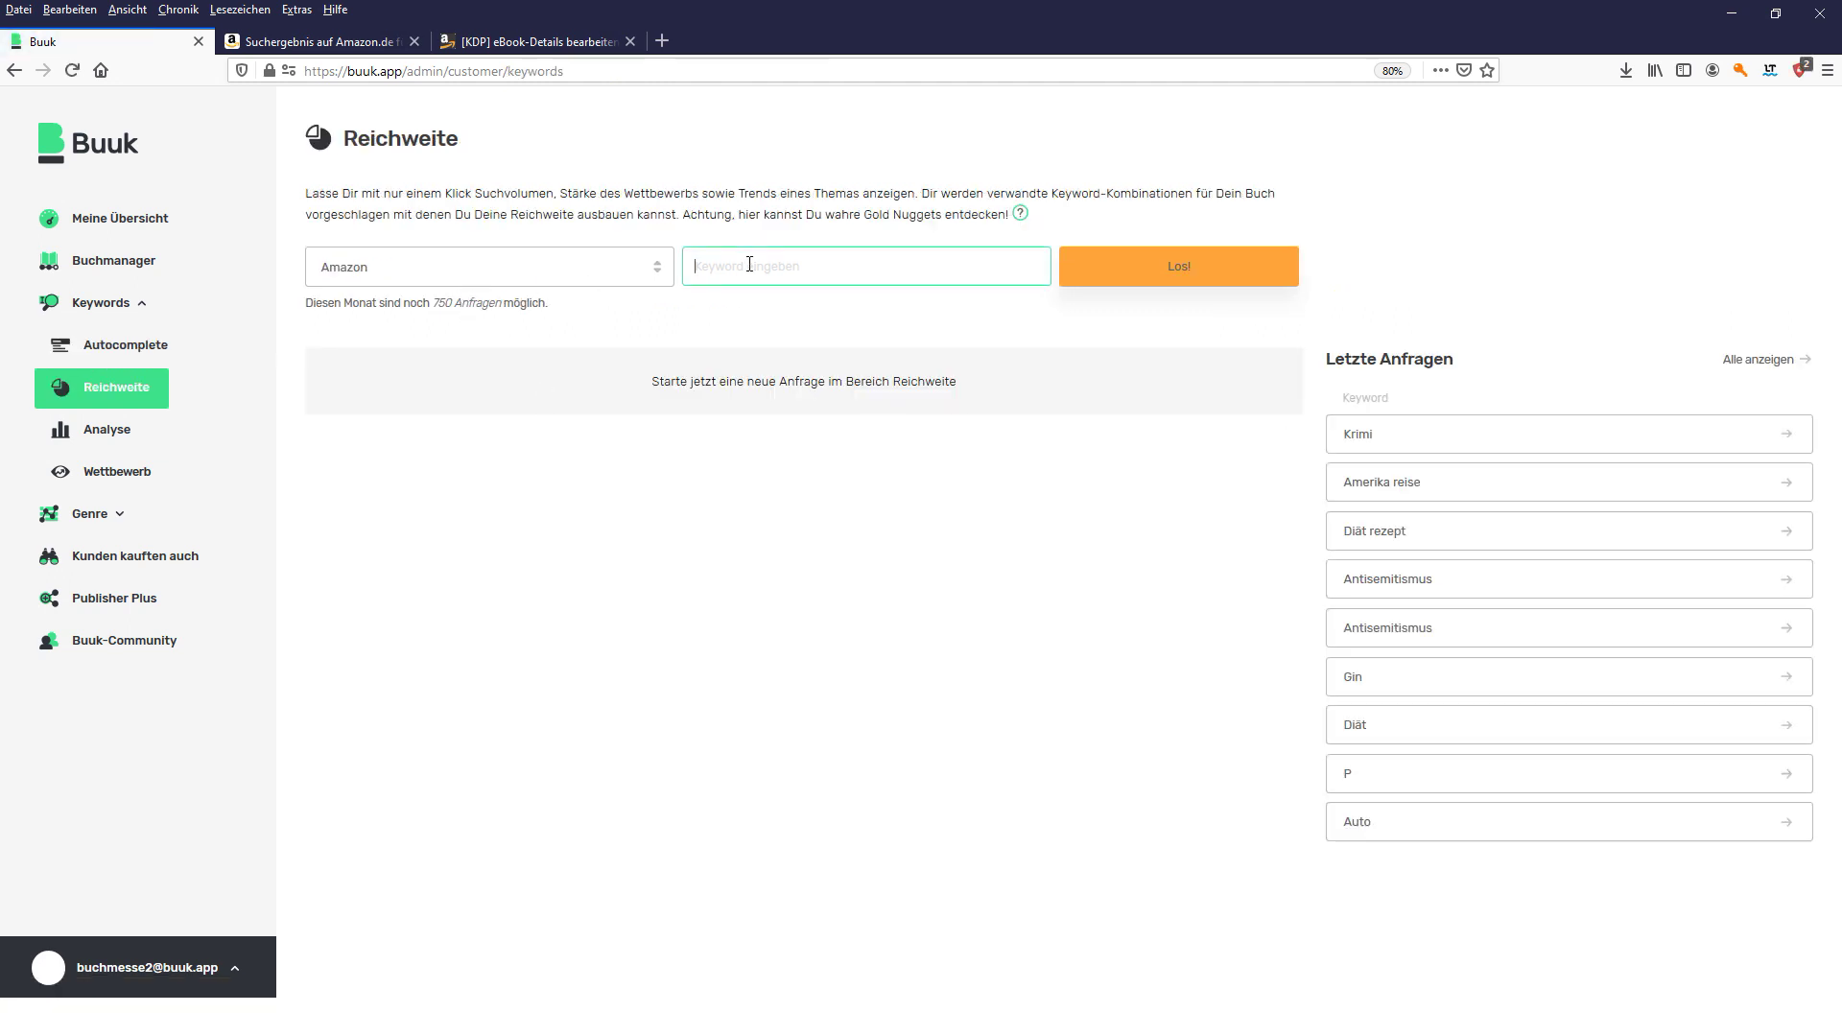
pyautogui.write('kinderbuch')
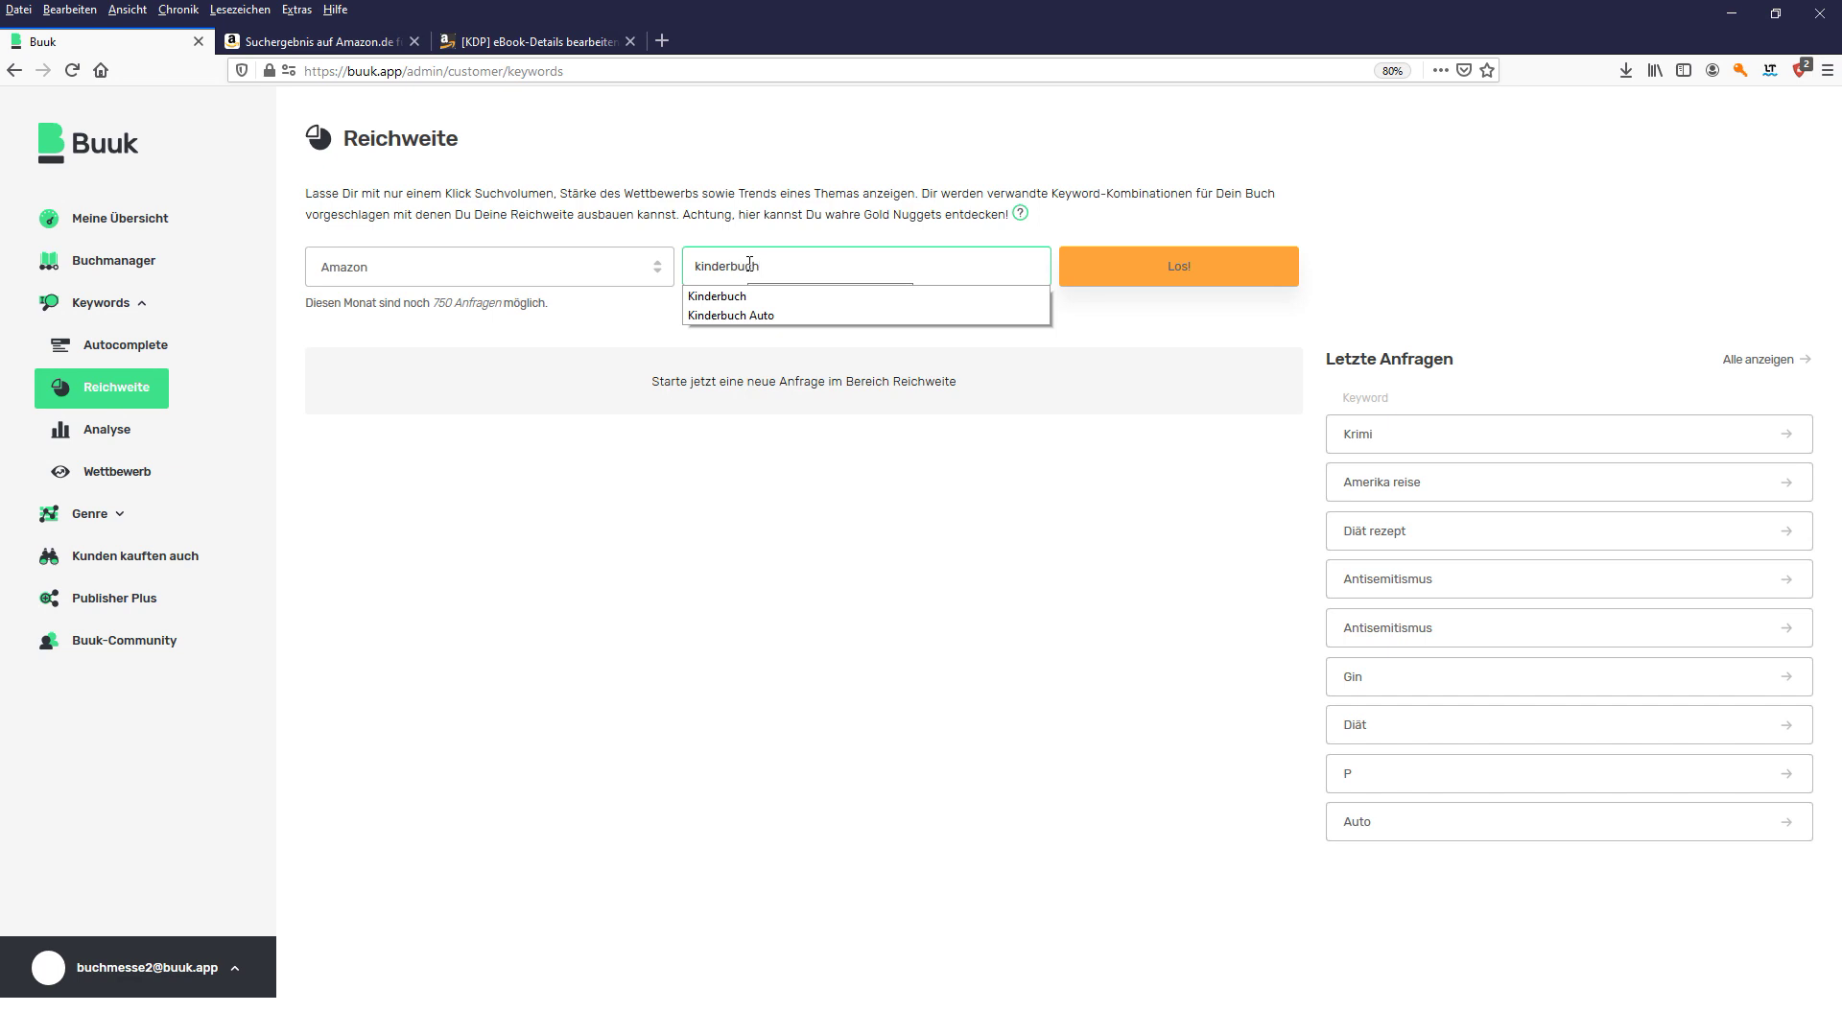
pyautogui.press('Return')
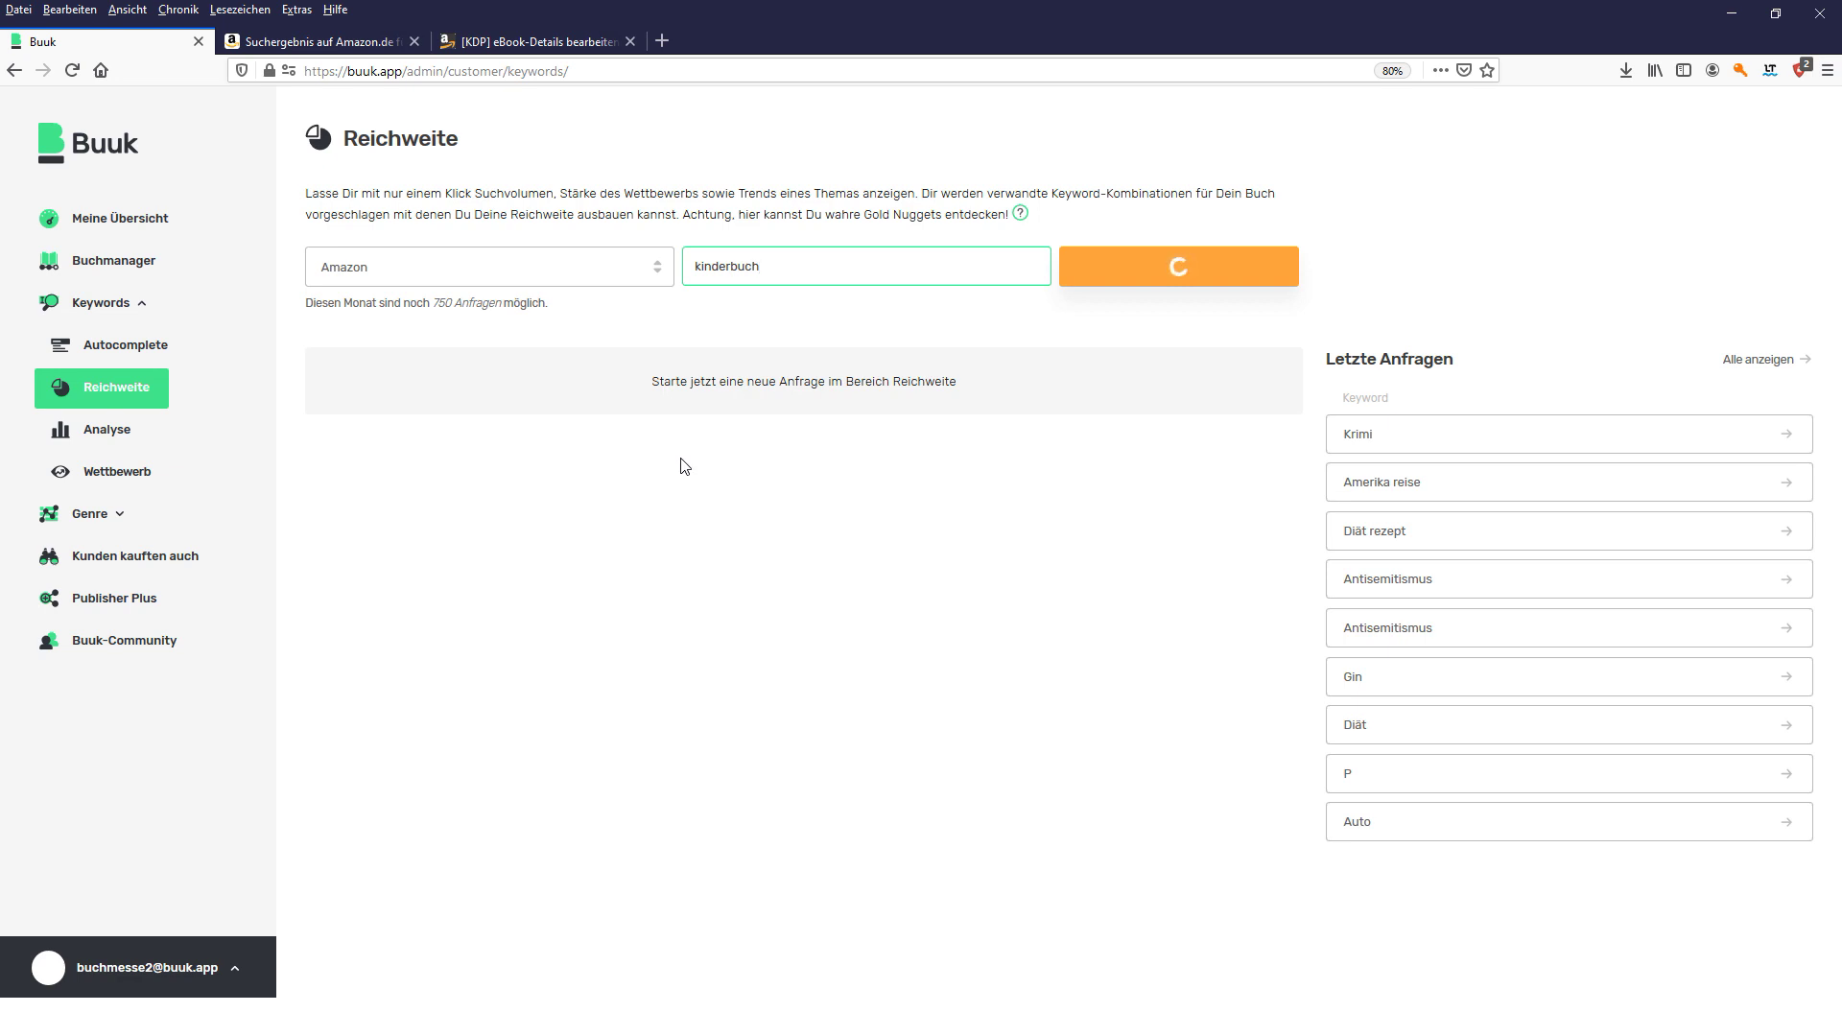
# - Check the available platforms while keeping Amazon, and sort the "kinderbuch" results by monthly searches in descending order
pyautogui.click(627, 275)
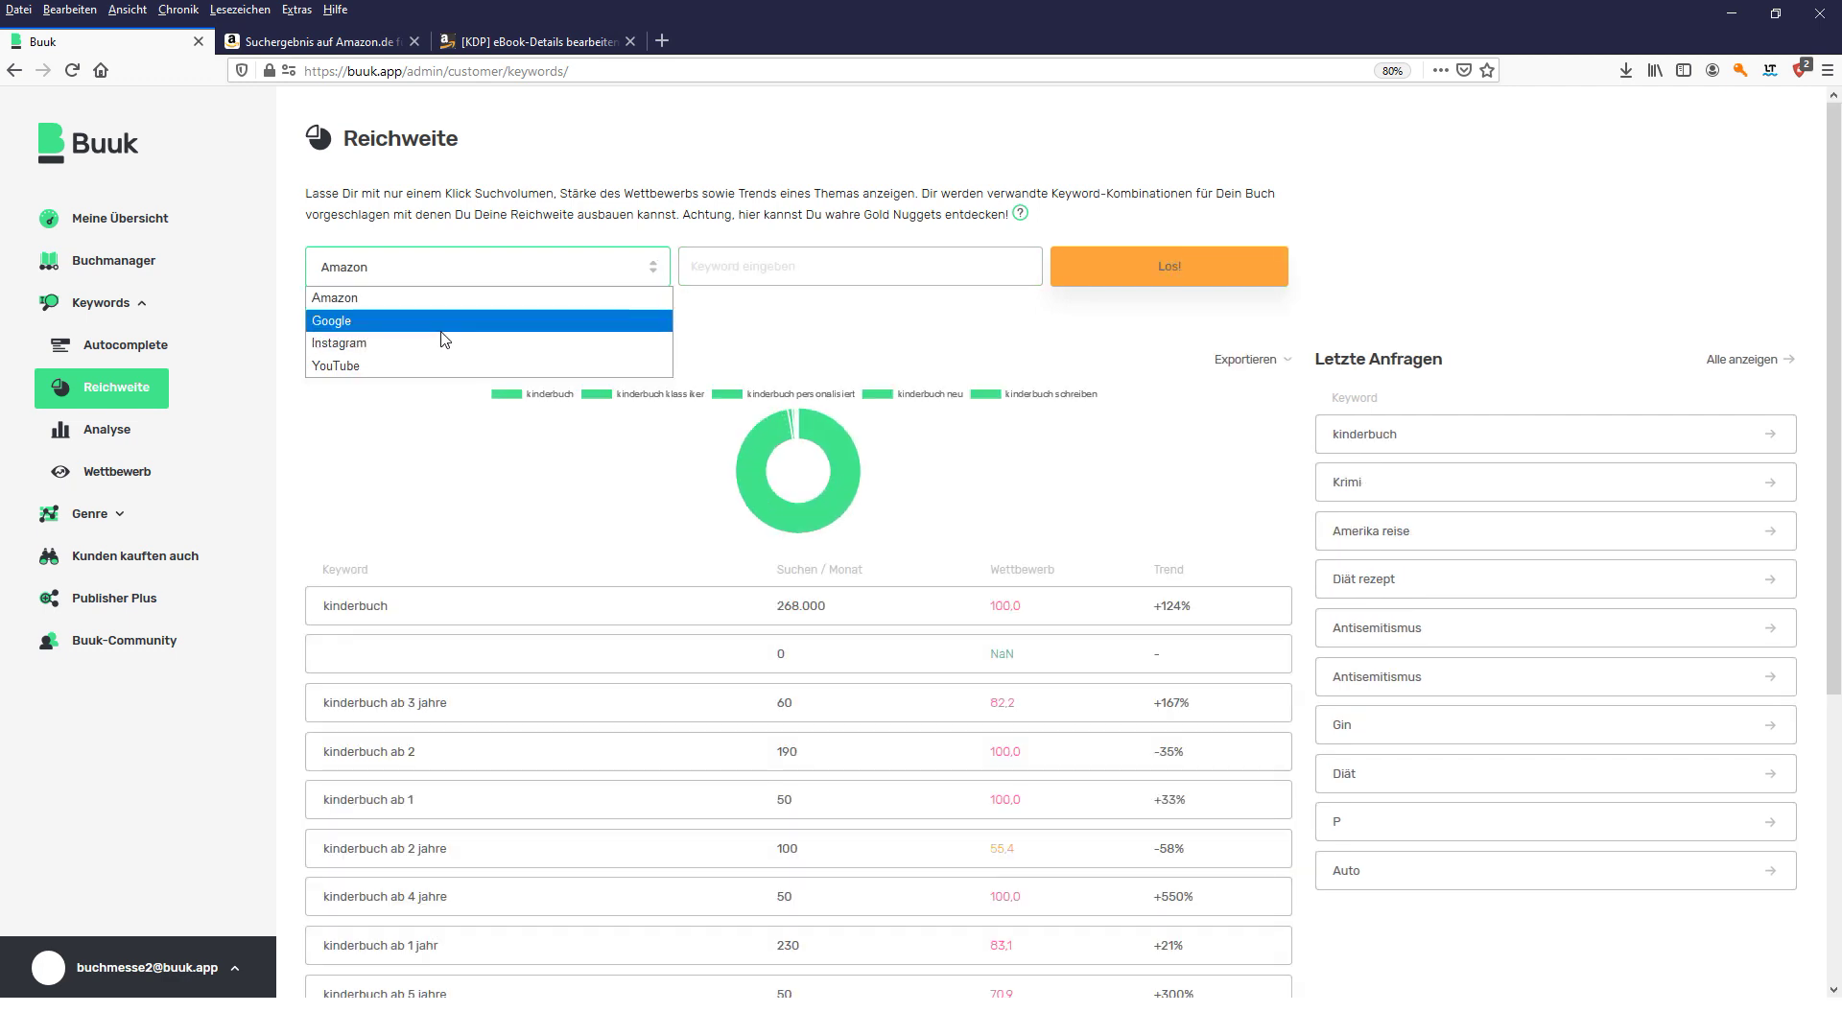
pyautogui.click(294, 302)
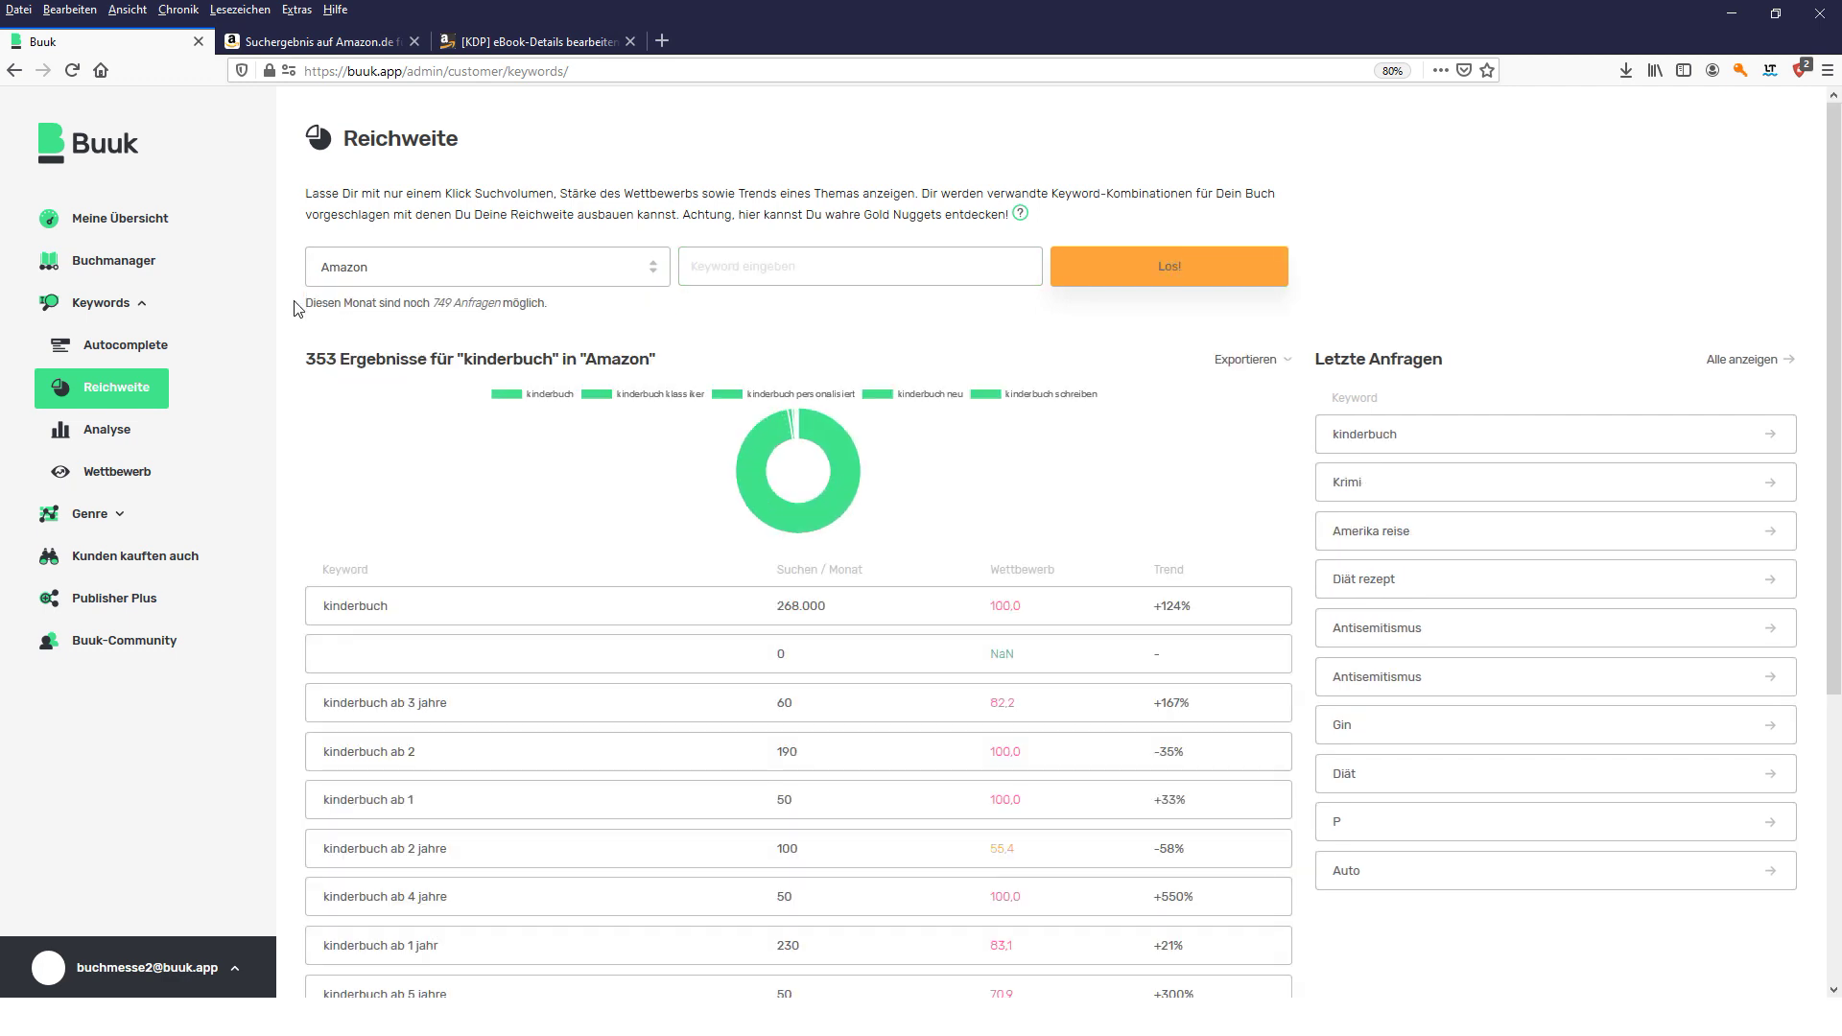
pyautogui.scroll(-1, 711, 440)
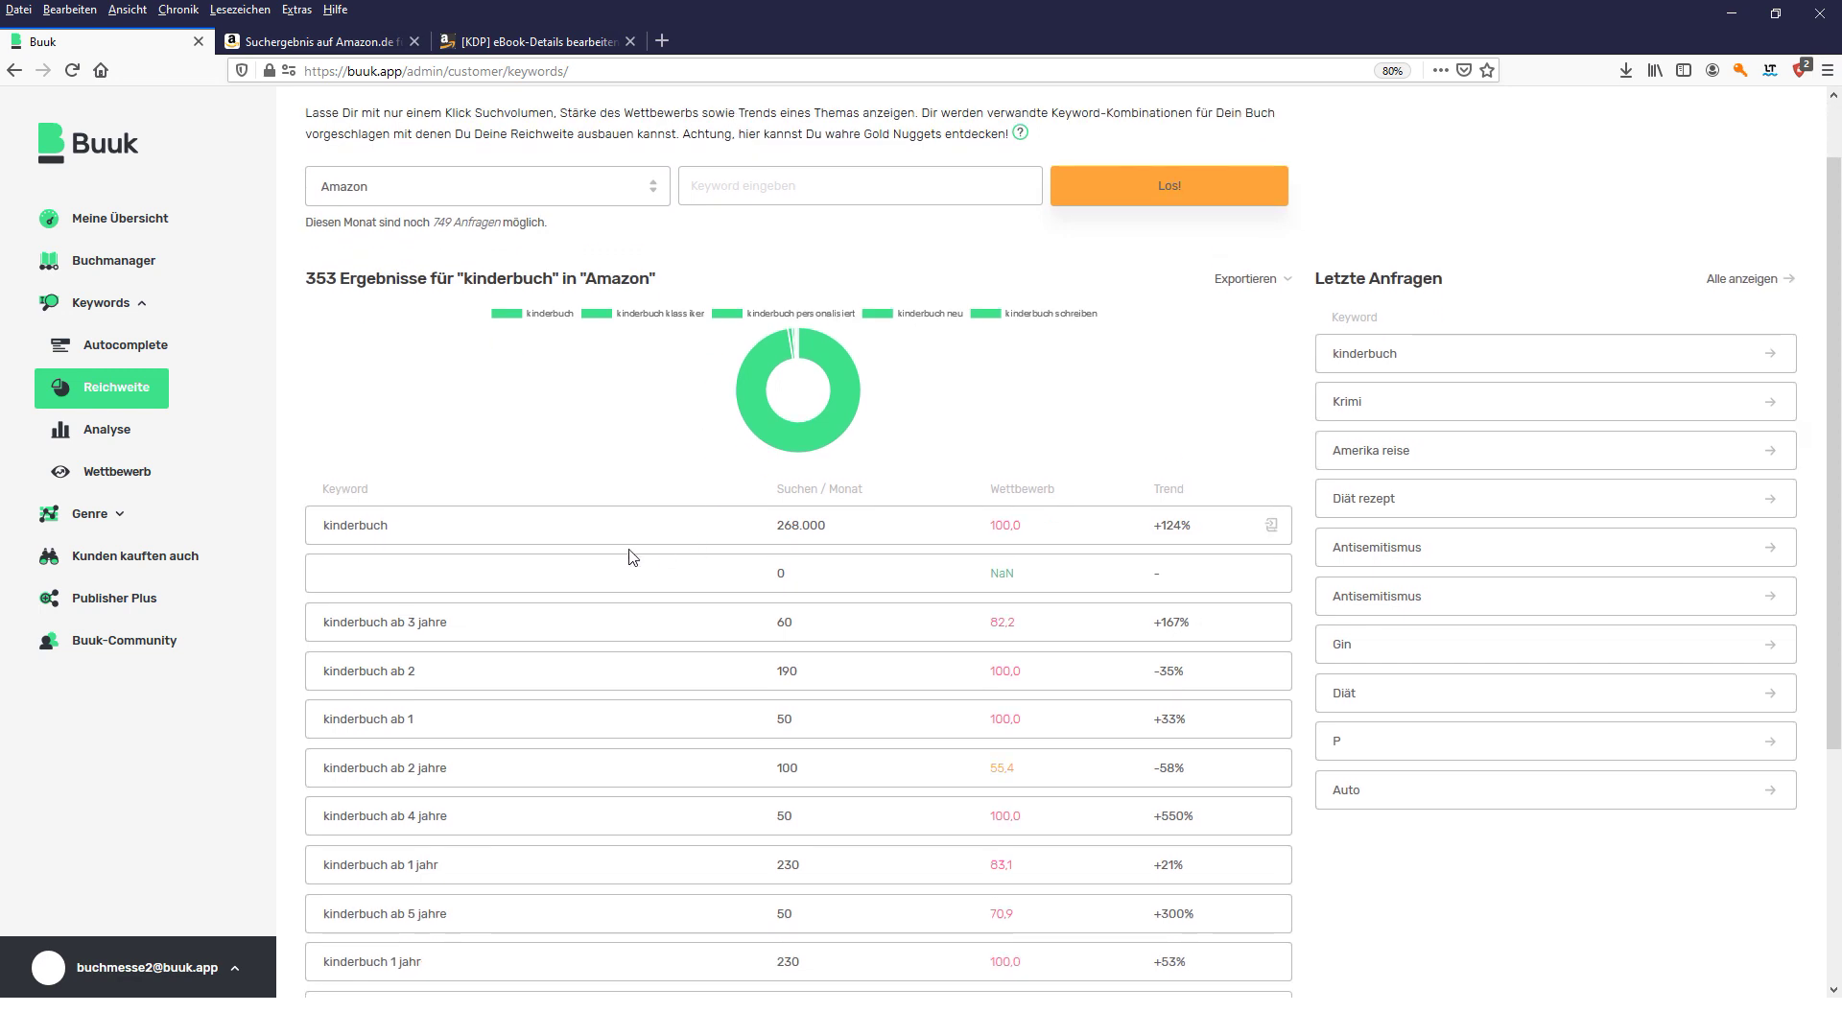
pyautogui.click(813, 499)
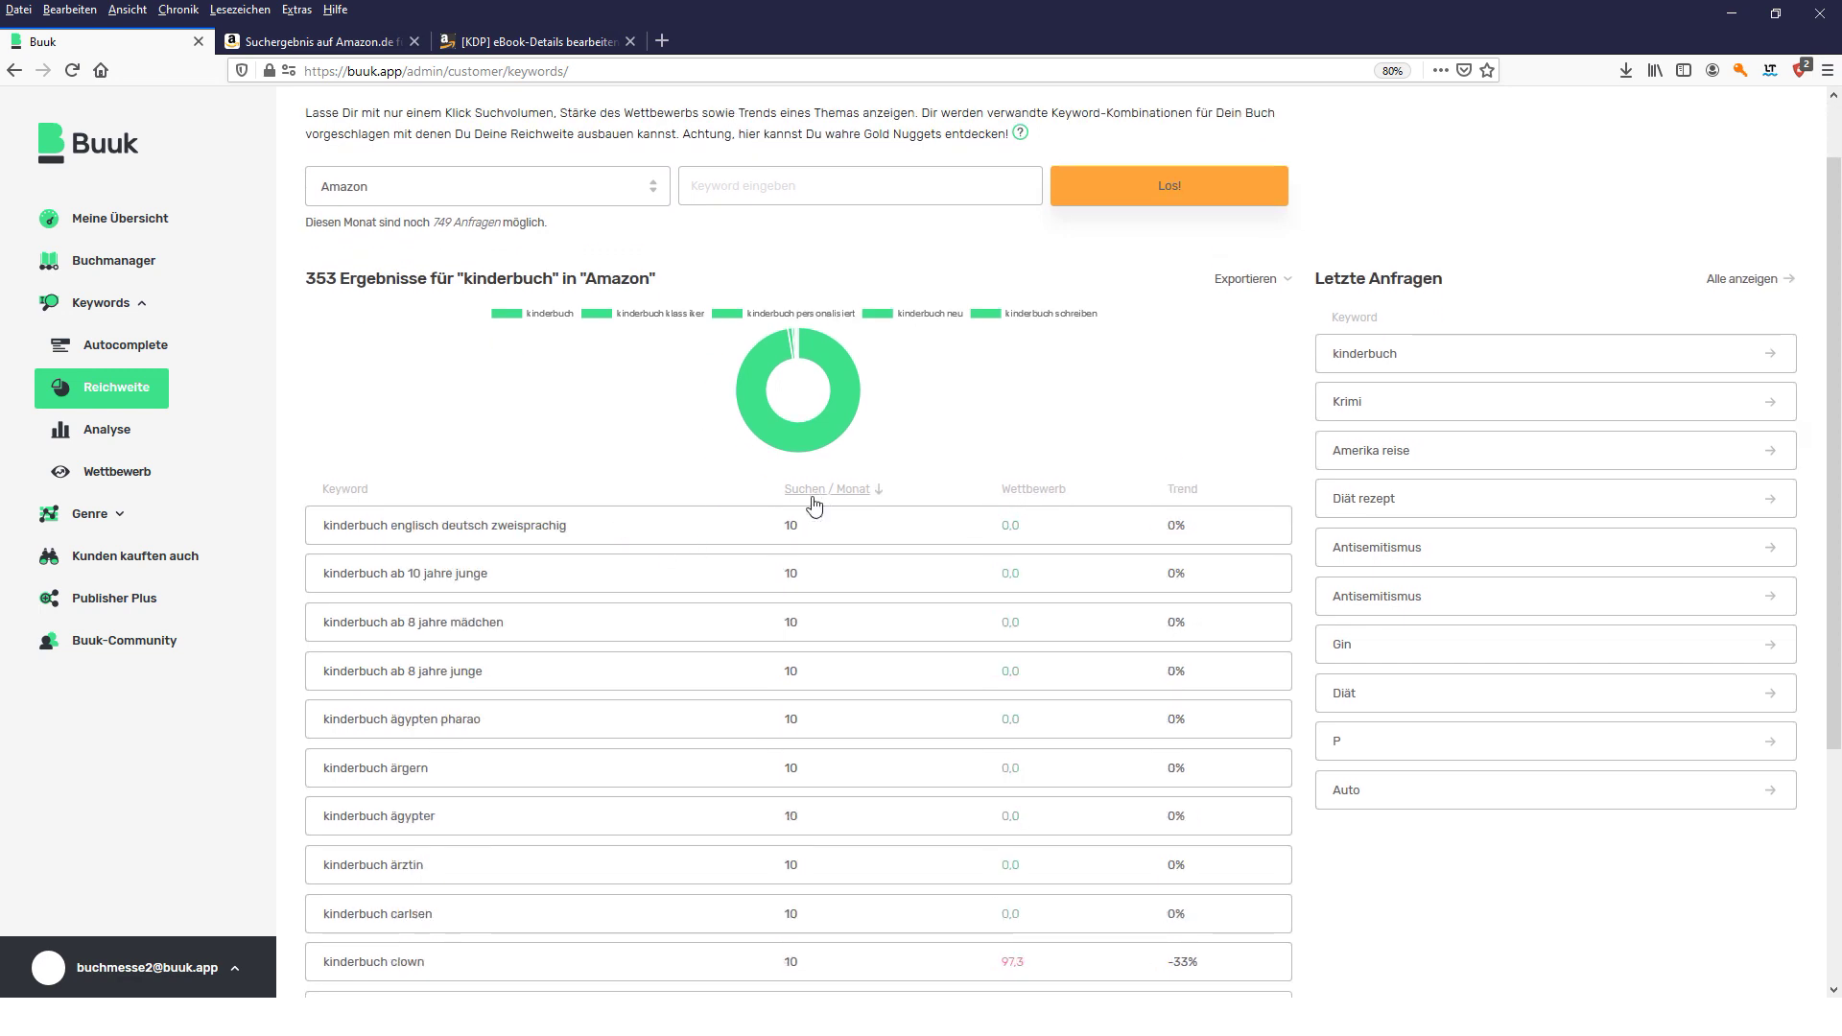
pyautogui.click(813, 501)
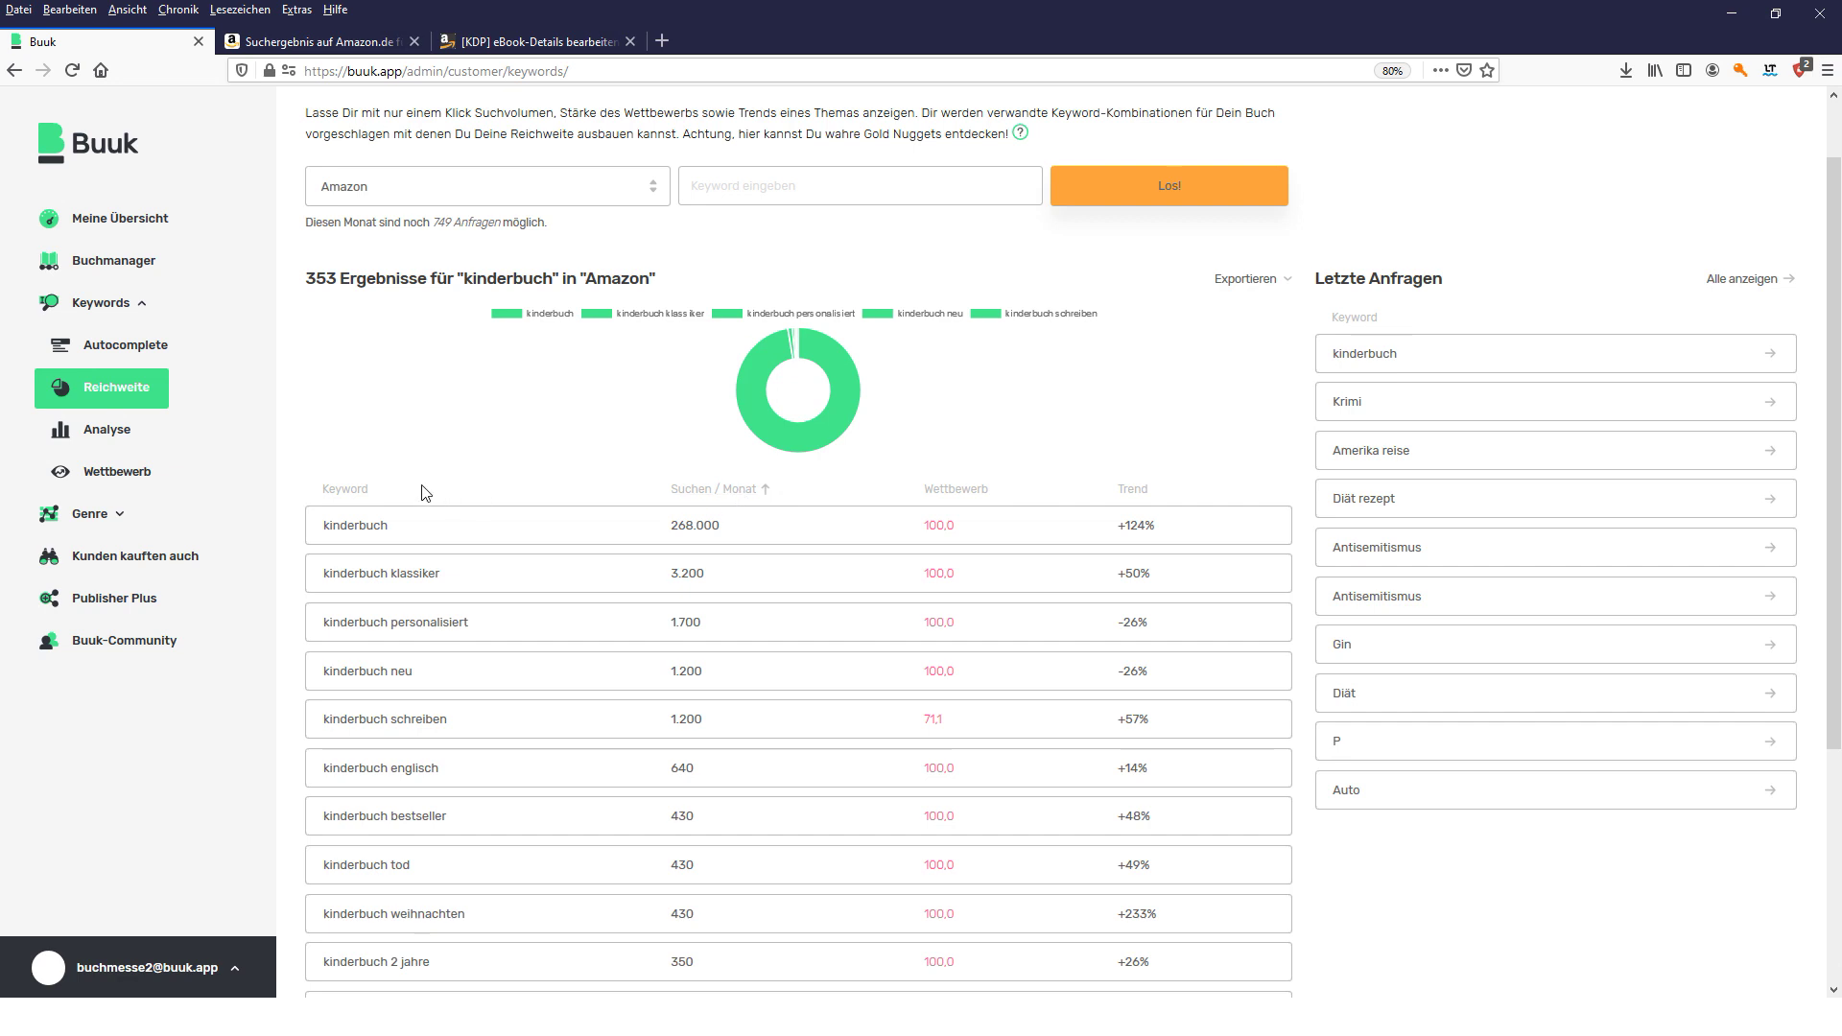
# - Examine the monthly search volume and the 12-month trend of the keyword "kinderbuch"
pyautogui.scroll(1, 384, 465)
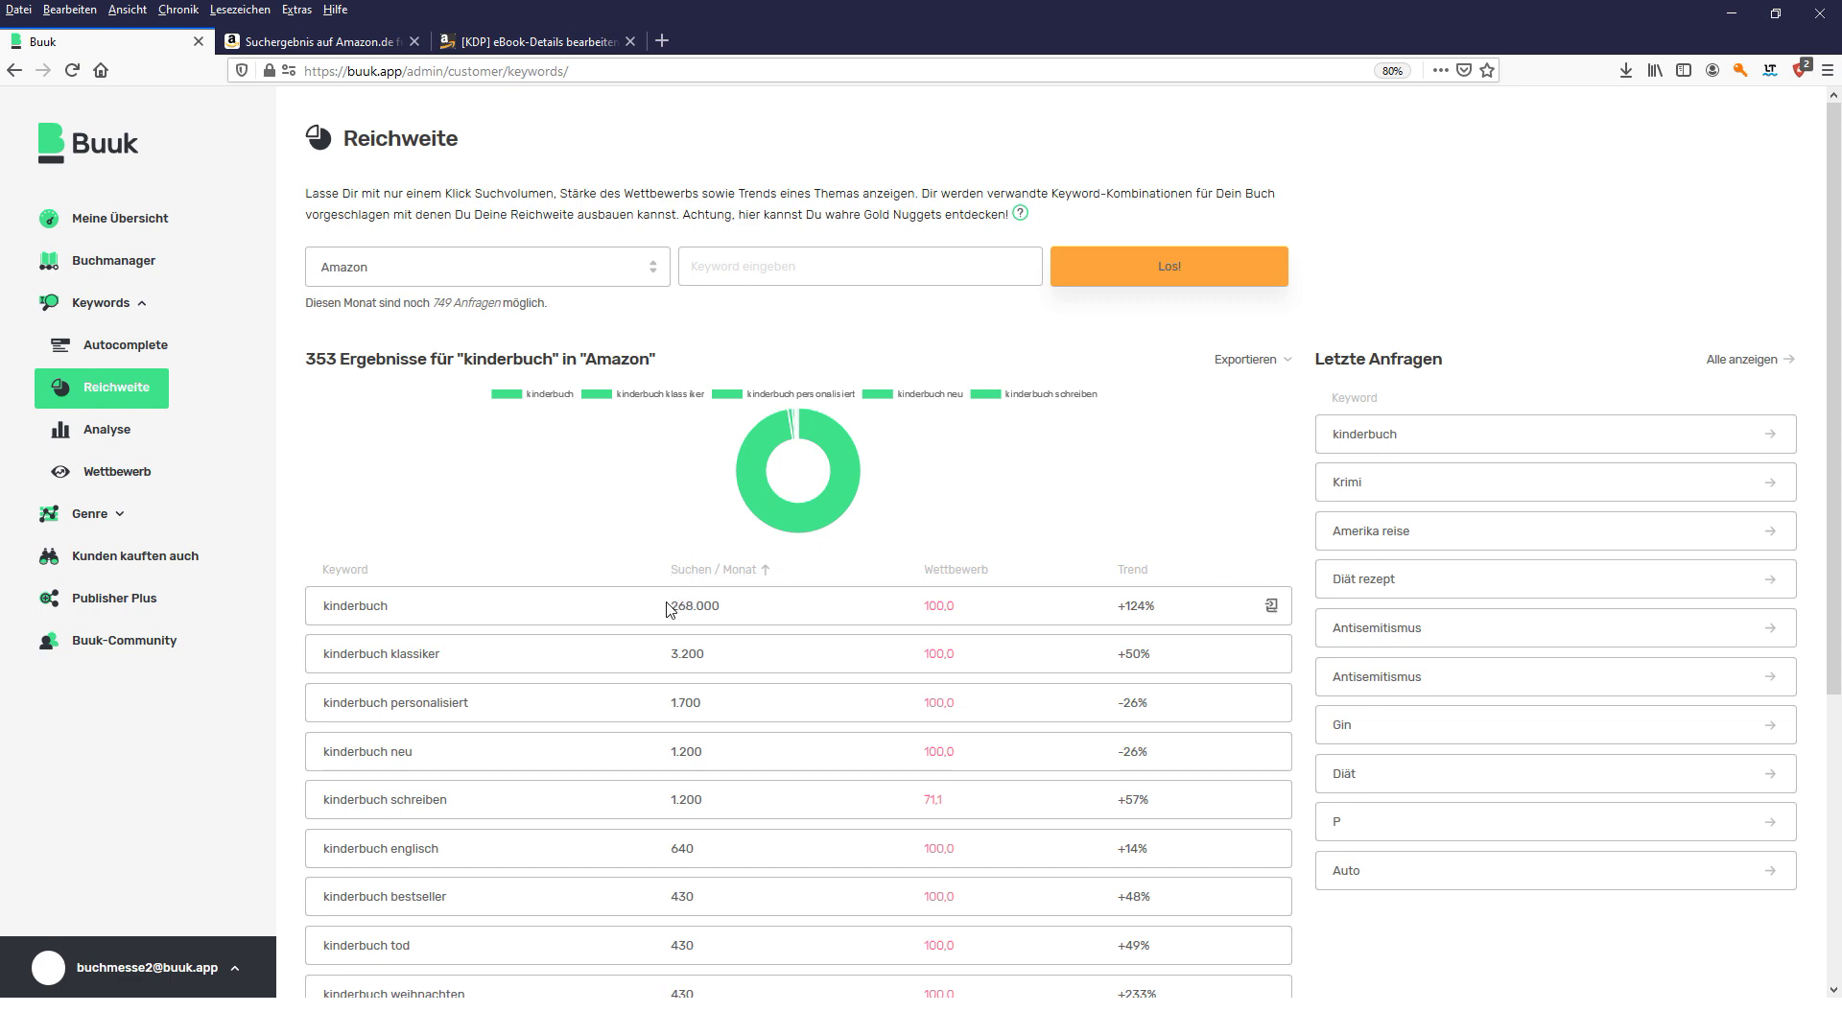
pyautogui.moveTo(669, 608); pyautogui.dragTo(732, 616)
pyautogui.moveTo(1142, 610)
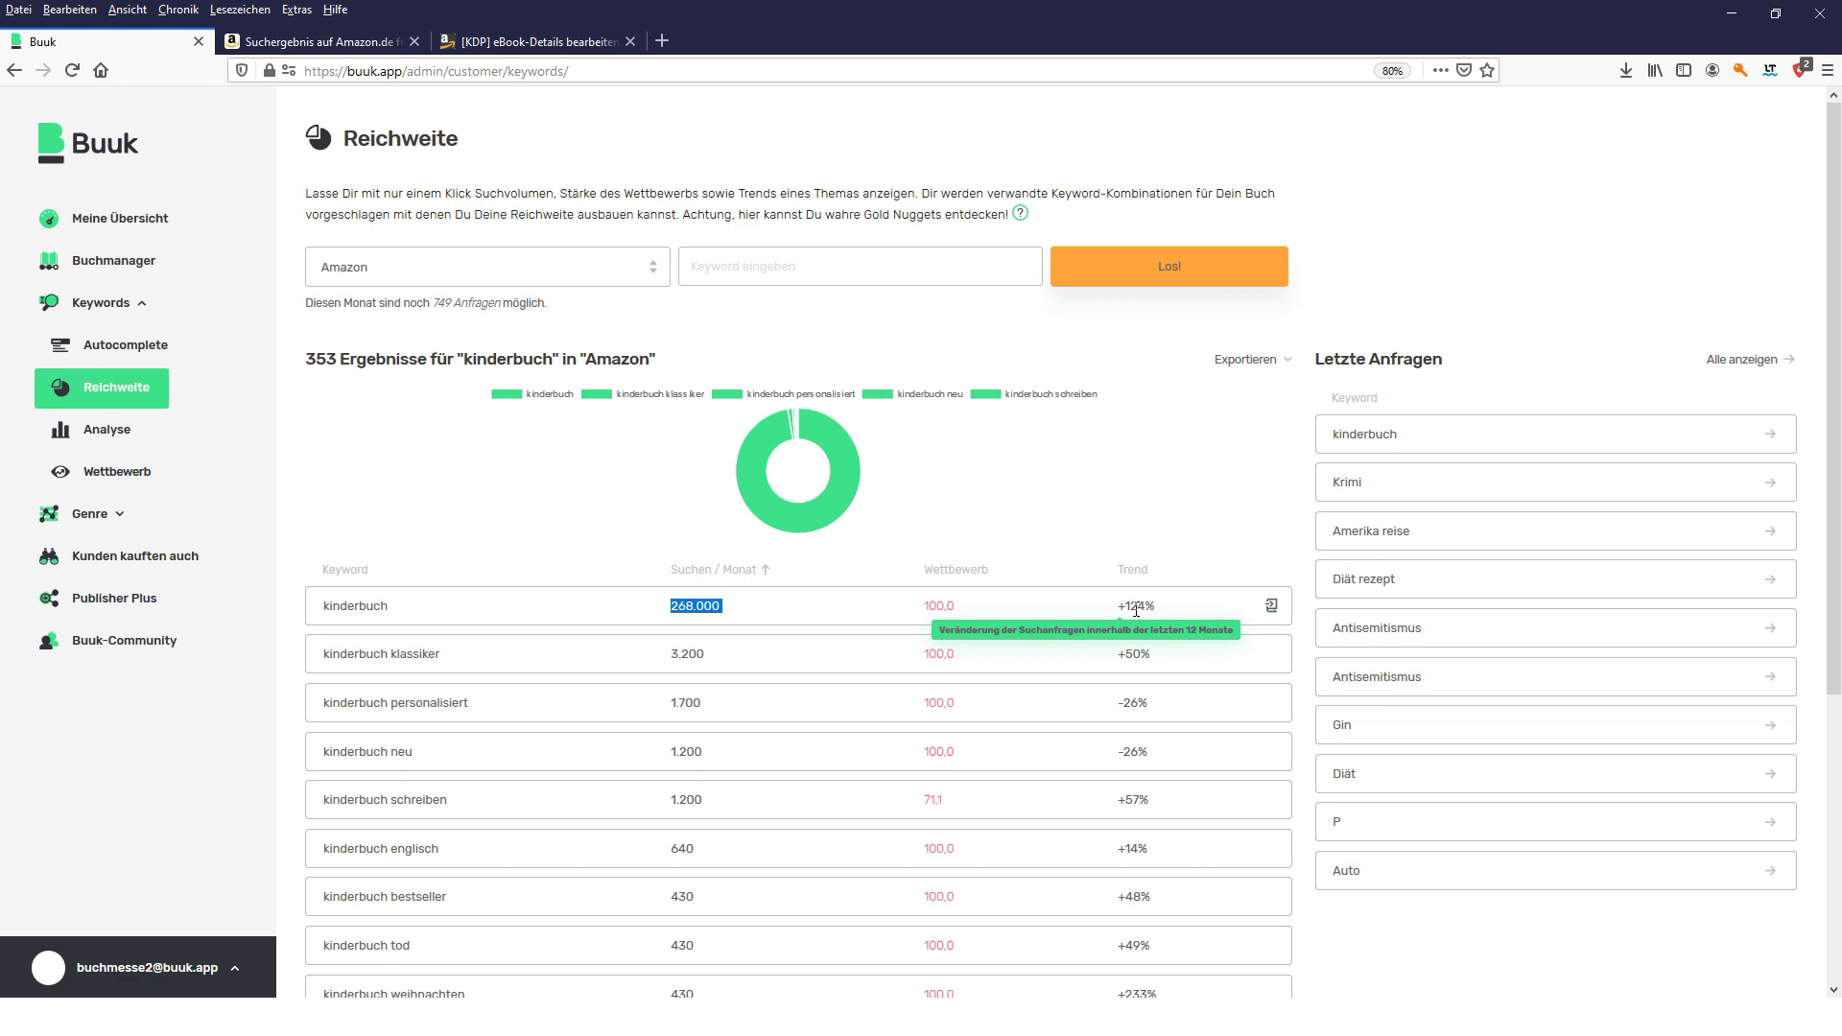
pyautogui.moveTo(1119, 608); pyautogui.dragTo(1151, 608)
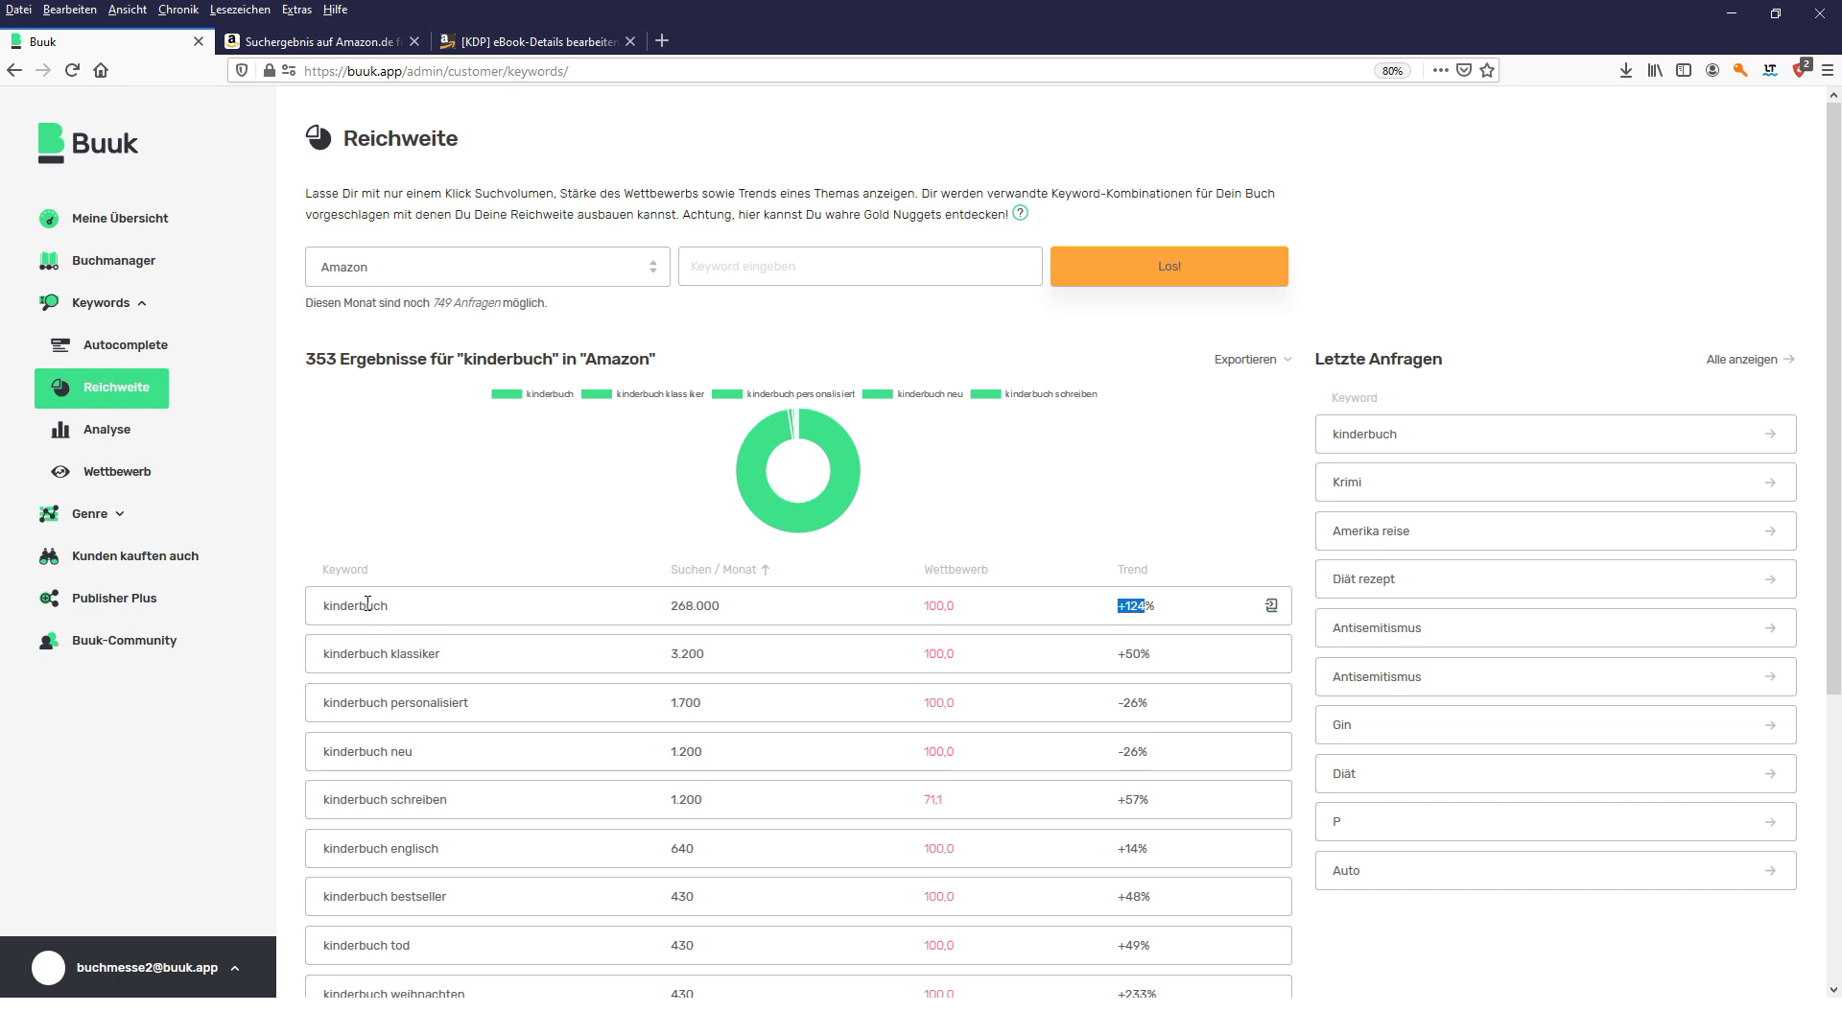
# - Compare "kinderbuch klassiker" with "kinderbuch schreiben" and add the keyword "kinderbuch klassiker" to Musterprojekt 1
pyautogui.moveTo(311, 659); pyautogui.dragTo(449, 659)
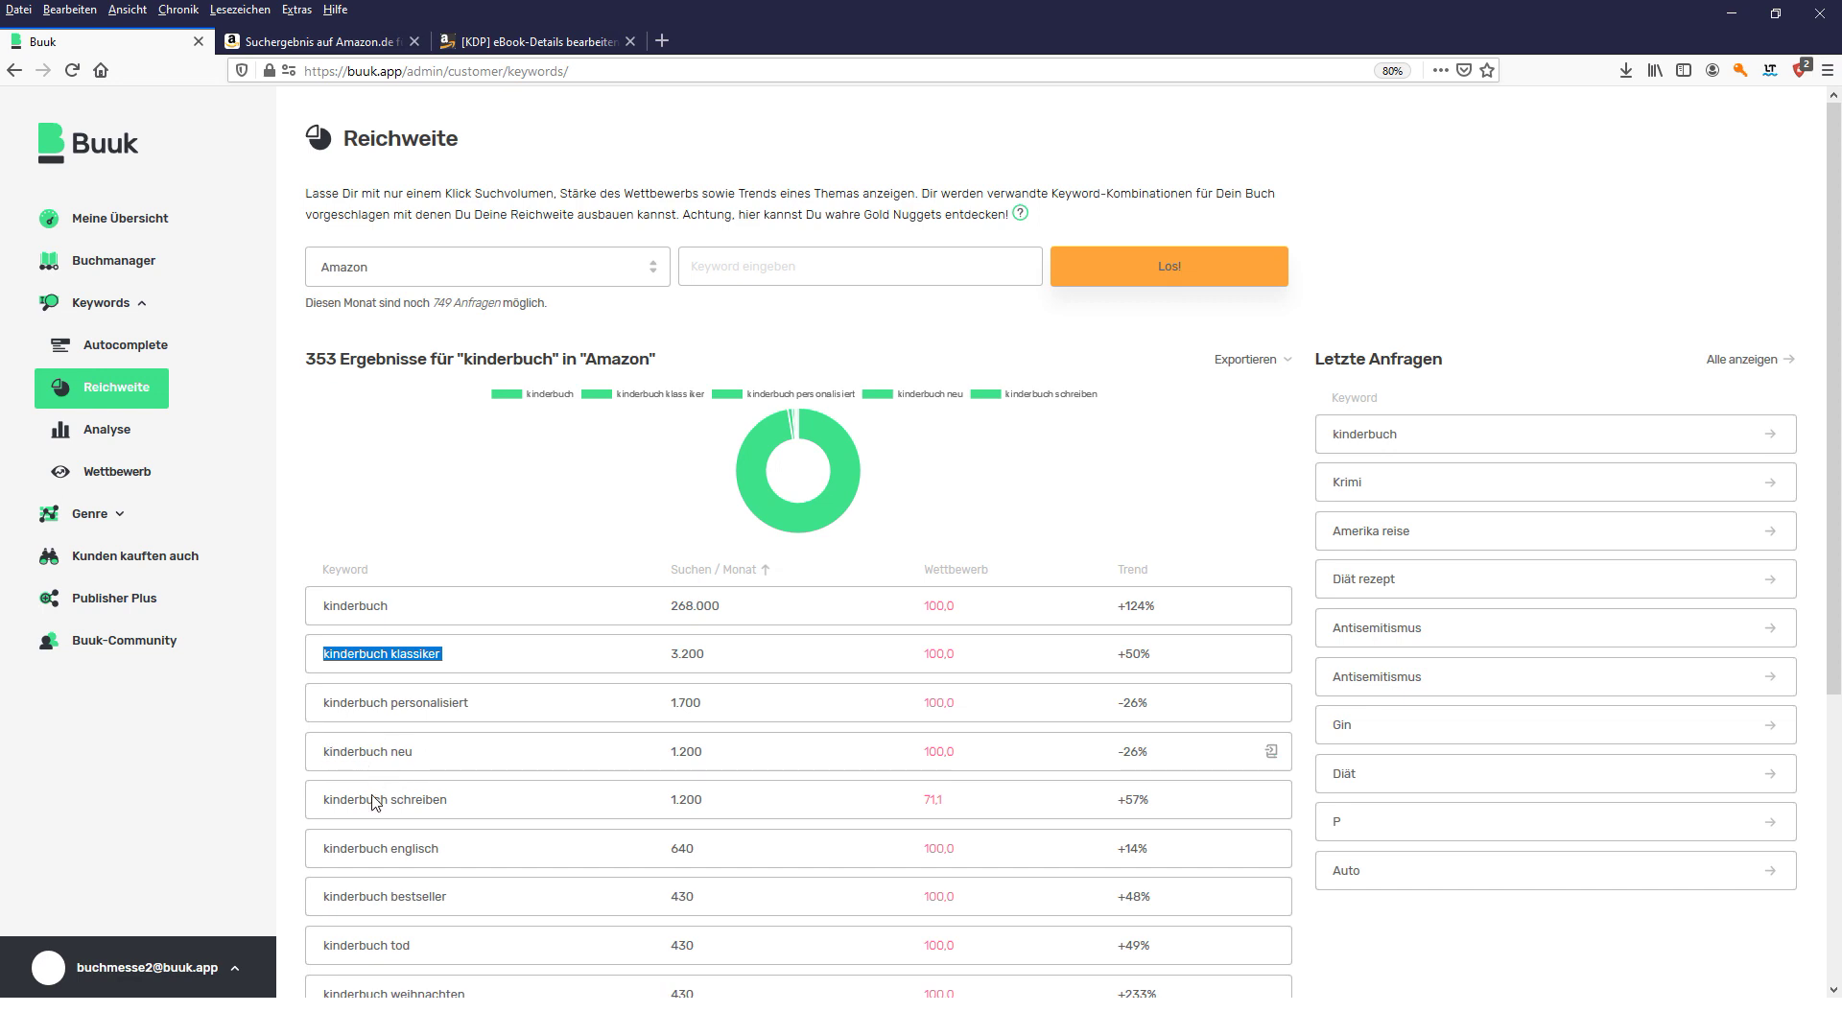
pyautogui.moveTo(374, 804); pyautogui.dragTo(461, 806)
pyautogui.click(470, 800)
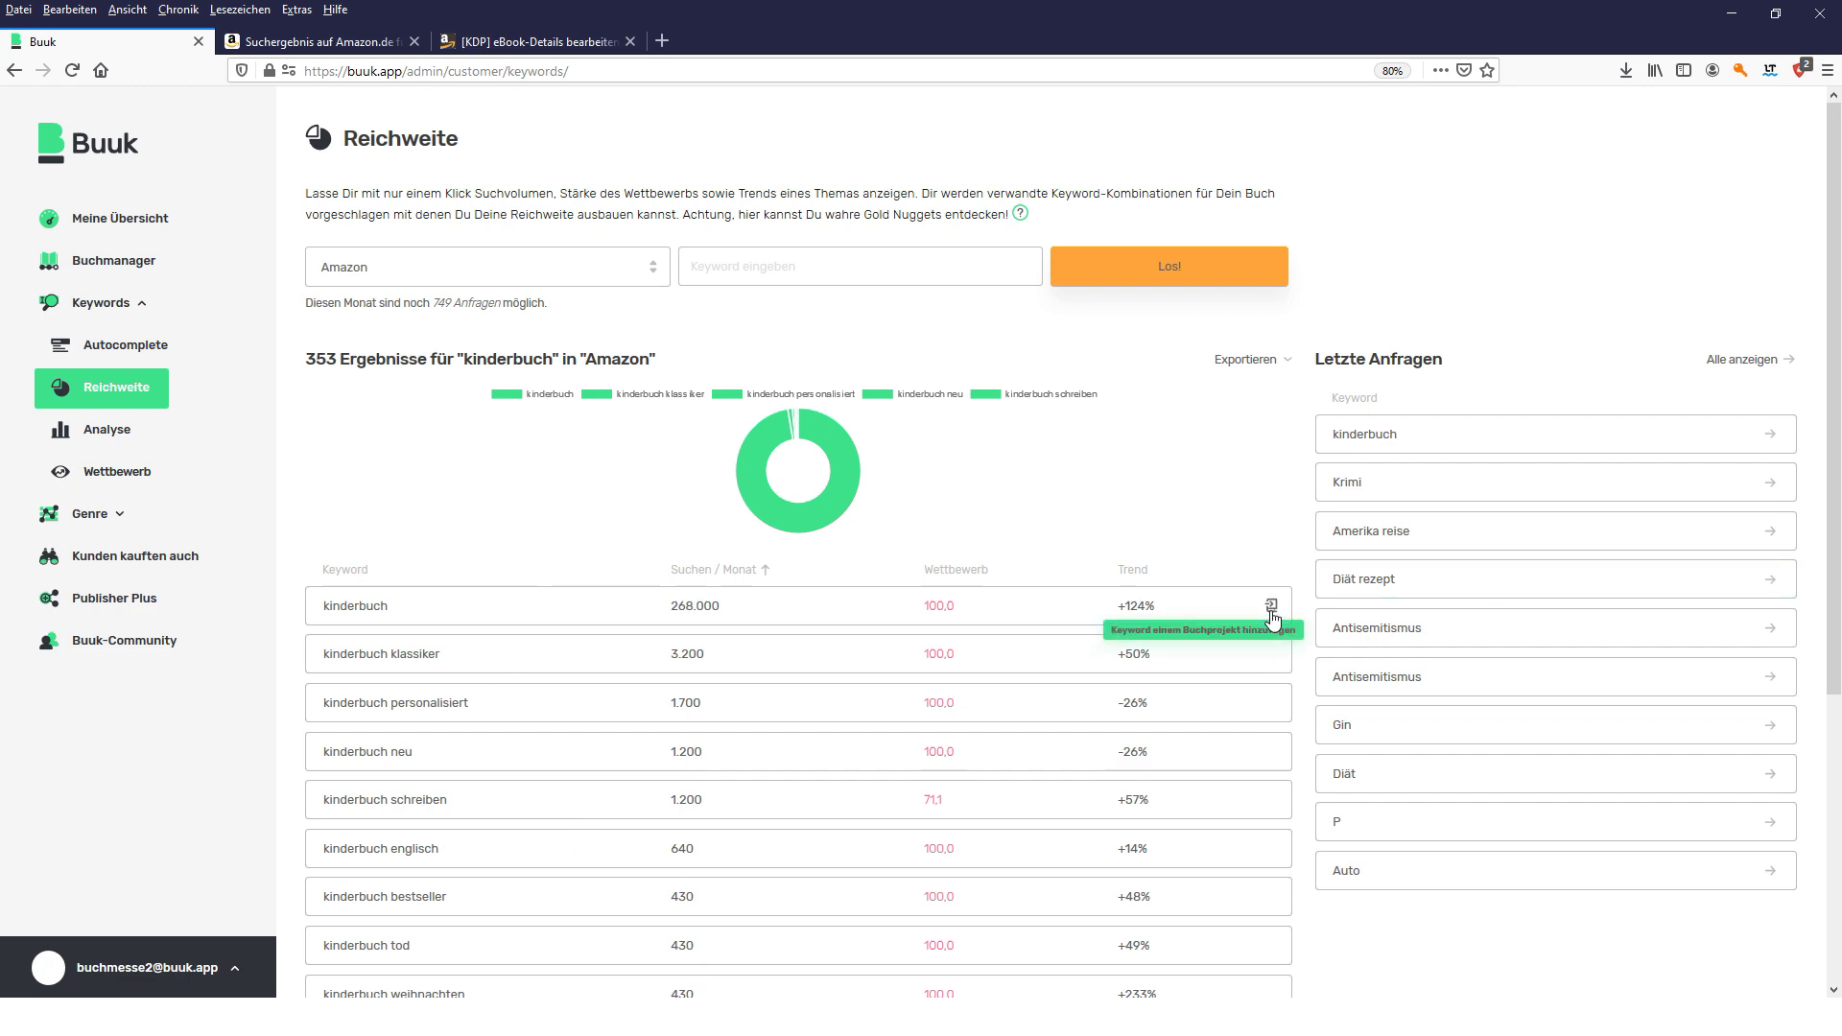
pyautogui.click(1271, 653)
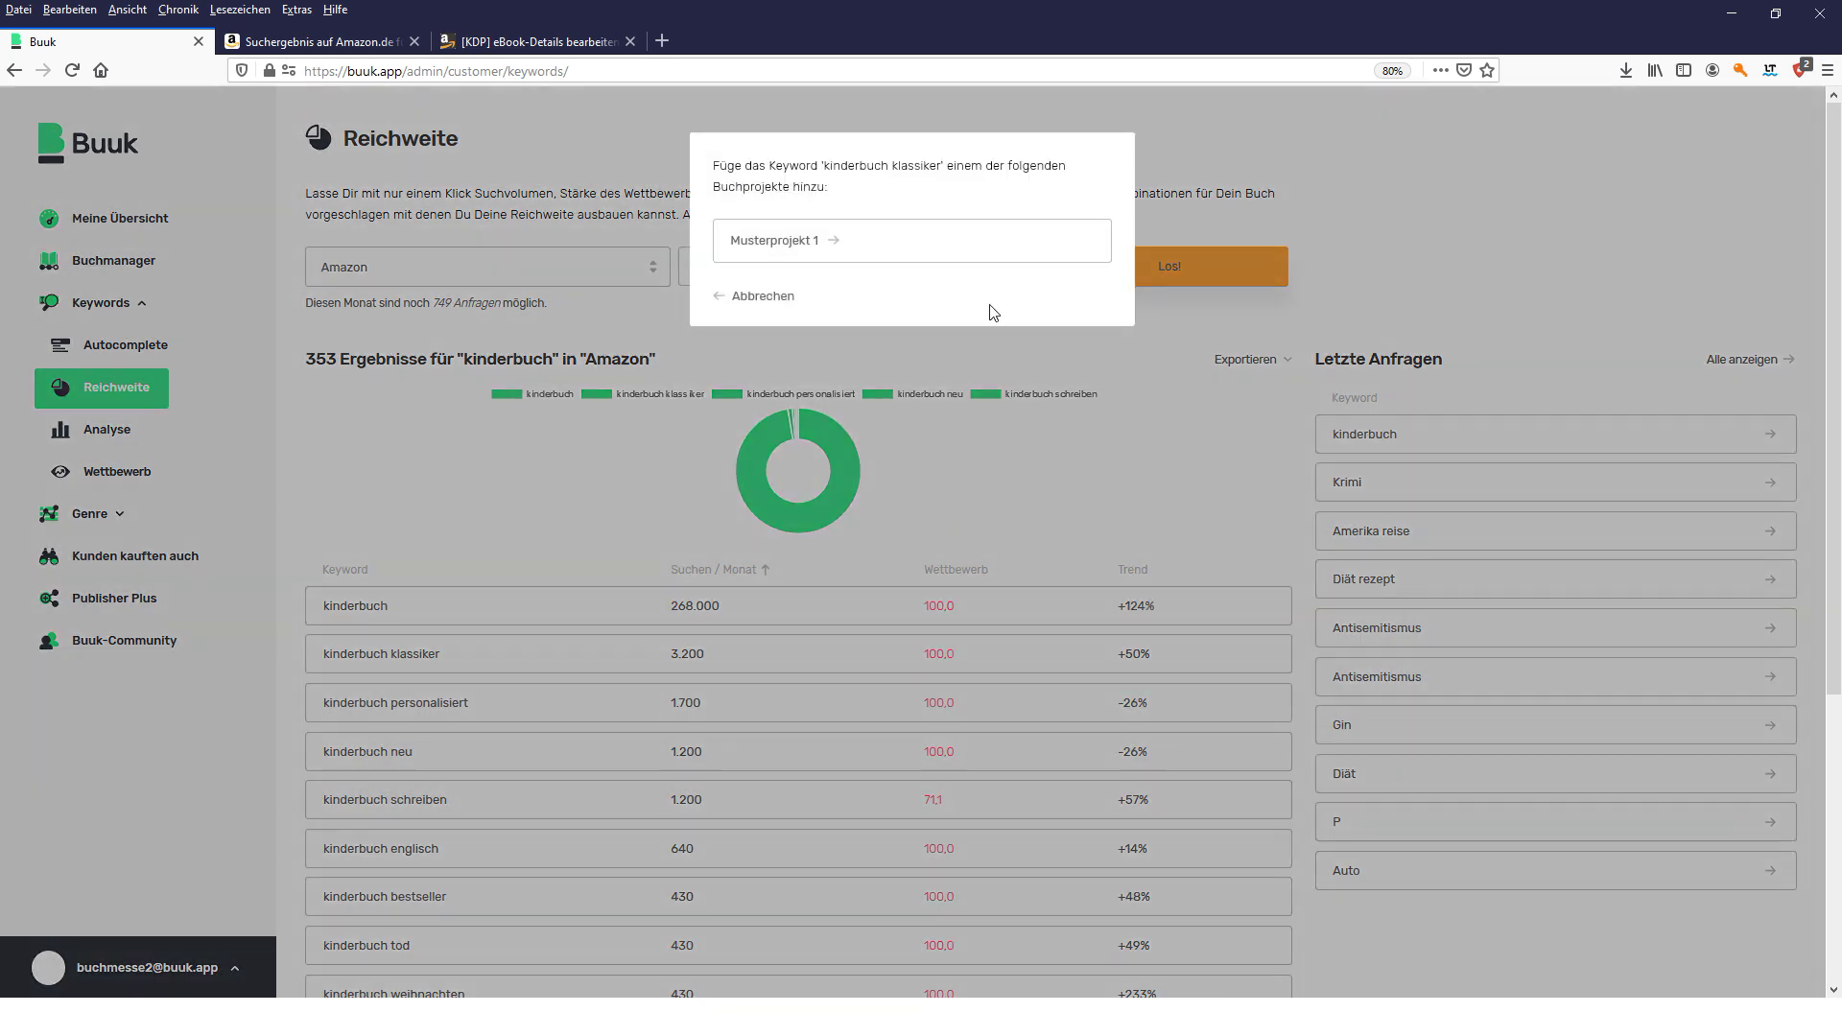
pyautogui.click(780, 247)
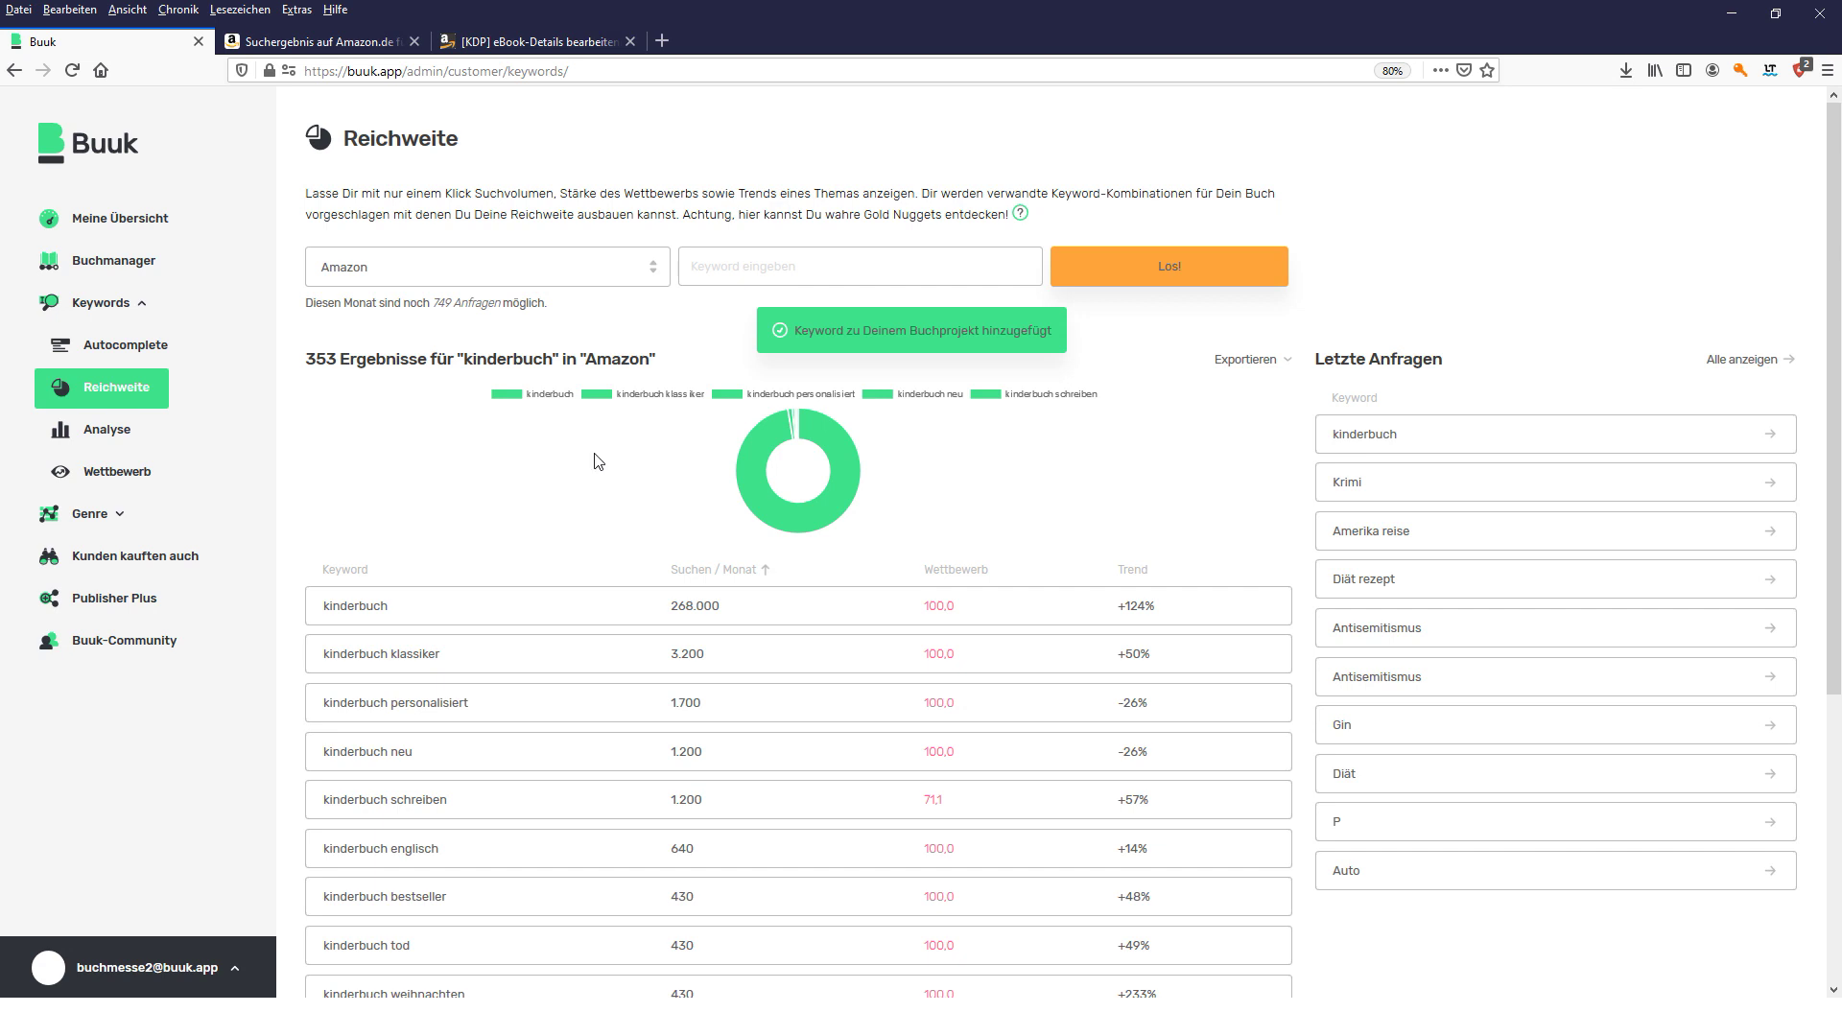
# - Review the other Reichweite platforms, such as Google, Instagram and YouTube, and look through the remaining keyword results
pyautogui.click(533, 271)
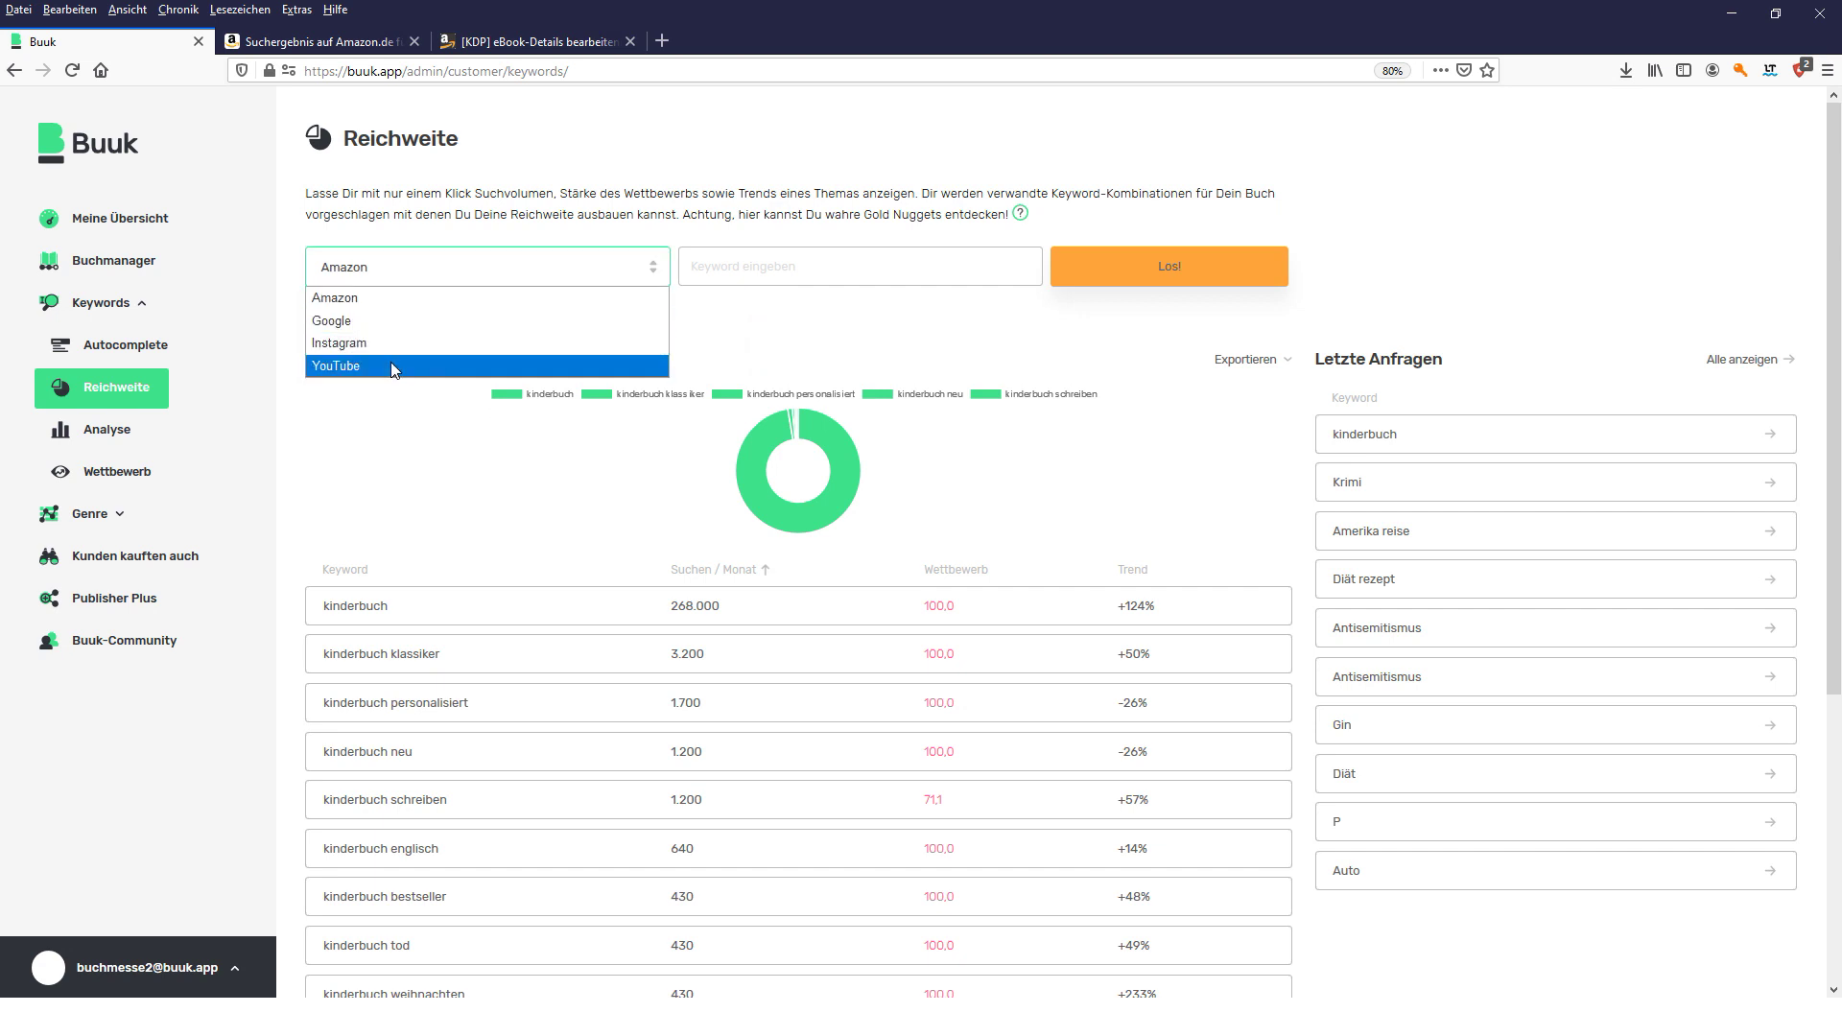
pyautogui.click(425, 497)
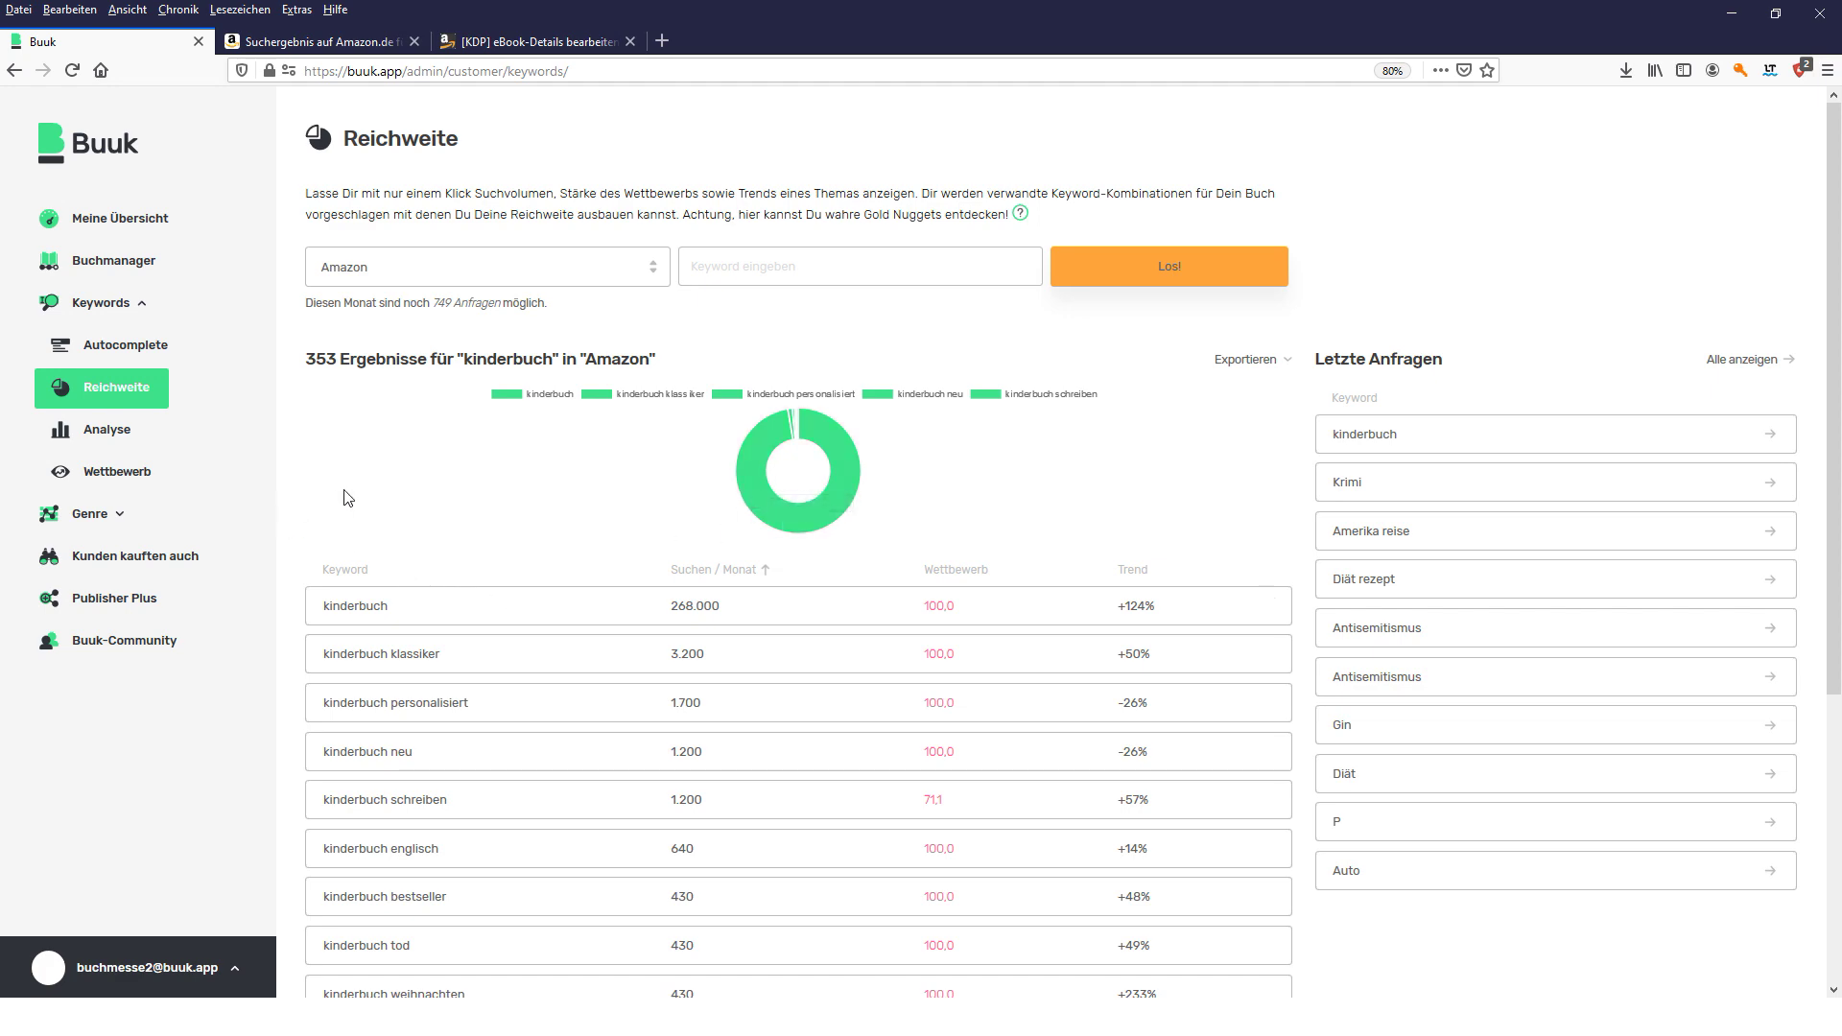
pyautogui.scroll(-3, 534, 610)
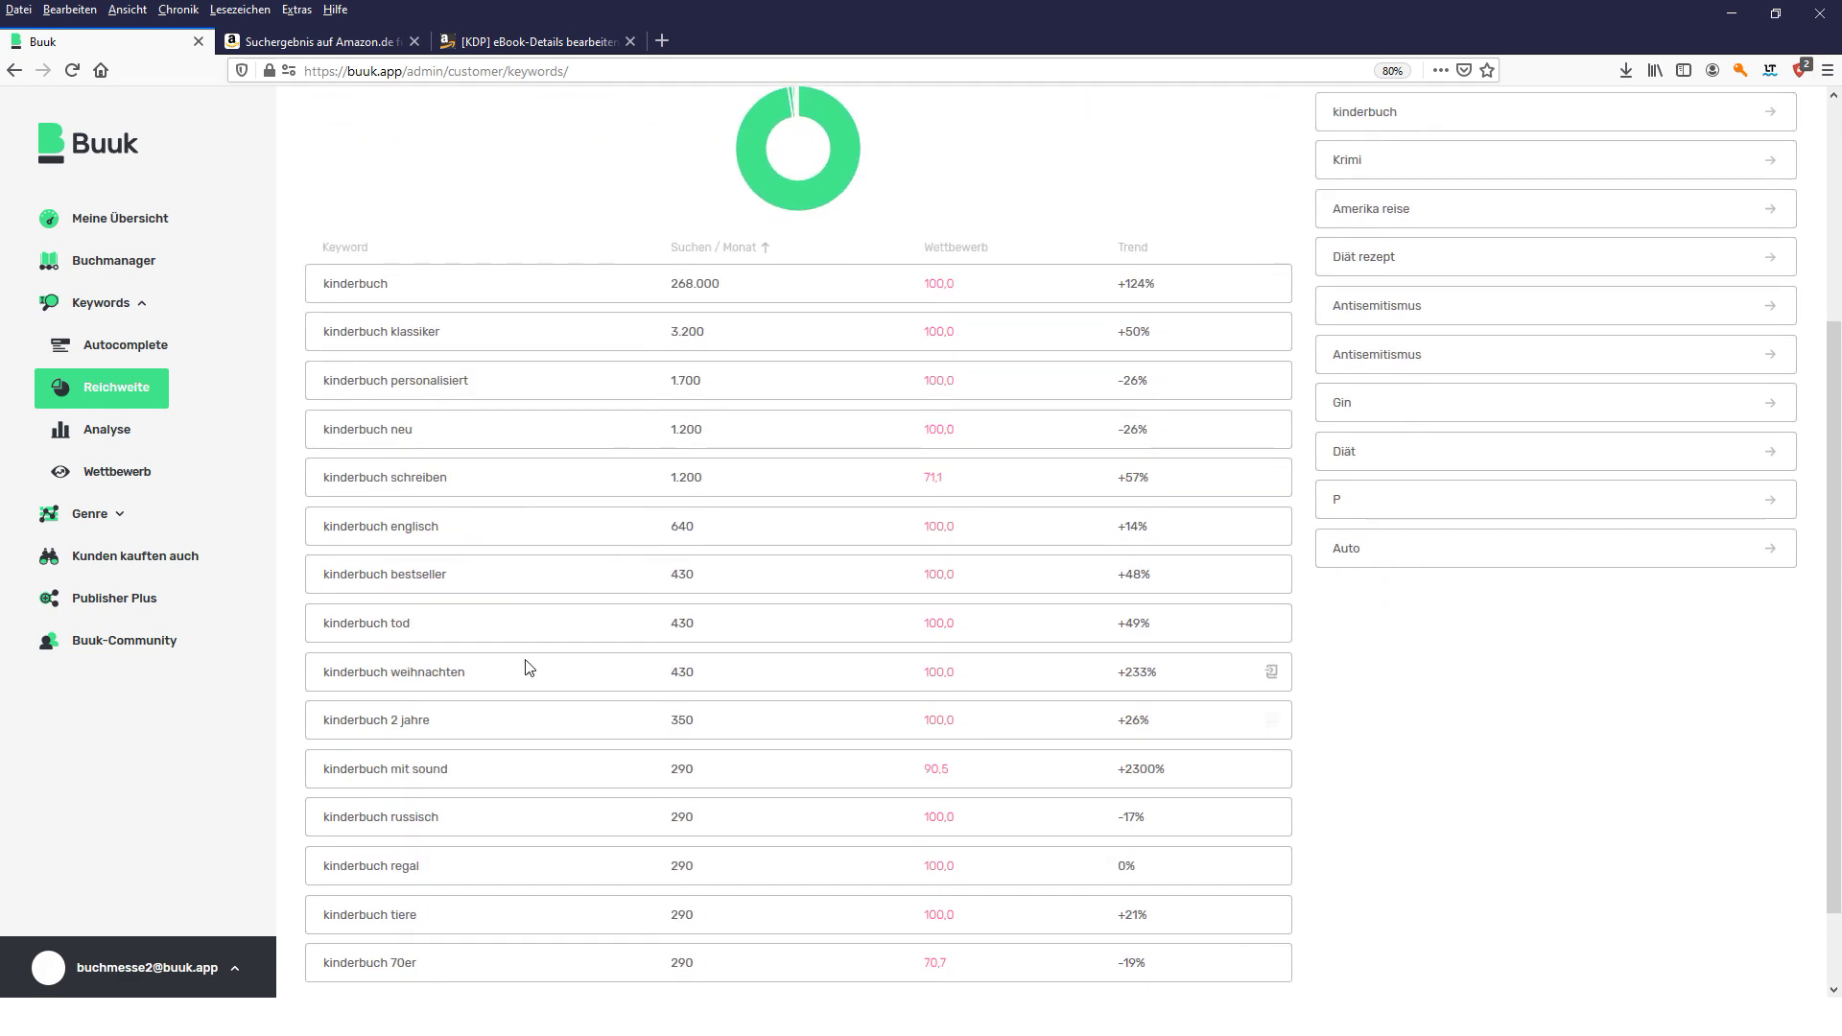
pyautogui.scroll(-1, 532, 672)
pyautogui.scroll(4, 653, 710)
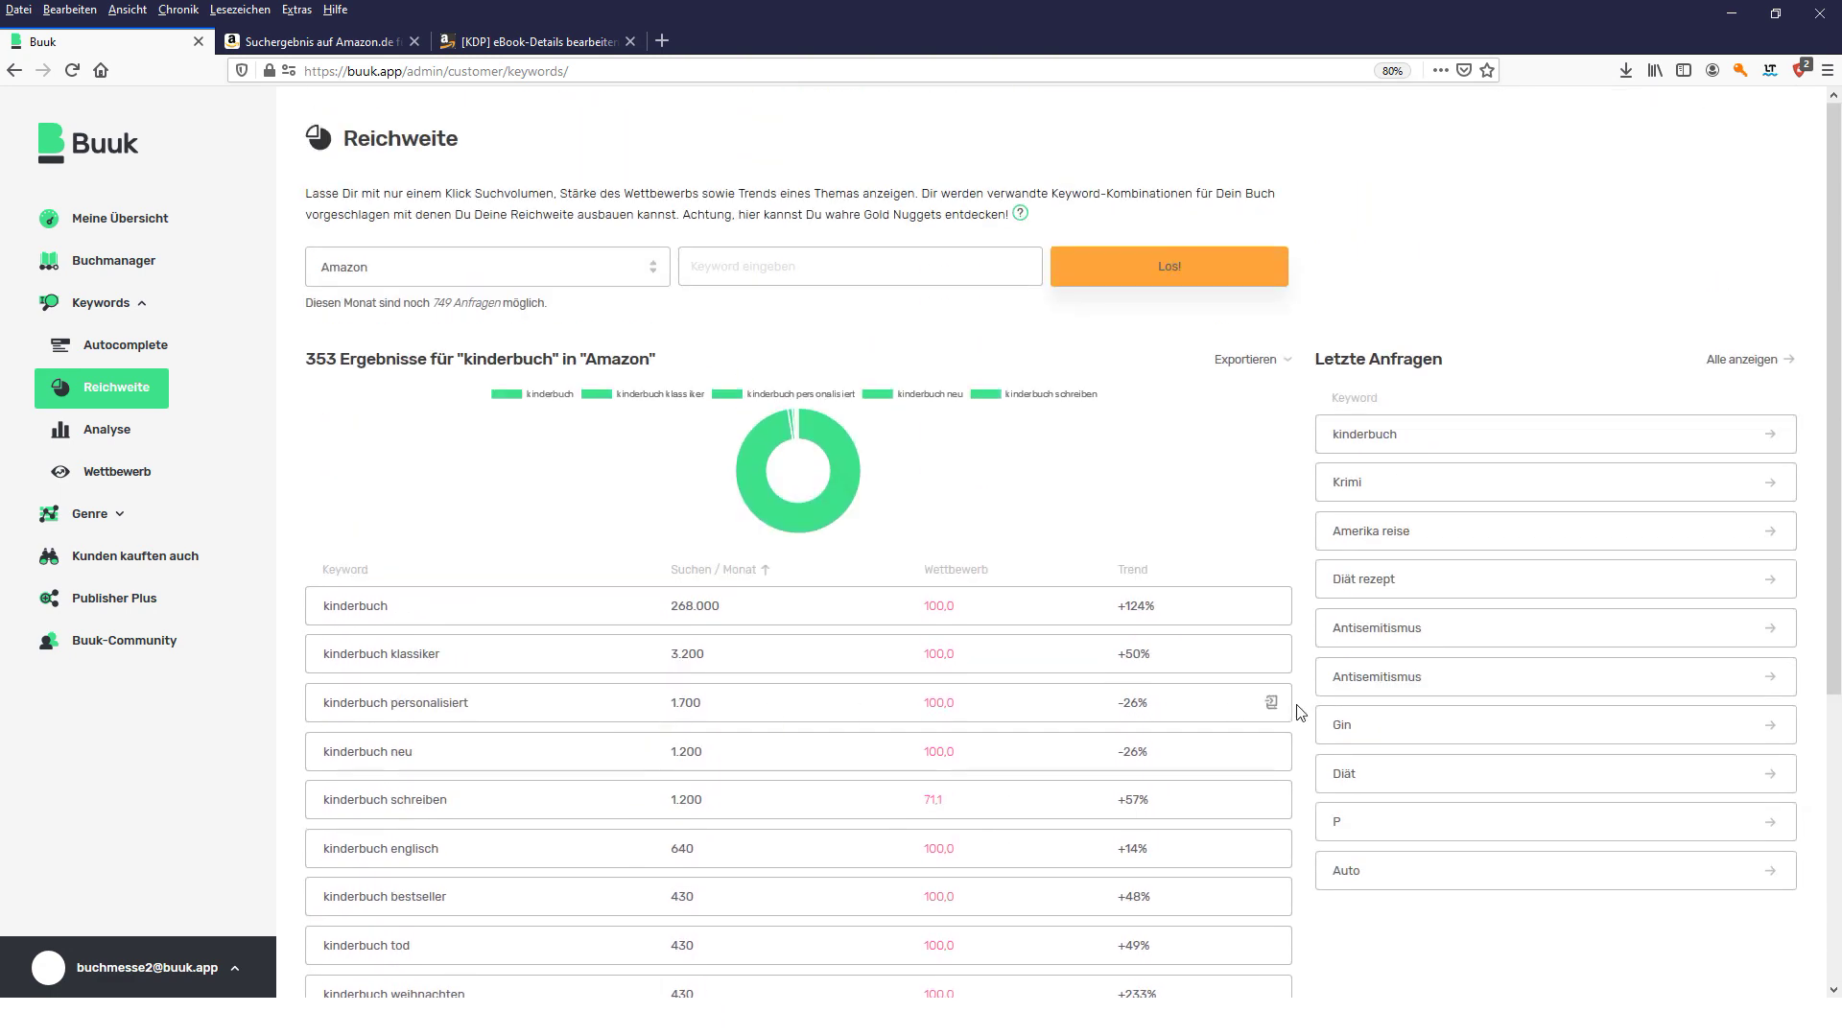
# - Reopen Autocomplete, switch to the Keywords presentation slide to reveal its third entry "Analyse", and return to Buuk
pyautogui.click(104, 347)
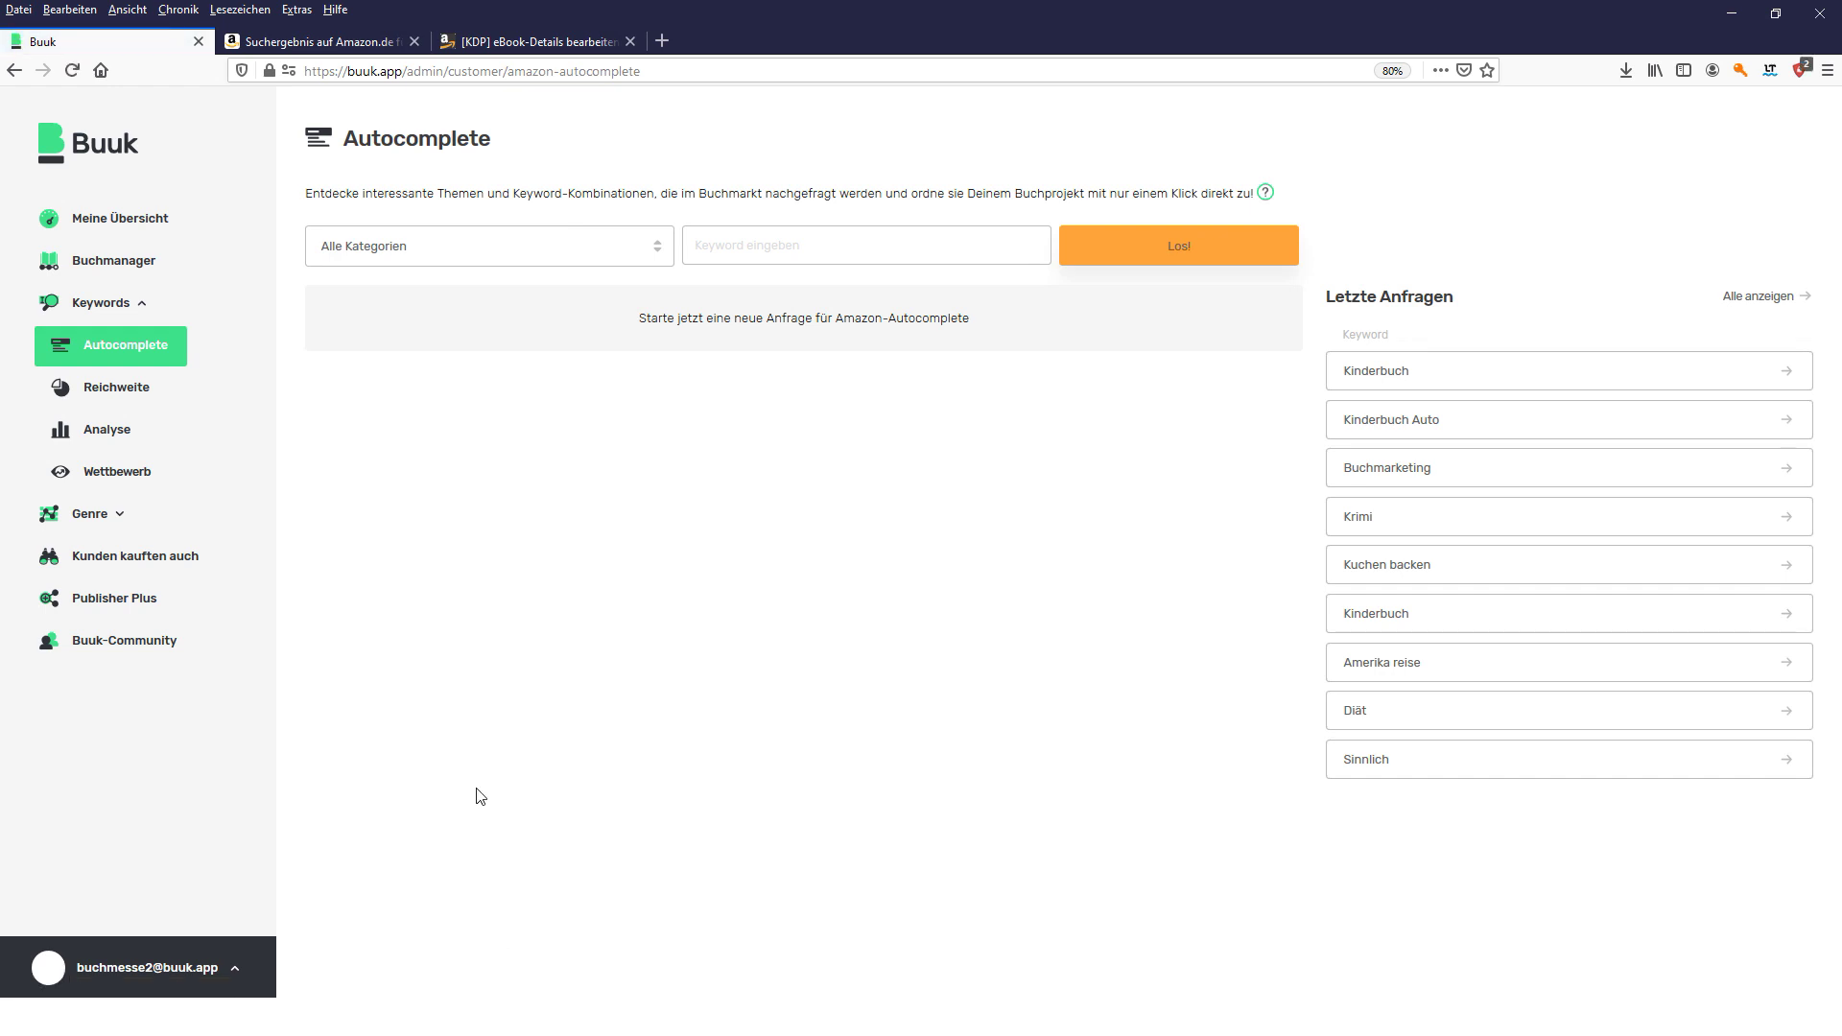
pyautogui.hotkey('alt', 'Tab')
pyautogui.press('Right')
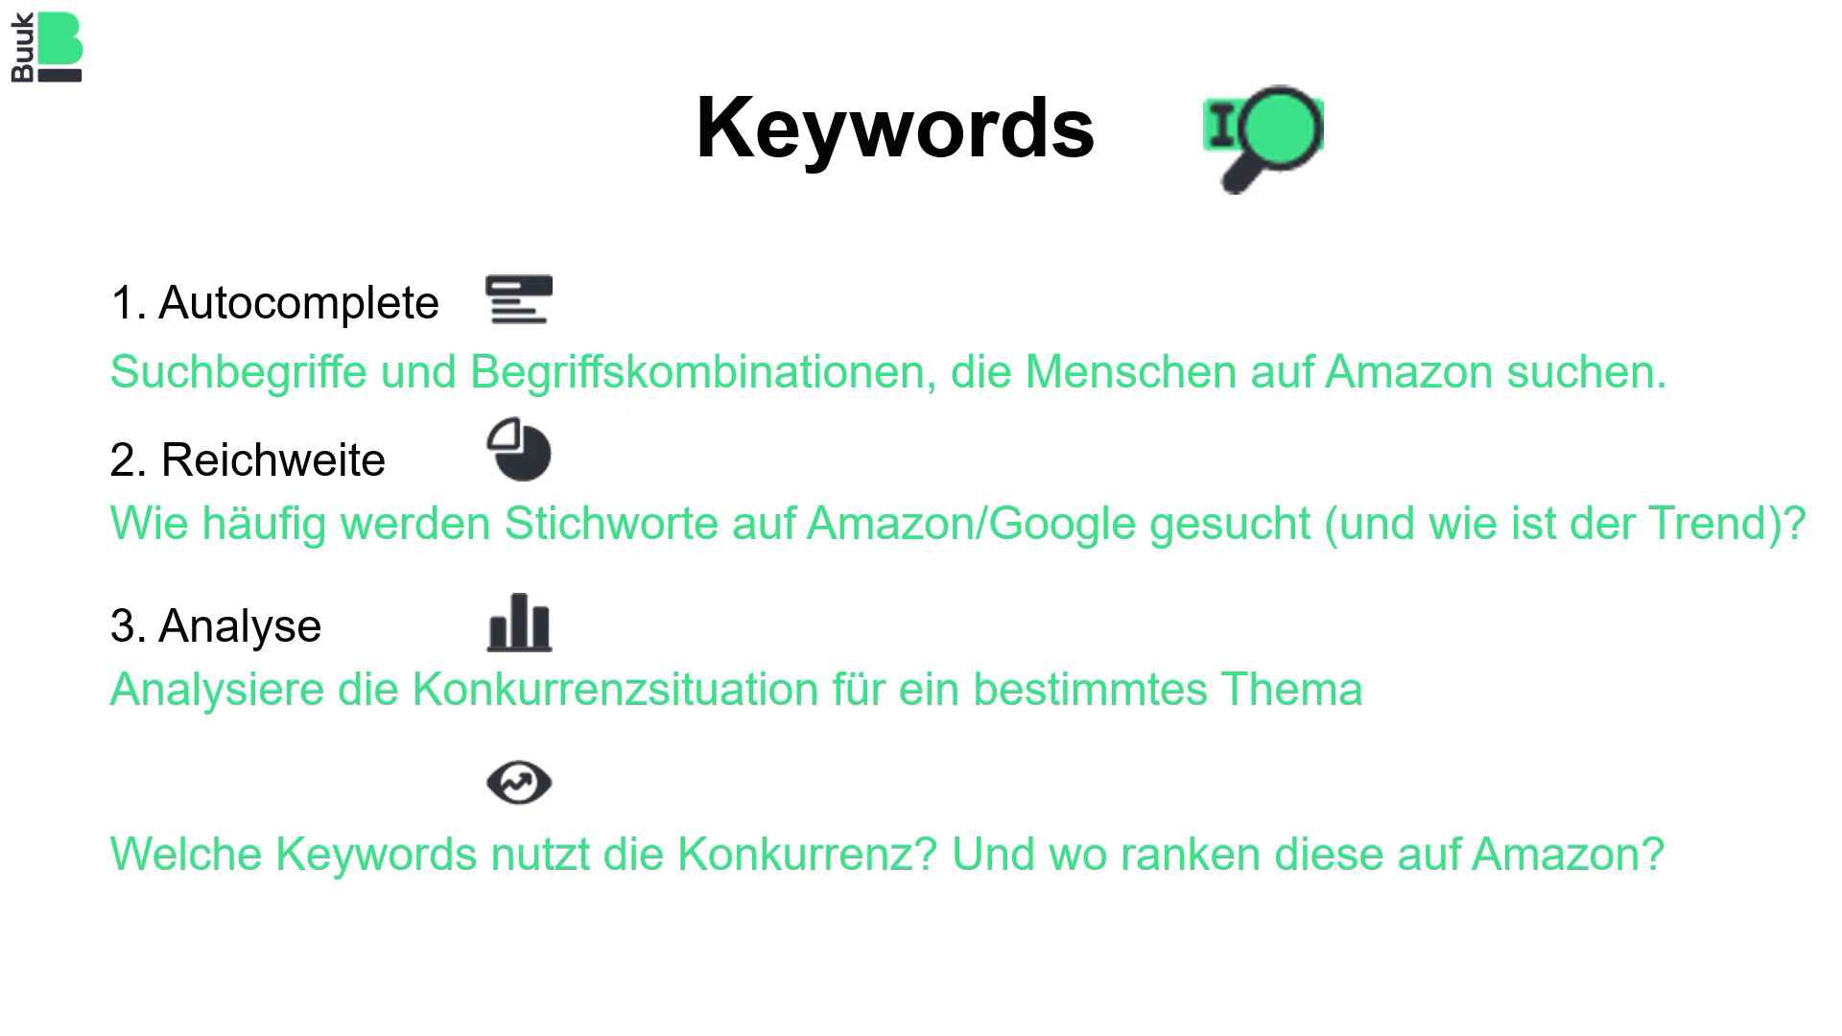
pyautogui.hotkey('alt', 'Tab')
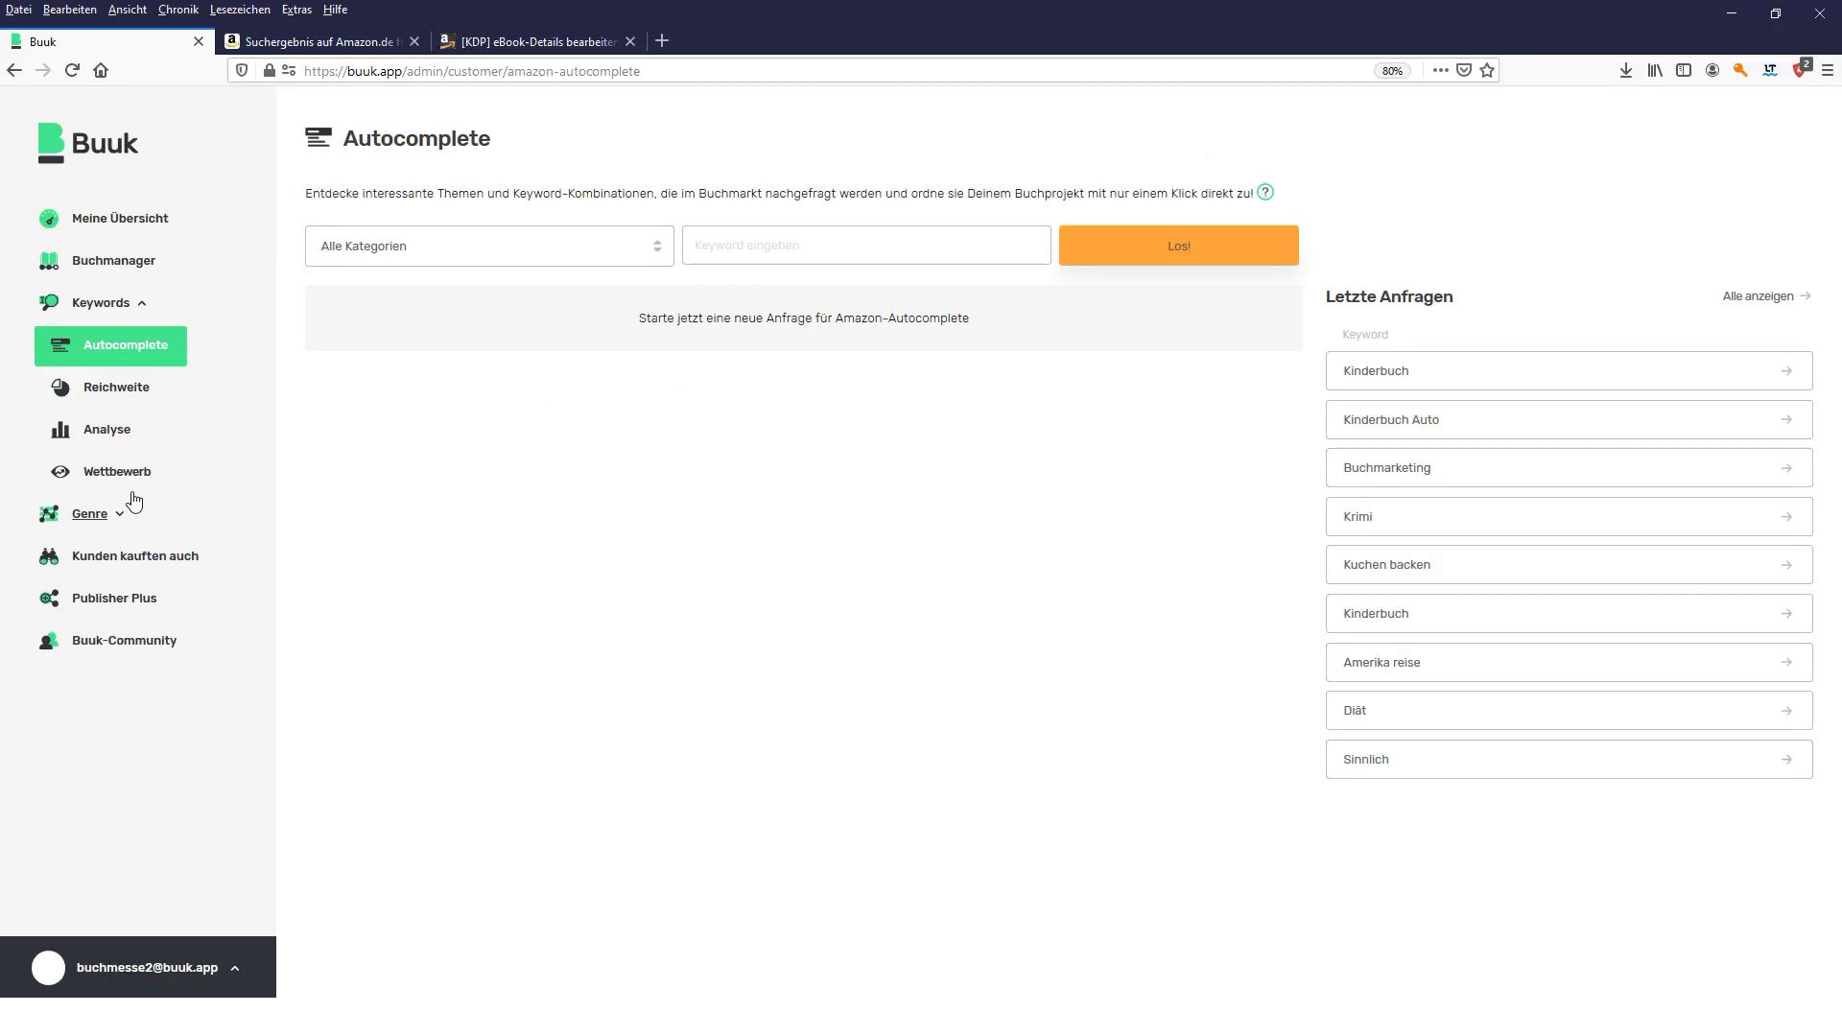
# - Open the Analyse function and run a query for "kinderbuch" in the Bücher category
pyautogui.click(129, 431)
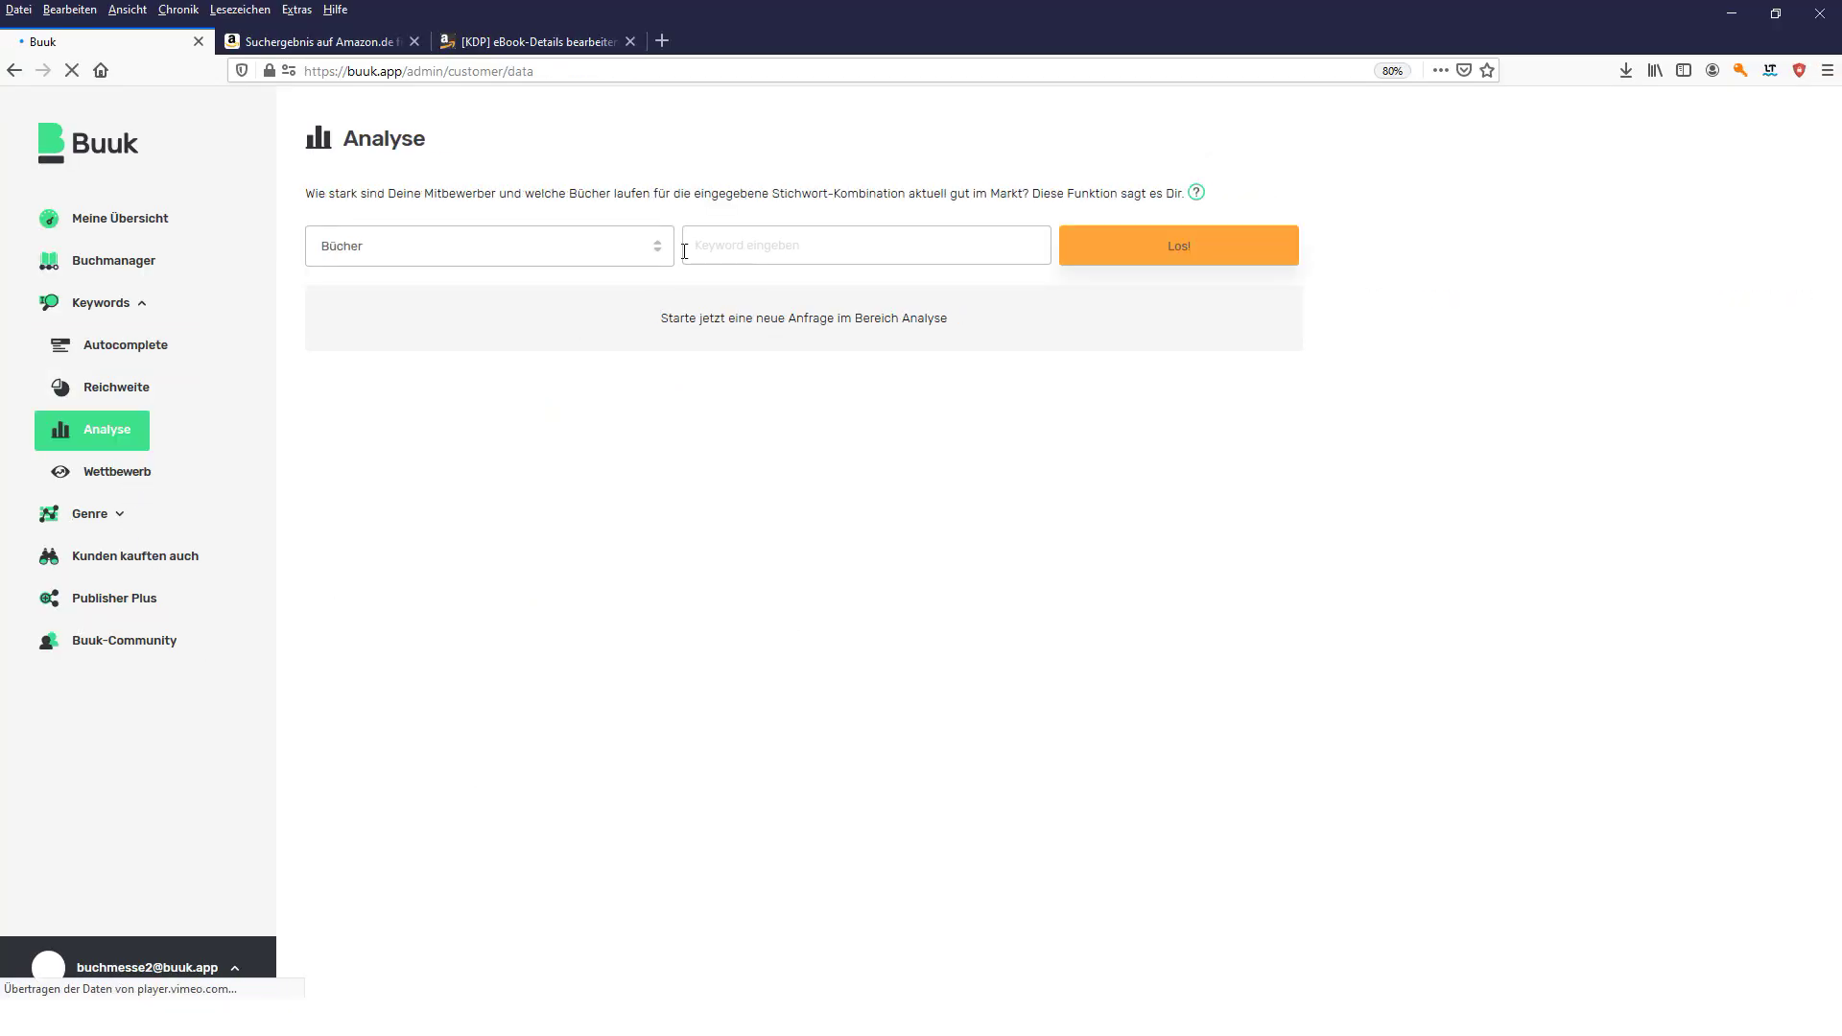
pyautogui.click(732, 248)
pyautogui.write('kind')
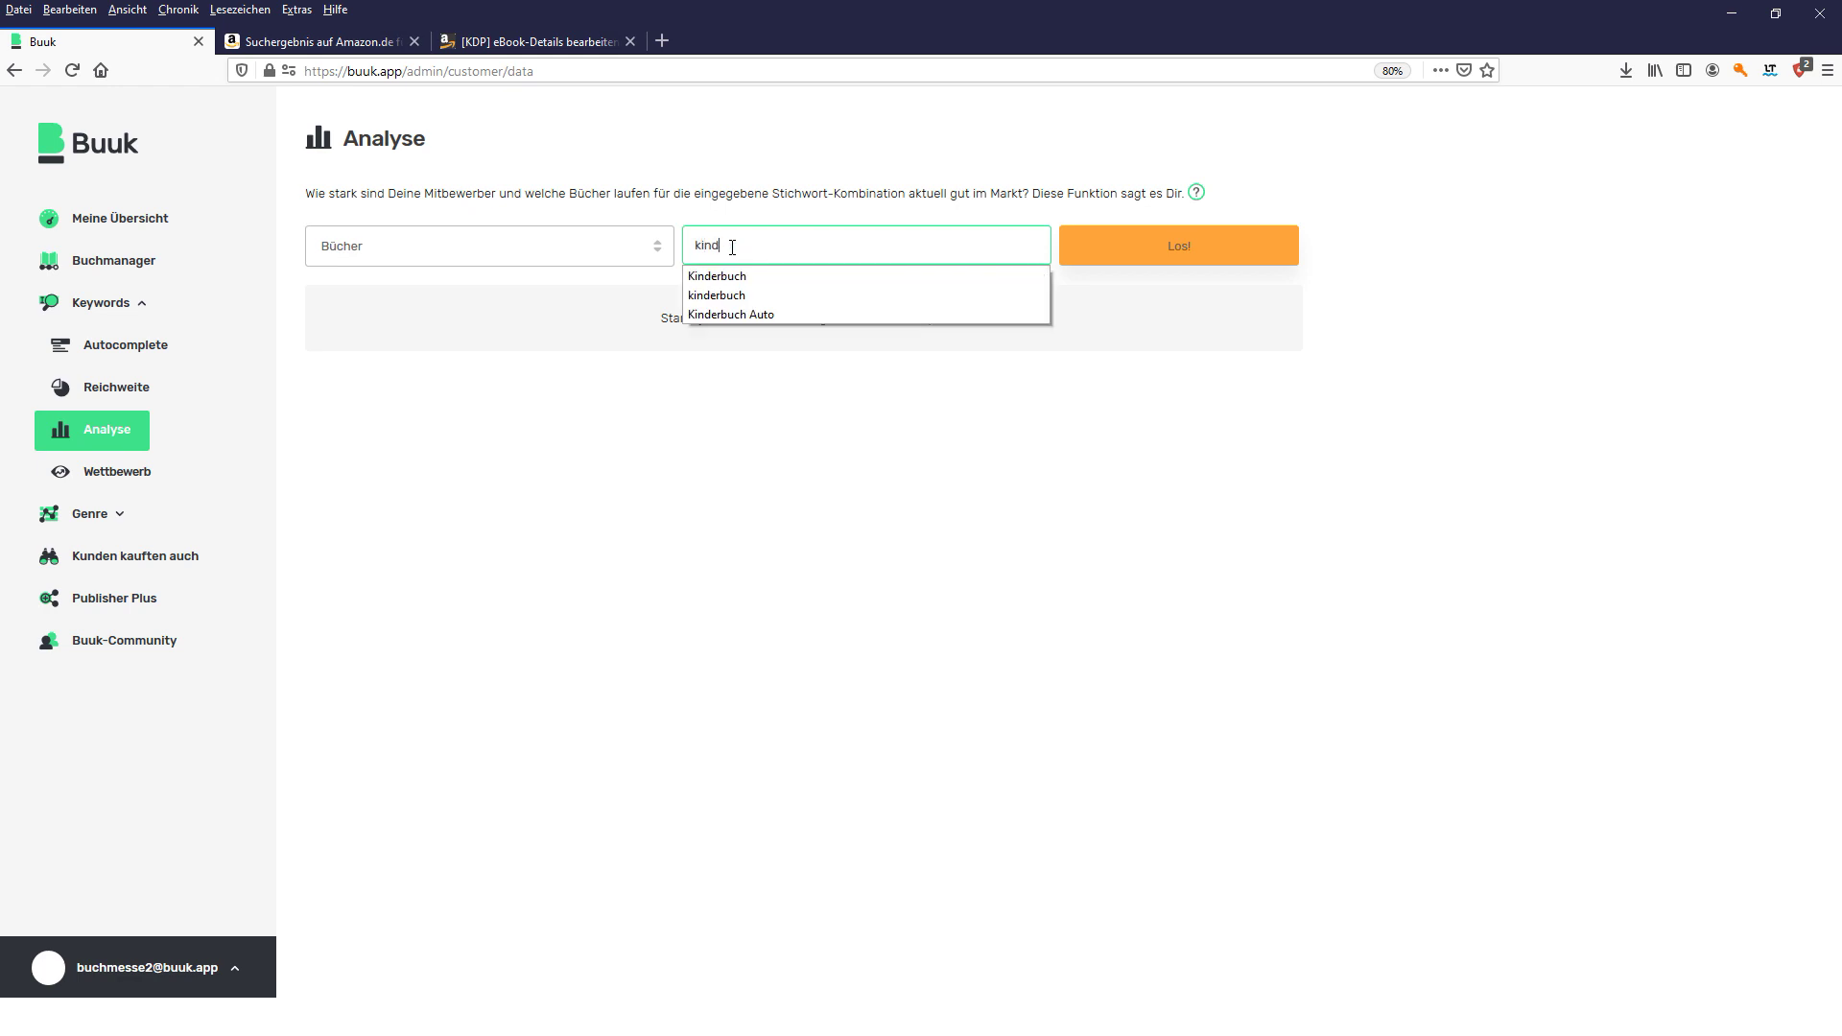
pyautogui.write('erbuch')
pyautogui.press('Return')
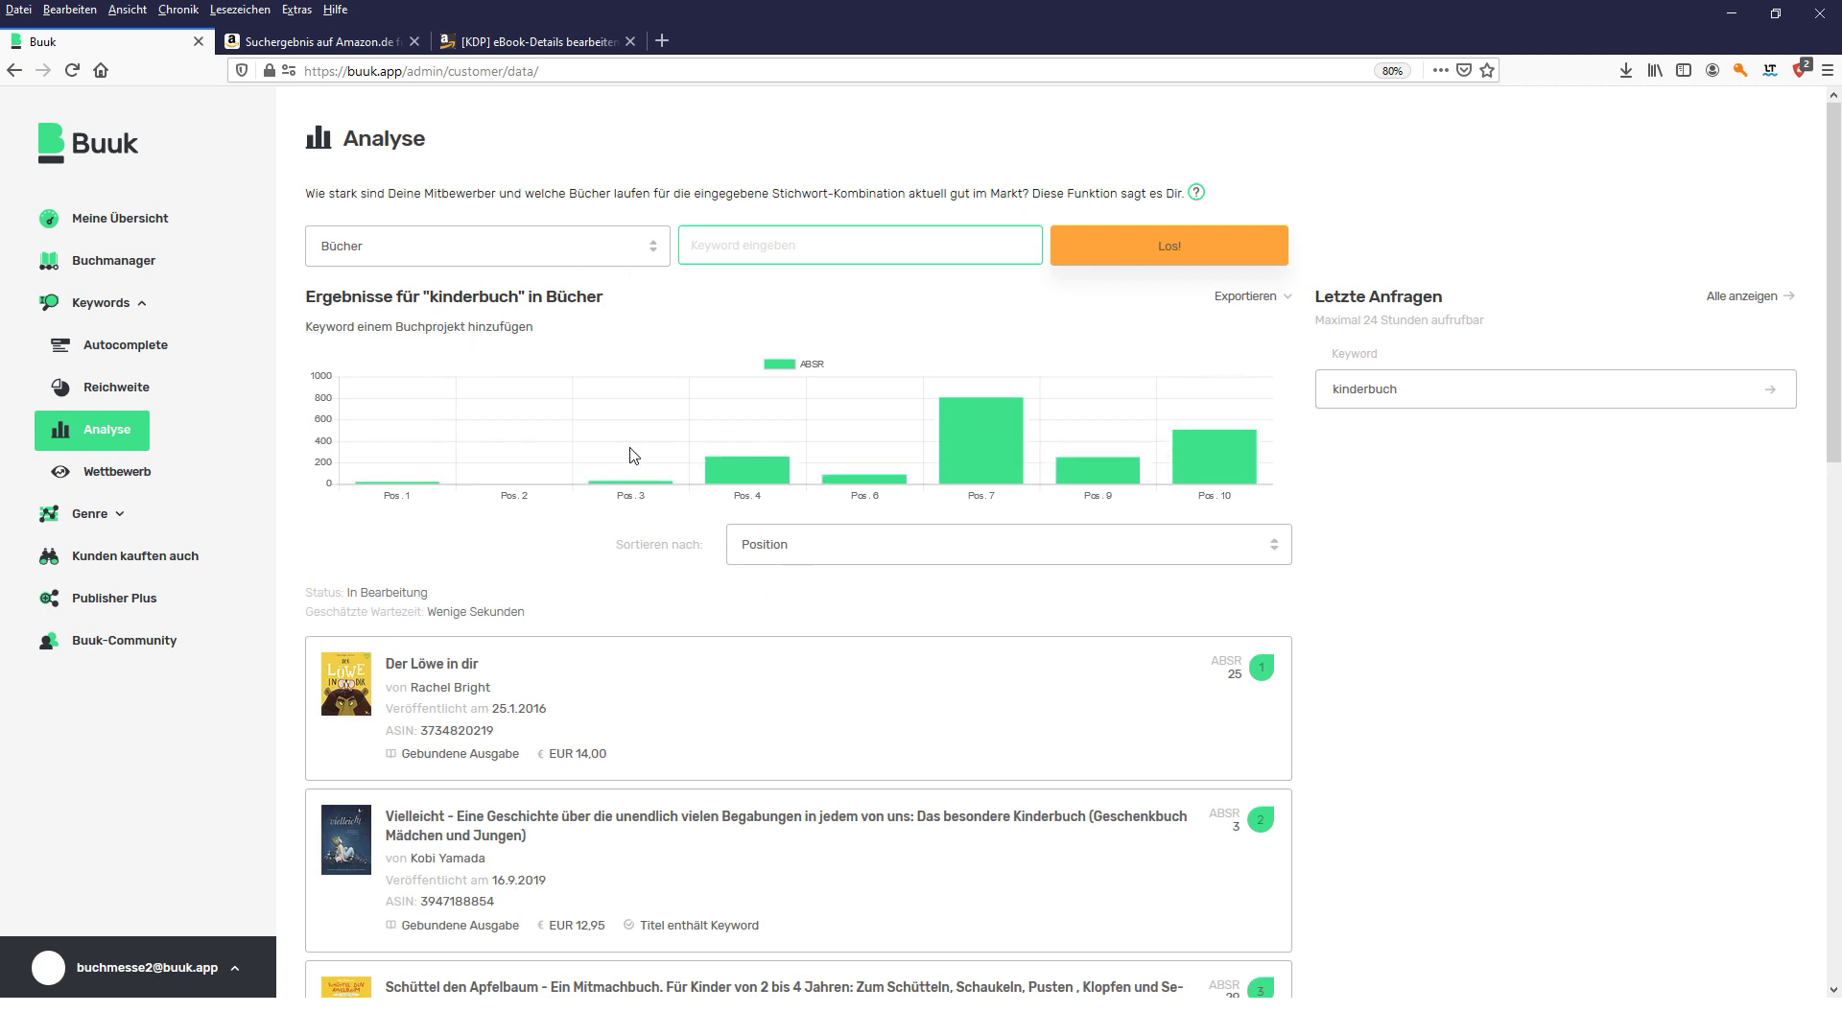
# - Examine the ABSR chart and the ABSR sales ranks of the top-positioned books for "kinderbuch"
pyautogui.scroll(-2, 542, 425)
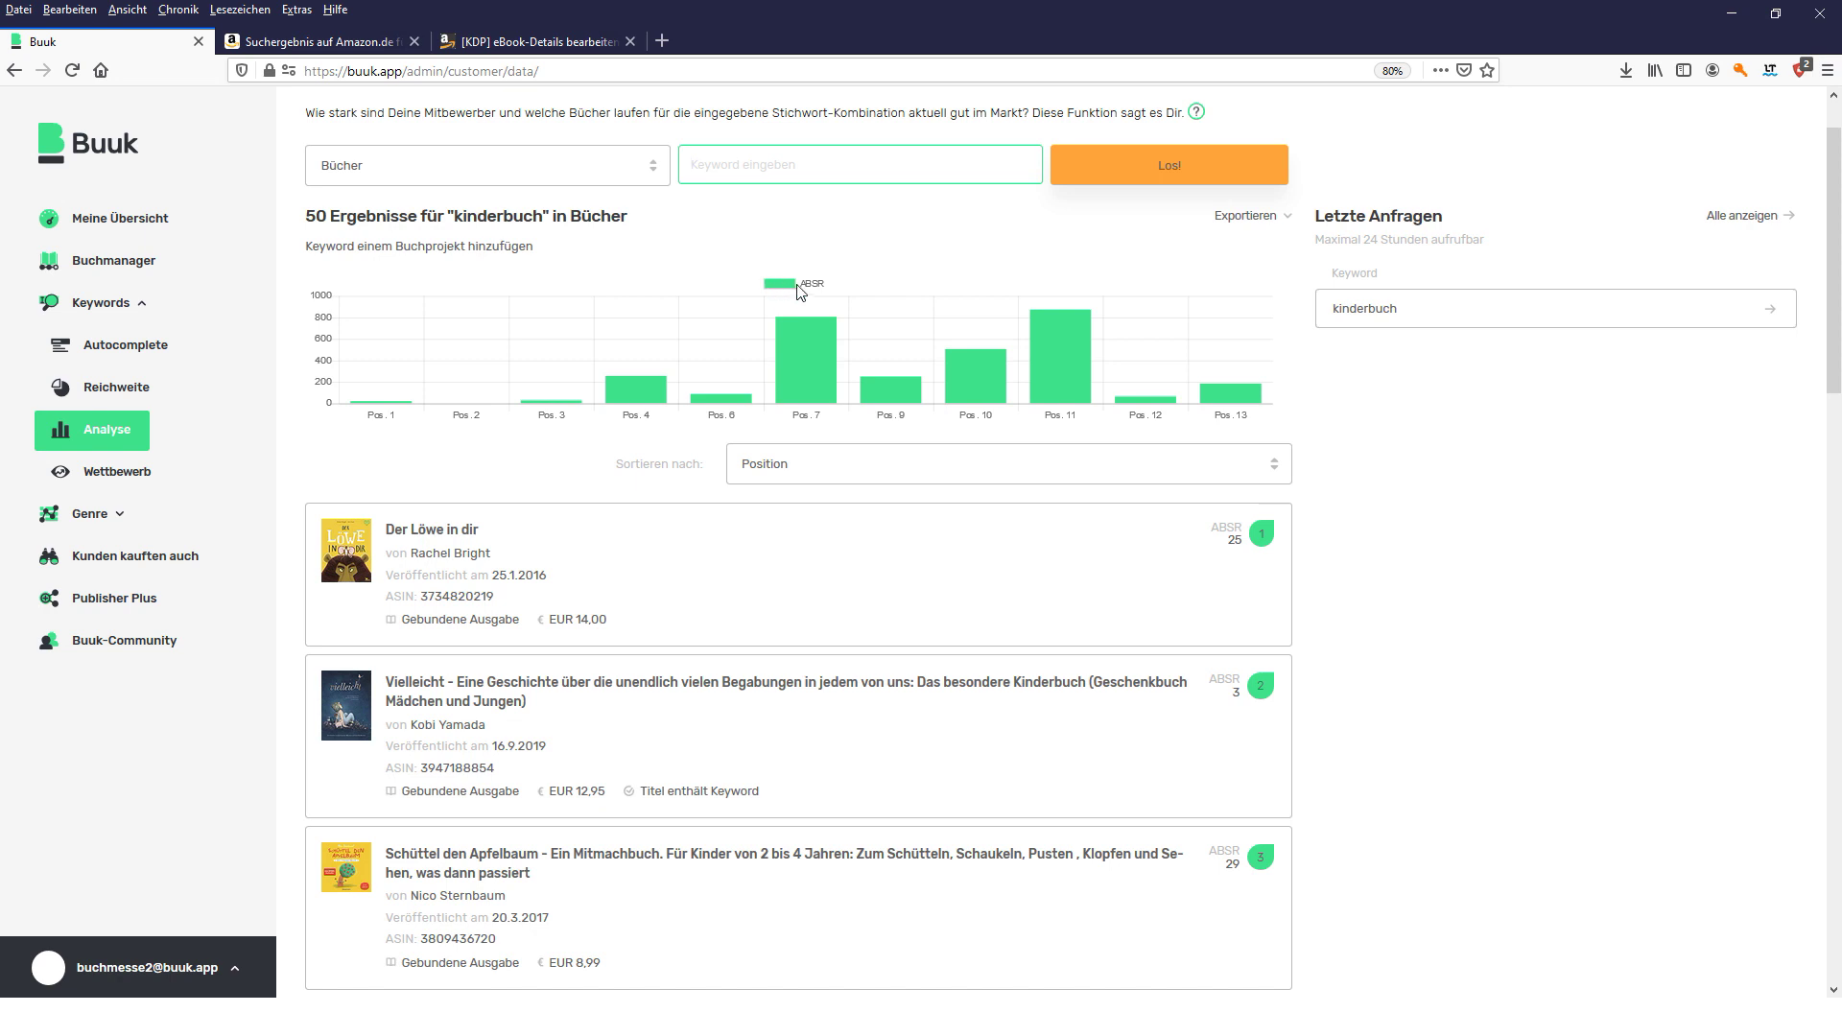
pyautogui.click(801, 292)
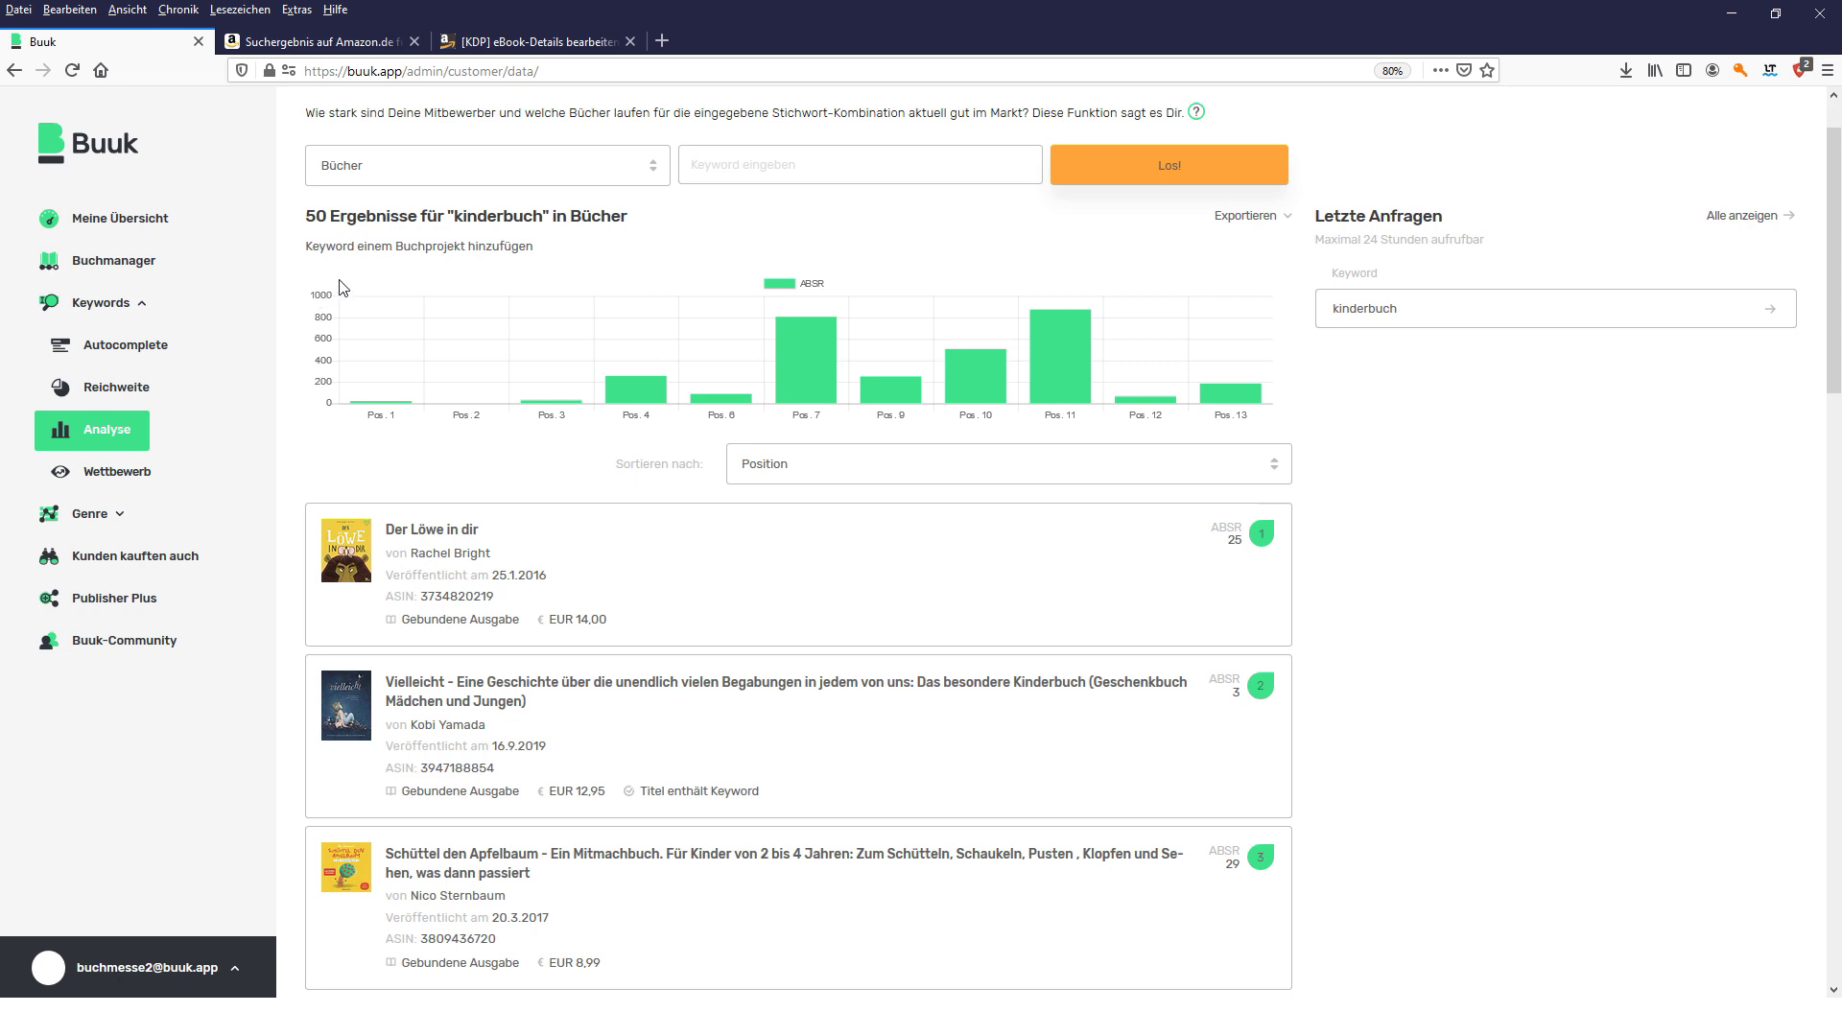
pyautogui.moveTo(816, 340)
pyautogui.scroll(-2, 576, 612)
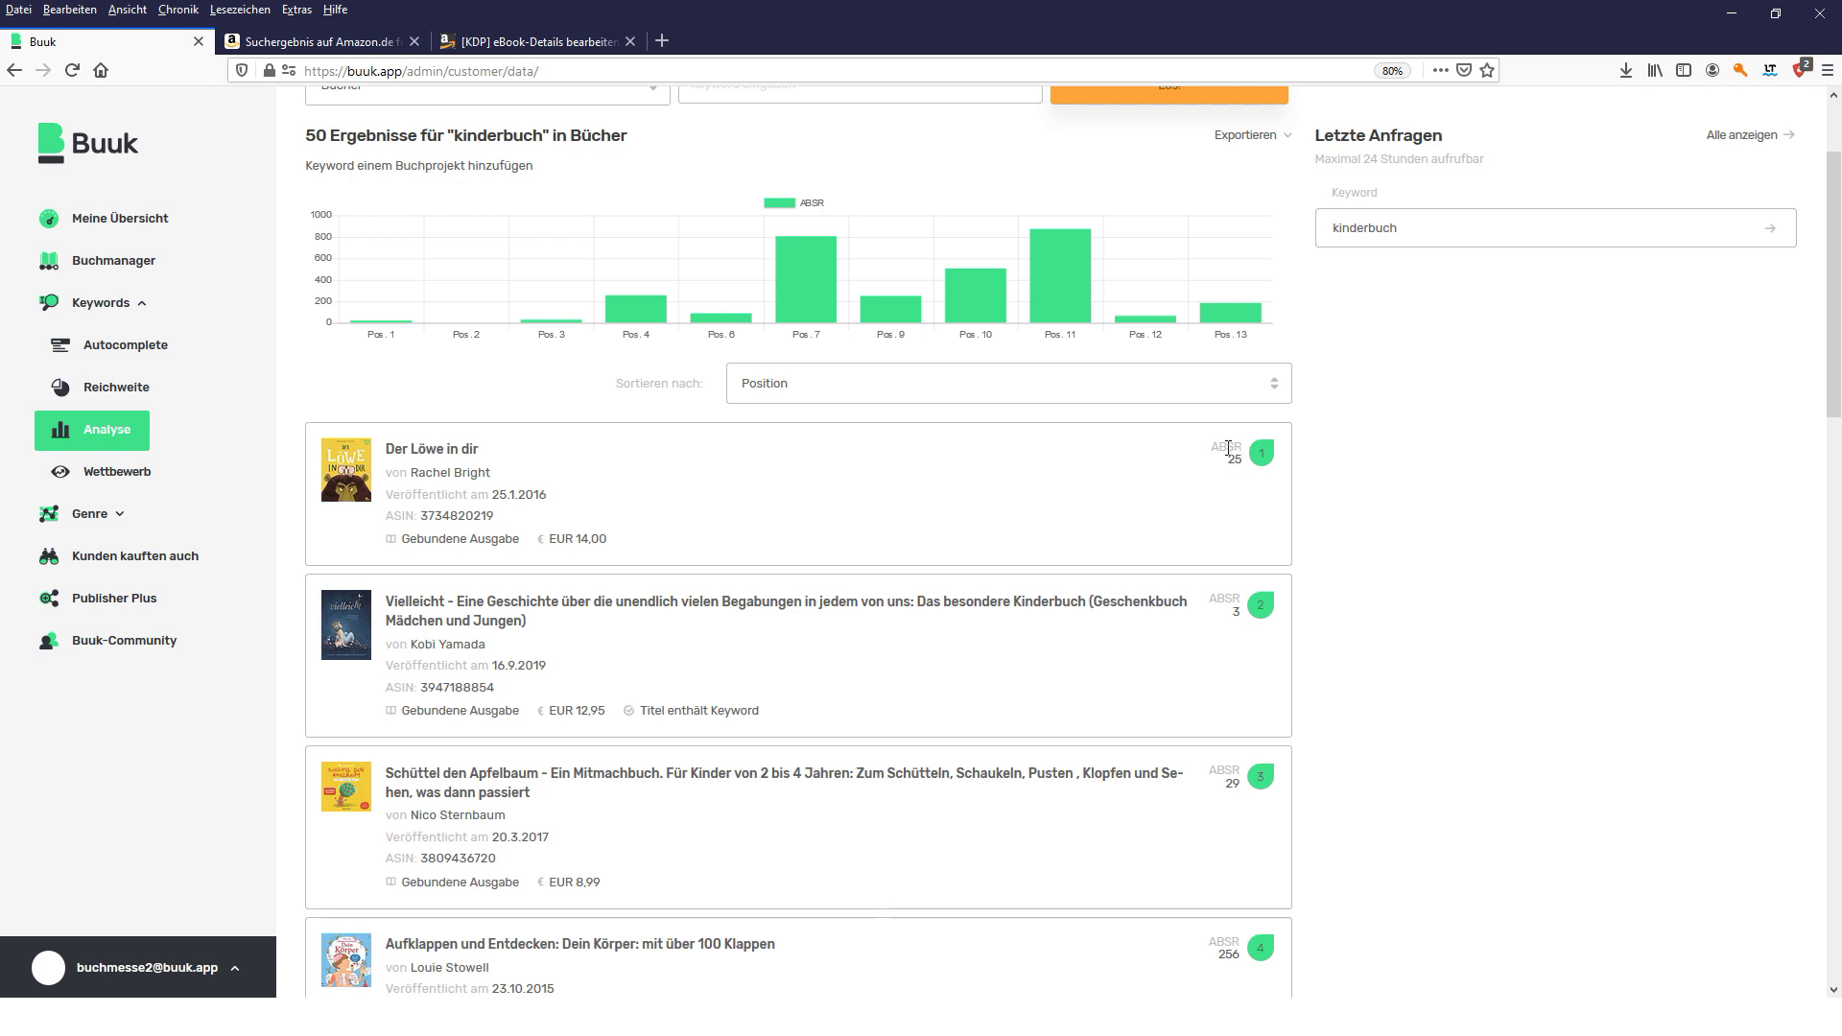
pyautogui.scroll(4, 640, 462)
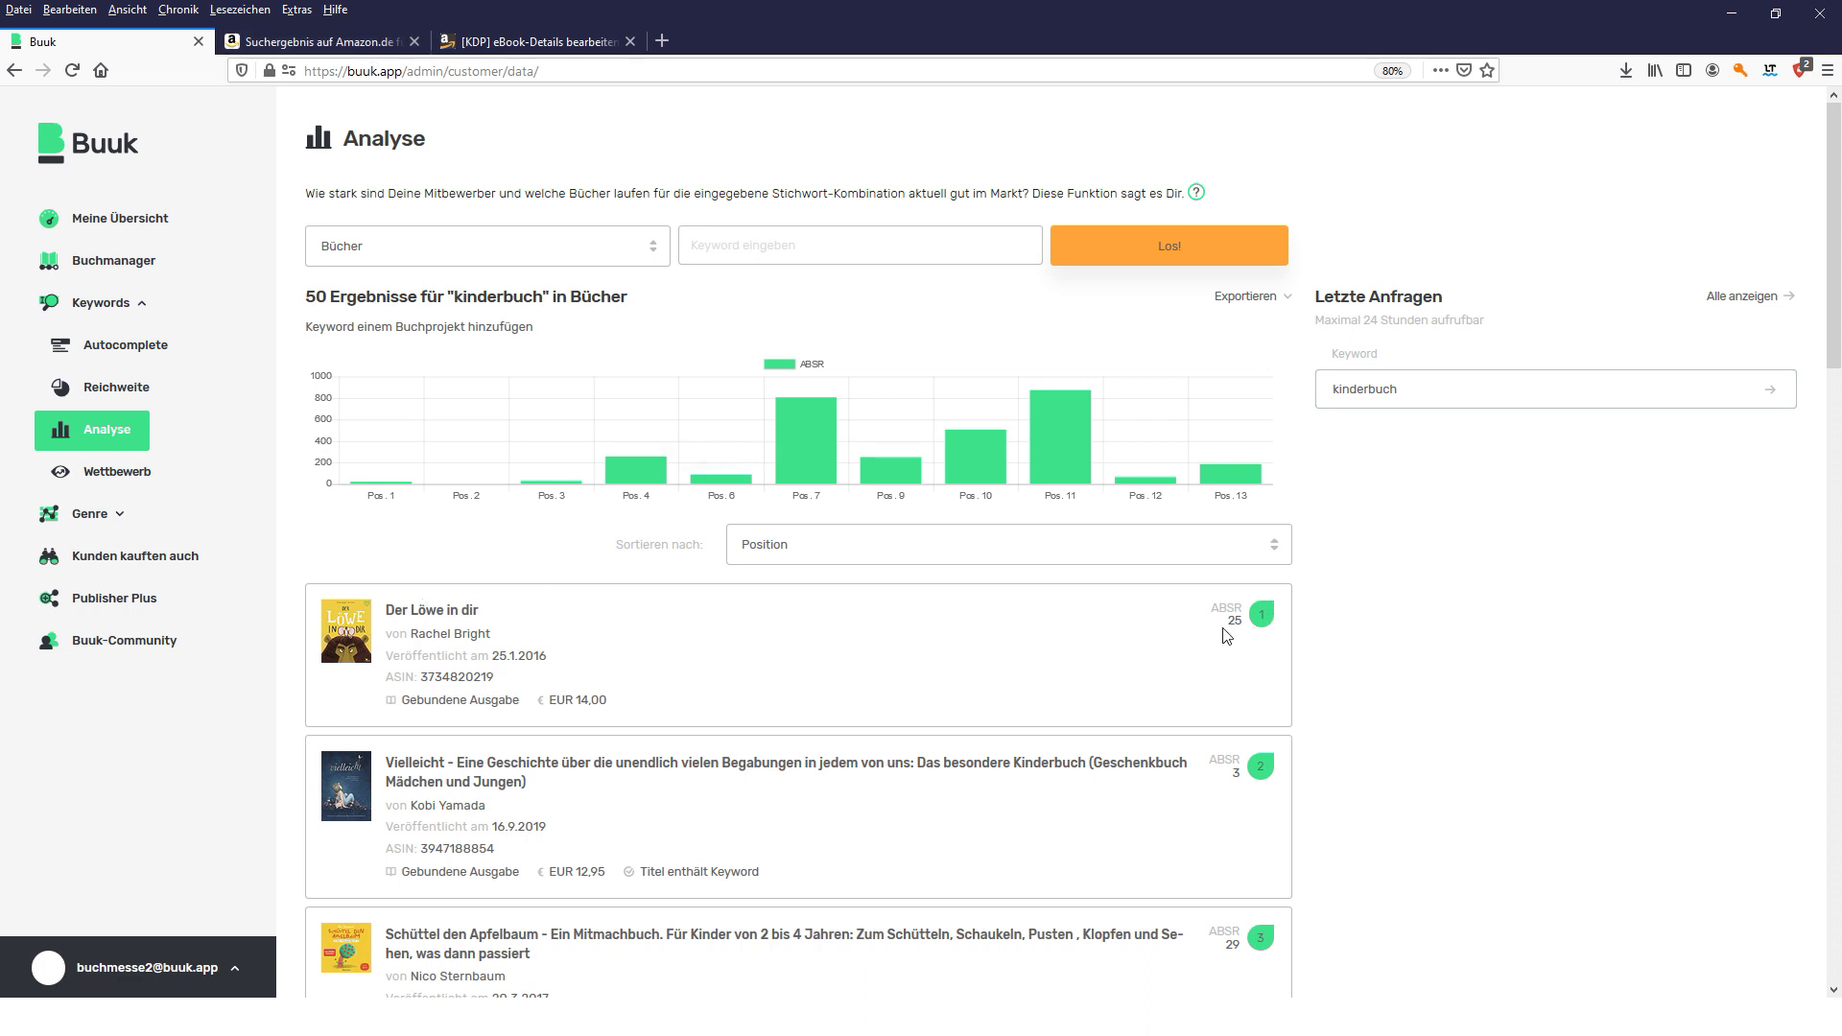
pyautogui.scroll(-4, 329, 585)
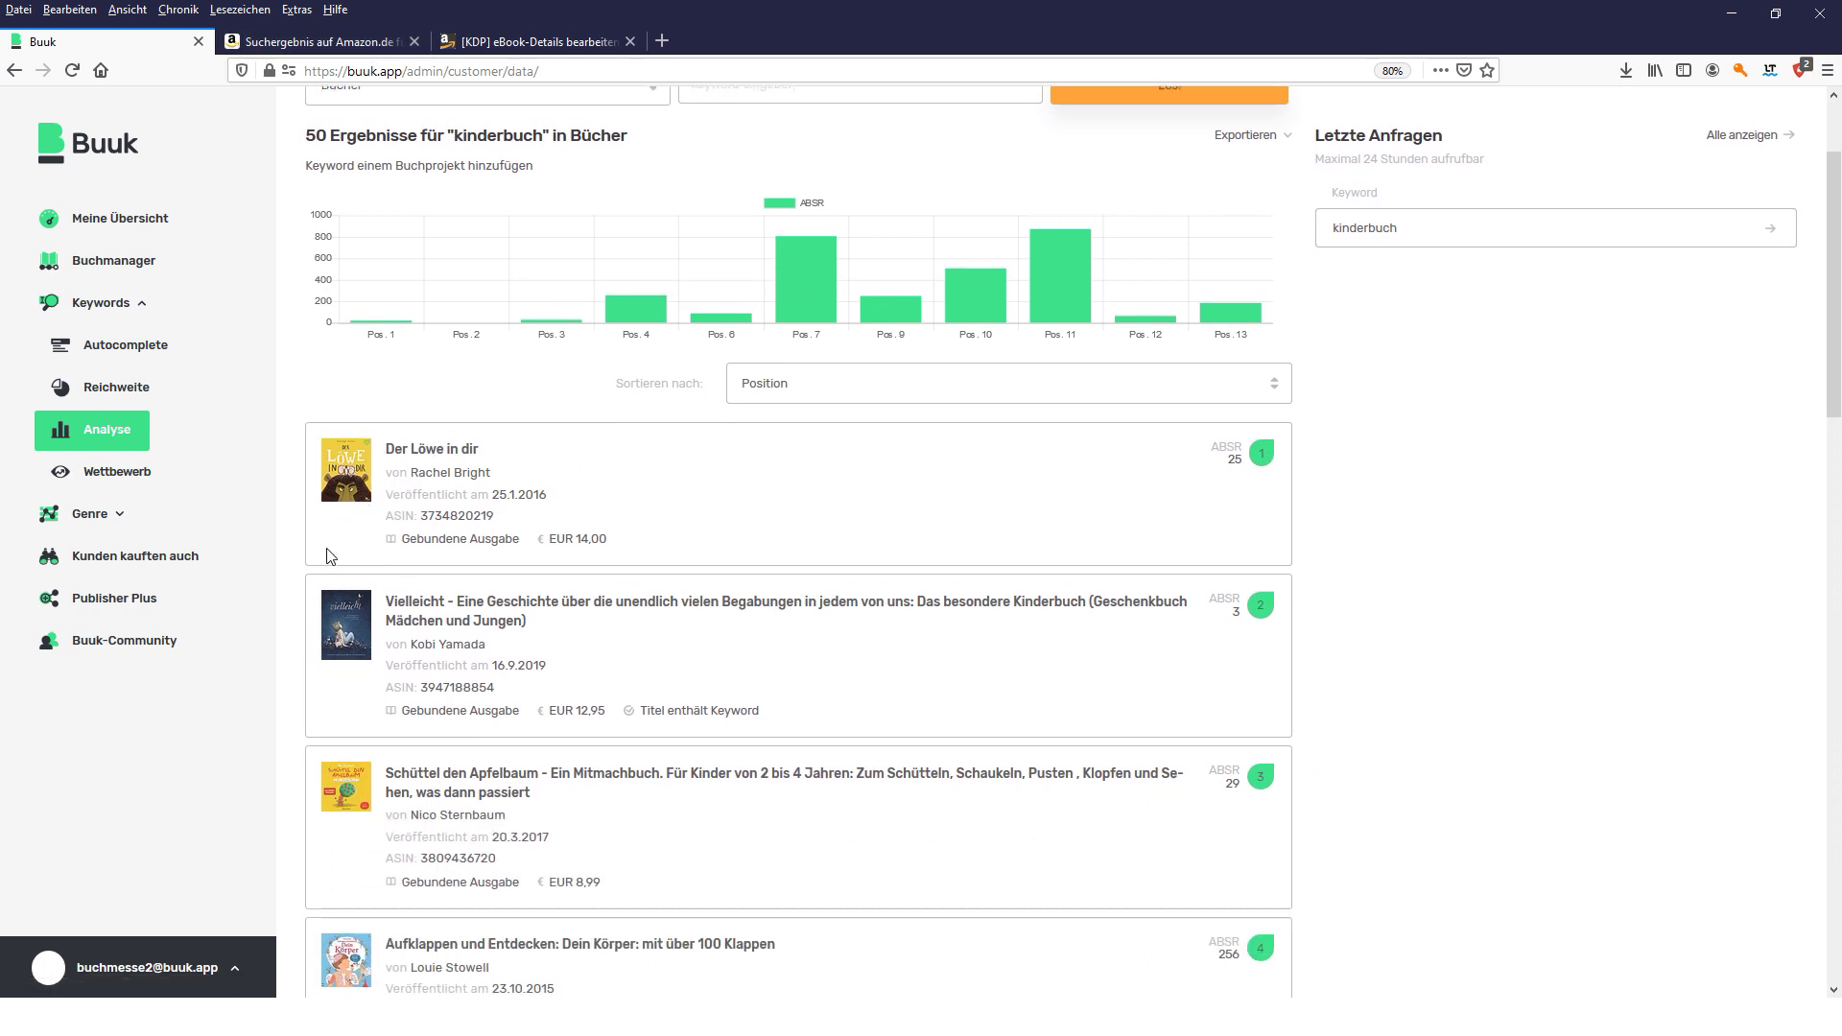
pyautogui.scroll(-4, 344, 687)
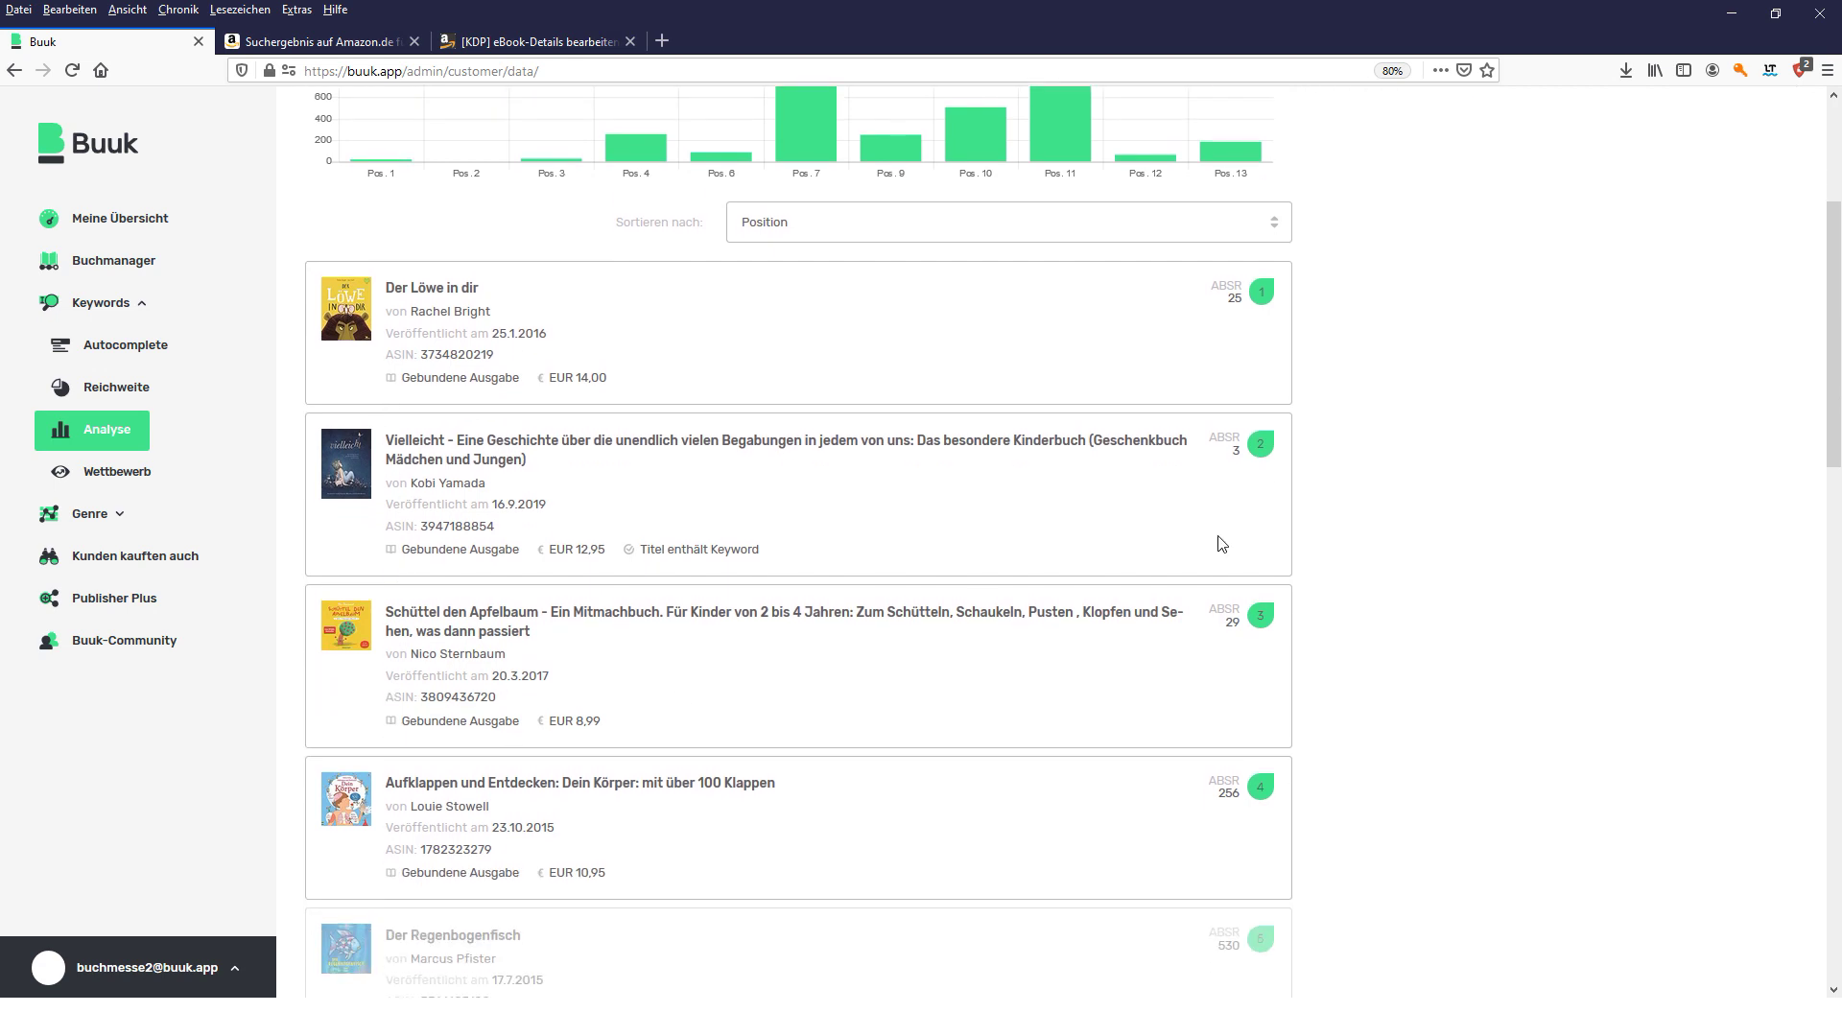
pyautogui.moveTo(1237, 296); pyautogui.dragTo(1224, 304)
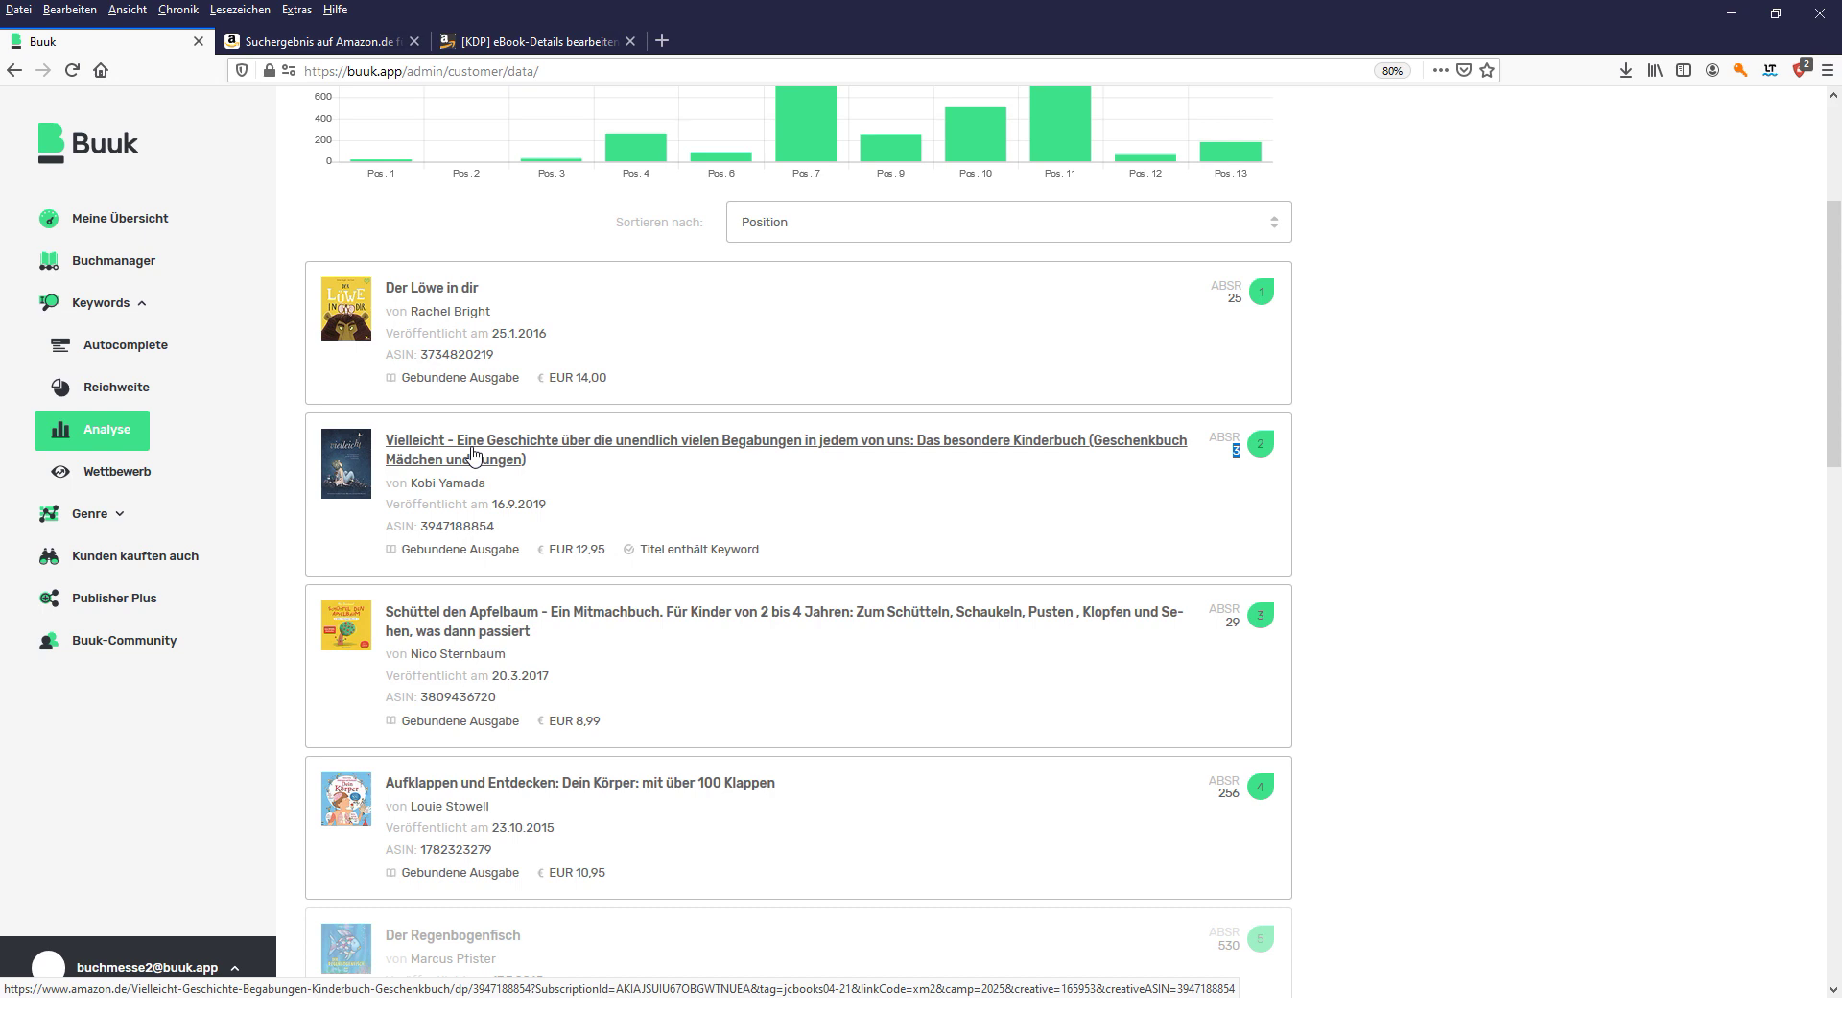
# - Open the Amazon page of the first-ranked book "Der Löwe in dir", look over its product details, and return to Buuk
pyautogui.click(440, 290)
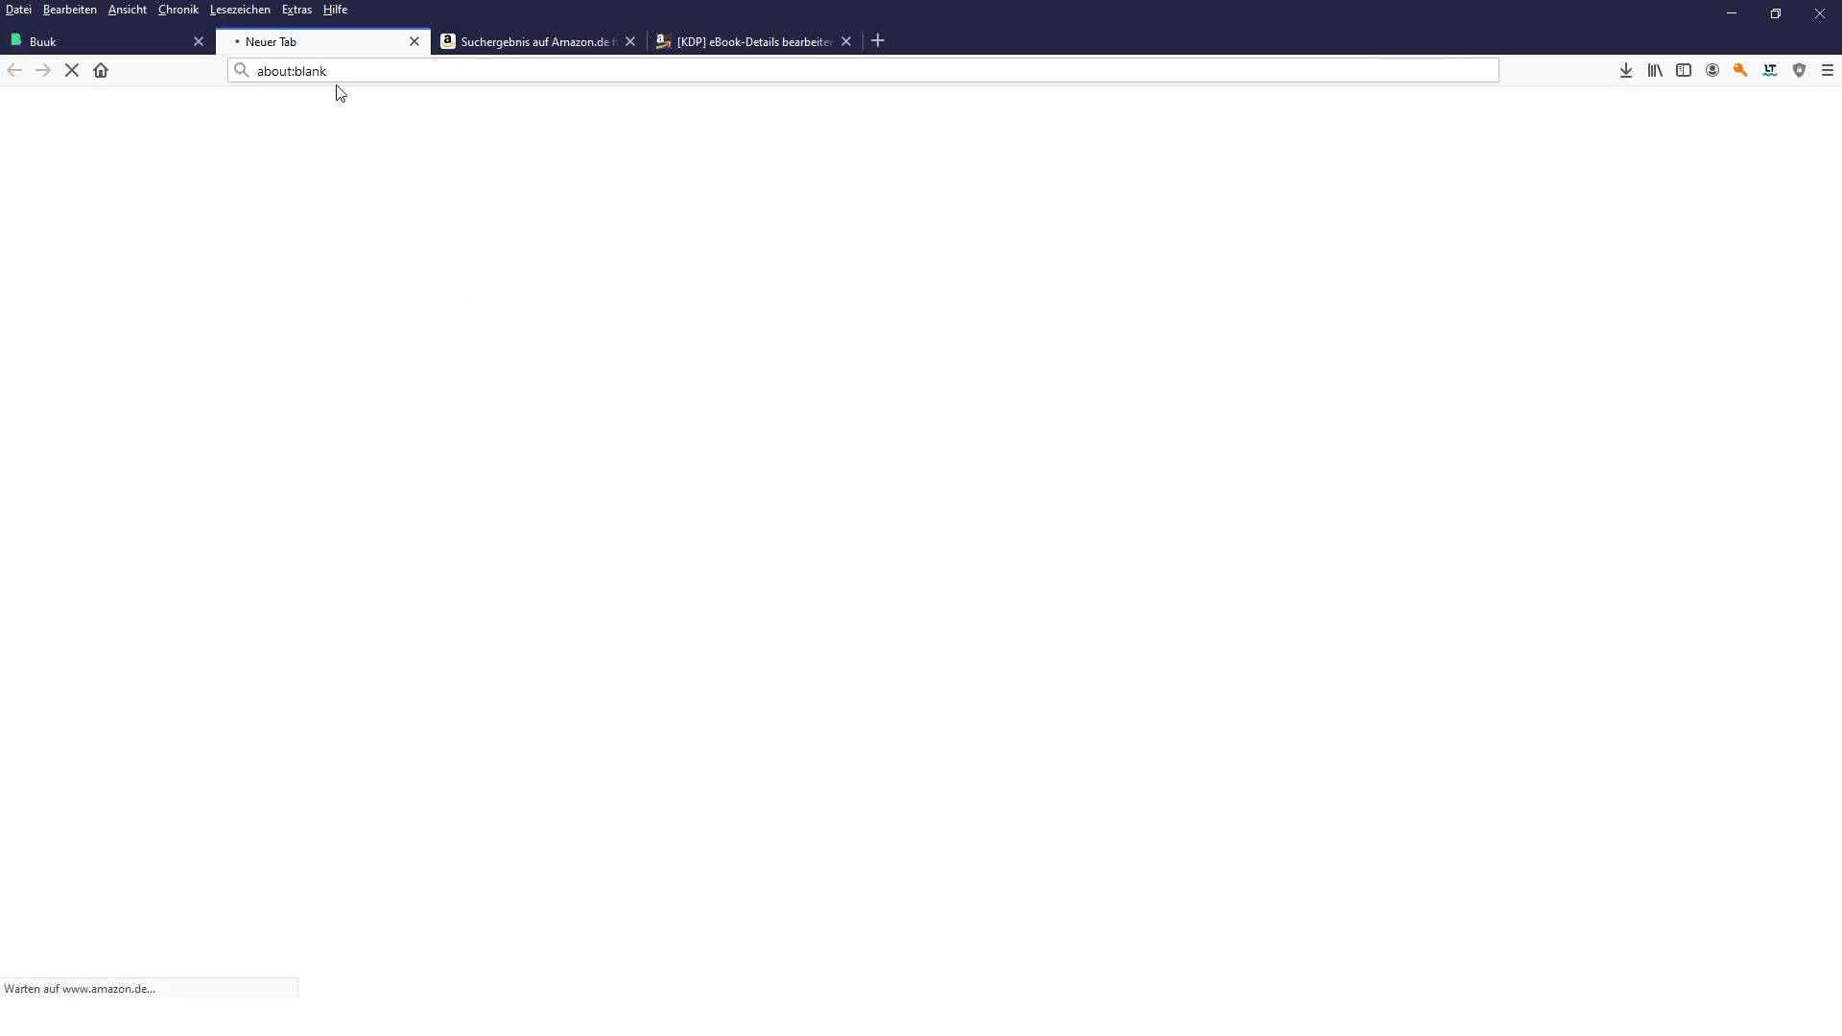
pyautogui.scroll(-3, 607, 346)
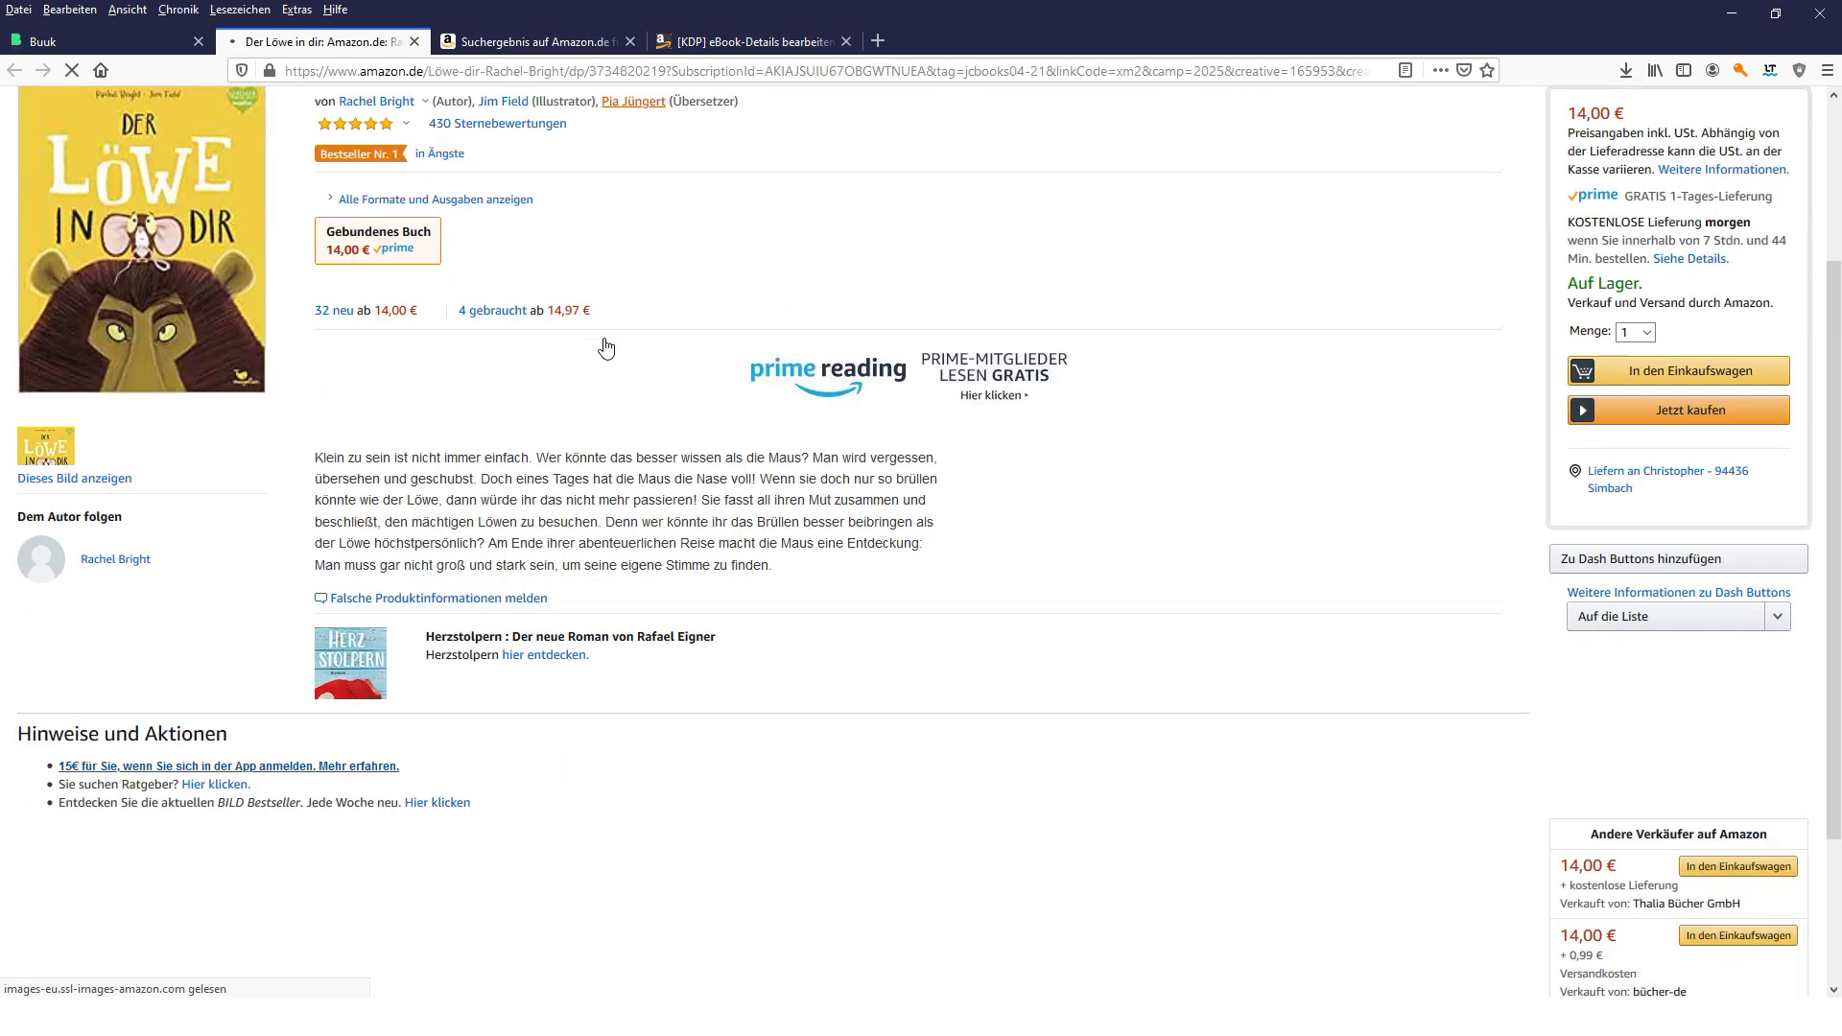
pyautogui.scroll(3, 608, 346)
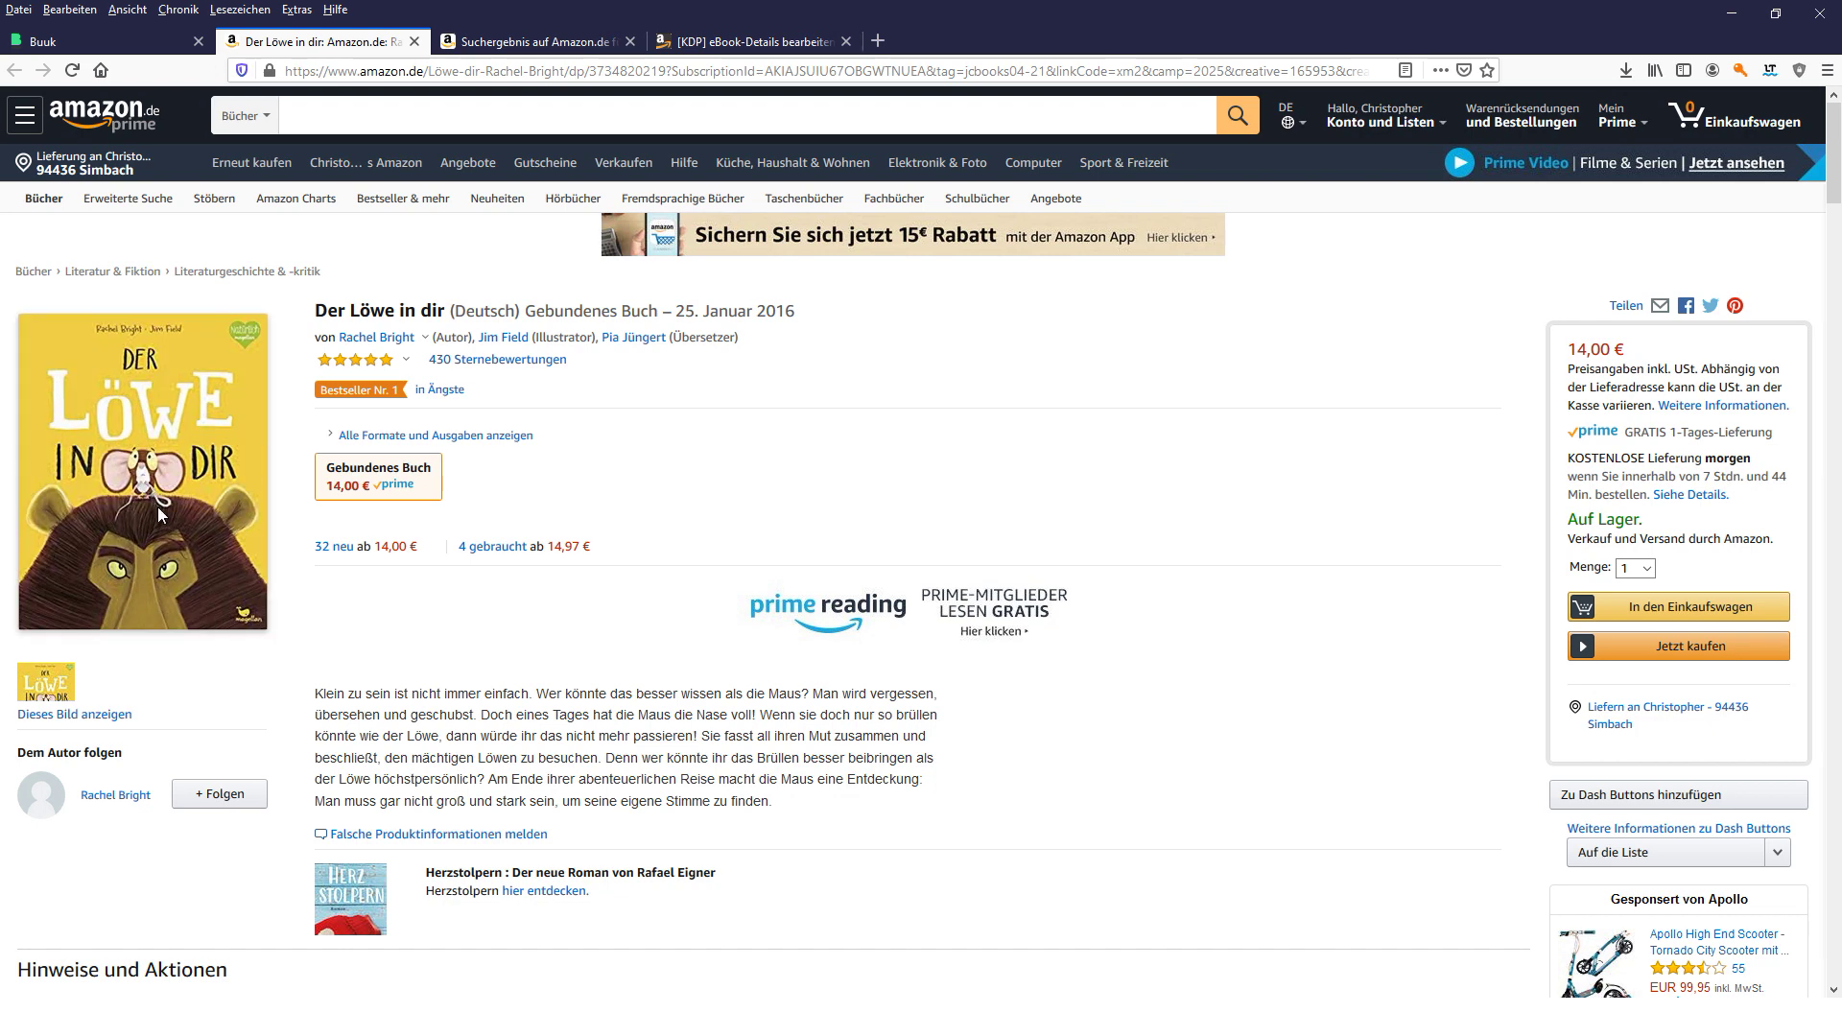
pyautogui.click(111, 29)
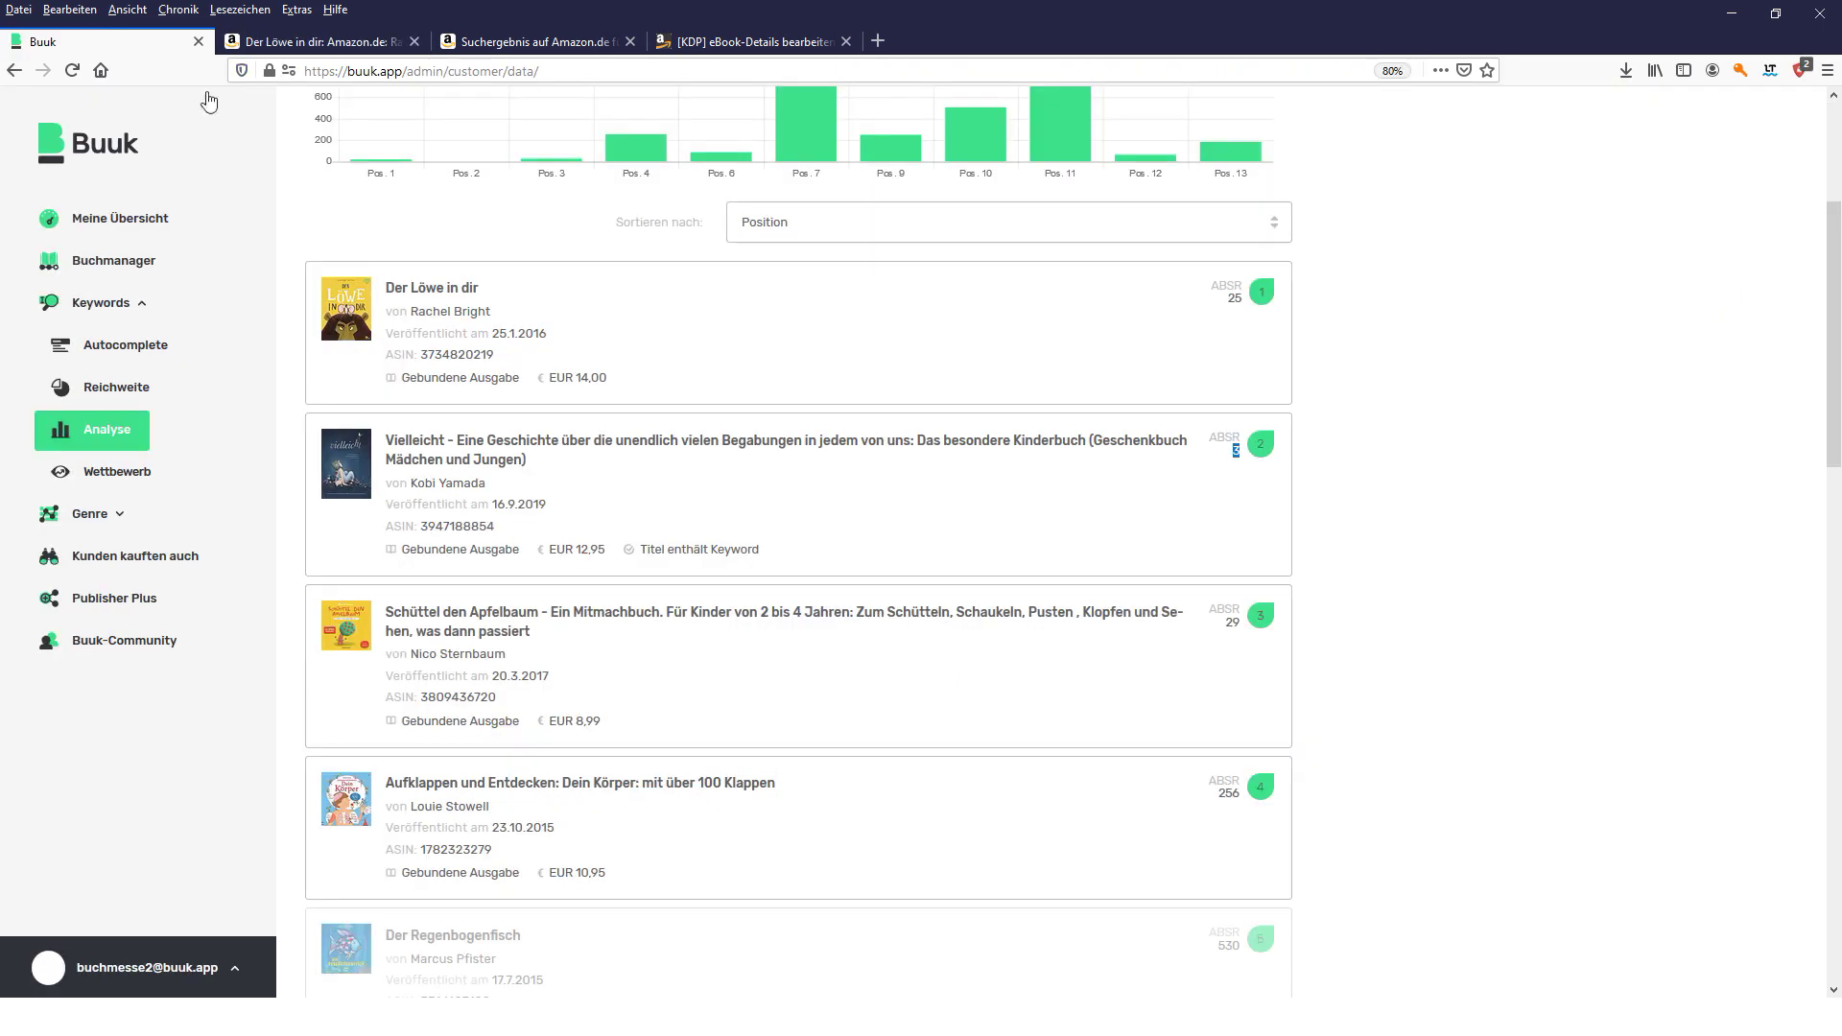
# - Run an Analyse query for "kinderbuch auto" in the Bücher category and check which other categories are available
pyautogui.scroll(3, 714, 586)
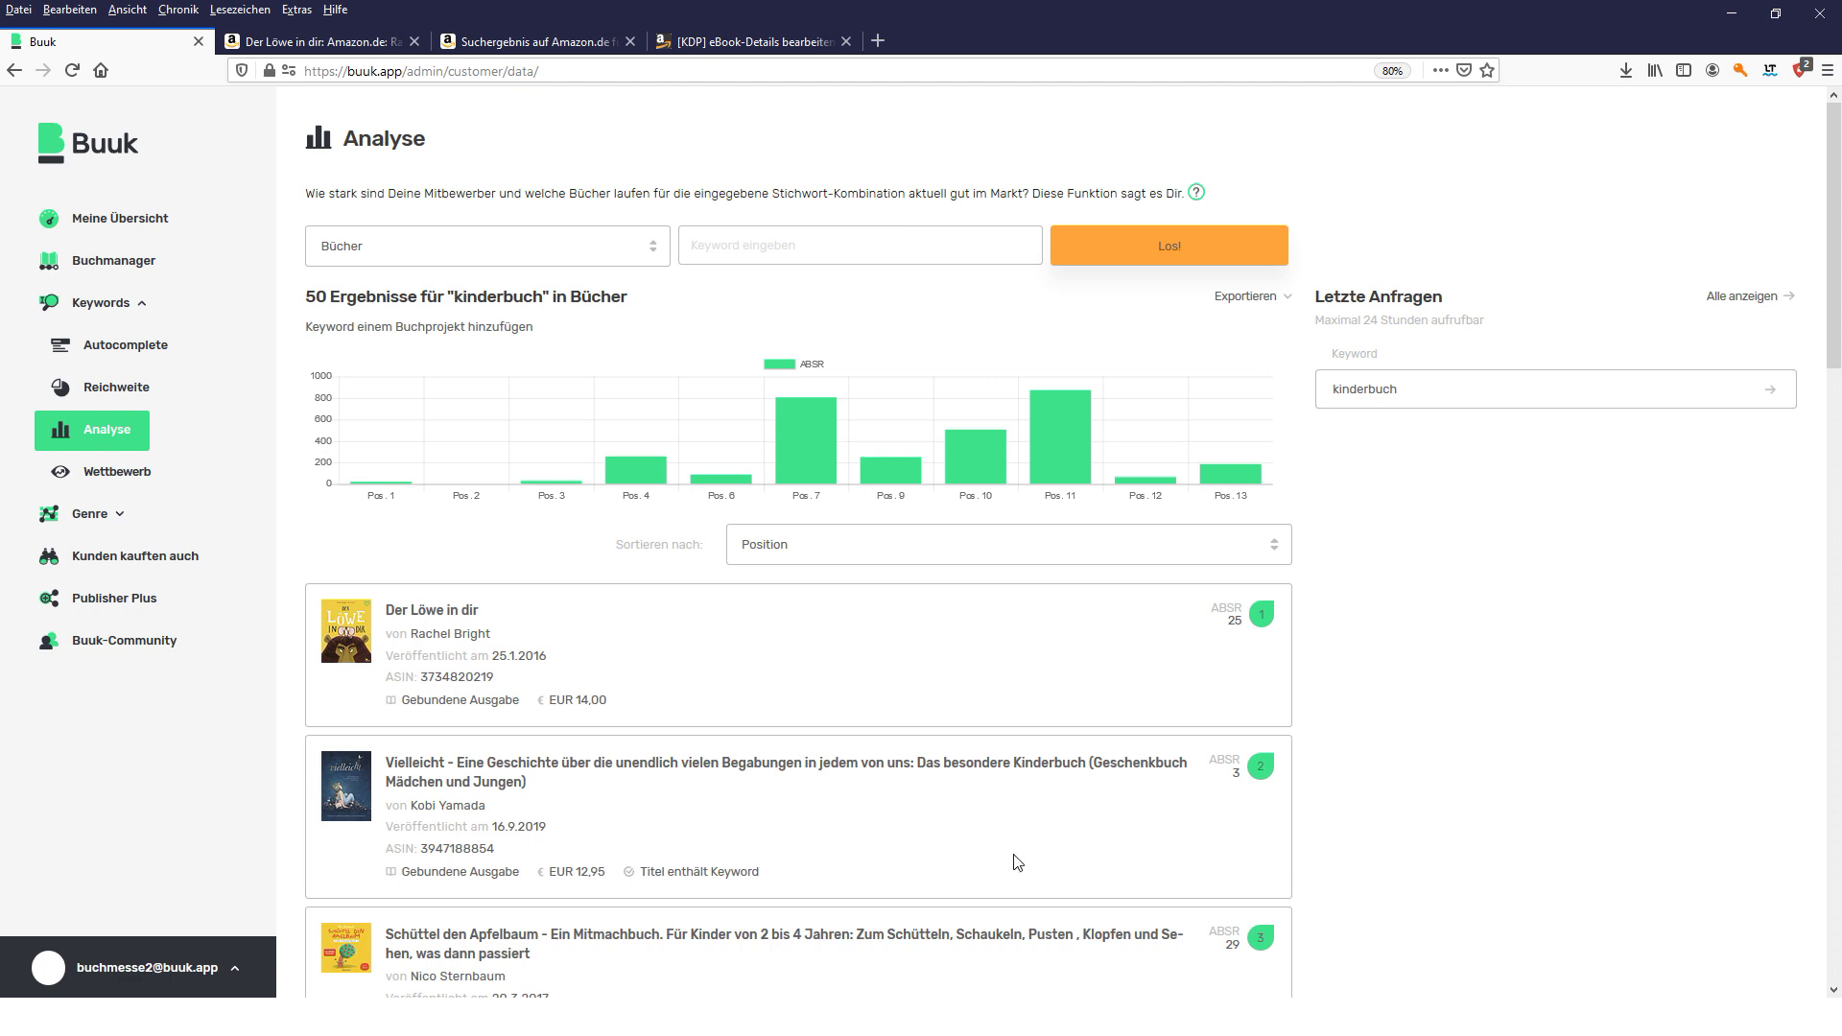
pyautogui.click(788, 256)
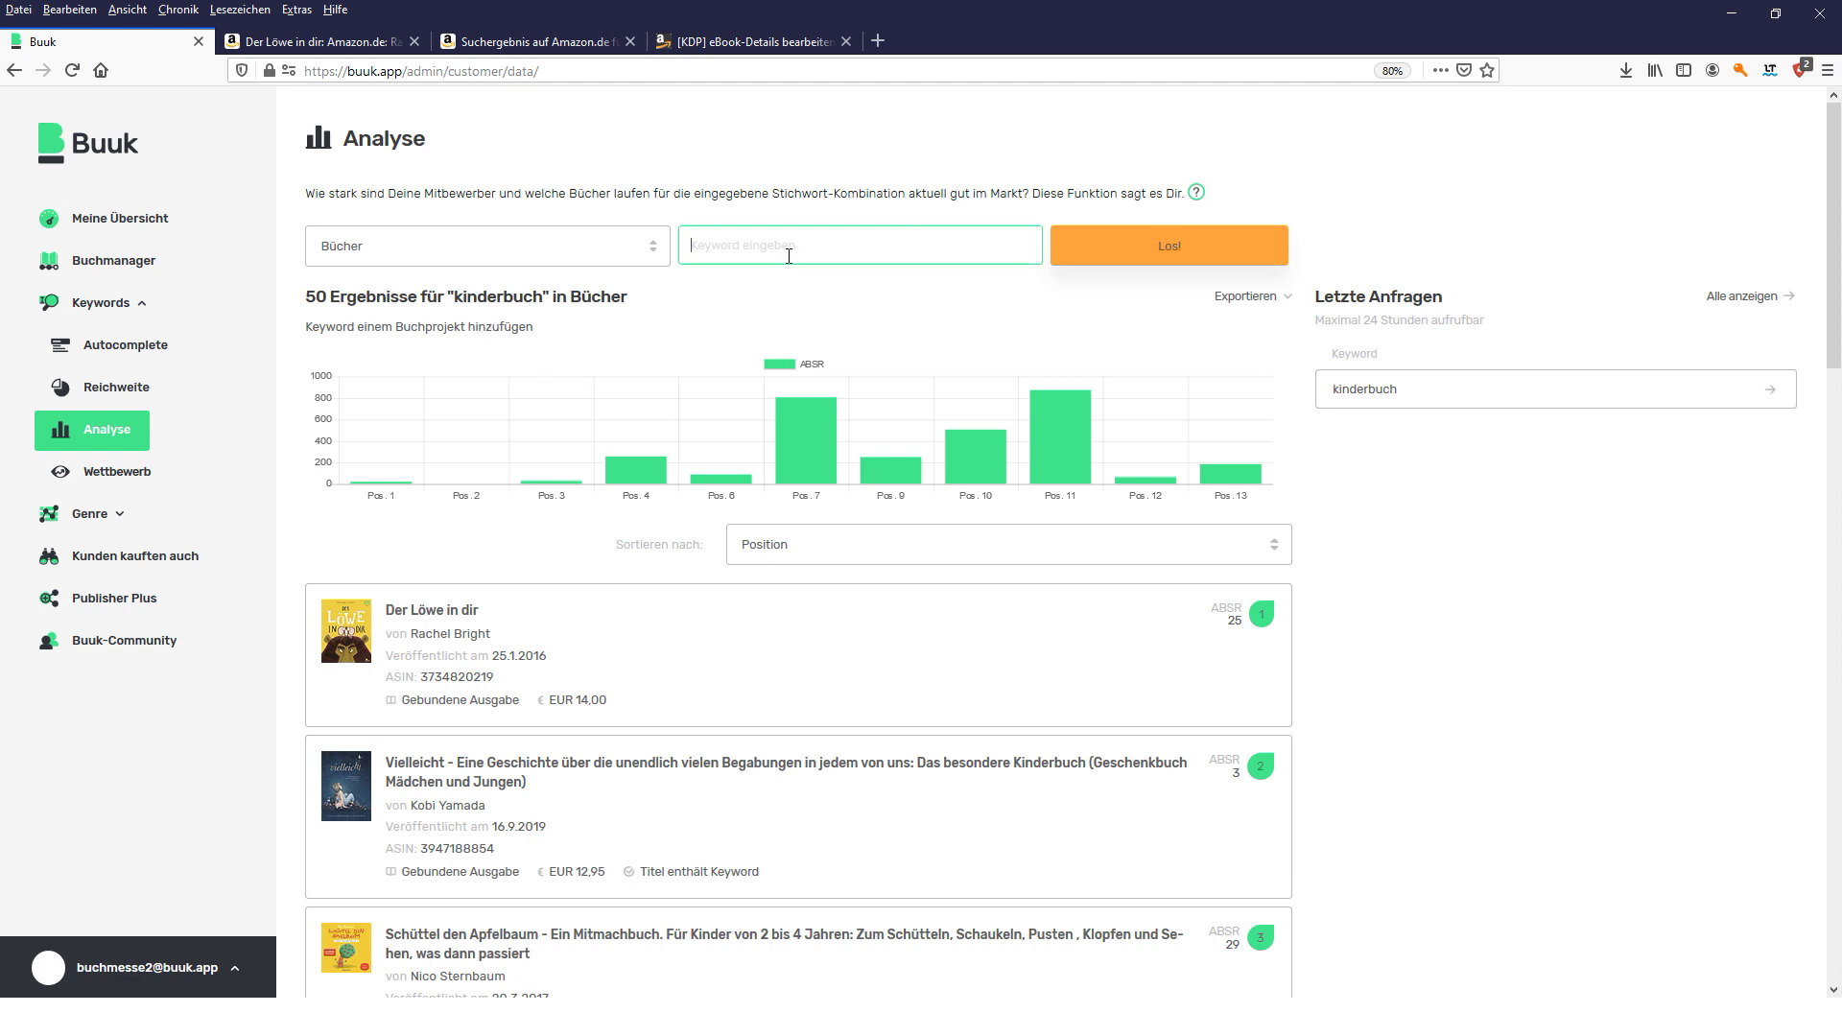
pyautogui.write('kinderbuch auto')
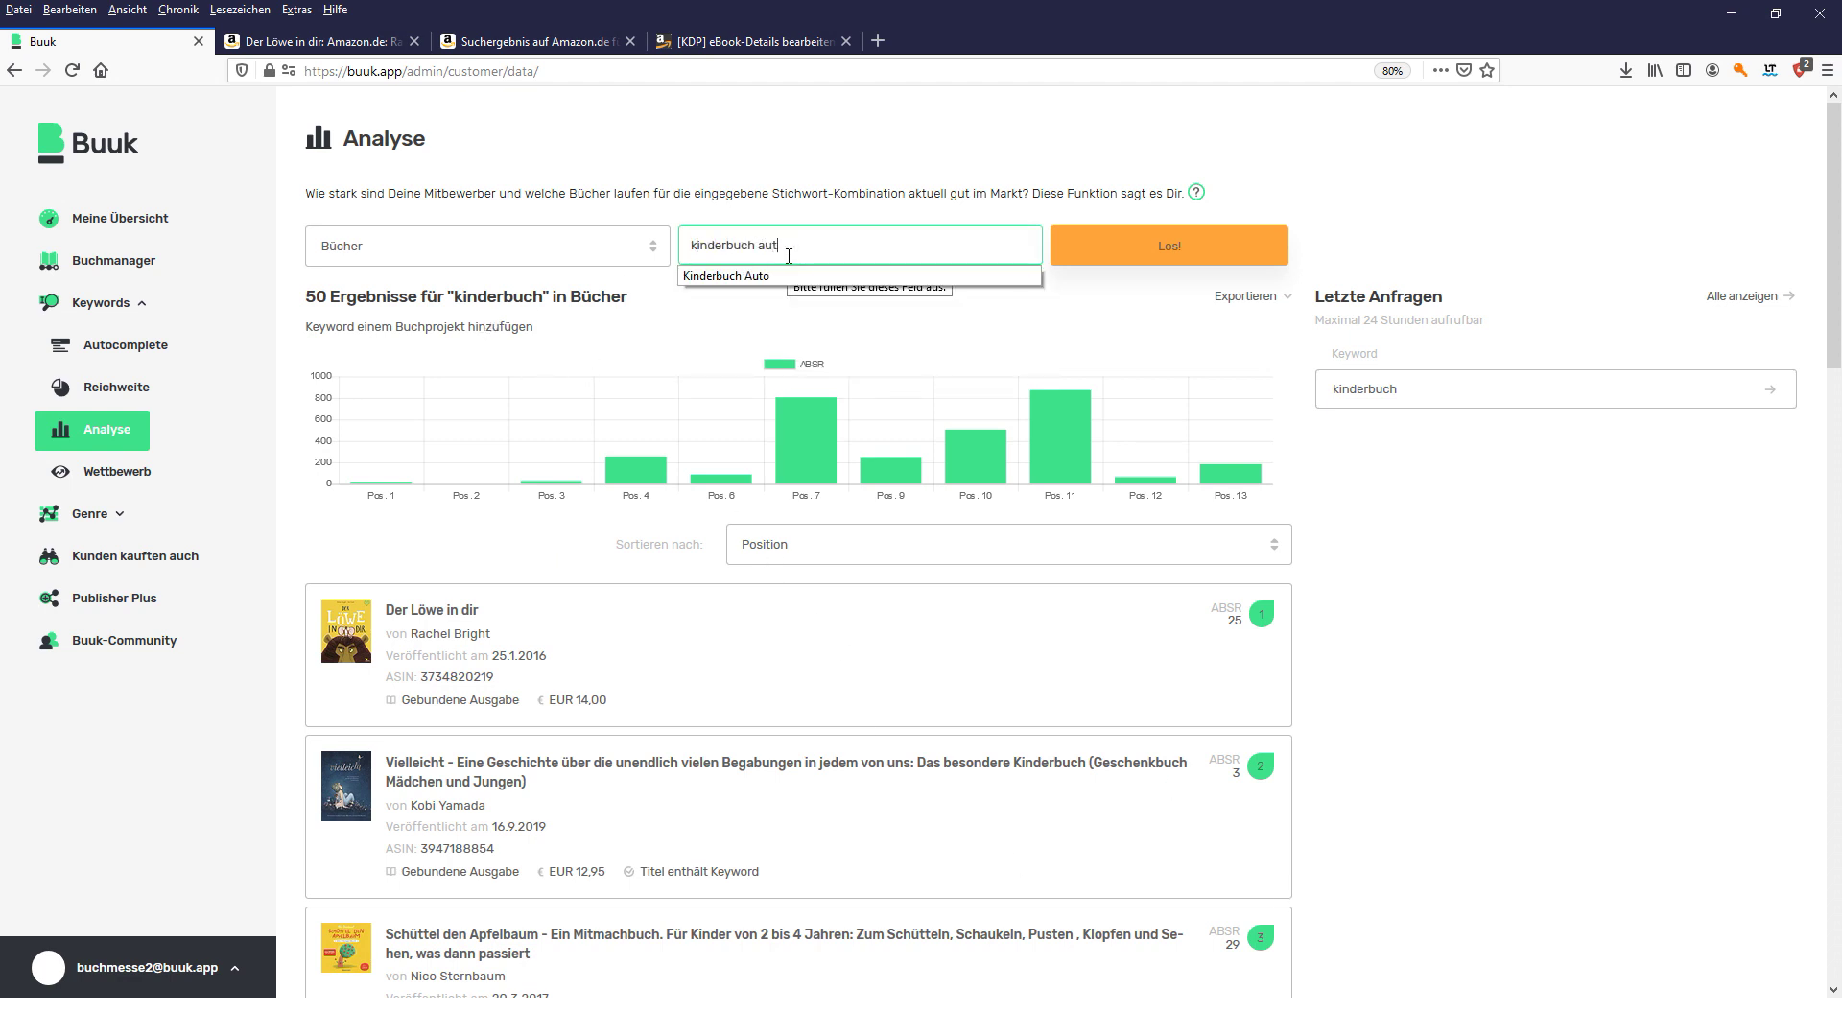
pyautogui.press('Return')
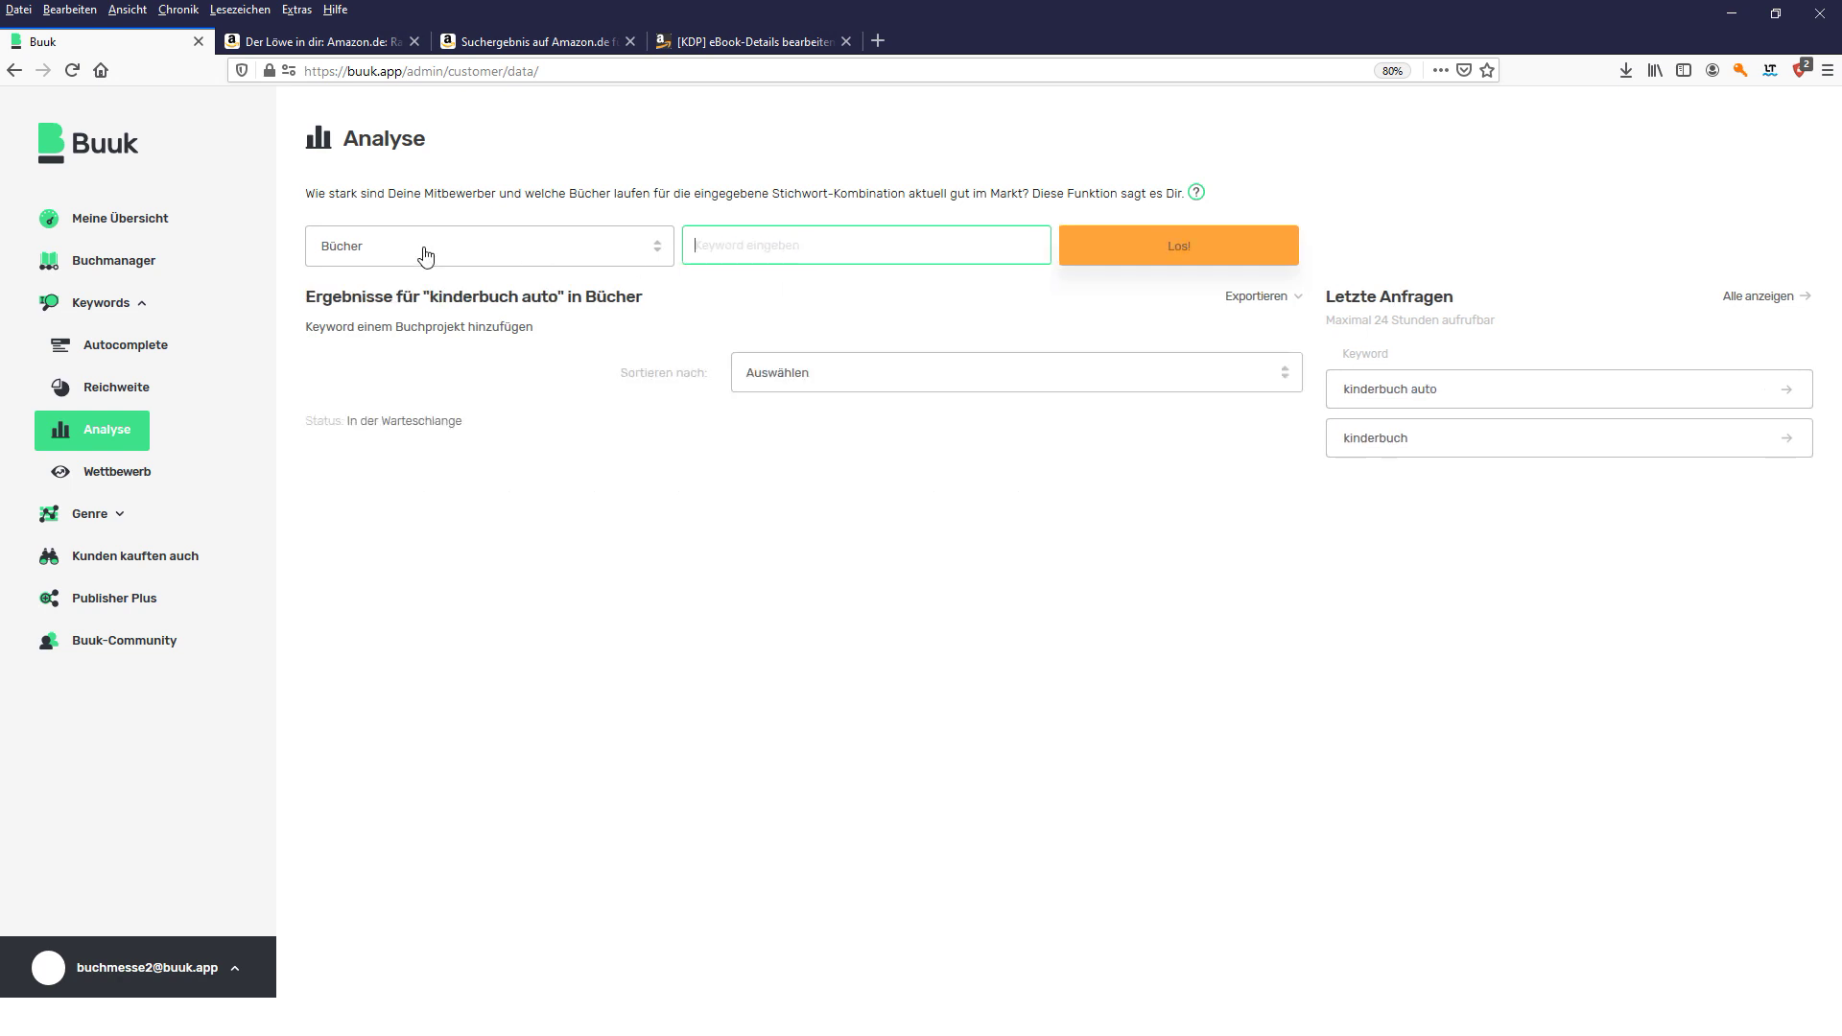
pyautogui.click(559, 257)
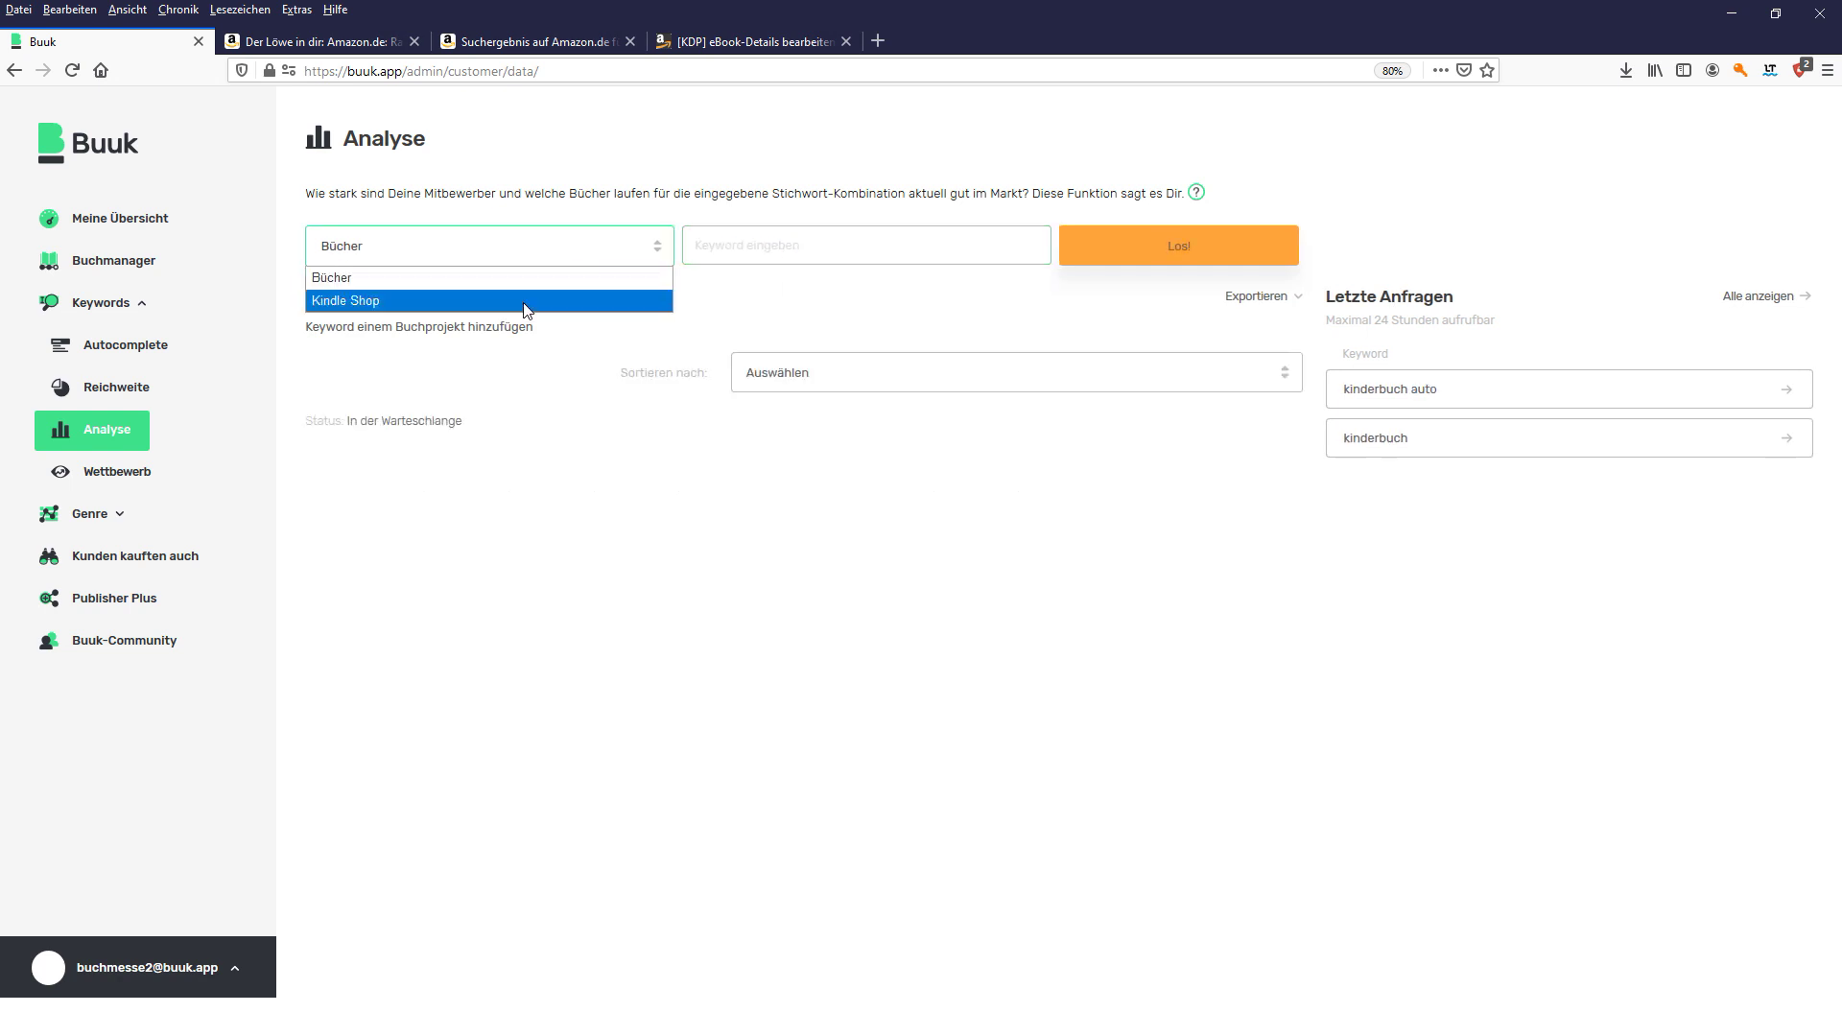
pyautogui.click(712, 312)
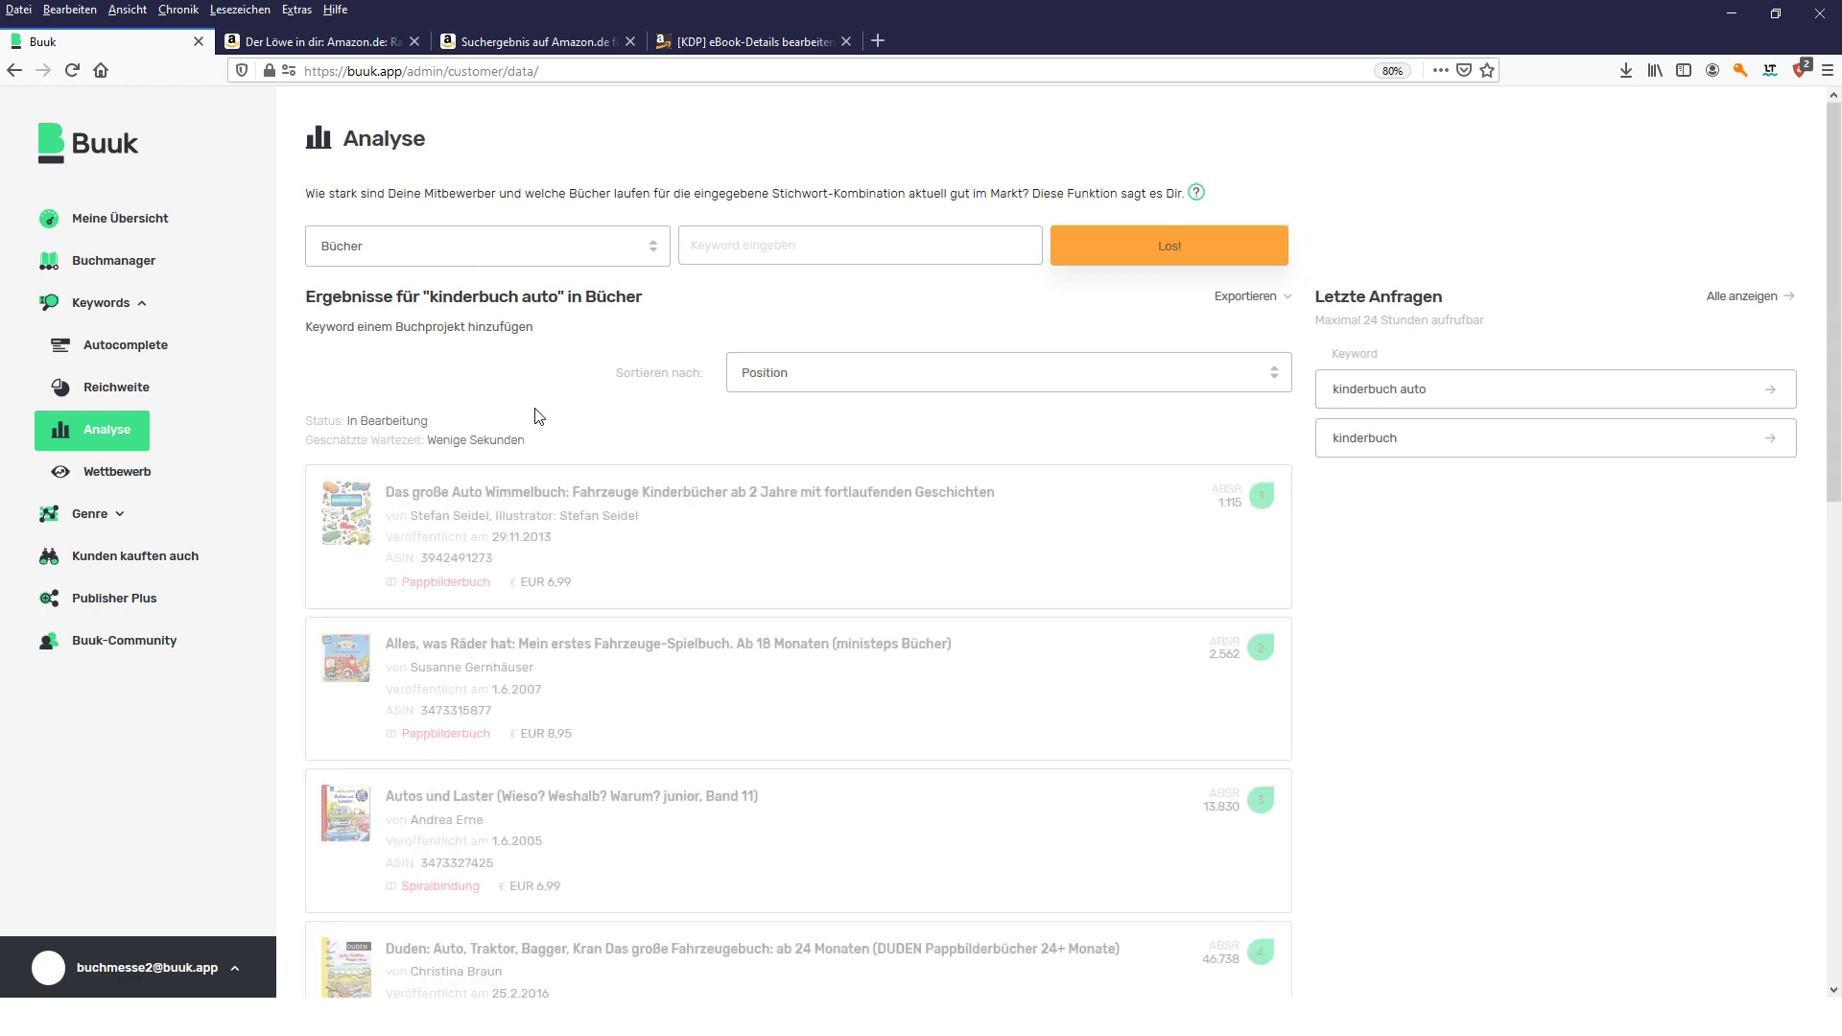
# - Review the ABSR chart and ranked books for "kinderbuch auto" and add this keyword to the book project
pyautogui.scroll(-5, 535, 415)
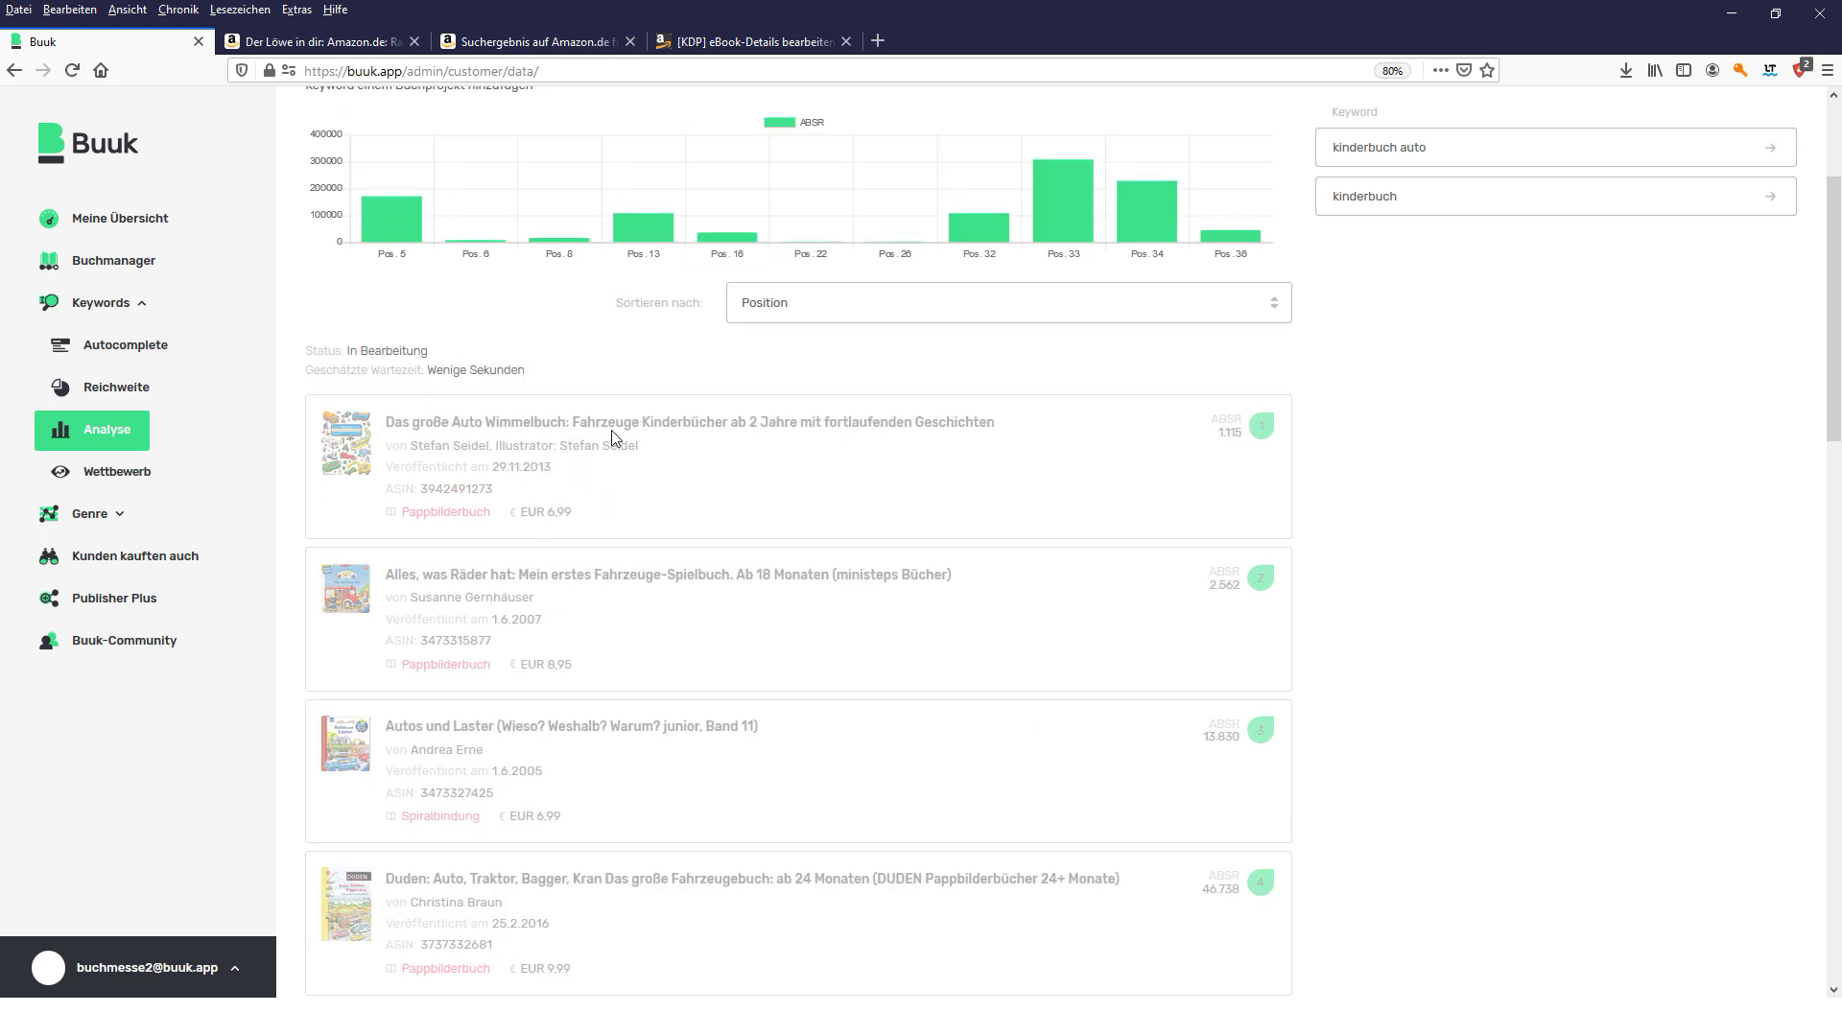
pyautogui.scroll(-3, 1219, 657)
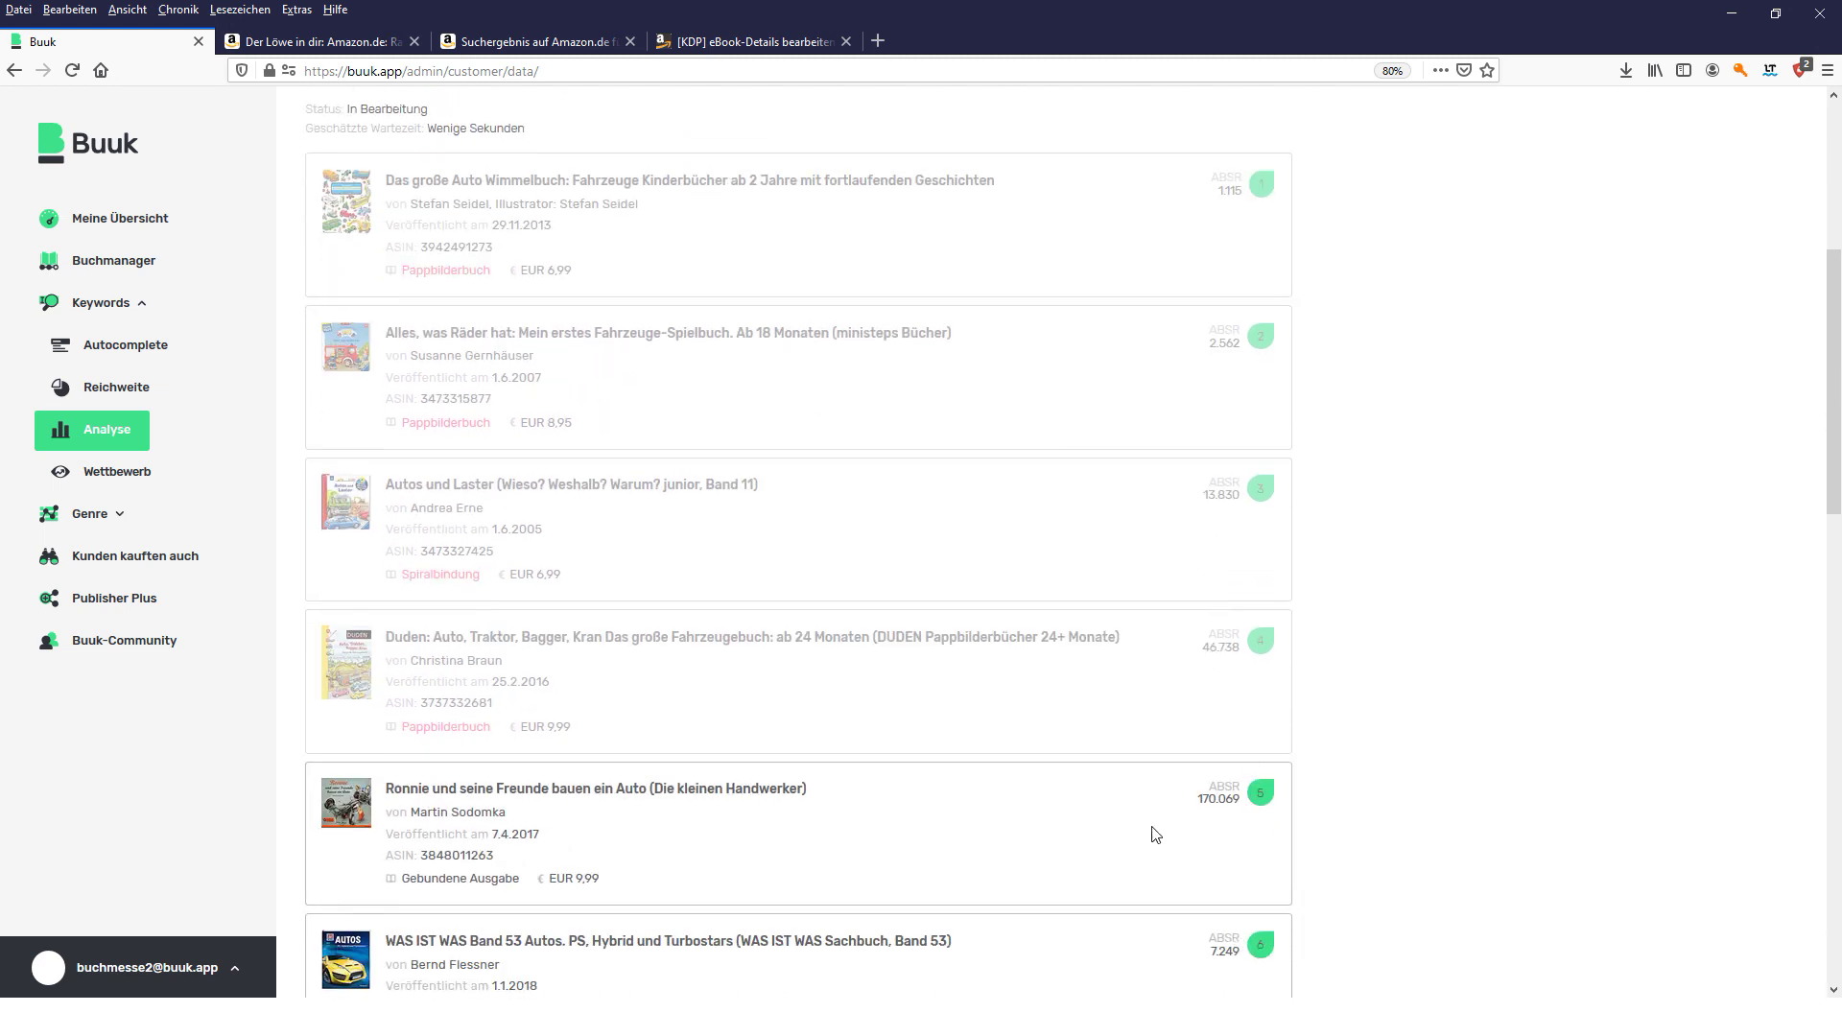
pyautogui.scroll(-2, 1165, 745)
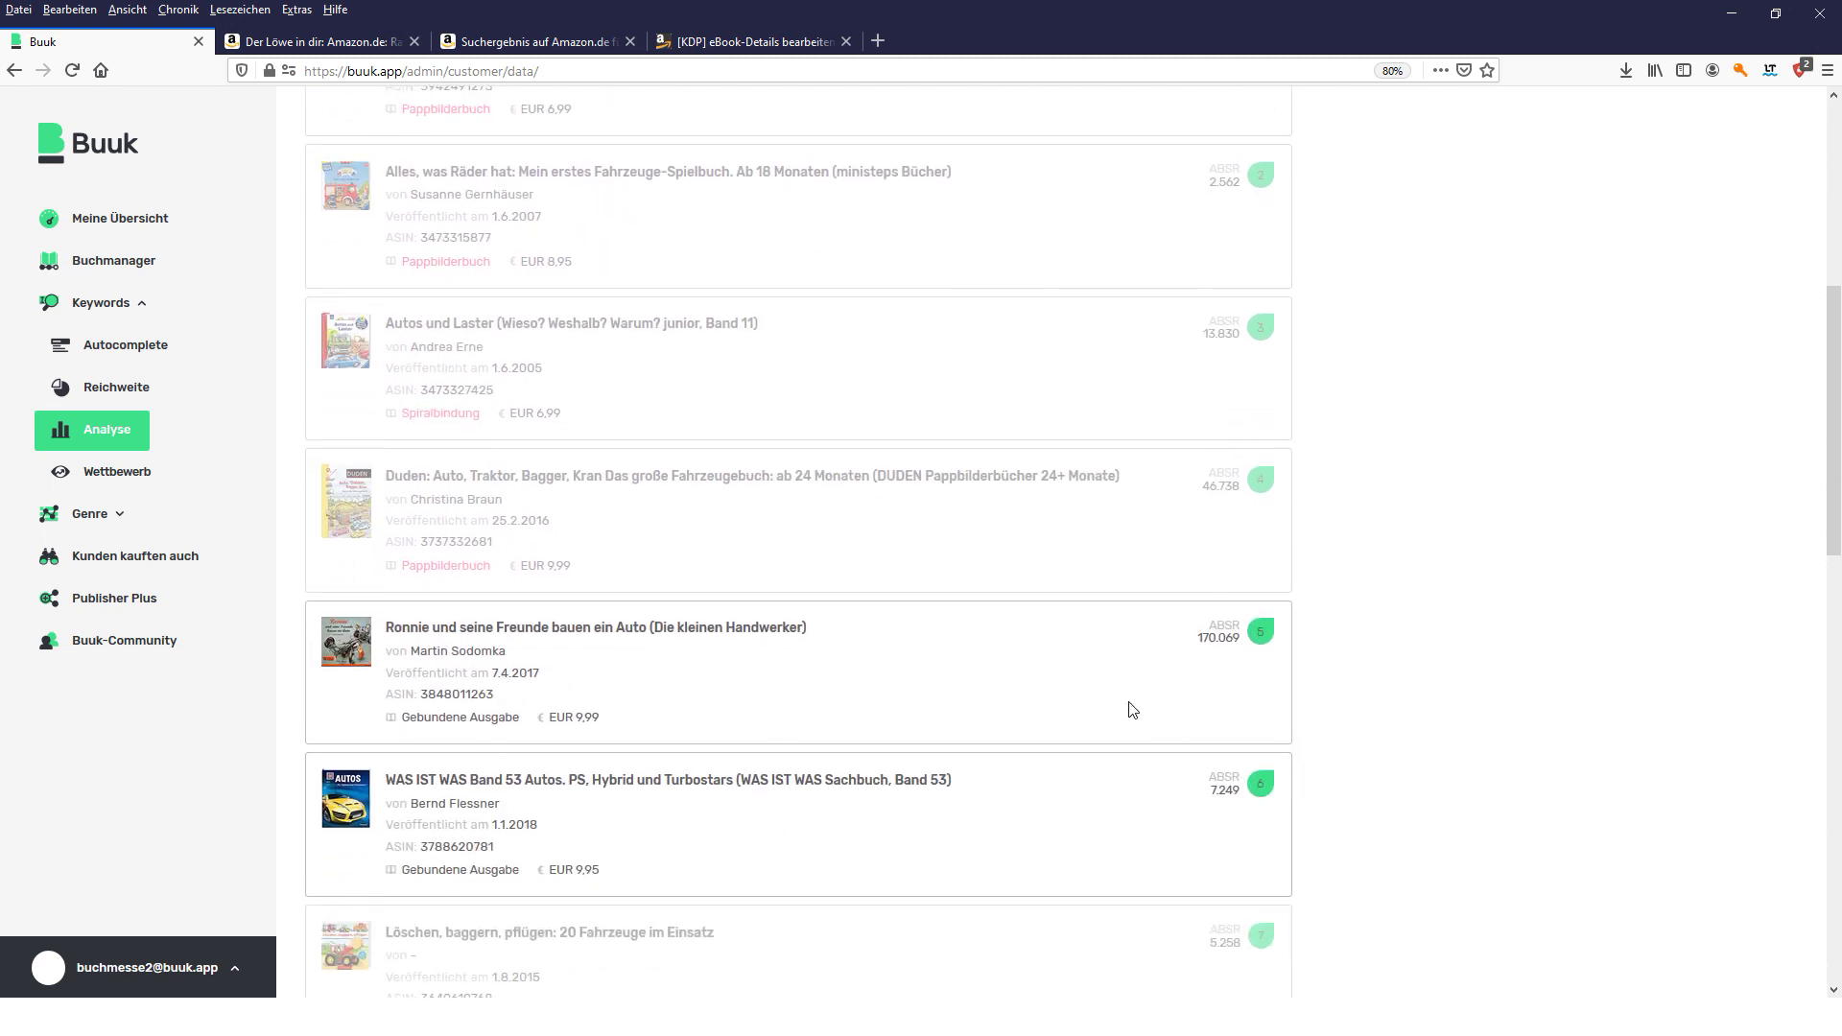
pyautogui.scroll(-2, 1189, 752)
pyautogui.scroll(9, 988, 700)
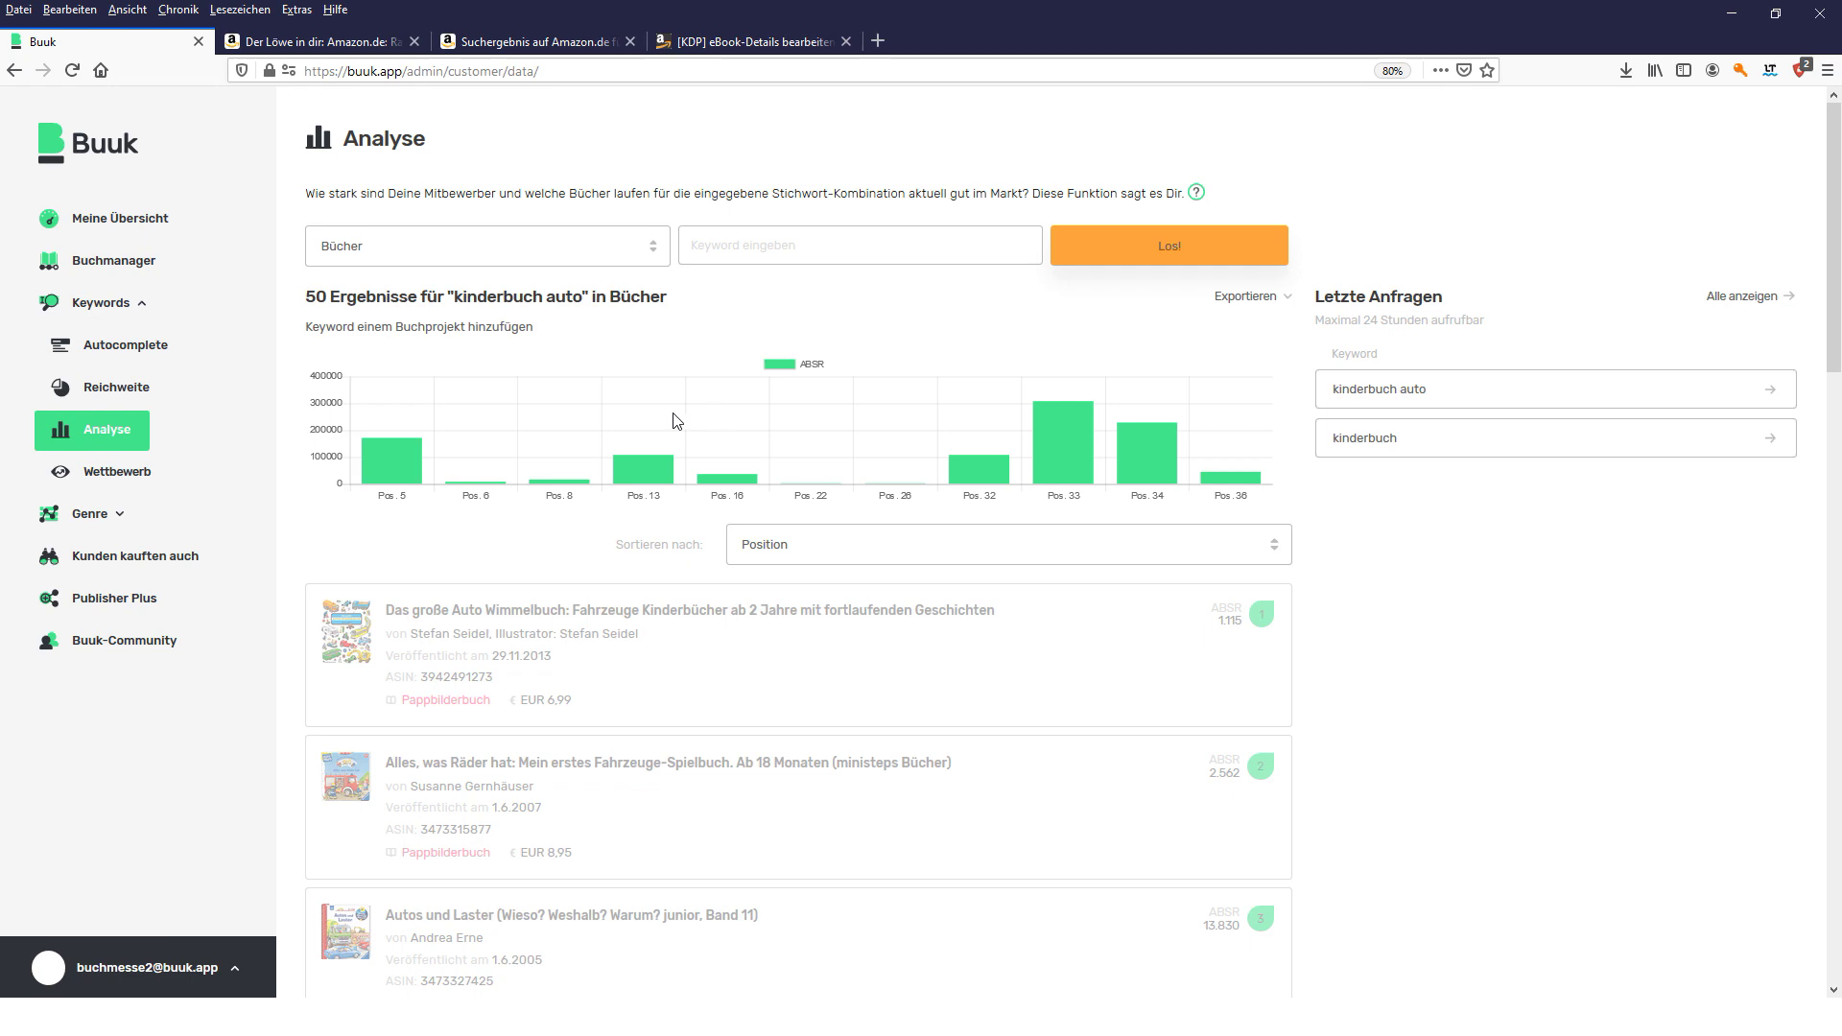
pyautogui.click(462, 329)
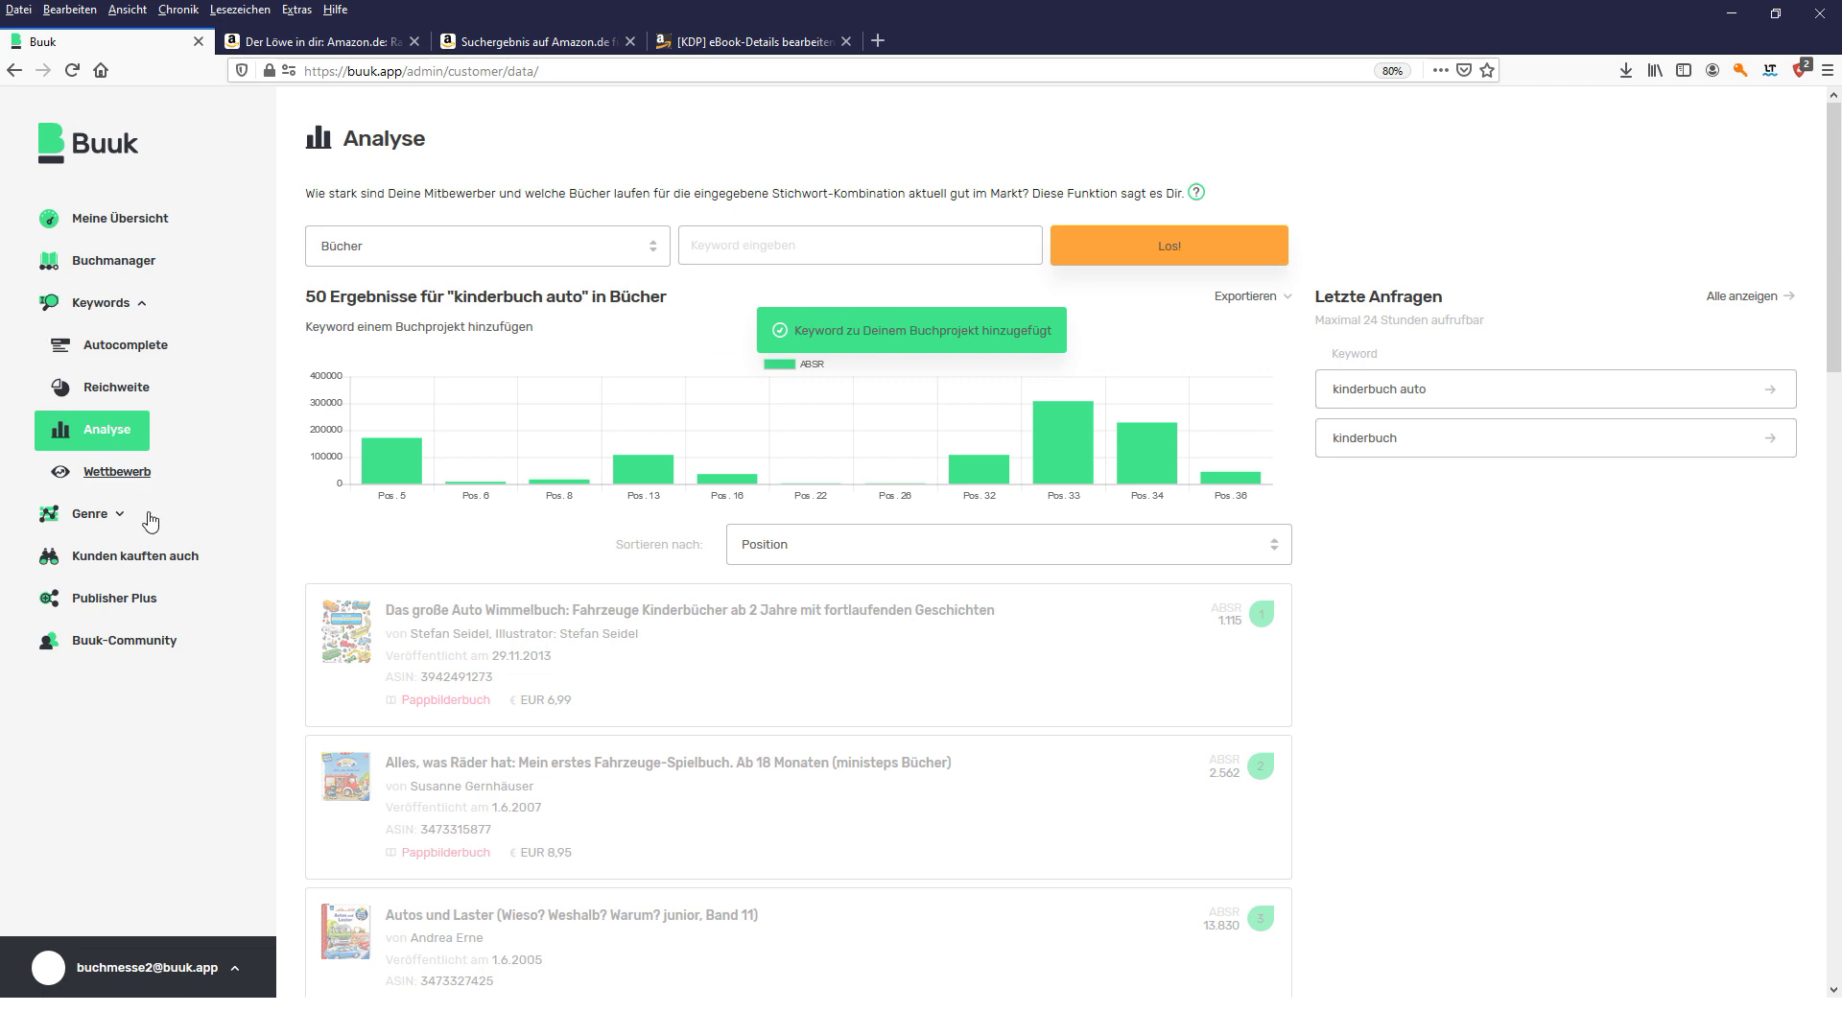
# - Switch to the Keywords presentation slide to show its fourth entry "Wettbewerb", and return to Buuk
pyautogui.hotkey('alt', 'Tab')
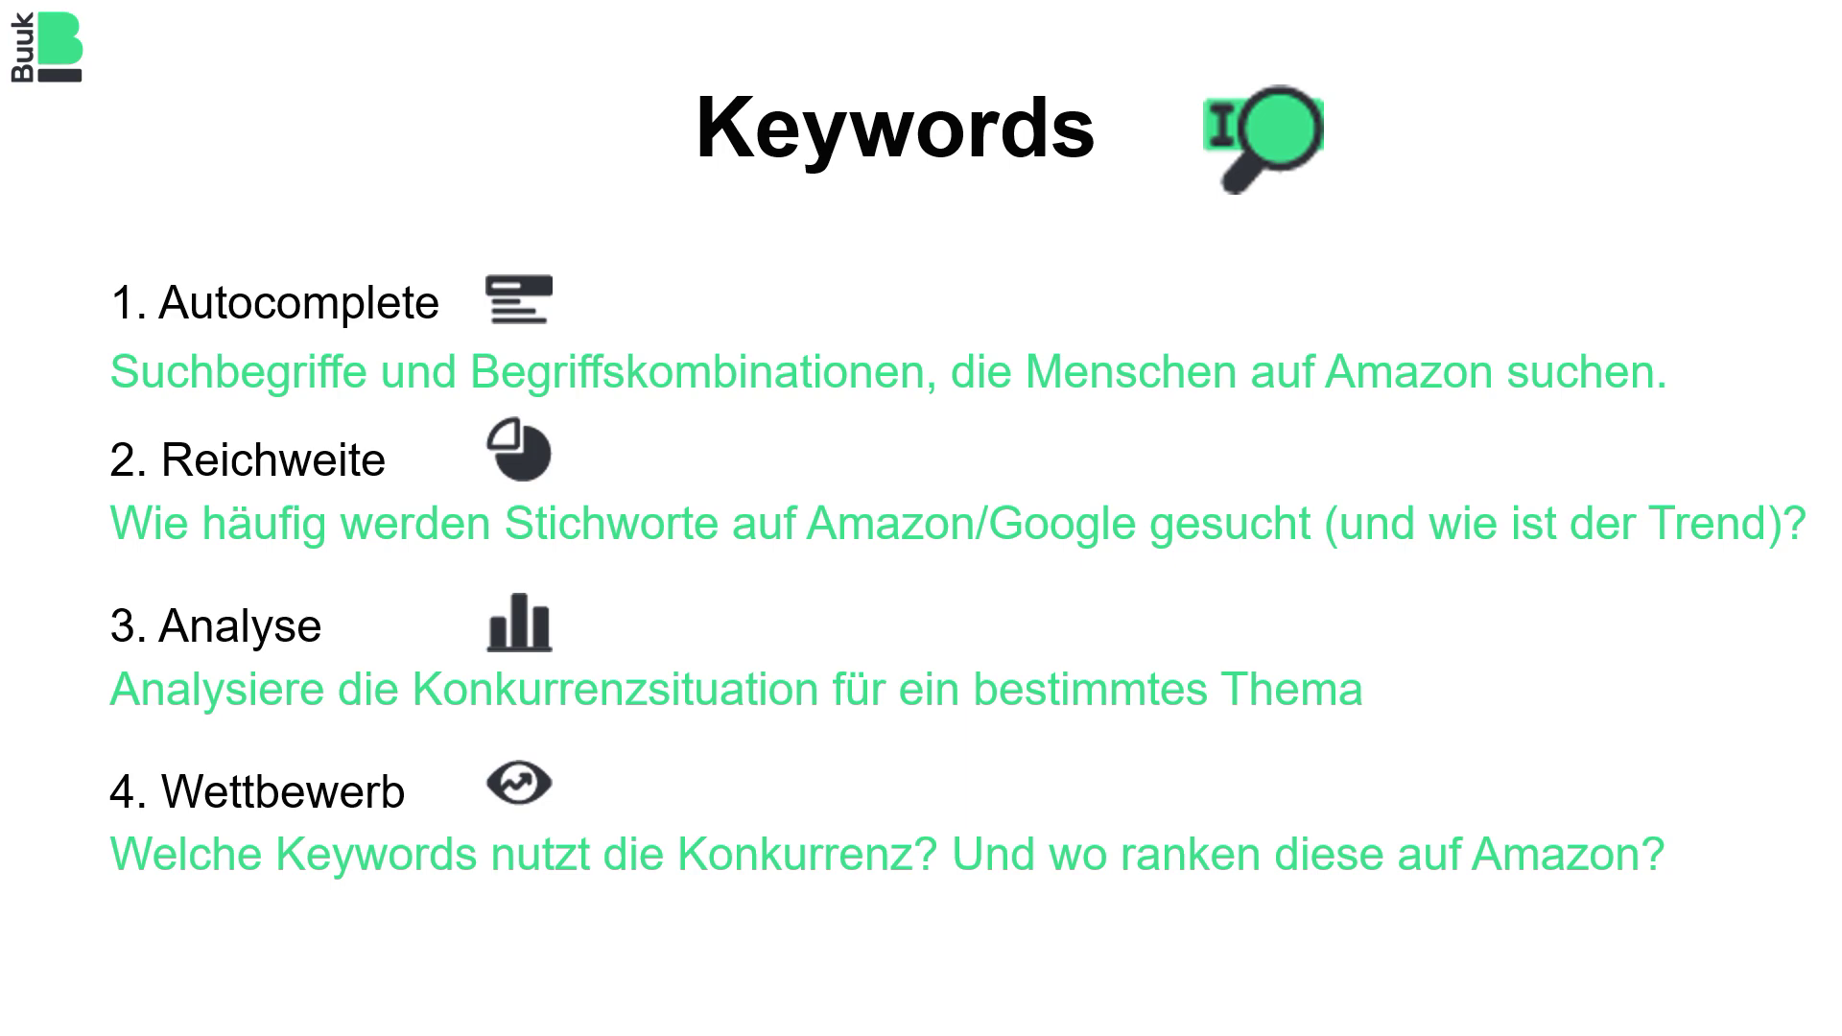
pyautogui.hotkey('alt', 'Tab')
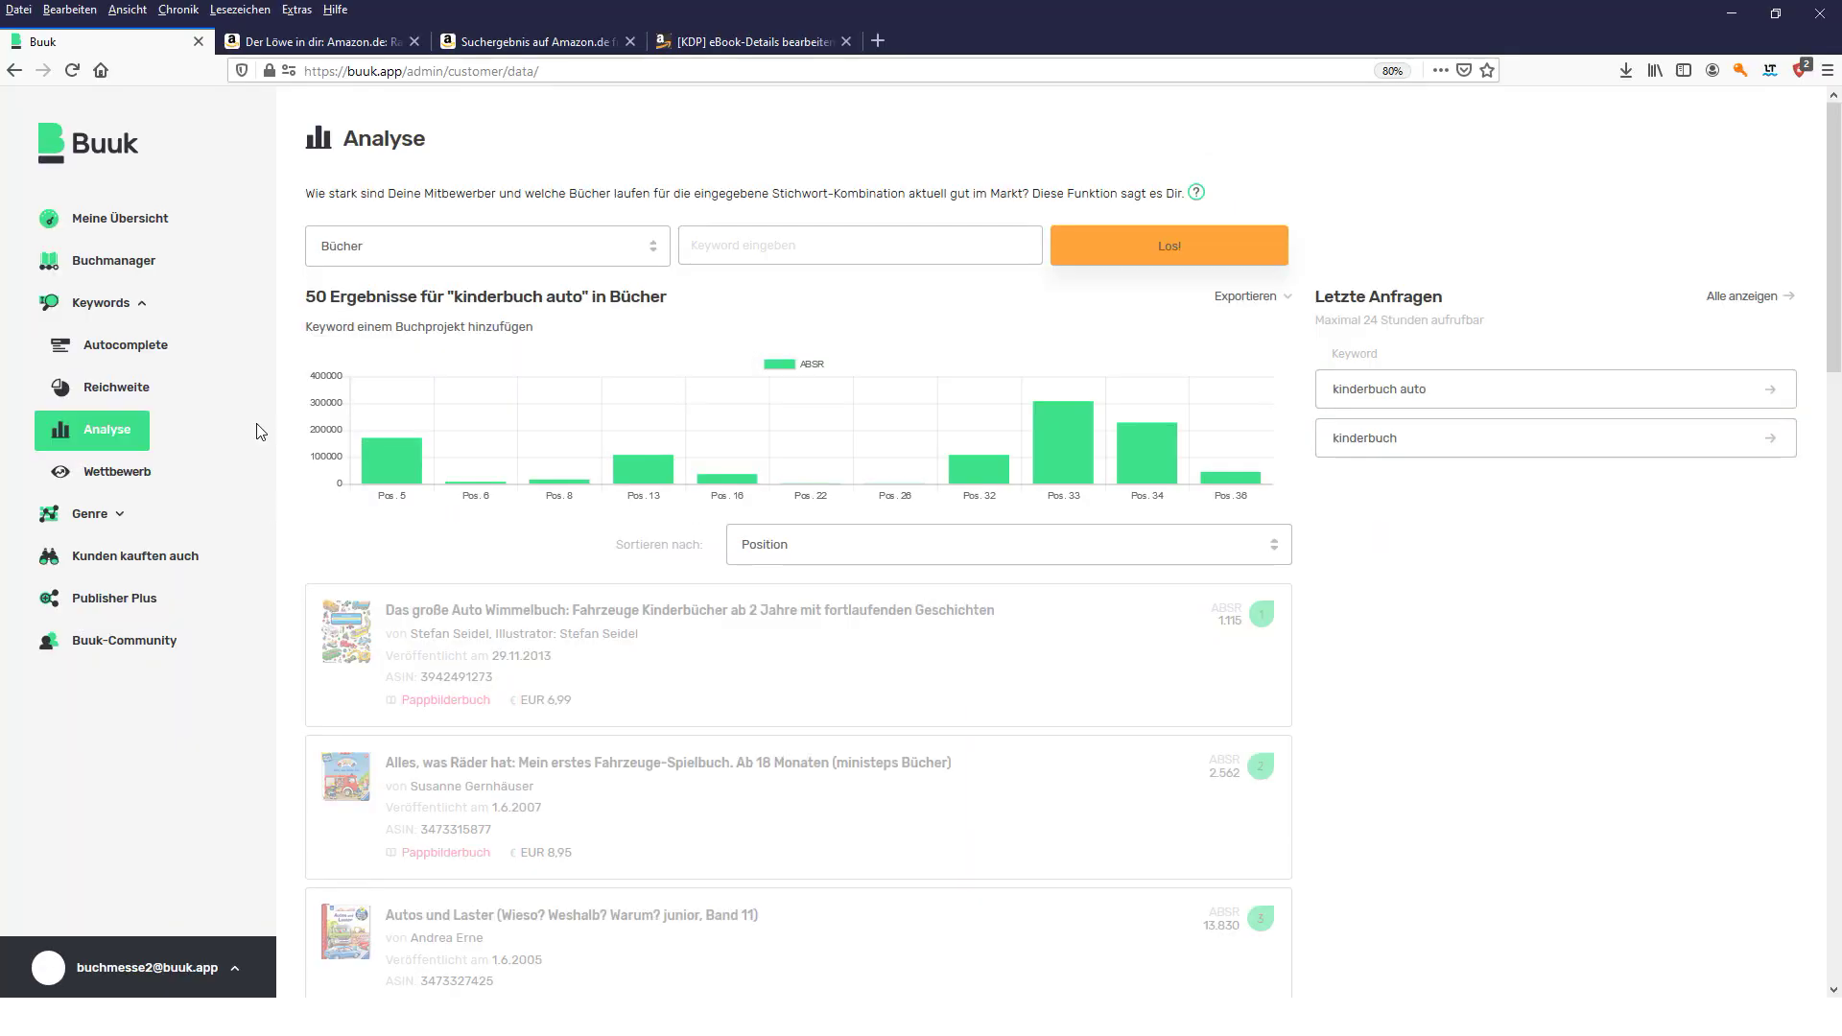
pyautogui.click(325, 44)
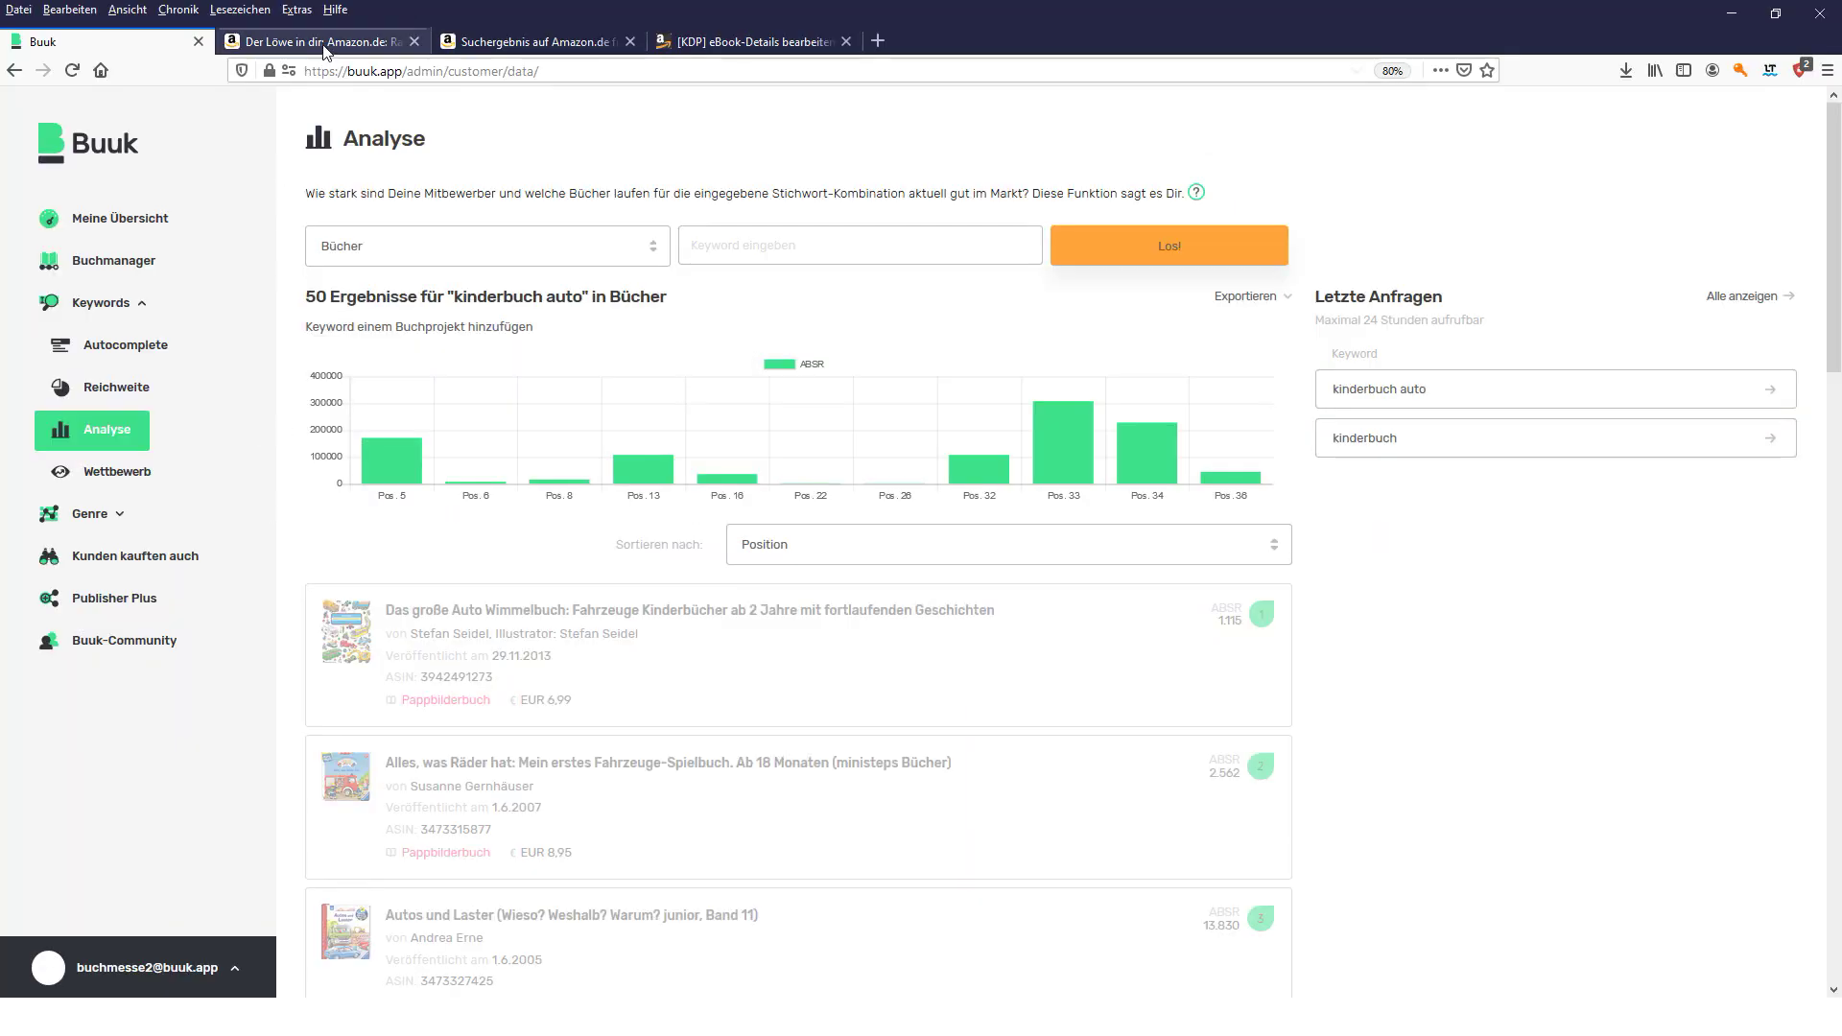
pyautogui.scroll(-10, 452, 518)
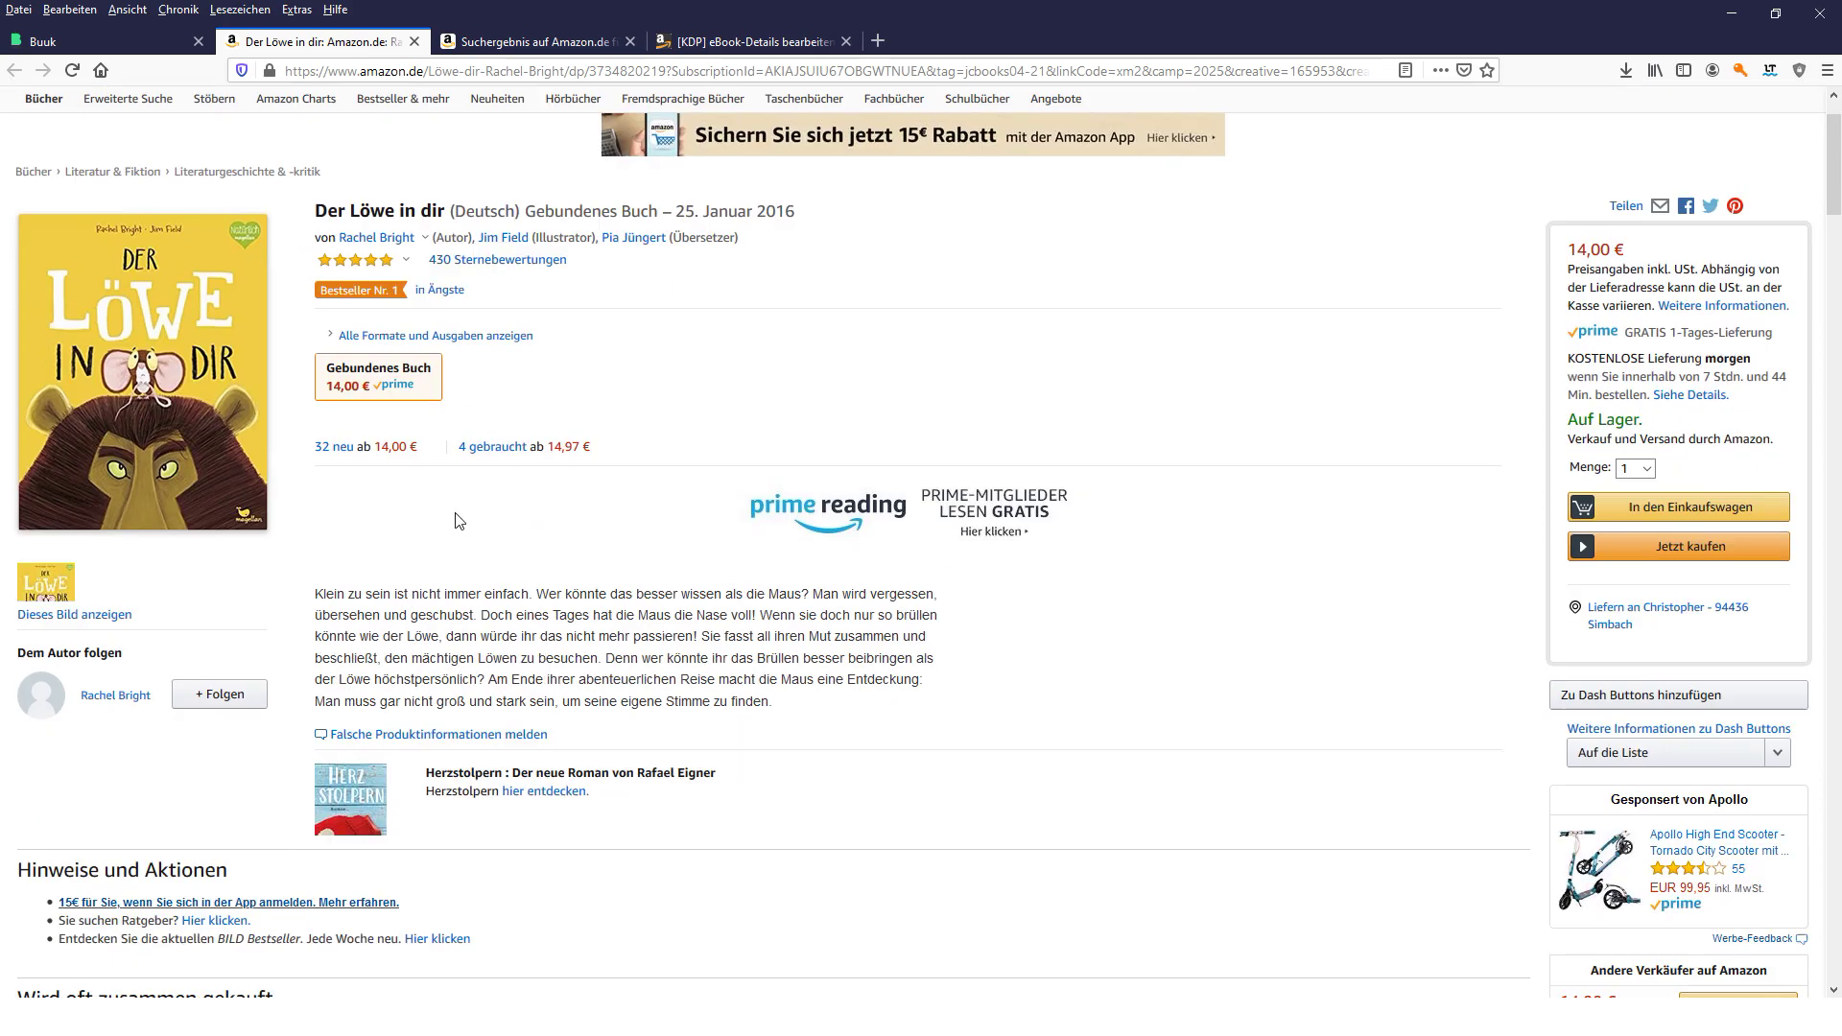
pyautogui.scroll(-5, 383, 539)
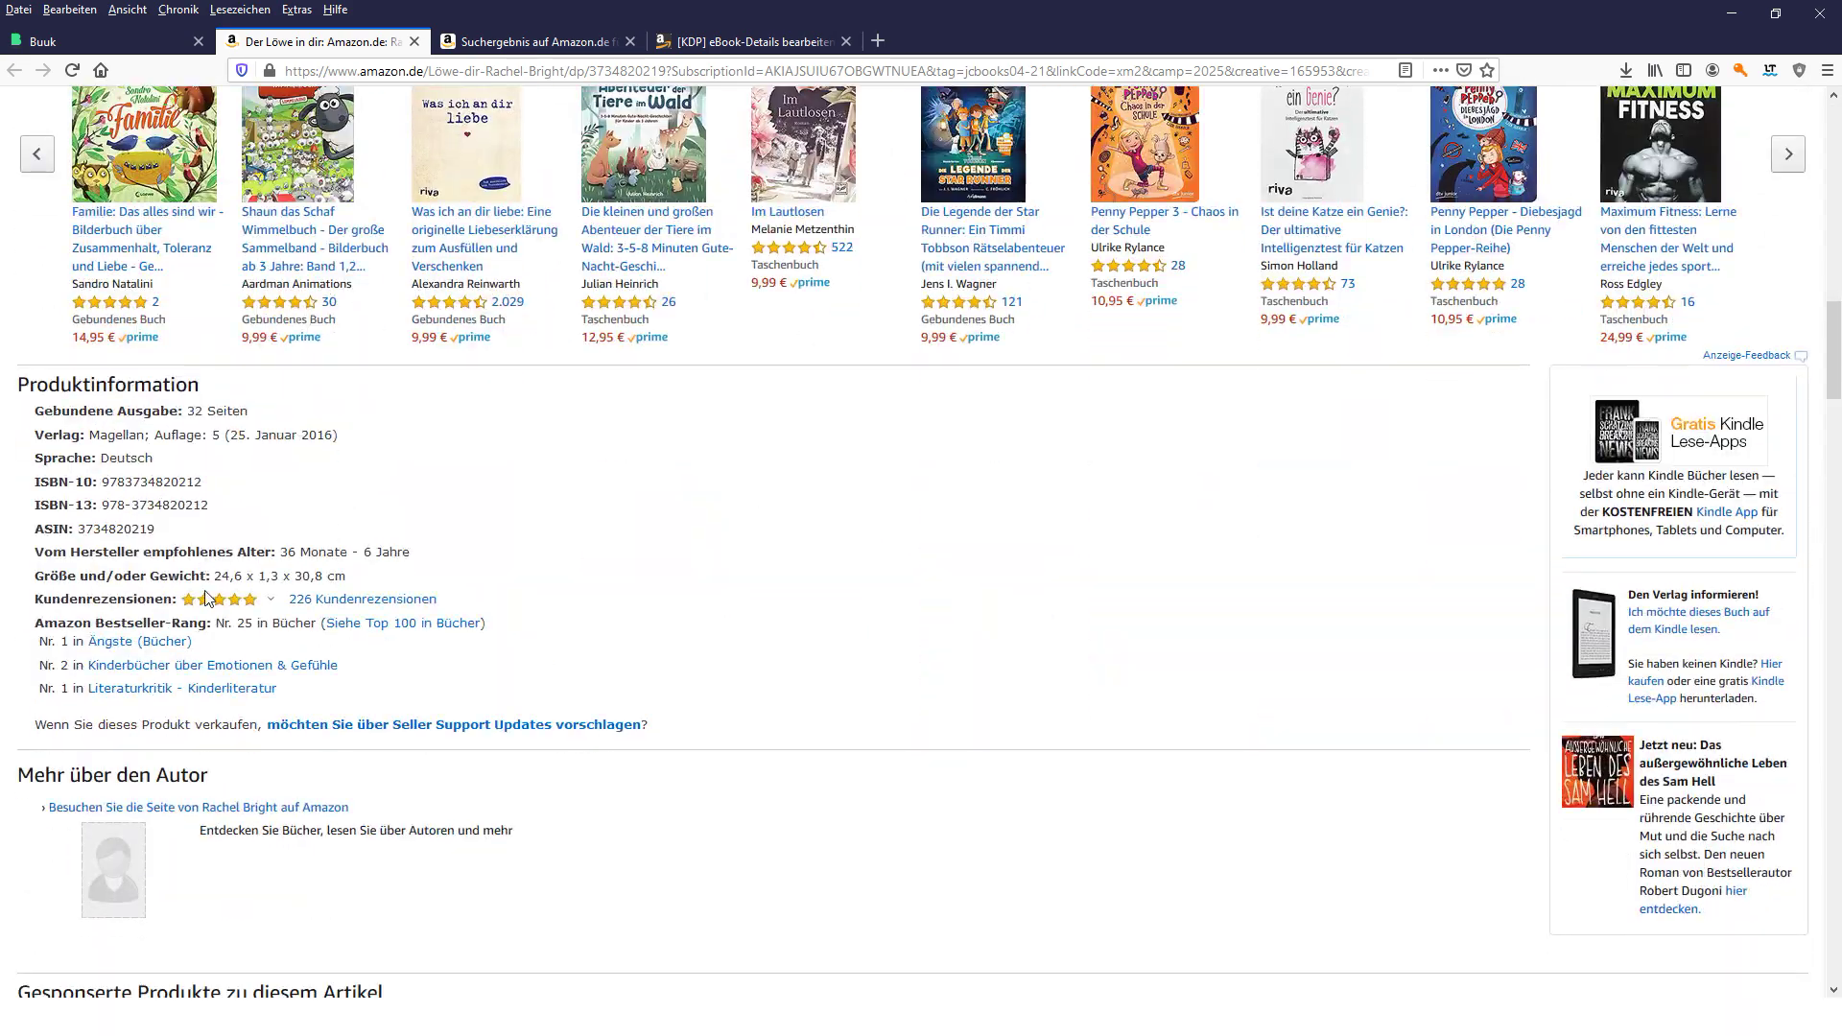
pyautogui.doubleClick(134, 480)
pyautogui.hotkey('ctrl', 'c')
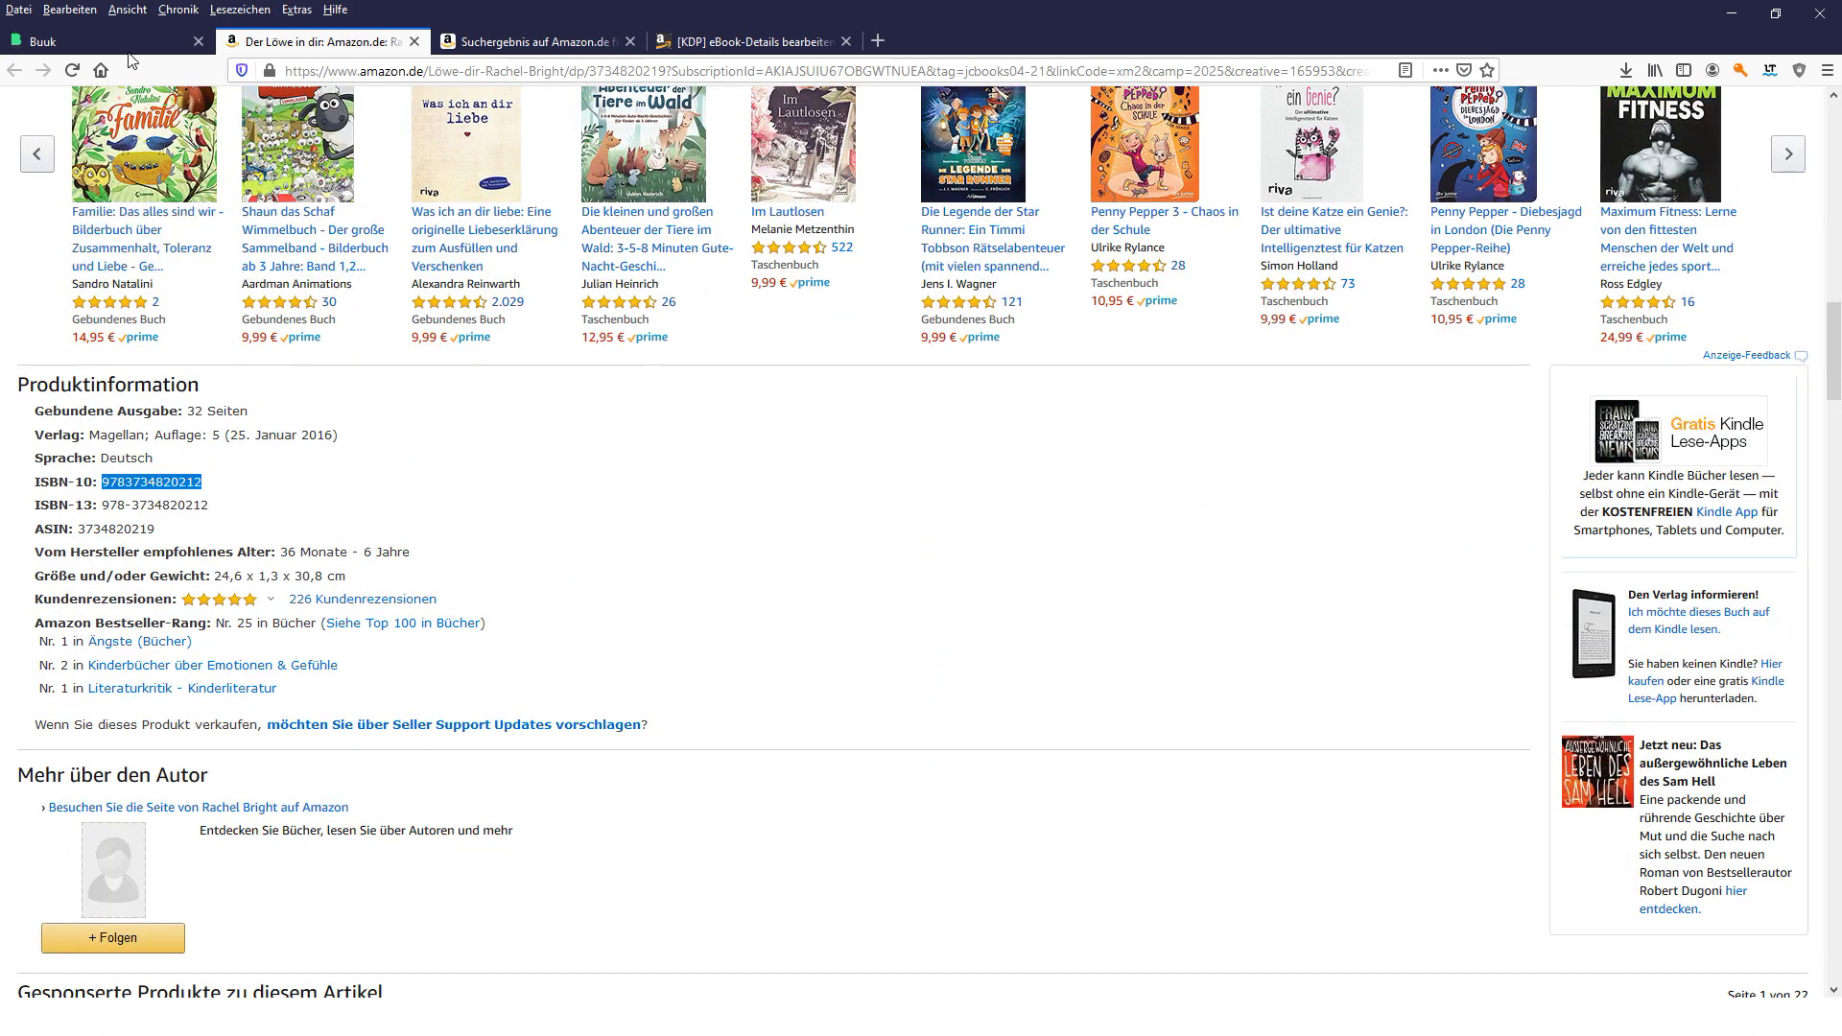
pyautogui.click(42, 41)
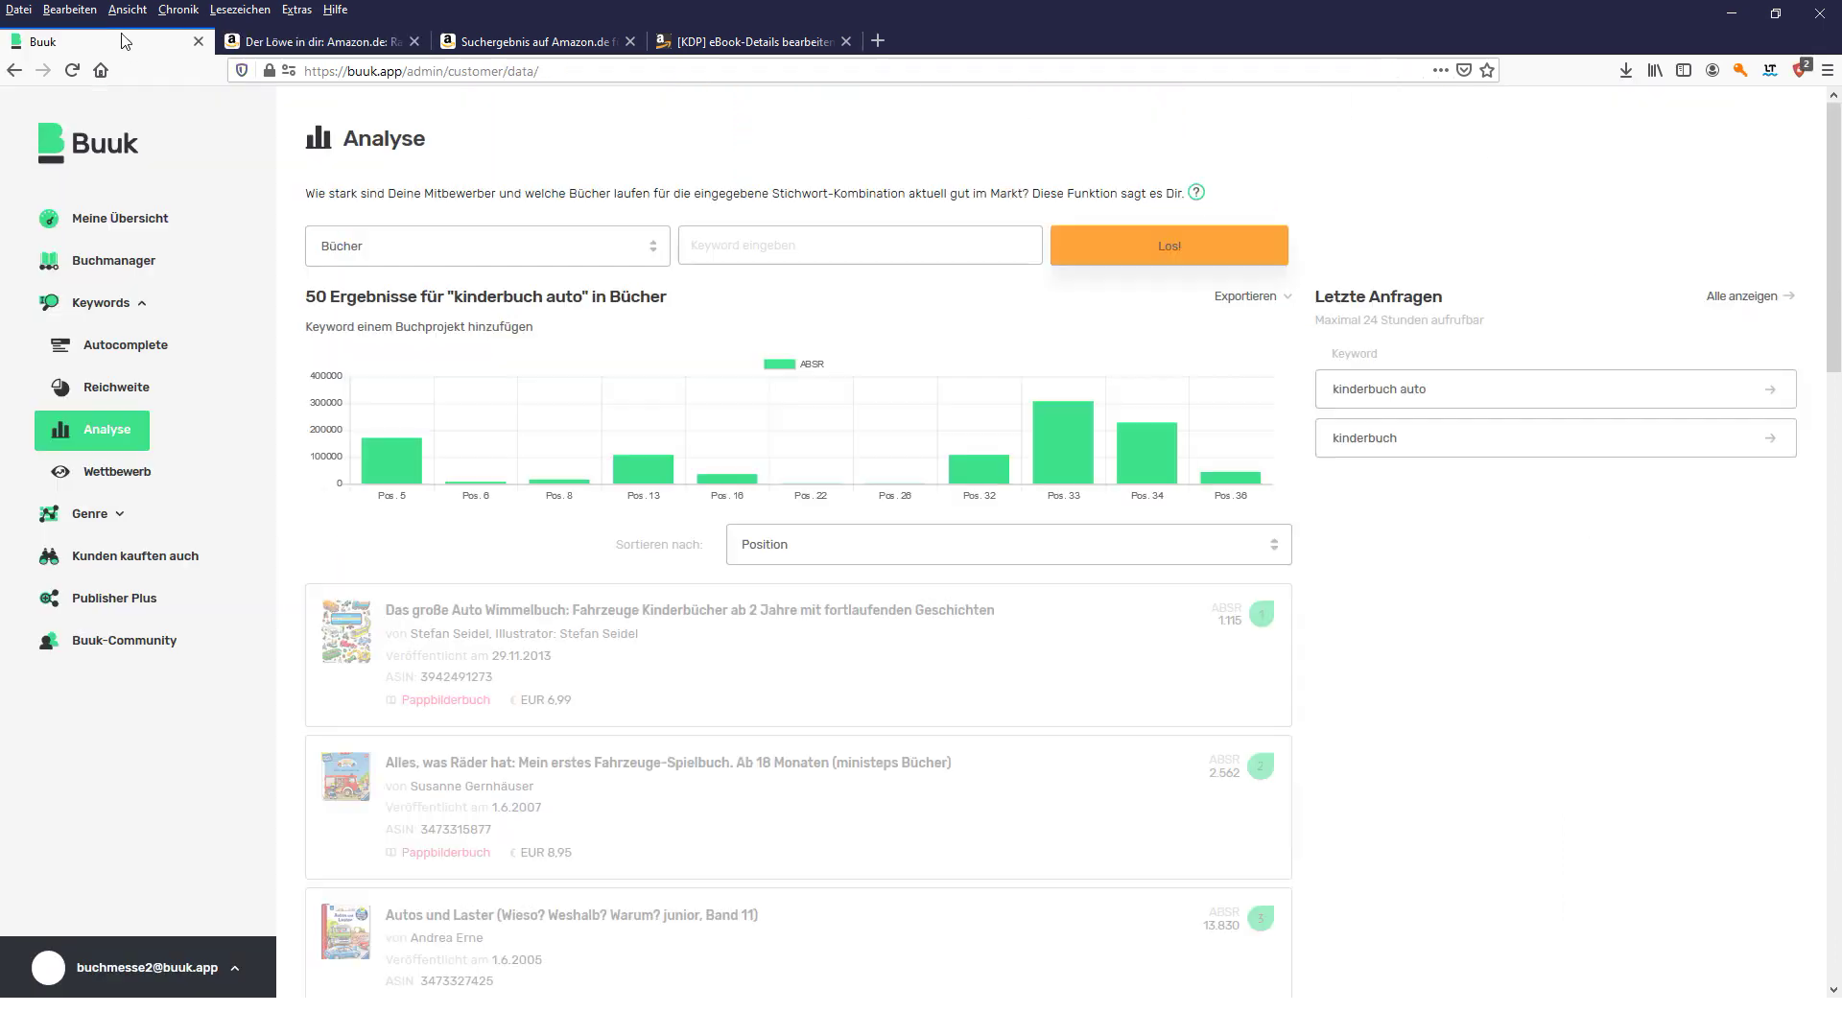
pyautogui.click(163, 478)
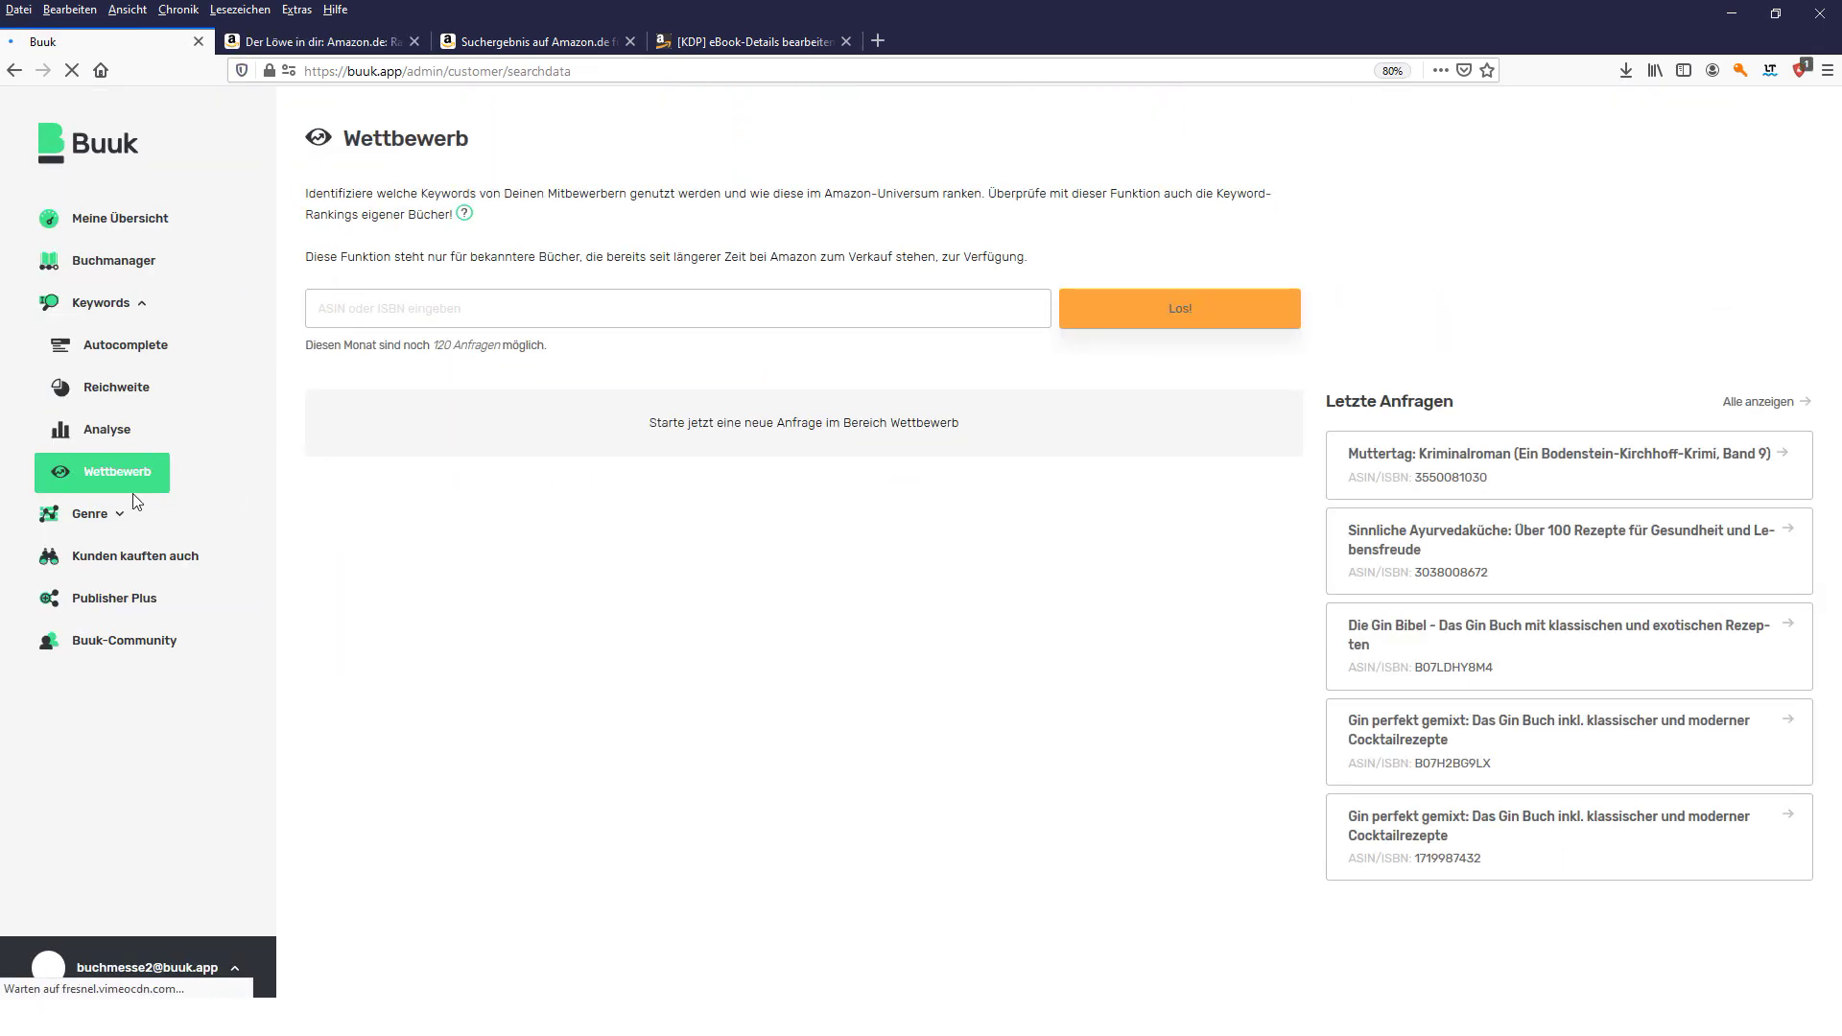
pyautogui.click(317, 42)
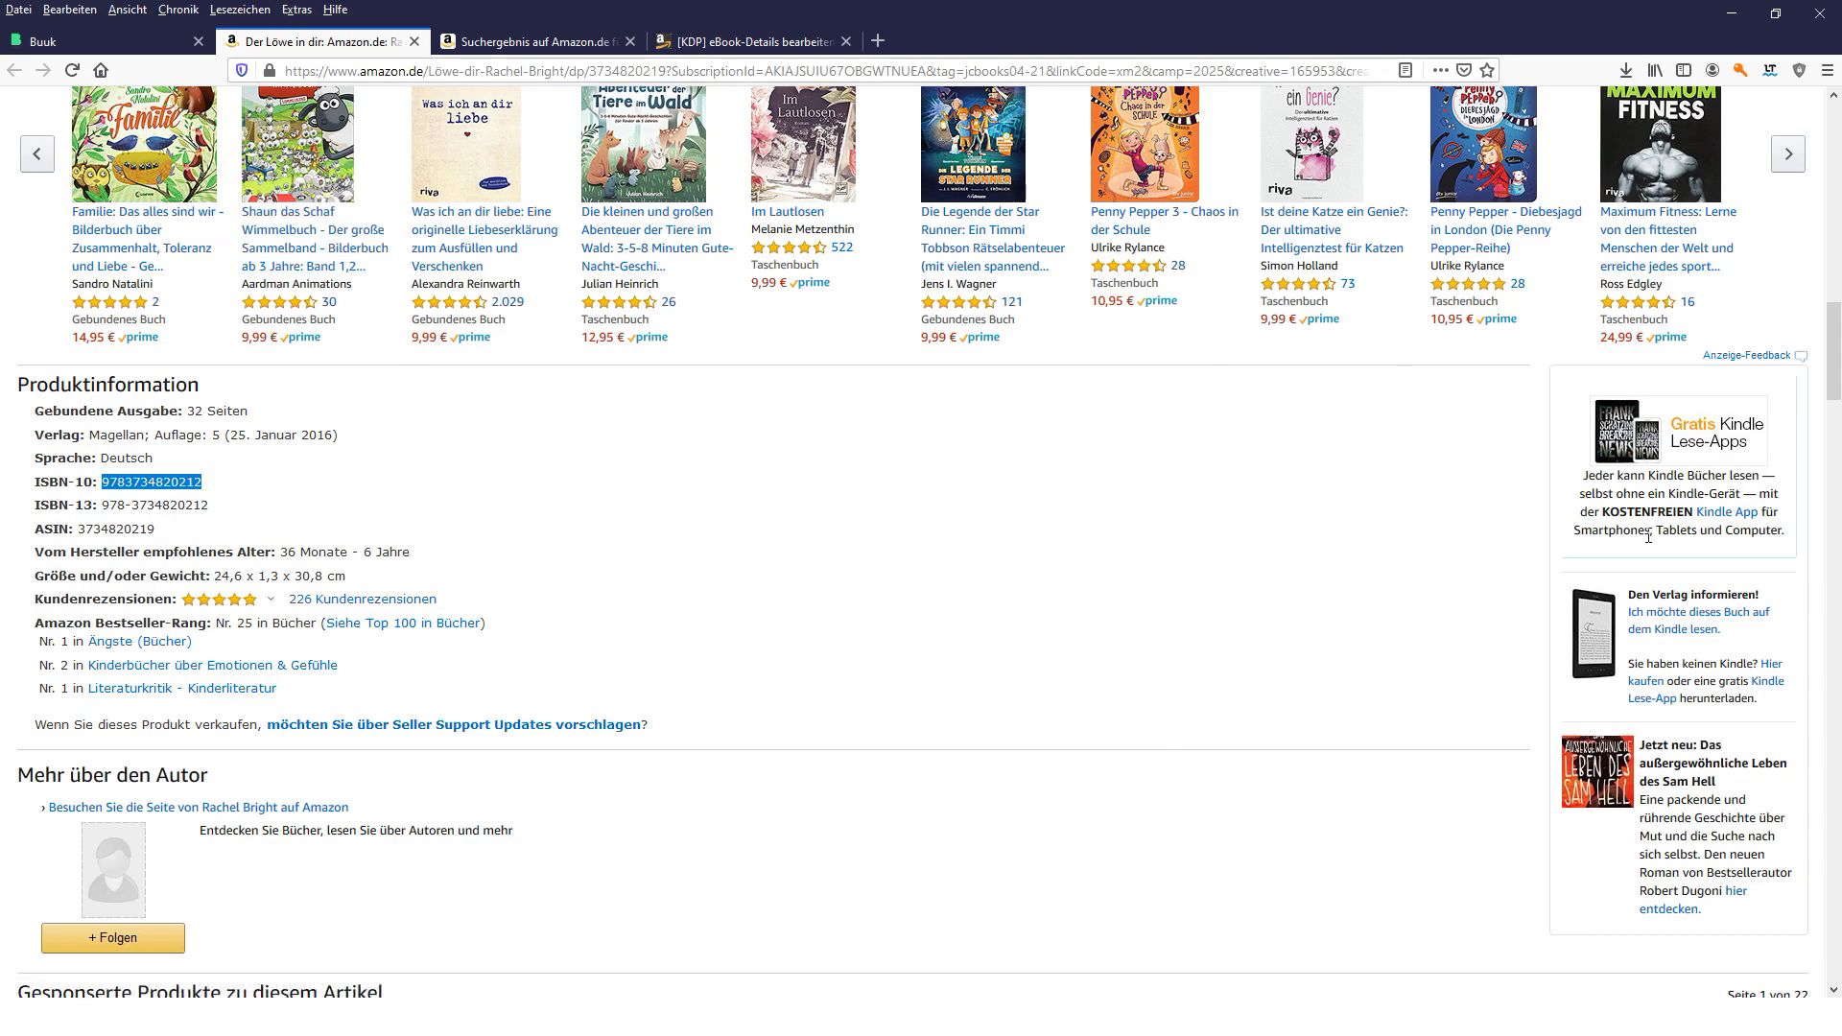
pyautogui.moveTo(1835, 389)
pyautogui.mouseDown()
pyautogui.moveTo(1837, 180)
pyautogui.moveTo(1836, 374)
pyautogui.mouseUp()
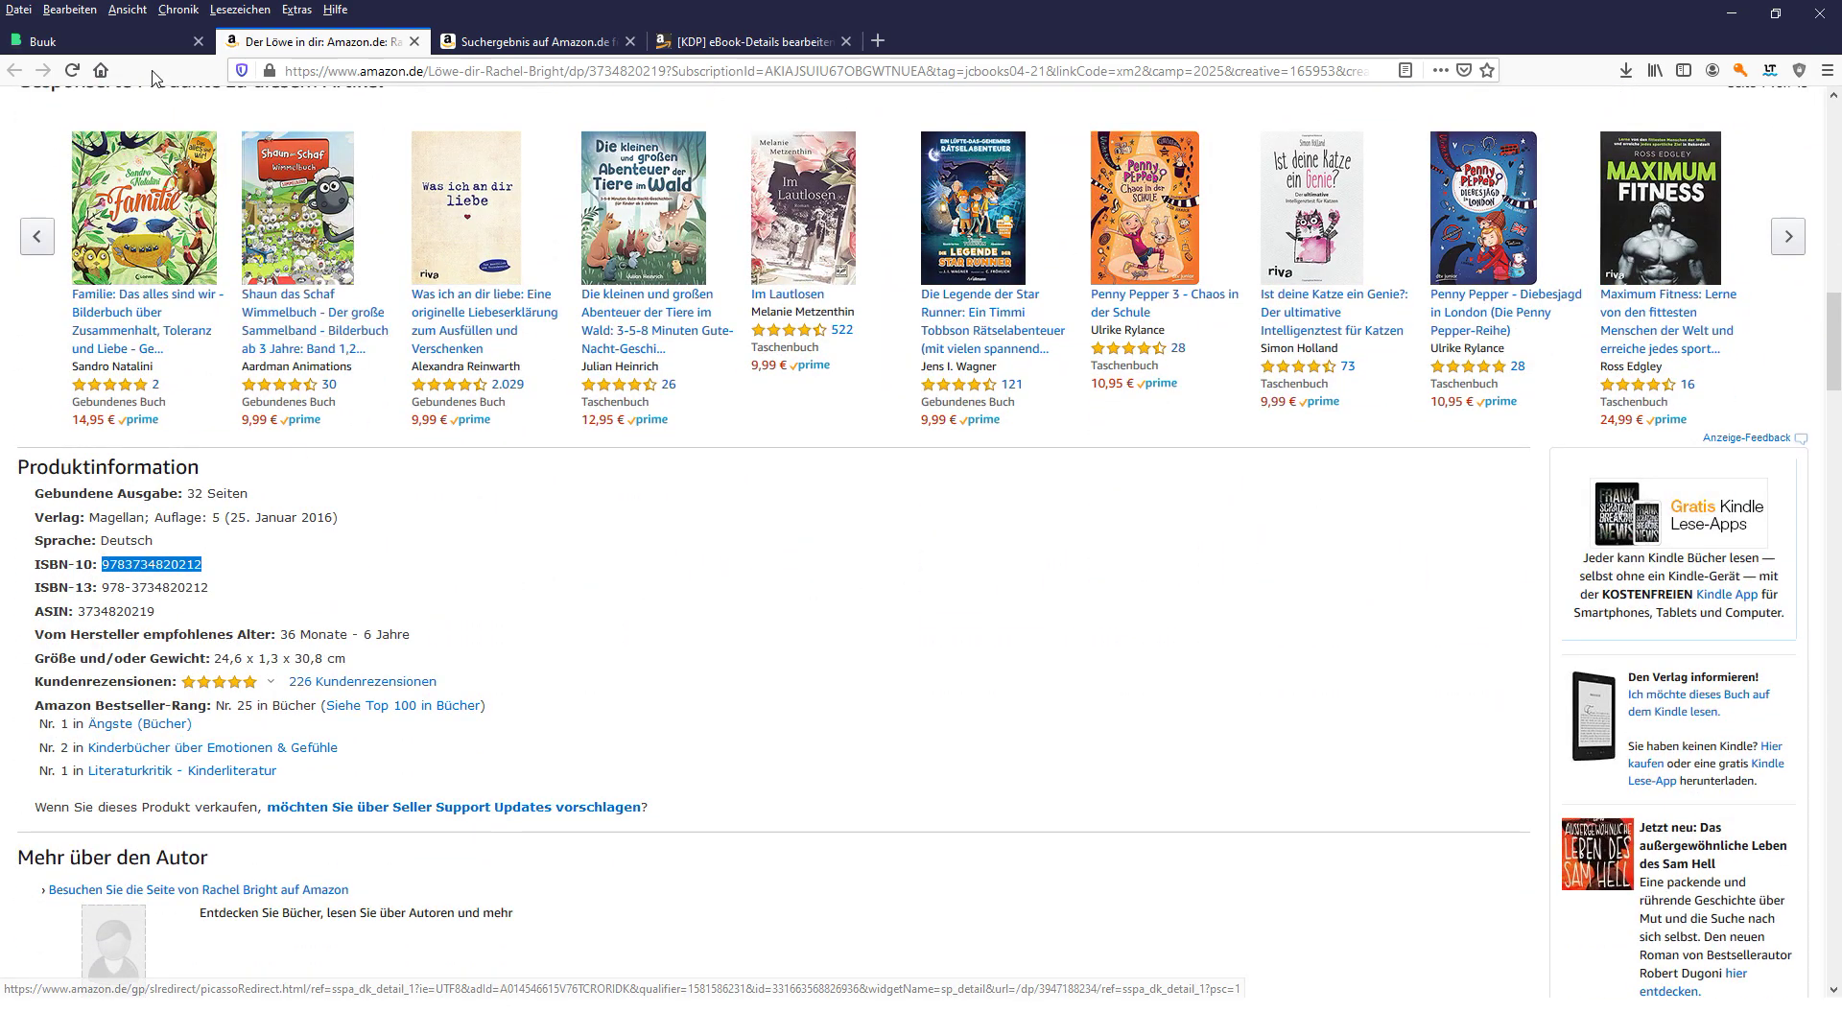
pyautogui.click(123, 36)
pyautogui.click(415, 307)
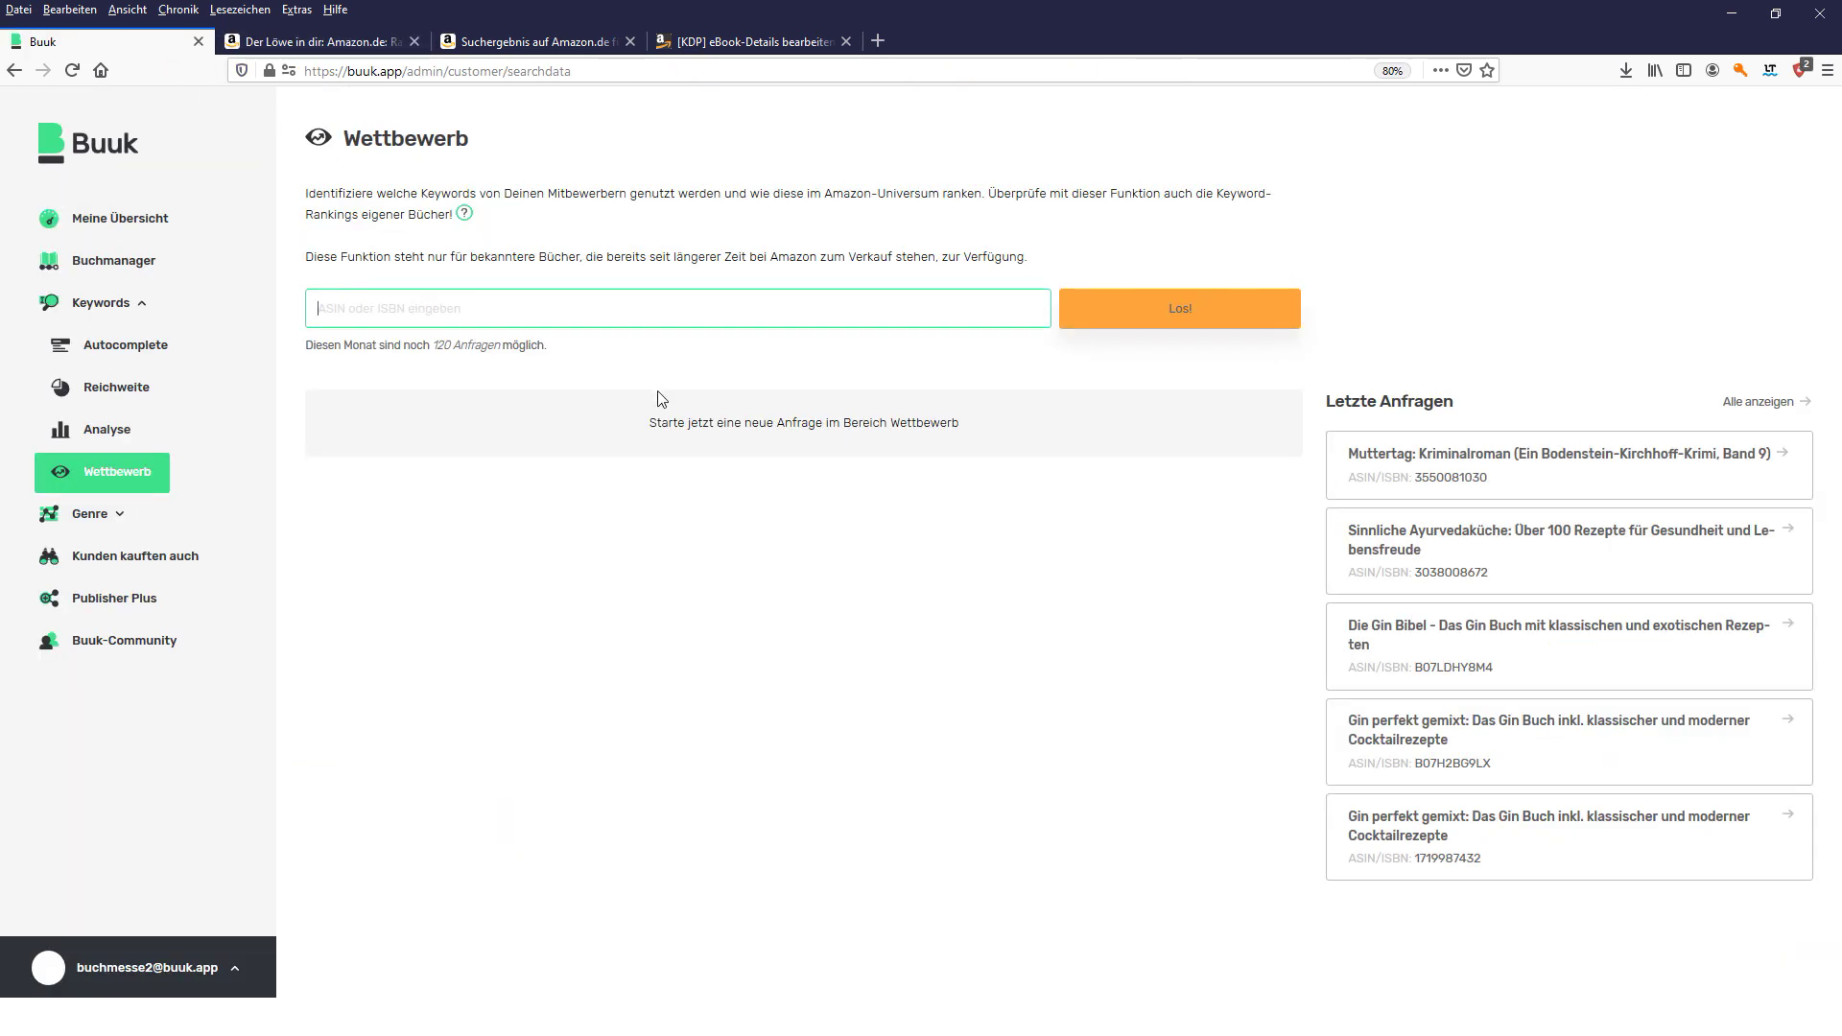
pyautogui.hotkey('ctrl', 'v')
pyautogui.click(1098, 316)
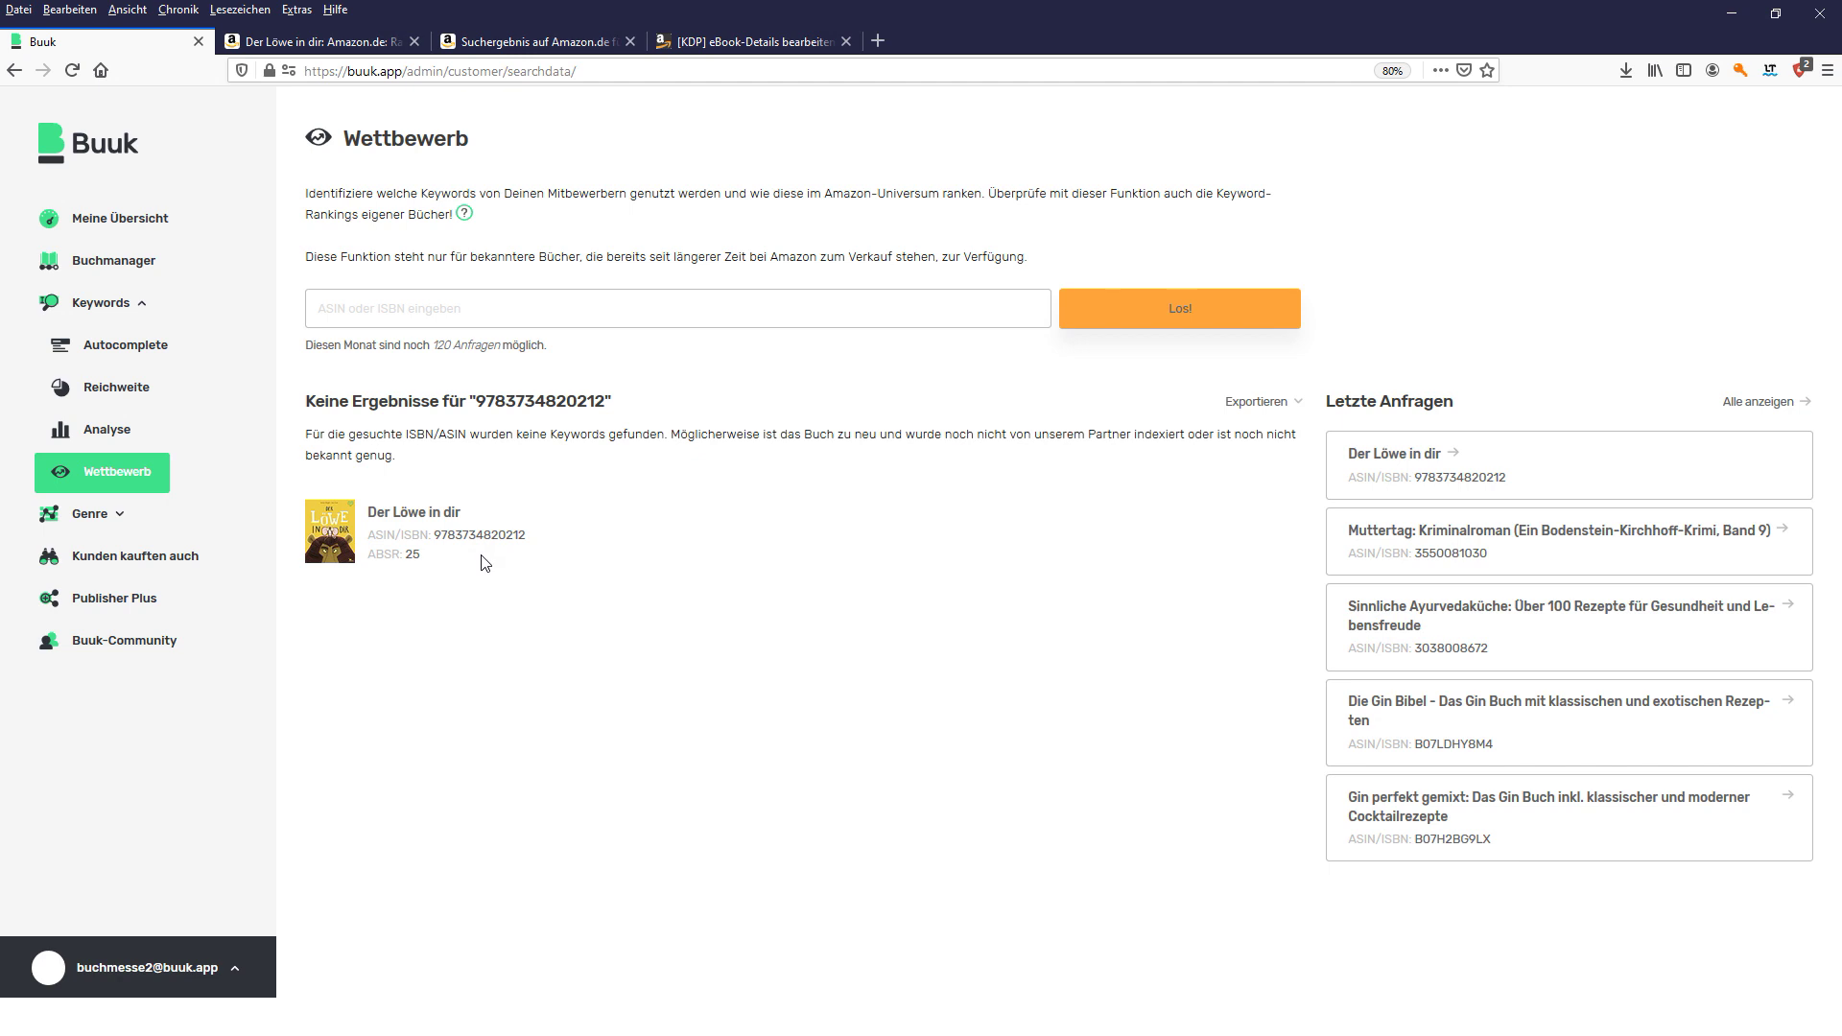
pyautogui.moveTo(317, 399); pyautogui.dragTo(658, 403)
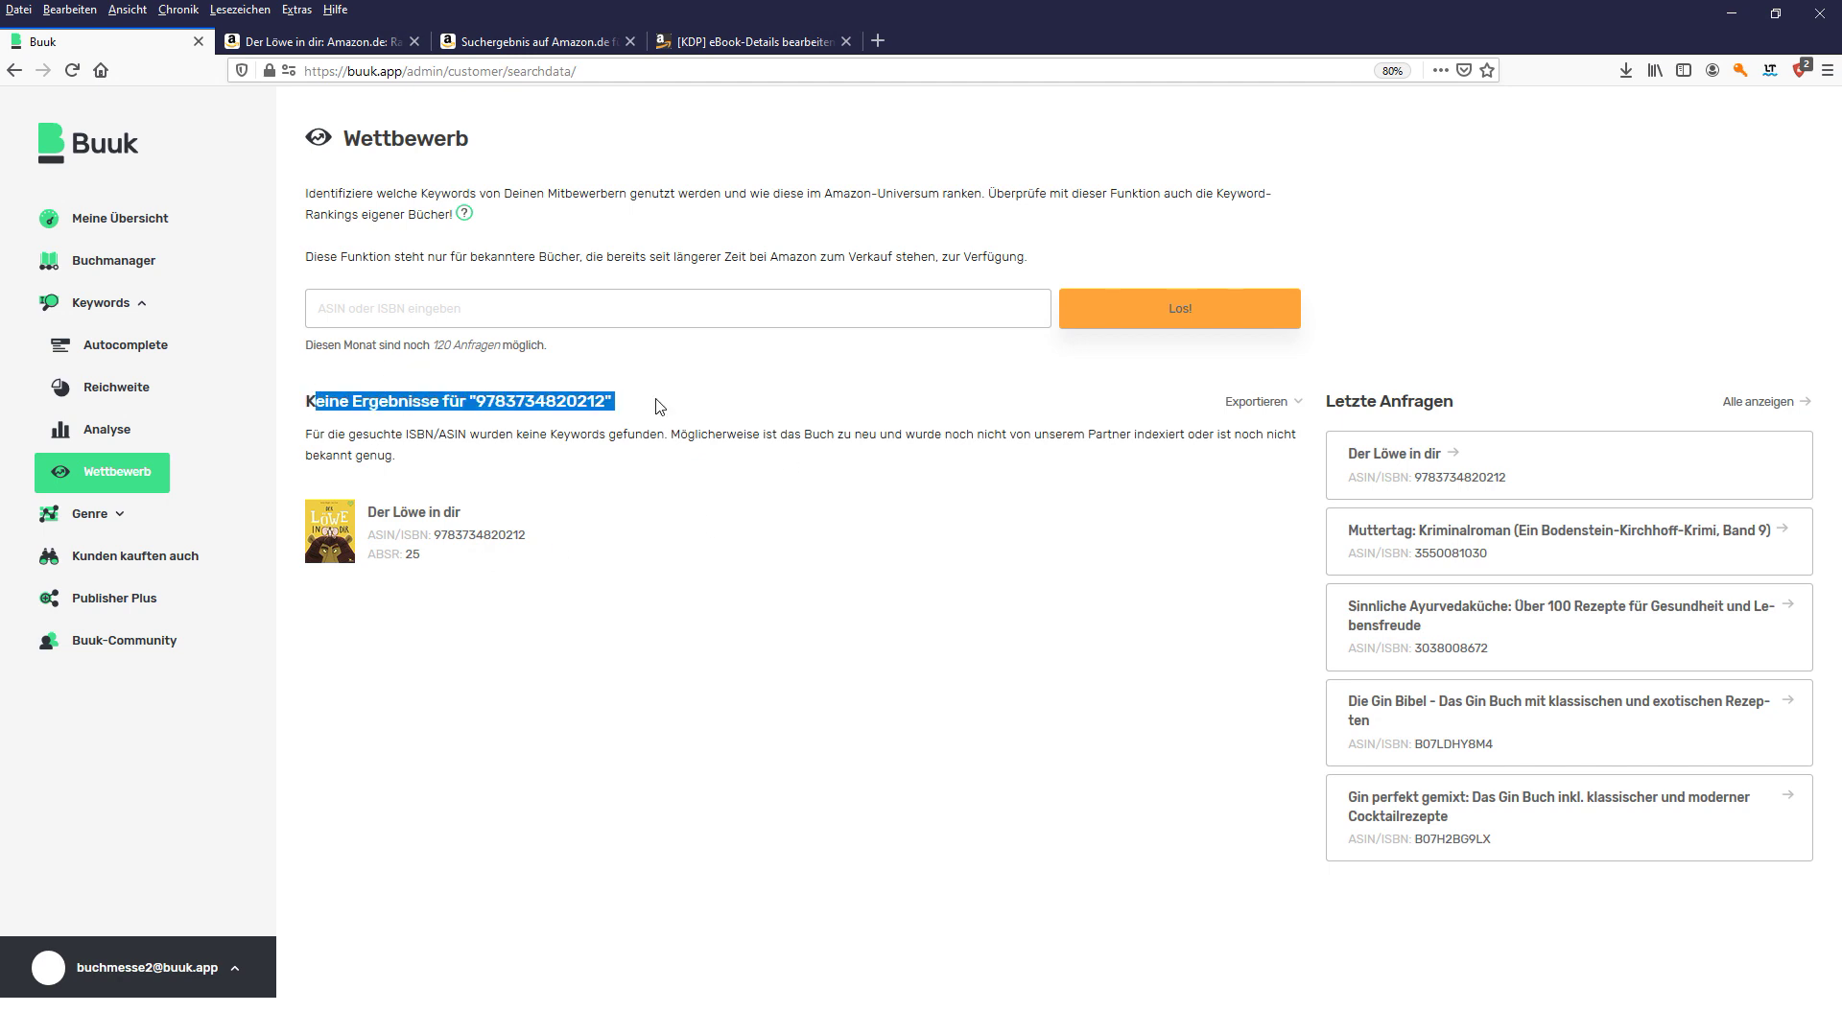
pyautogui.click(691, 464)
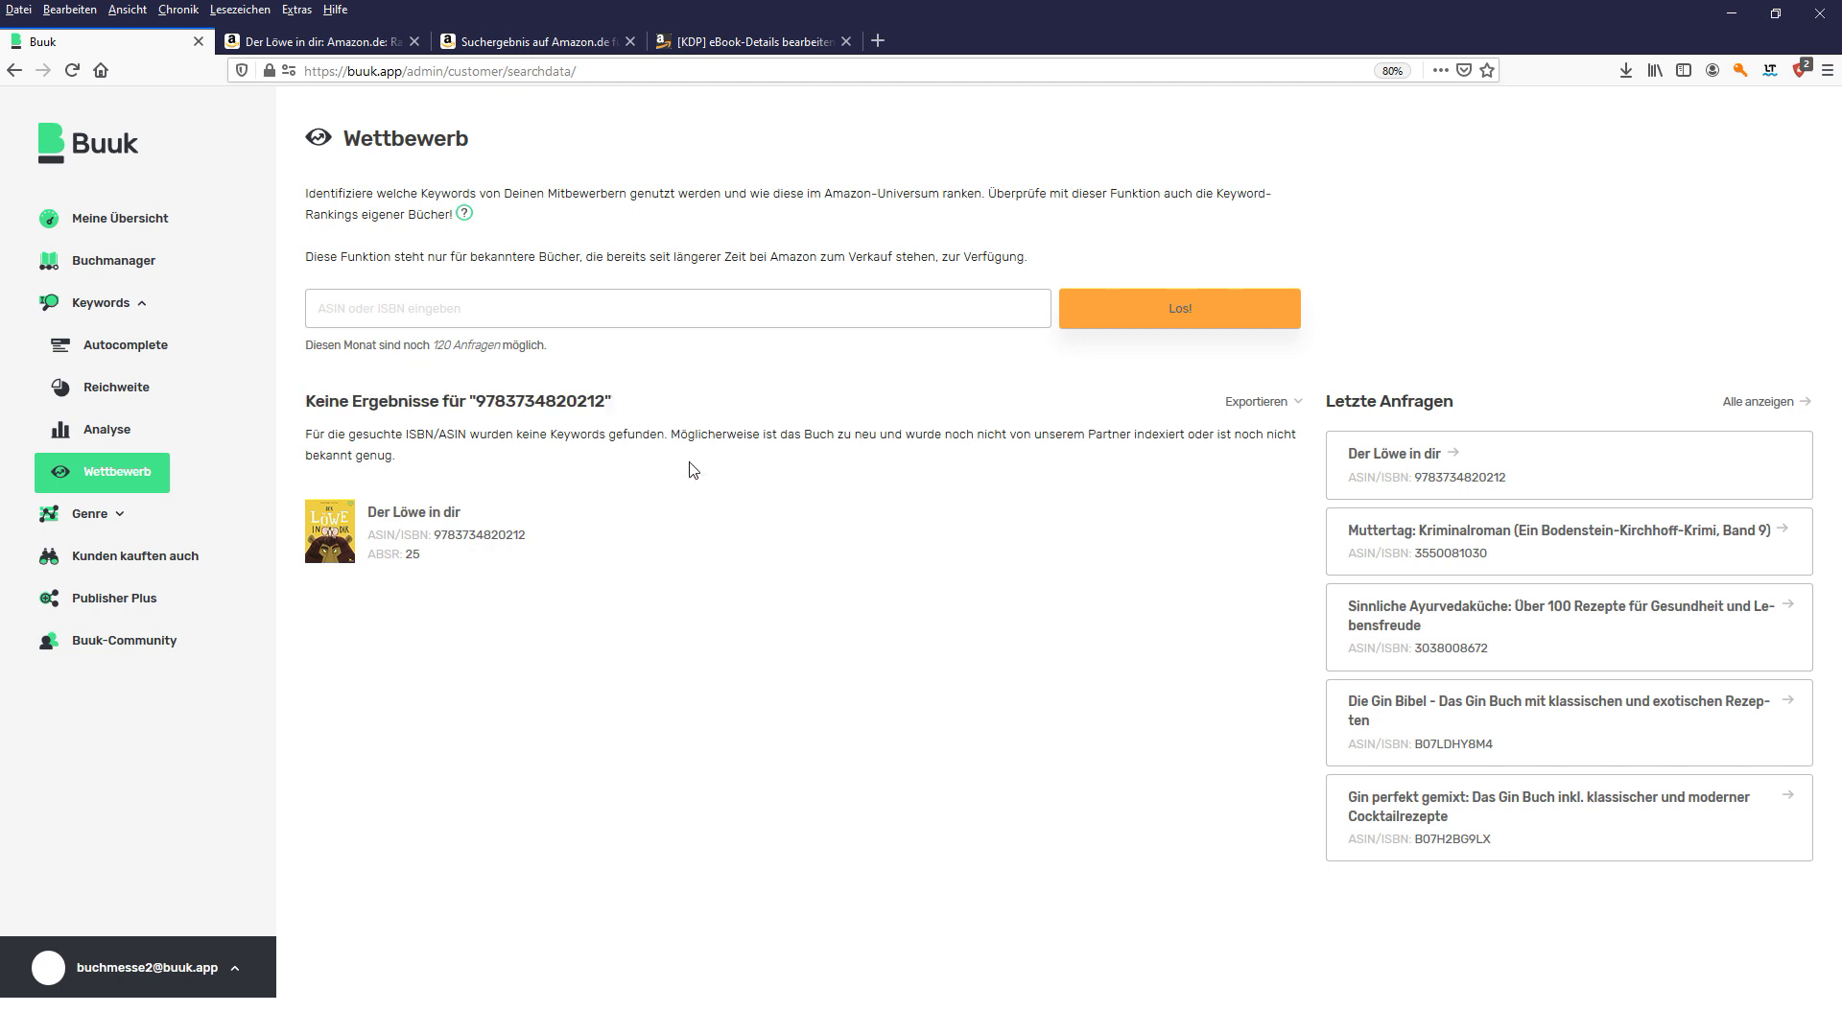
# - On Amazon, open "Der größte Schatz der Welt" from the books customers also bought and copy its ISBN-10, 347343826X
pyautogui.click(379, 44)
pyautogui.scroll(10, 475, 537)
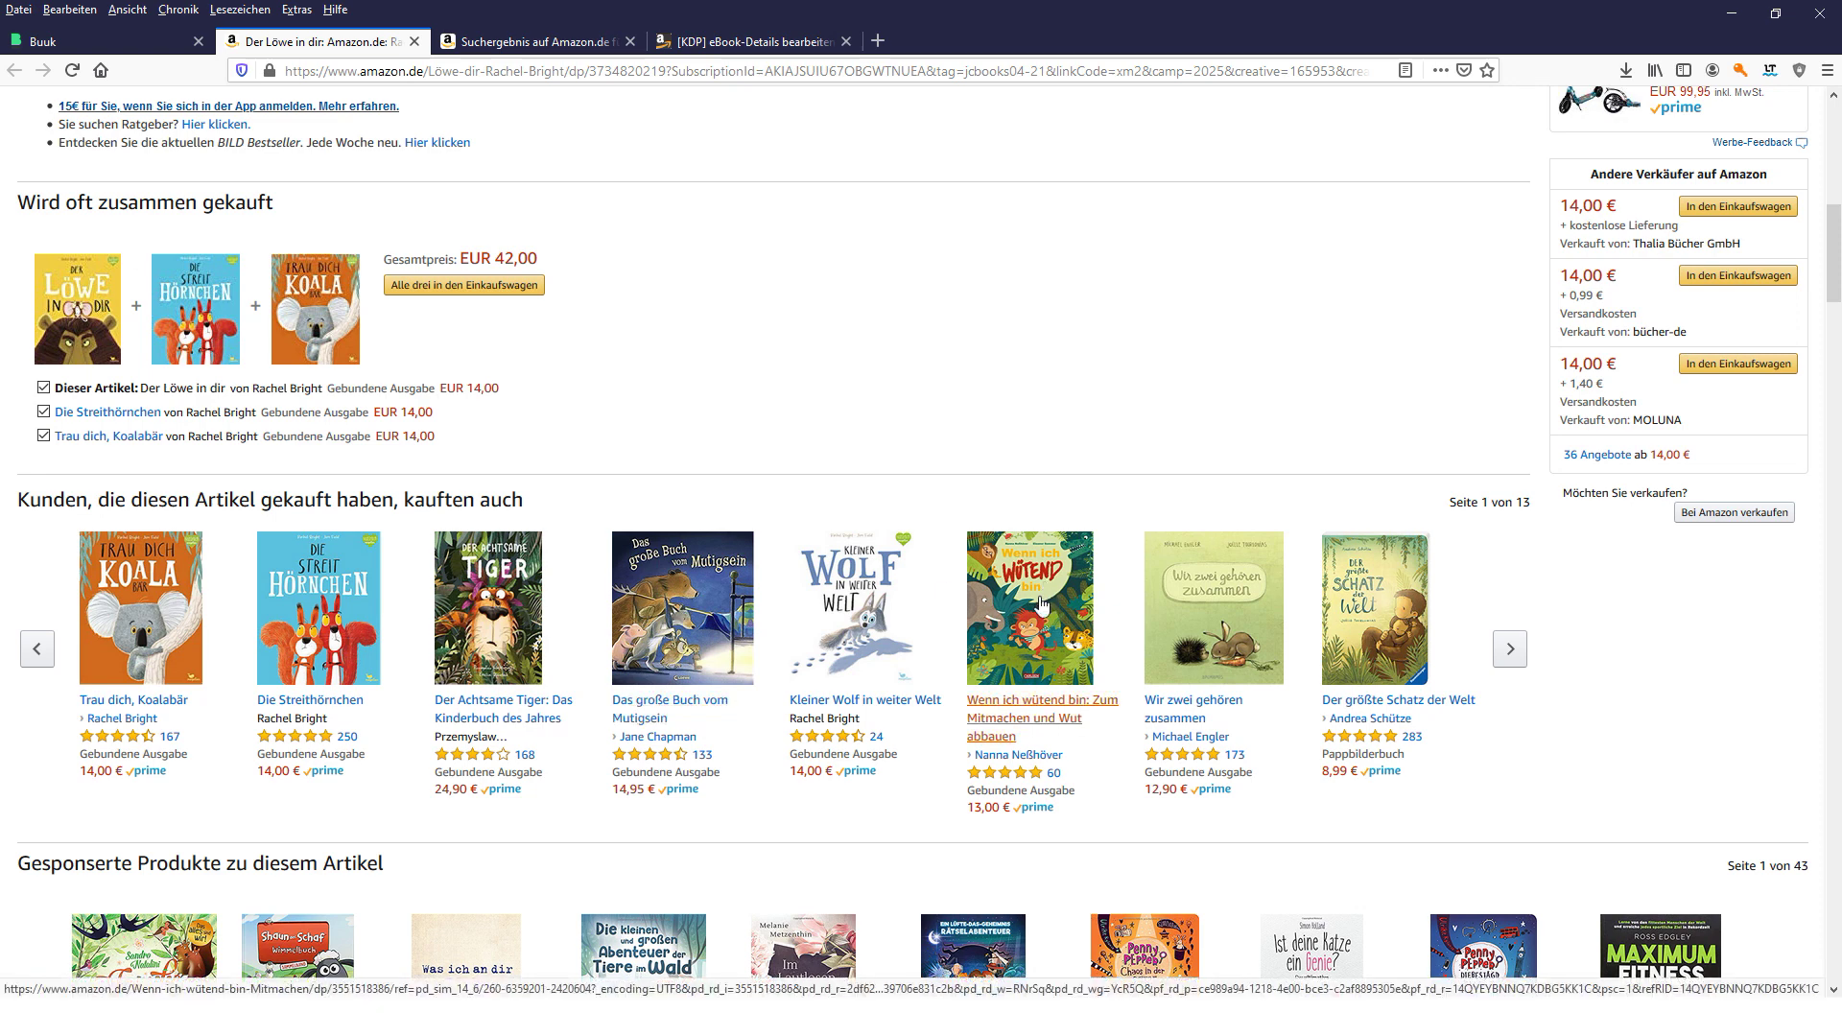
pyautogui.click(1411, 628)
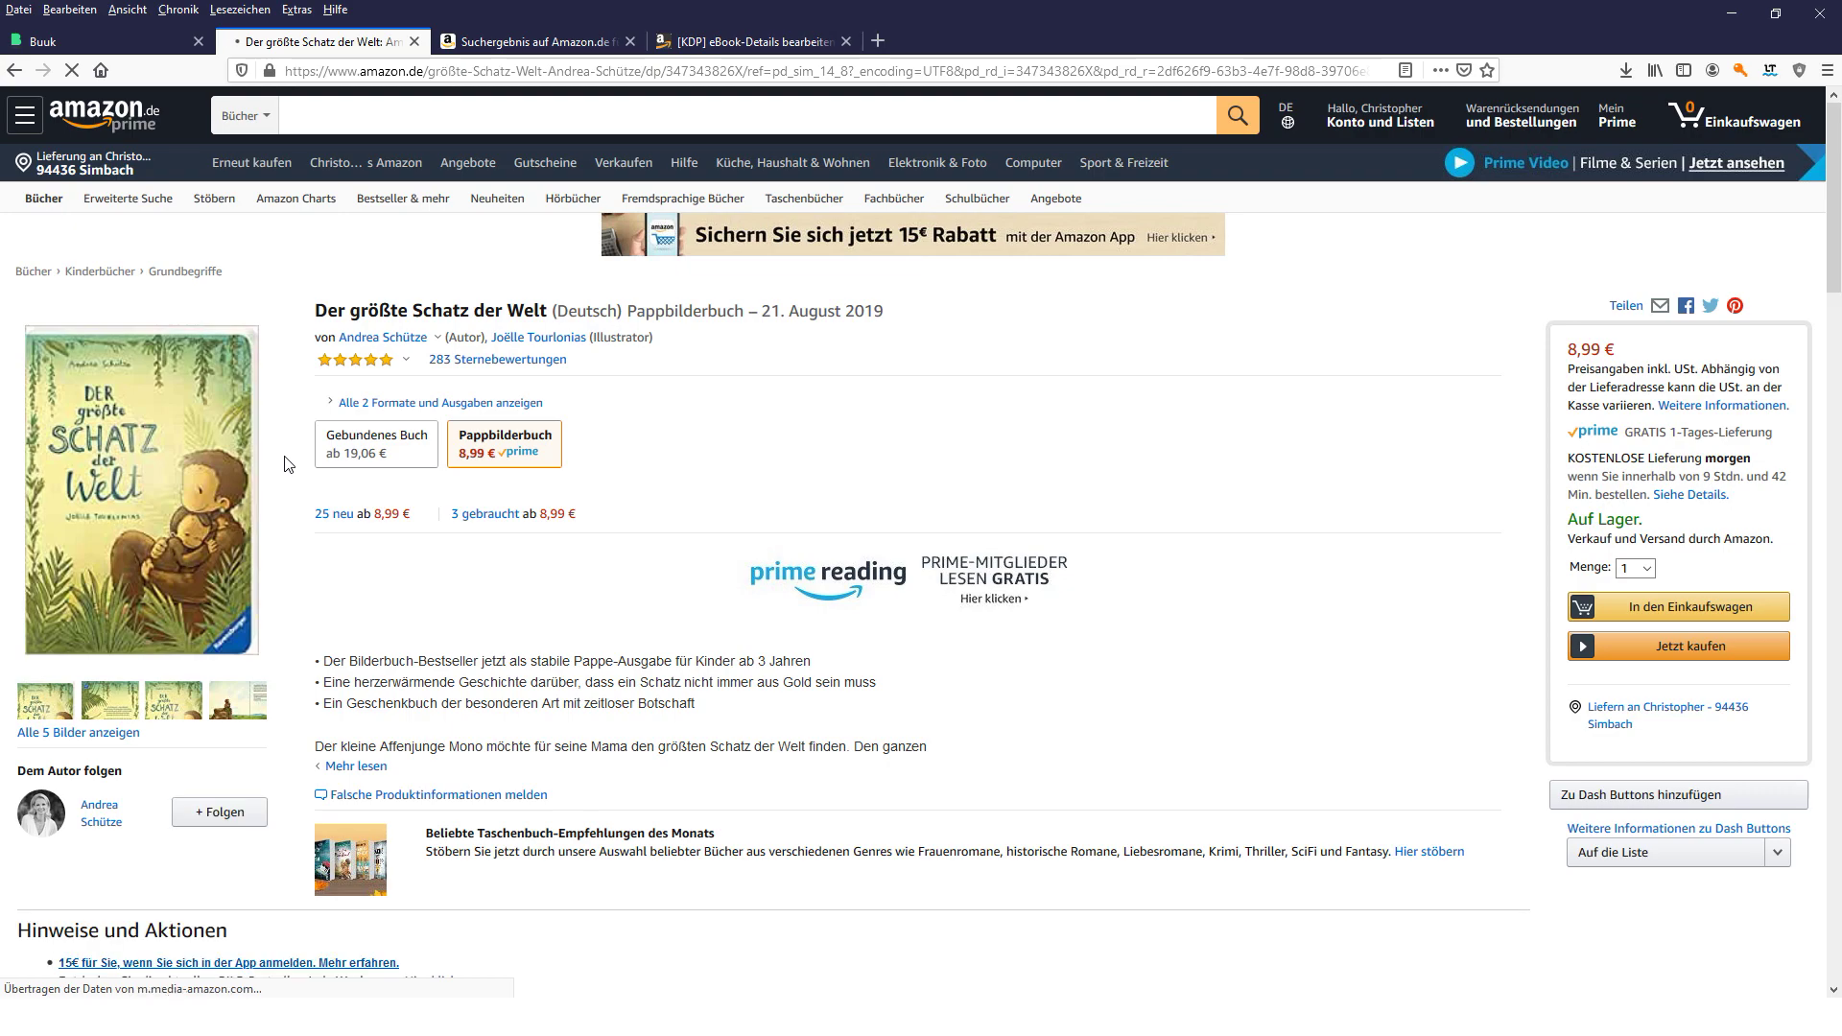
pyautogui.scroll(-10, 173, 516)
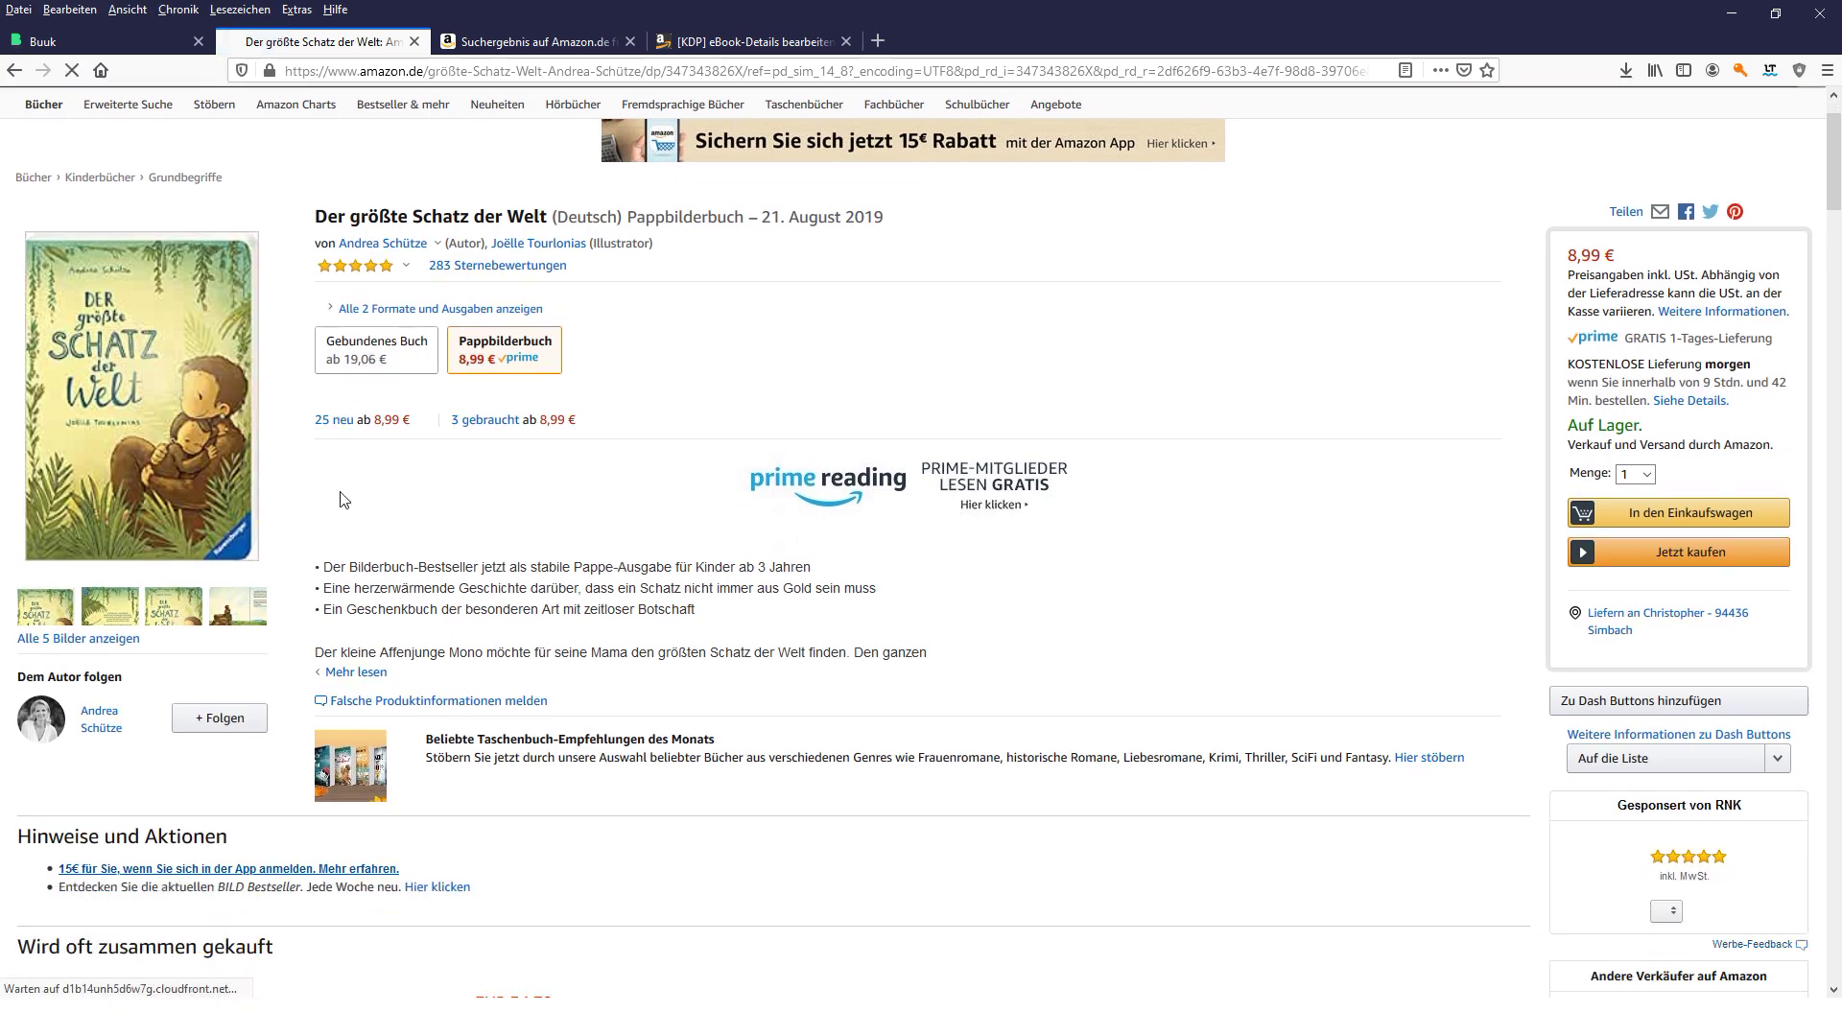
pyautogui.scroll(-7, 173, 516)
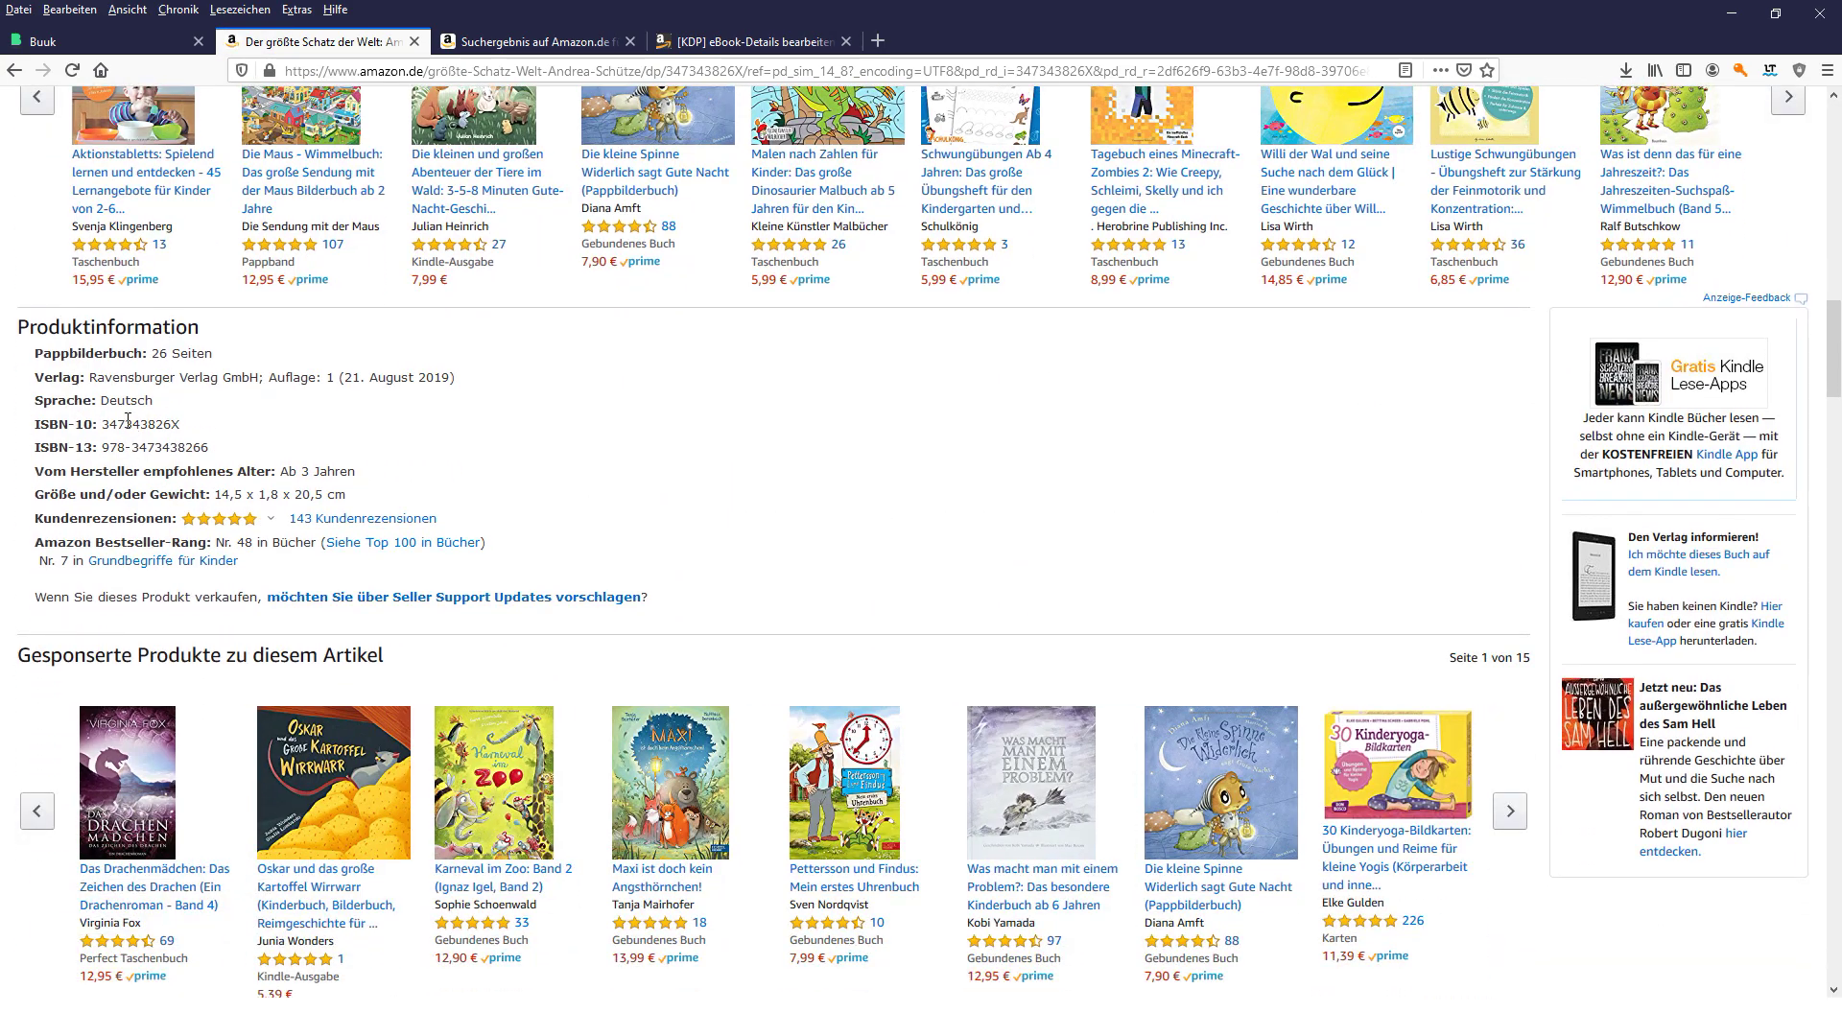
pyautogui.doubleClick(140, 424)
pyautogui.hotkey('ctrl', 'c')
# - Return to Buuk and submit a Wettbewerb query for the copied ISBN 347343826X
pyautogui.click(121, 33)
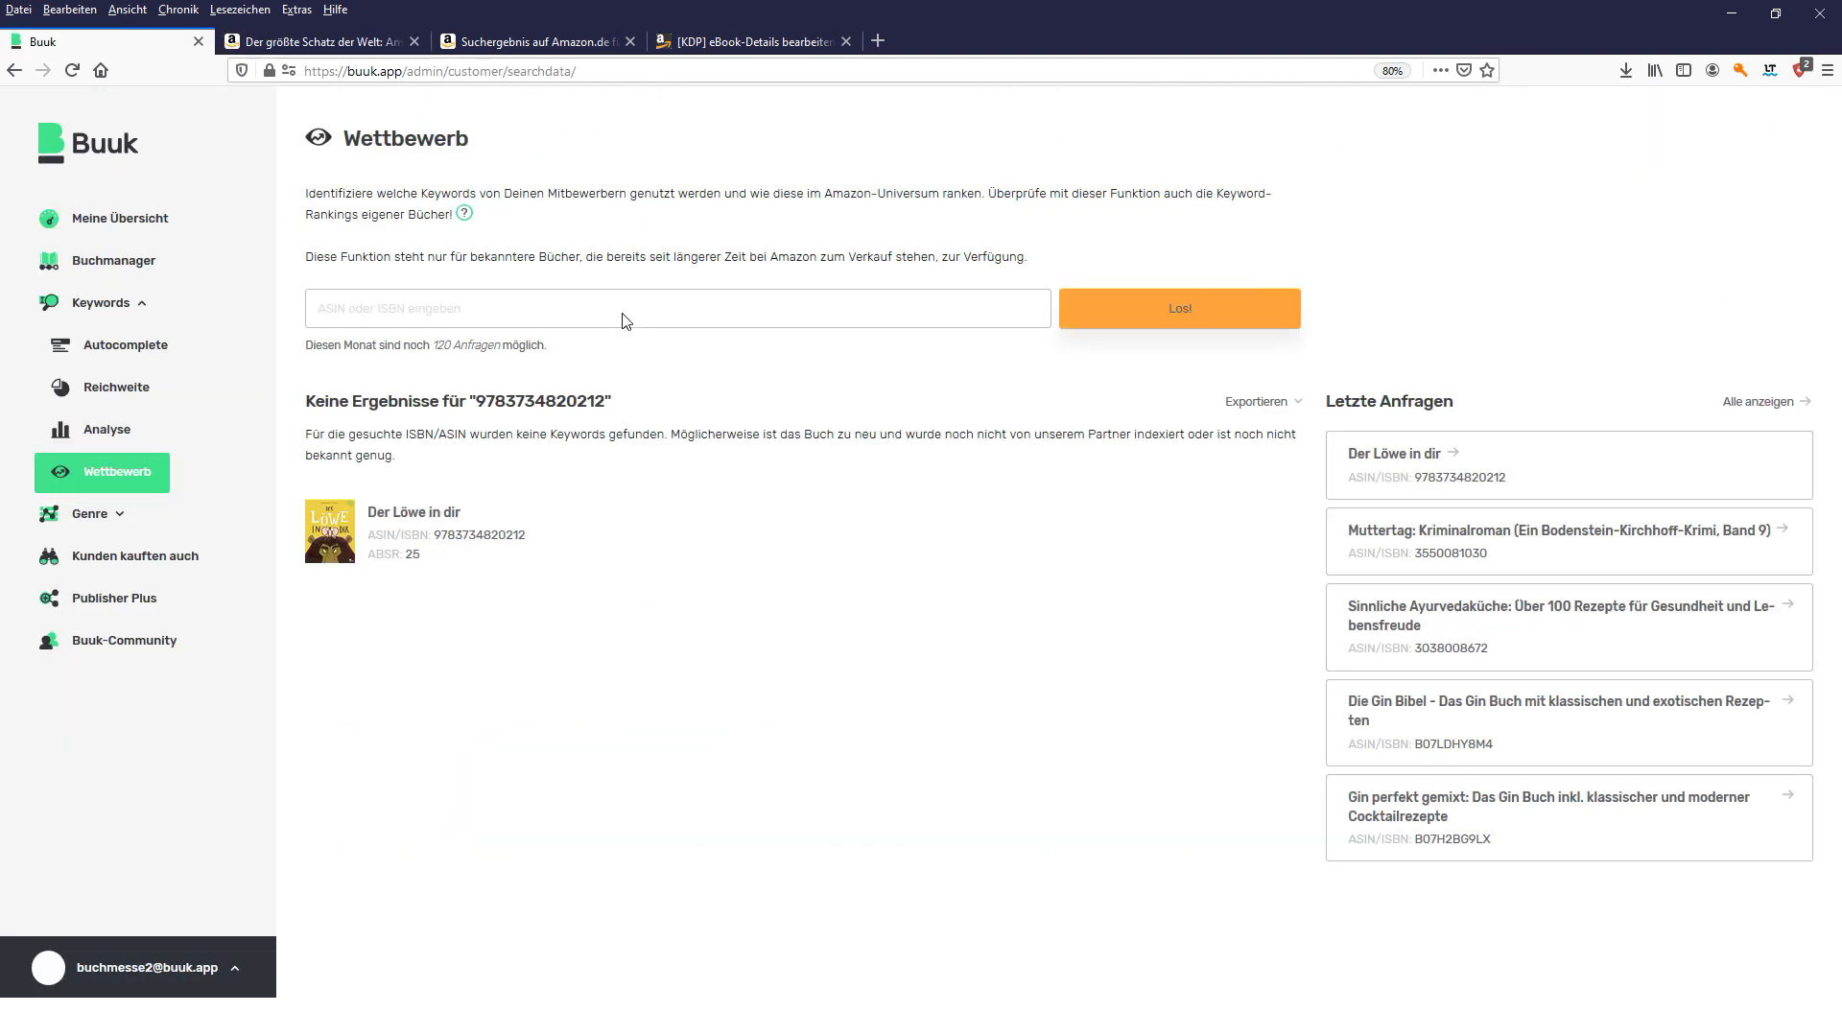
pyautogui.click(527, 304)
pyautogui.hotkey('ctrl', 'v')
pyautogui.click(1106, 325)
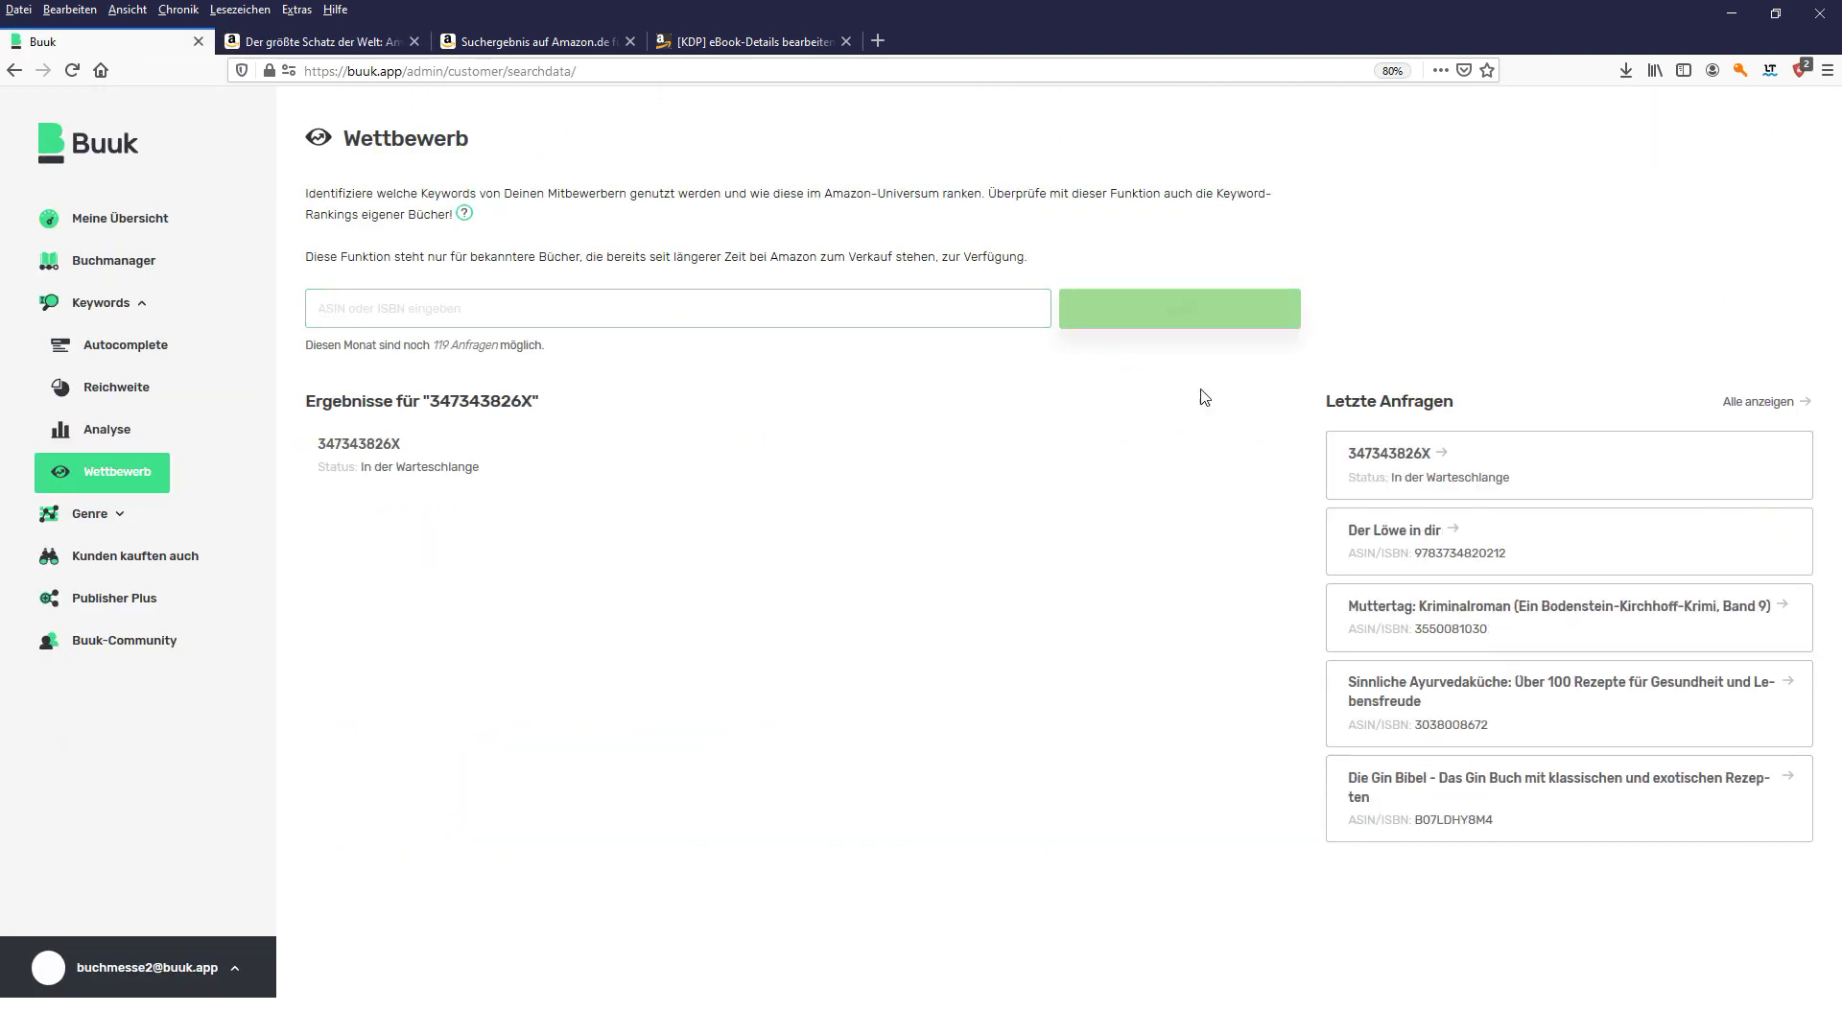
# - Look through the Buuk keyword sections and open a past "Kinderbuch" request in Autocomplete
pyautogui.click(100, 432)
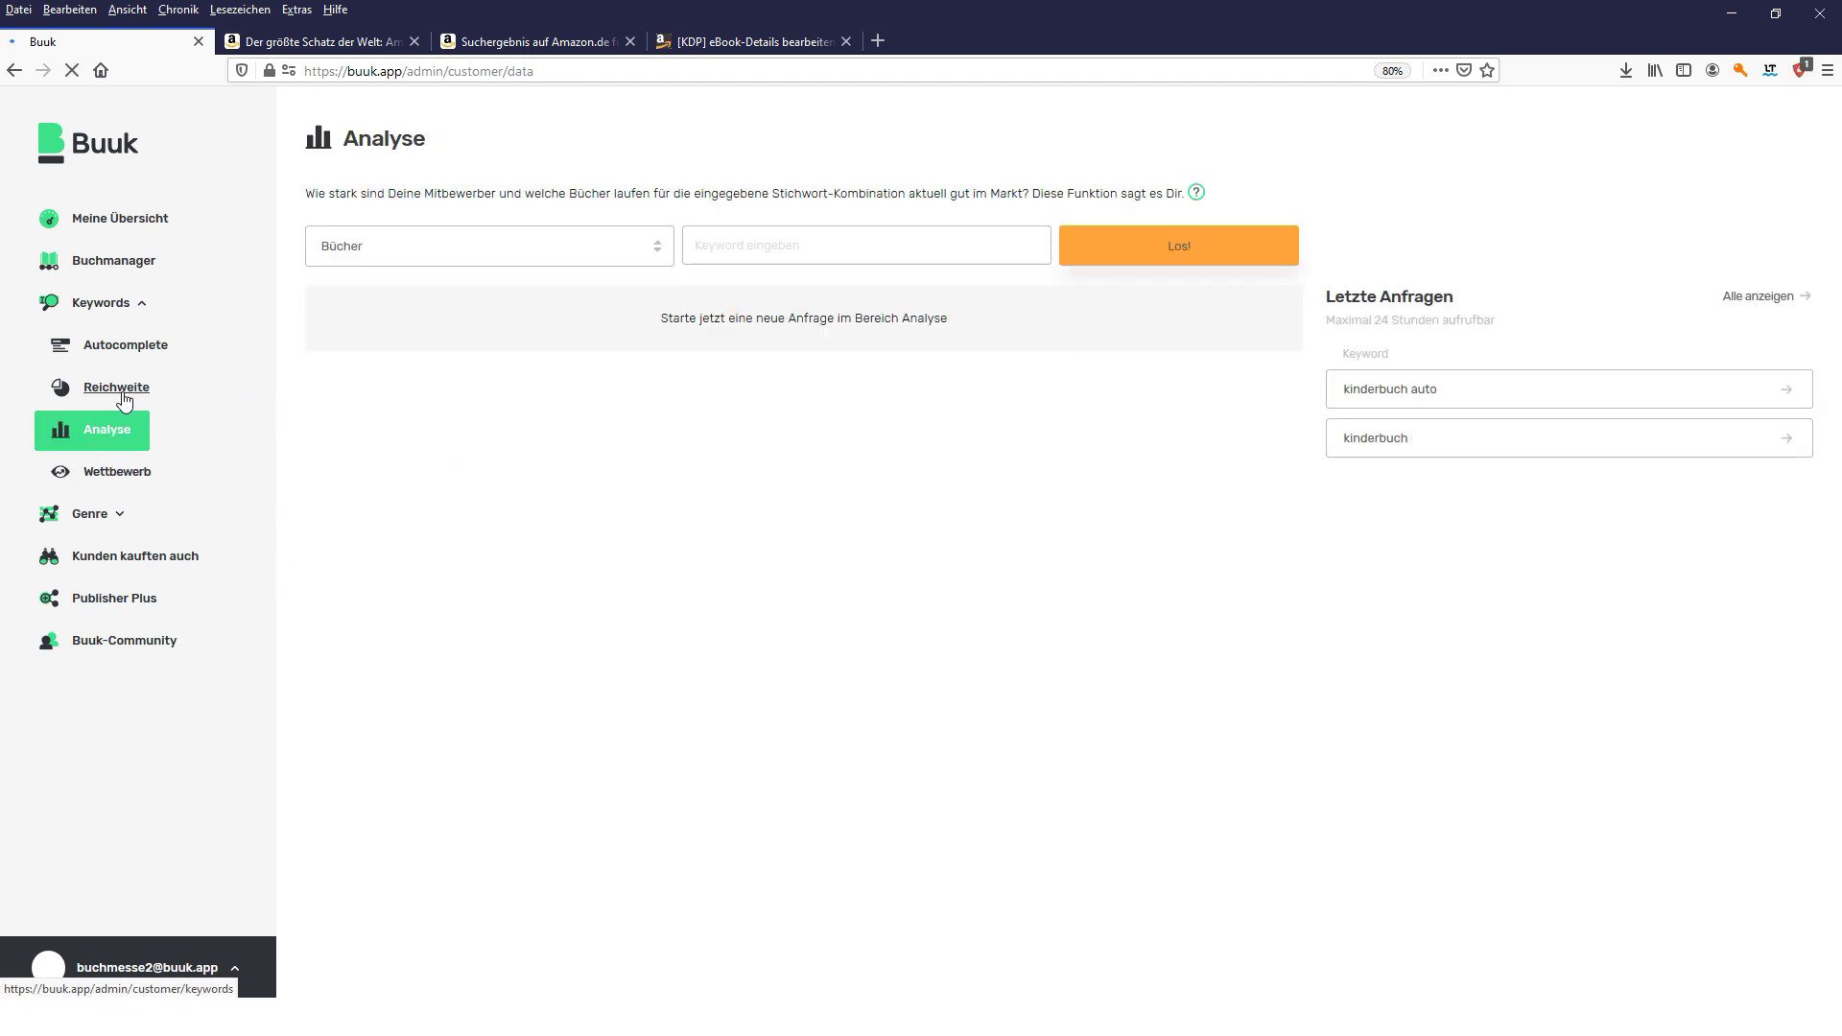
pyautogui.click(124, 393)
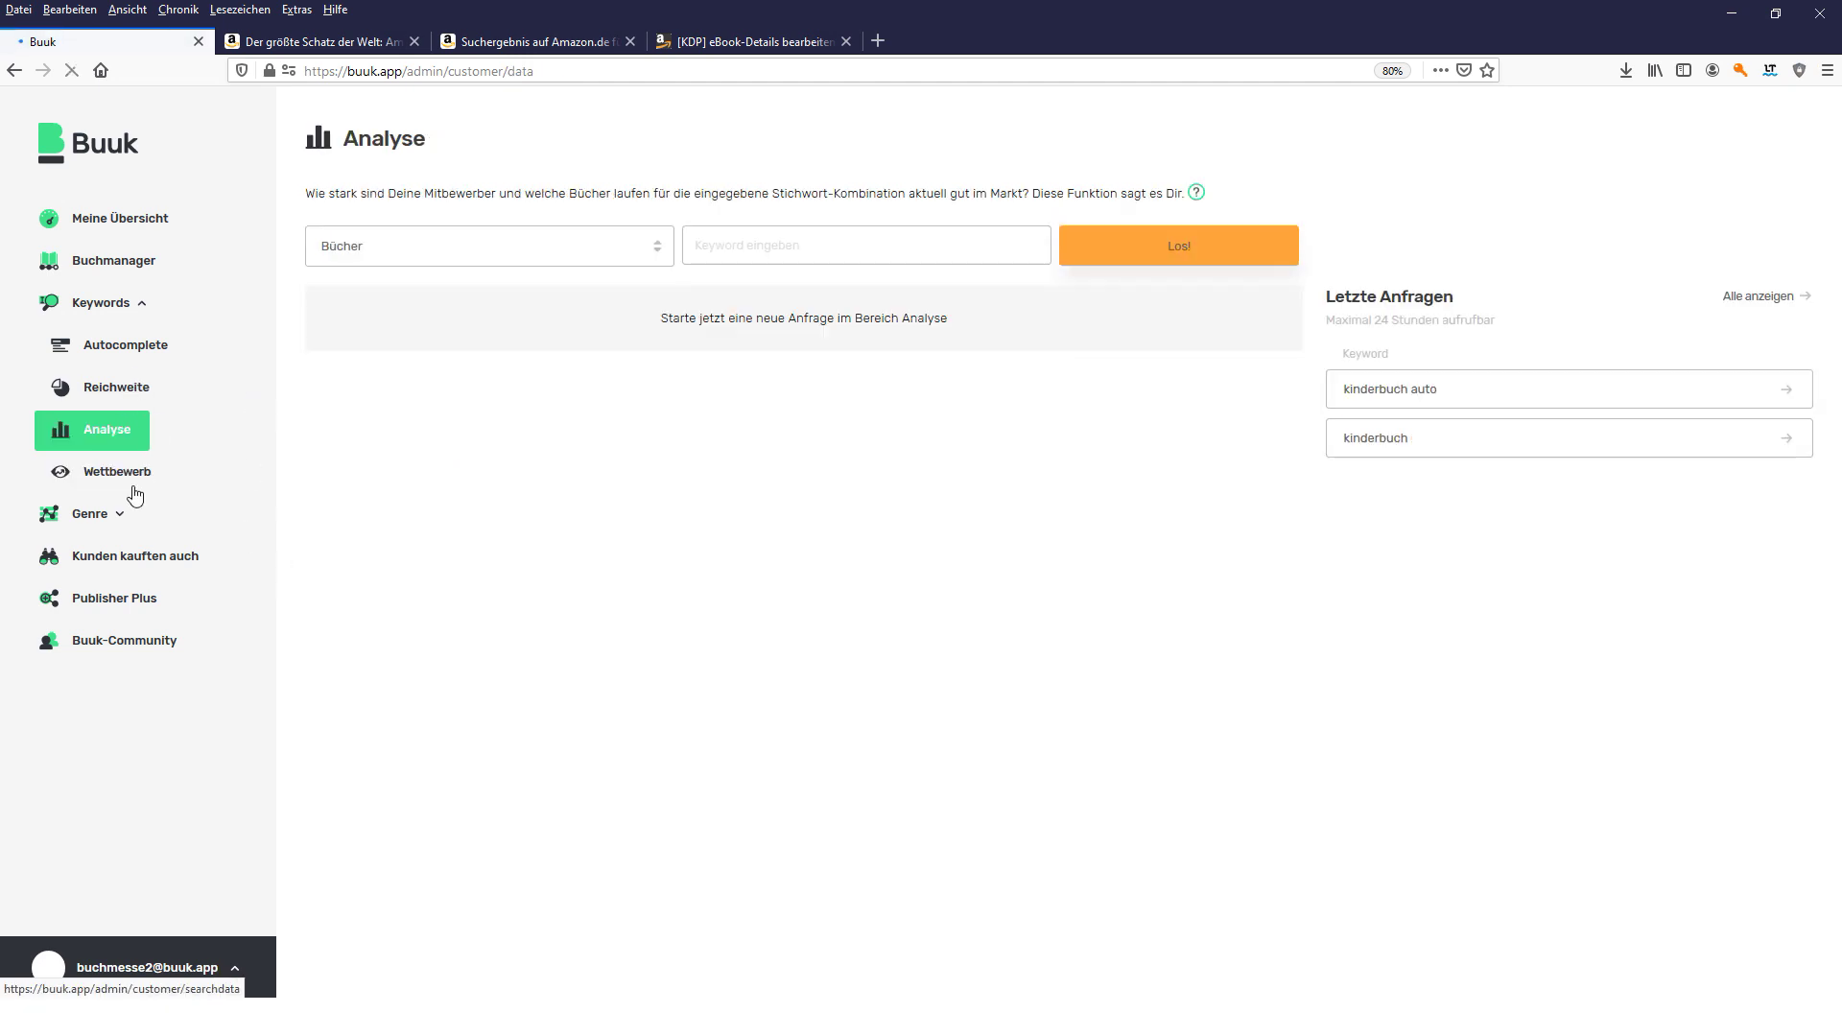
pyautogui.click(115, 356)
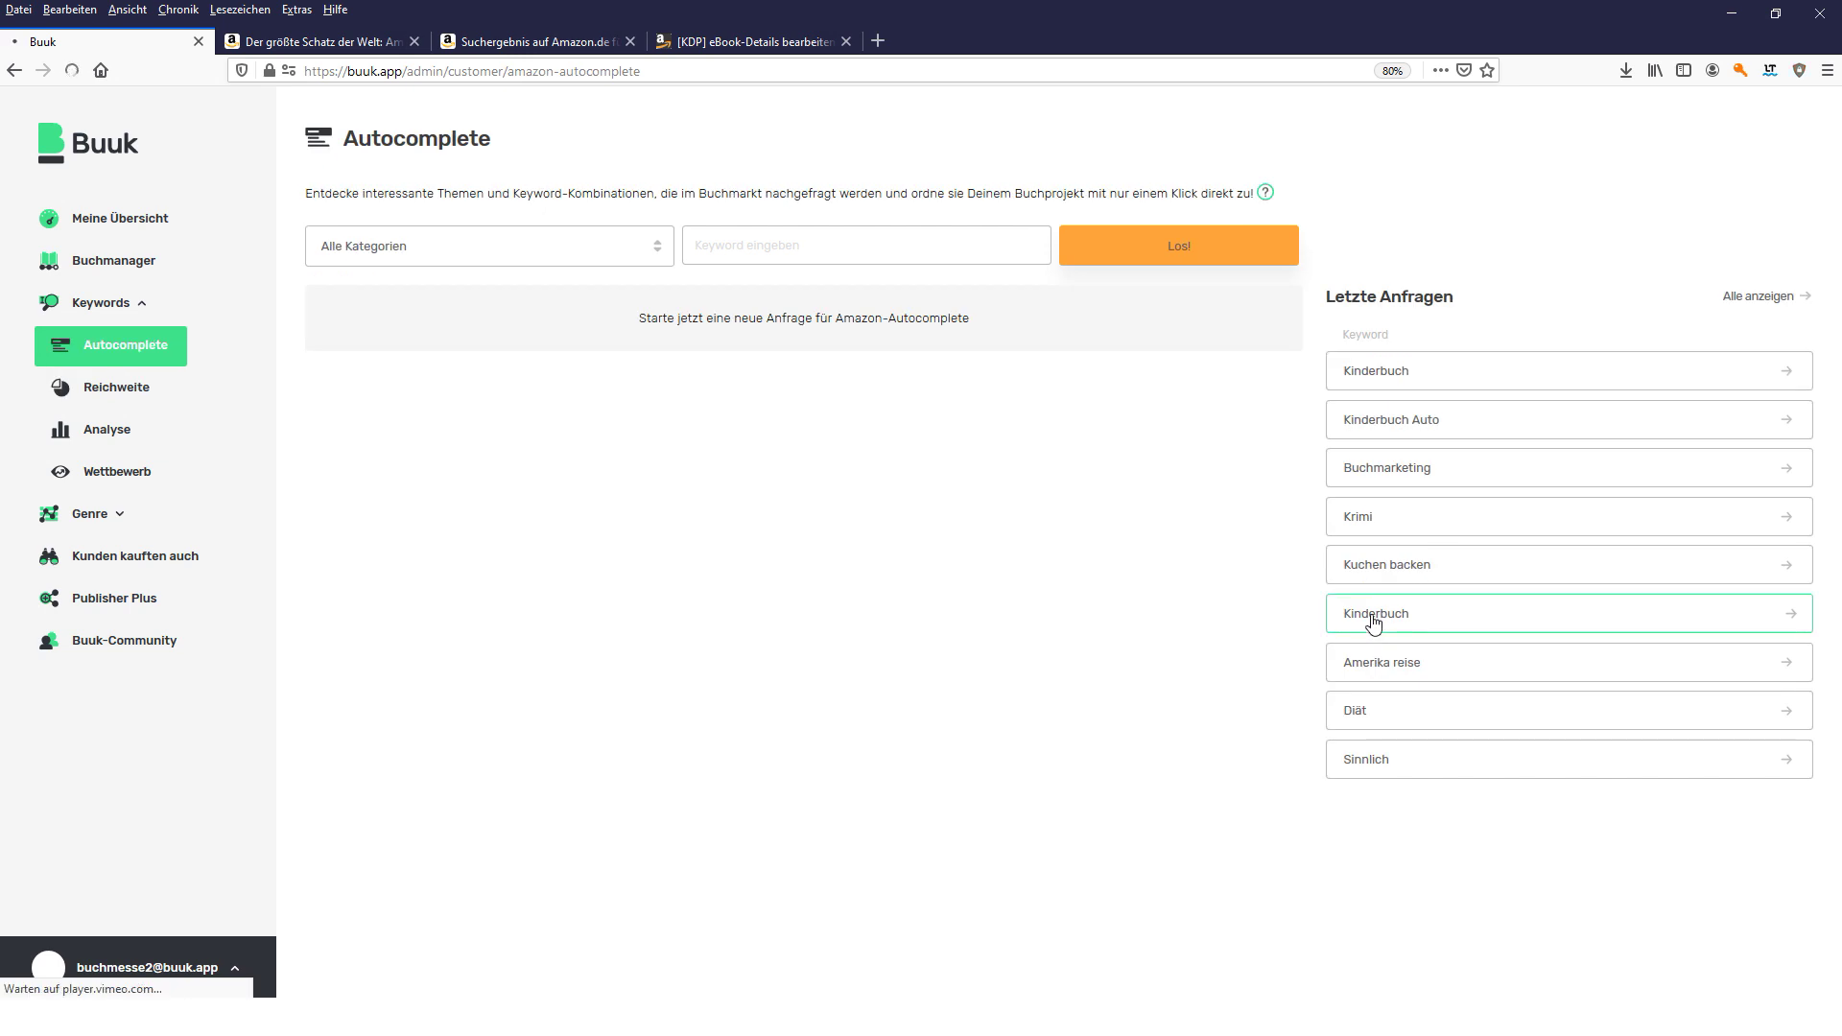
pyautogui.click(1374, 623)
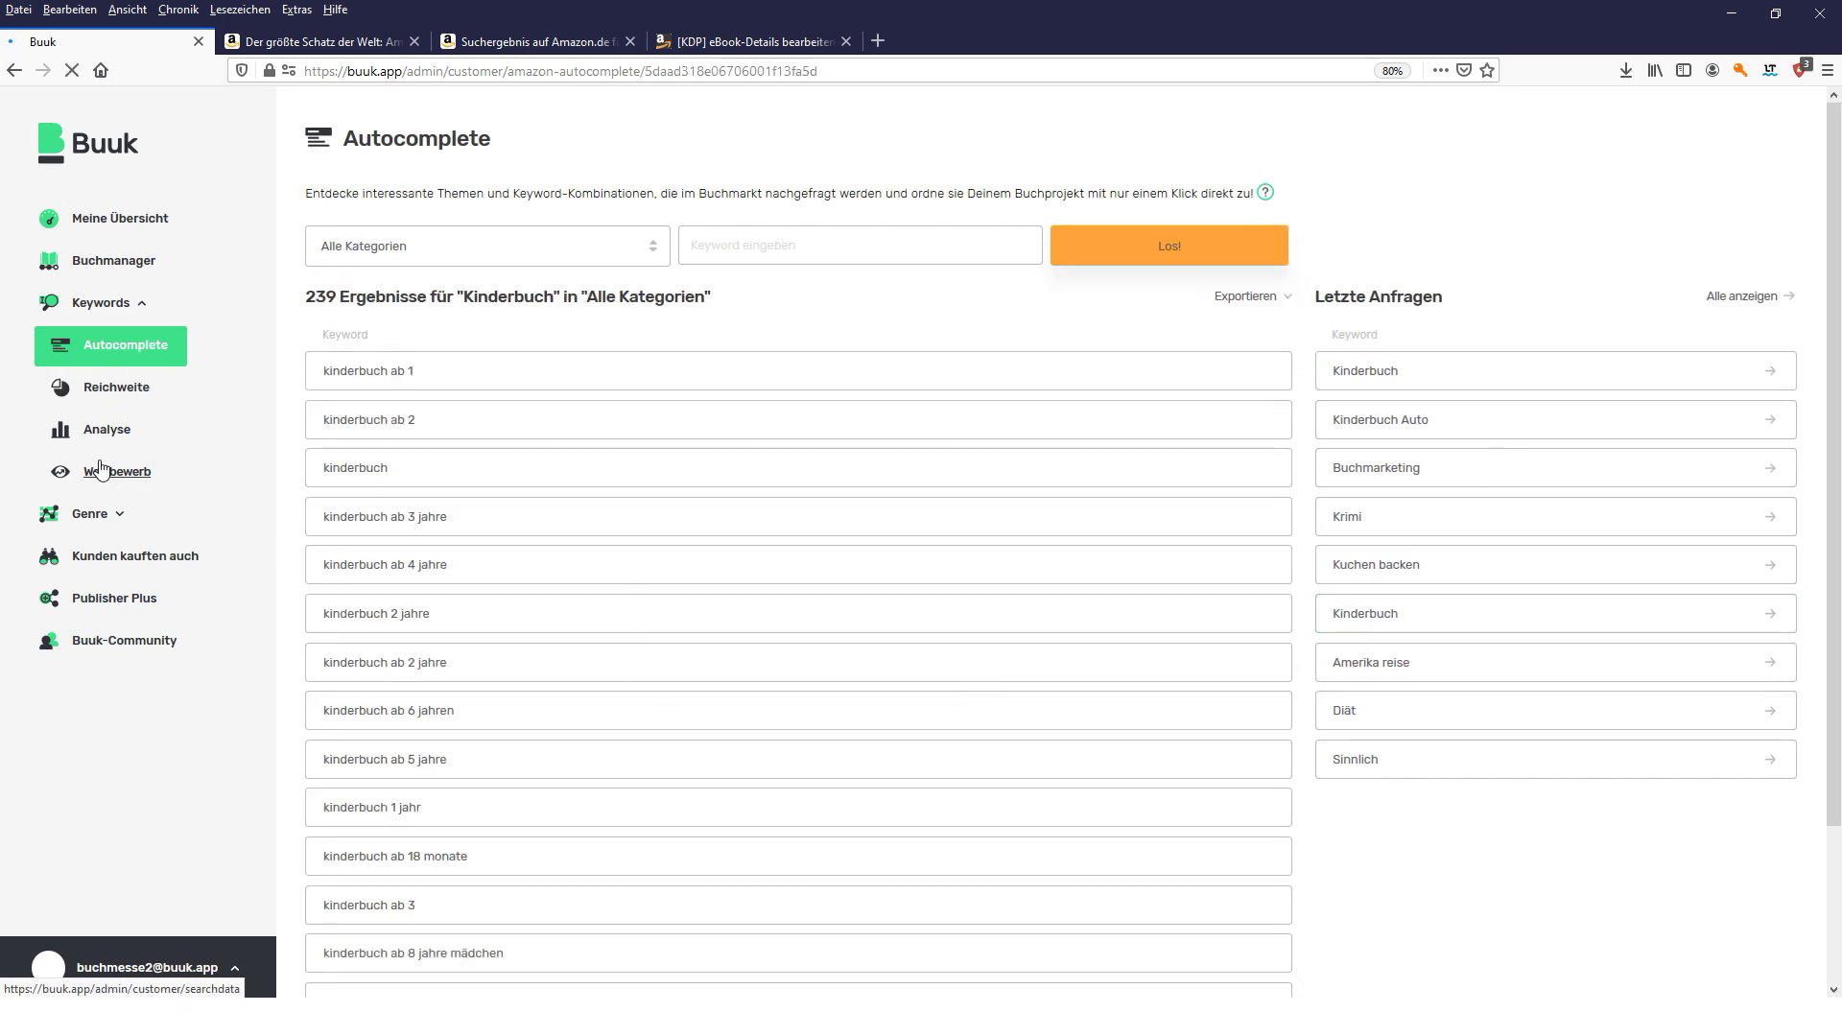
# - Go back to Wettbewerb and open the recent request for "Der größte Schatz der Welt"
pyautogui.click(102, 471)
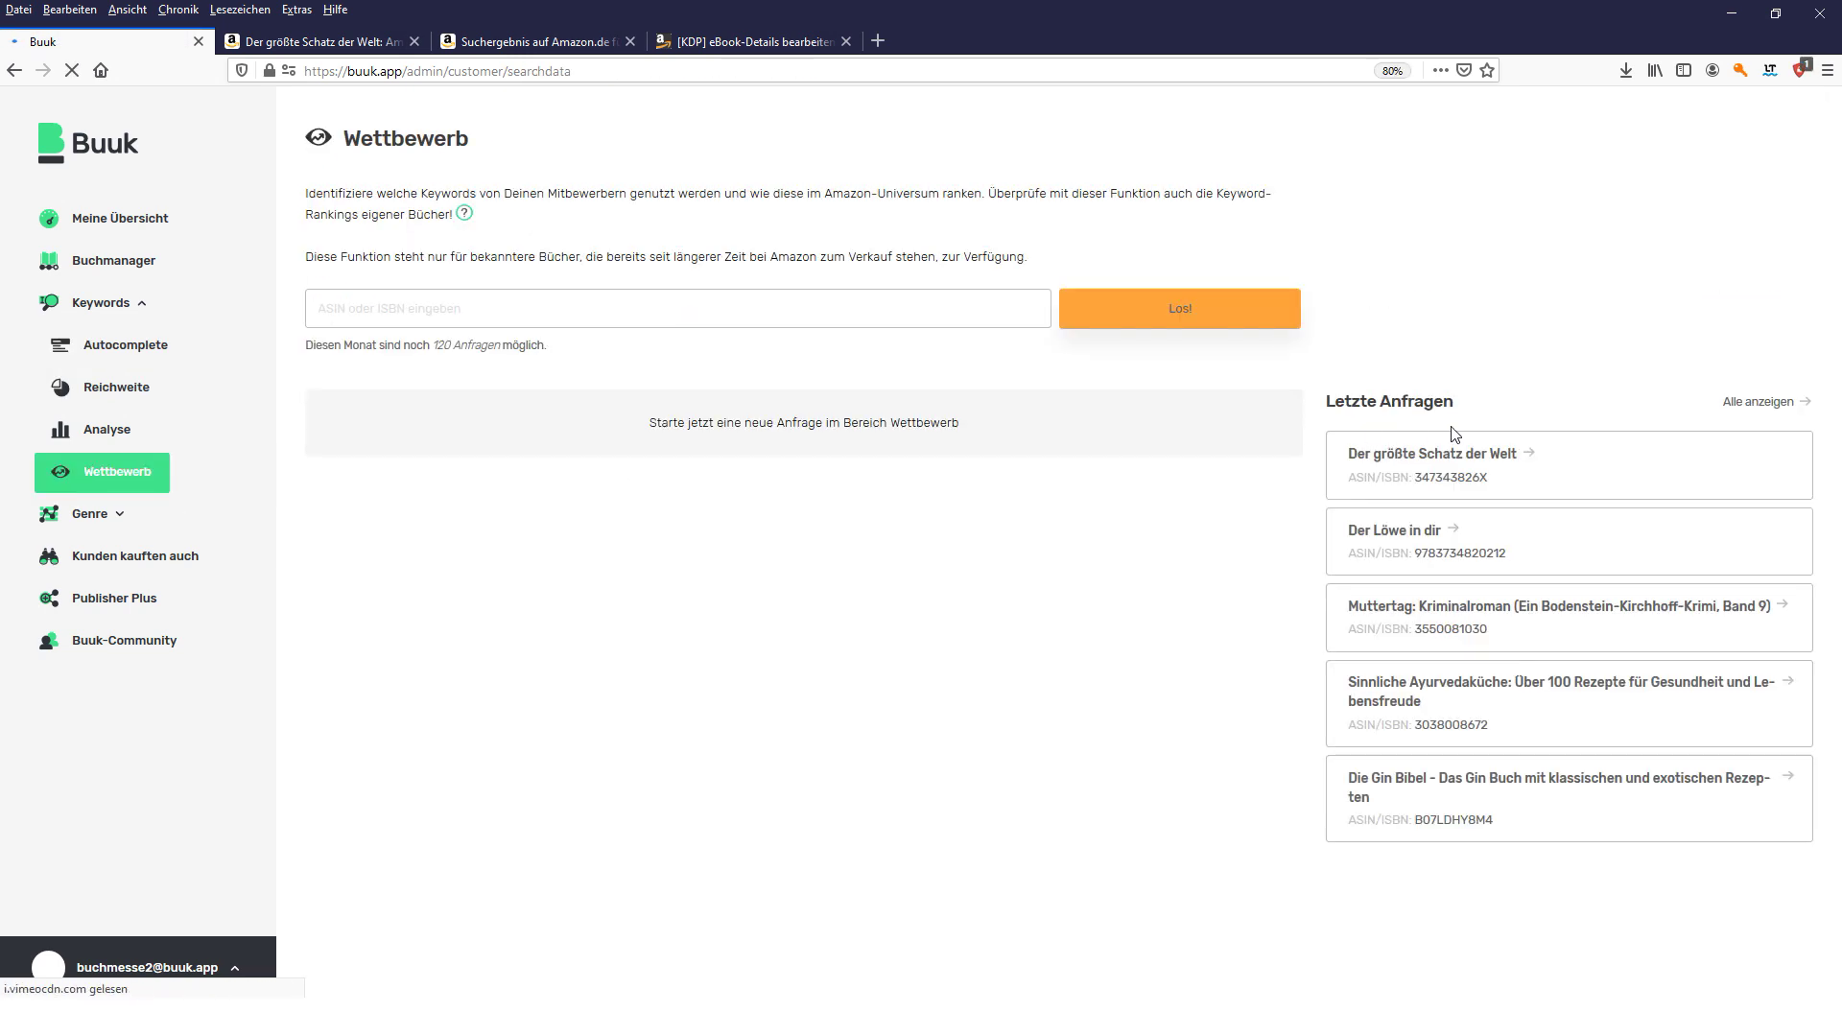
pyautogui.click(1436, 455)
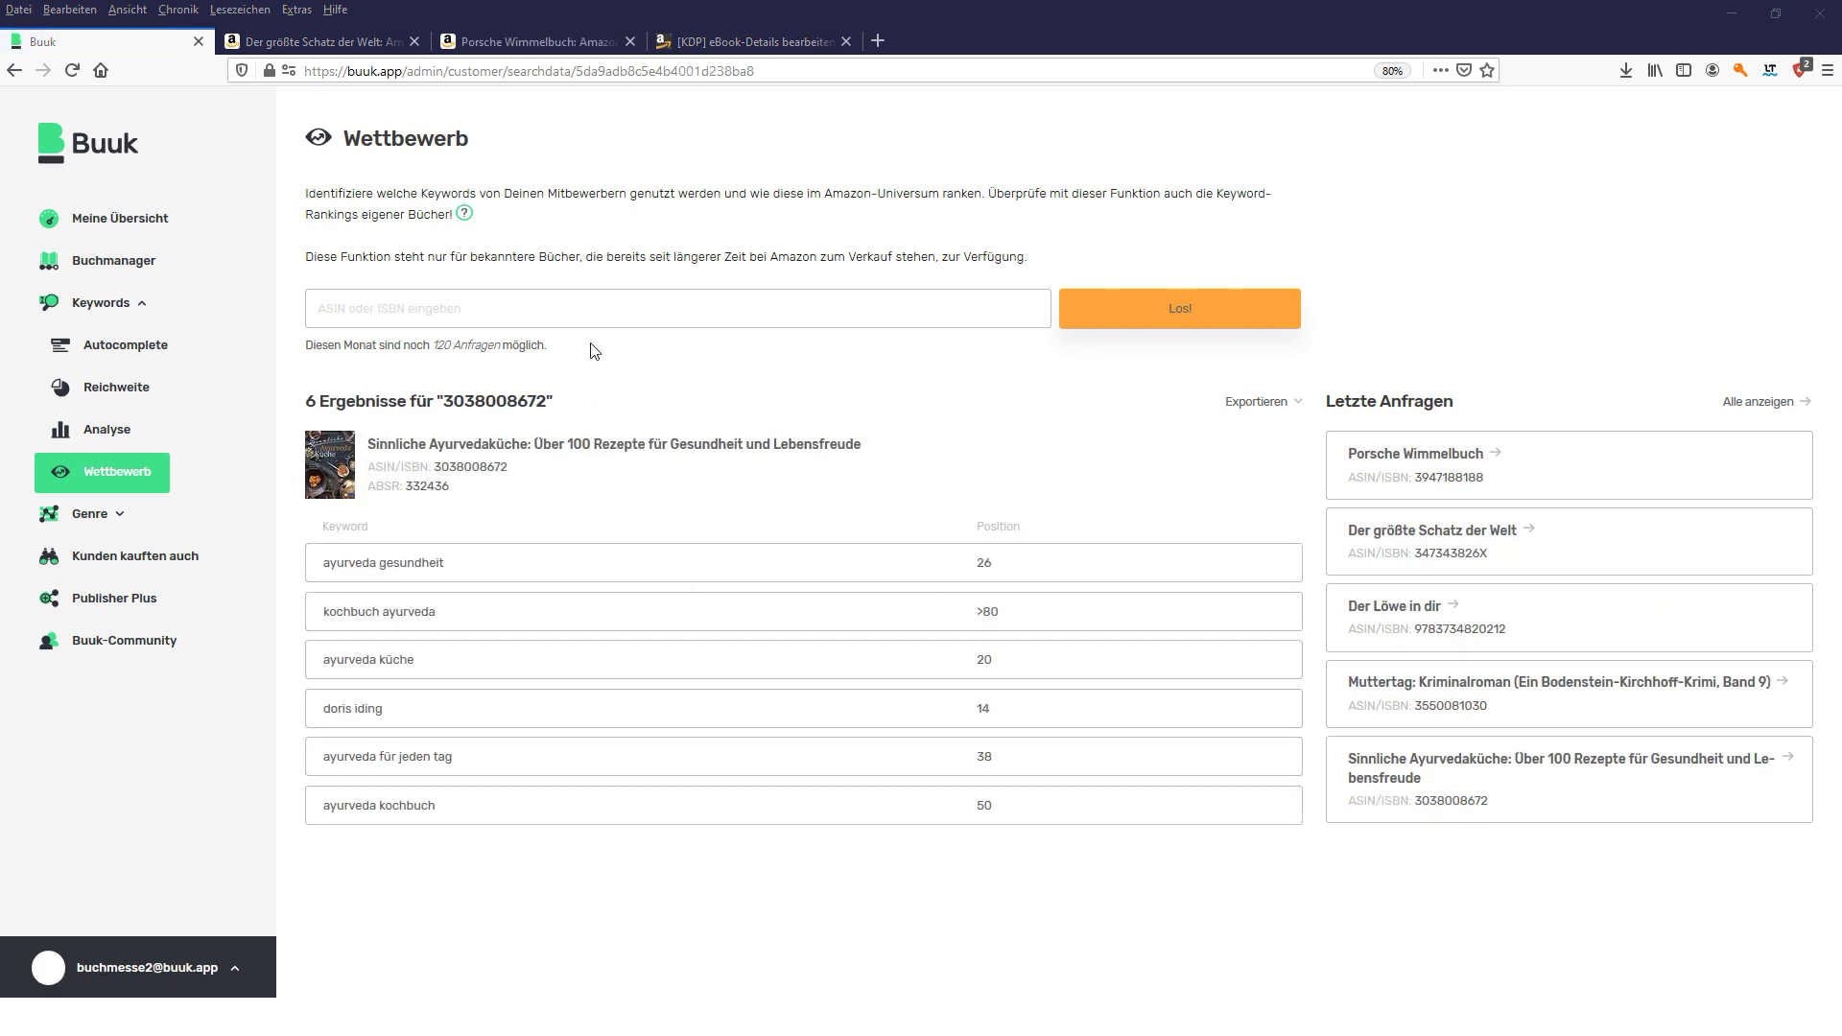
# - View the Amazon page of "Sinnliche Ayurvedaküche" from its Wettbewerb result, and return to Buuk to check its ABSR
pyautogui.click(532, 446)
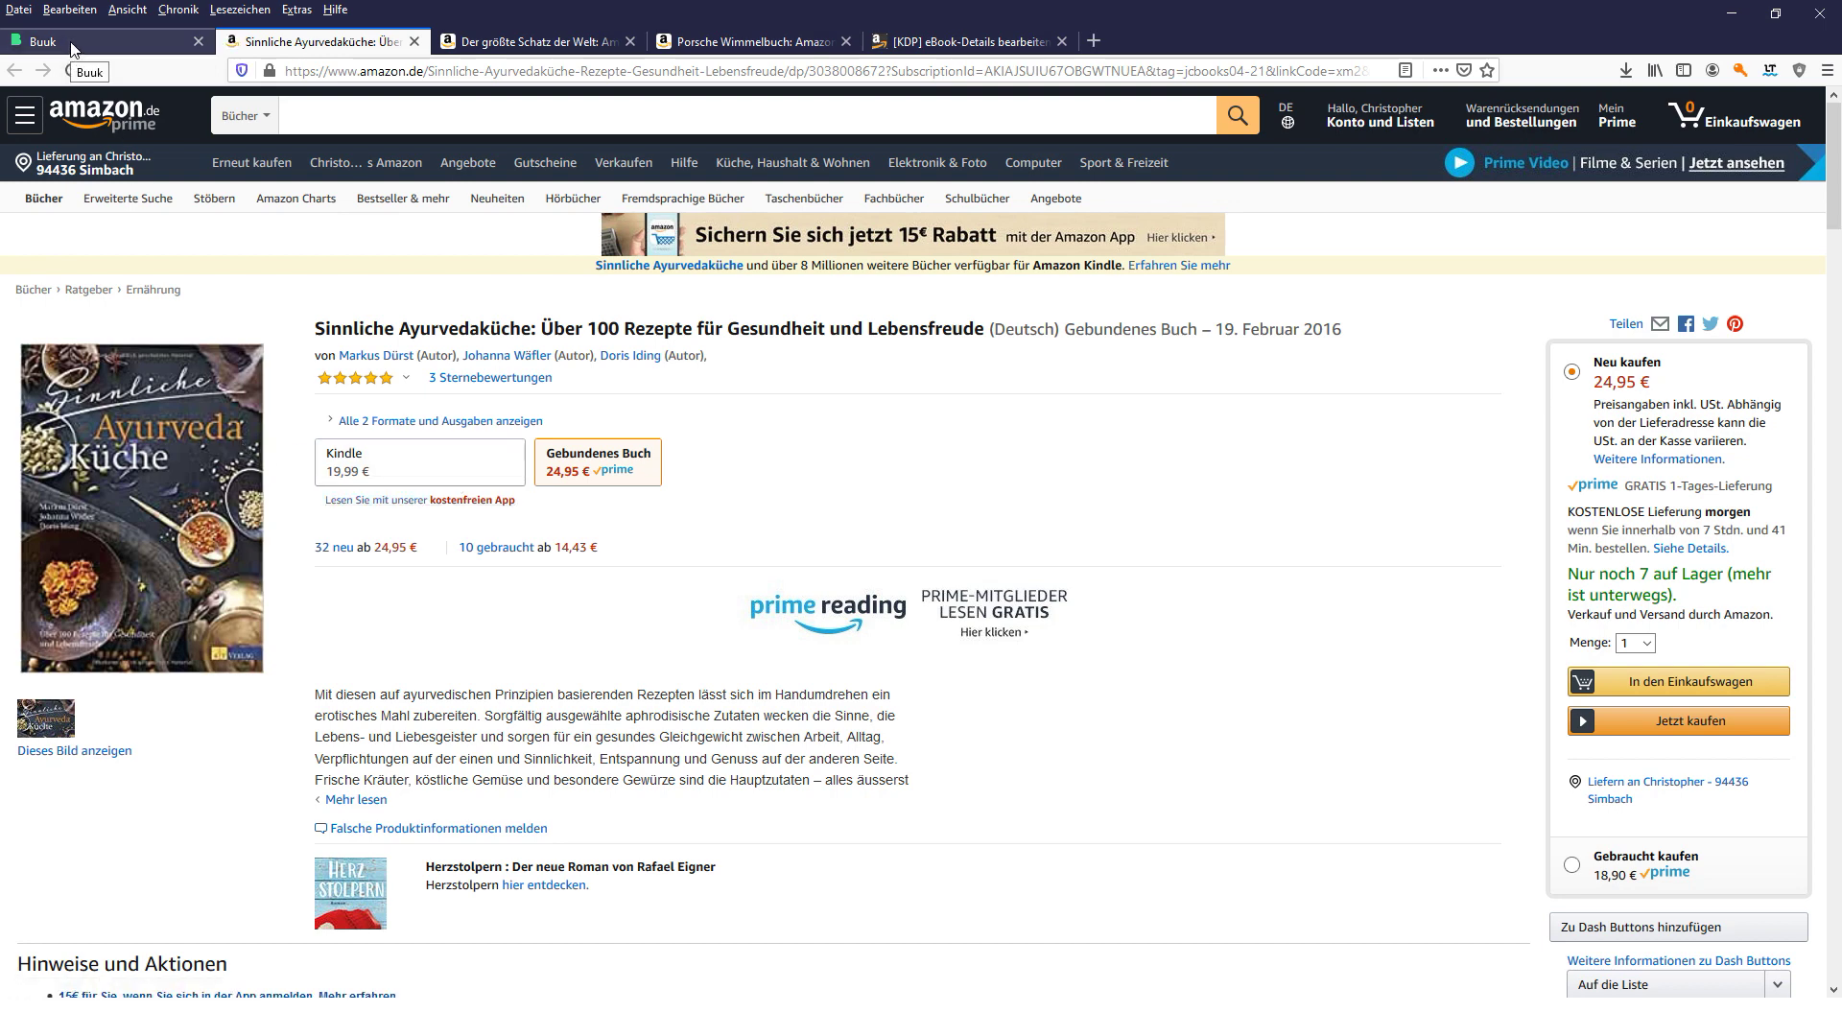
pyautogui.hotkey('ctrl', 'pageup')
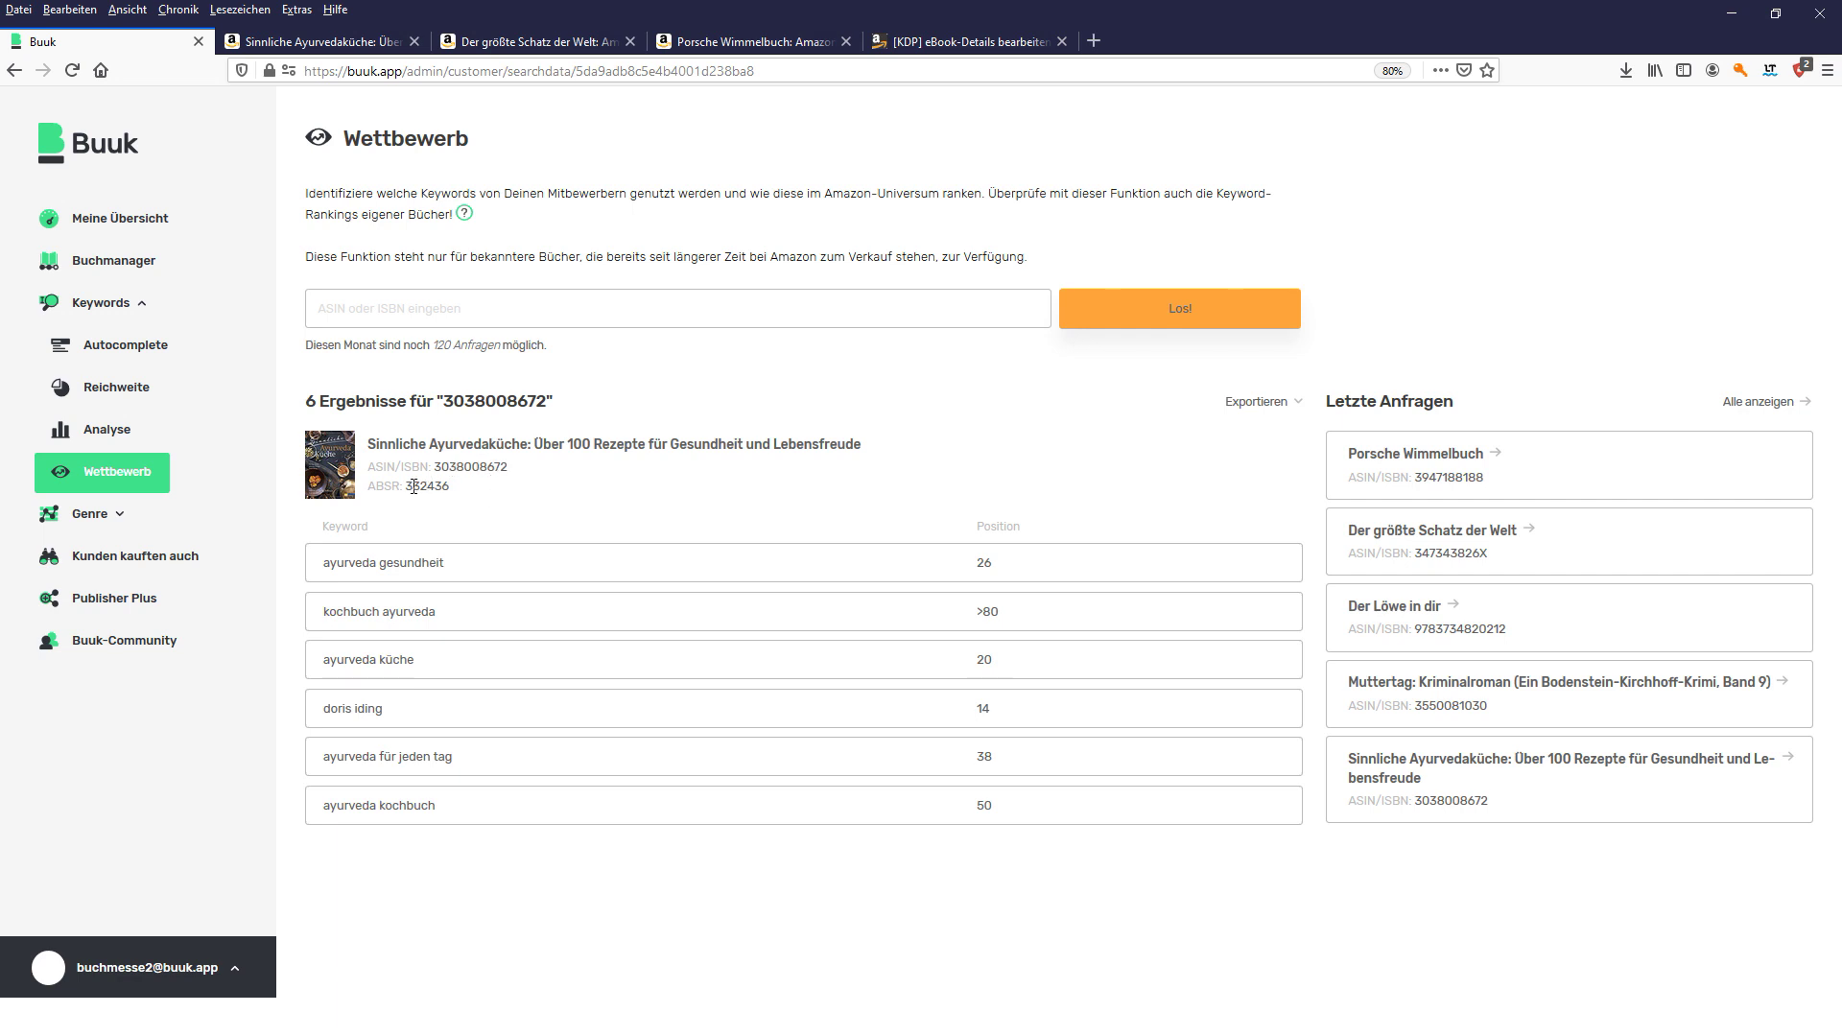
pyautogui.moveTo(406, 486); pyautogui.dragTo(449, 486)
pyautogui.click(758, 505)
# - Examine the keywords found for "Sinnliche Ayurvedaküche" and the Amazon position listed for each
pyautogui.moveTo(456, 567); pyautogui.dragTo(336, 568)
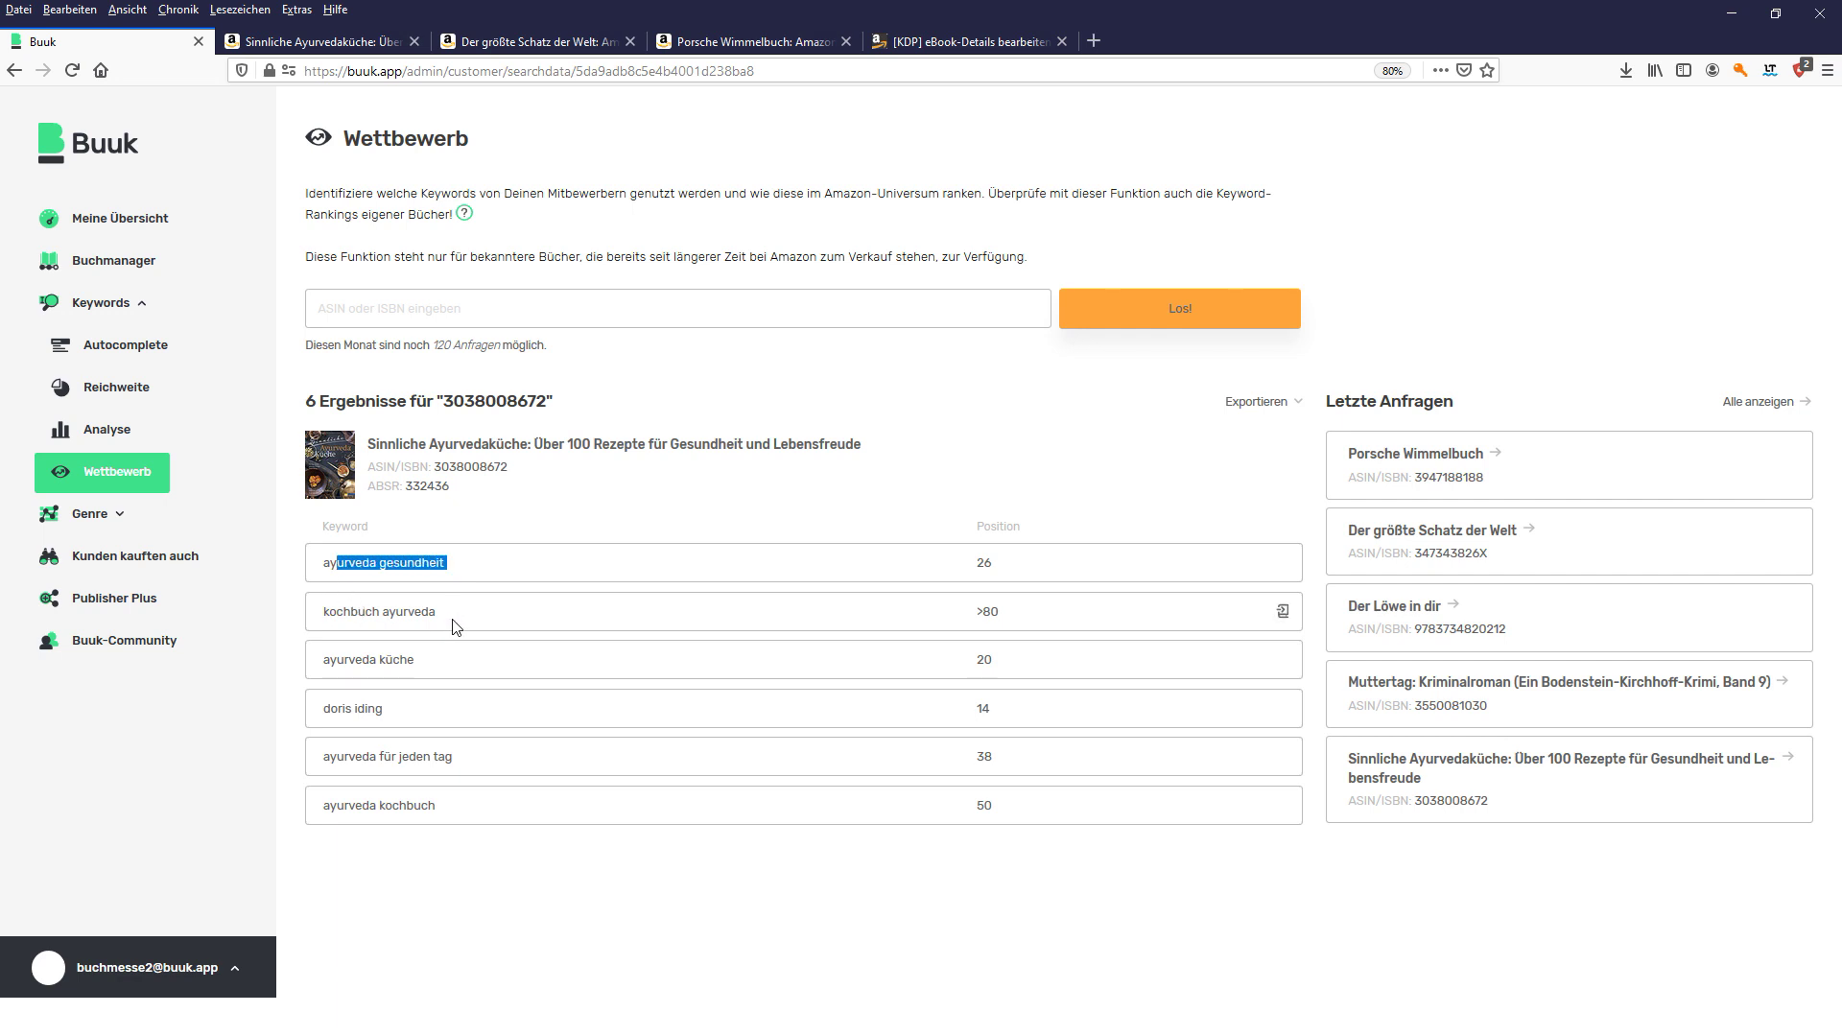
pyautogui.moveTo(452, 621); pyautogui.dragTo(443, 667)
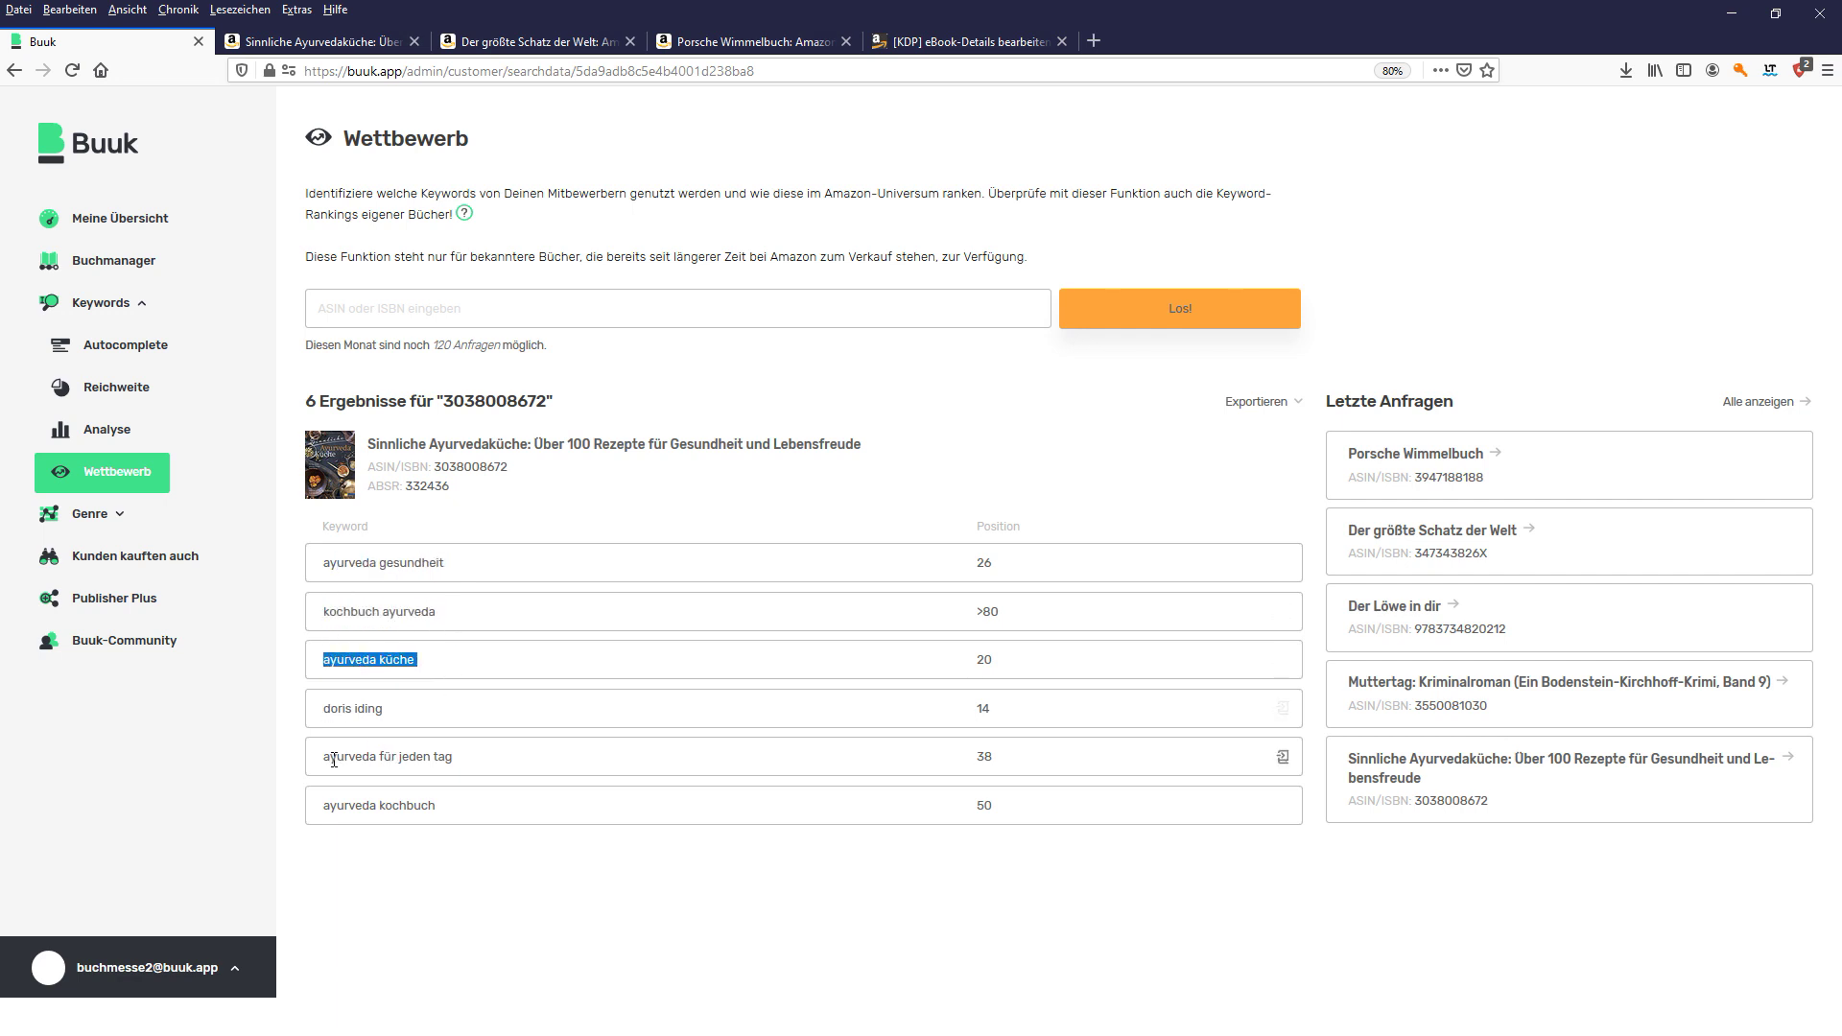
pyautogui.moveTo(328, 758); pyautogui.dragTo(503, 763)
pyautogui.click(507, 772)
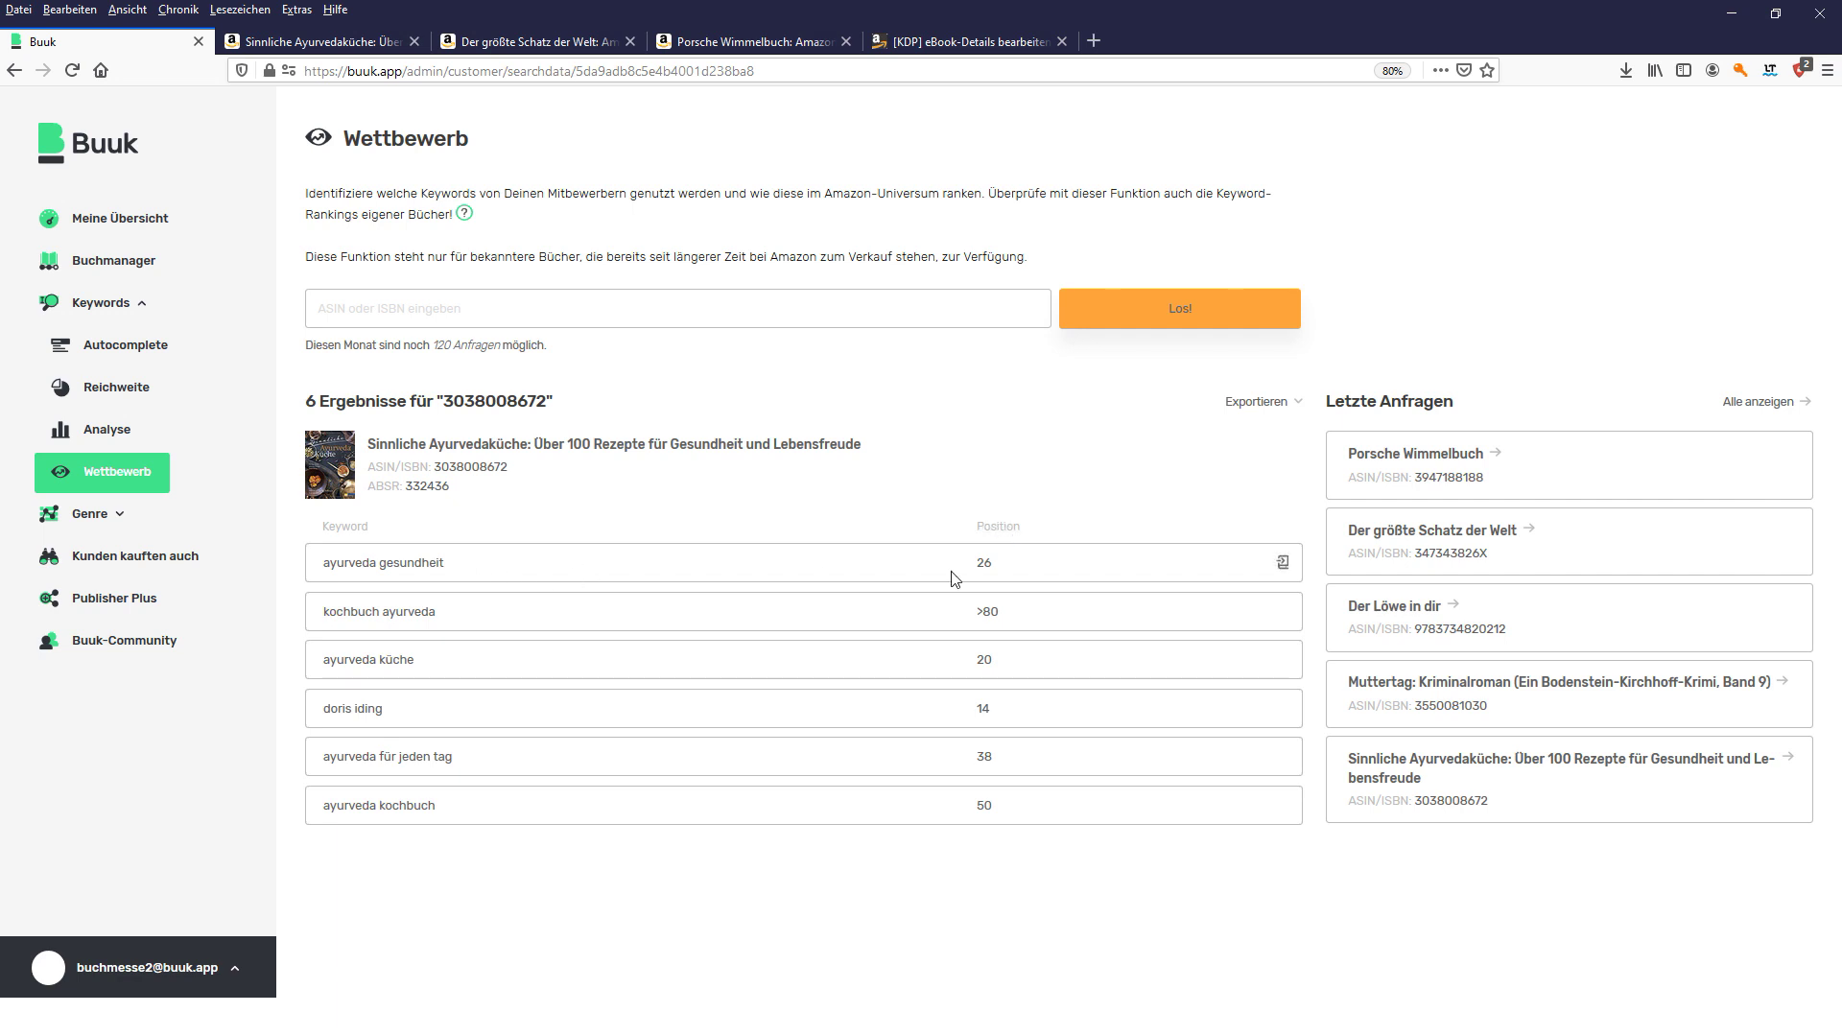
pyautogui.doubleClick(986, 566)
pyautogui.moveTo(987, 710)
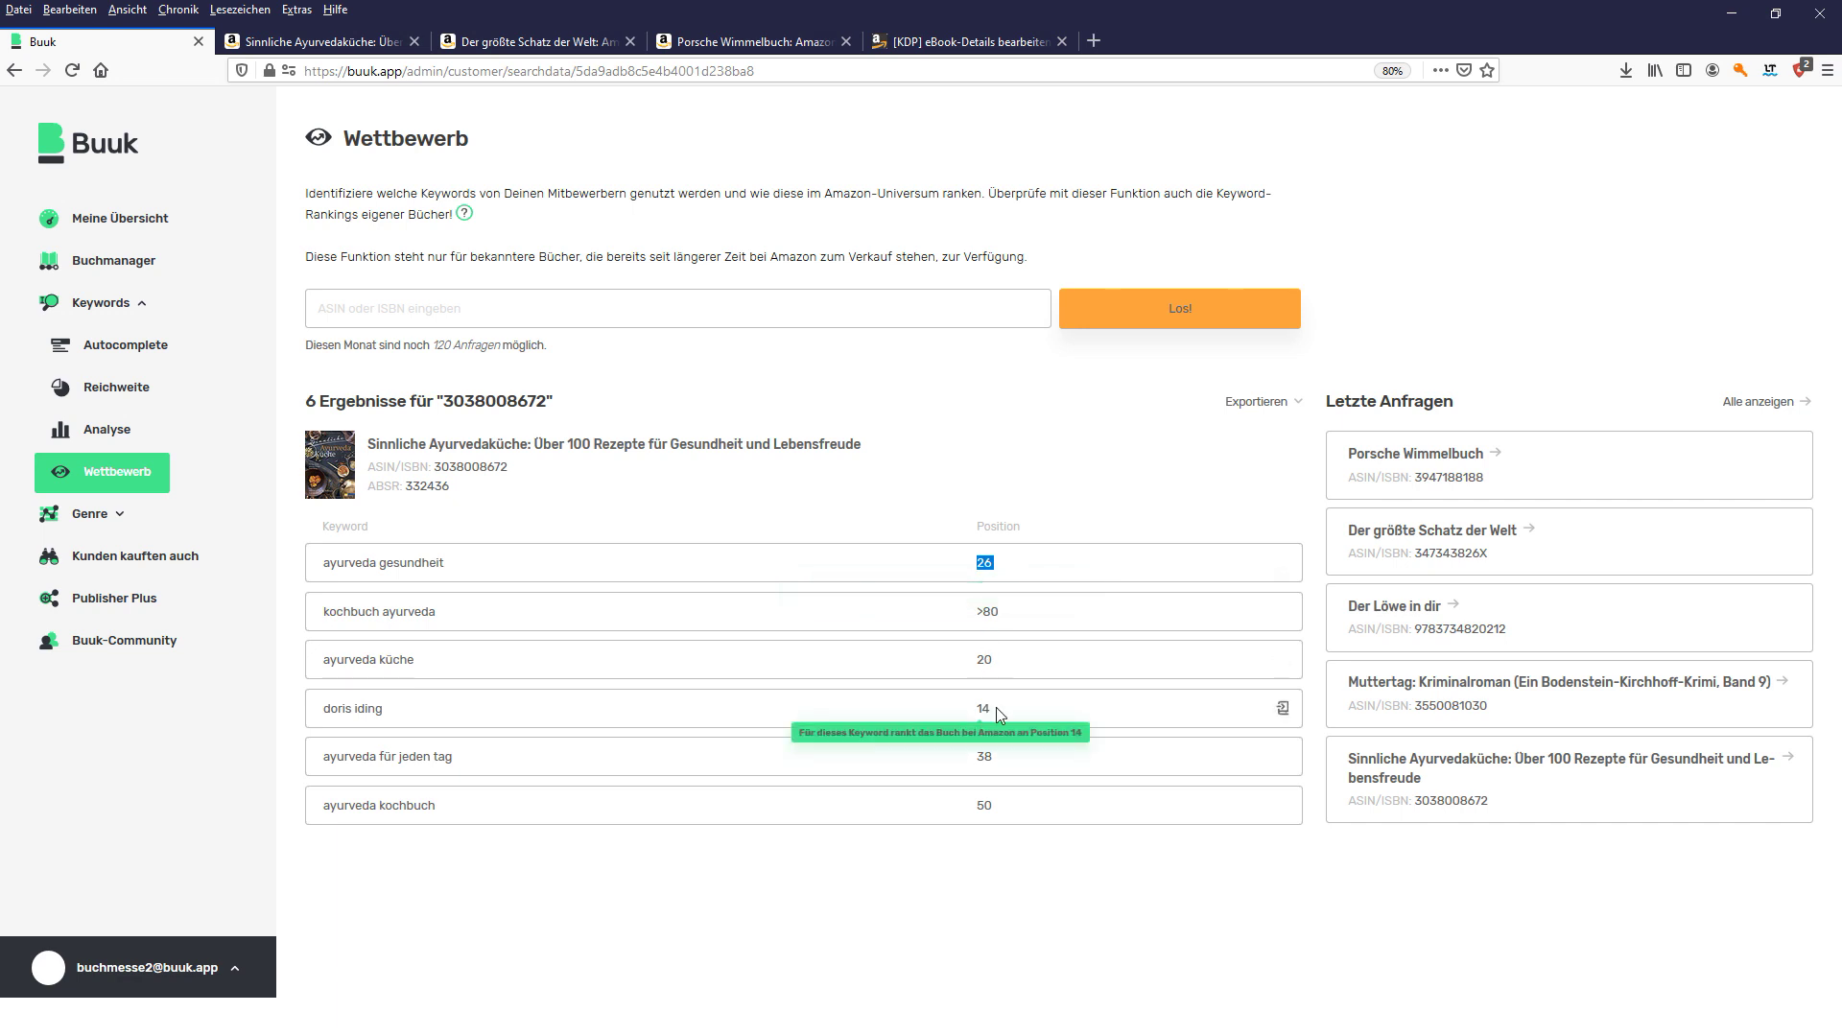
pyautogui.moveTo(996, 708); pyautogui.dragTo(952, 710)
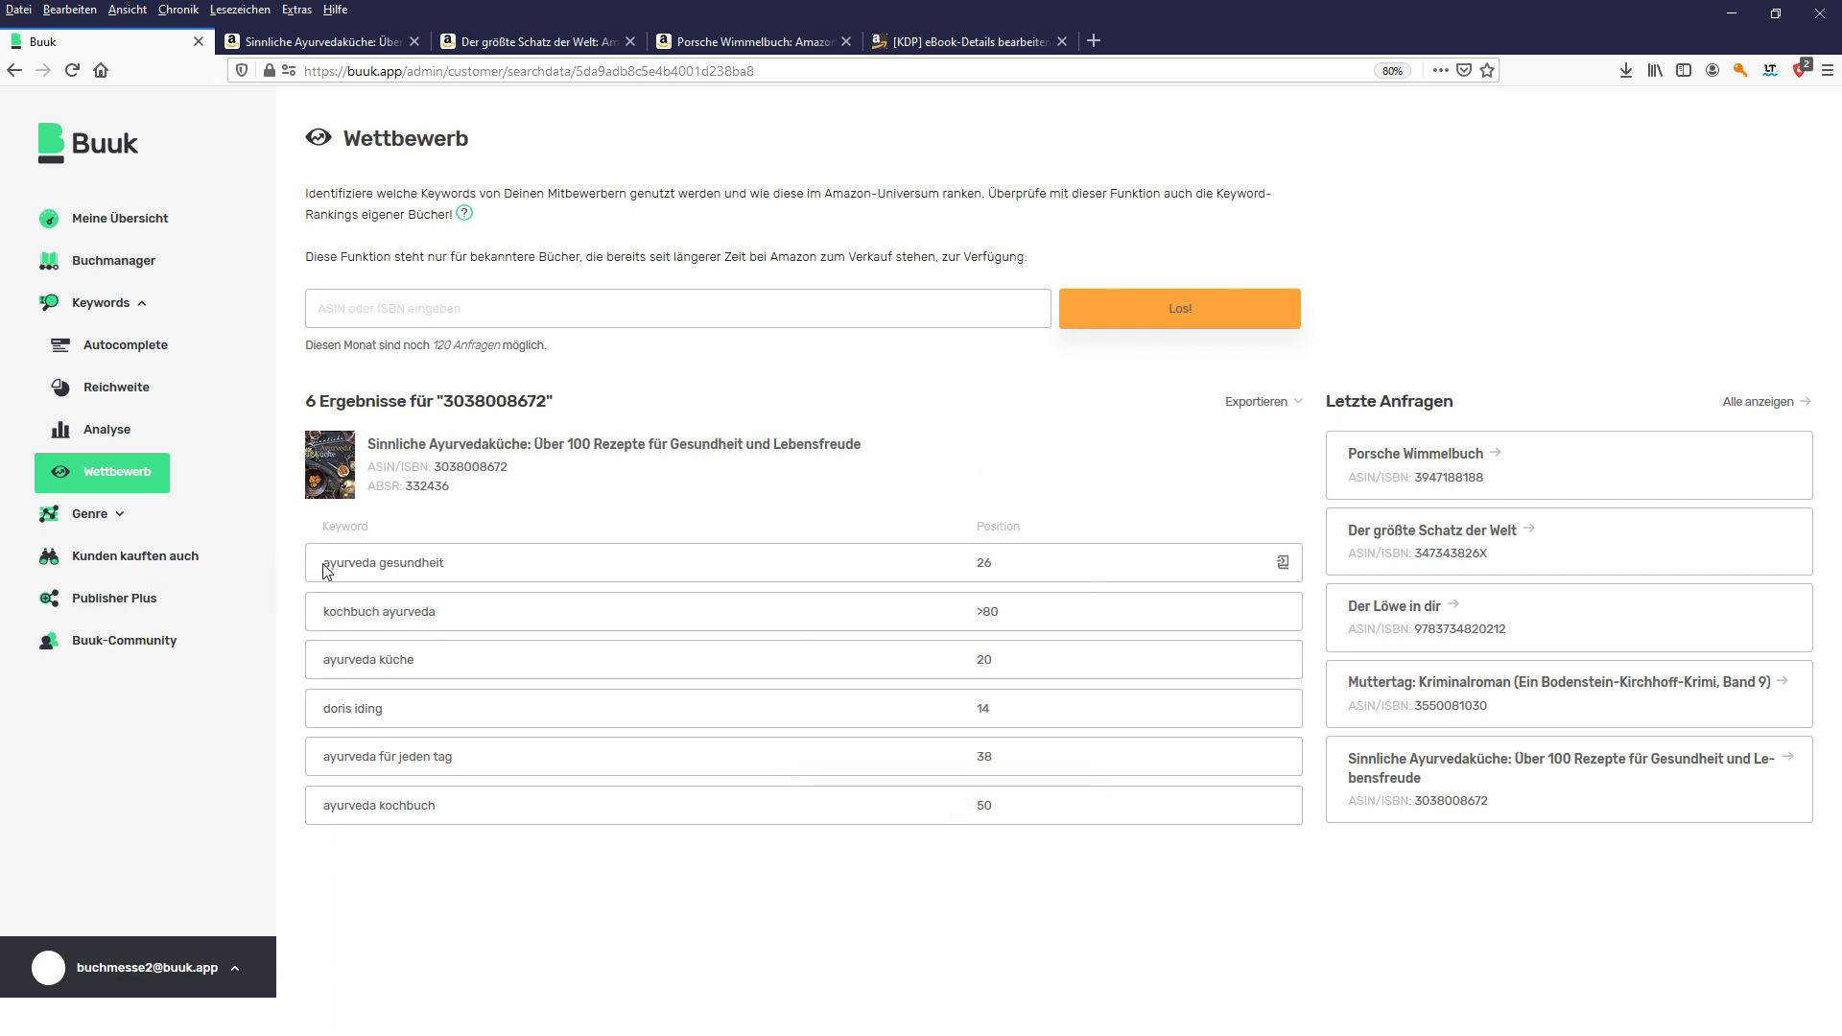
# - Copy the keyword "ayurveda gesundheit", search Amazon's books for it on the Ayurveda book's page, and look through the results
pyautogui.moveTo(321, 563); pyautogui.dragTo(455, 573)
pyautogui.hotkey('ctrl', 'c')
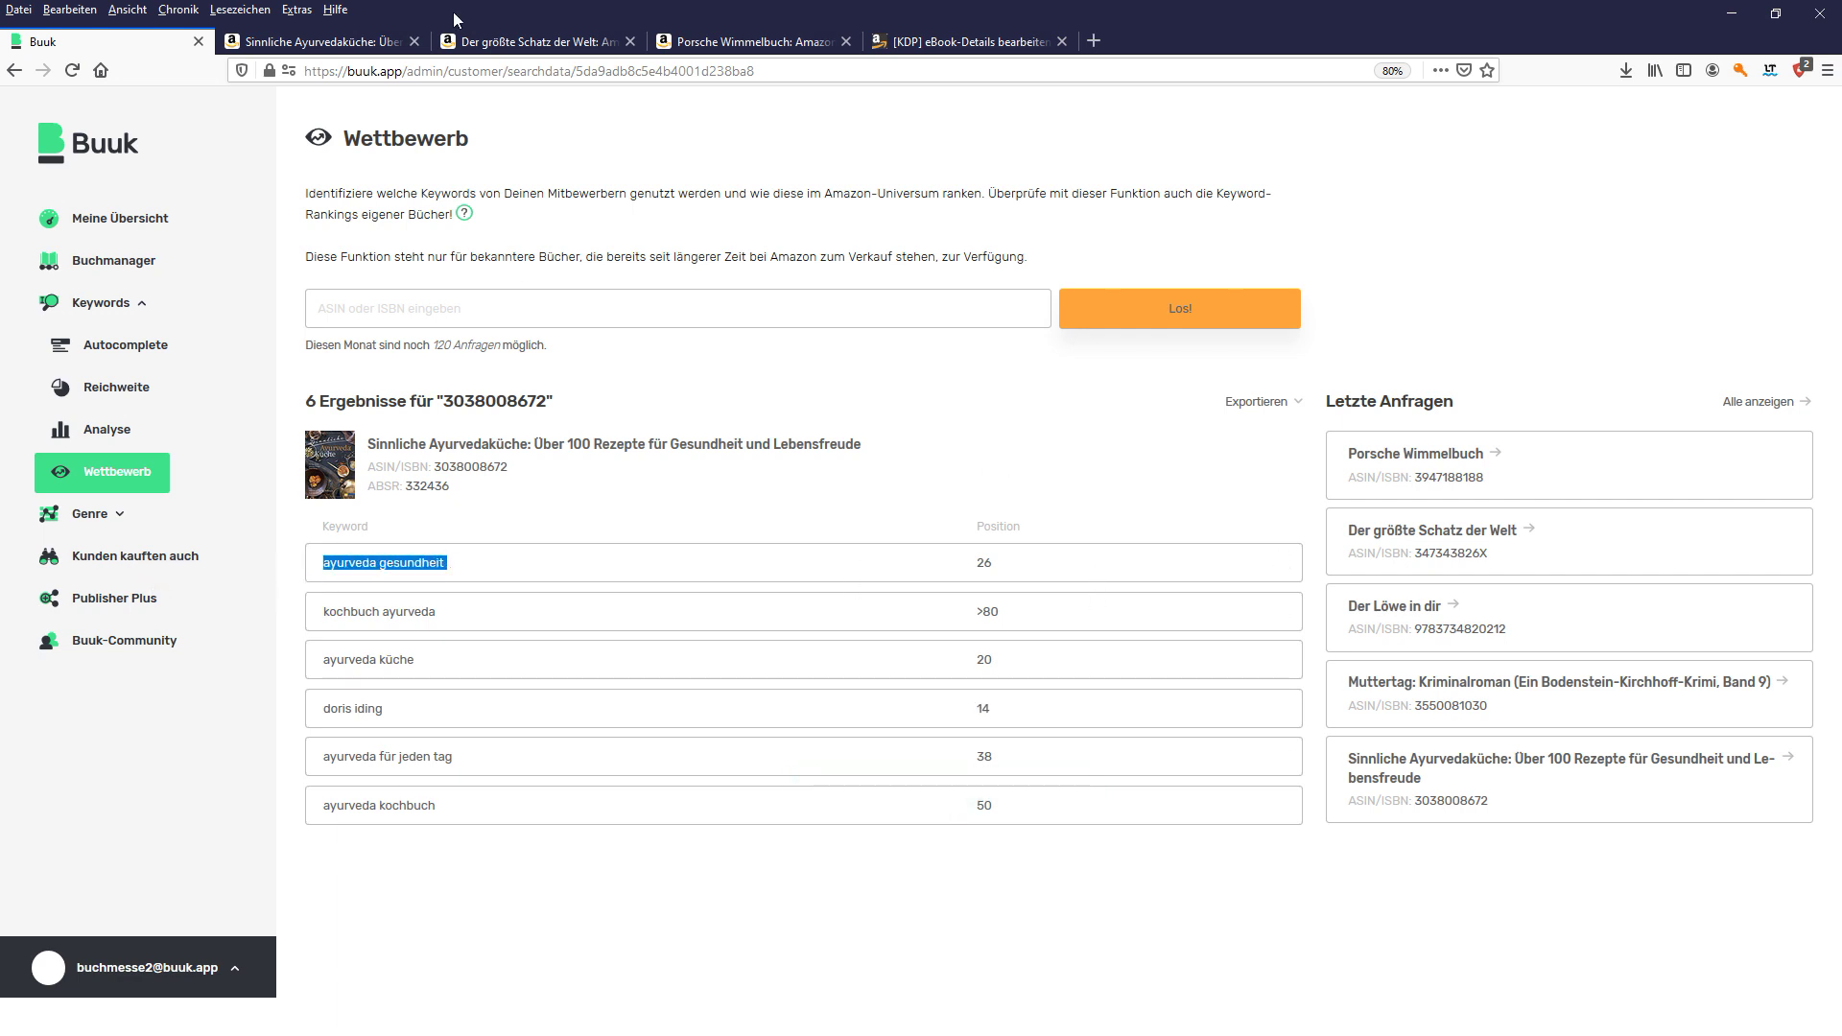
pyautogui.click(374, 34)
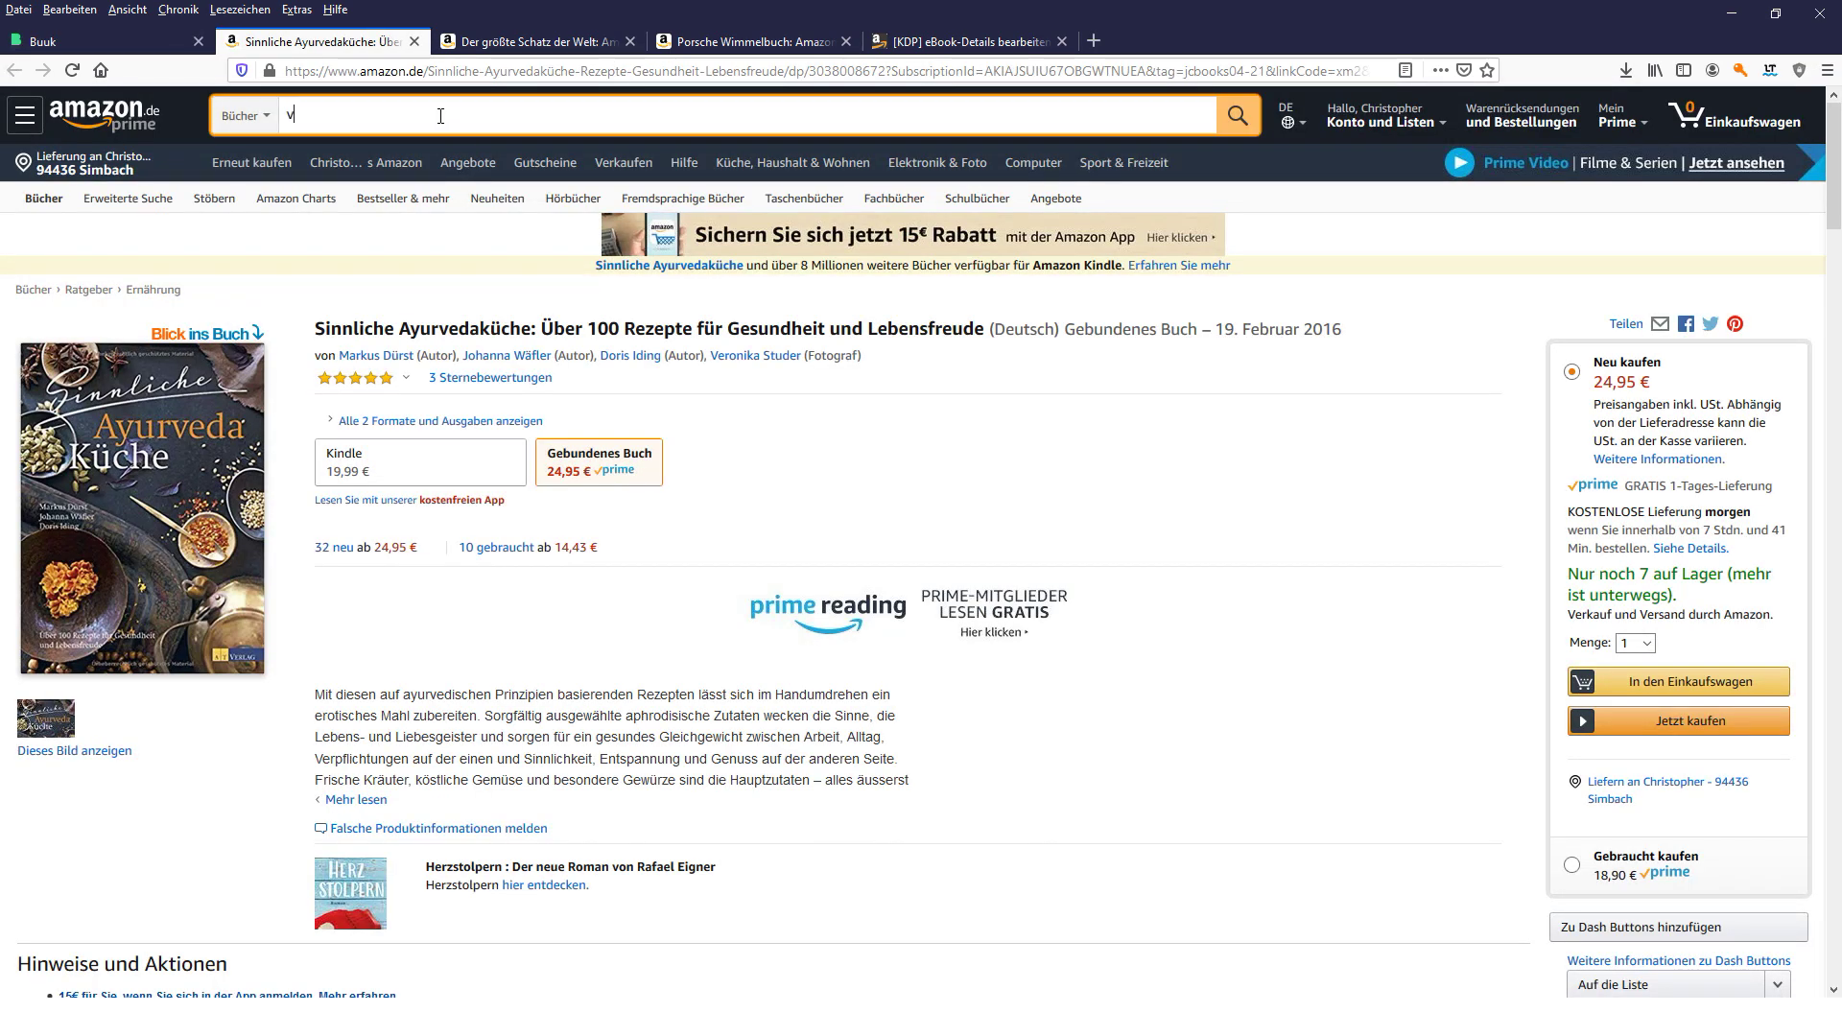
pyautogui.hotkey('ctrl', 'v')
pyautogui.press('Return')
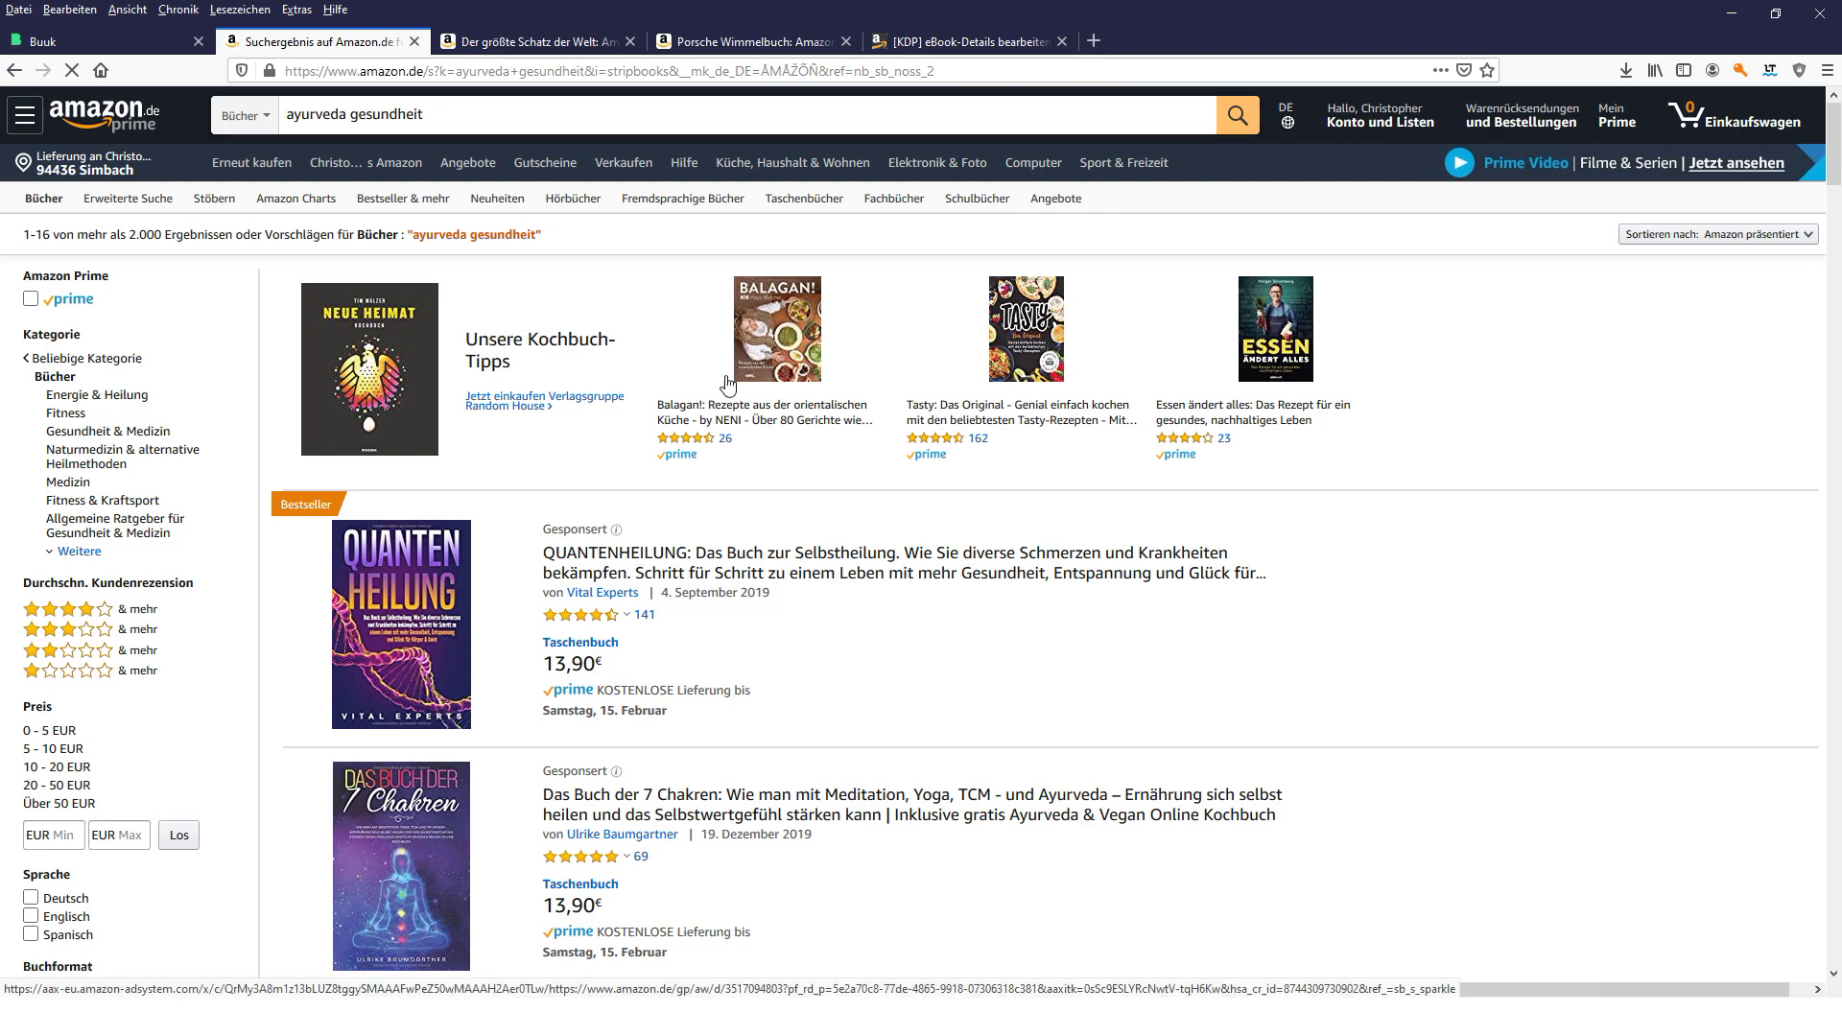
pyautogui.scroll(-4, 746, 336)
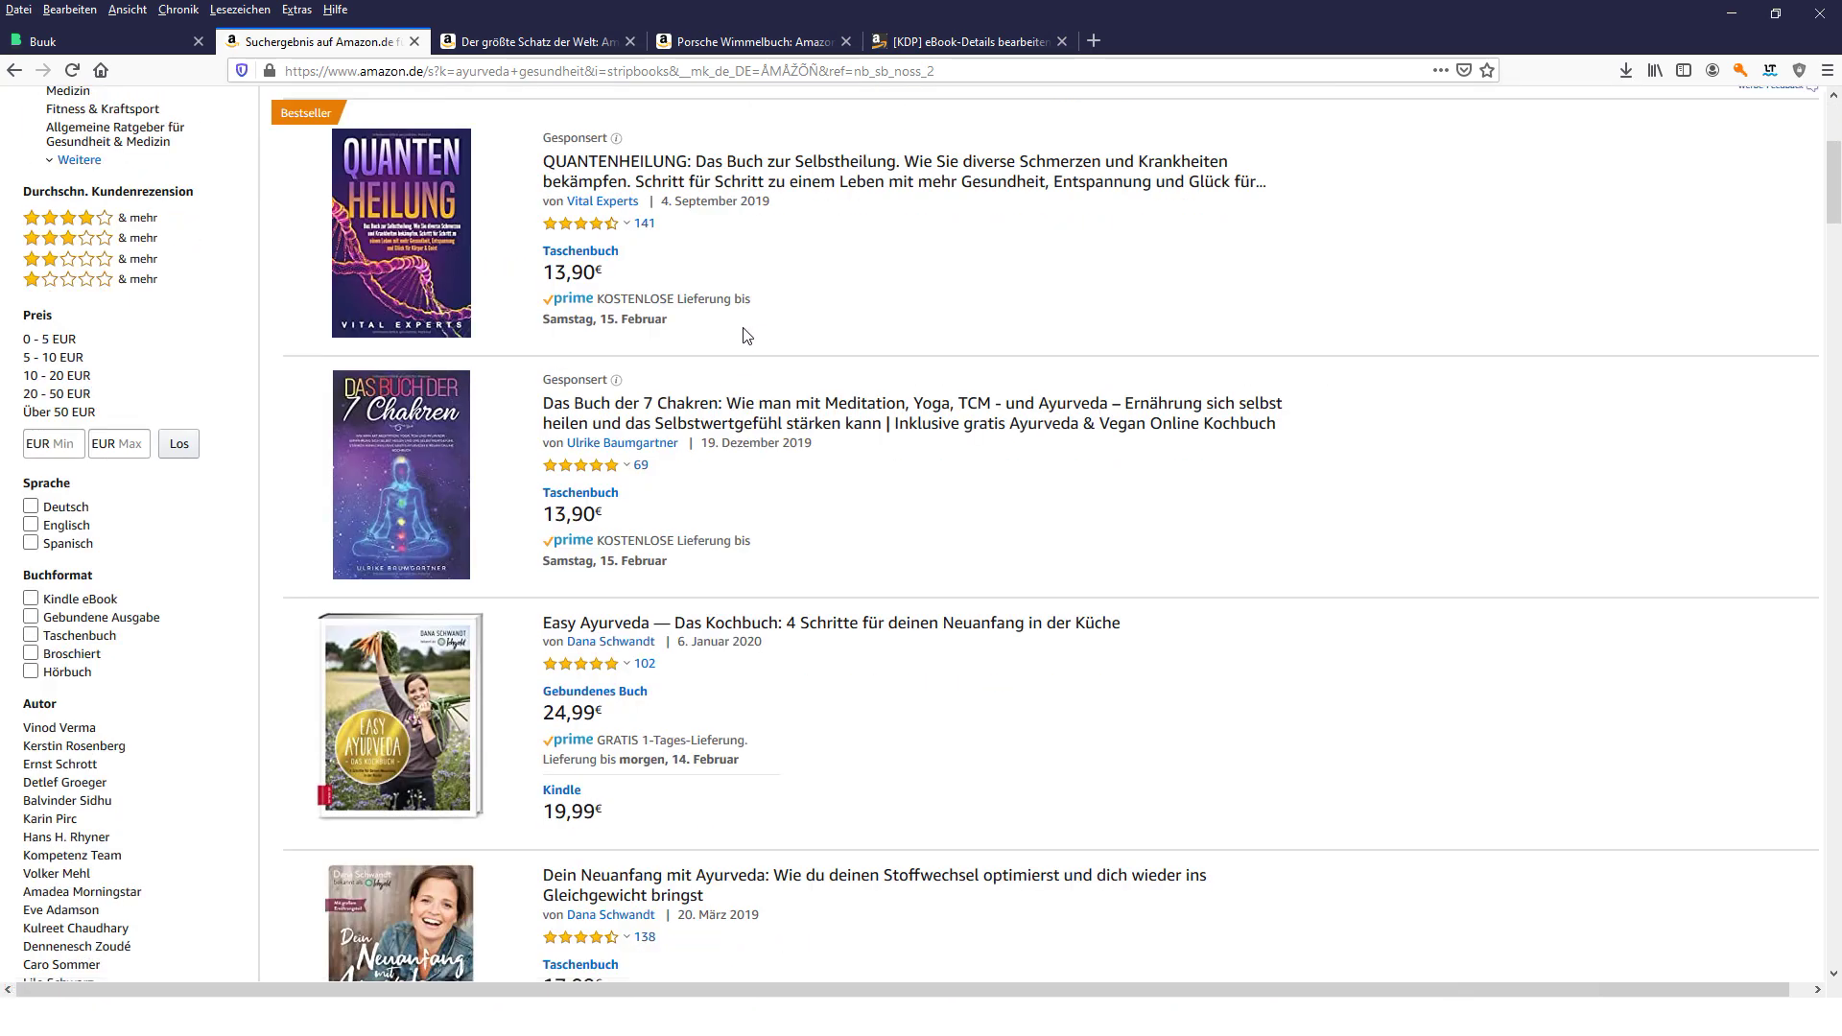
# - Look through Amazon's book results for "ayurveda gesundheit" for "Sinnliche Ayurvedaküche", checking the book's Wettbewerb result in Buuk along the way
pyautogui.scroll(-5, 747, 336)
pyautogui.click(116, 43)
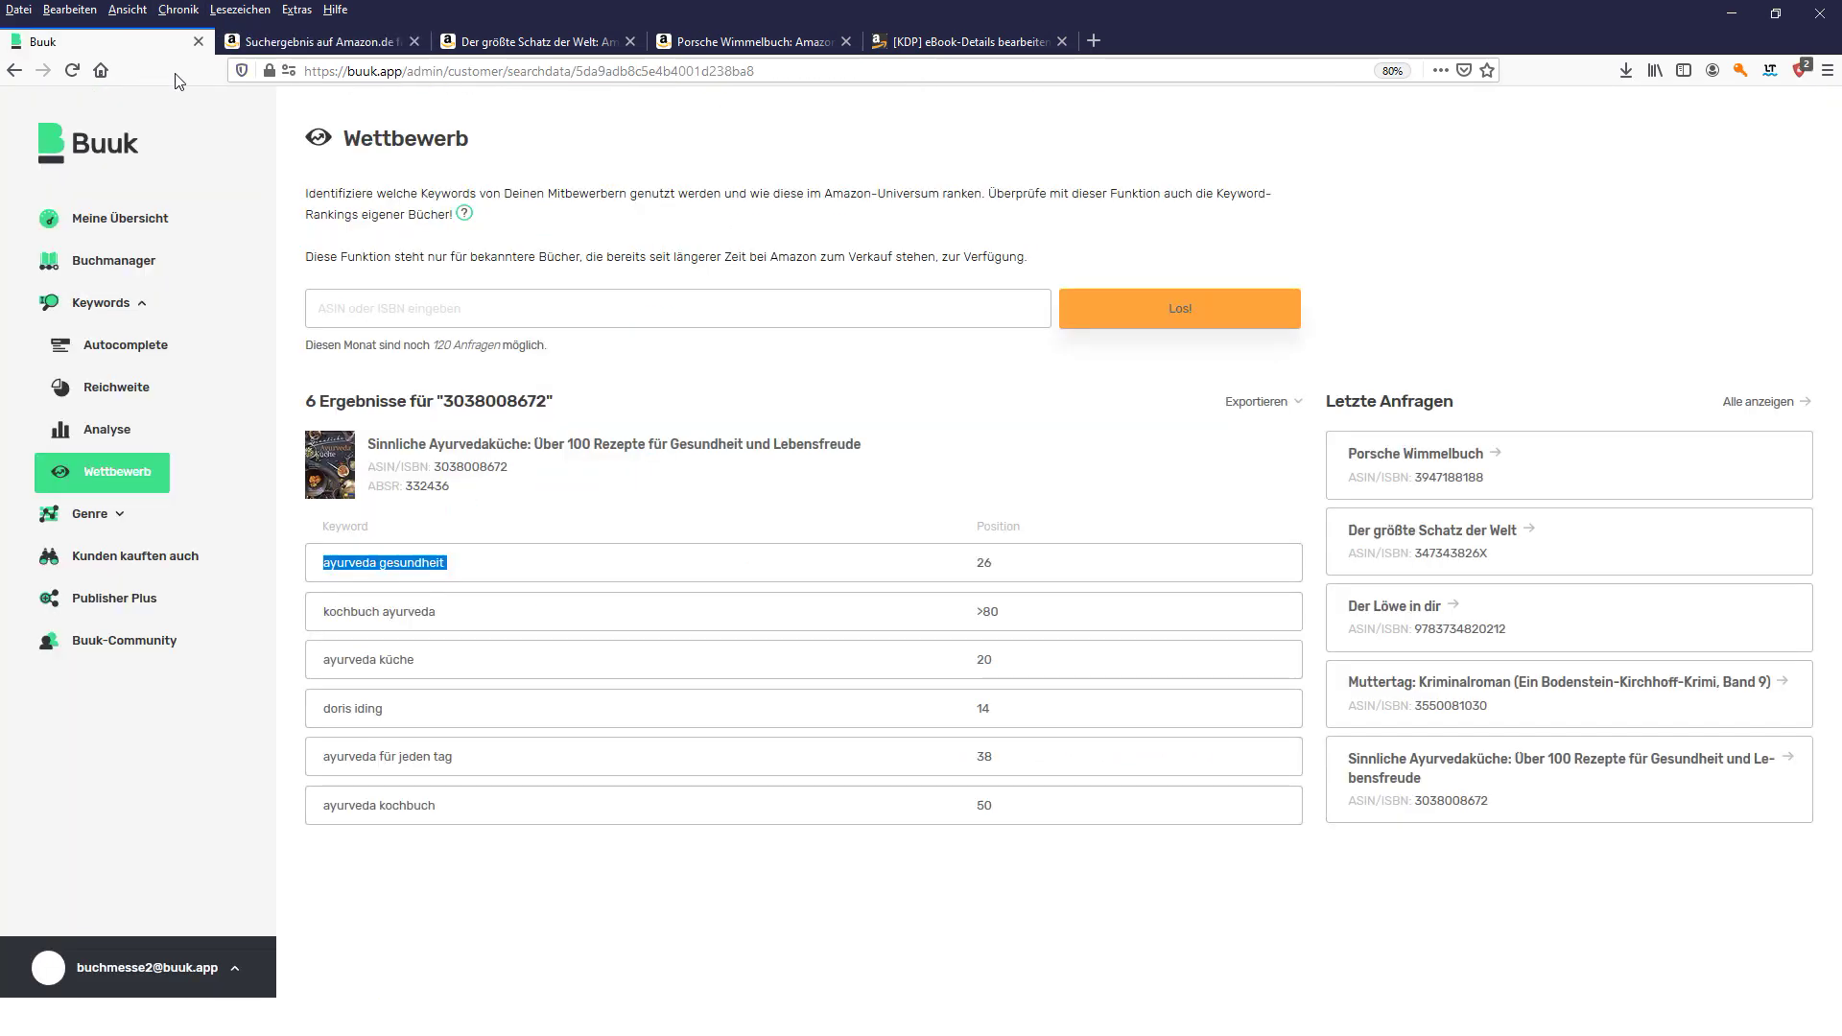
pyautogui.click(336, 48)
pyautogui.scroll(-4, 542, 420)
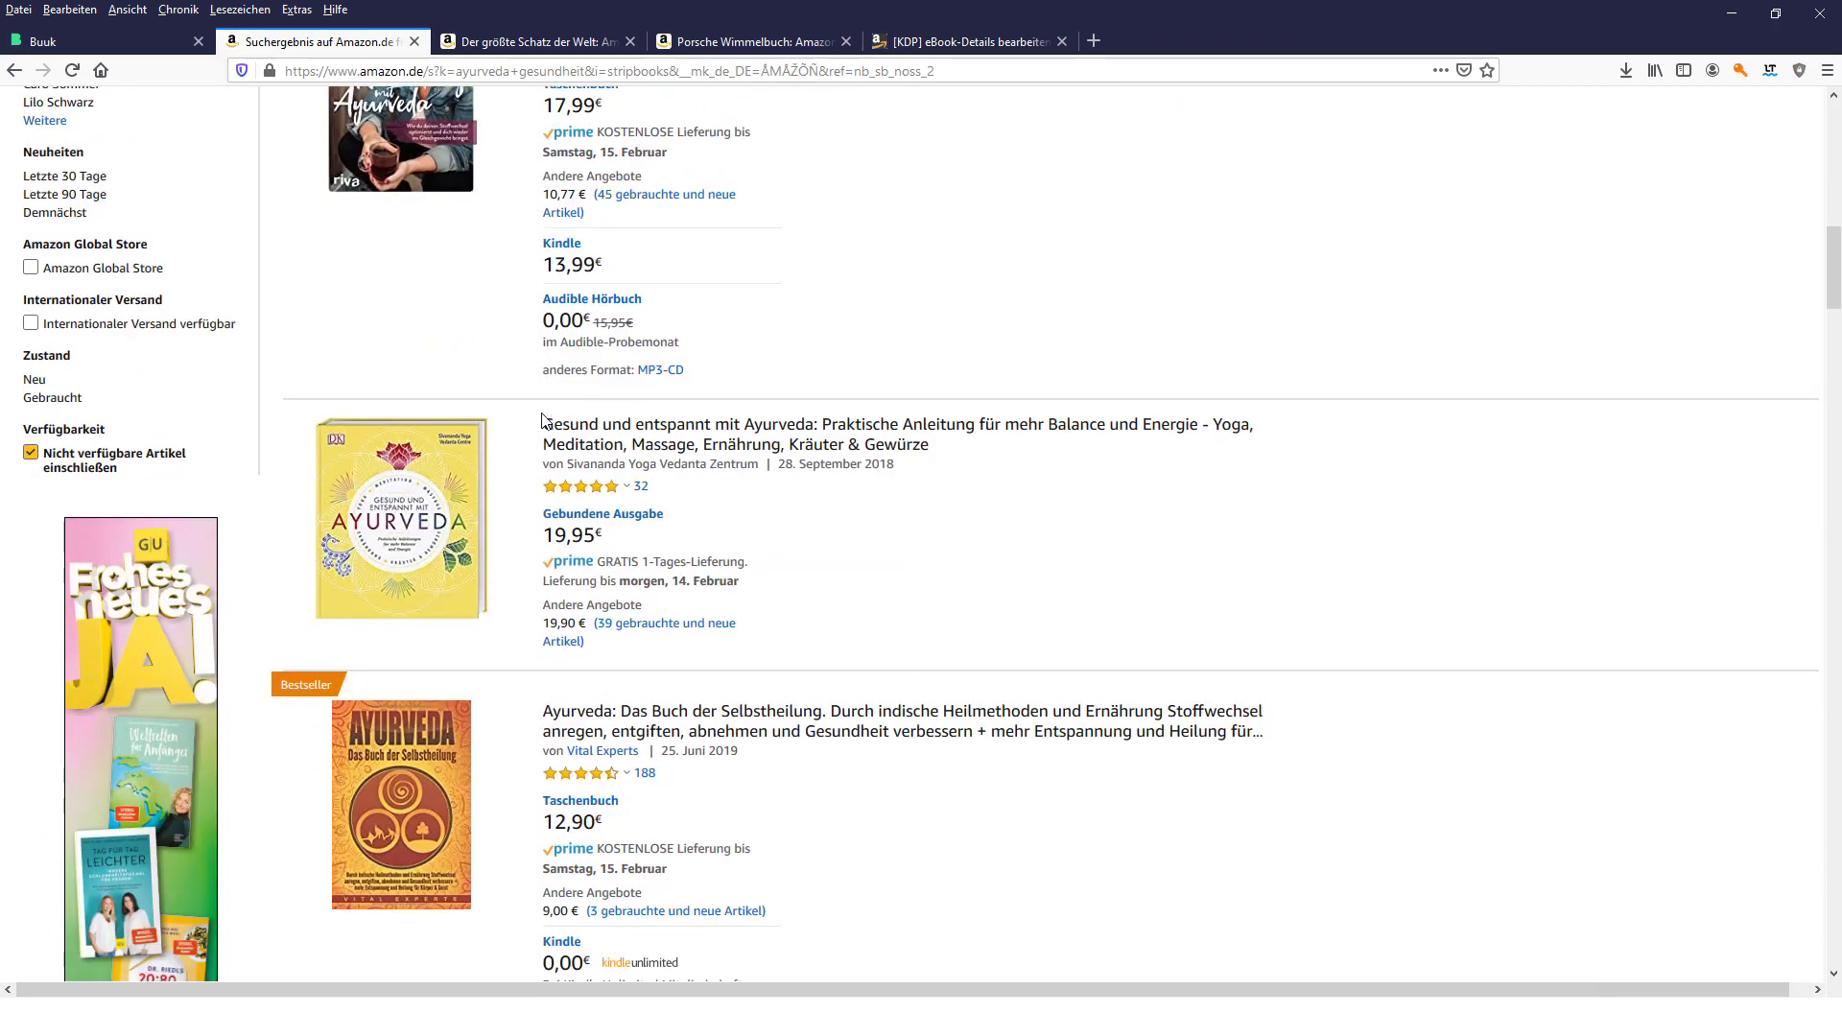
pyautogui.scroll(-13, 542, 420)
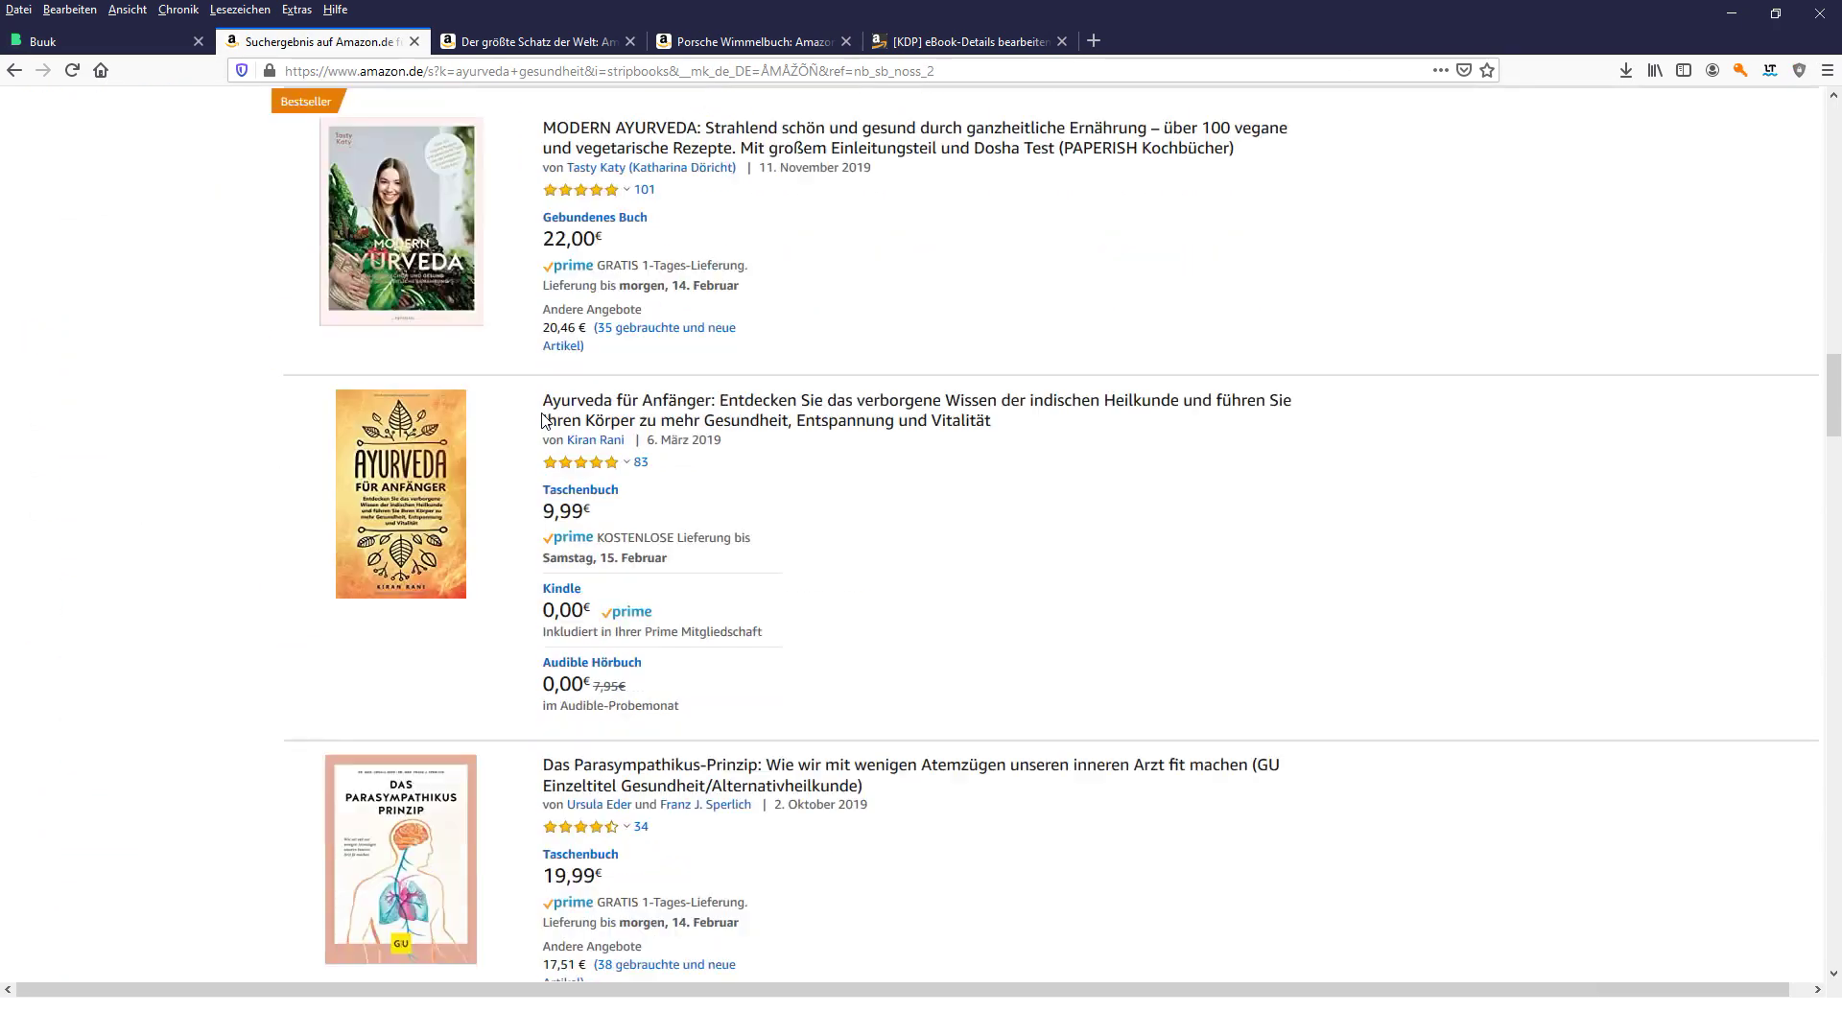
pyautogui.scroll(-10, 542, 420)
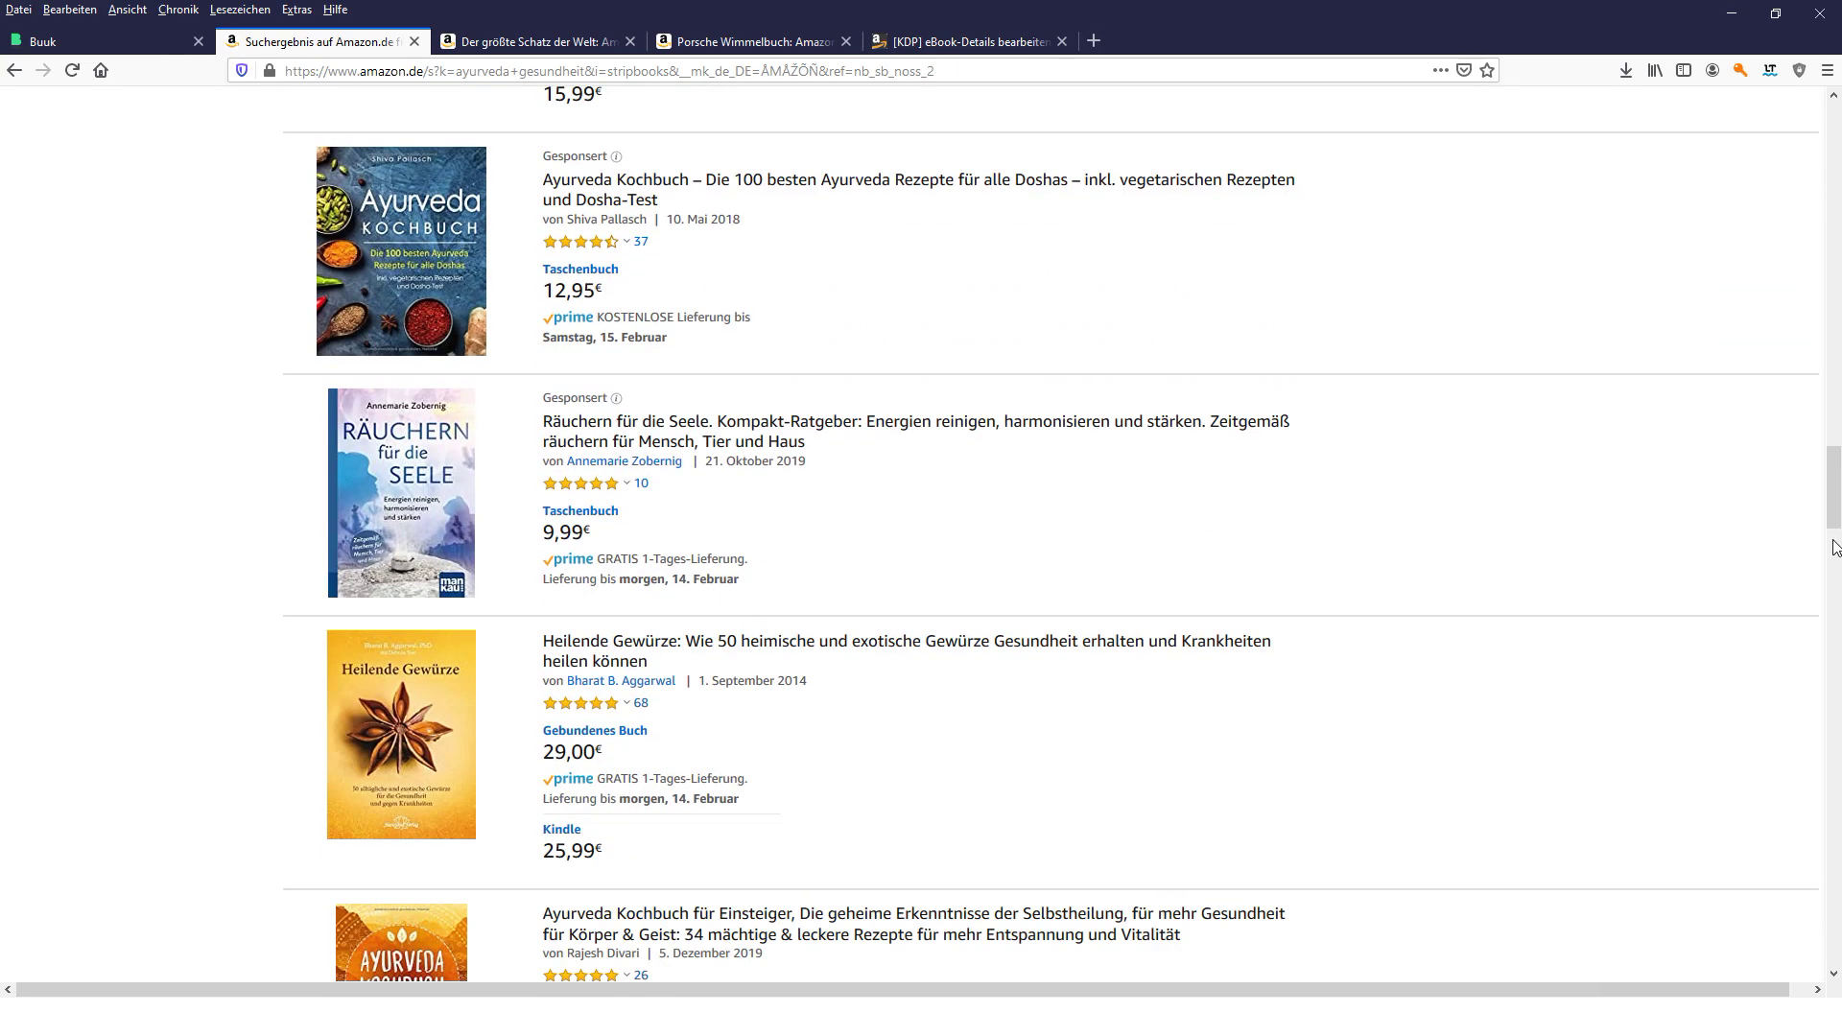
pyautogui.moveTo(1836, 547); pyautogui.dragTo(1835, 251)
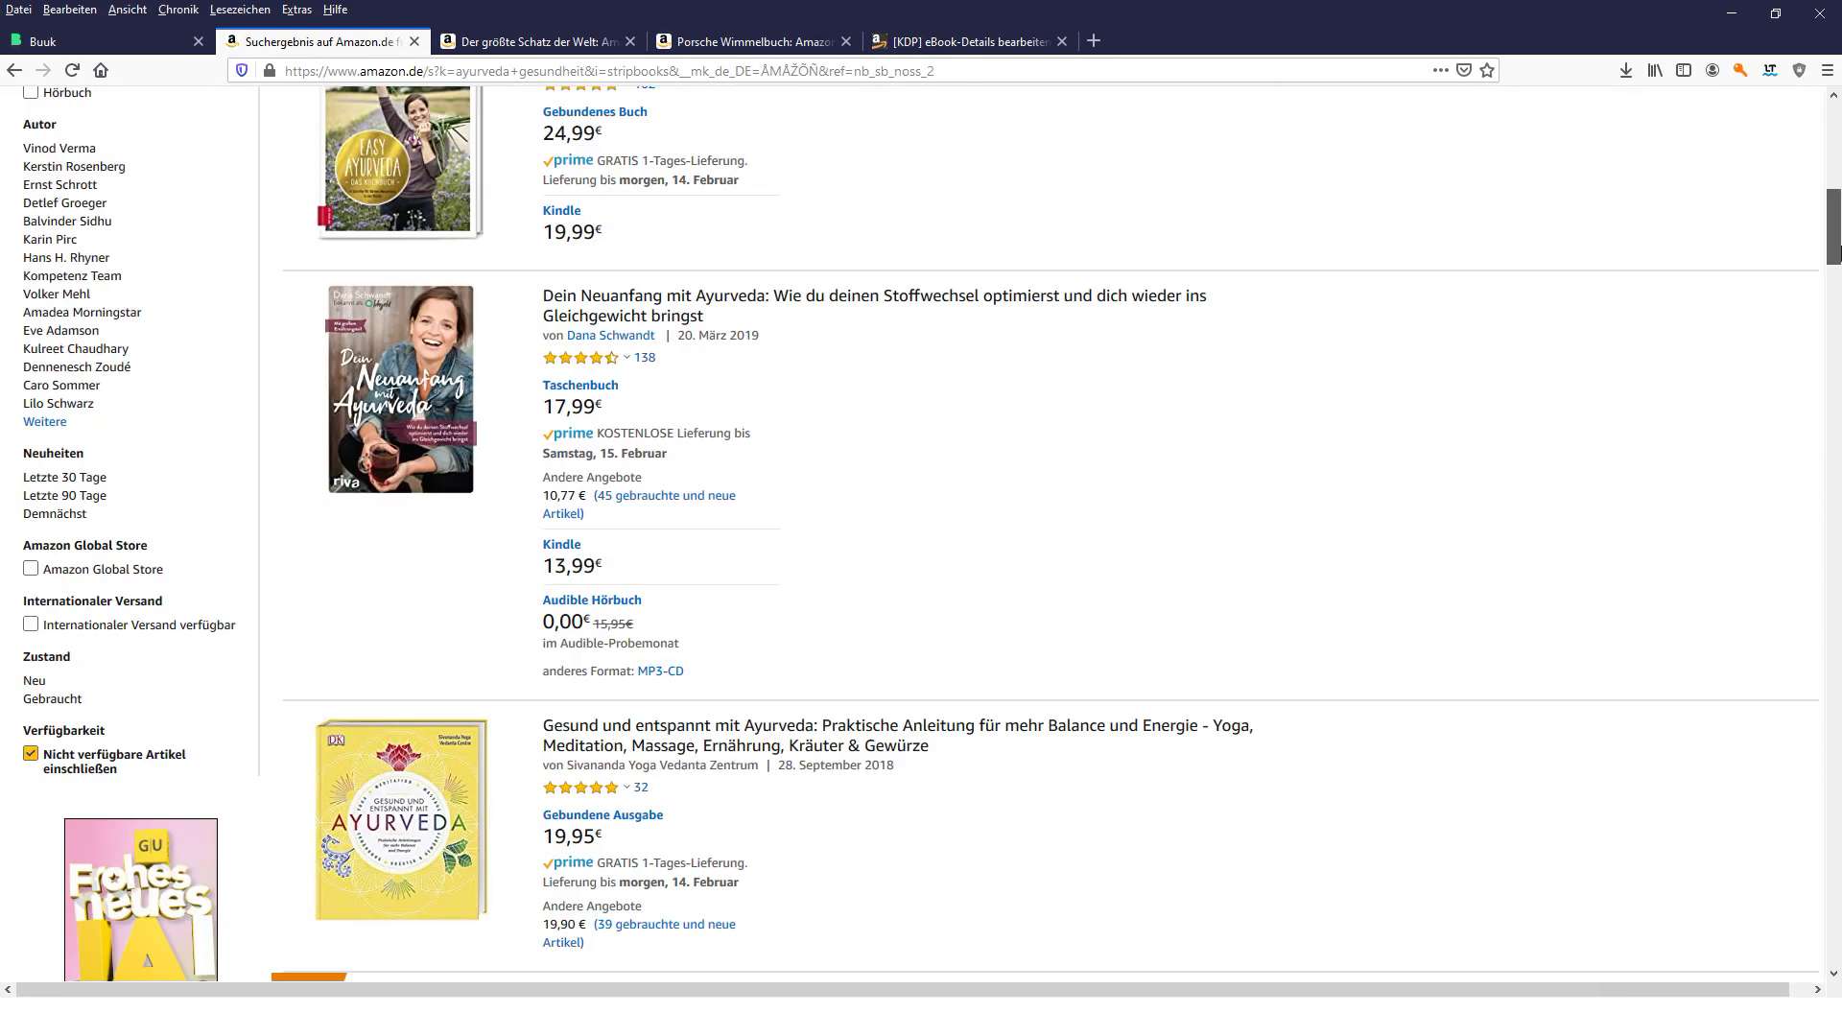
# - Check the position Buuk lists for "ayurveda gesundheit", compare it with Amazon's search results, and return to the Wettbewerb result
pyautogui.click(79, 42)
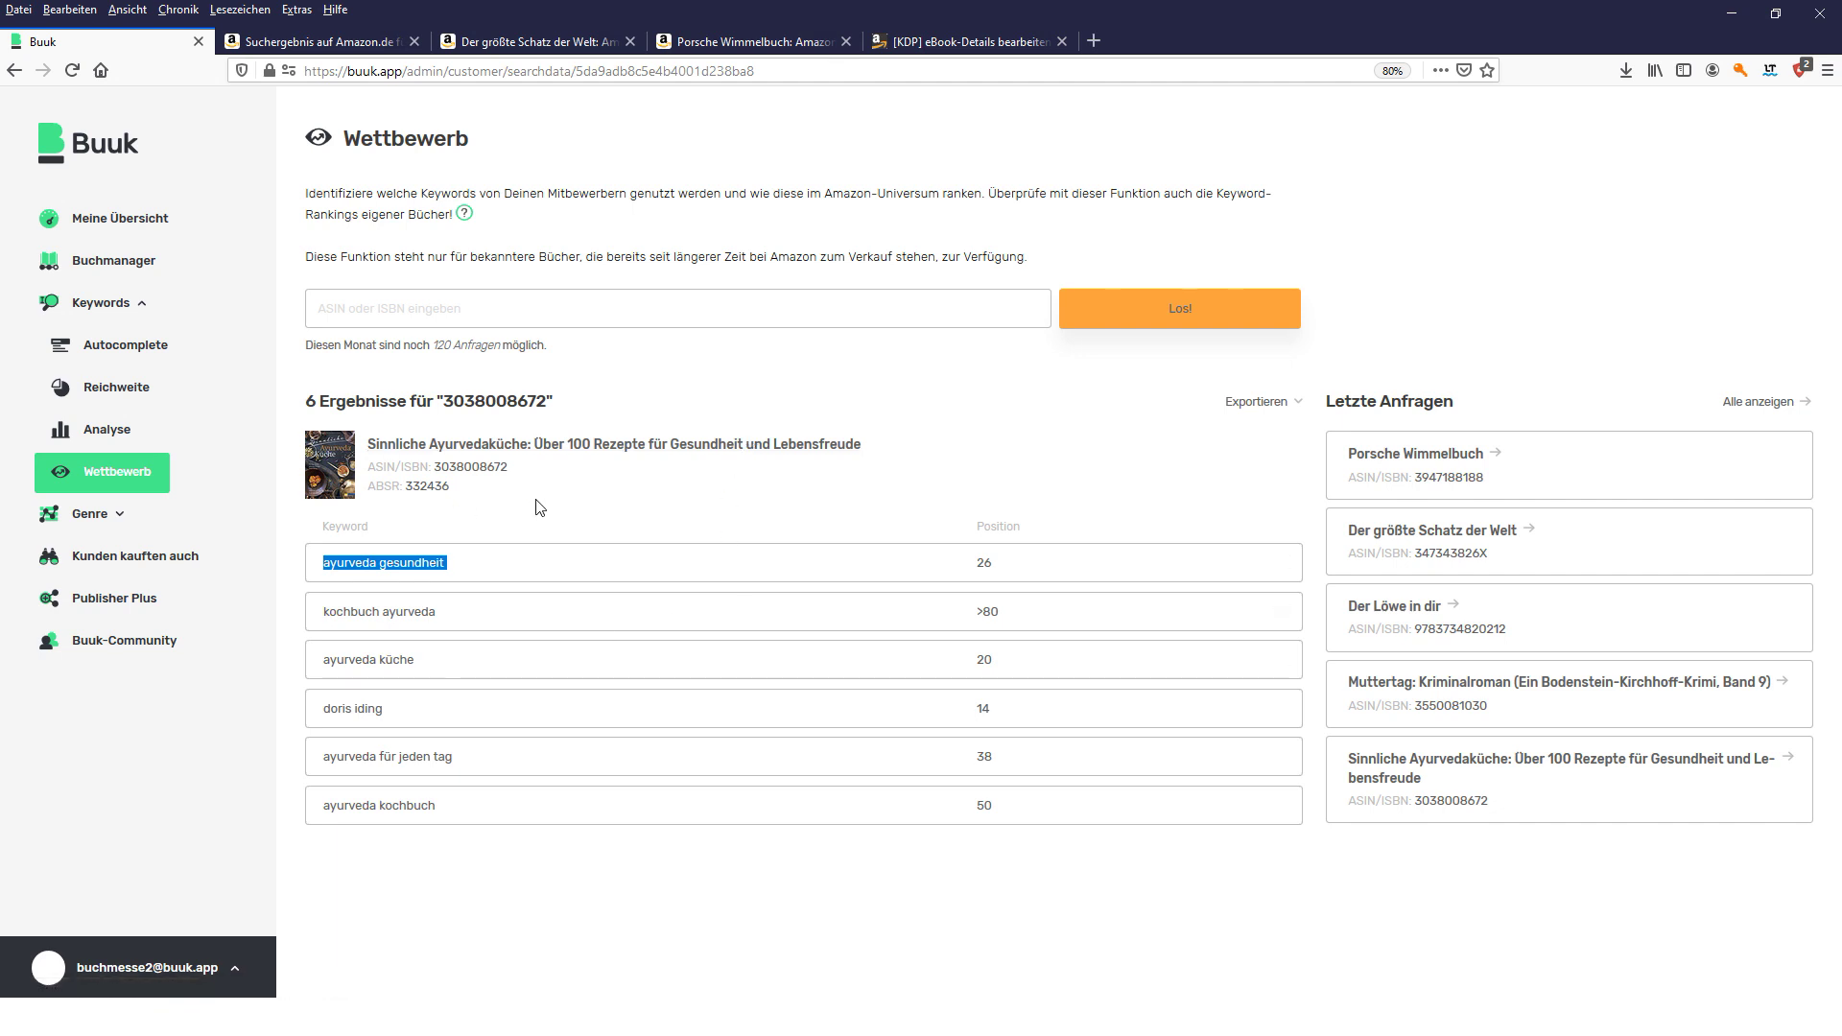
pyautogui.moveTo(1015, 564); pyautogui.dragTo(974, 571)
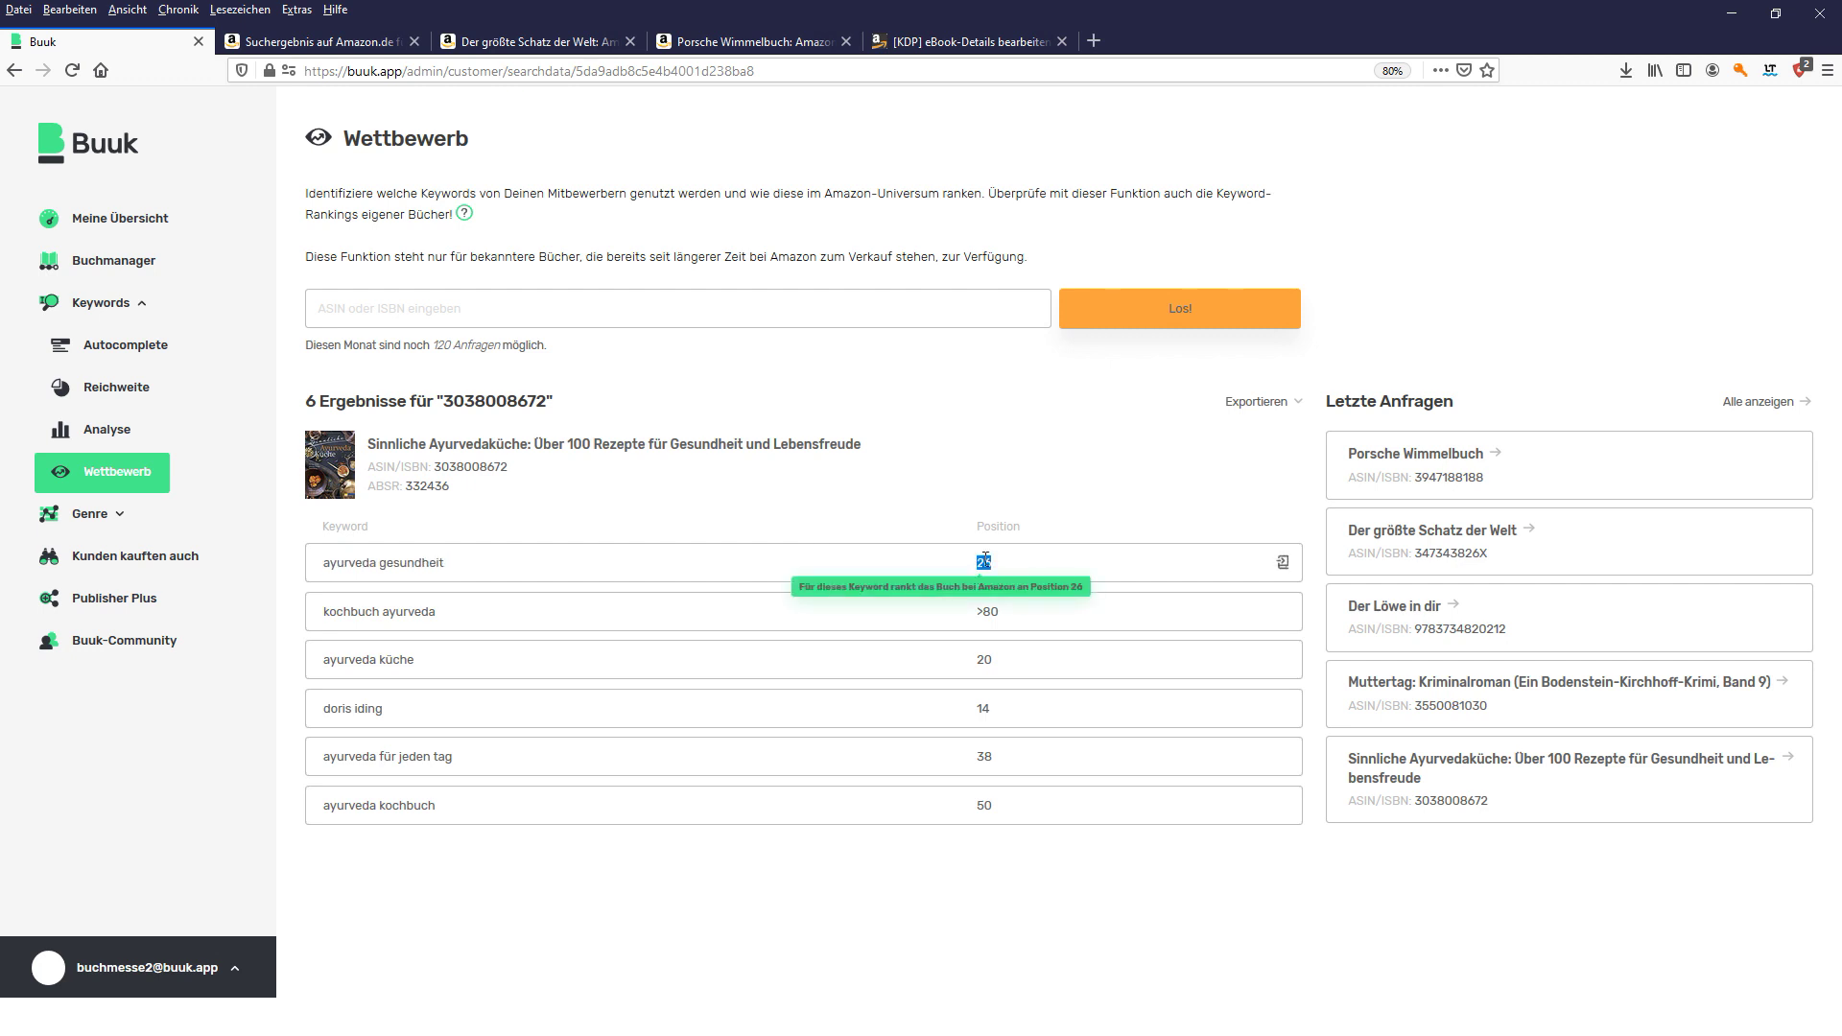
pyautogui.click(976, 503)
pyautogui.click(342, 38)
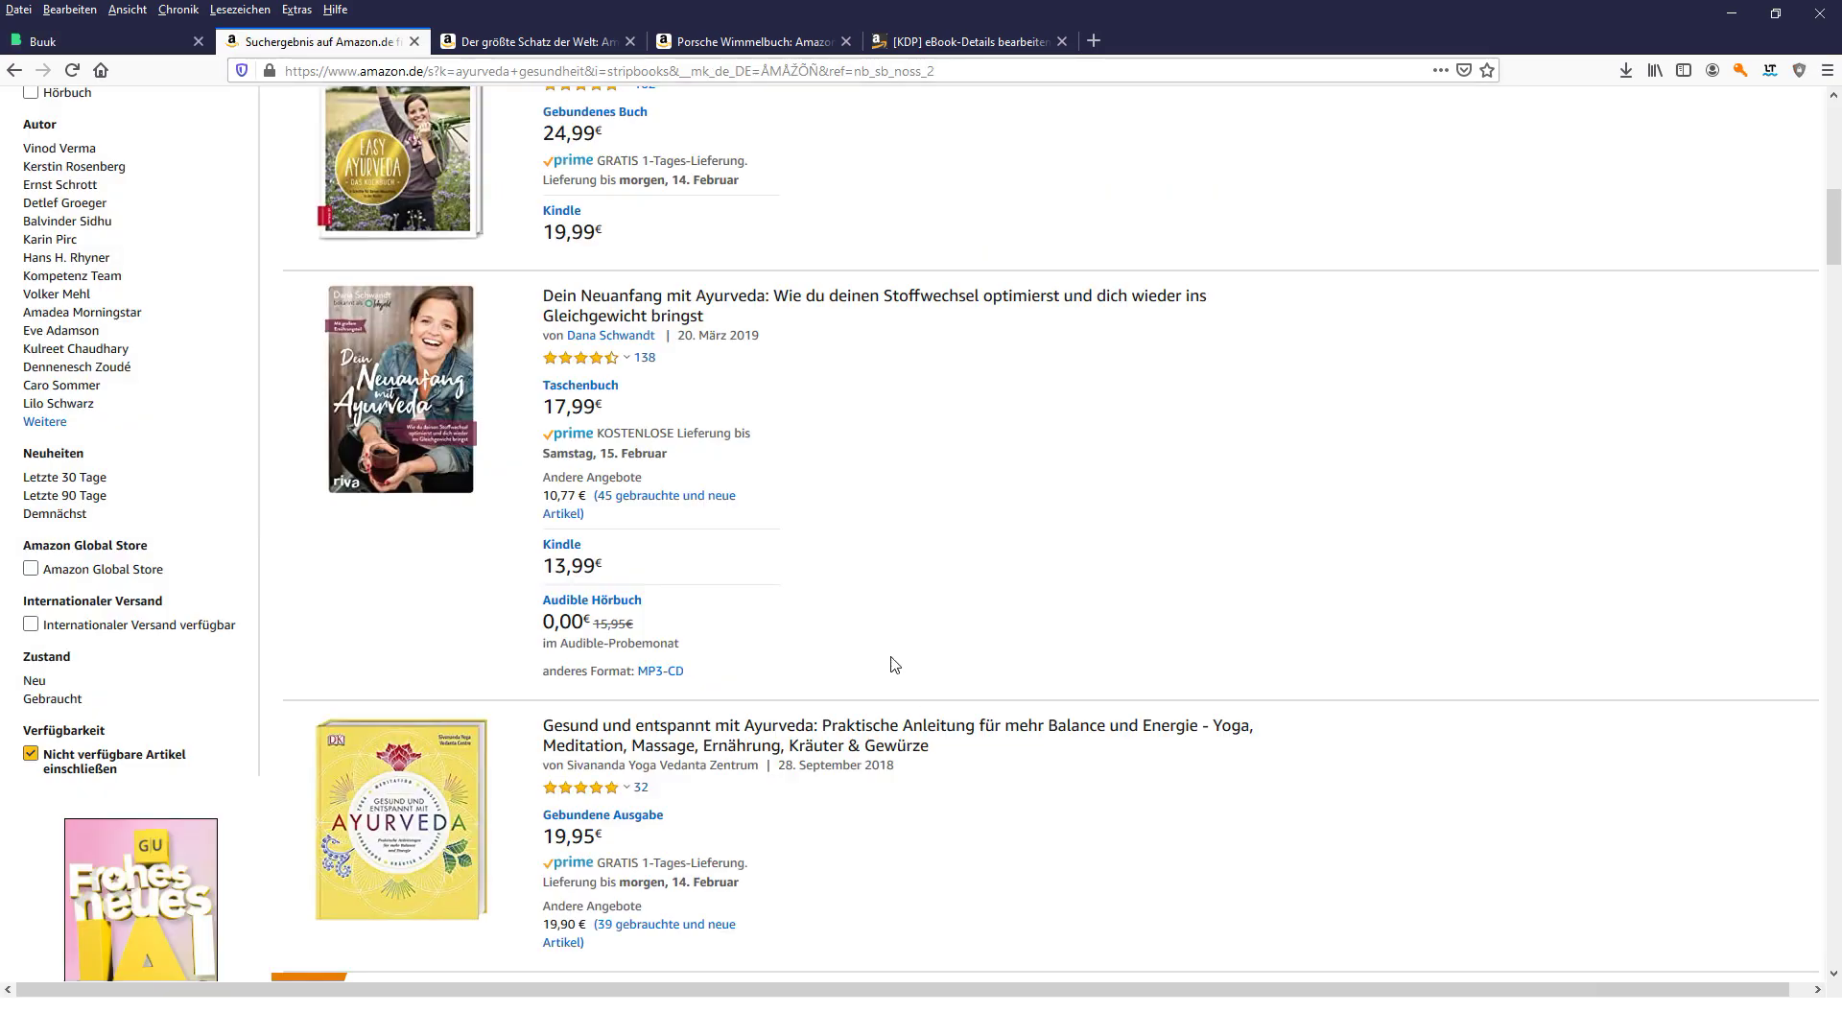
pyautogui.scroll(6, 837, 527)
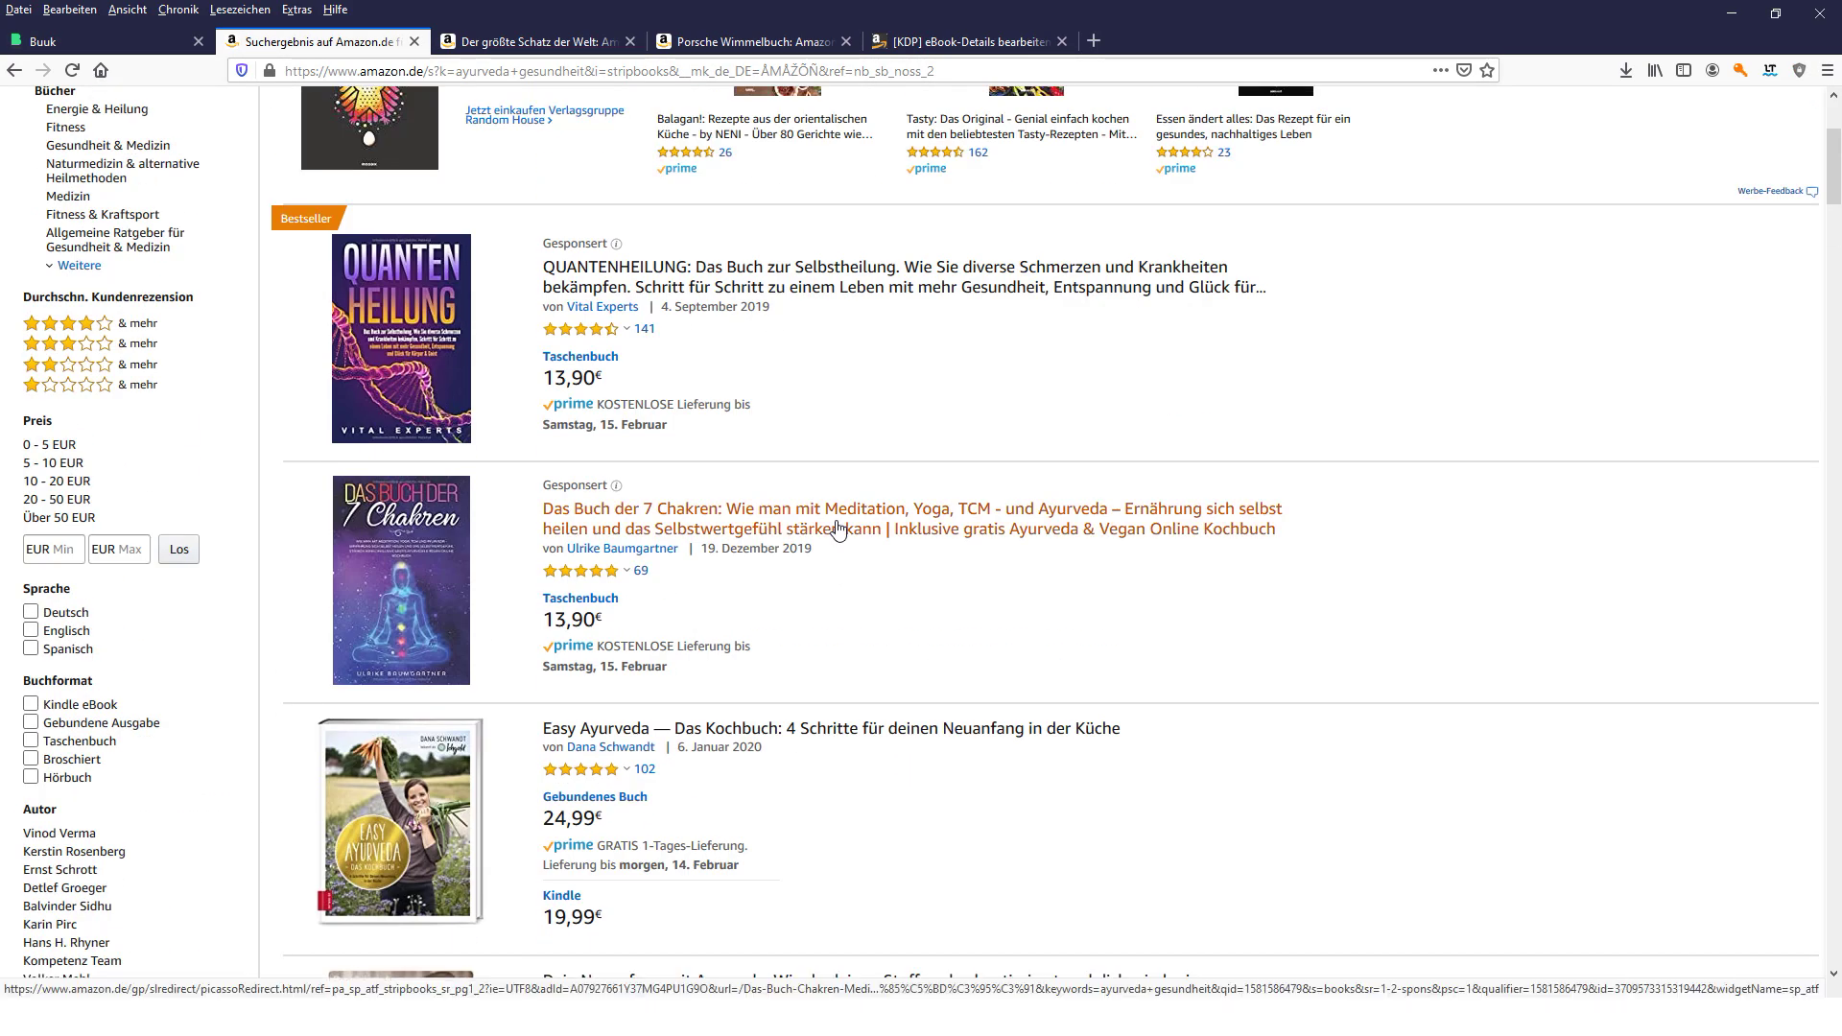
pyautogui.scroll(-20, 837, 528)
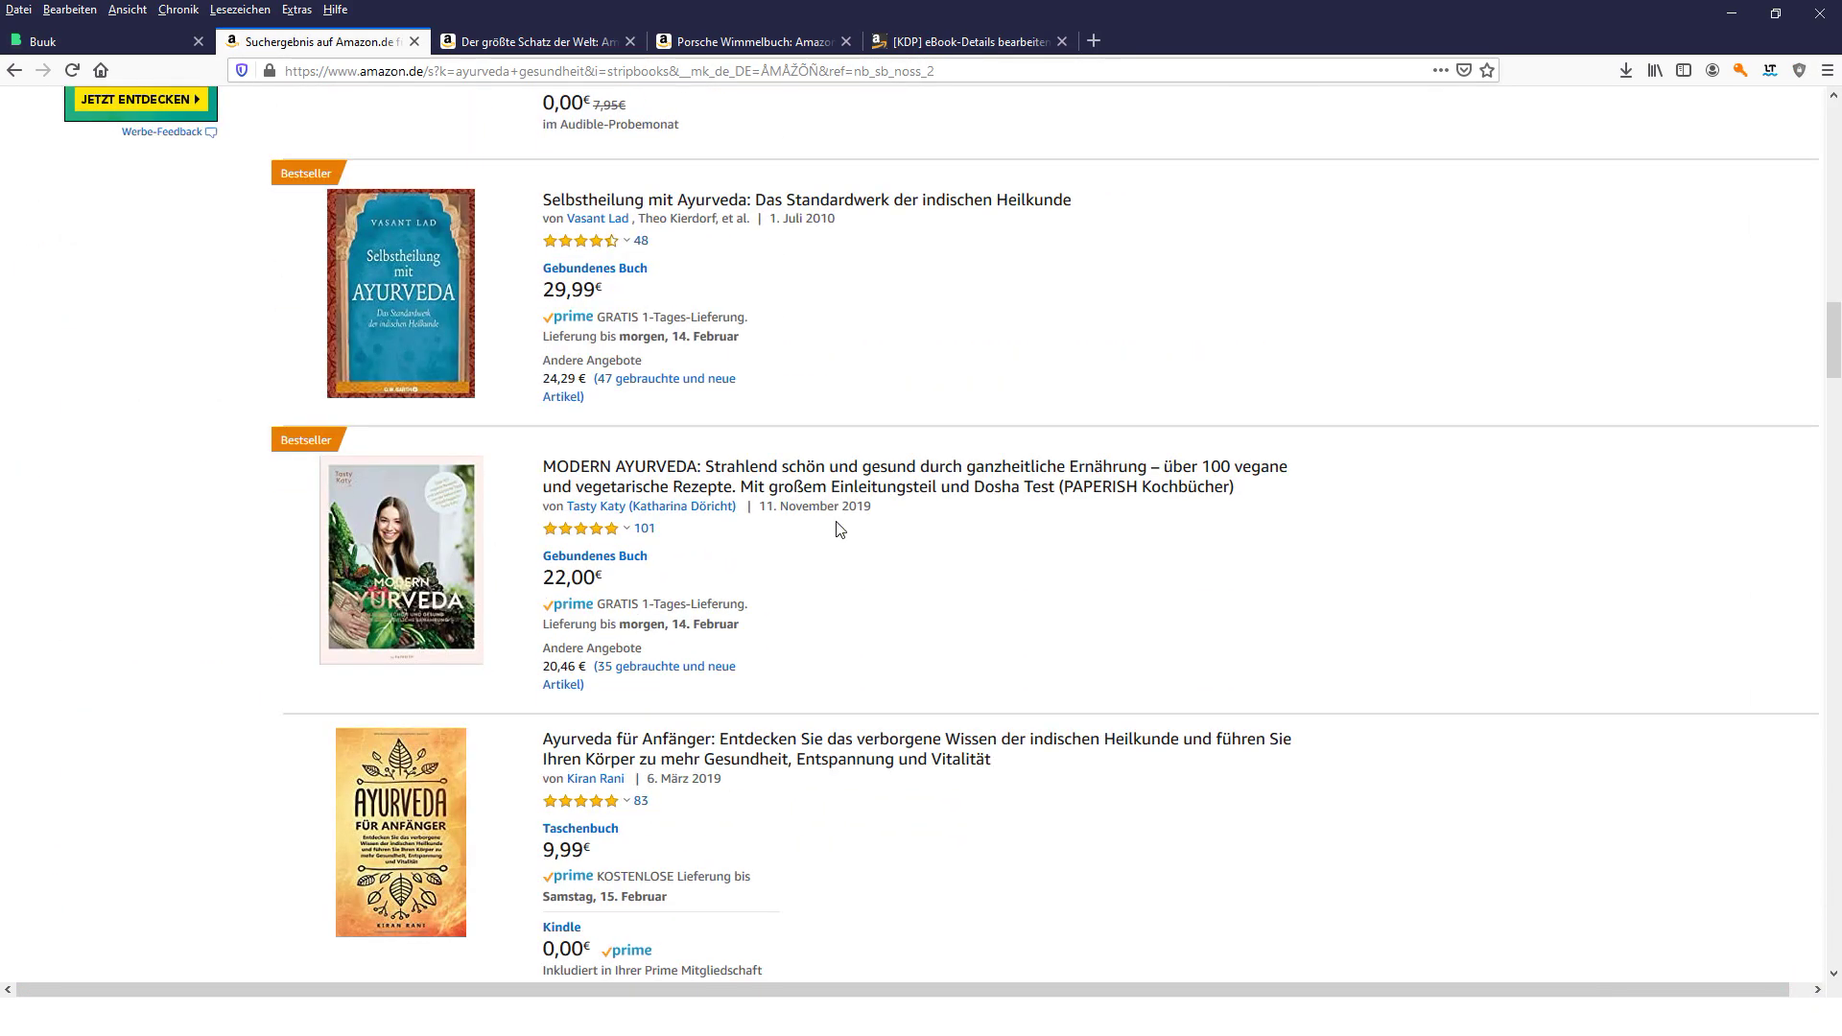
pyautogui.click(148, 39)
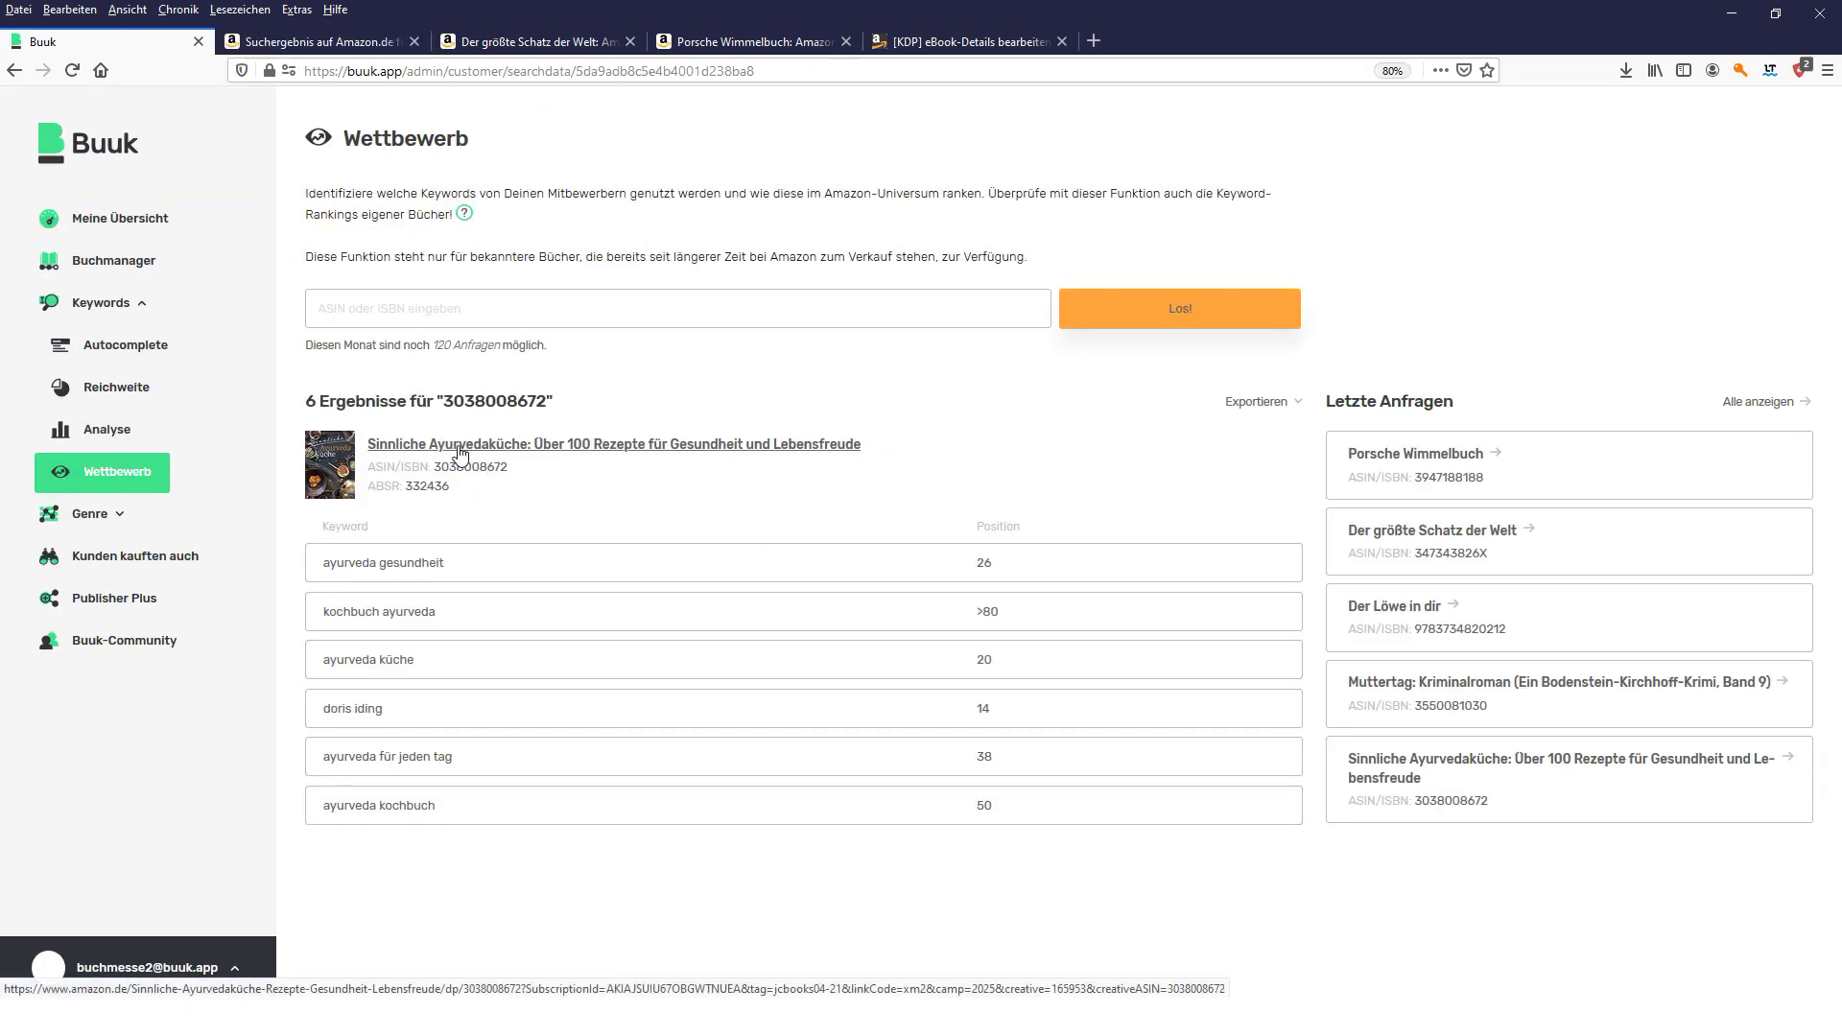
# - Glance at the Keywords slide, and review the Buchtitel, Untertitel and Stichwörter fields on the KDP eBook details page
pyautogui.hotkey('alt', 'Tab')
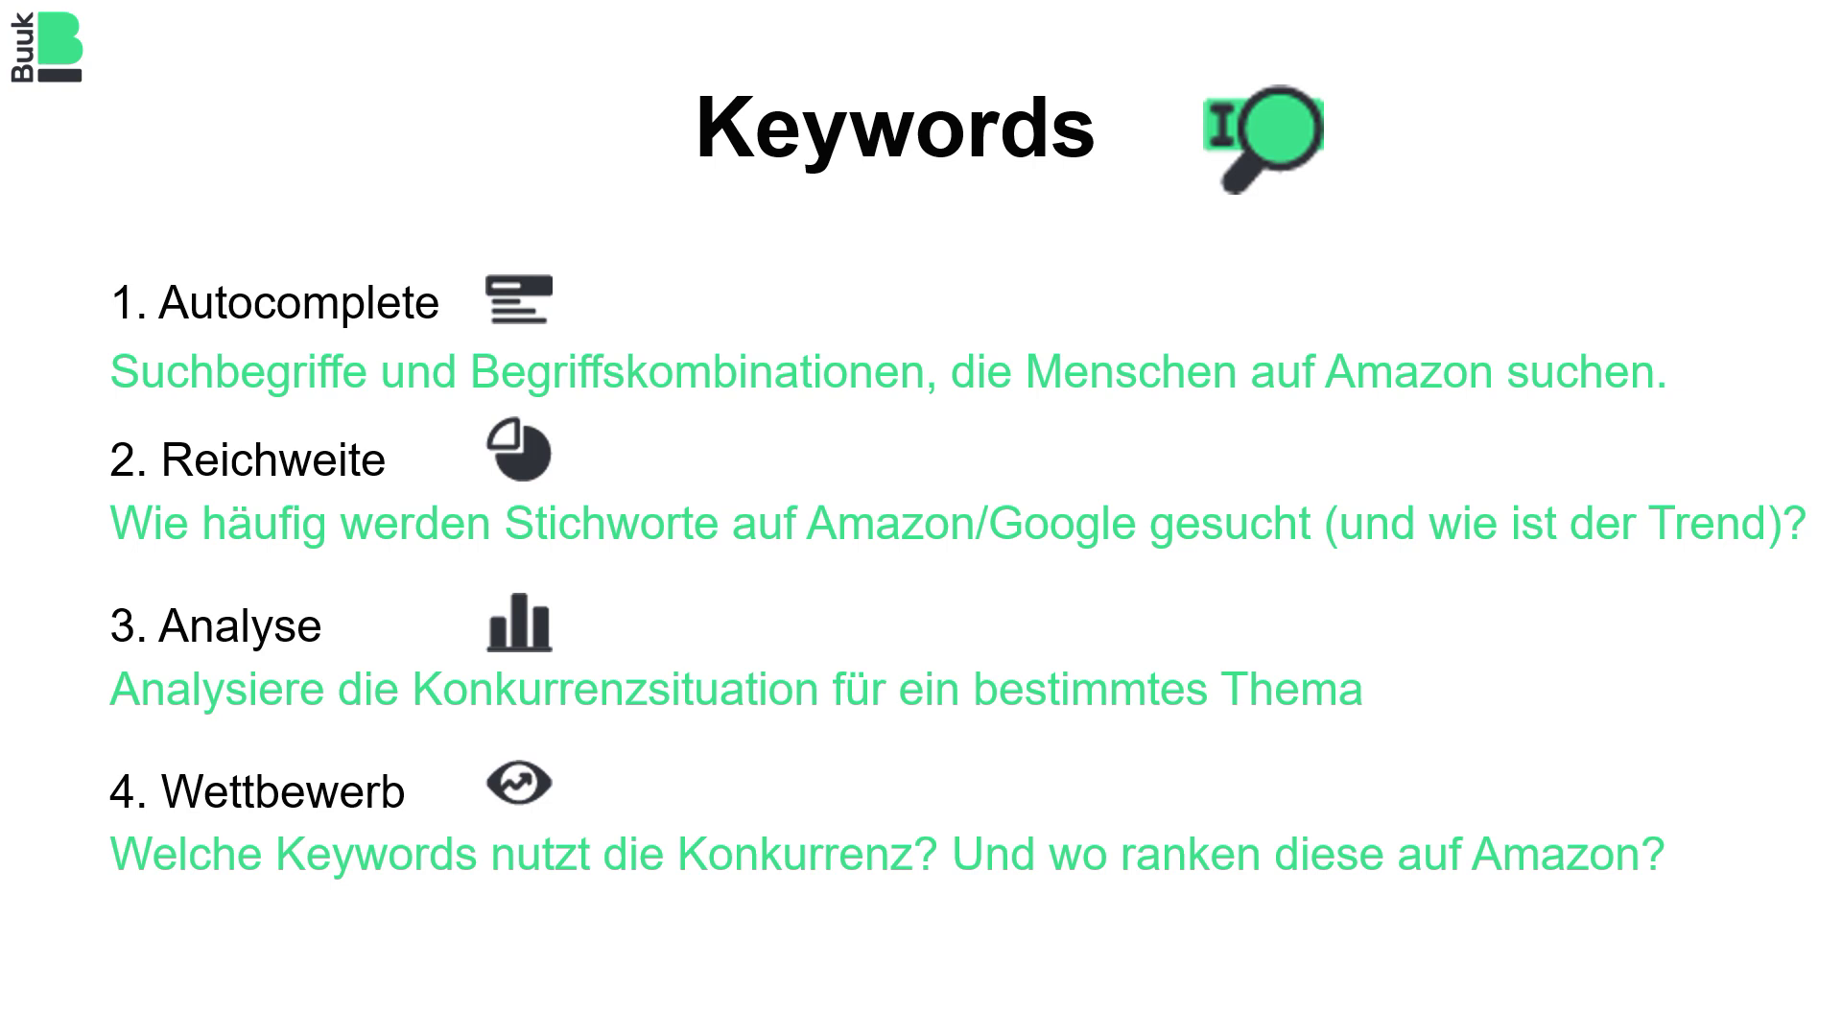
pyautogui.hotkey('alt', 'Tab')
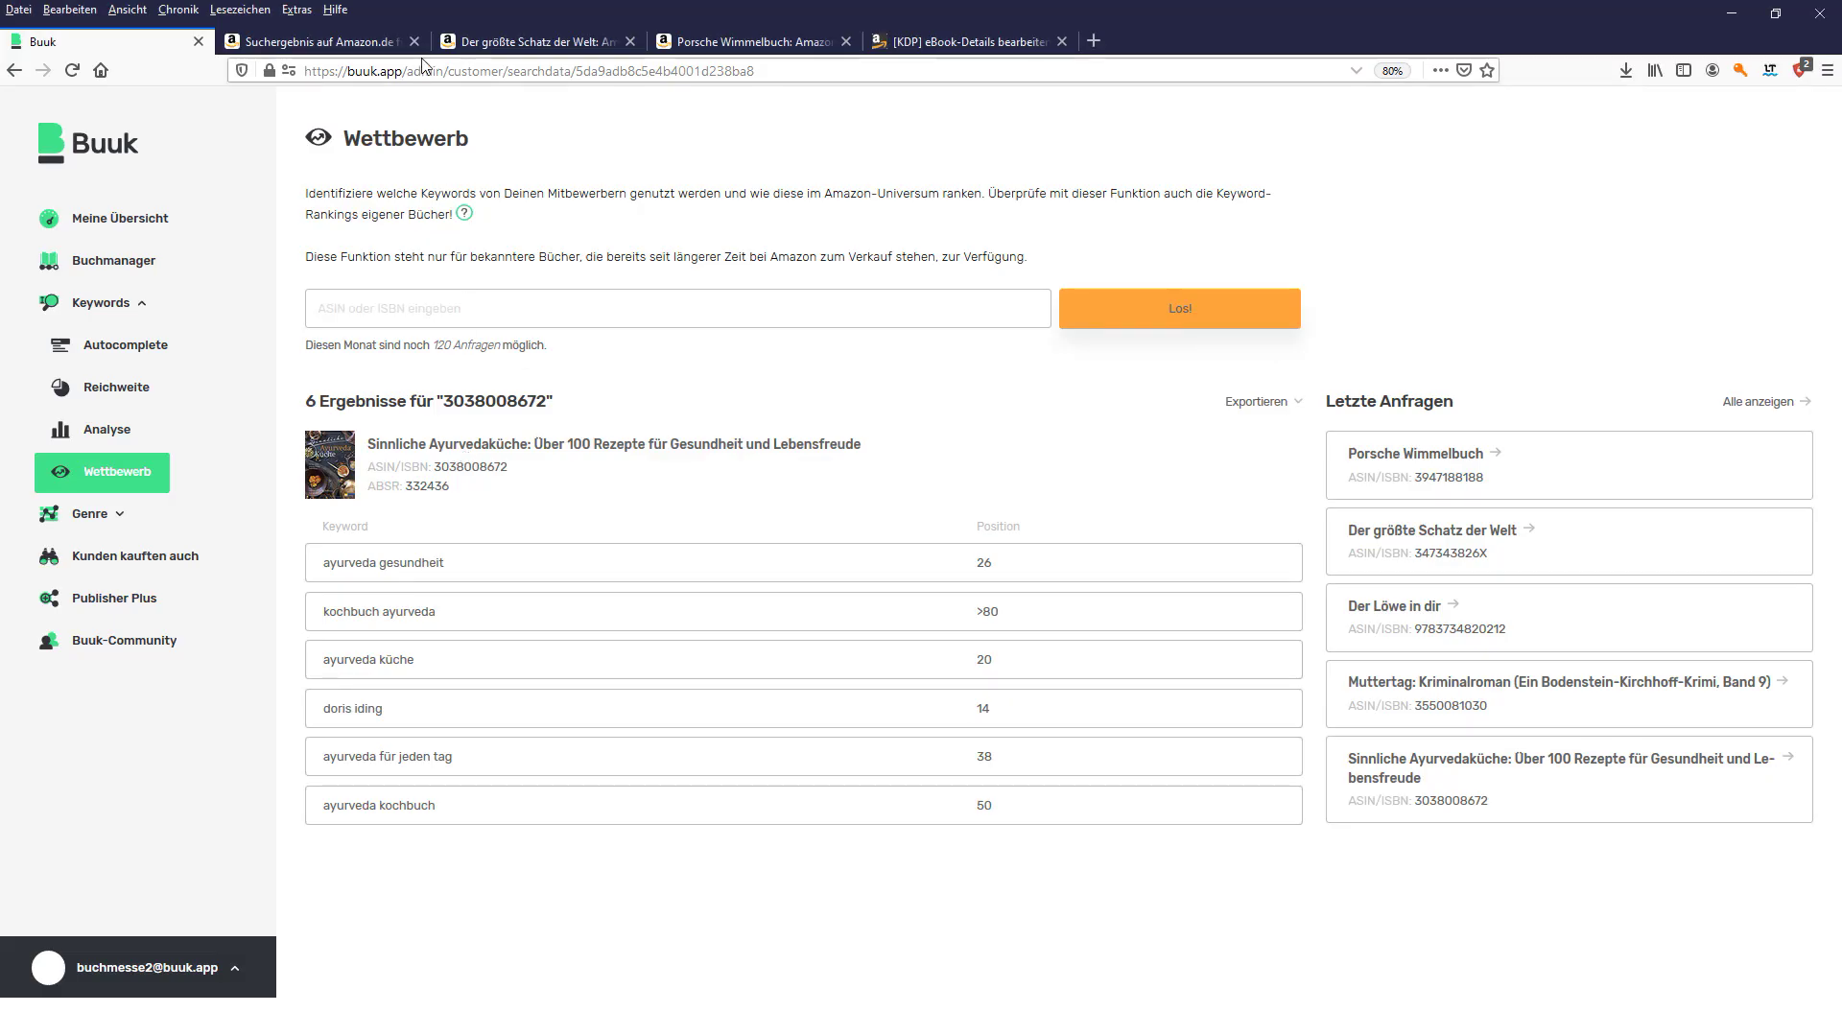
pyautogui.click(890, 44)
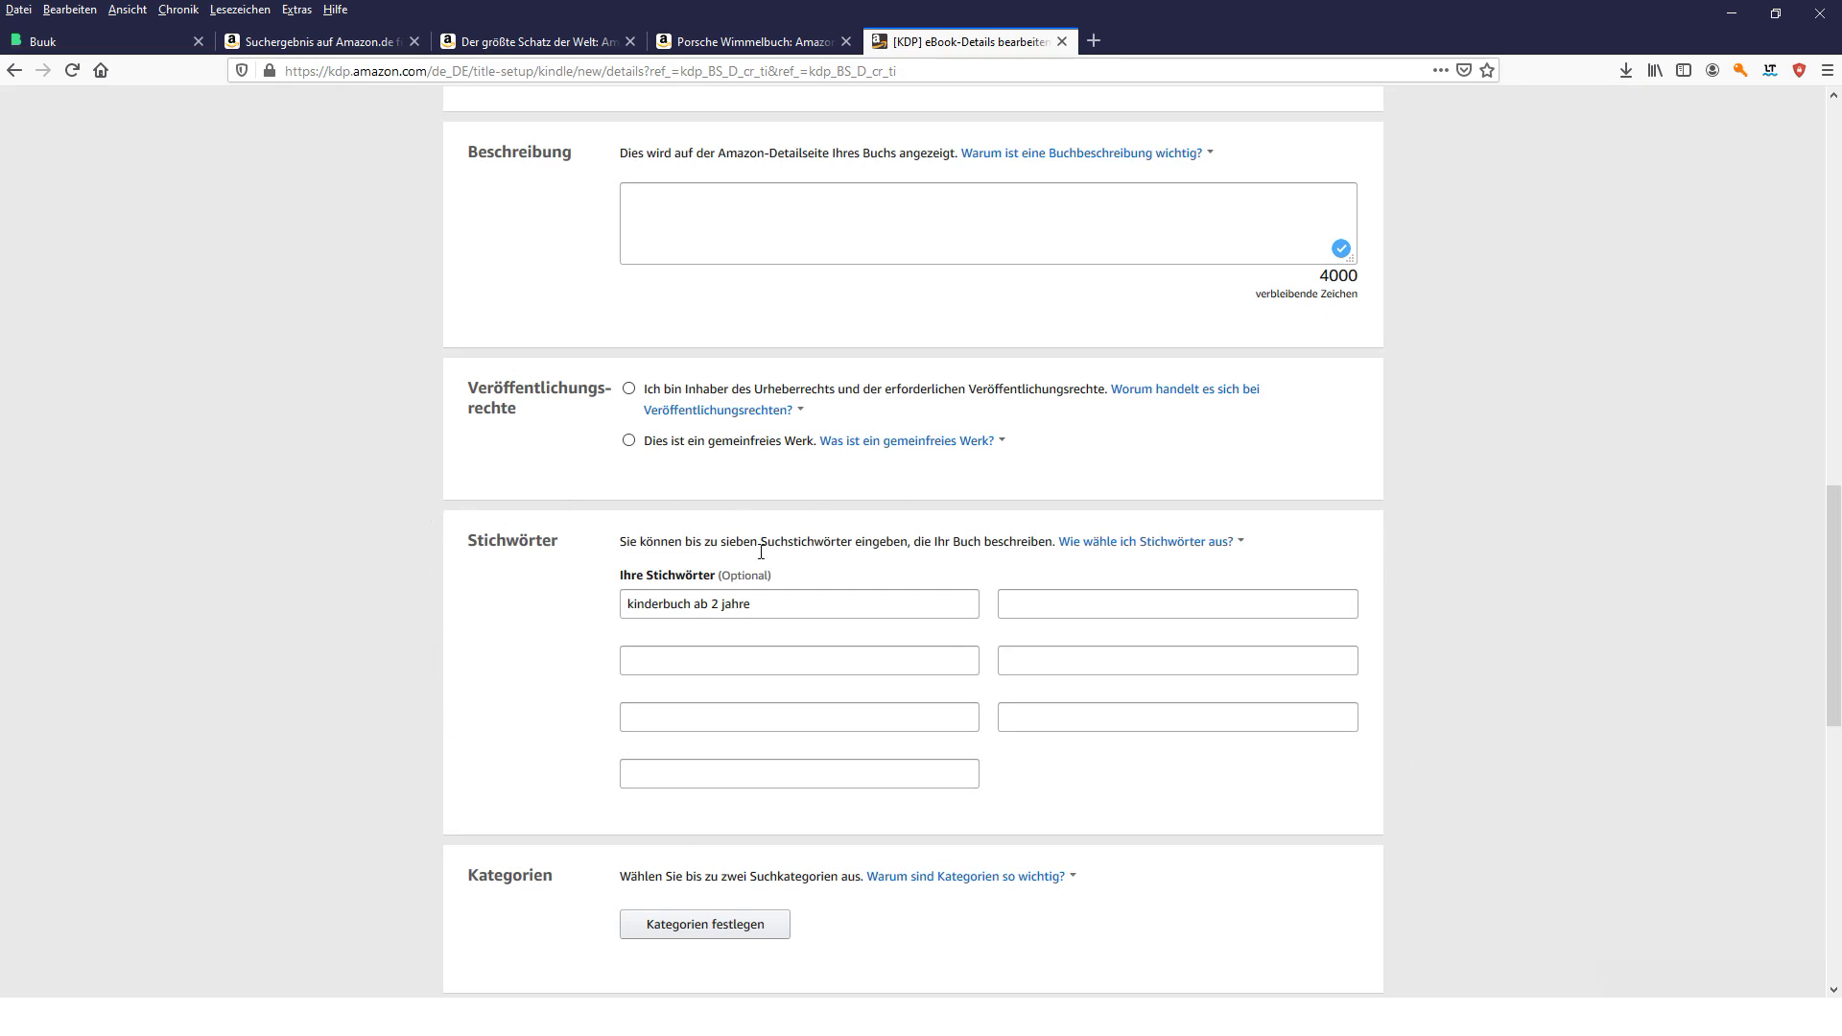
pyautogui.scroll(5, 465, 633)
pyautogui.scroll(5, 530, 530)
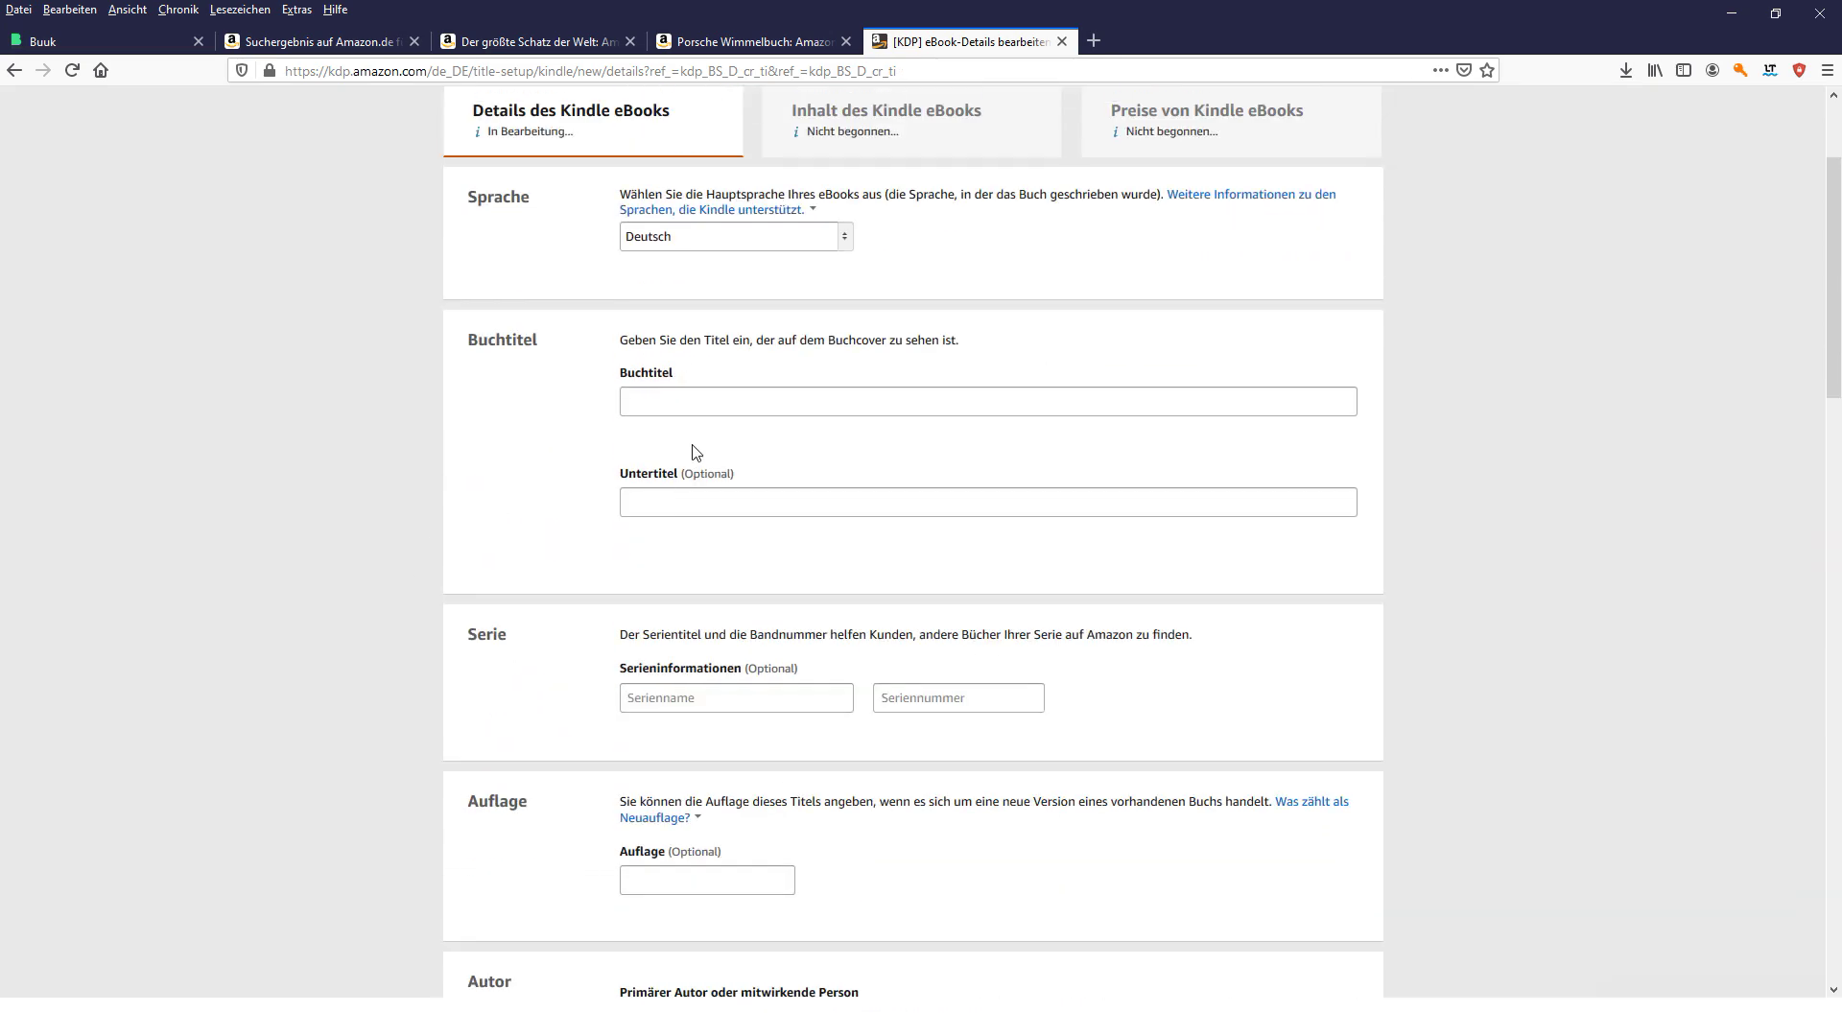
pyautogui.click(705, 402)
pyautogui.click(700, 507)
pyautogui.scroll(-10, 278, 658)
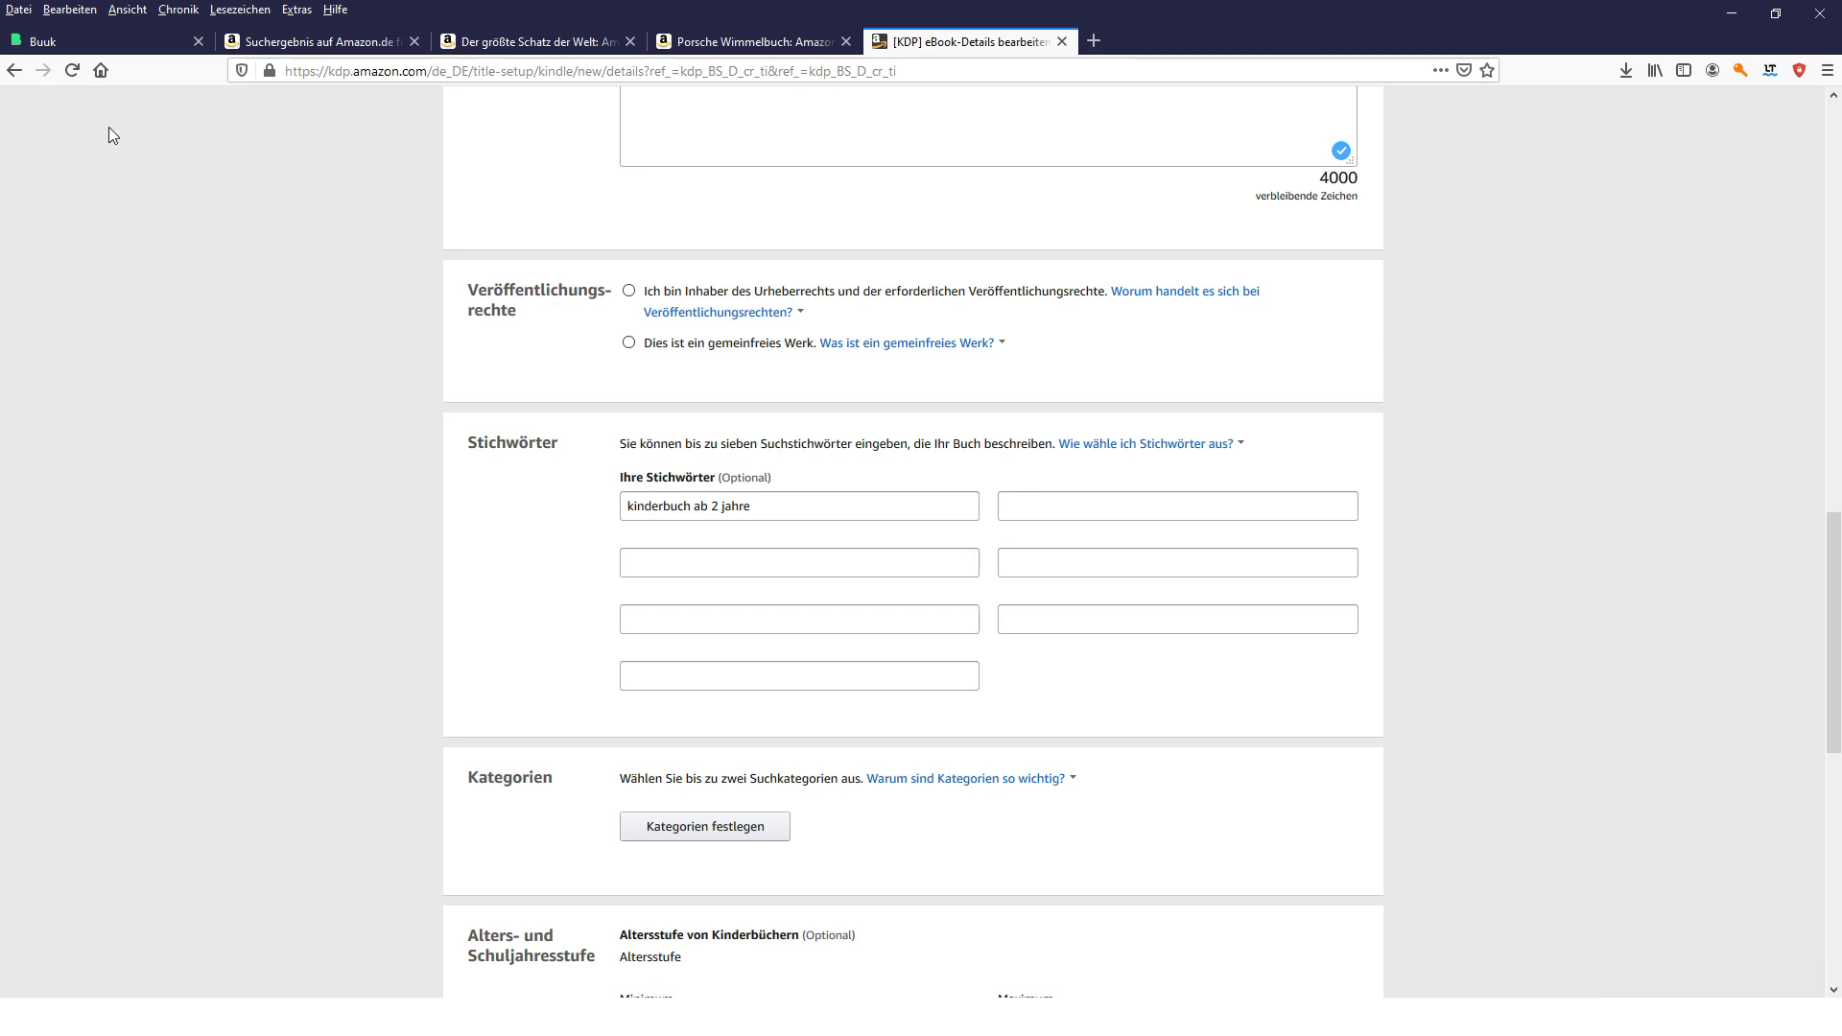
# - Return to the Wettbewerb result in Buuk and switch to the Keywords slide in the PowerPoint presentation
pyautogui.click(132, 57)
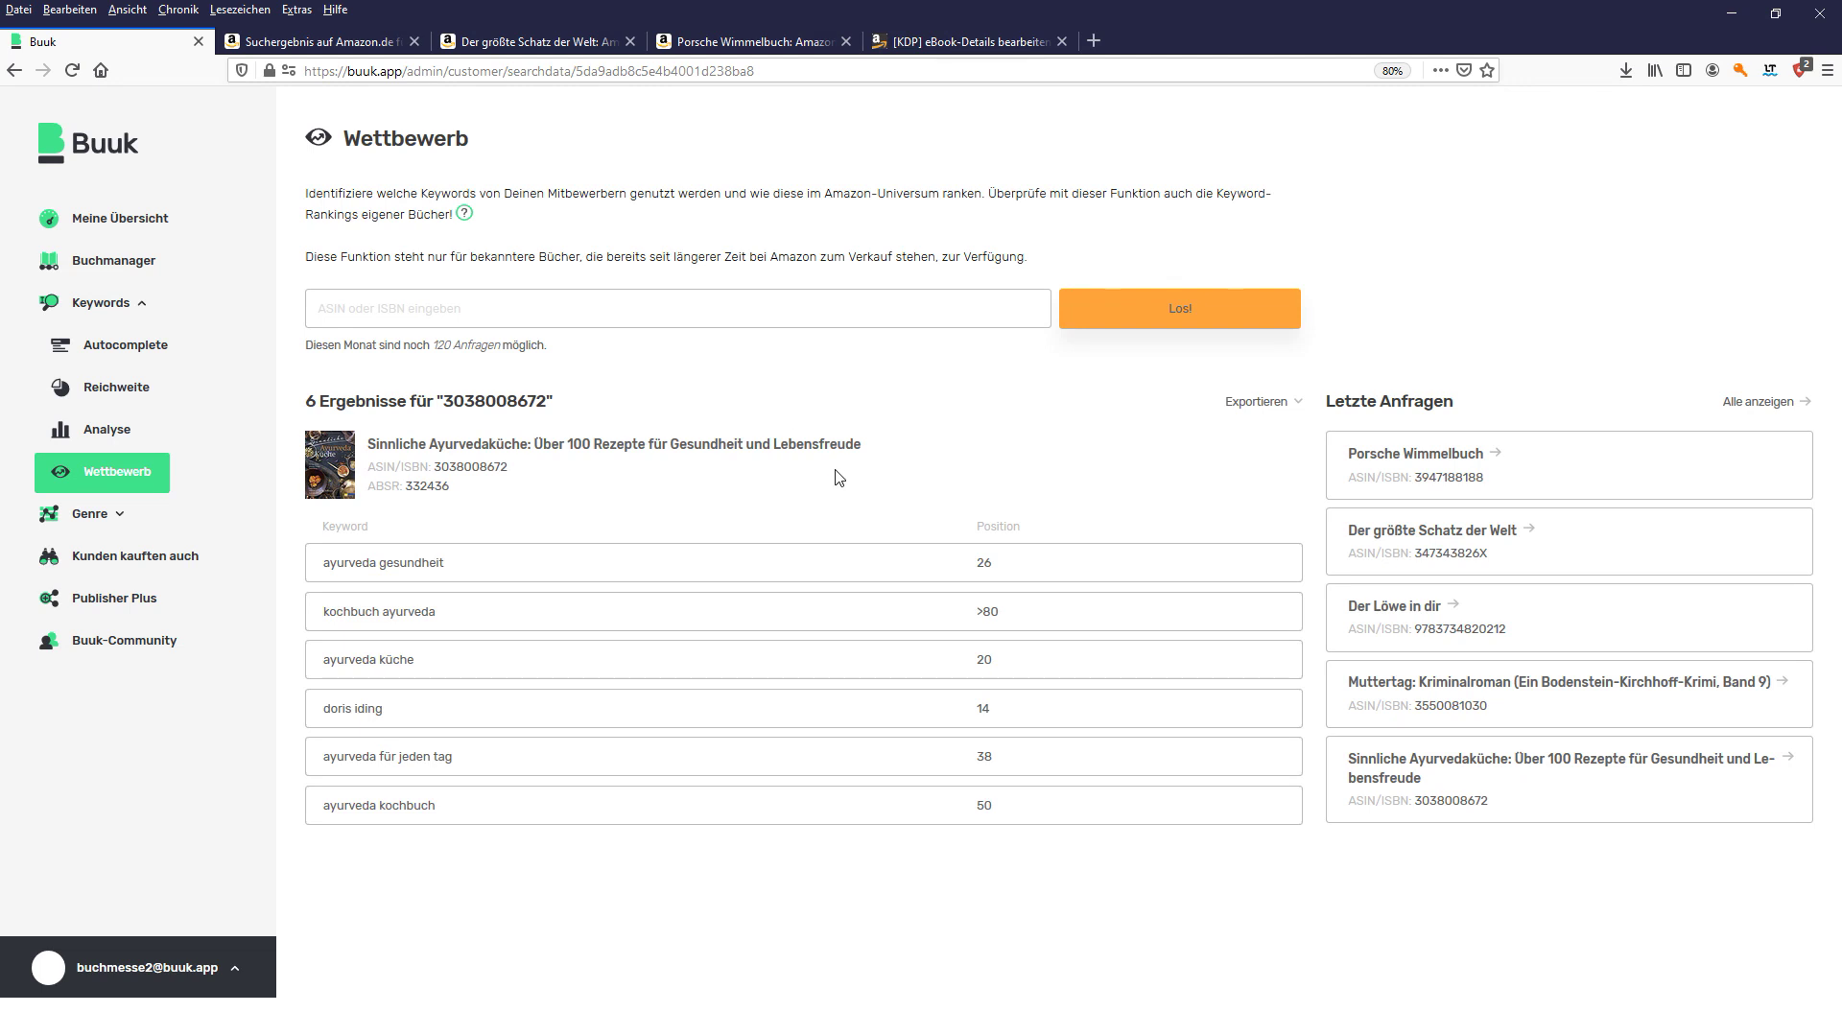
pyautogui.press('alt')
pyautogui.hotkey('alt', 'Tab')
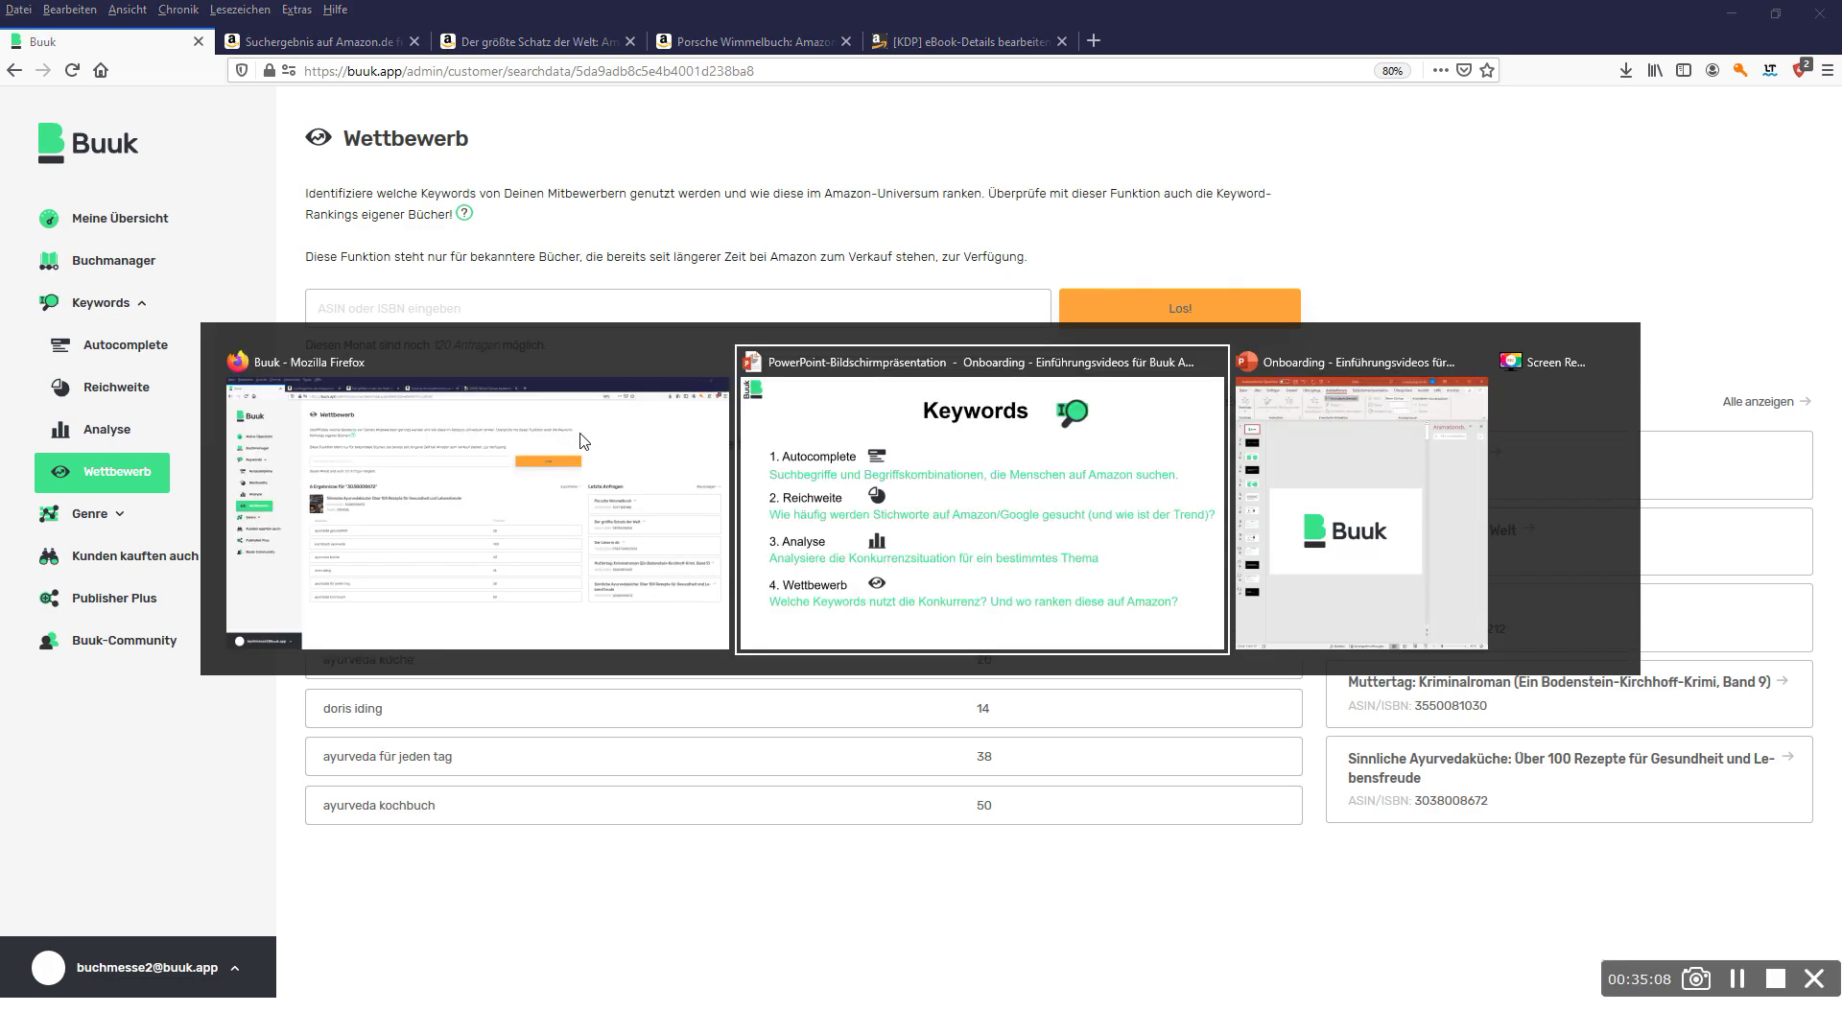
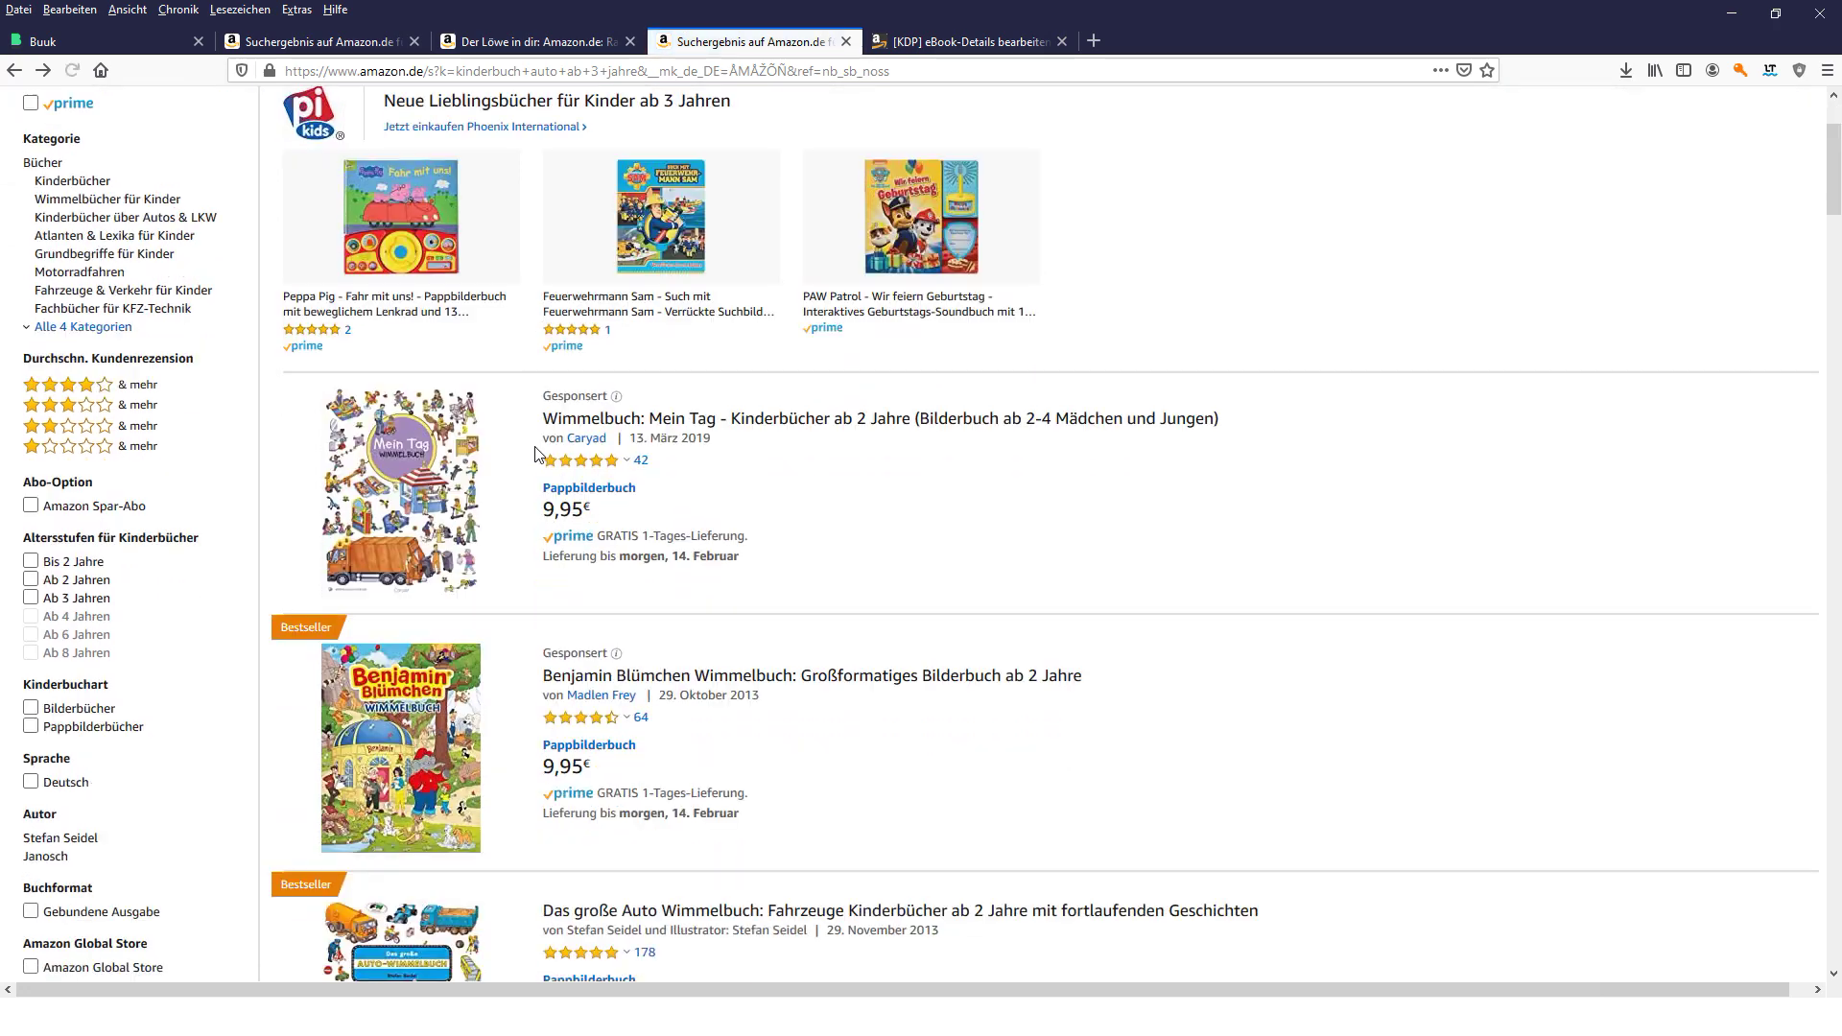
# - Open "Das große Auto Wimmelbuch" from Amazon's results for "kinderbuch auto ab 3 jahre" and go to its Produktinformation
pyautogui.scroll(-5, 435, 460)
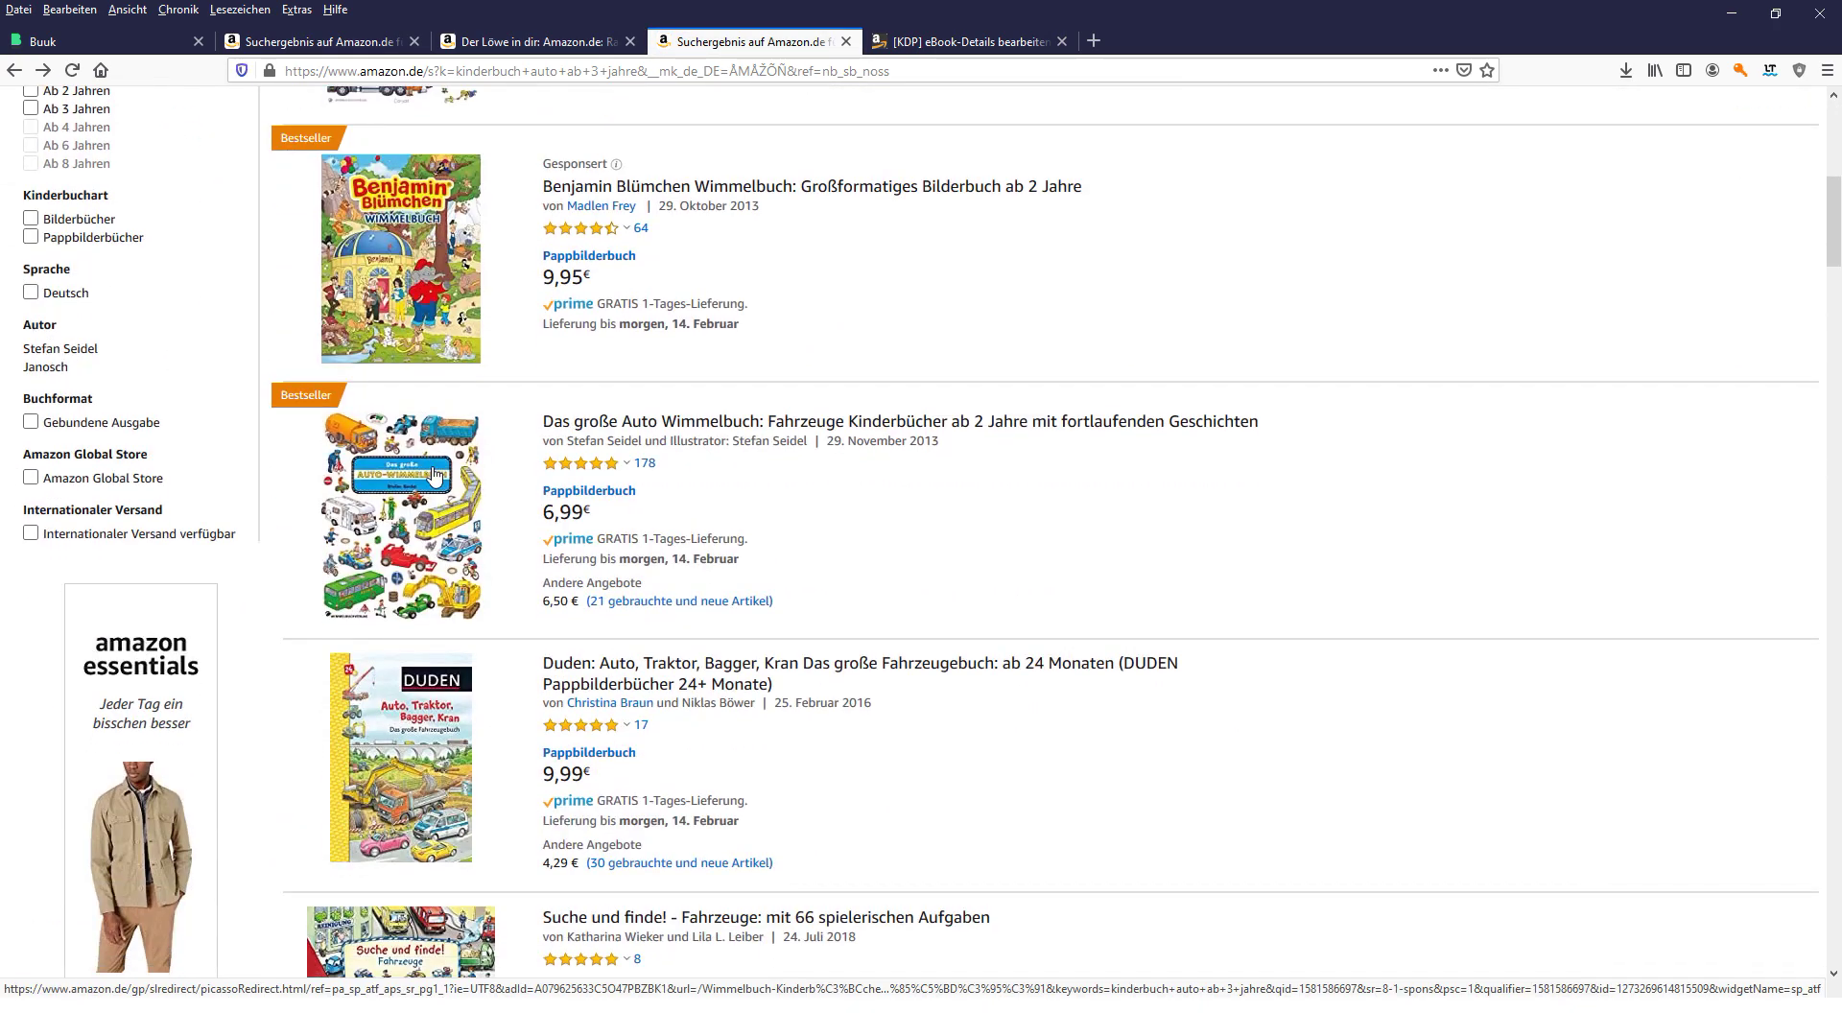
pyautogui.click(434, 474)
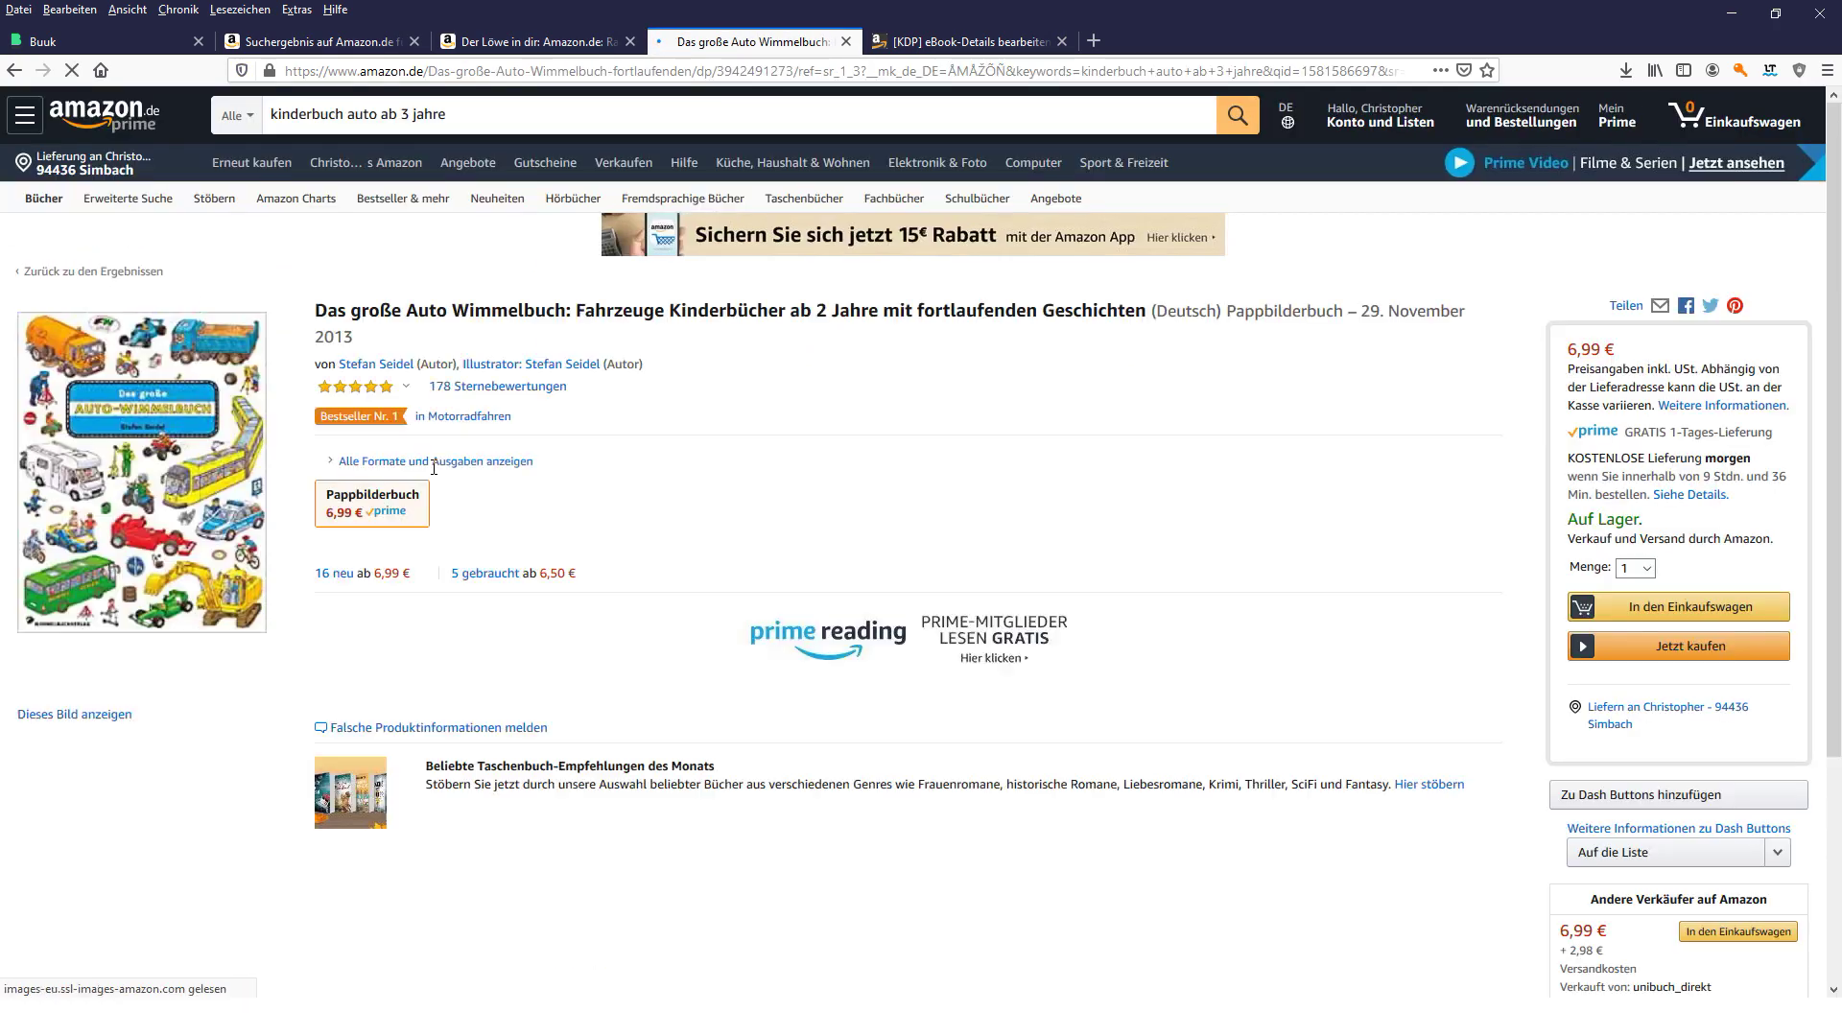
pyautogui.scroll(-16, 536, 526)
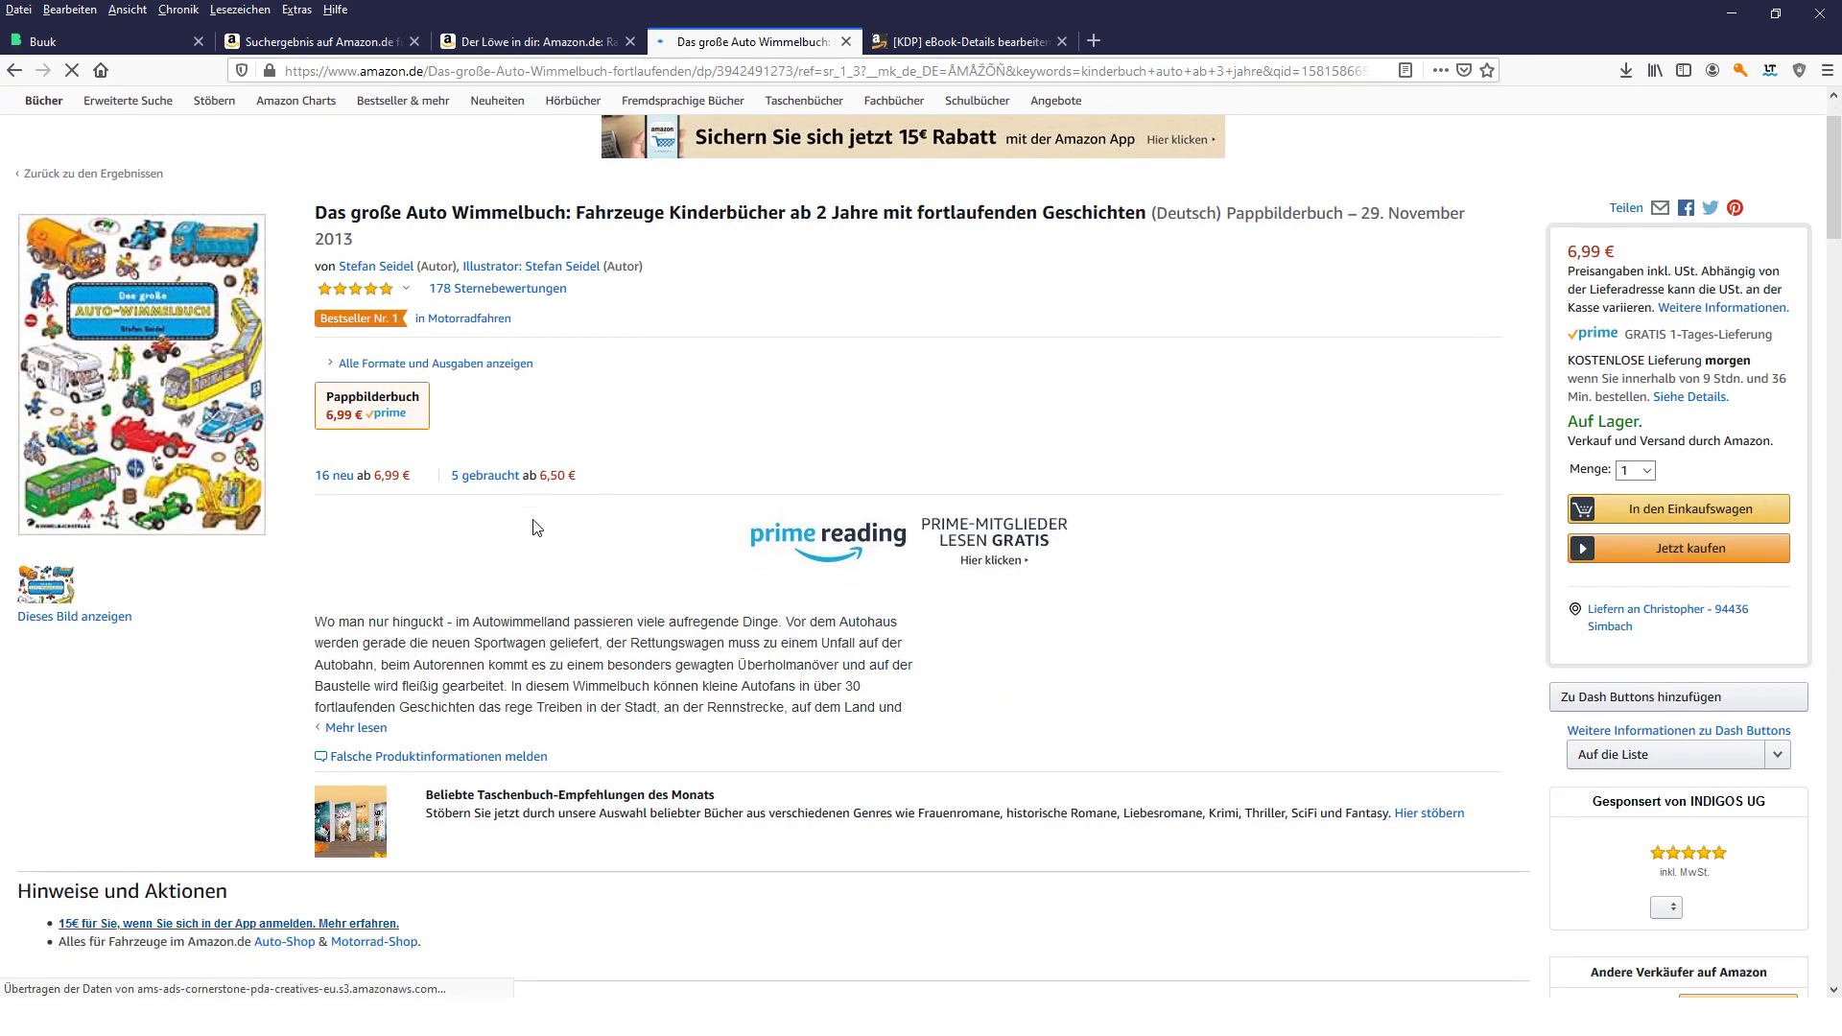
pyautogui.scroll(-2, 411, 497)
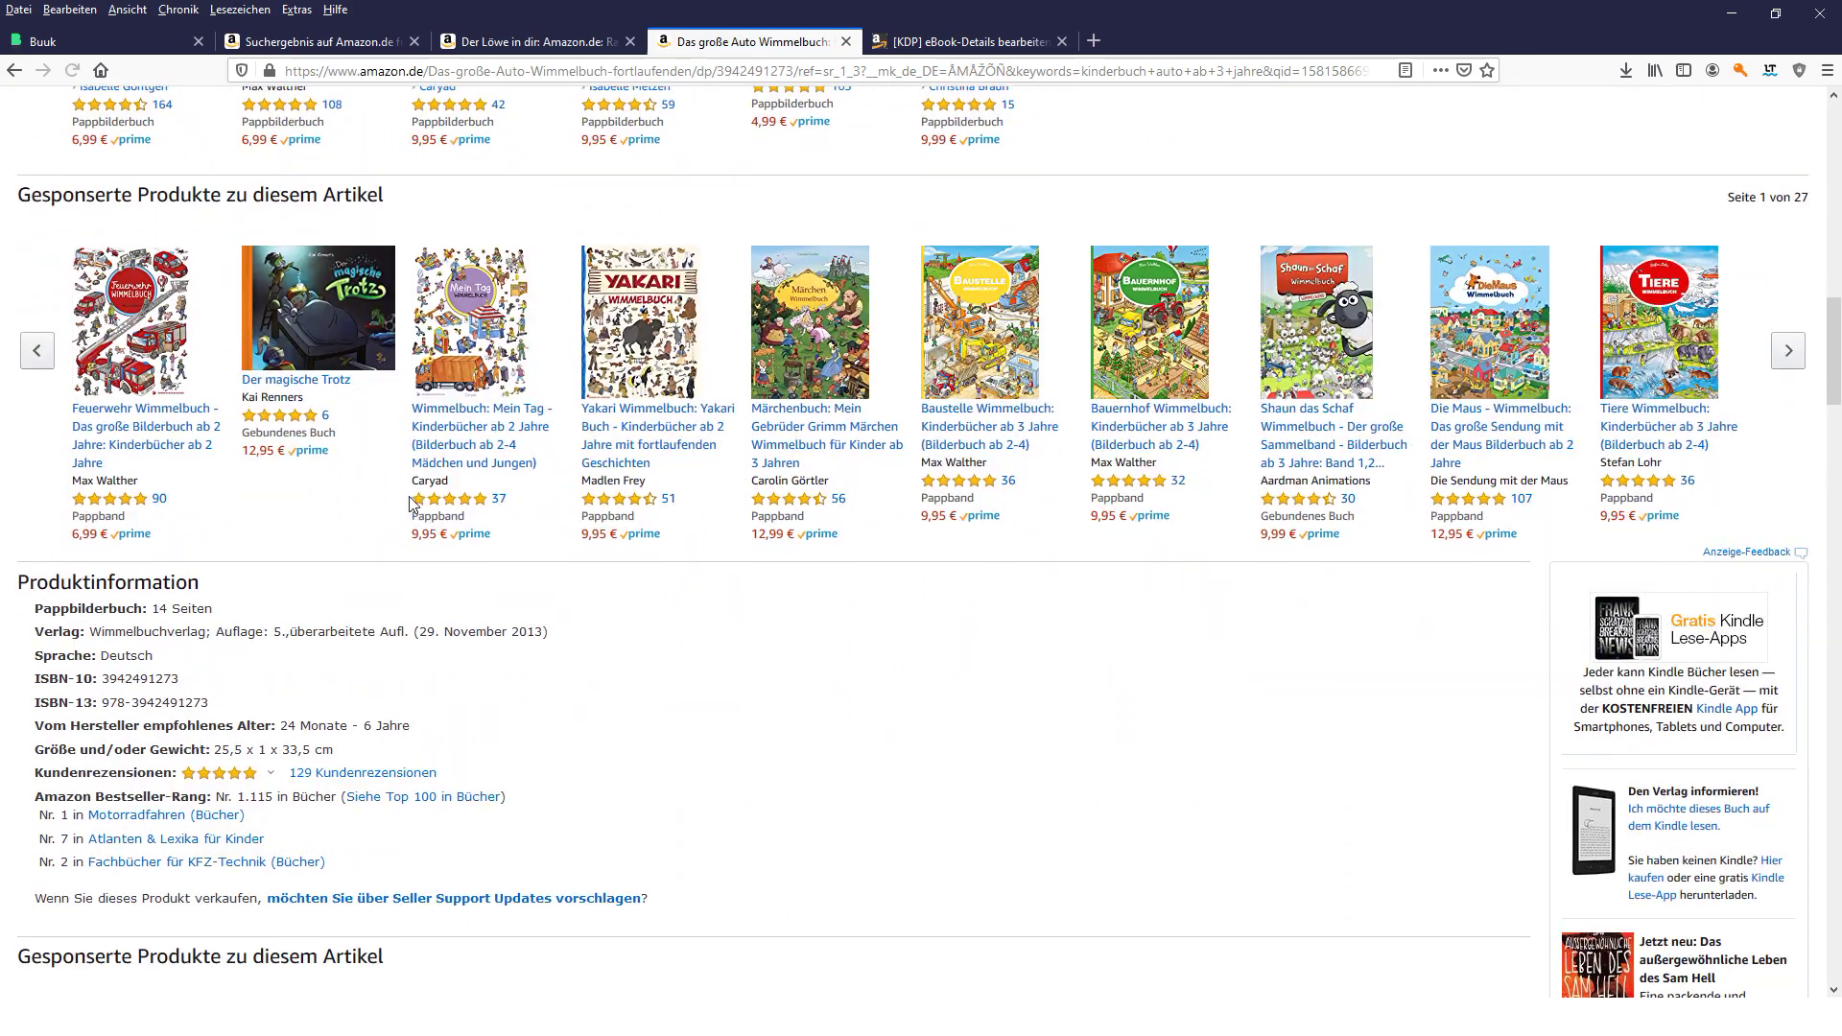
pyautogui.moveTo(259, 774); pyautogui.dragTo(26, 720)
pyautogui.click(35, 730)
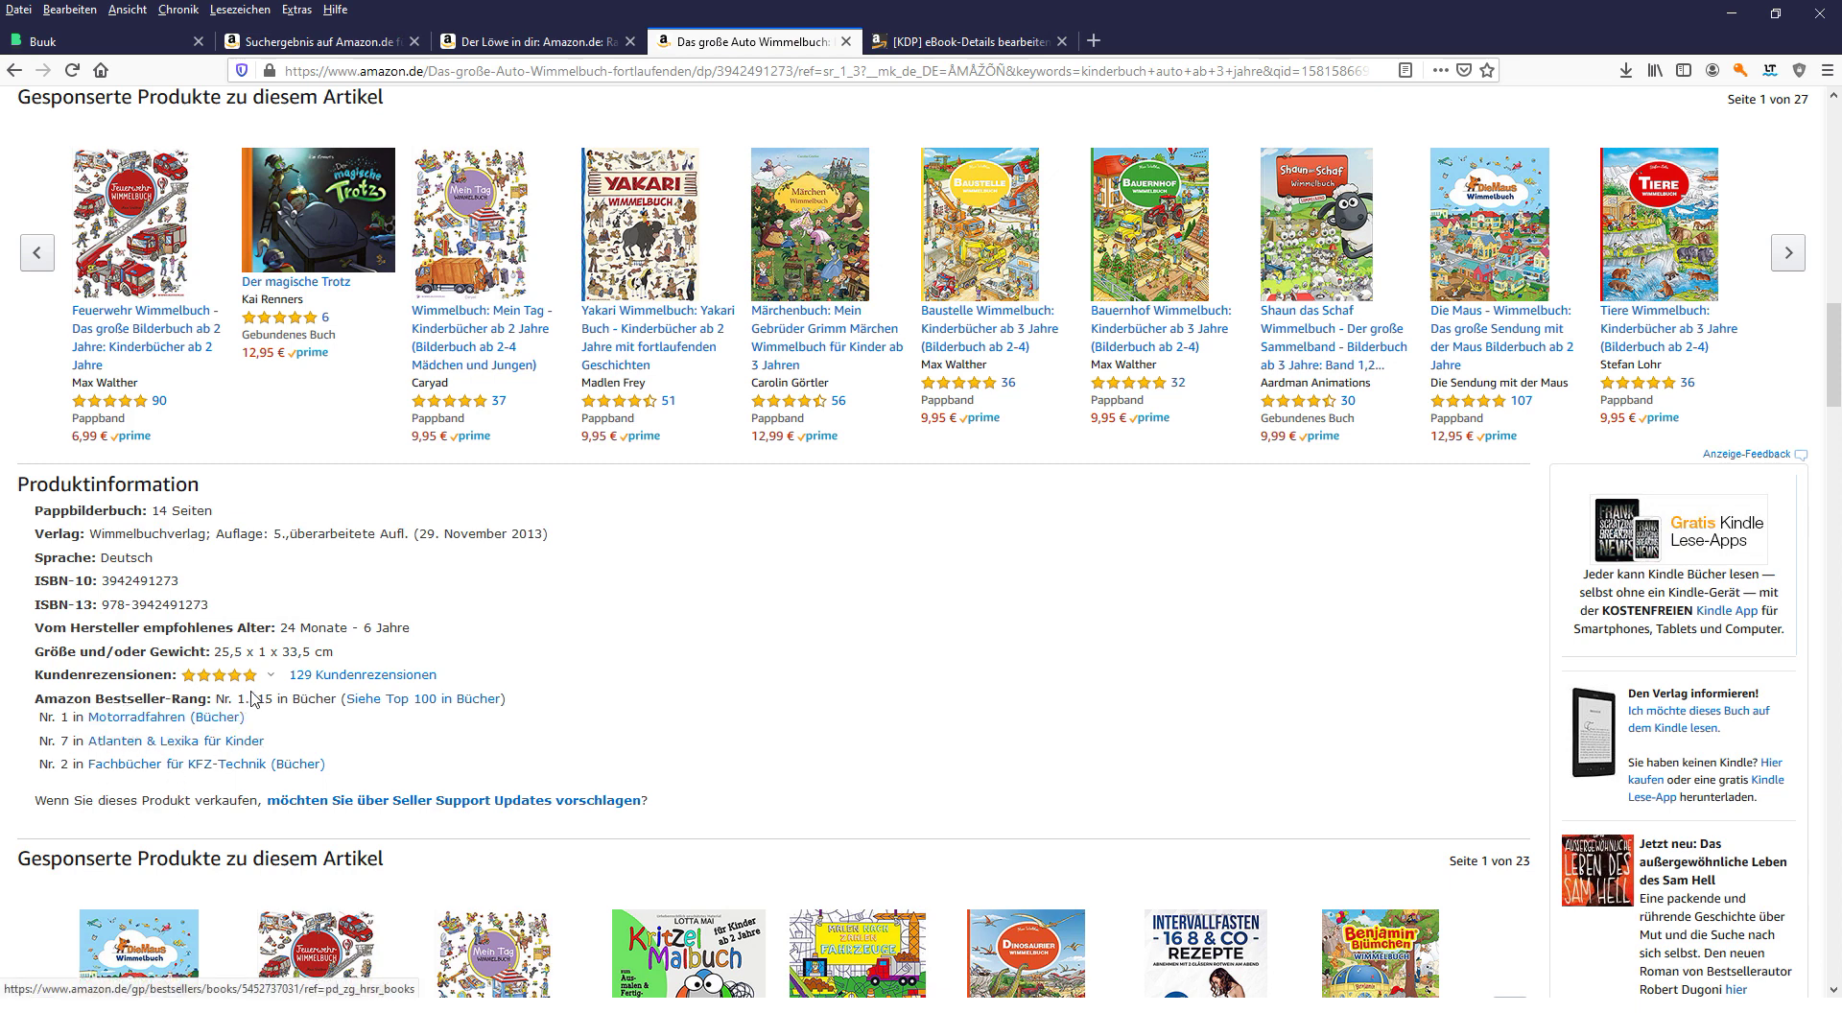
# - Examine the book's Amazon Bestseller-Rang within the overall category Bücher in its product information
pyautogui.moveTo(317, 700); pyautogui.dragTo(37, 703)
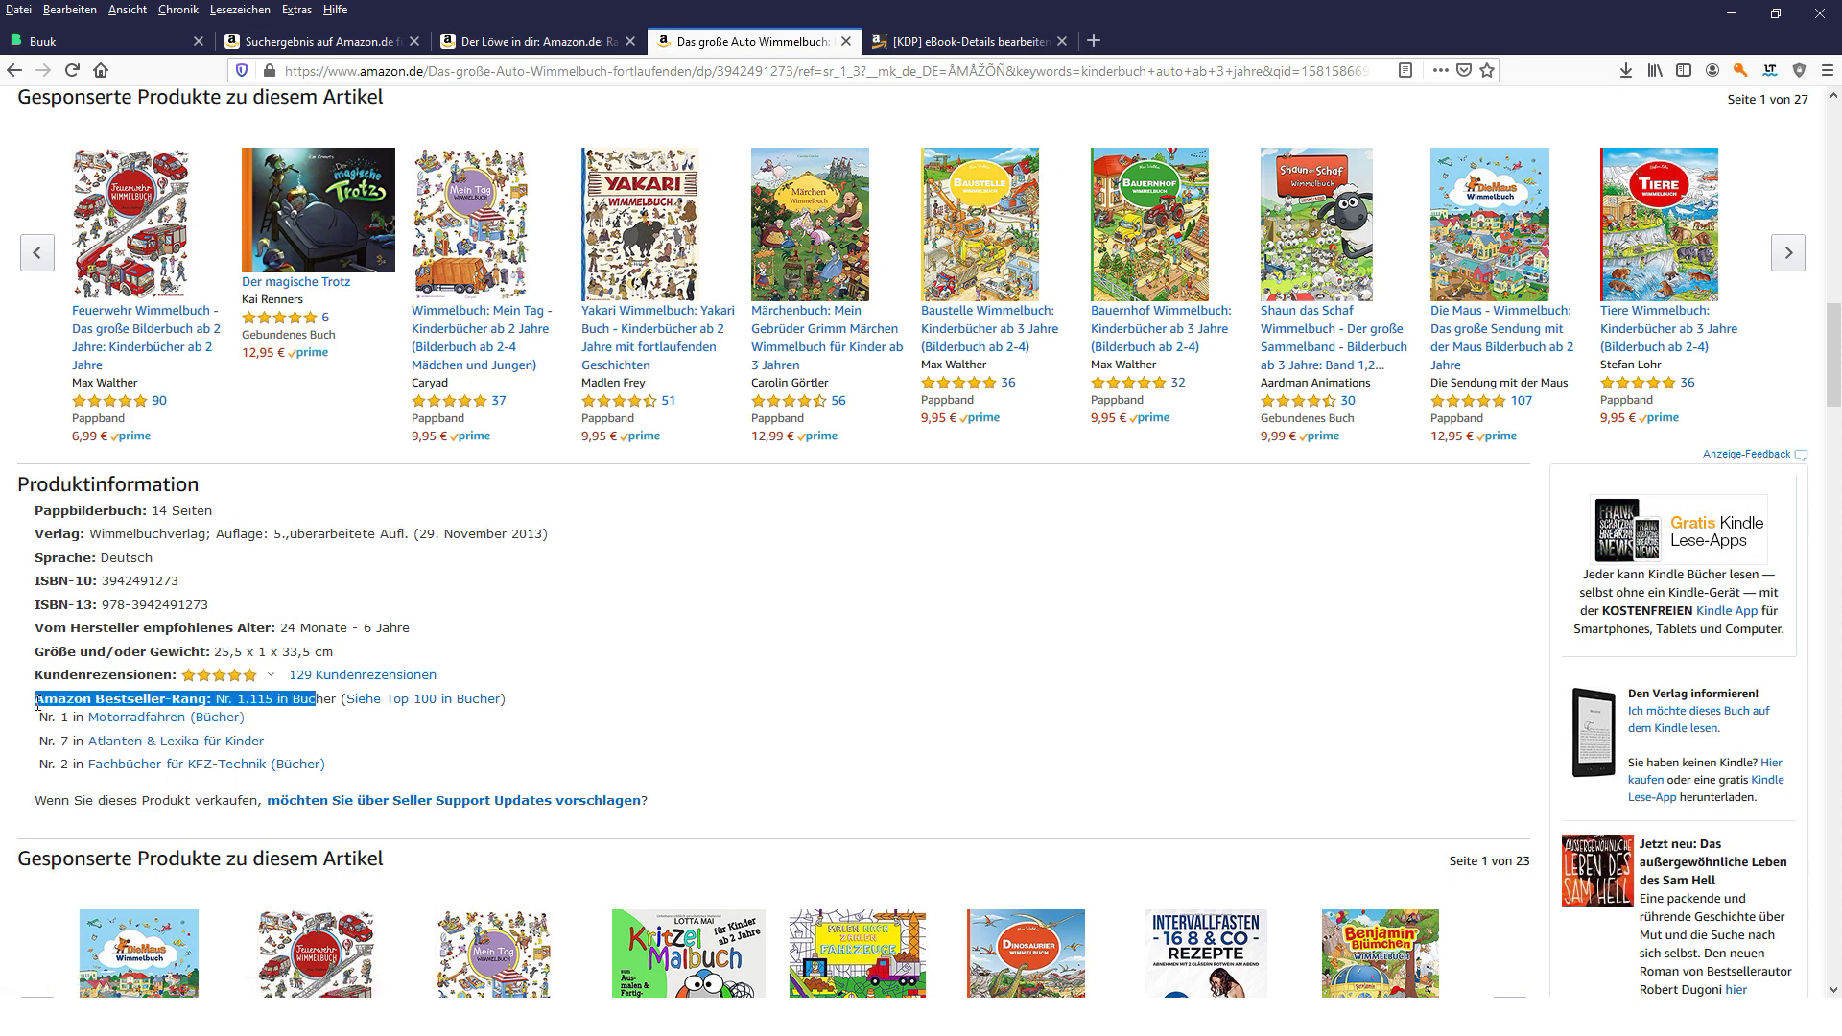
pyautogui.click(38, 706)
pyautogui.moveTo(297, 696); pyautogui.dragTo(327, 701)
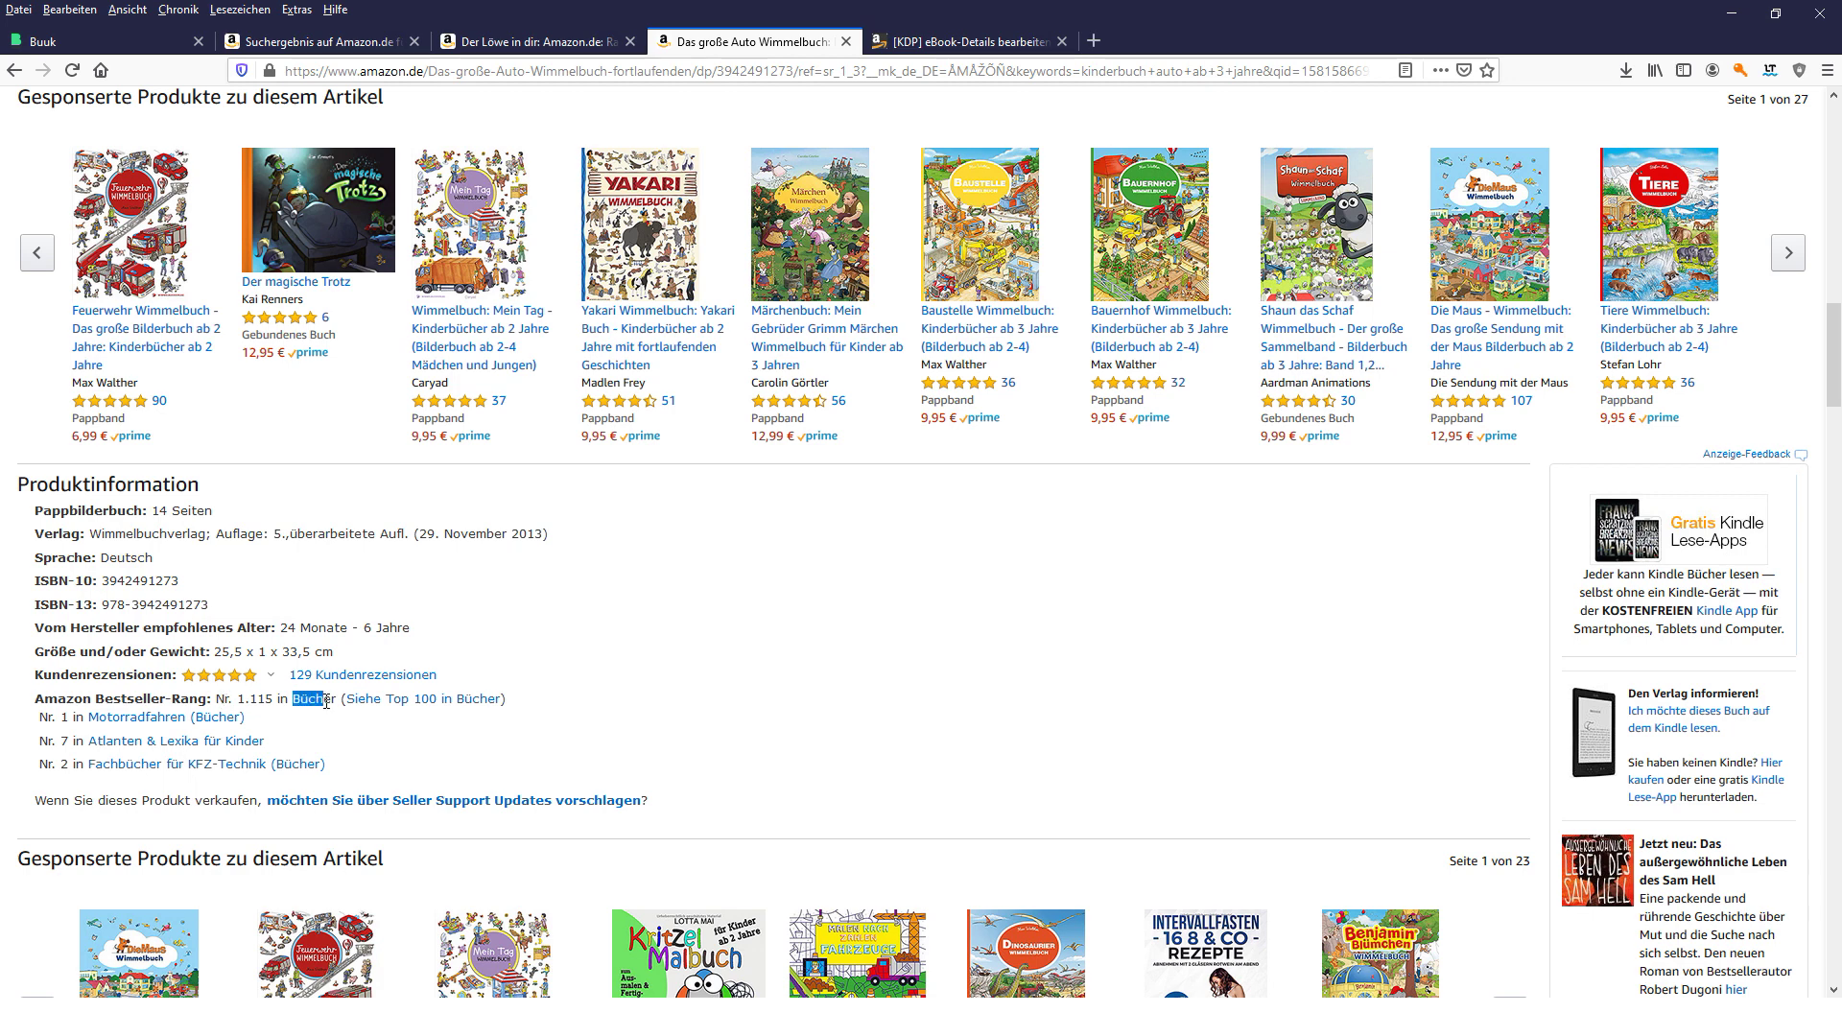
pyautogui.click(327, 702)
pyautogui.moveTo(336, 699); pyautogui.dragTo(205, 699)
pyautogui.click(224, 699)
pyautogui.moveTo(238, 699); pyautogui.dragTo(259, 700)
pyautogui.click(298, 698)
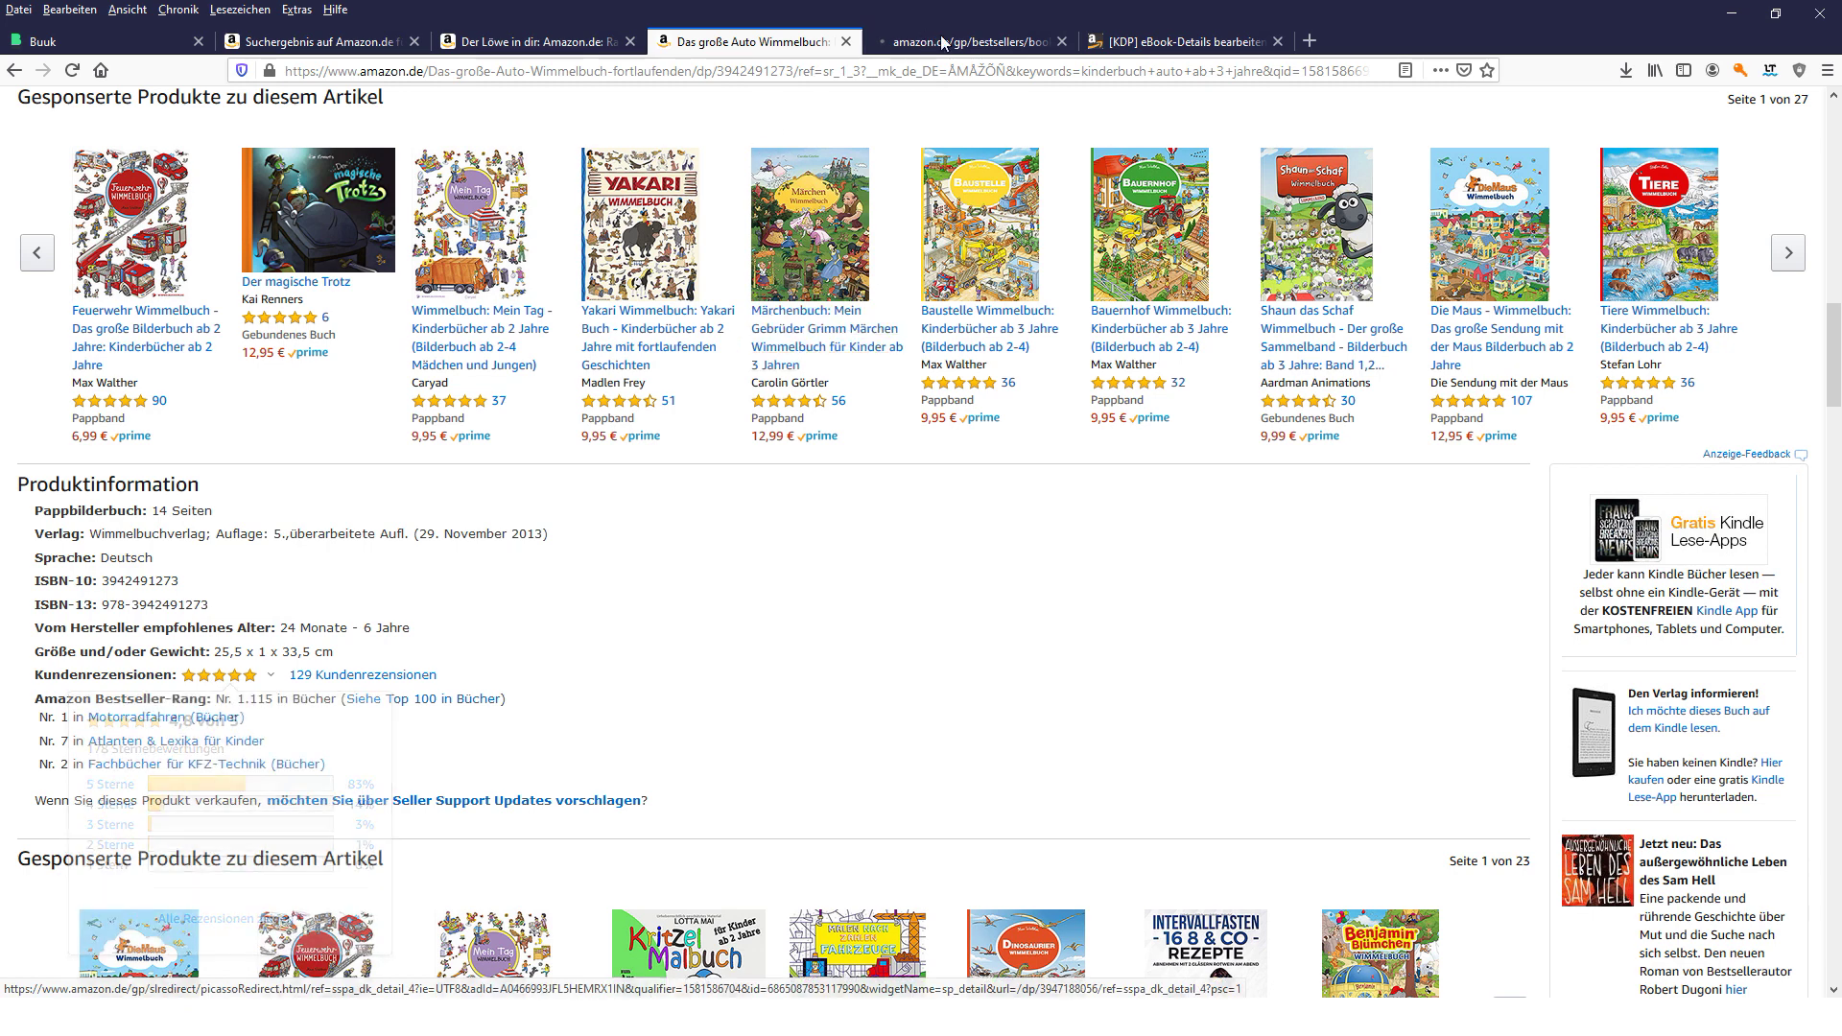
# - Open the Motorradfahren bestseller list in a new tab and compare it with the category ranks on the Auto Wimmelbuch's page
pyautogui.middleClick(146, 726)
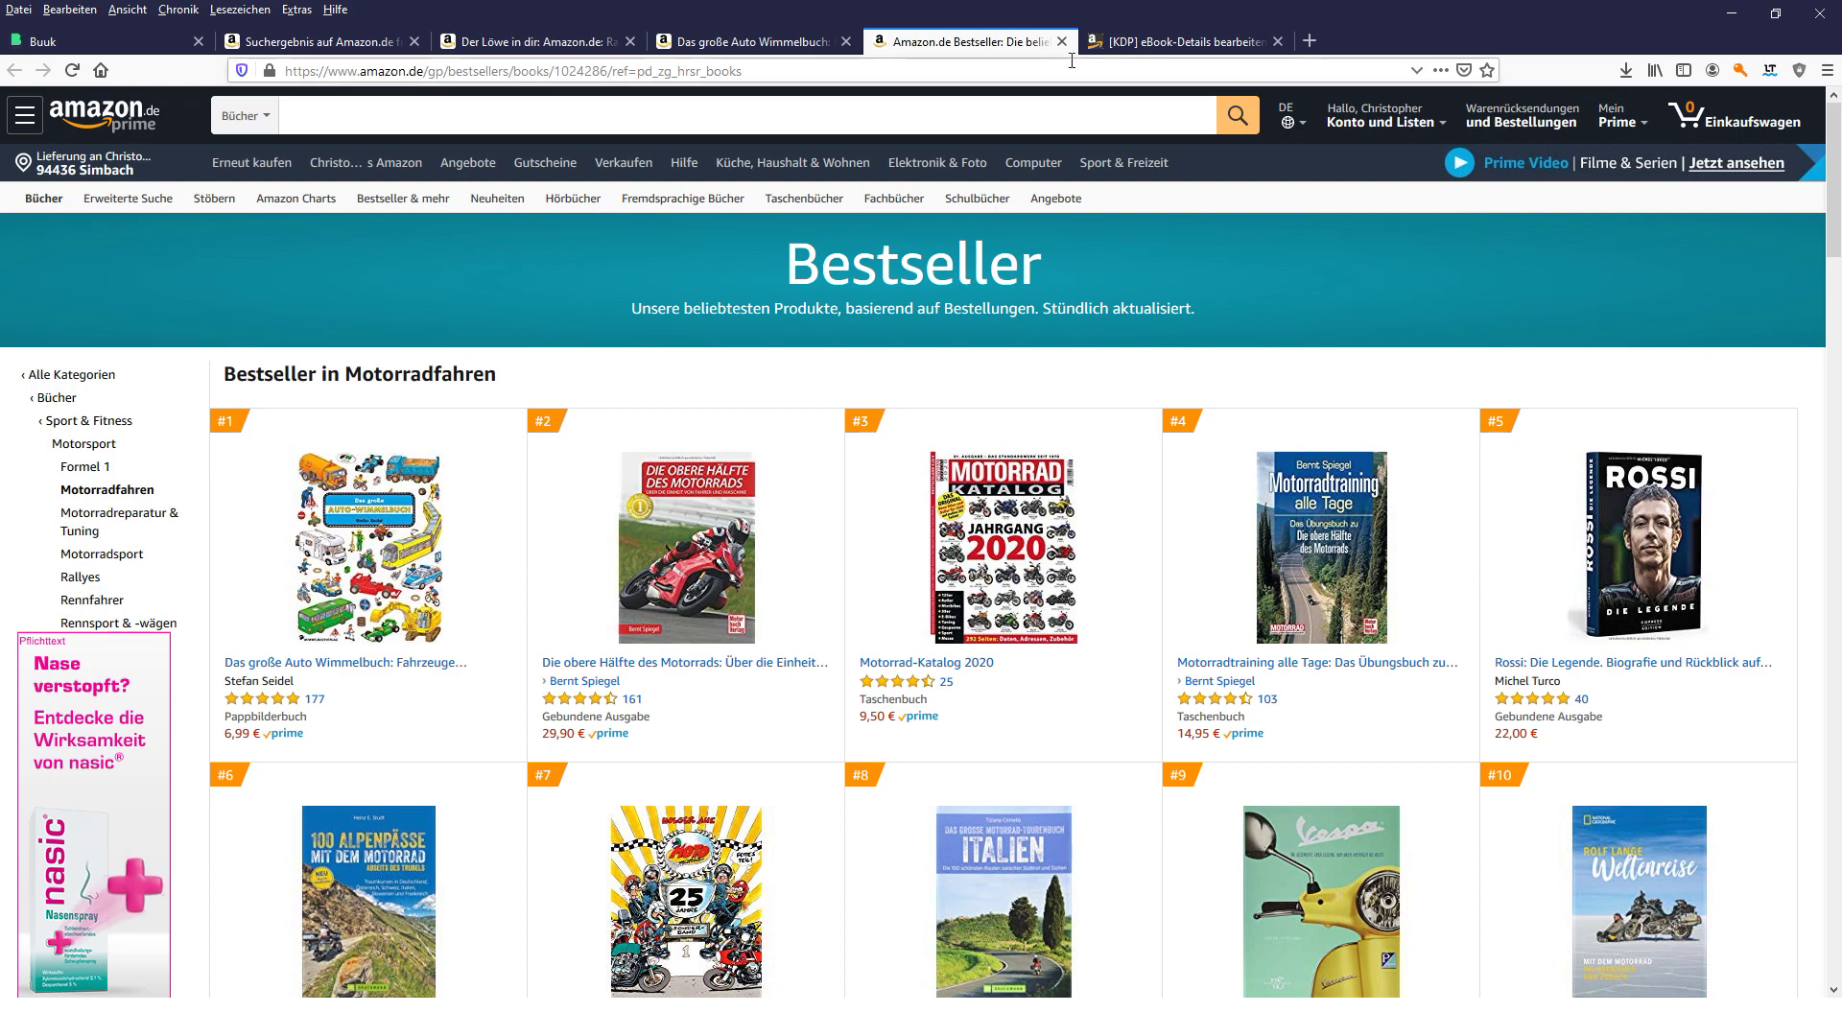
pyautogui.click(799, 42)
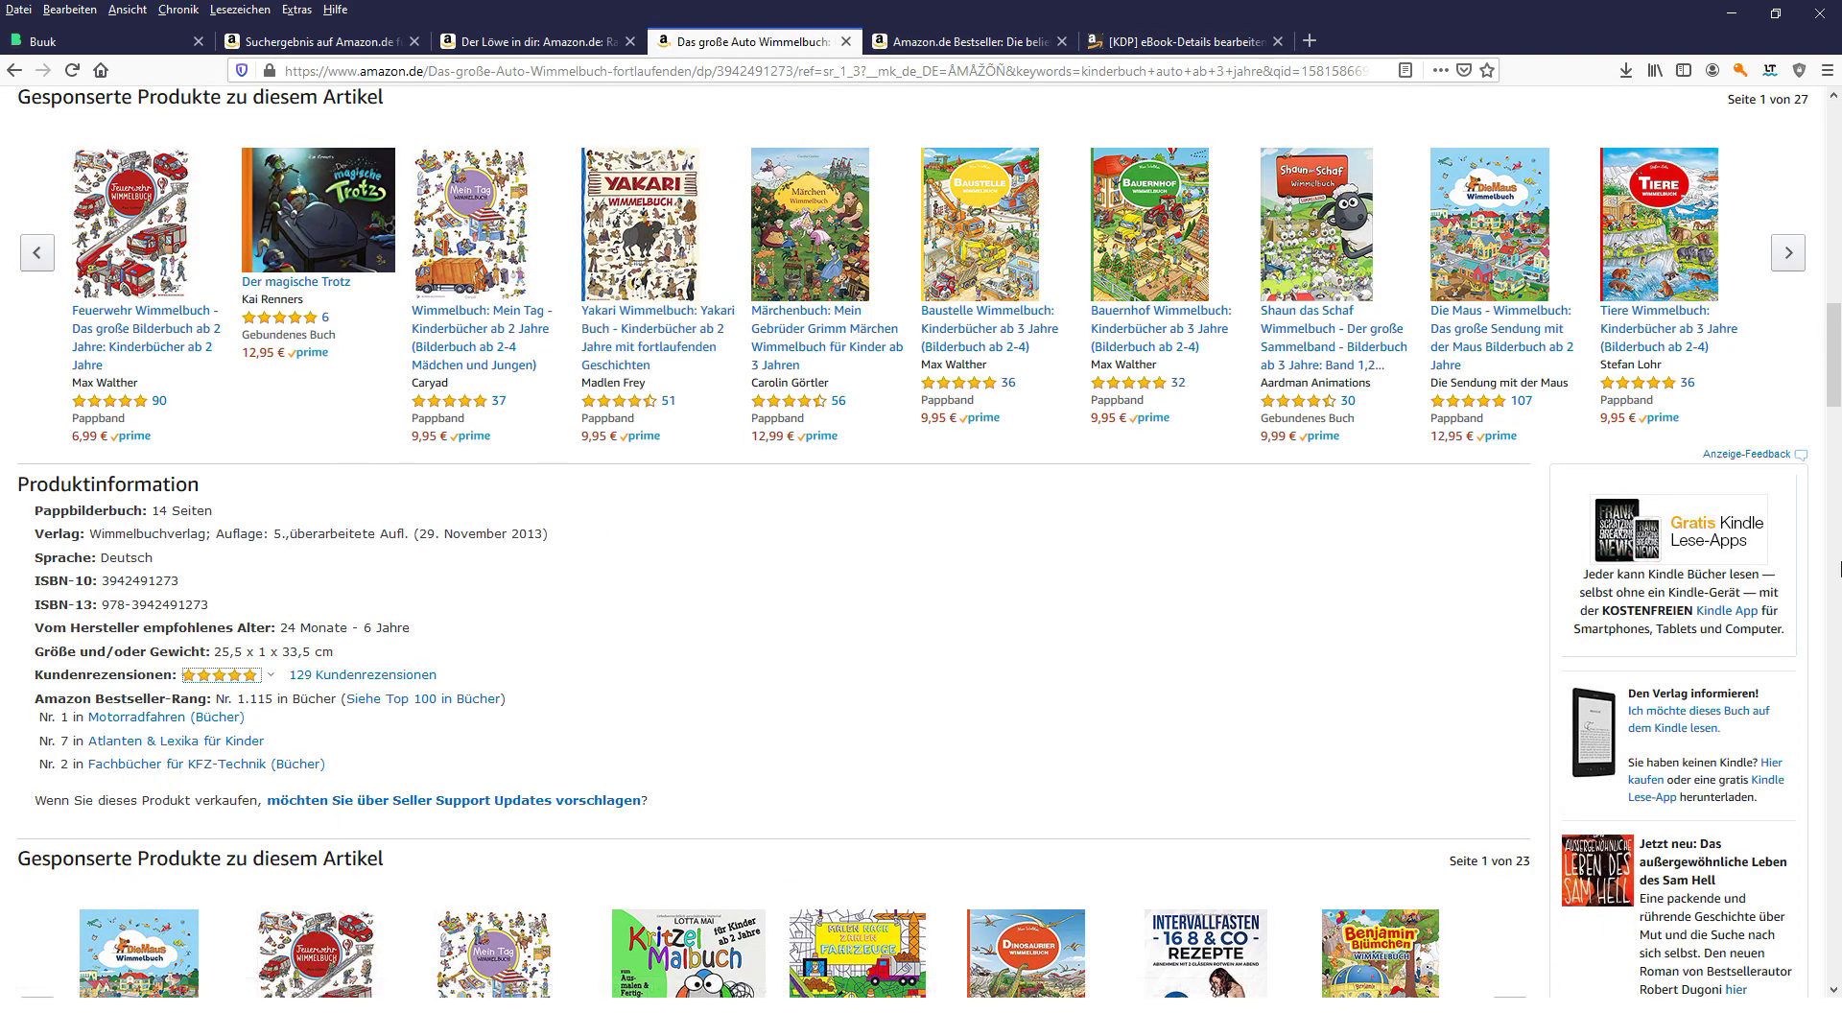
pyautogui.moveTo(1832, 355); pyautogui.dragTo(1832, 156)
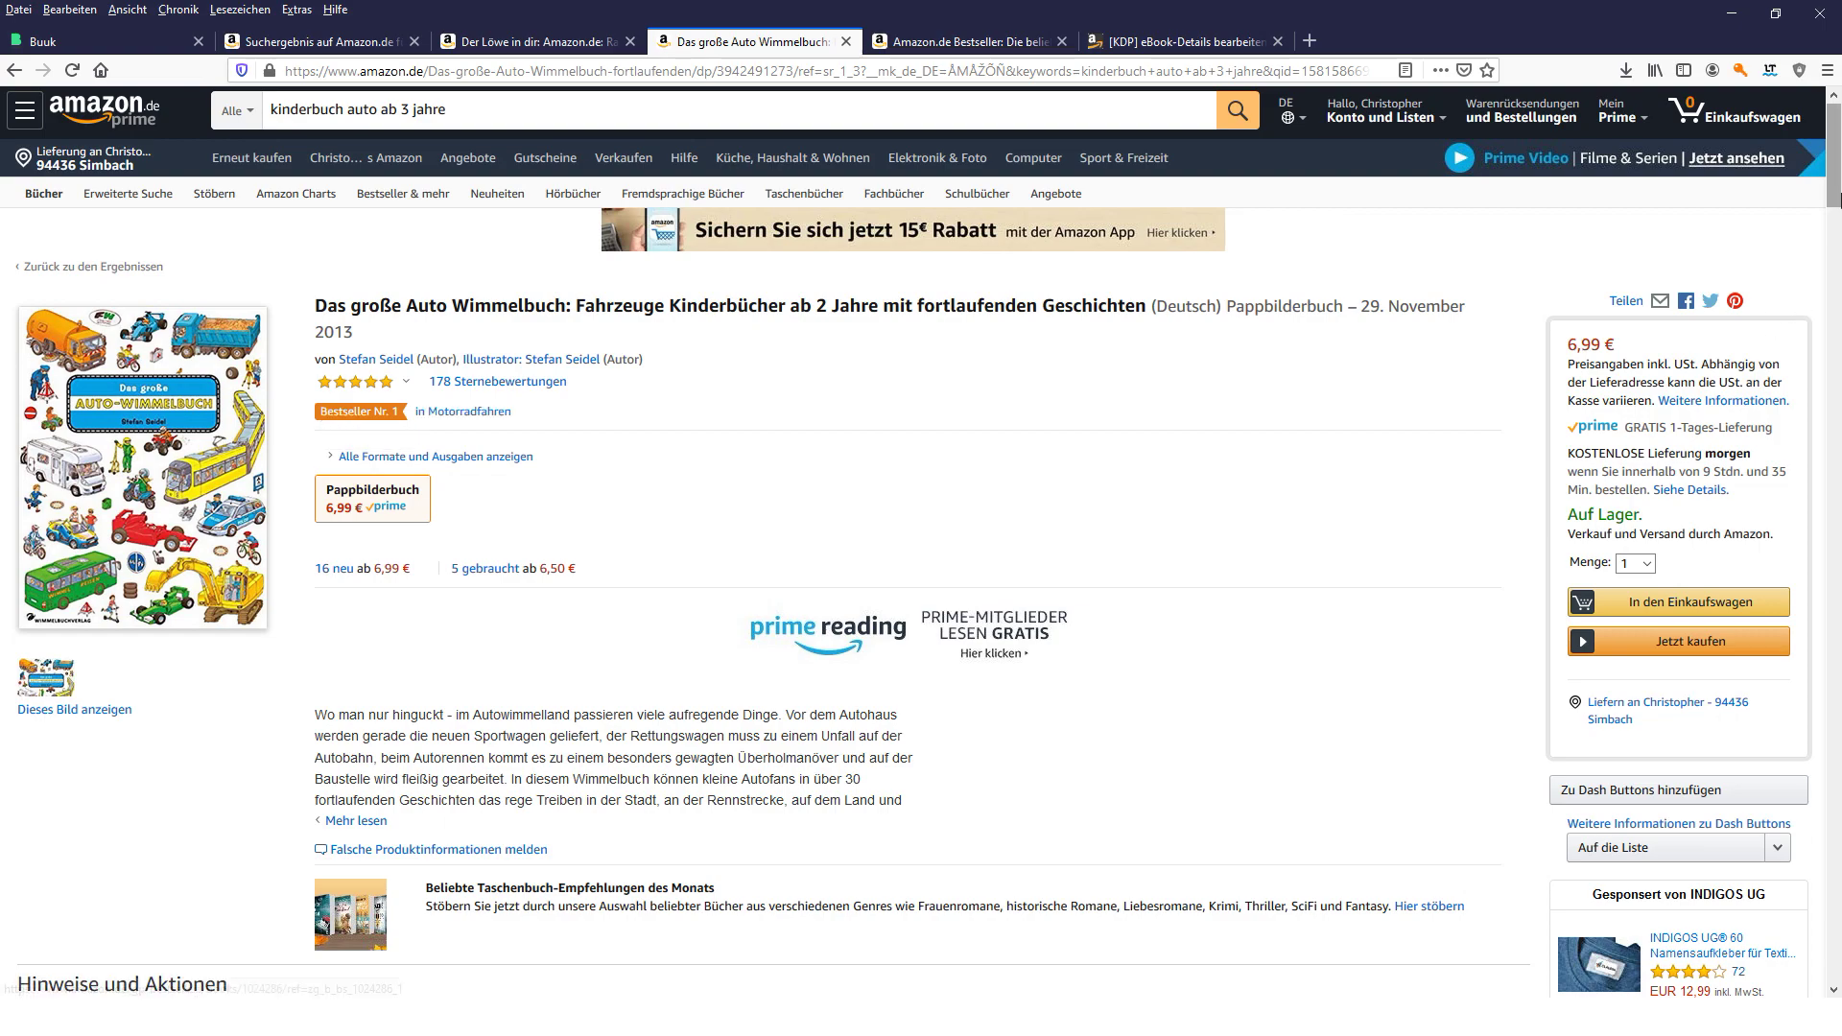
pyautogui.click(1837, 386)
pyautogui.click(1839, 387)
pyautogui.scroll(3, 1060, 546)
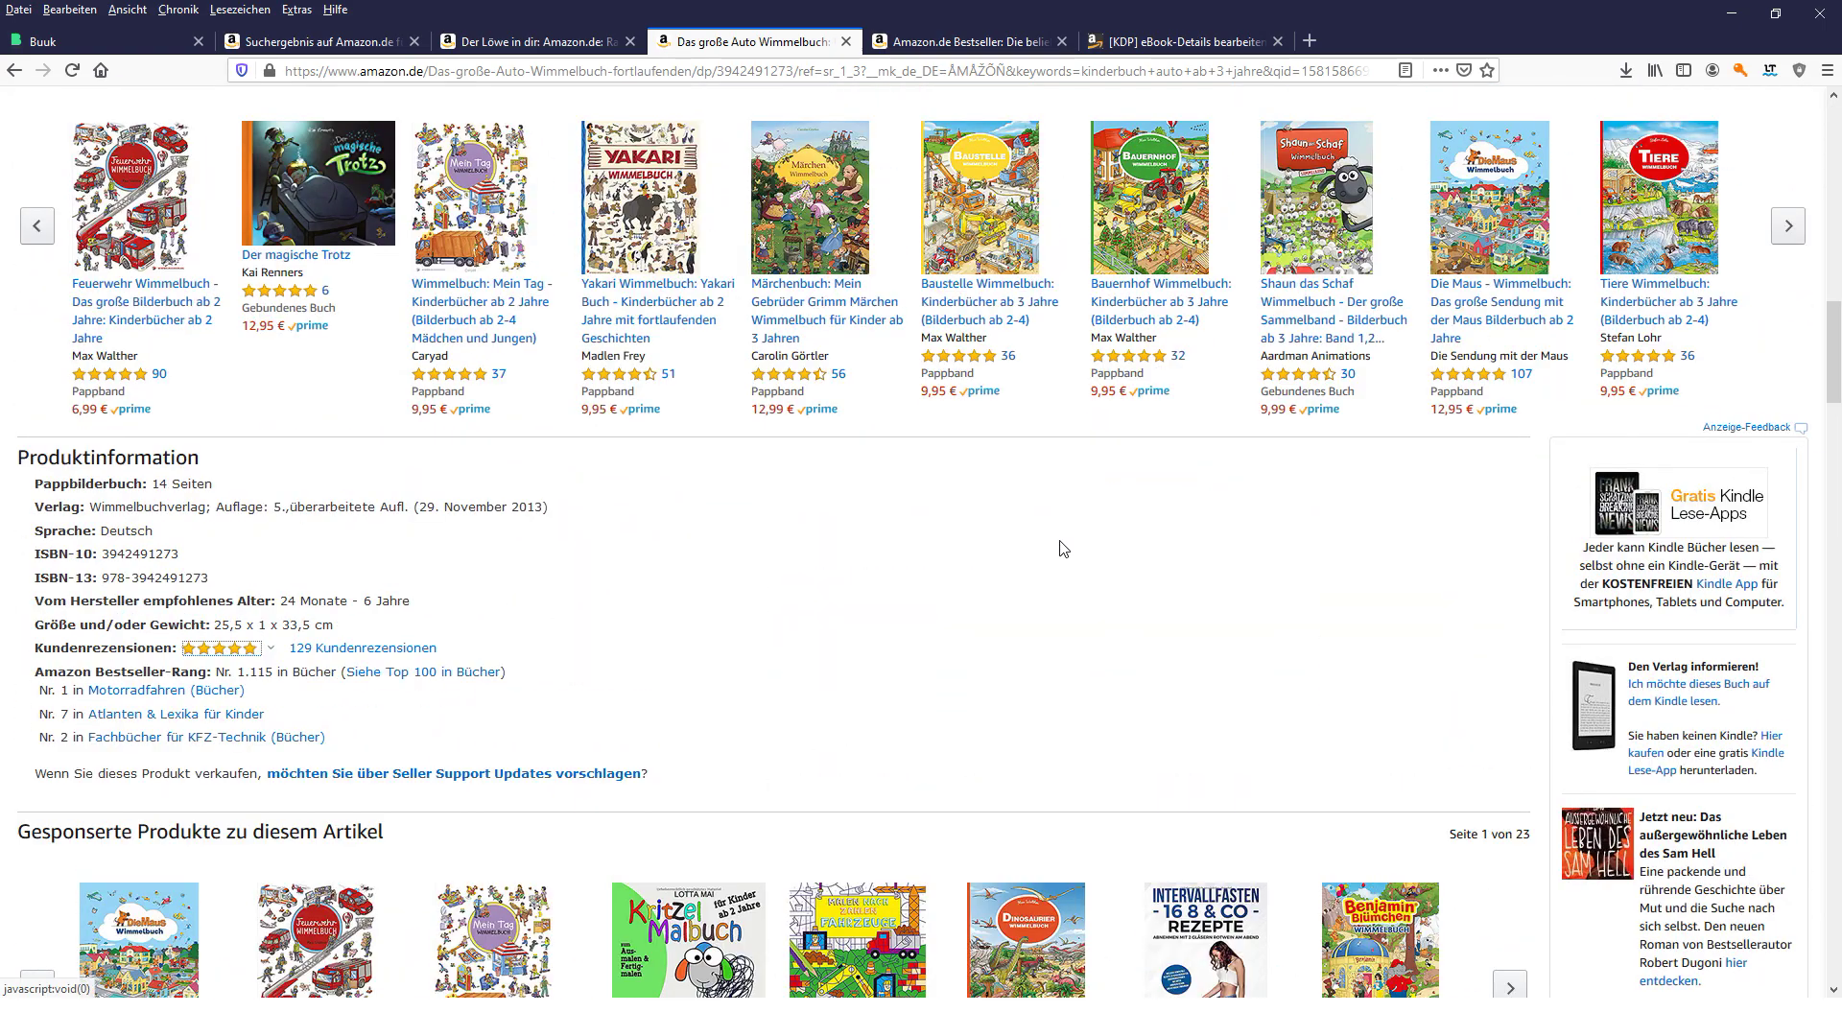
pyautogui.click(873, 41)
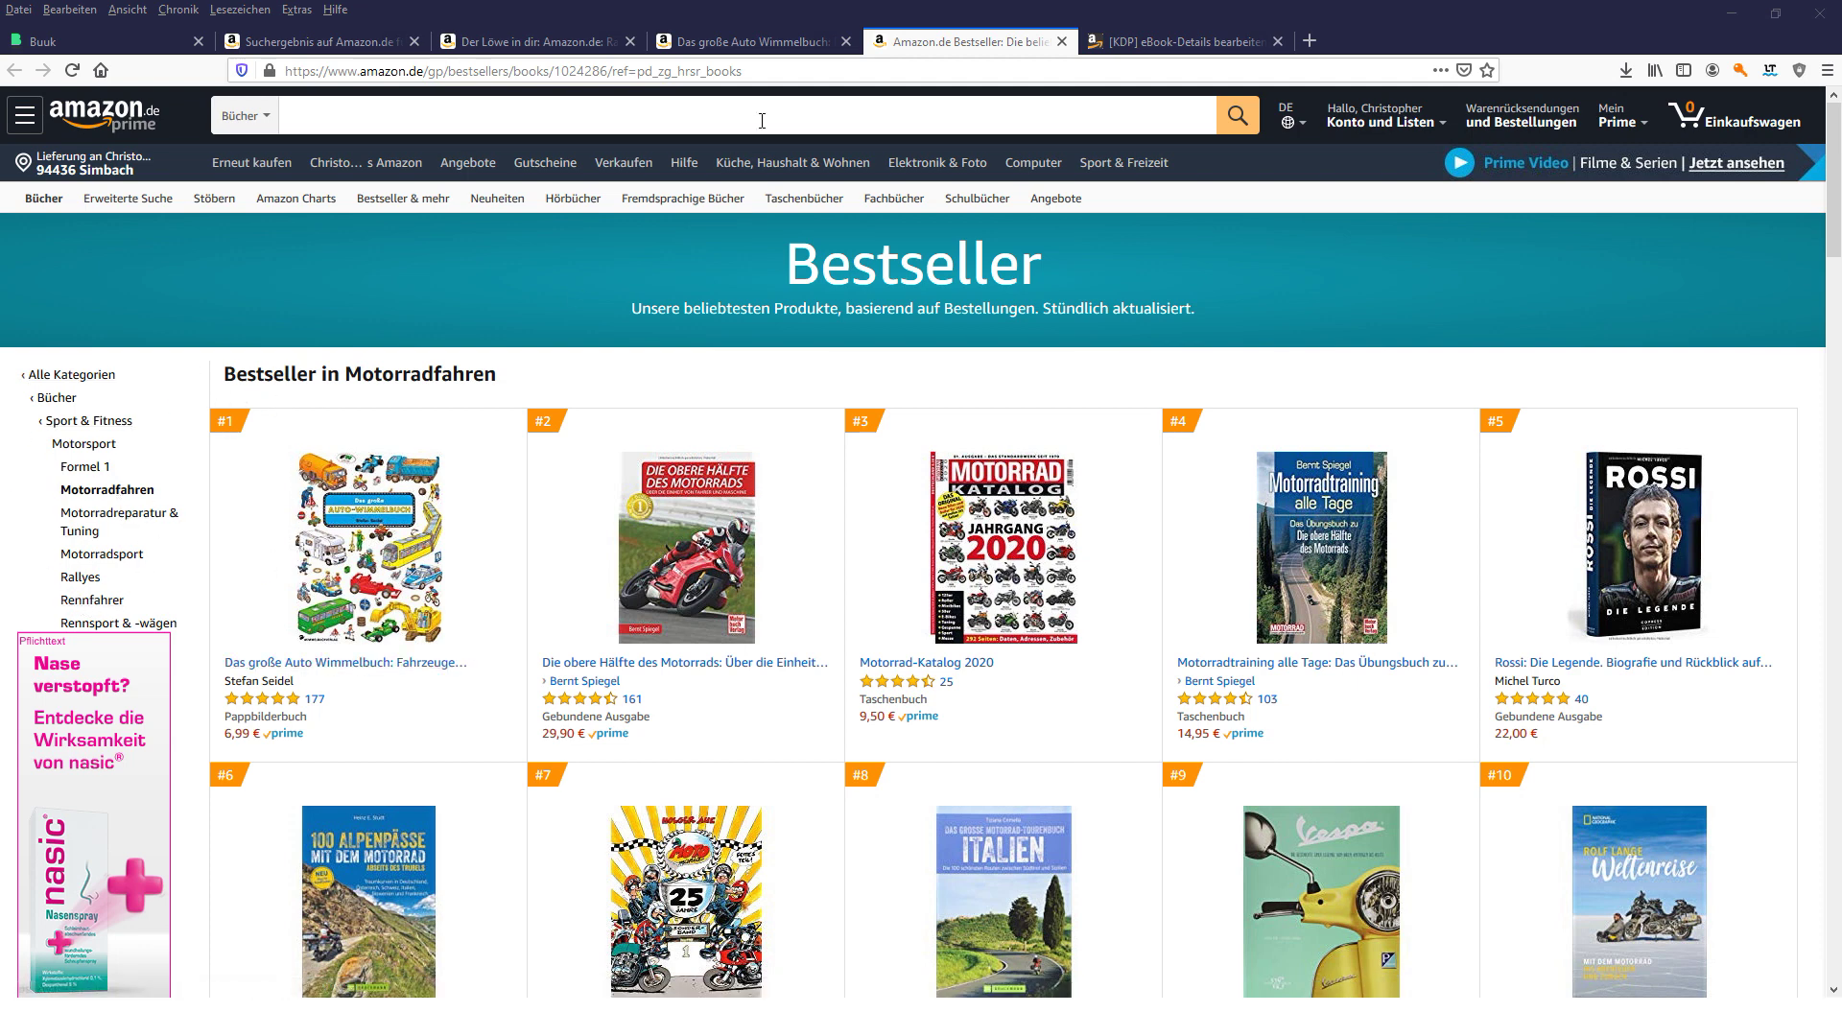
# - Open the category selection in the KDP eBook details and expand Sachbücher
pyautogui.click(1166, 36)
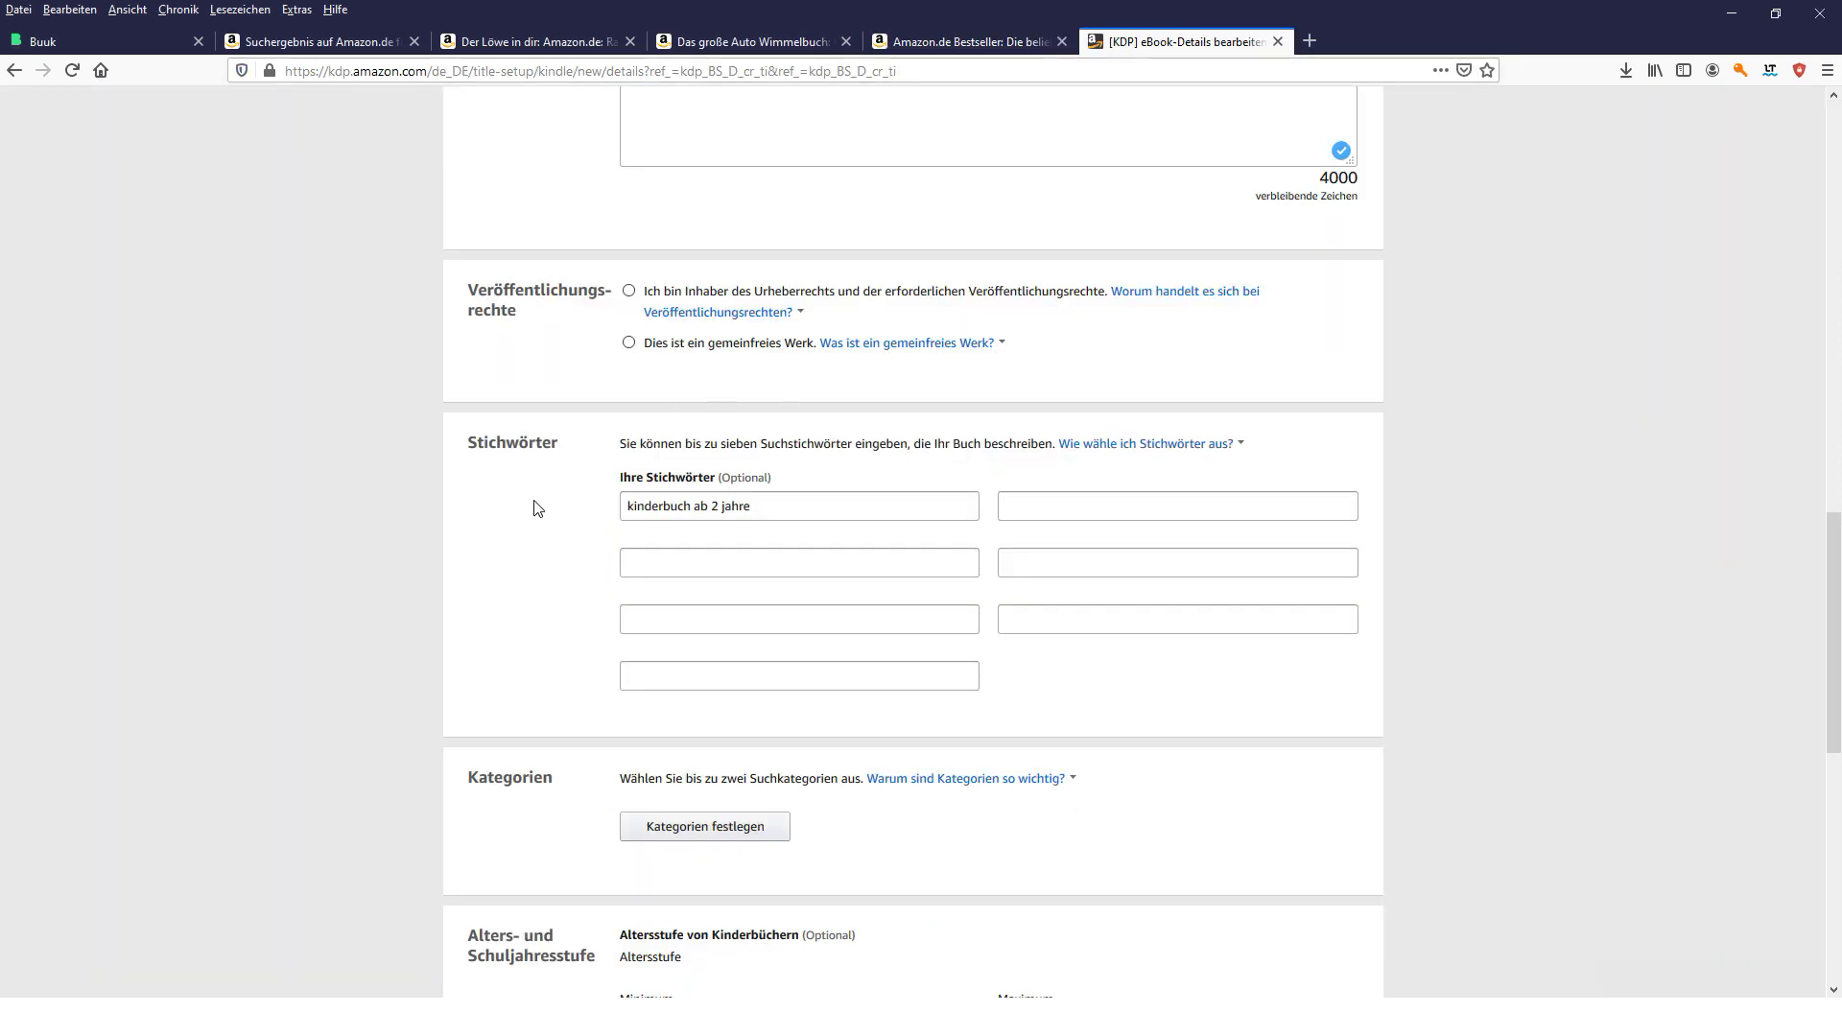
pyautogui.scroll(-3, 534, 509)
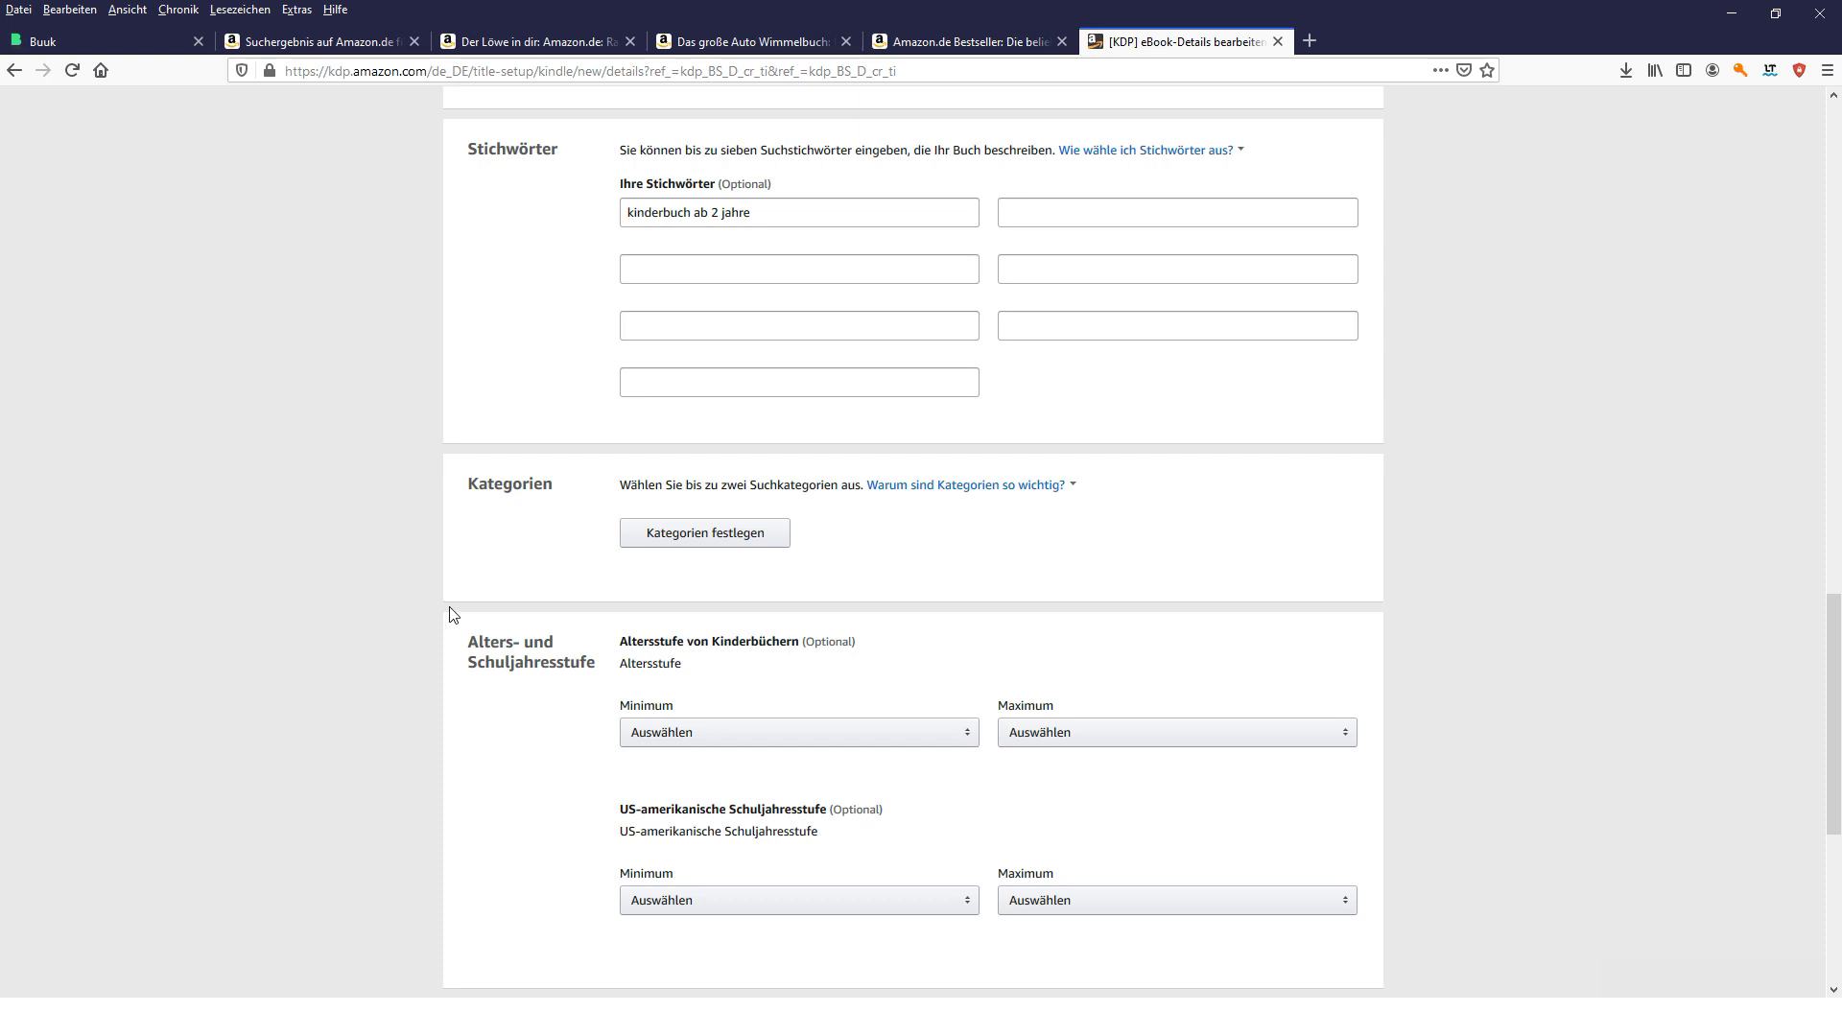
pyautogui.click(666, 544)
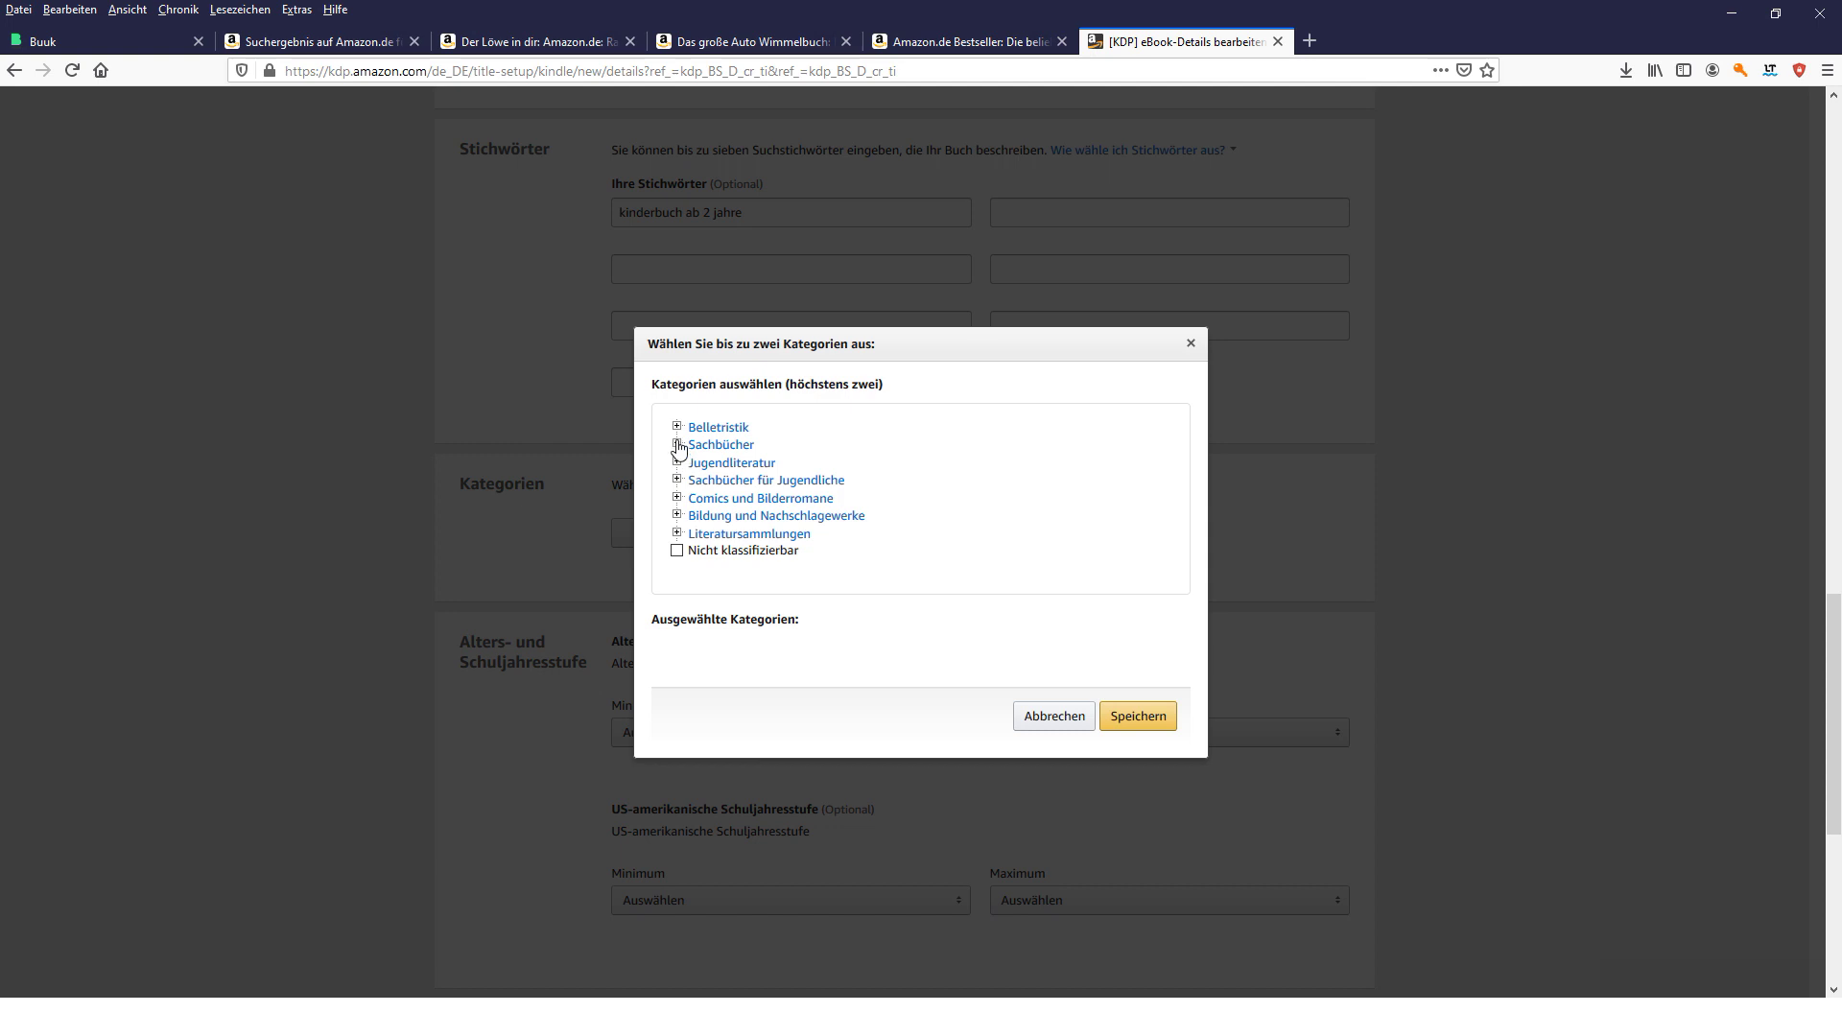
pyautogui.click(677, 444)
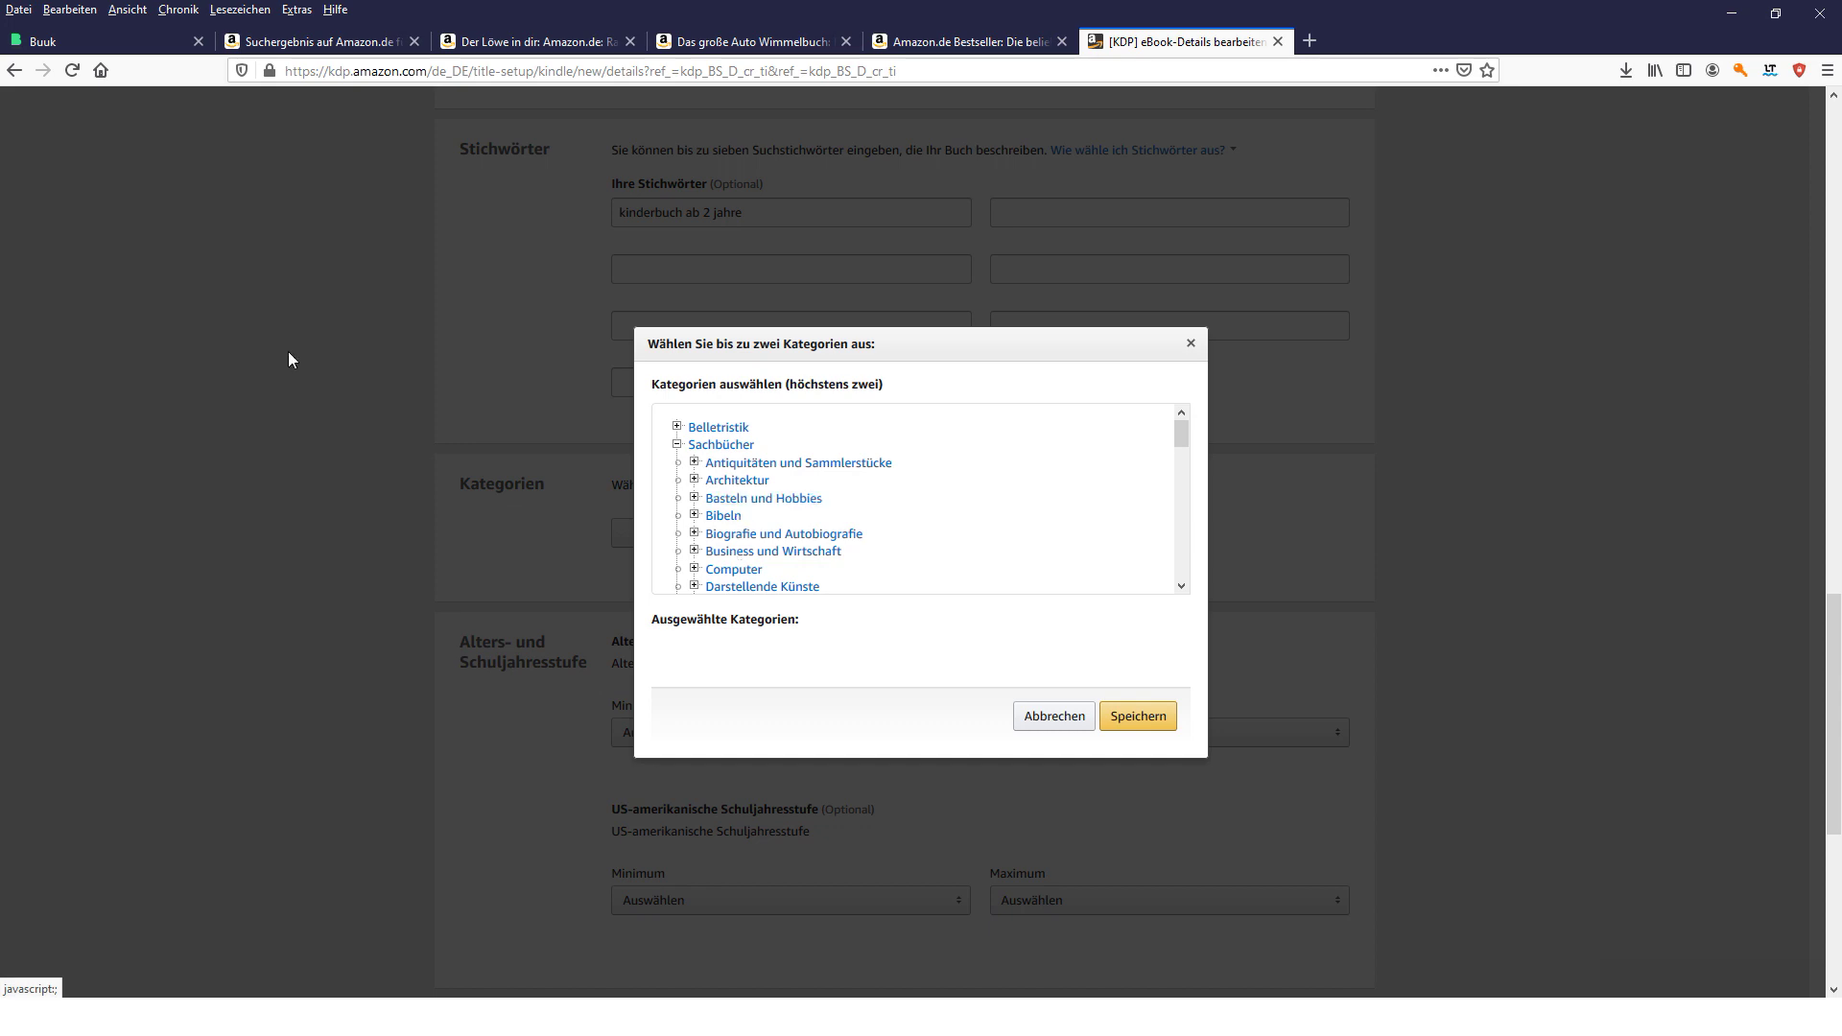
# - Compare the category ranks in the product information of "Der Löwe in dir" with the Sachbücher subcategories offered in KDP
pyautogui.click(509, 43)
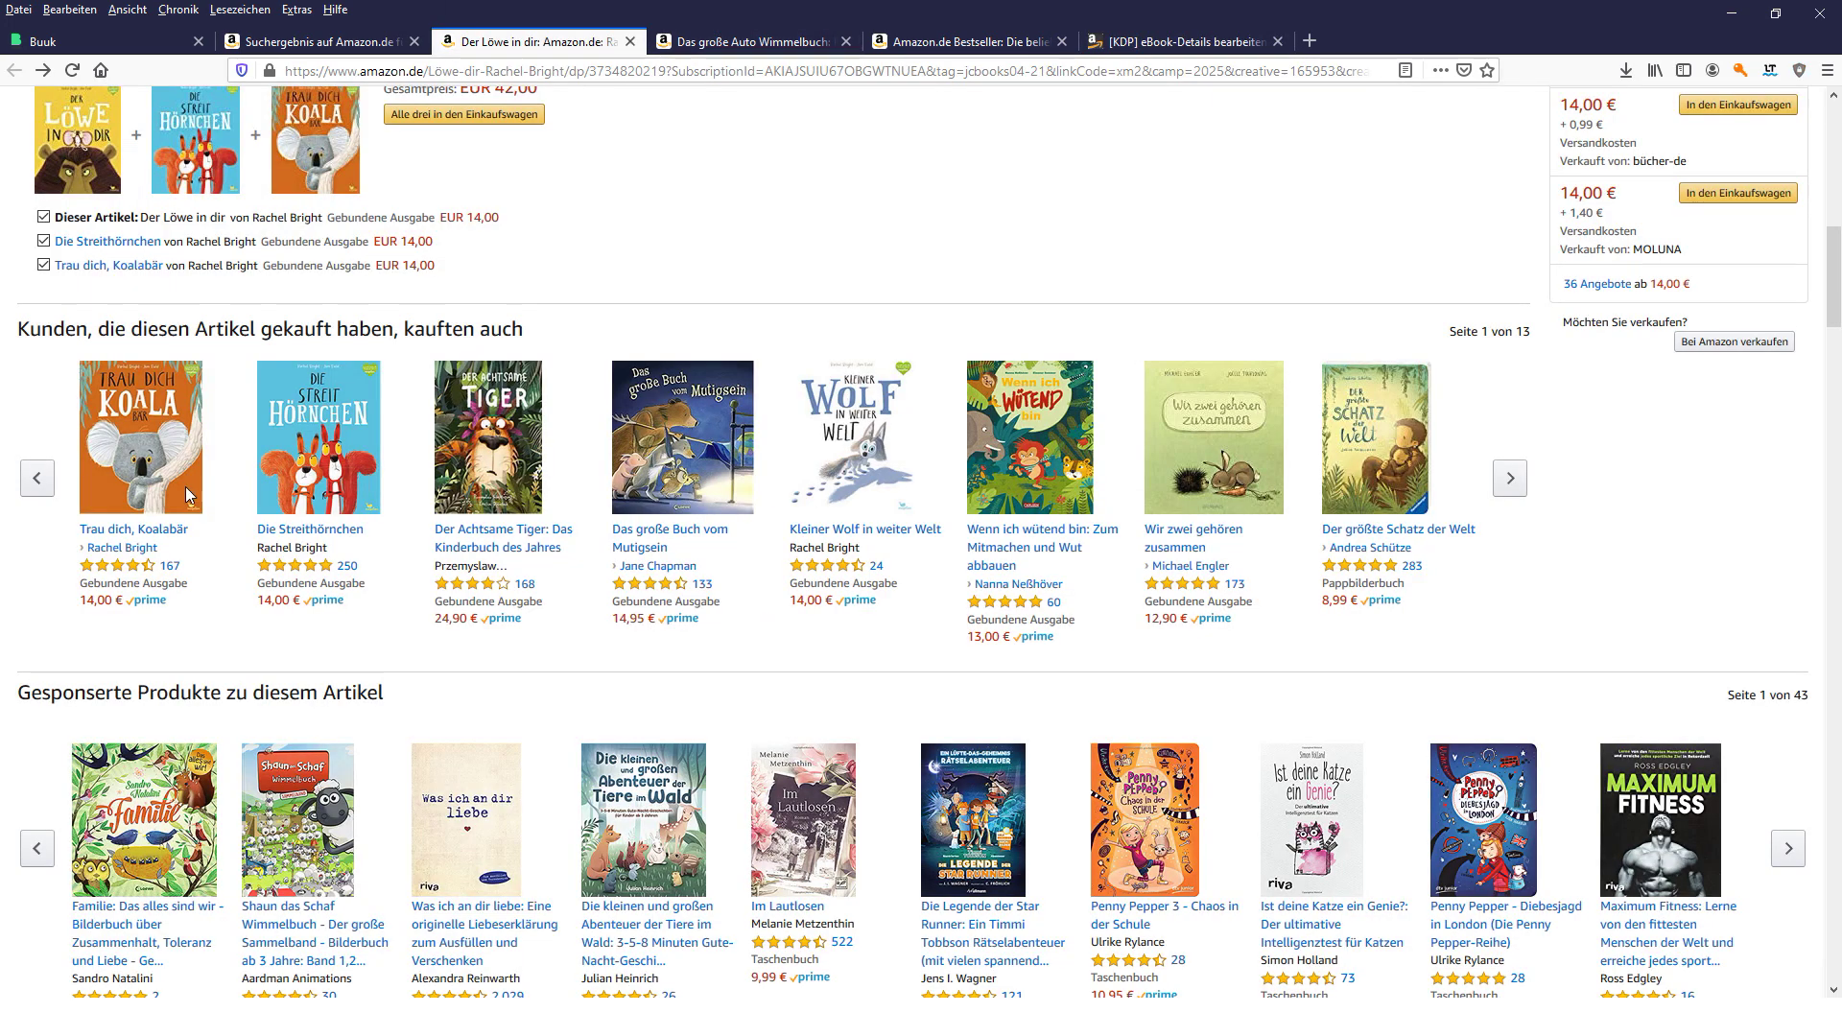
pyautogui.scroll(-10, 192, 494)
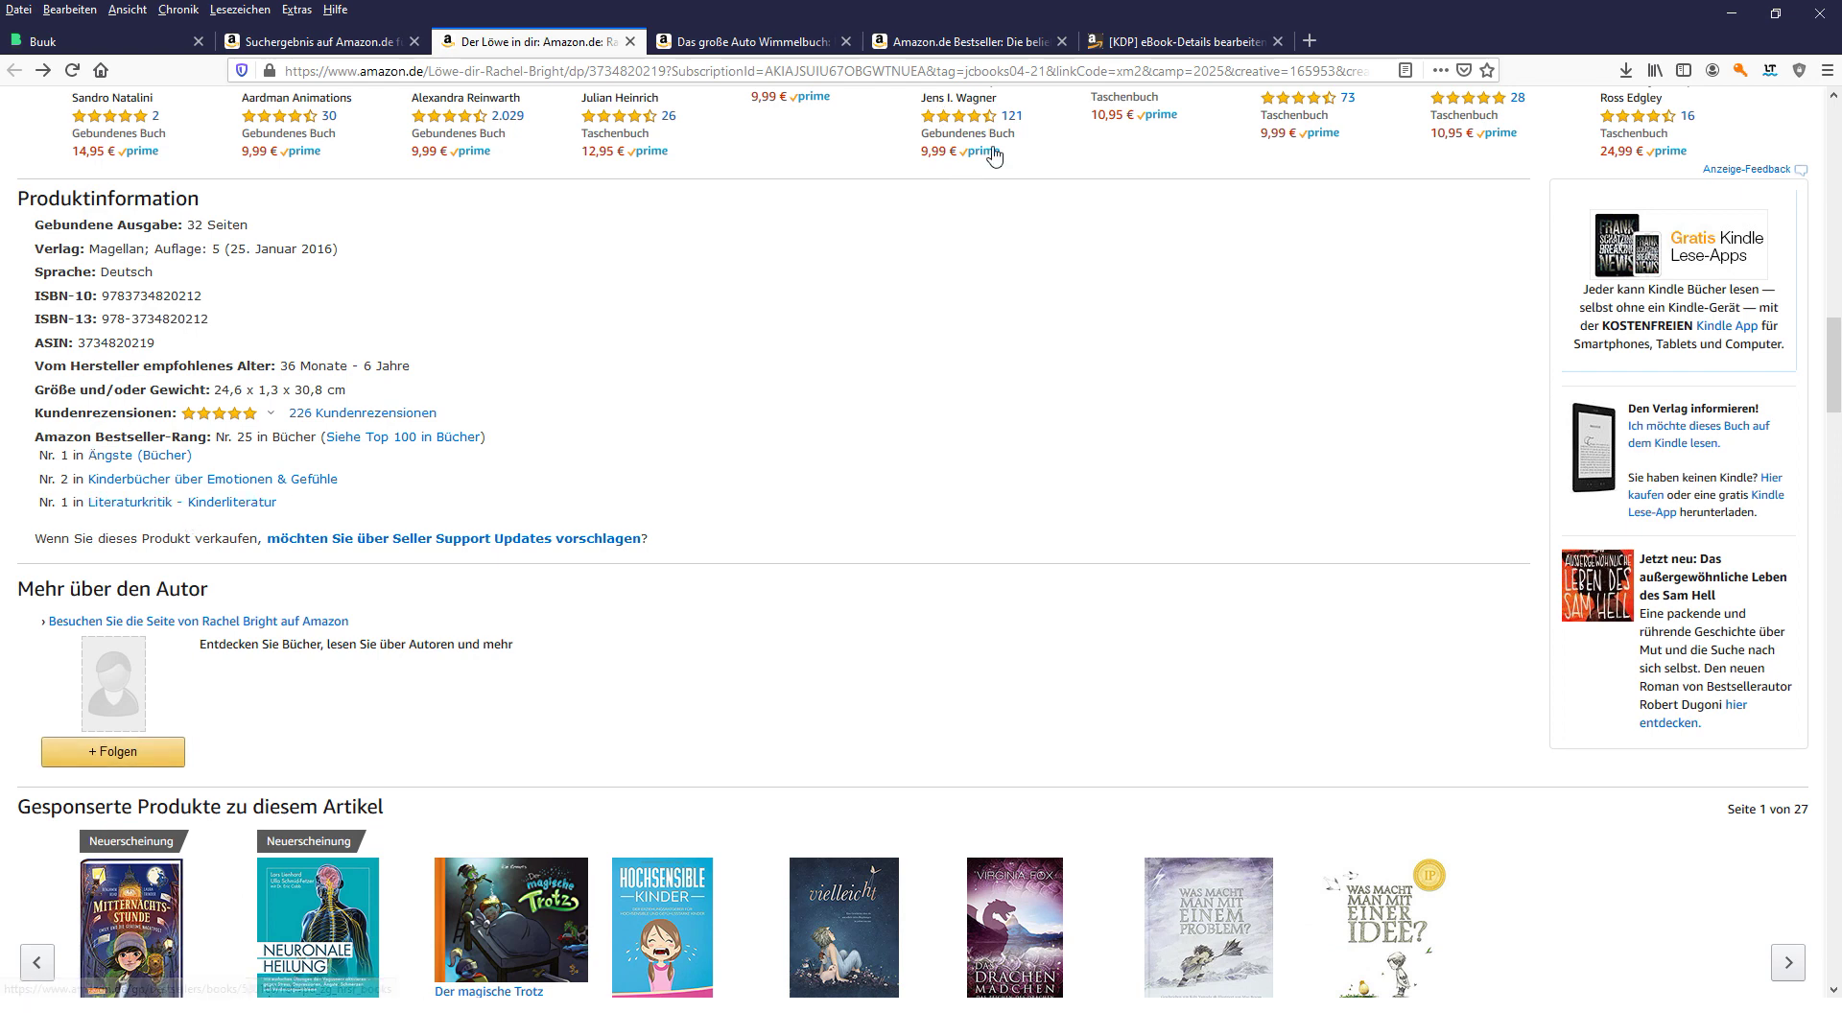
pyautogui.click(1185, 41)
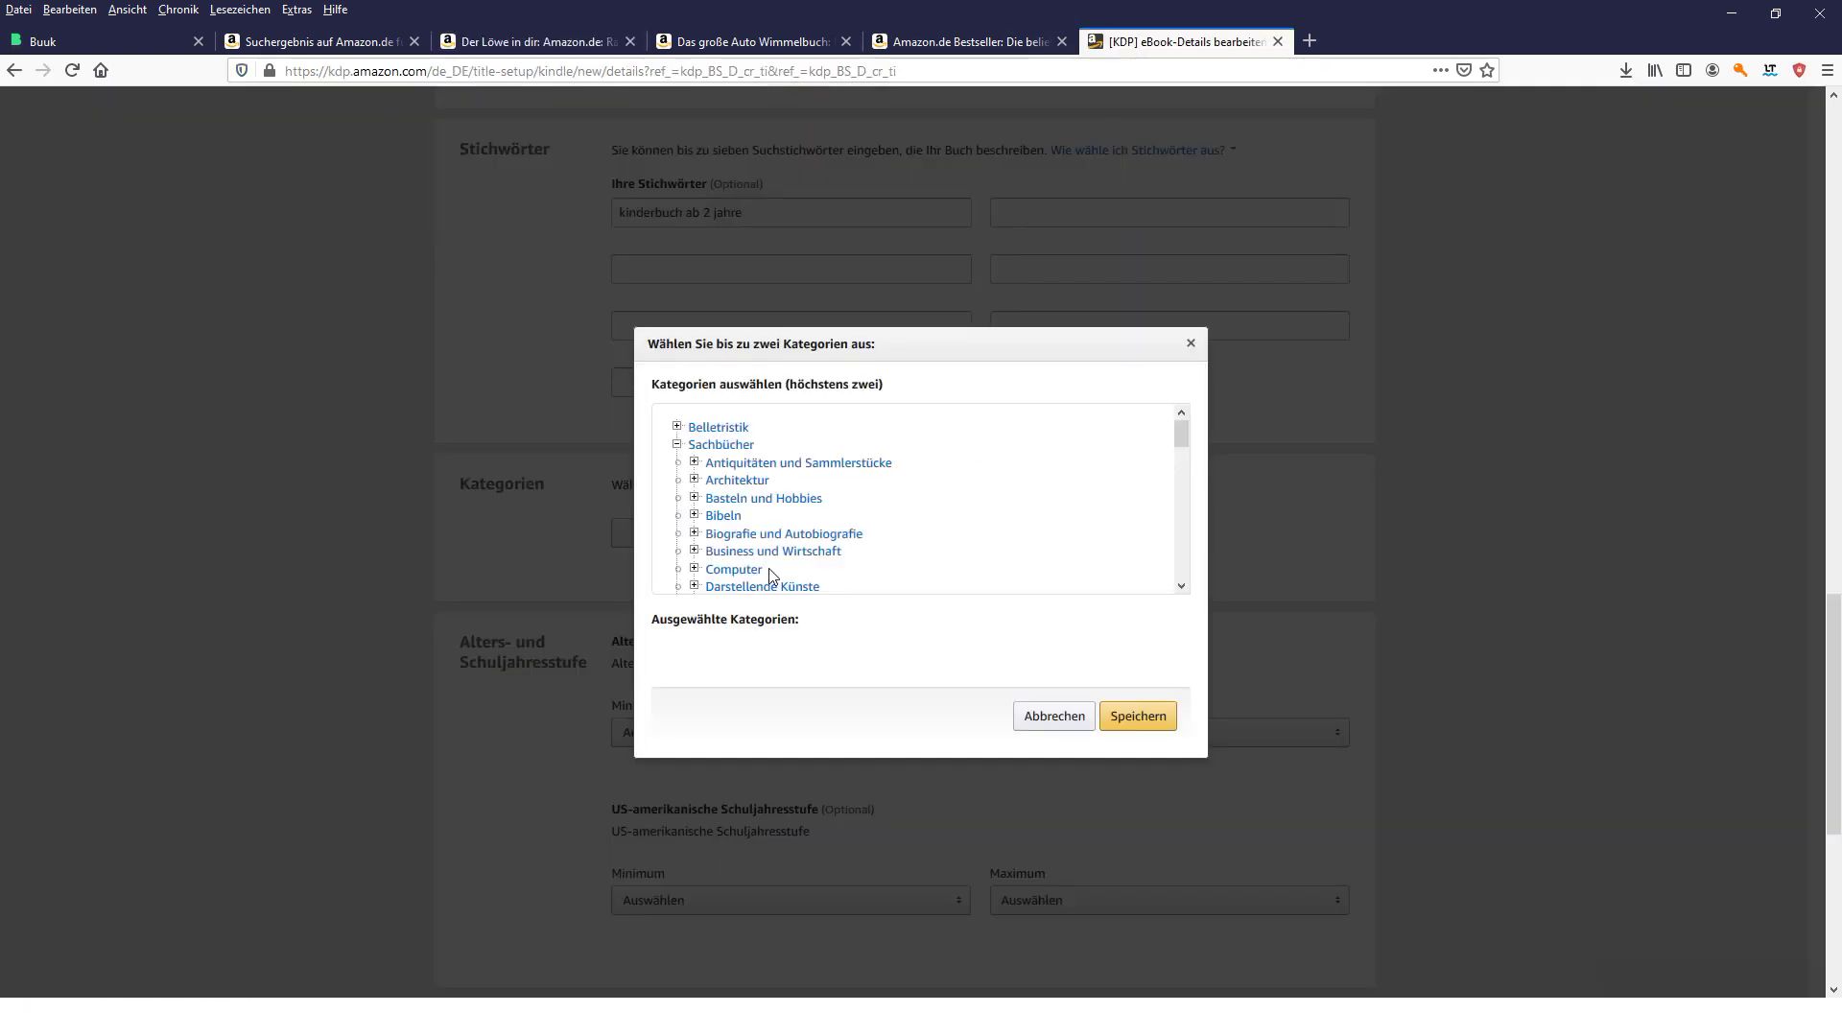
pyautogui.scroll(-5, 789, 530)
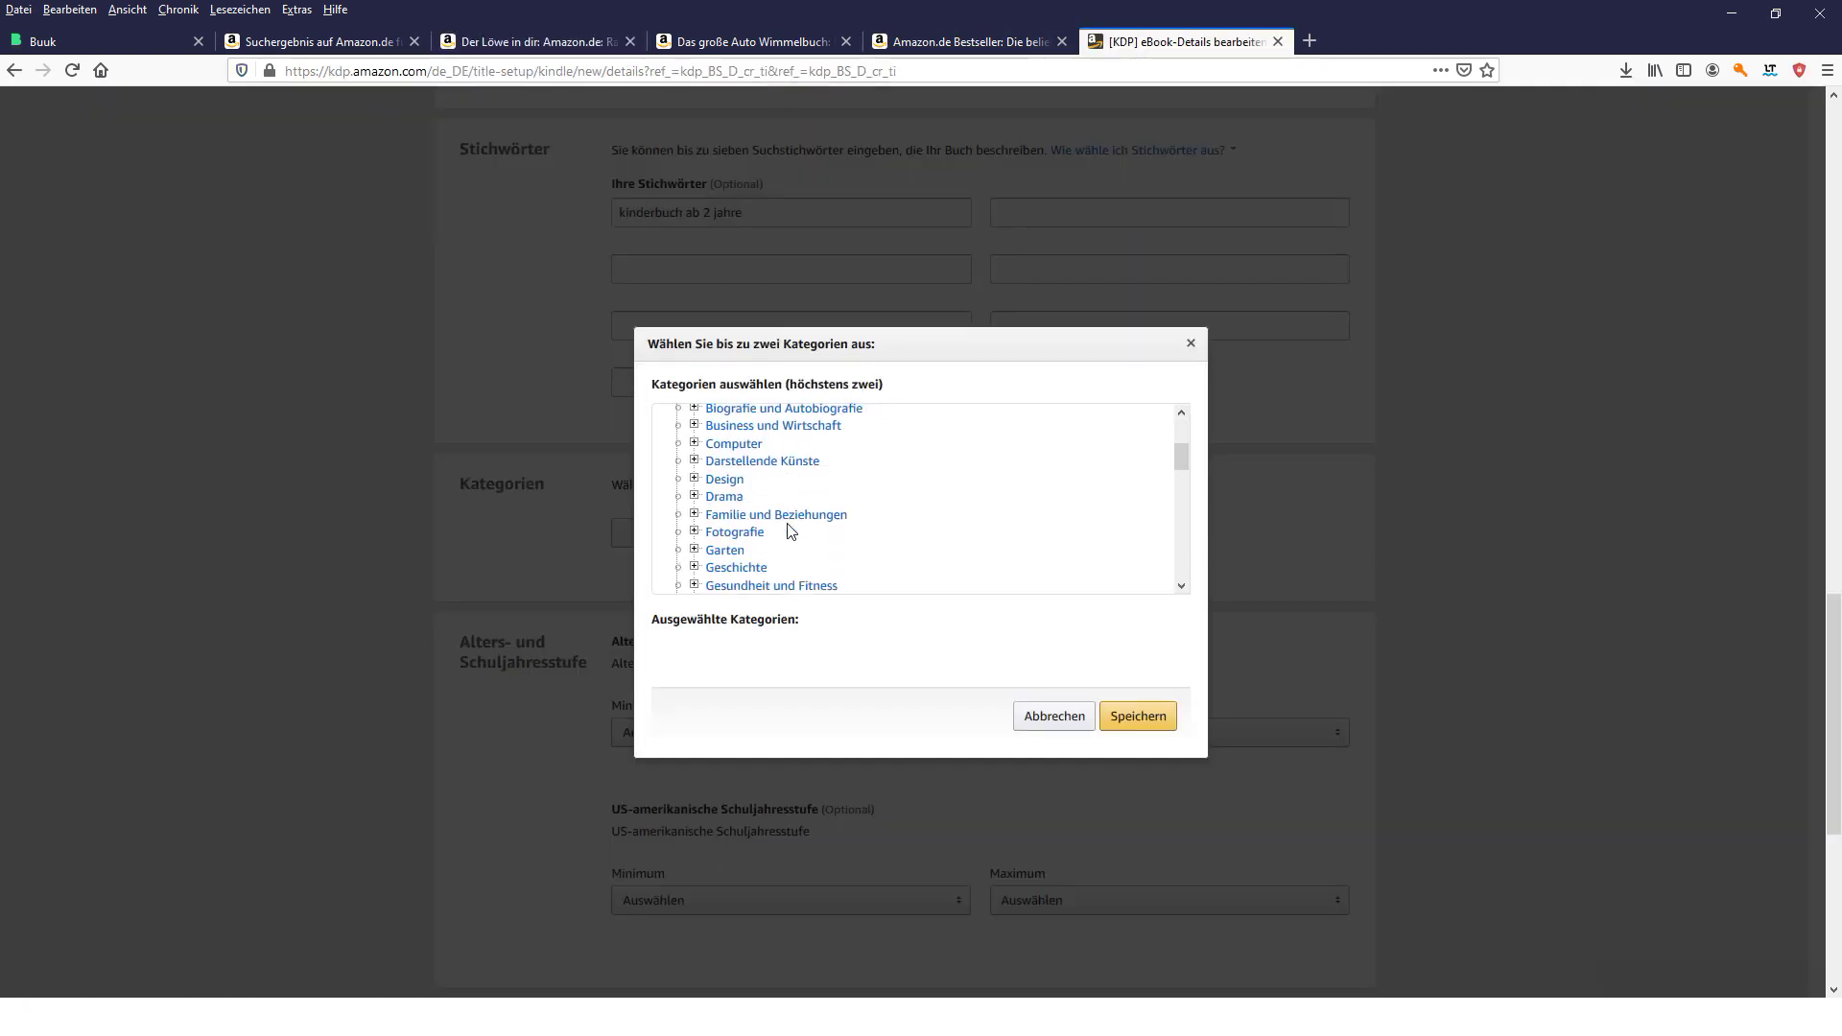
pyautogui.scroll(5, 742, 521)
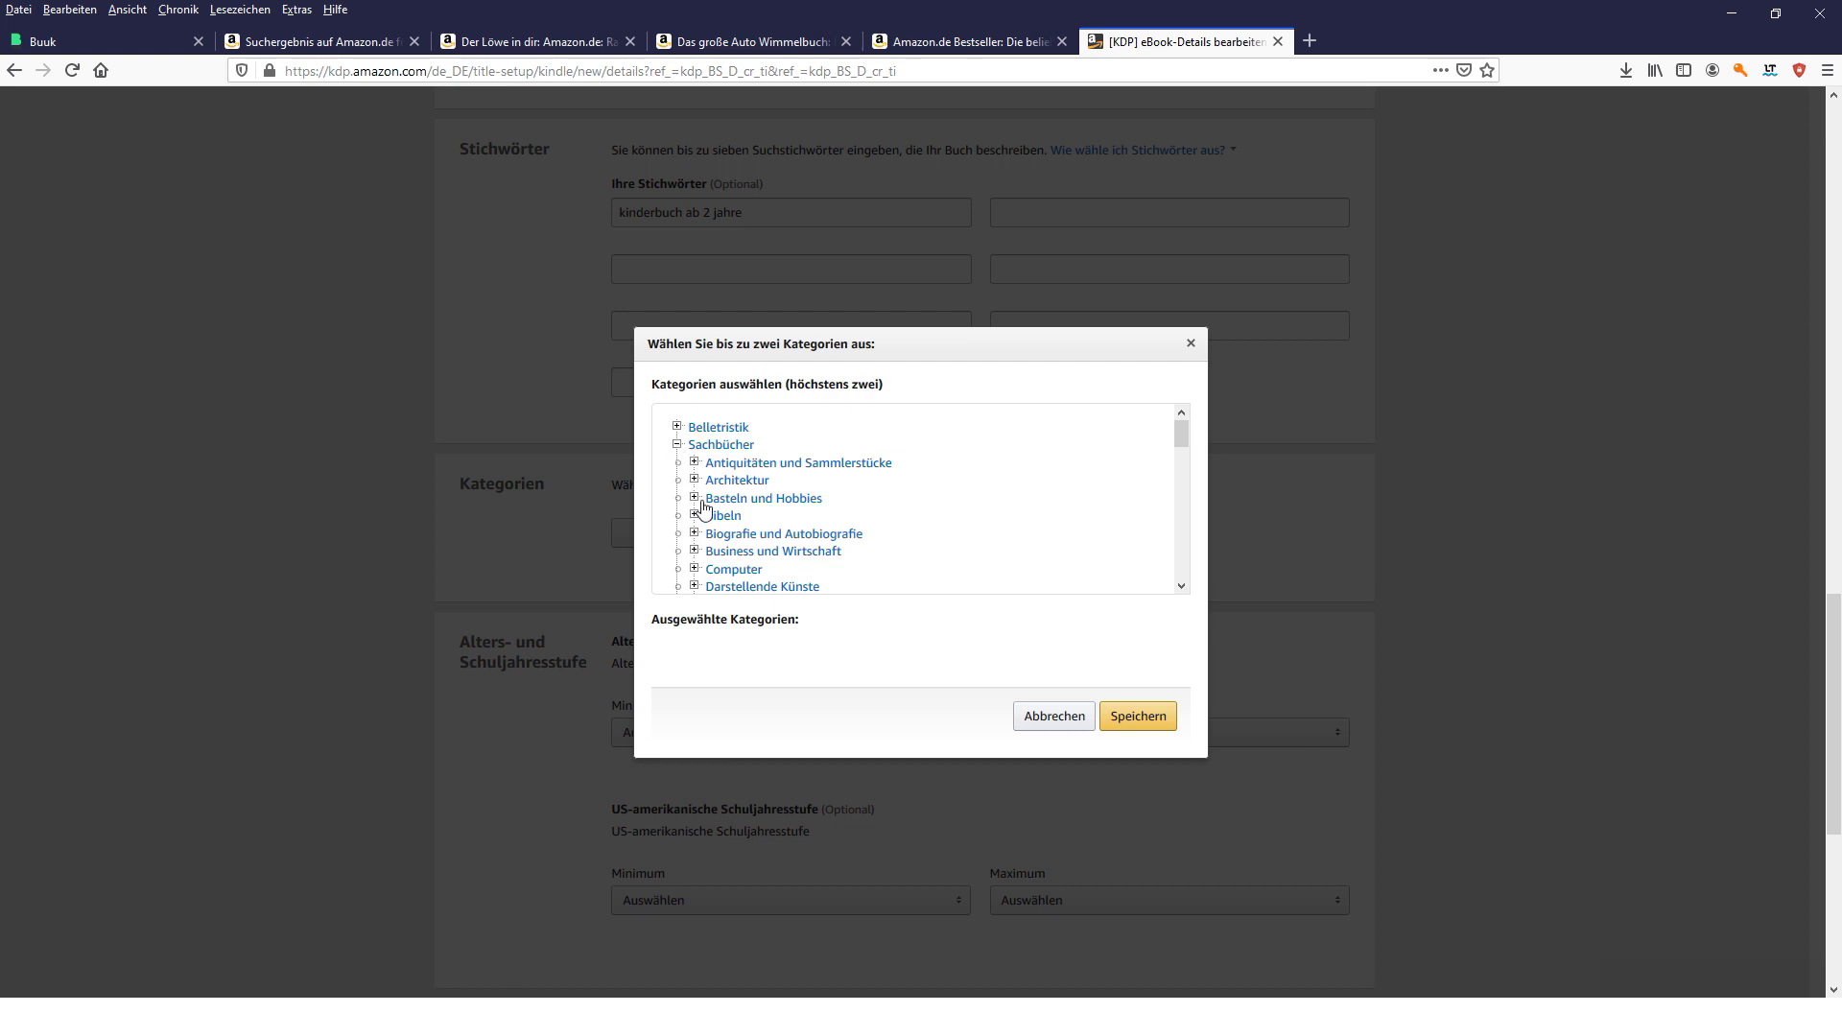
pyautogui.click(528, 41)
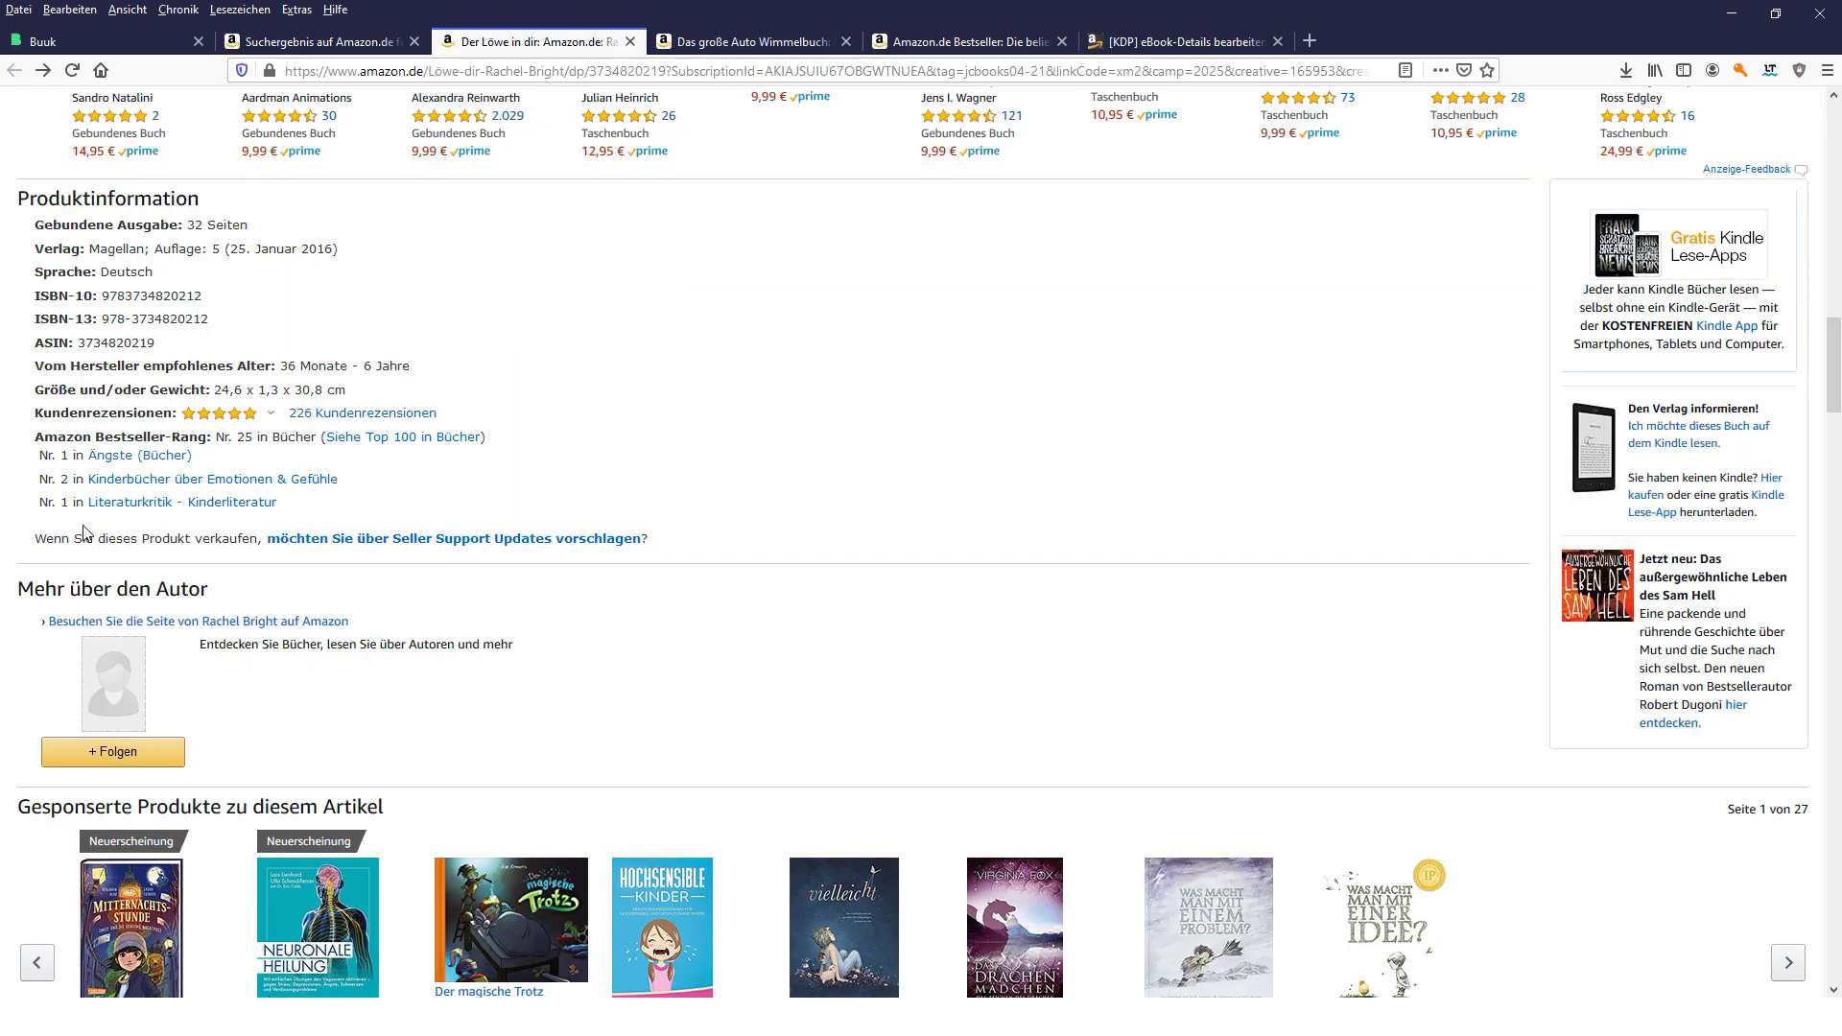
pyautogui.moveTo(301, 509); pyautogui.dragTo(3, 463)
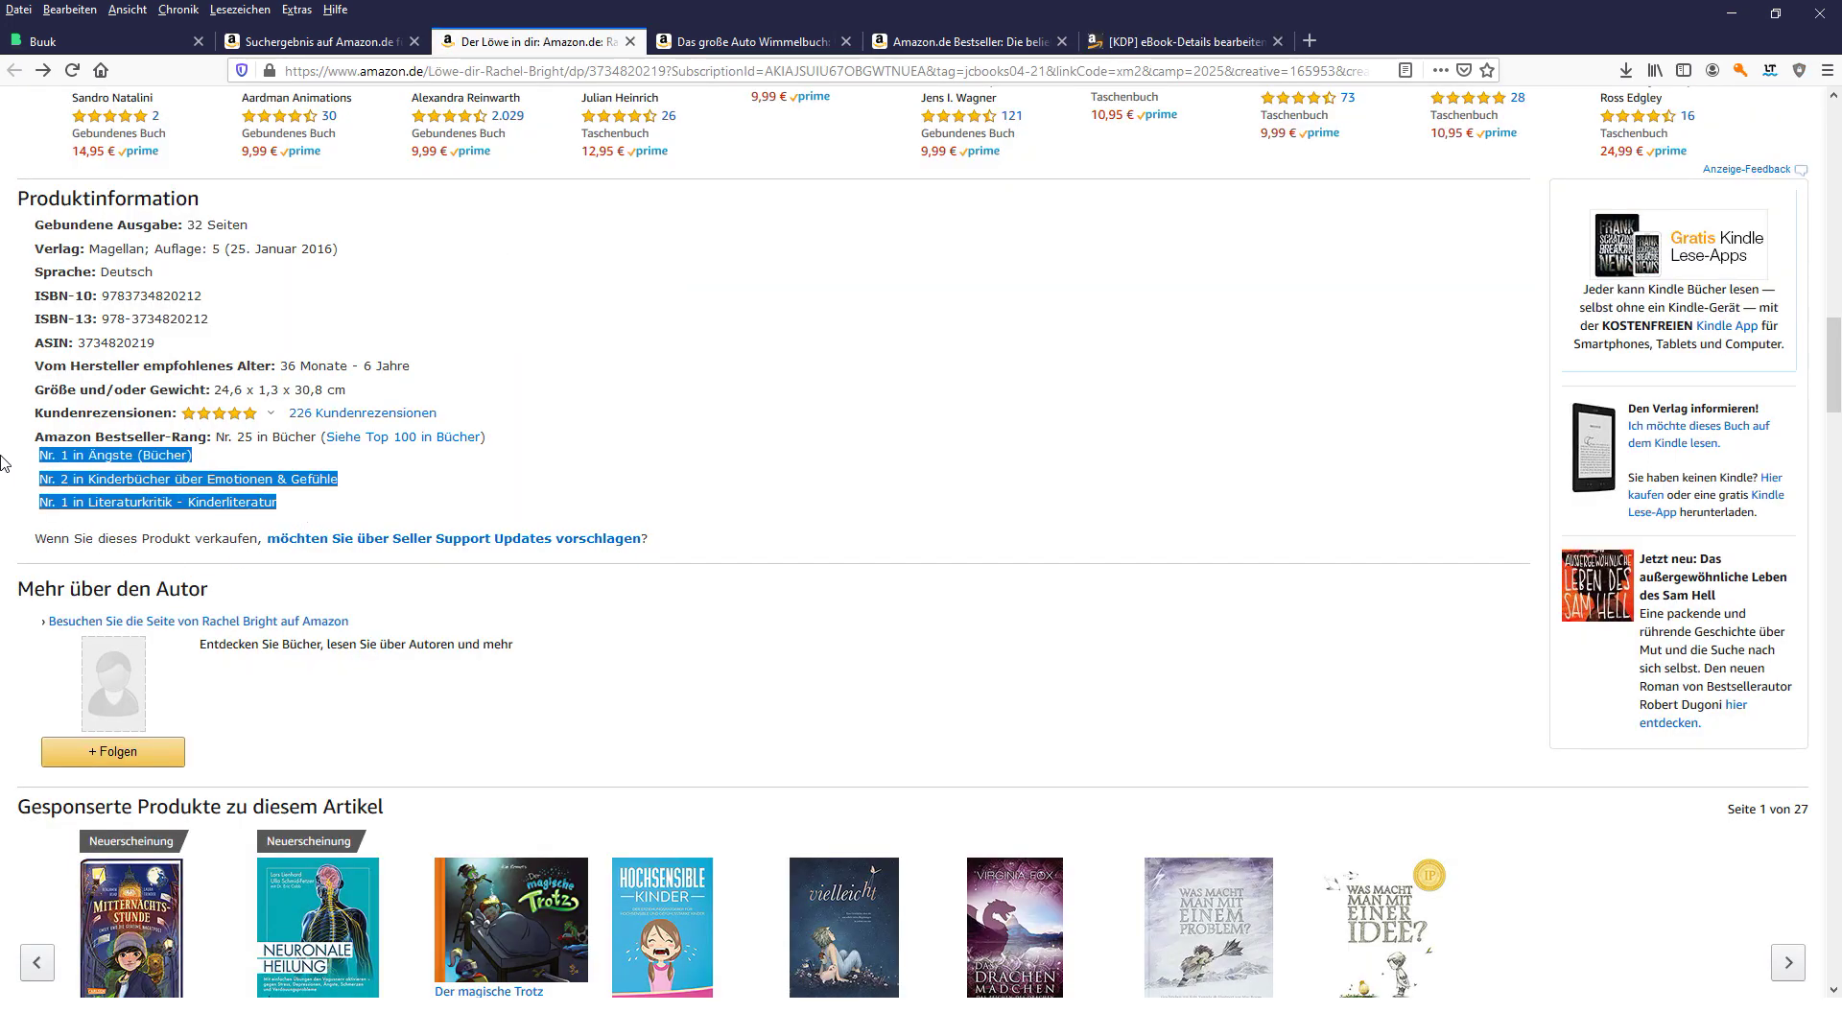
pyautogui.click(1168, 39)
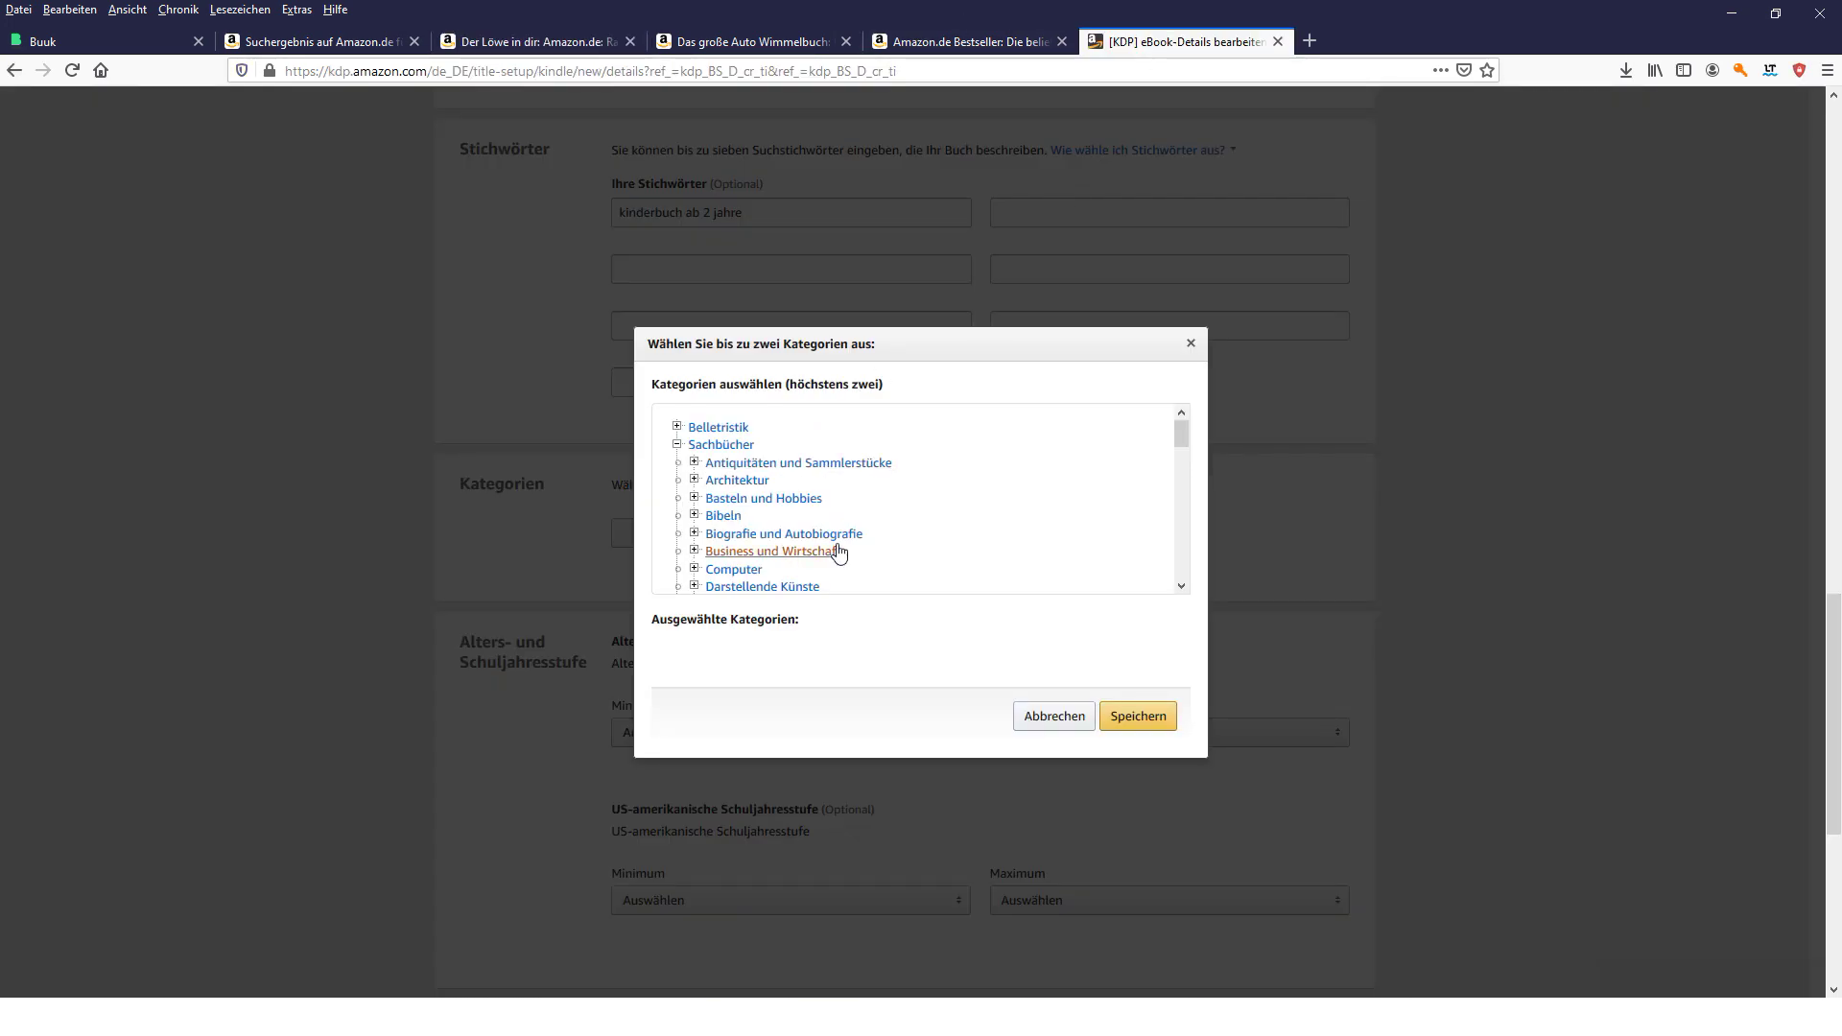
# - Collapse Sachbücher, expand Jugendliteratur instead and look through its subcategories
pyautogui.click(677, 444)
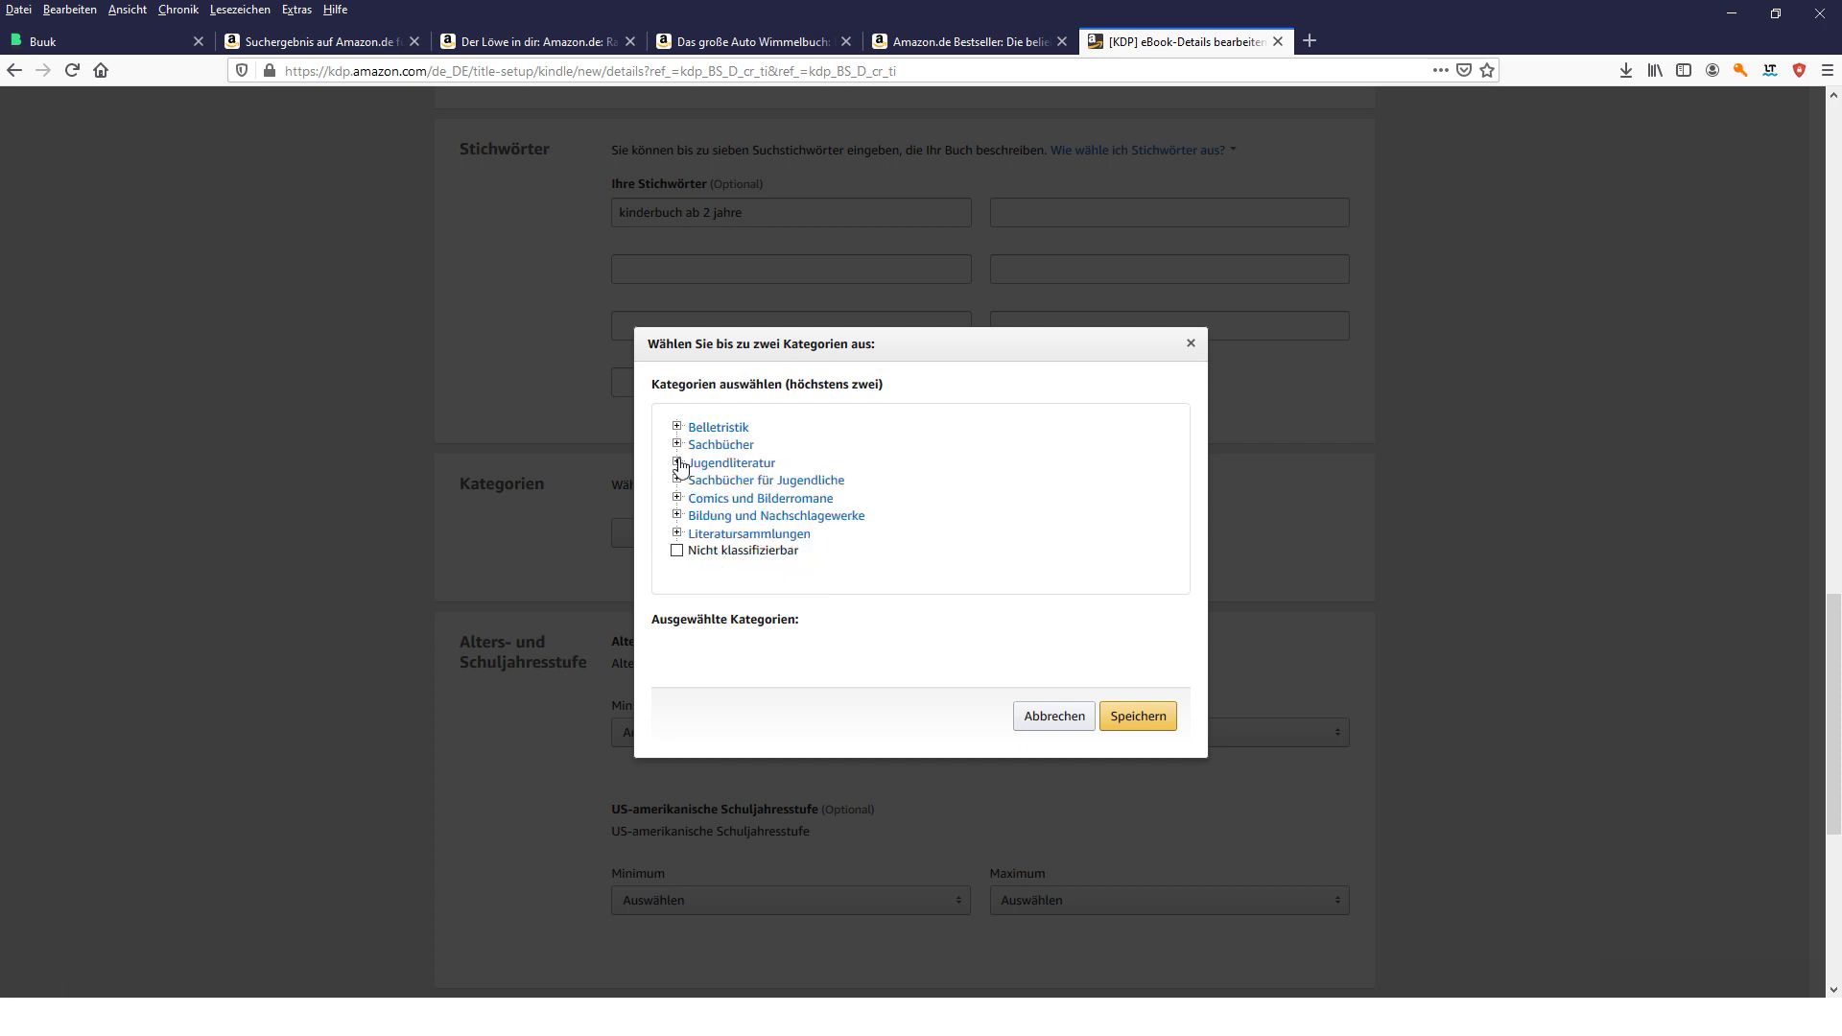
pyautogui.click(677, 463)
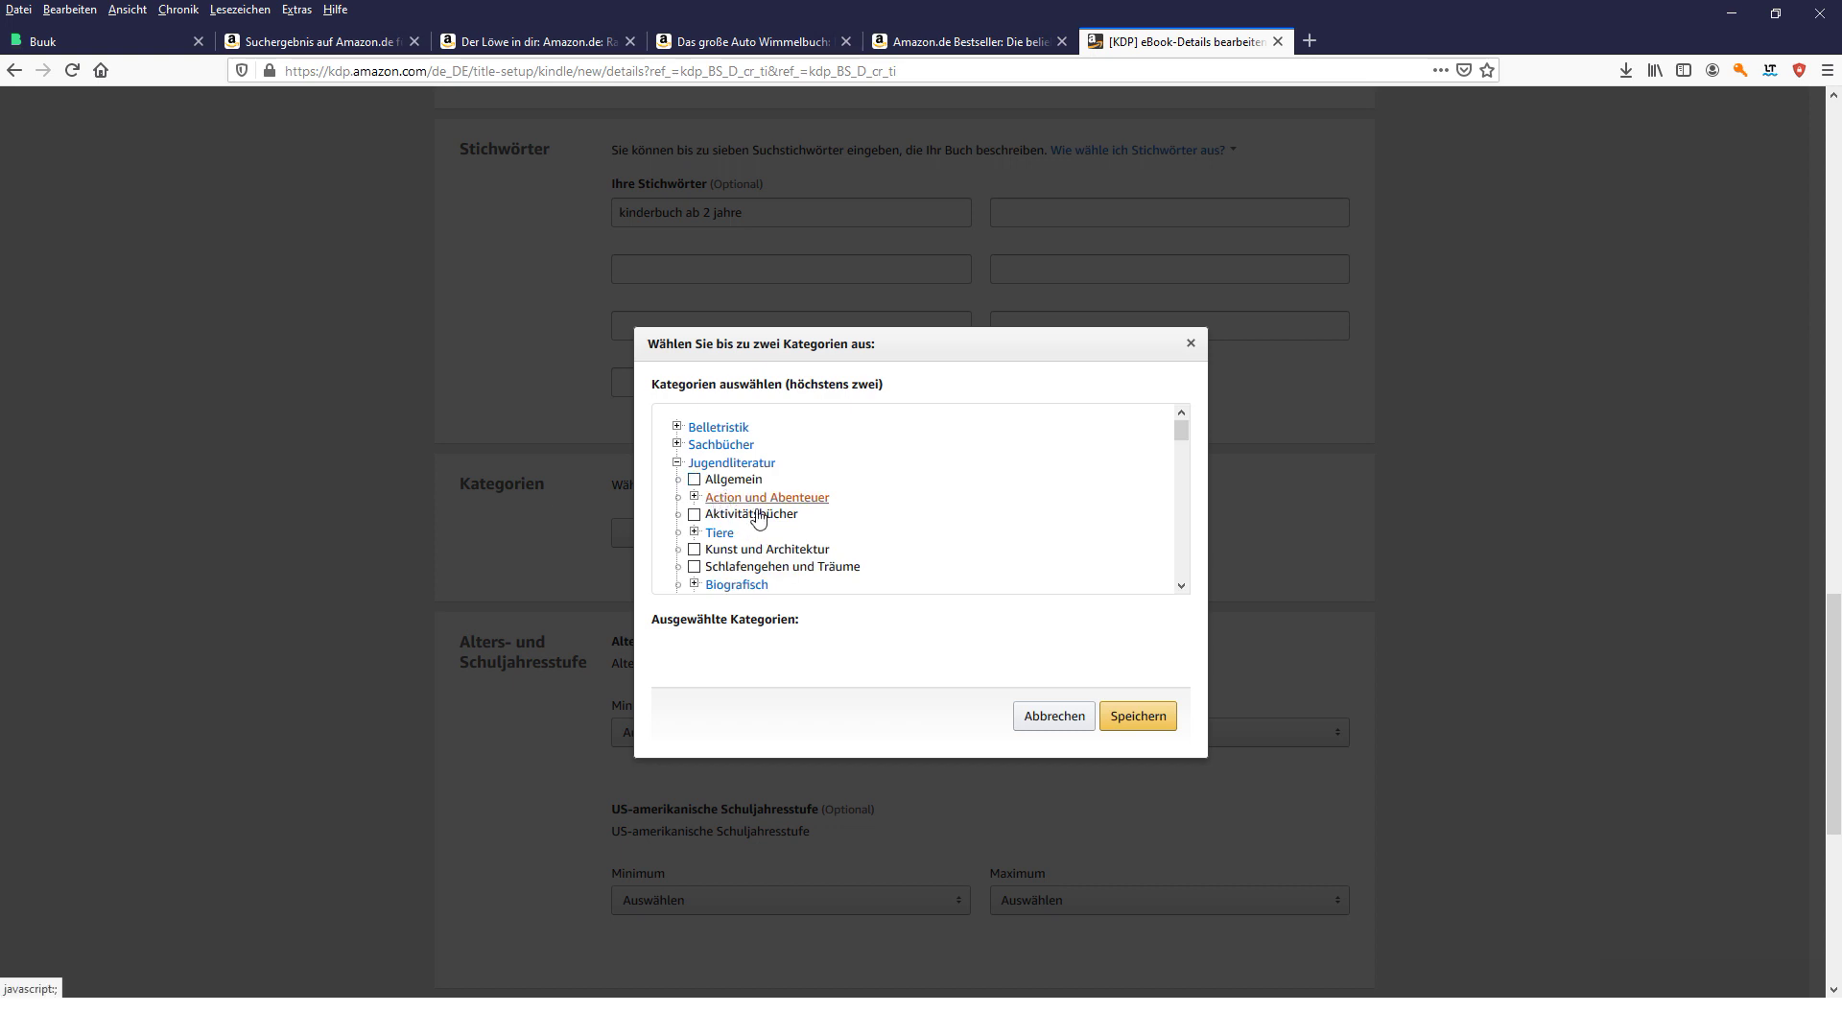
pyautogui.scroll(-2, 767, 538)
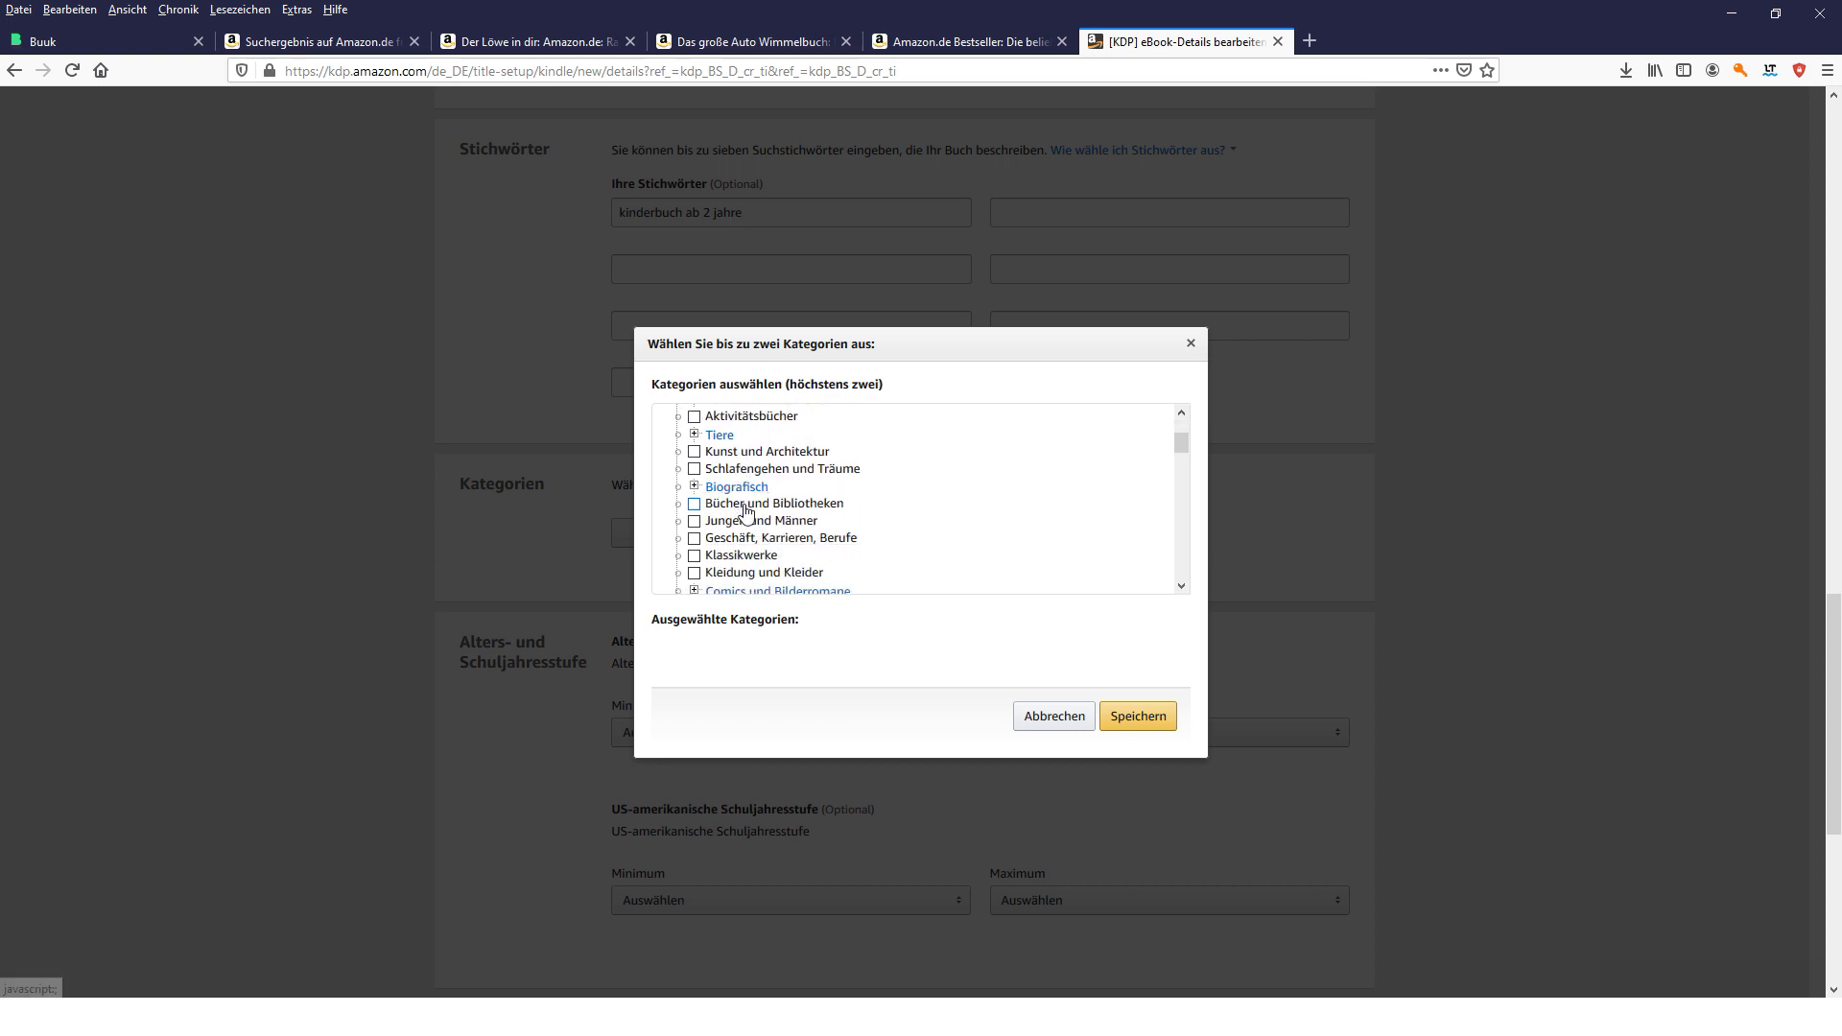
pyautogui.scroll(-4, 752, 526)
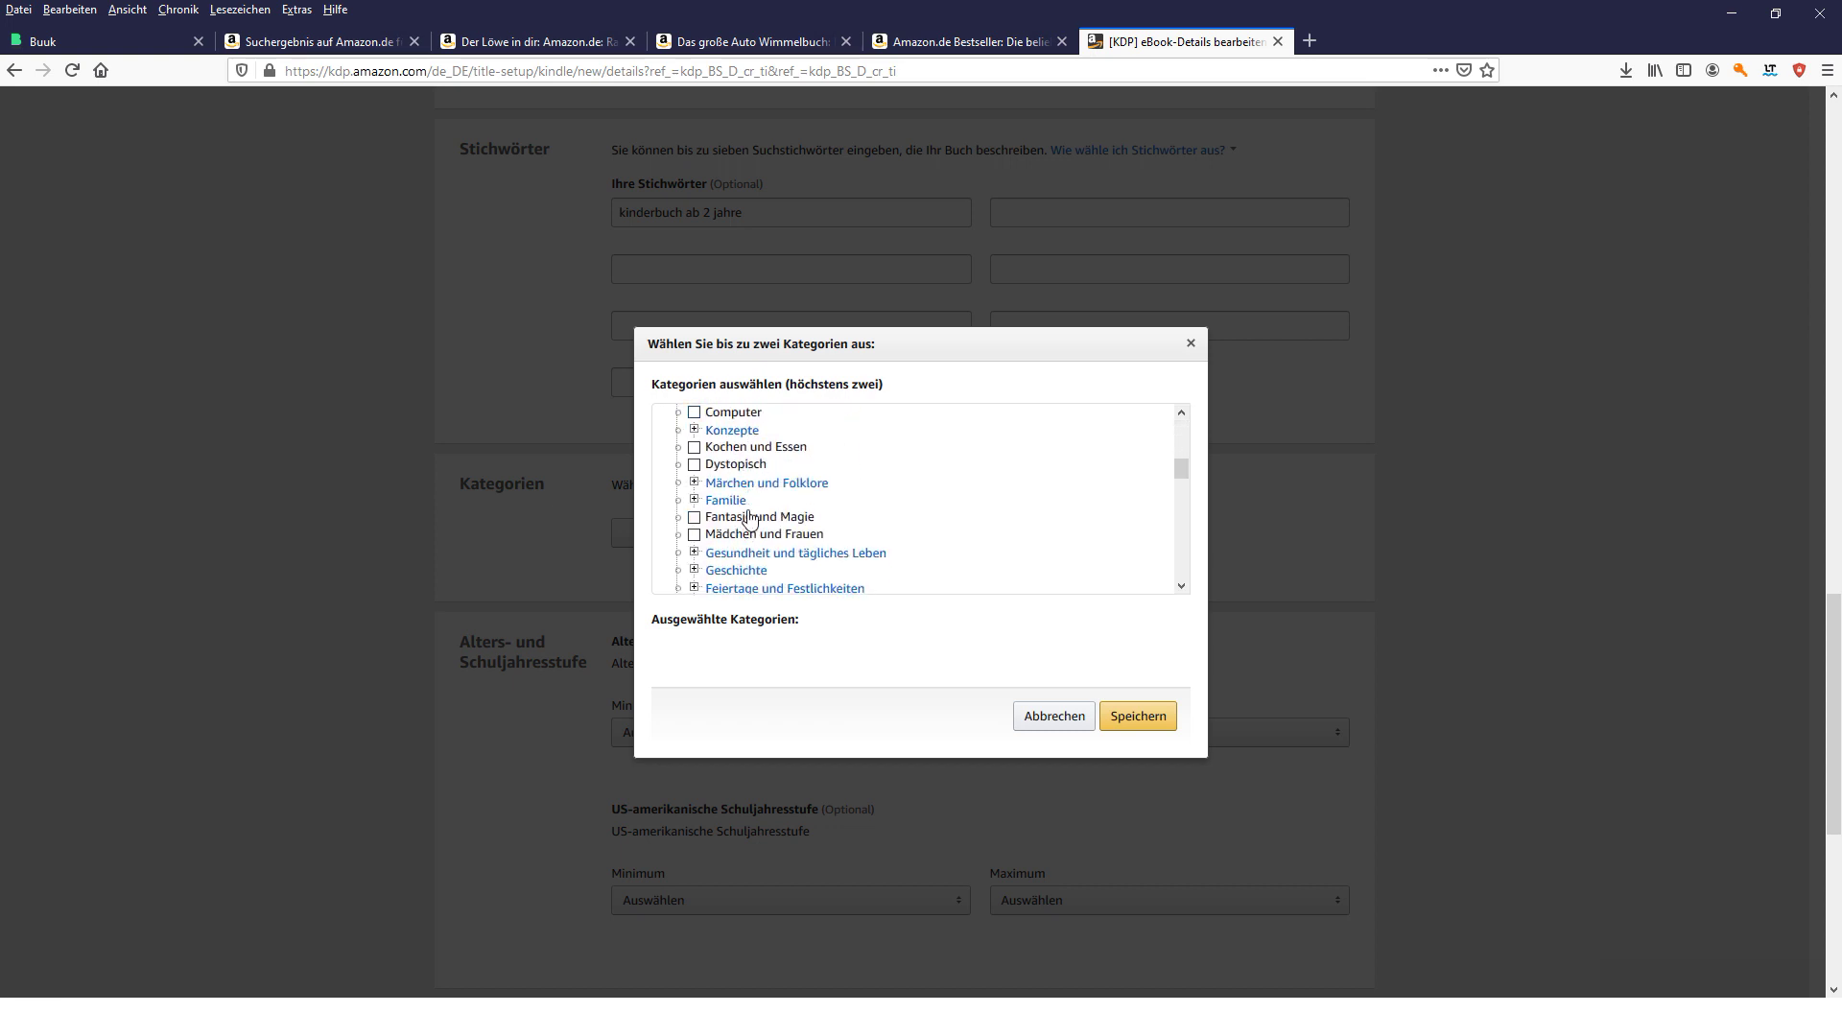
pyautogui.scroll(-5, 749, 519)
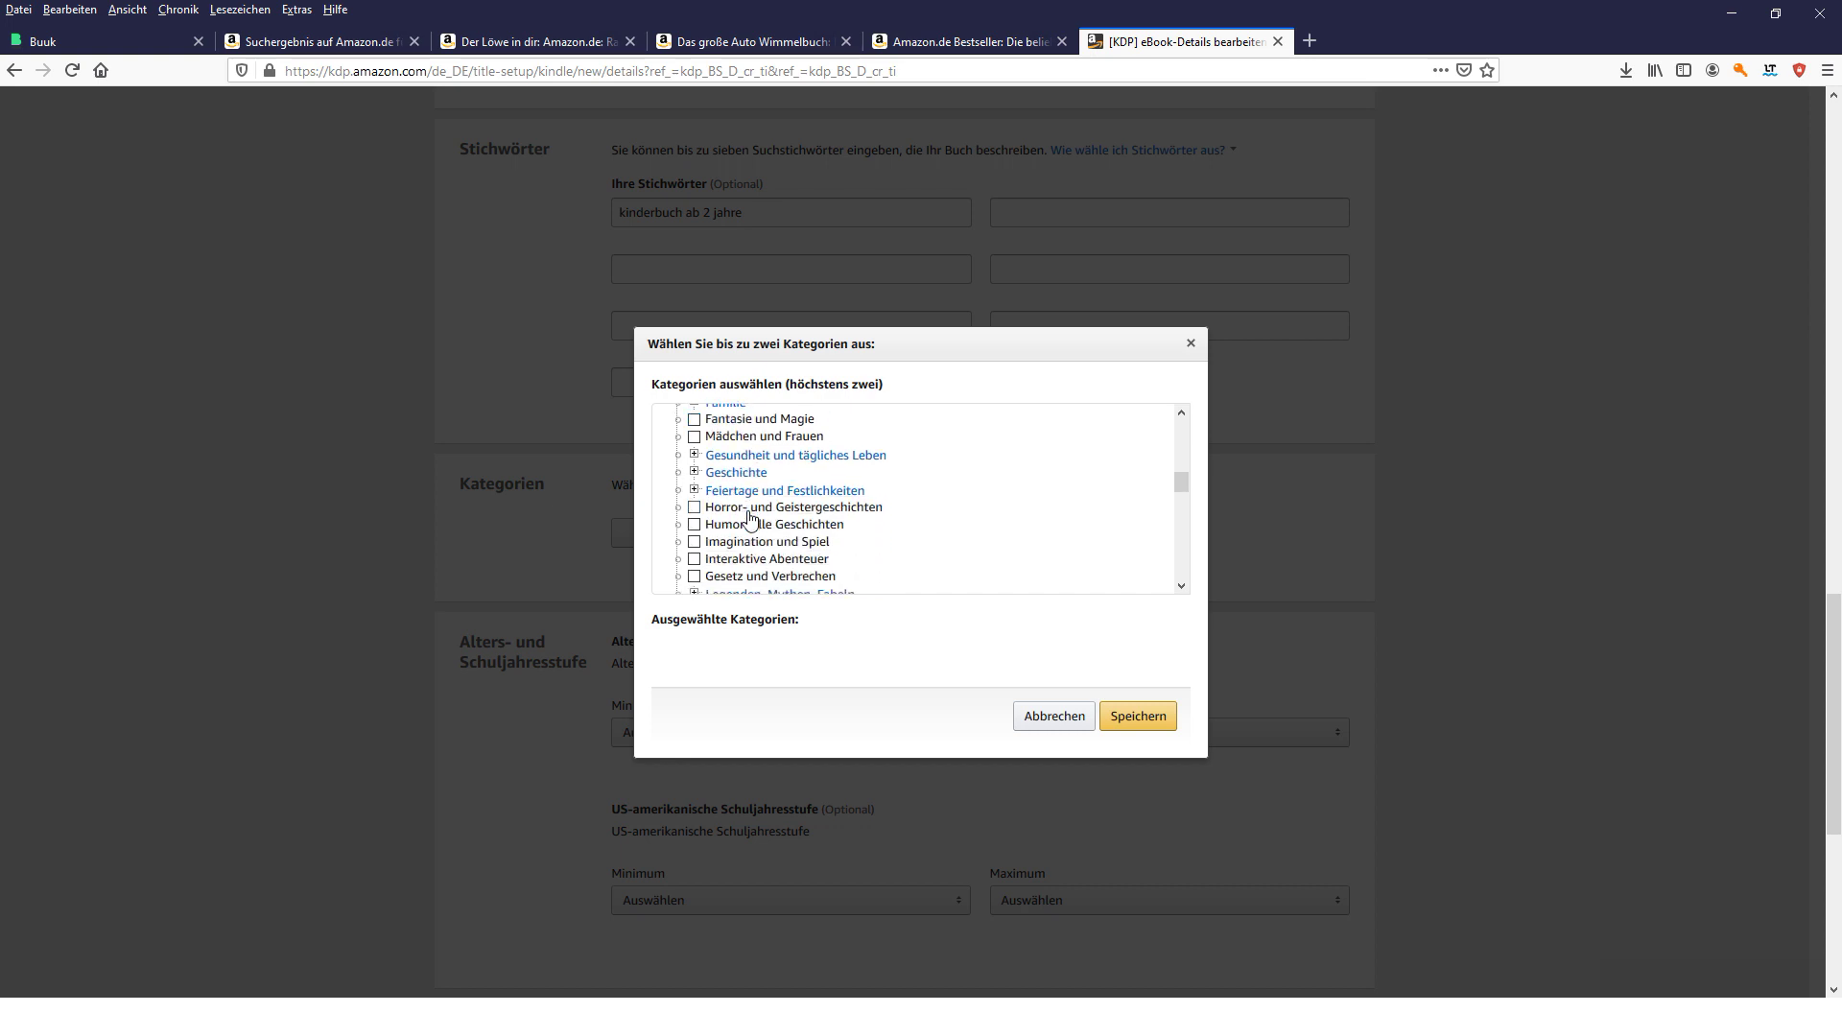
pyautogui.scroll(-2, 757, 529)
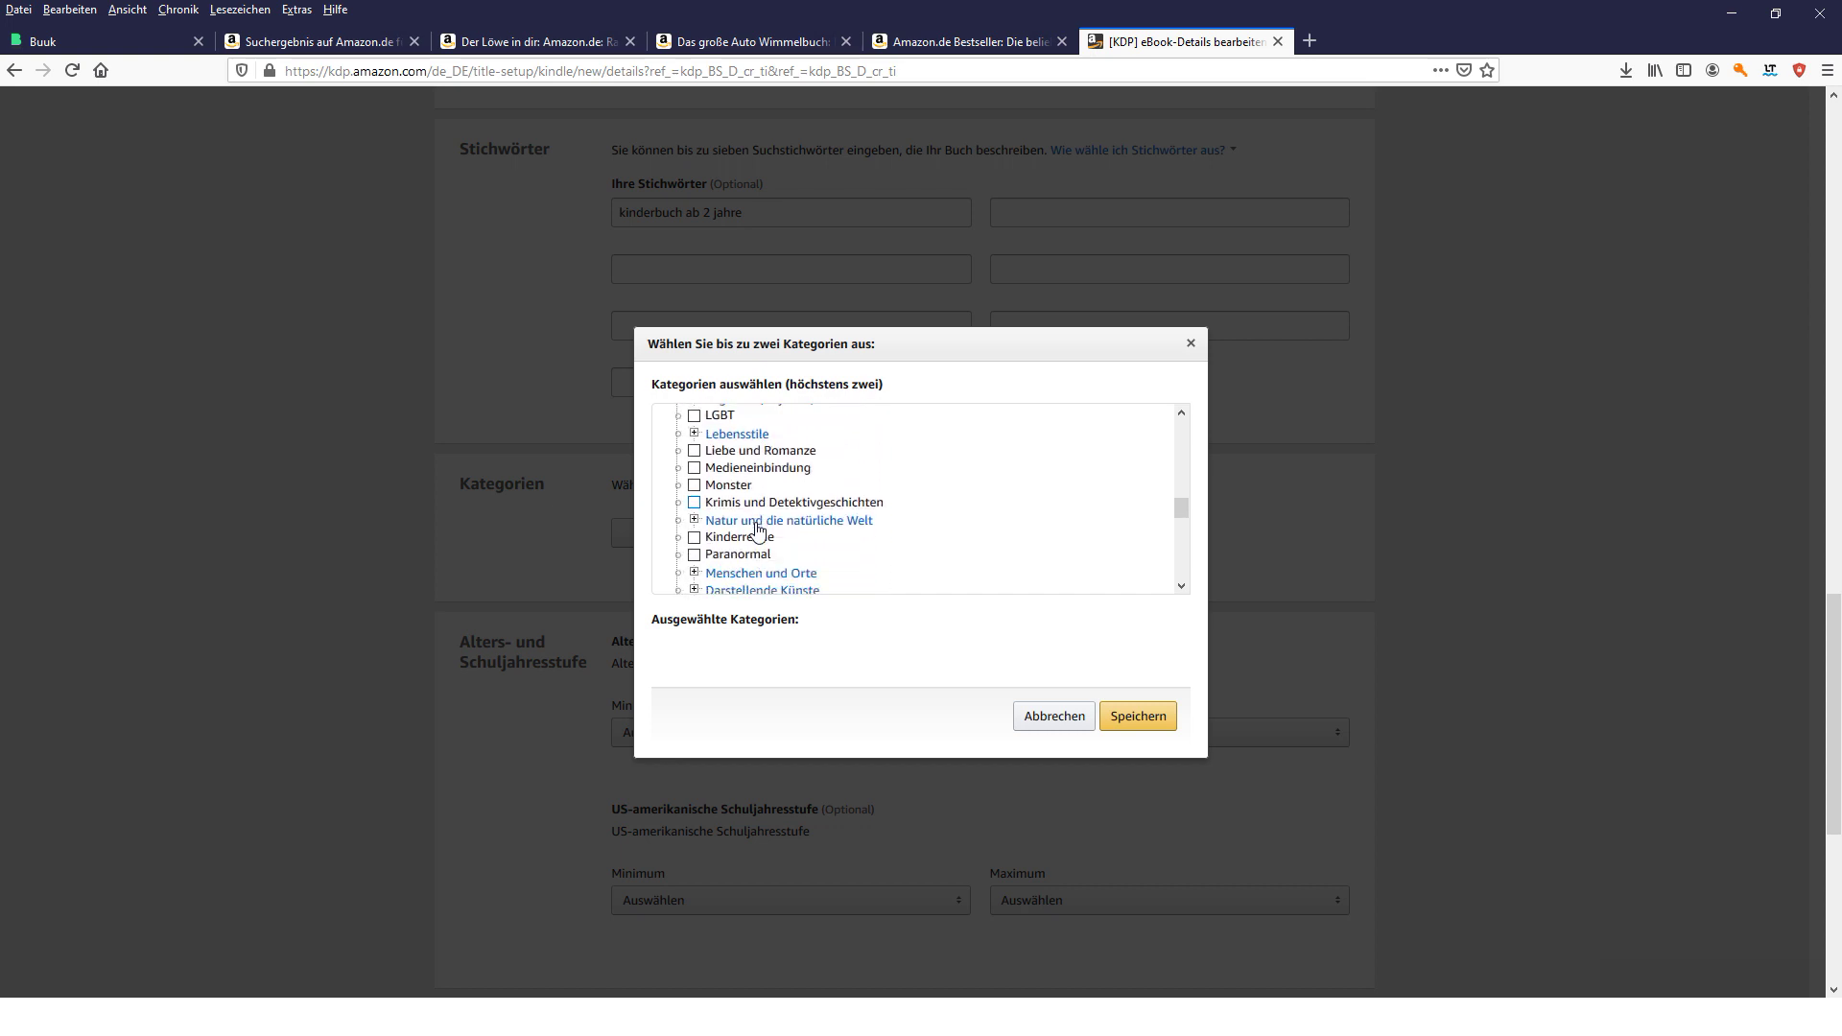
pyautogui.scroll(-5, 758, 528)
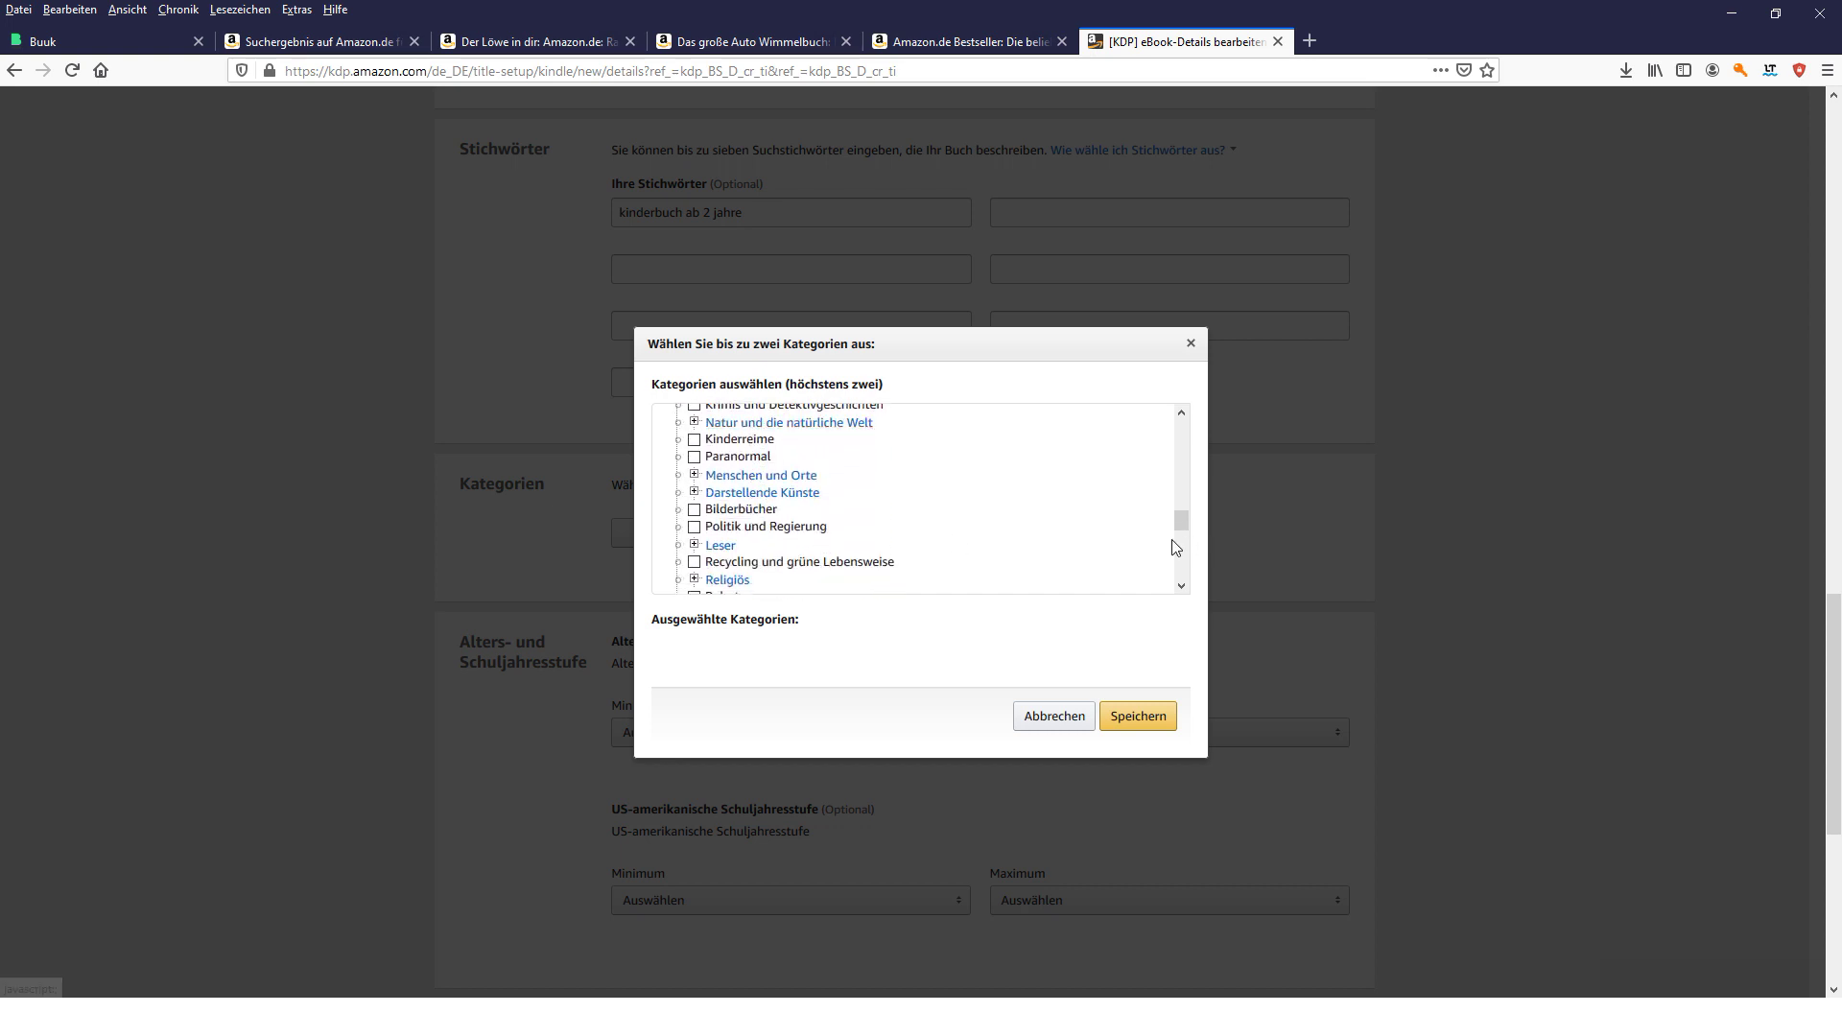
pyautogui.moveTo(1179, 516); pyautogui.dragTo(1187, 426)
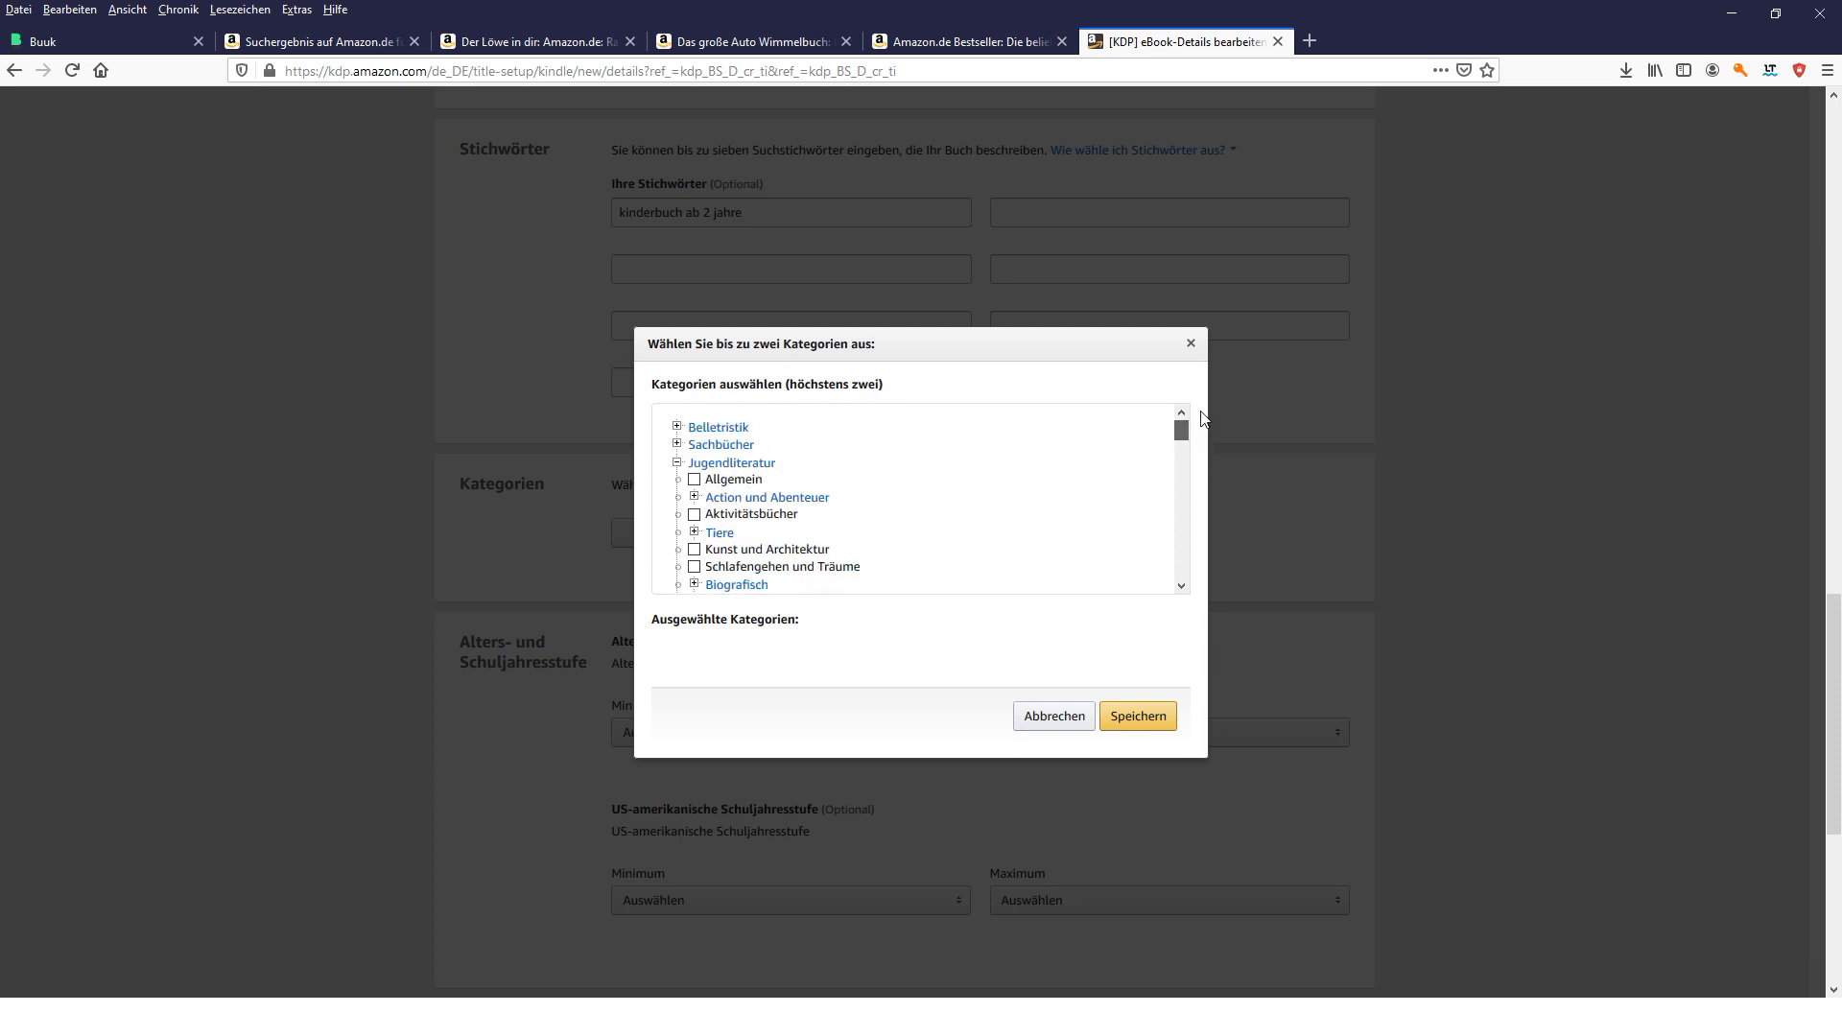
# - Choose the category Jugendliteratur > Action und Abenteuer > Piraten for the eBook and save the selection
pyautogui.click(677, 427)
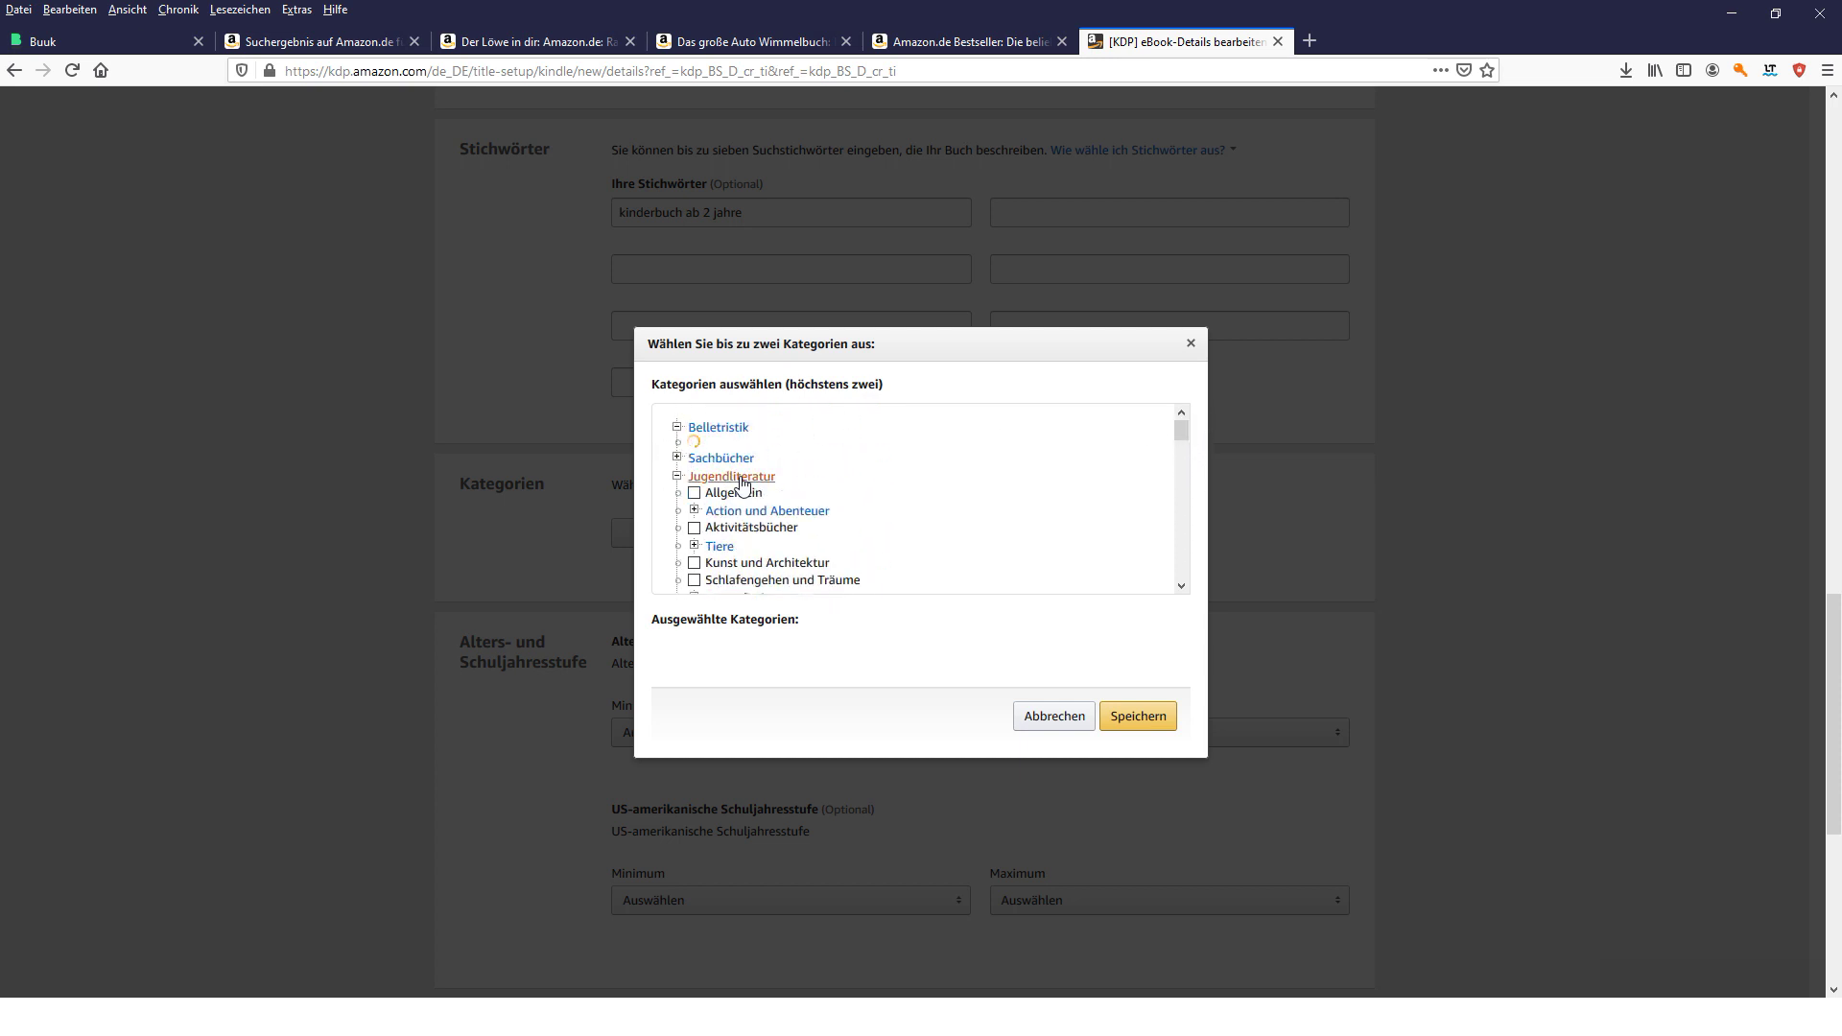
pyautogui.click(677, 427)
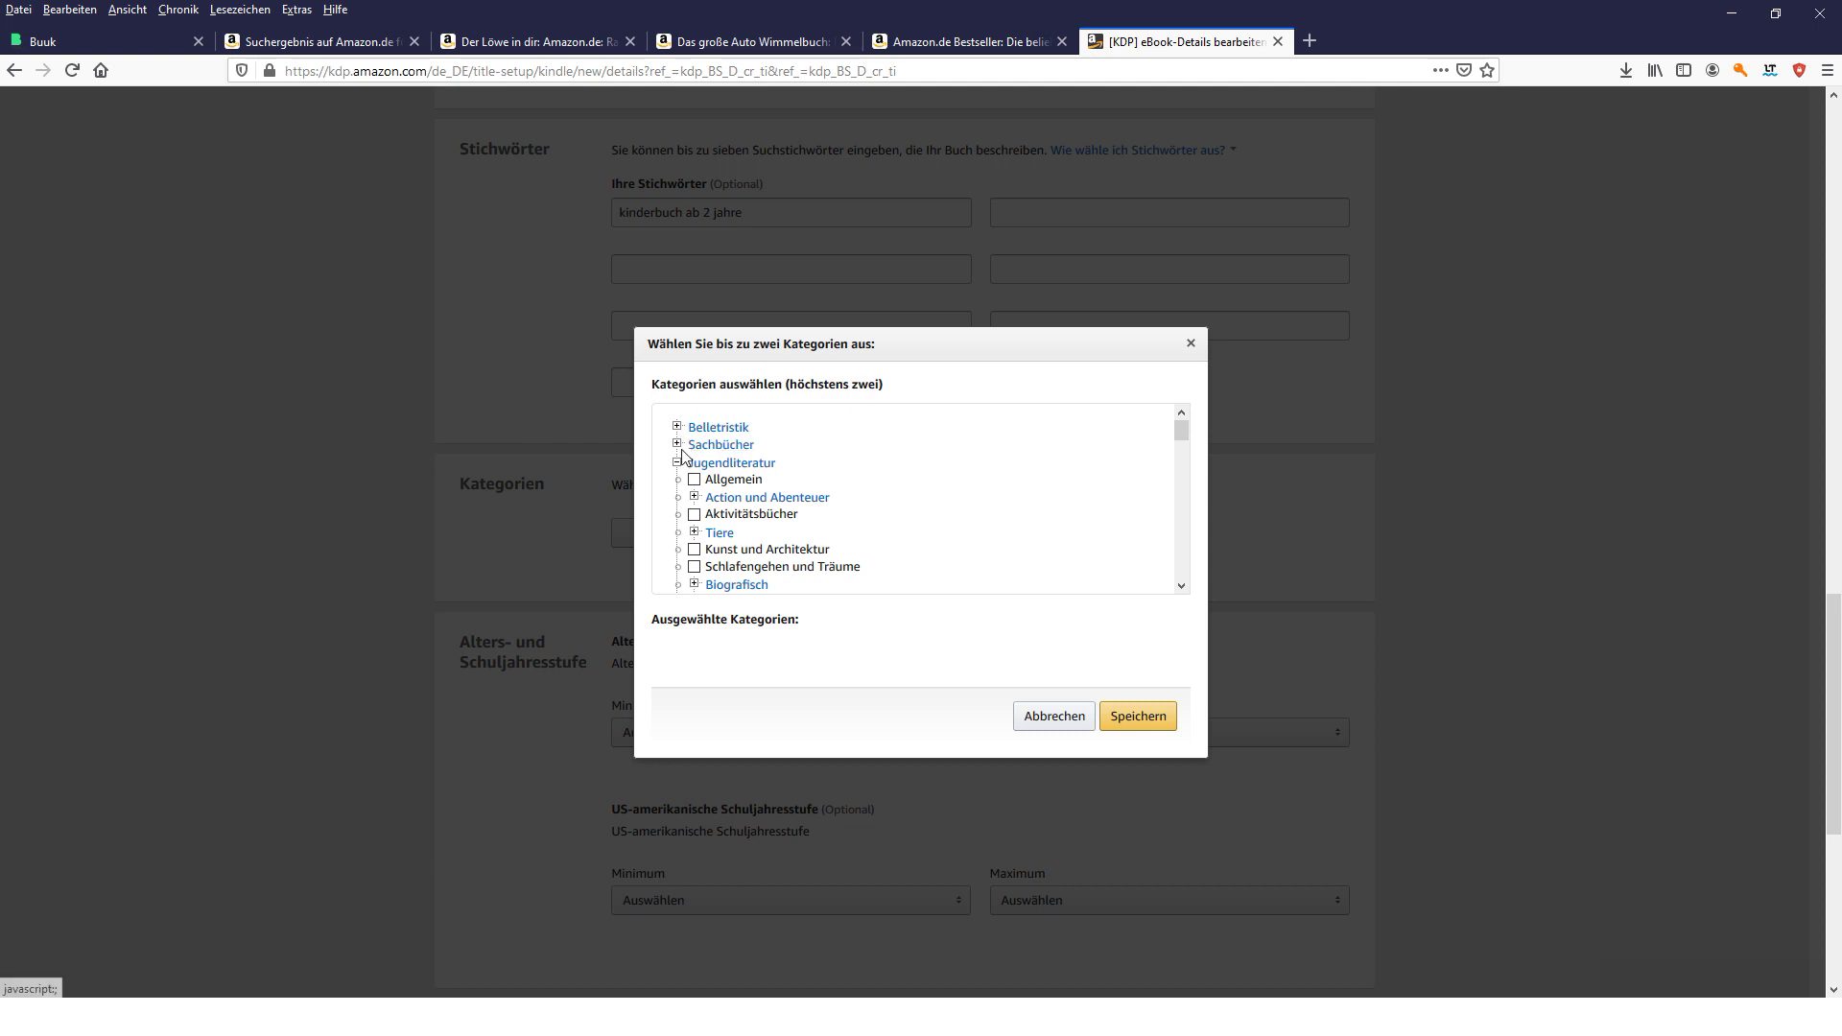
pyautogui.click(694, 497)
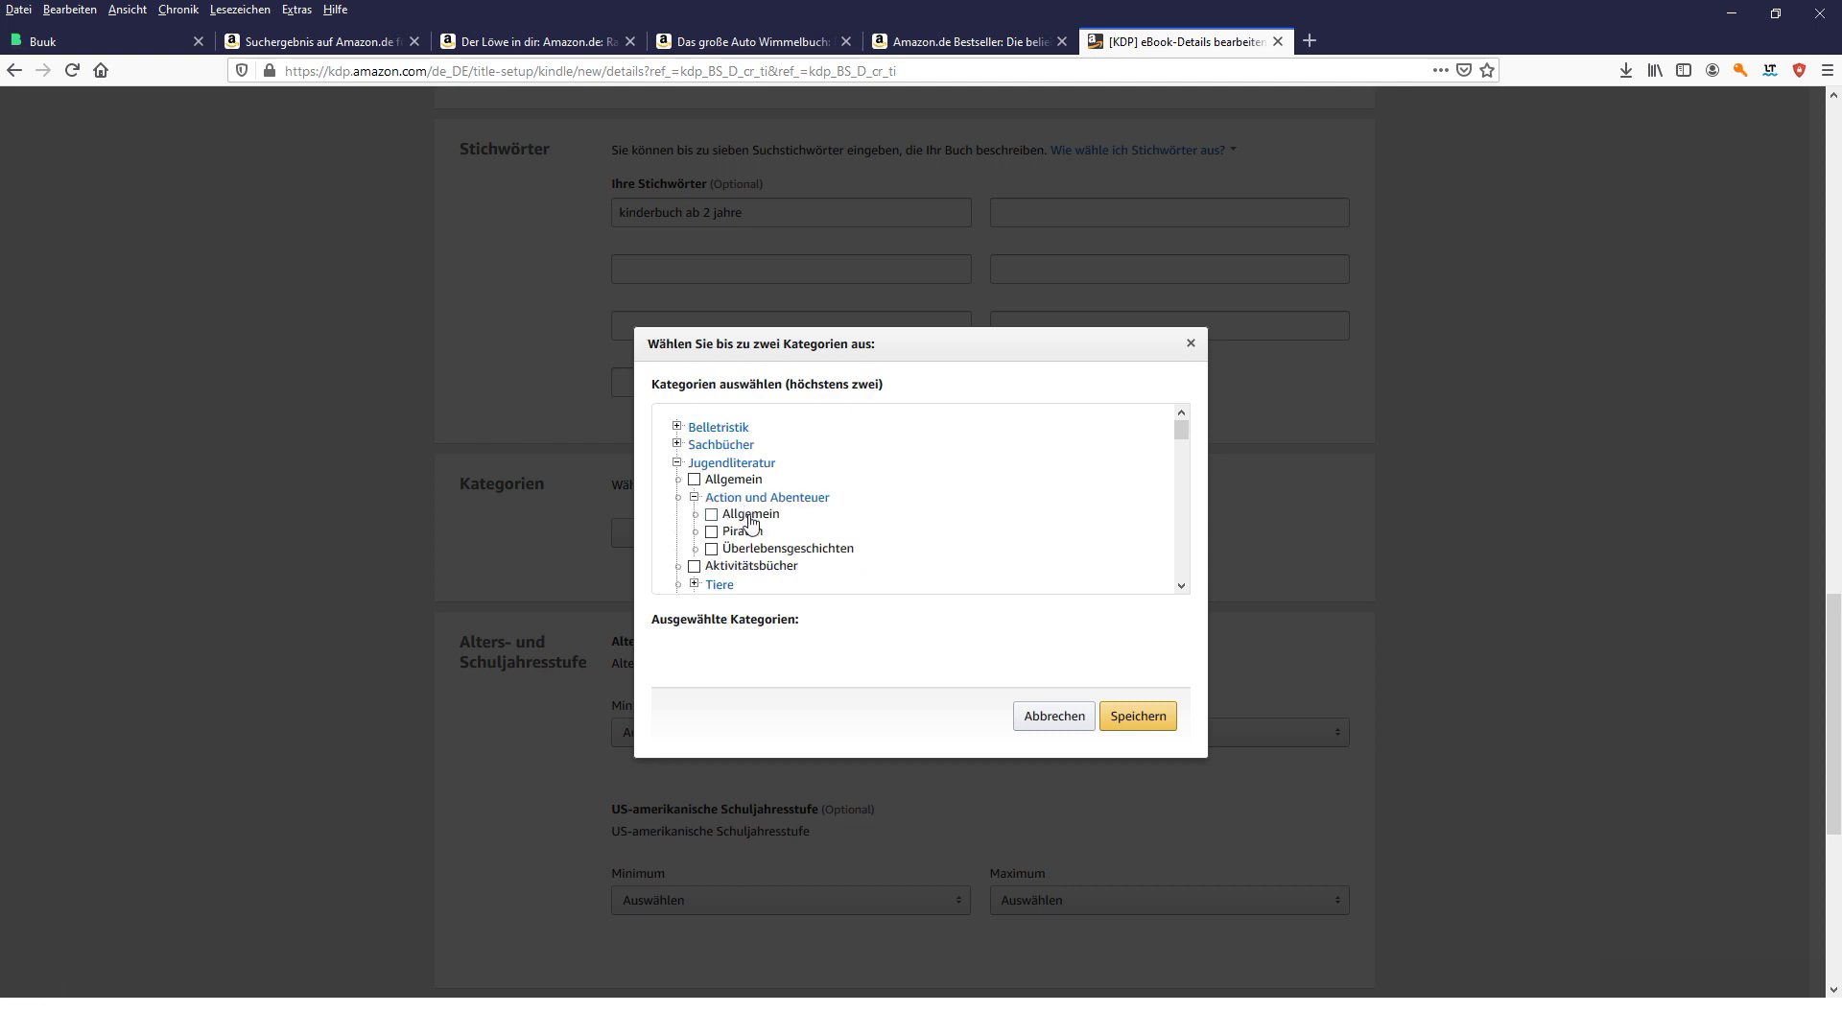
pyautogui.click(745, 534)
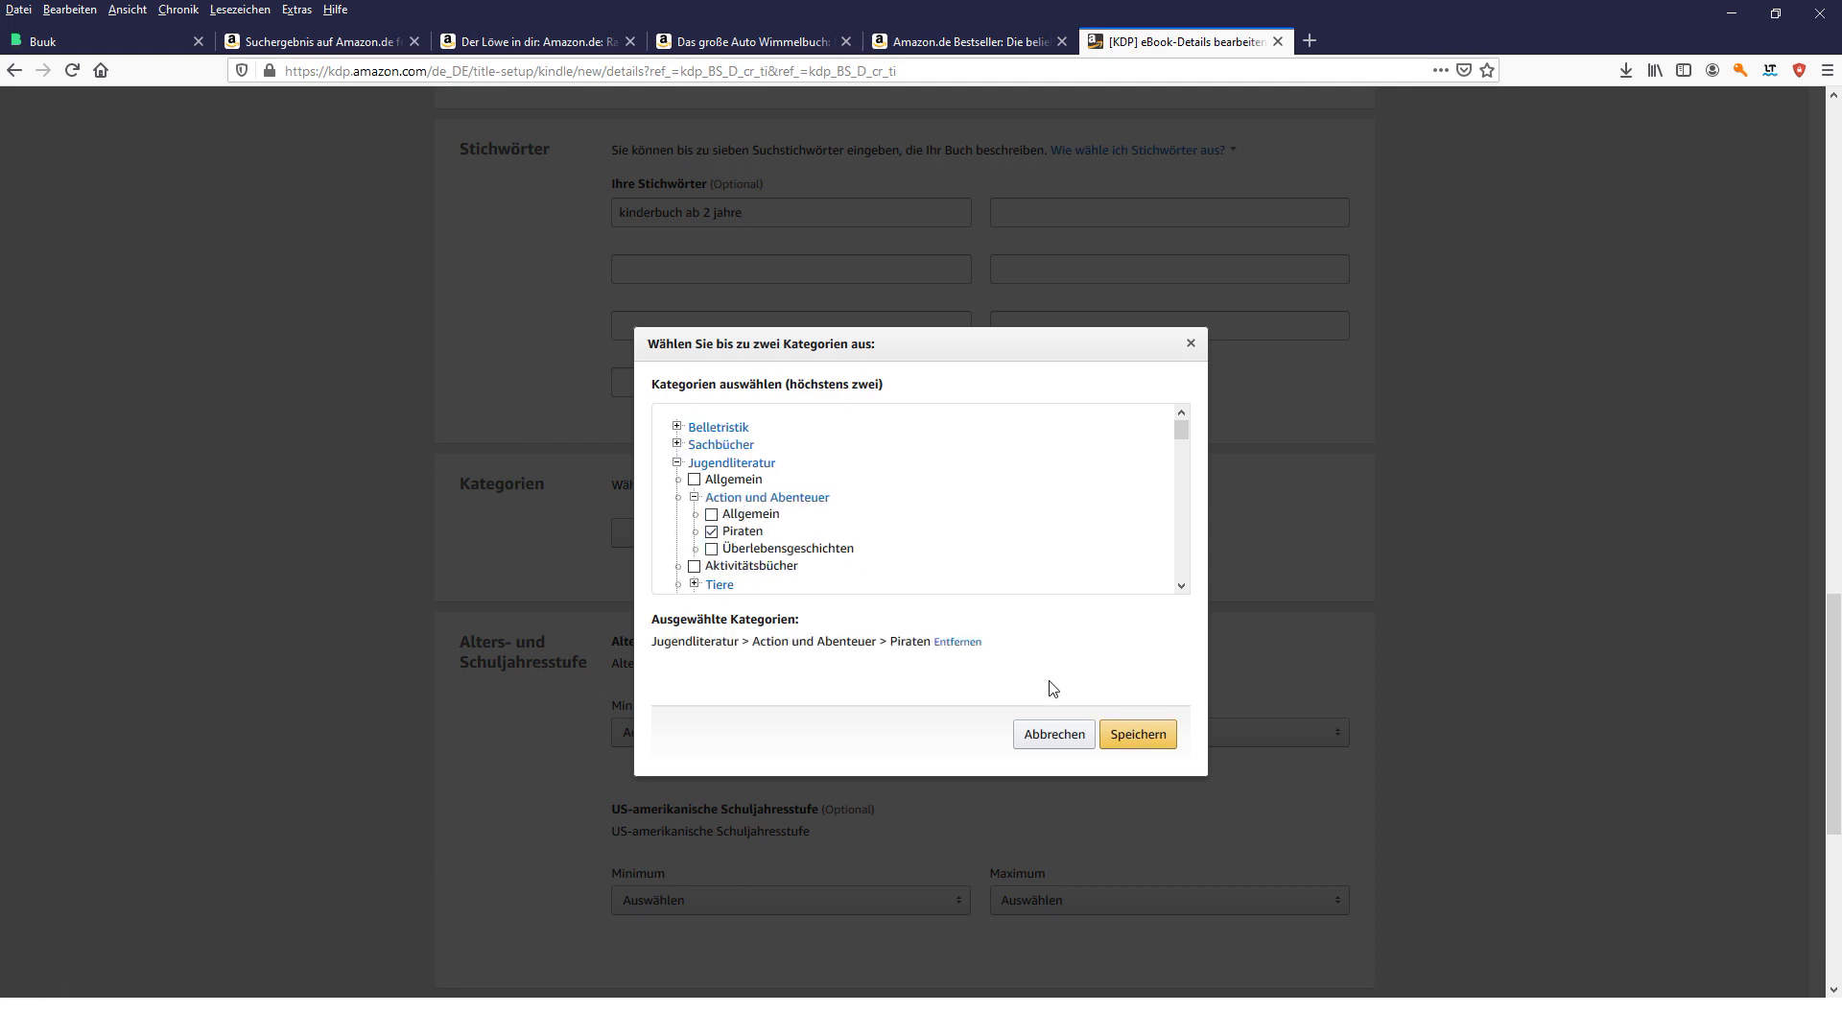
pyautogui.click(1154, 739)
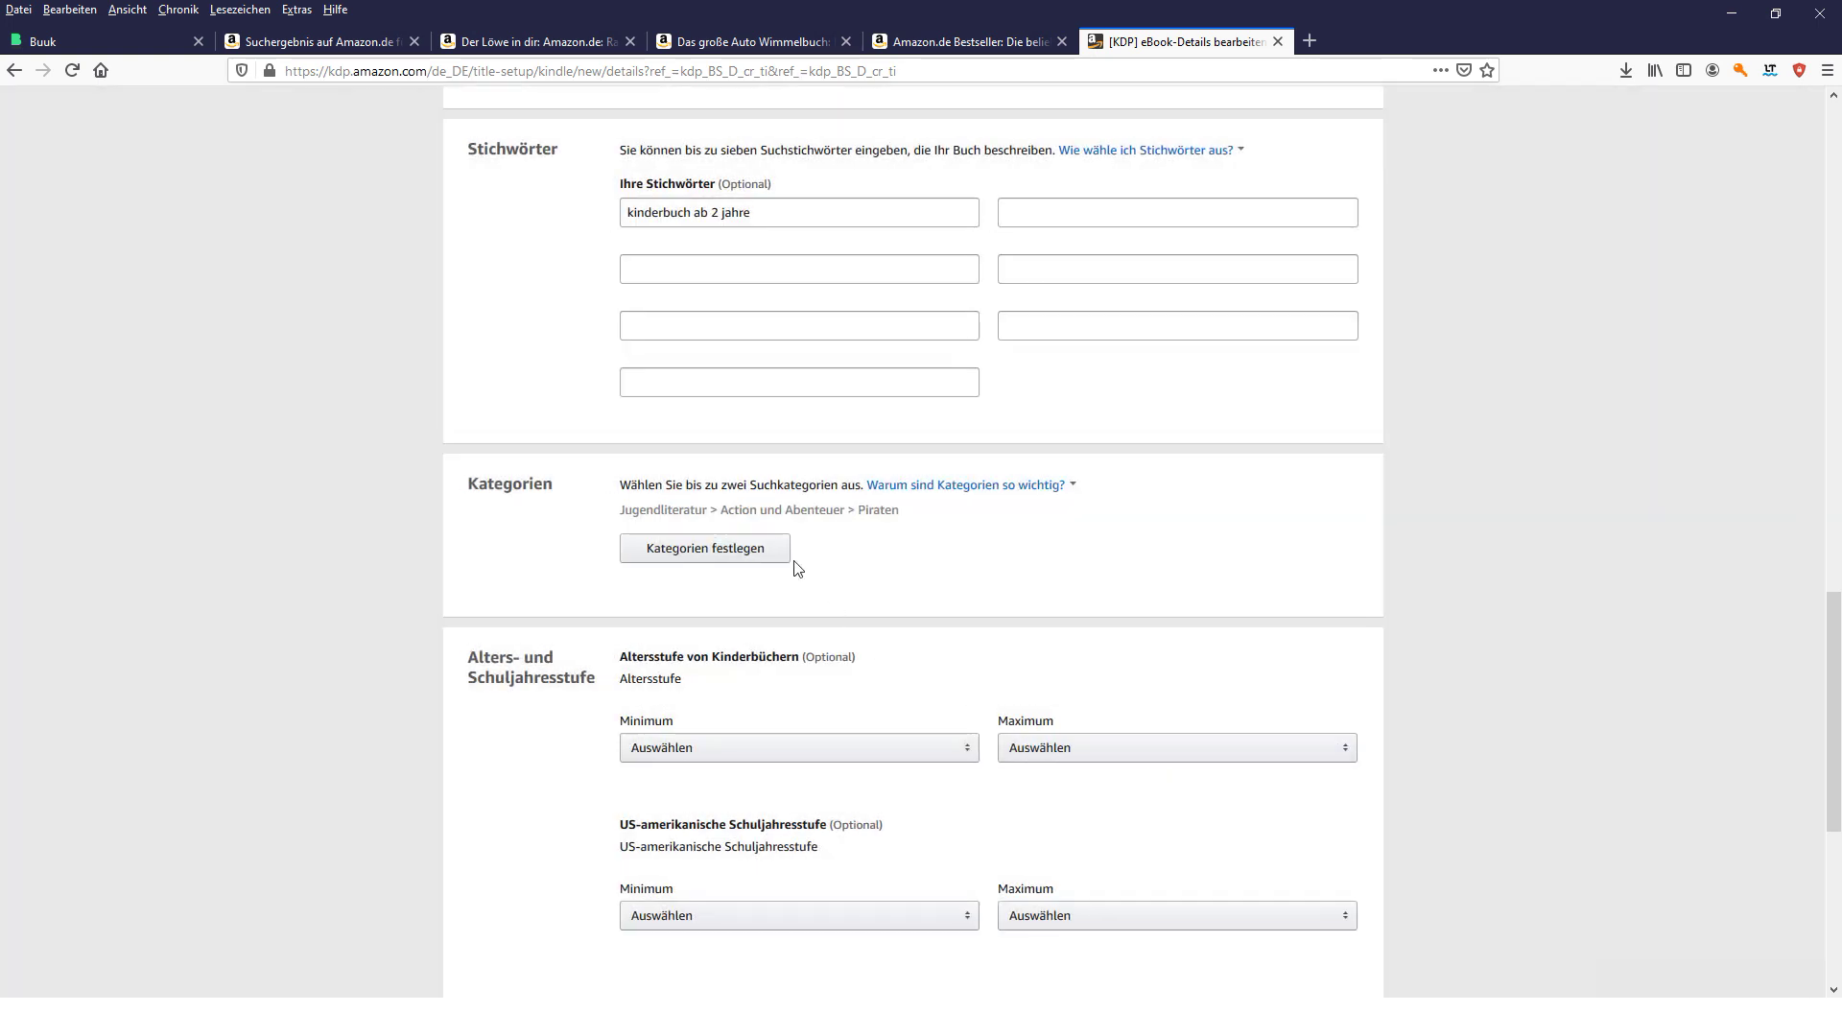
# - Highlight the eBook's saved category path and compare it with the category ranks in the Auto Wimmelbuch's product information
pyautogui.moveTo(626, 510); pyautogui.dragTo(902, 517)
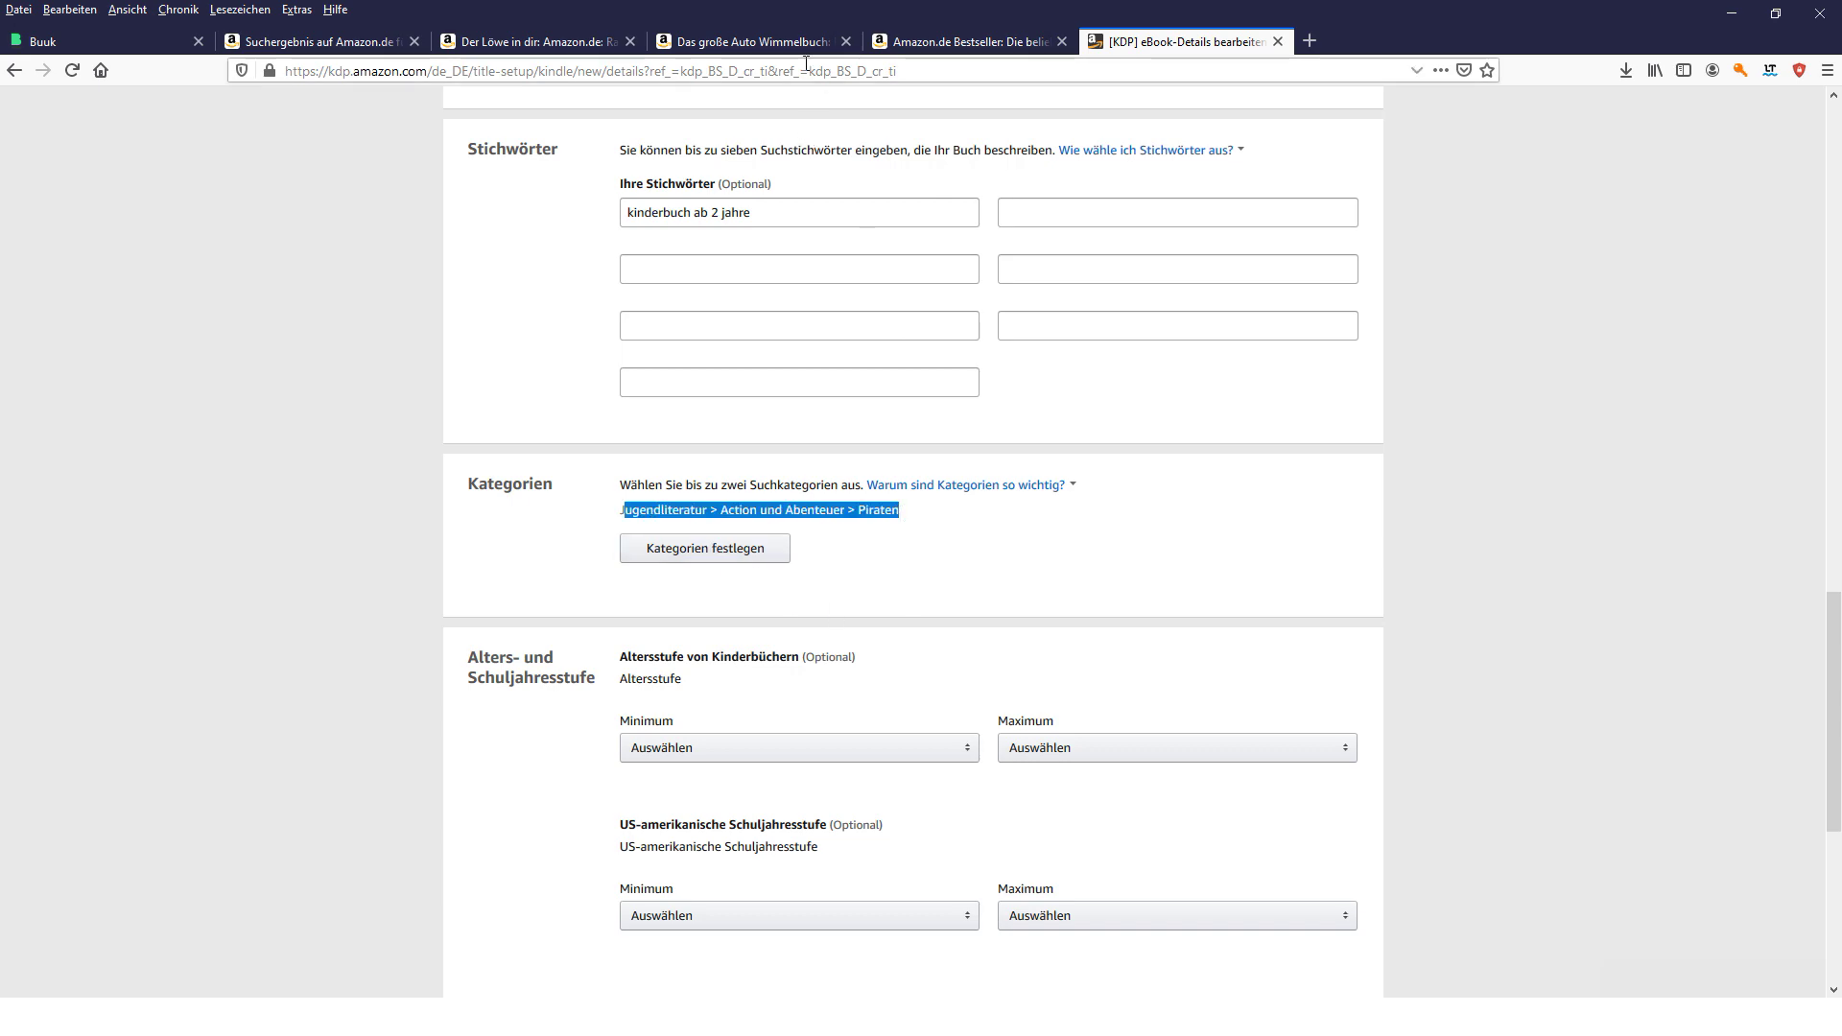
pyautogui.click(729, 43)
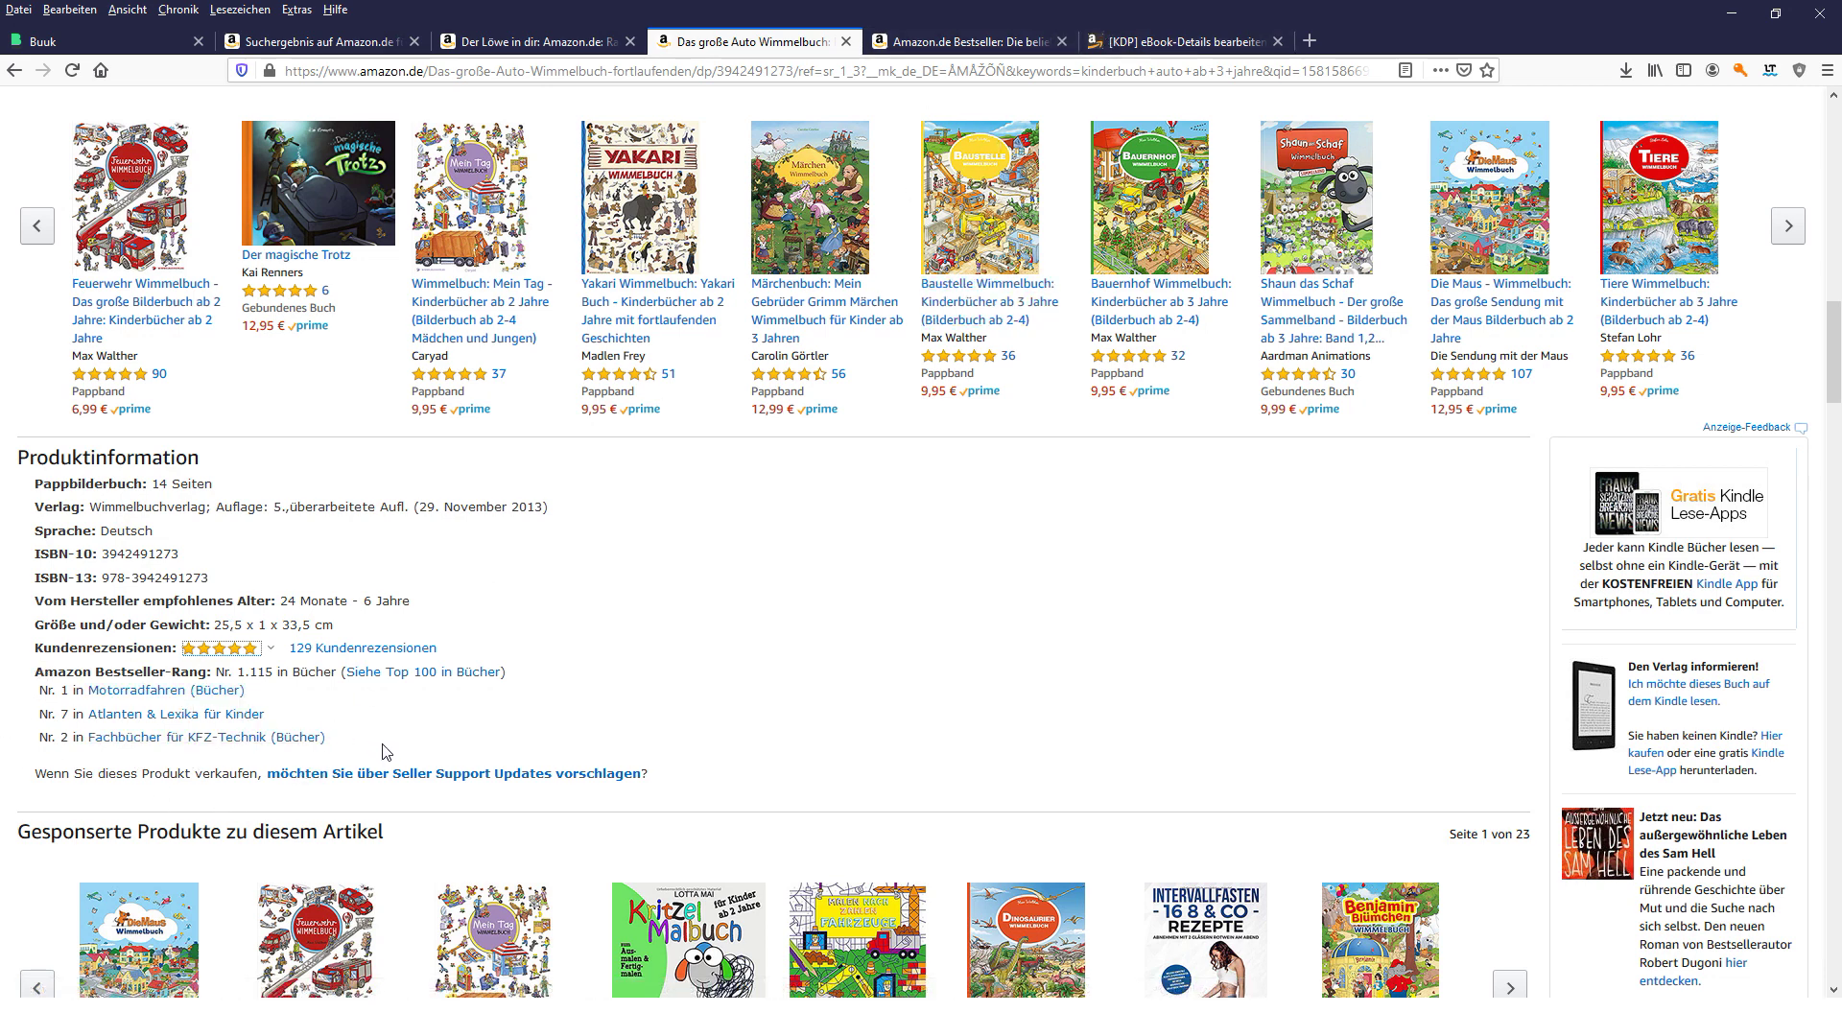
pyautogui.moveTo(381, 750); pyautogui.dragTo(331, 740)
pyautogui.click(19, 698)
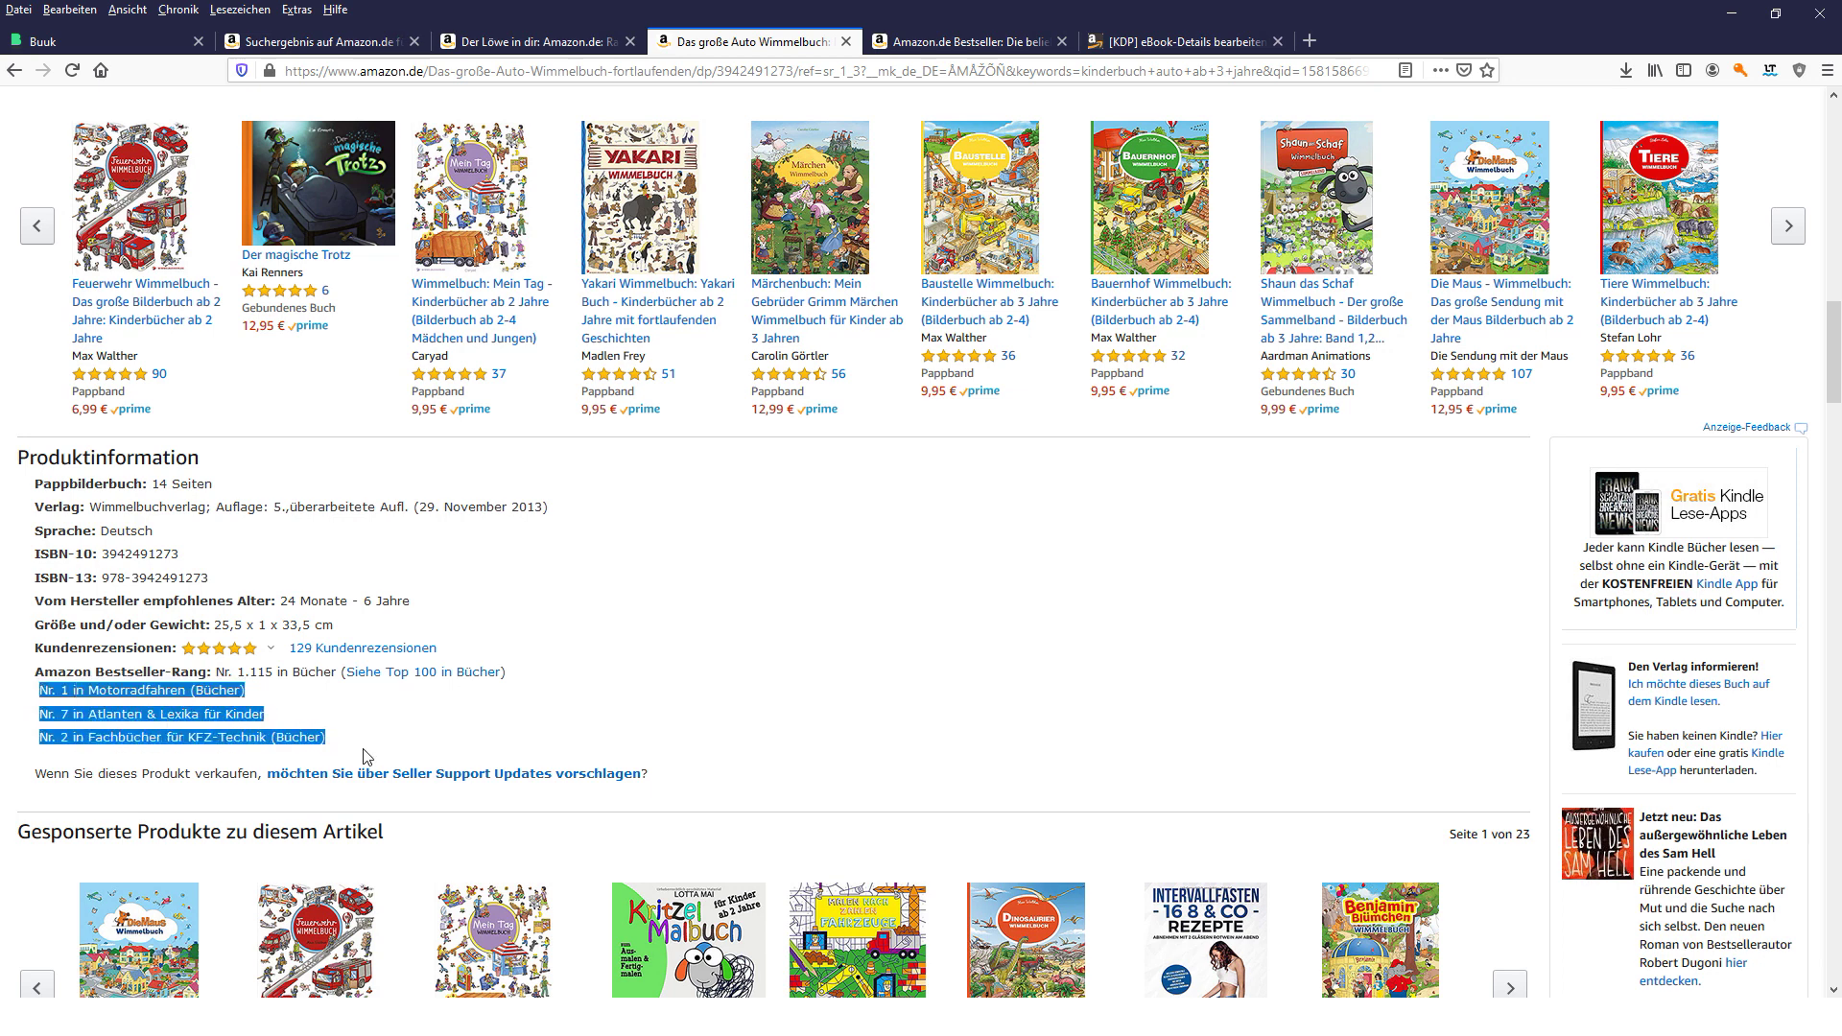
# - Briefly view Buuk's Wettbewerb page and the Sub-Genres slide in PowerPoint, returning to the Auto Wimmelbuch's page in Firefox
pyautogui.click(163, 45)
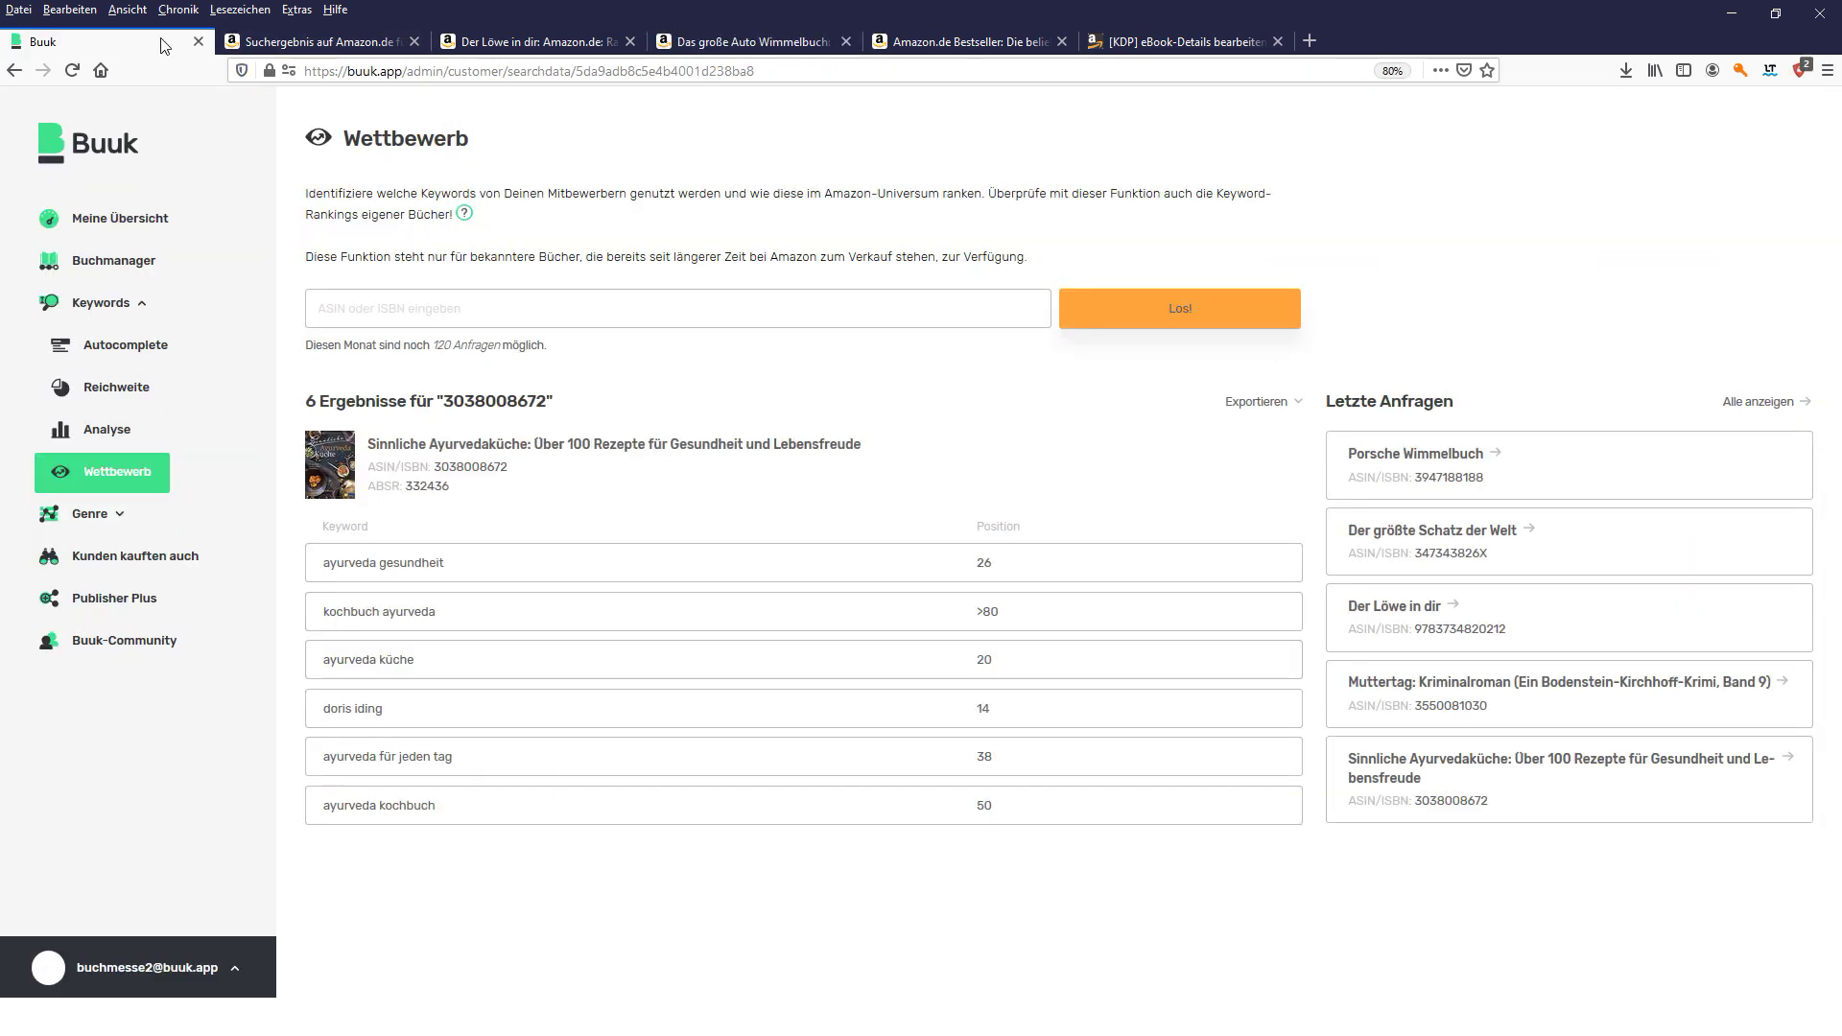
pyautogui.click(741, 31)
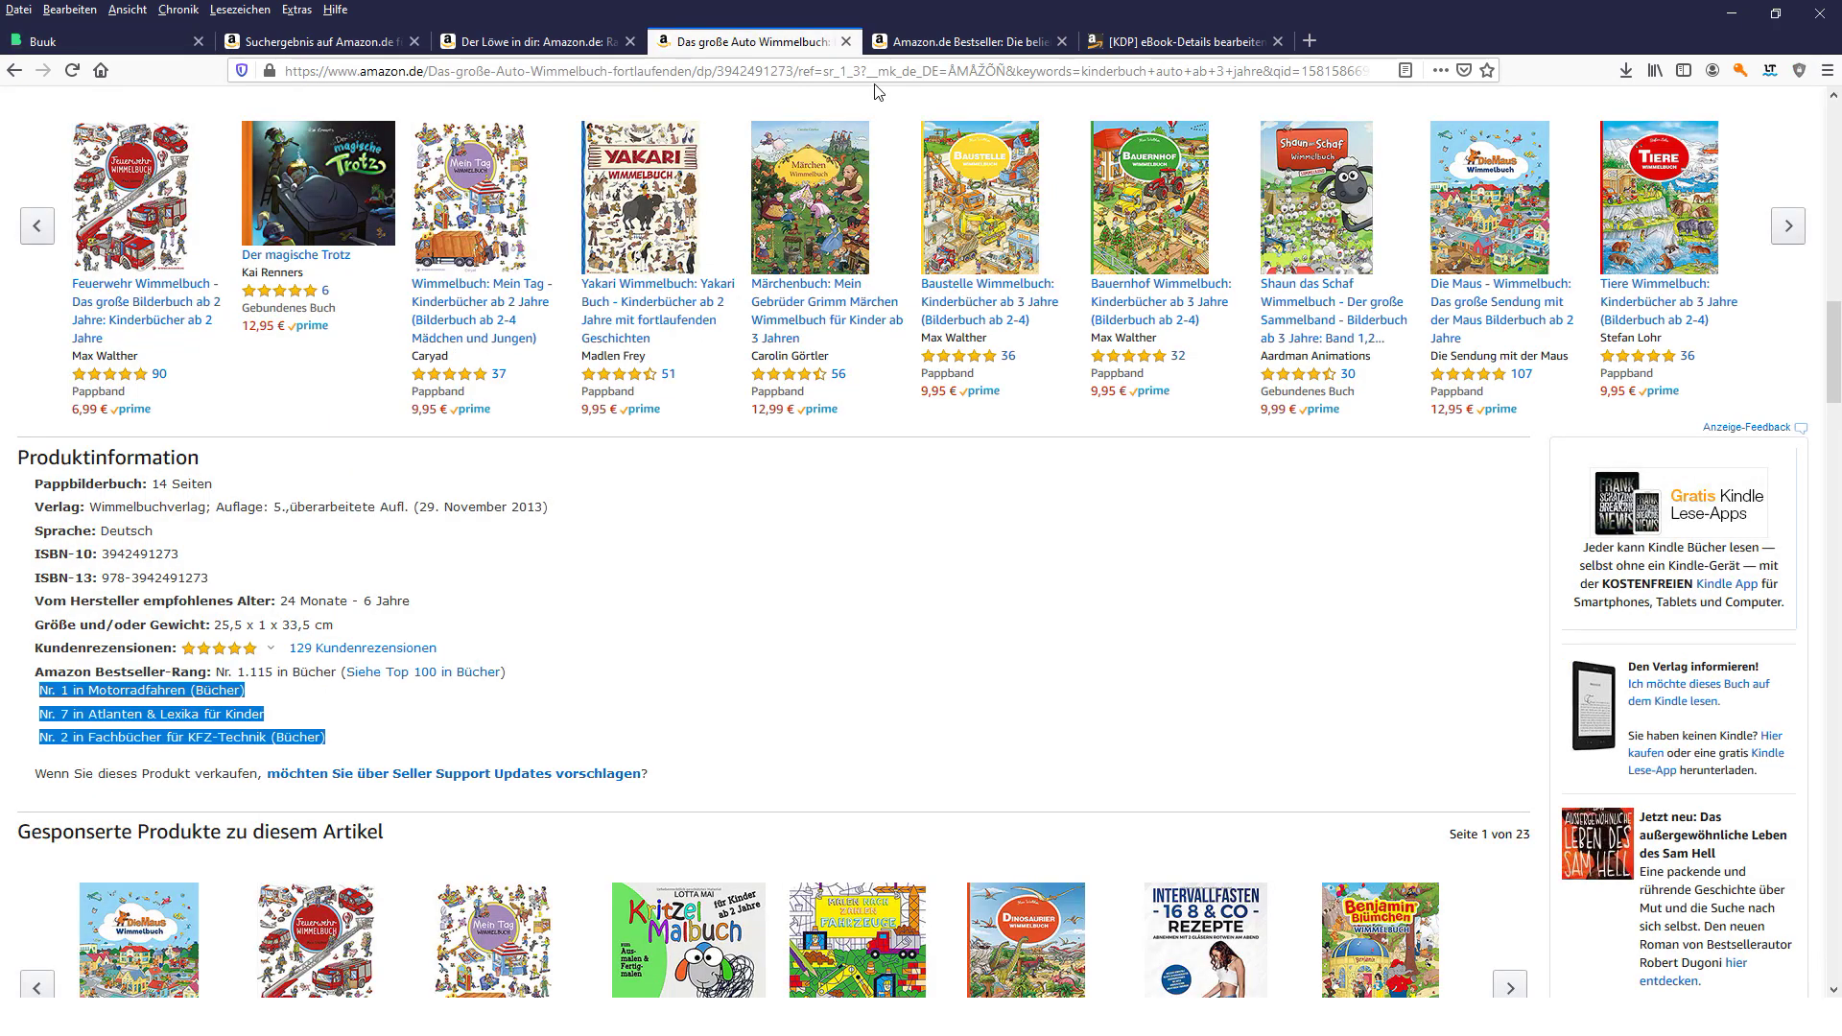
pyautogui.hotkey('alt', 'Tab')
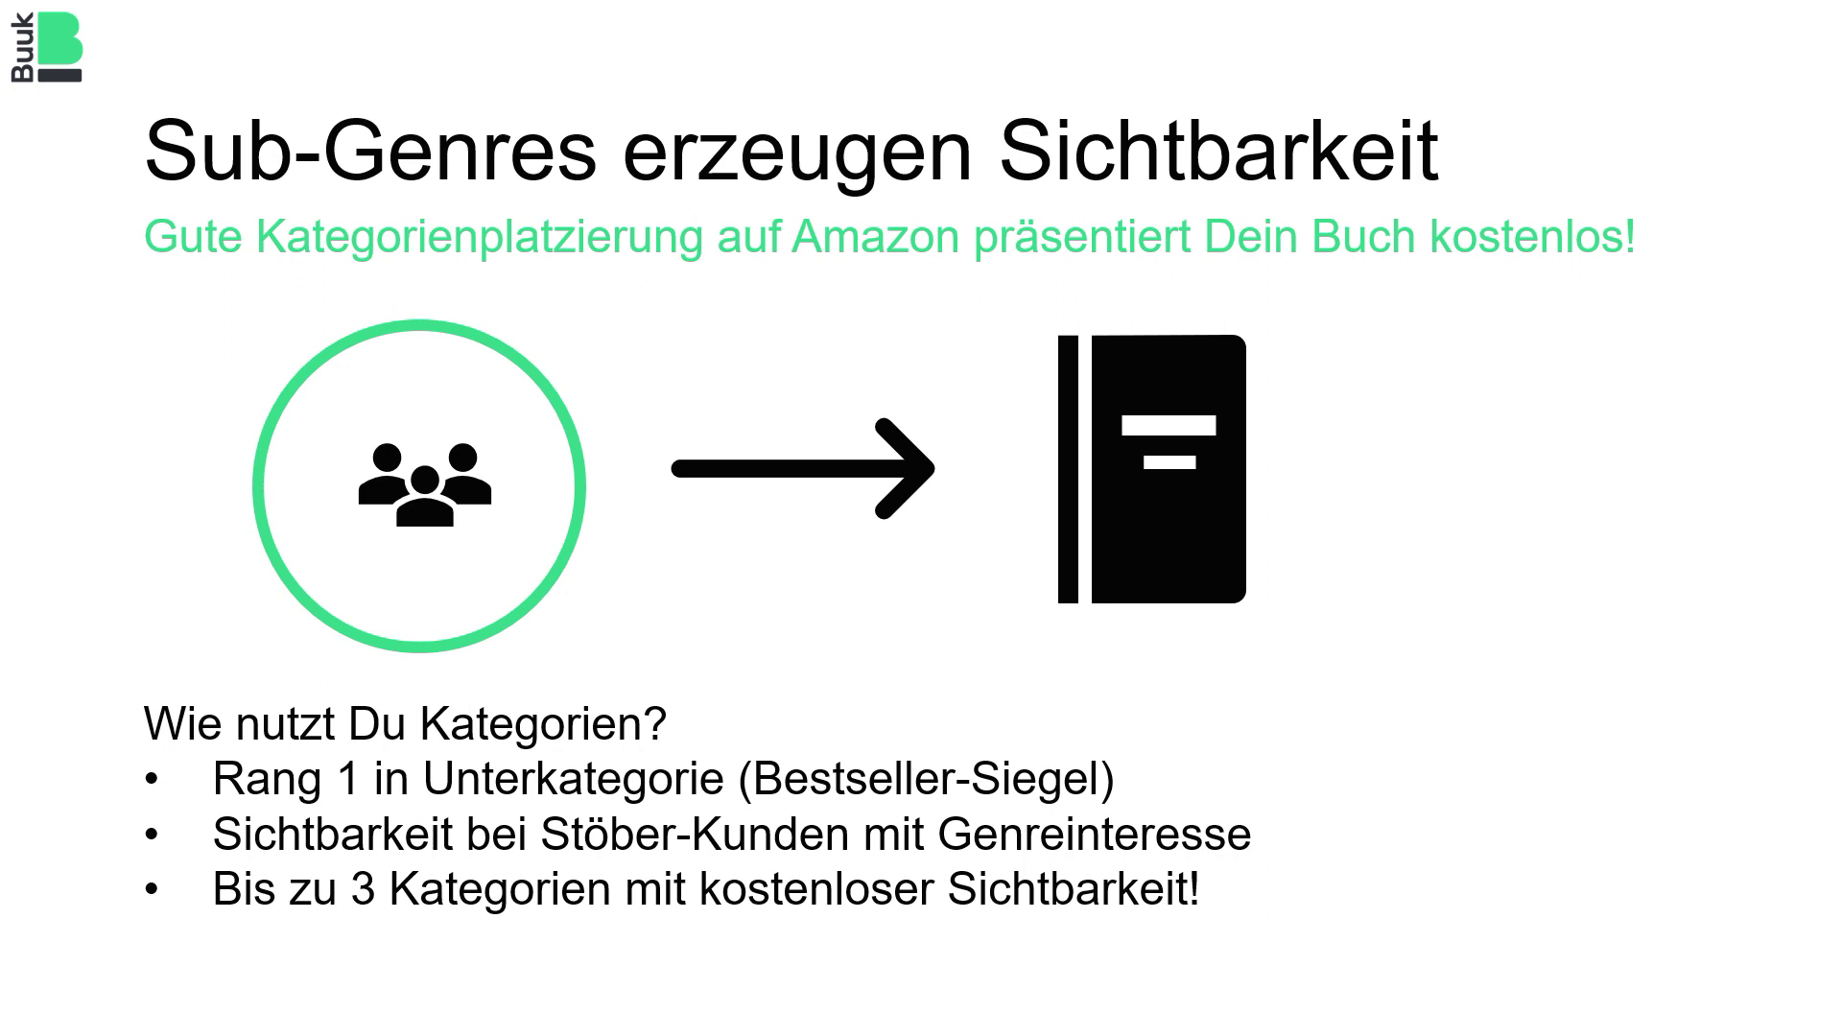
pyautogui.hotkey('alt', 'Tab')
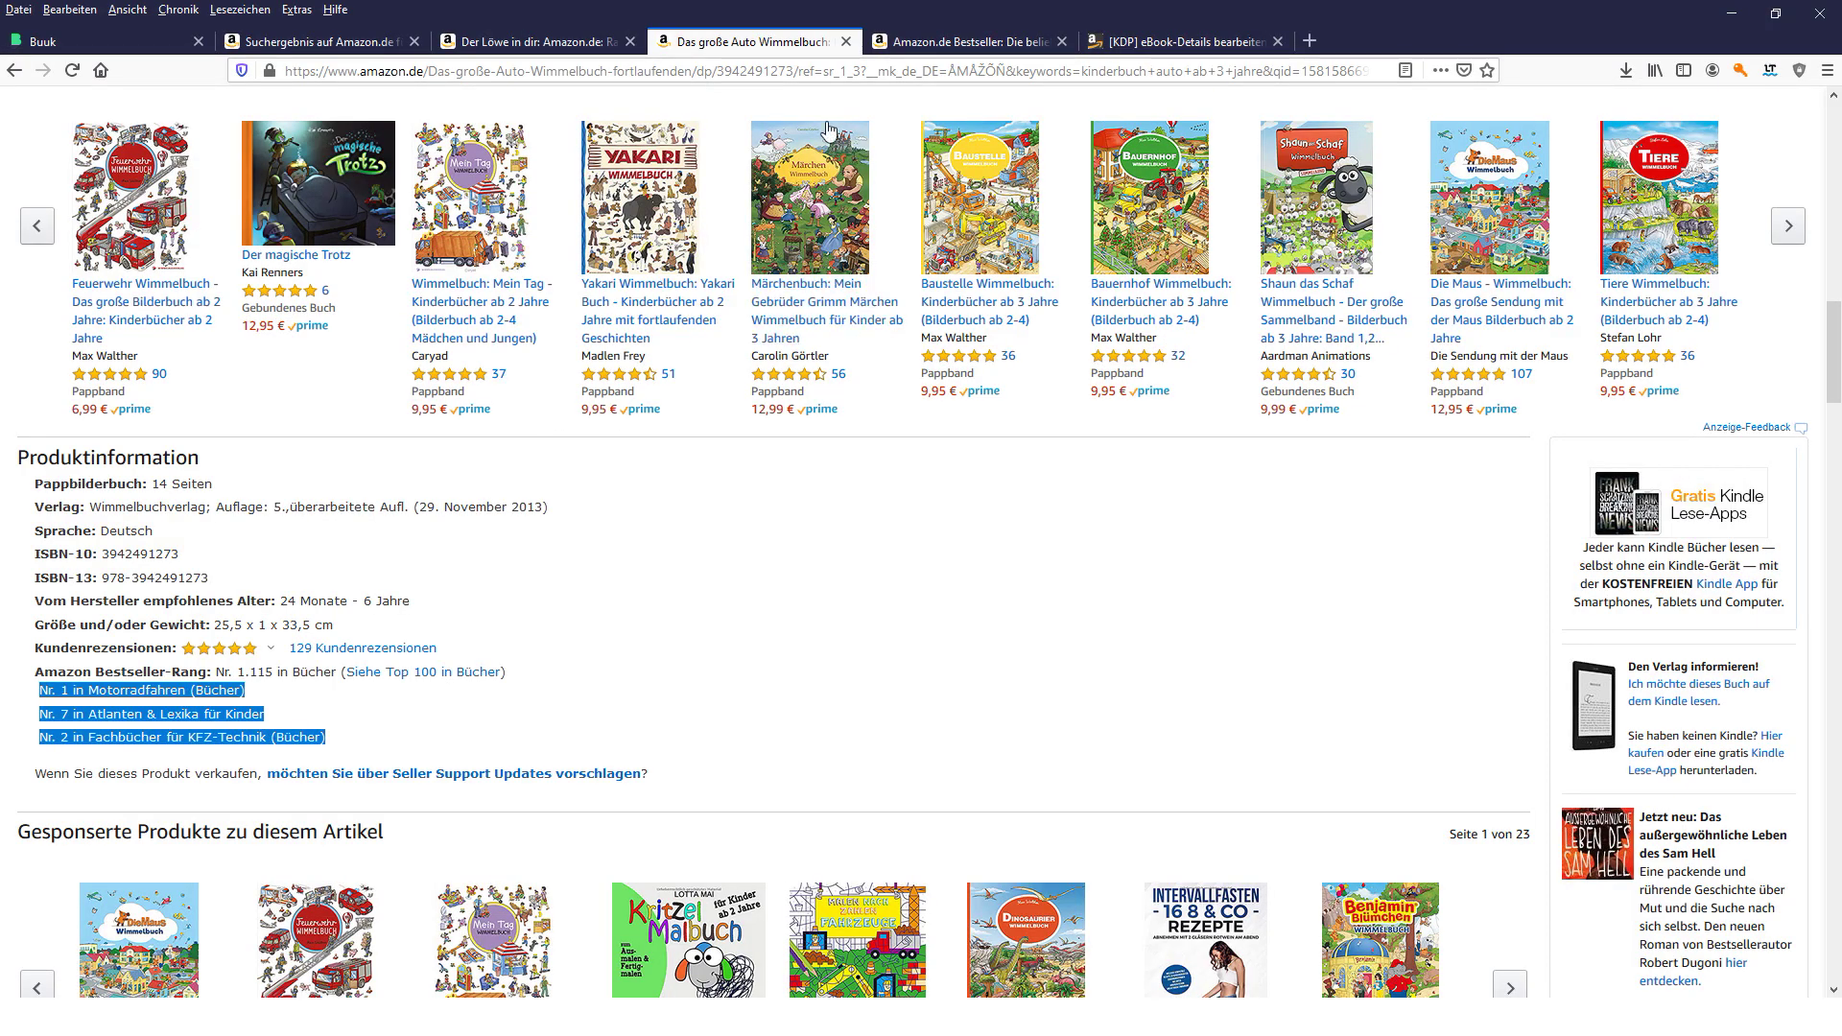
# - Go from the Motorradfahren bestseller list up to the bestseller list for the overall category Bücher
pyautogui.click(945, 43)
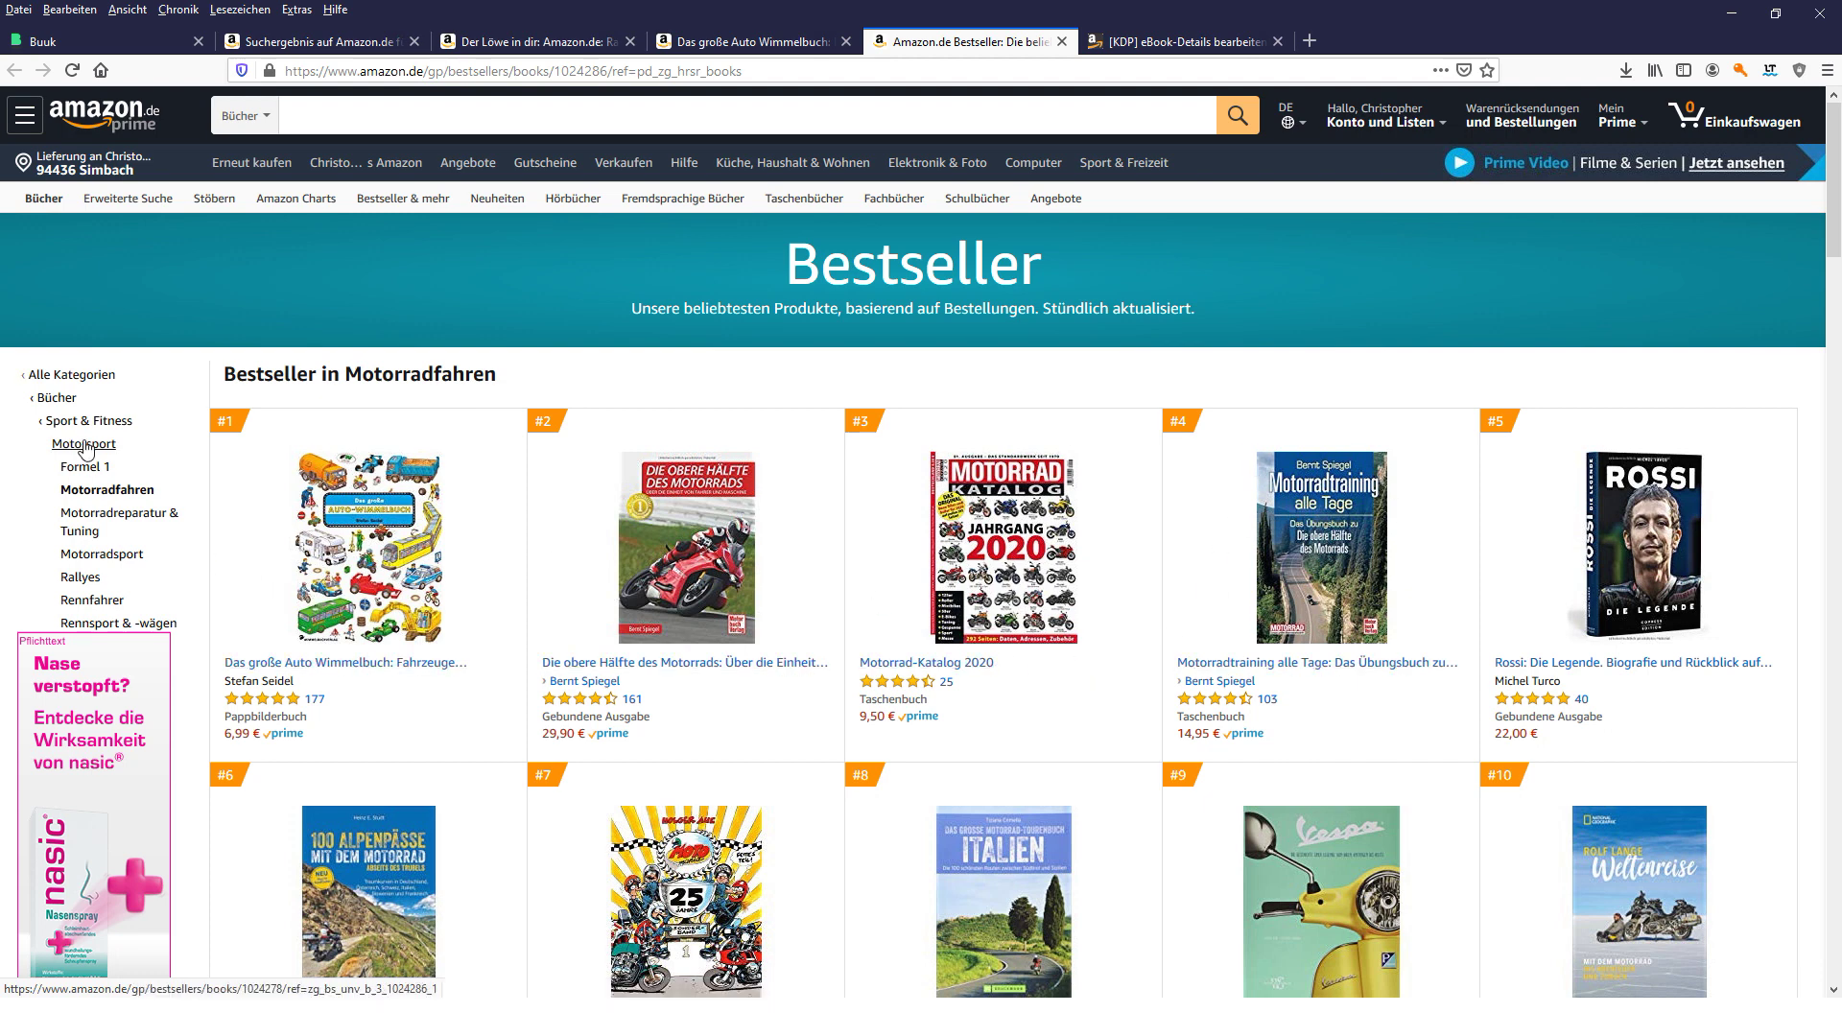
pyautogui.click(57, 397)
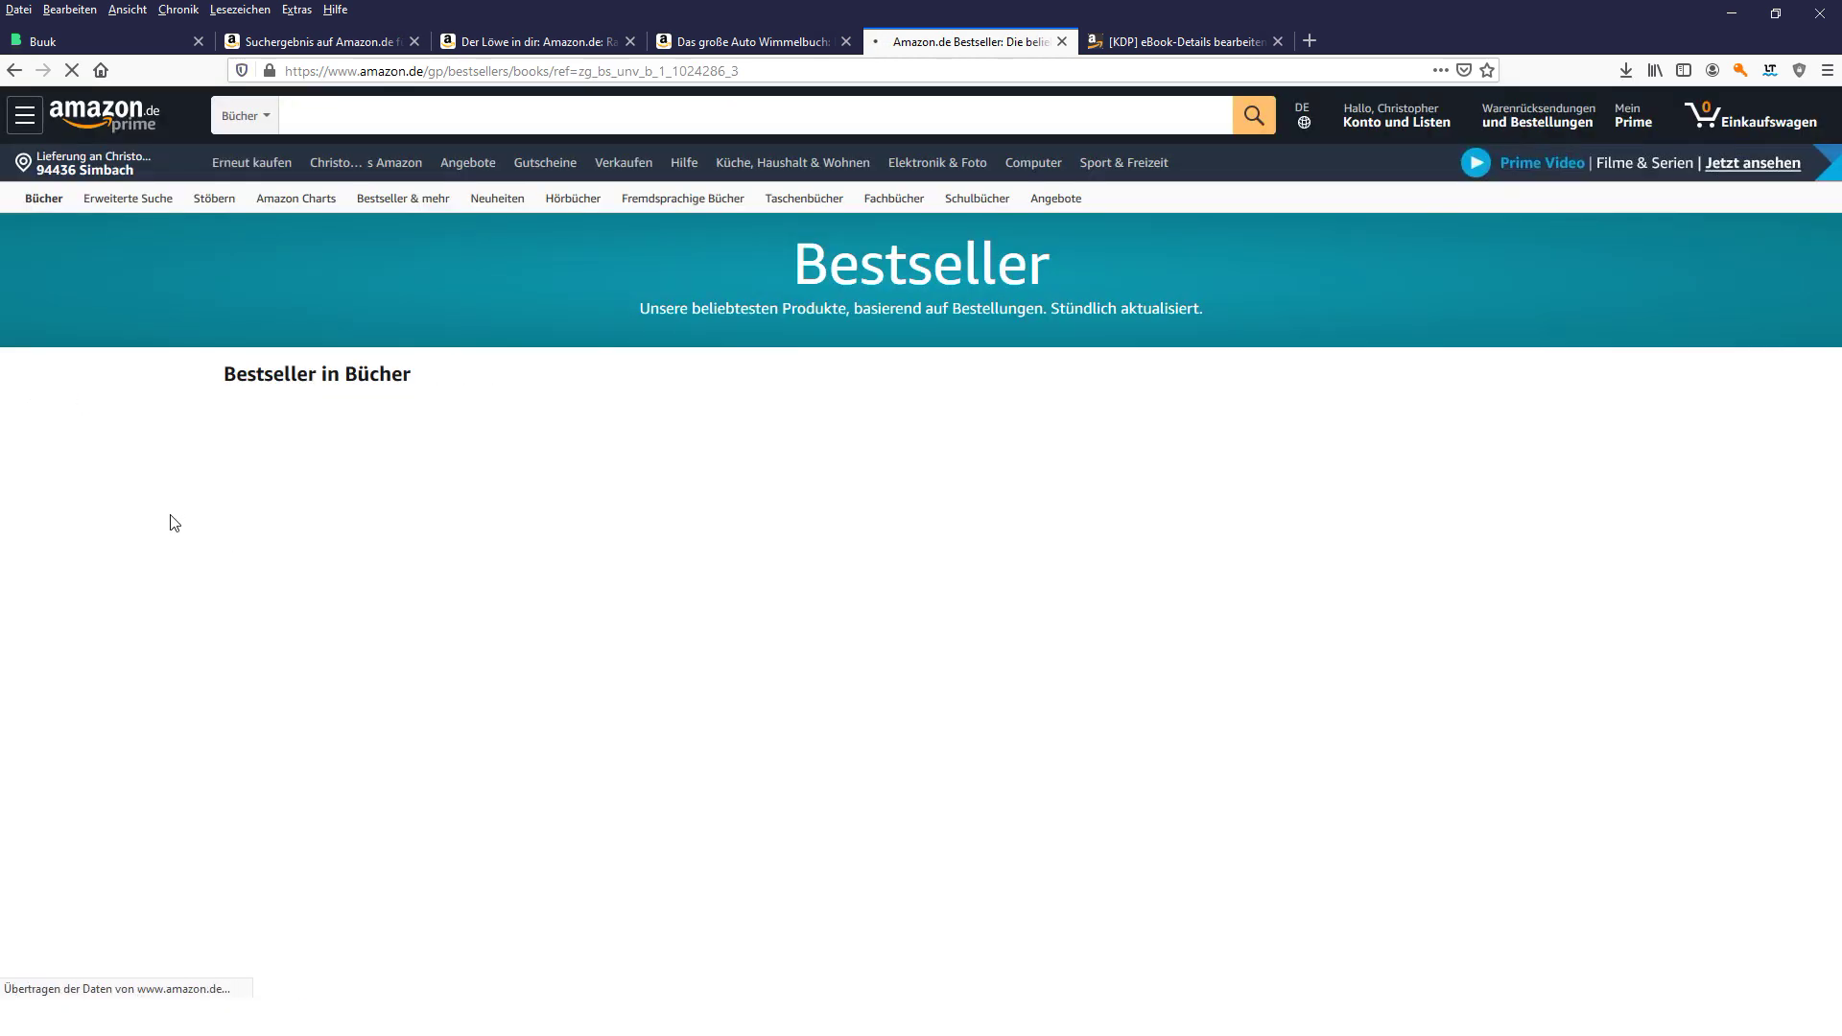
pyautogui.click(93, 799)
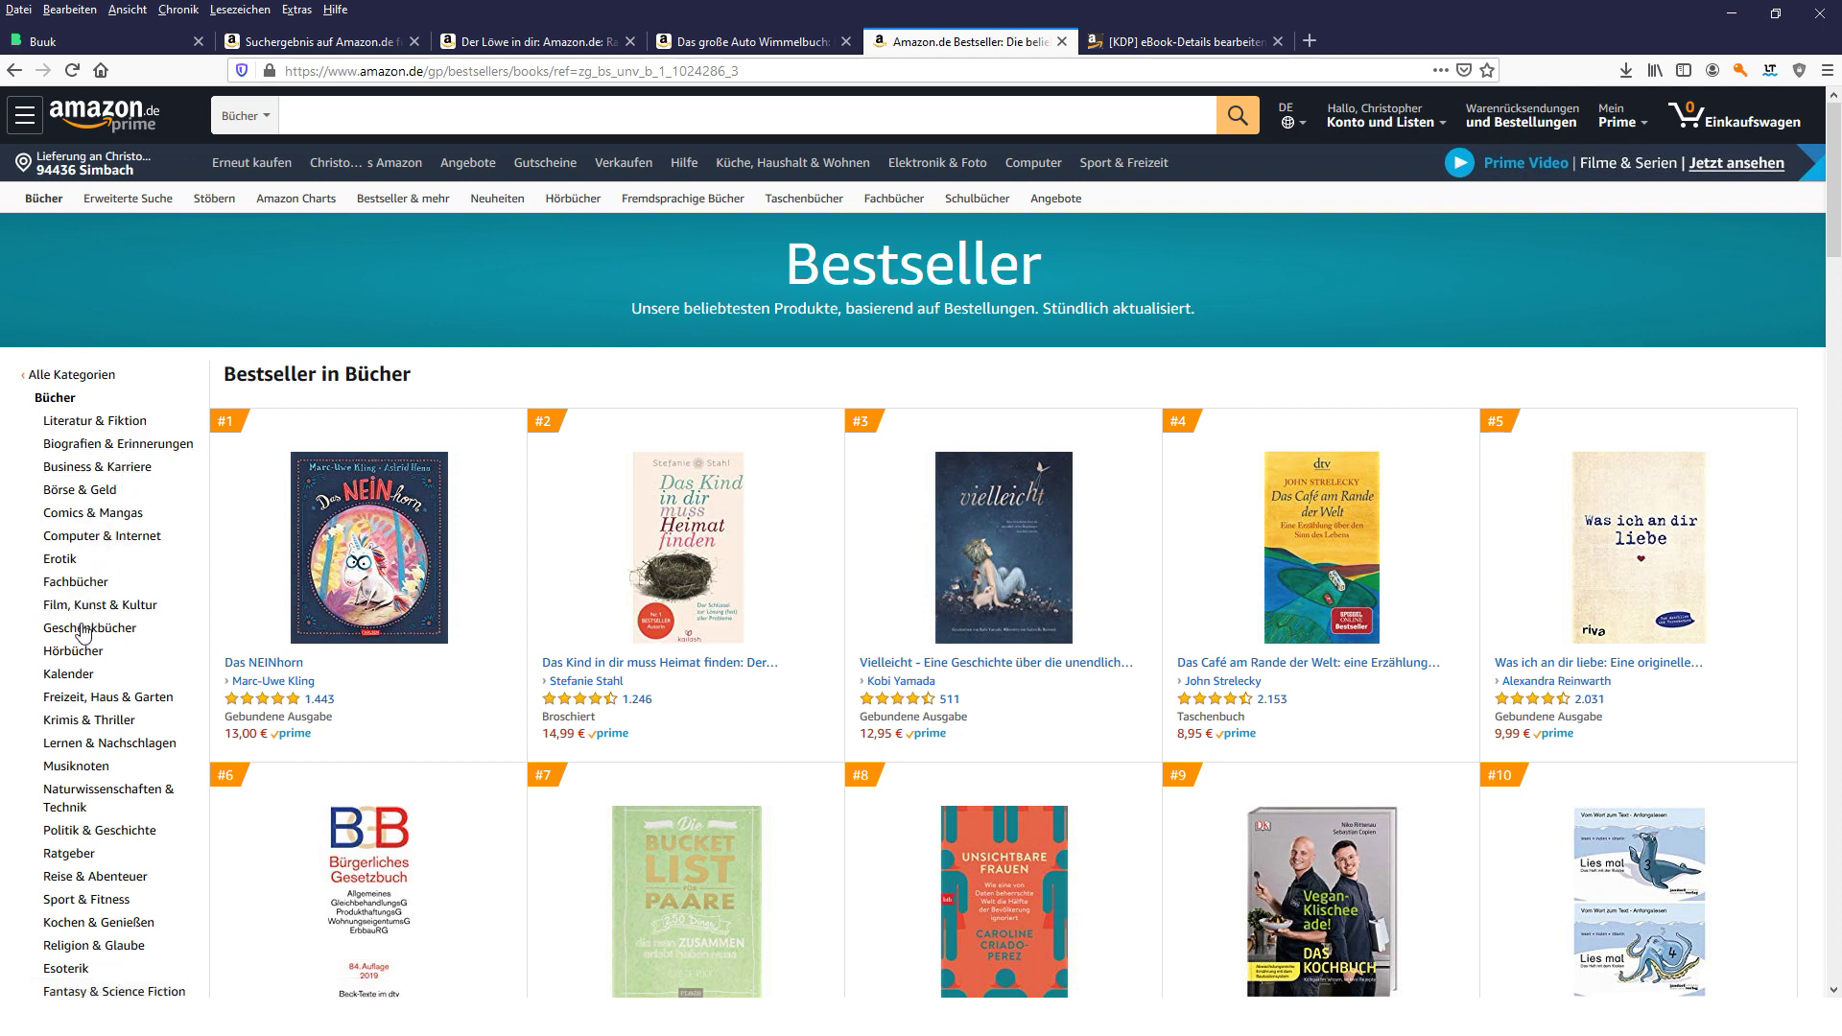
# - Open the bestseller list for Bücher > Kinderbücher > Fahrzeuge & Verkehr > Motorräder
pyautogui.scroll(-2, 40, 677)
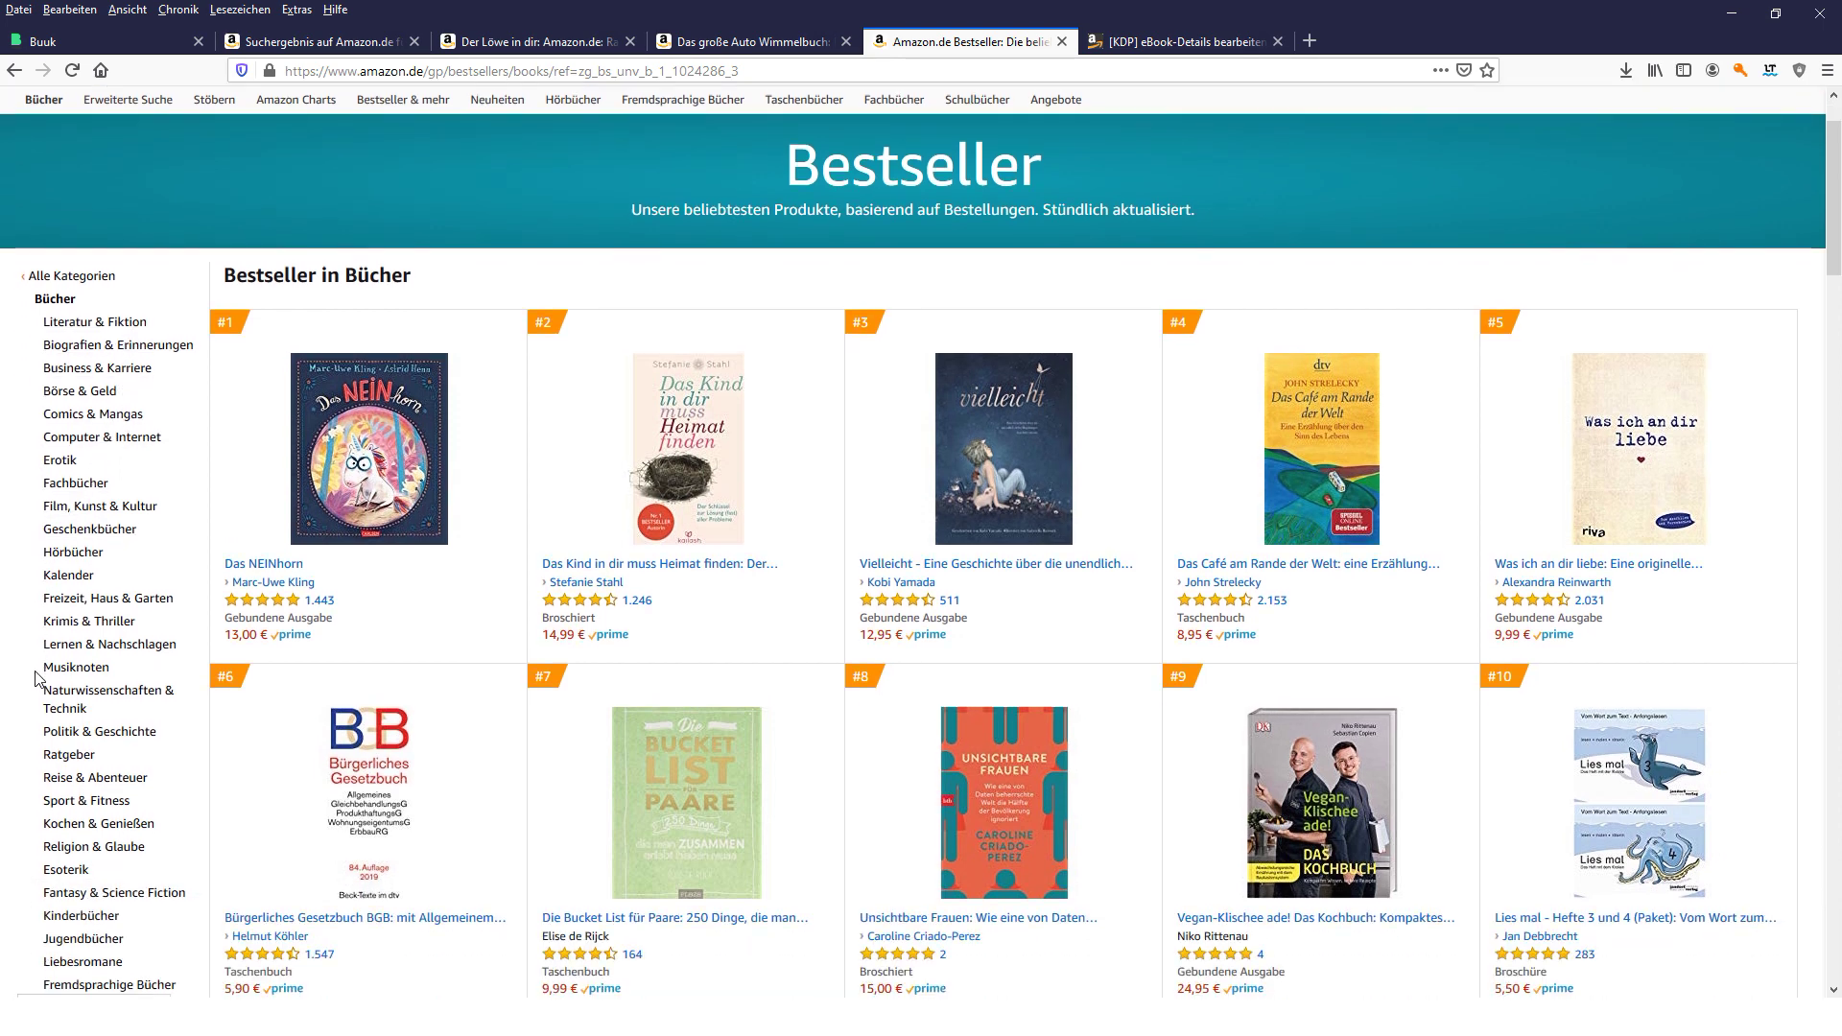
pyautogui.scroll(-2, 38, 678)
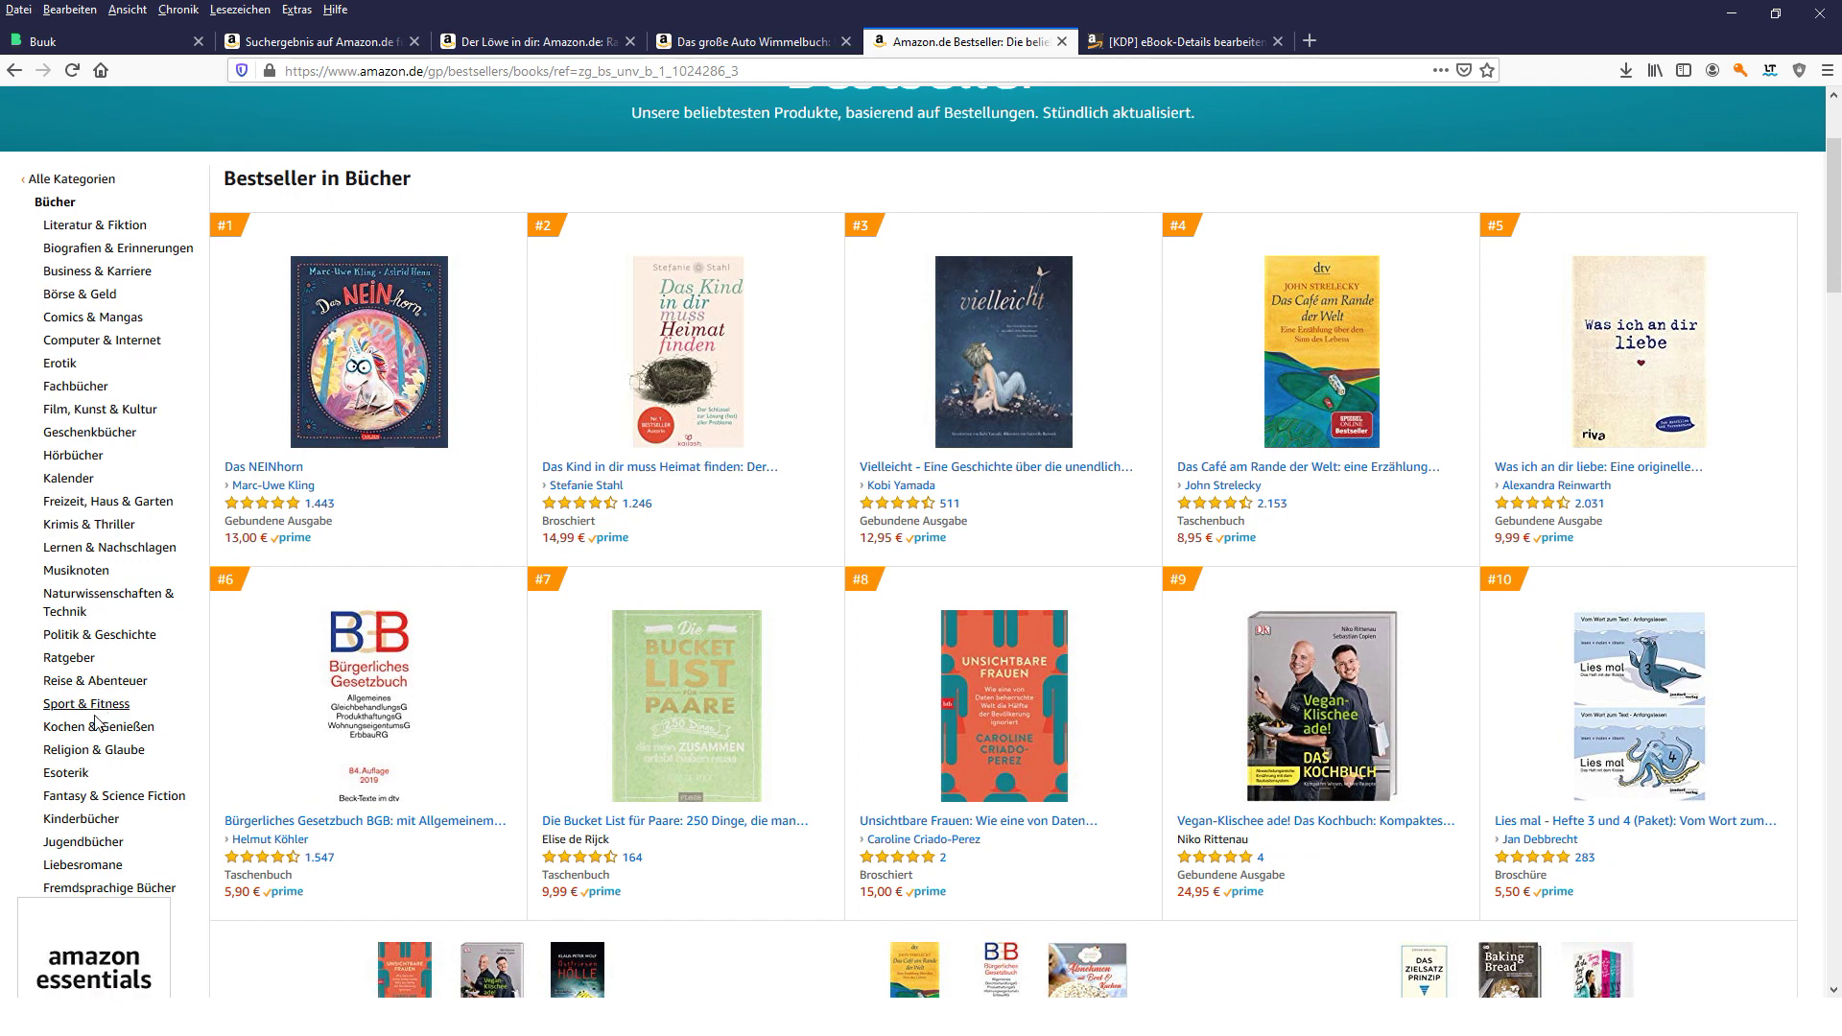
pyautogui.click(77, 818)
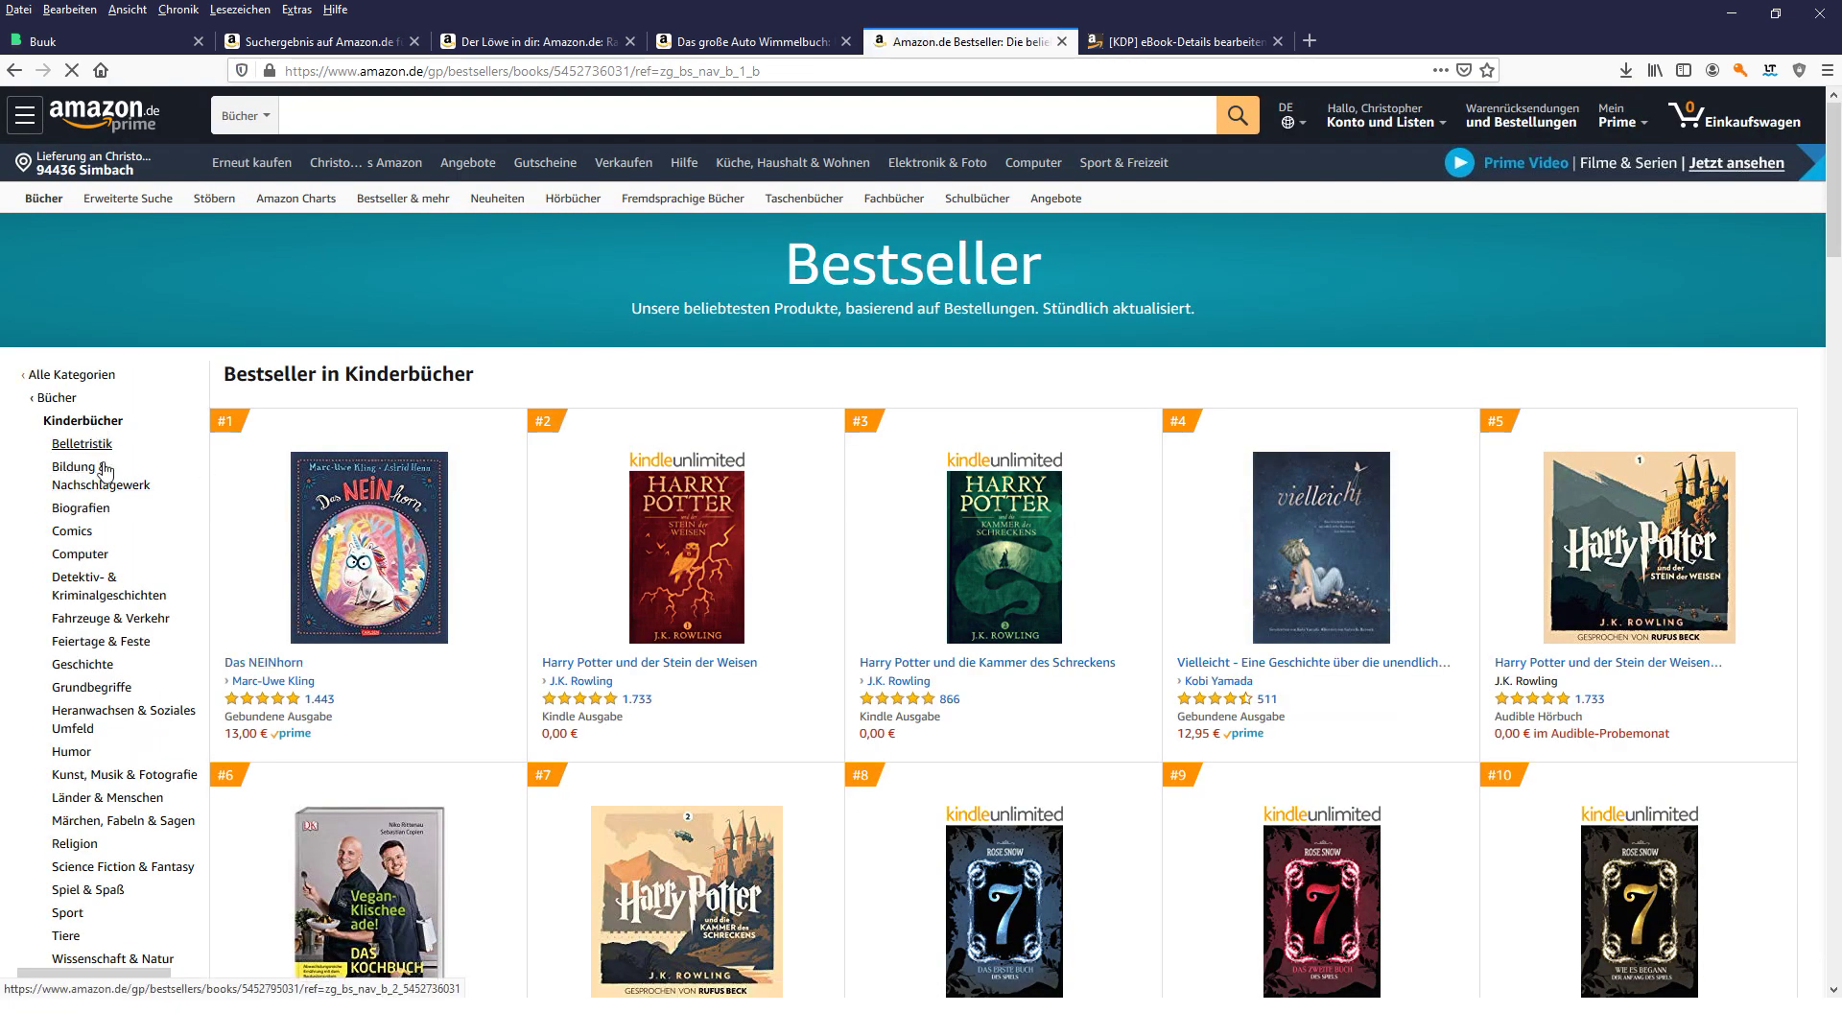
pyautogui.click(111, 619)
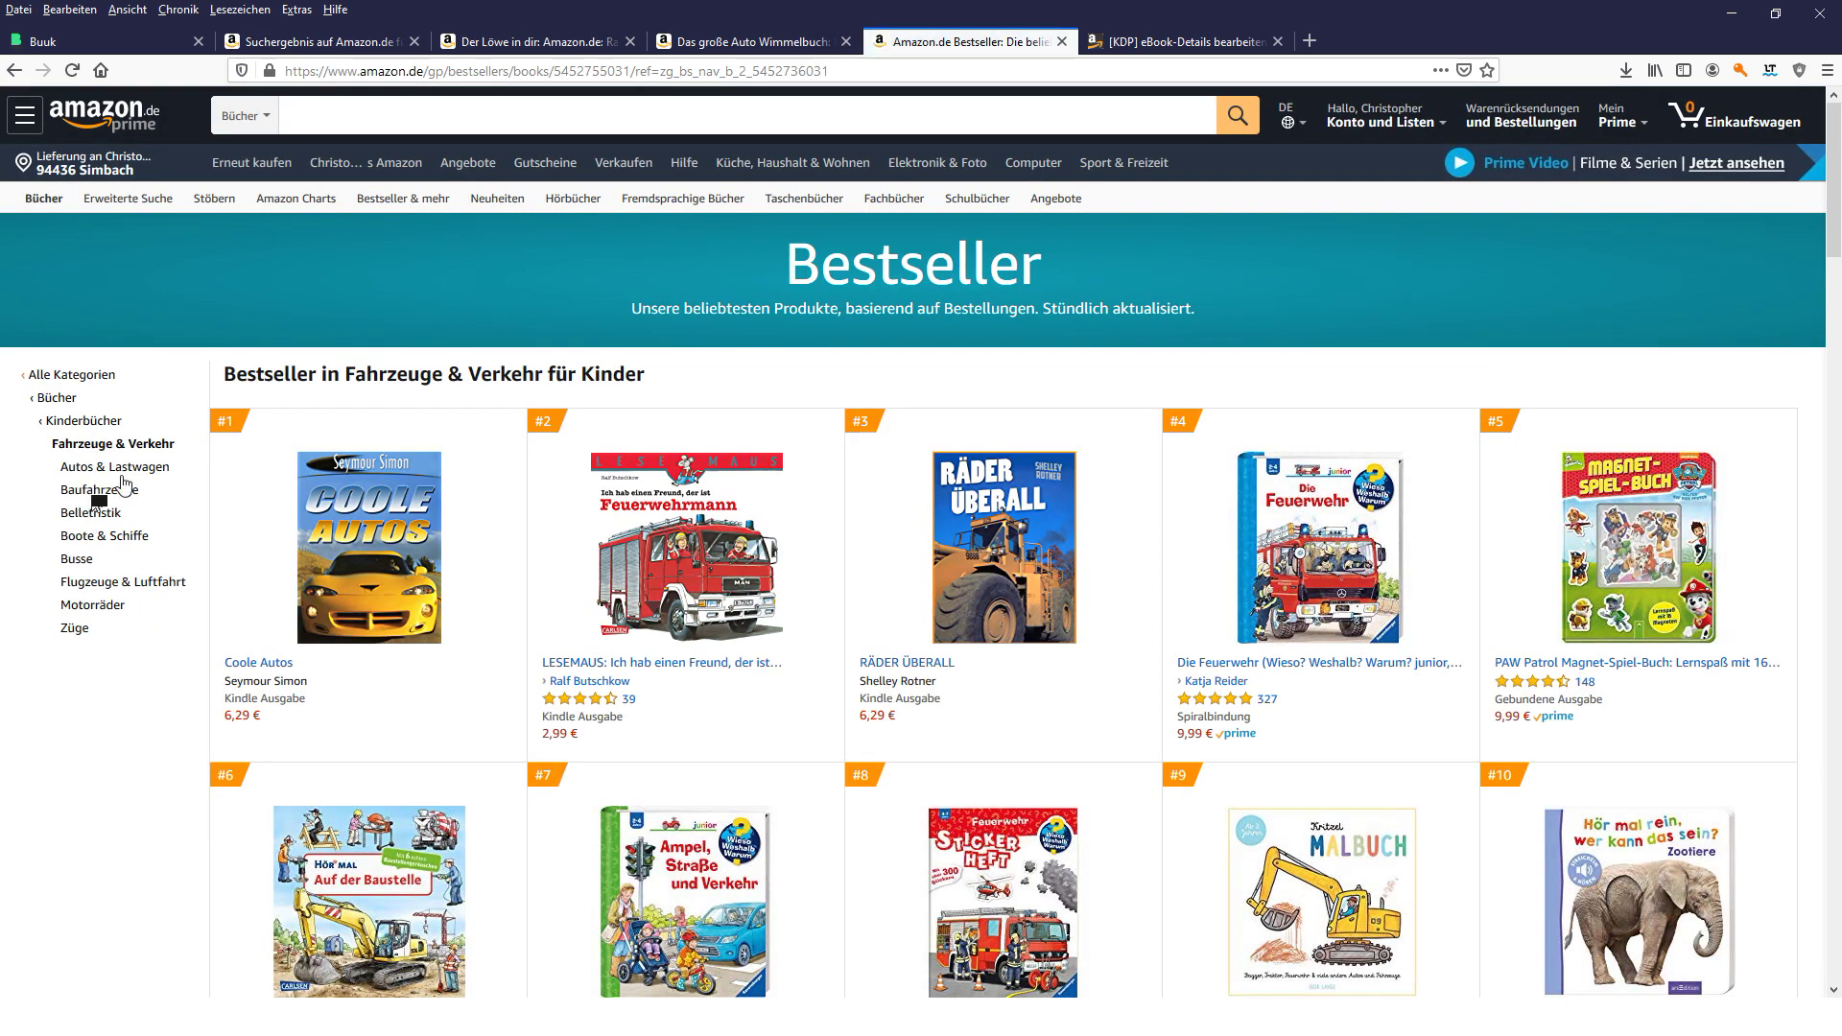
pyautogui.click(96, 605)
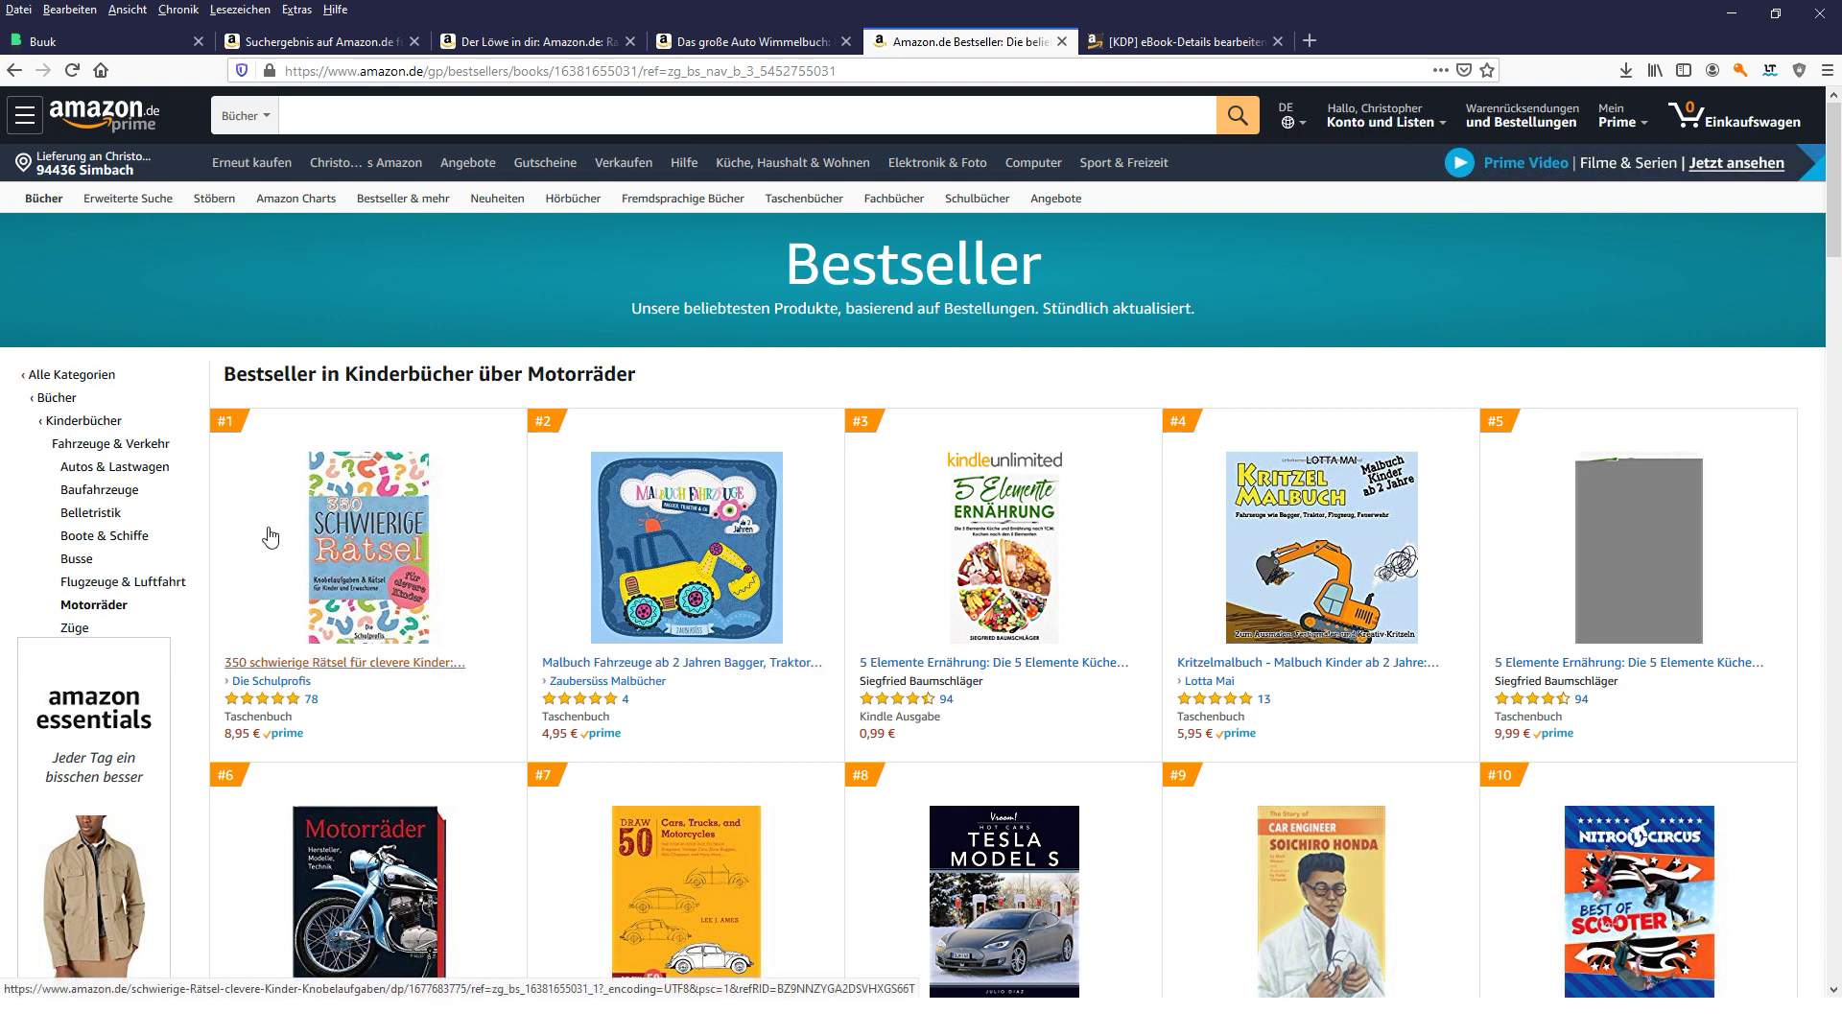
# - Look through the Motorräder bestseller list to the end of its second page and highlight the last book's rank
pyautogui.scroll(-5, 962, 562)
pyautogui.scroll(5, 959, 566)
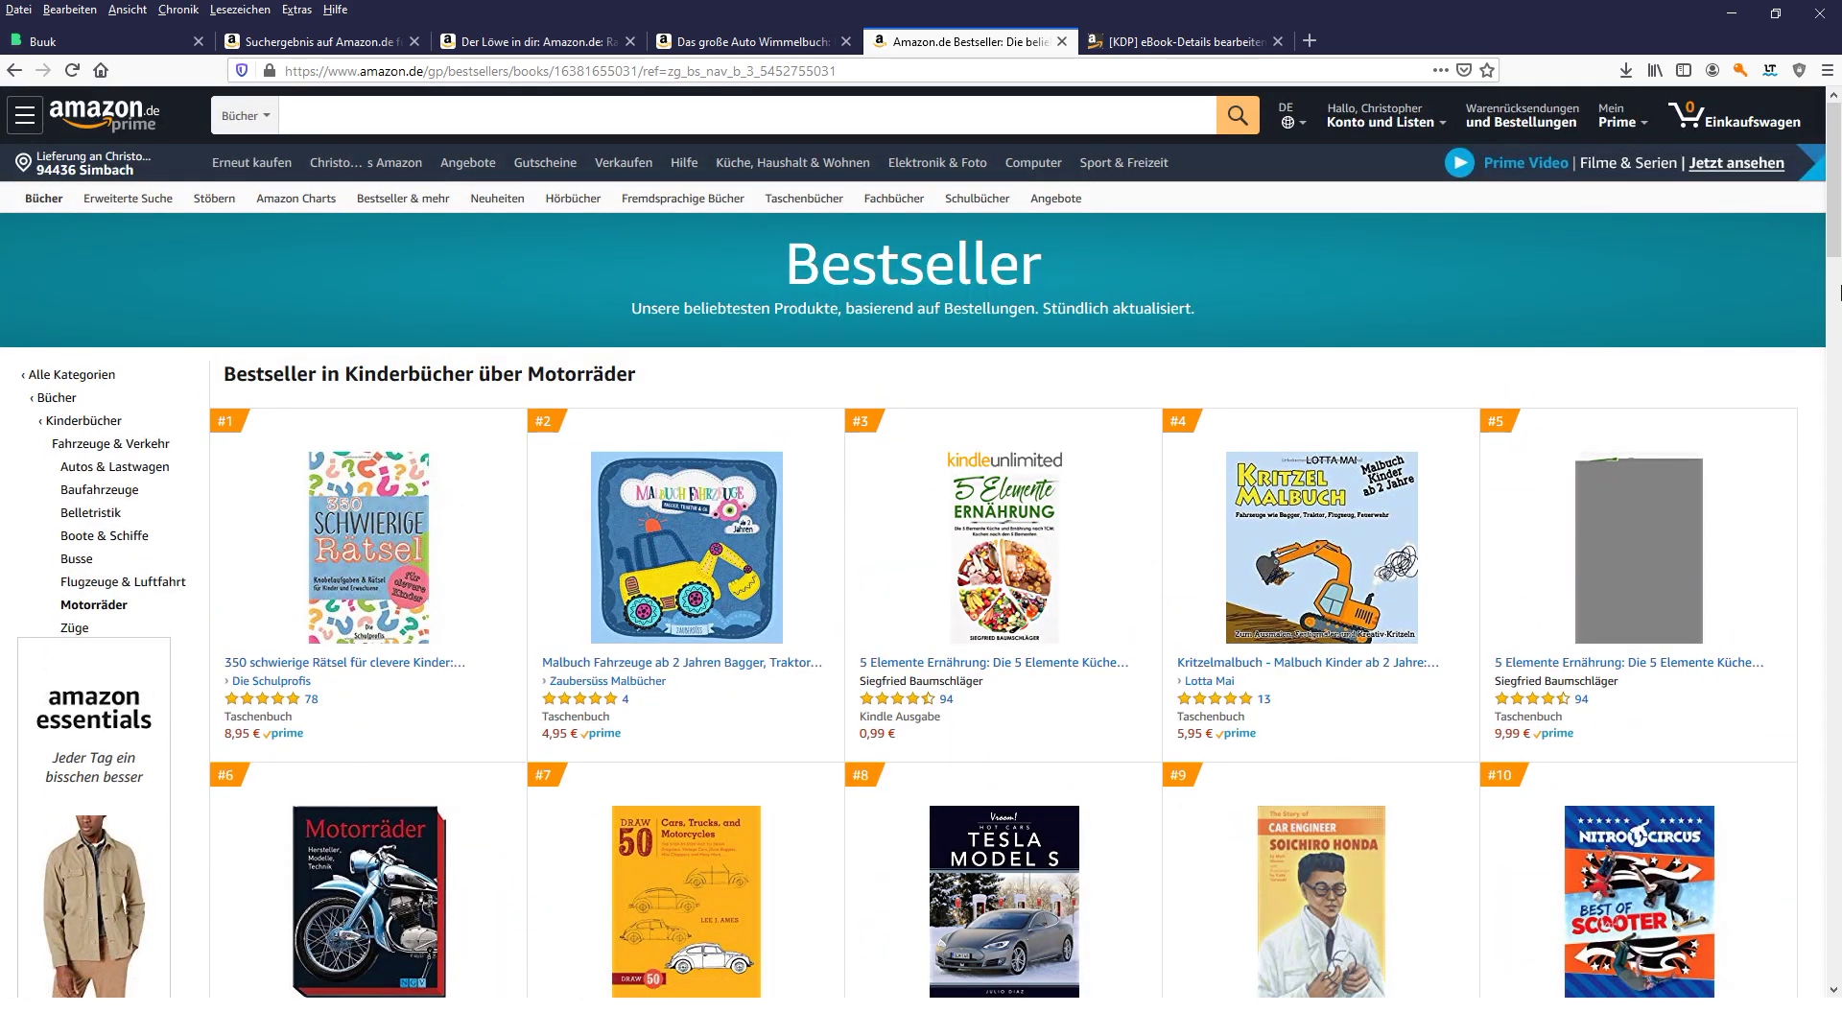
pyautogui.moveTo(1840, 292); pyautogui.dragTo(1839, 770)
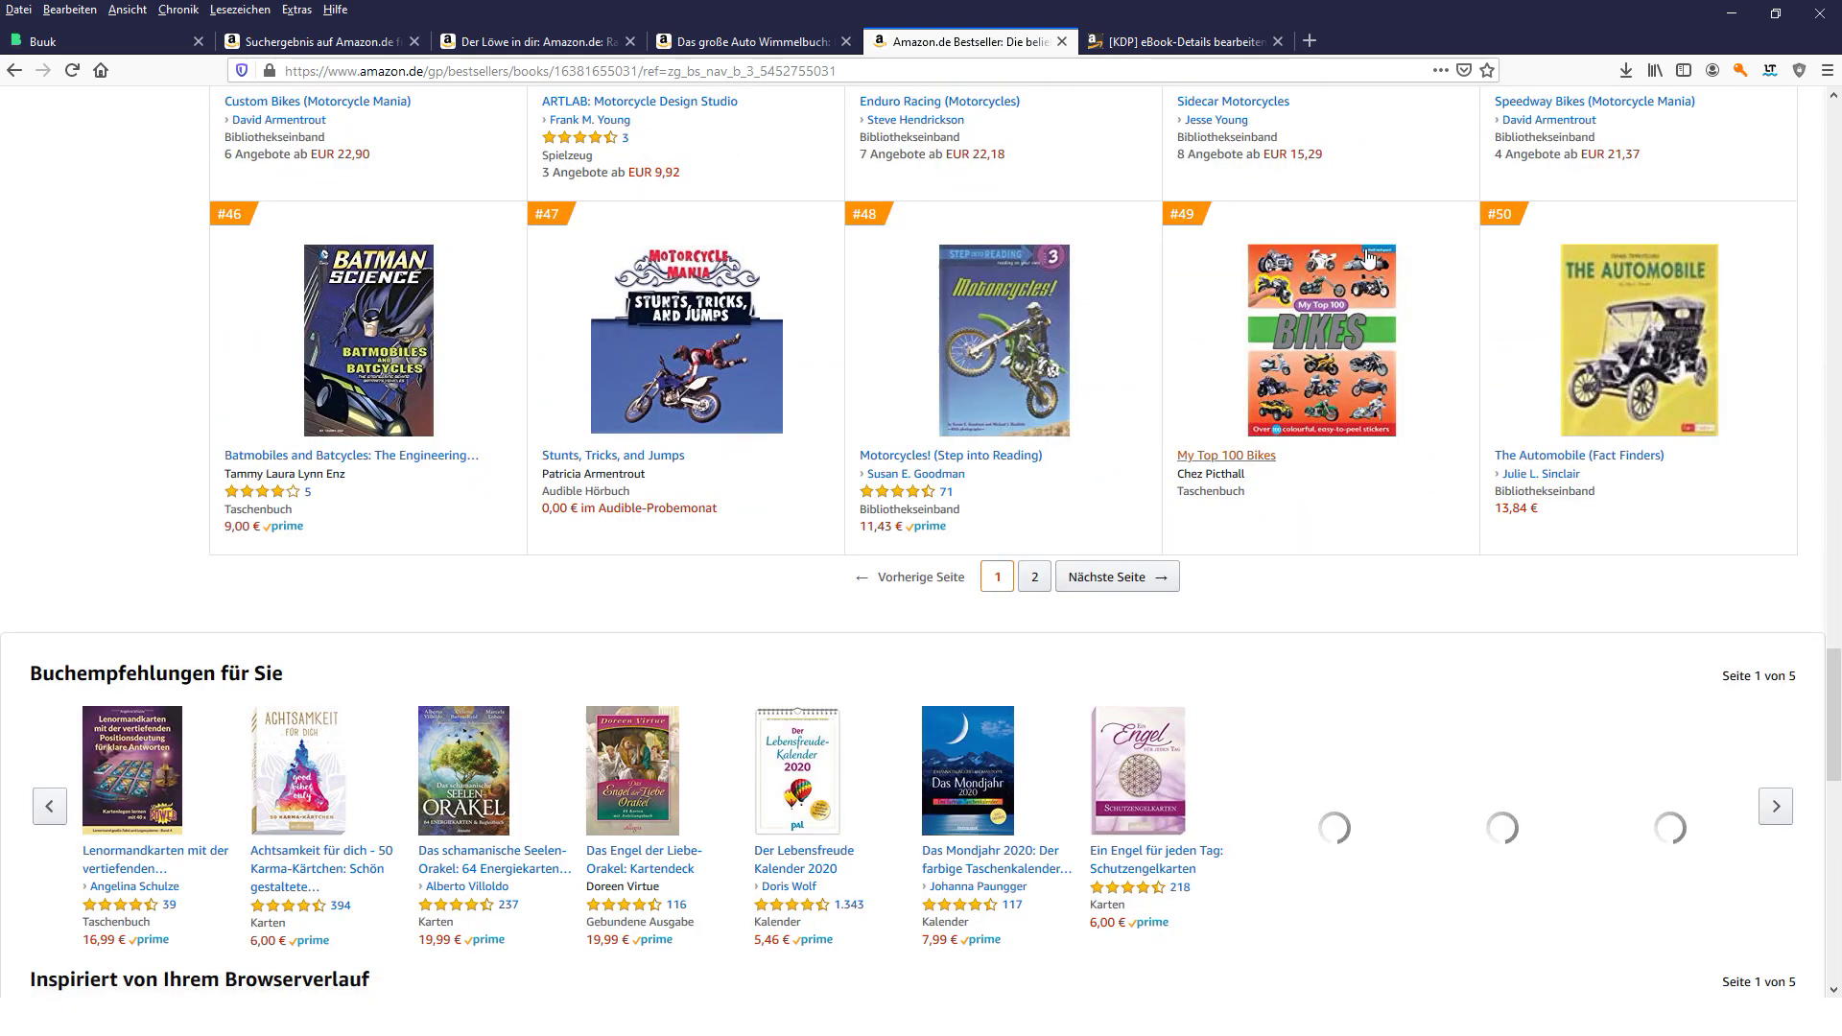
pyautogui.click(1035, 579)
pyautogui.moveTo(1839, 233); pyautogui.dragTo(1833, 547)
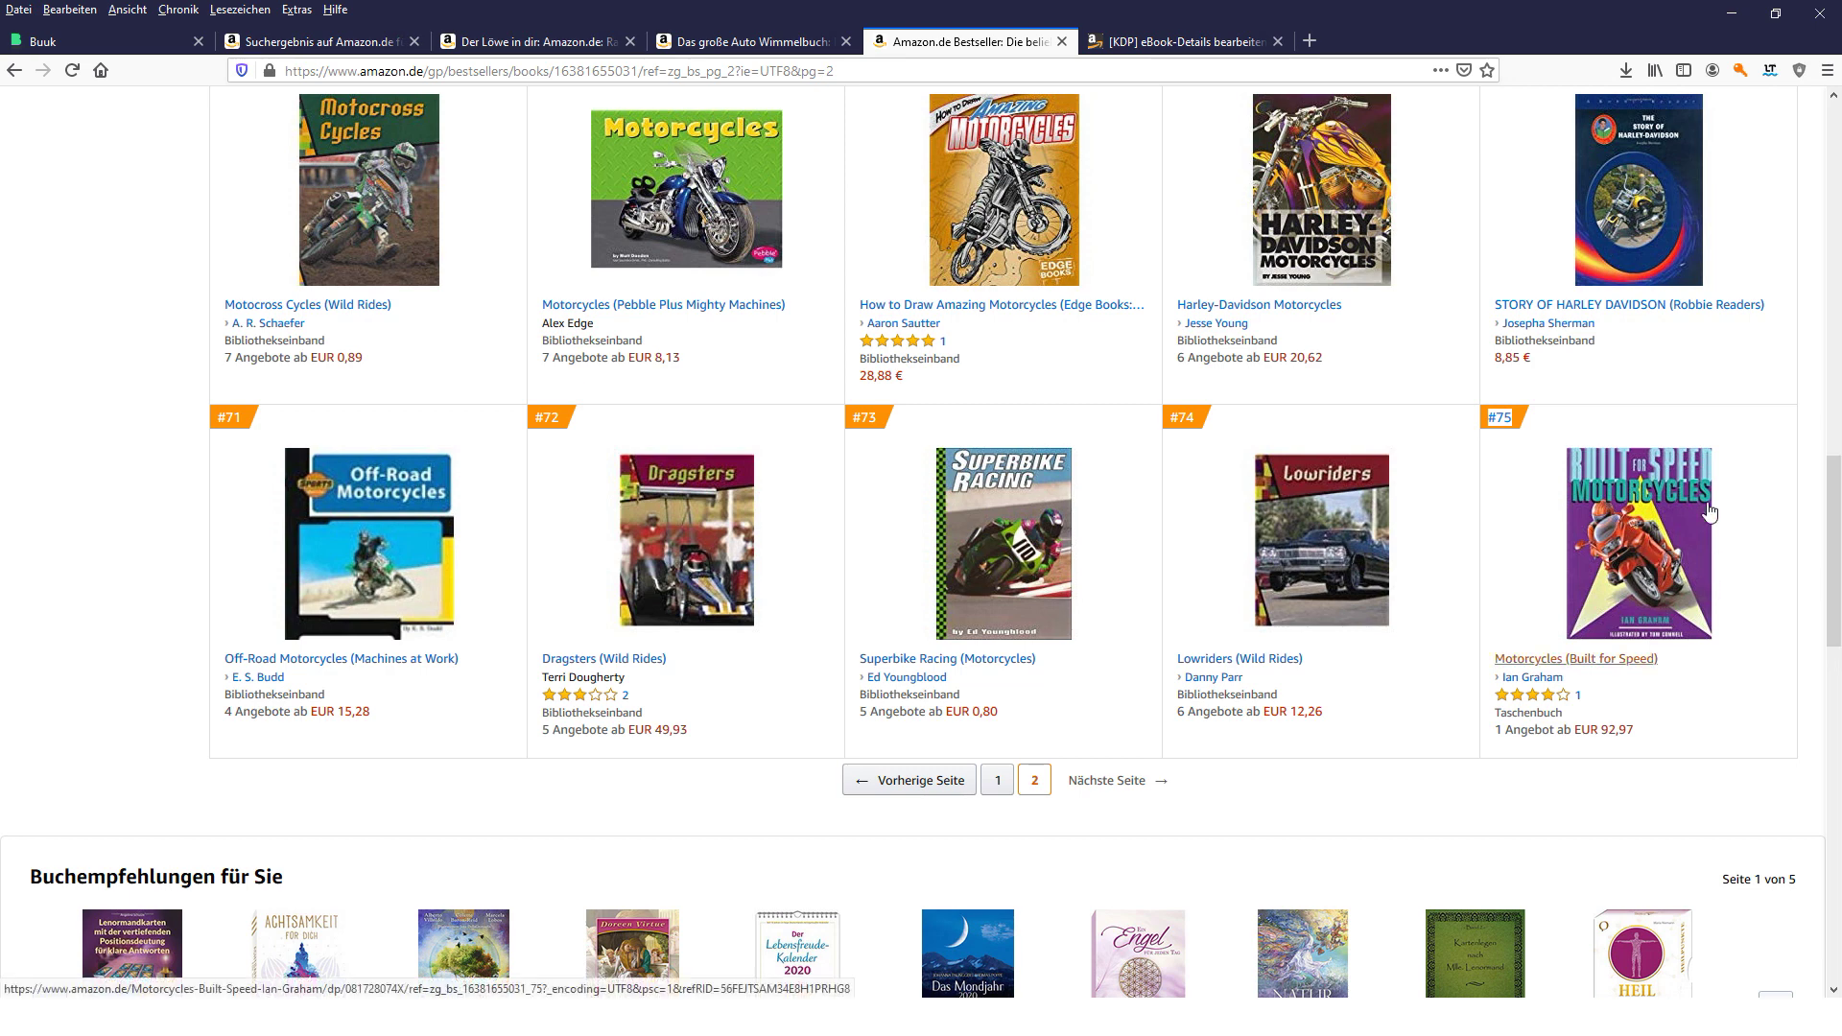
pyautogui.click(1519, 420)
pyautogui.moveTo(1524, 429); pyautogui.dragTo(1497, 422)
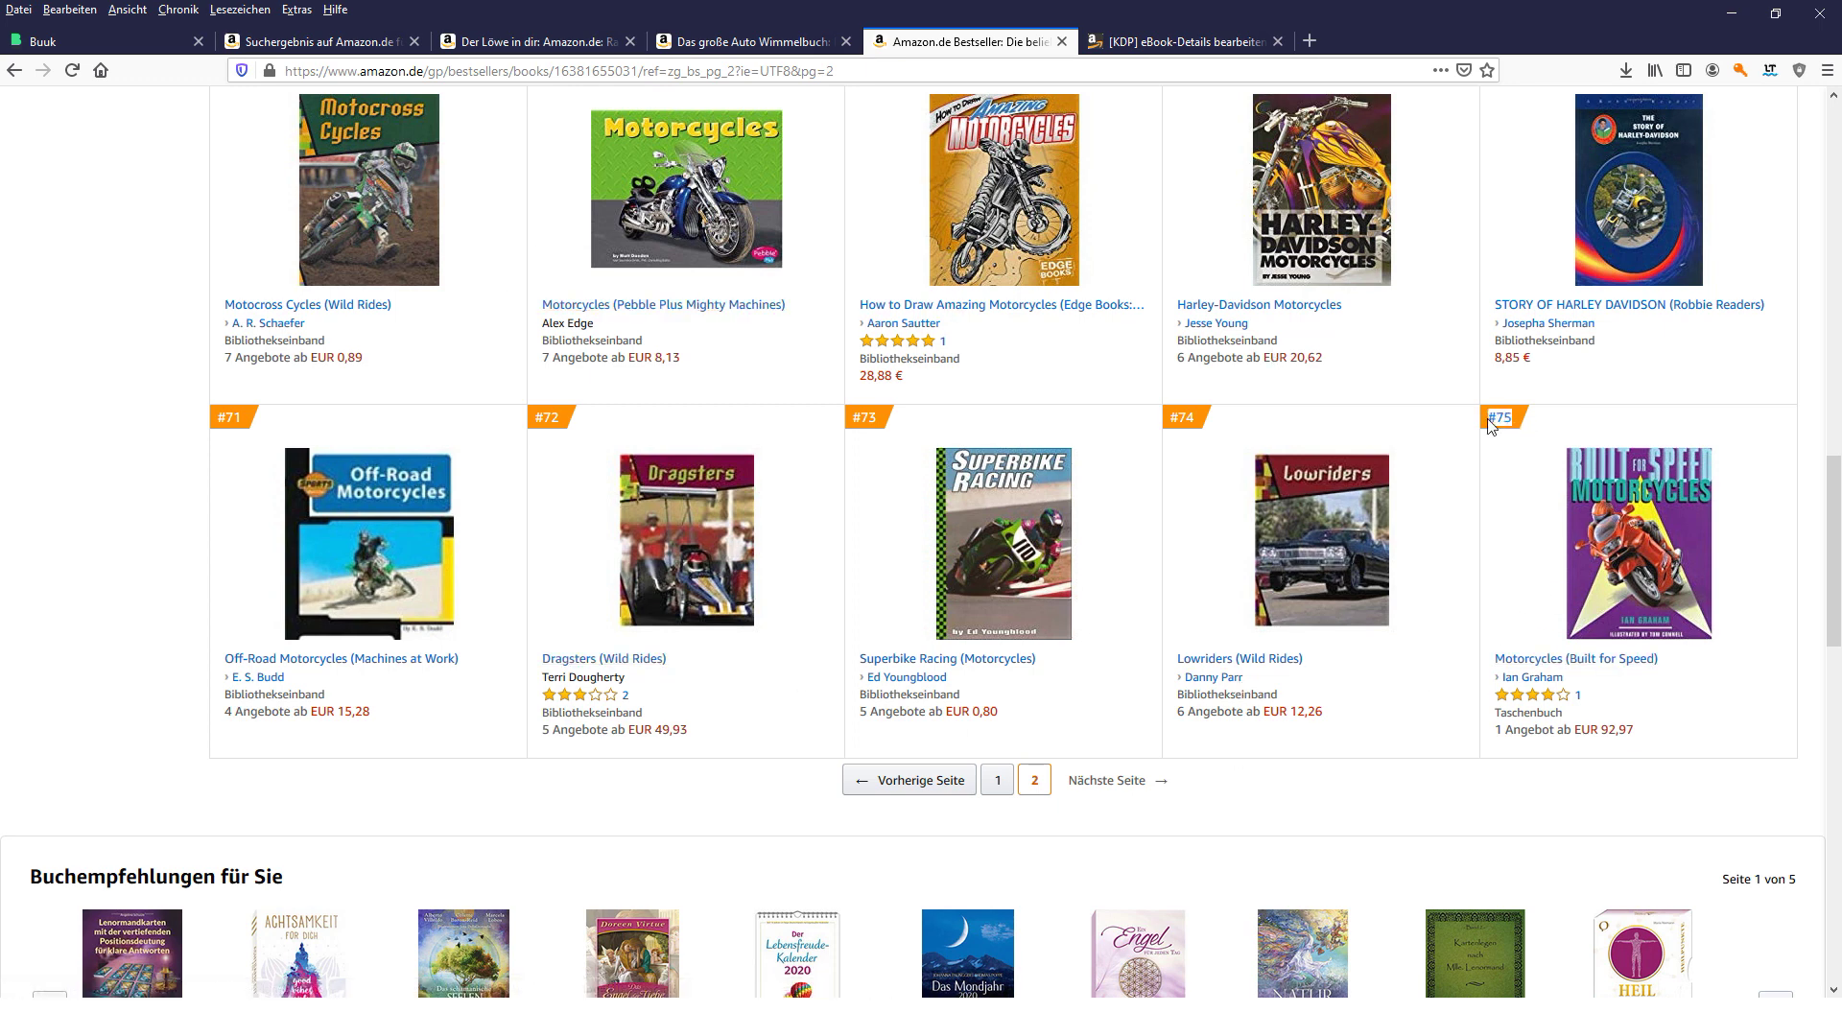
# - Go up to the Kinderbücher bestseller list and open its second page
pyautogui.click(998, 780)
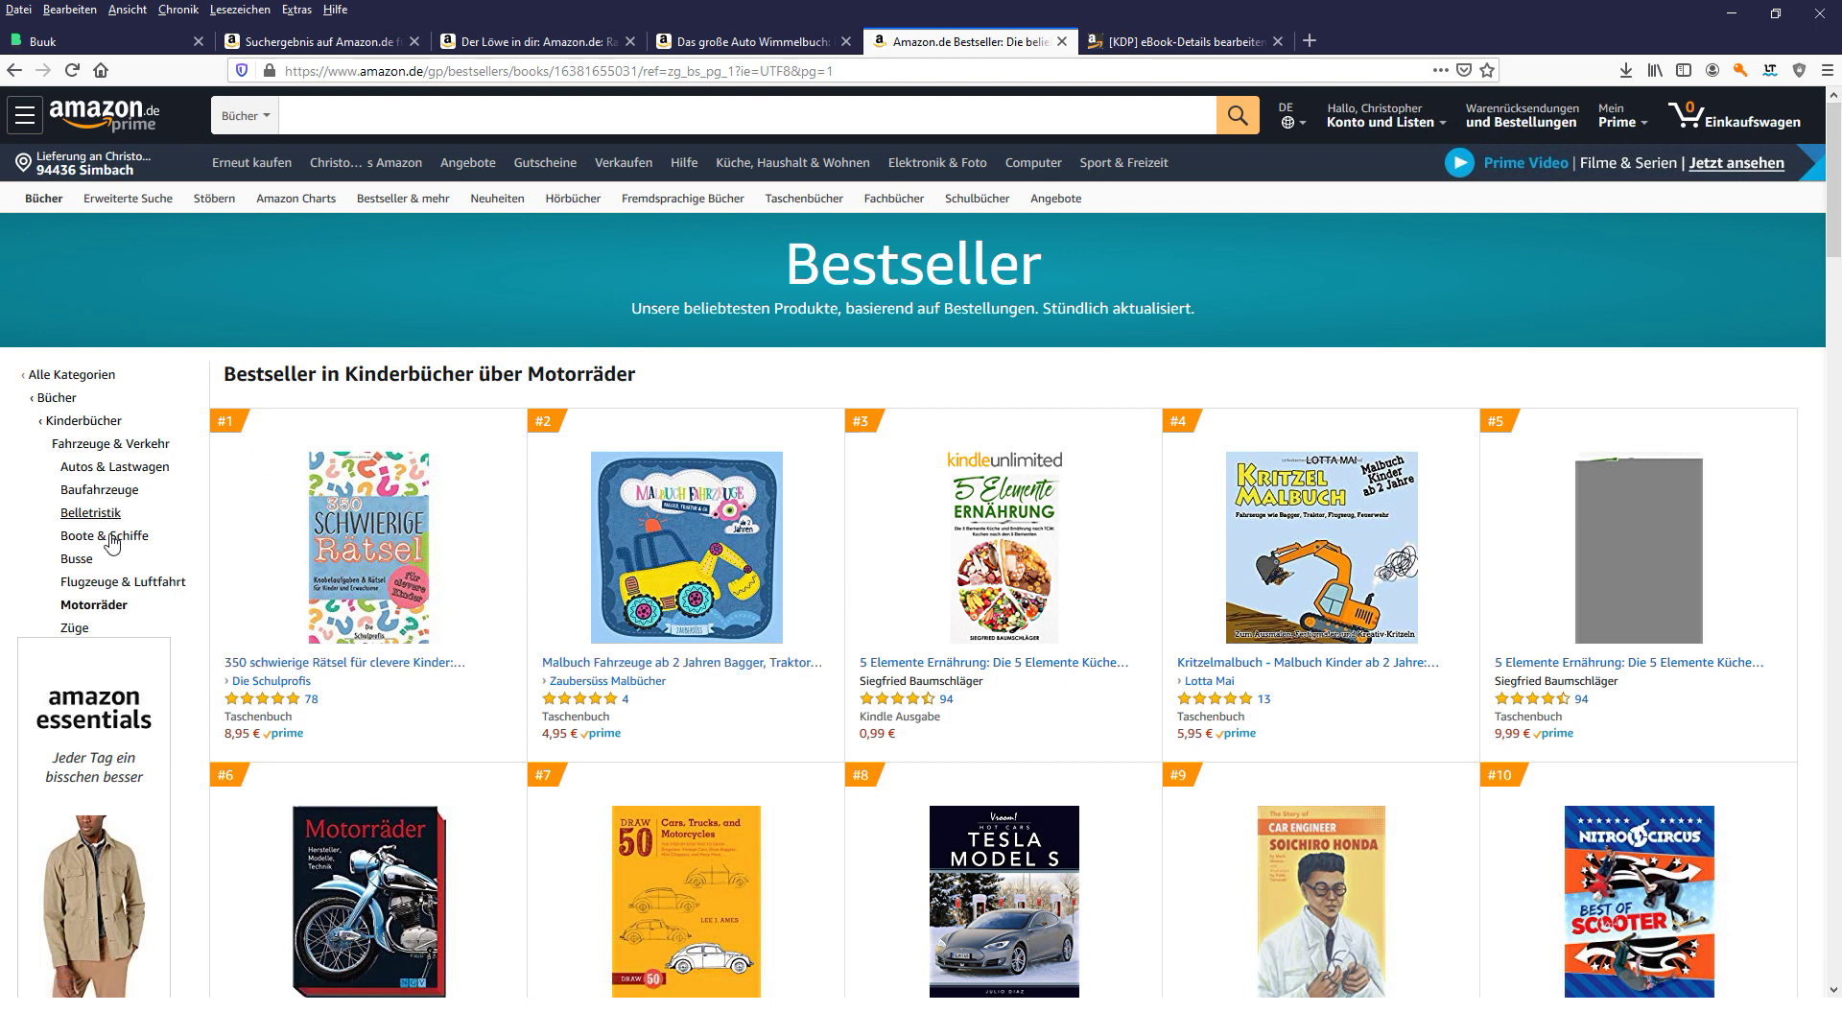
pyautogui.click(84, 421)
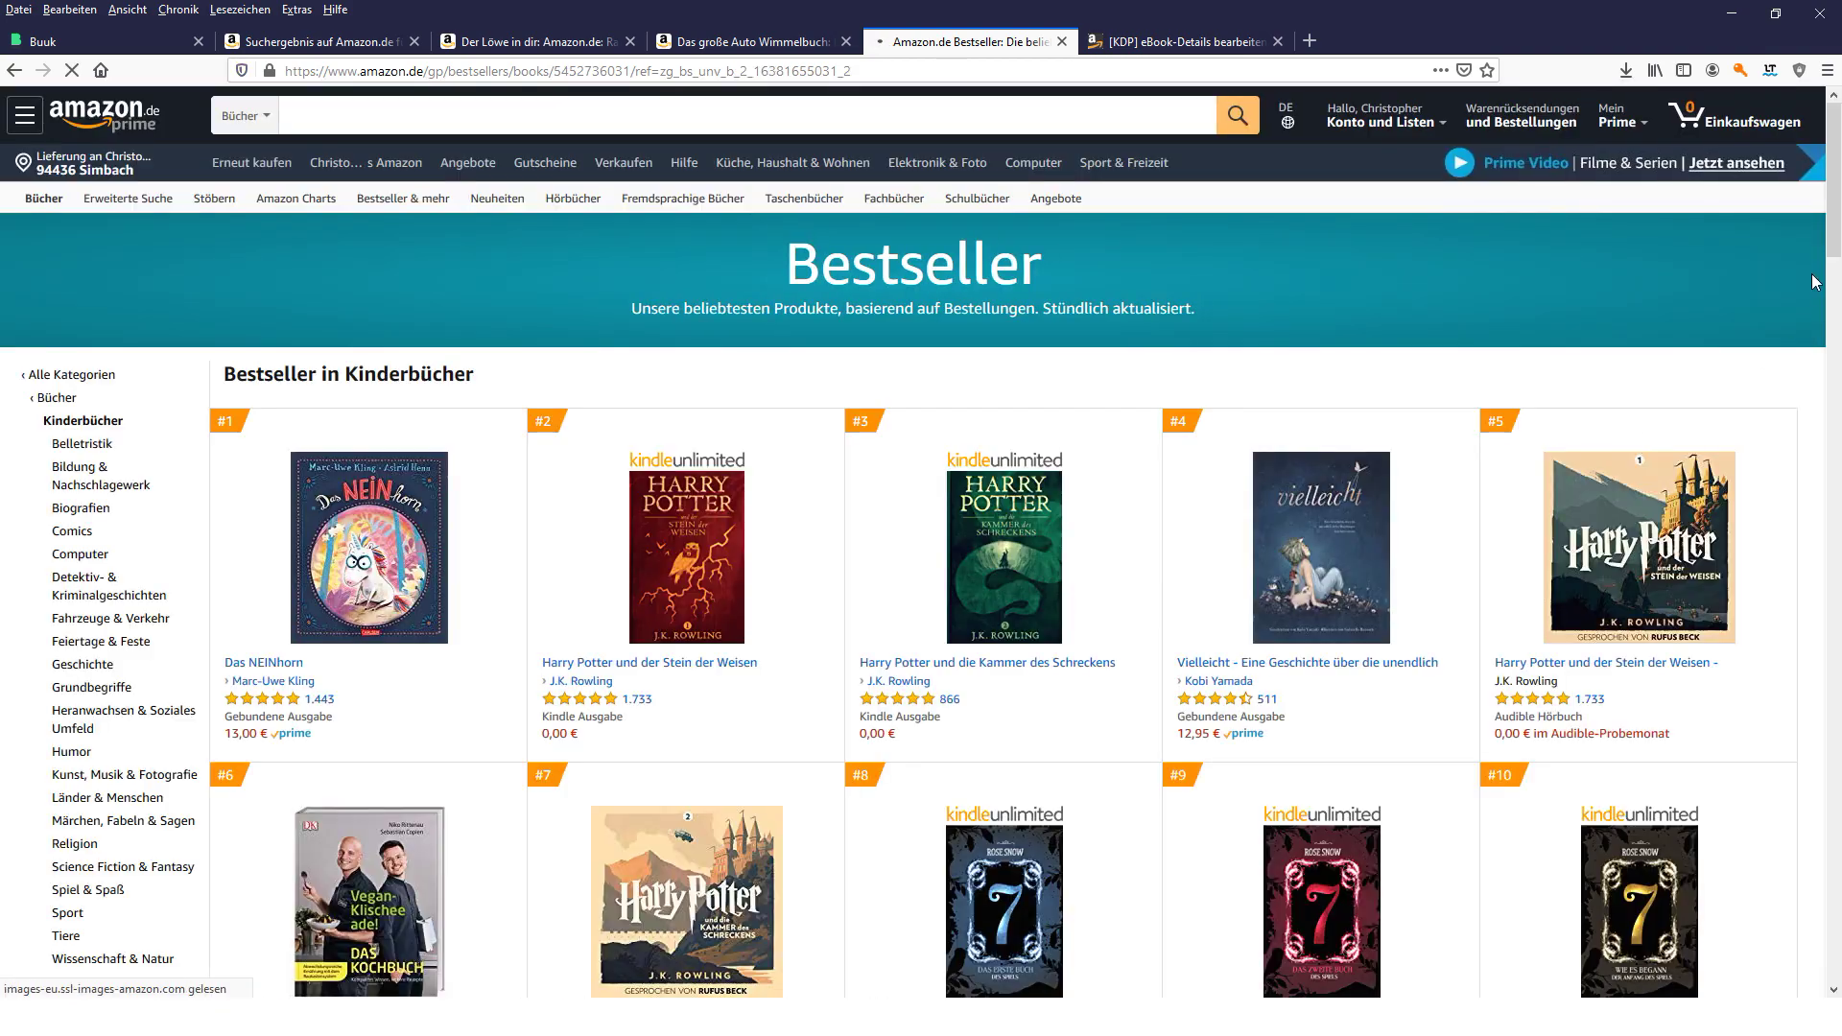
pyautogui.scroll(-15, 1837, 590)
pyautogui.scroll(-10, 1837, 590)
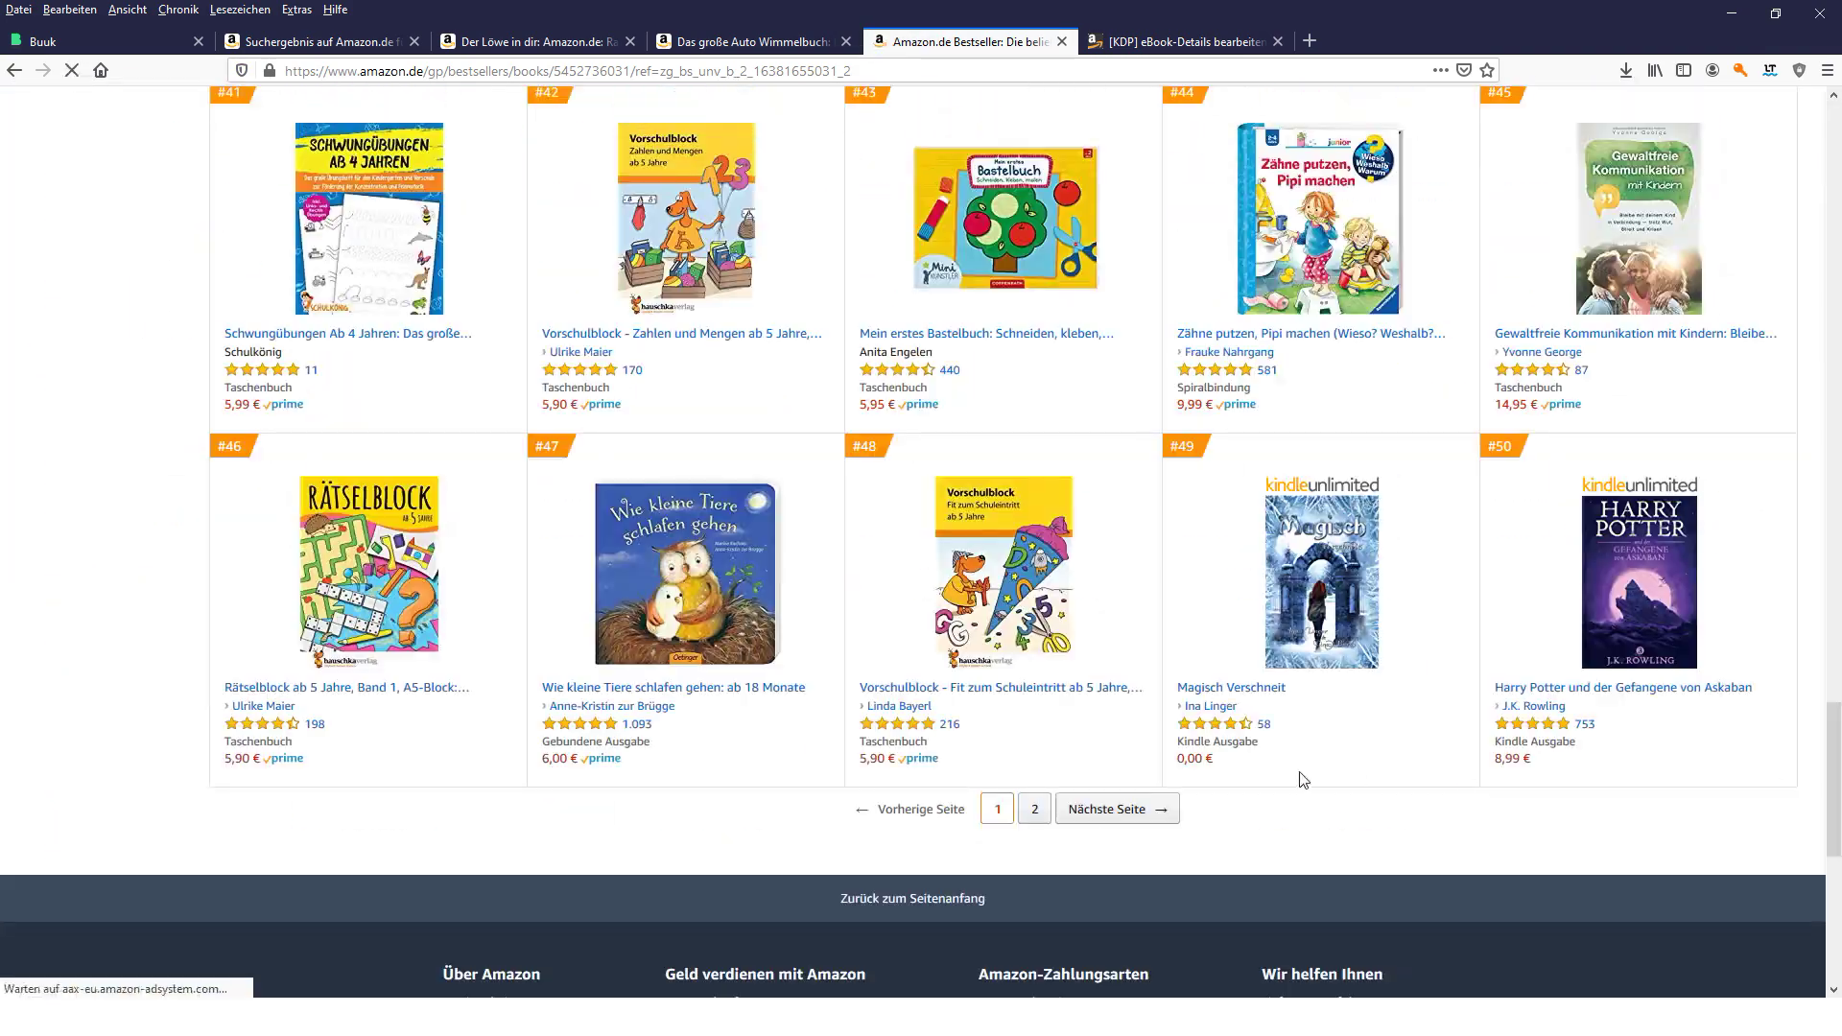
pyautogui.click(1036, 810)
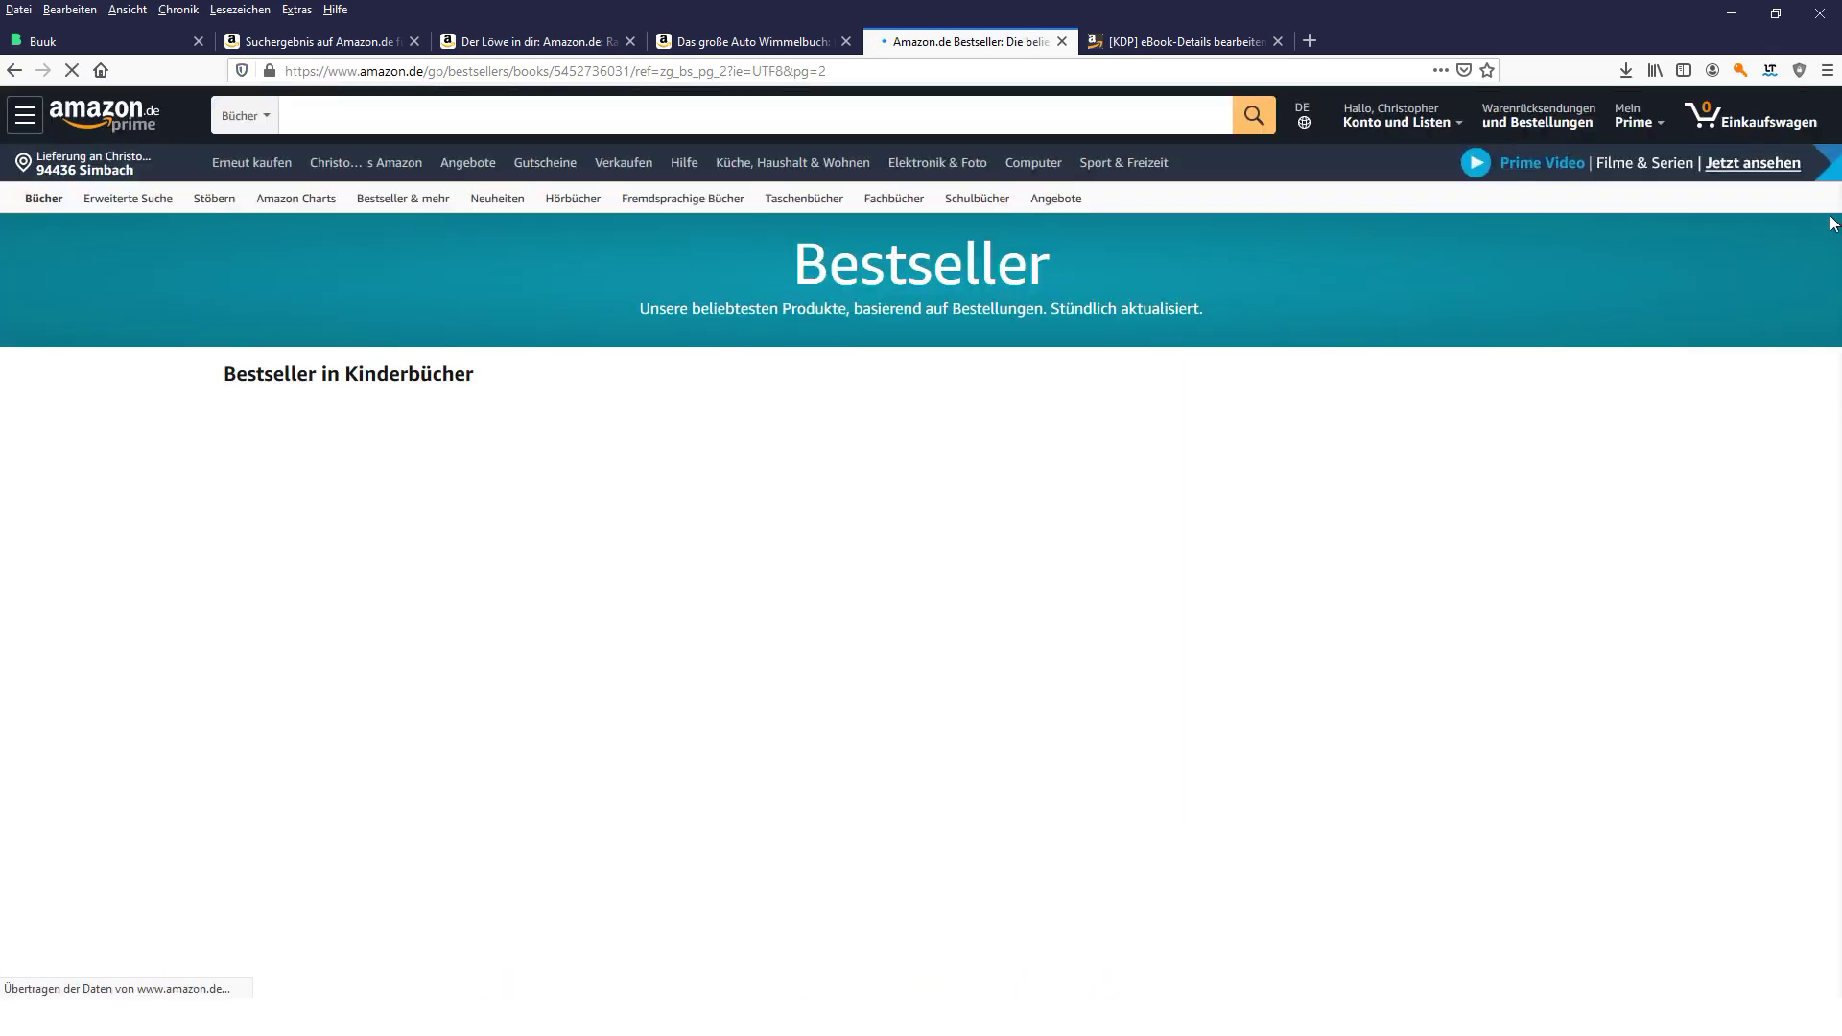
# - Highlight the rank of the last book in the Kinderbücher bestseller list, then clear the selection
pyautogui.moveTo(1834, 223); pyautogui.dragTo(1838, 745)
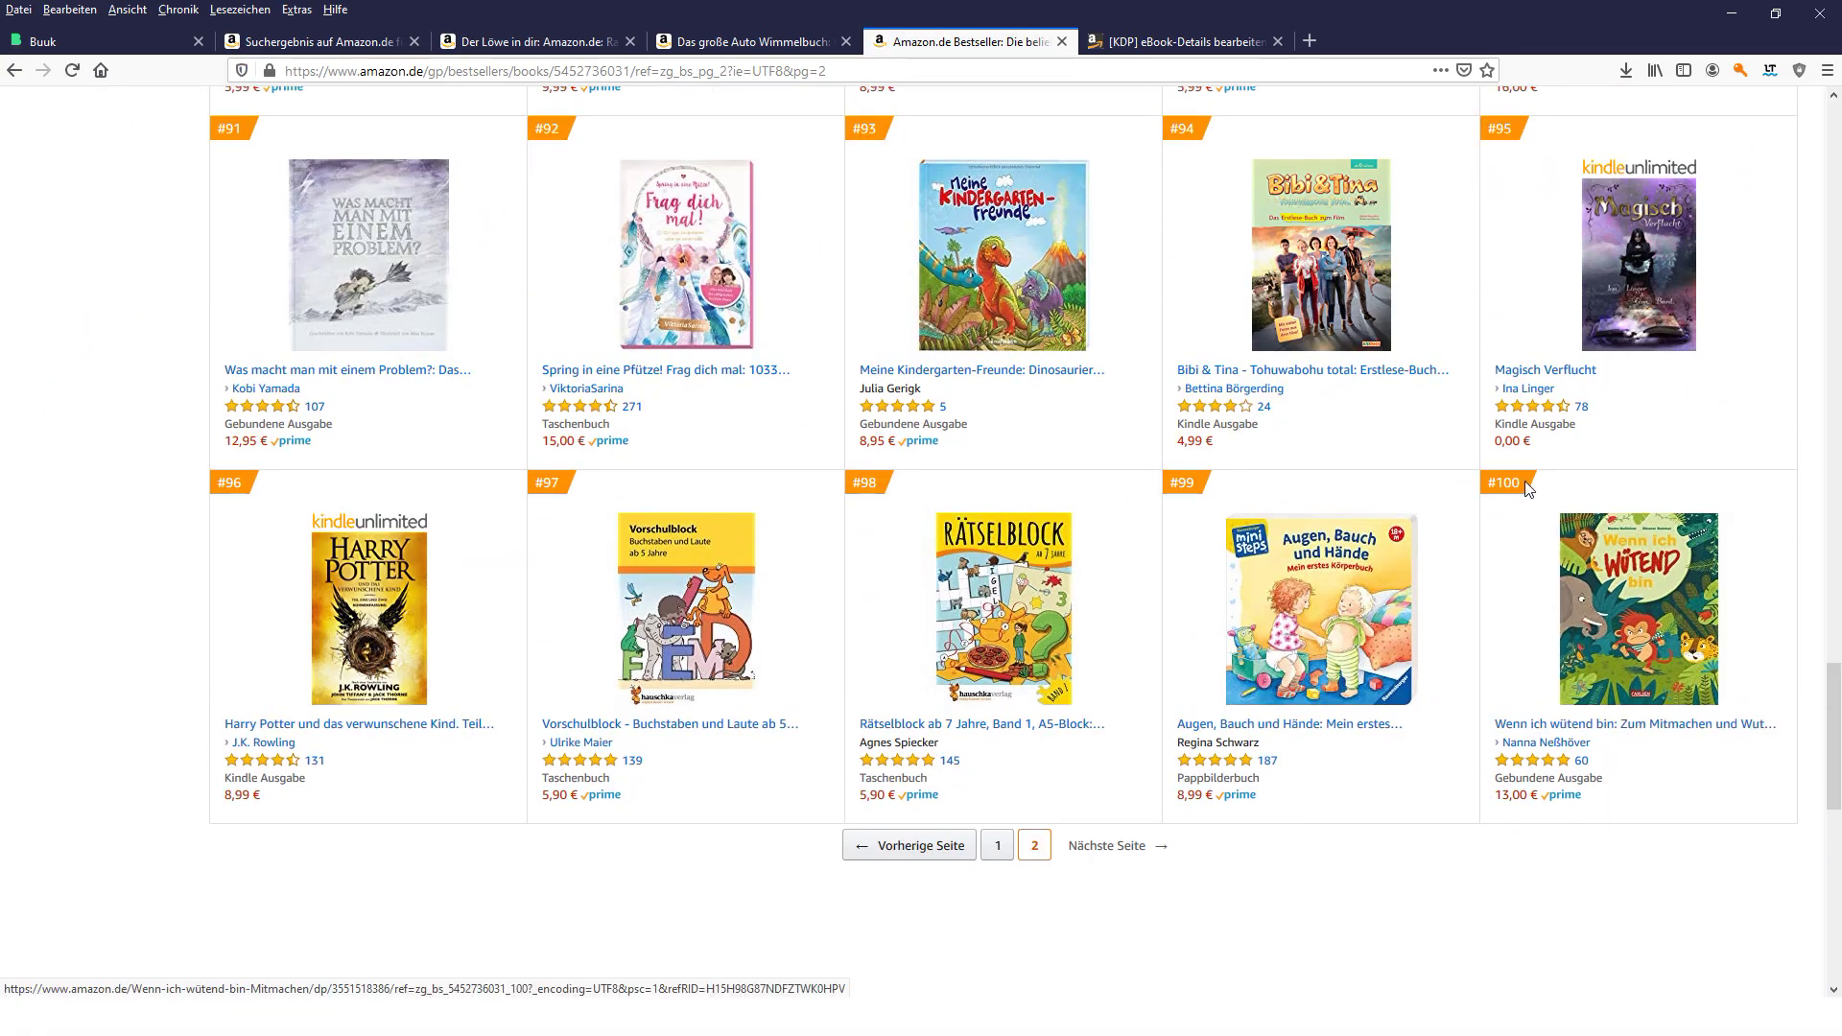
pyautogui.moveTo(1530, 484); pyautogui.dragTo(1484, 501)
pyautogui.click(1484, 501)
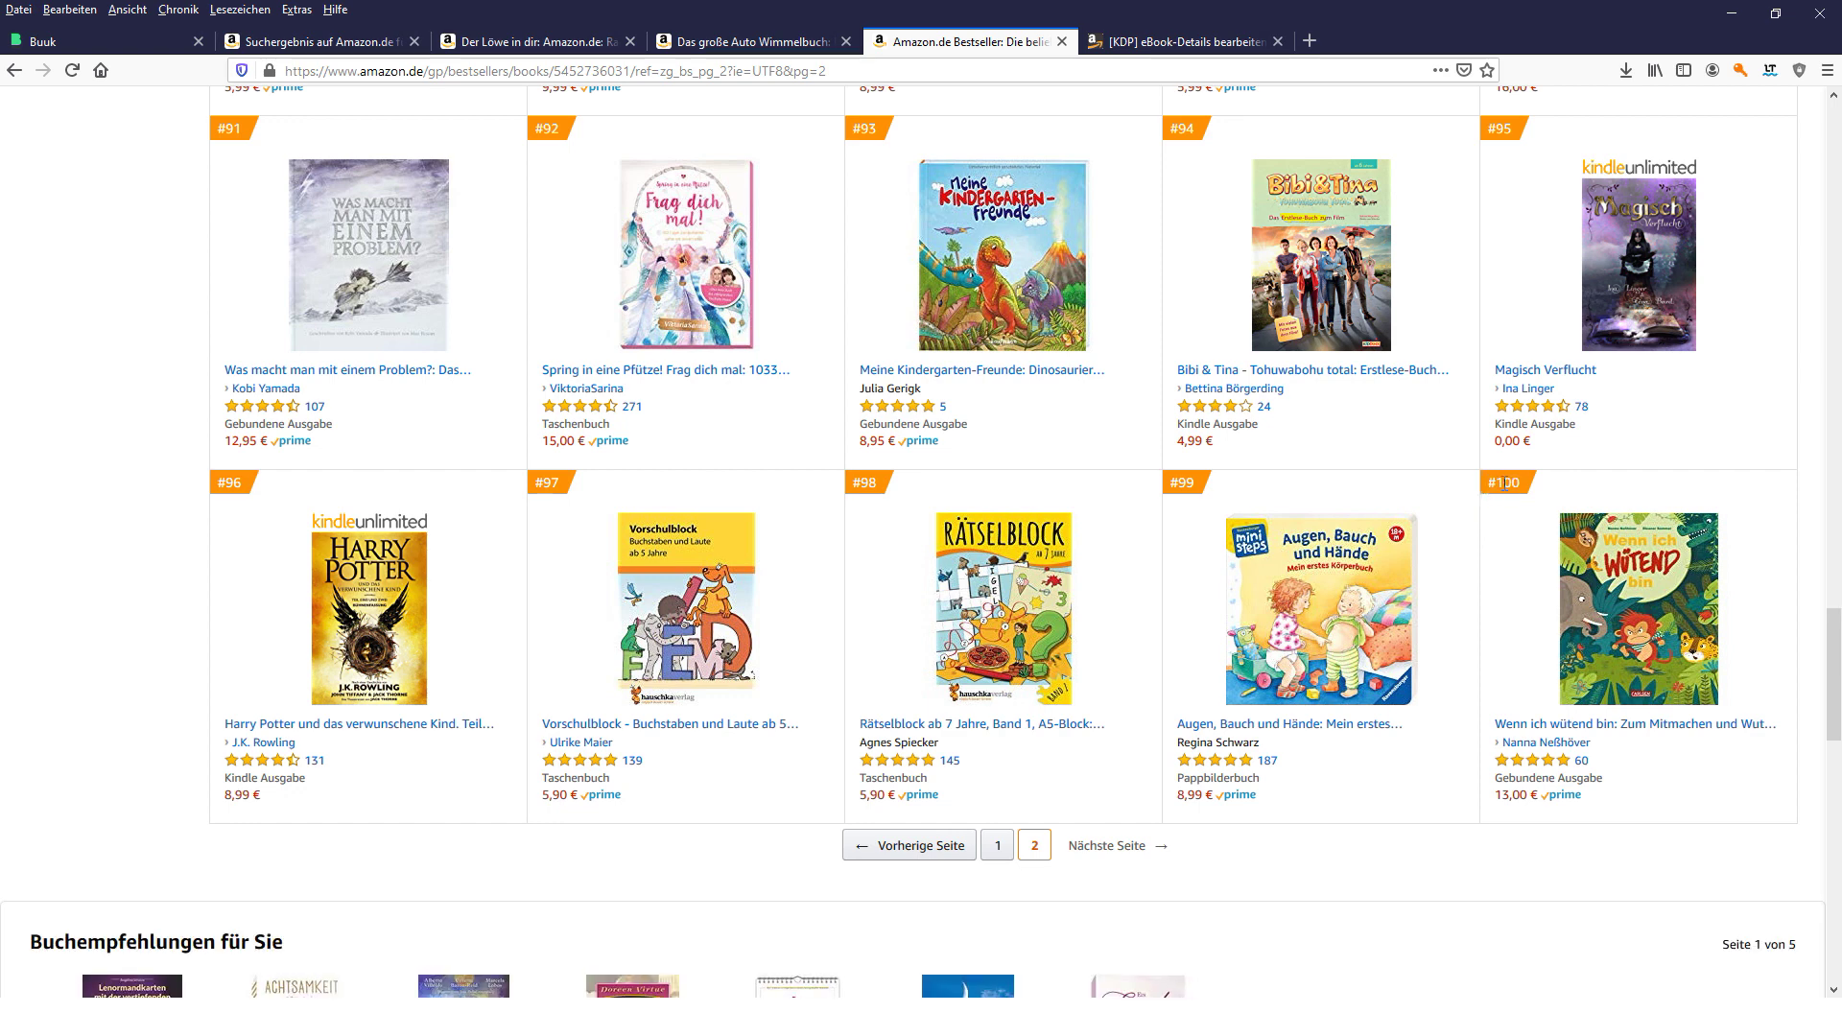
pyautogui.doubleClick(1504, 482)
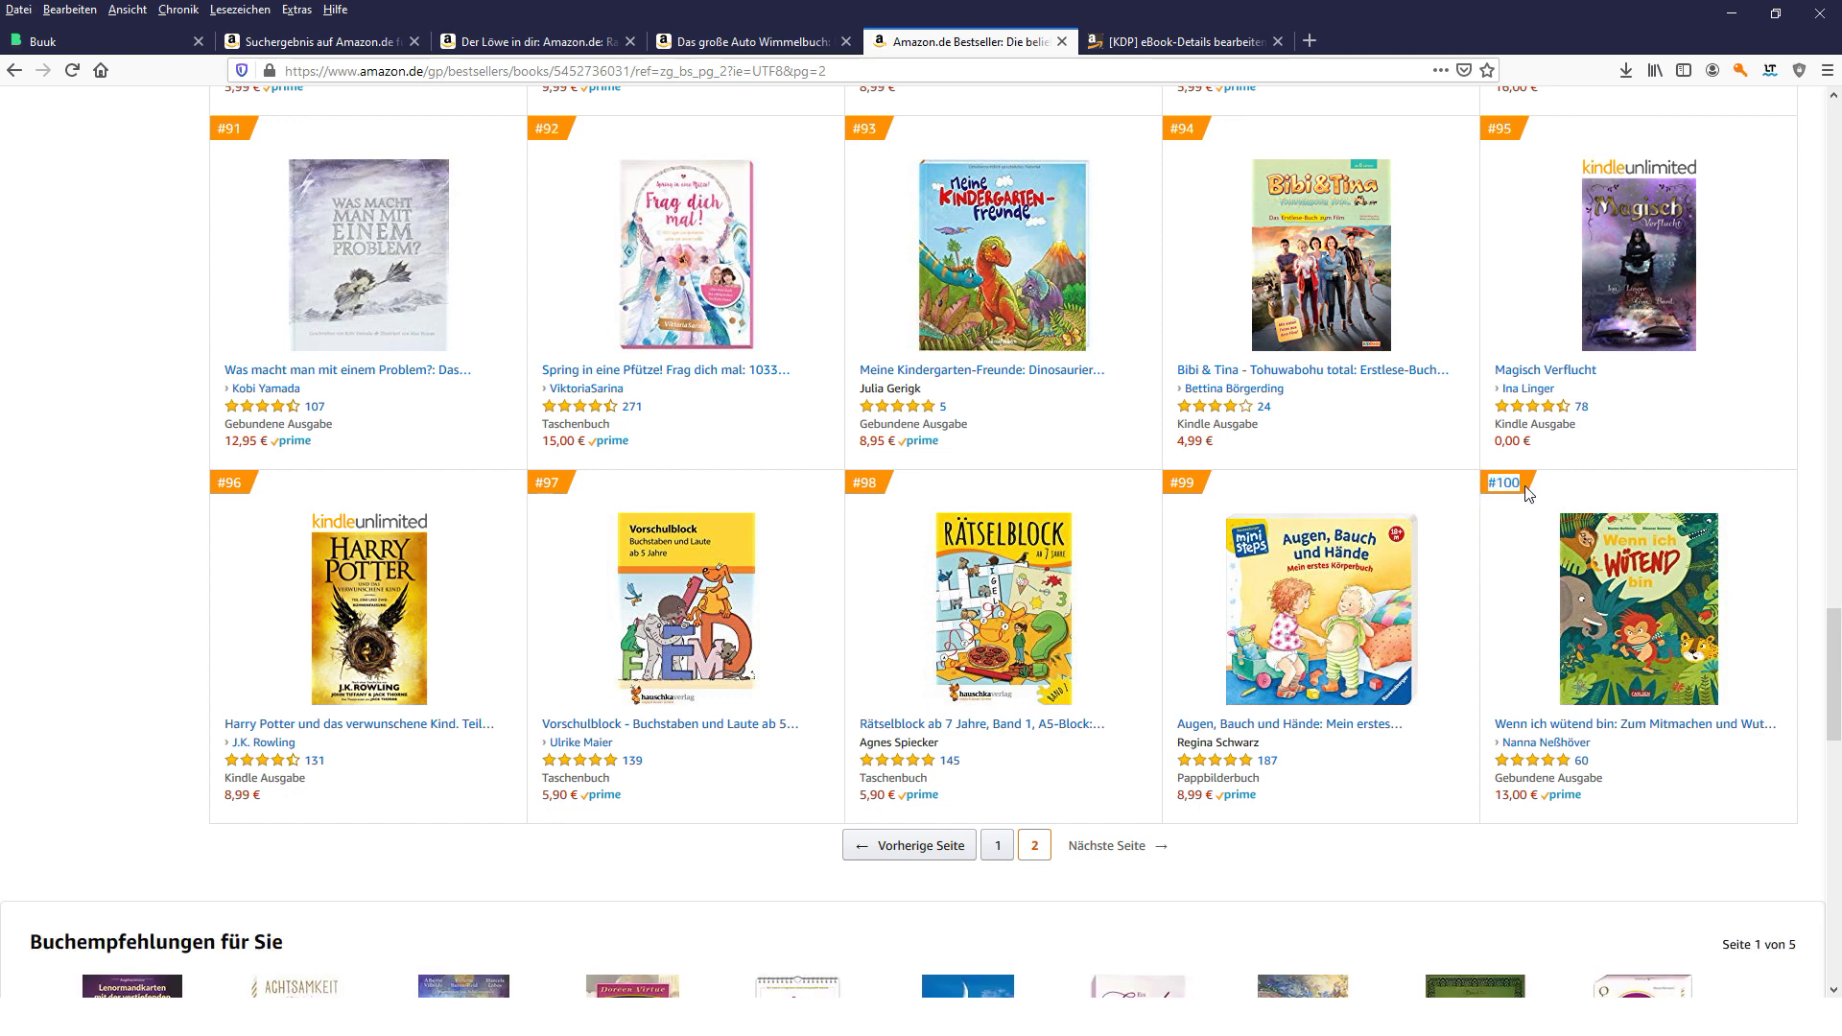
pyautogui.click(1803, 509)
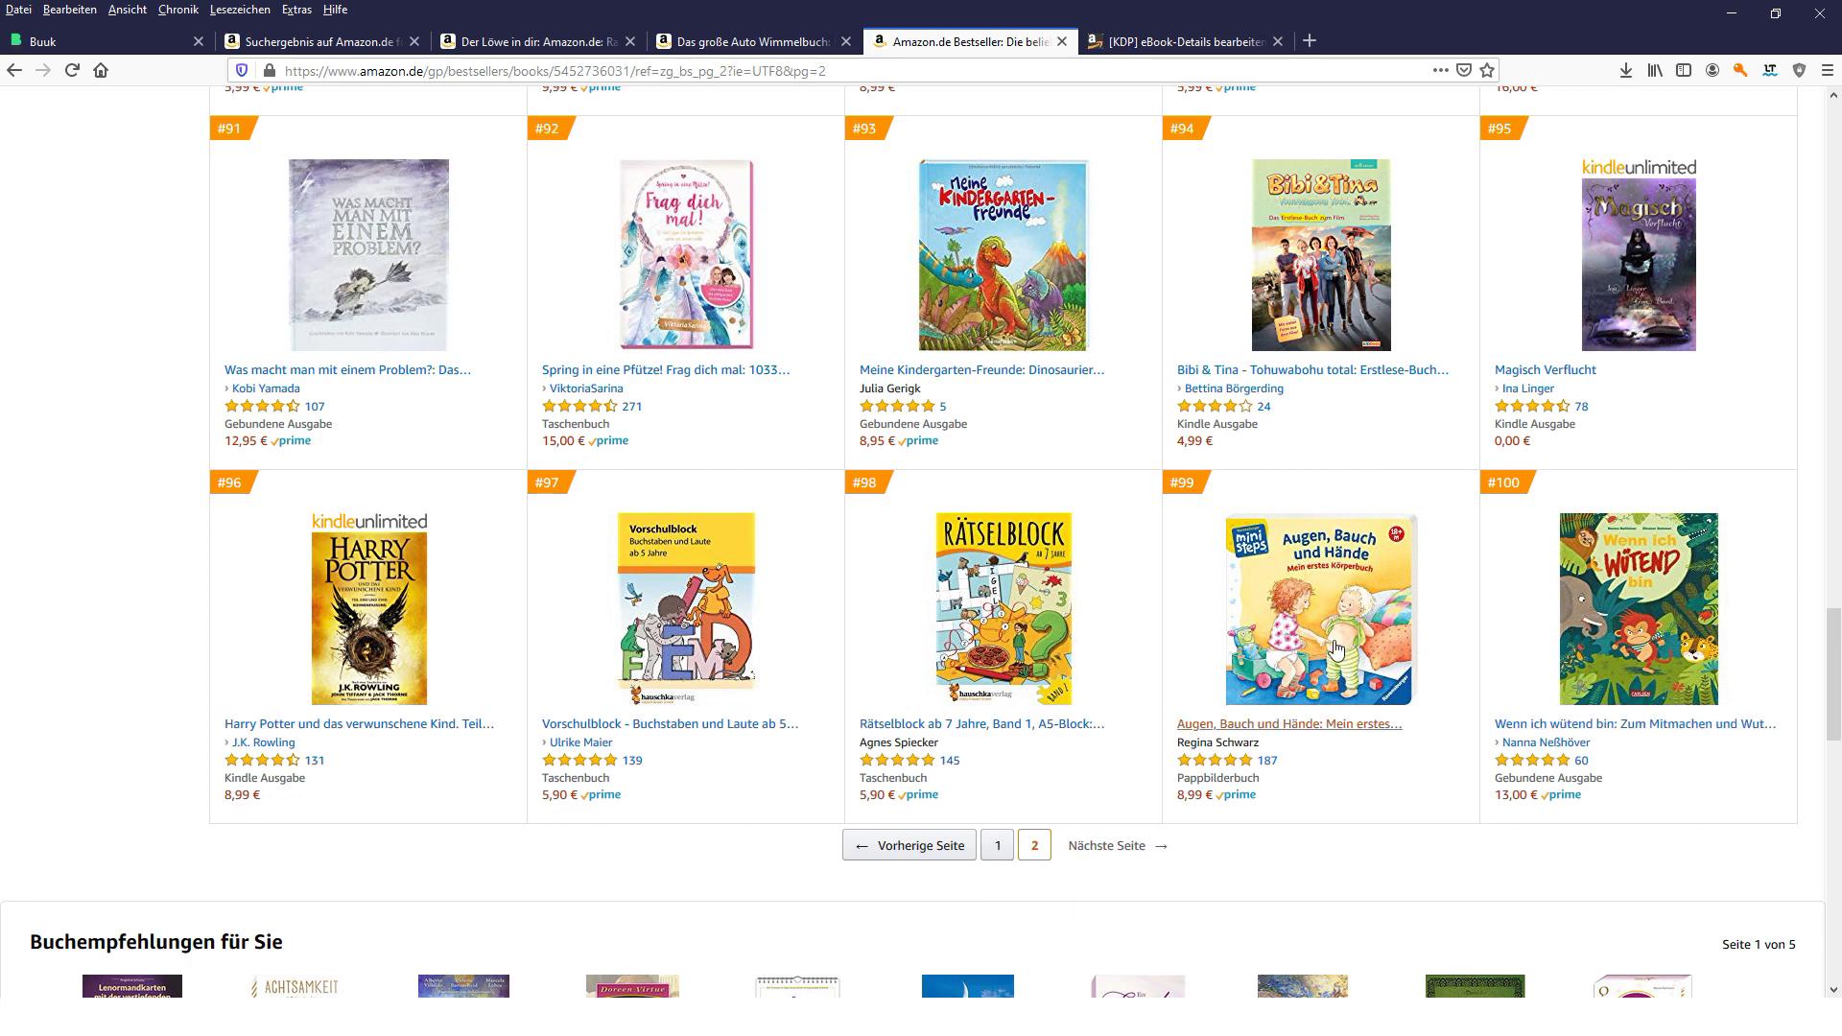
# - Return to the Auto Wimmelbuch's product information and highlight its individual category ranks one by one
pyautogui.click(744, 41)
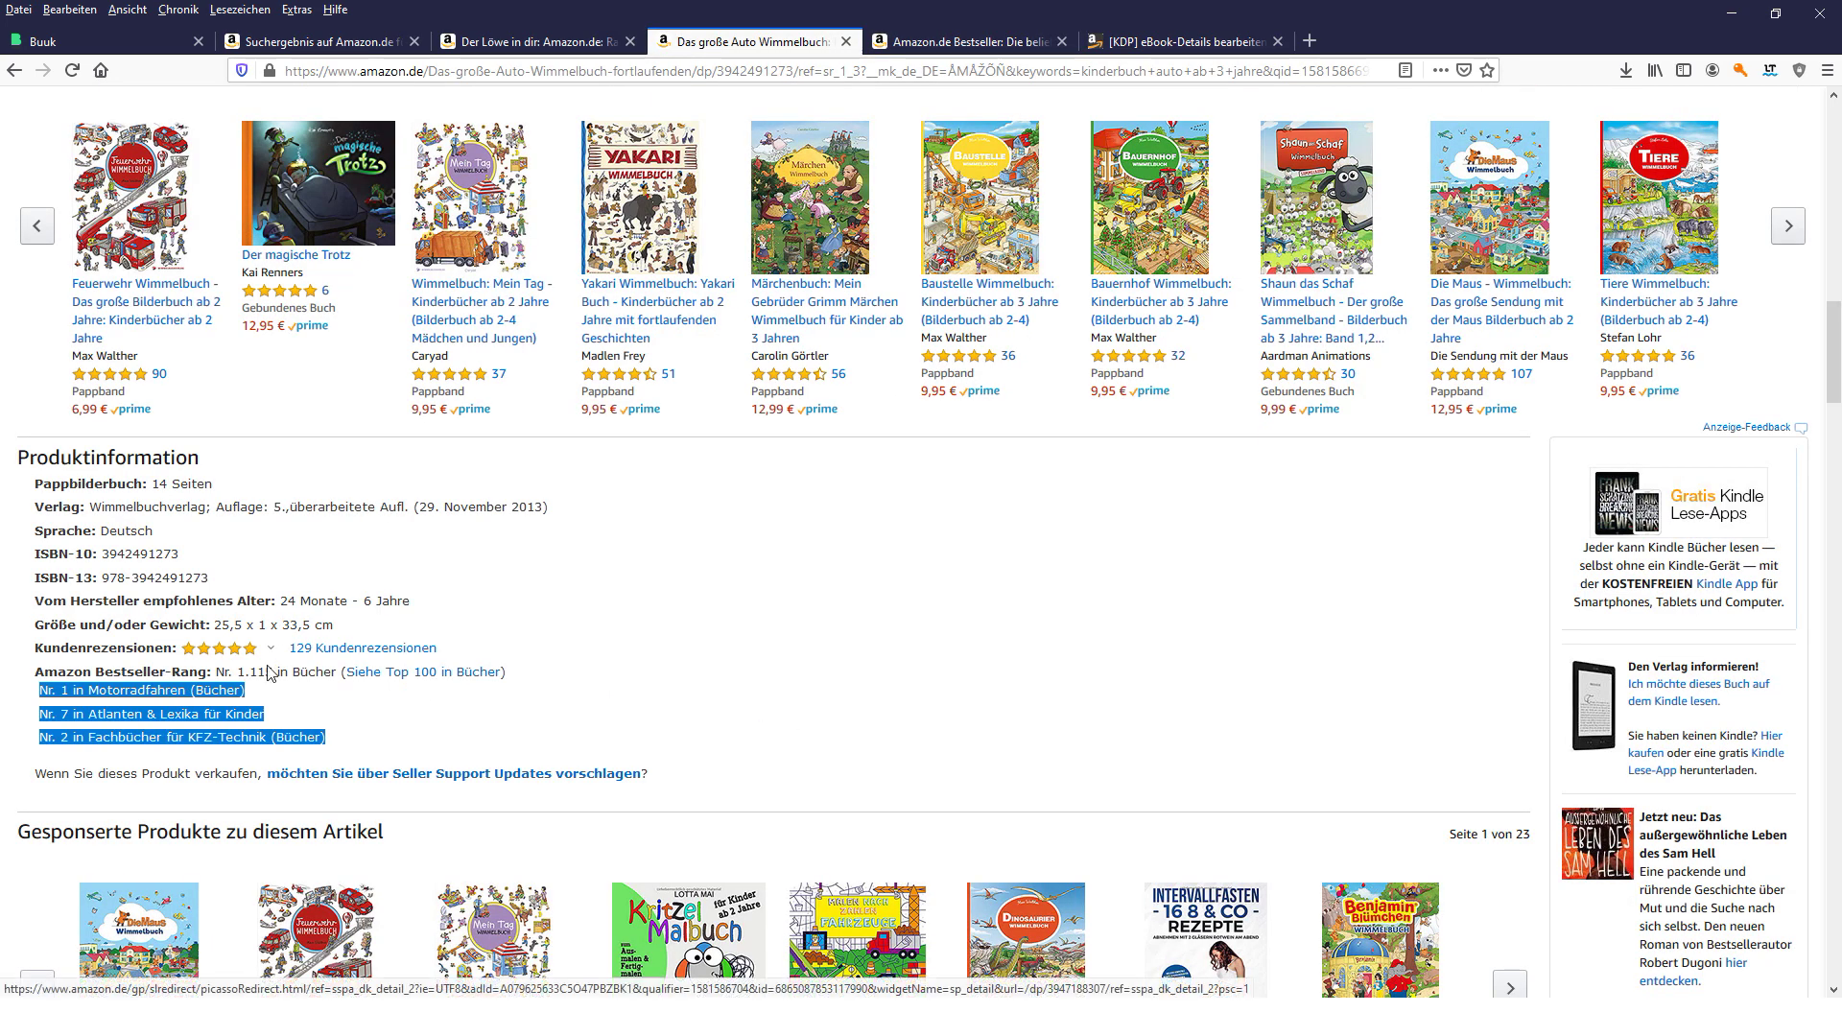
pyautogui.click(55, 734)
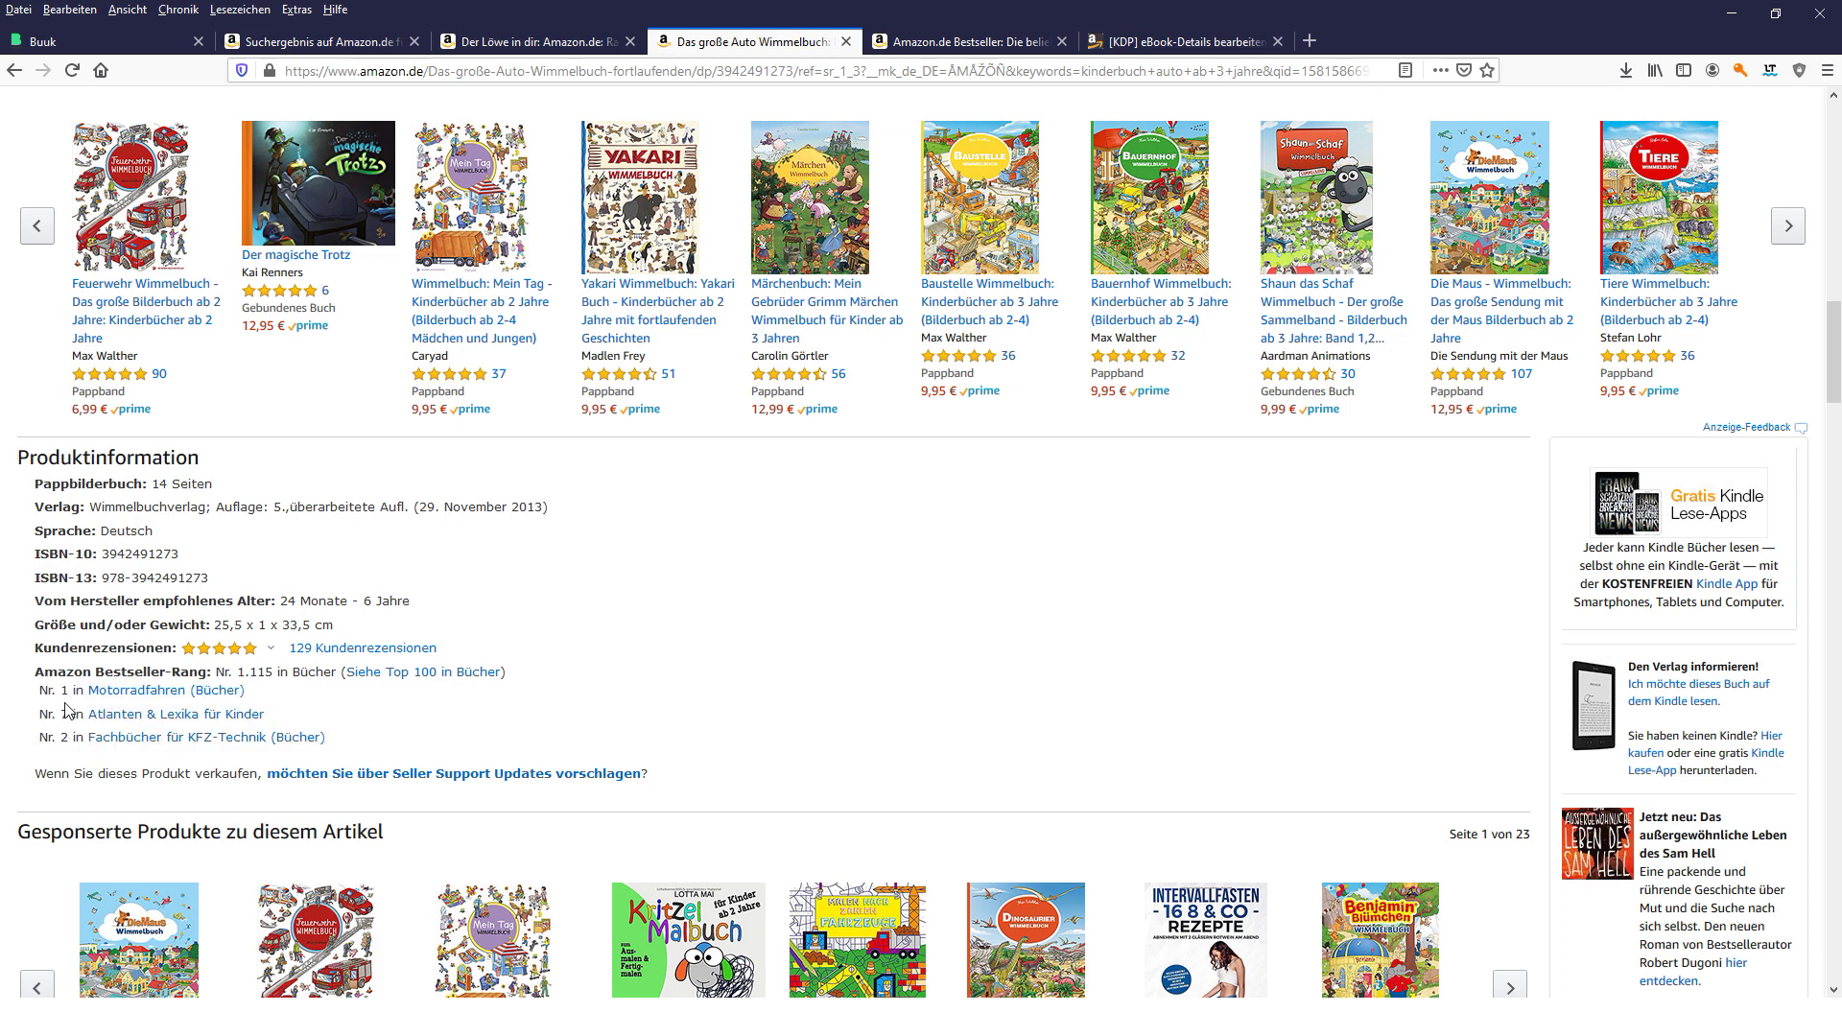
pyautogui.moveTo(69, 693)
pyautogui.mouseDown()
pyautogui.moveTo(35, 699)
pyautogui.moveTo(45, 713)
pyautogui.mouseUp()
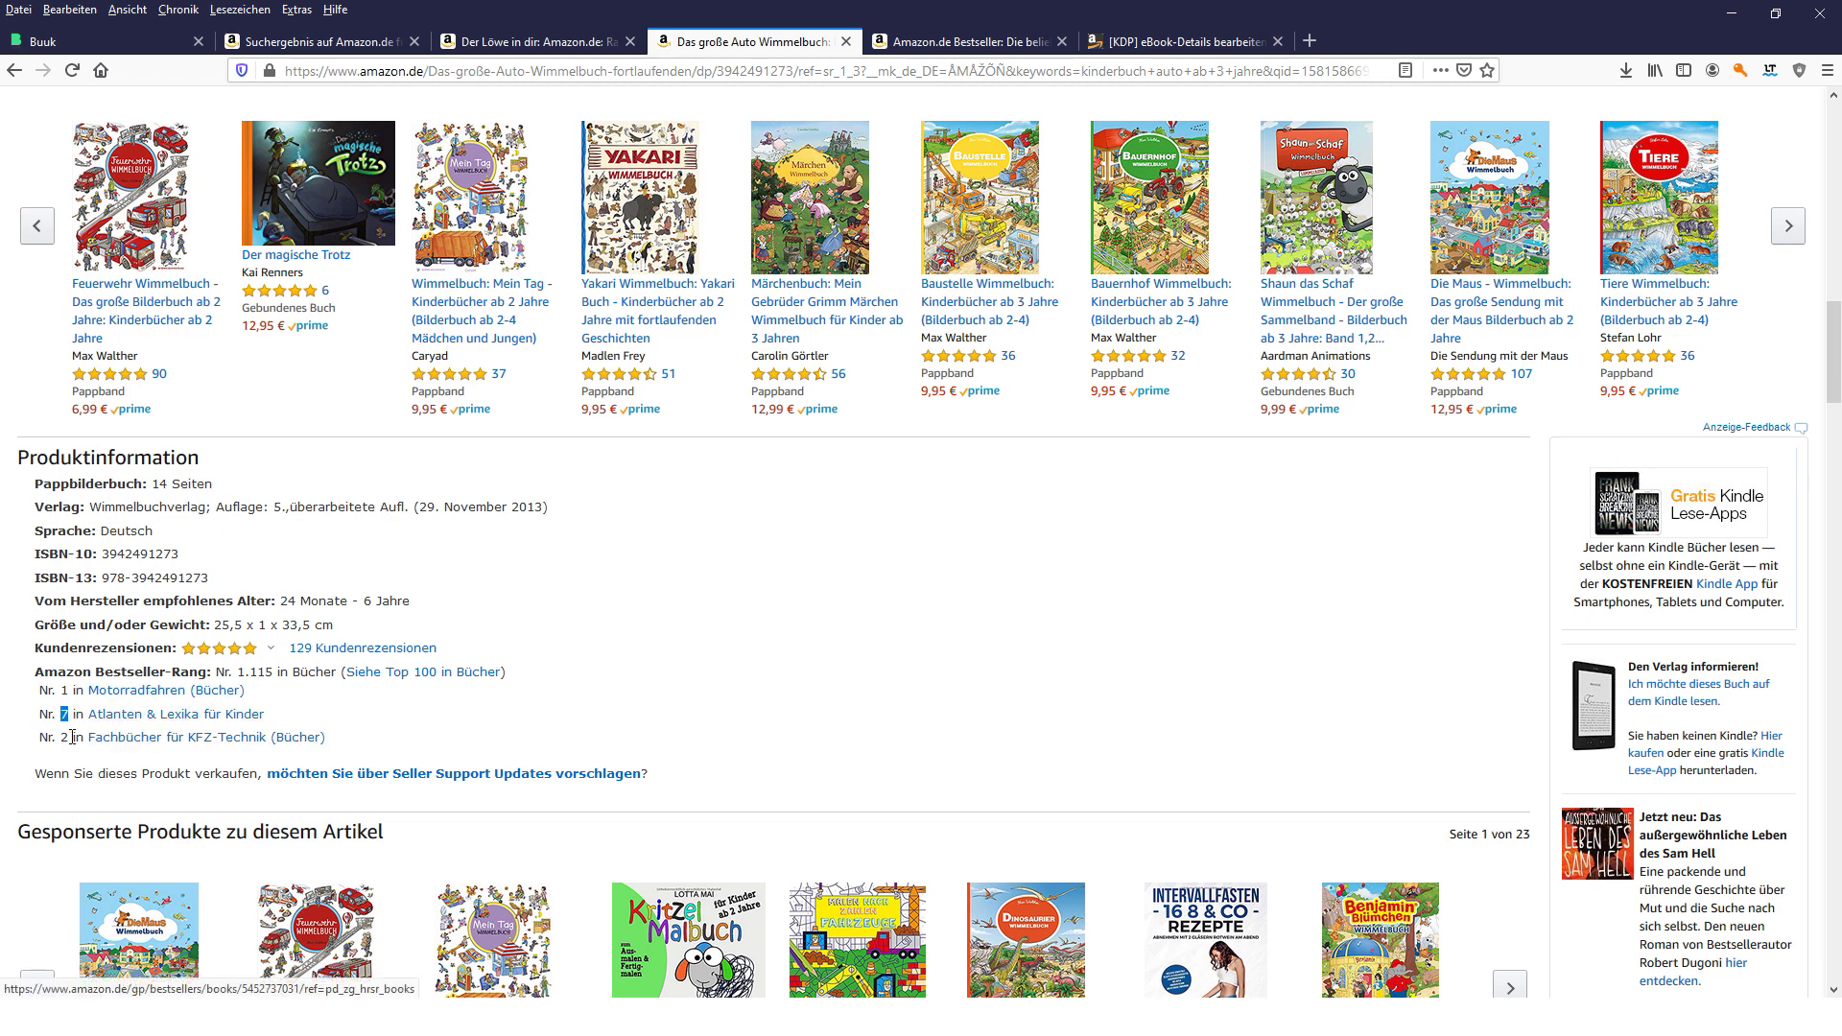
pyautogui.moveTo(69, 737); pyautogui.dragTo(38, 749)
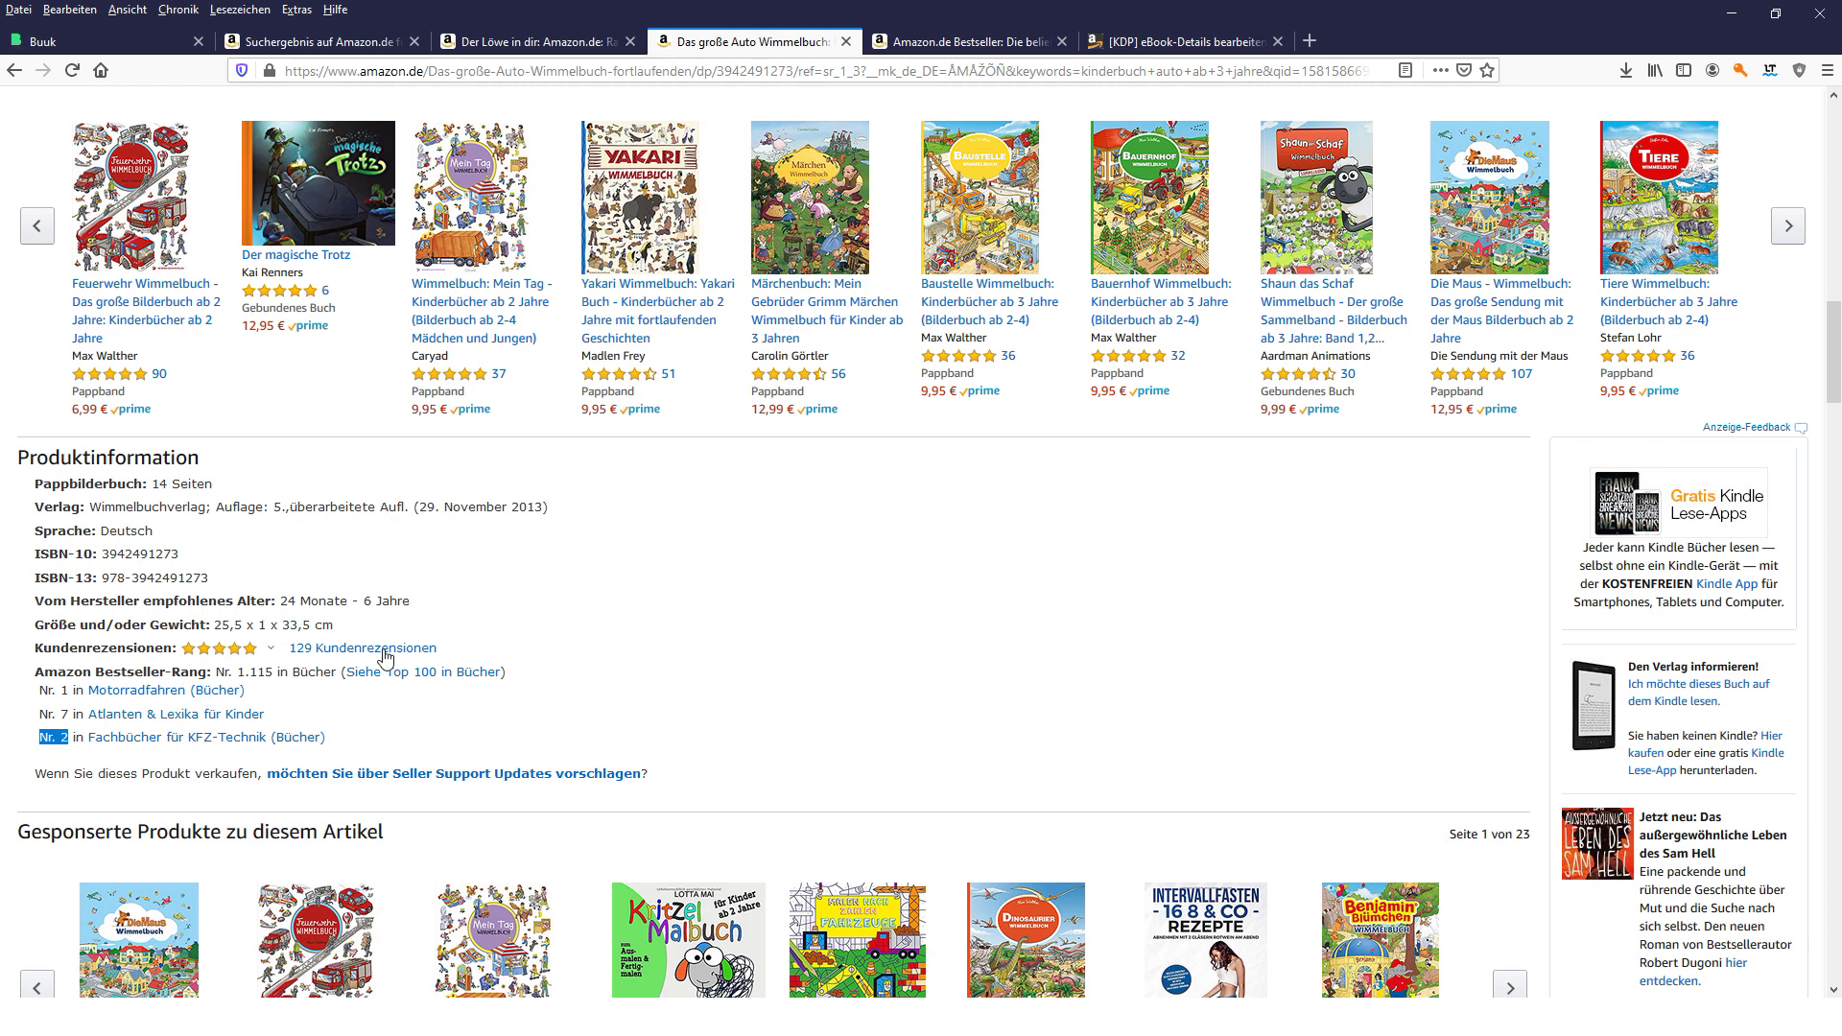
pyautogui.click(438, 726)
# - Switch to PowerPoint, advance the (Sub-)Genres slide, and return to Firefox
pyautogui.hotkey('alt', 'Tab')
pyautogui.press('Right')
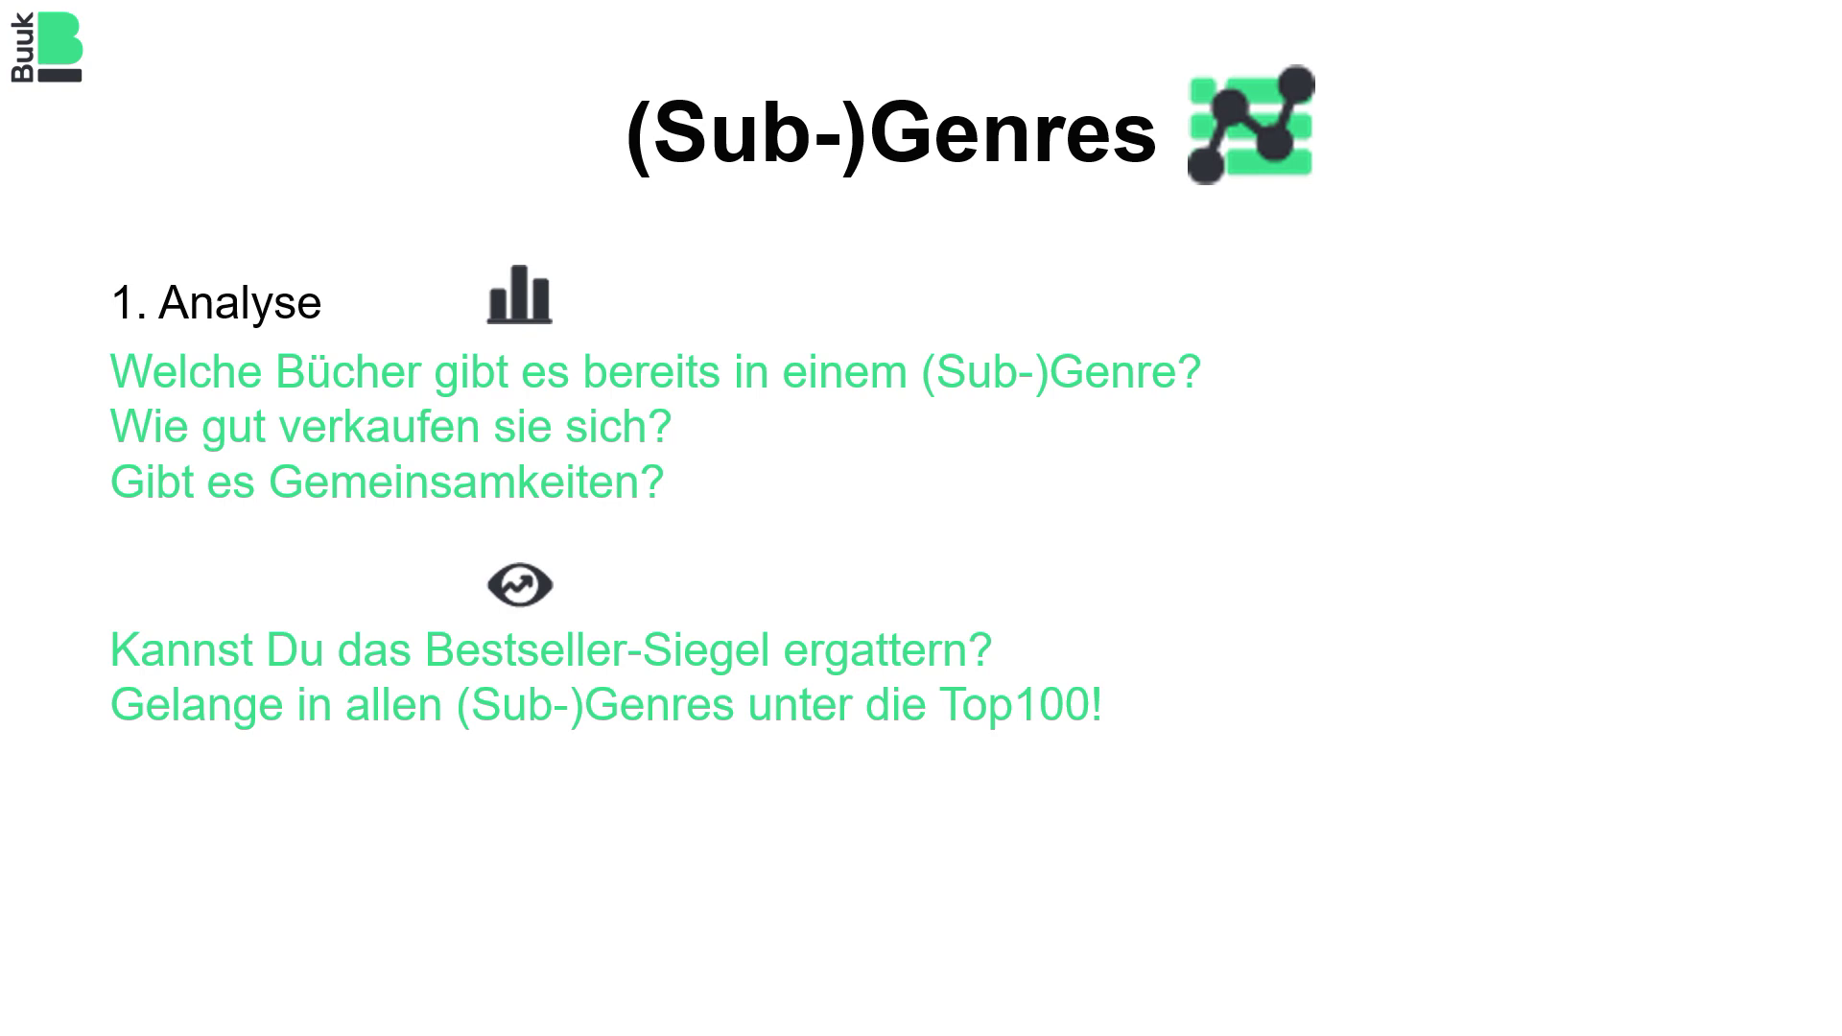
pyautogui.hotkey('alt', 'Tab')
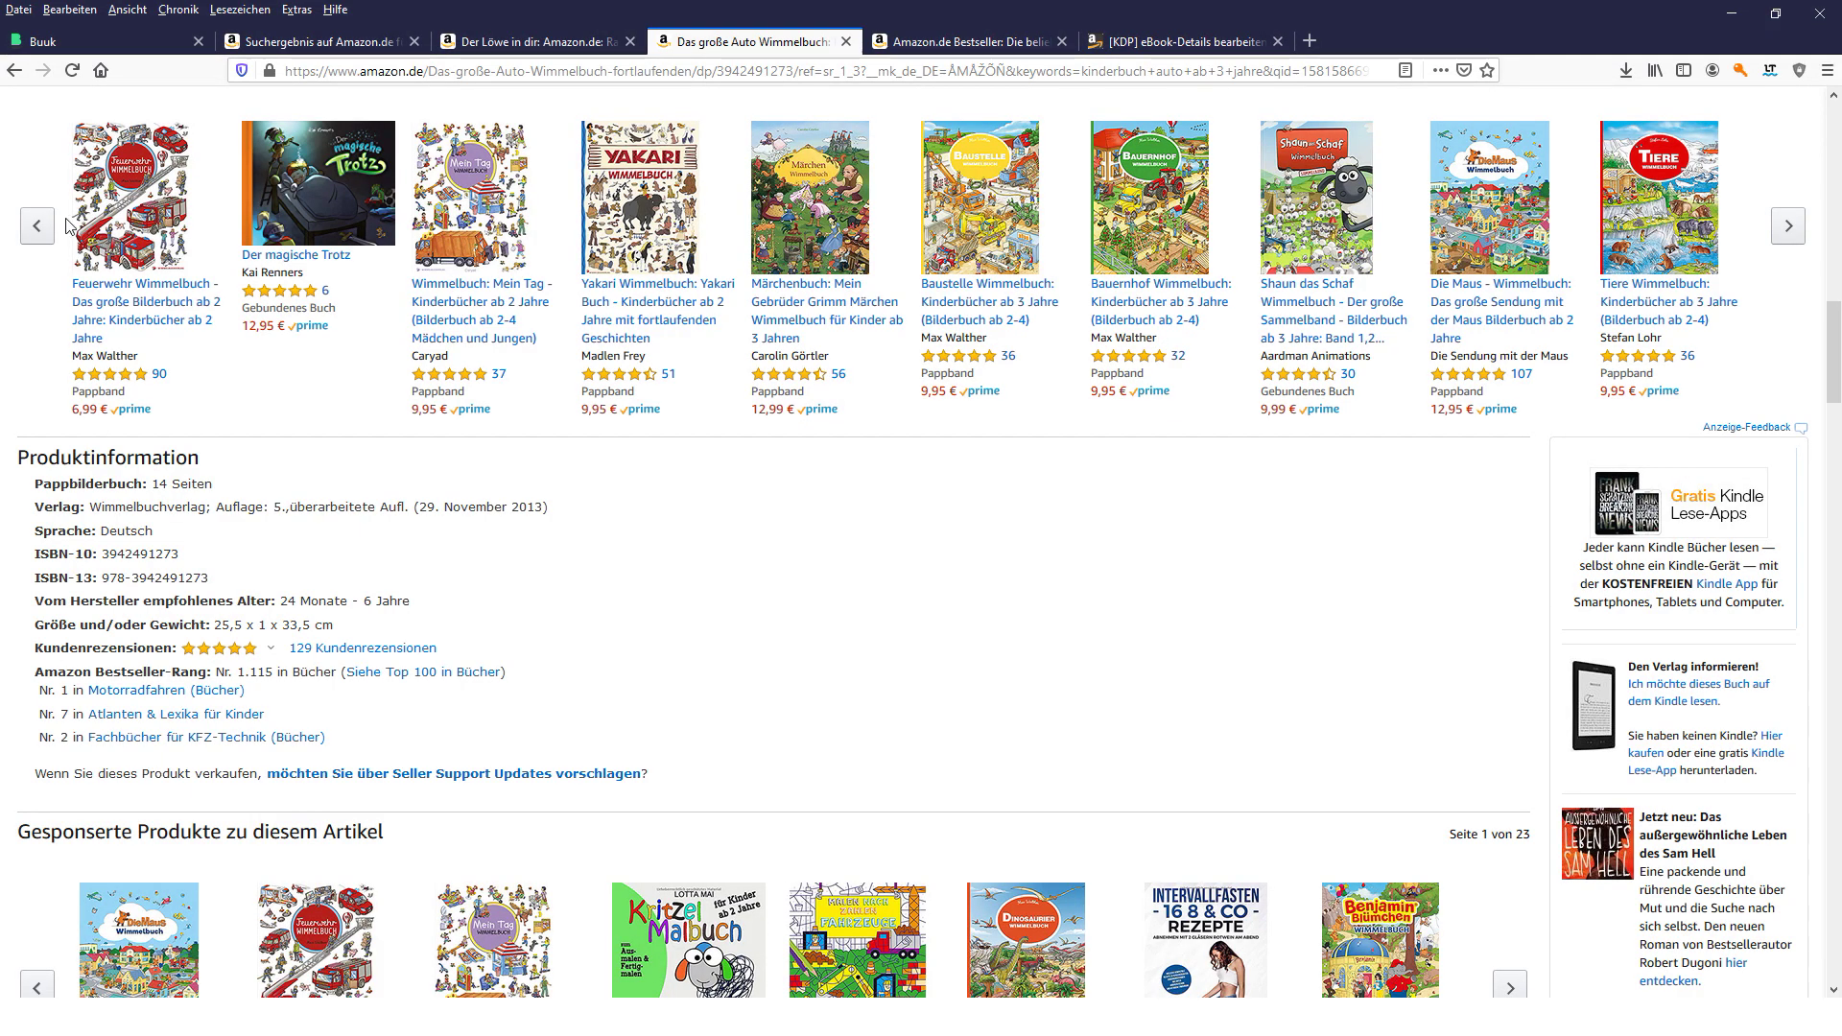
# - Switch to Buuk and open the Analyse function for genres
pyautogui.click(96, 41)
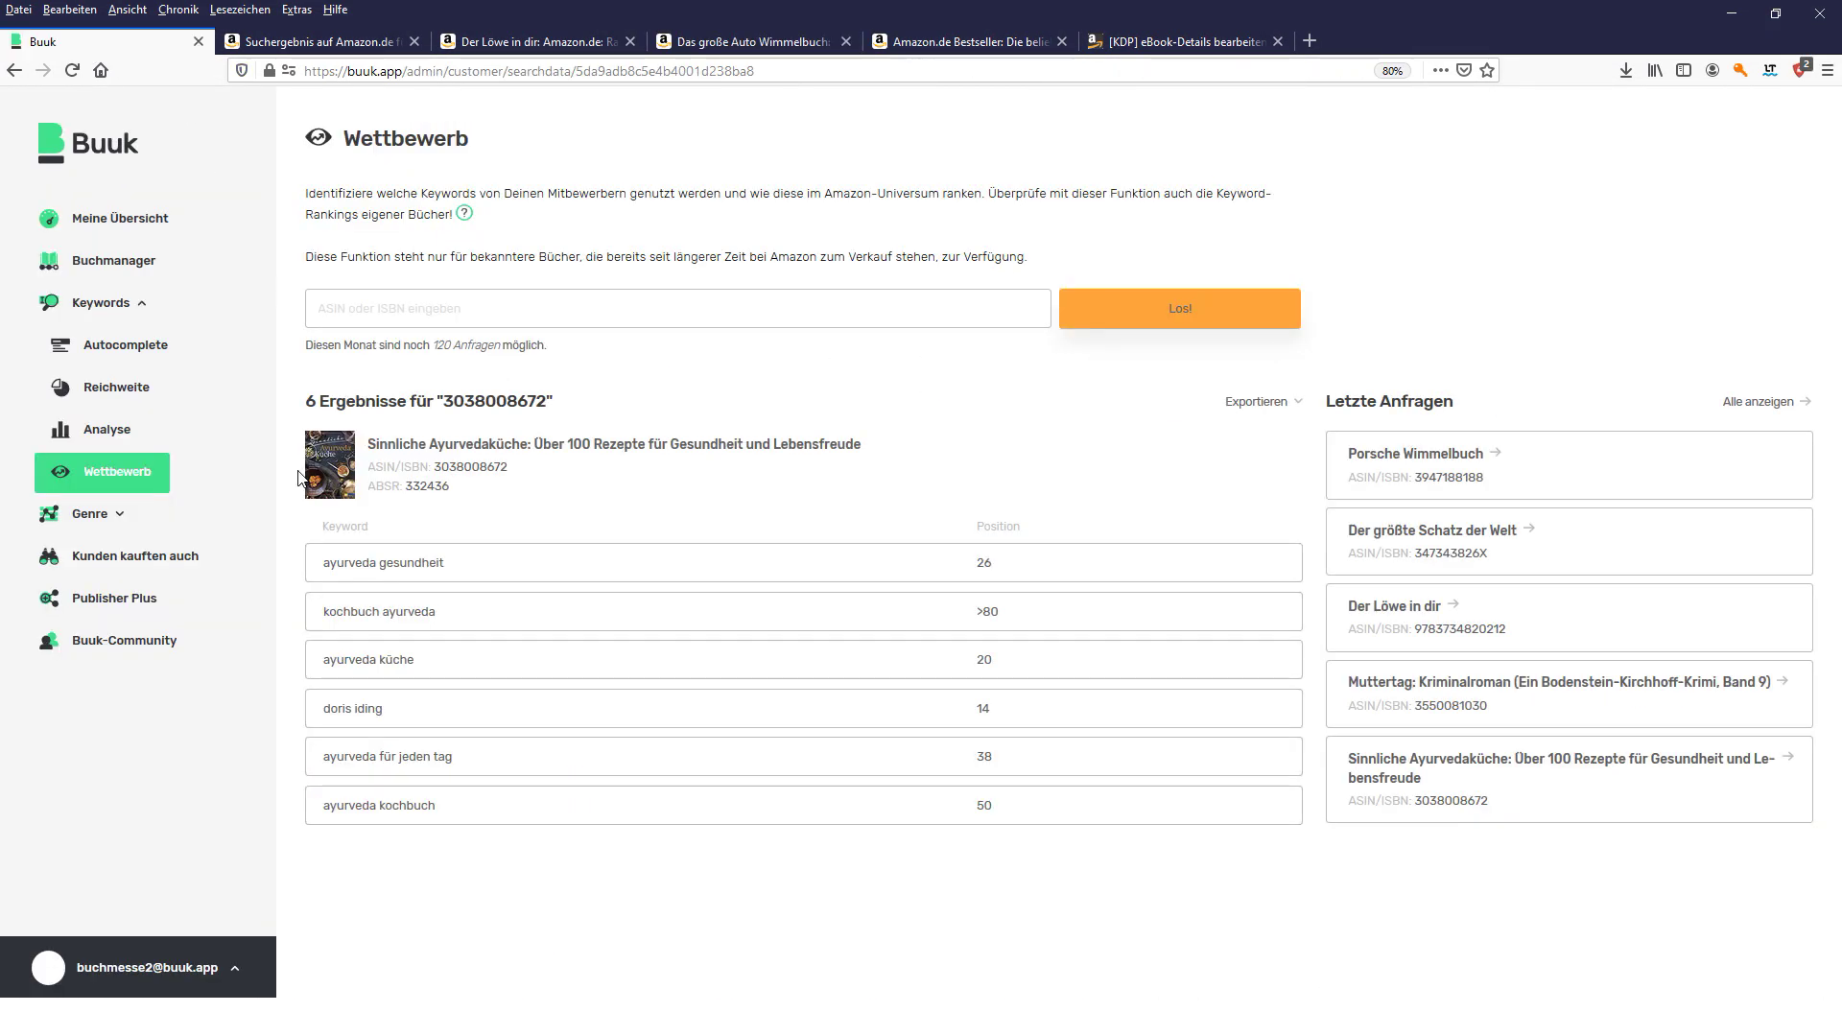
pyautogui.click(162, 528)
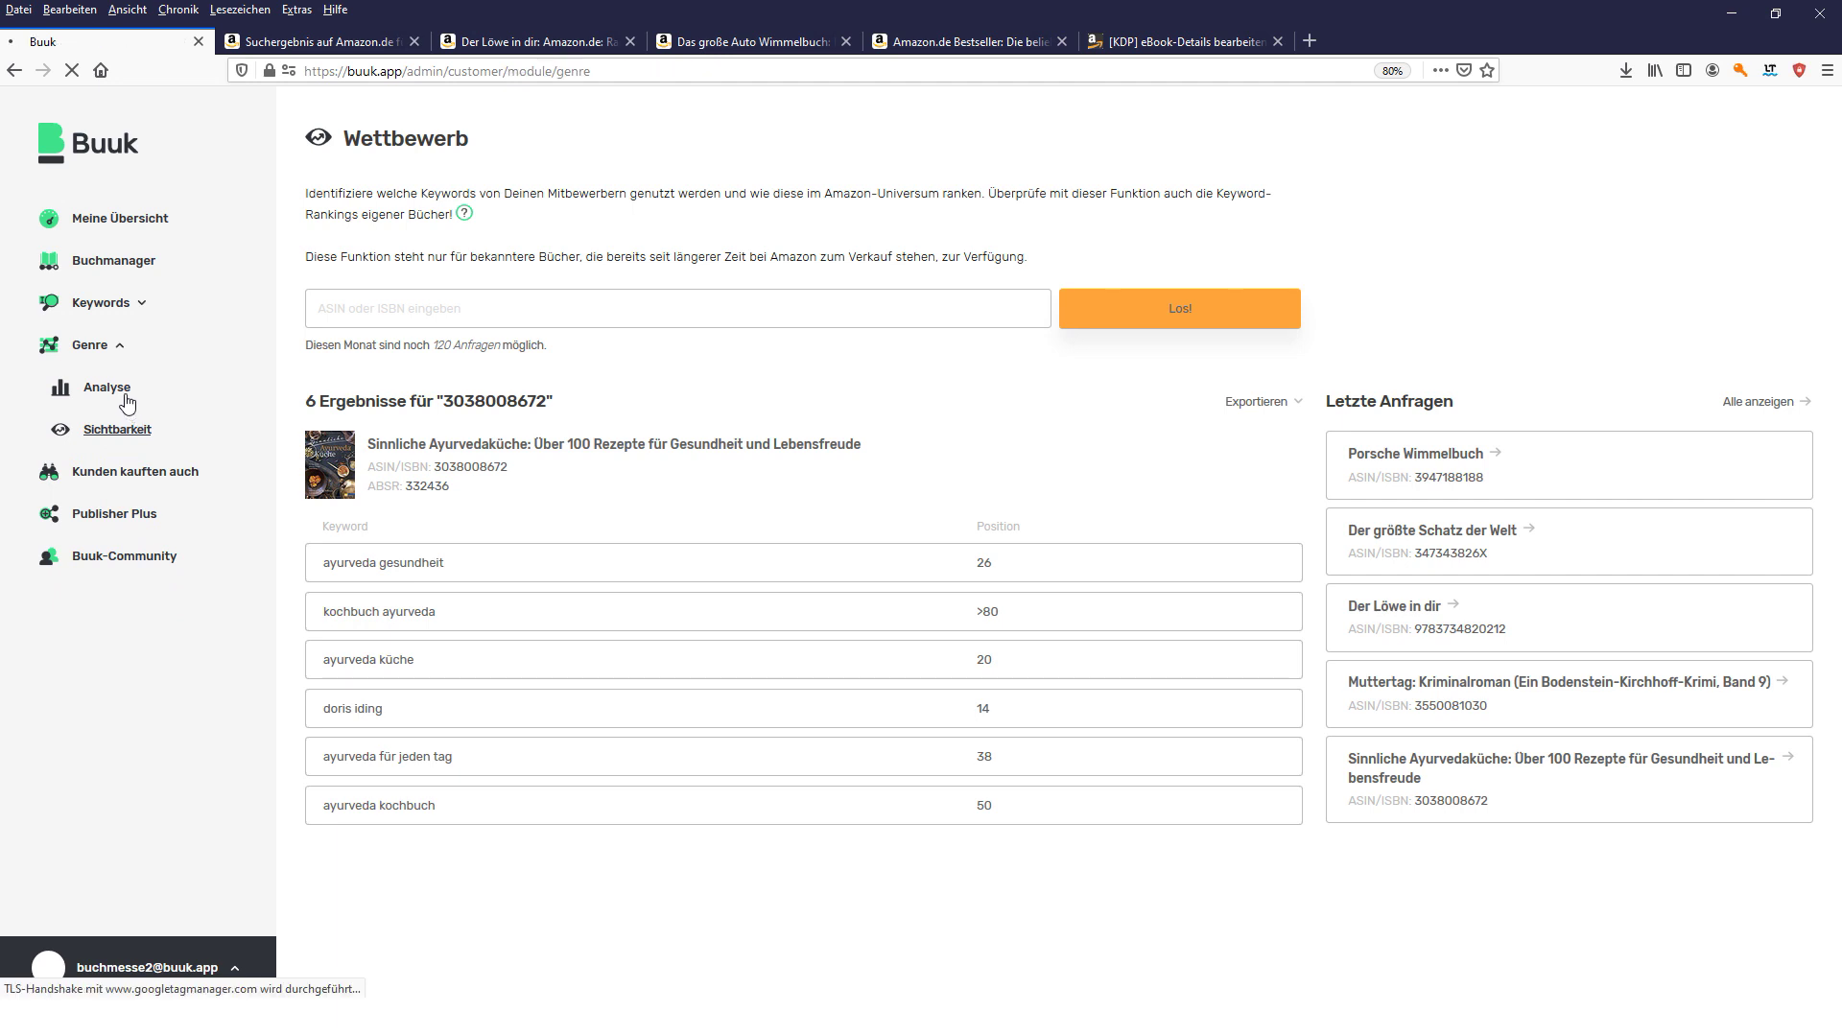
pyautogui.click(602, 538)
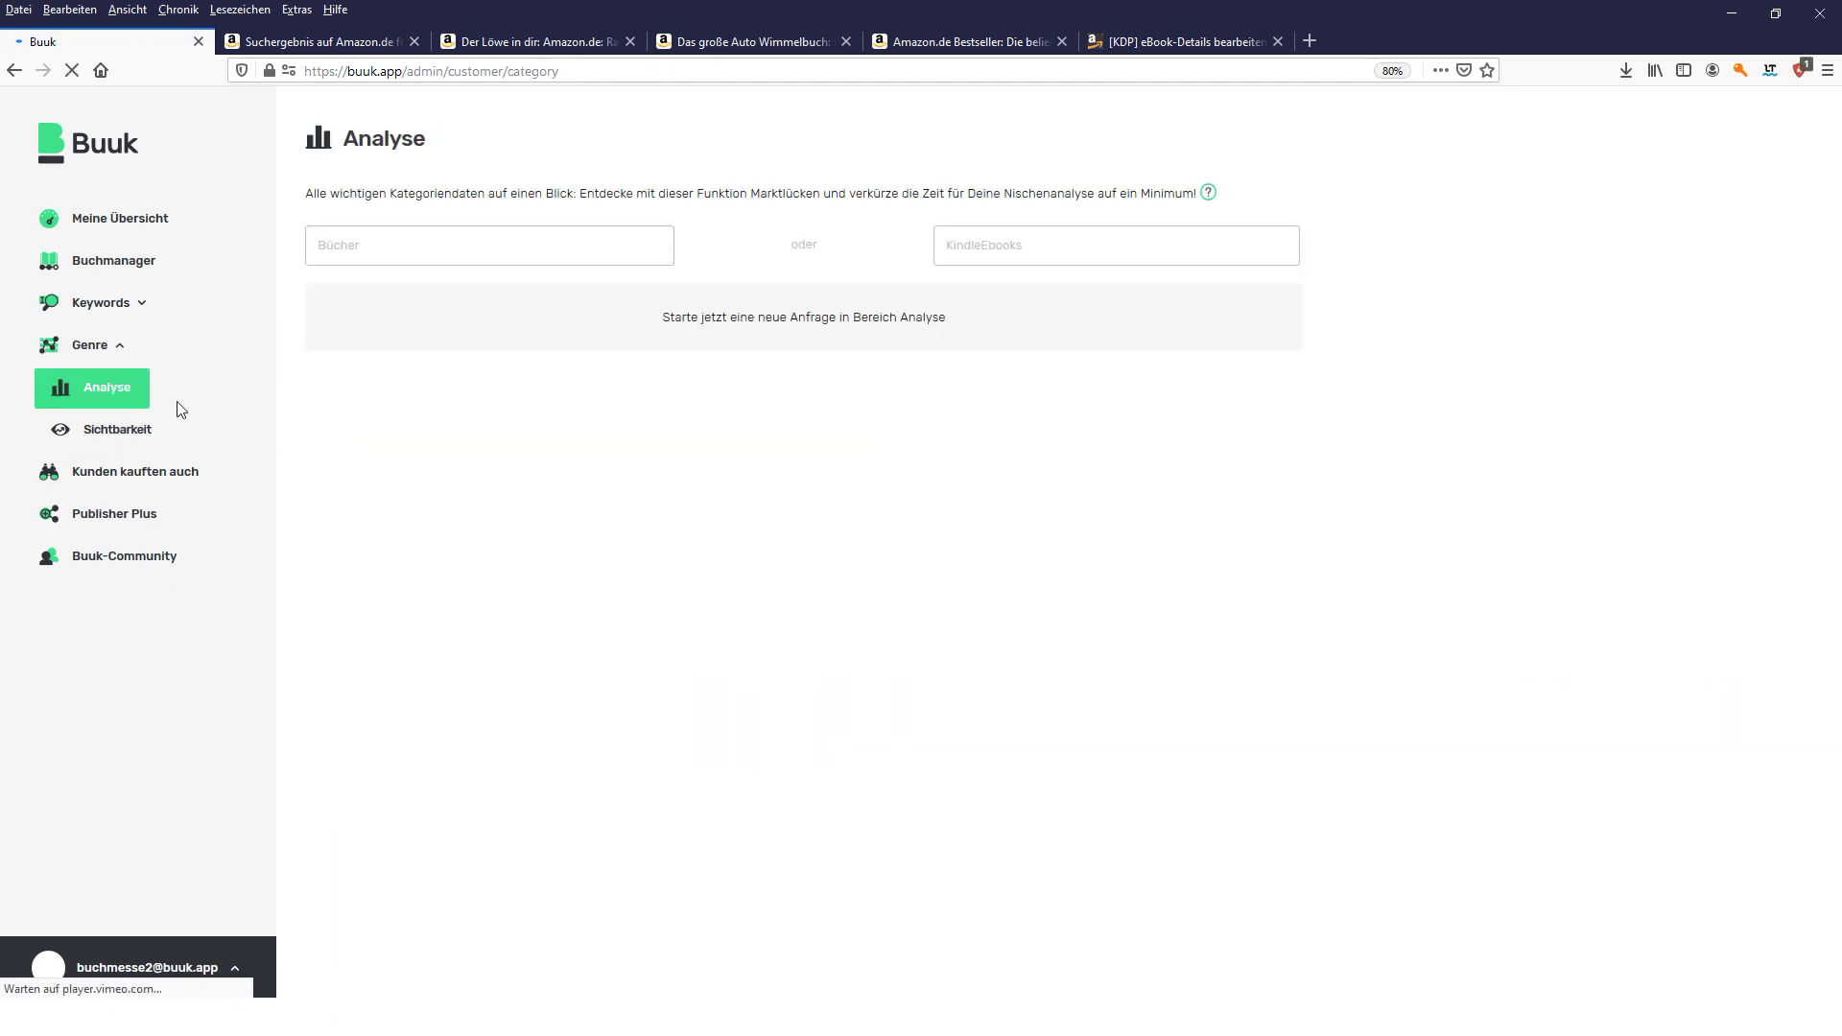
# - Run a genre analysis for the book category Bücher > Kinderbücher > Fahrzeuge & Verkehr > Motorräder
pyautogui.click(596, 246)
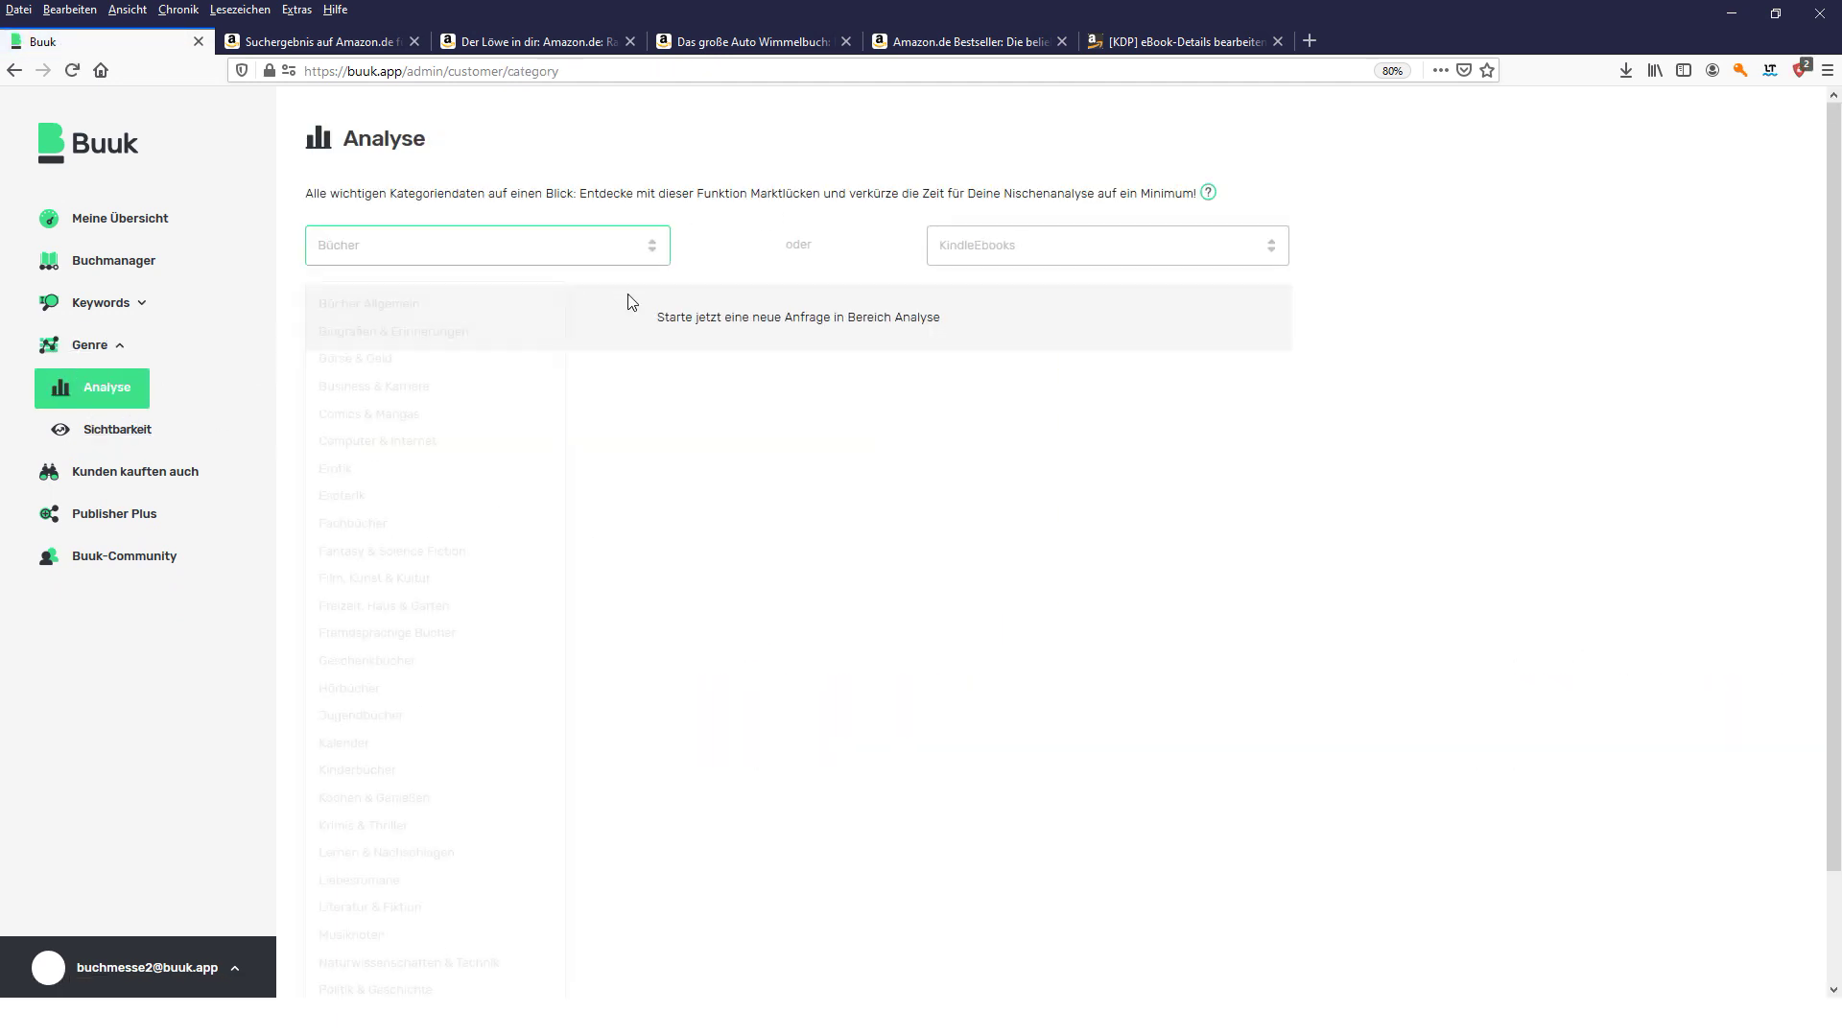
pyautogui.click(410, 760)
pyautogui.scroll(-2, 414, 749)
pyautogui.scroll(-1, 415, 743)
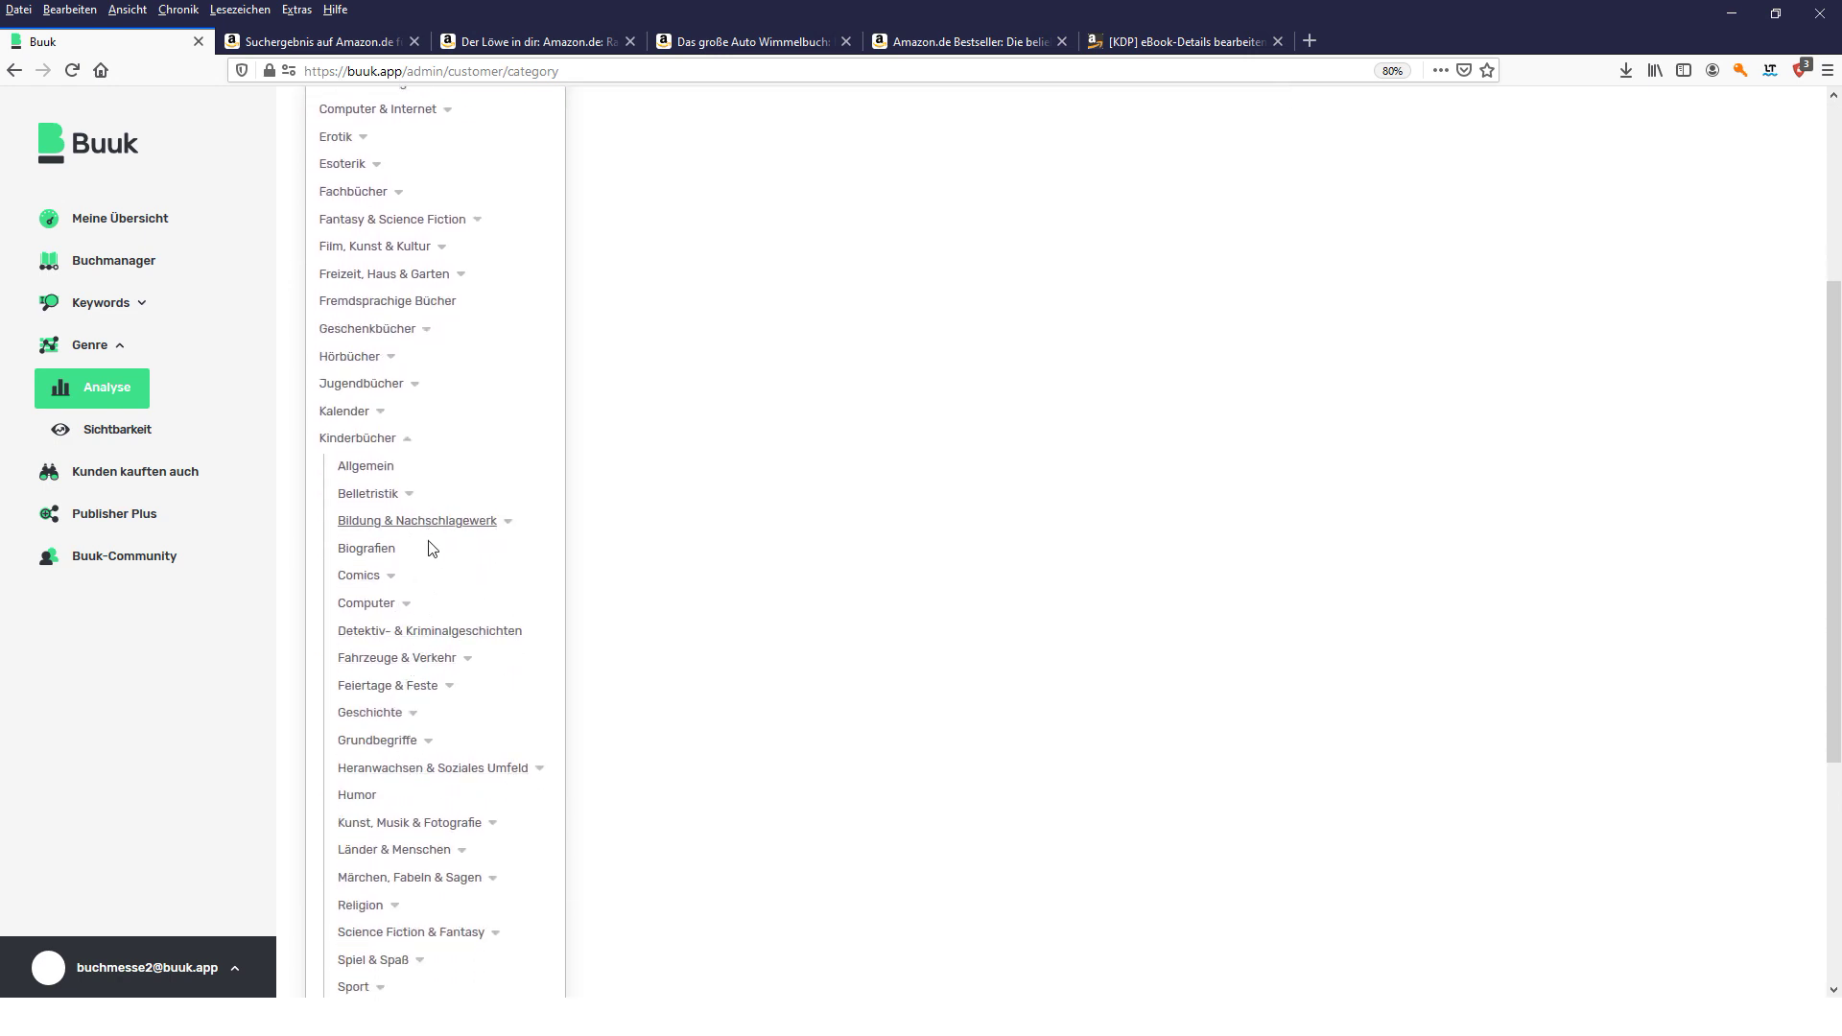
pyautogui.scroll(-1, 469, 646)
pyautogui.click(424, 581)
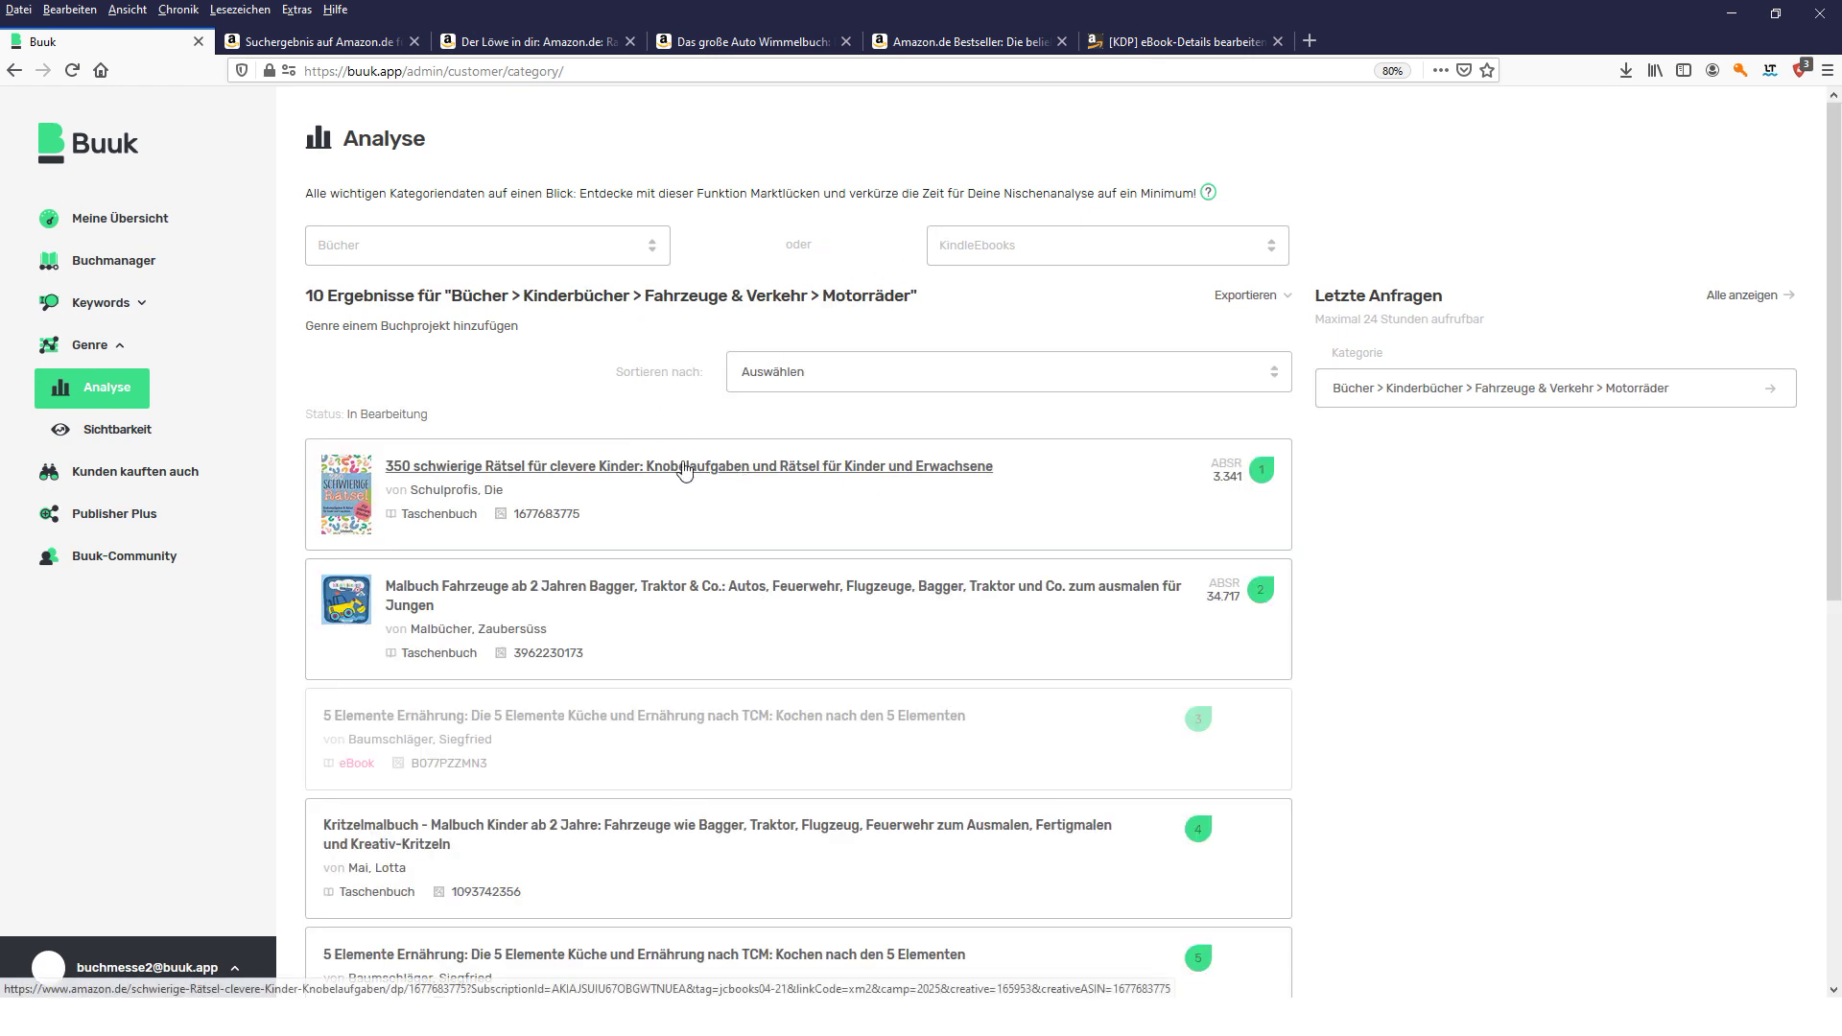
# - Examine the ABSR chart and highlight the ABSR values of the first two books in the Motorräder analysis results
pyautogui.scroll(-3, 629, 597)
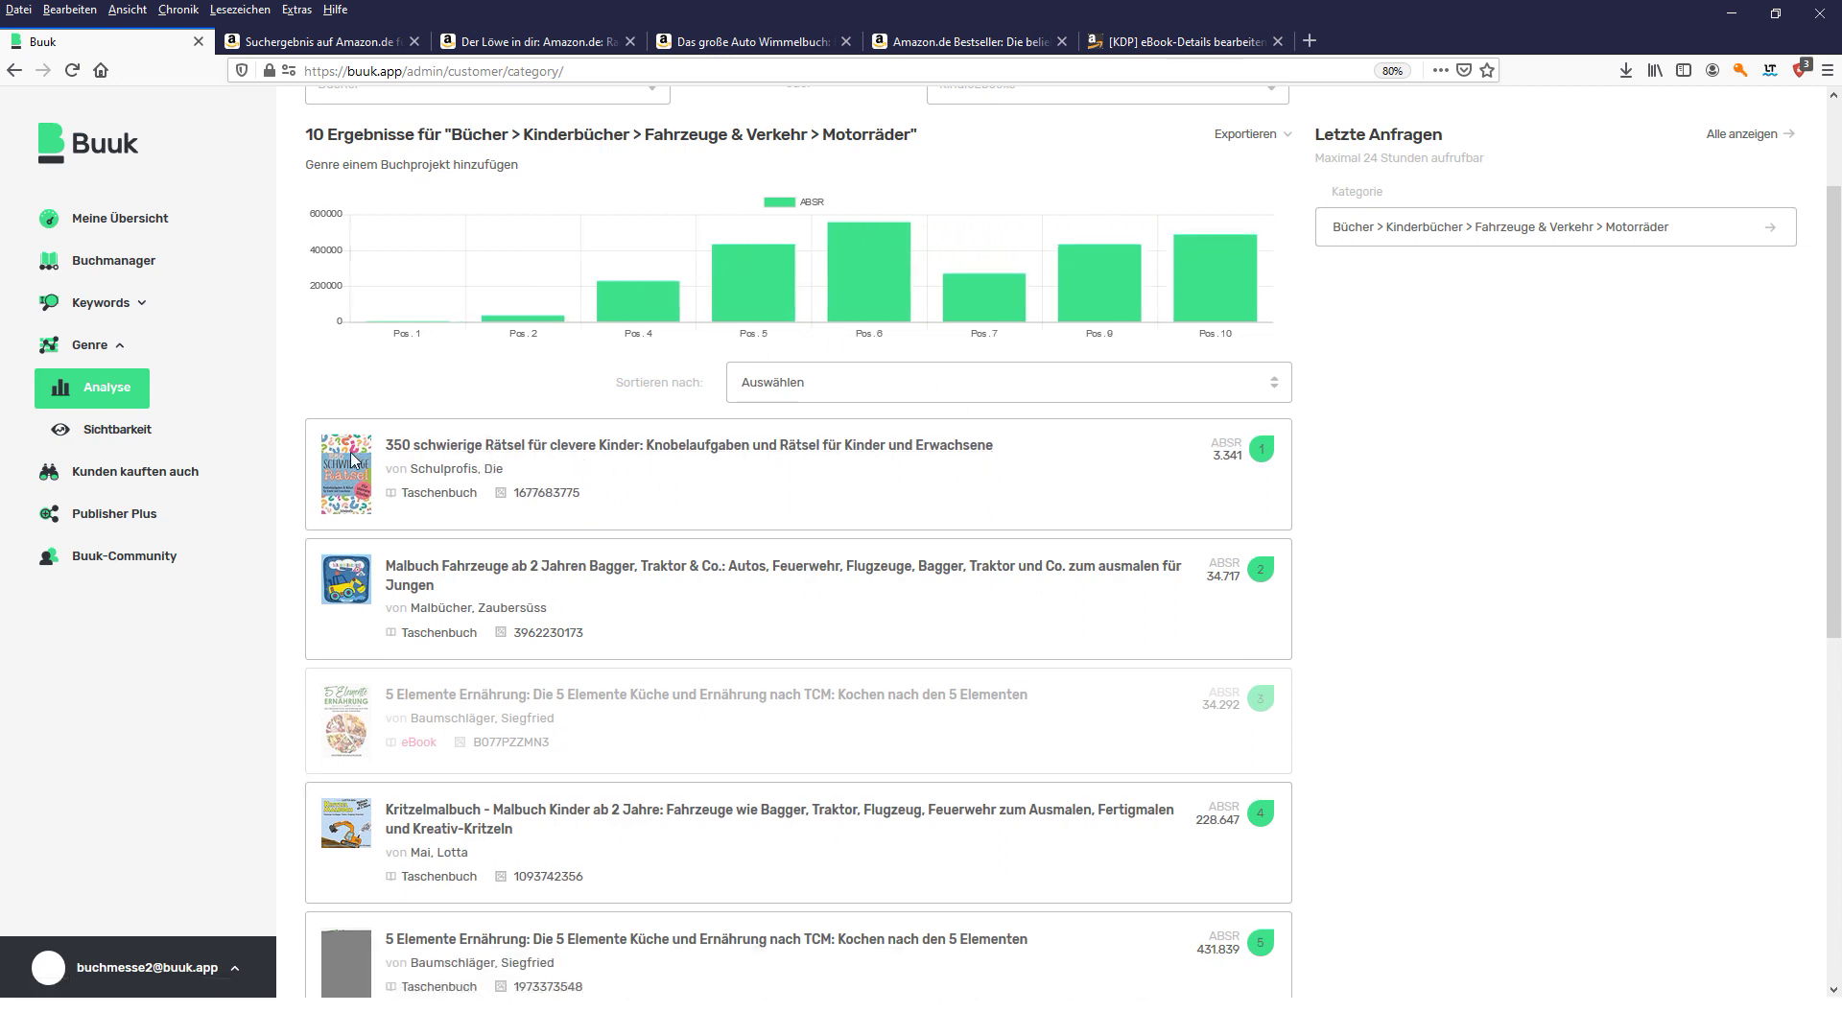
pyautogui.moveTo(1218, 455)
pyautogui.mouseDown()
pyautogui.moveTo(1247, 463)
pyautogui.moveTo(1178, 464)
pyautogui.moveTo(1210, 469)
pyautogui.mouseUp()
pyautogui.click(1210, 468)
pyautogui.scroll(-2, 1203, 619)
pyautogui.moveTo(1242, 496); pyautogui.dragTo(1212, 499)
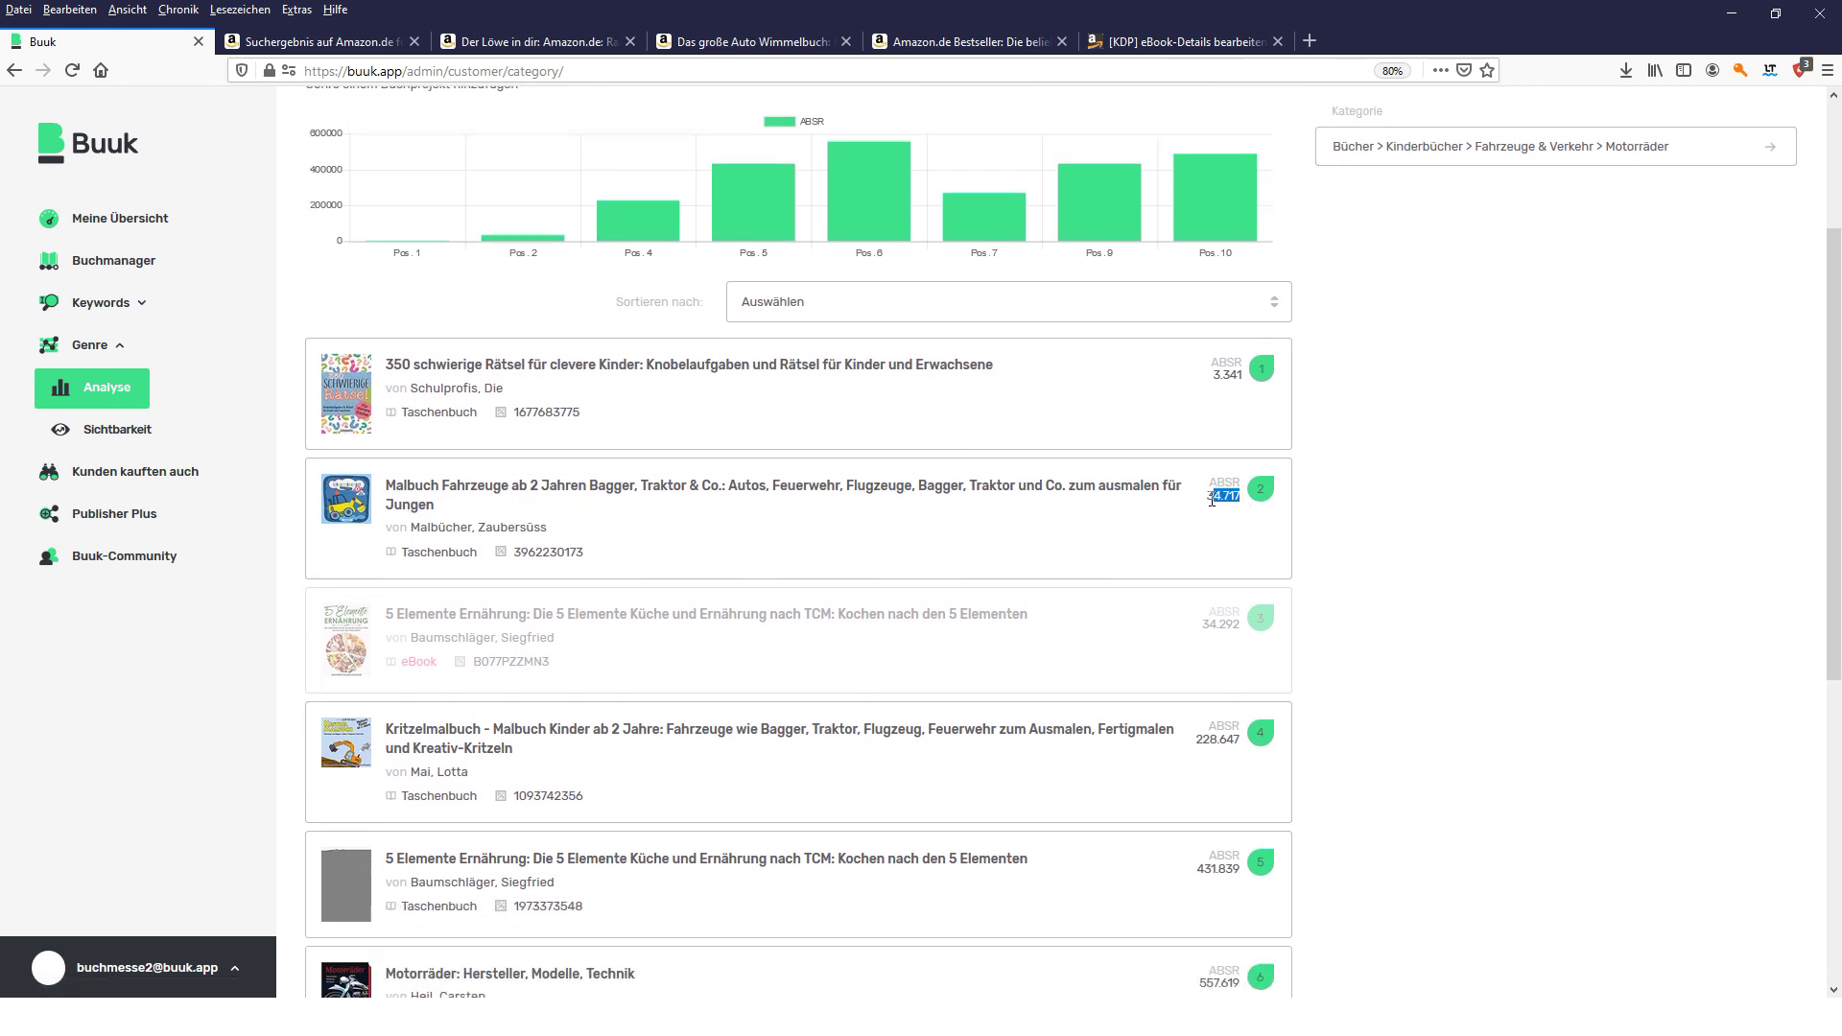
pyautogui.click(1210, 500)
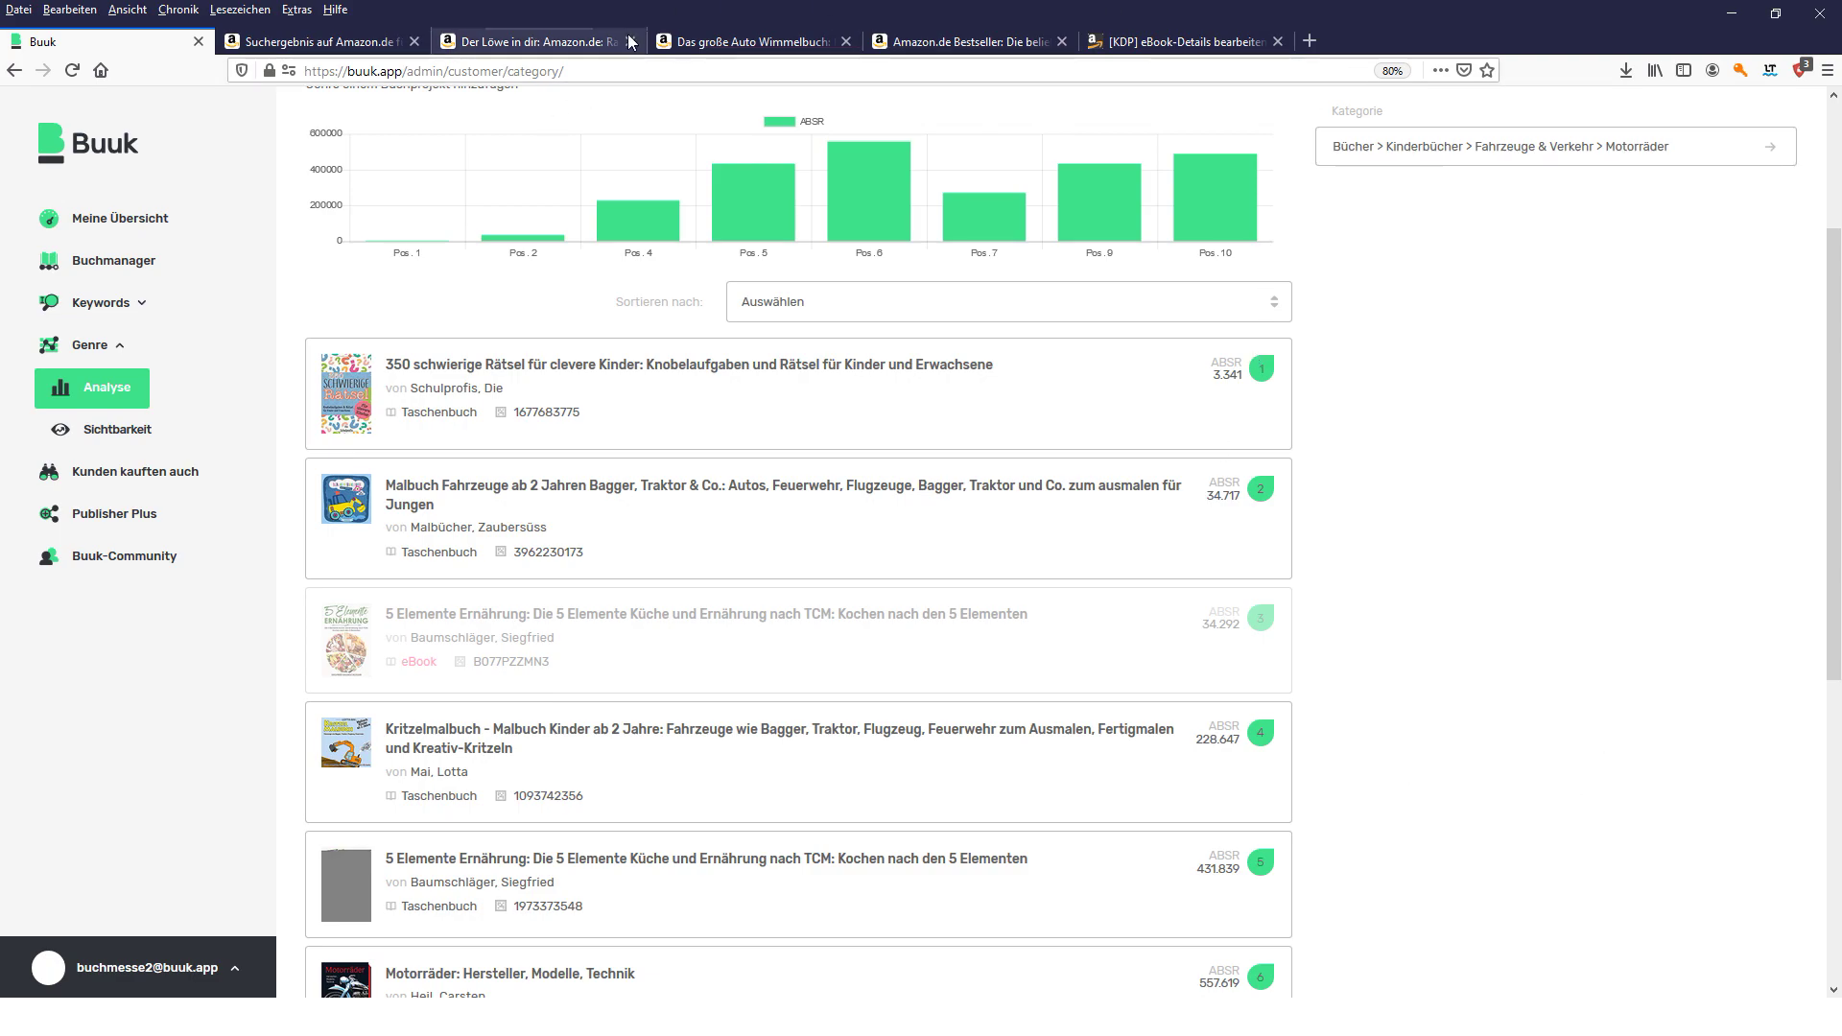
# - View the top of the Auto Wimmelbuch's Amazon page for comparison and return to Buuk's Motorräder analysis
pyautogui.click(730, 42)
pyautogui.scroll(15, 844, 547)
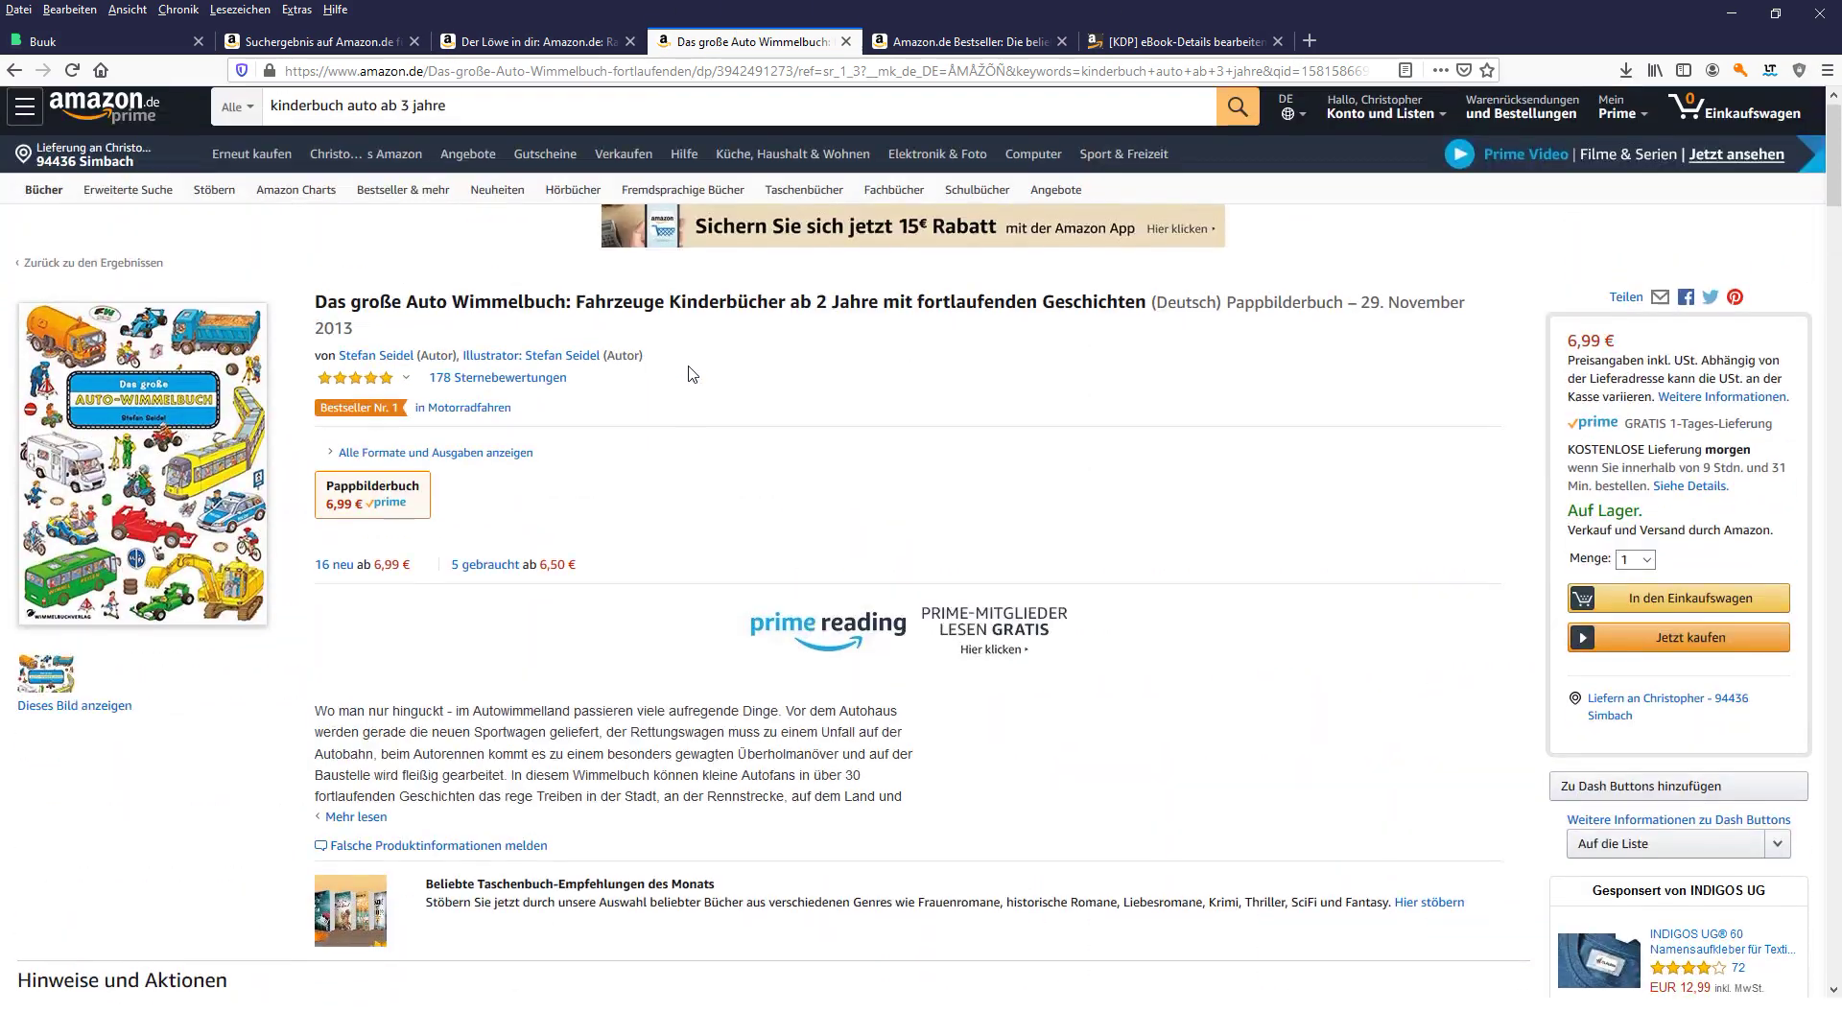
pyautogui.scroll(-1, 673, 456)
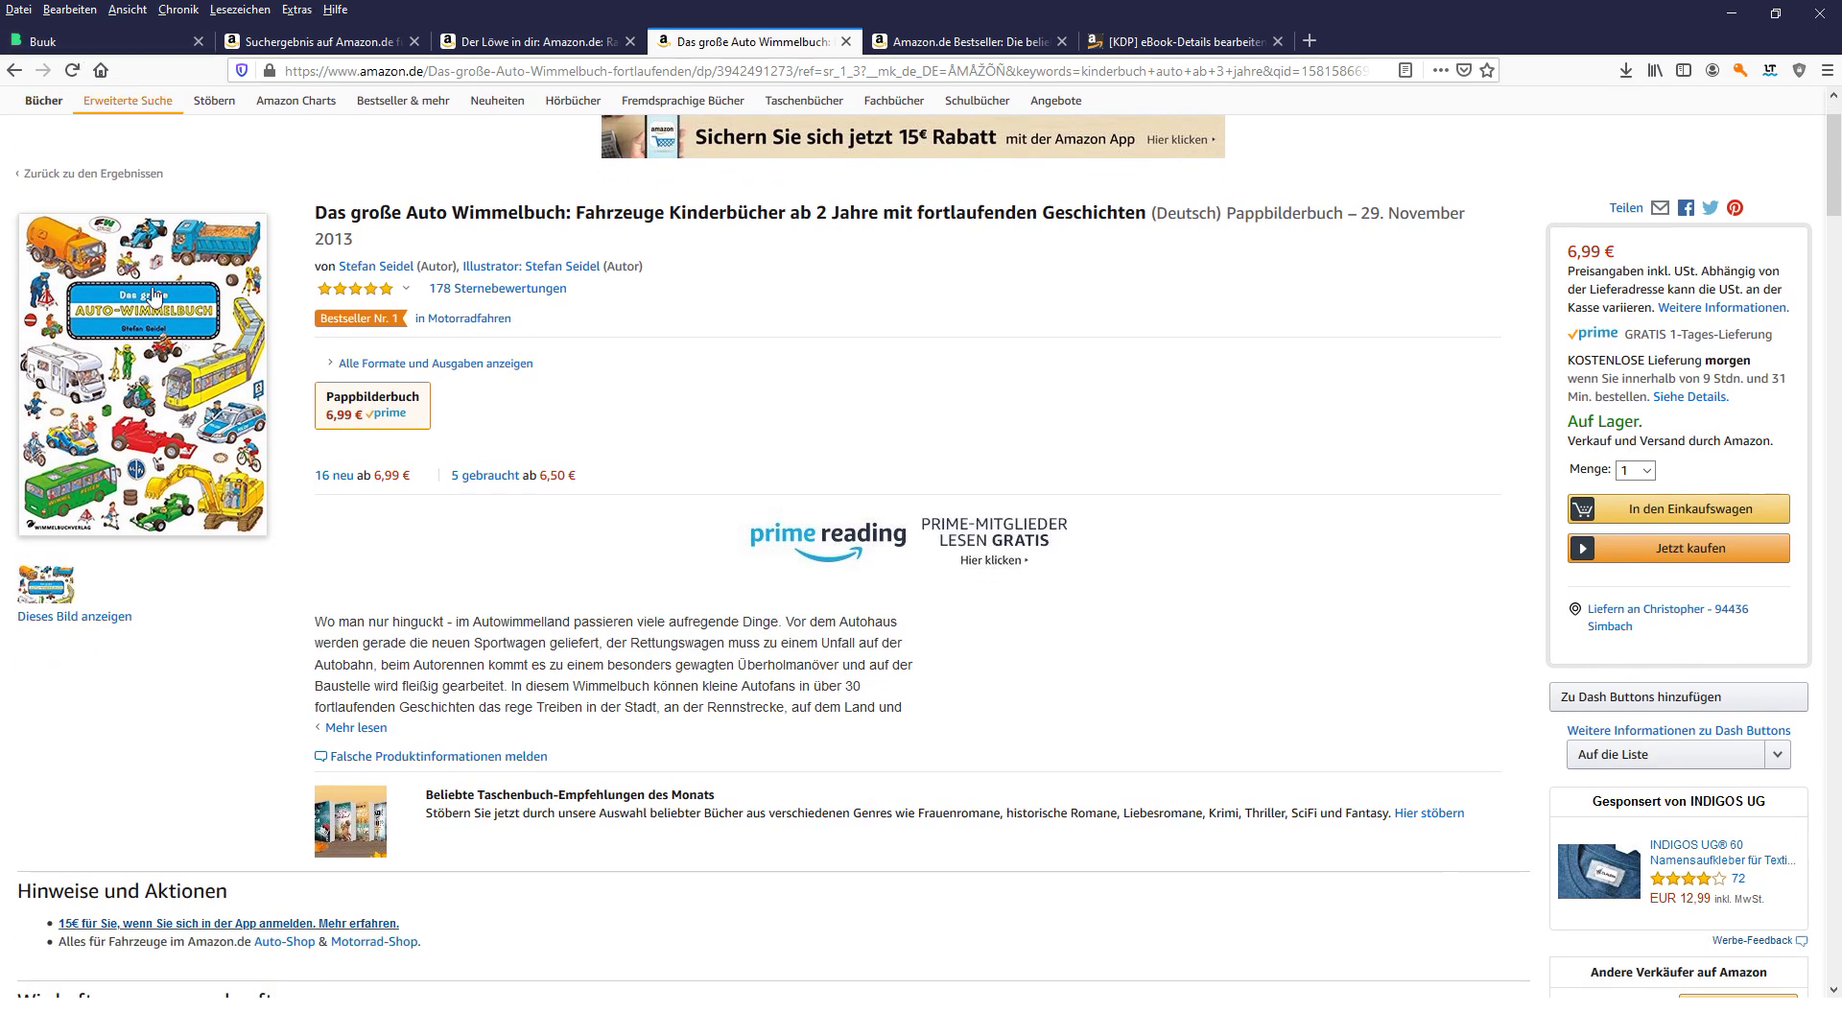
pyautogui.hotkey('ctrl', '1')
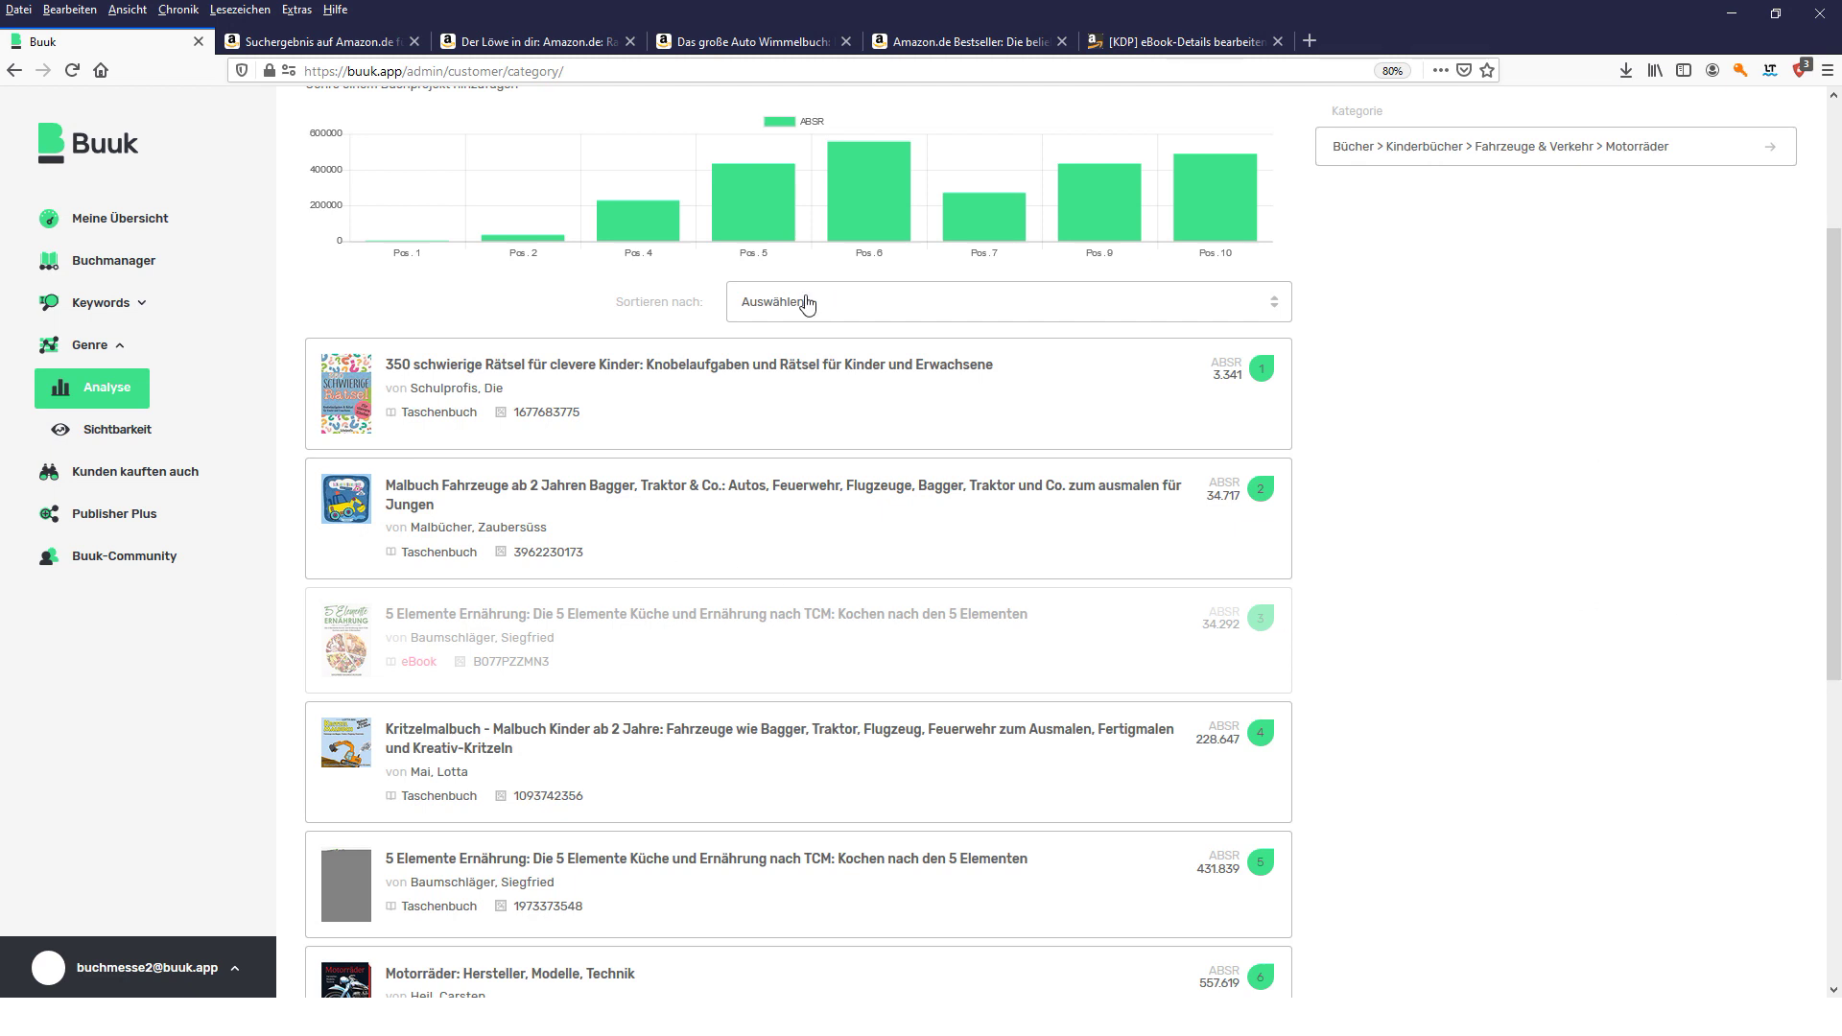
# - Run a genre analysis for the book category Bücher > Kinderbücher > Fahrzeuge & Verkehr and highlight the category path in the results heading
pyautogui.scroll(2, 614, 317)
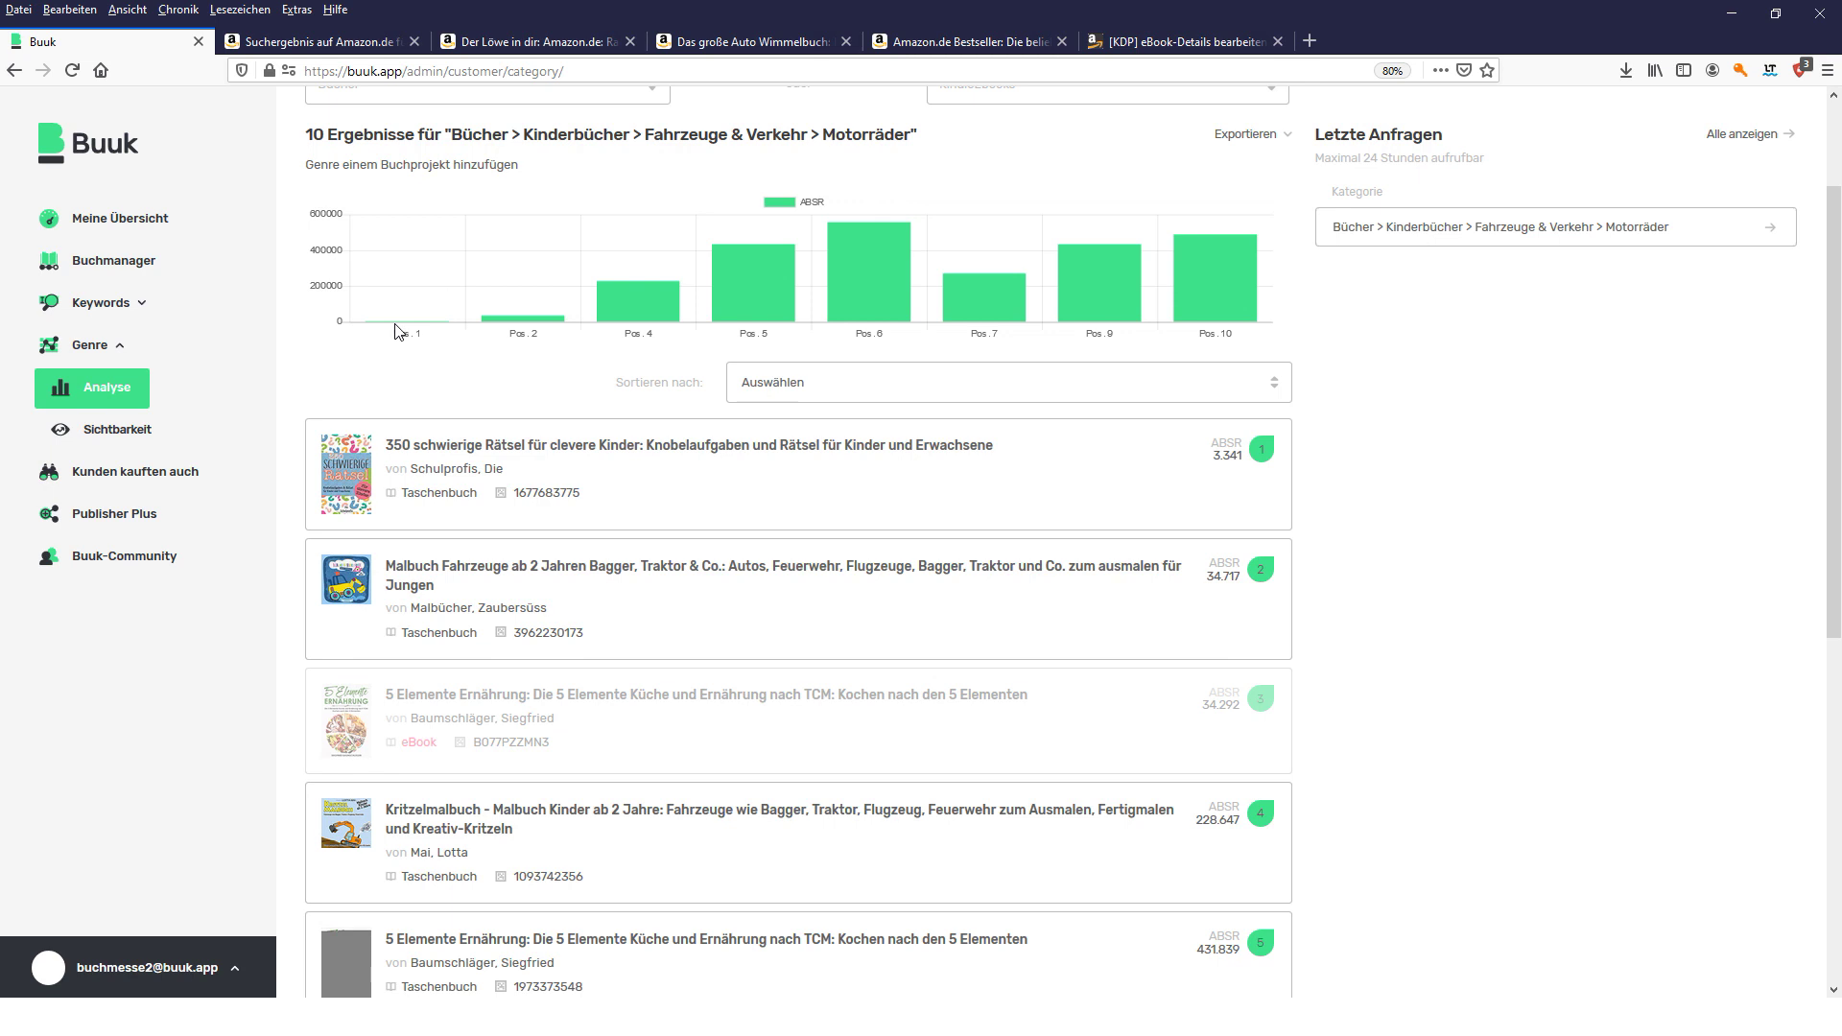
pyautogui.moveTo(417, 329)
pyautogui.moveTo(775, 271)
pyautogui.scroll(2, 671, 264)
pyautogui.click(587, 257)
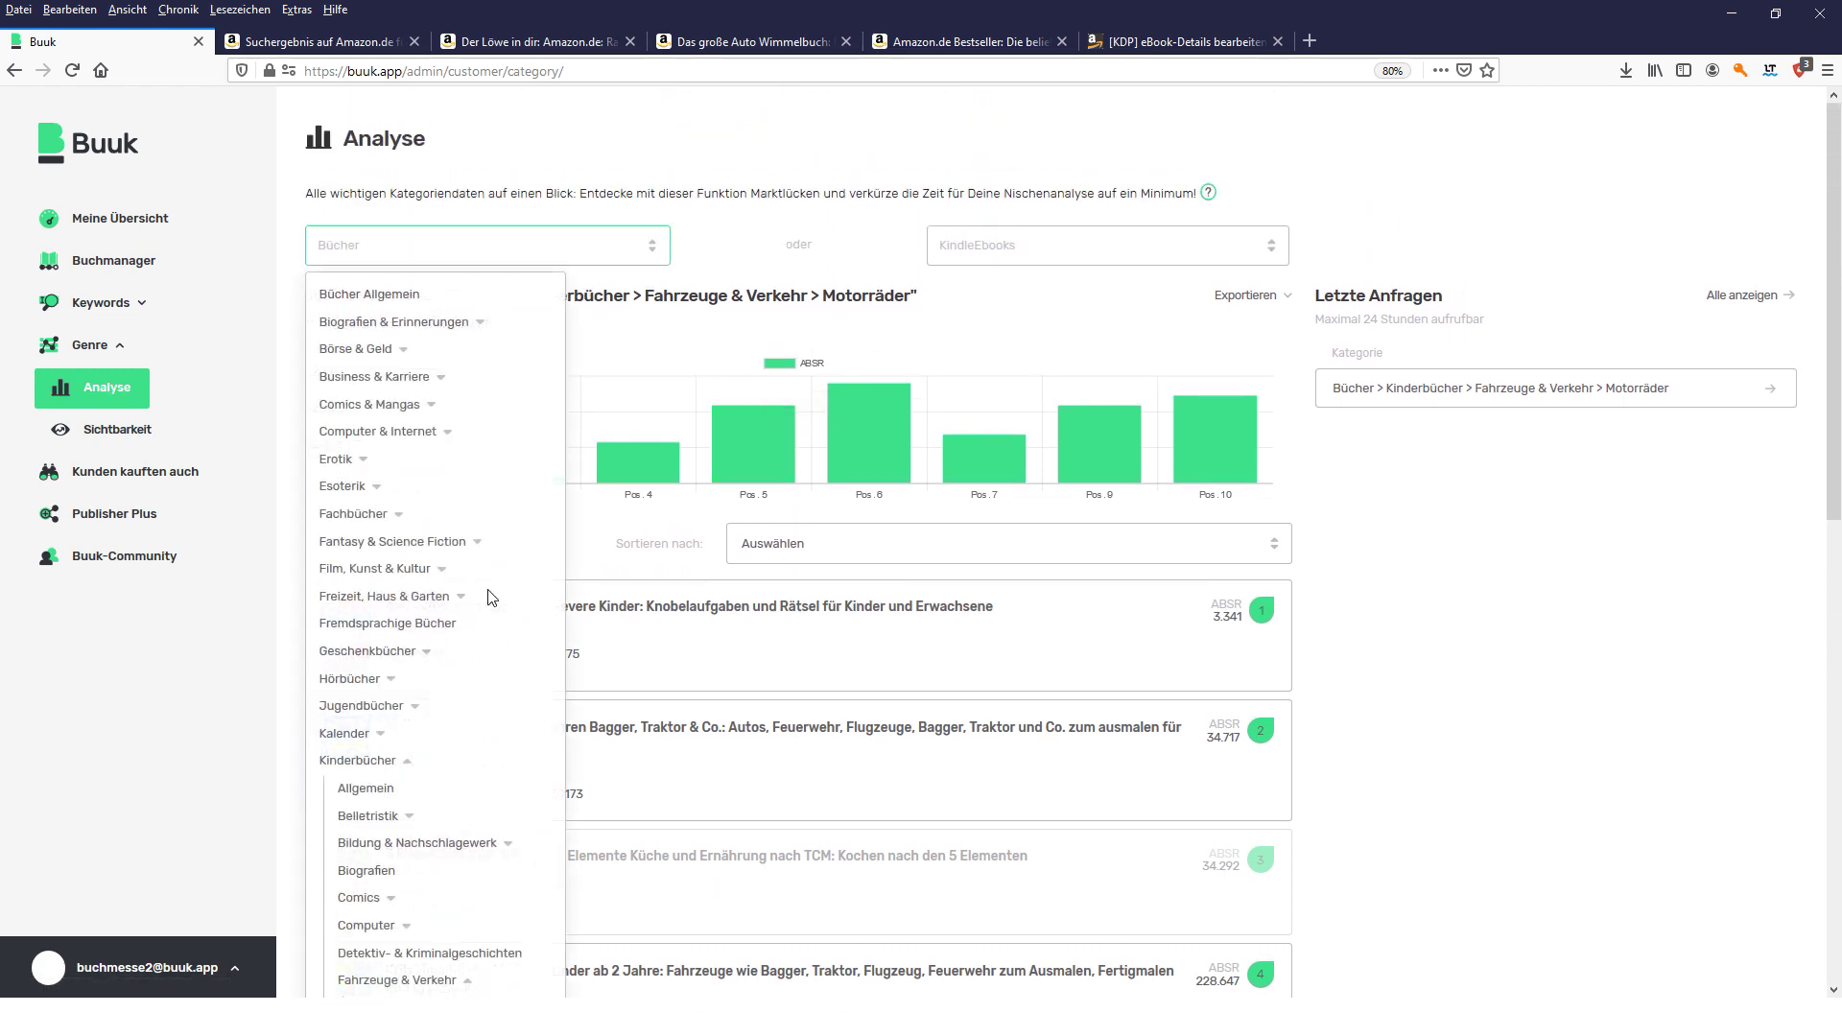
pyautogui.scroll(-3, 488, 598)
pyautogui.scroll(-1, 491, 597)
pyautogui.click(461, 690)
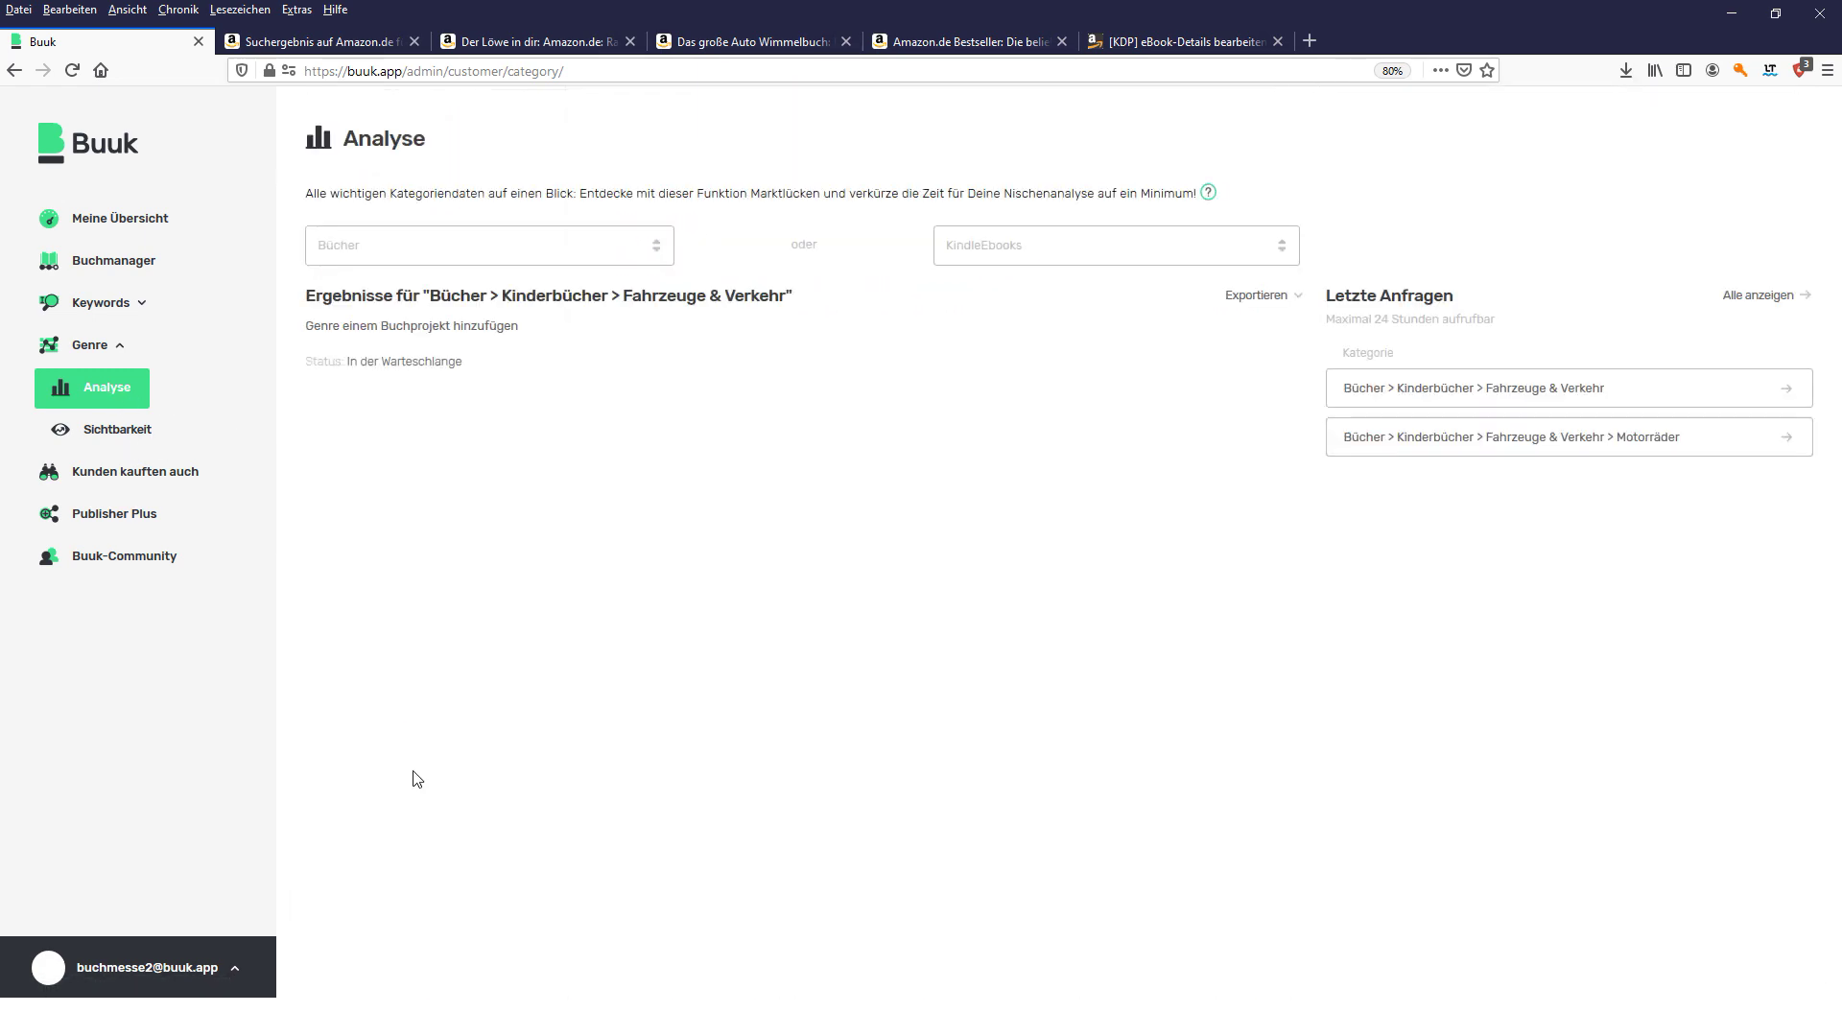
pyautogui.moveTo(498, 296); pyautogui.dragTo(749, 295)
pyautogui.click(749, 296)
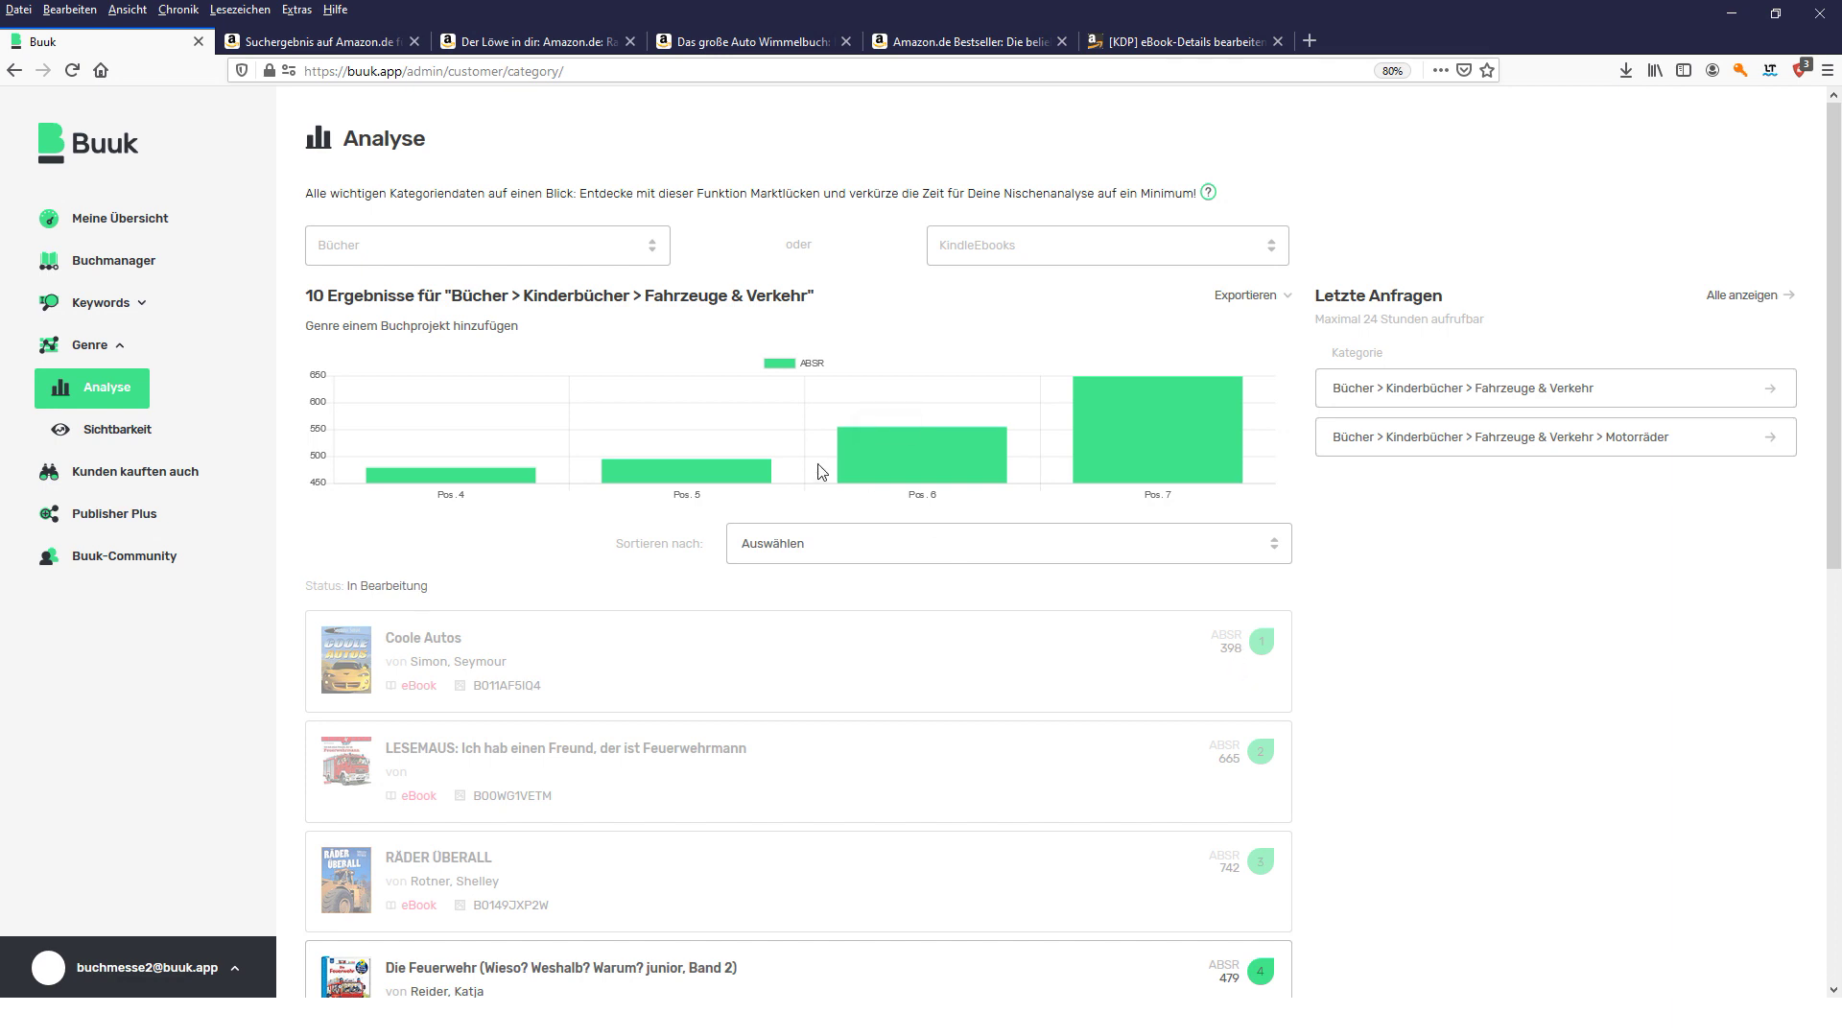
# - Examine the ABSR chart and book ranks of the Fahrzeuge & Verkehr analysis and highlight the ABSR of the book at position 4
pyautogui.scroll(-3, 963, 600)
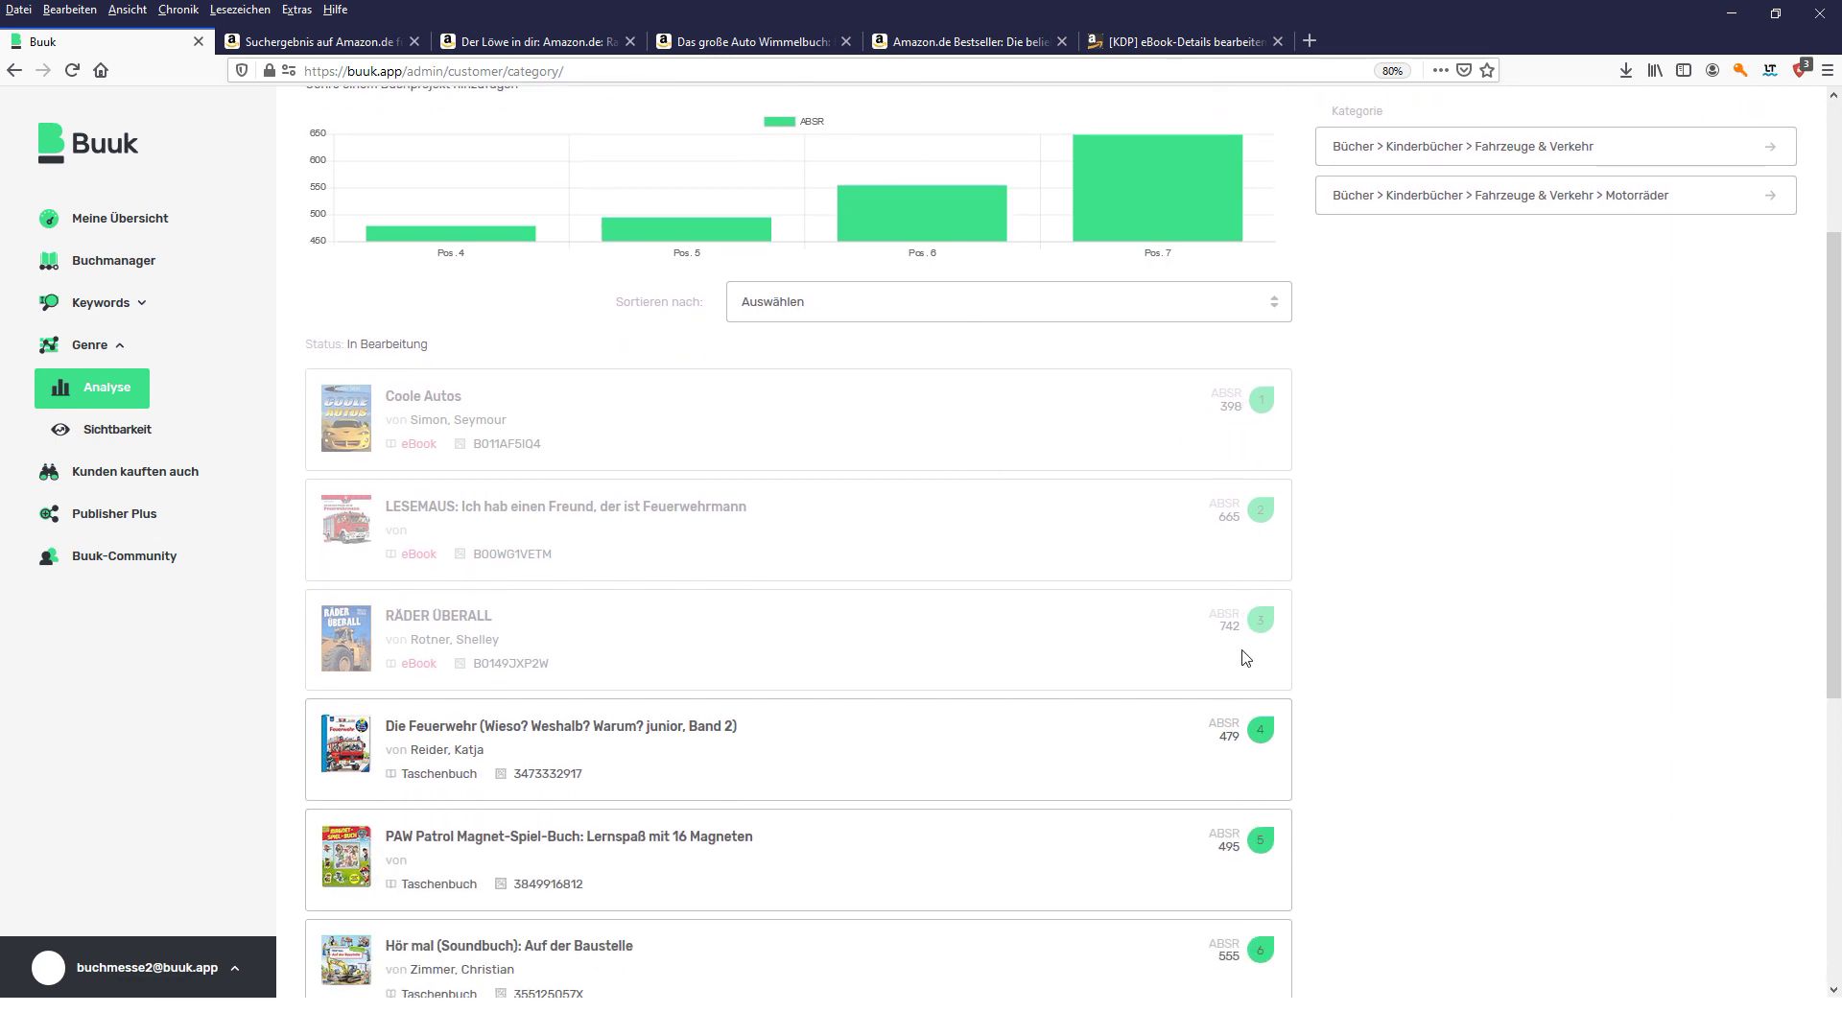
pyautogui.scroll(-1, 1155, 735)
pyautogui.scroll(-5, 1153, 767)
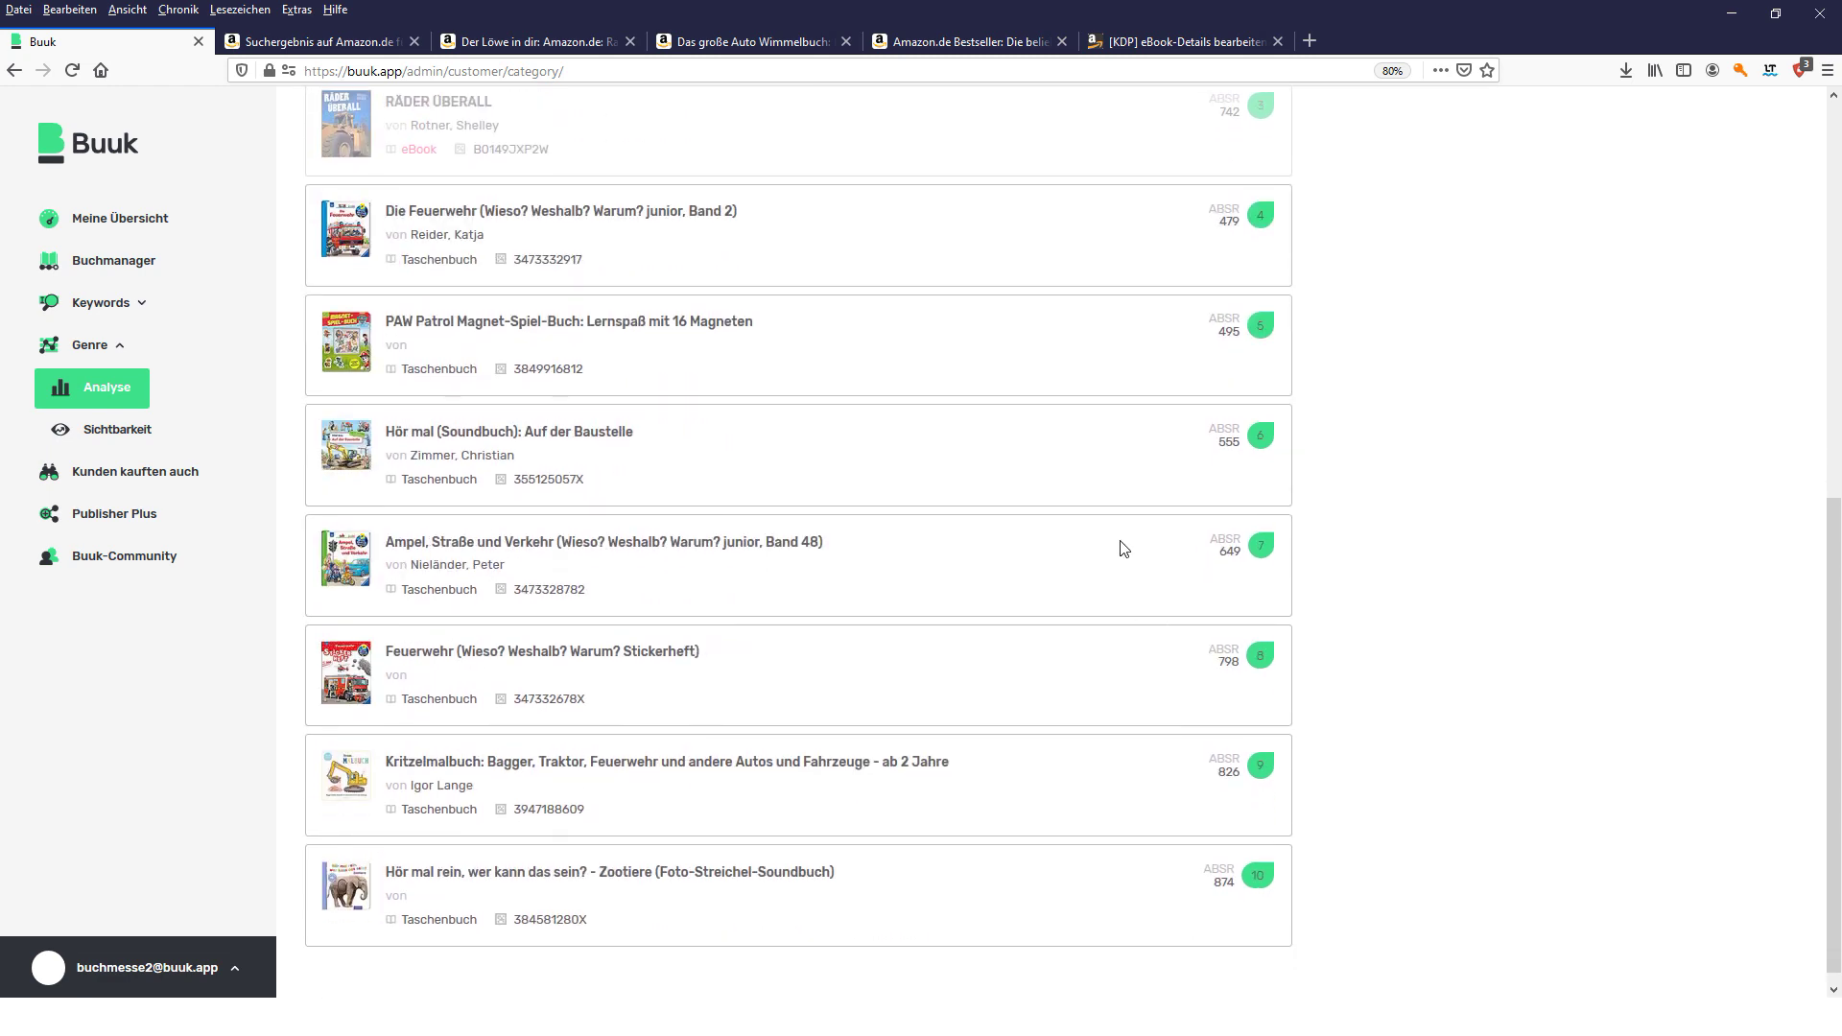
pyautogui.scroll(5, 900, 526)
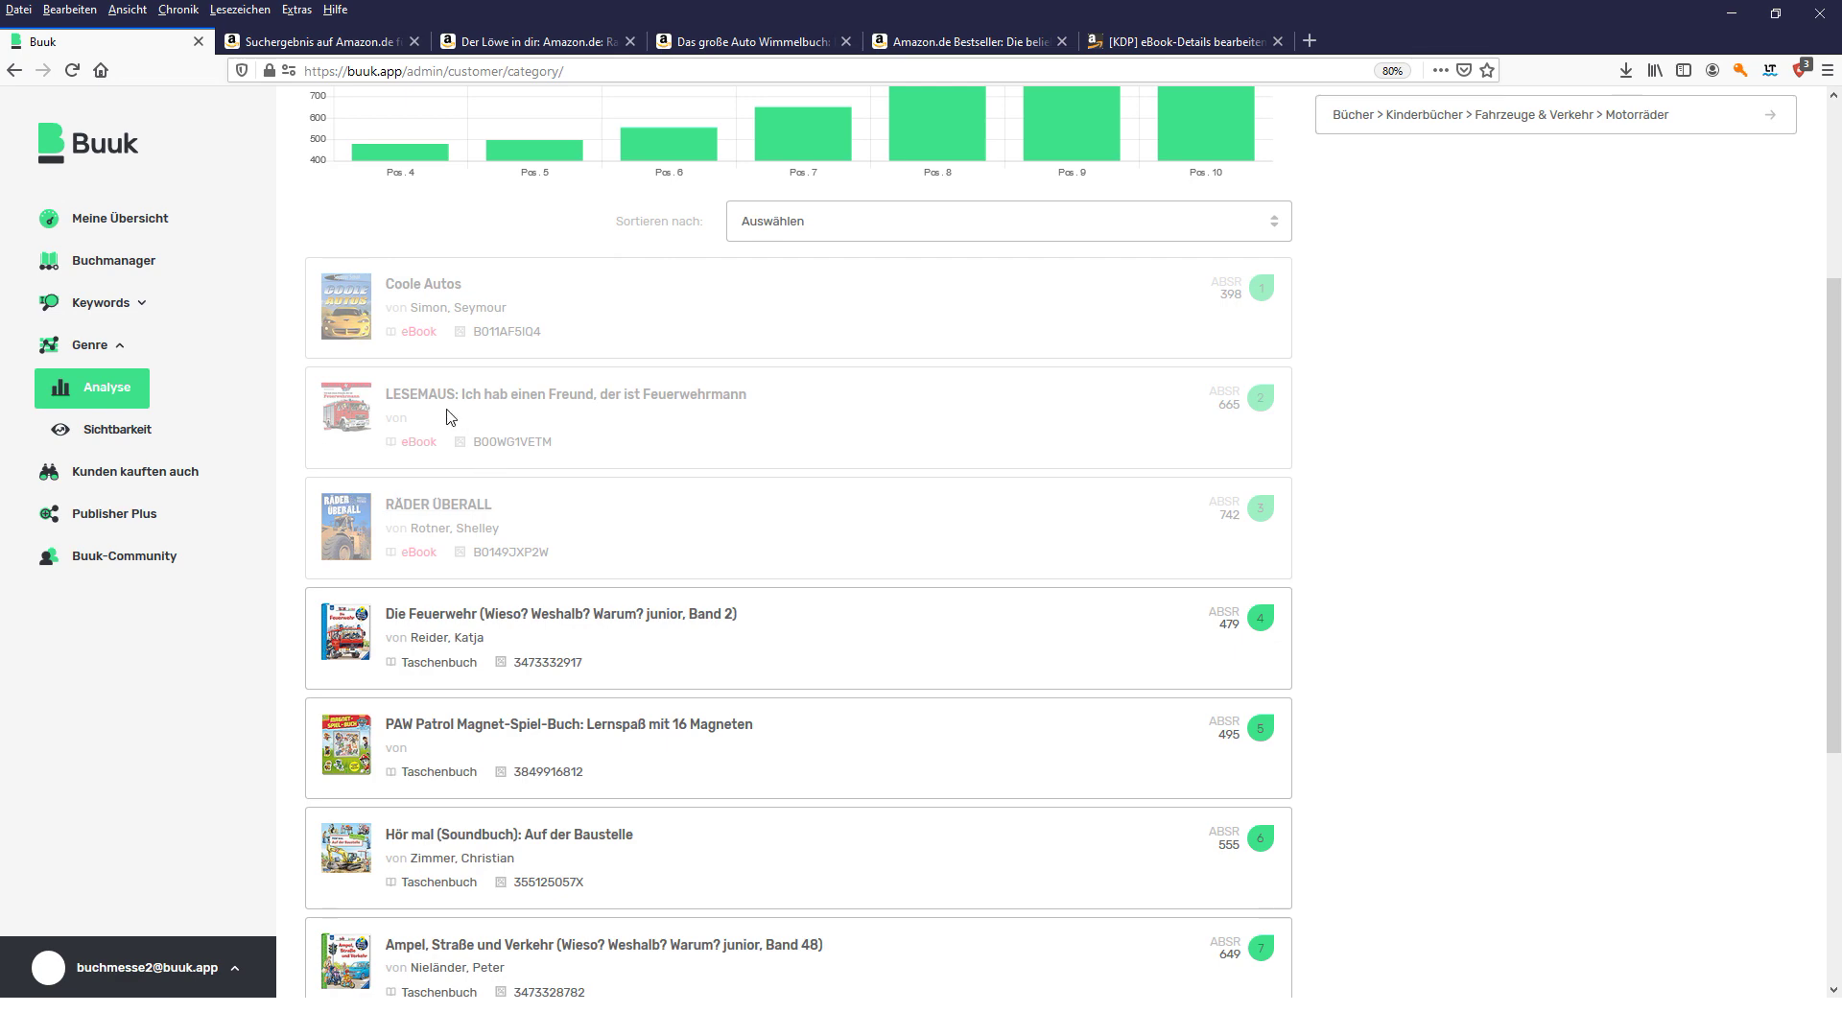
pyautogui.scroll(4, 441, 518)
pyautogui.scroll(-3, 507, 301)
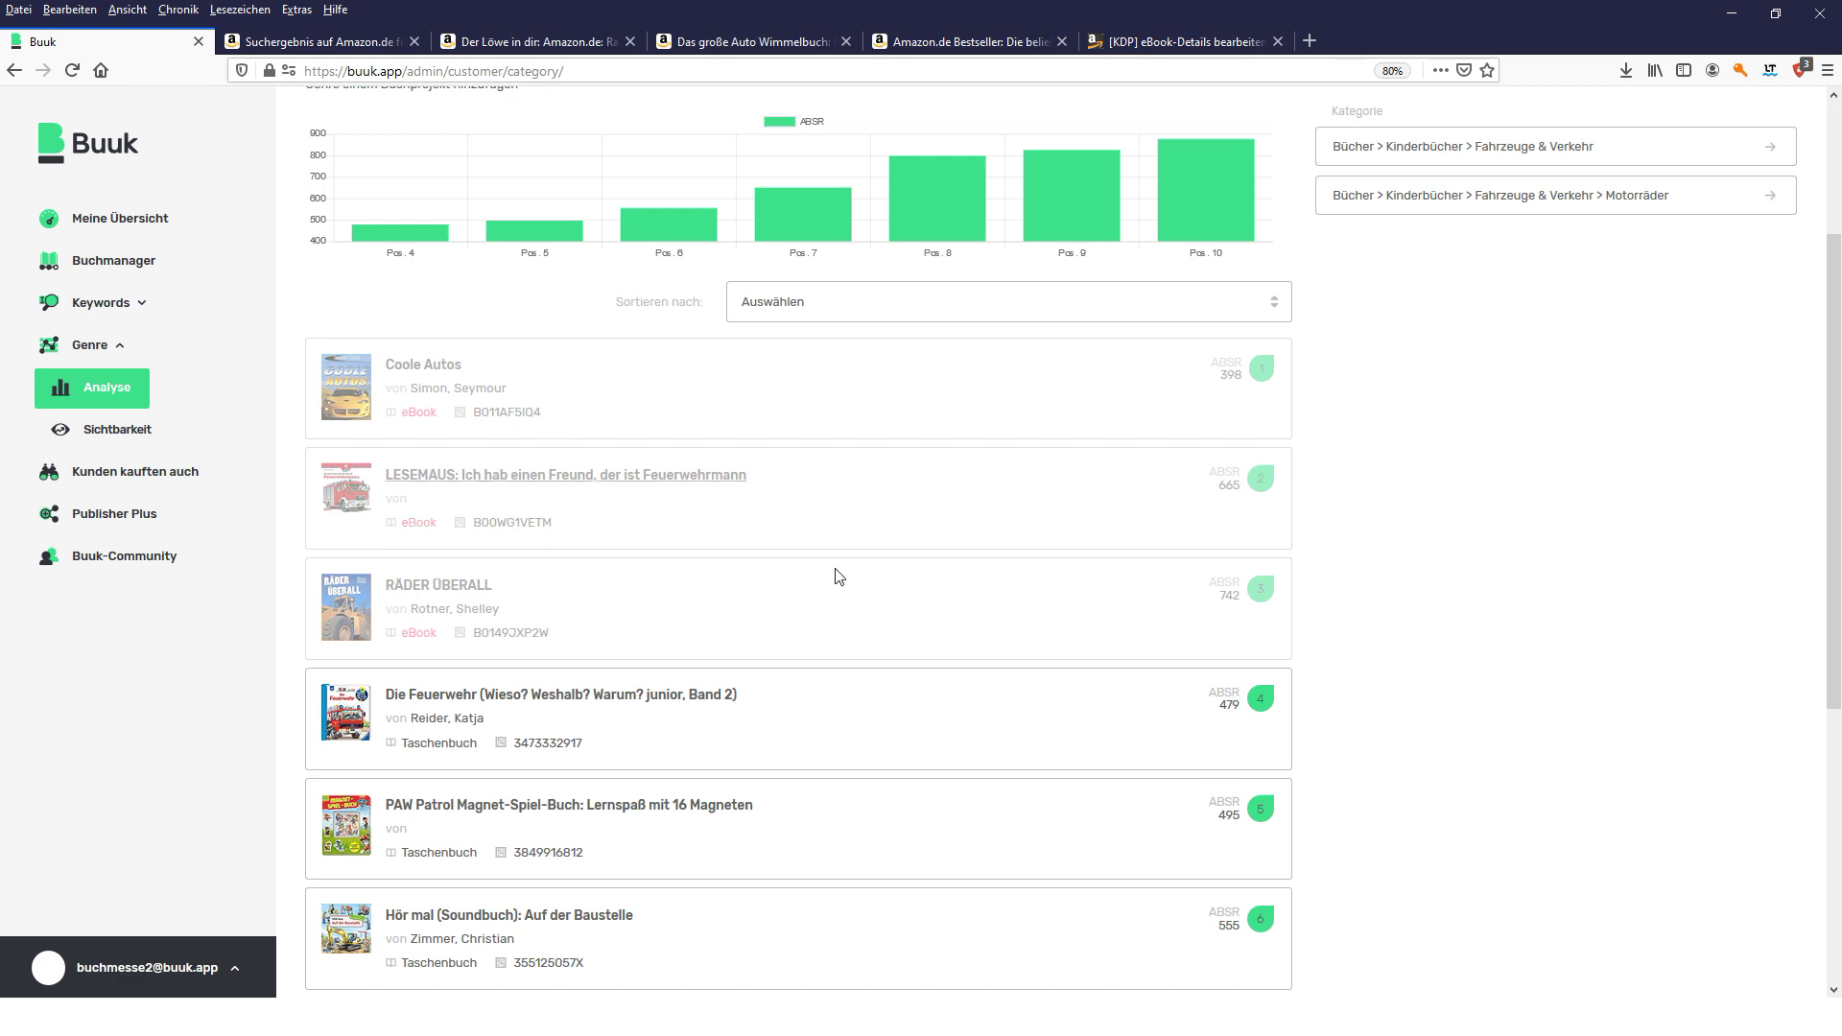
pyautogui.moveTo(1219, 706); pyautogui.dragTo(1247, 717)
pyautogui.click(866, 700)
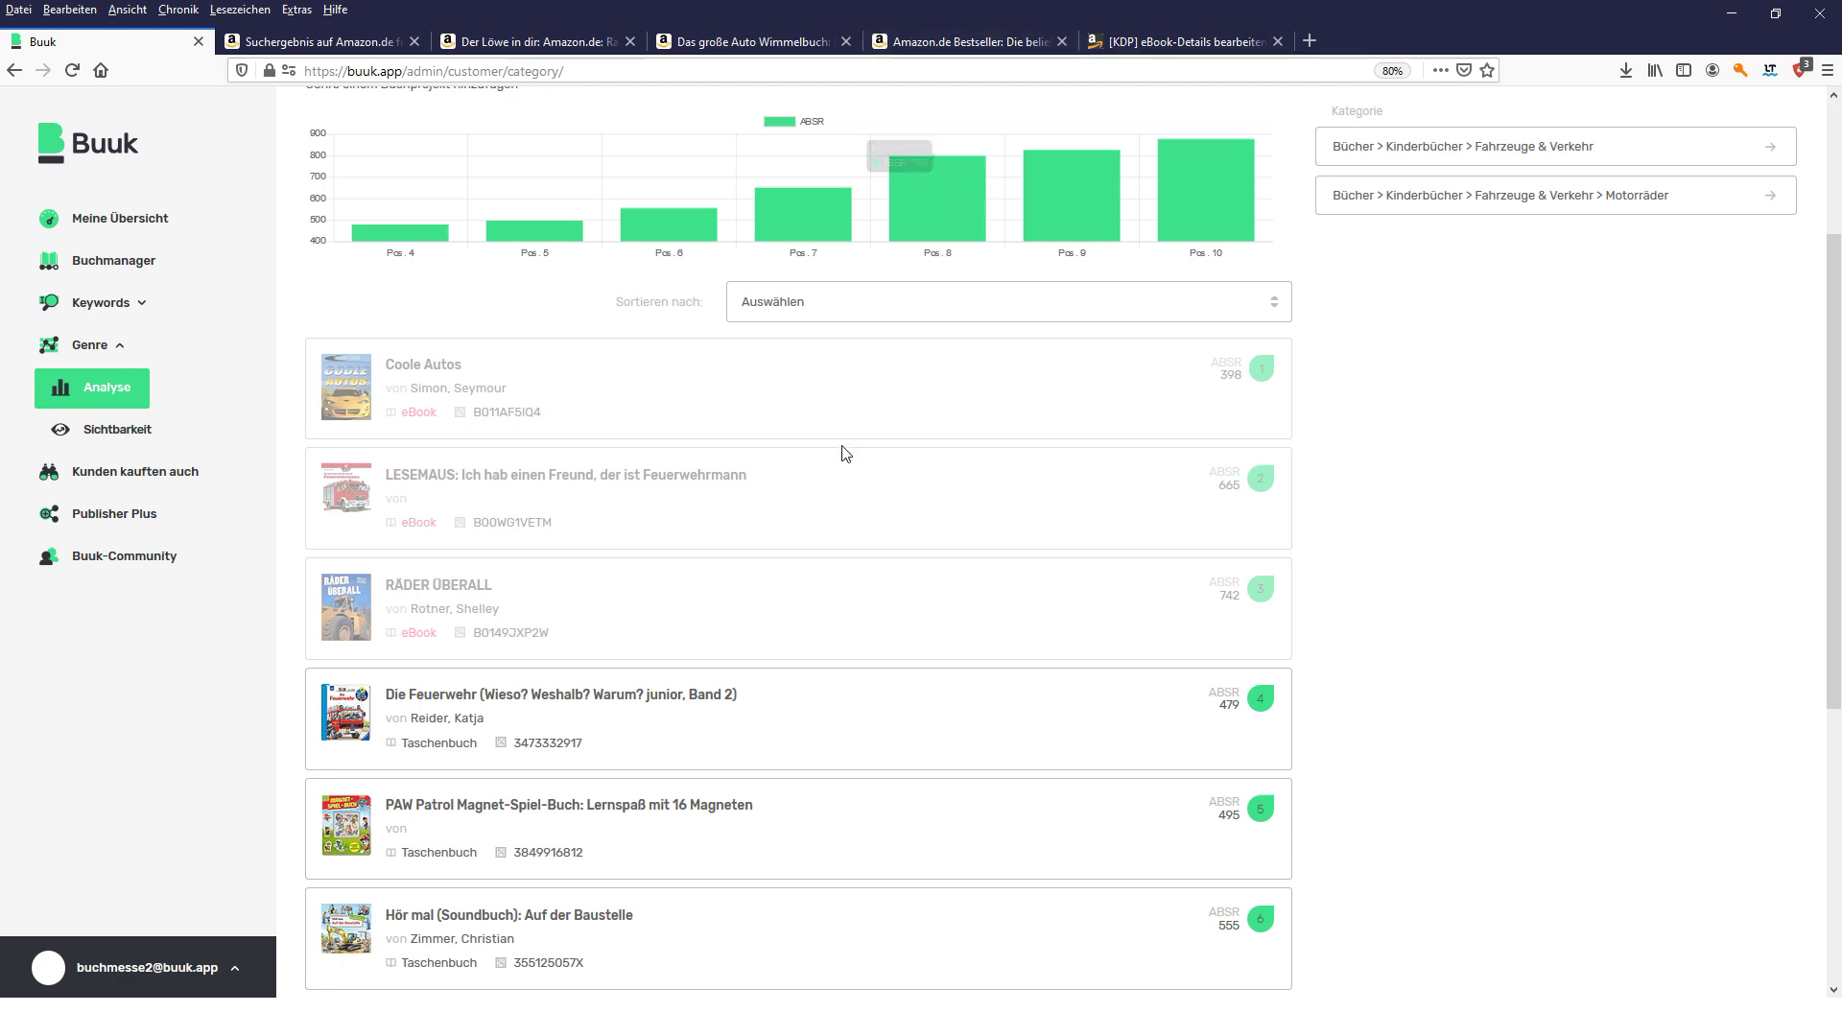
# - Compare the covers and titles of the ten books in the Fahrzeuge & Verkehr results for similarities
pyautogui.scroll(-3, 594, 580)
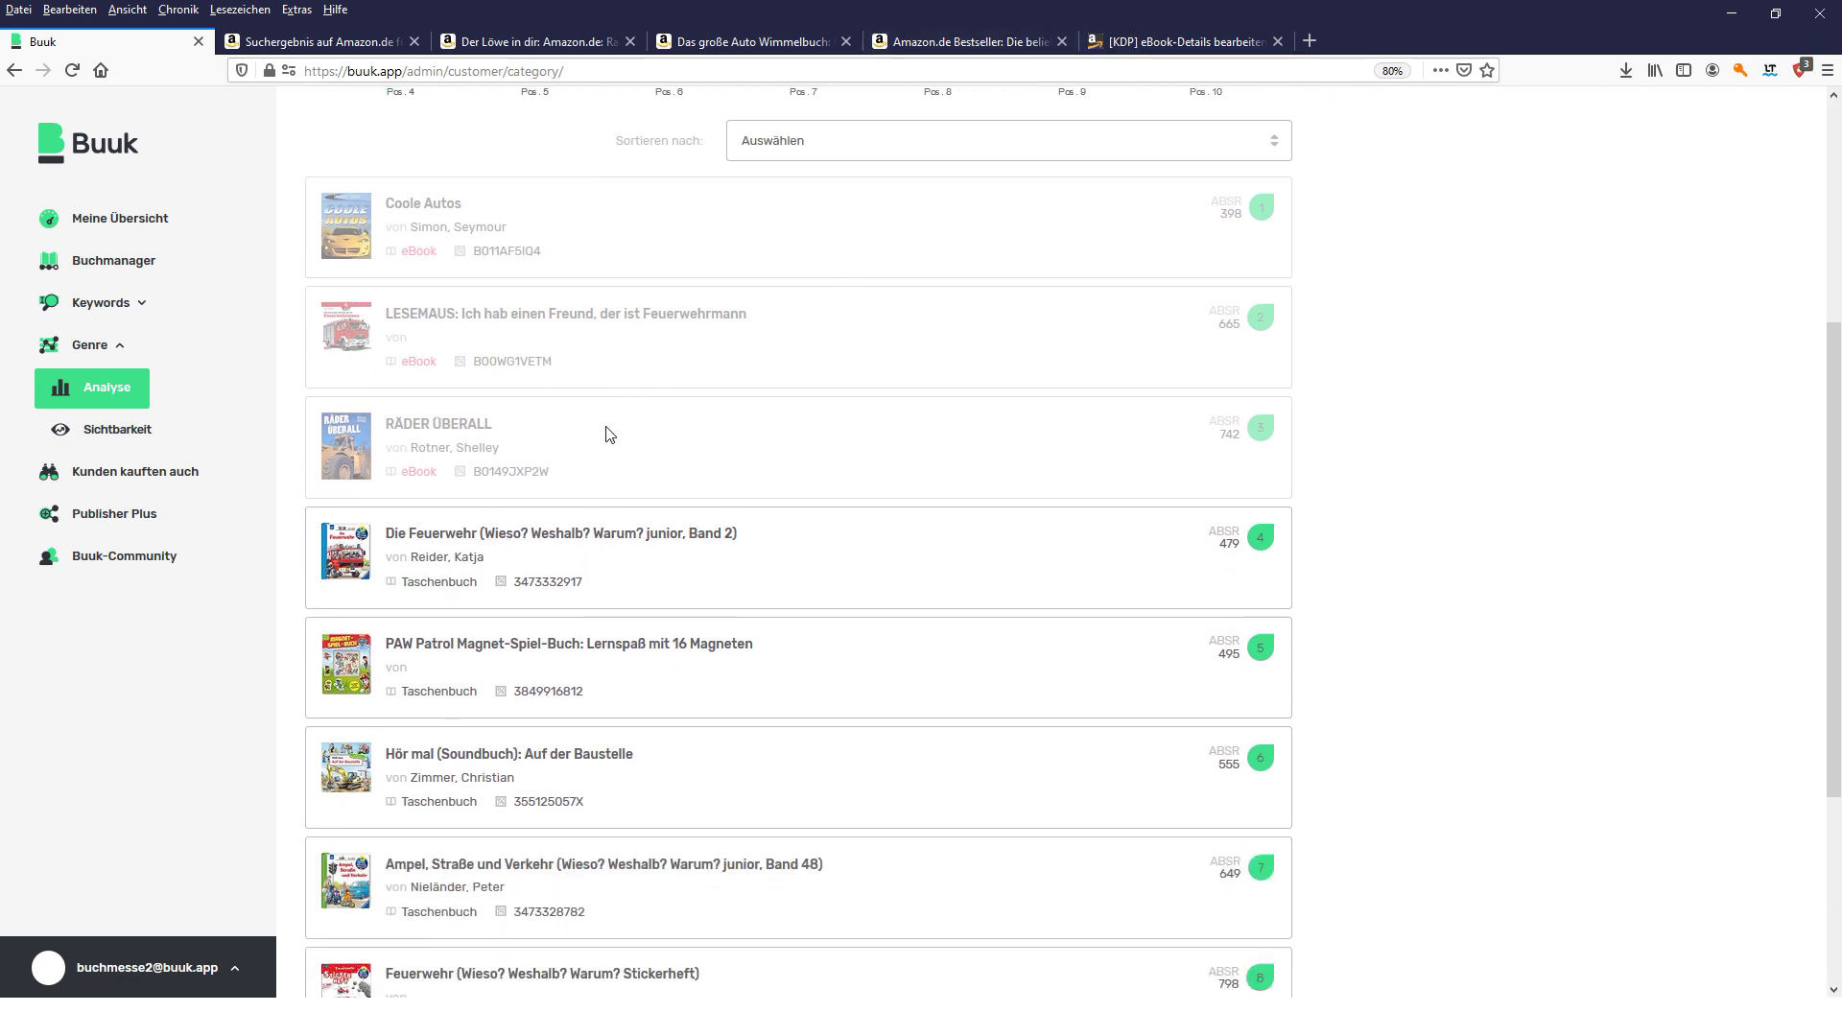
pyautogui.scroll(2, 605, 437)
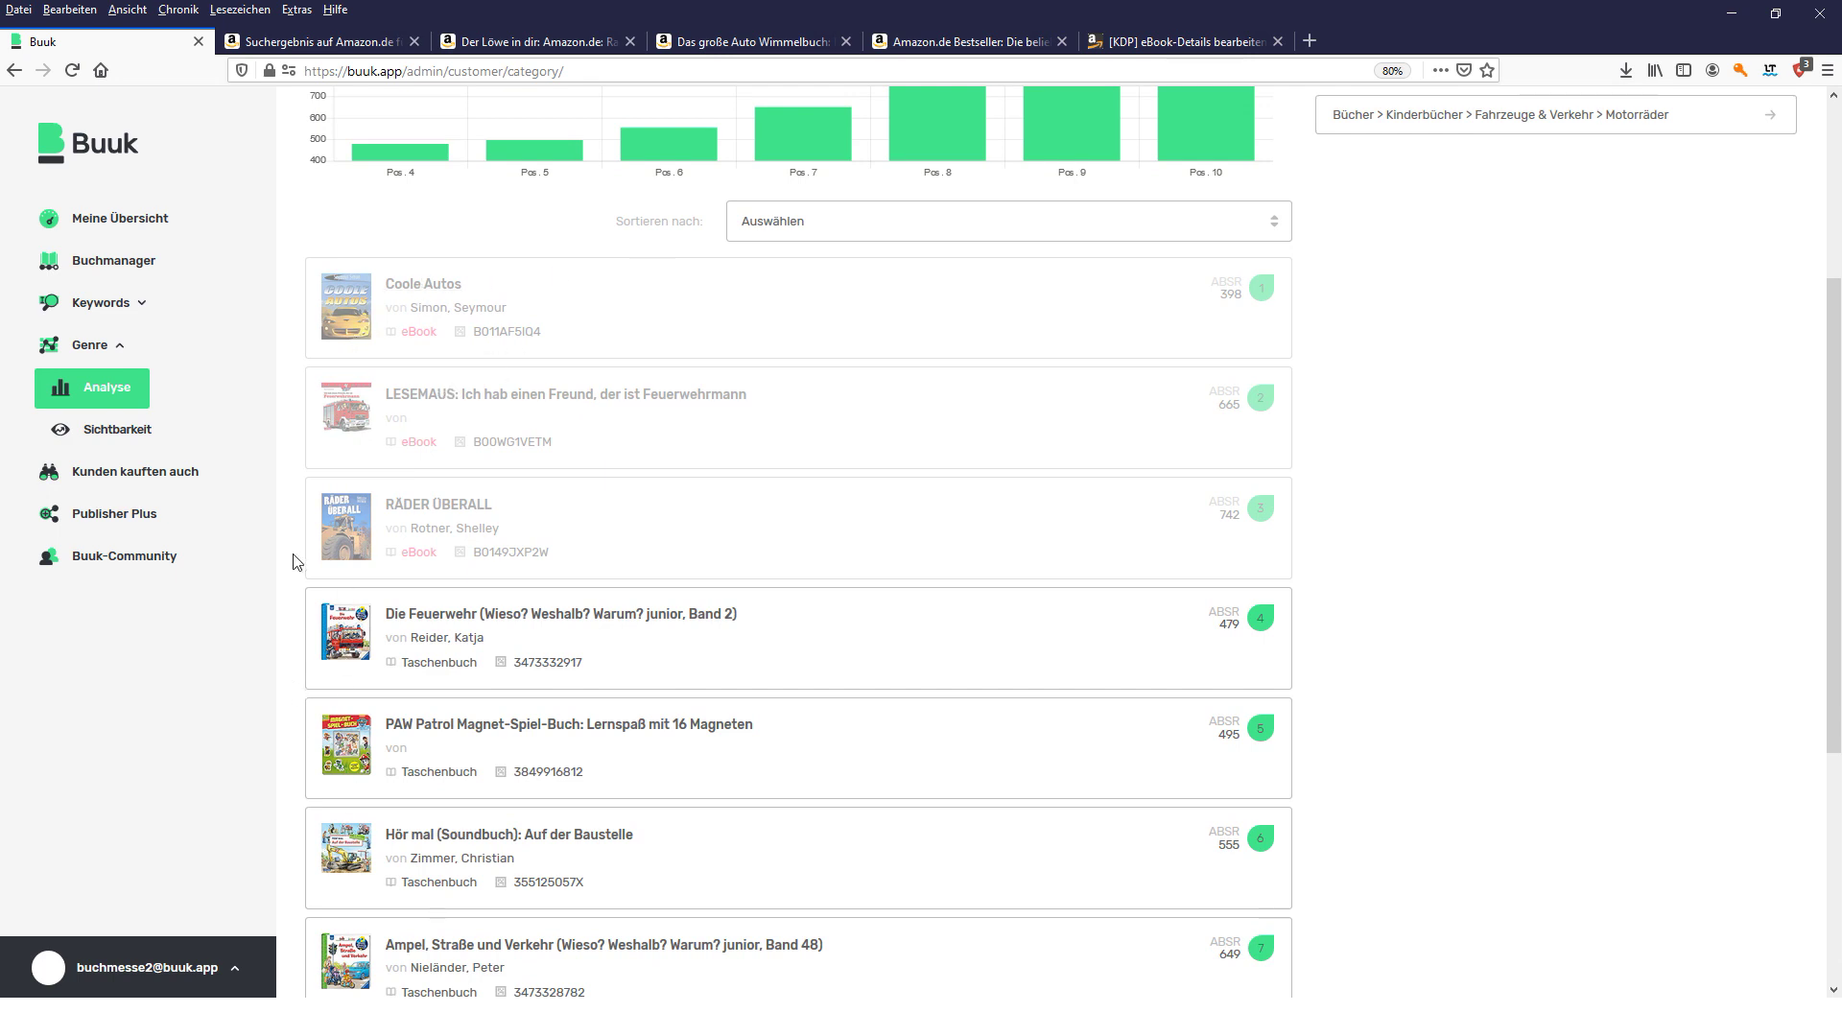
pyautogui.scroll(-5, 355, 753)
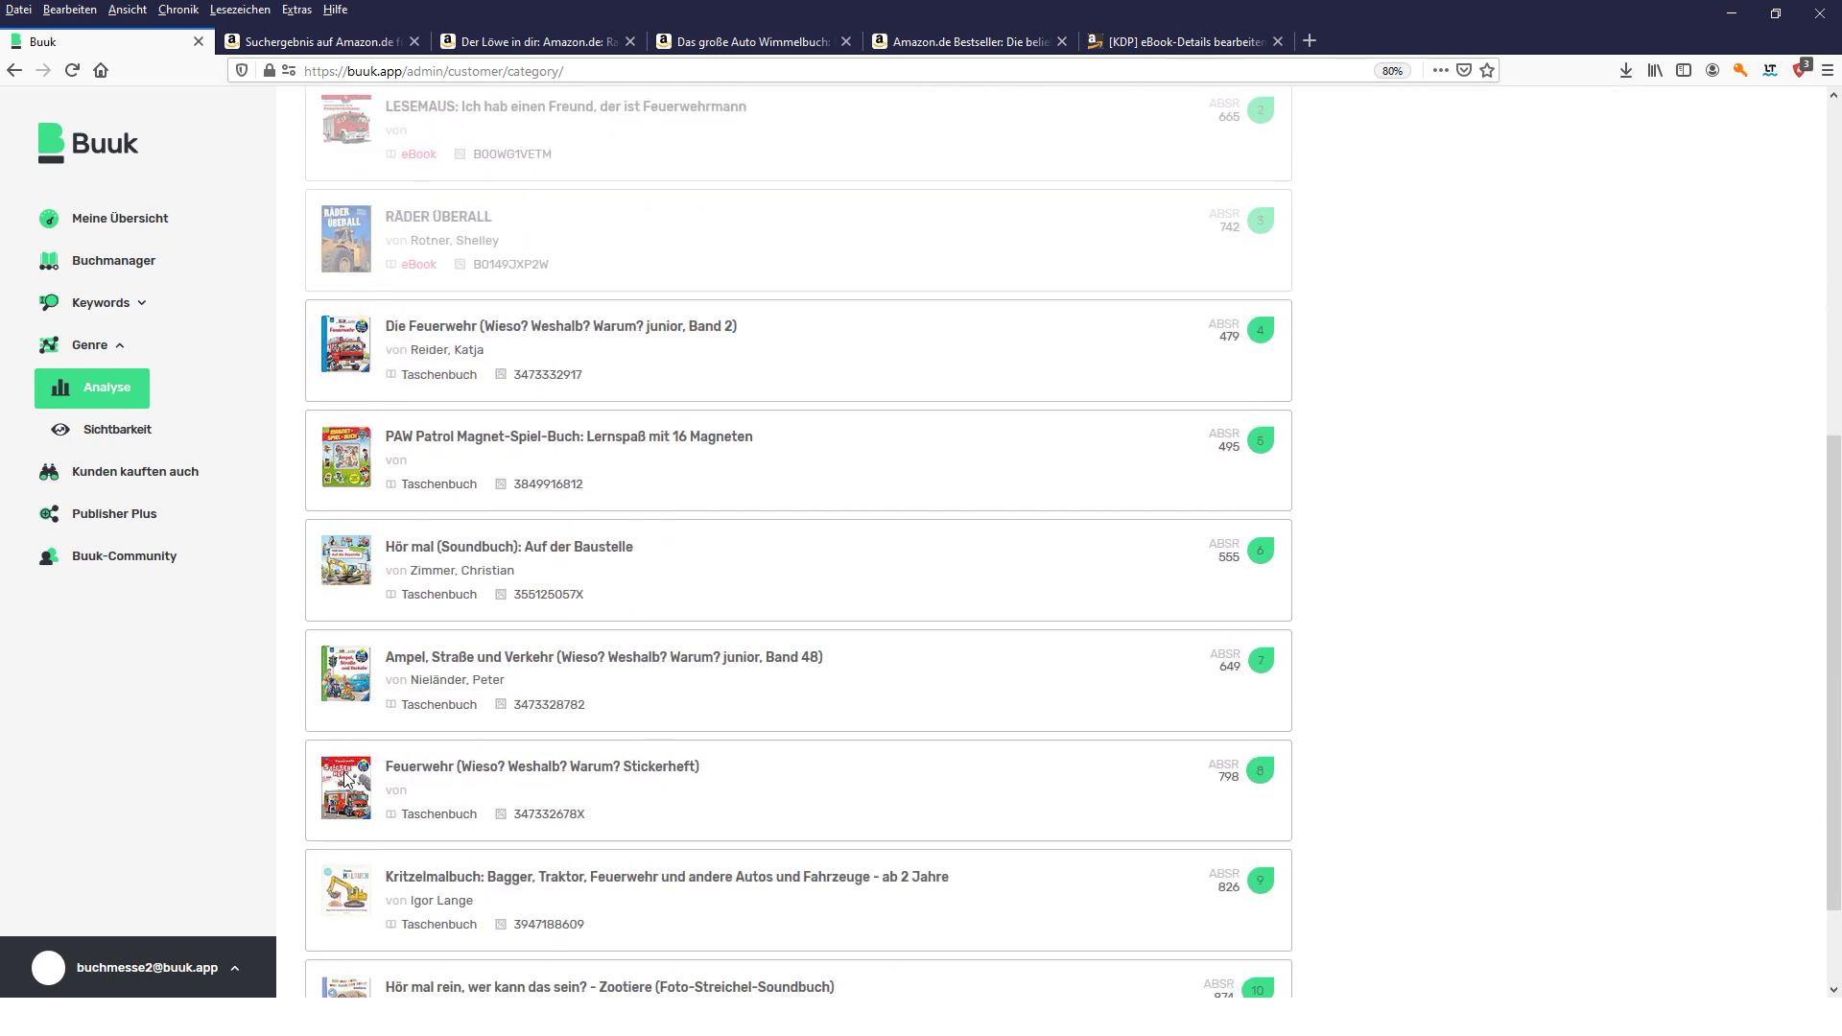
pyautogui.scroll(4, 313, 623)
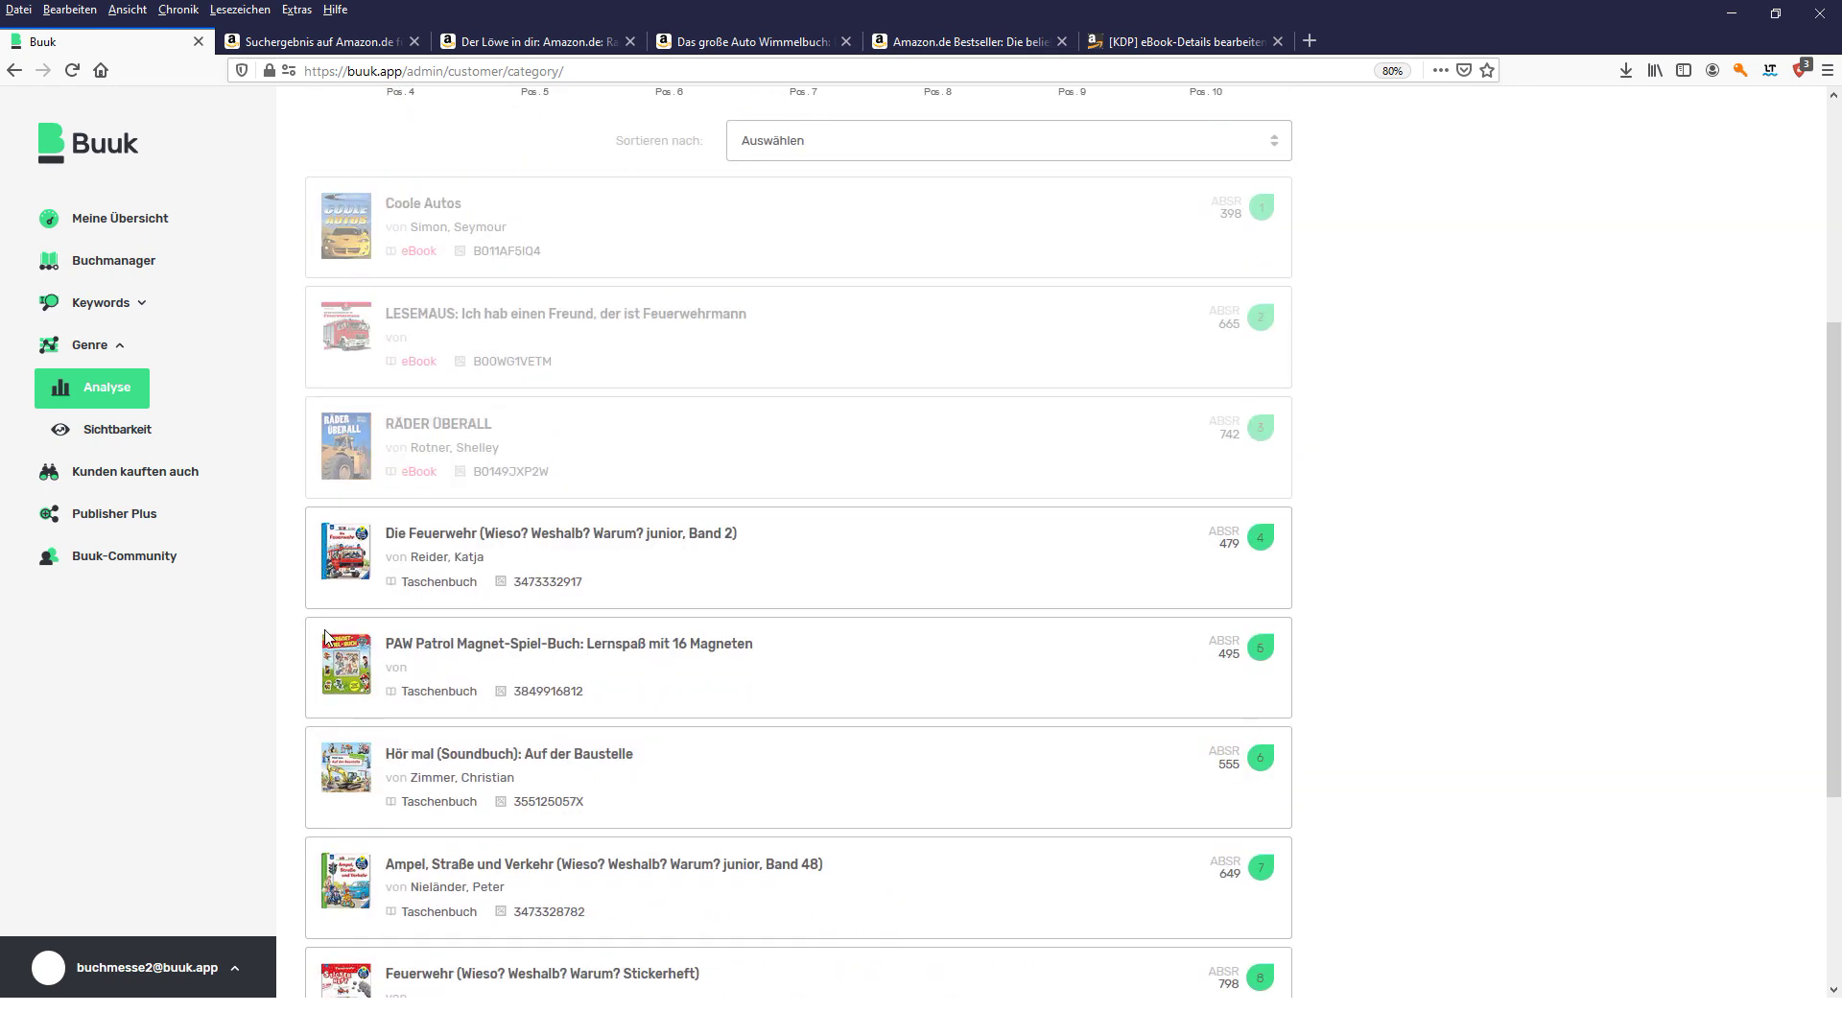
pyautogui.scroll(-4, 317, 796)
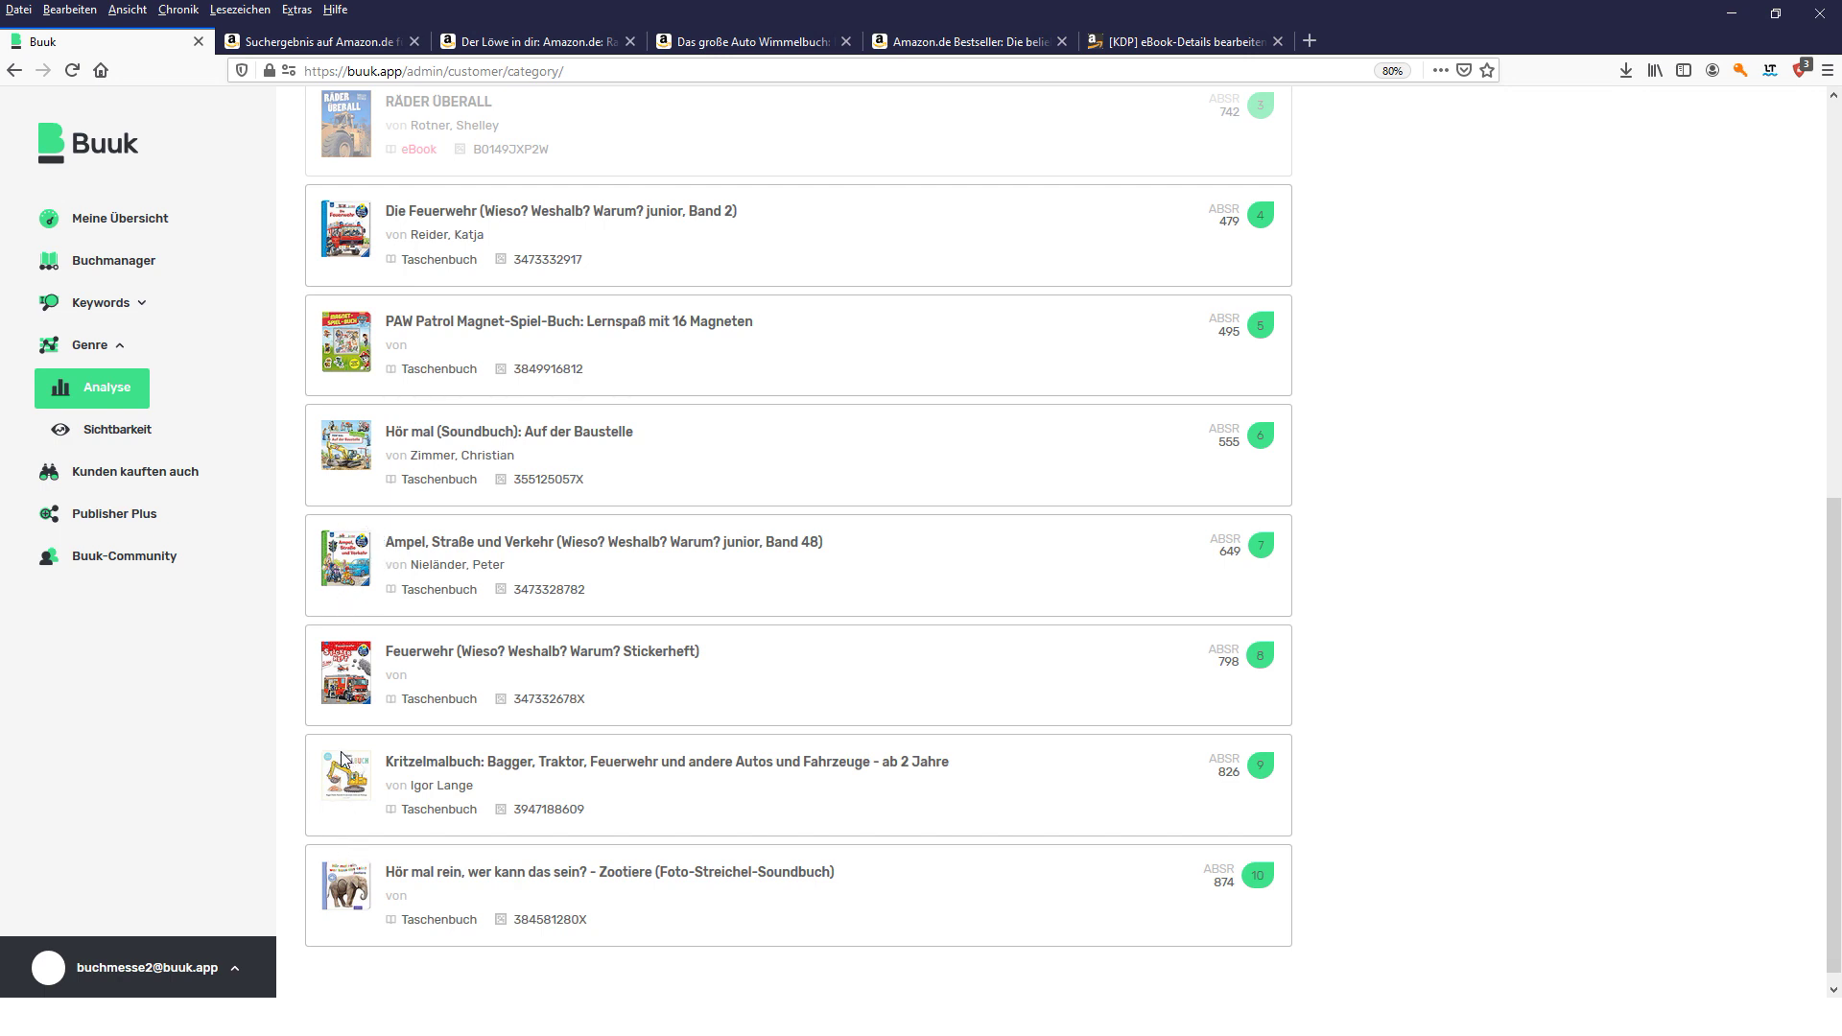
pyautogui.scroll(2, 472, 624)
pyautogui.scroll(1, 472, 623)
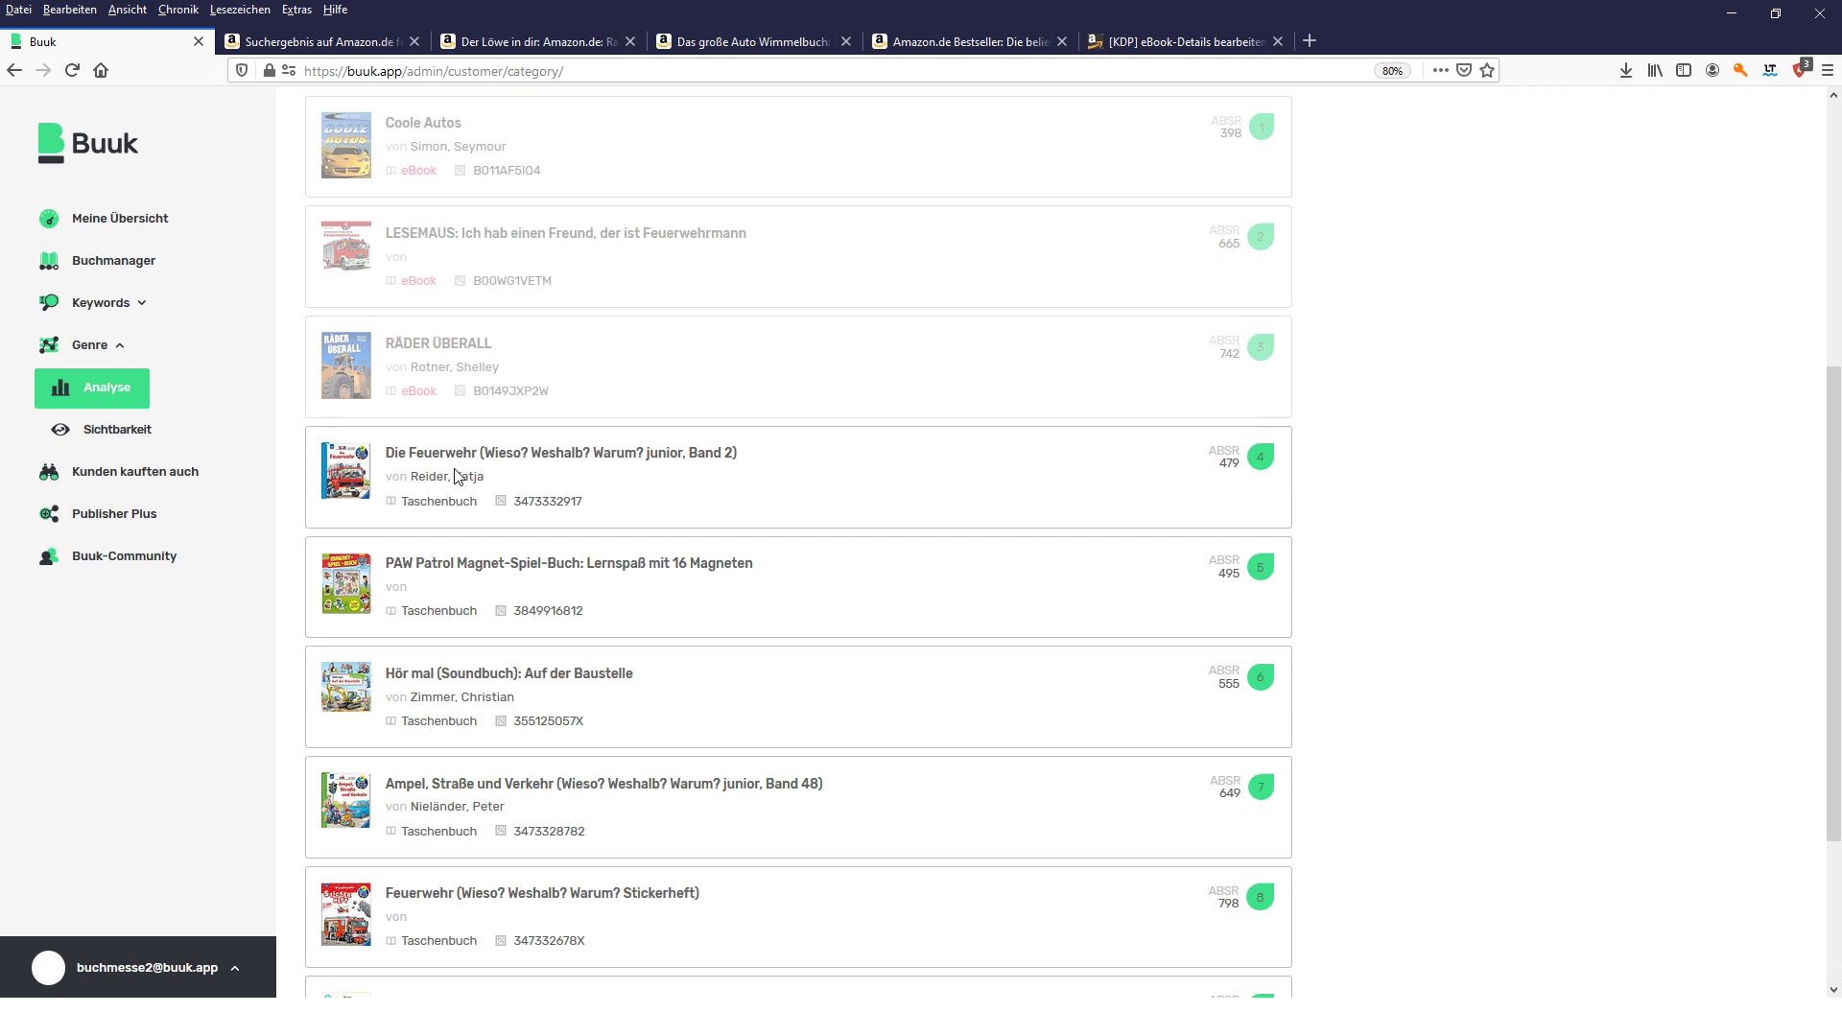
# - Show the (Sub-)Genres slide, and highlight the three sub-genre ranks on the Amazon page of Der Löwe in dir
pyautogui.hotkey('alt', 'Tab')
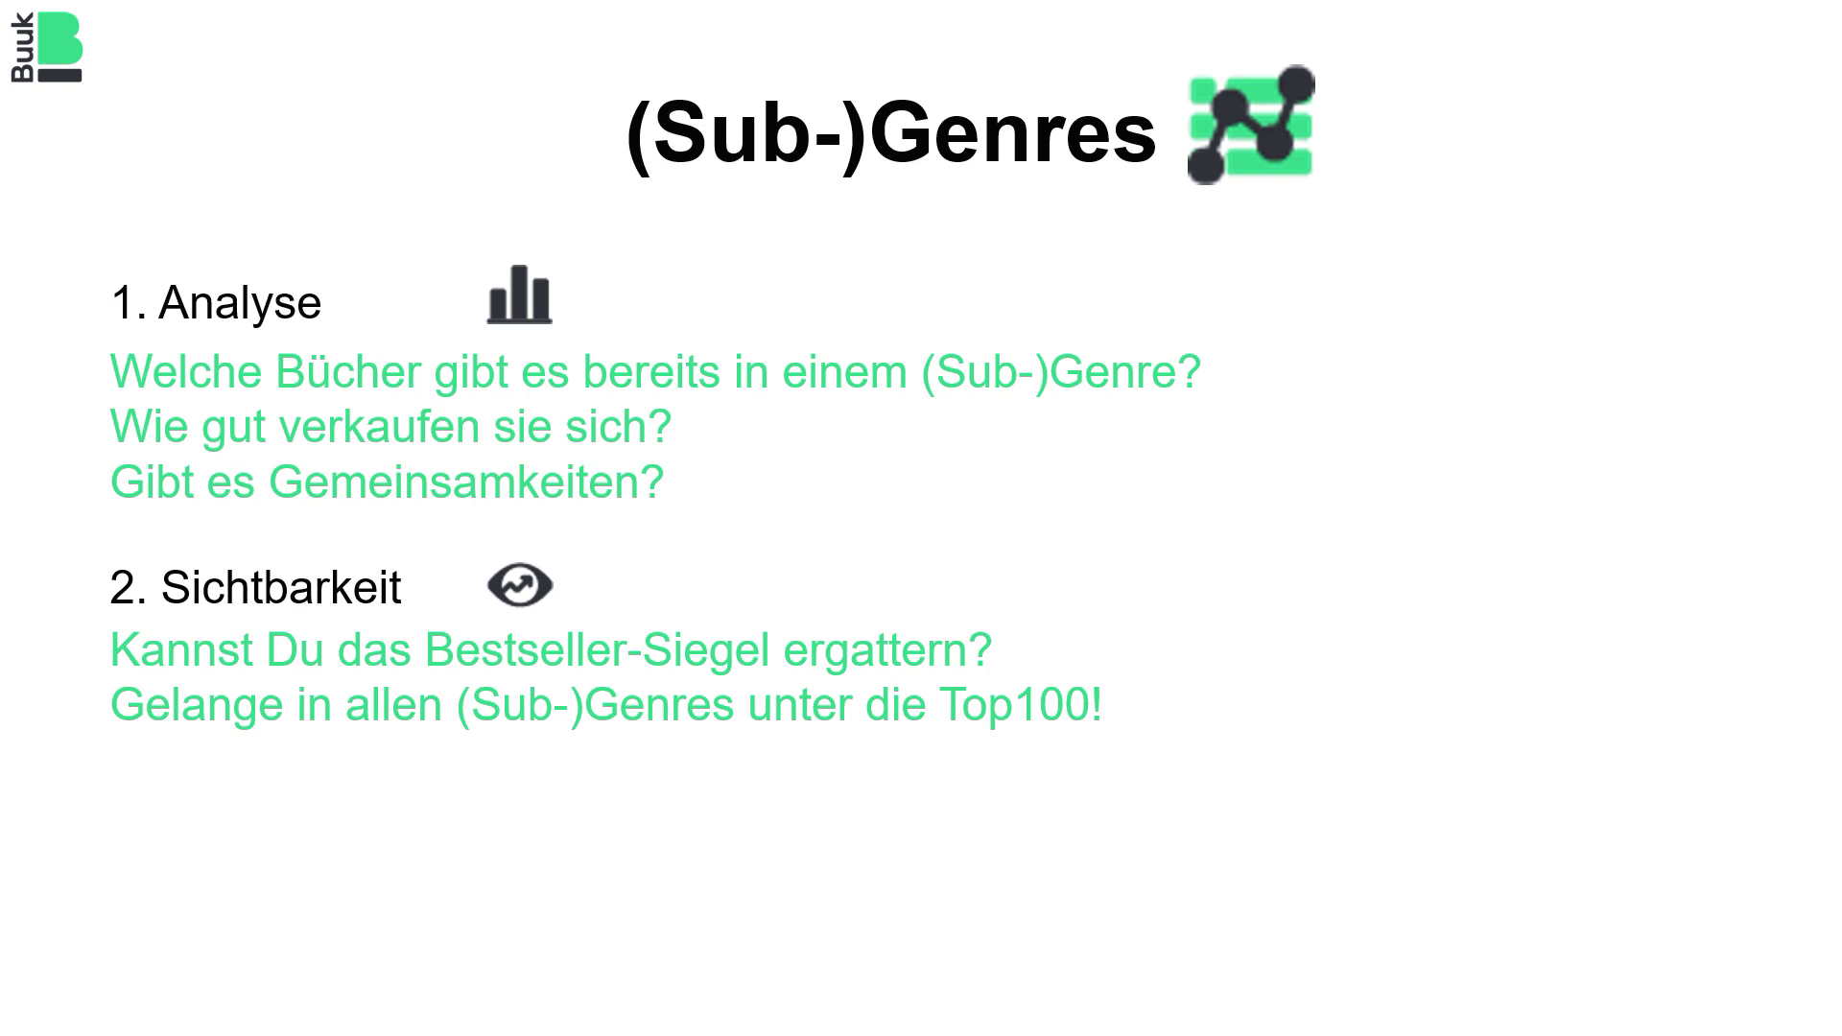
pyautogui.hotkey('alt', 'Tab')
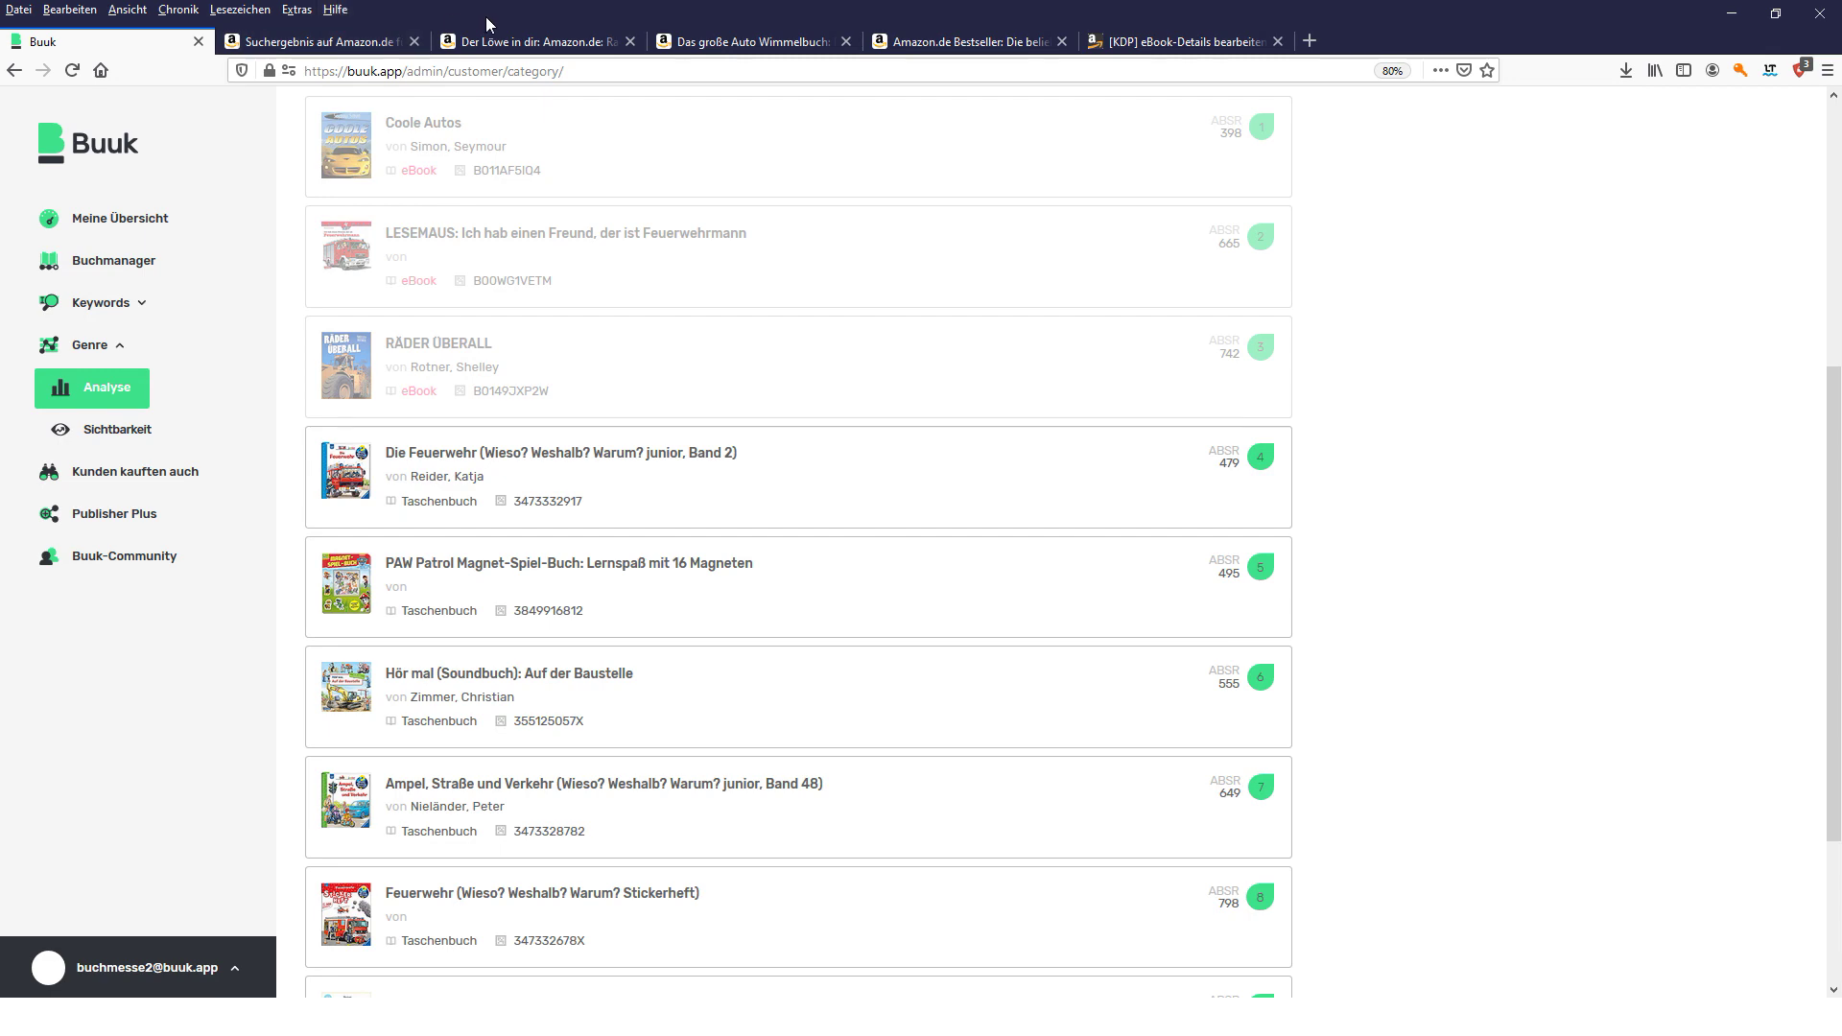
pyautogui.click(532, 42)
pyautogui.moveTo(39, 453); pyautogui.dragTo(281, 502)
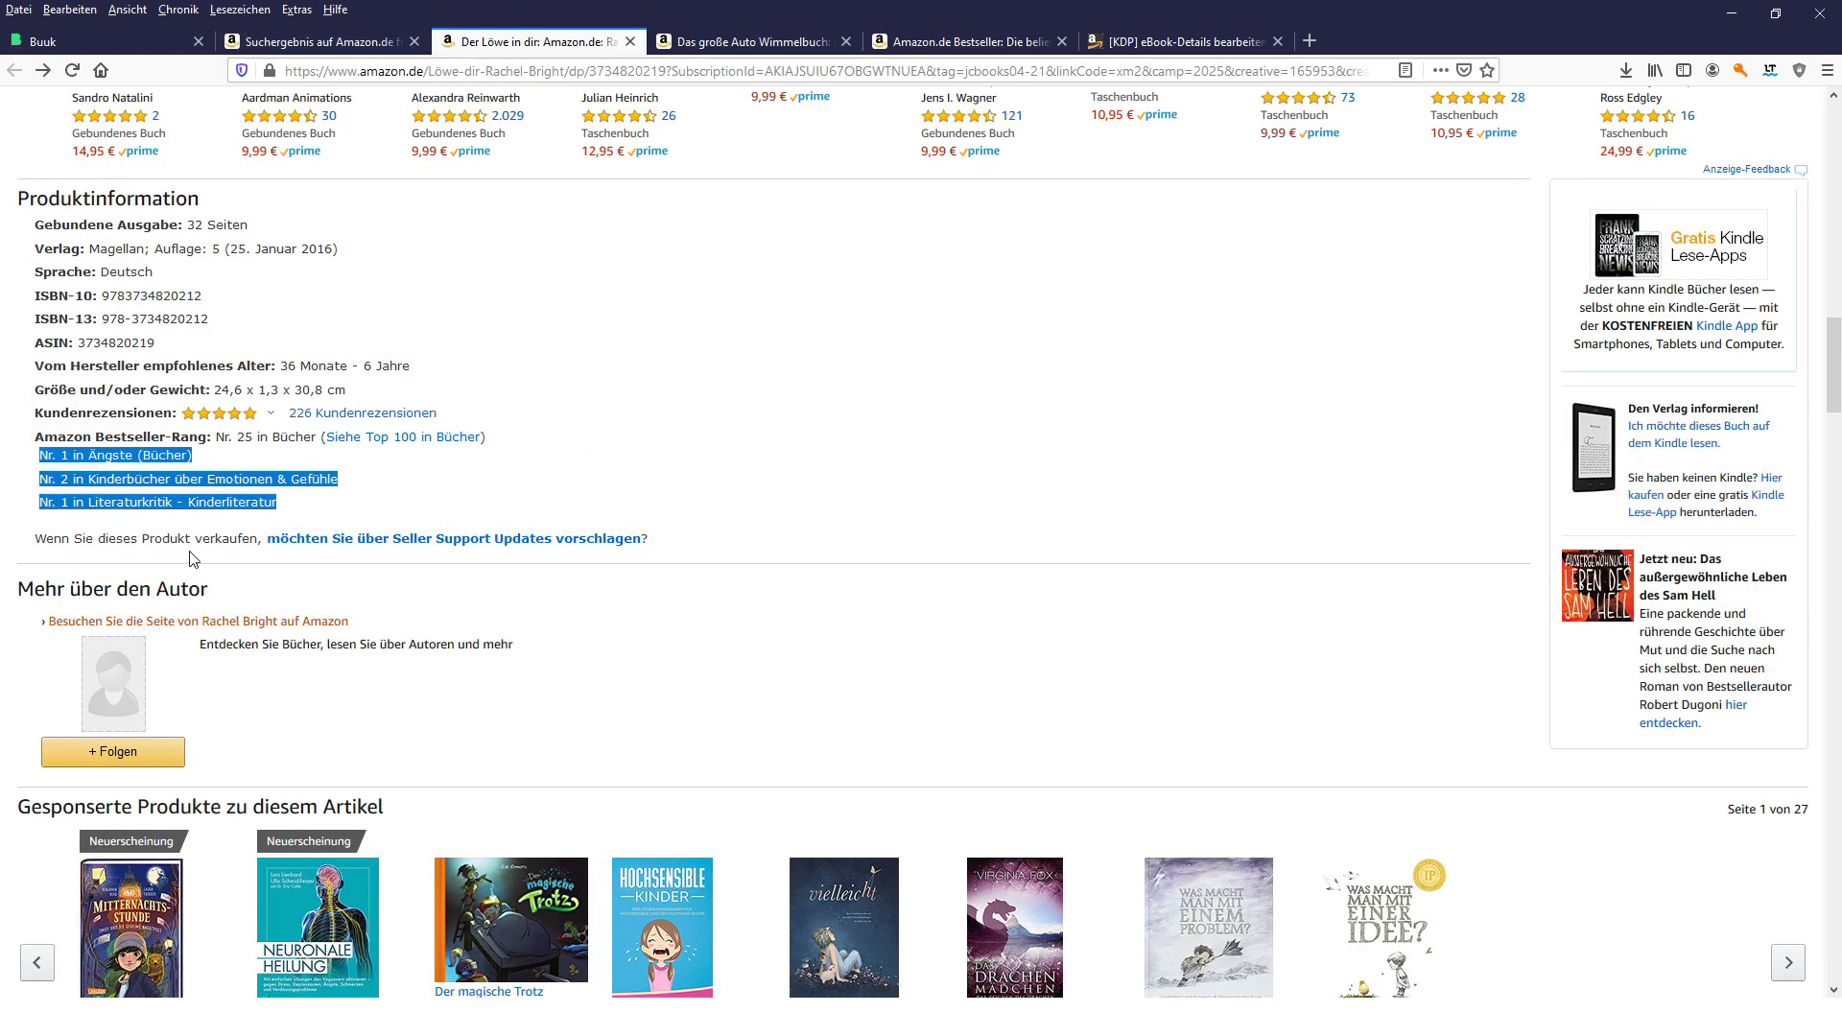
pyautogui.moveTo(36, 467)
pyautogui.mouseDown()
pyautogui.moveTo(321, 513)
pyautogui.moveTo(9, 465)
pyautogui.mouseUp()
pyautogui.click(135, 41)
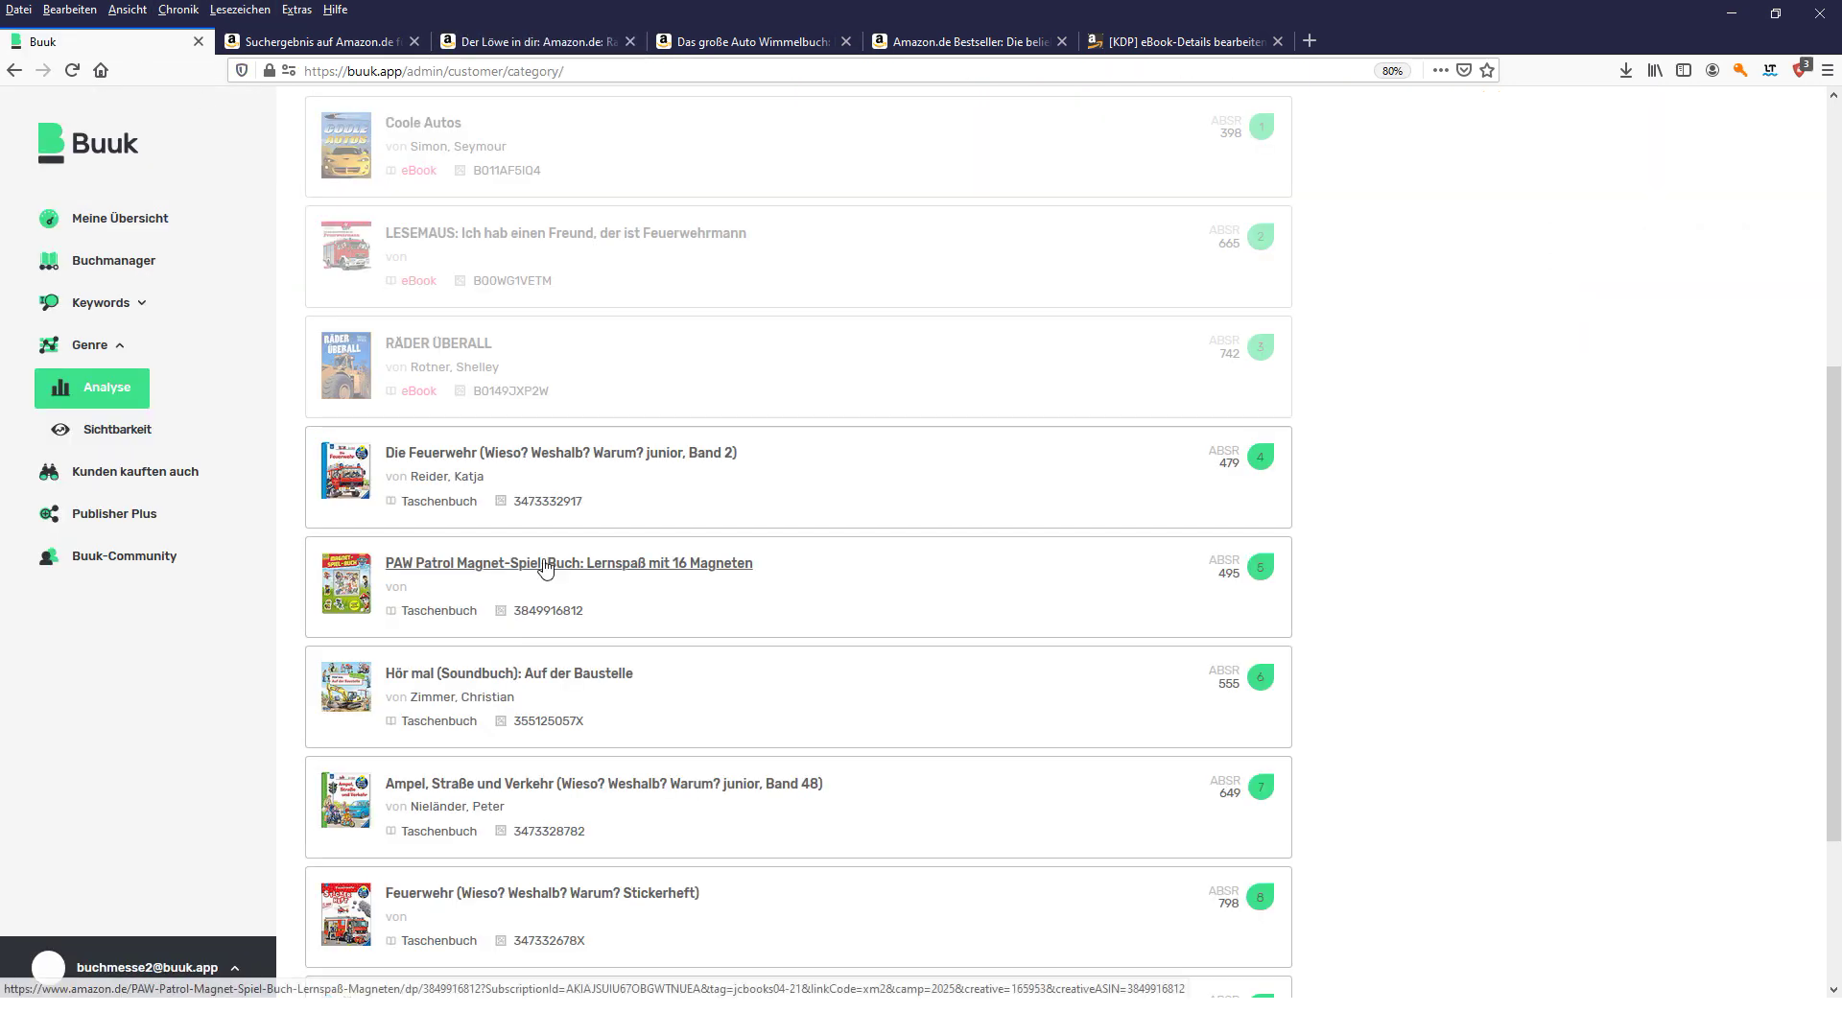
# - Open Buuk's Sichtbarkeit function for genres and run a query for Bücher > Kinderbücher > Fahrzeuge & Verkehr
pyautogui.click(125, 468)
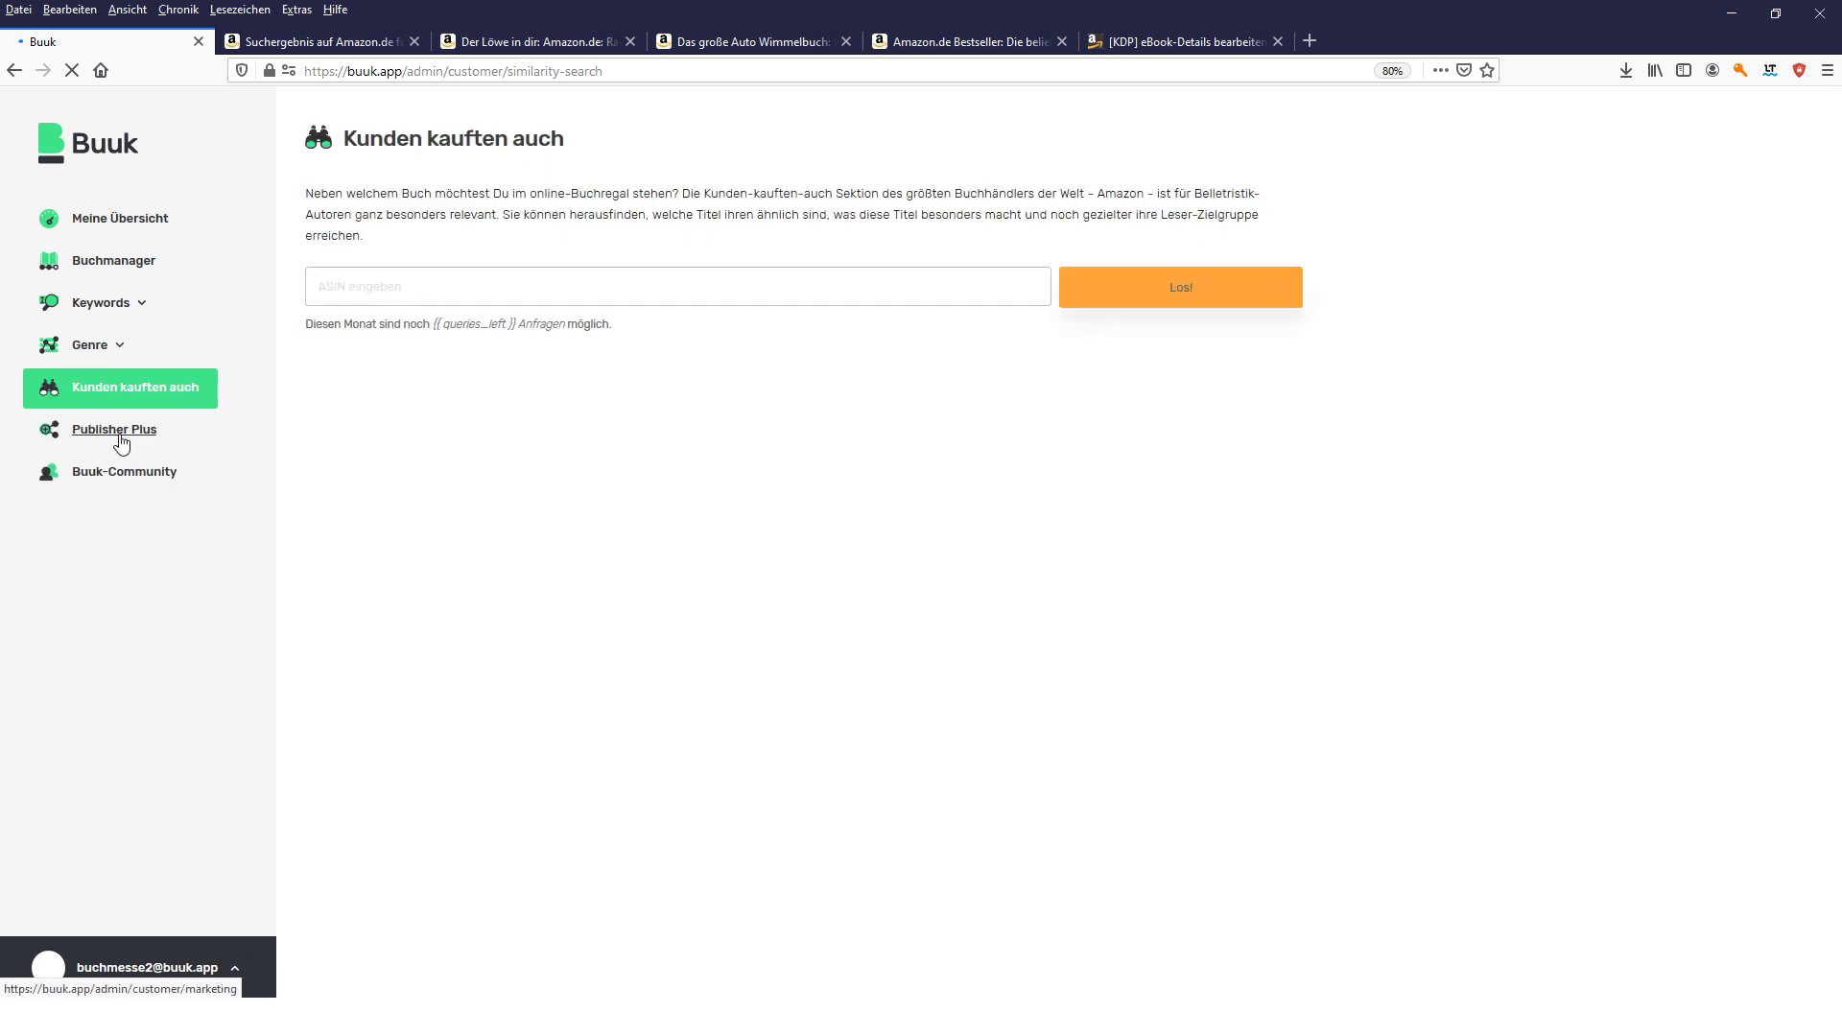
pyautogui.click(117, 348)
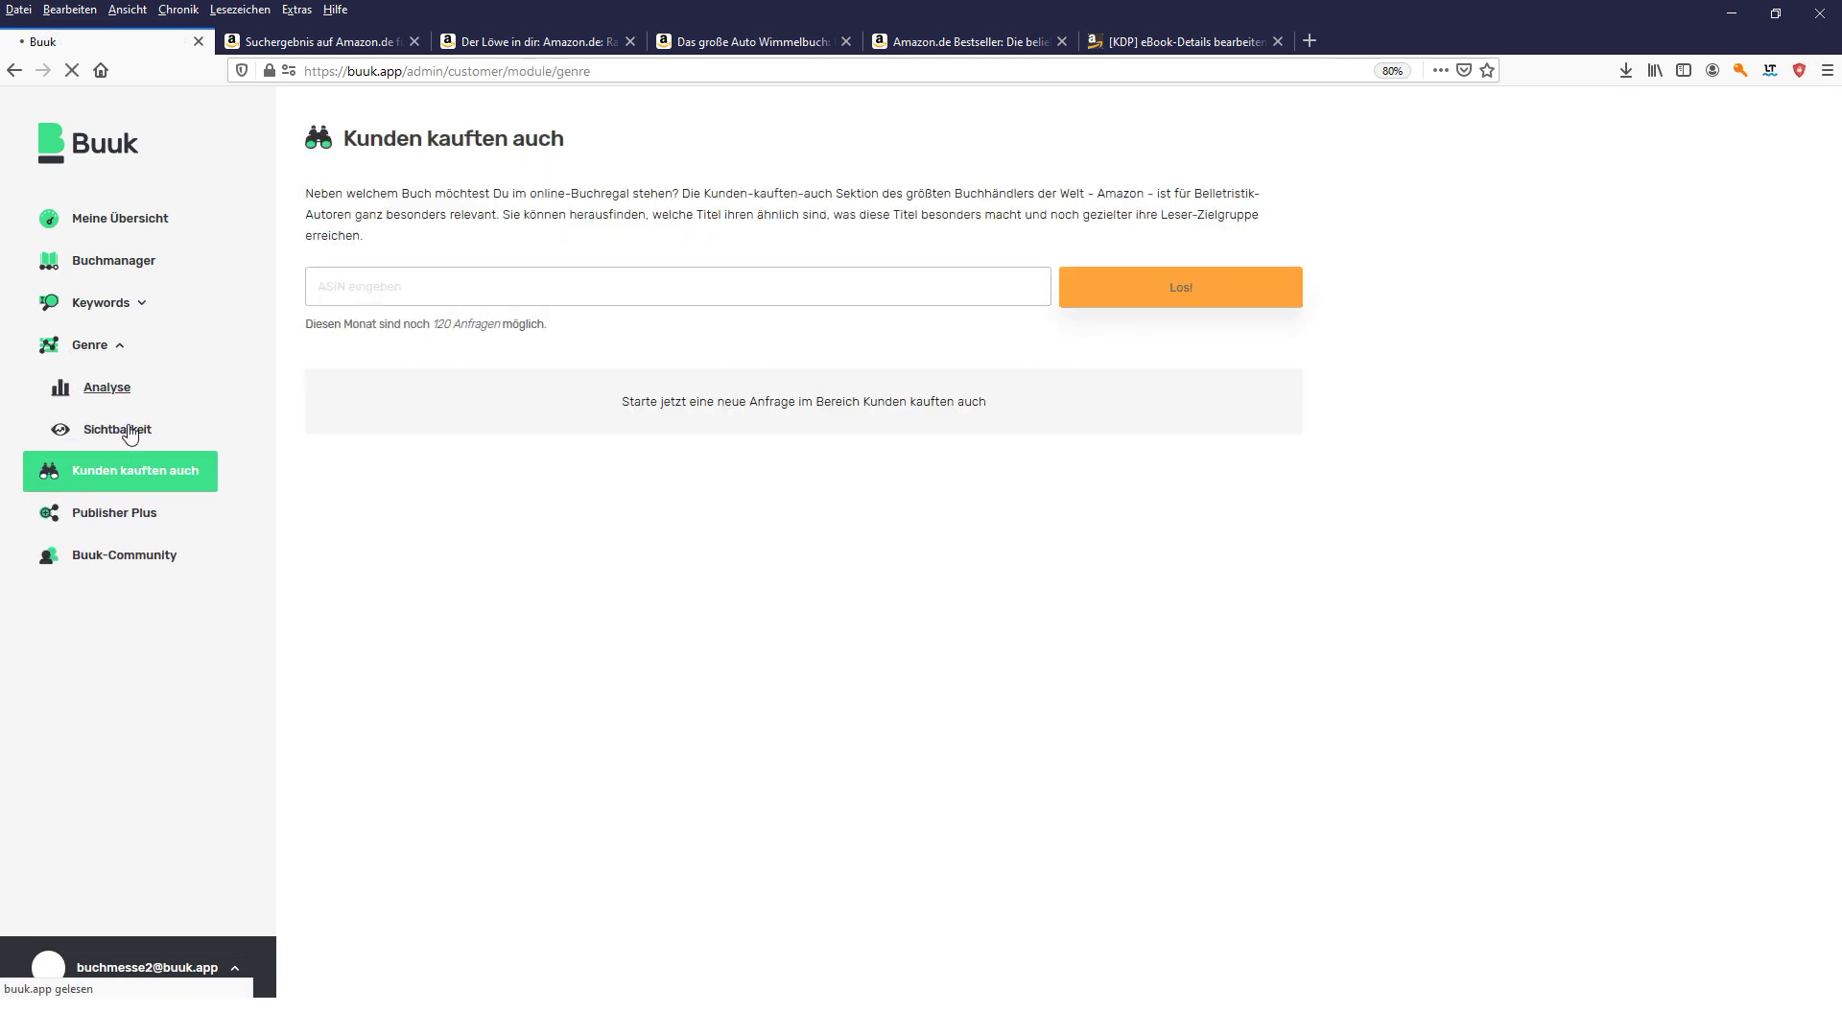
pyautogui.click(131, 427)
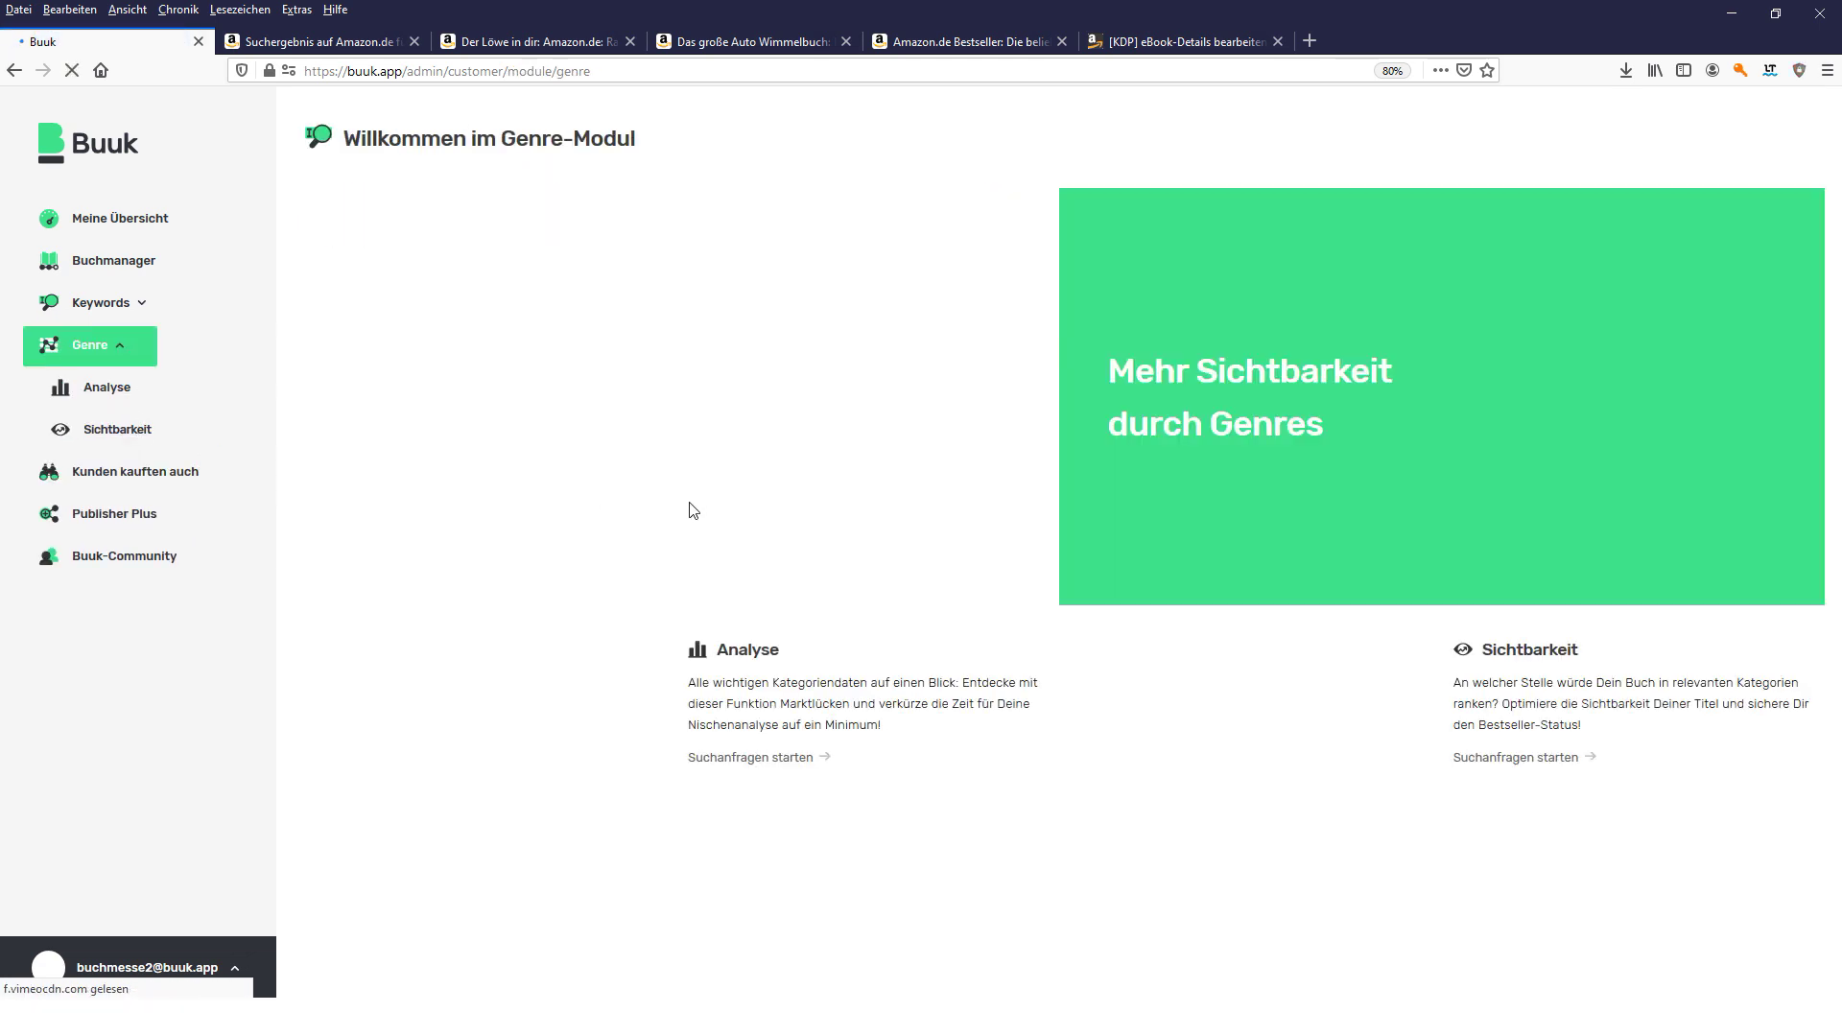
pyautogui.click(556, 242)
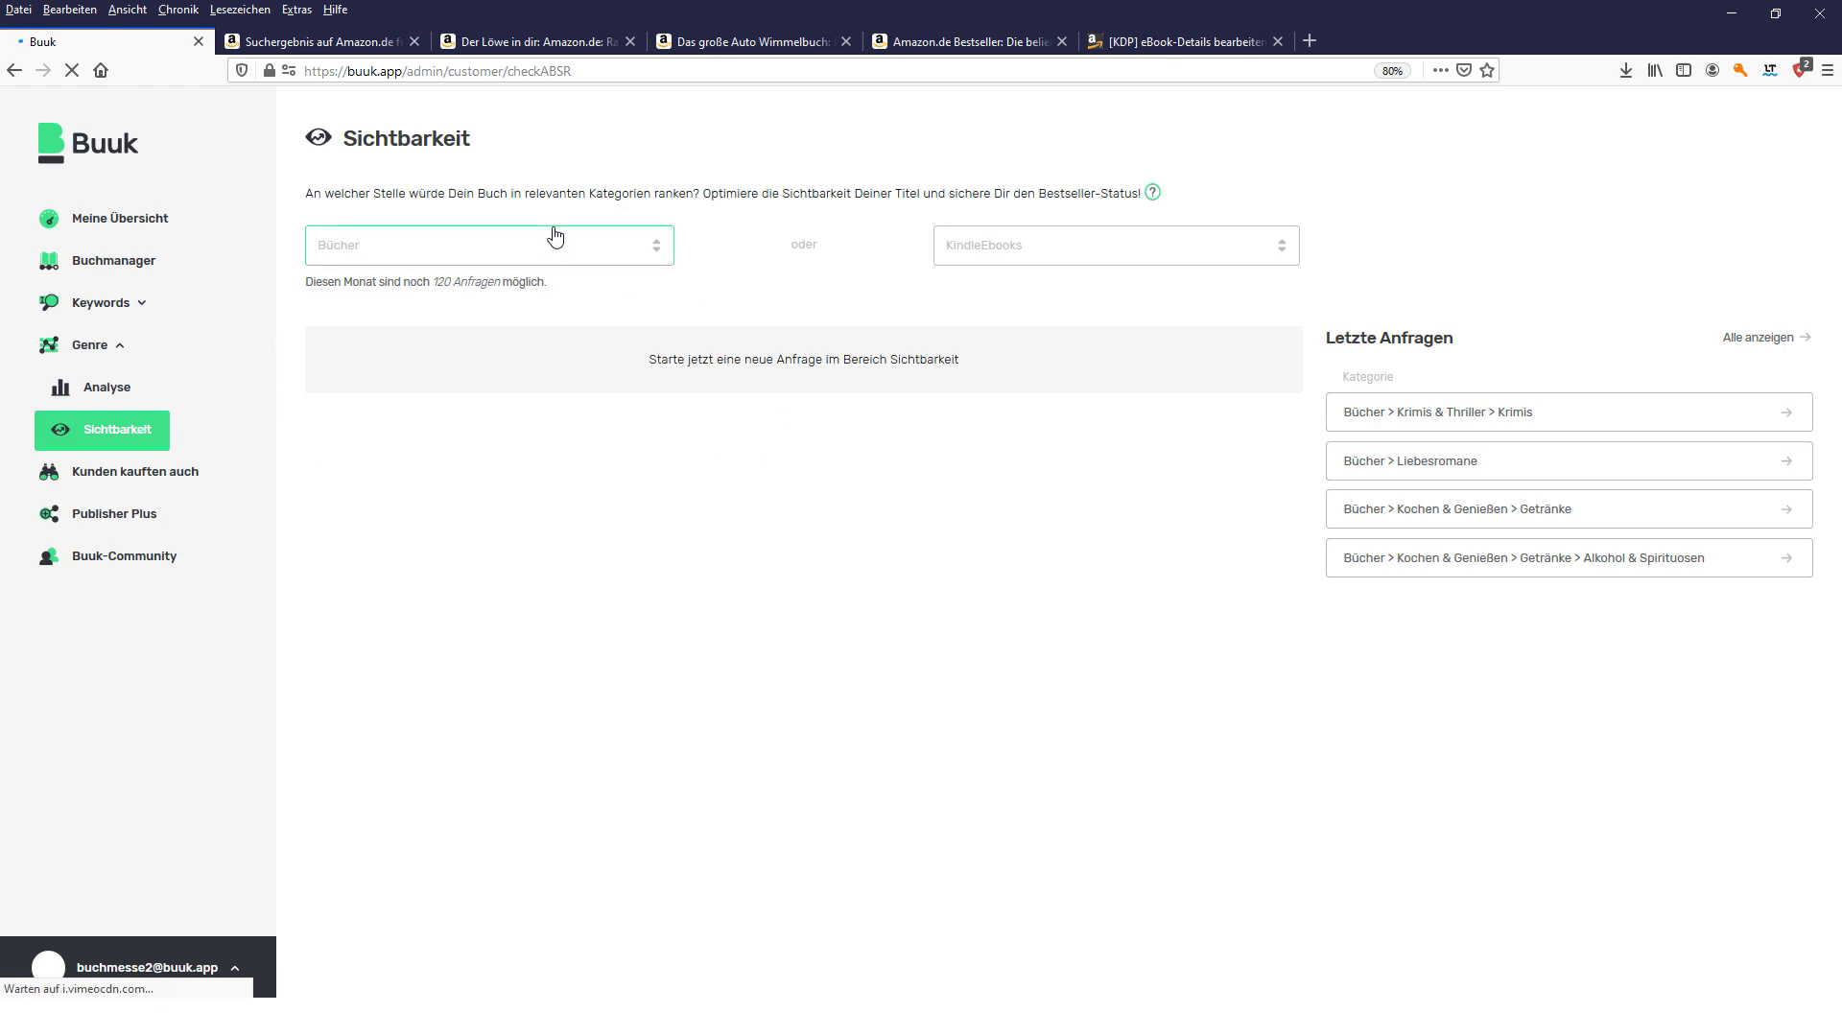
pyautogui.click(384, 760)
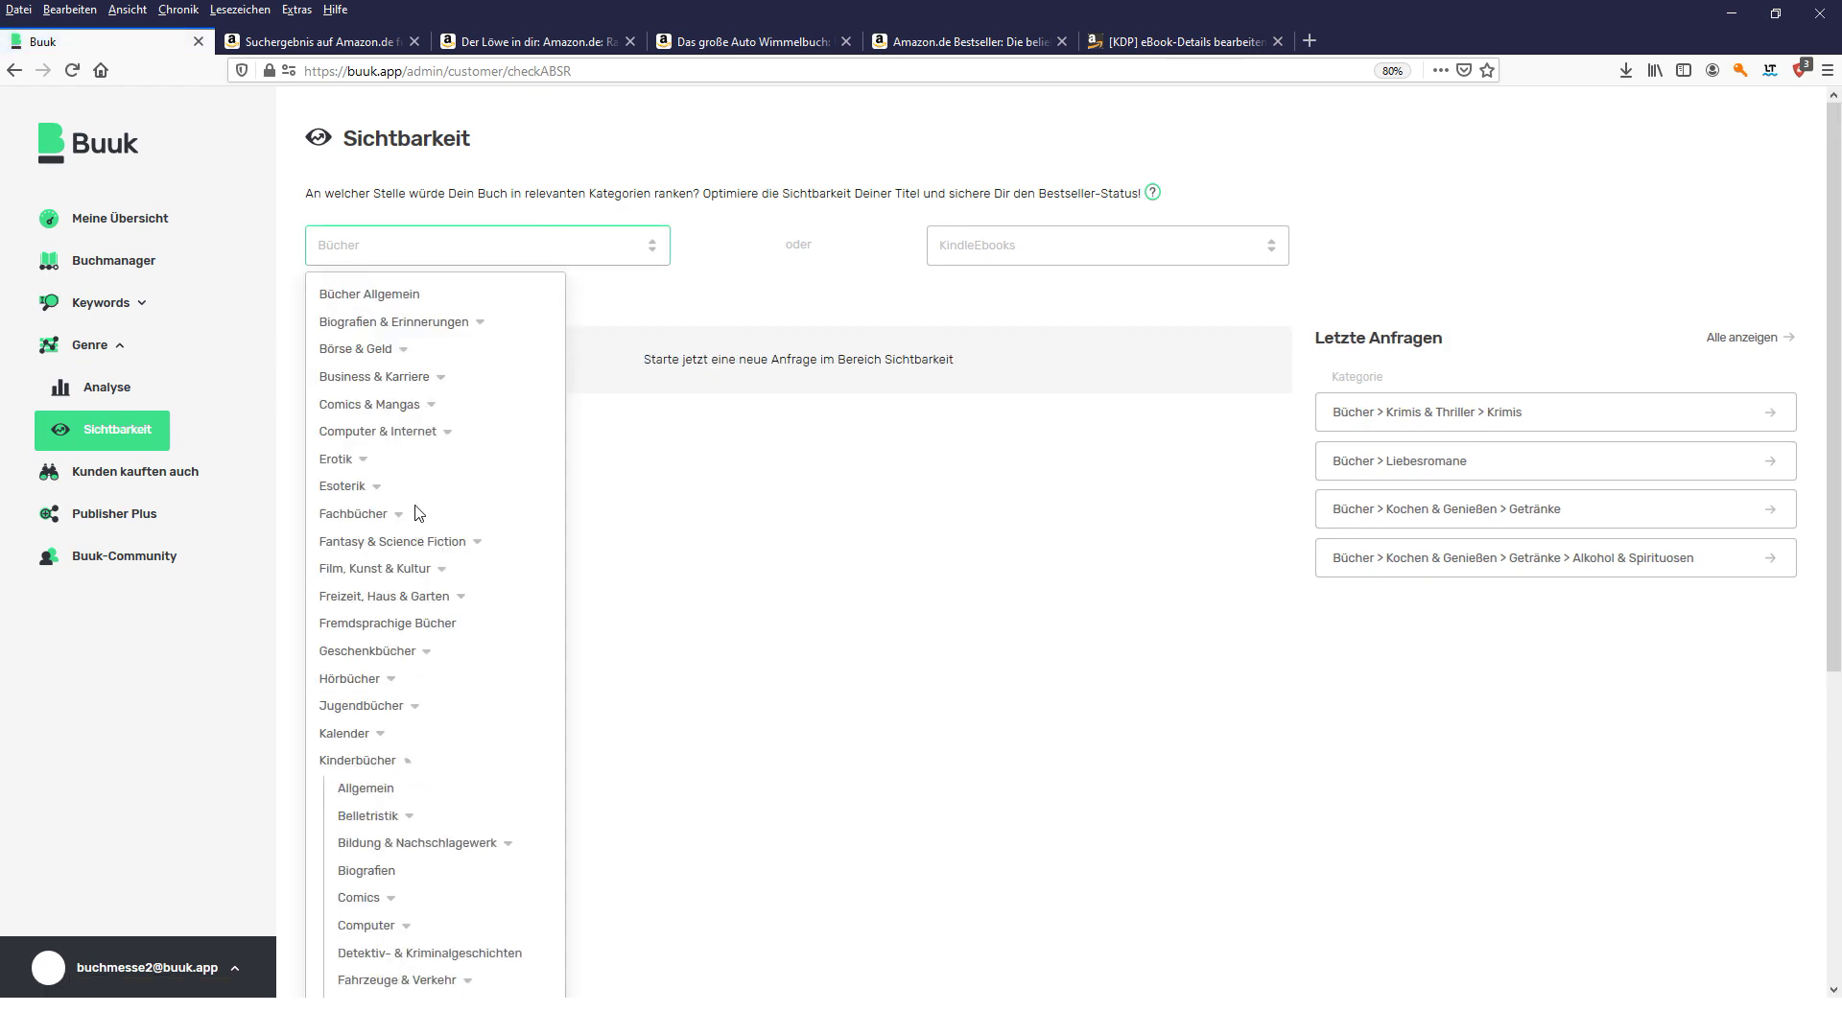
pyautogui.scroll(-3, 417, 511)
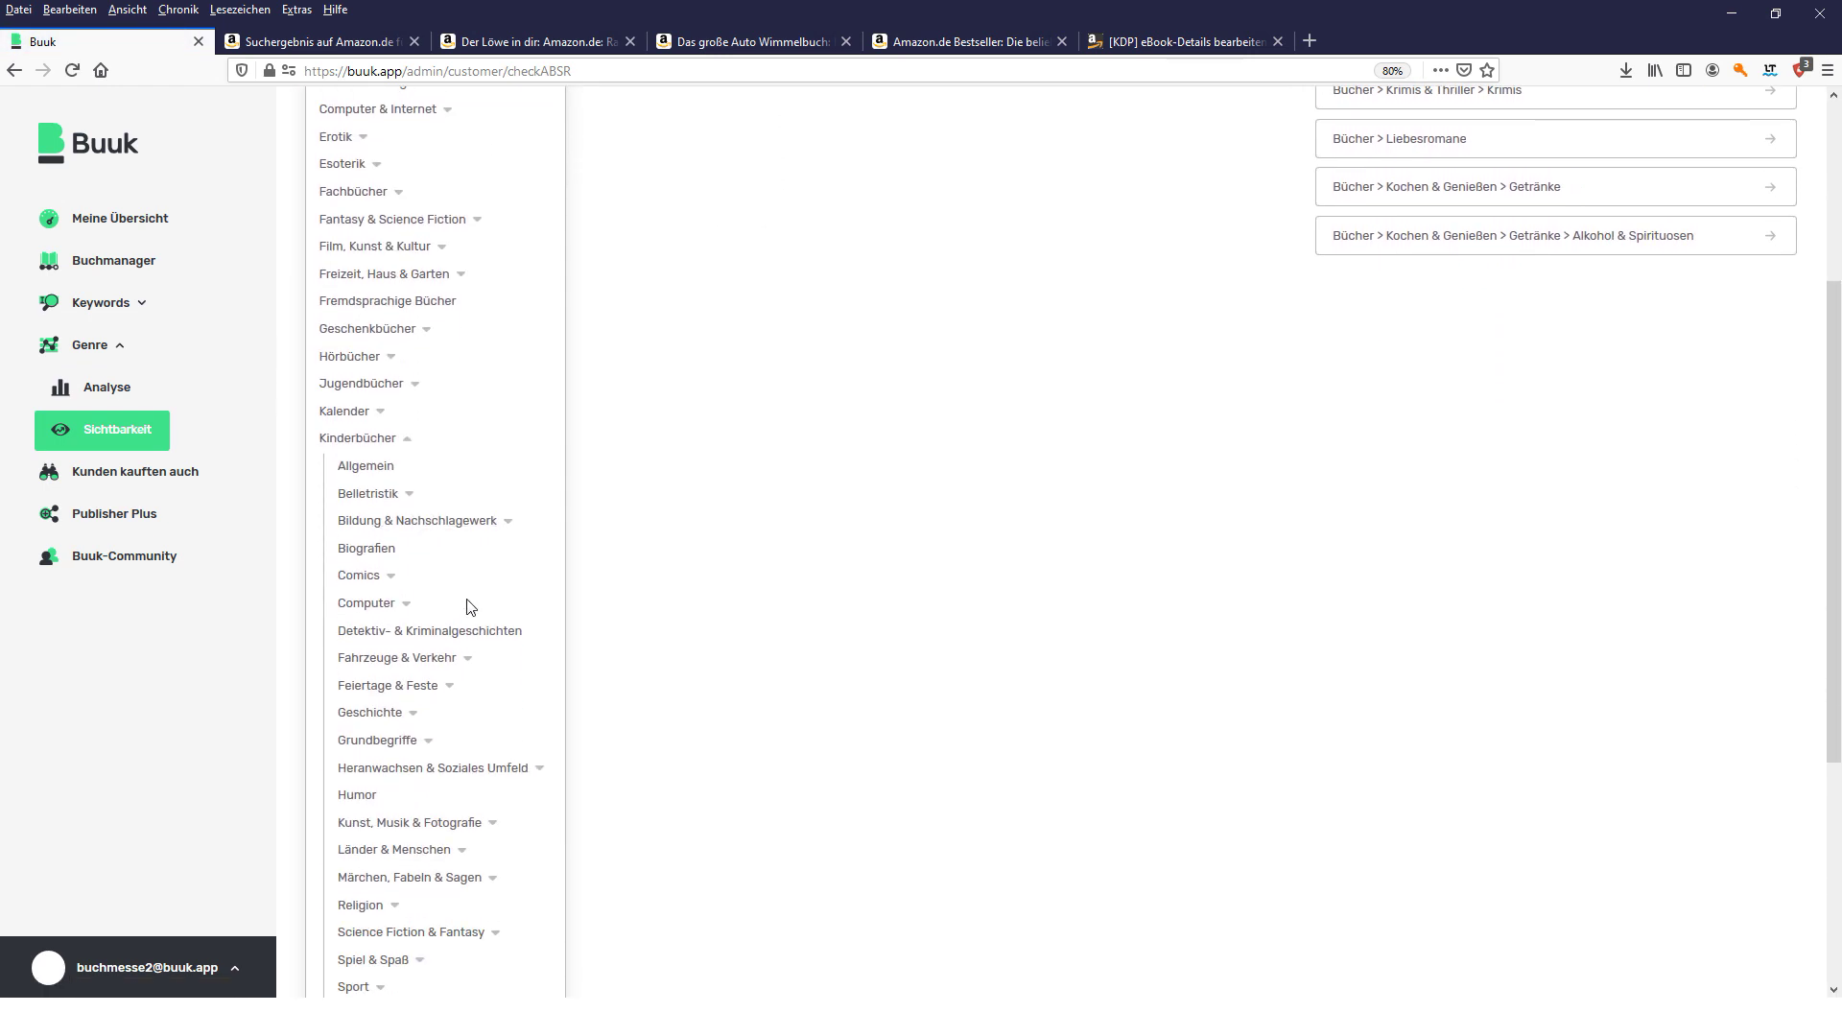
pyautogui.scroll(-1, 470, 607)
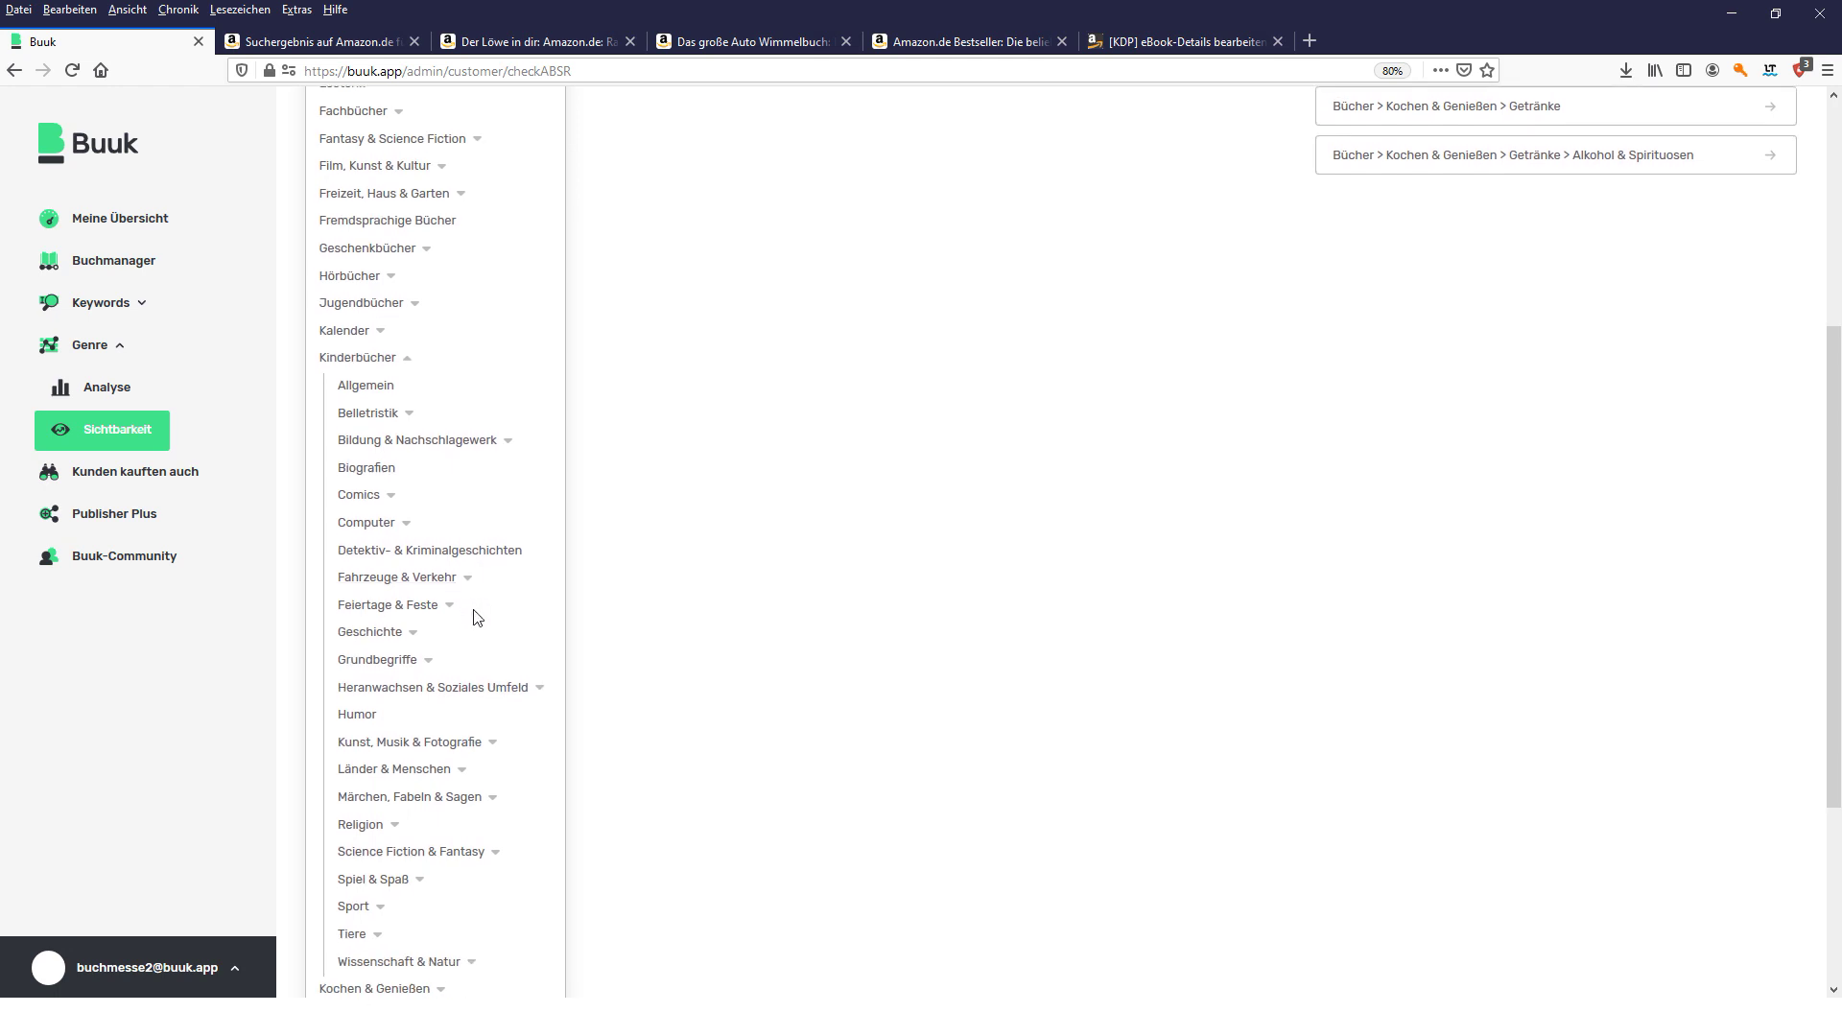
pyautogui.click(422, 583)
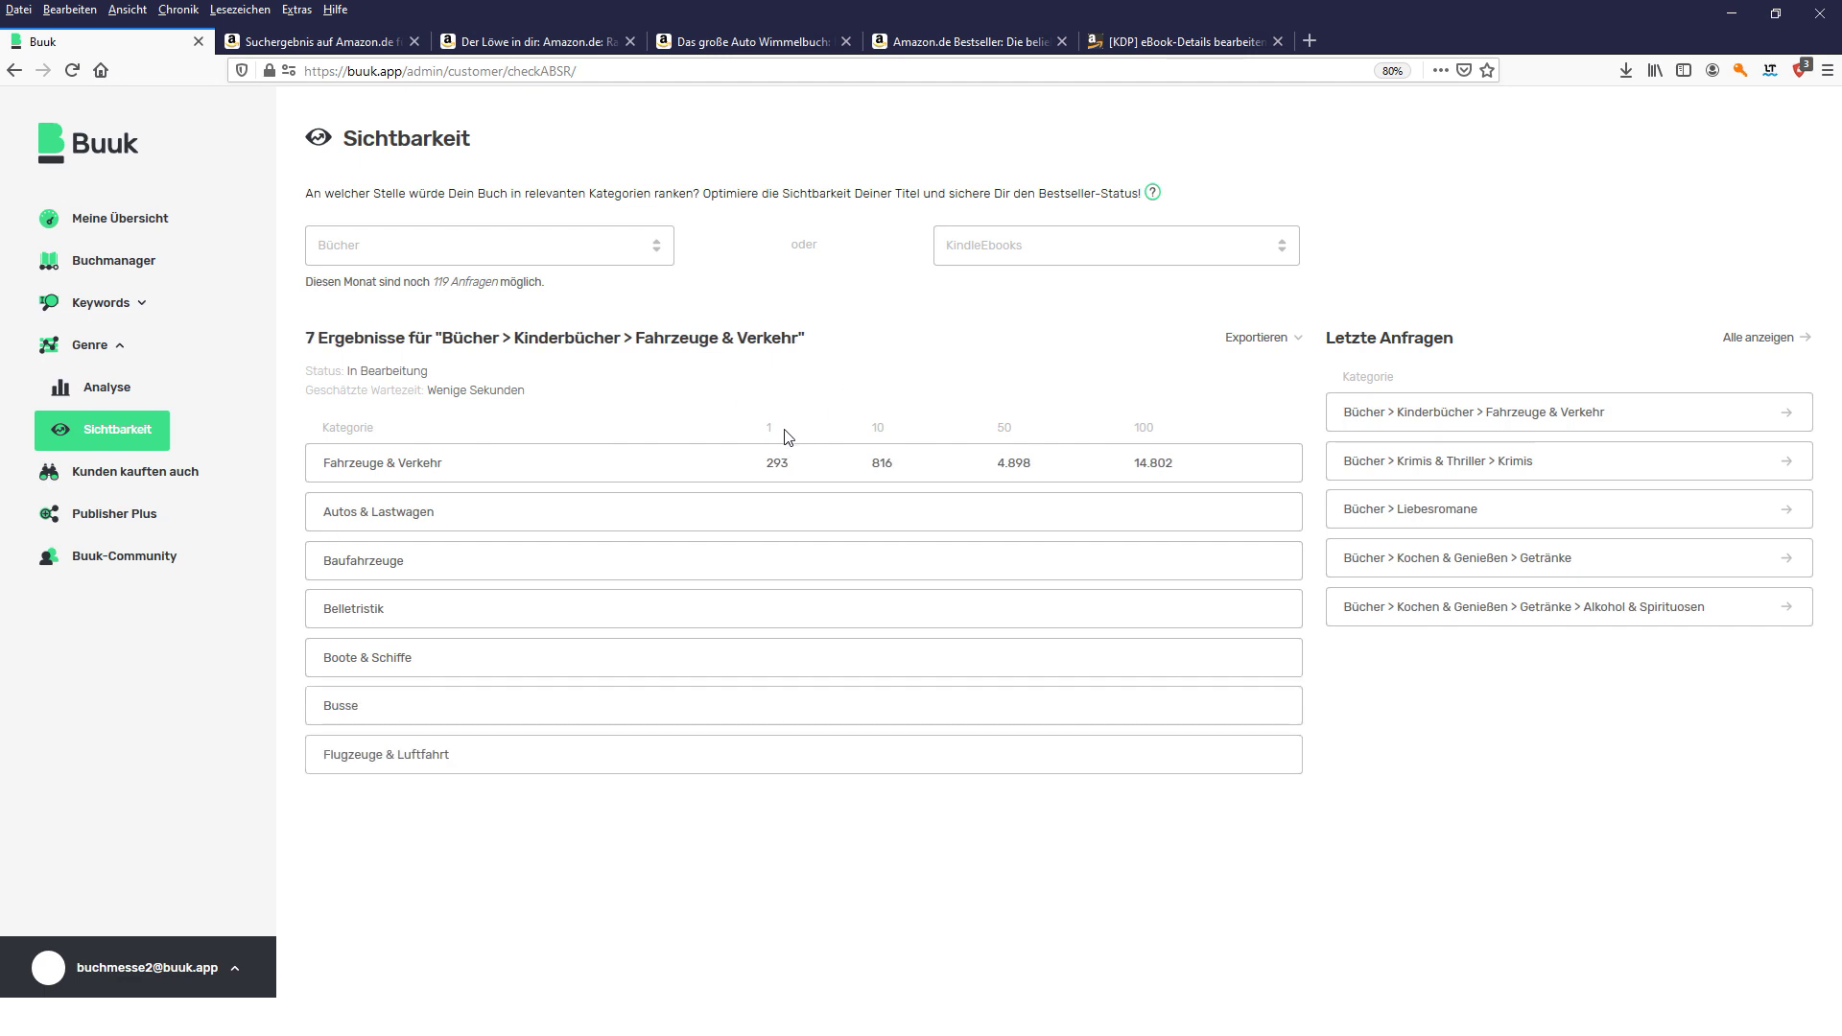
# - Open Amazon's bestseller list for Fahrzeuge & Verkehr from the results and highlight that category's ABSR for position 1 in Buuk
pyautogui.moveTo(769, 468)
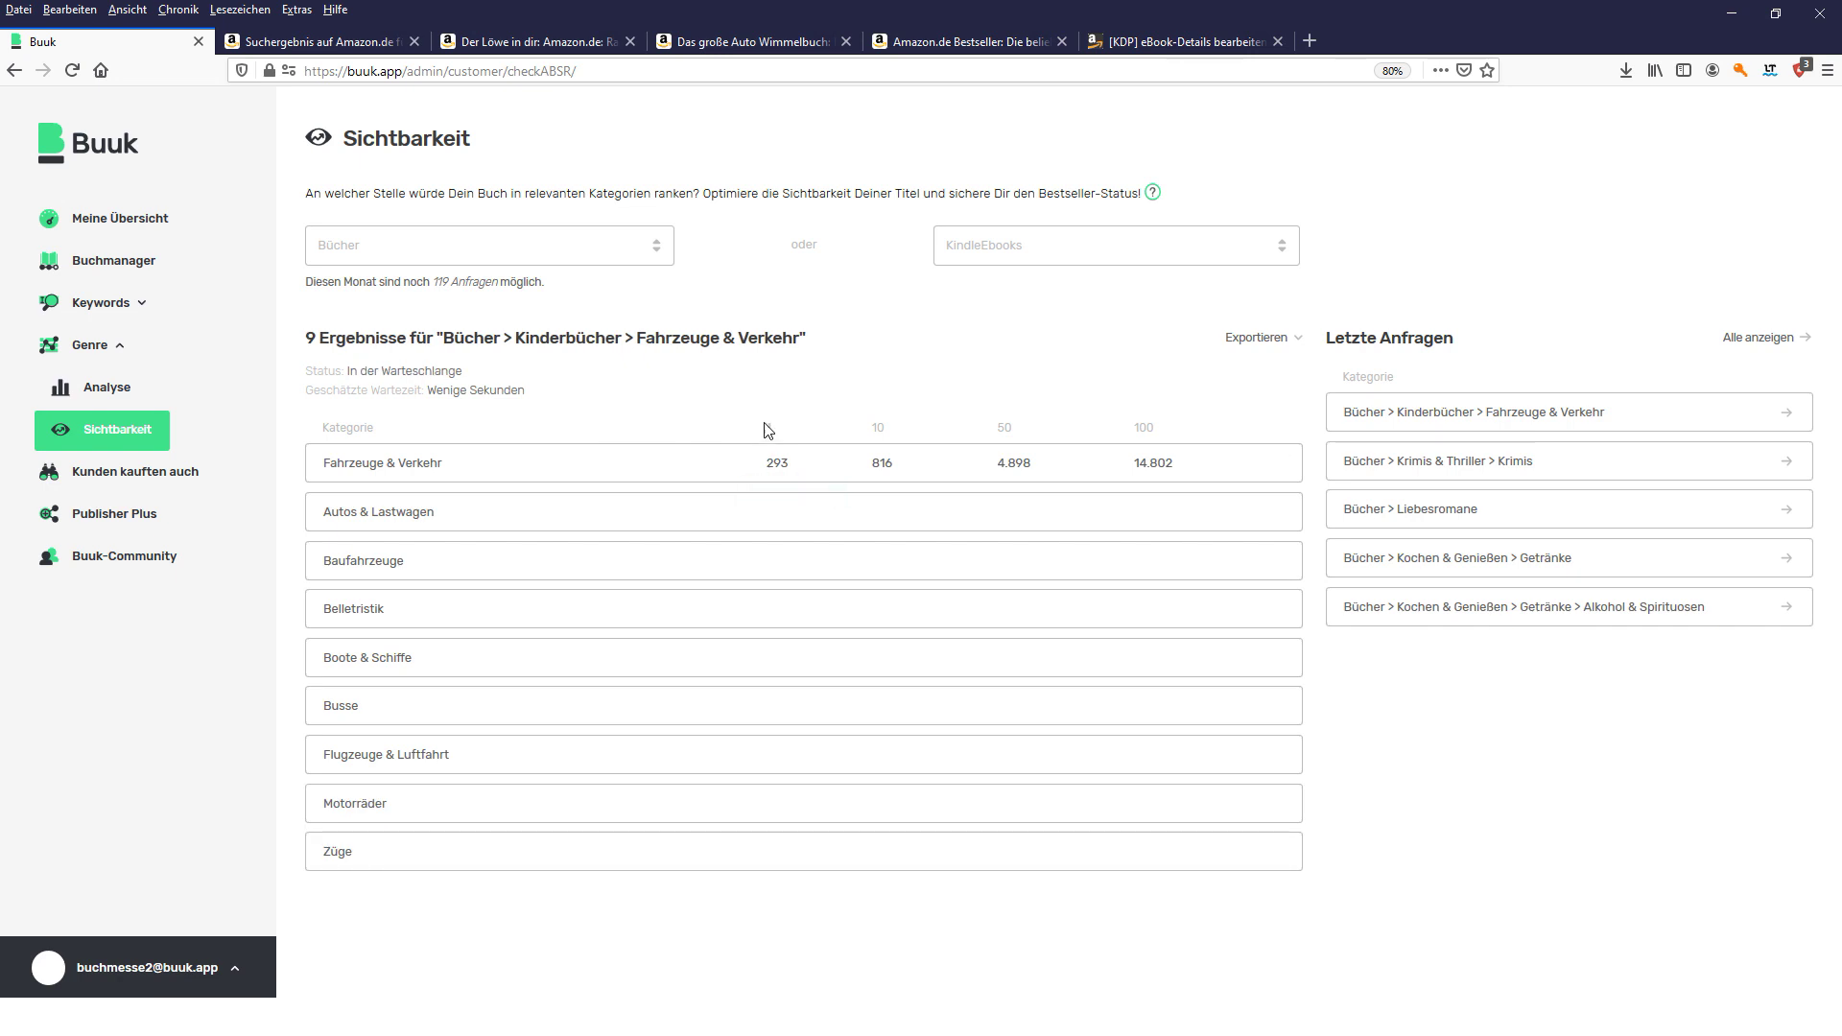
pyautogui.doubleClick(770, 428)
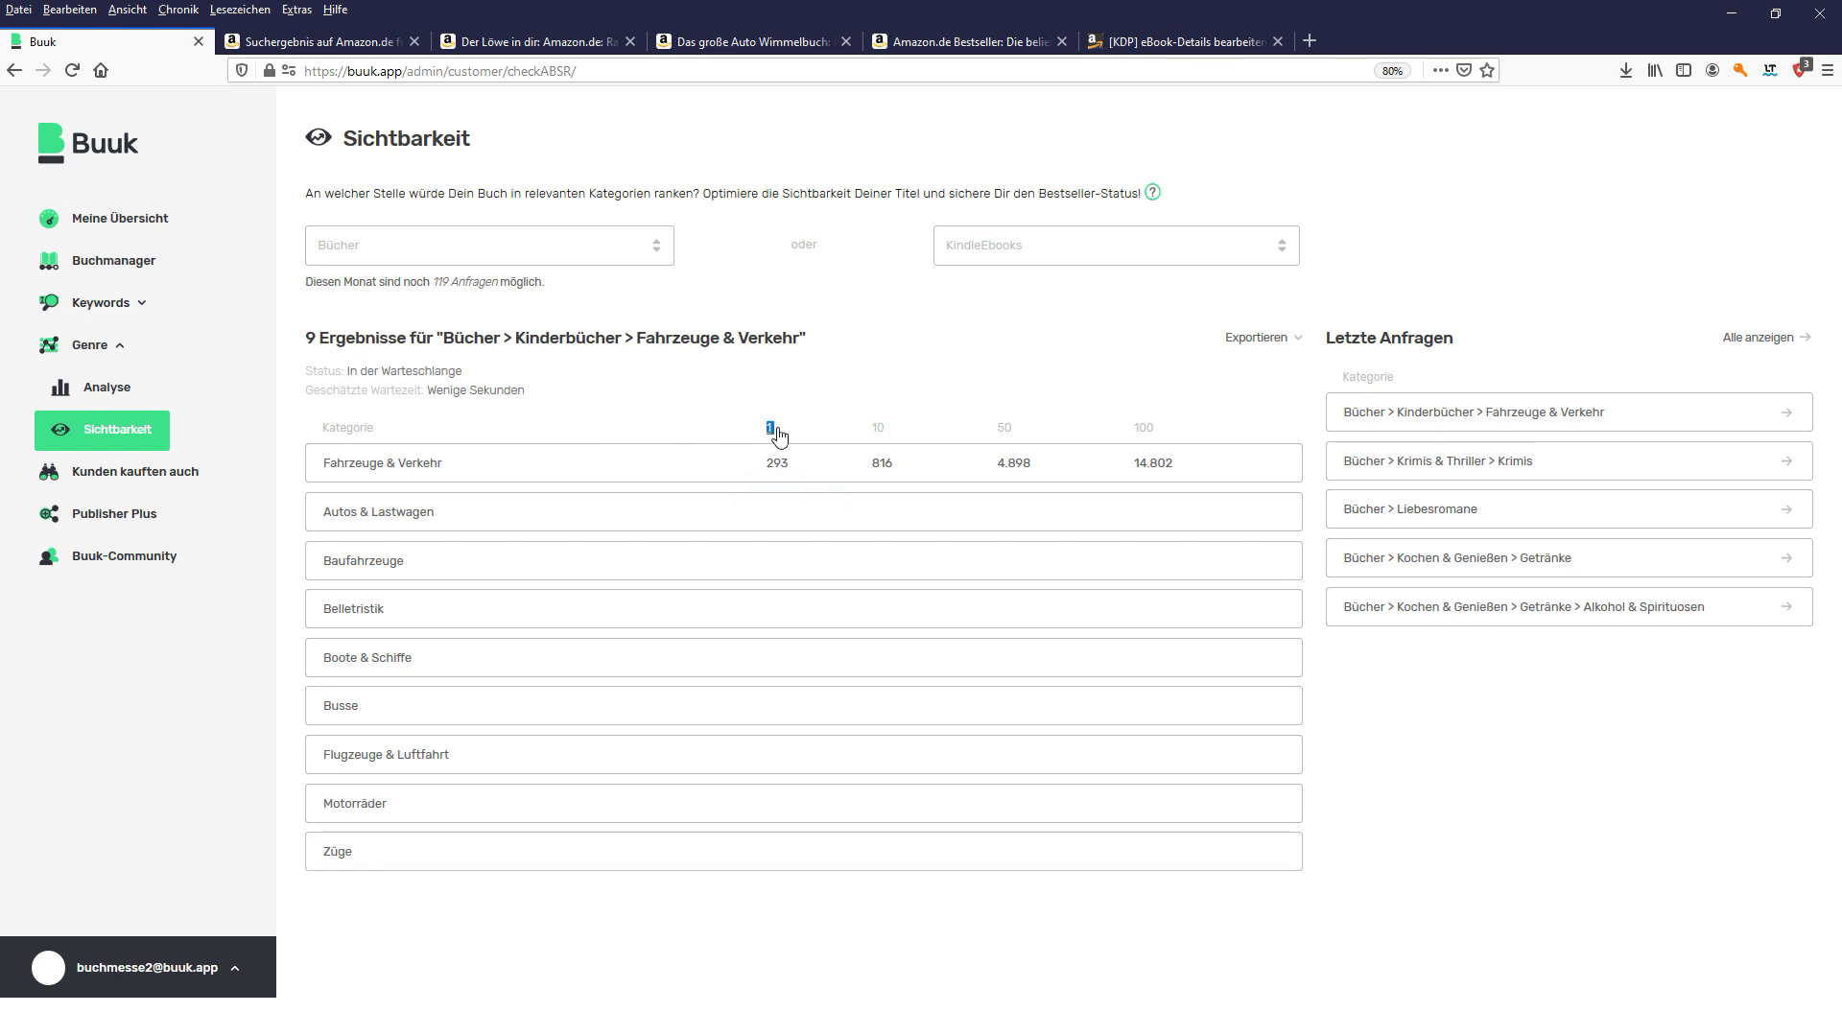
pyautogui.click(456, 464)
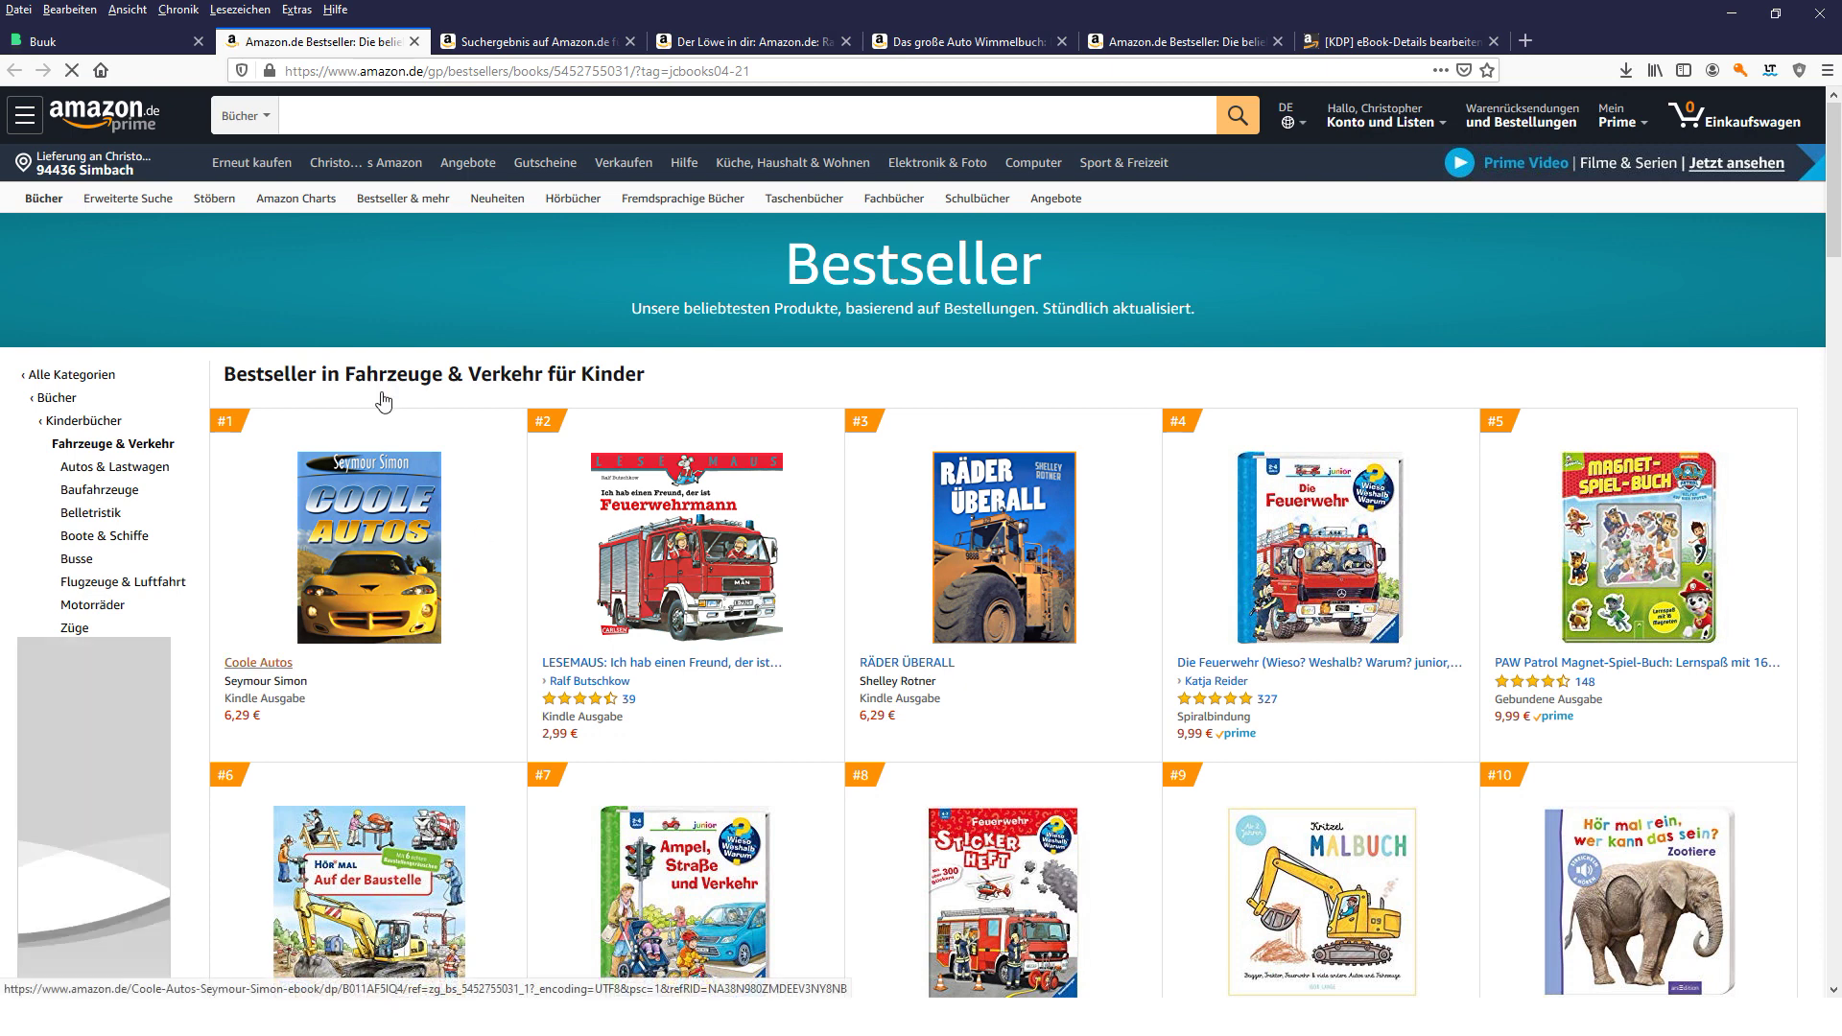
pyautogui.click(148, 45)
pyautogui.moveTo(732, 465); pyautogui.dragTo(768, 469)
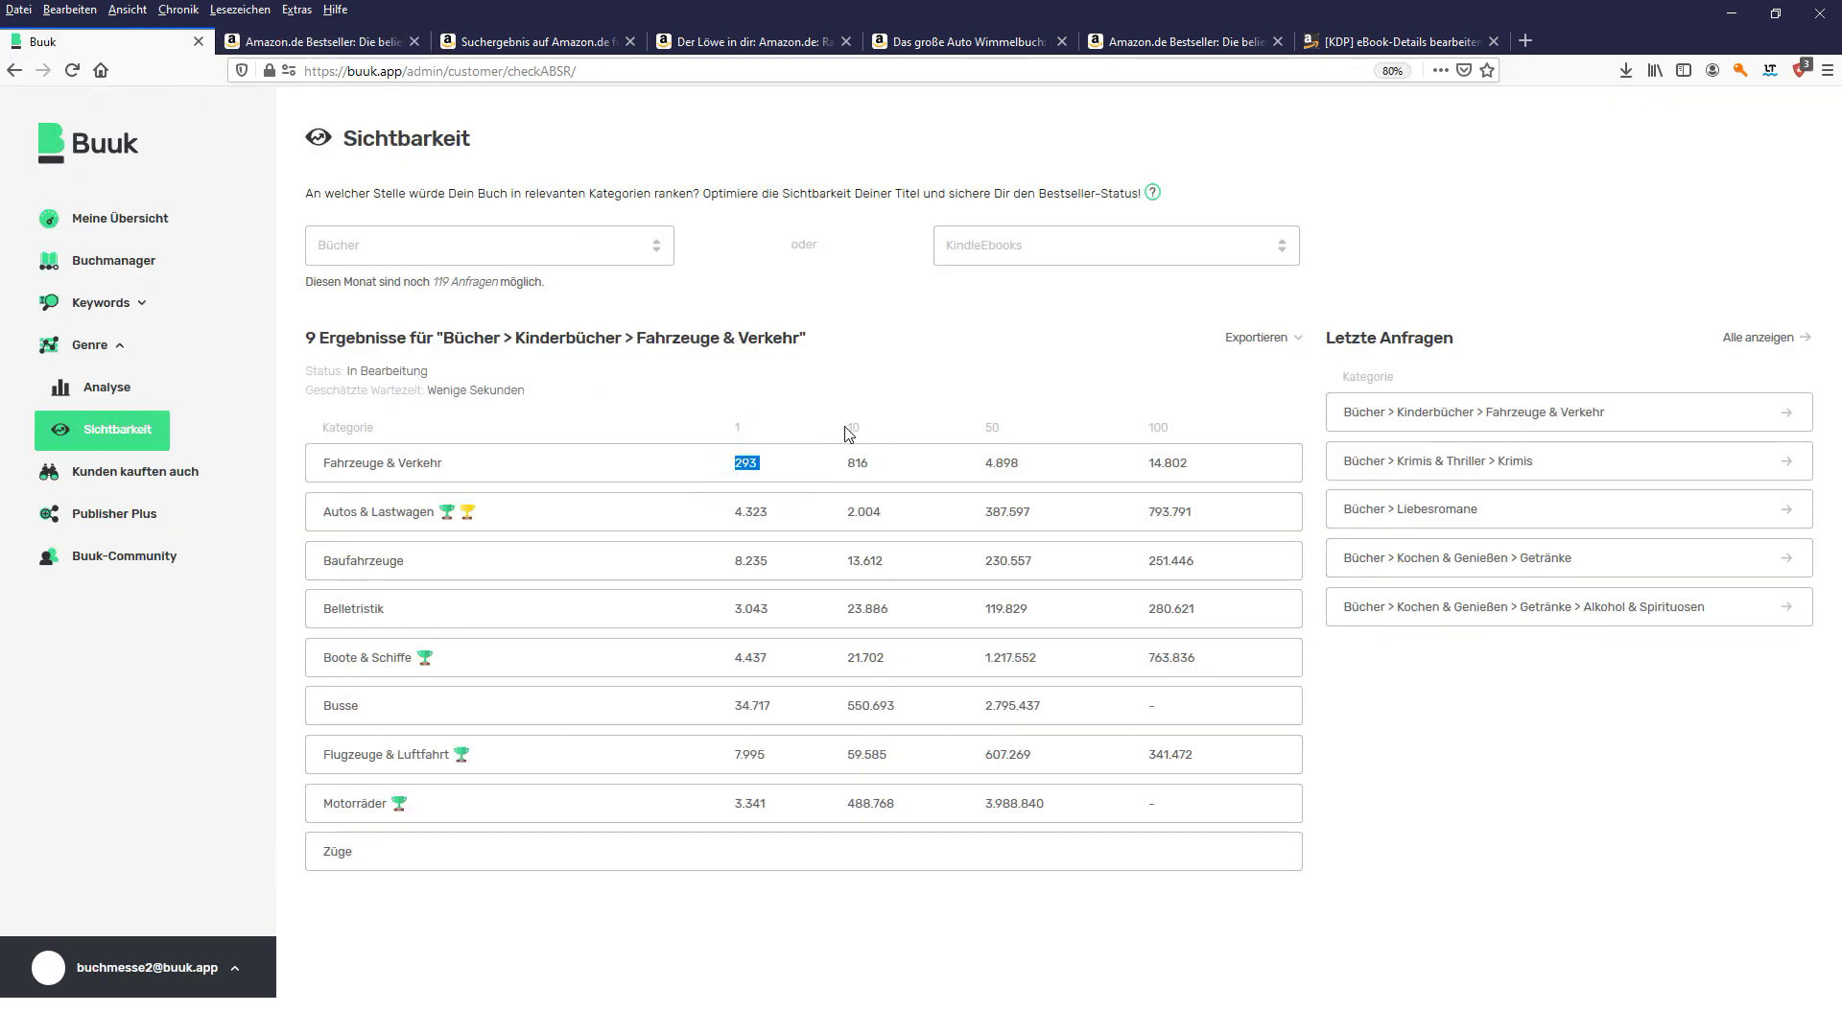
# - View the top ten books in Amazon's Fahrzeuge & Verkehr bestseller list and highlight the ABSR for position 10 in Buuk
pyautogui.click(277, 46)
pyautogui.scroll(-4, 1086, 534)
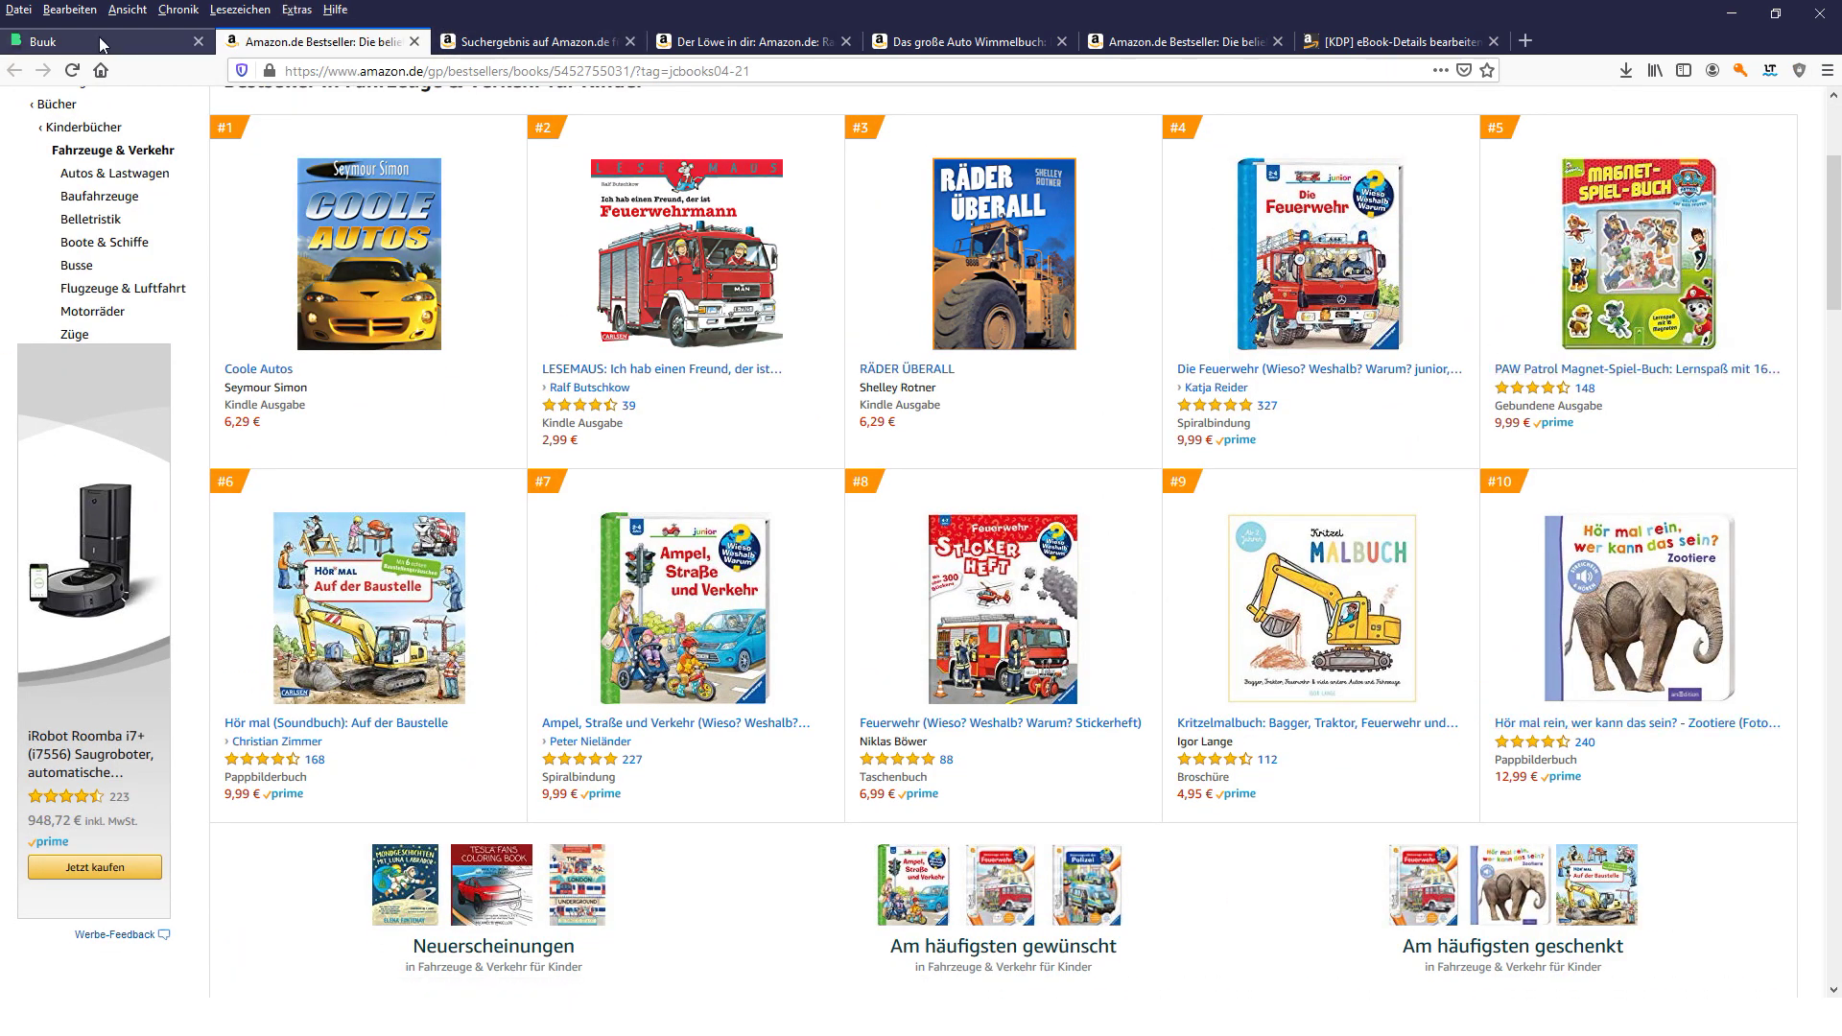
pyautogui.click(43, 42)
pyautogui.doubleClick(849, 412)
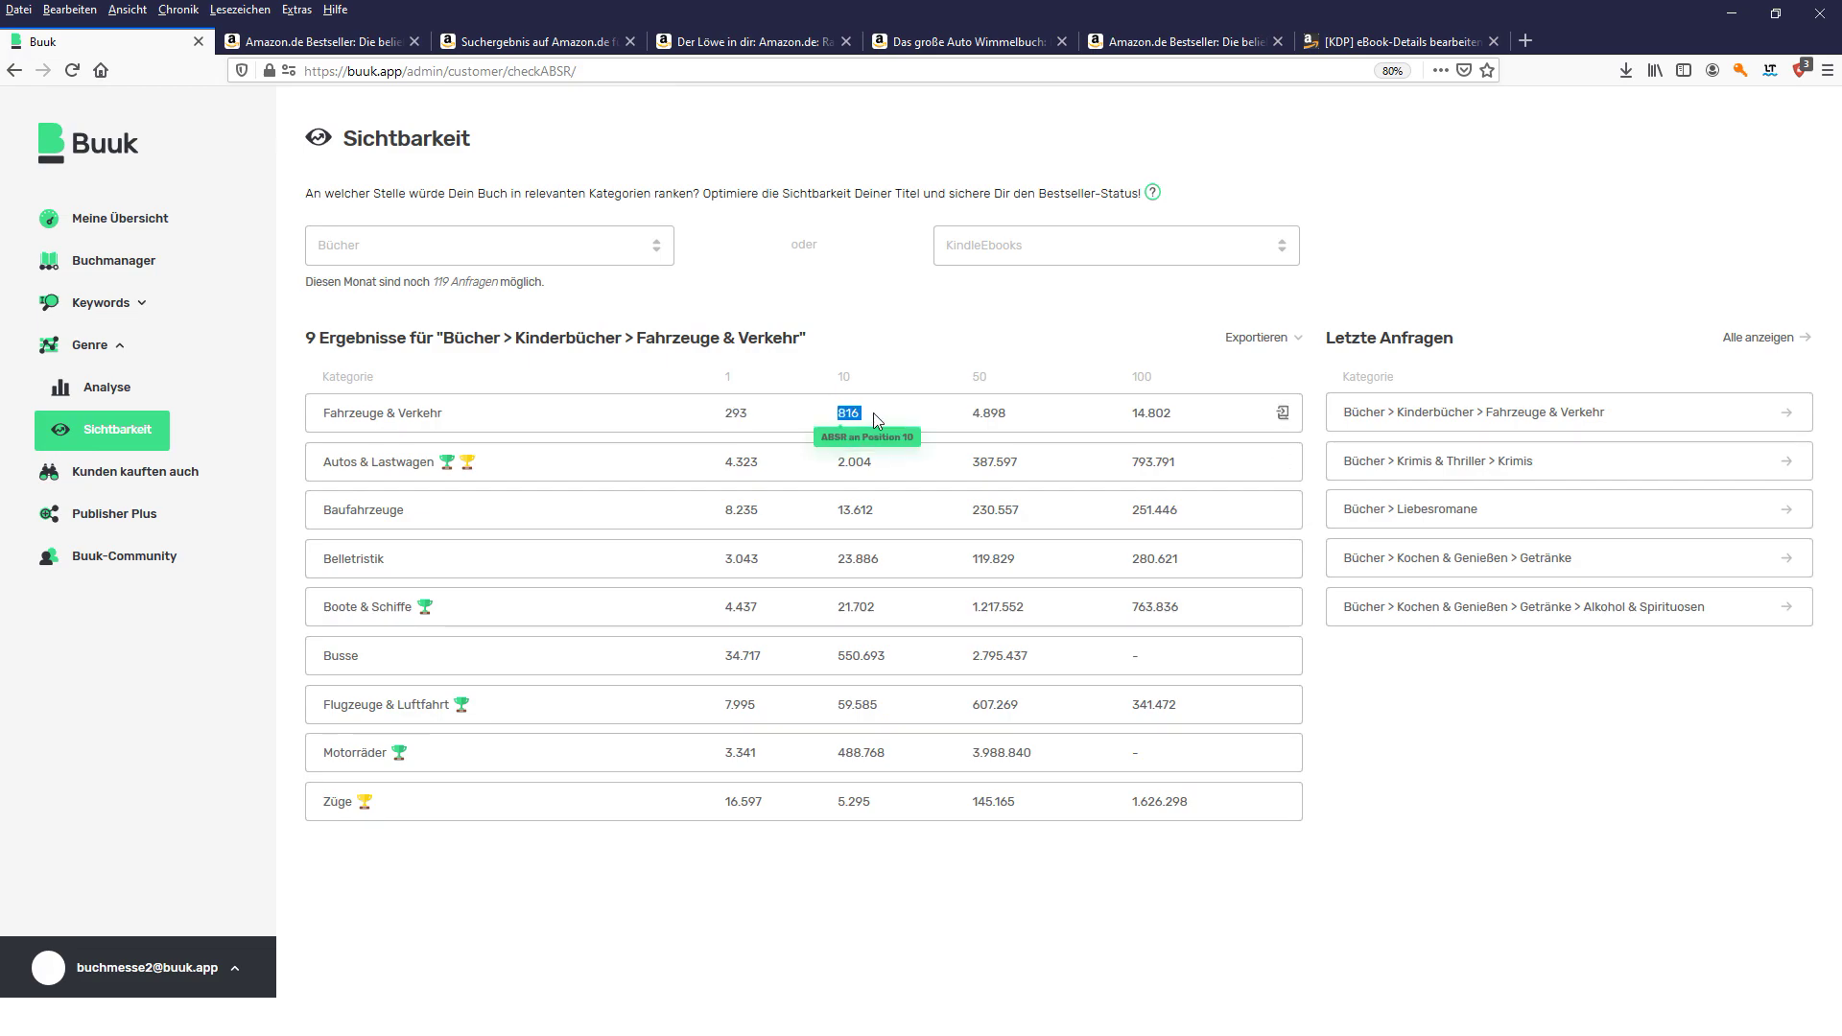
# - Locate the book at position 50 in Amazon's Fahrzeuge & Verkehr bestseller list
pyautogui.click(317, 41)
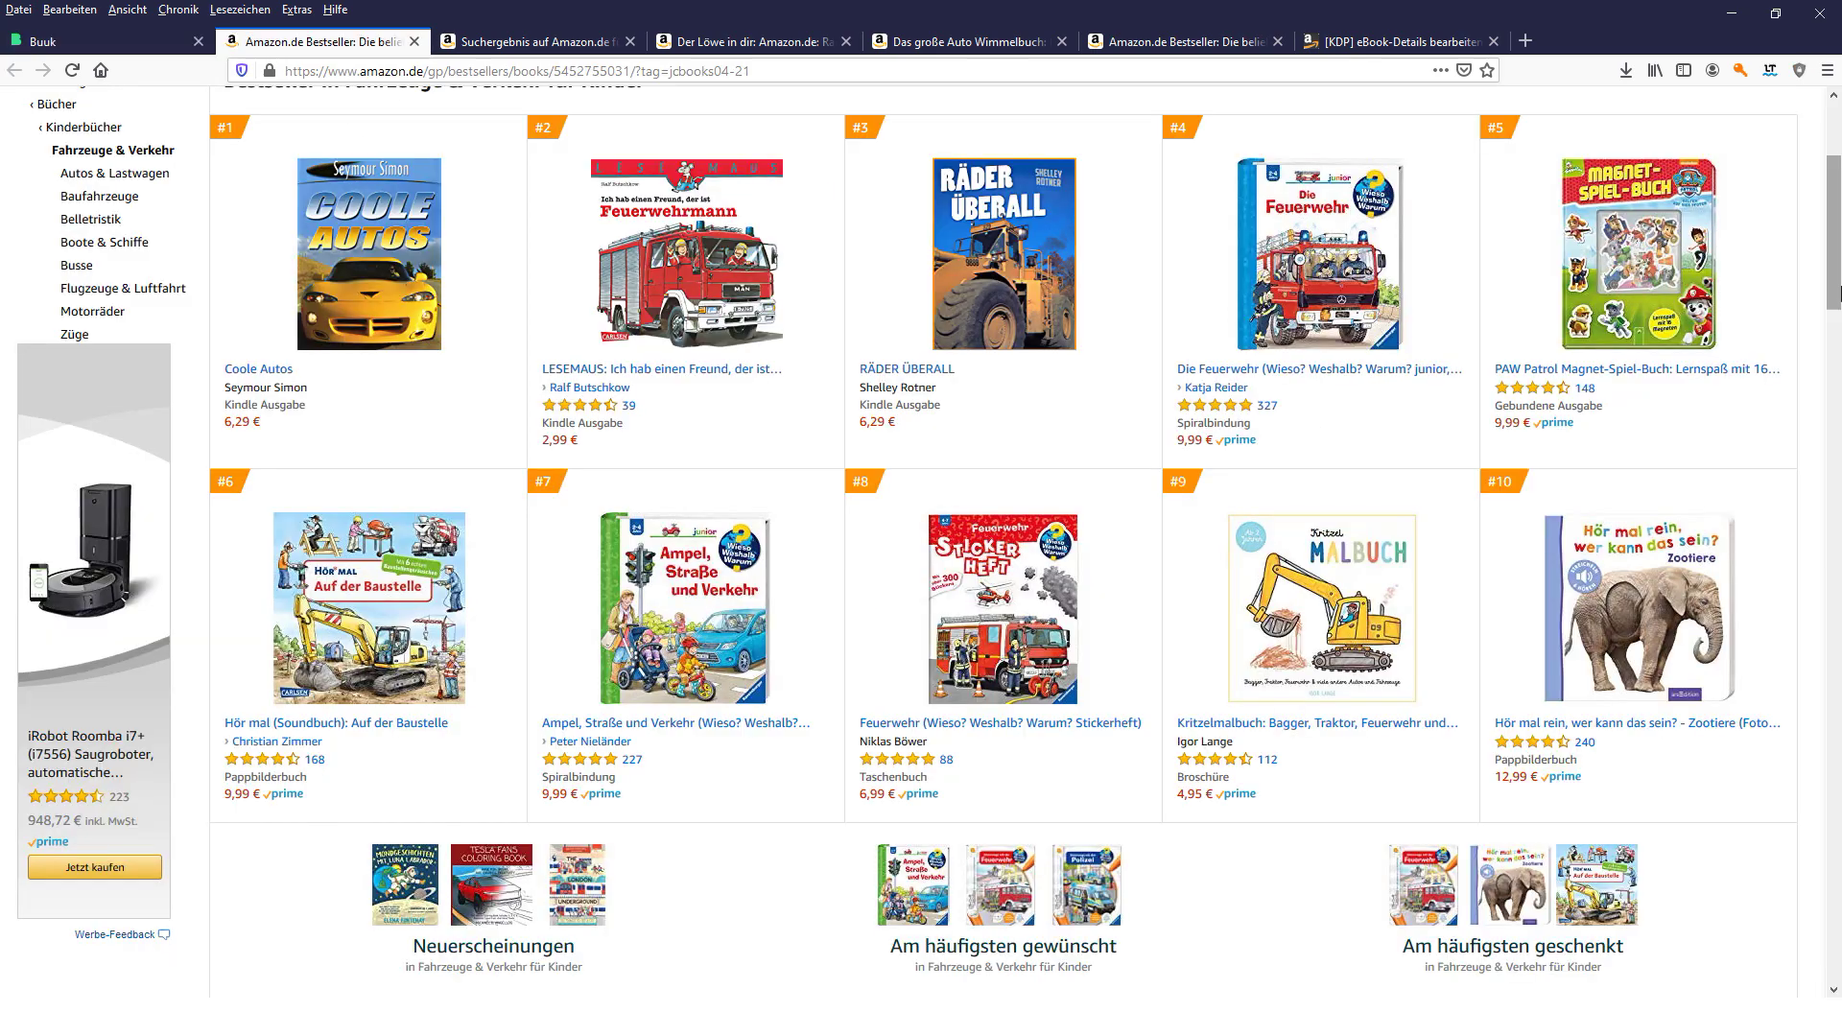
pyautogui.moveTo(1837, 279); pyautogui.dragTo(1837, 719)
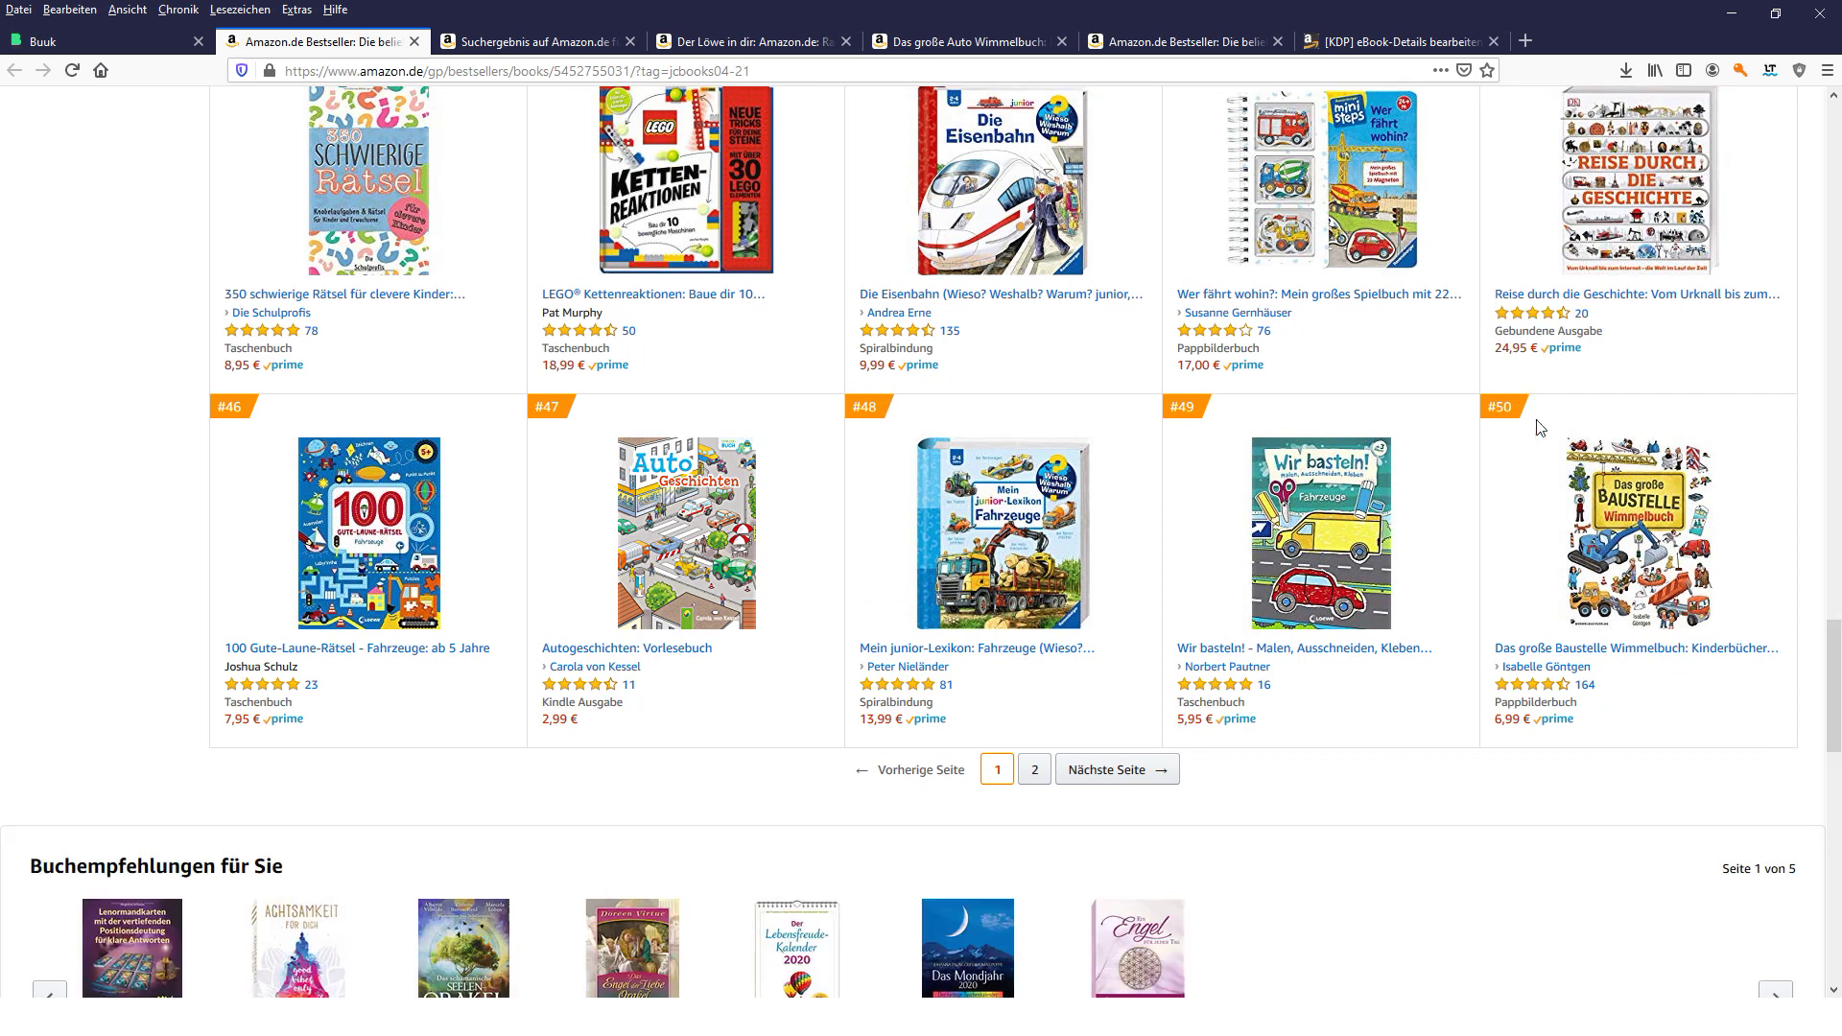
# - Highlight the ABSR for positions 50 and 100 of the Fahrzeuge & Verkehr category in Buuk's Sichtbarkeit results
pyautogui.click(105, 42)
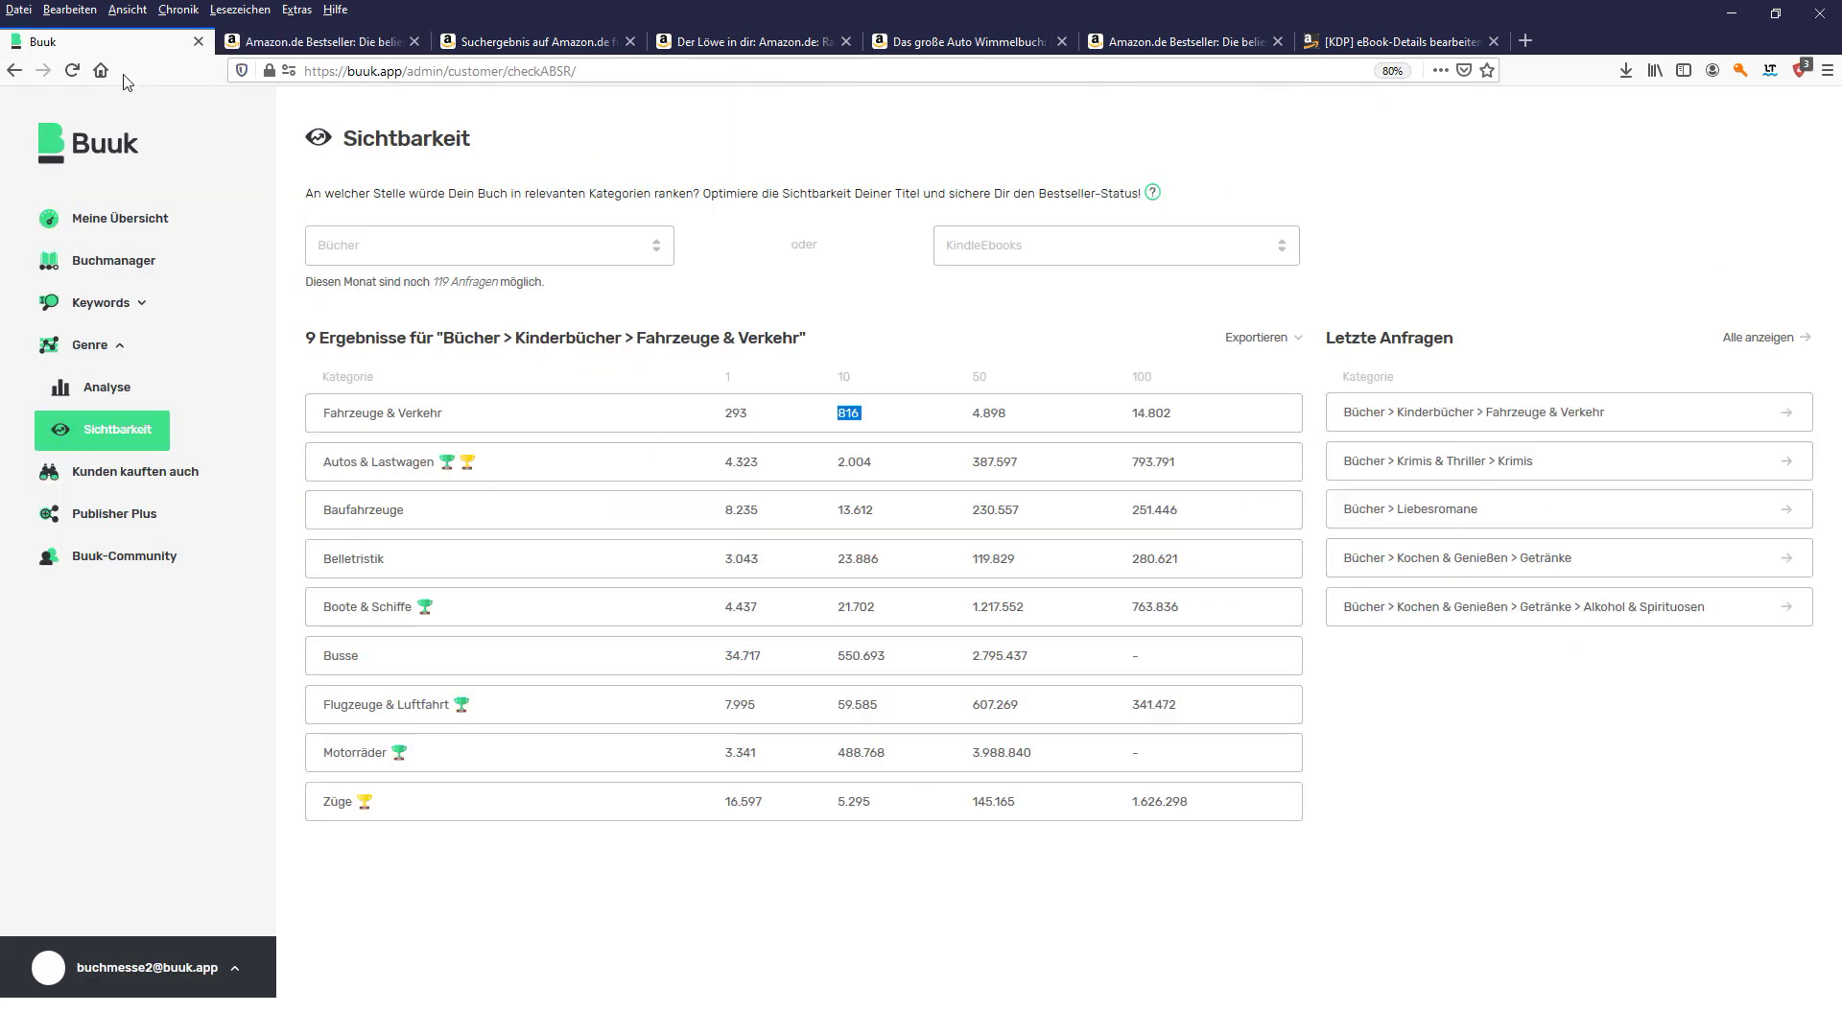
pyautogui.click(986, 415)
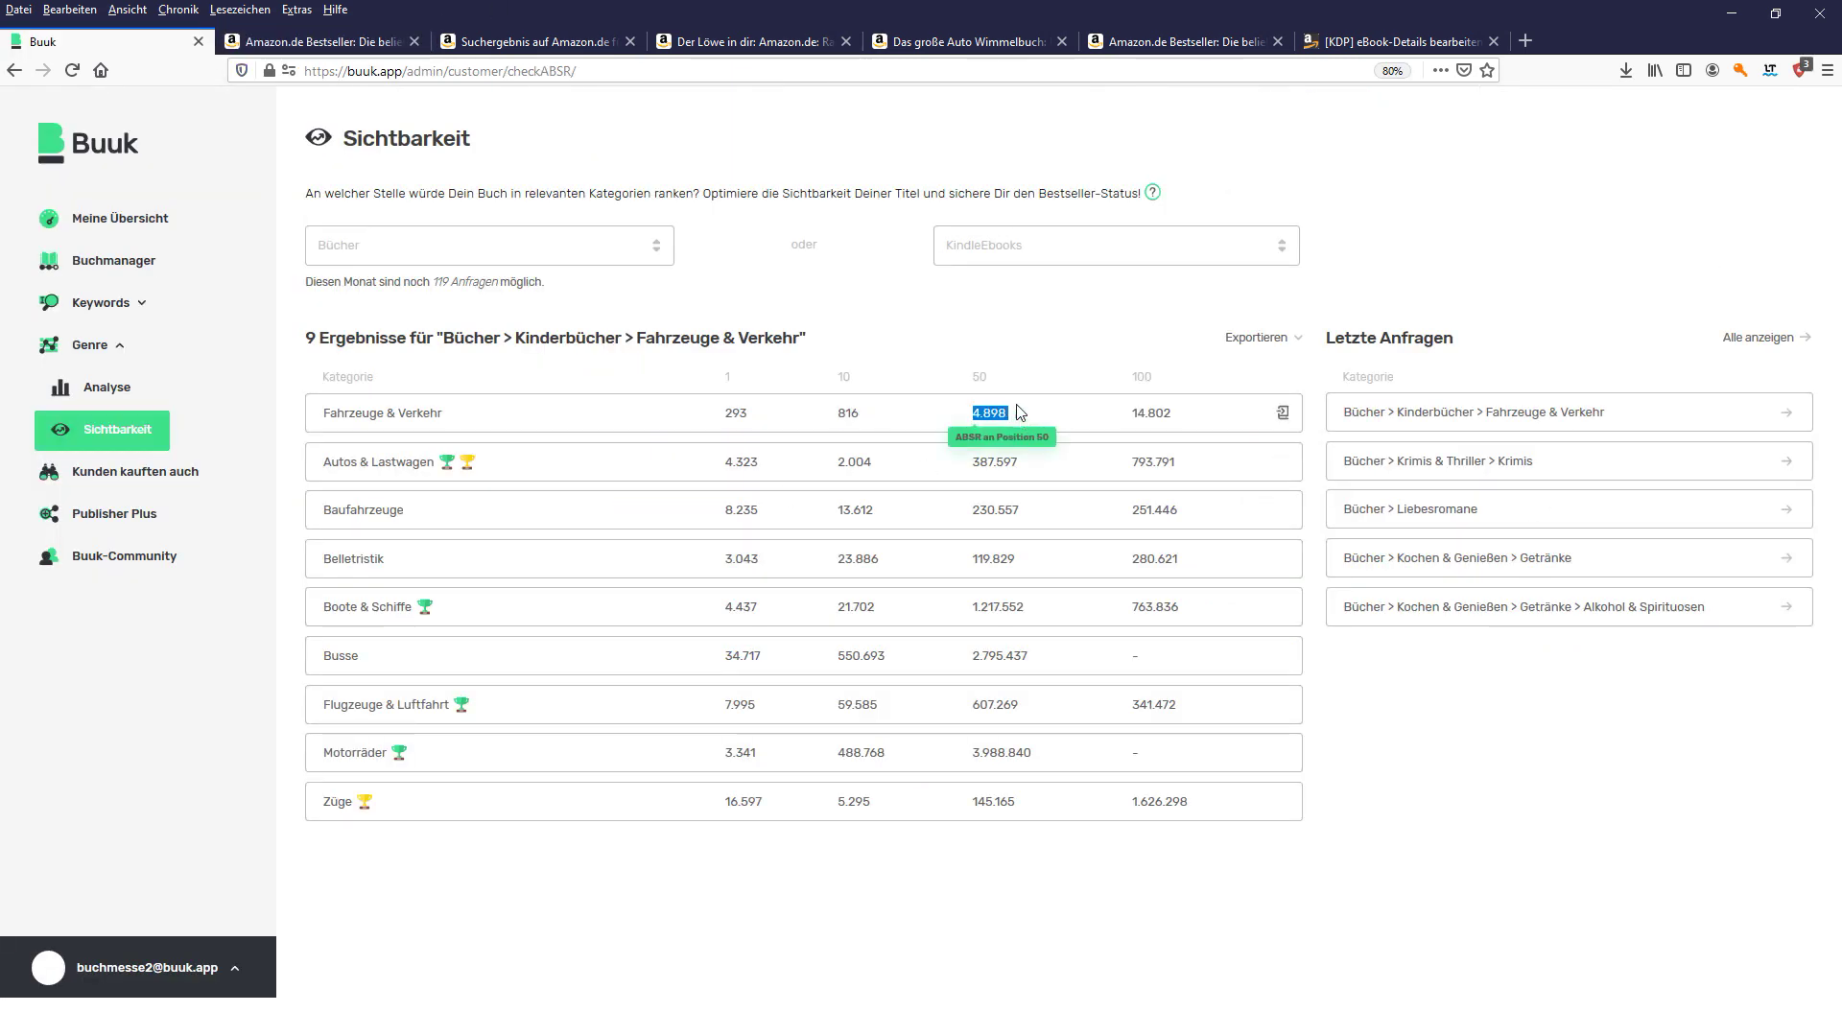
pyautogui.click(1023, 449)
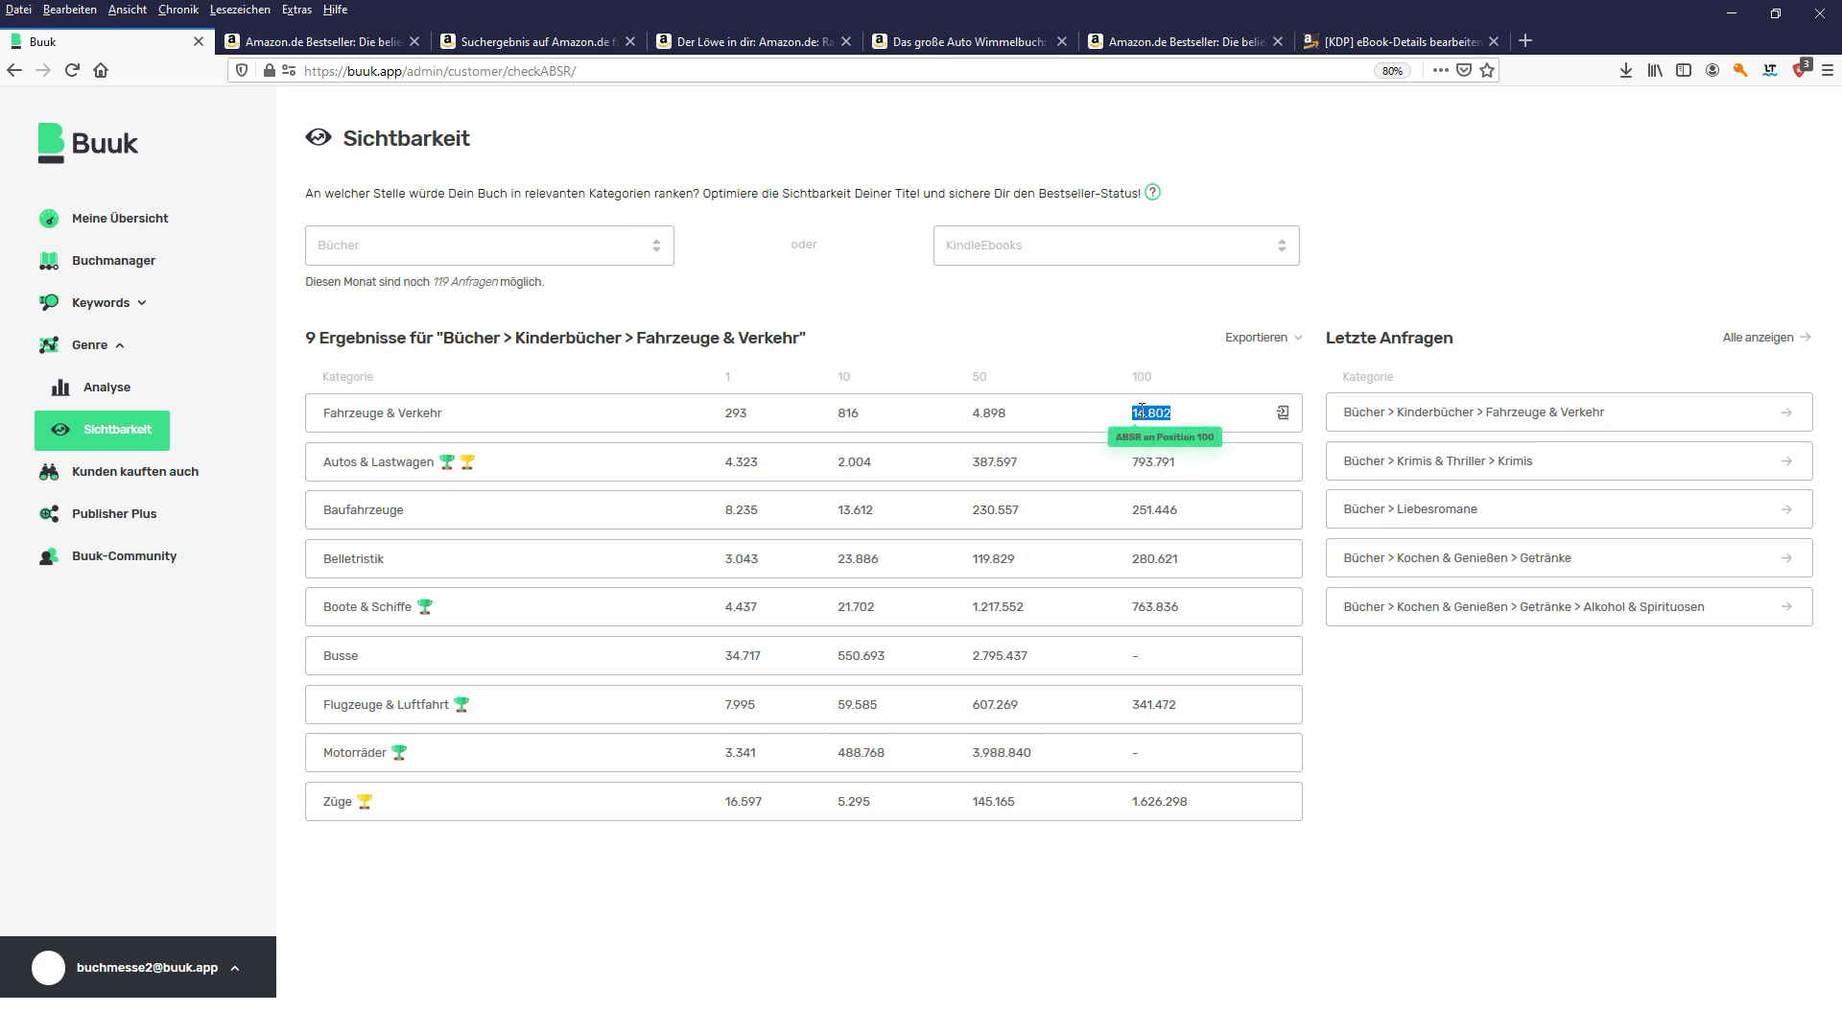
pyautogui.click(1172, 418)
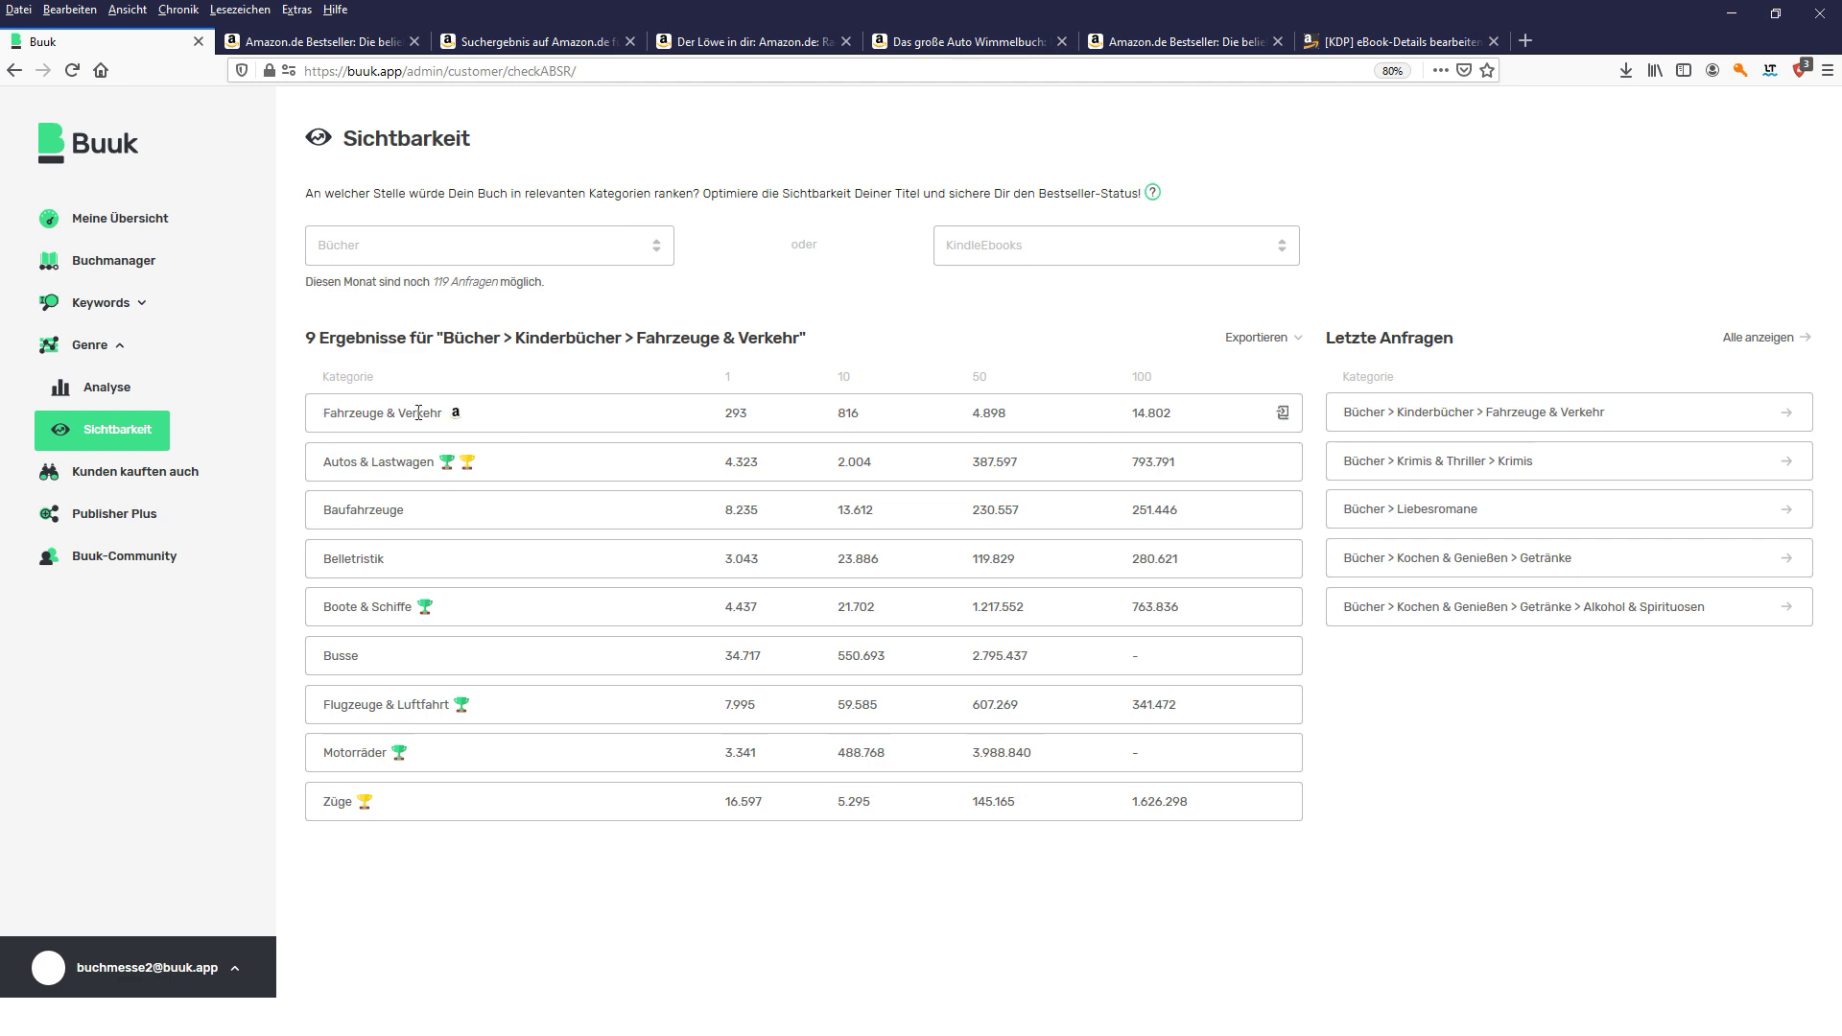
pyautogui.moveTo(311, 414); pyautogui.dragTo(443, 413)
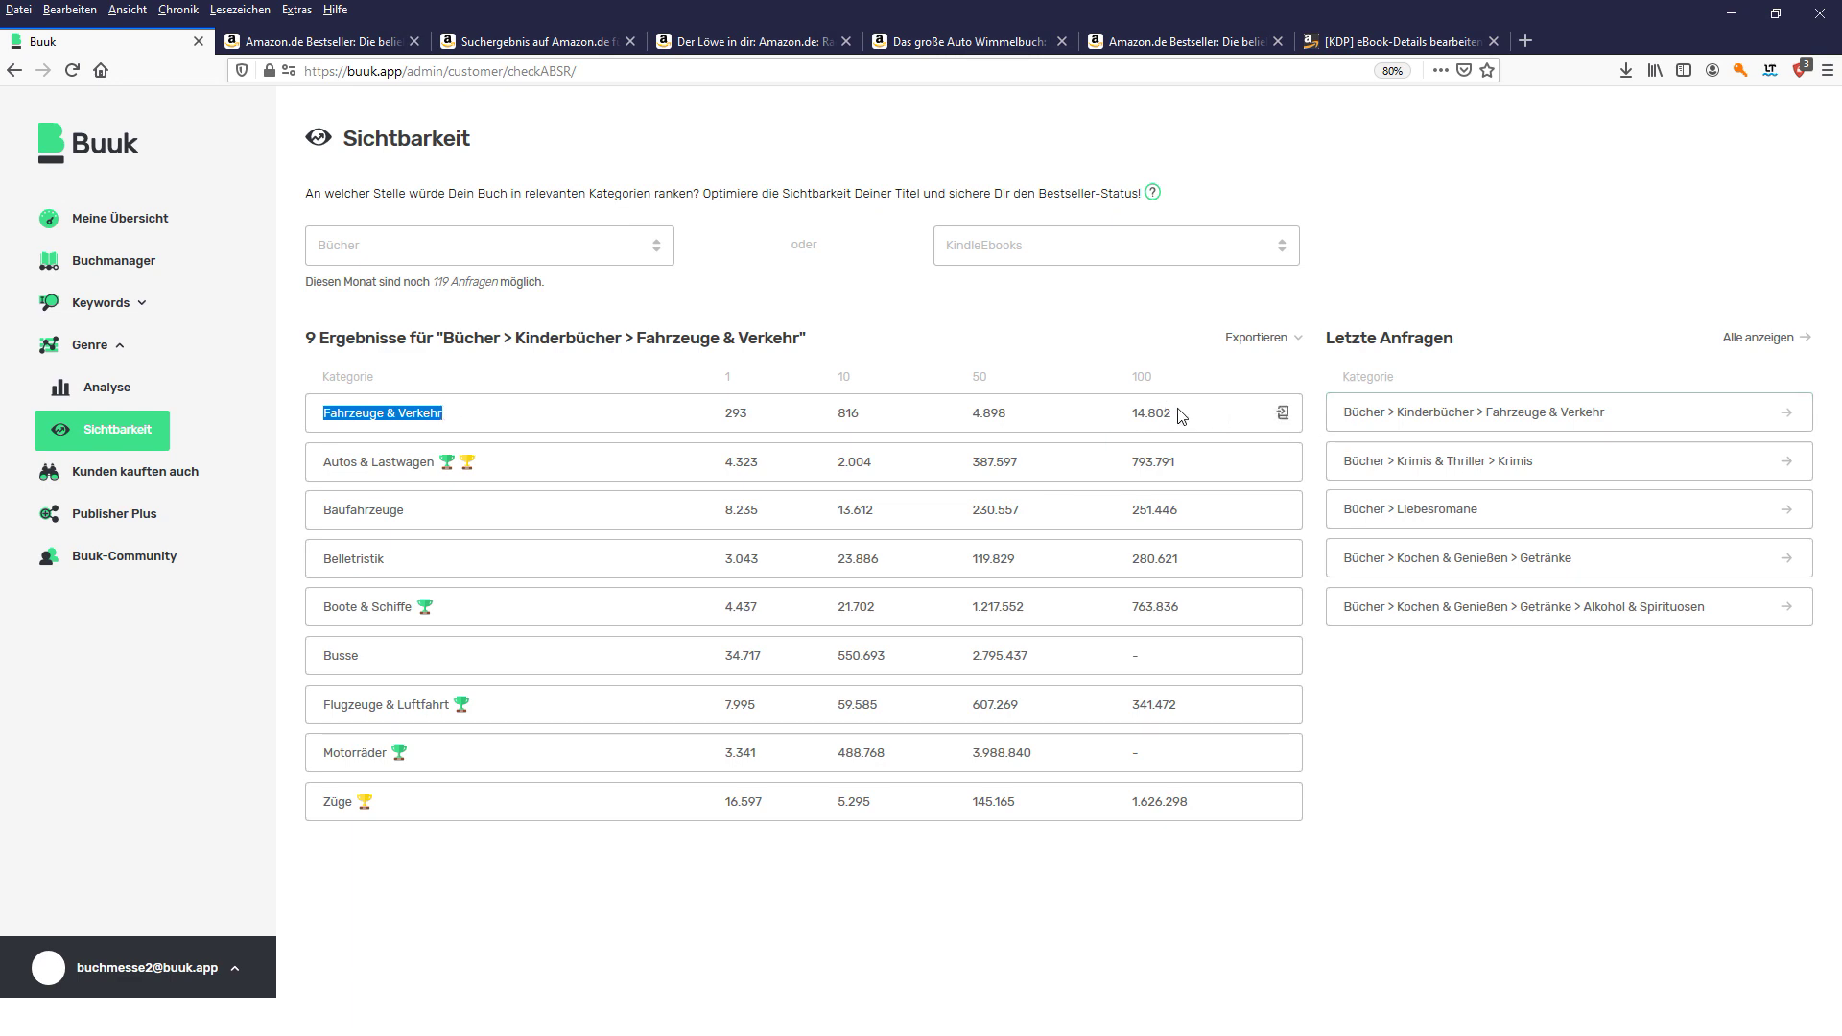
pyautogui.moveTo(1183, 415); pyautogui.dragTo(1137, 420)
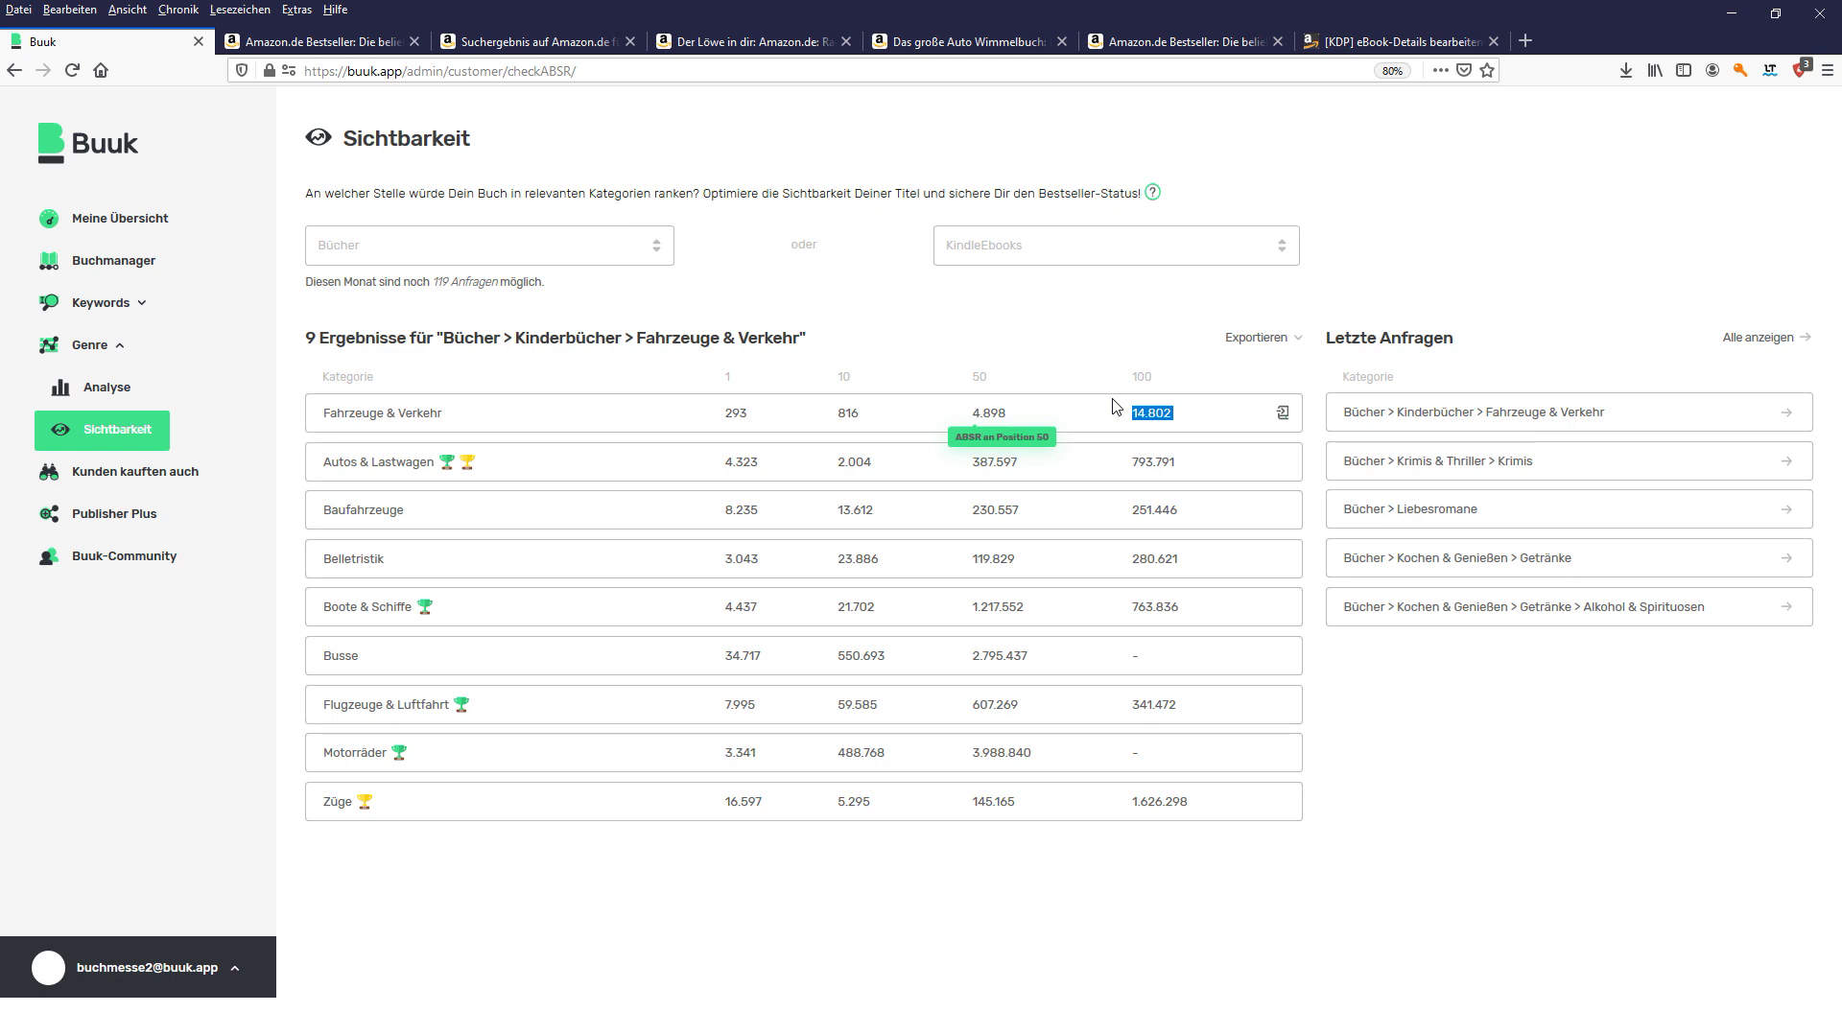
pyautogui.click(1193, 395)
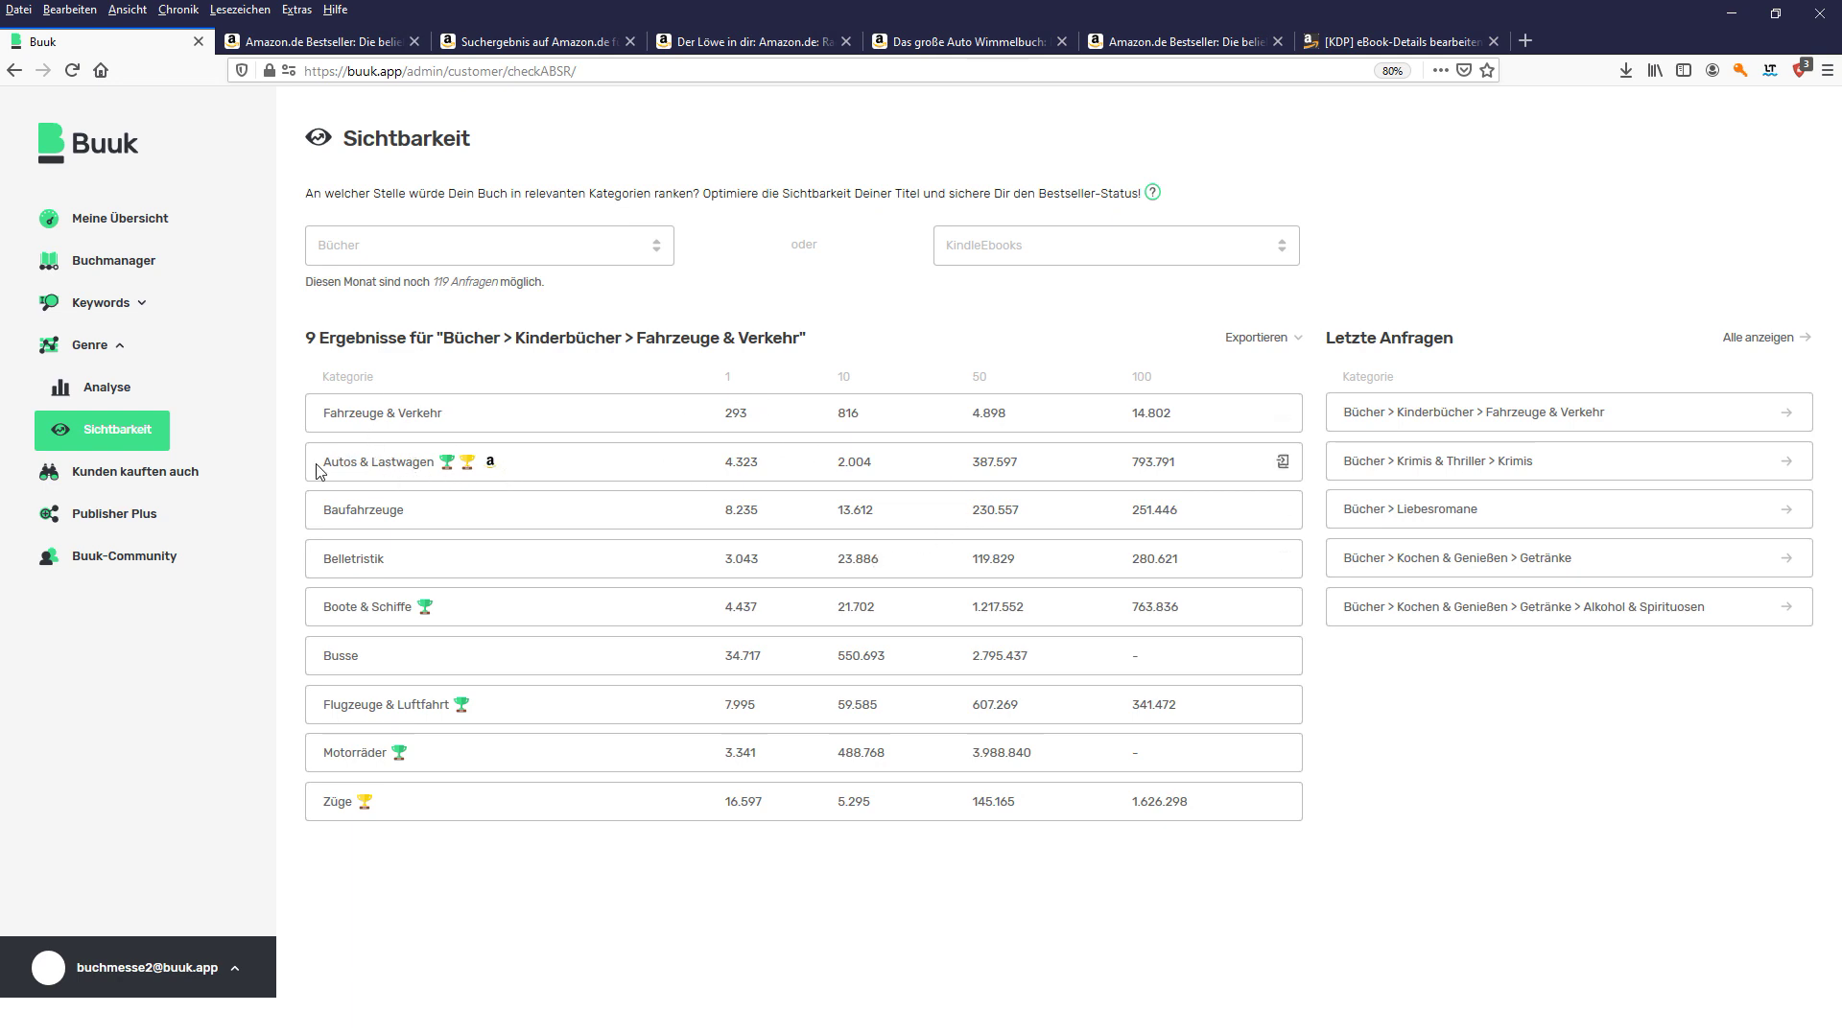
# - Compare the Autos & Lastwagen ABSRs for positions 1, 10 and 50 with those of Fahrzeuge & Verkehr
pyautogui.click(735, 462)
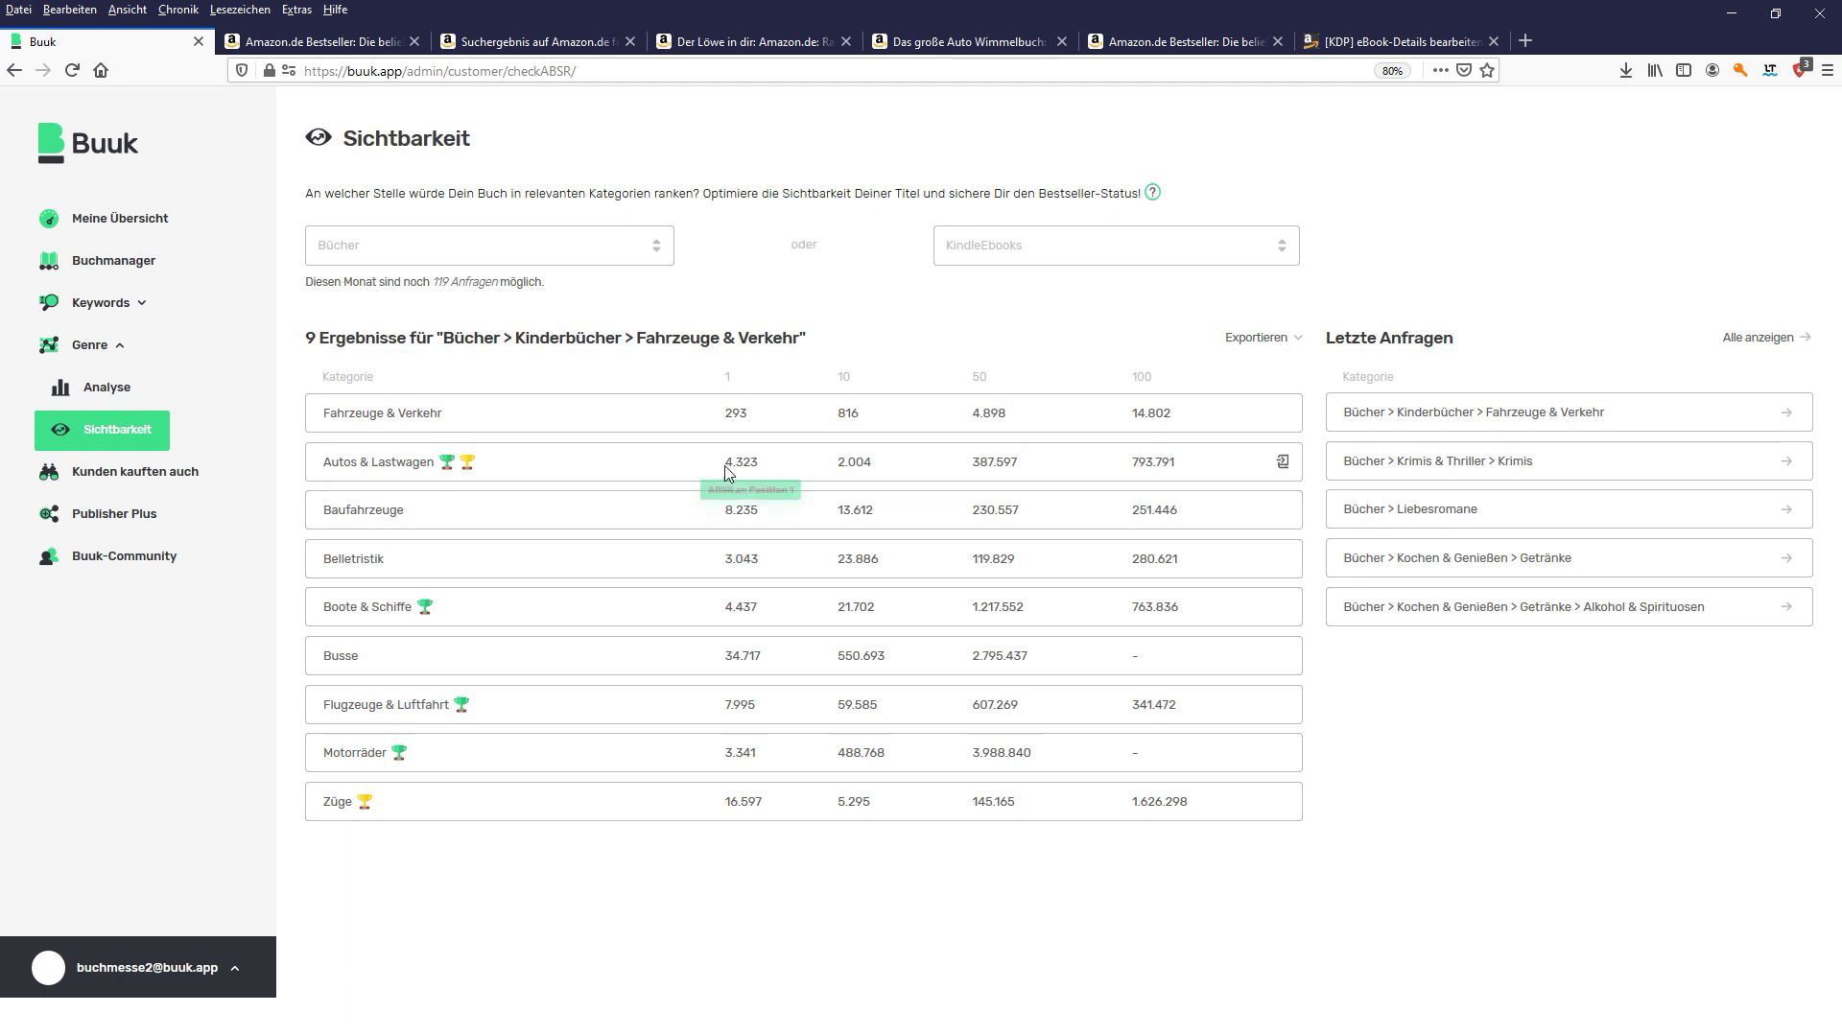
pyautogui.doubleClick(733, 380)
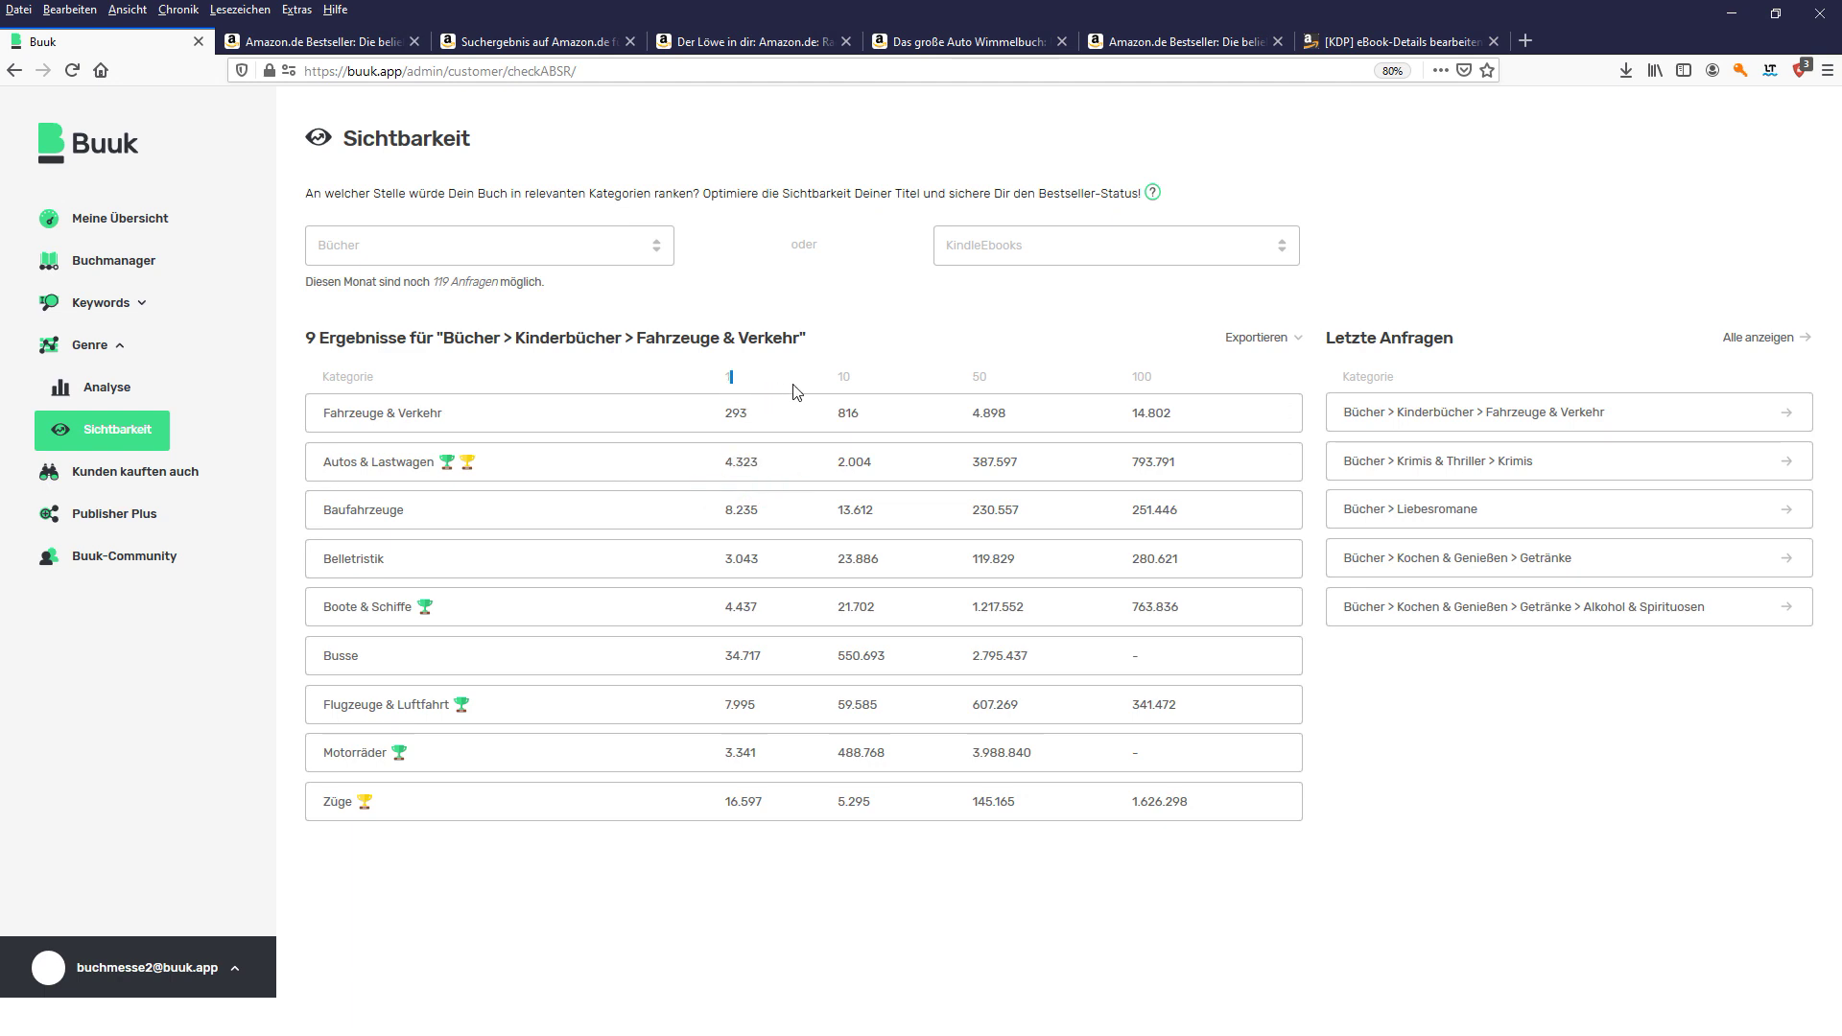
pyautogui.click(862, 462)
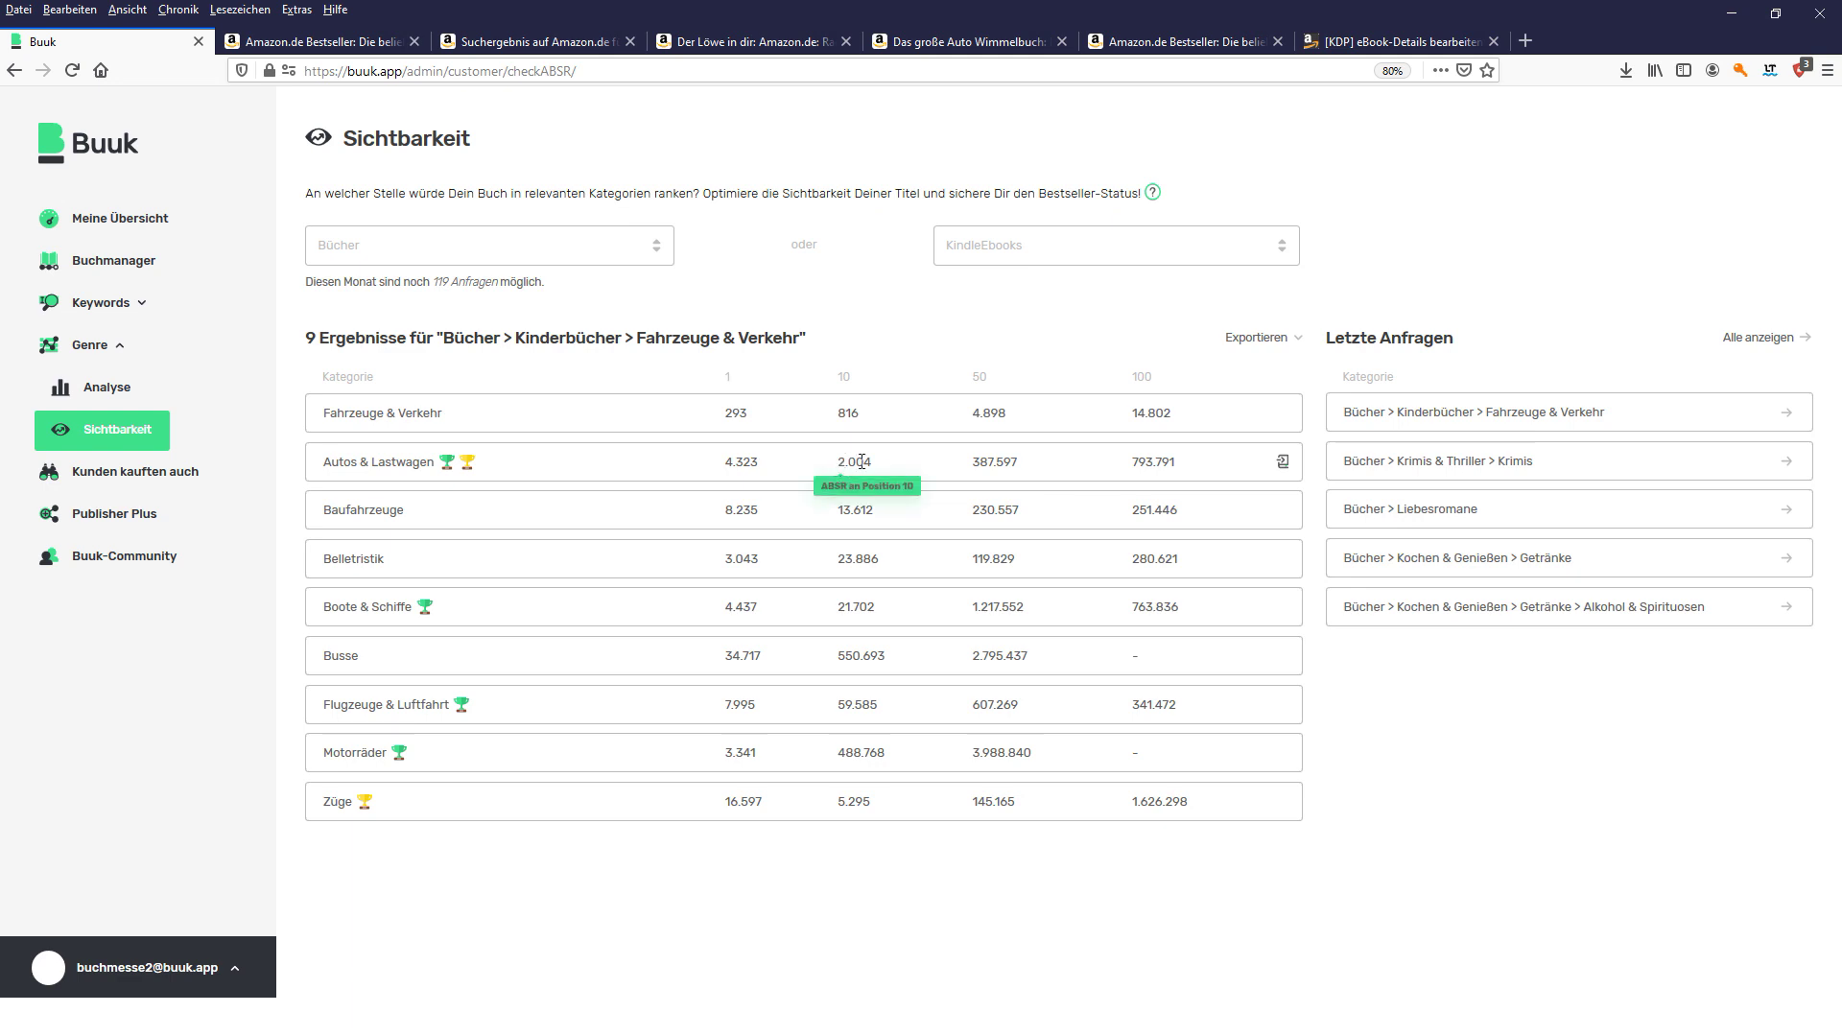
pyautogui.click(1029, 465)
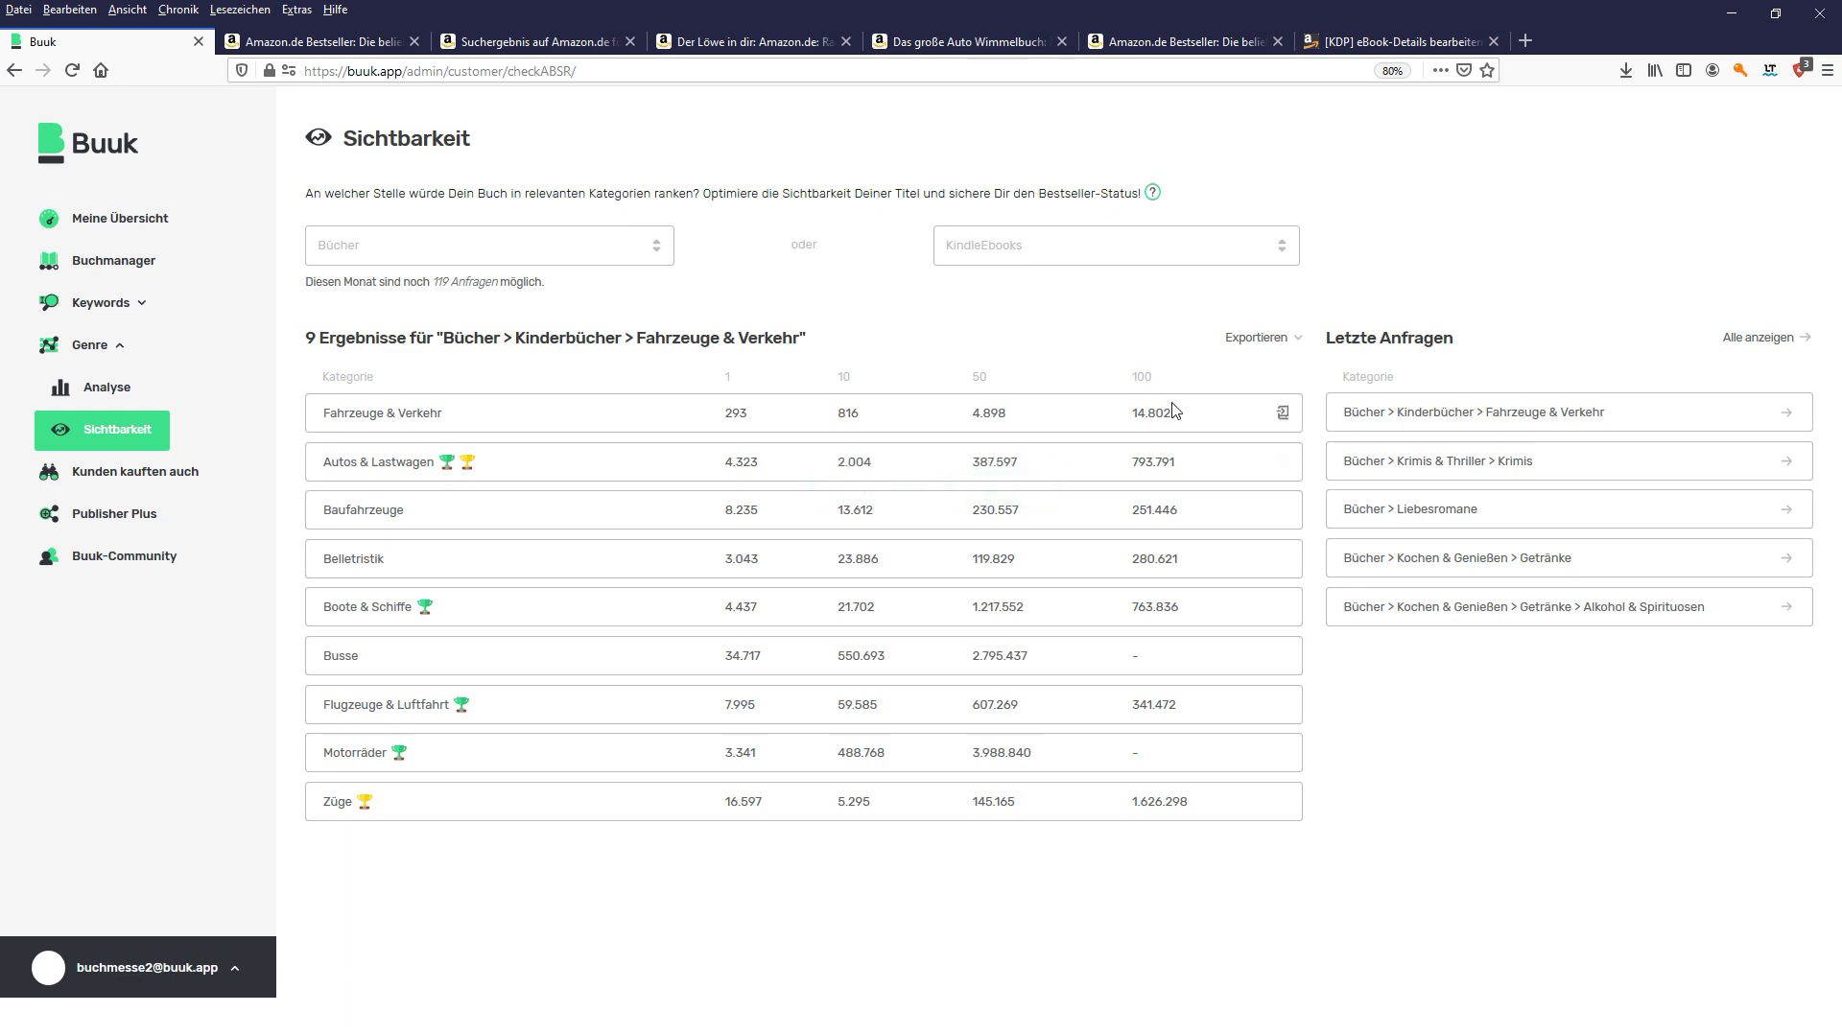
pyautogui.moveTo(1152, 415)
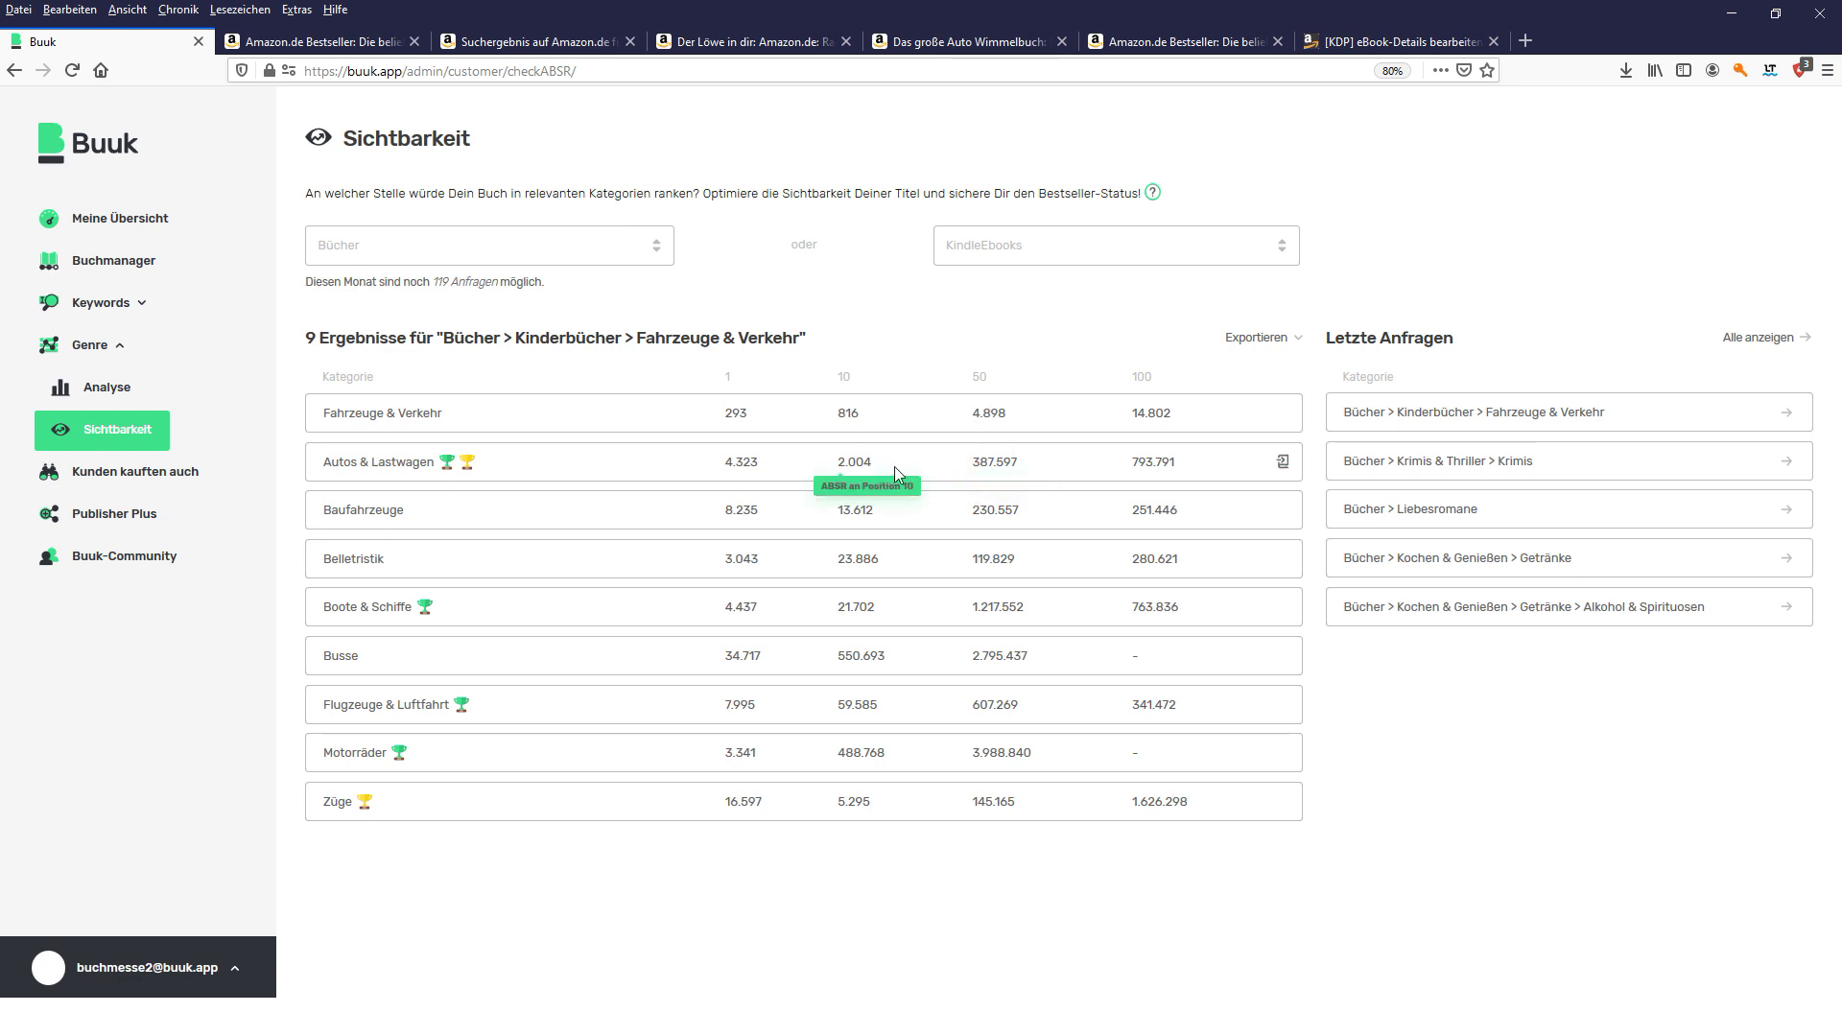
# - Open Amazon's Autos & Lastwagen bestseller list from the results and highlight the overall bestseller rank of the book at position 20
pyautogui.click(480, 462)
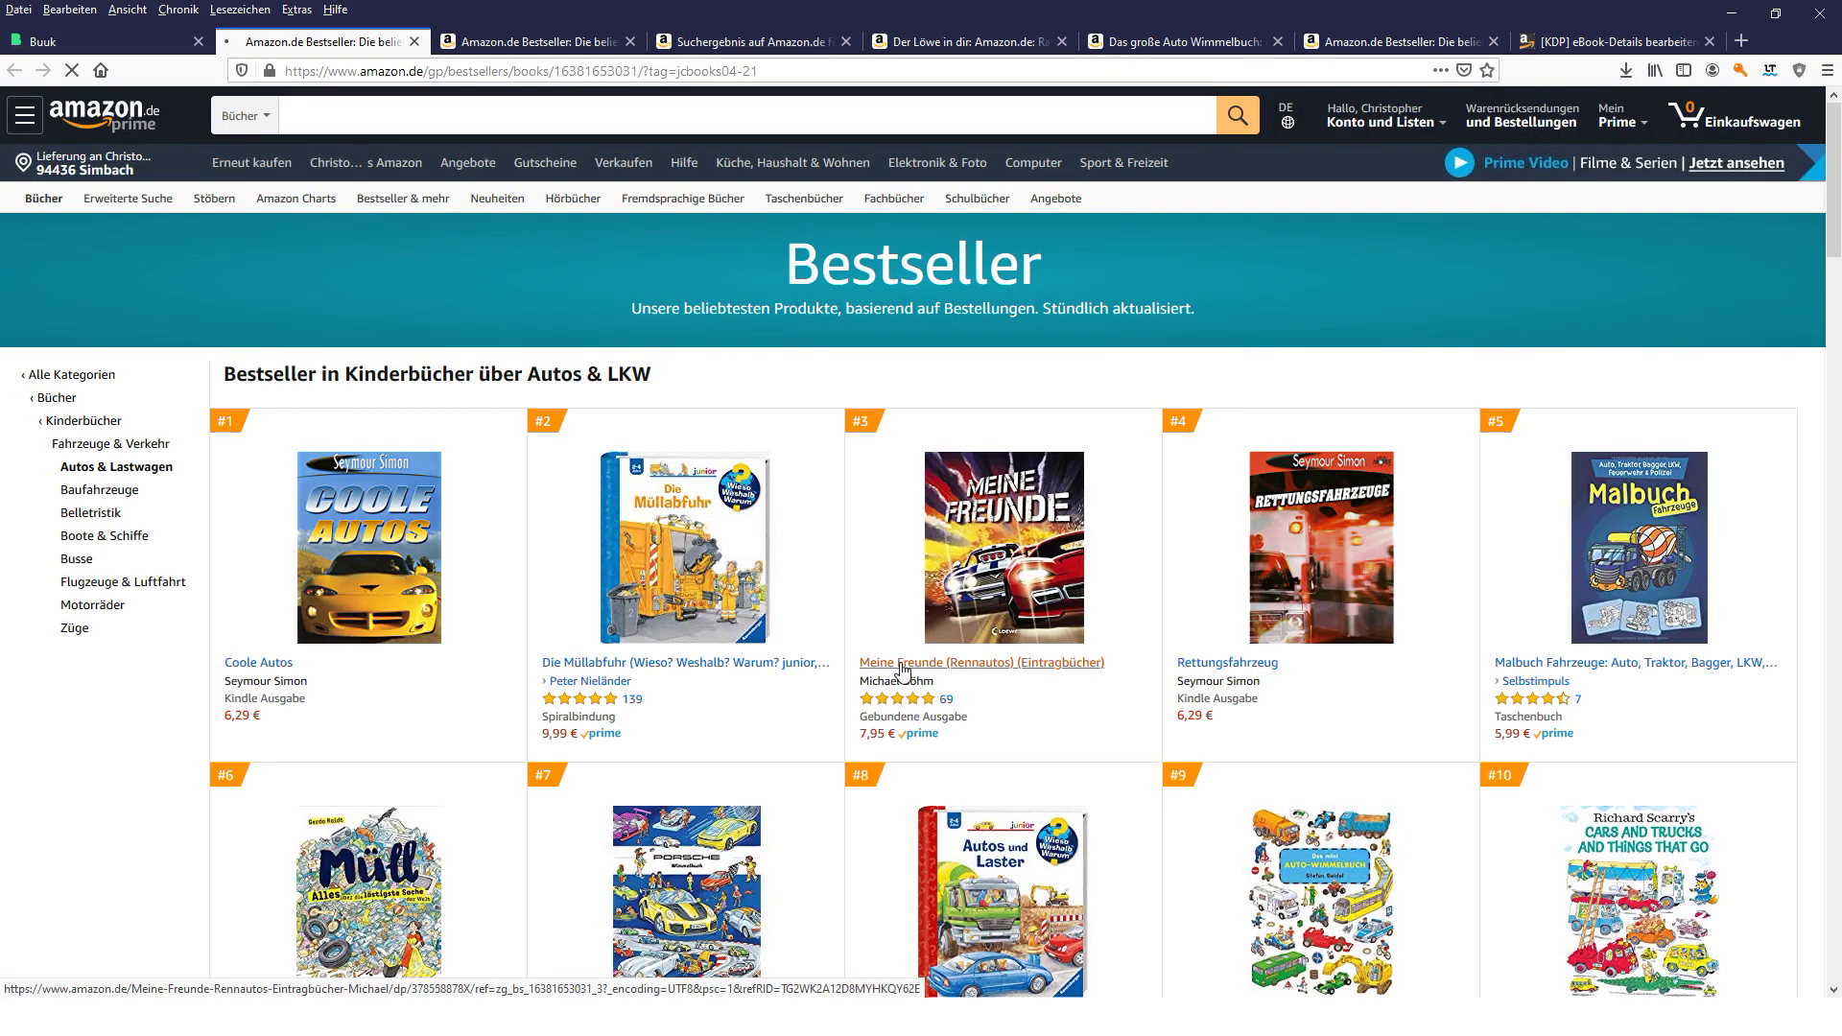
pyautogui.scroll(-10, 907, 670)
pyautogui.scroll(-2, 1537, 590)
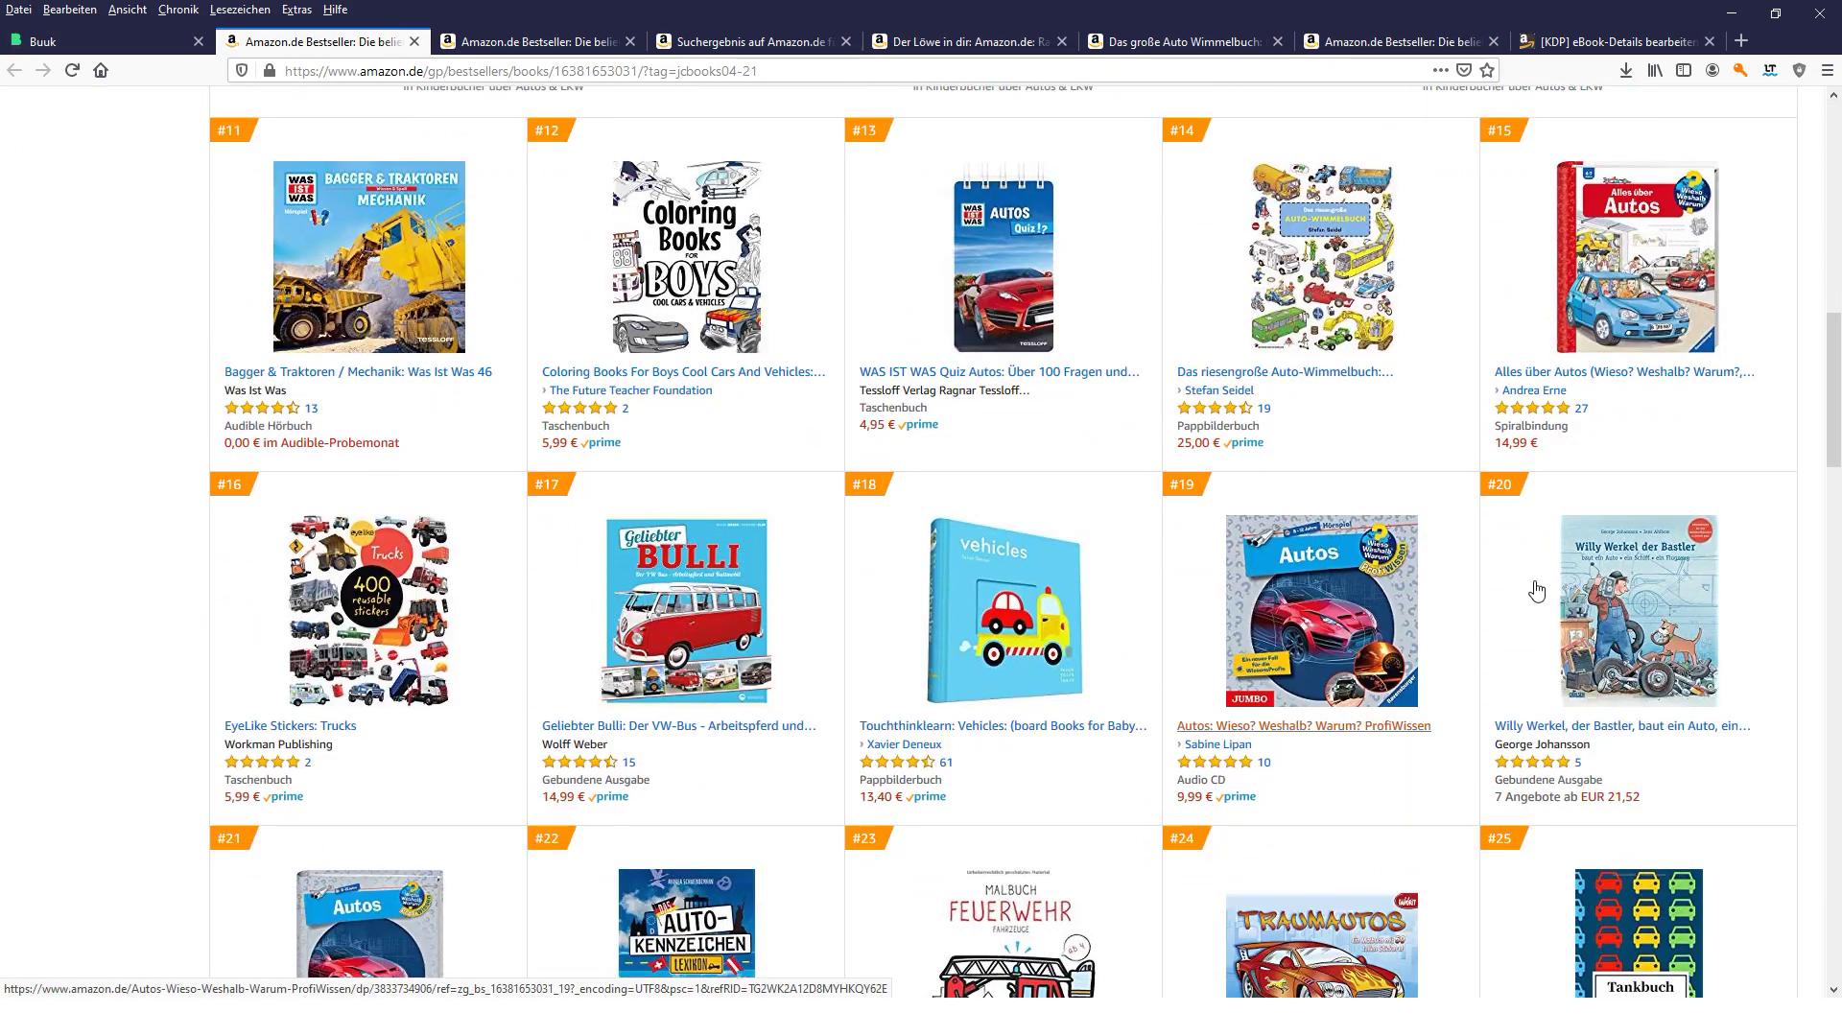
pyautogui.click(1553, 590)
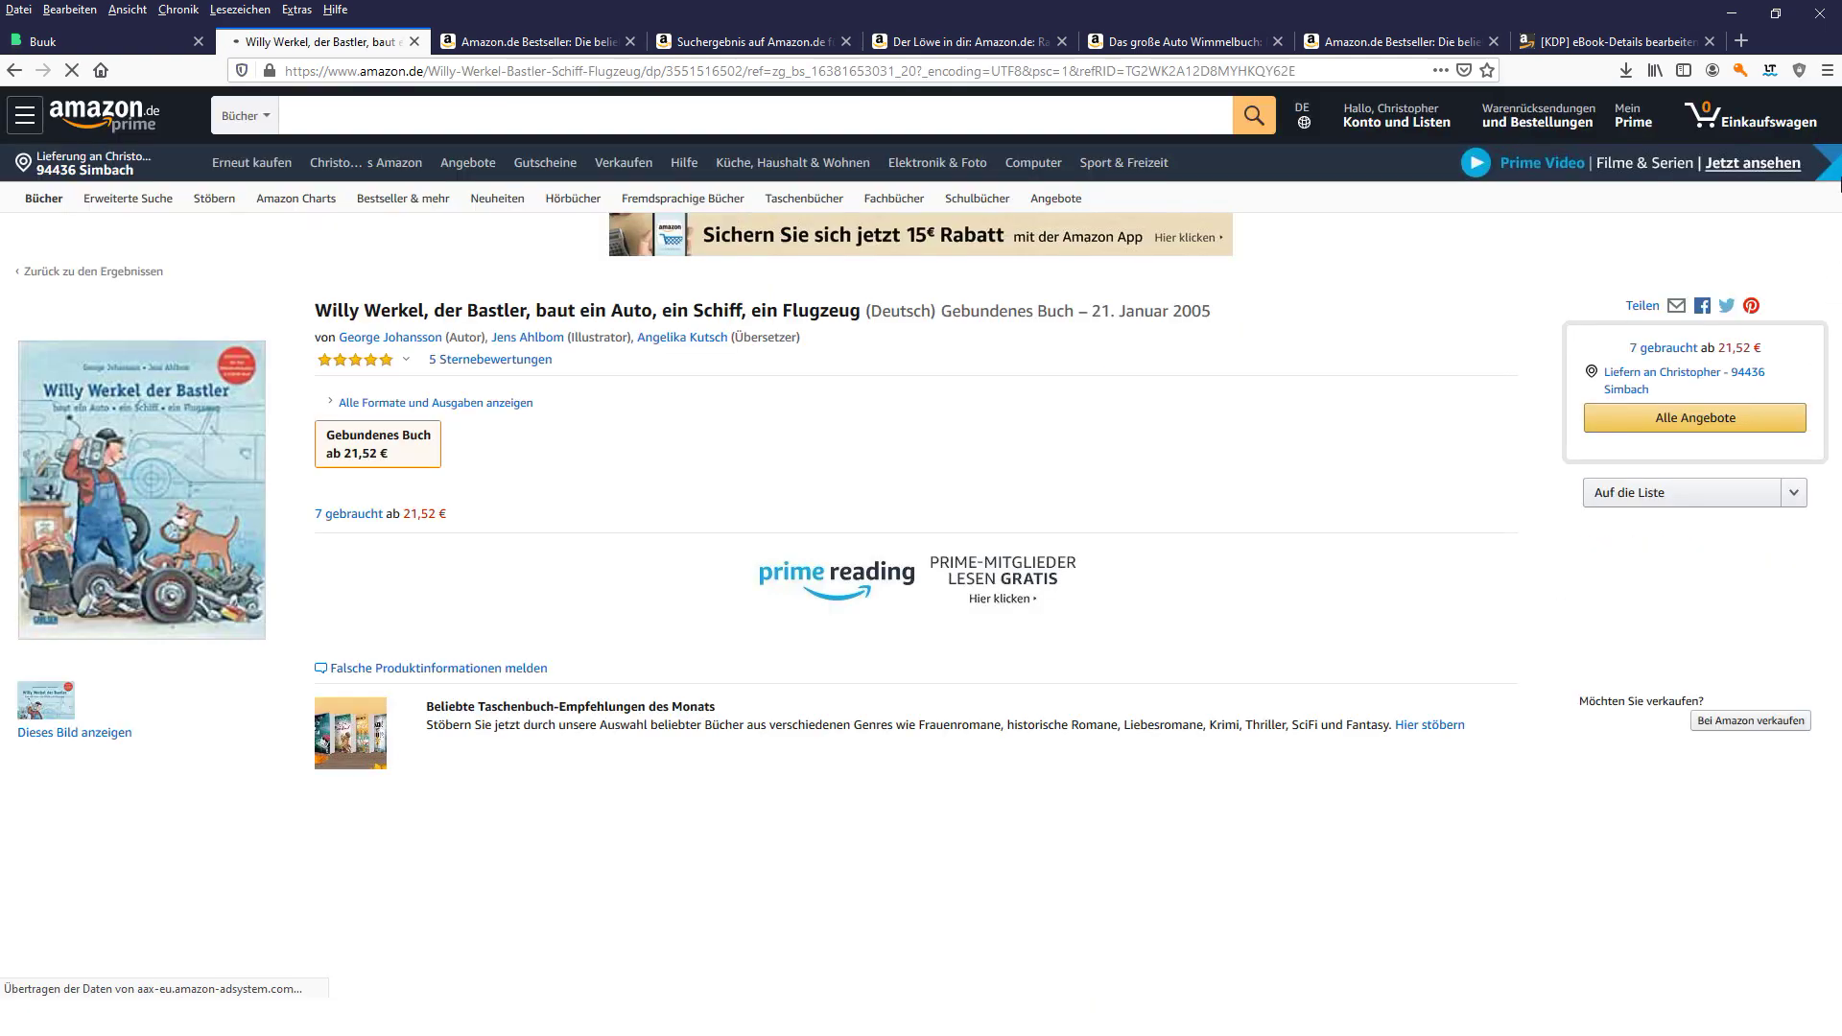
pyautogui.scroll(-10, 646, 587)
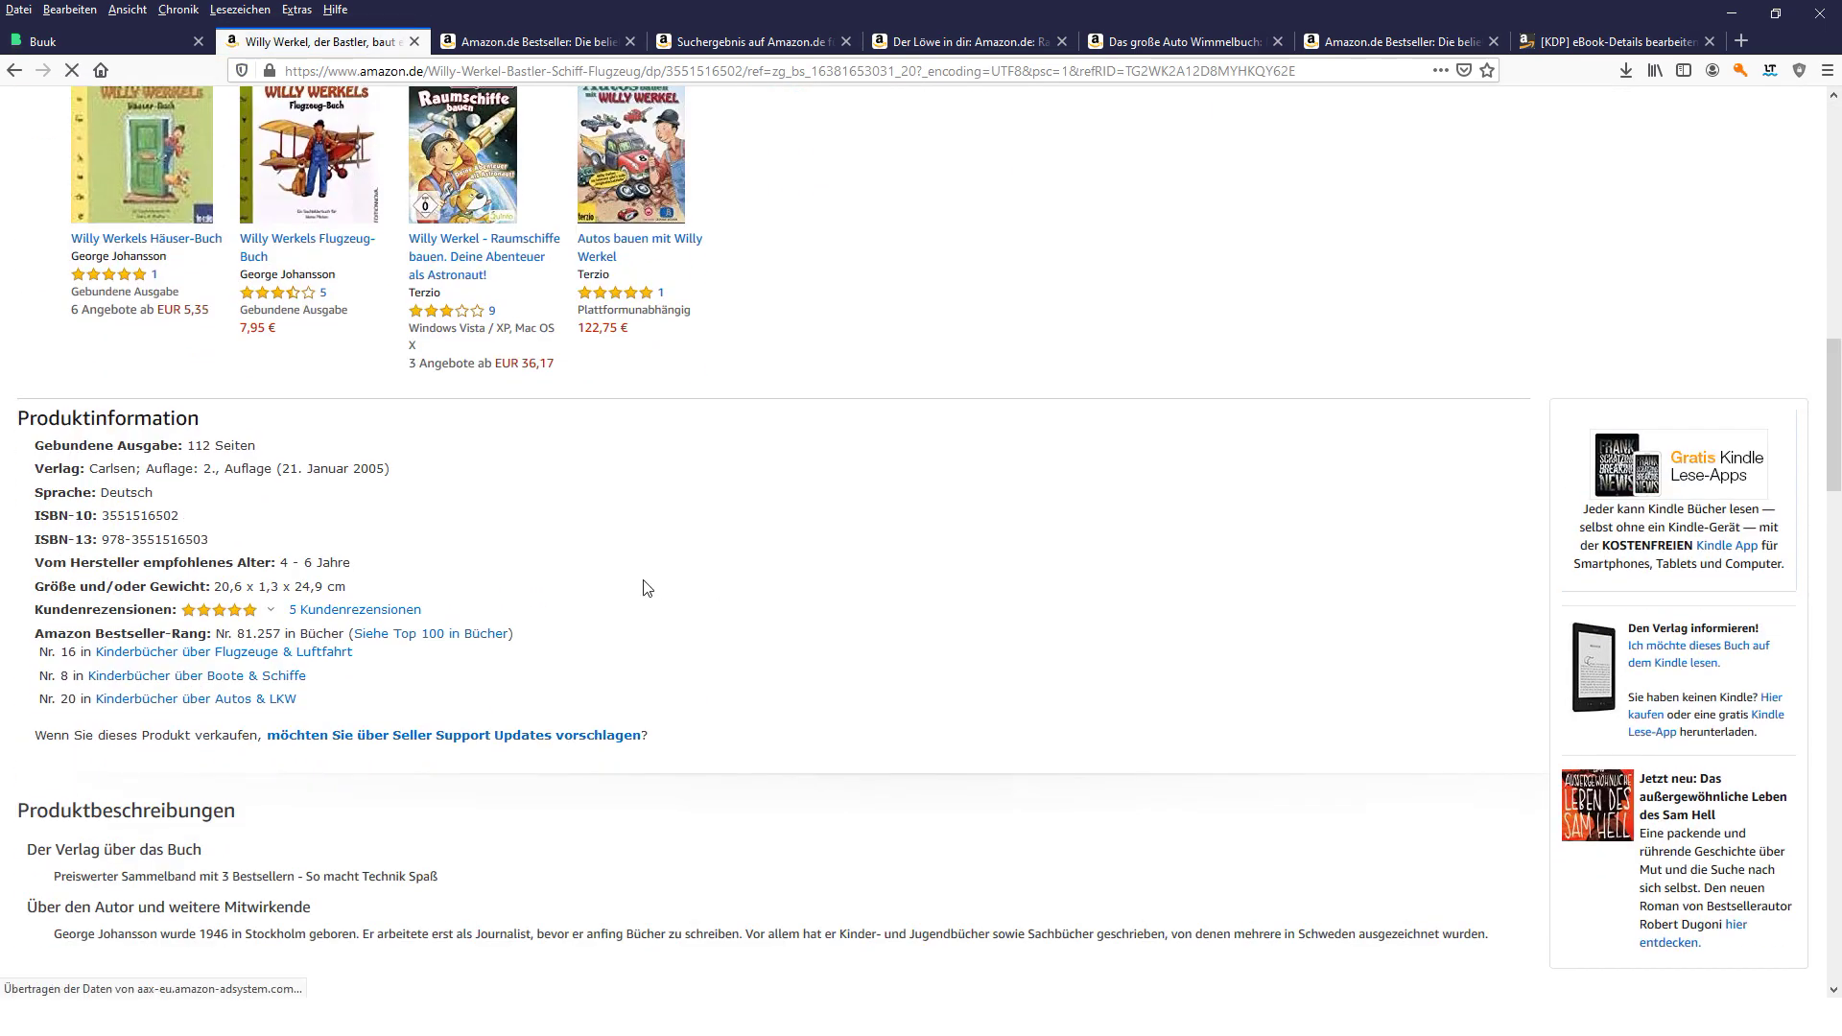
pyautogui.moveTo(237, 633); pyautogui.dragTo(274, 633)
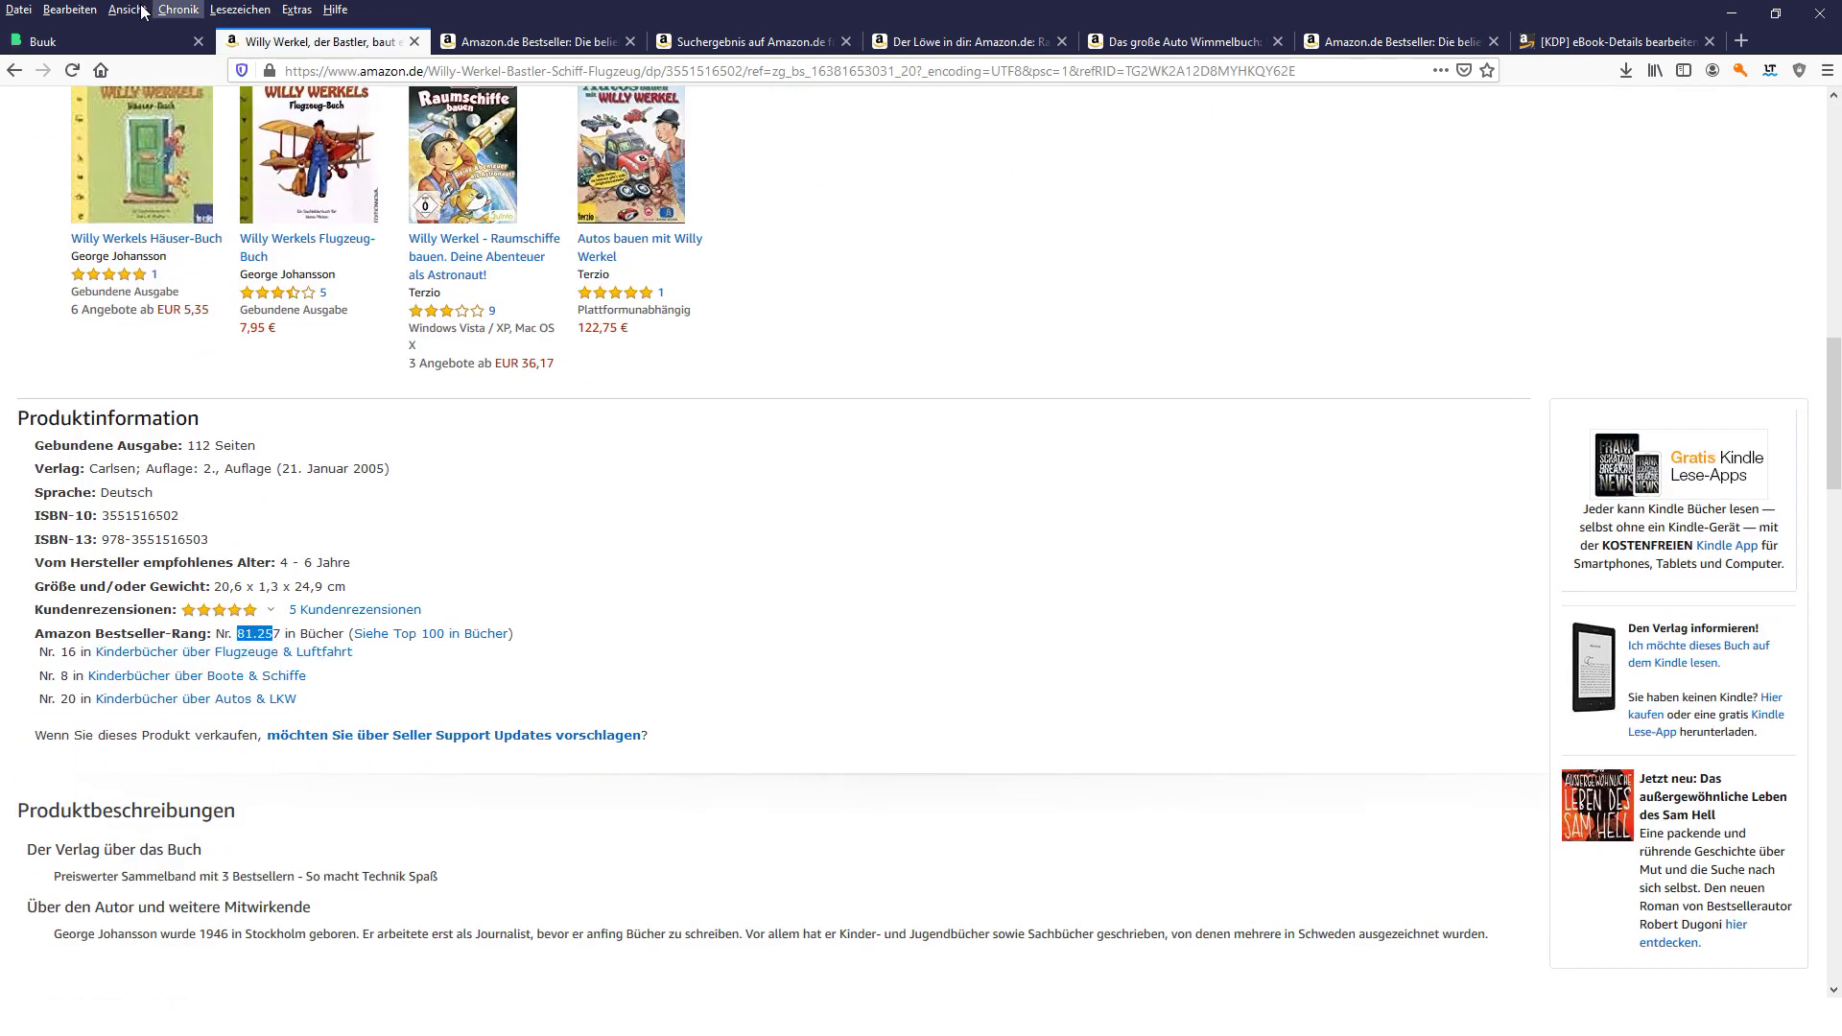
# - Add the genre Autos & Lastwagen from Buuk's Sichtbarkeit results to the book project Musterprojekt 1
pyautogui.click(87, 41)
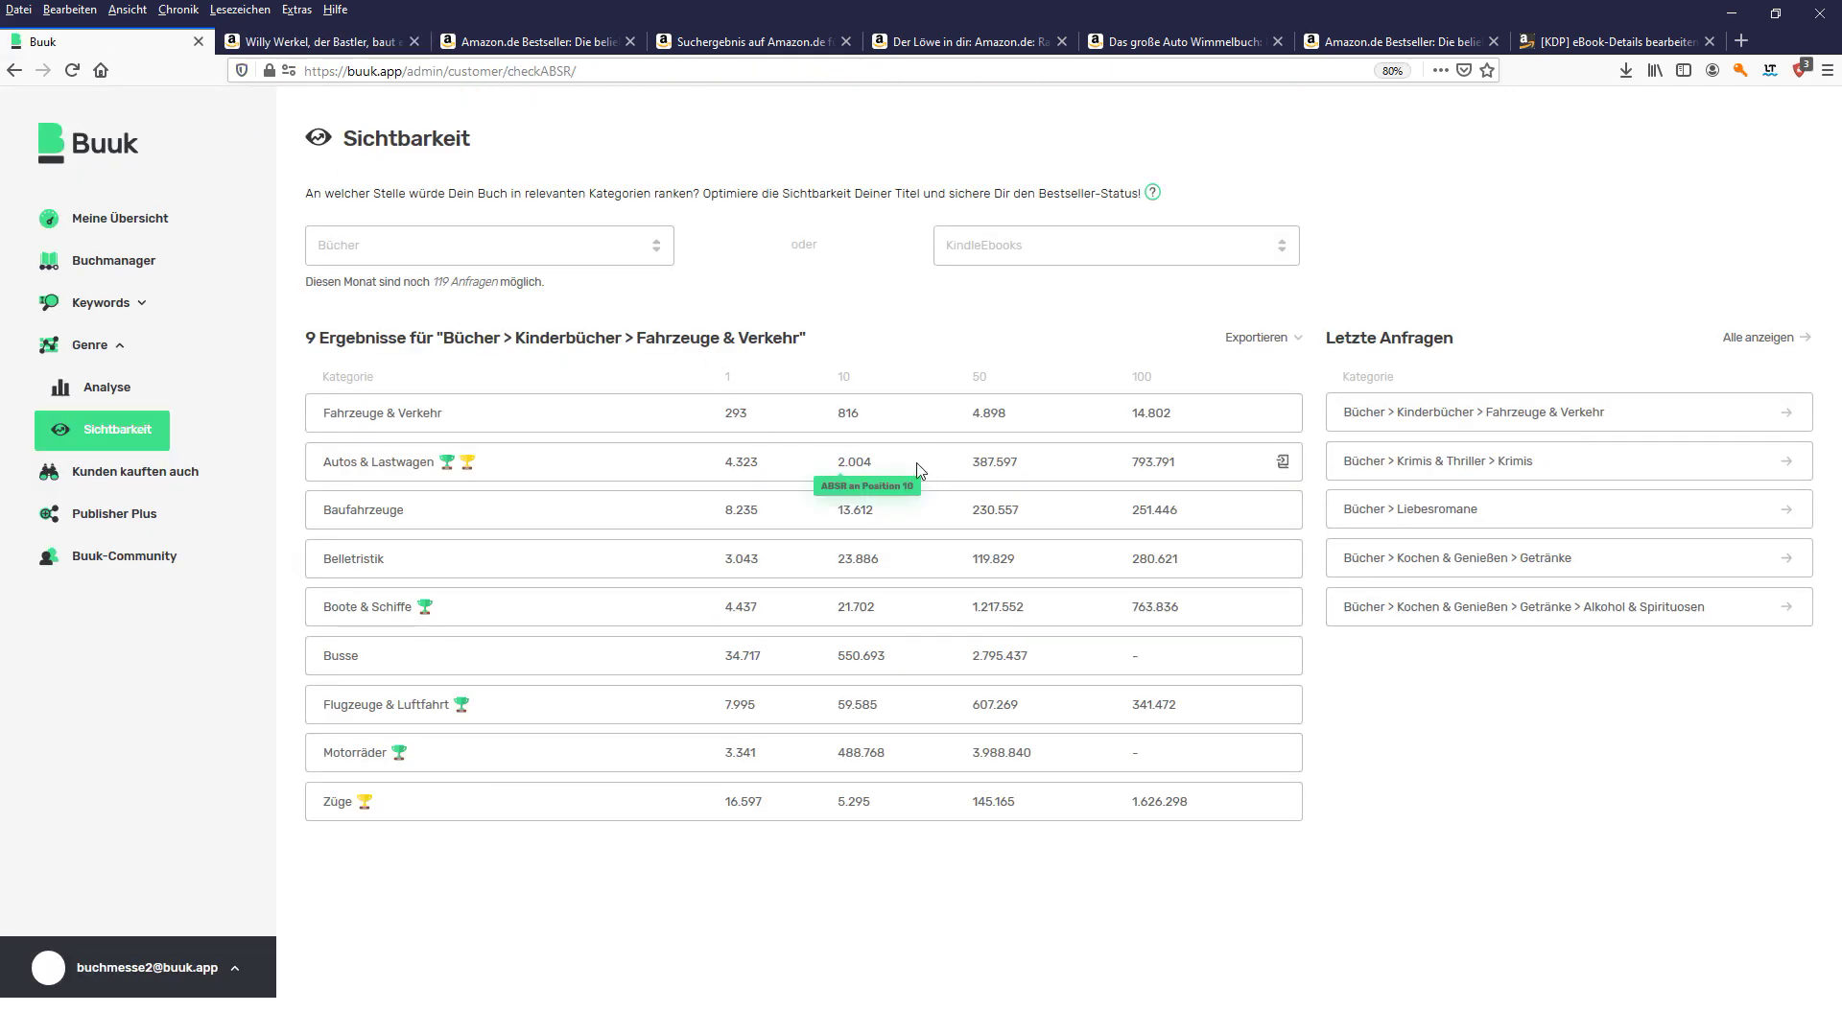
pyautogui.click(1283, 466)
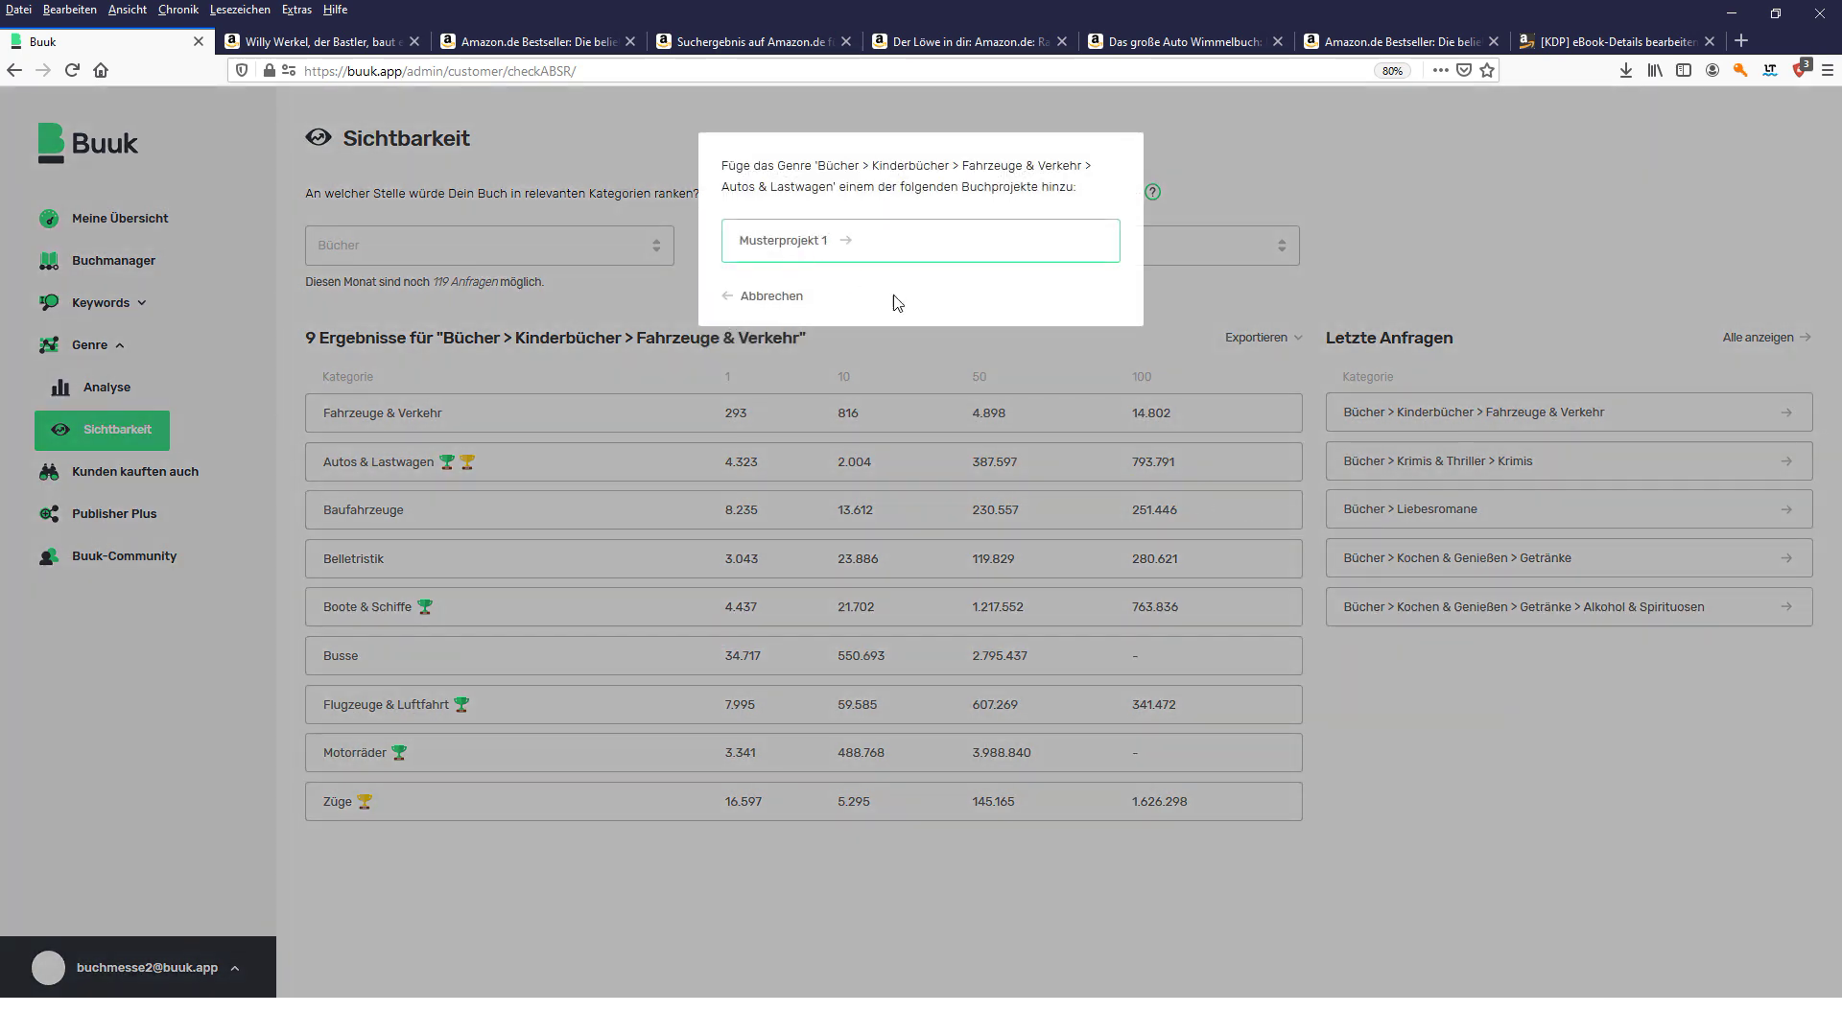
pyautogui.click(902, 242)
# - Open Musterprojekt 1's target audience section from the Buchmanager in a separate tab, highlight its saved genre path and close that tab
pyautogui.middleClick(113, 260)
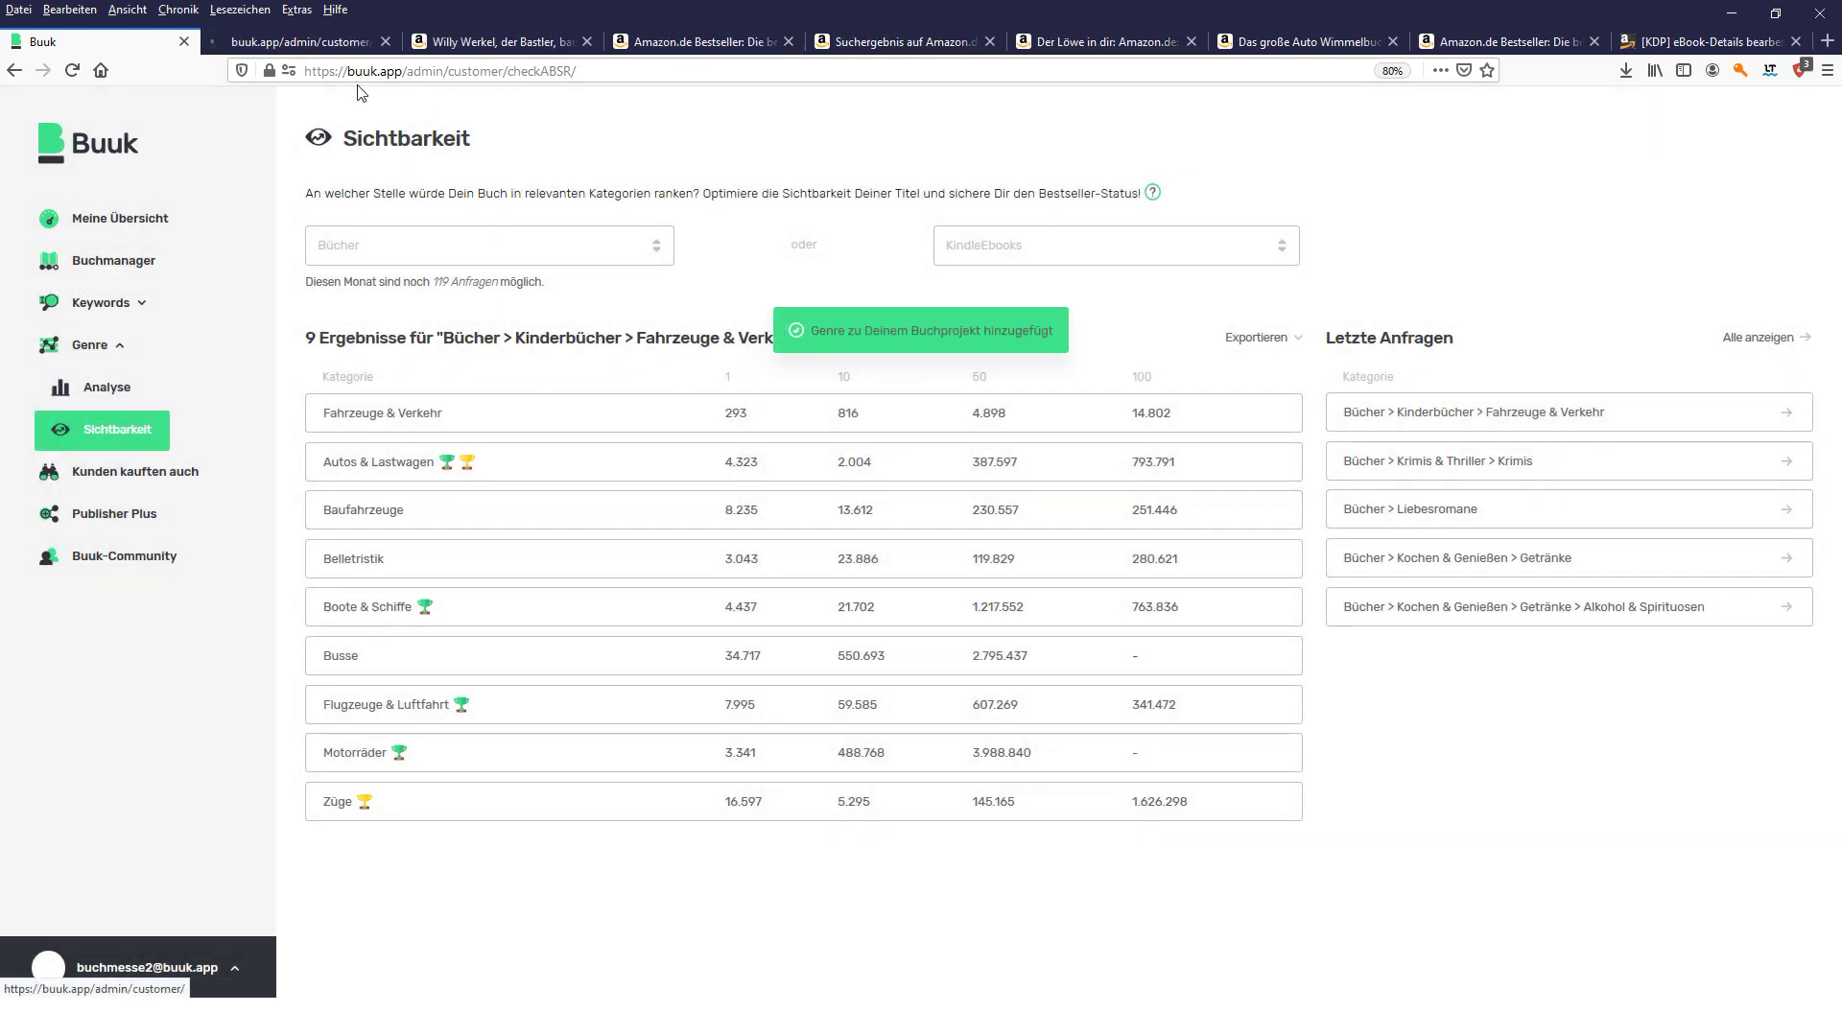
pyautogui.click(350, 41)
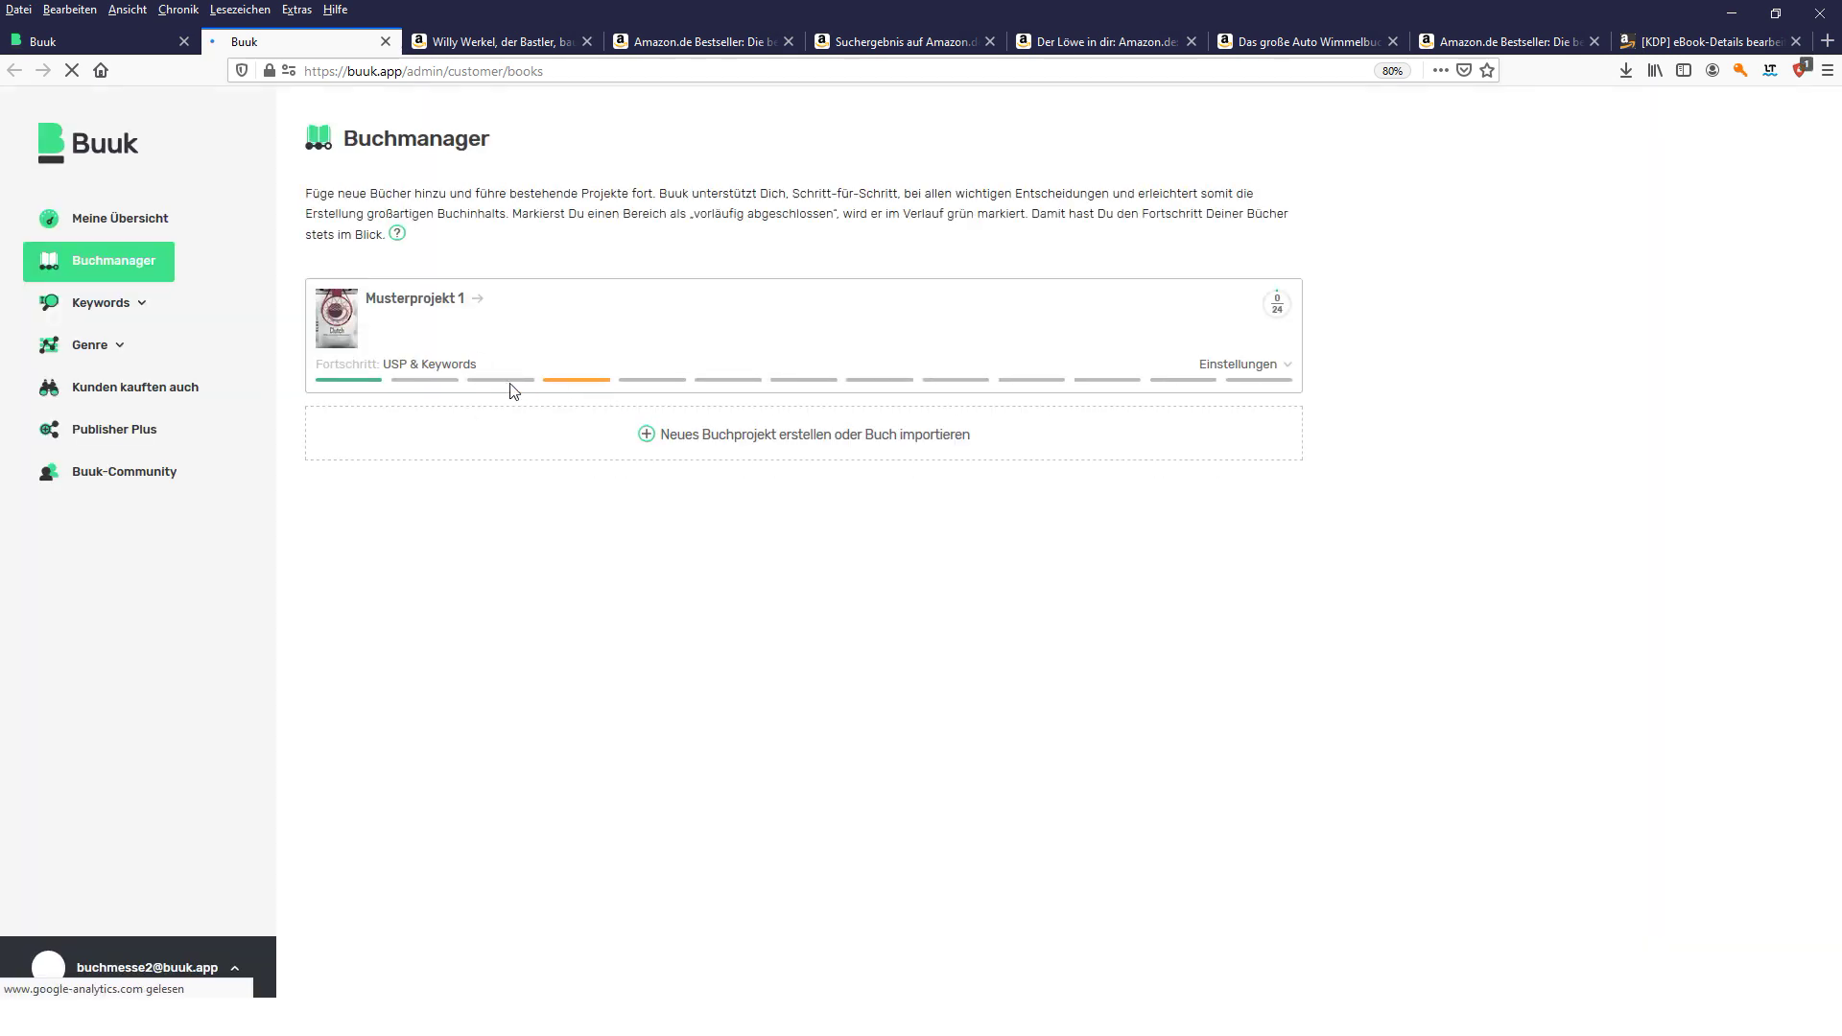
pyautogui.click(511, 382)
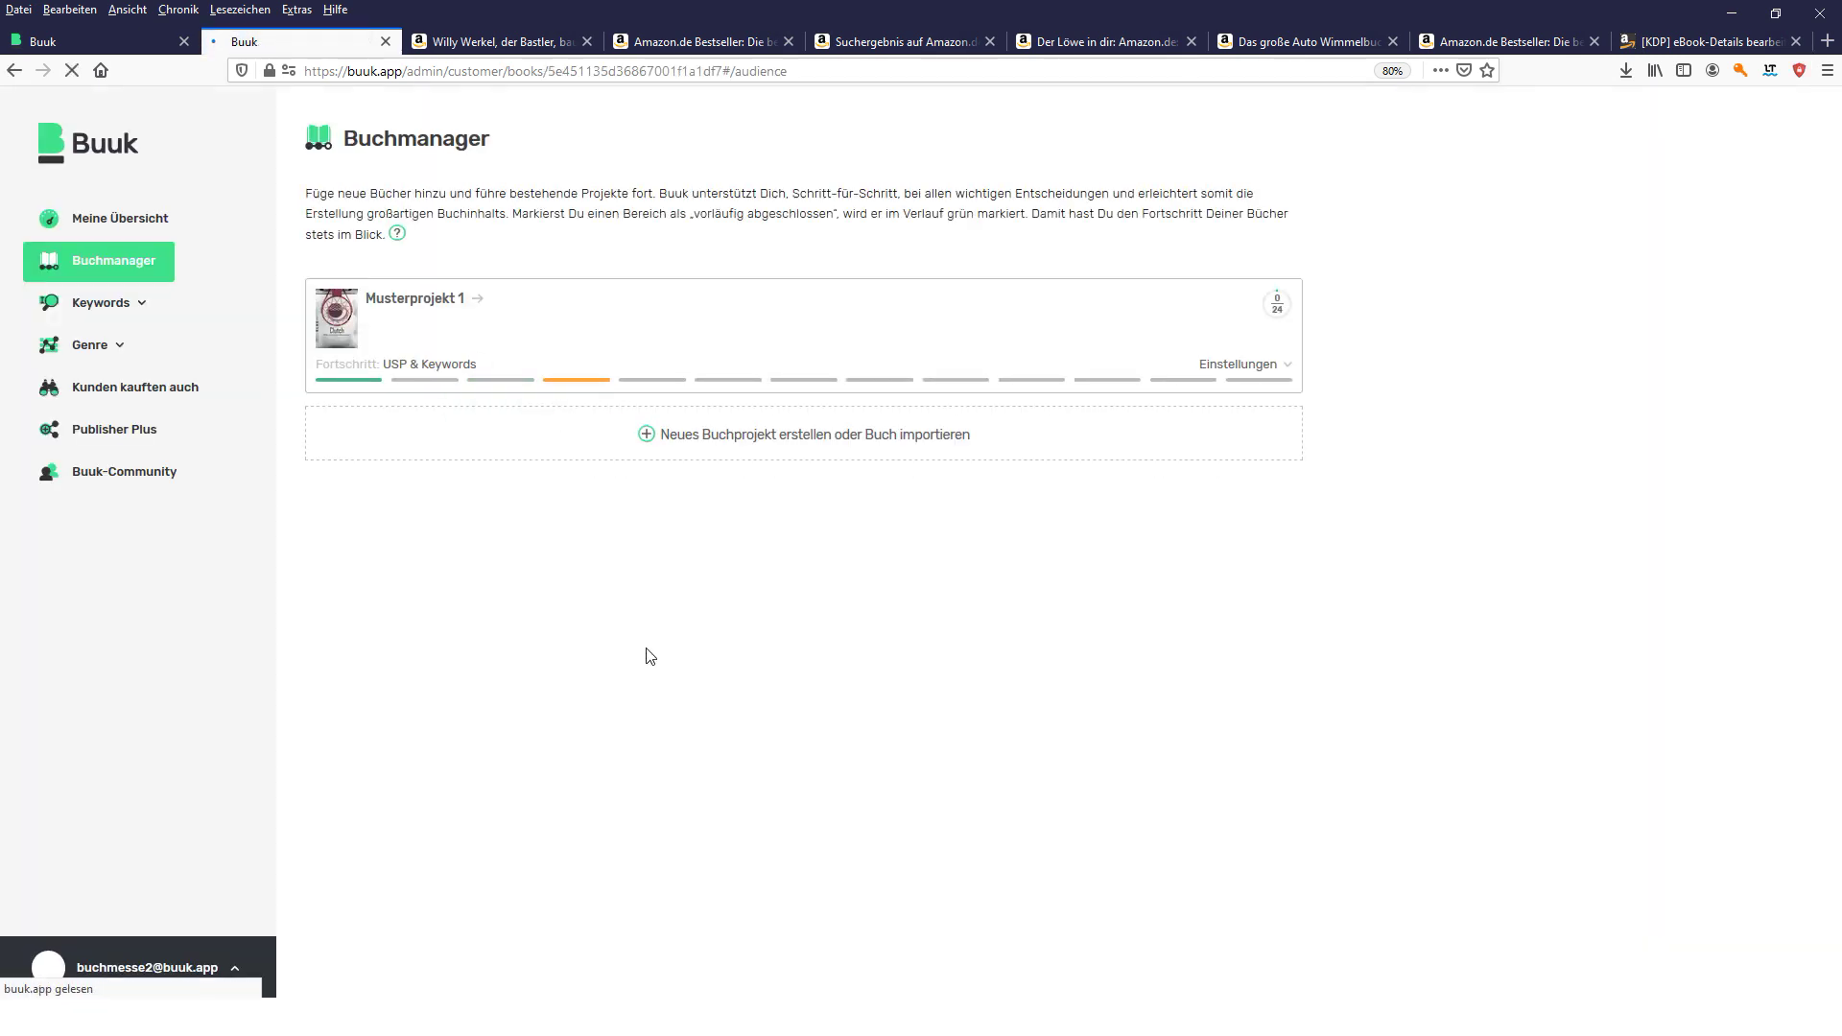
pyautogui.scroll(-5, 645, 646)
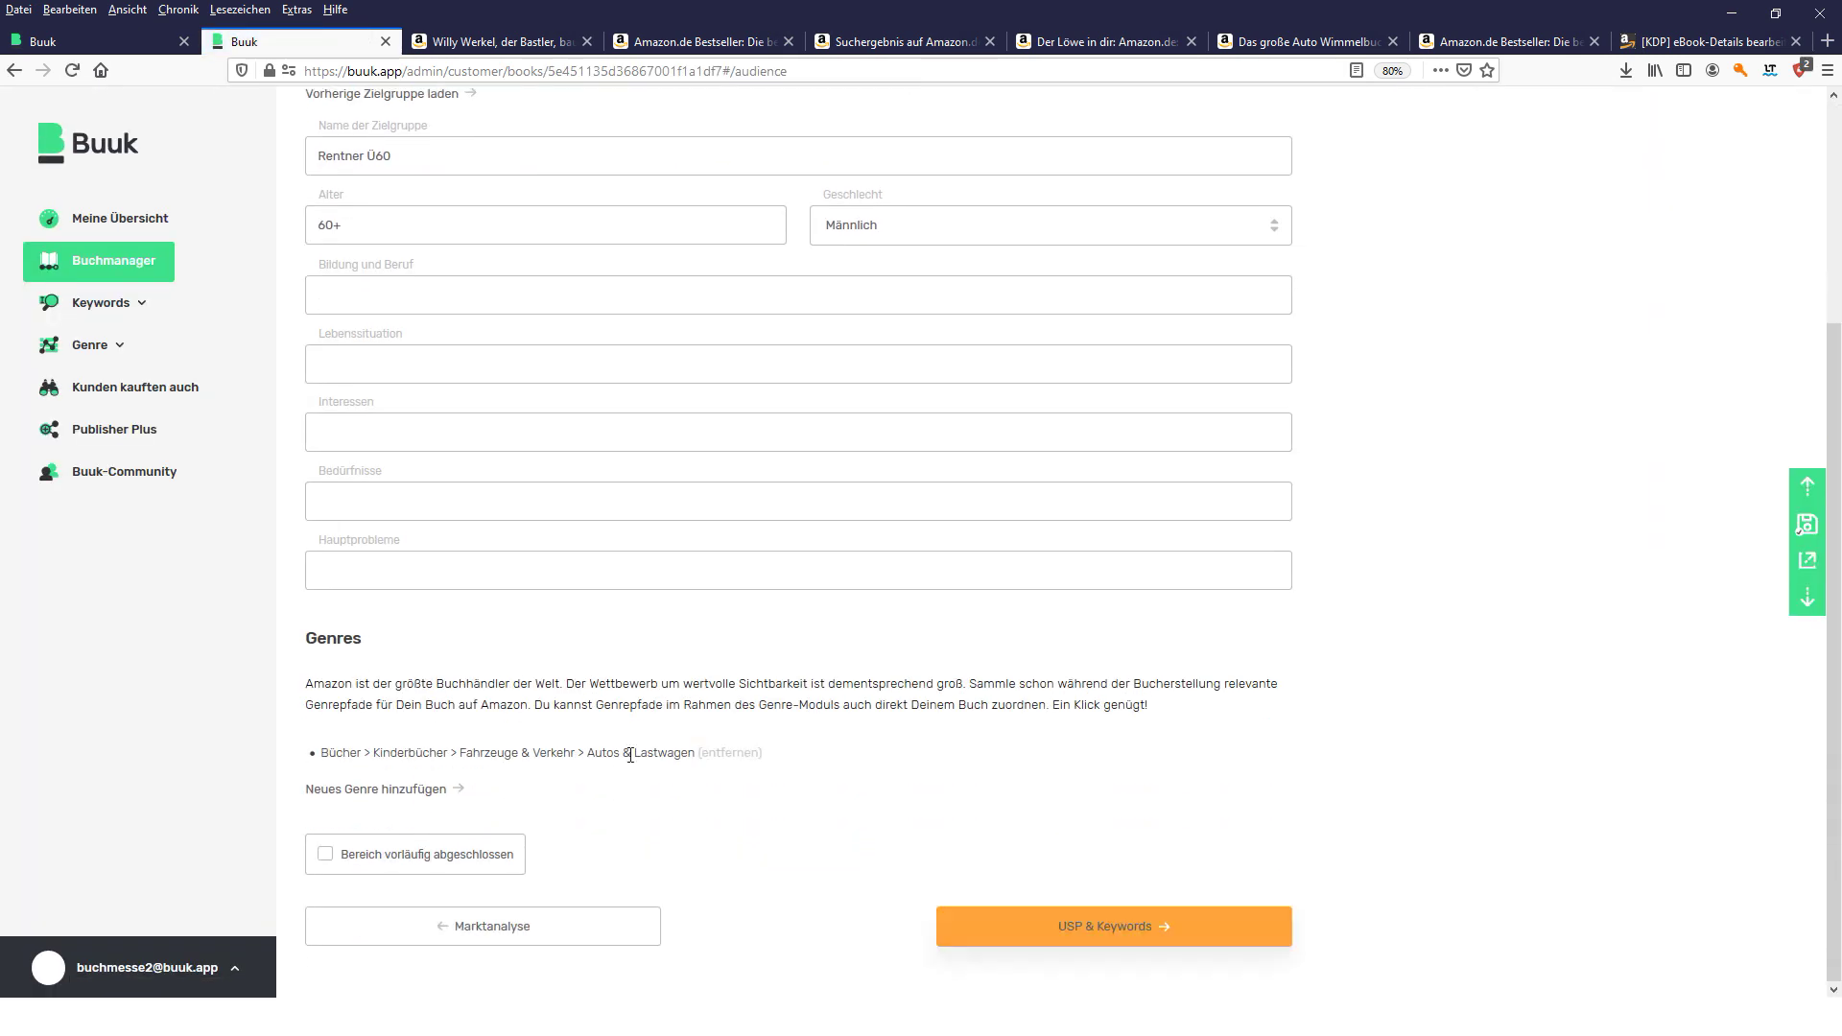
pyautogui.moveTo(698, 755); pyautogui.dragTo(327, 755)
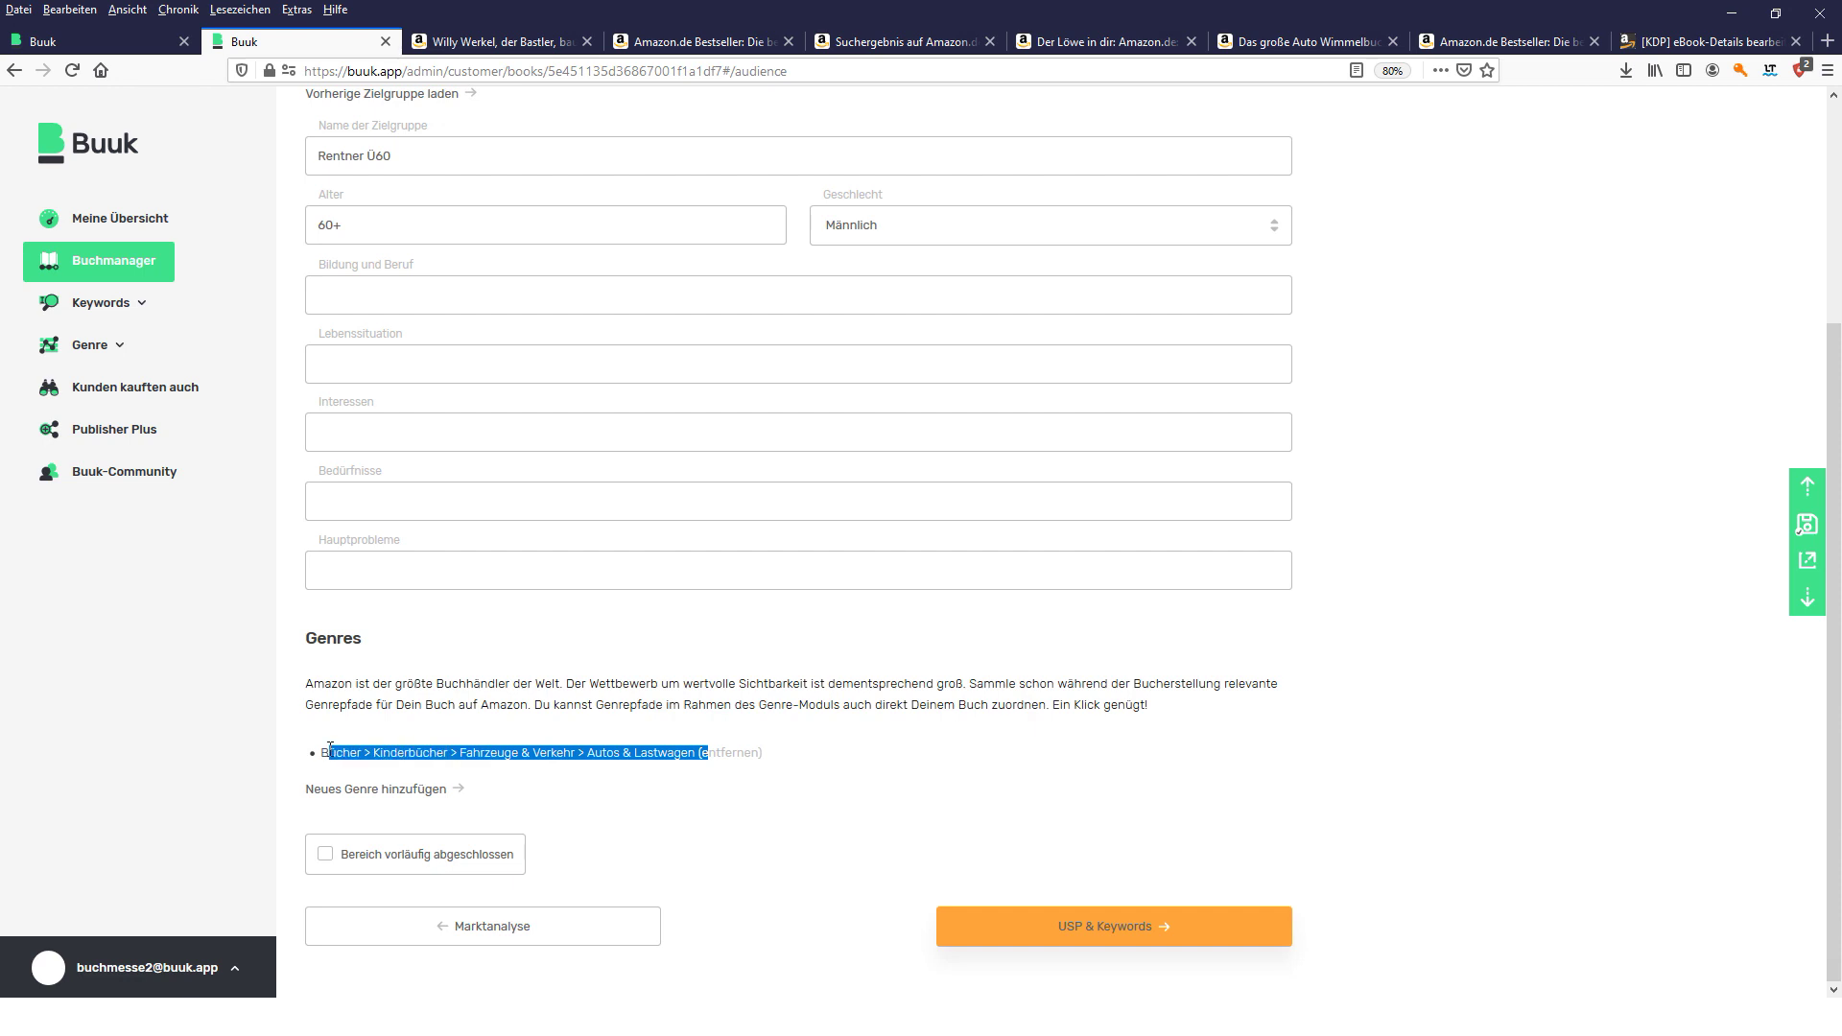
pyautogui.click(385, 42)
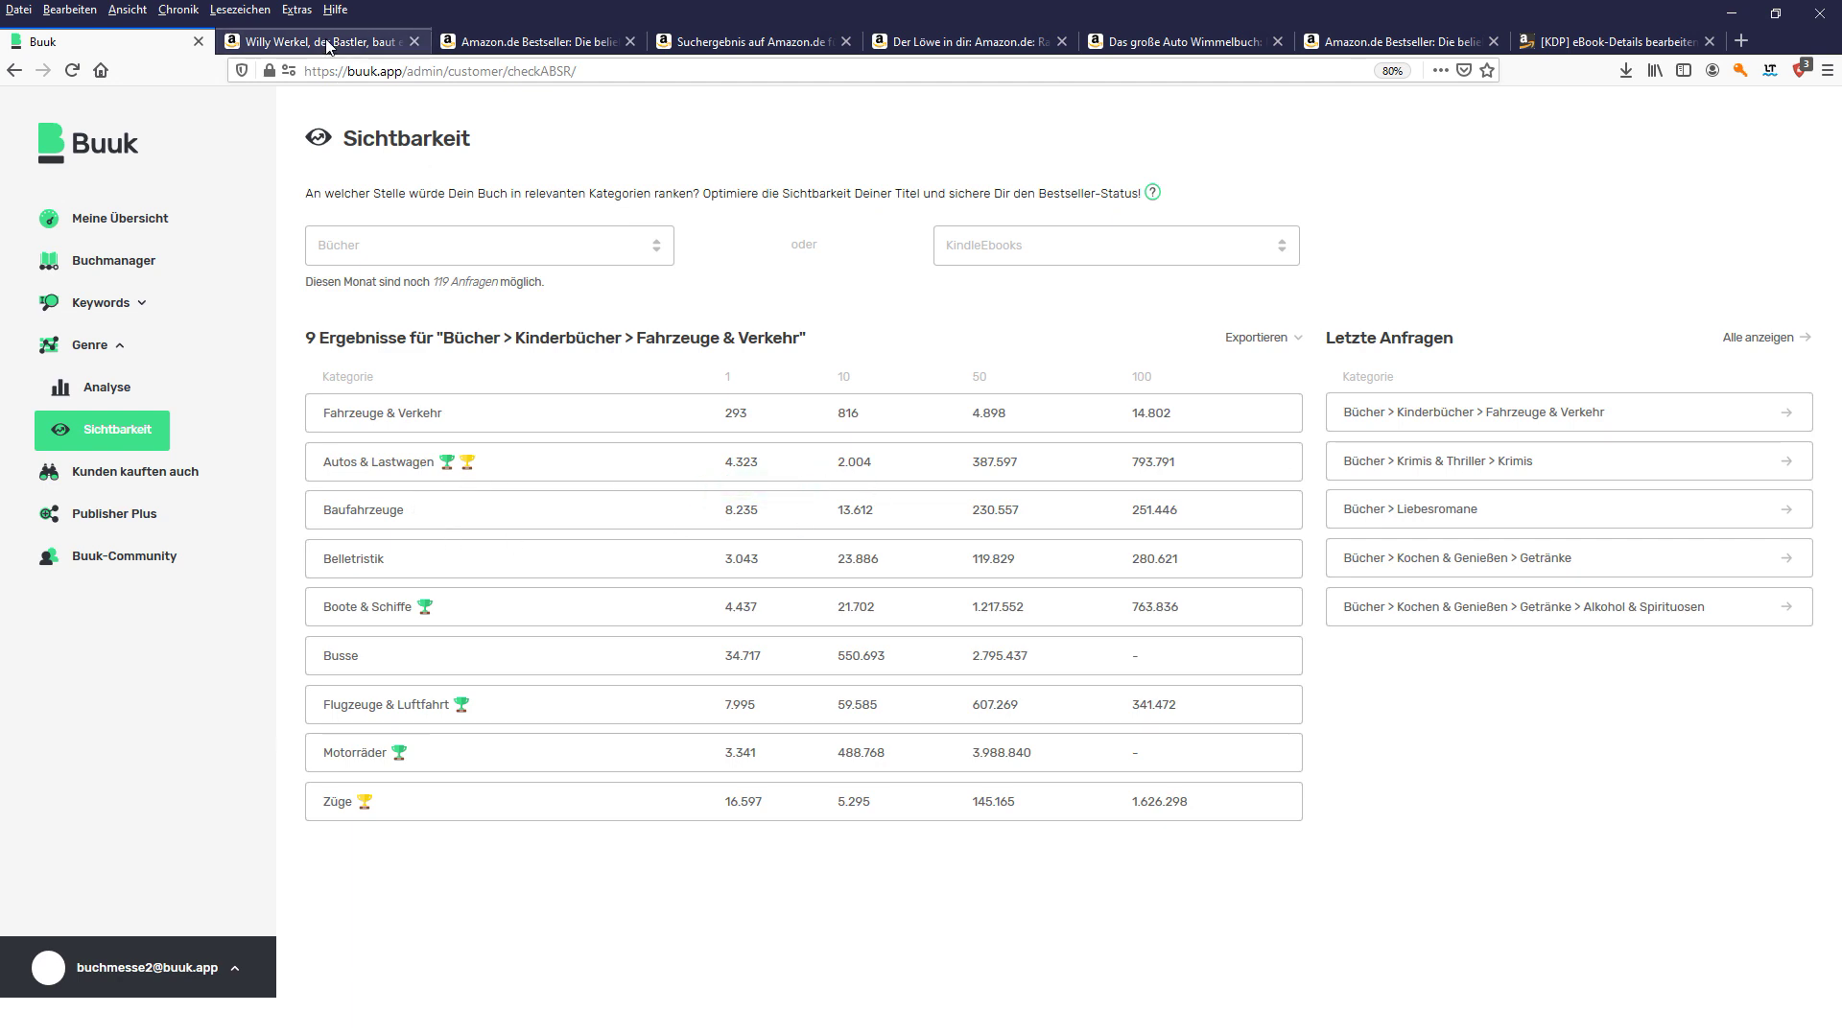
# - Check the selected category on the KDP eBook details page and highlight the sub-genre ranks of Der Löwe in dir on Amazon
pyautogui.click(1612, 41)
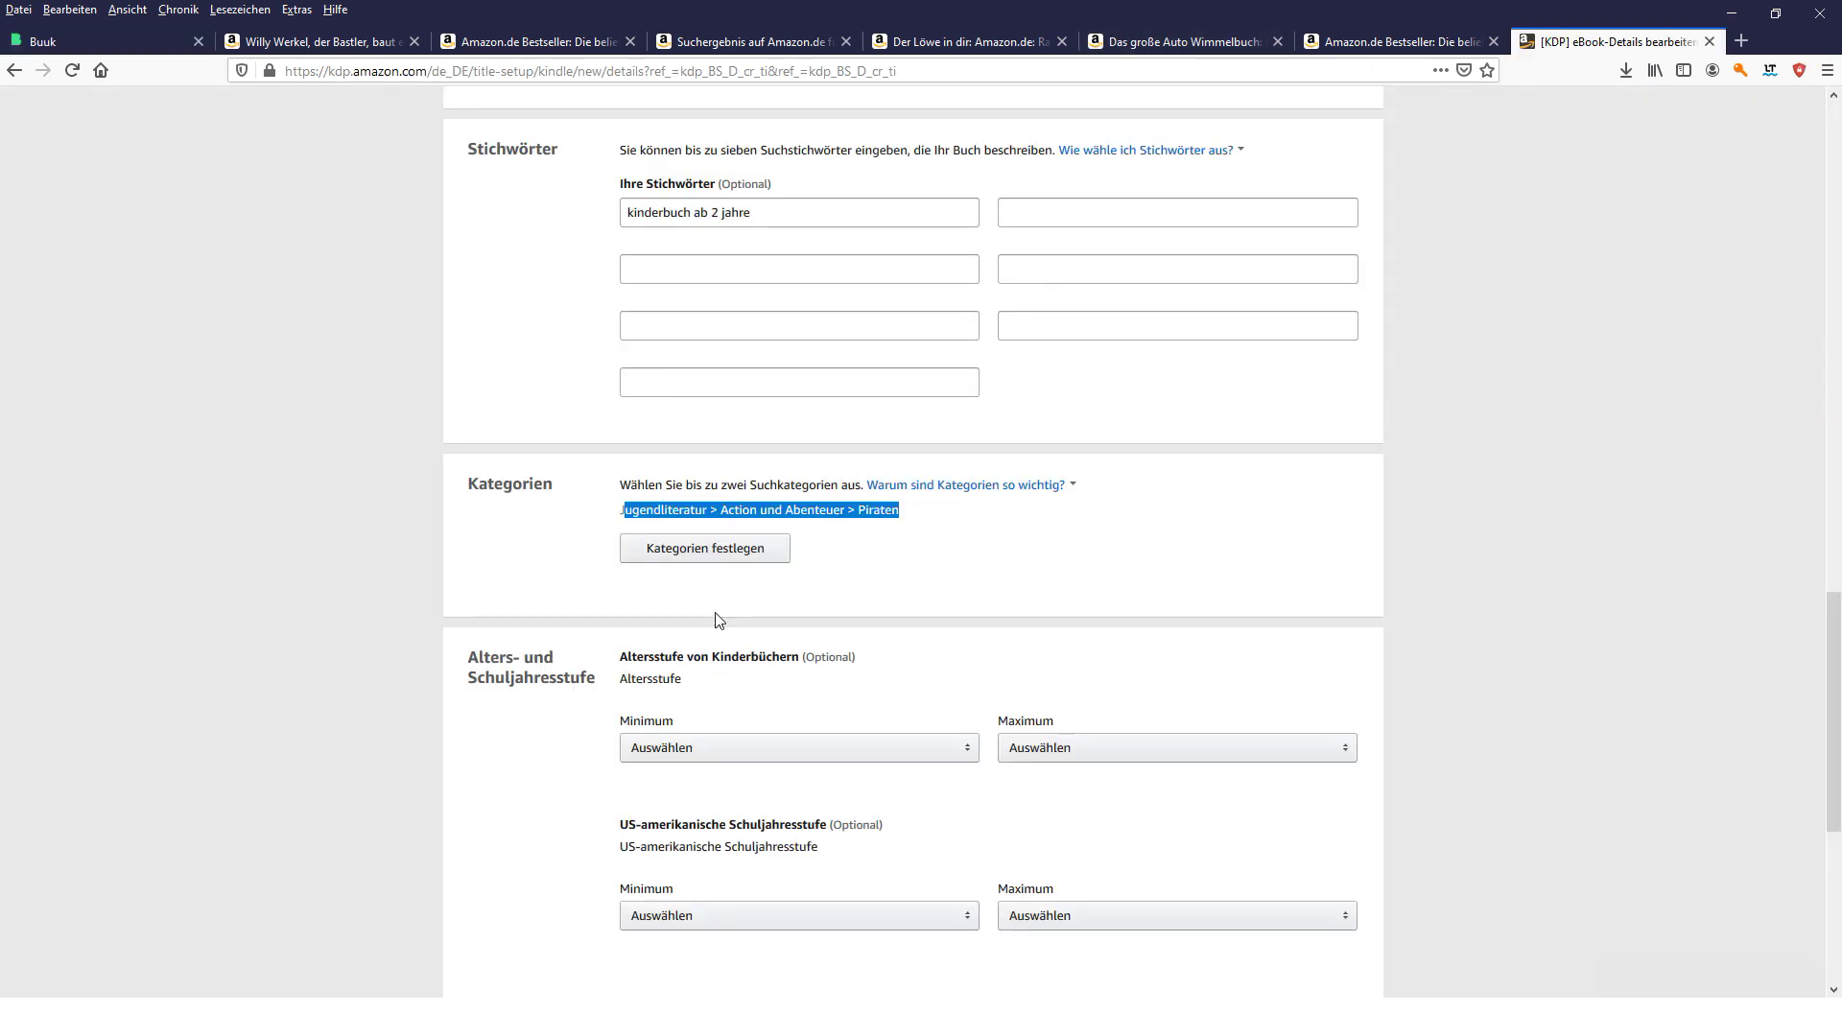
pyautogui.click(846, 509)
pyautogui.click(533, 41)
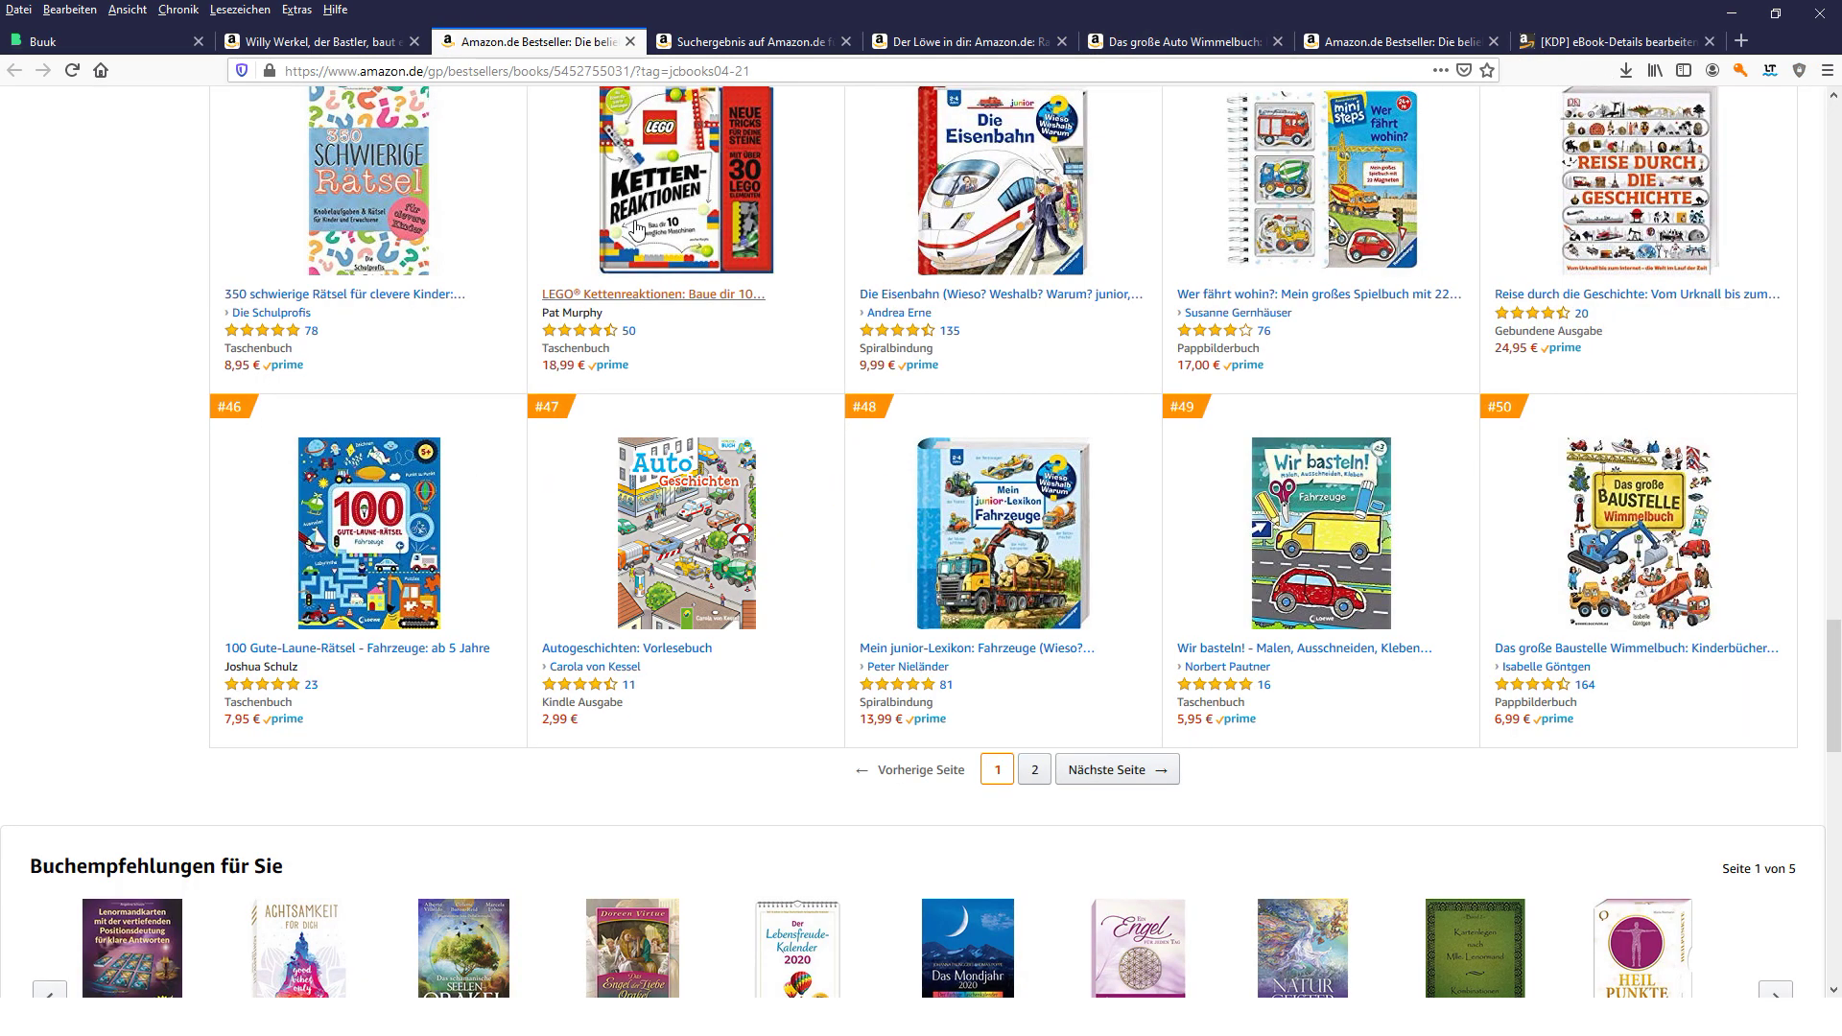
pyautogui.click(744, 42)
pyautogui.click(964, 41)
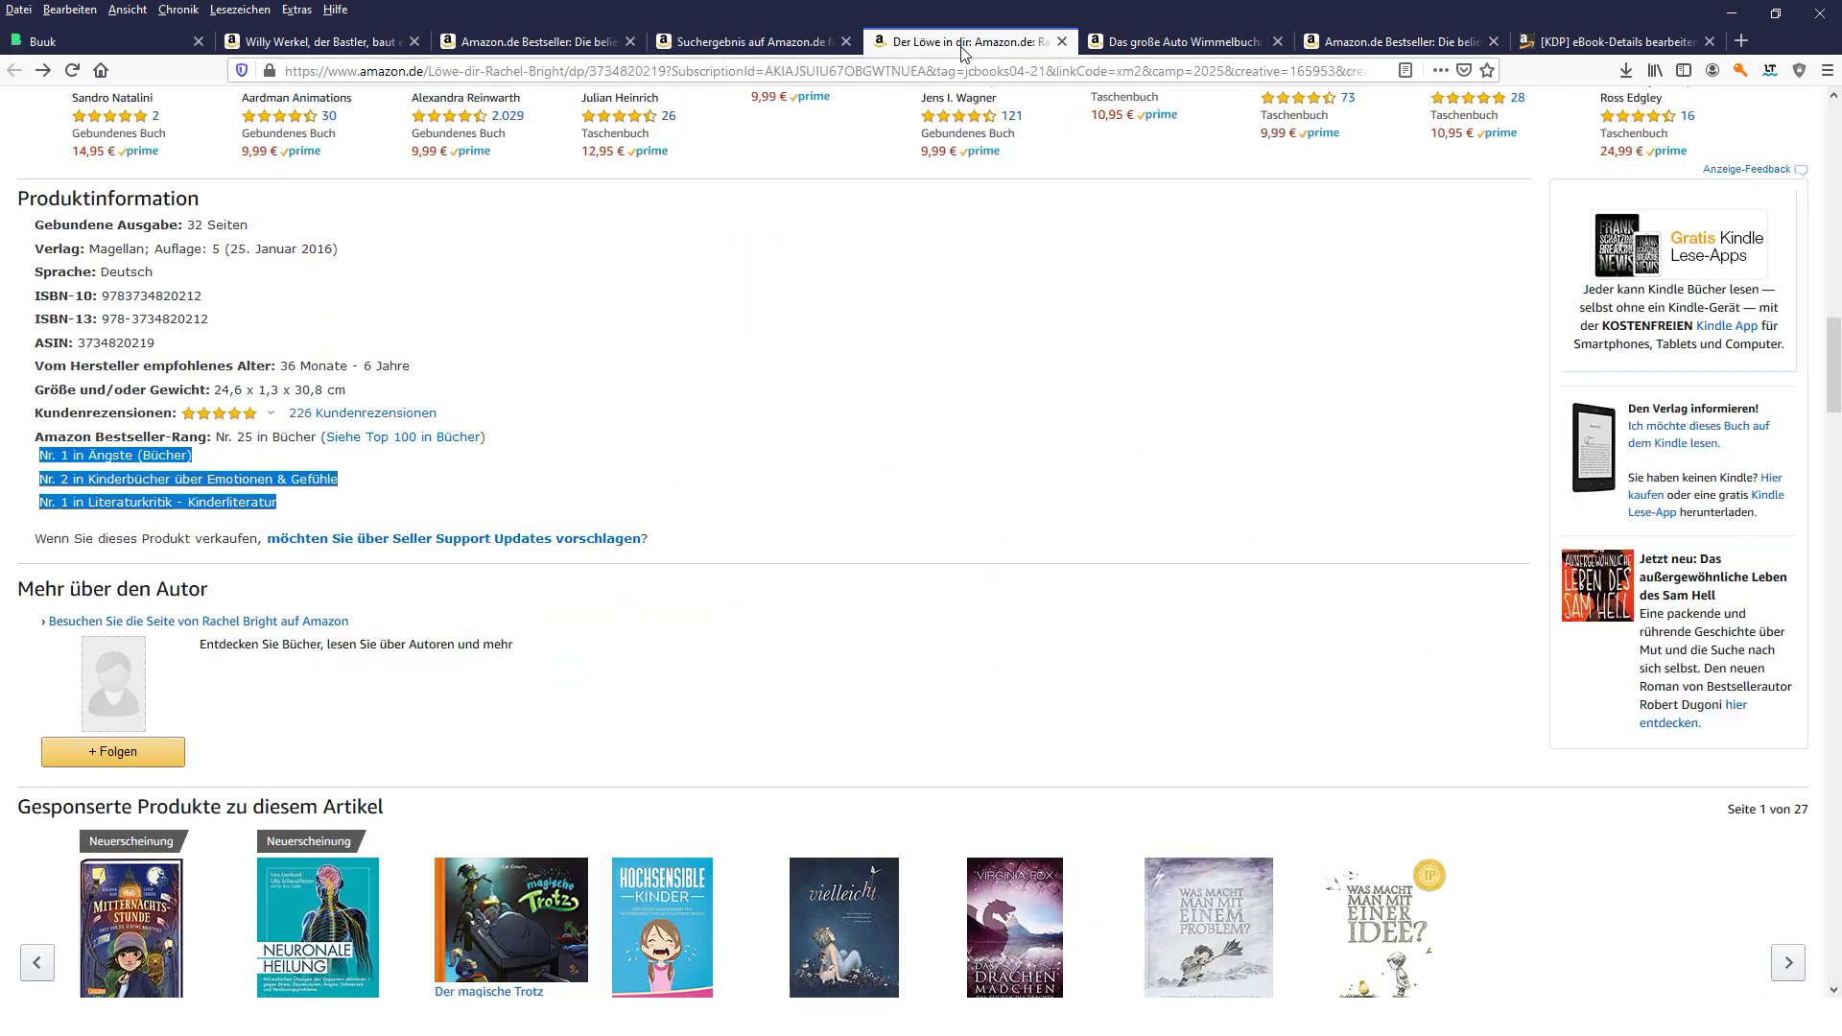
pyautogui.click(26, 458)
pyautogui.moveTo(23, 452); pyautogui.dragTo(290, 506)
pyautogui.click(309, 515)
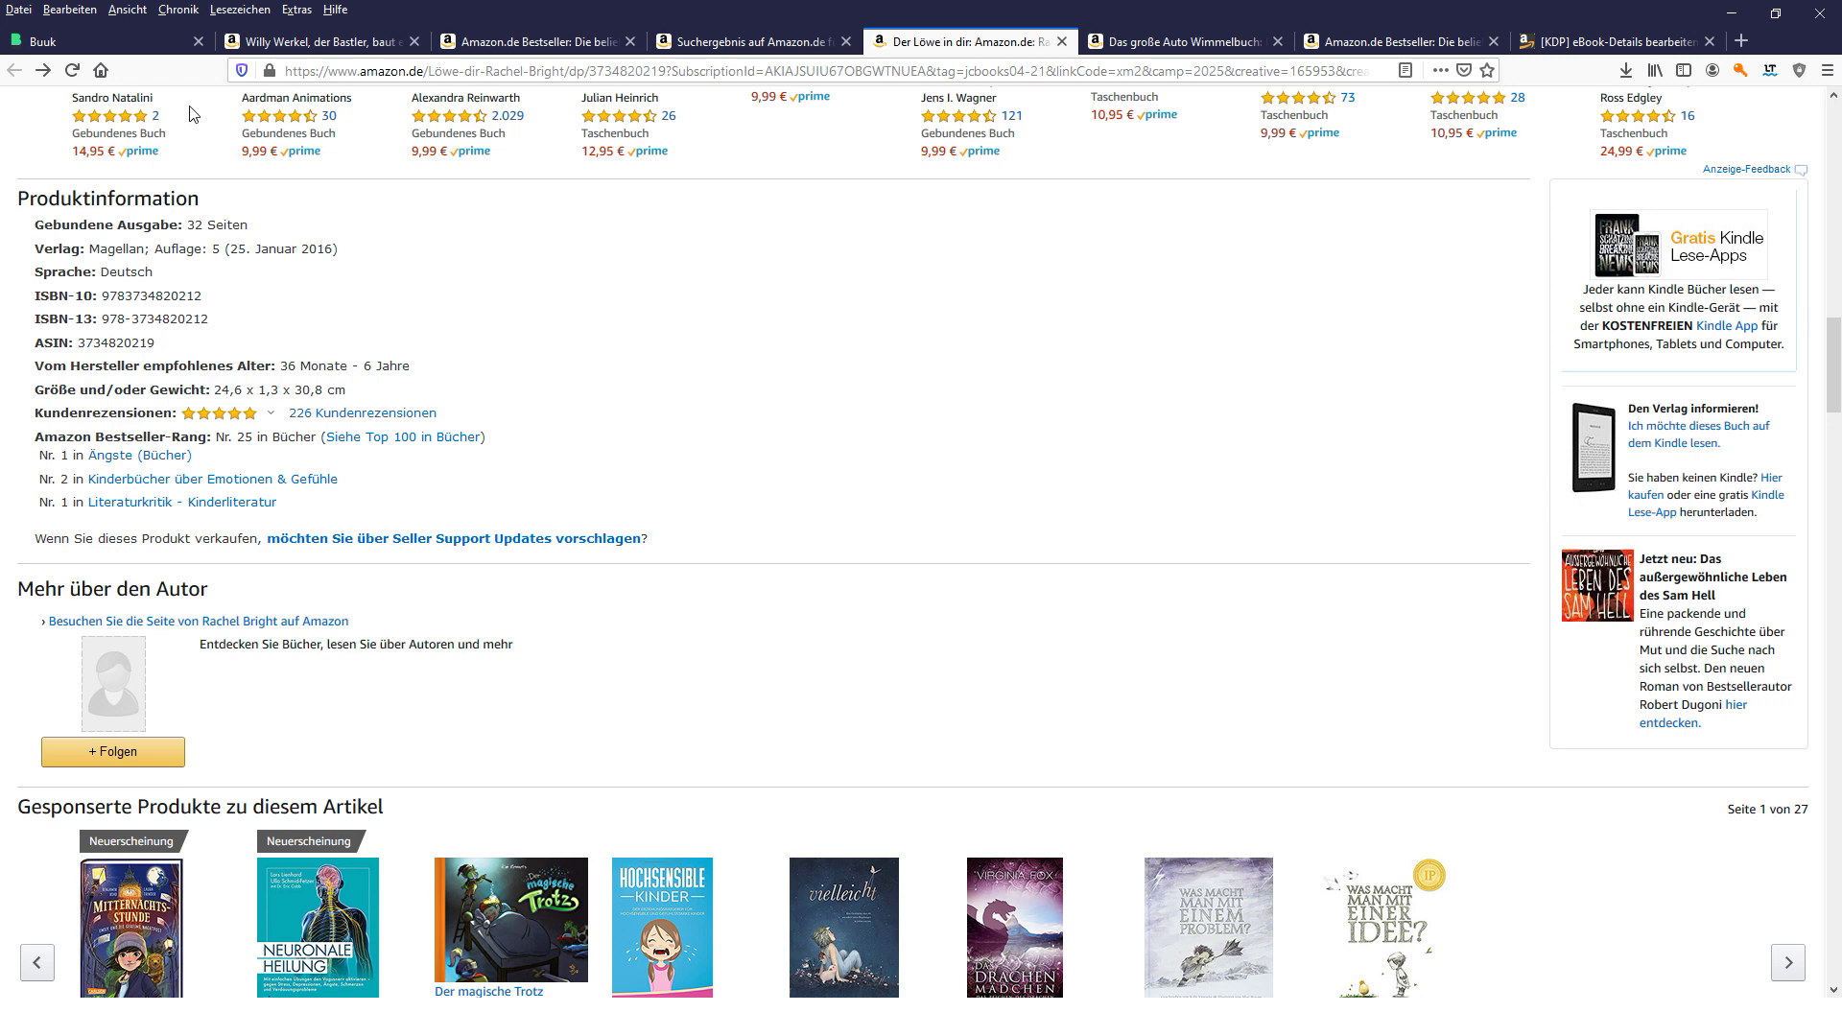
# - Return to Buuk's Sichtbarkeit results and highlight the Busse category's entries for positions 1 and 100
pyautogui.click(140, 35)
pyautogui.moveTo(500, 431)
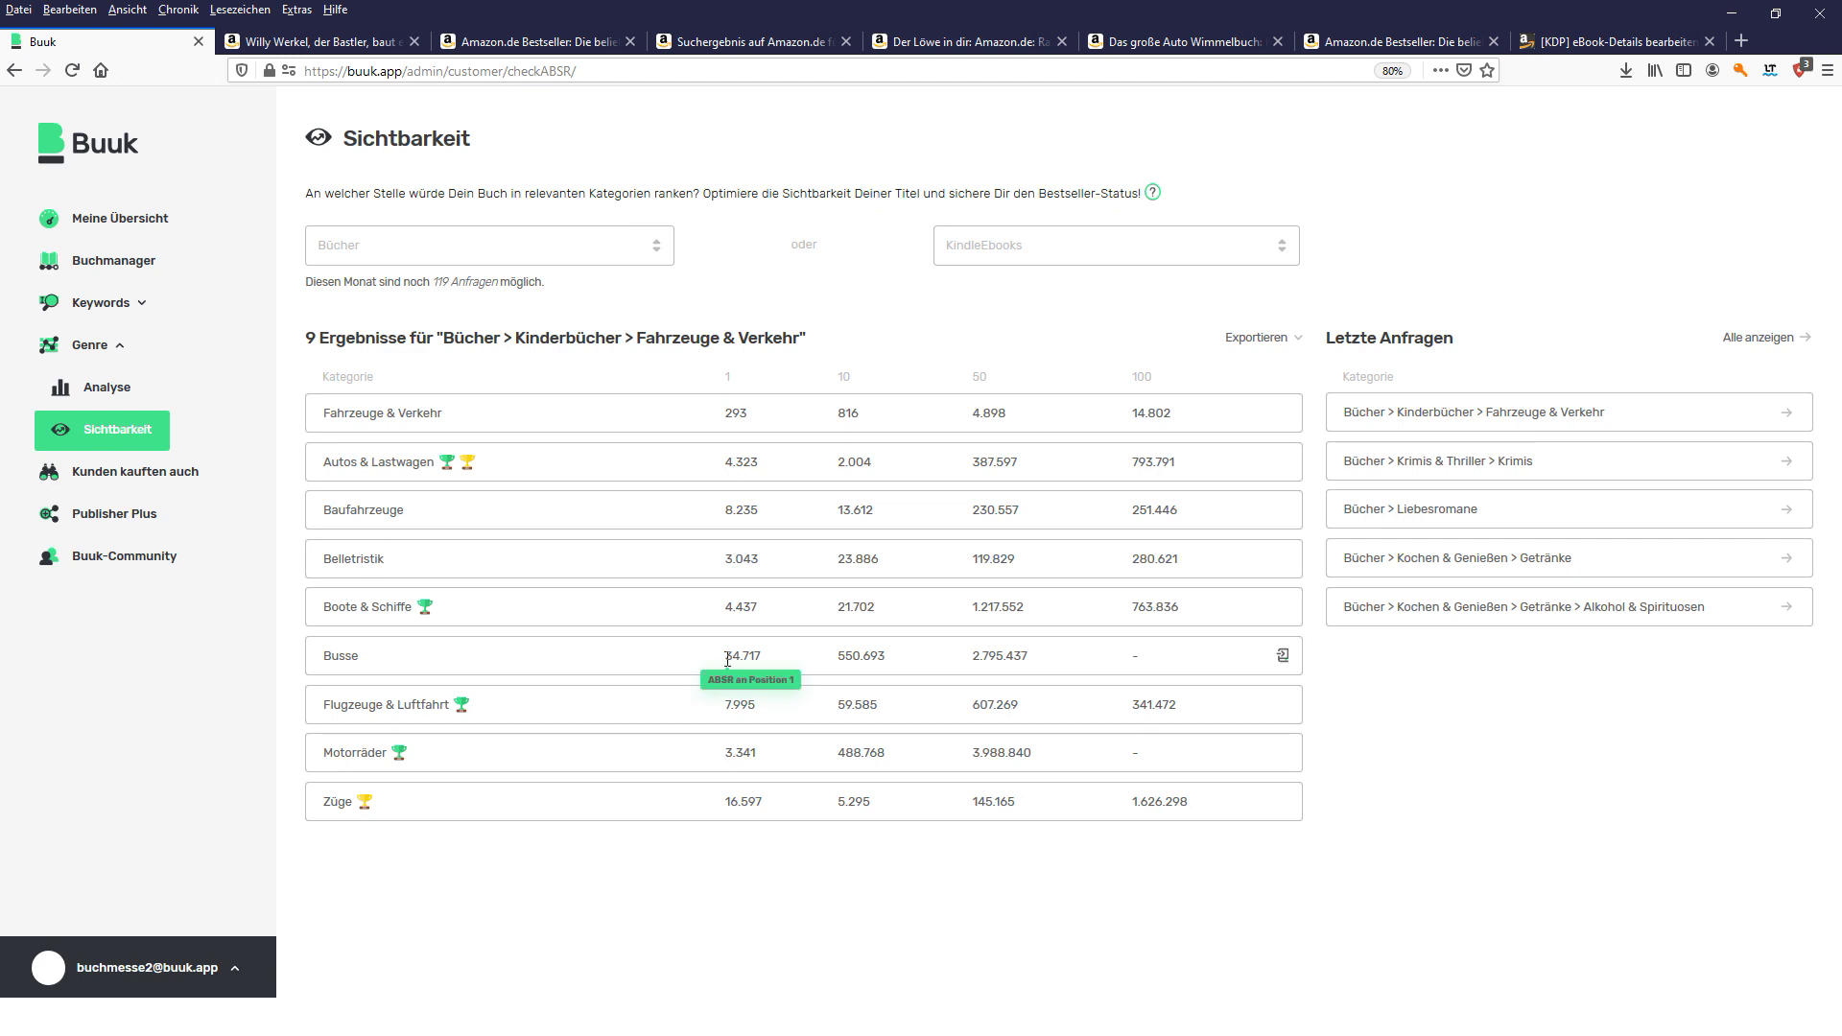
pyautogui.moveTo(725, 657); pyautogui.dragTo(762, 660)
pyautogui.click(733, 650)
pyautogui.moveTo(725, 655); pyautogui.dragTo(768, 661)
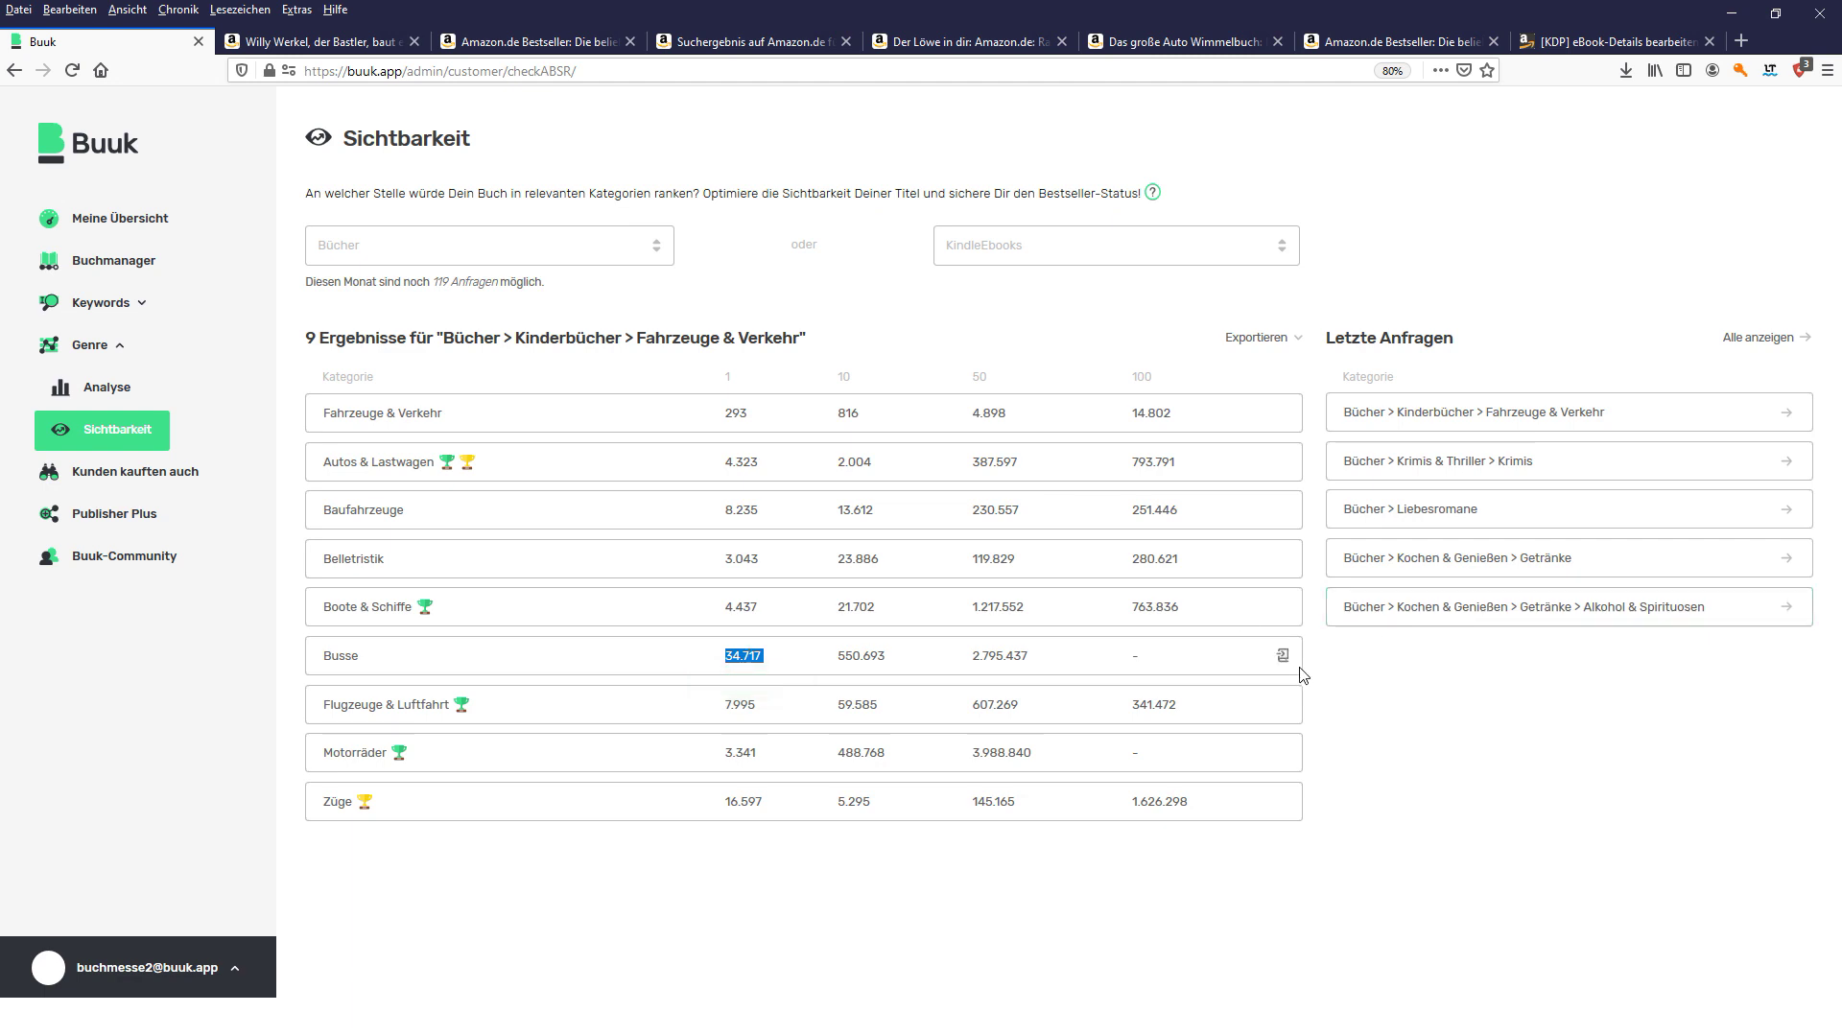
pyautogui.doubleClick(1135, 656)
# - Highlight the Motorräder category's ABSR for position 10 and add that genre to Musterprojekt 1
pyautogui.moveTo(837, 761)
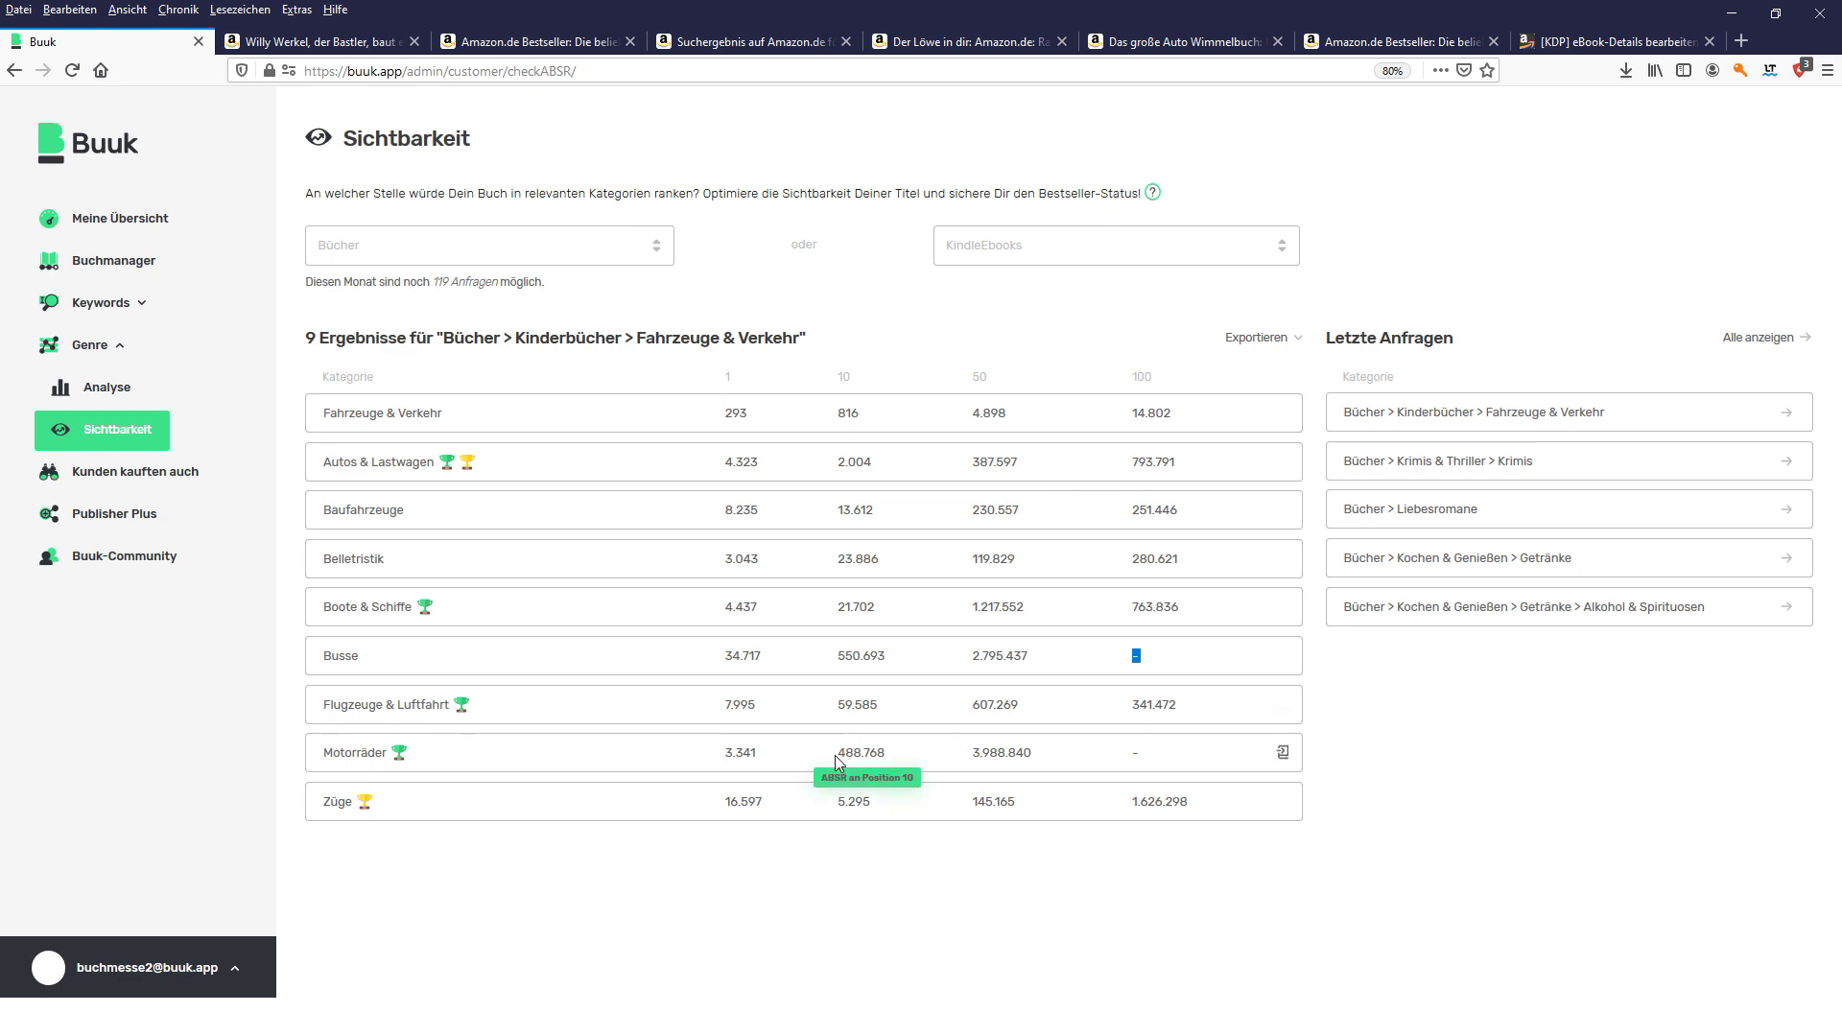
pyautogui.moveTo(836, 756); pyautogui.dragTo(886, 758)
pyautogui.click(1283, 753)
pyautogui.click(887, 235)
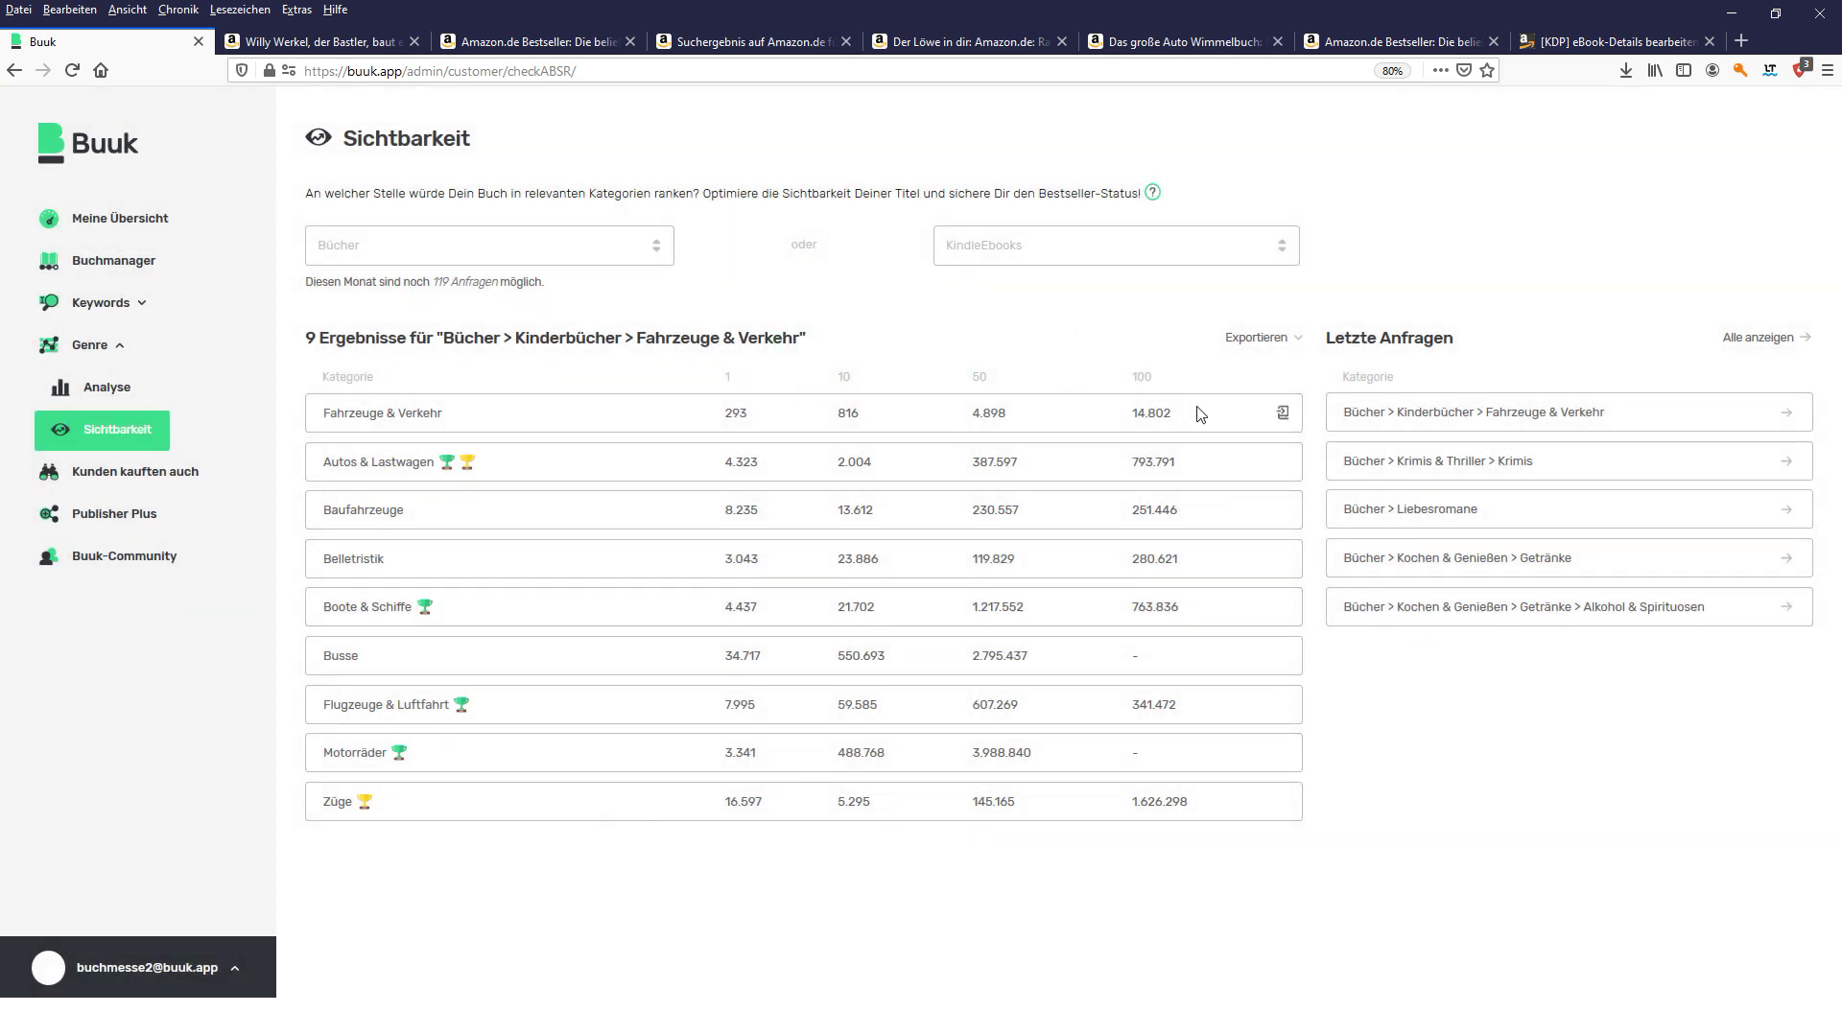
# - Switch to the KDP eBook details page and look through its form down to the publishing options
pyautogui.moveTo(1195, 415)
pyautogui.moveTo(764, 744)
pyautogui.click(1591, 41)
pyautogui.scroll(-5, 1739, 526)
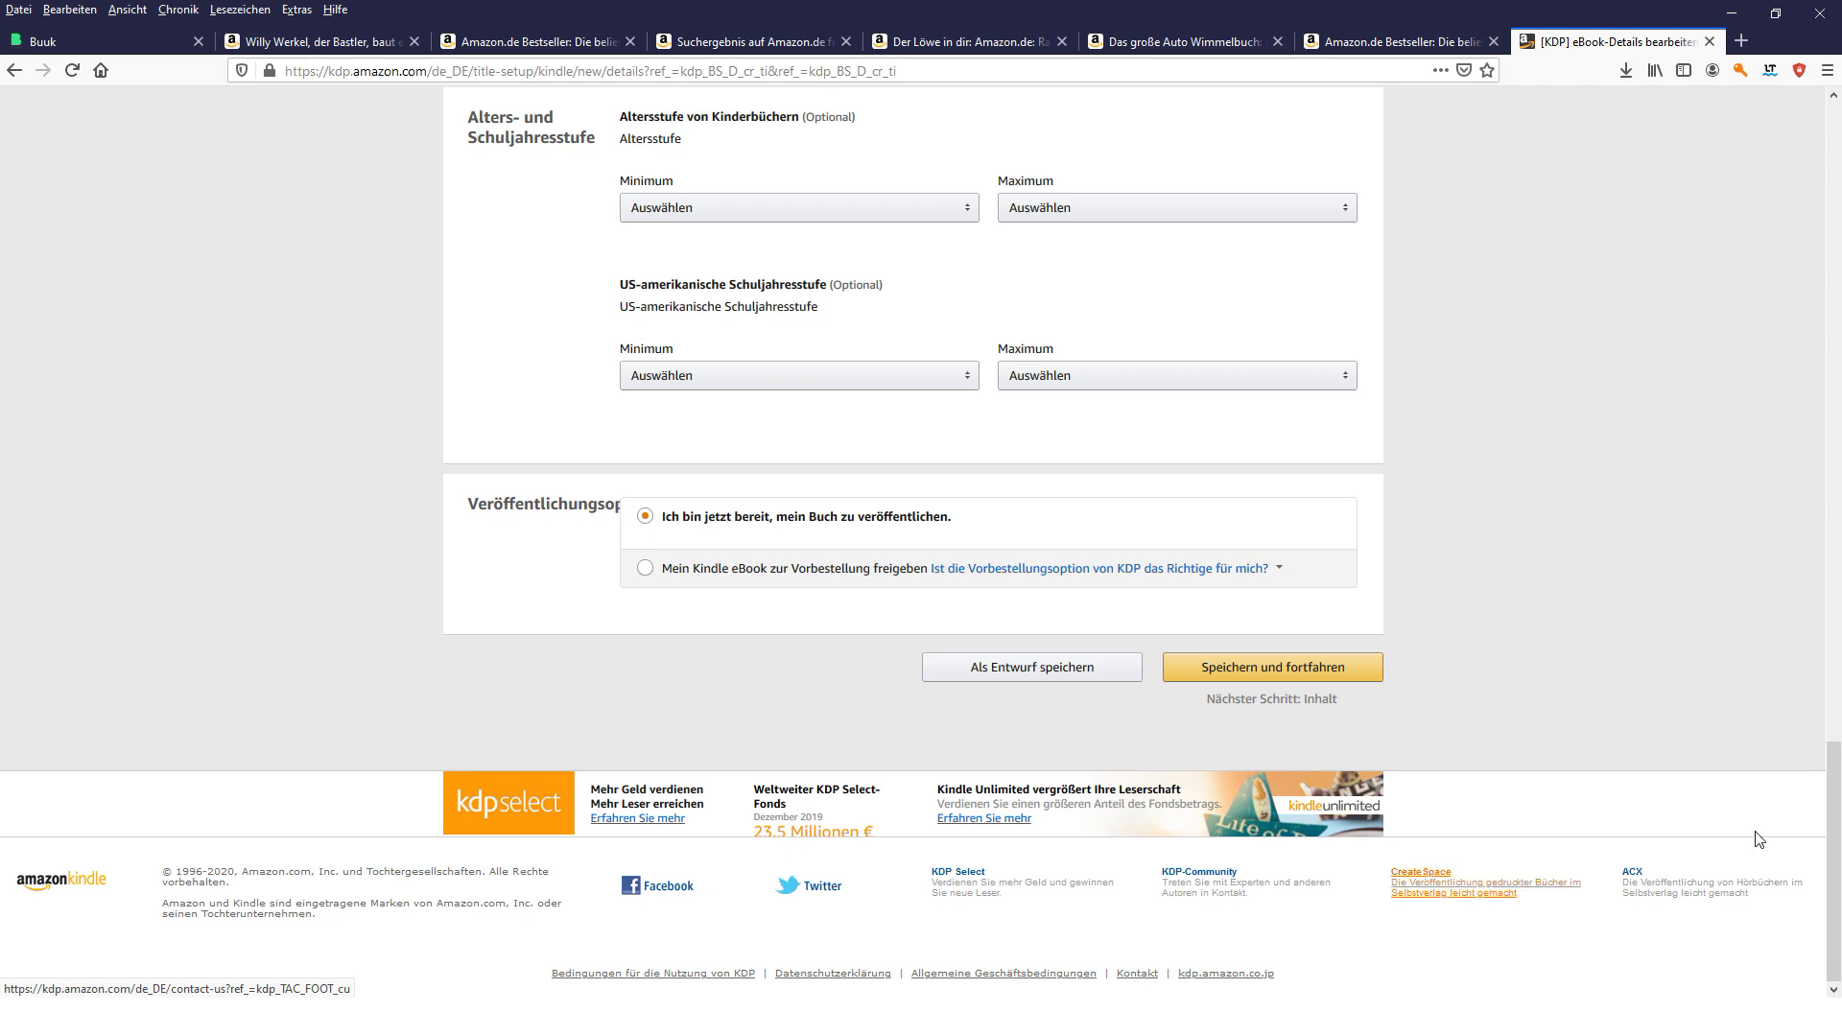
pyautogui.scroll(15, 1835, 671)
pyautogui.scroll(-15, 1839, 638)
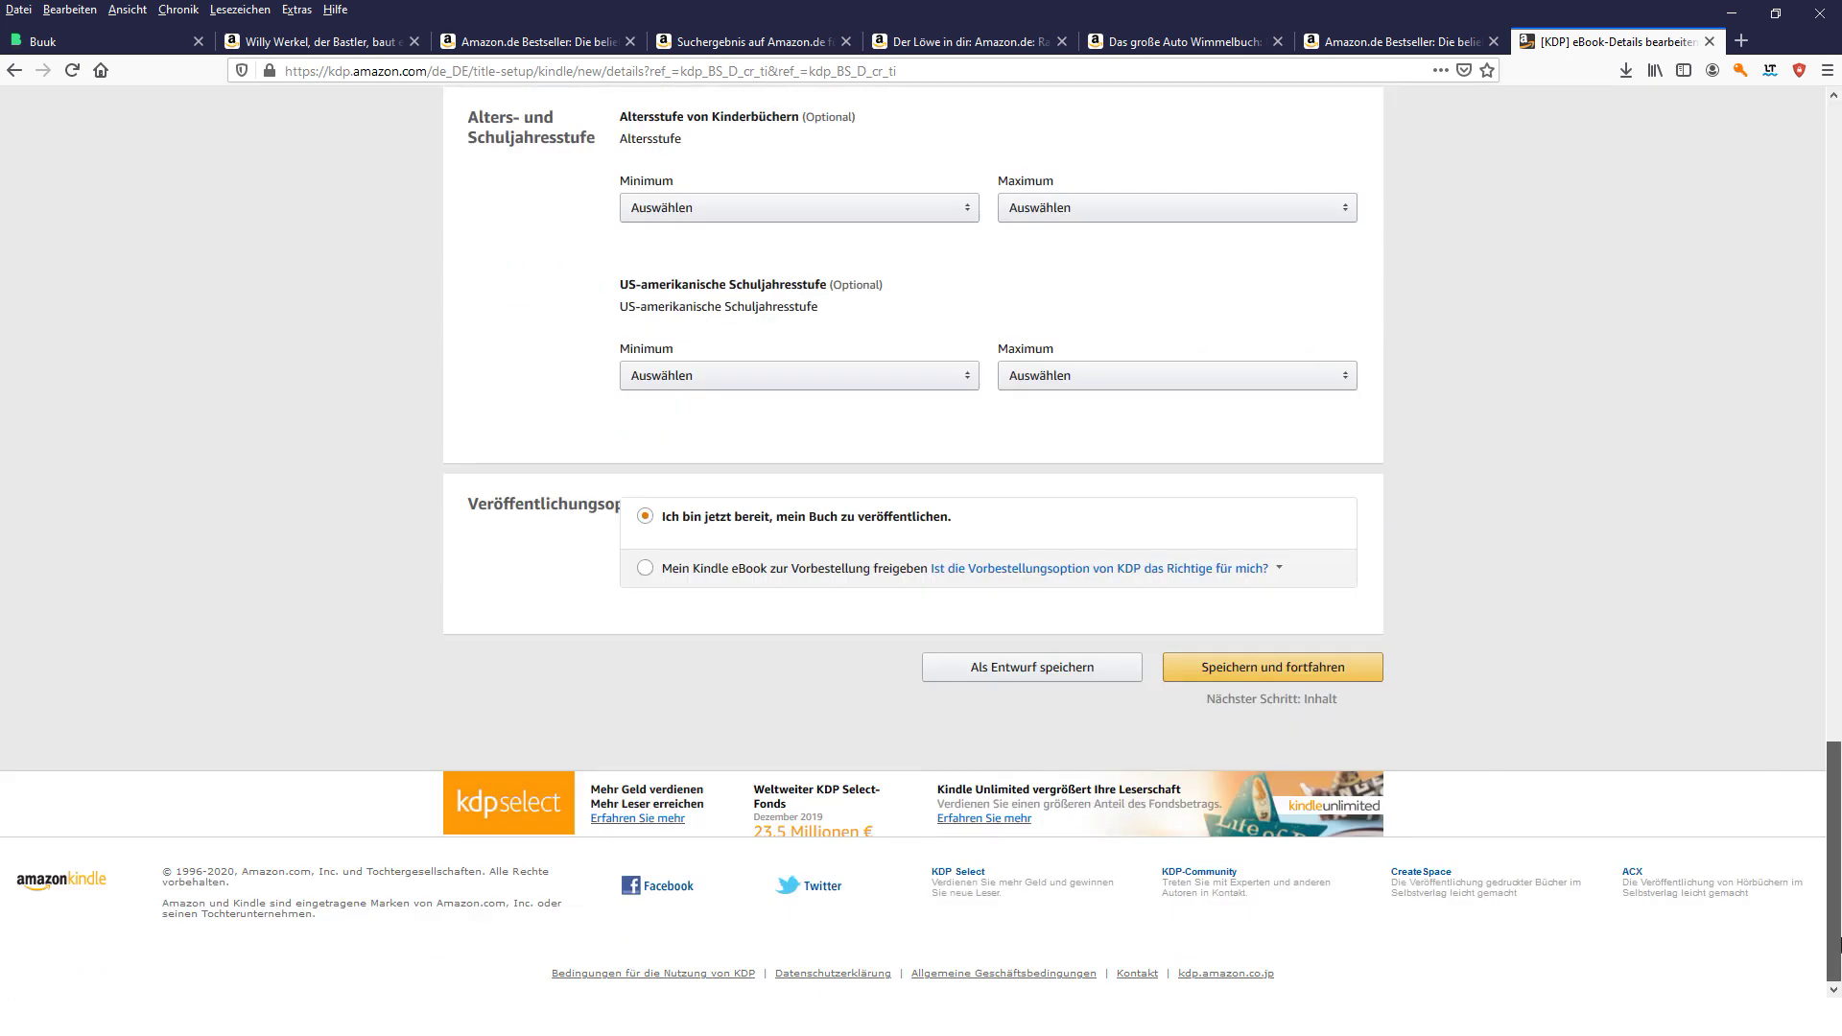
# - Open KDP's contact form for Amazon-Kategorien aktualisieren under Amazon Produktseite und erweiterter Vertrieb and start the first entry of categories to add
pyautogui.click(1139, 974)
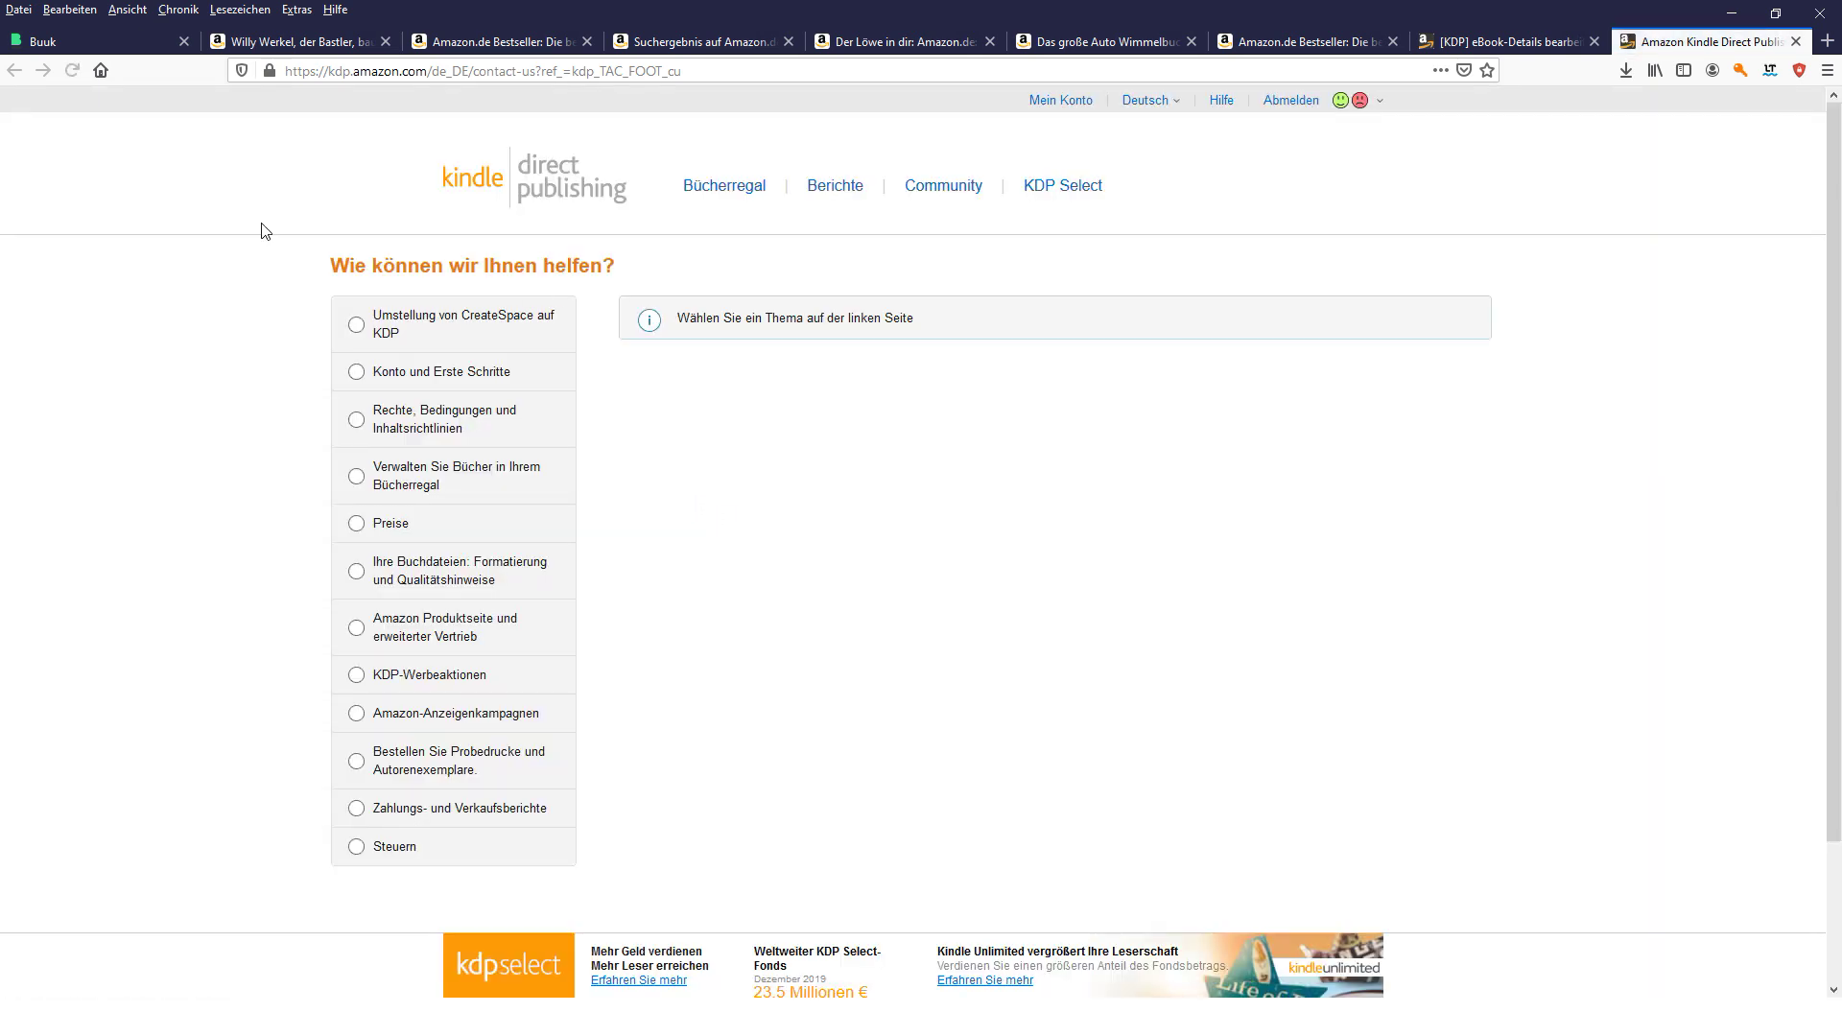
pyautogui.click(467, 636)
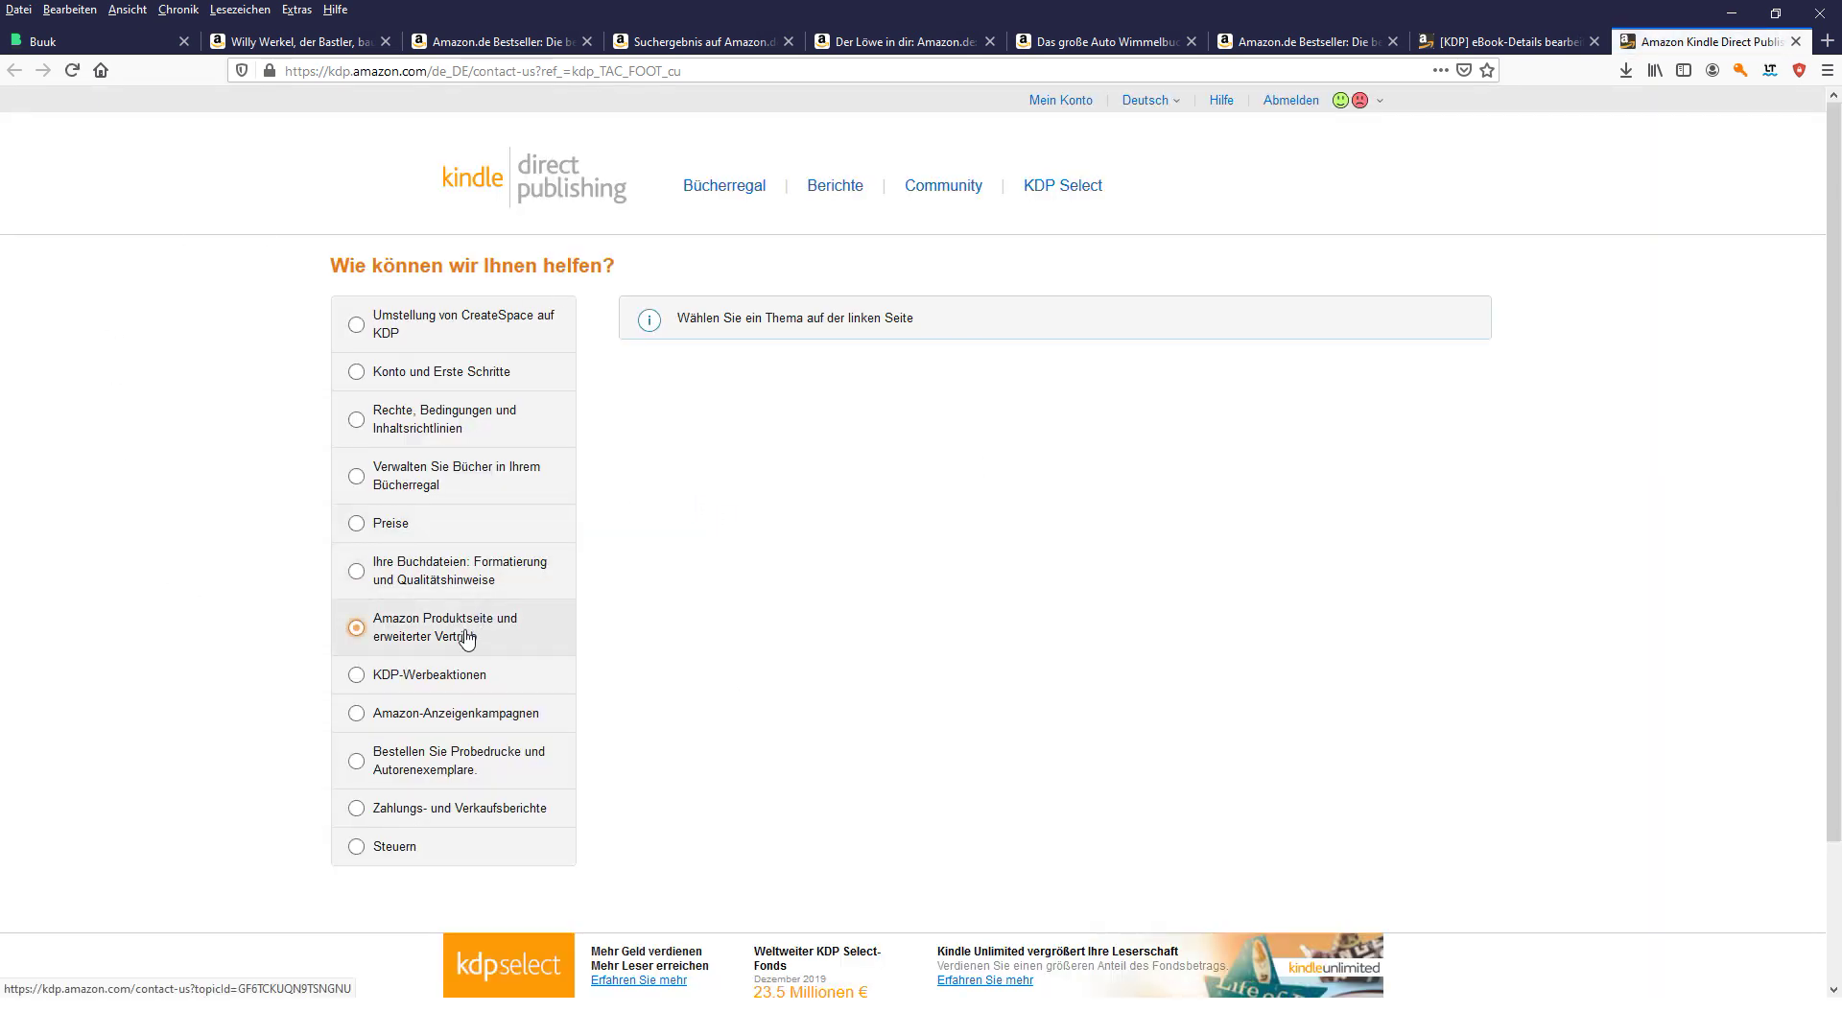
pyautogui.click(475, 673)
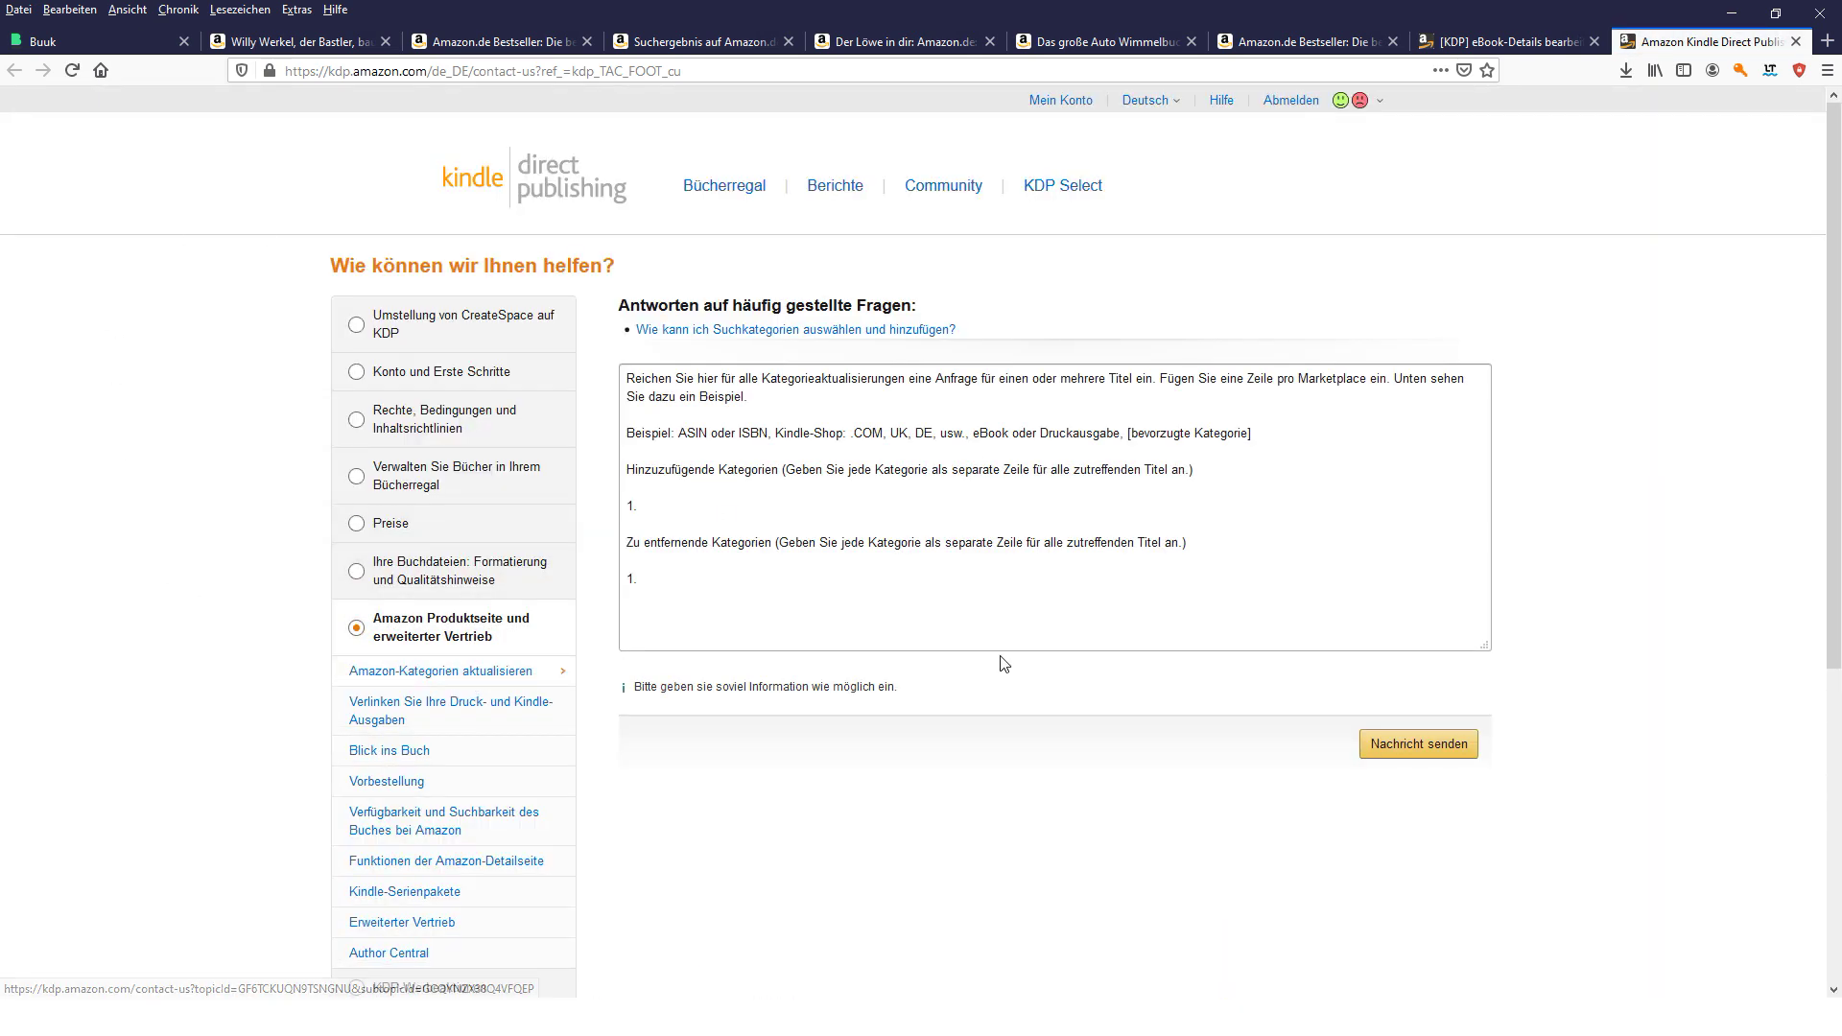
pyautogui.click(699, 505)
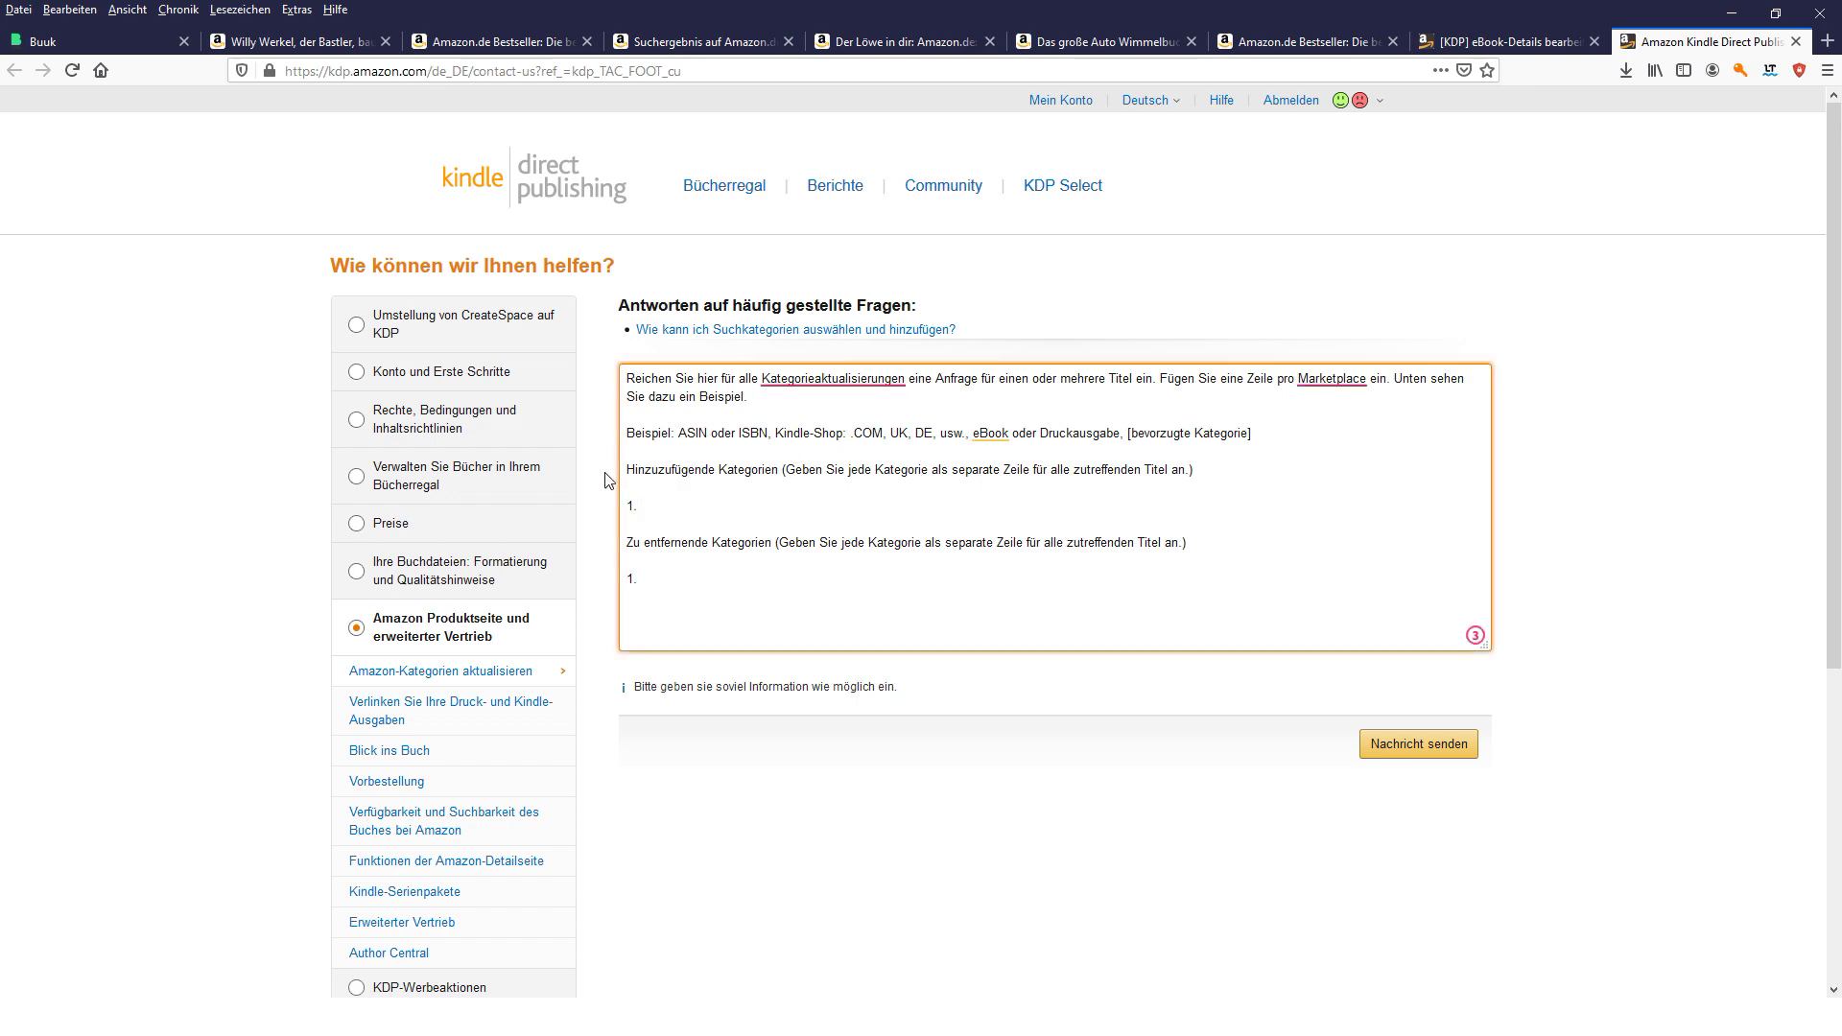
pyautogui.click(685, 46)
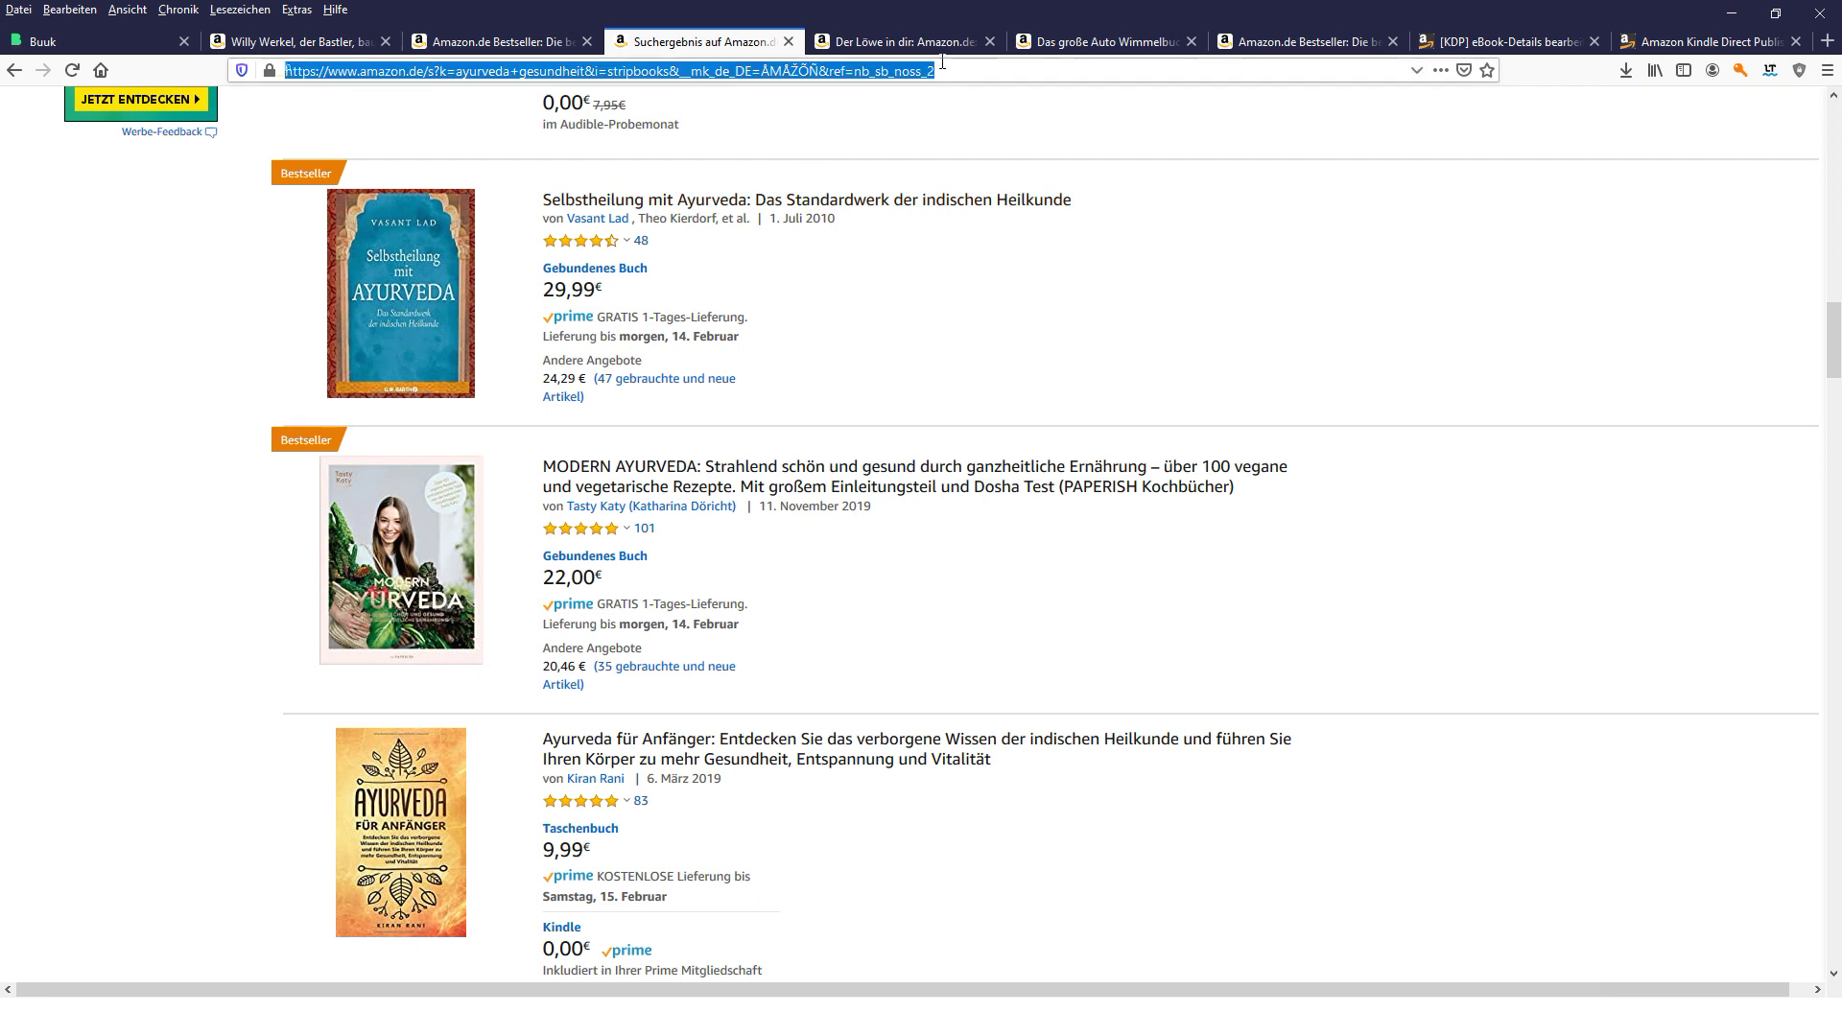
pyautogui.hotkey('ctrl', 'Tab')
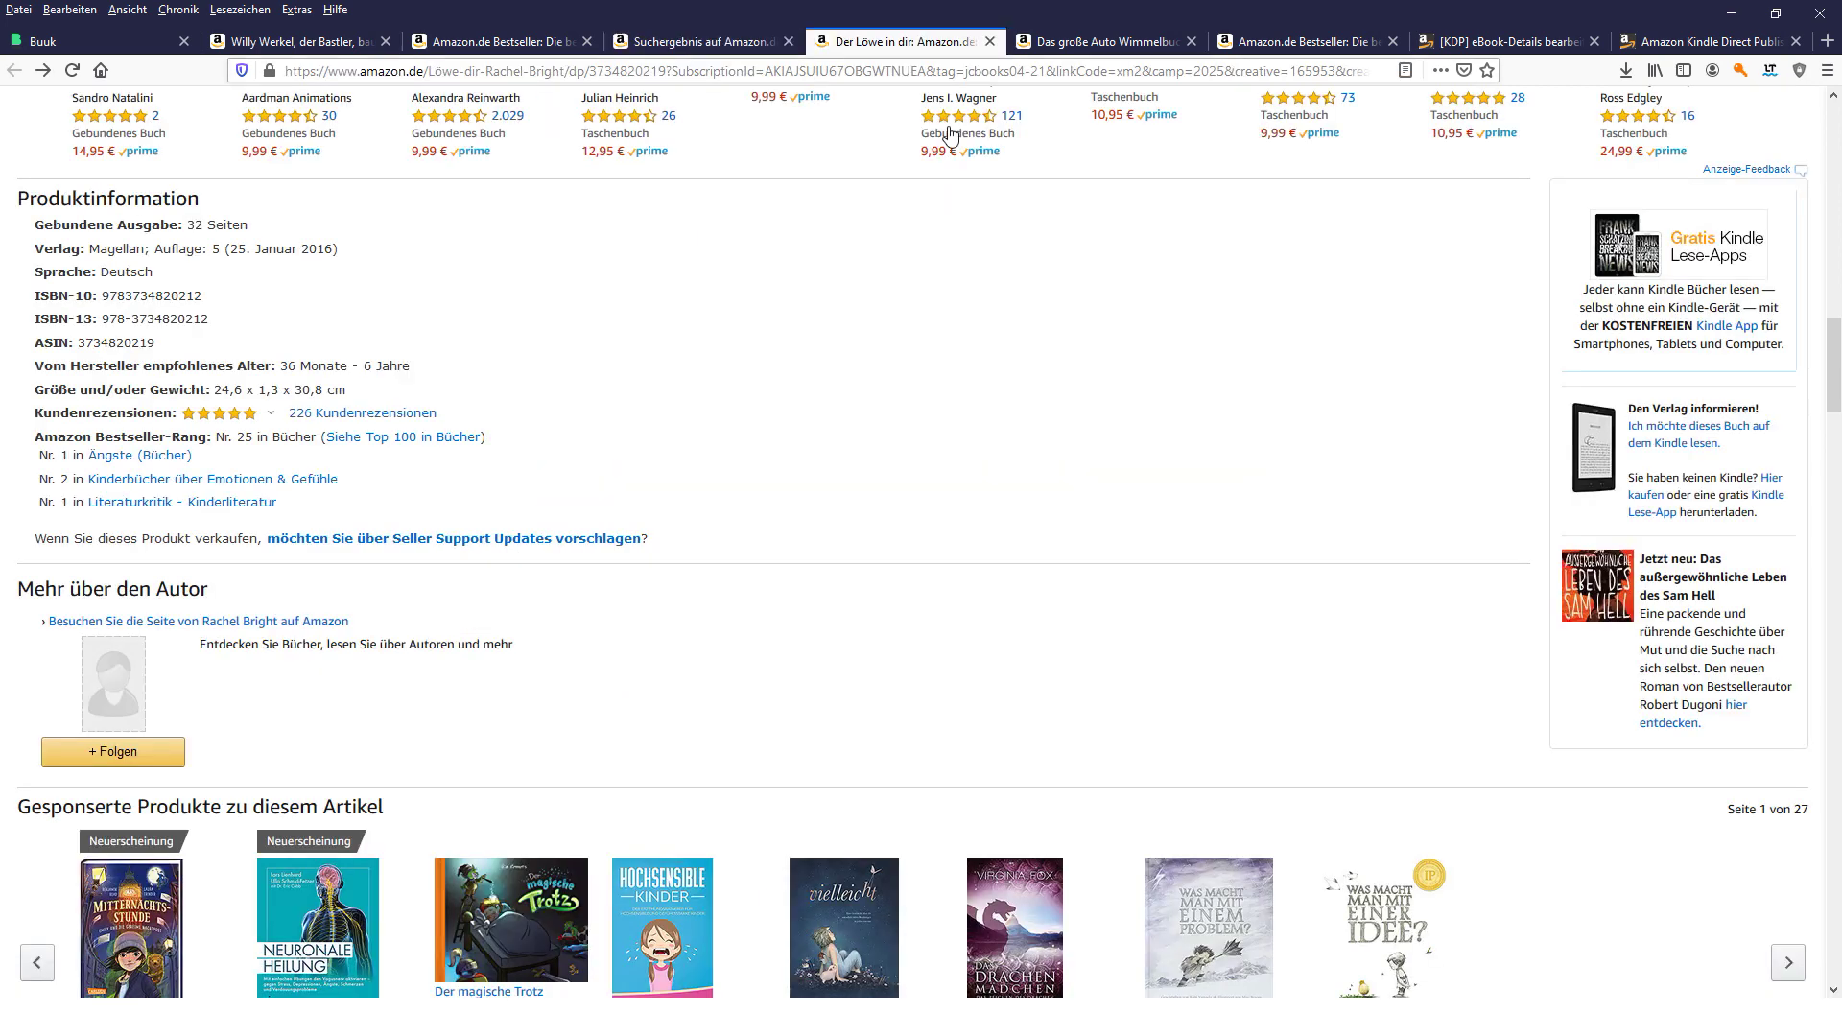
pyautogui.doubleClick(137, 295)
pyautogui.hotkey('ctrl', 'c')
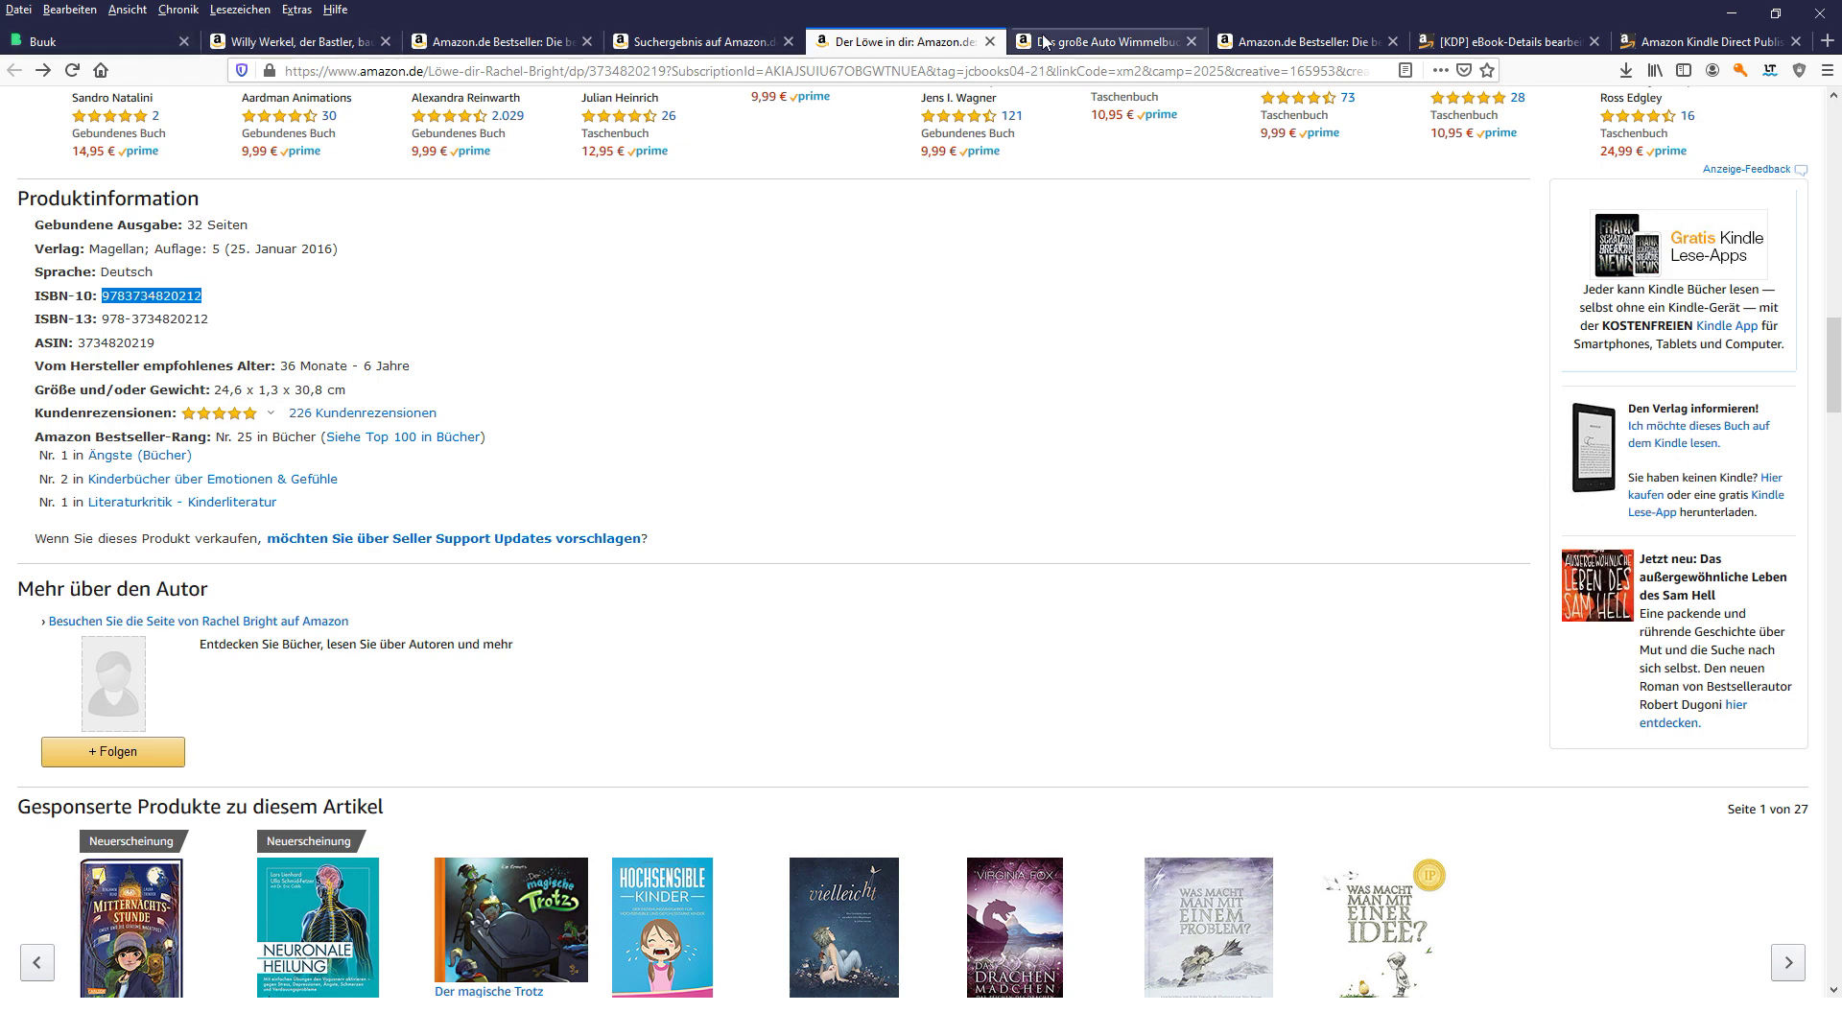
pyautogui.moveTo(1655, 43); pyautogui.dragTo(724, 432)
pyautogui.hotkey('ctrl', 'v')
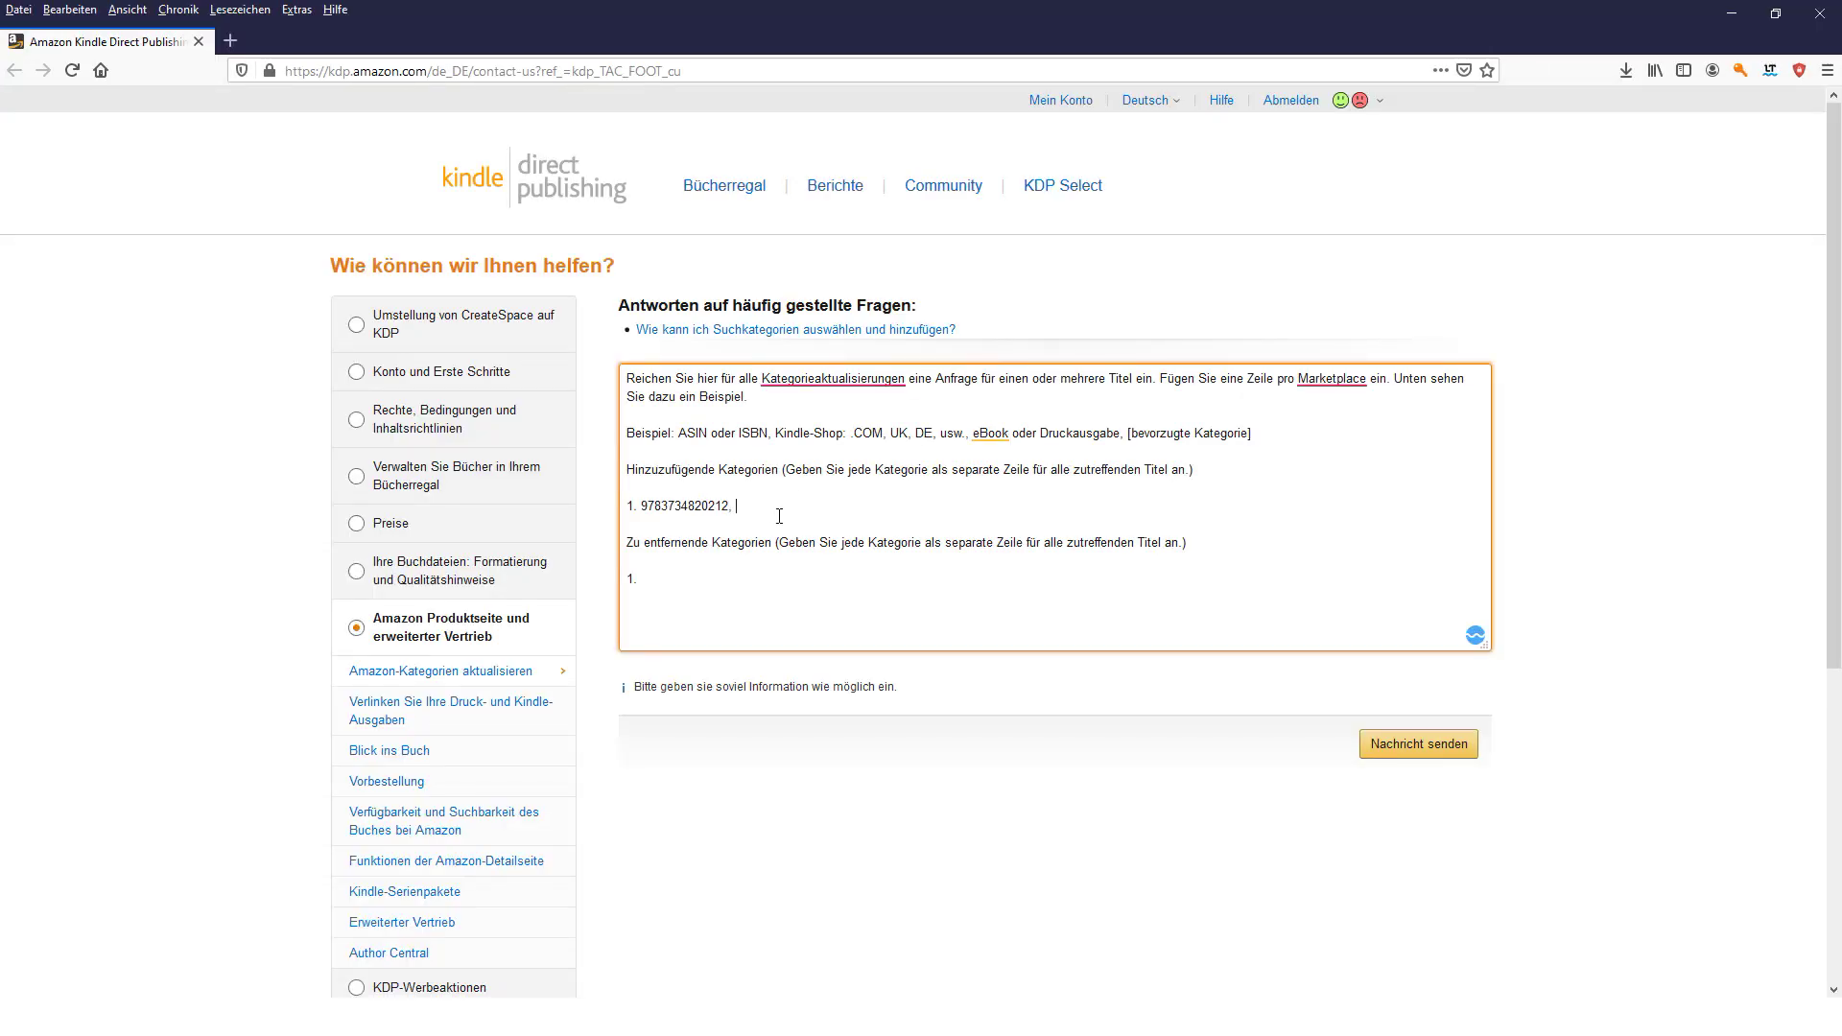
# - Highlight the request's example format and continue the entry after the ISBN with "Bücher, DE, Druckausgabe ["
pyautogui.write(', Bücher,')
pyautogui.moveTo(678, 425); pyautogui.dragTo(1180, 433)
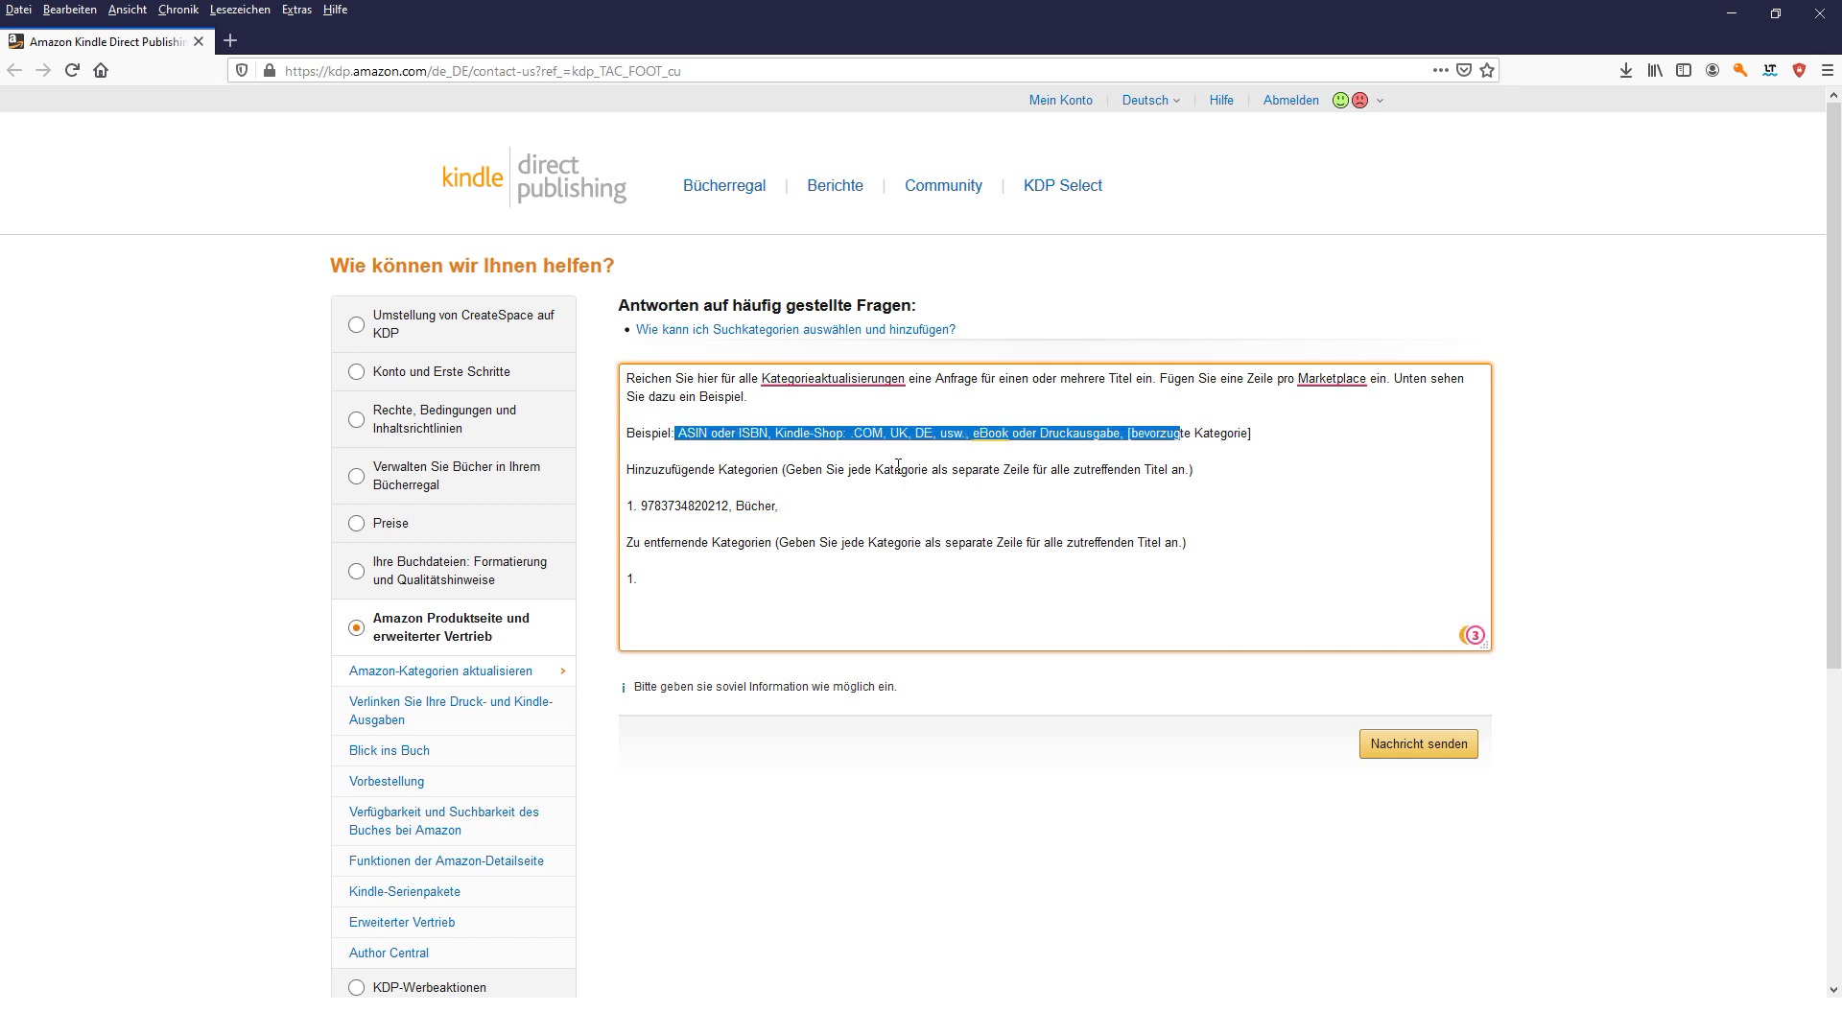
pyautogui.click(830, 513)
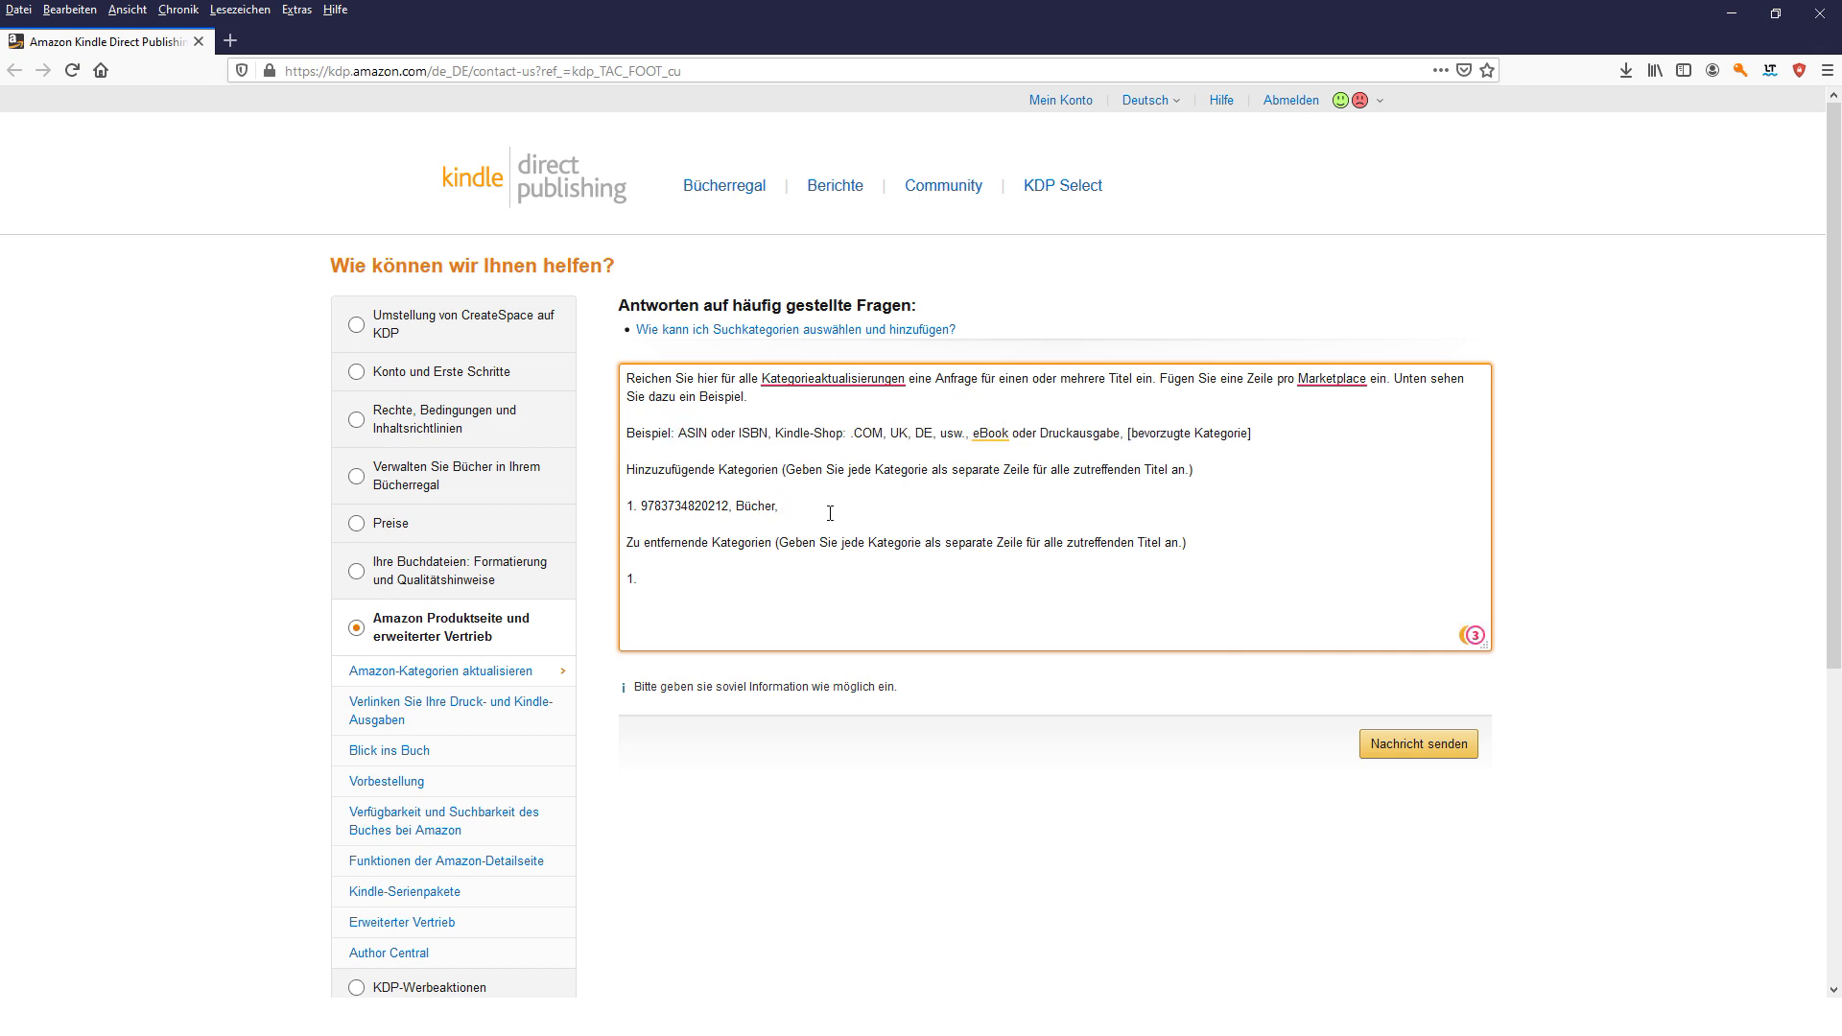
pyautogui.write('DE, Druckausgabe [')
# - Return to Buuk's Sichtbarkeit results and copy the category path Bücher > Kinderbücher > Fahrzeuge & Verkehr from the results heading
pyautogui.click(1732, 14)
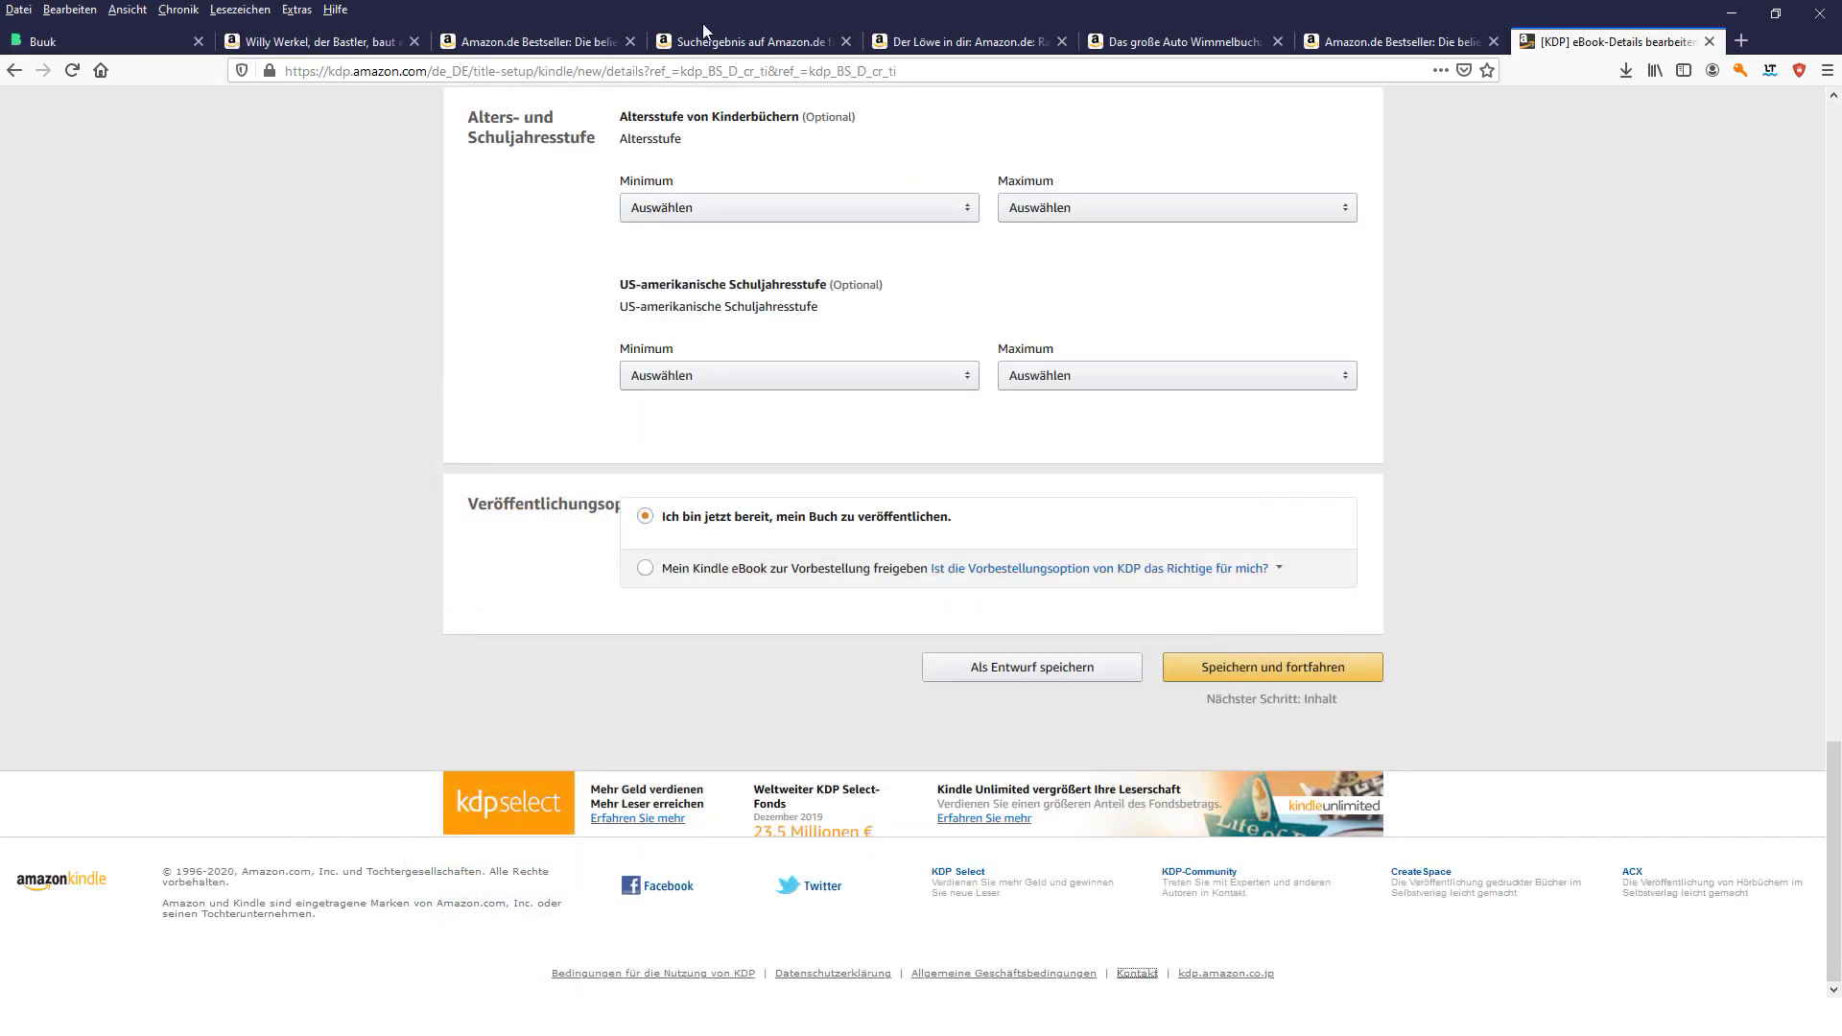
pyautogui.click(954, 37)
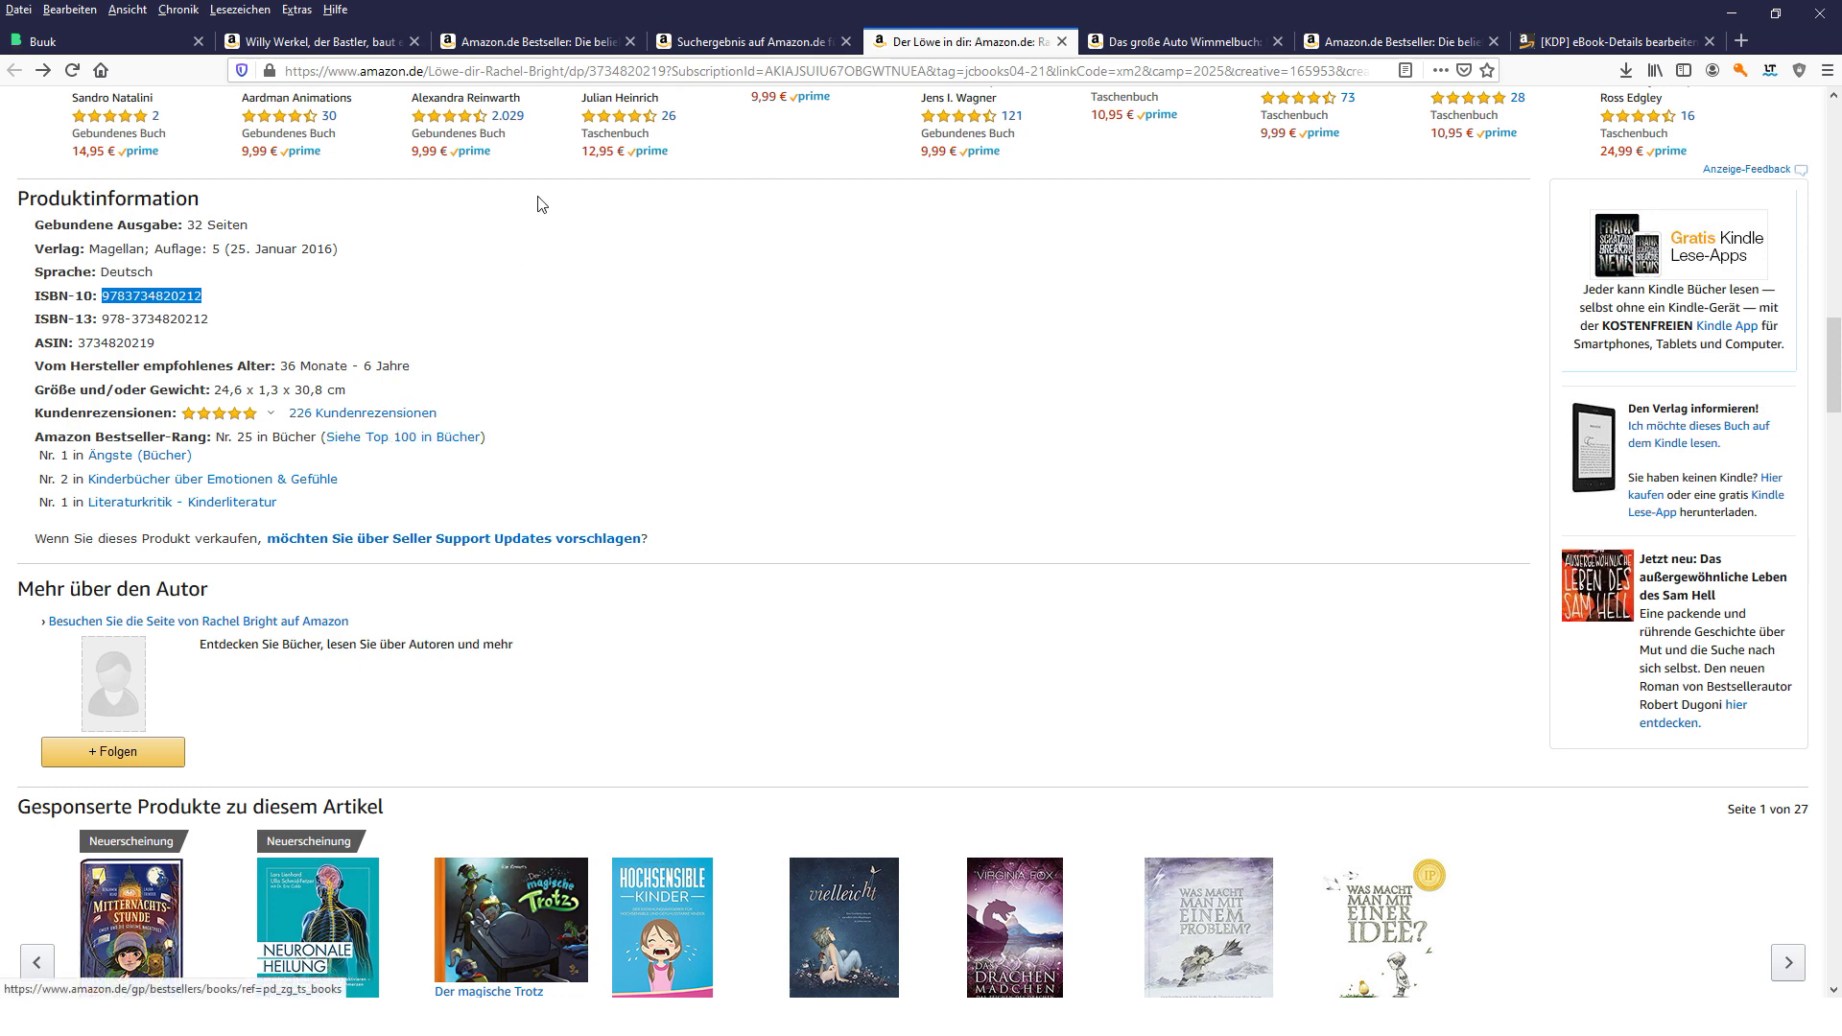
pyautogui.click(58, 41)
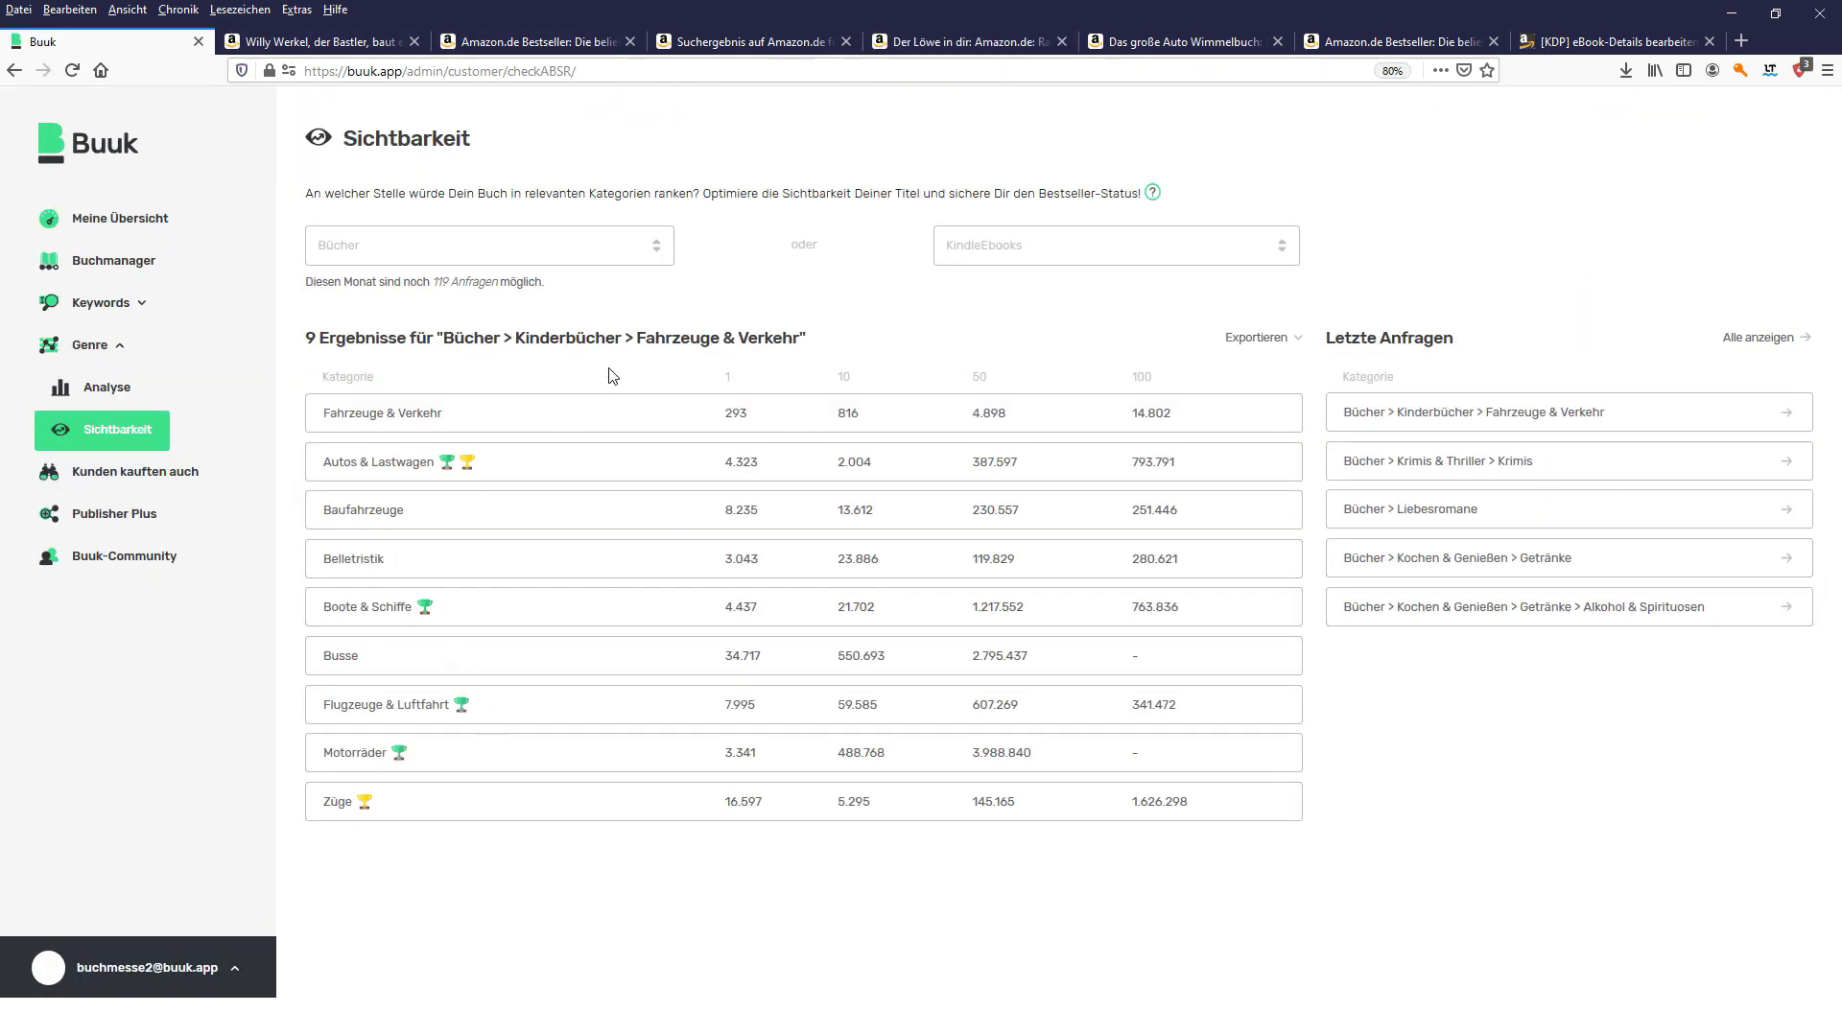
pyautogui.moveTo(804, 343); pyautogui.dragTo(437, 341)
pyautogui.hotkey('ctrl', 'c')
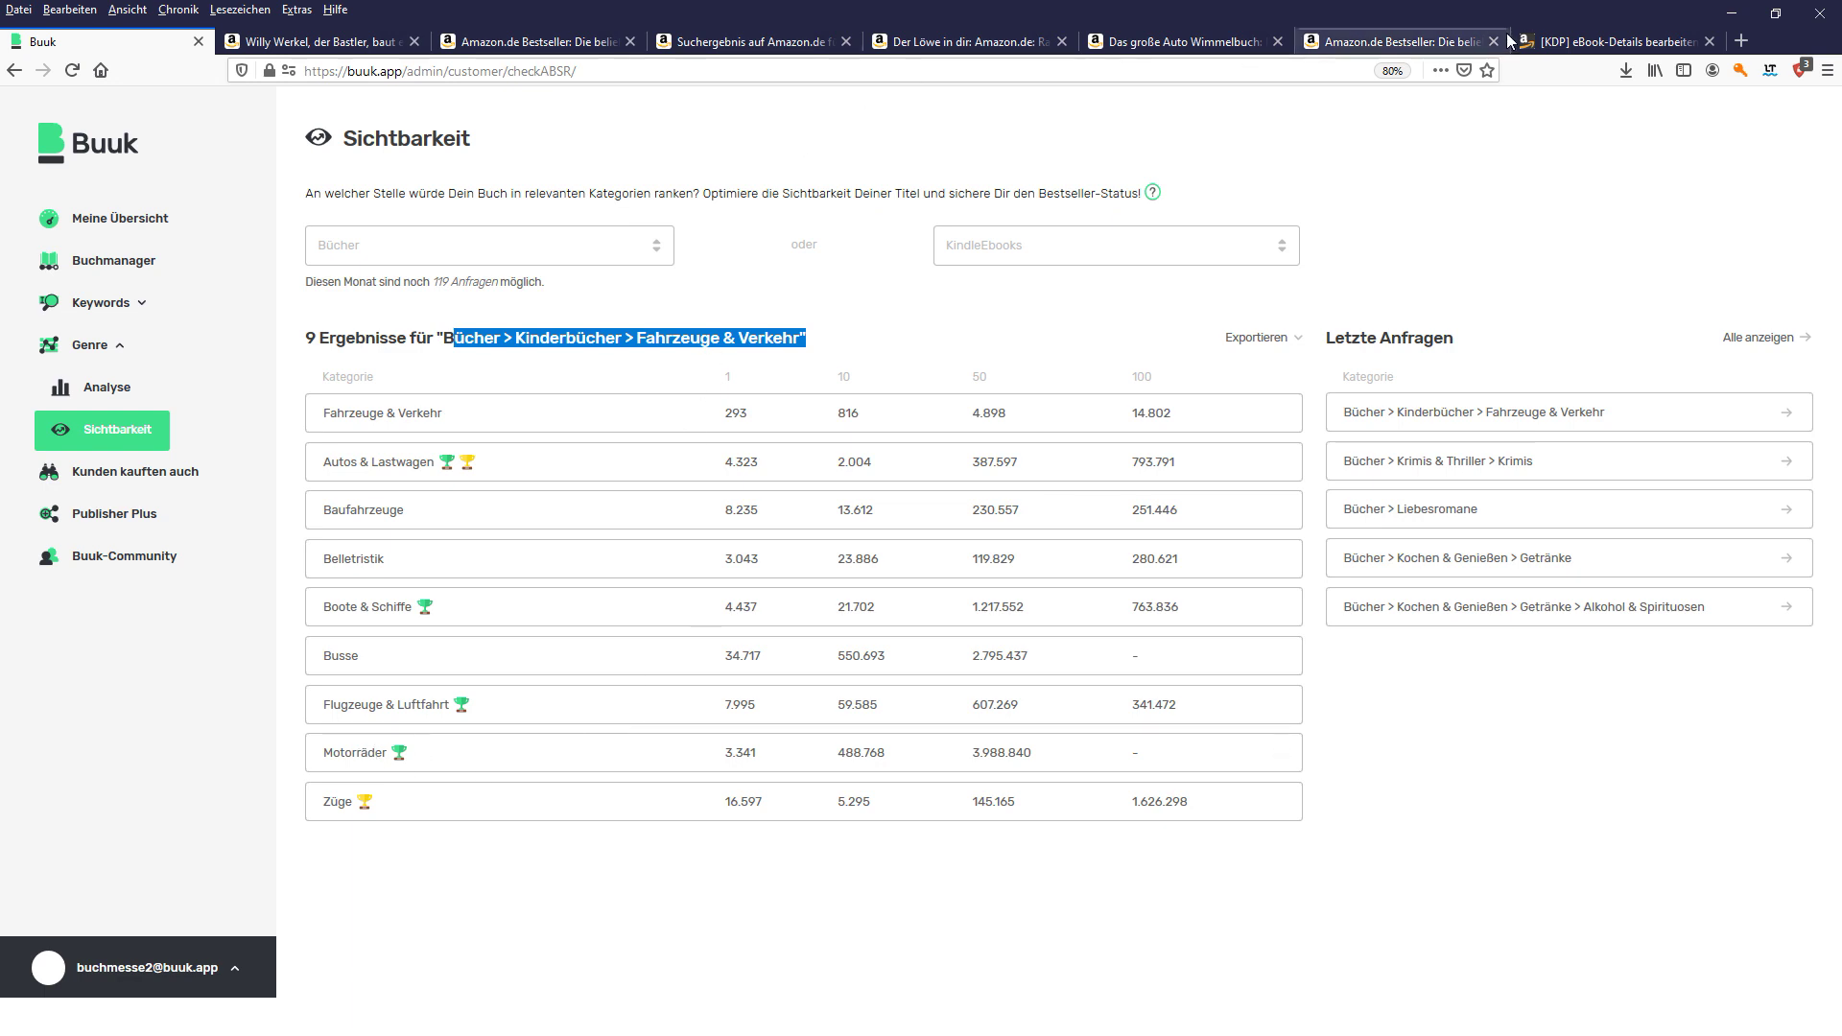
# - Paste the category path into the KDP request, restore its missing initial B, and replace the trailing quotation mark with "> Mo"
pyautogui.click(1612, 41)
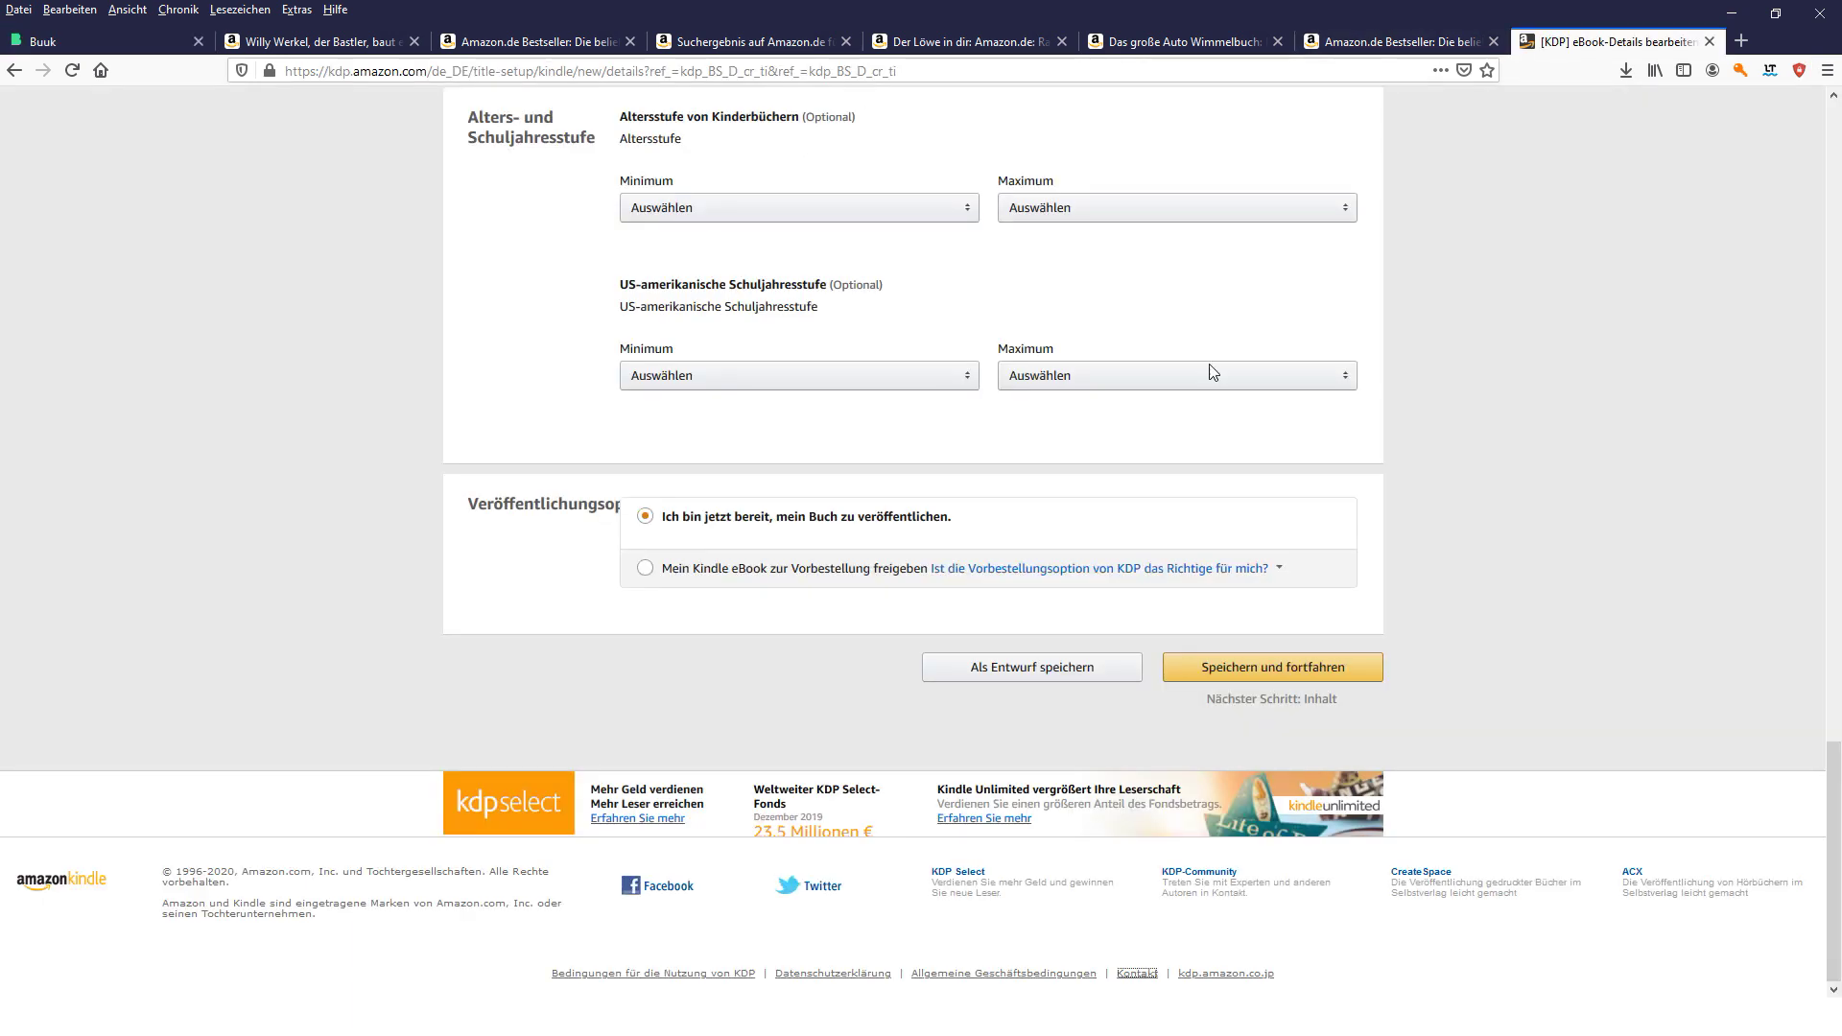
pyautogui.click(132, 38)
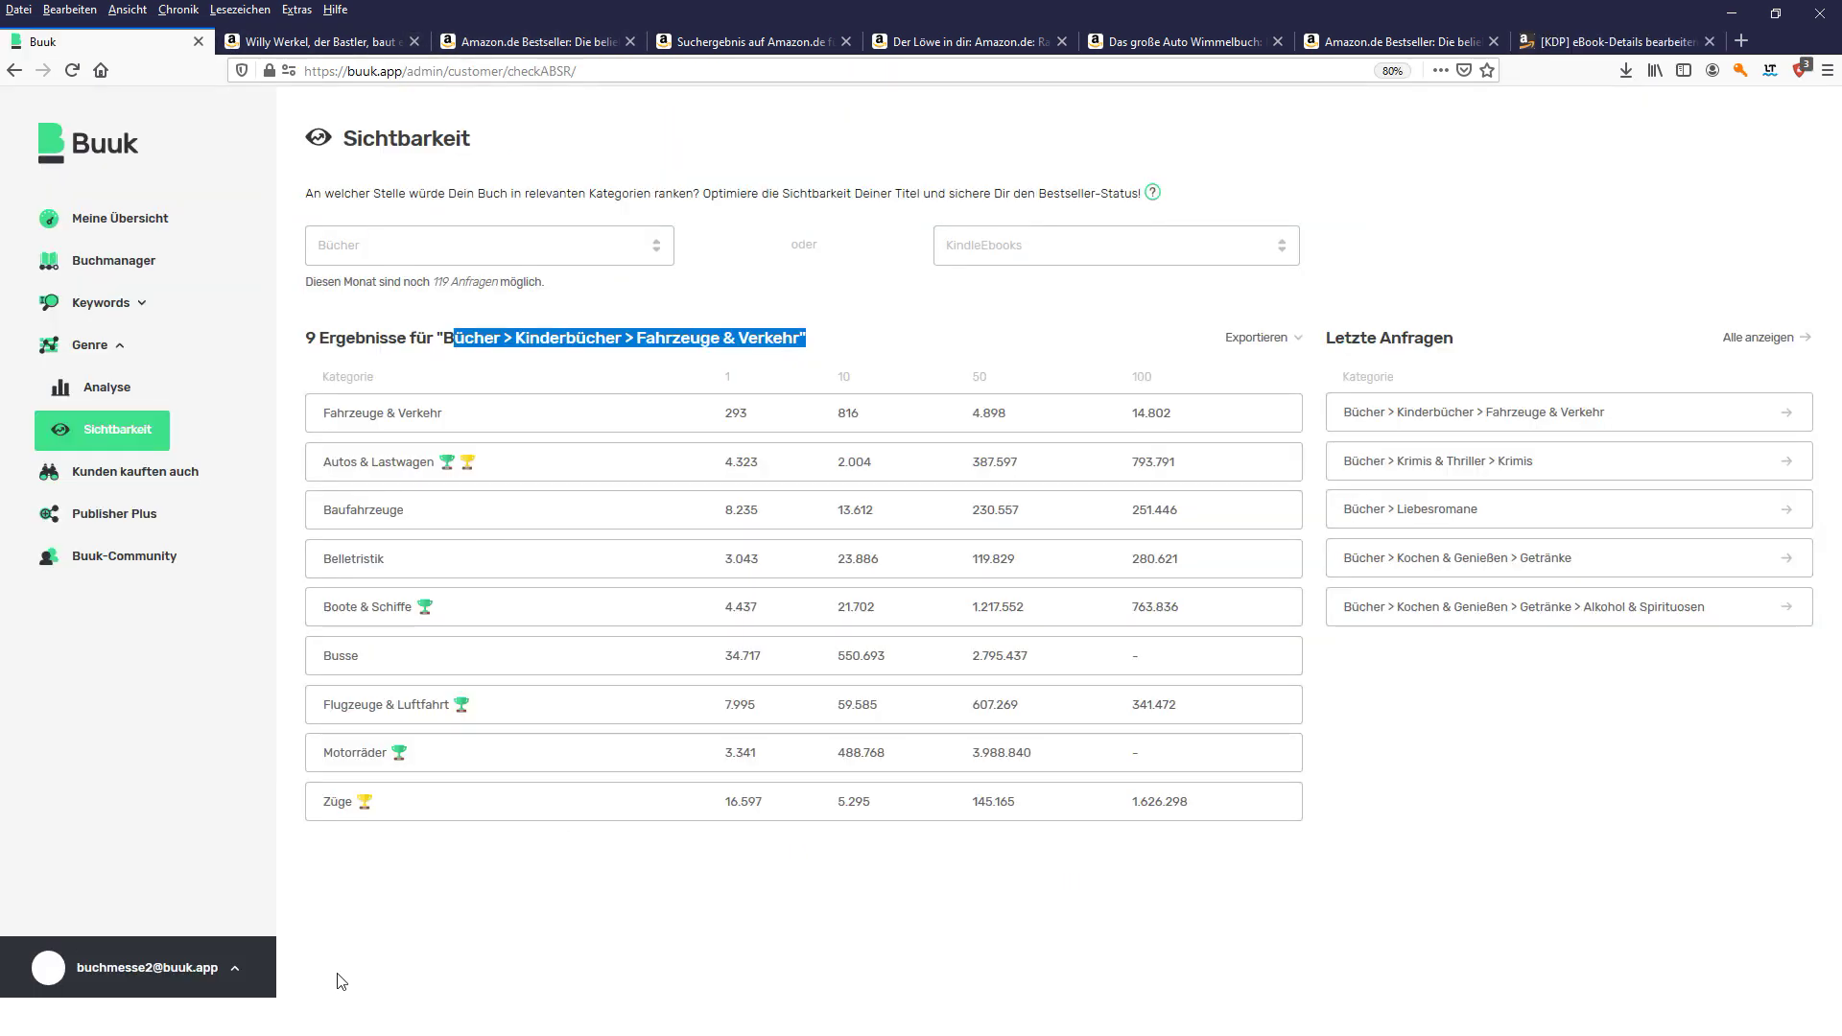
pyautogui.hotkey('alt', 'Tab')
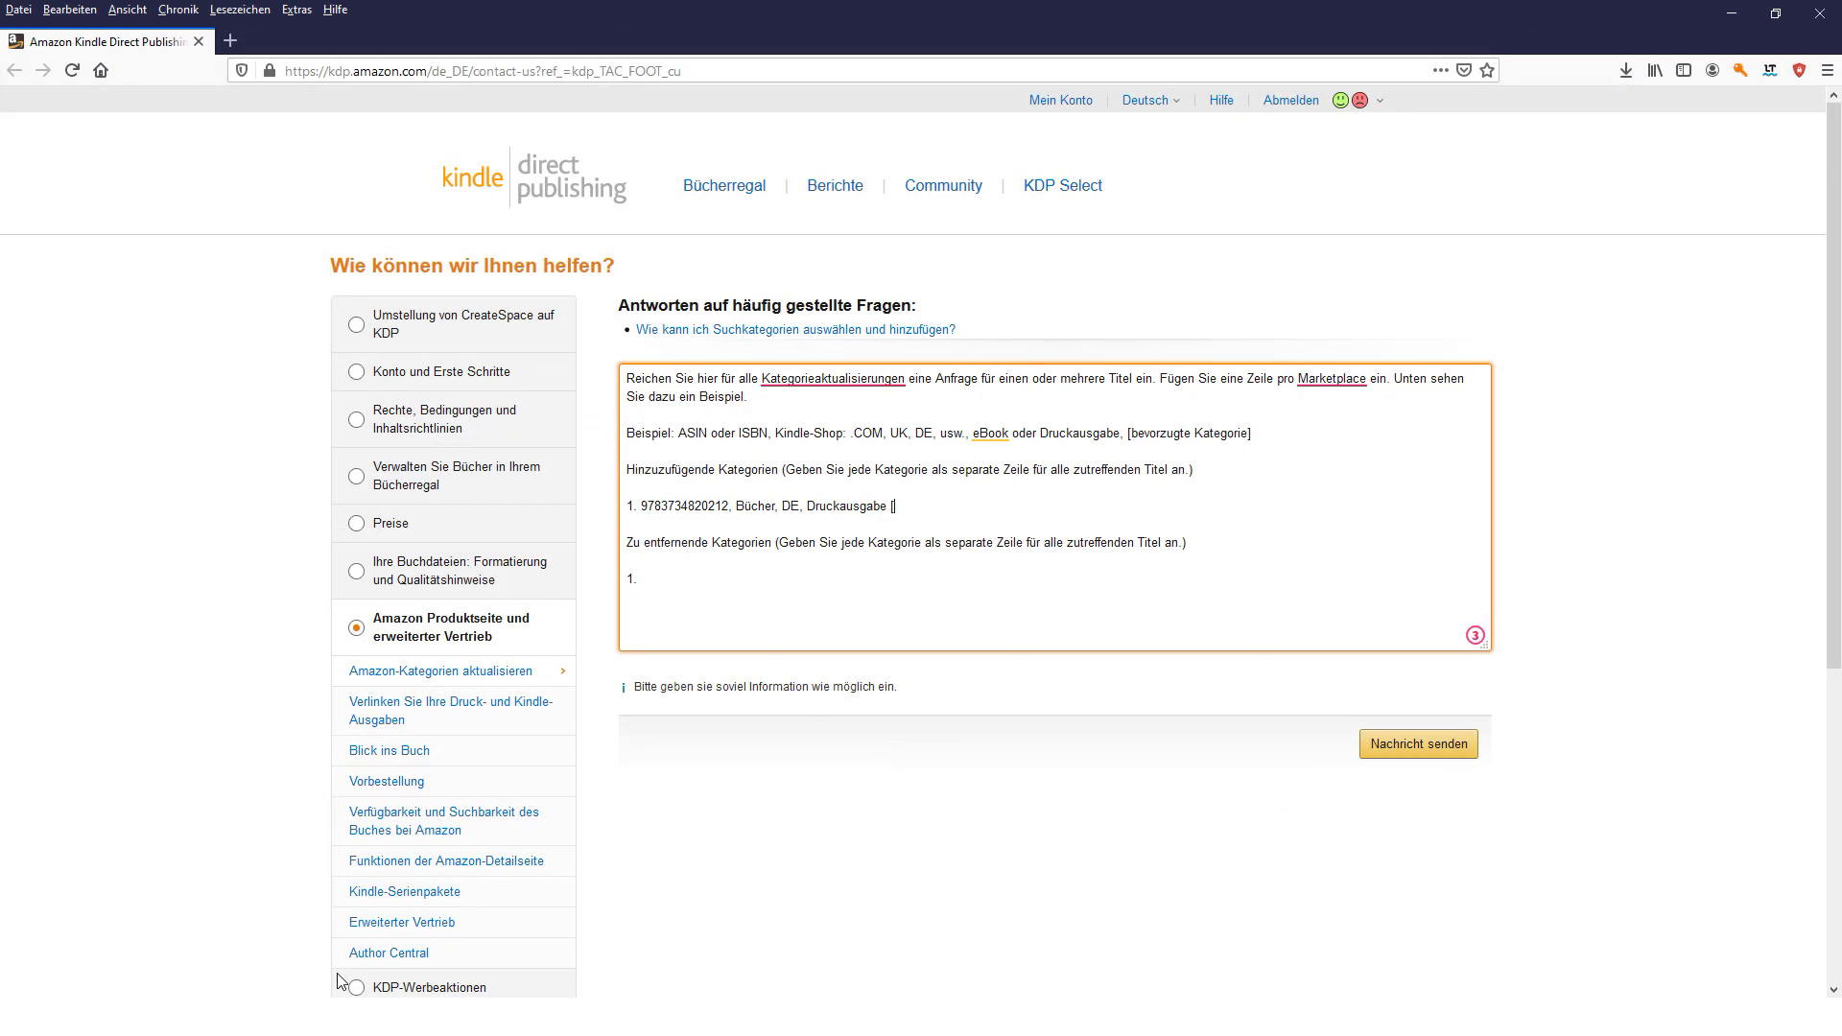
pyautogui.hotkey('ctrl', 'v')
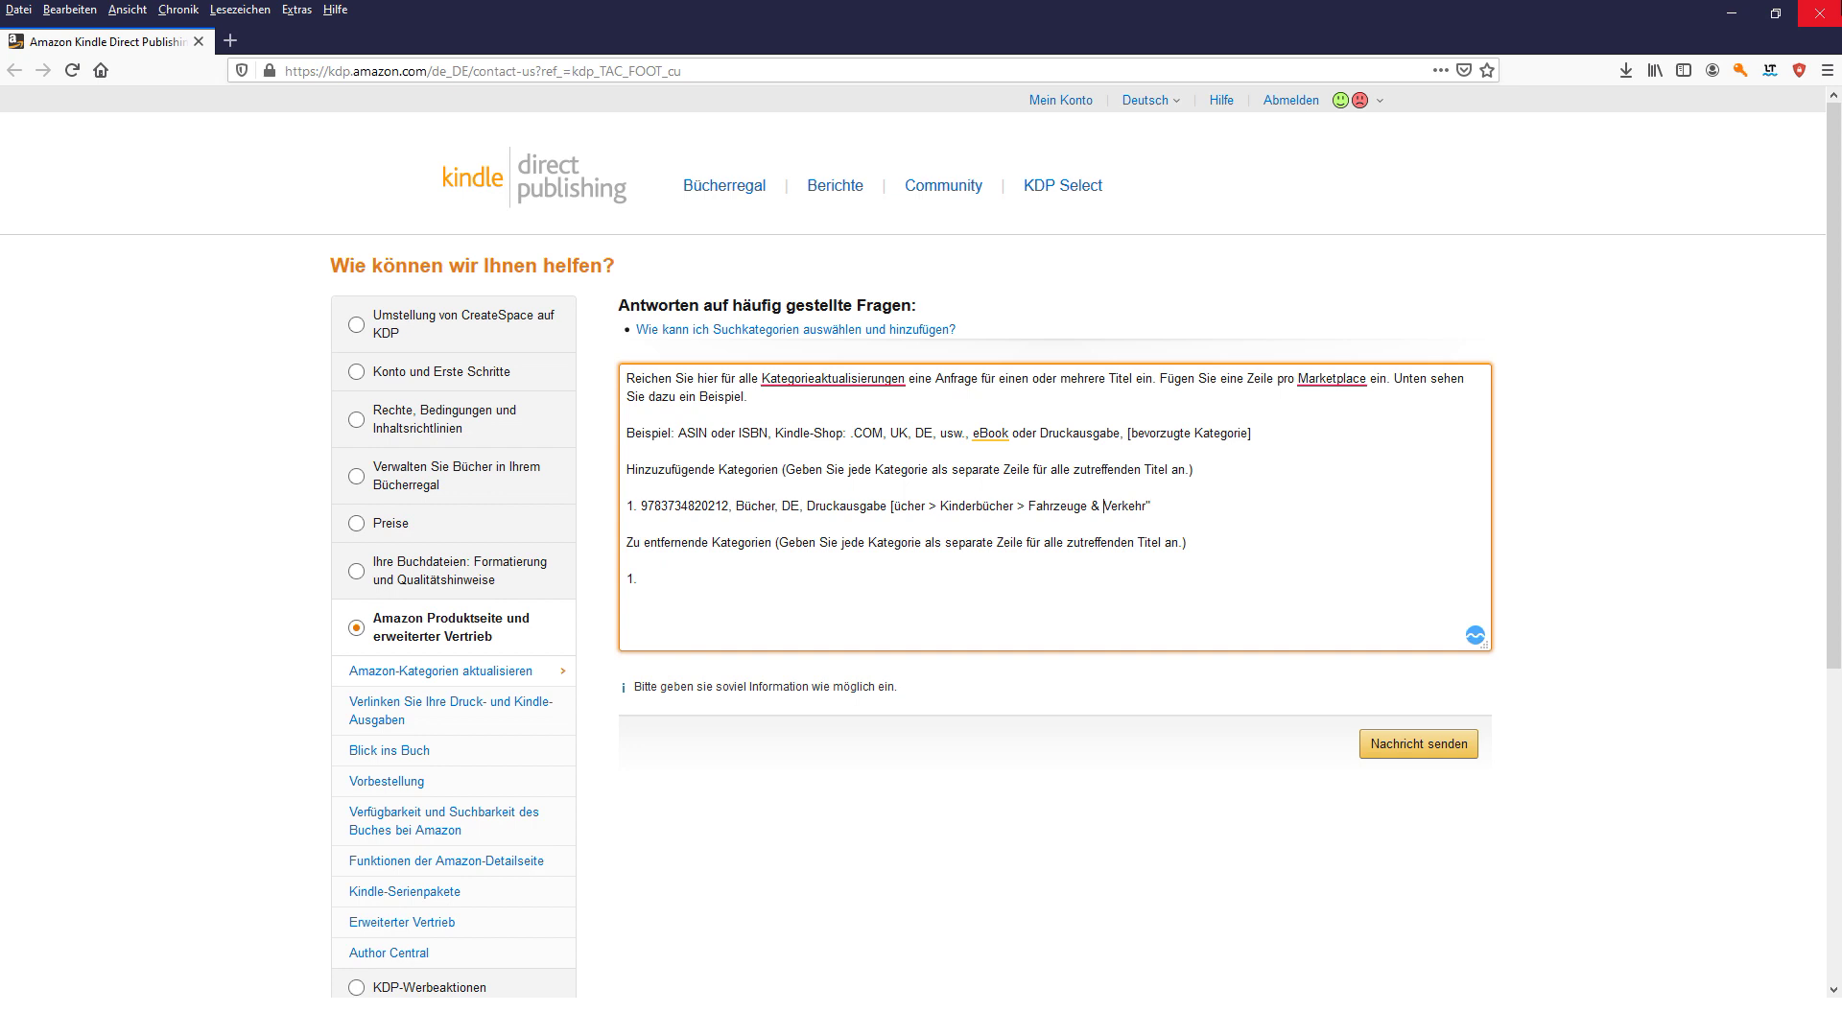
pyautogui.write('B')
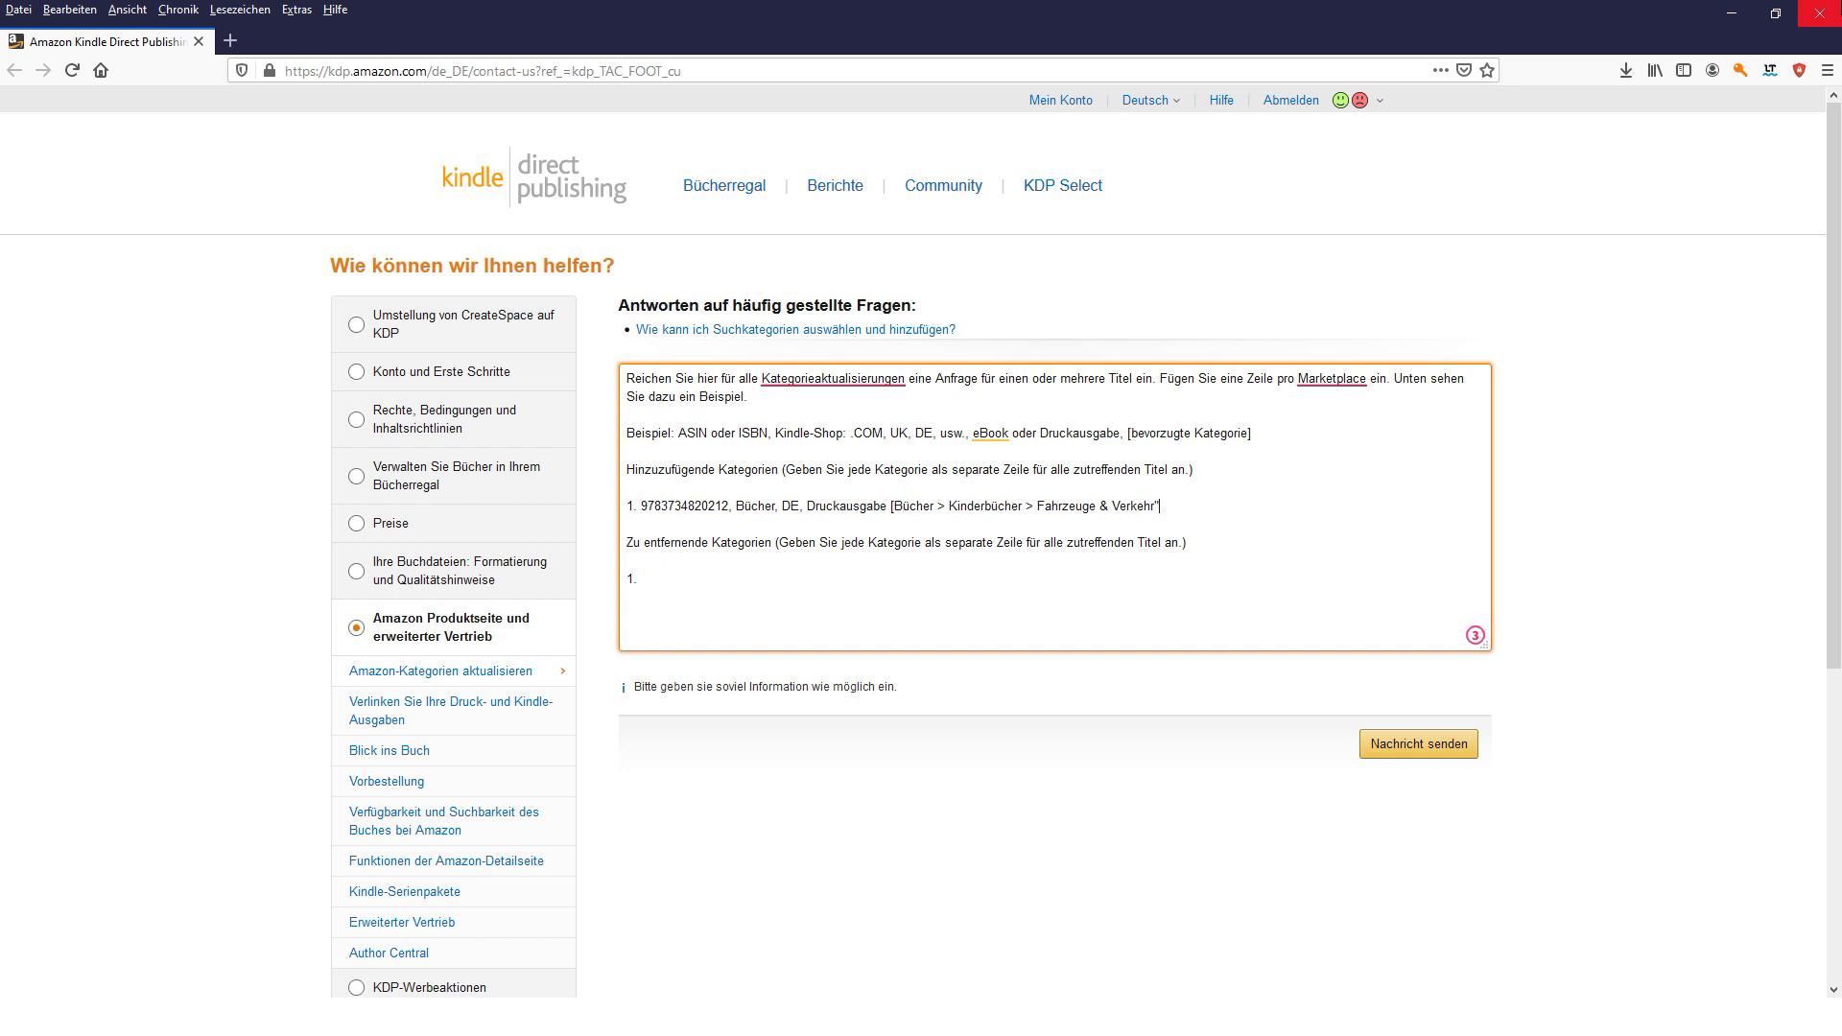
pyautogui.press('BackSpace')
pyautogui.write('> Mo')
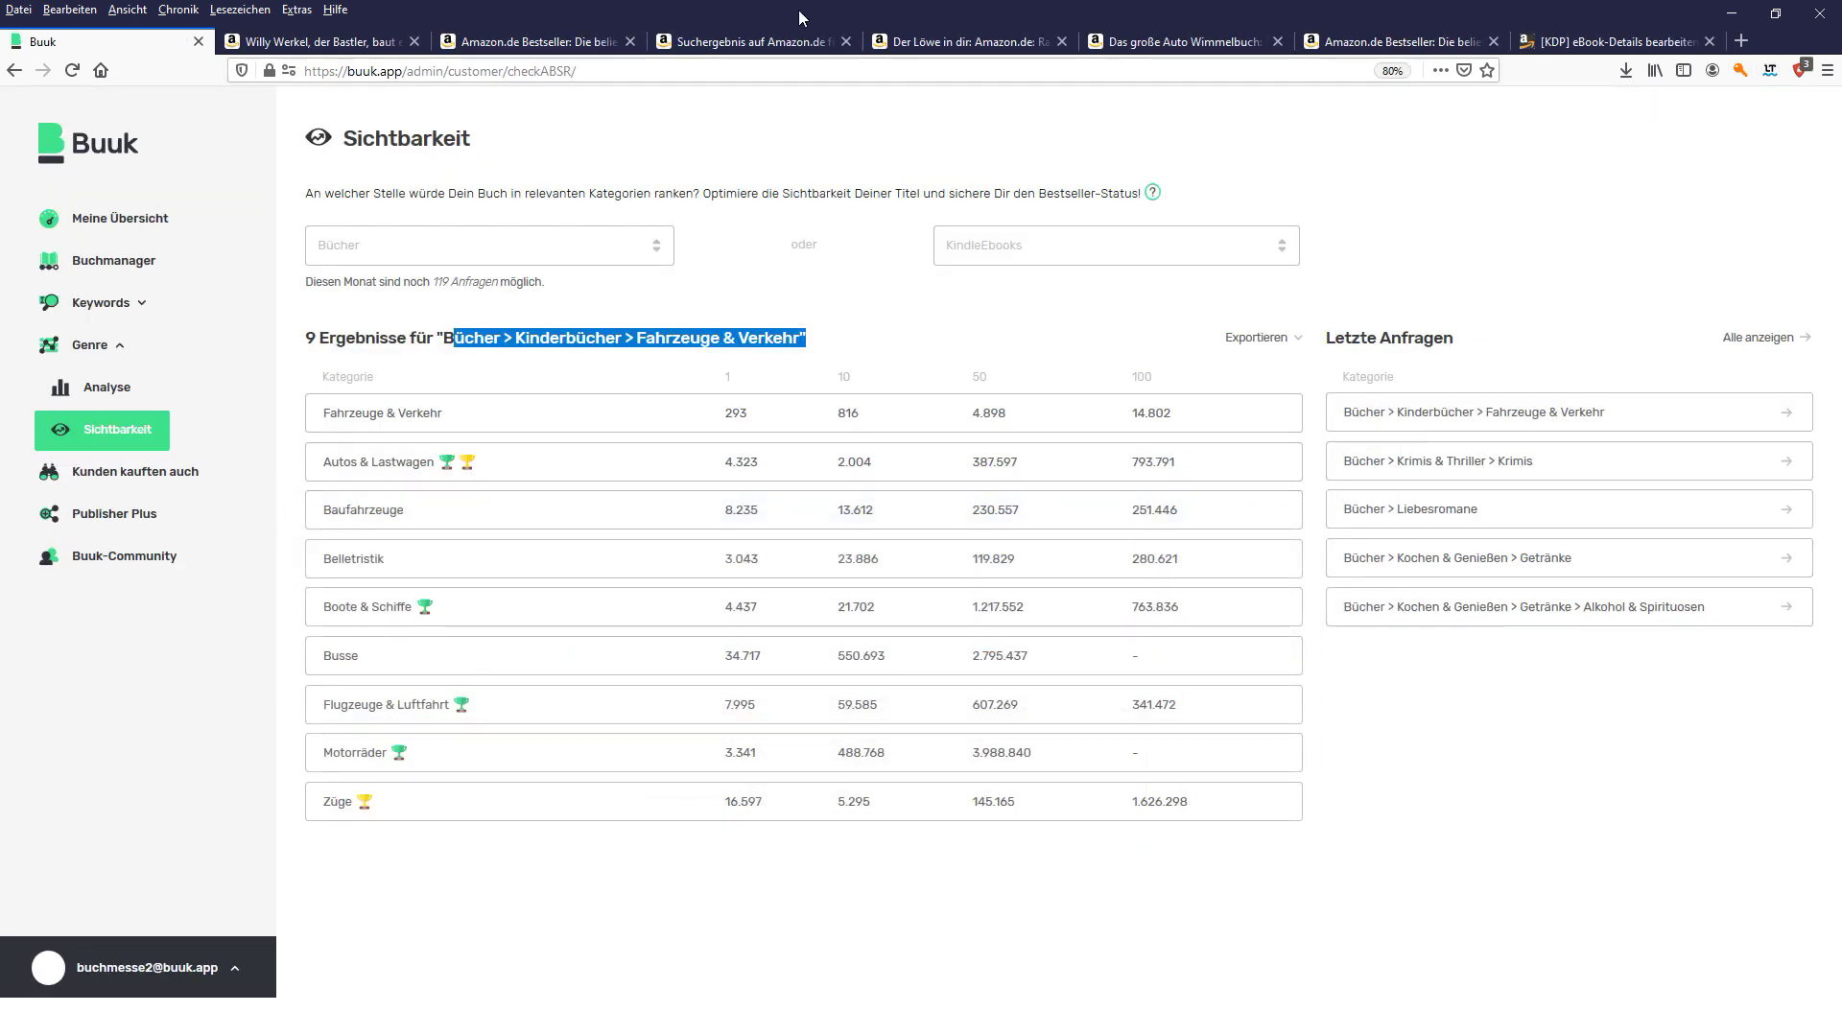
# - Highlight the Ängste rank of Der Löwe in dir on Amazon, and revisit Buuk's results and the KDP eBook details page
pyautogui.click(948, 42)
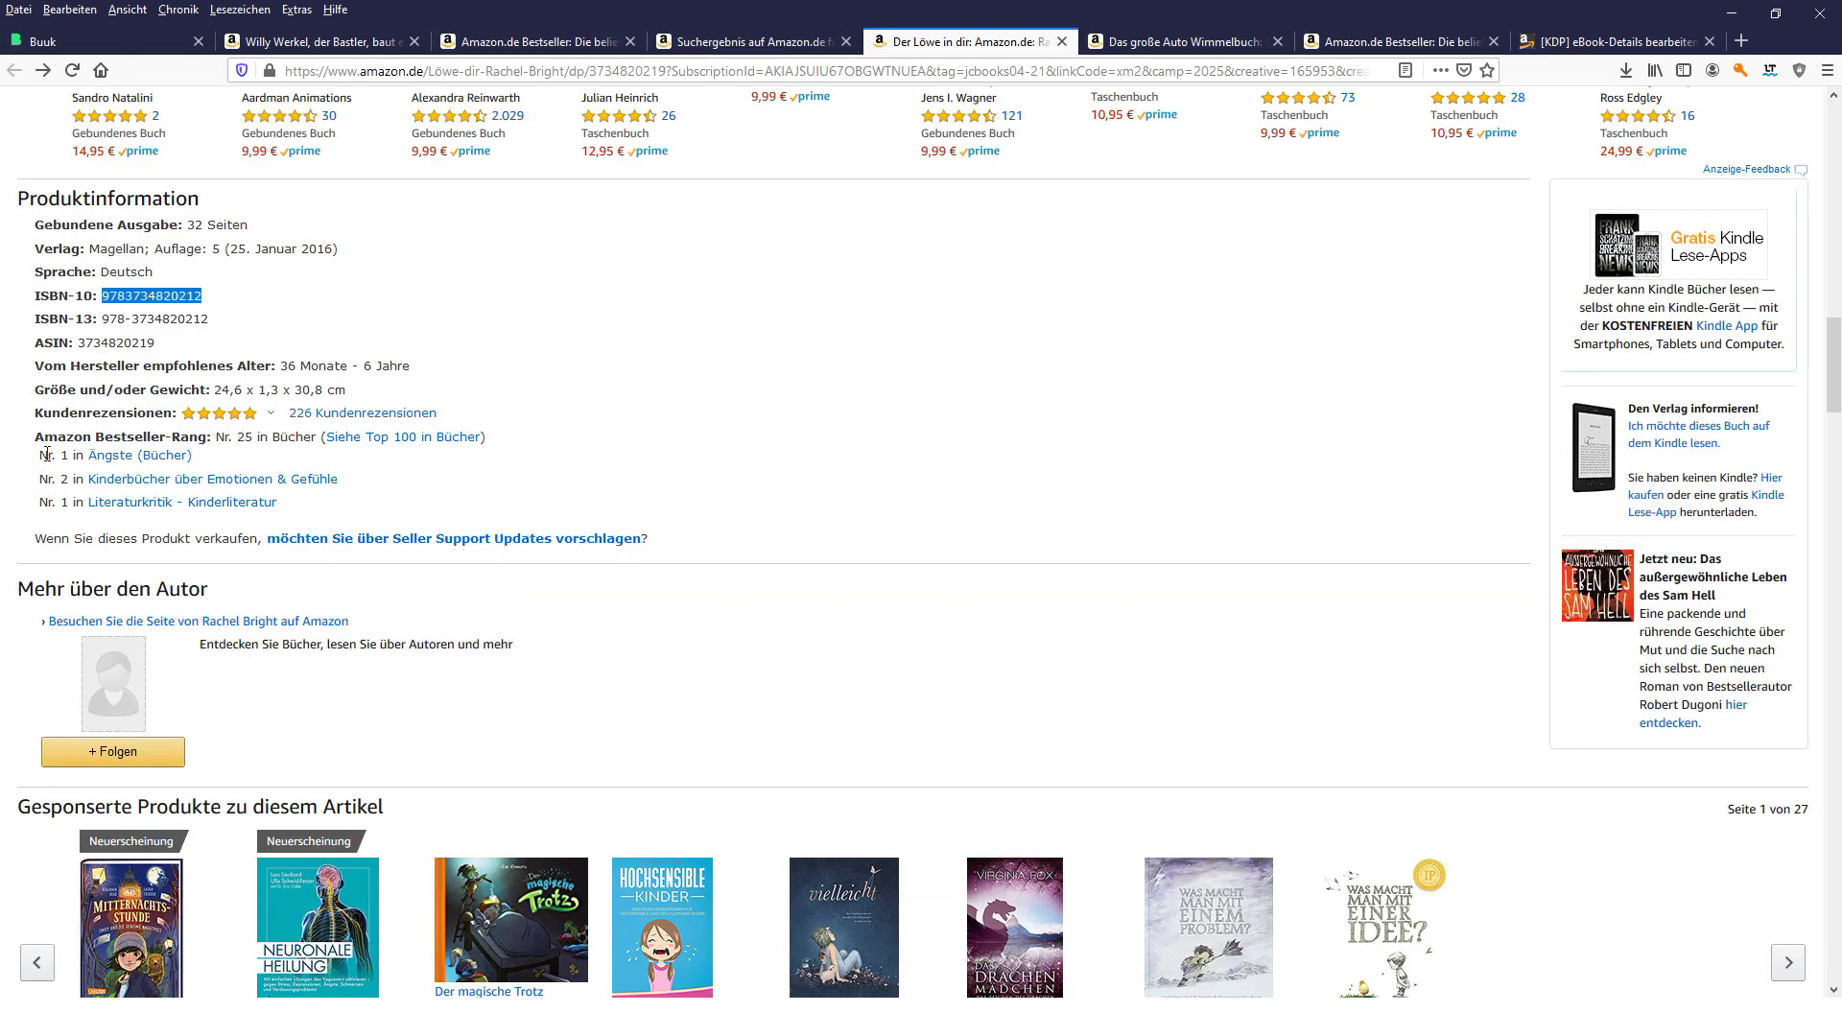
pyautogui.moveTo(40, 455); pyautogui.dragTo(70, 455)
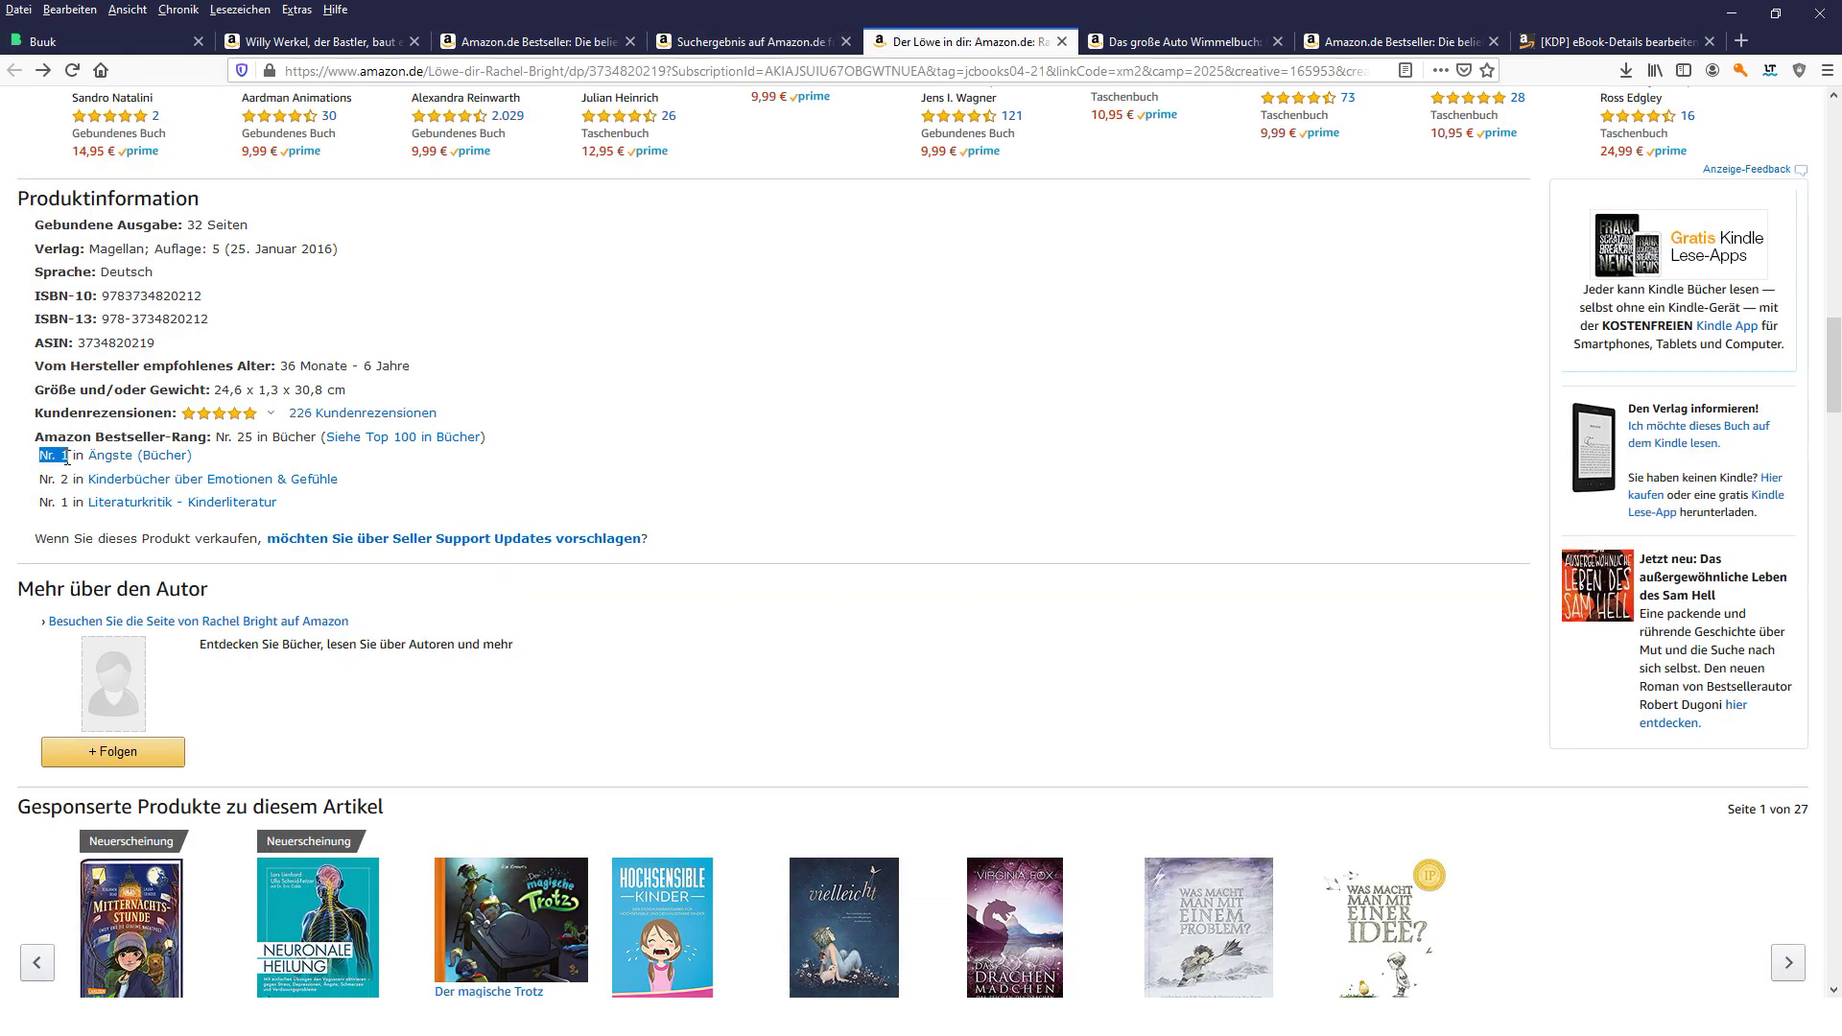
pyautogui.click(144, 41)
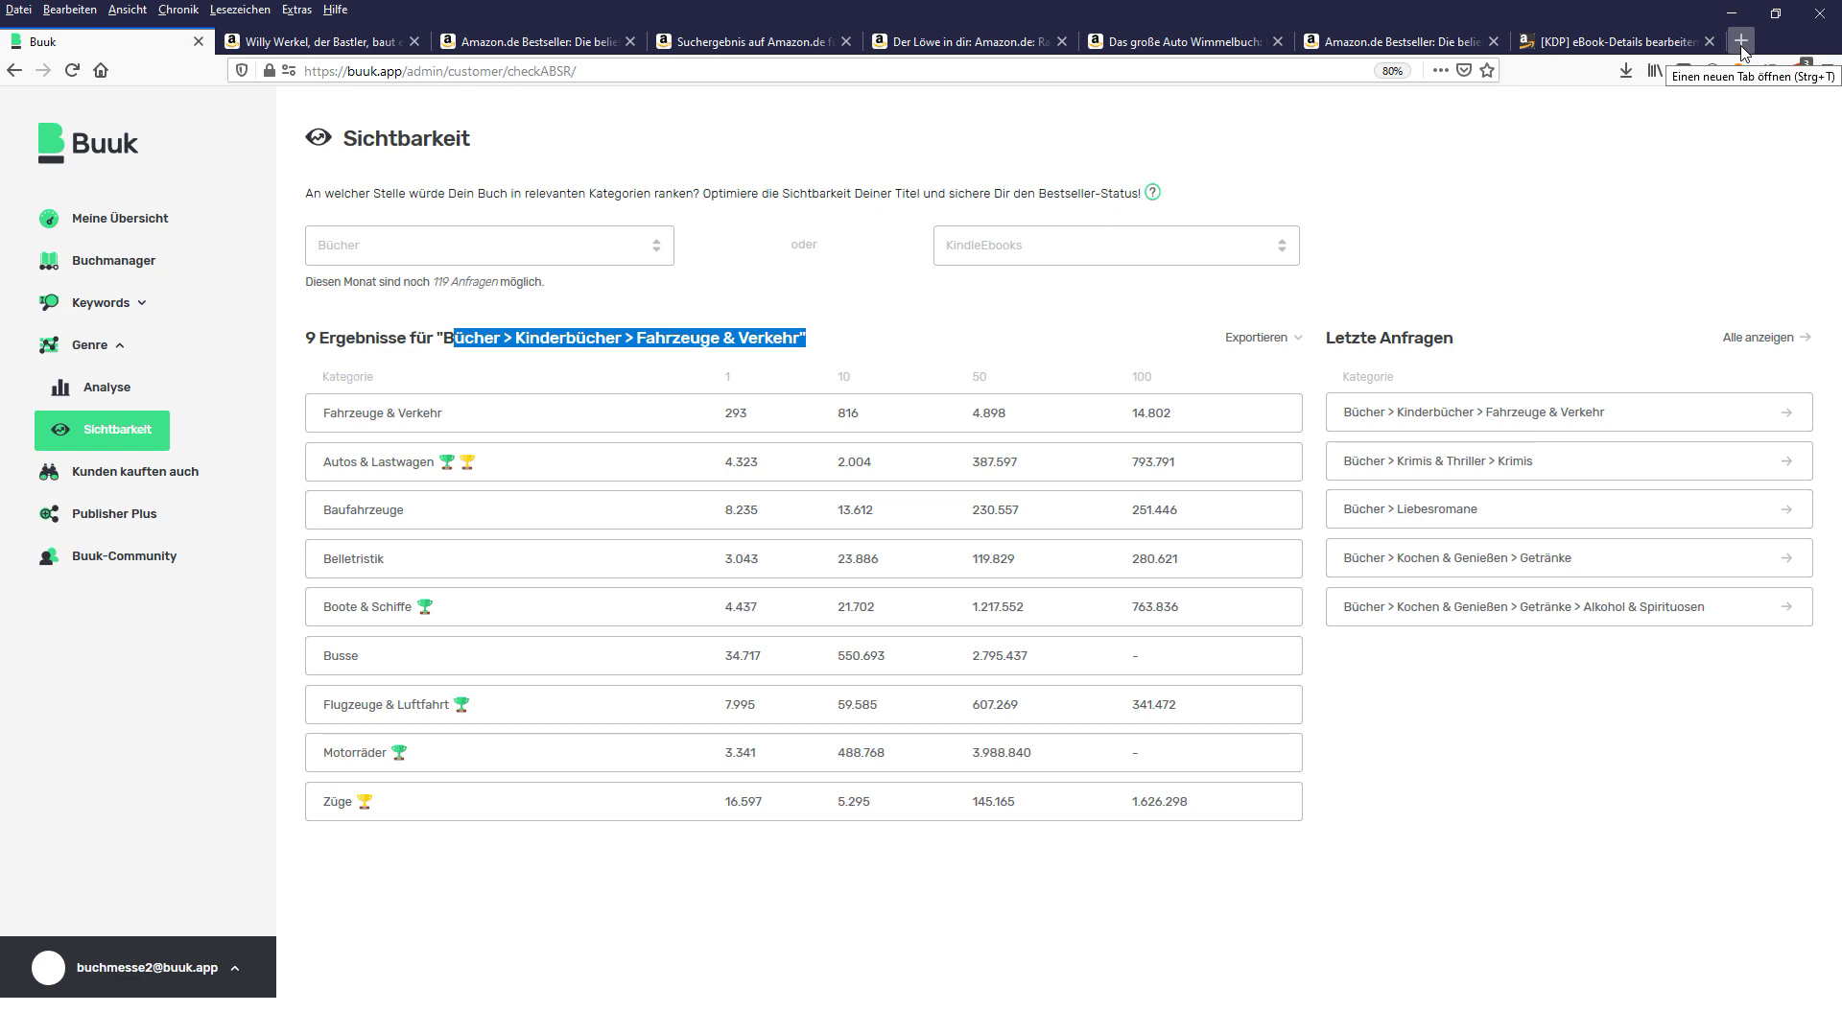
pyautogui.click(846, 343)
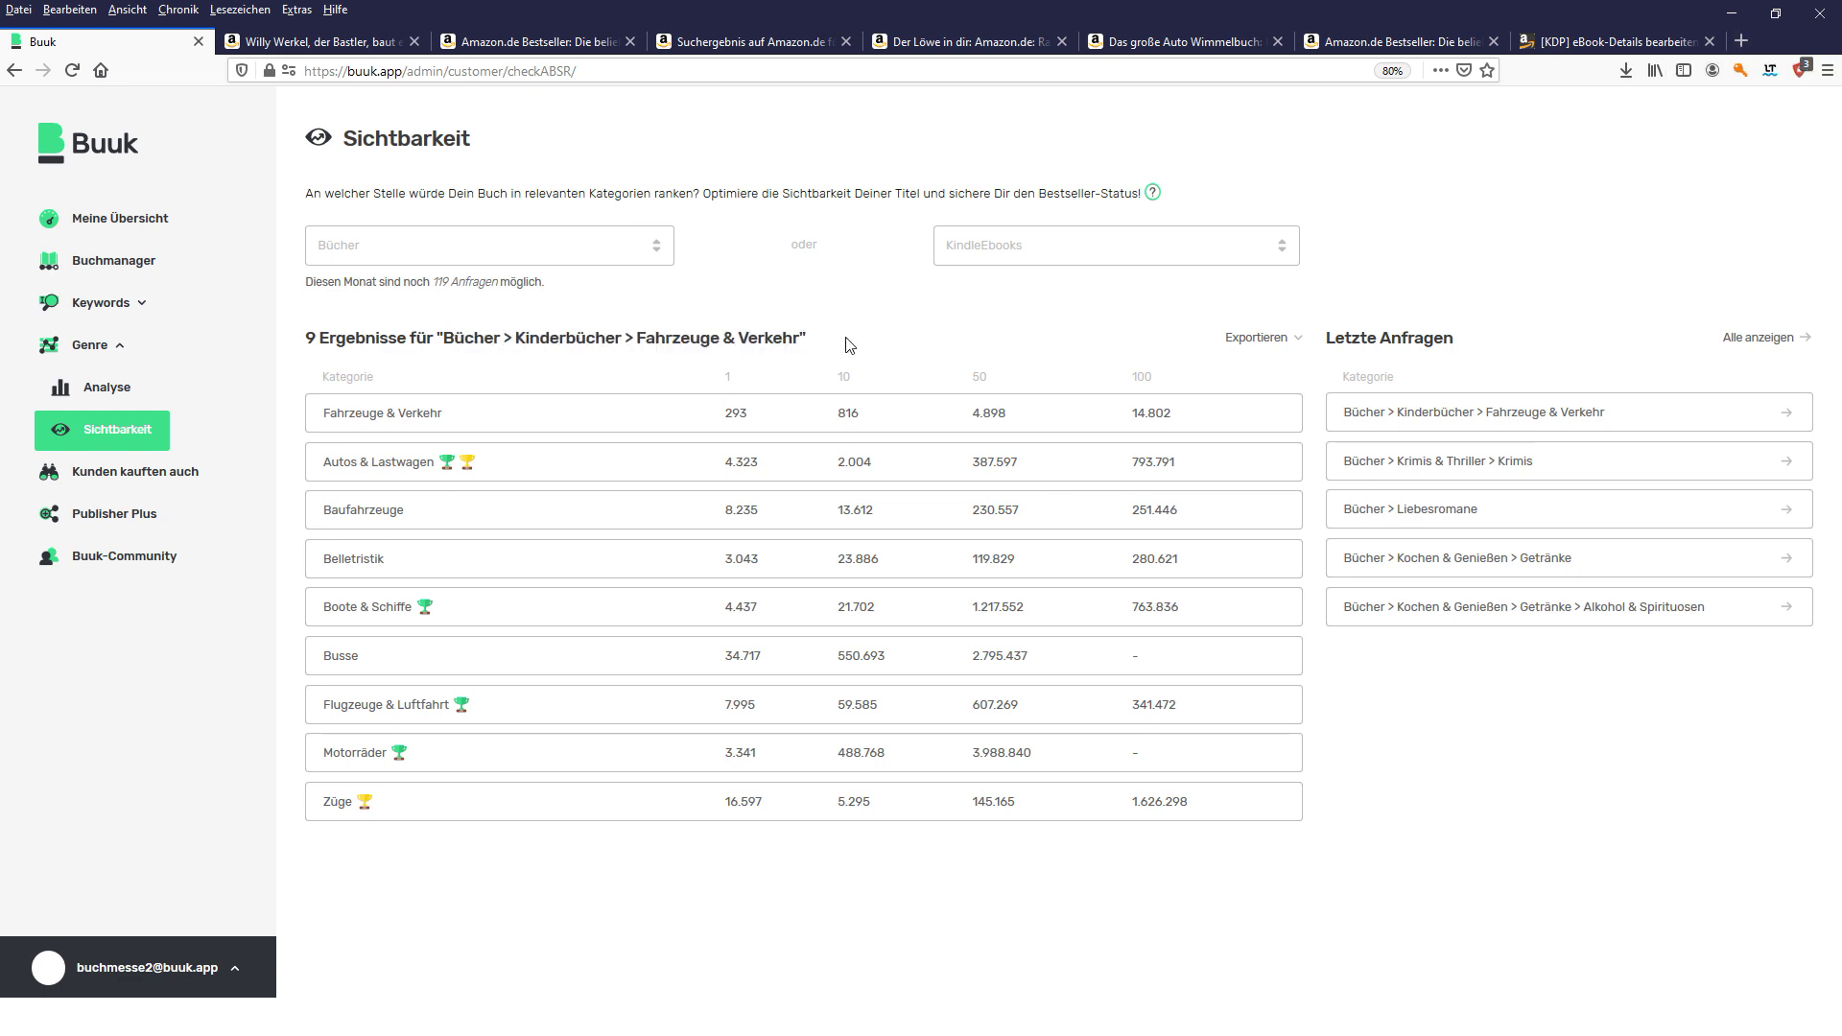
pyautogui.click(1621, 42)
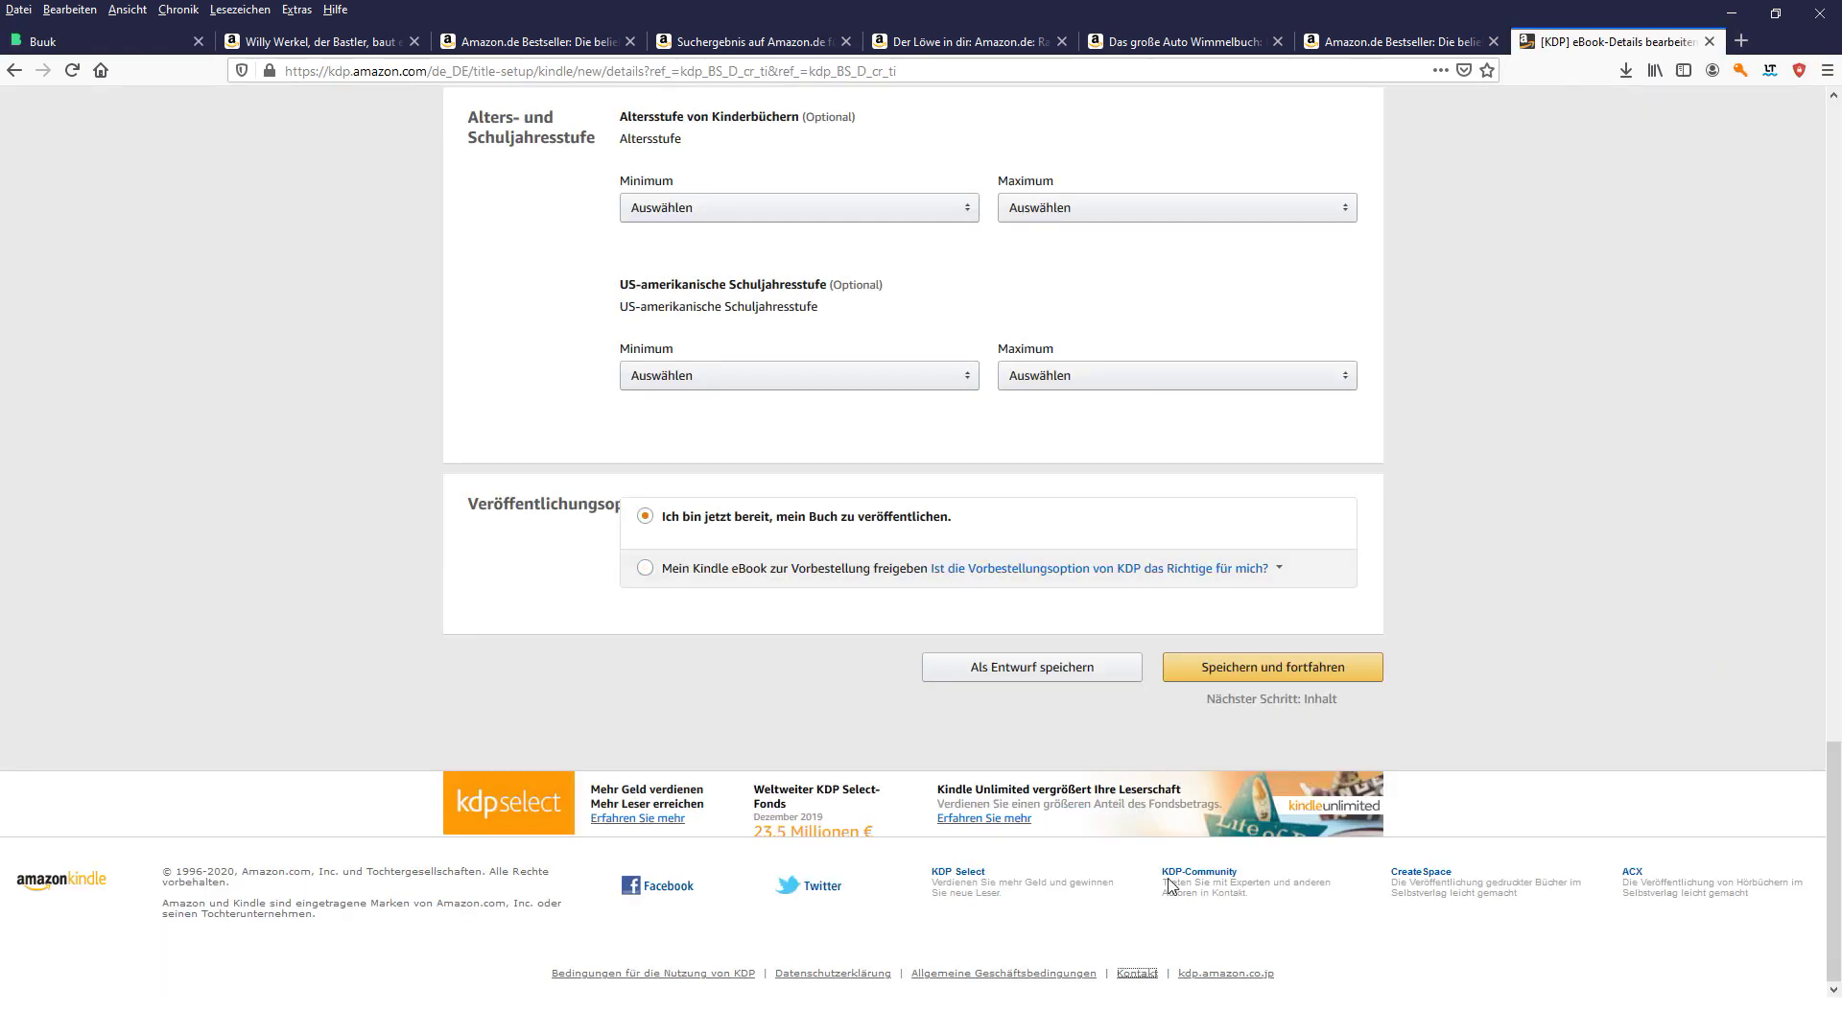
# - Open Amazon Author Central from the bookmarks in a new tab and switch to the saved author account
pyautogui.click(1741, 41)
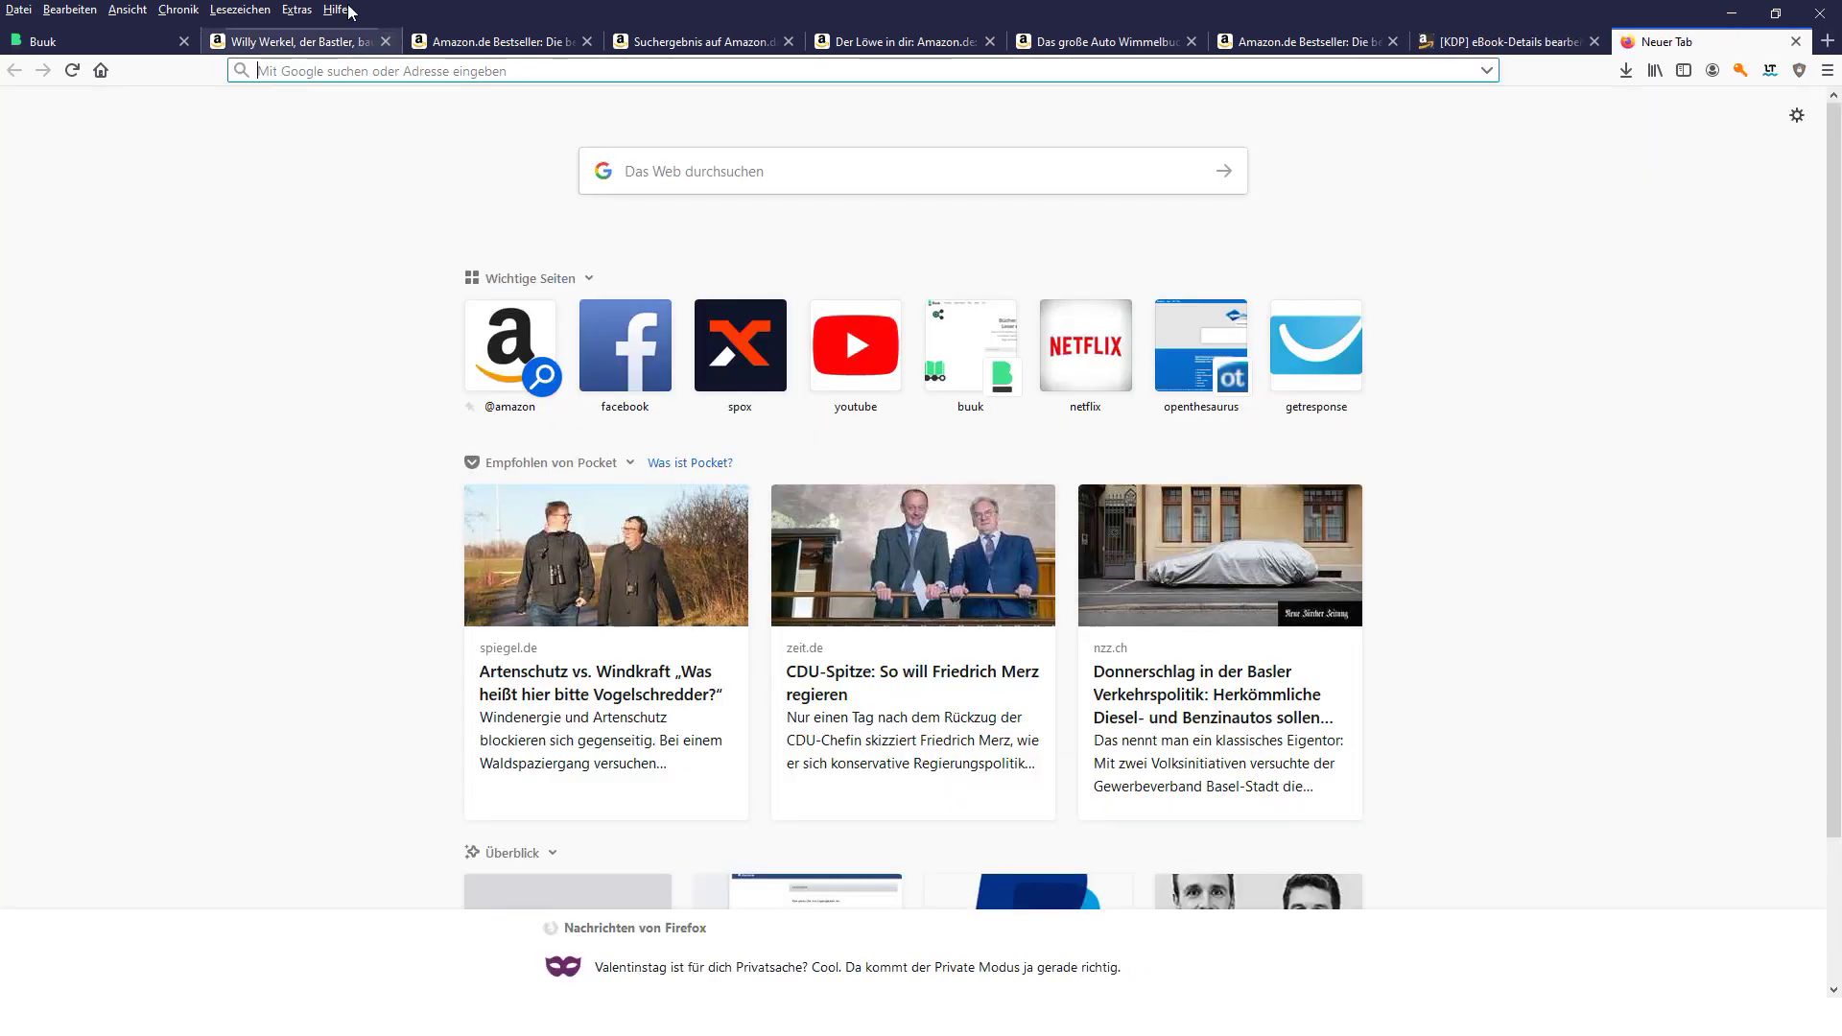
pyautogui.click(240, 9)
pyautogui.moveTo(347, 198)
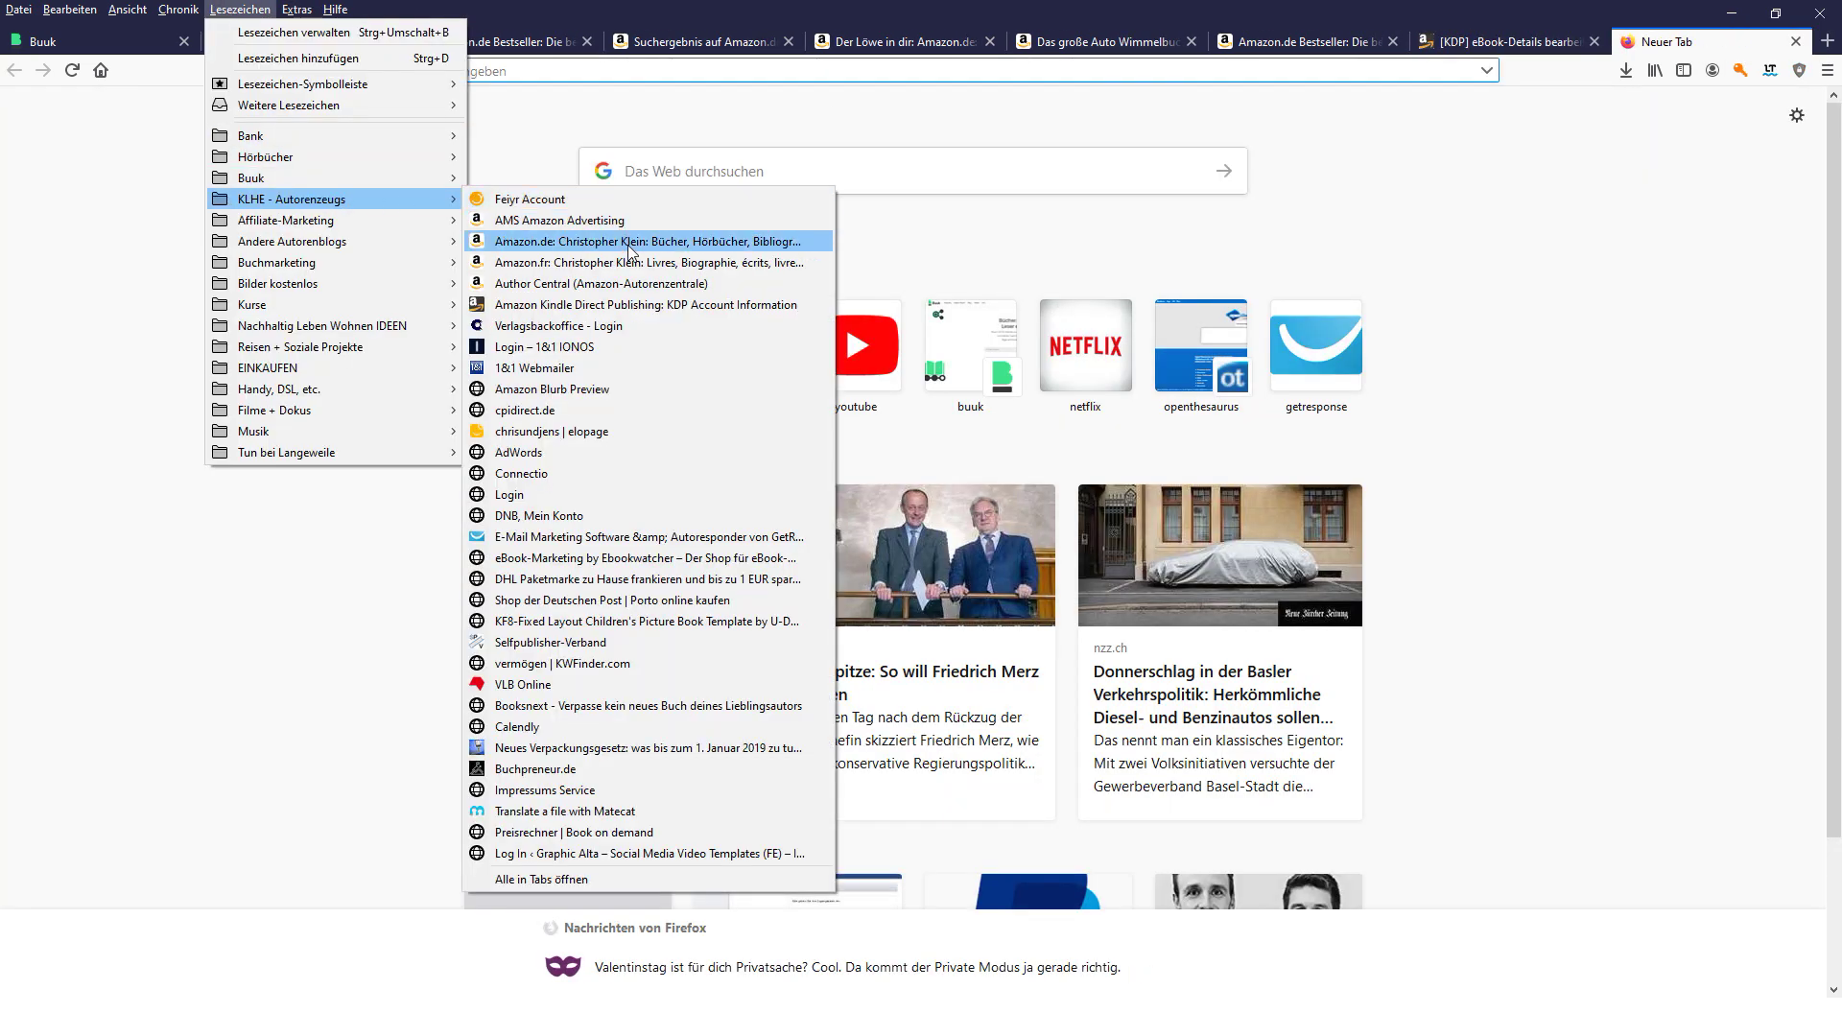
pyautogui.click(637, 284)
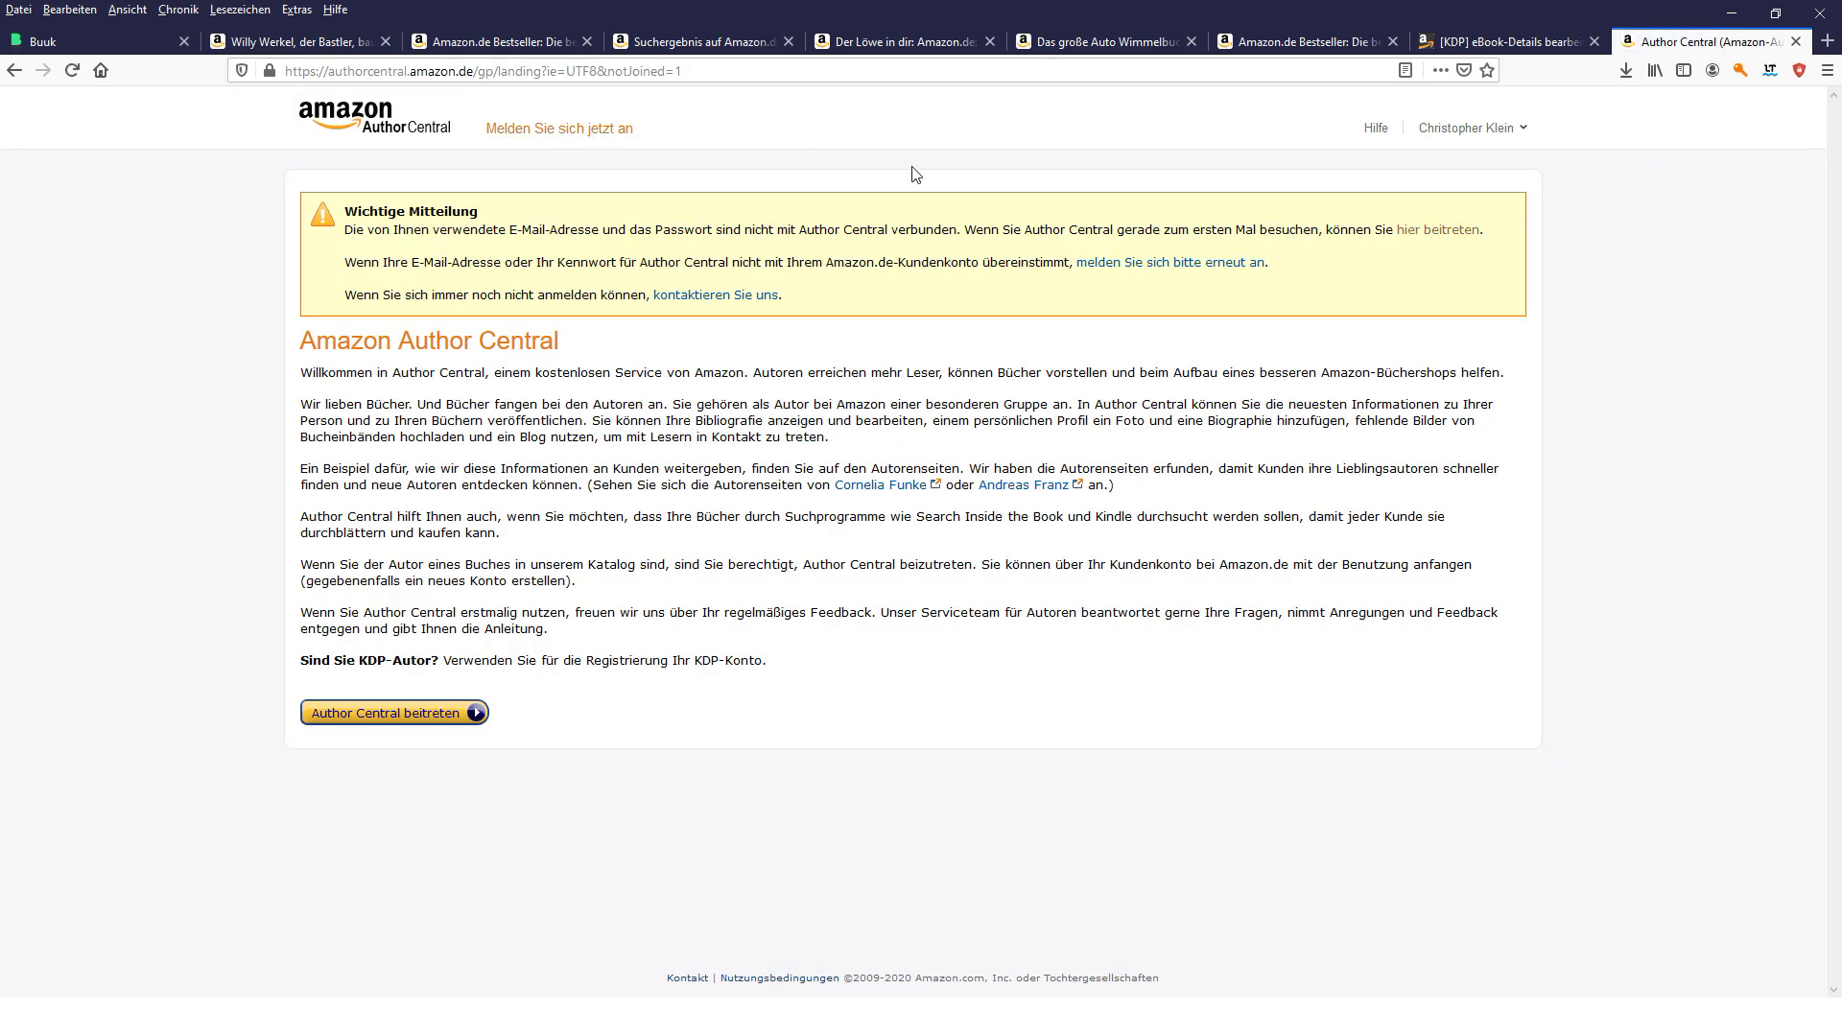
pyautogui.moveTo(1468, 127)
pyautogui.click(1468, 178)
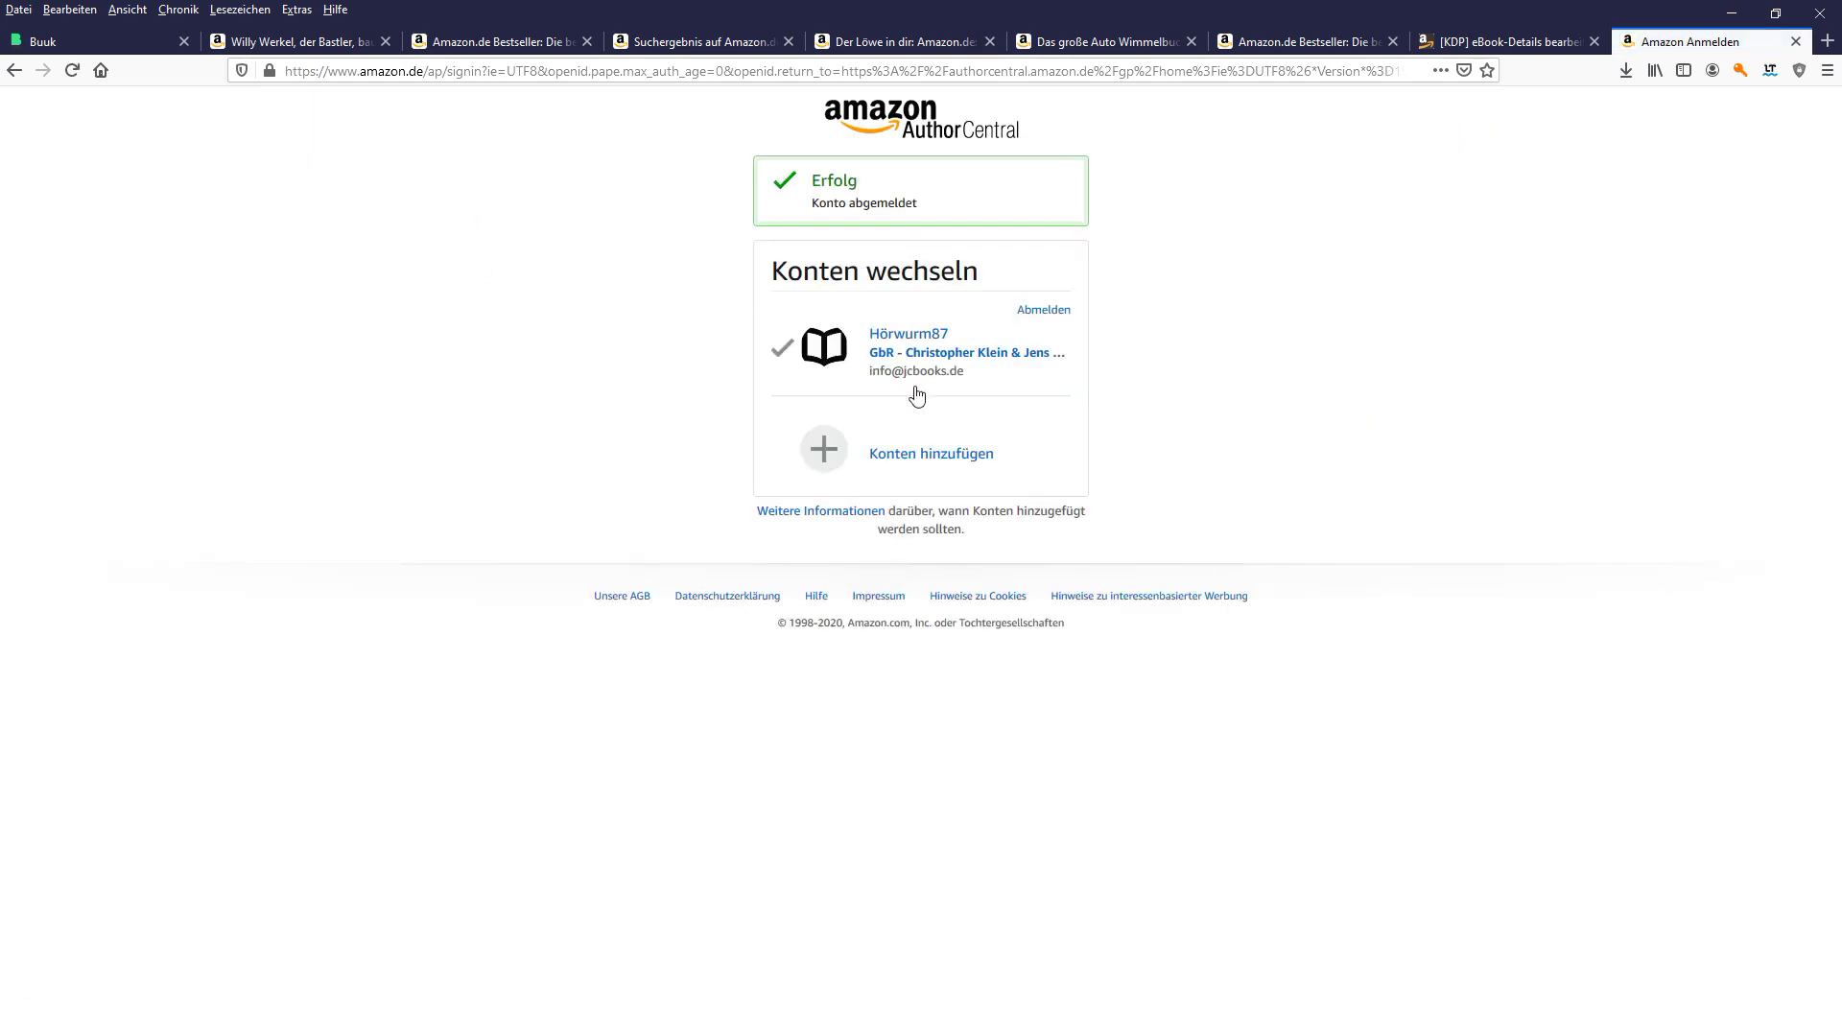
pyautogui.click(951, 378)
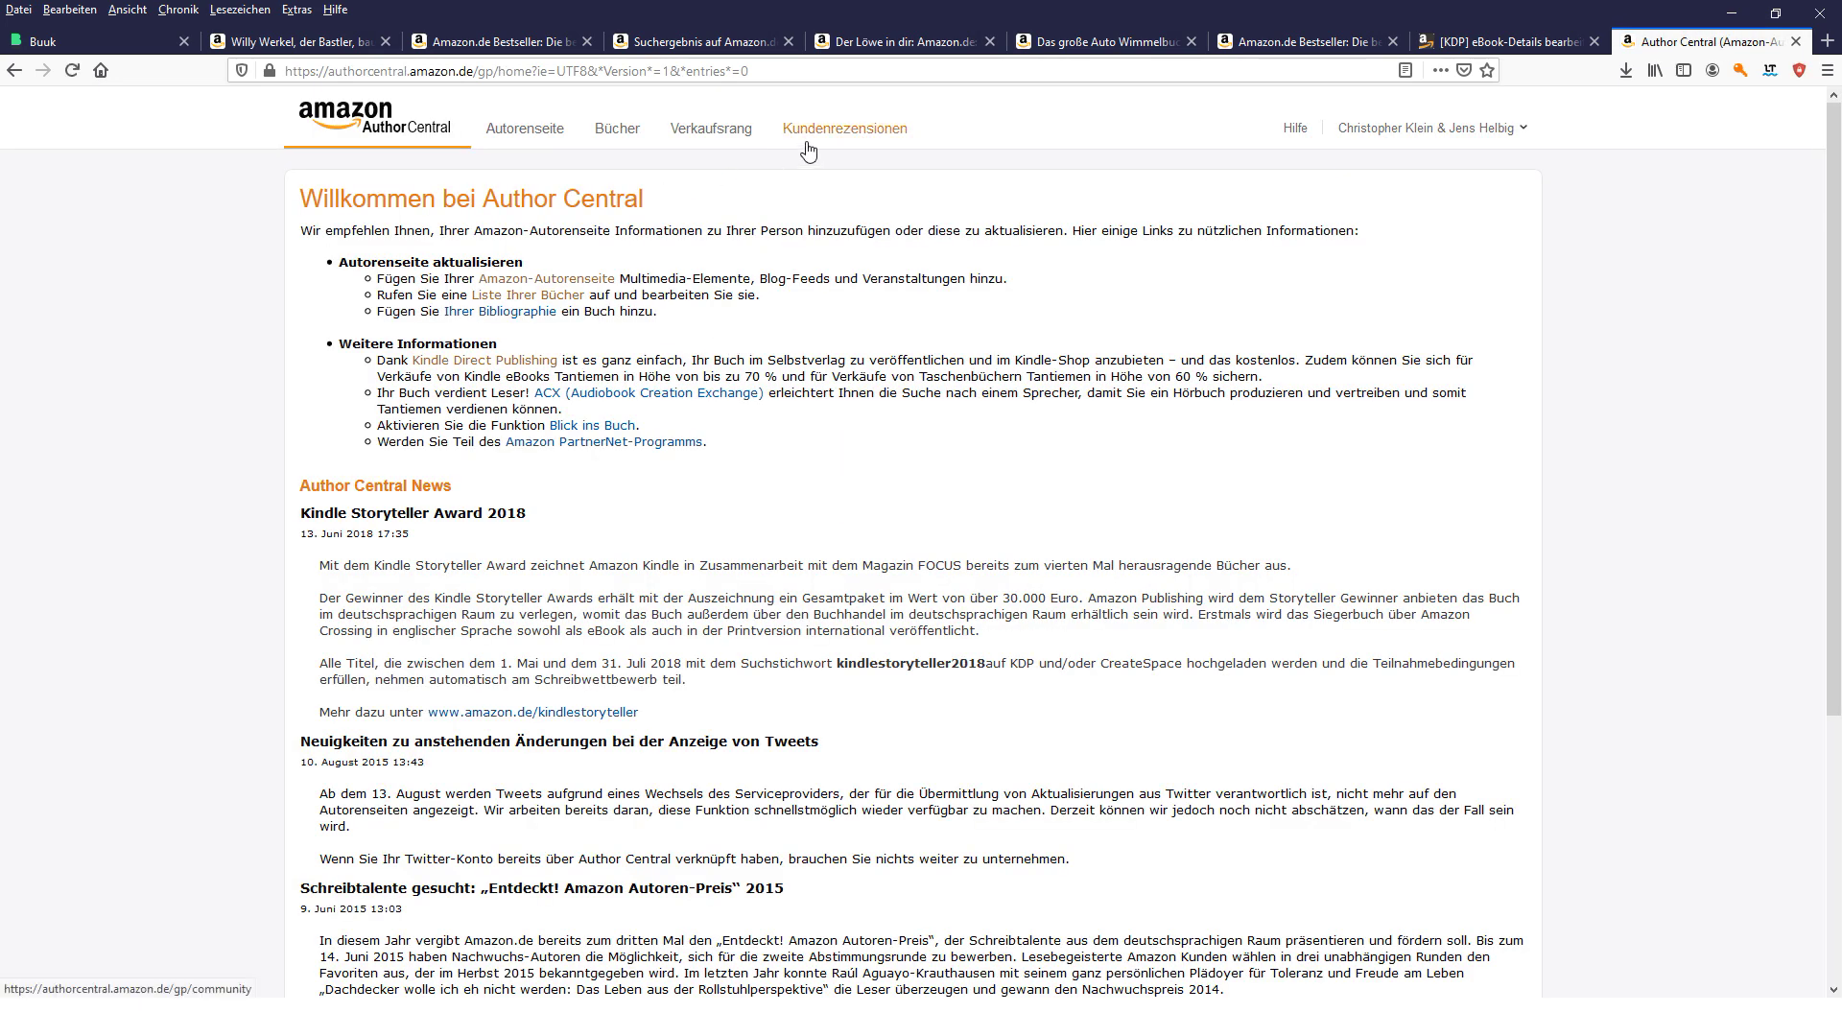
# - Open Author Central's contact form, choose Meine Bücher as the topic, and return to the KDP eBook details page
pyautogui.moveTo(1832, 336); pyautogui.dragTo(1784, 758)
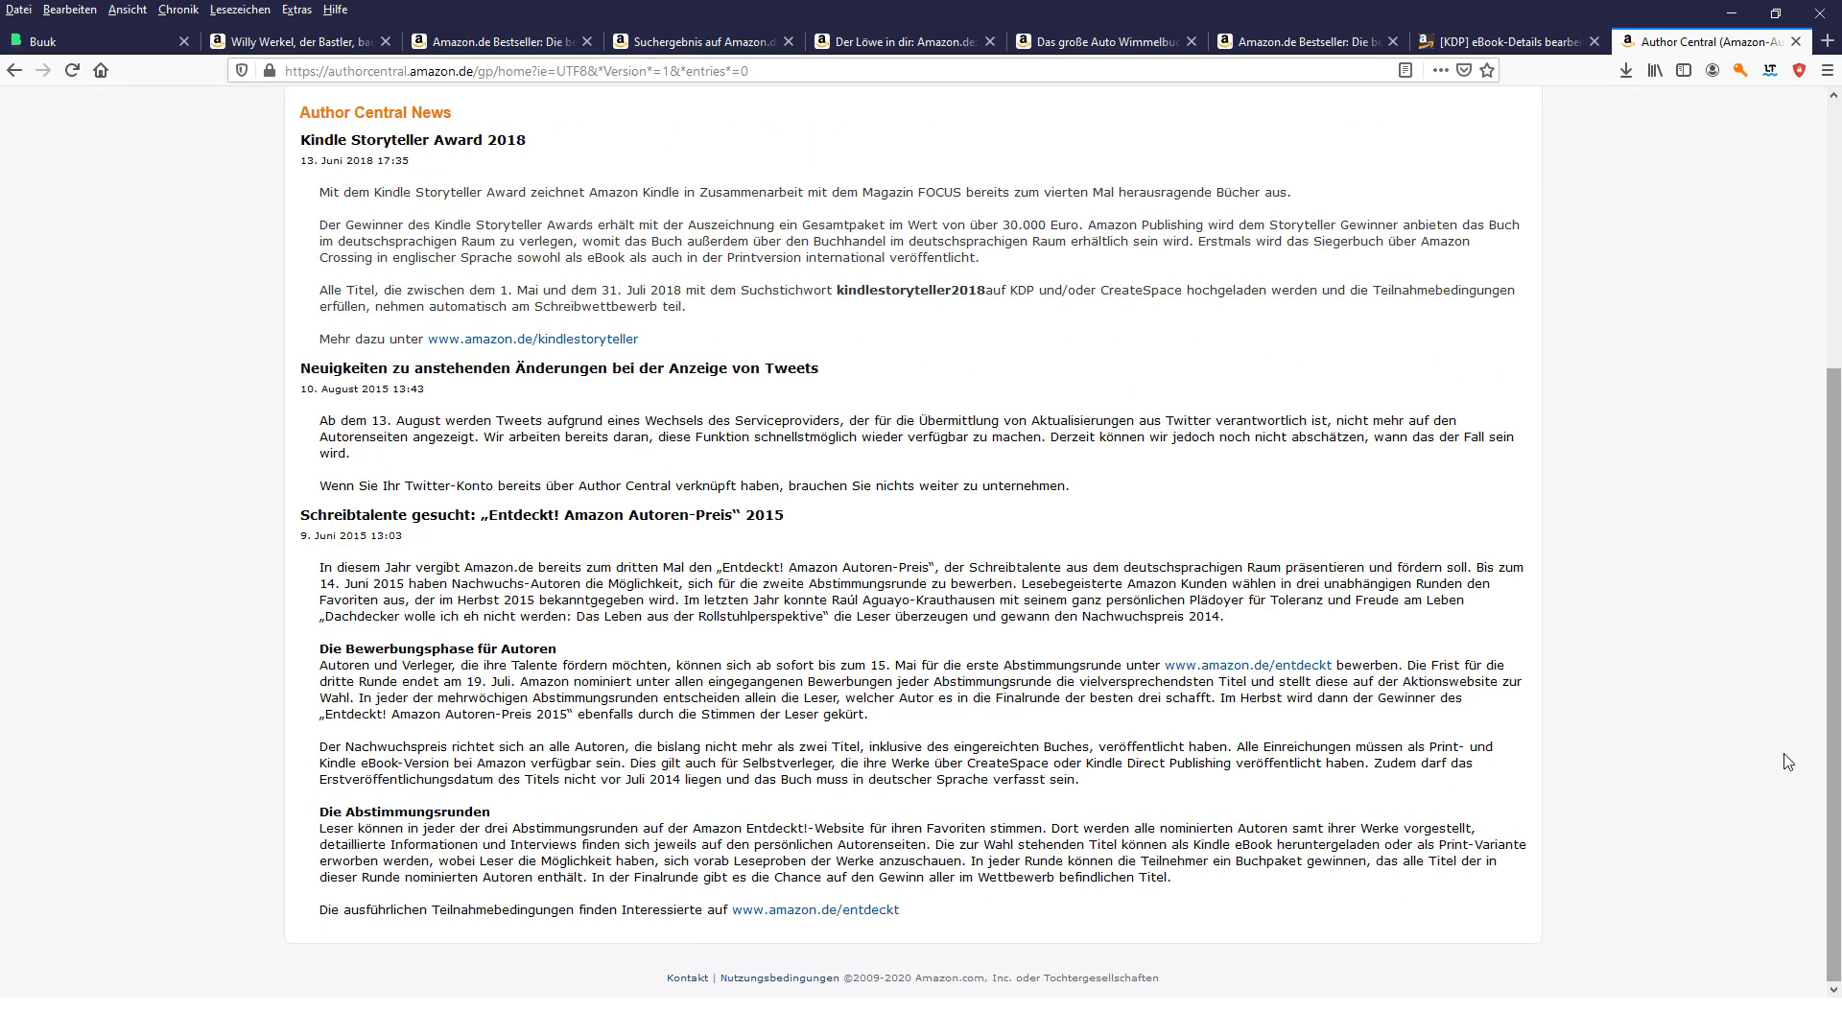
pyautogui.click(687, 978)
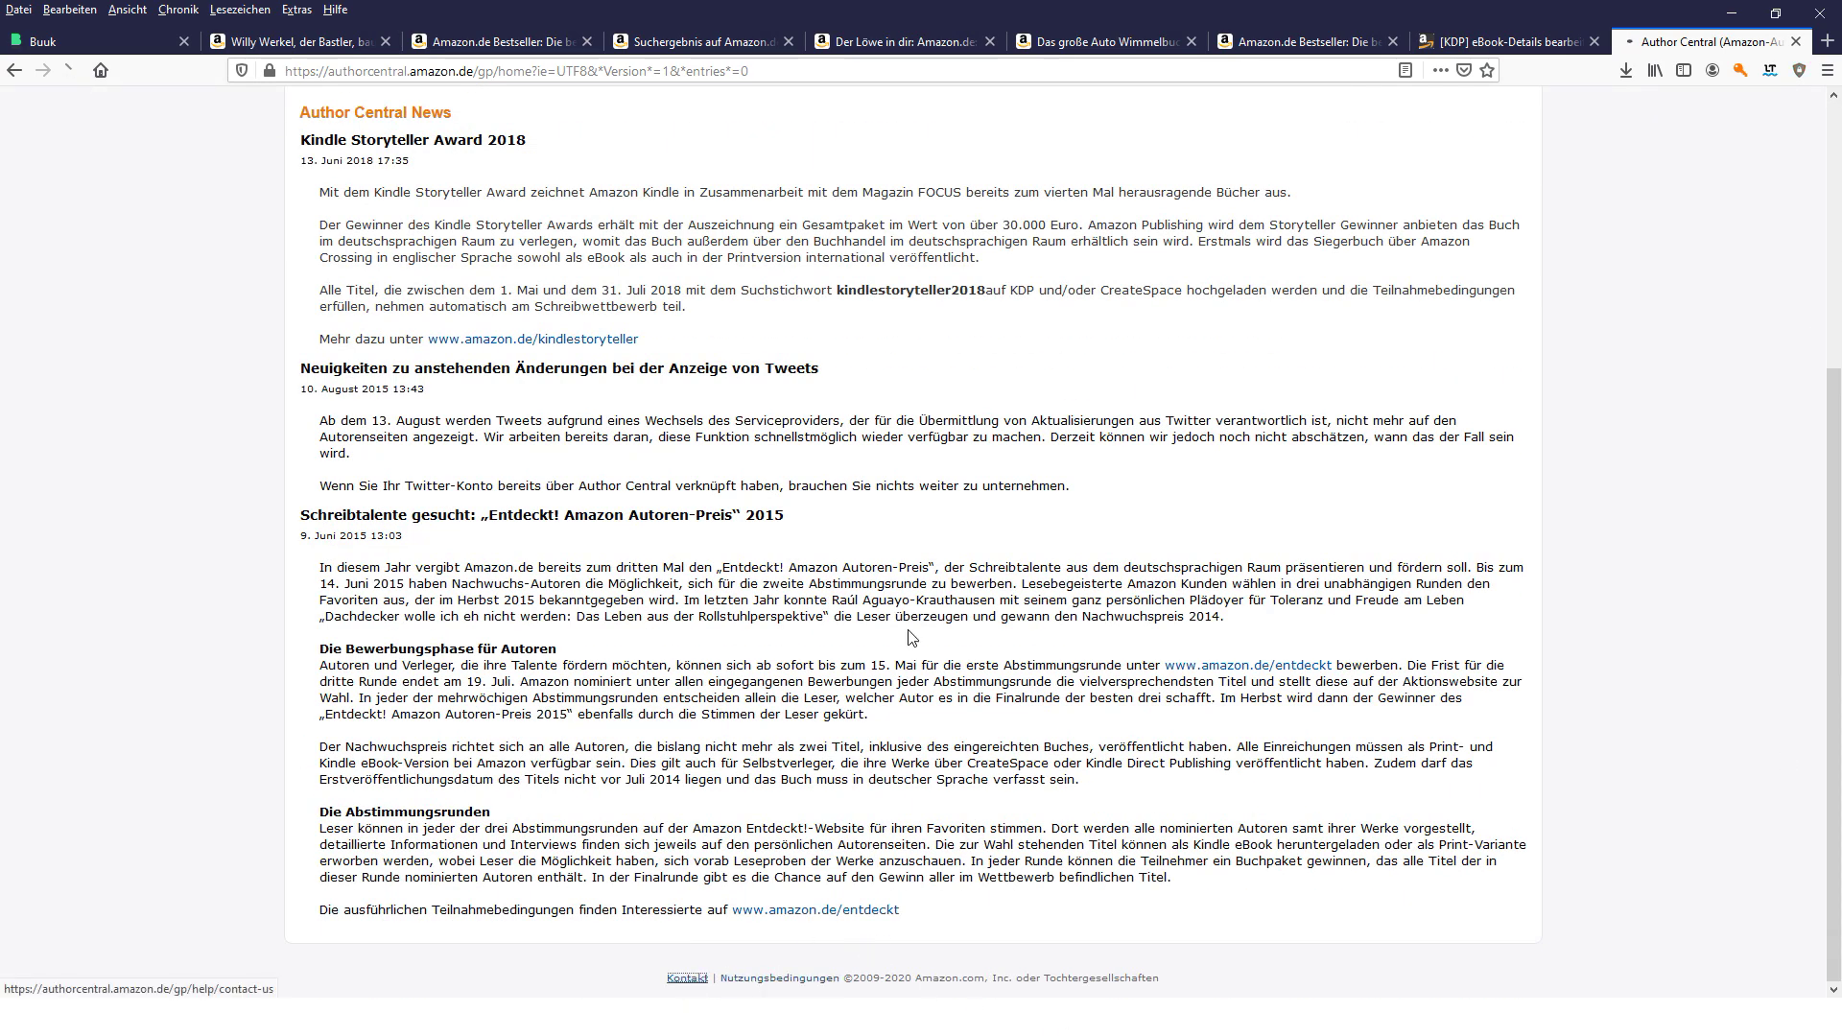
pyautogui.click(726, 292)
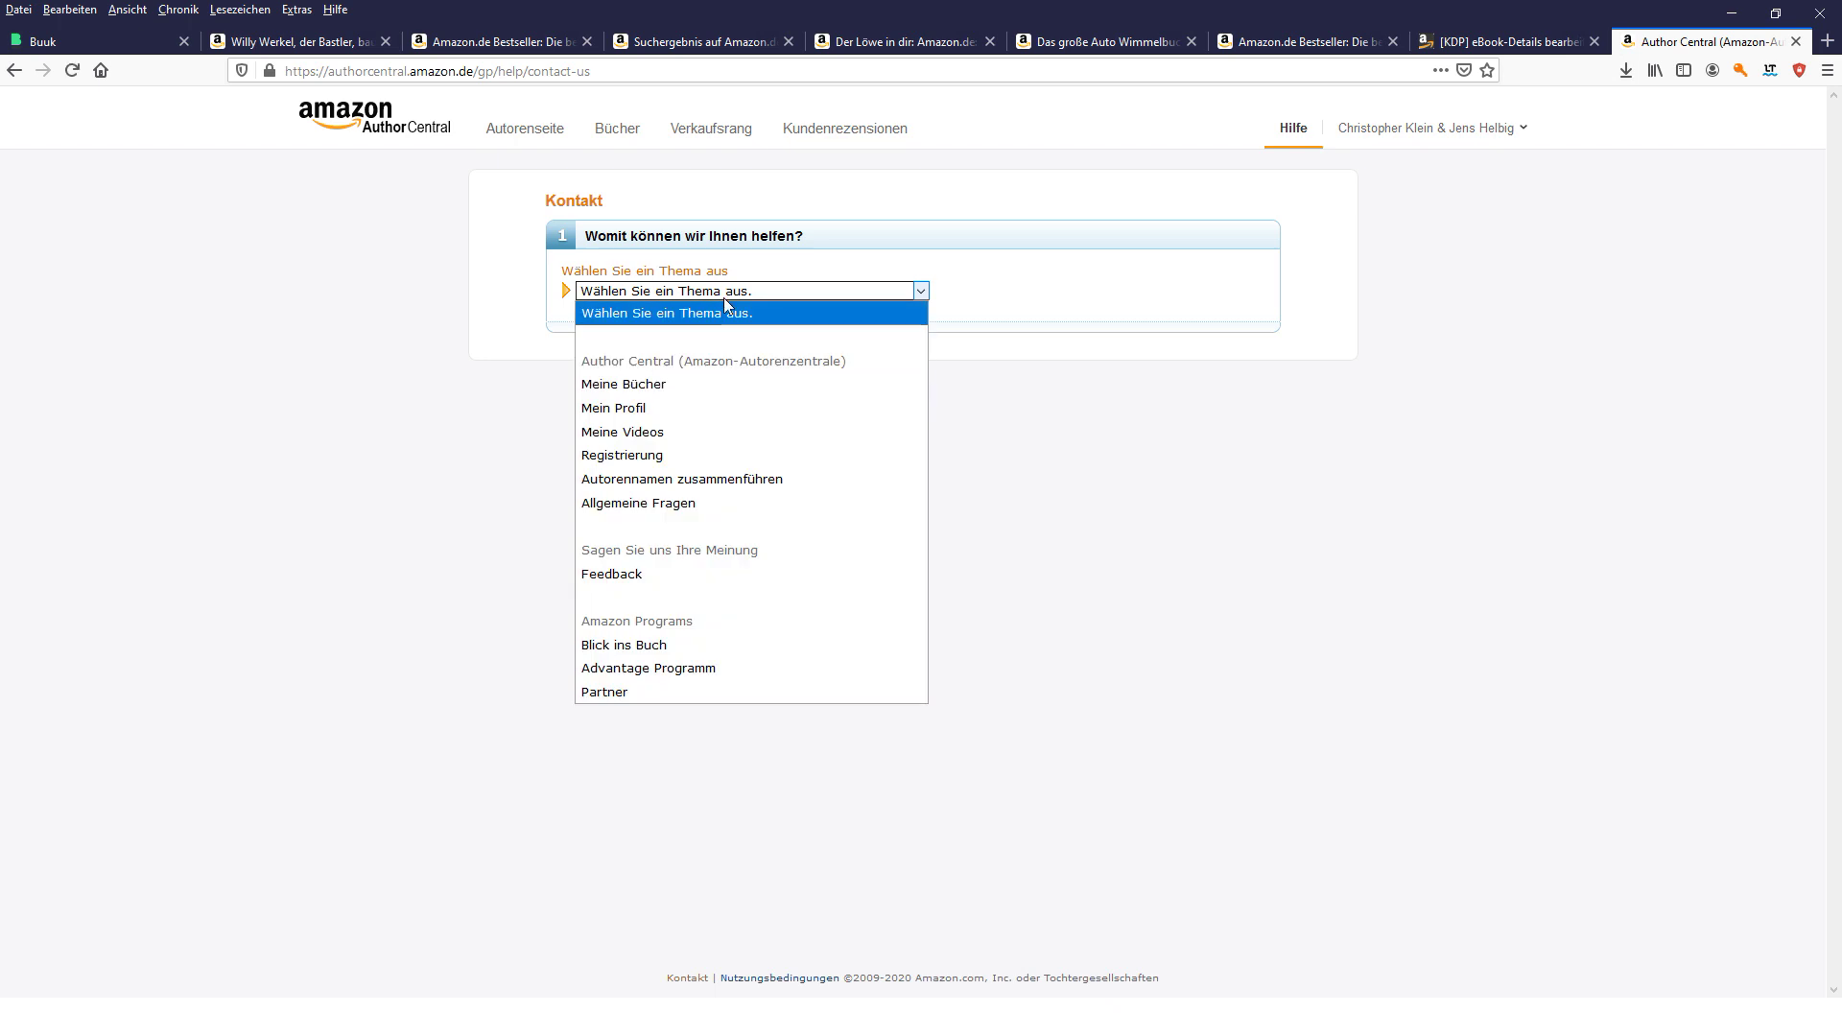
pyautogui.click(721, 385)
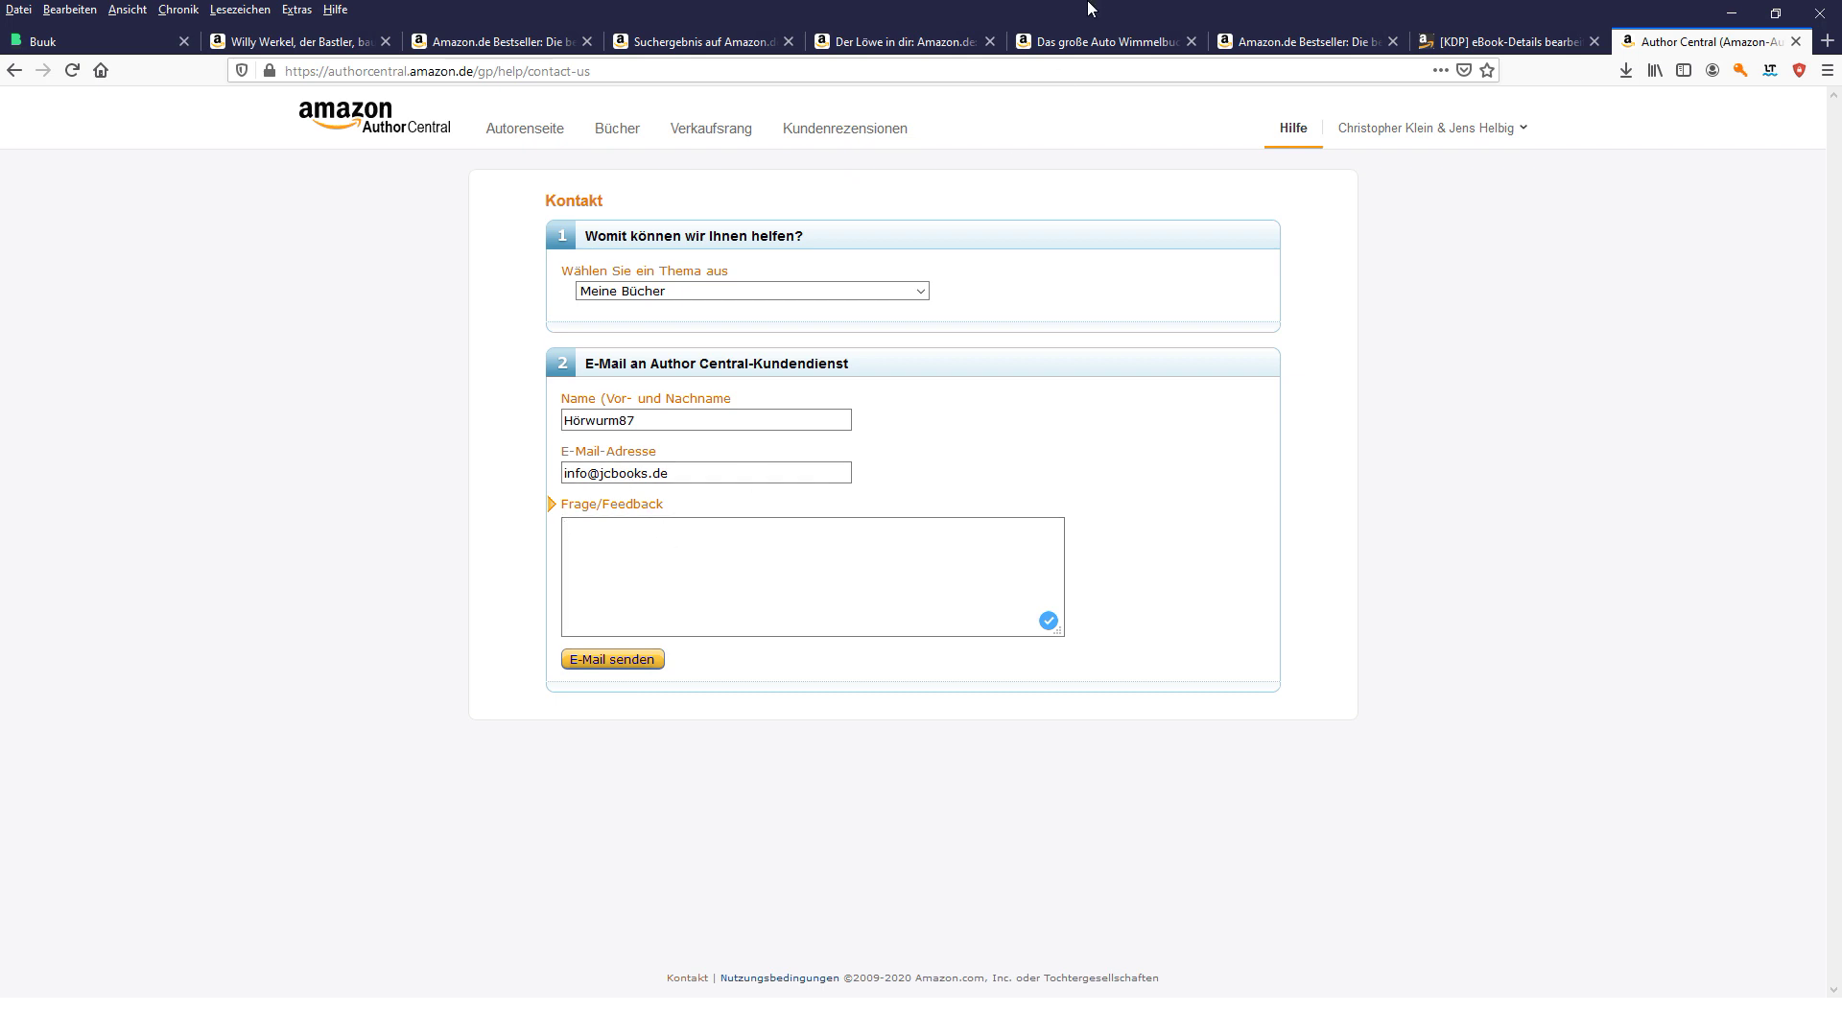
pyautogui.click(1502, 42)
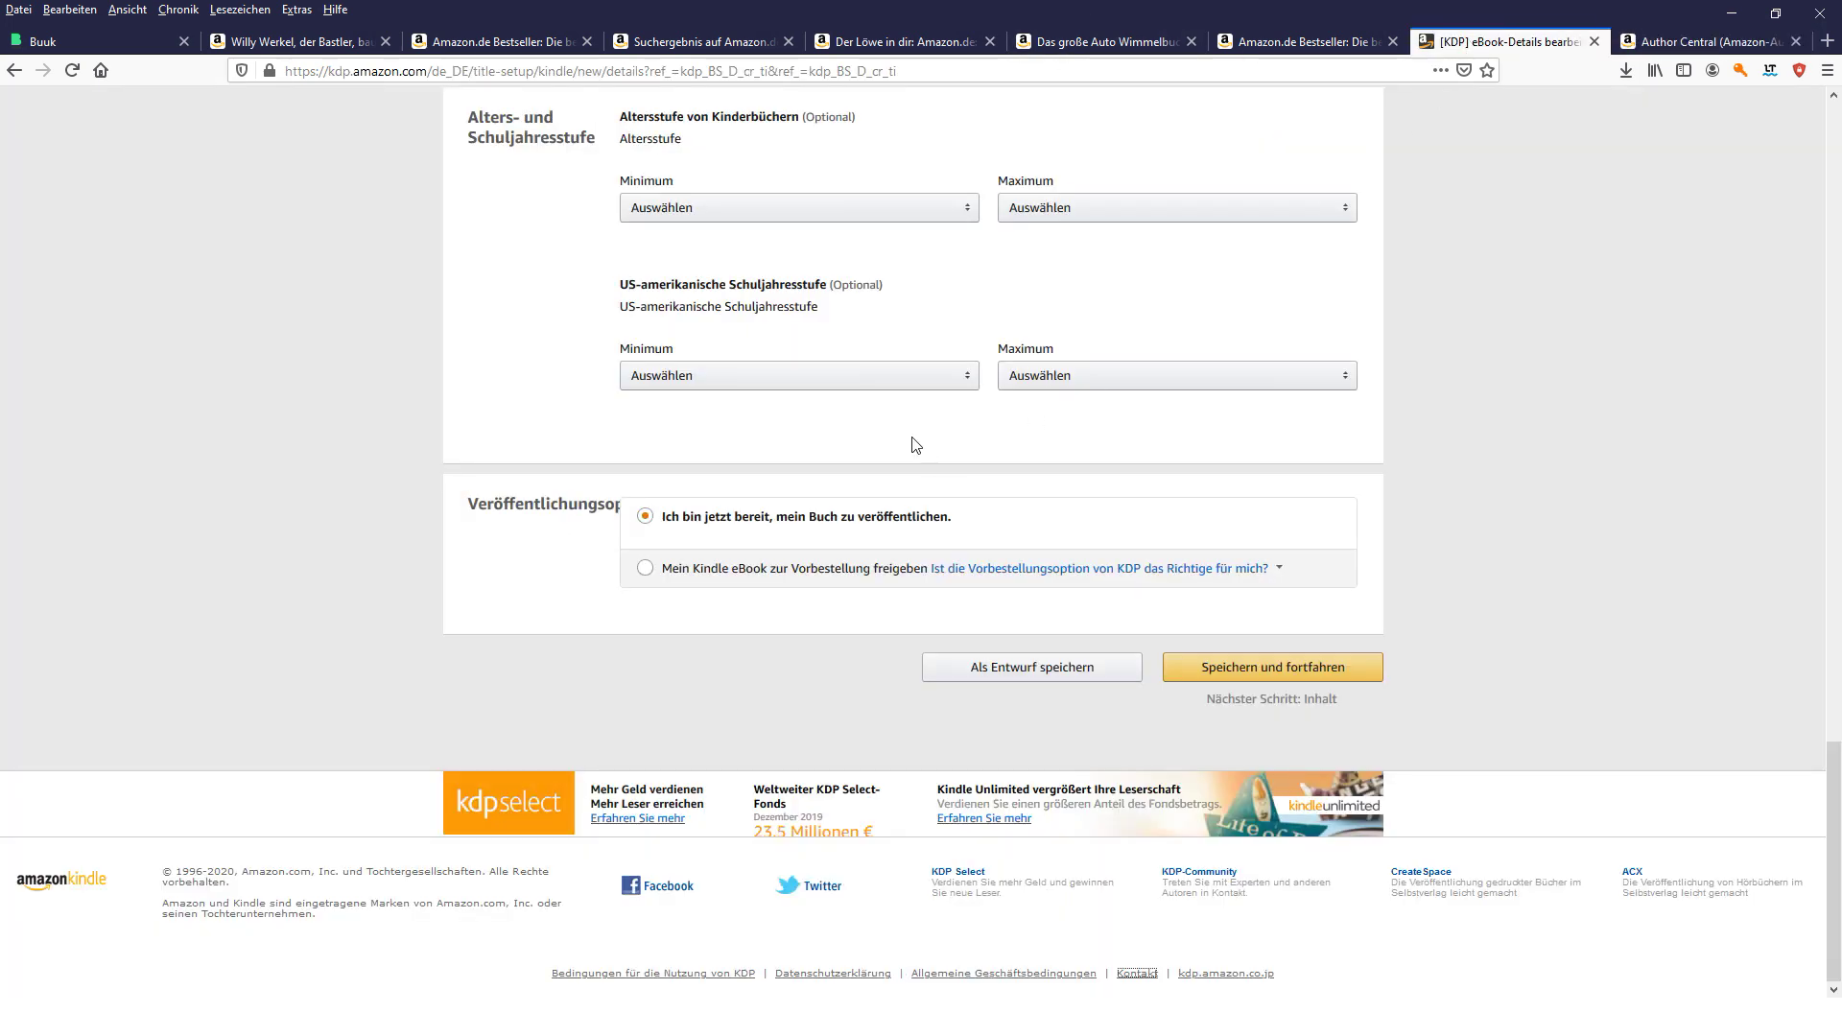
# - Place the cursor in Author Central's Frage/Feedback field and locate the ASIN in the Amazon product information of Der Löwe in dir
pyautogui.click(1703, 41)
pyautogui.click(609, 586)
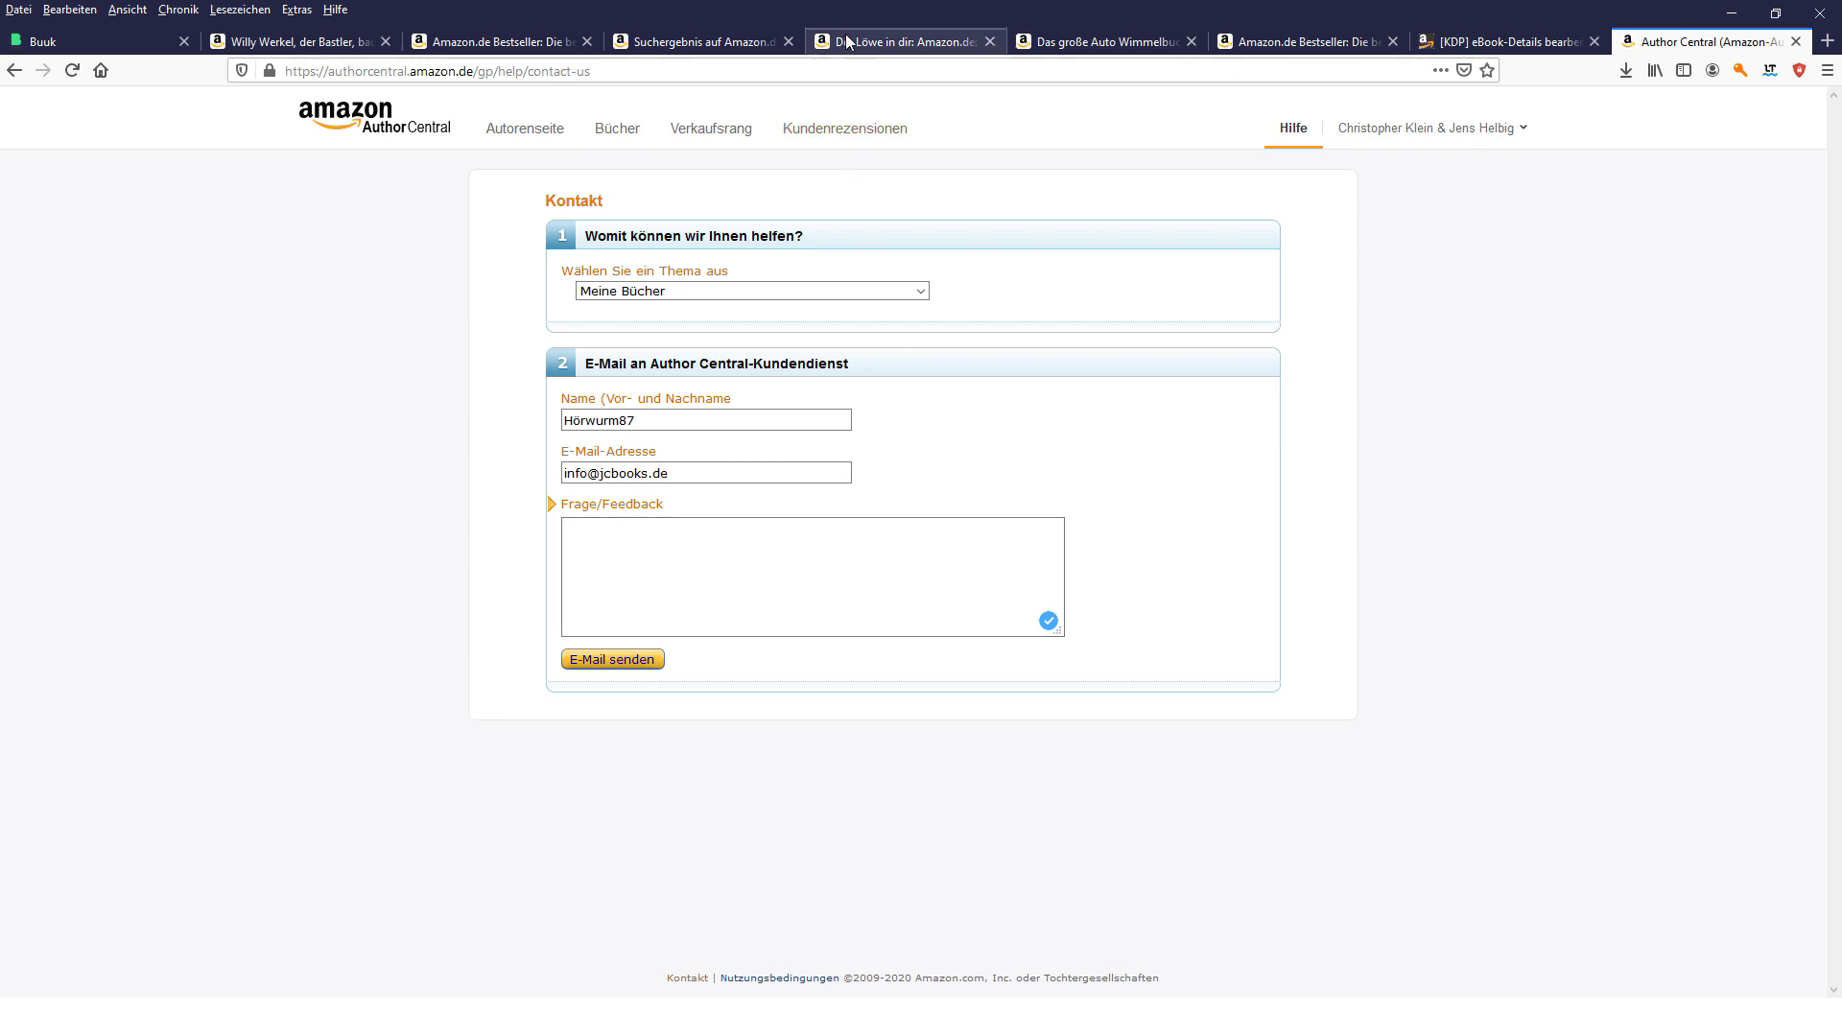
pyautogui.click(897, 41)
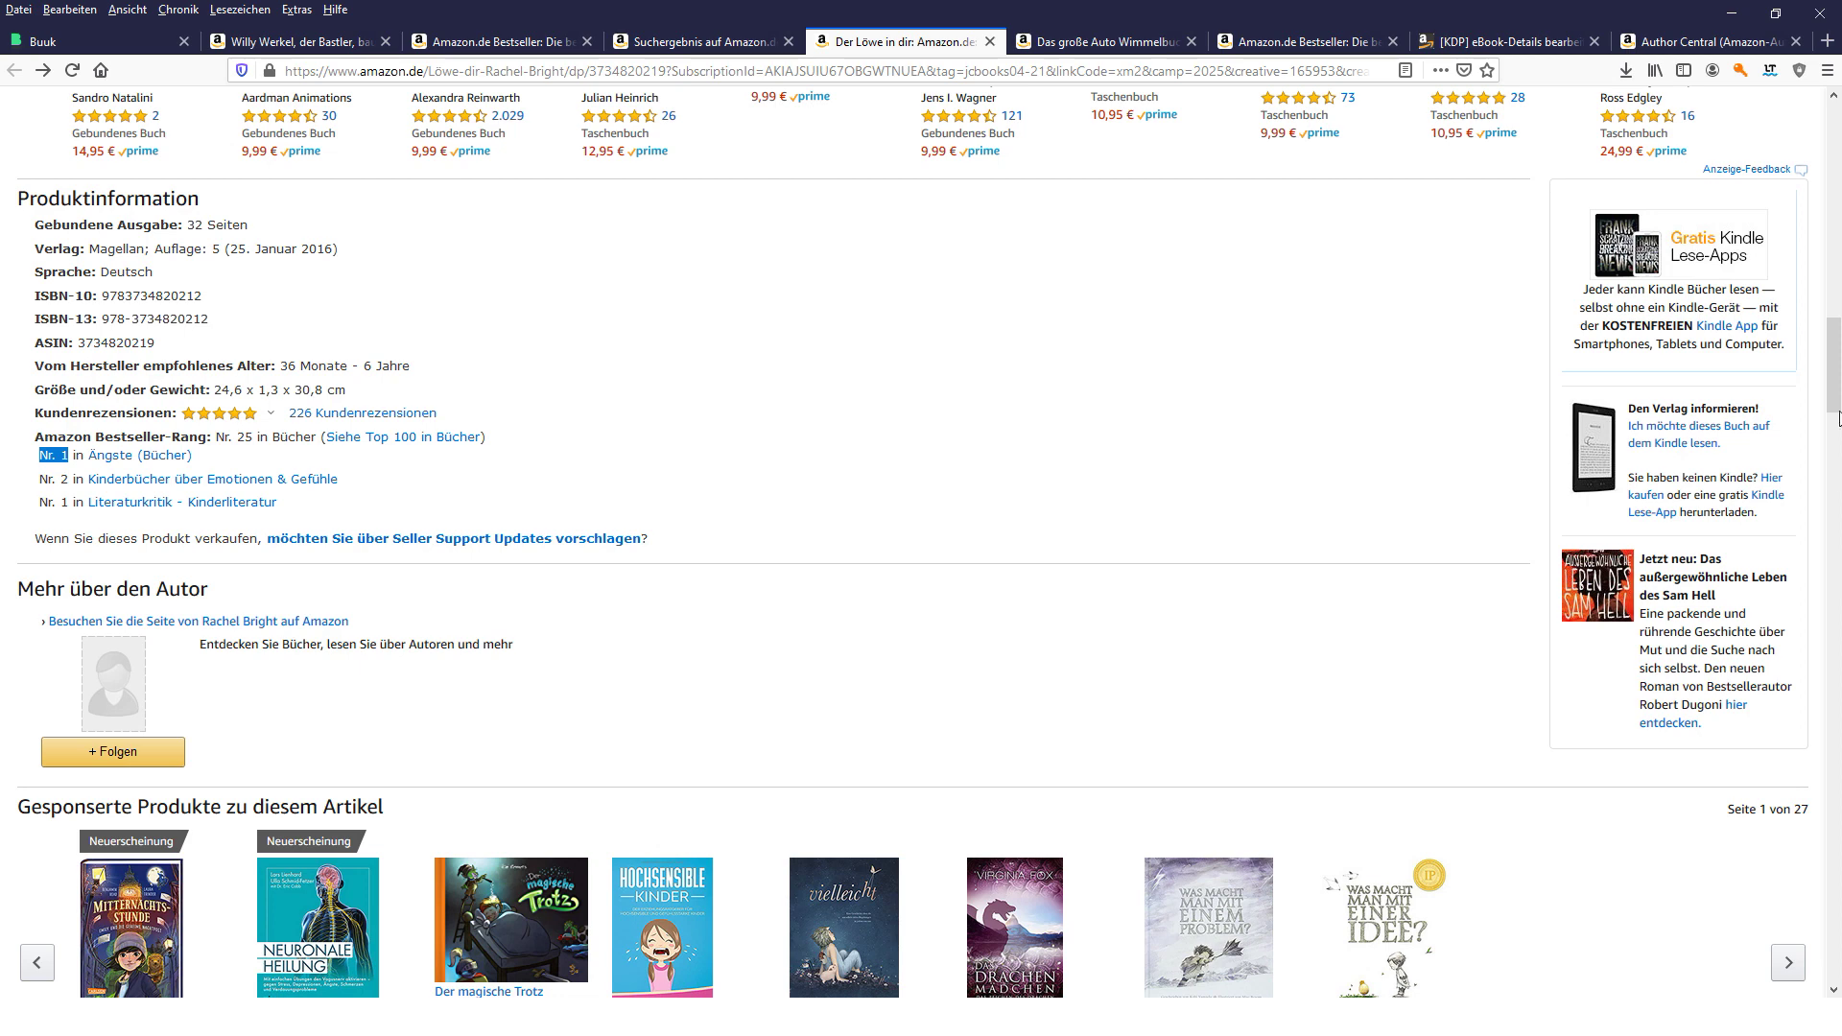
pyautogui.scroll(3, 446, 757)
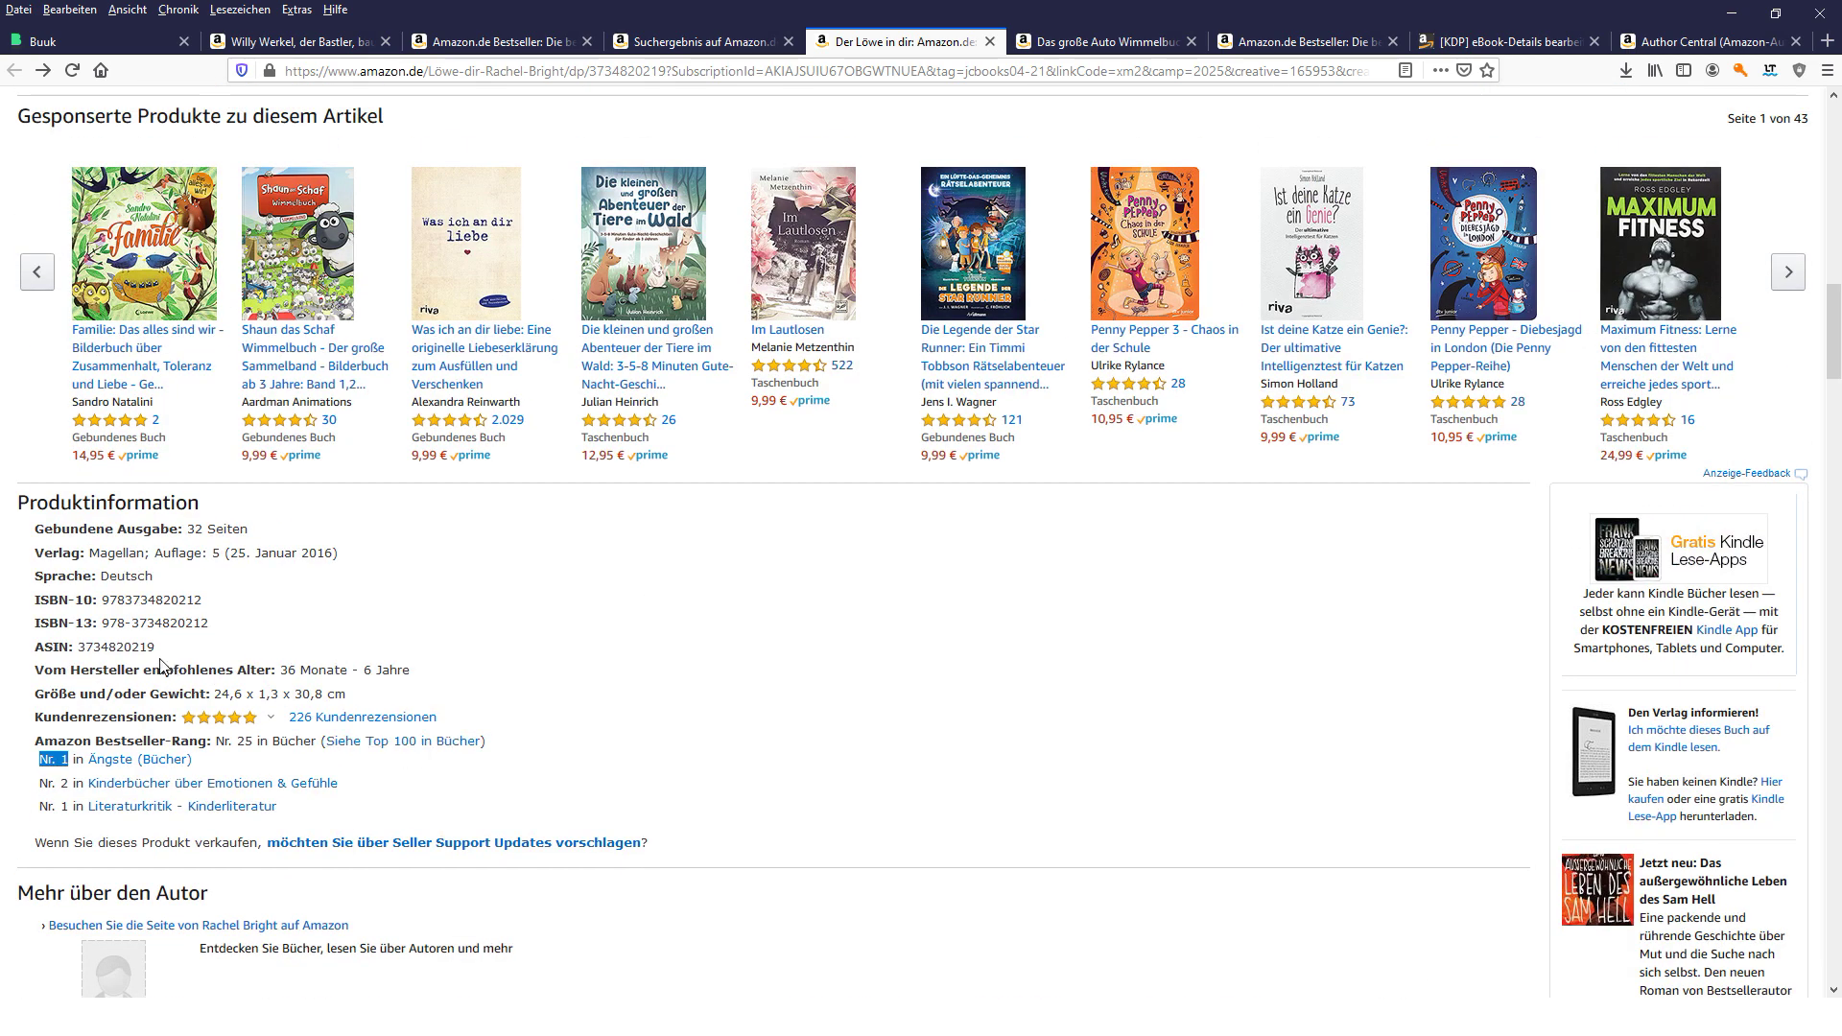
pyautogui.click(128, 649)
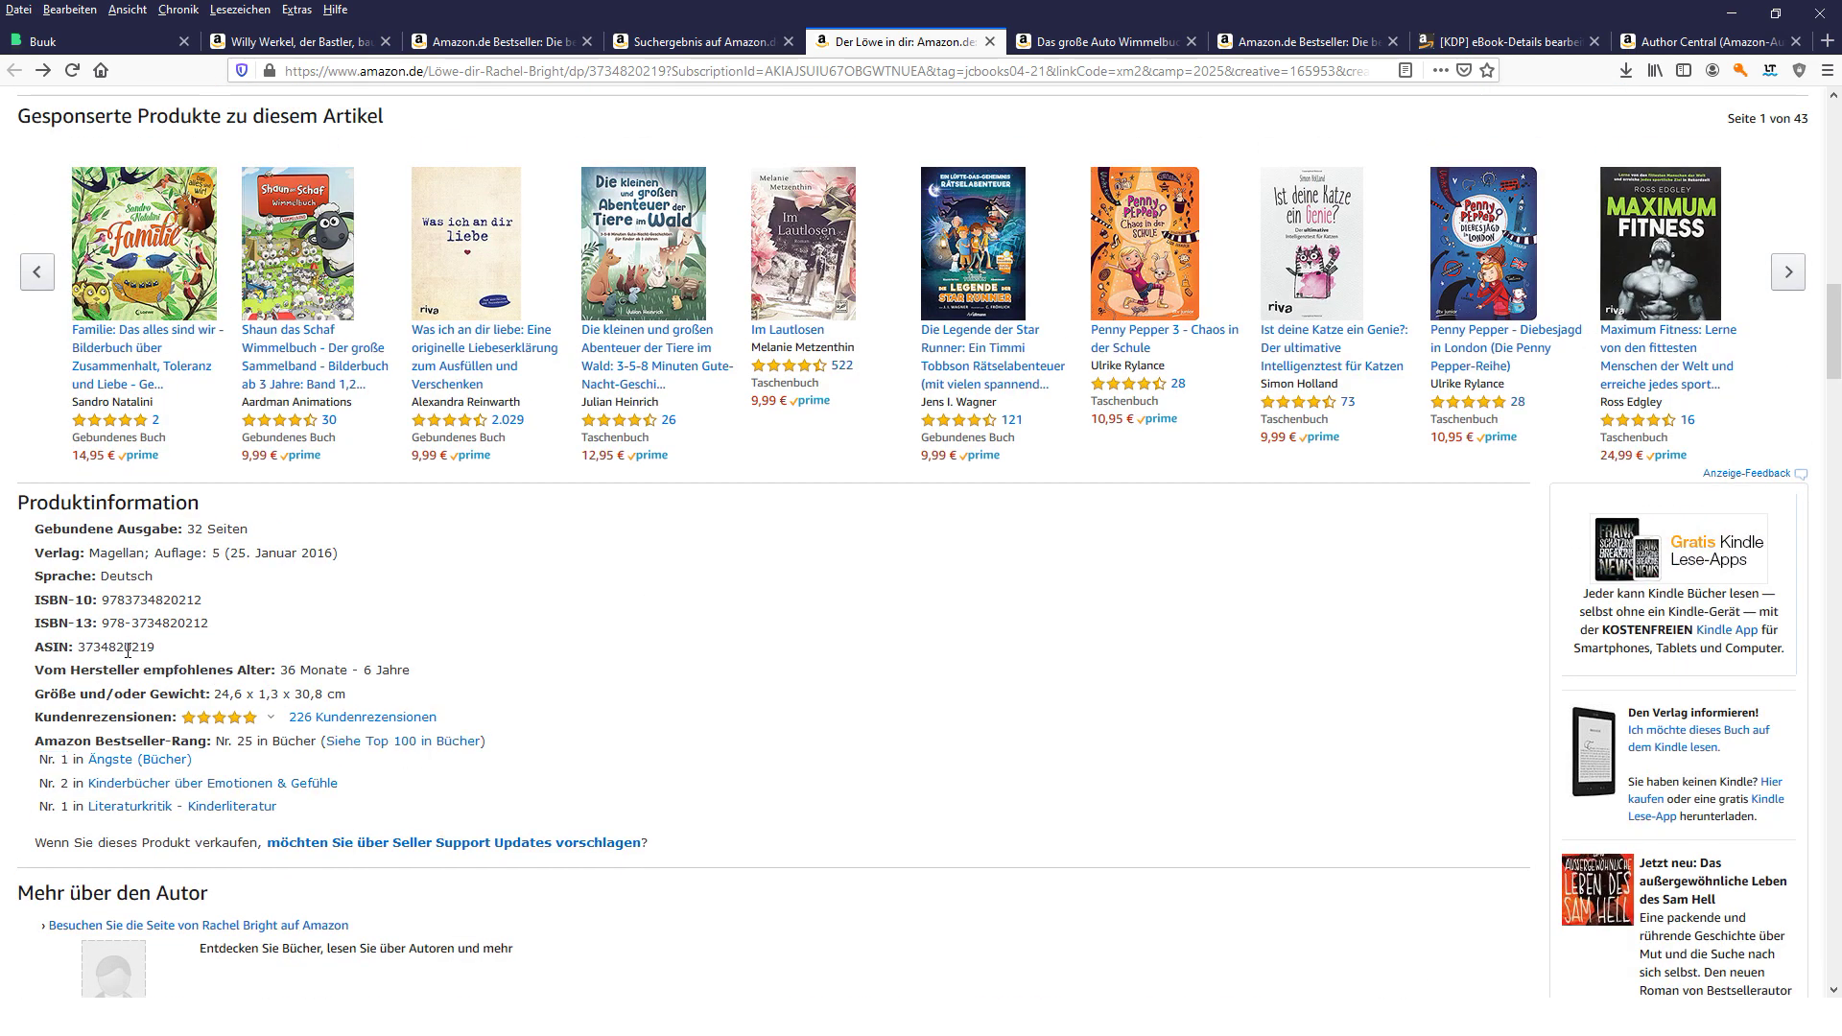
# - Revisit the KDP eBook details page and Author Central's feedback field, and close the Author Central page
pyautogui.click(1516, 40)
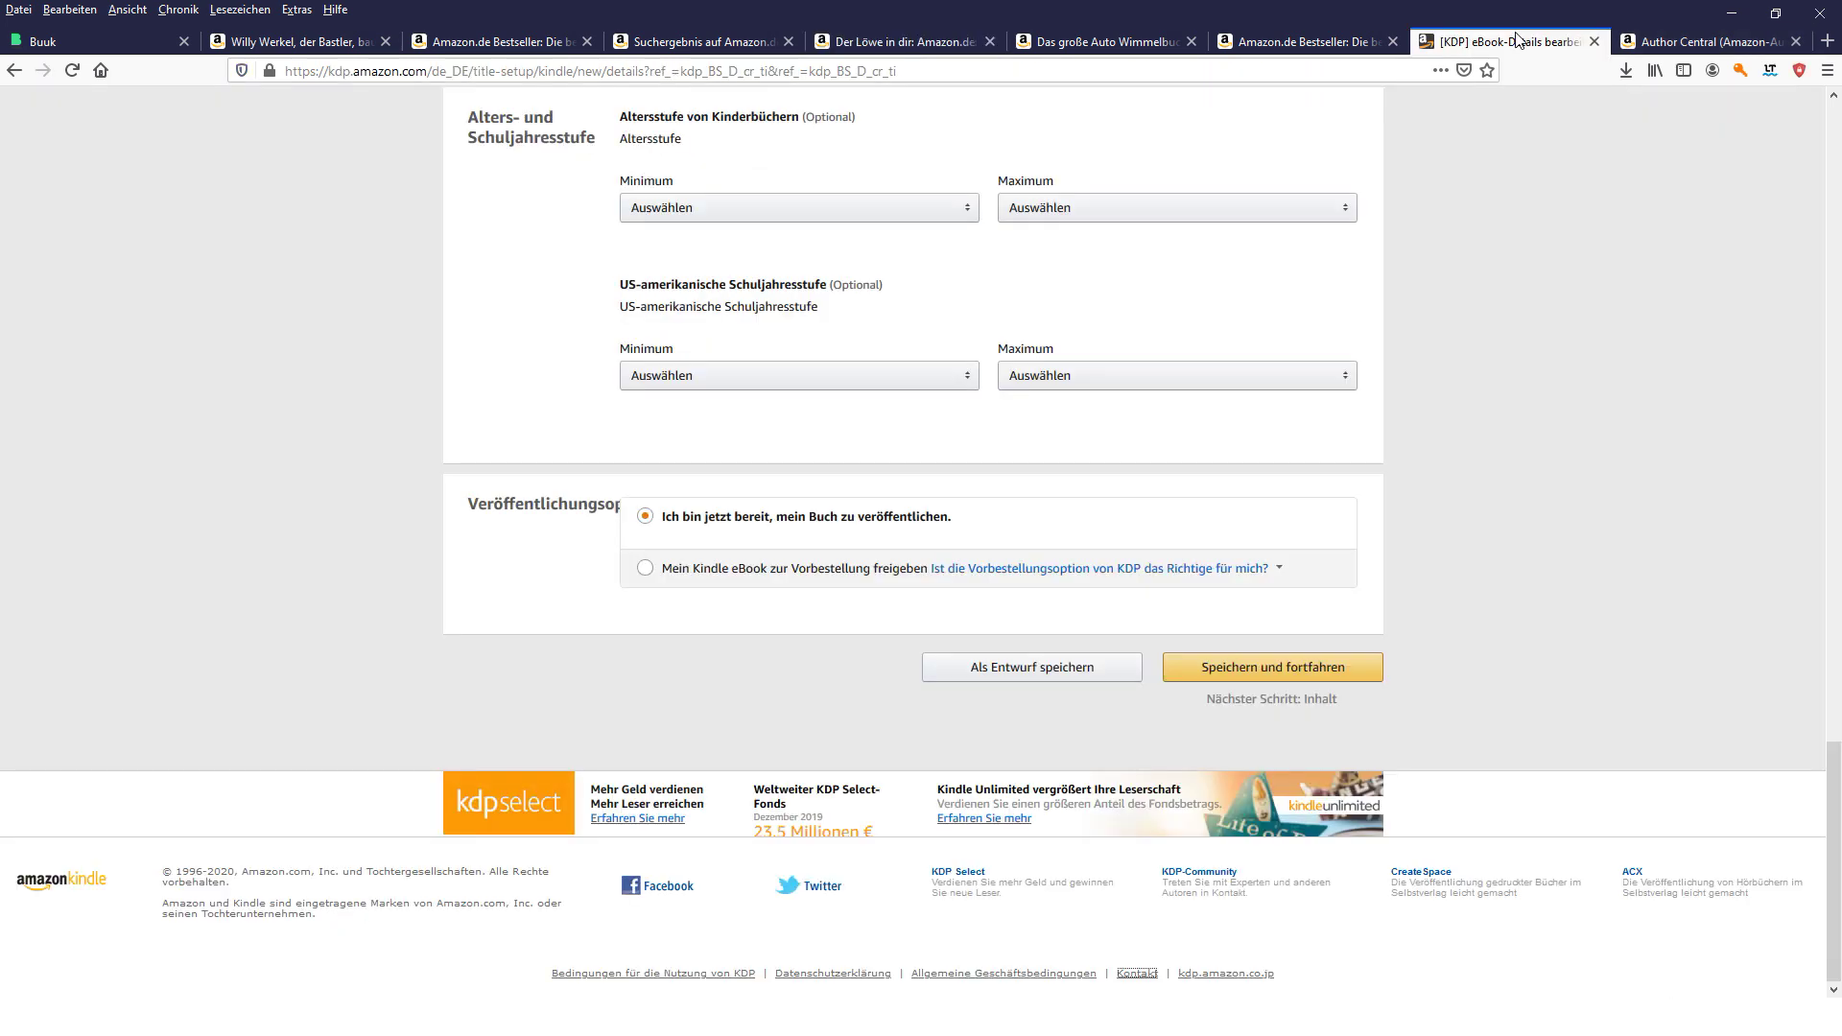
pyautogui.click(1698, 41)
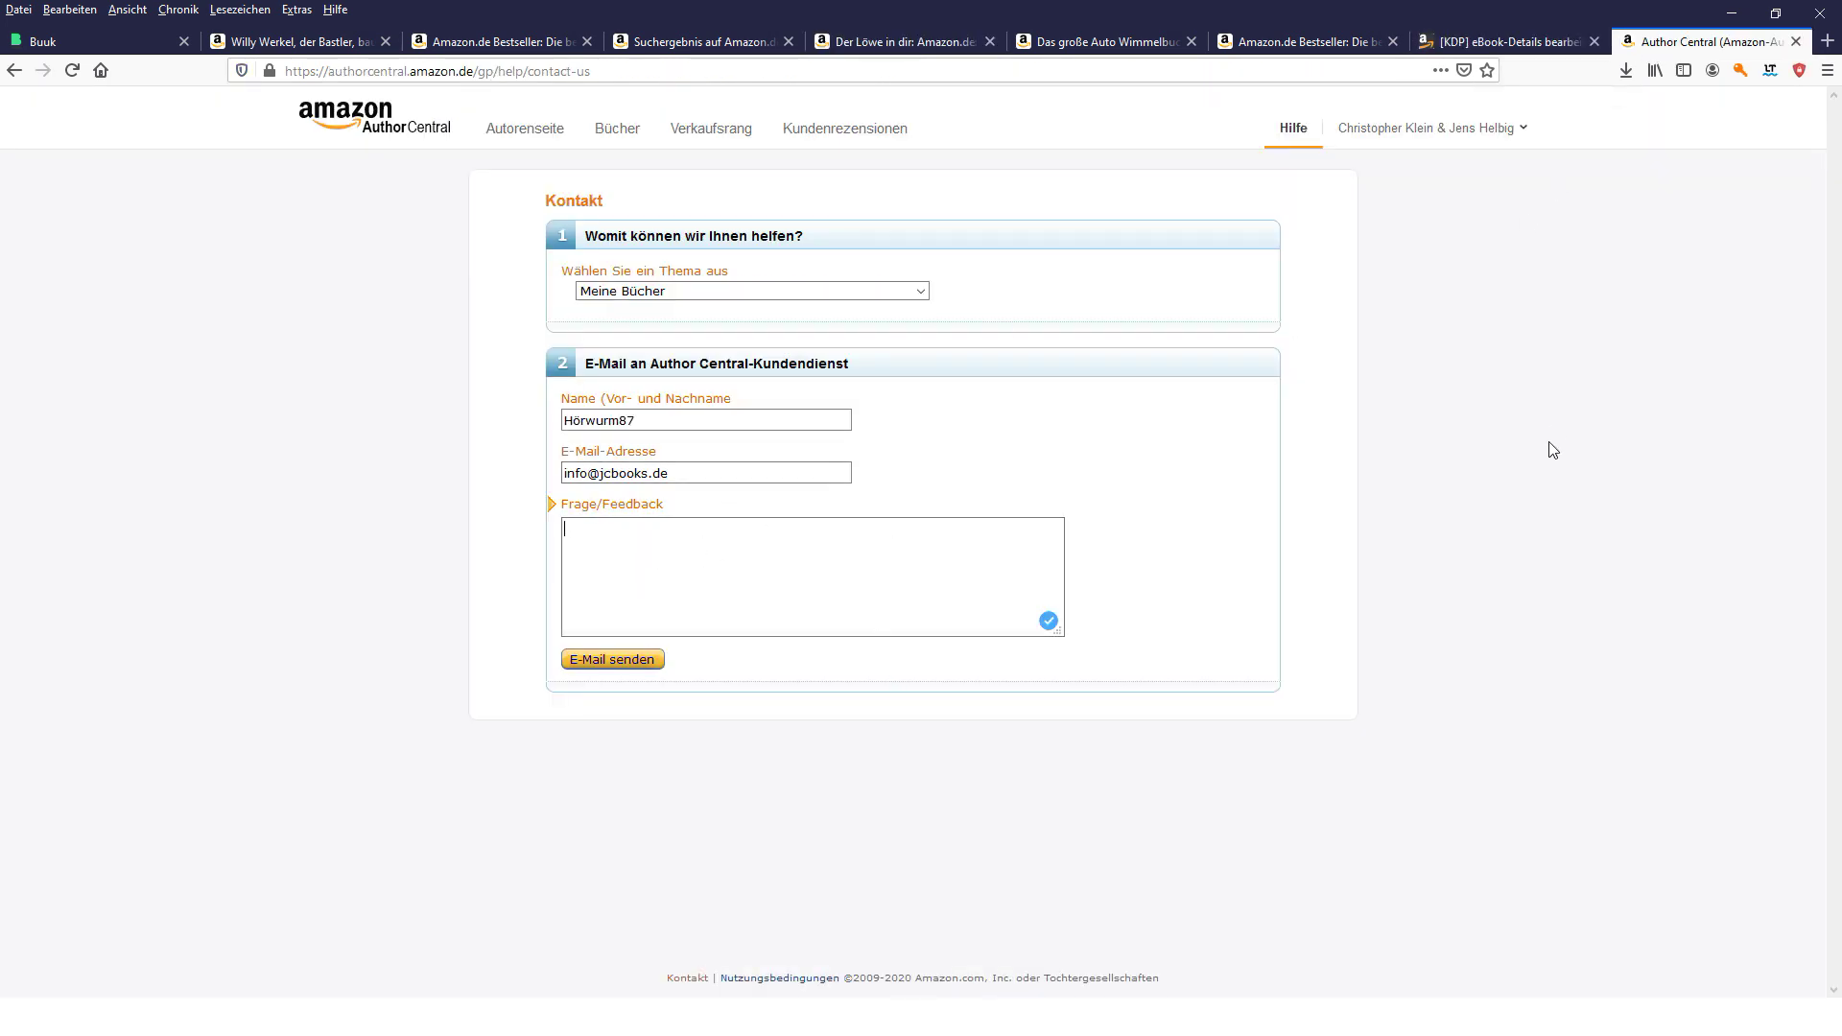
pyautogui.click(781, 546)
pyautogui.click(1797, 42)
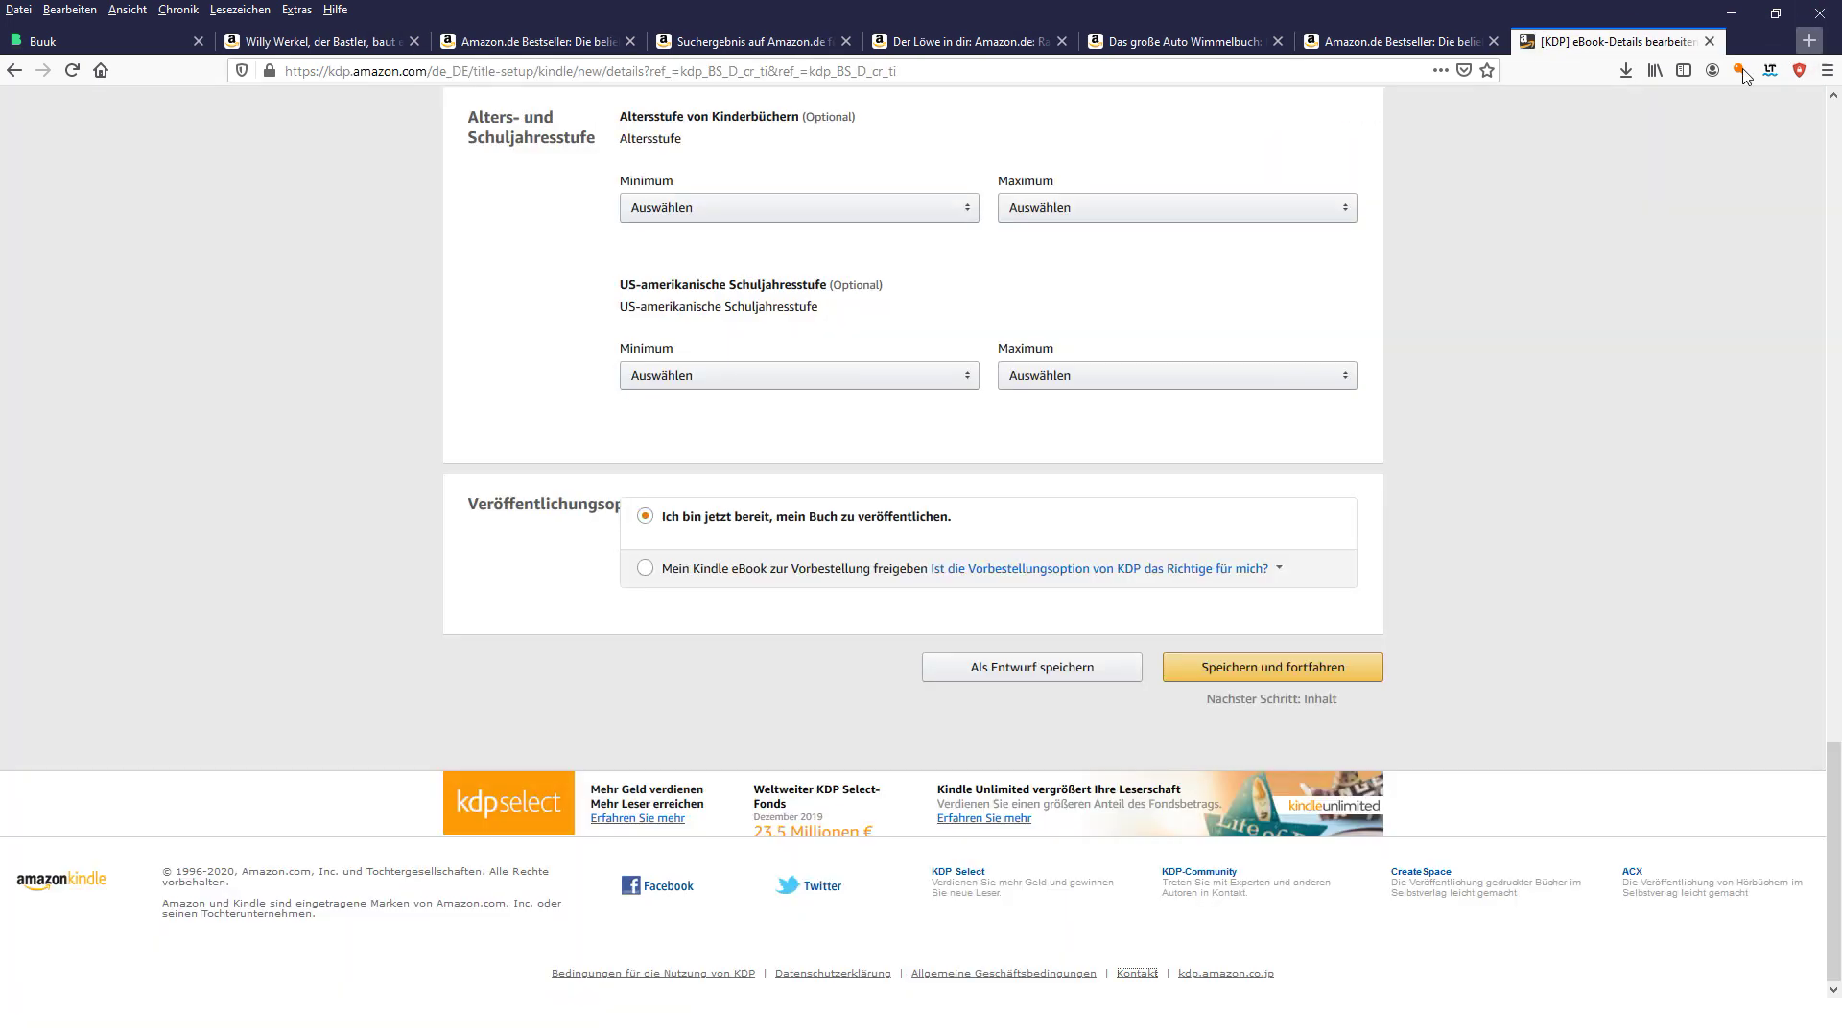
# - Return to Buuk's Sichtbarkeit results for Fahrzeuge & Verkehr and switch to the PowerPoint onboarding presentation
pyautogui.click(97, 53)
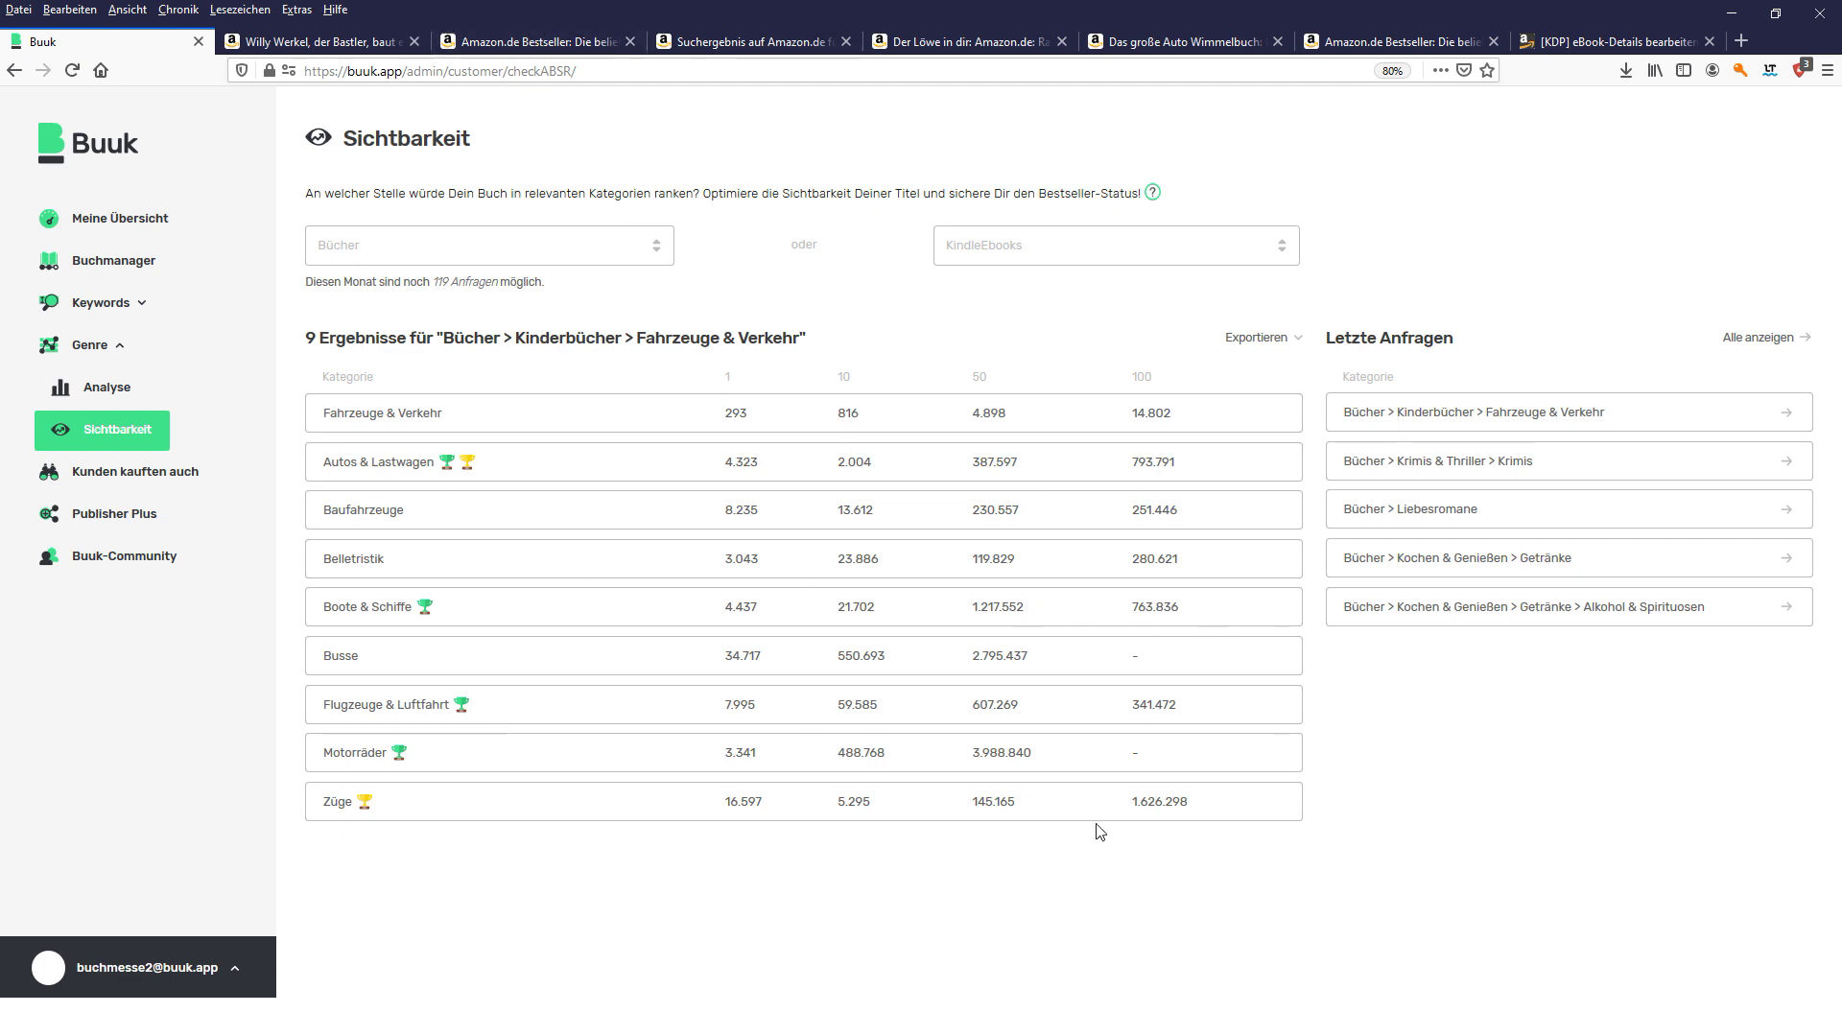
pyautogui.moveTo(913, 678)
pyautogui.hotkey('alt', 'Tab')
pyautogui.hotkey('alt', 'Tab')
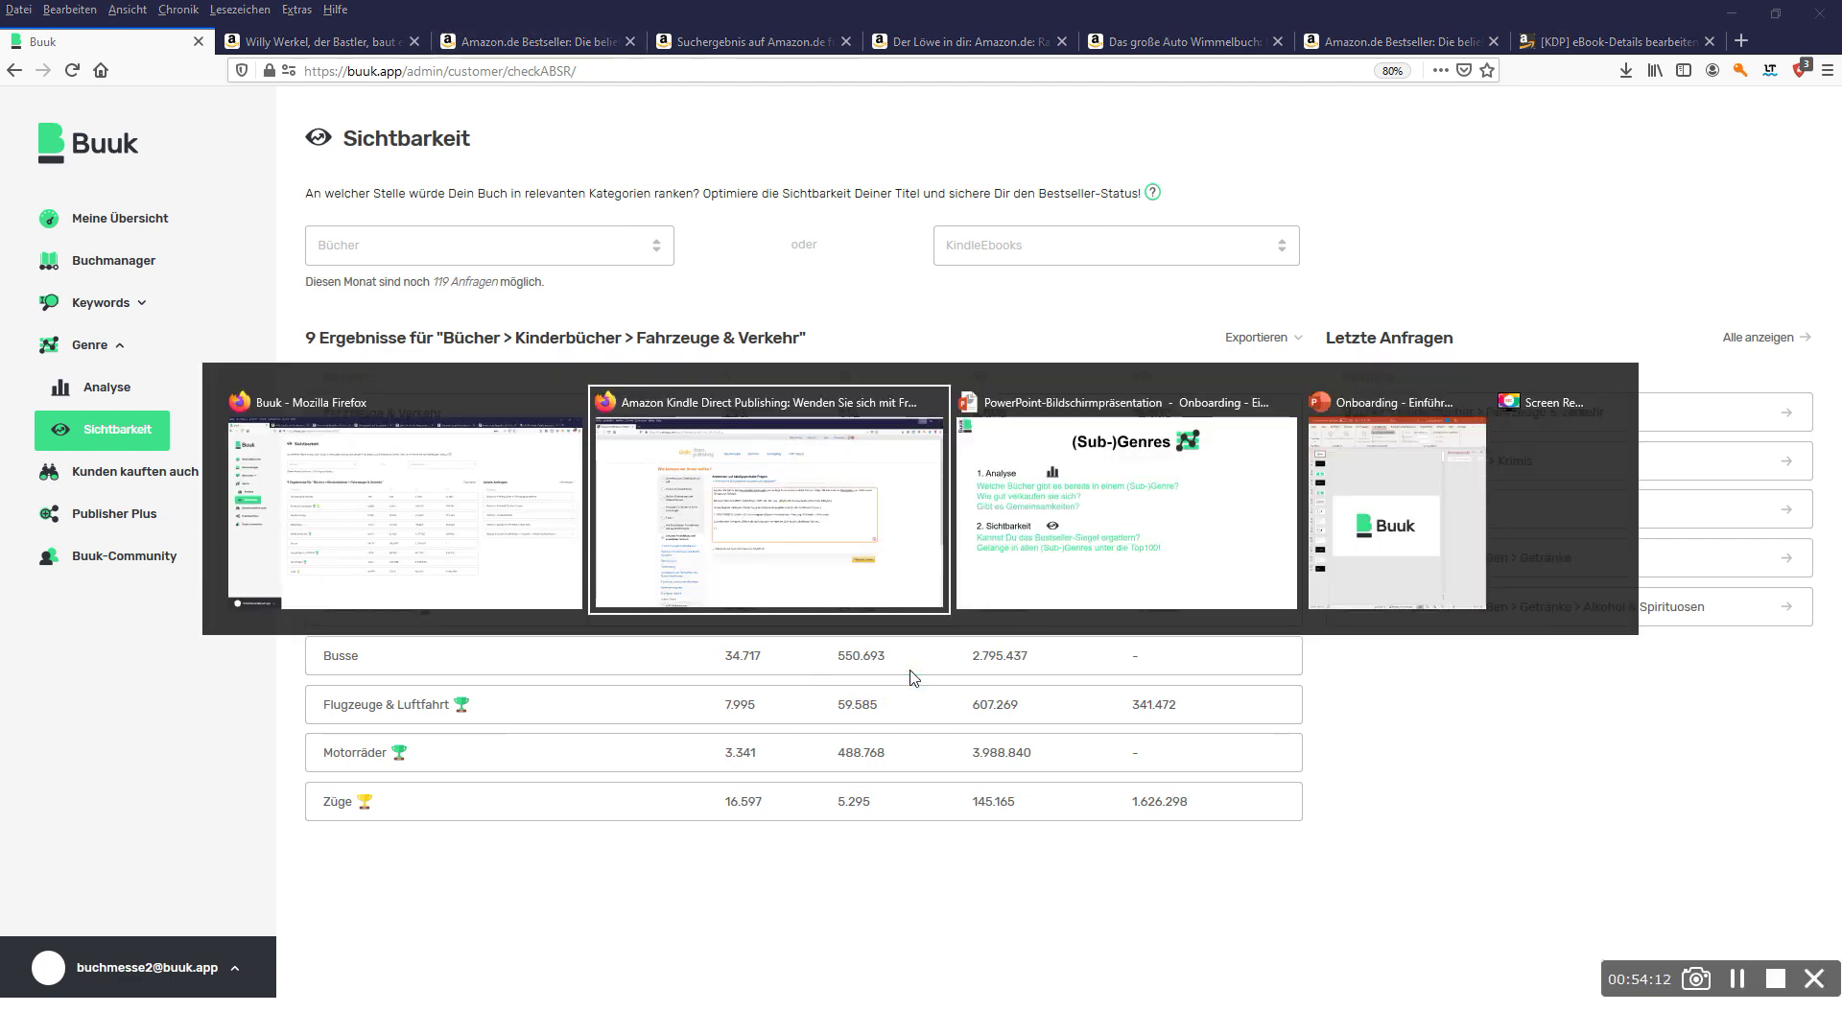